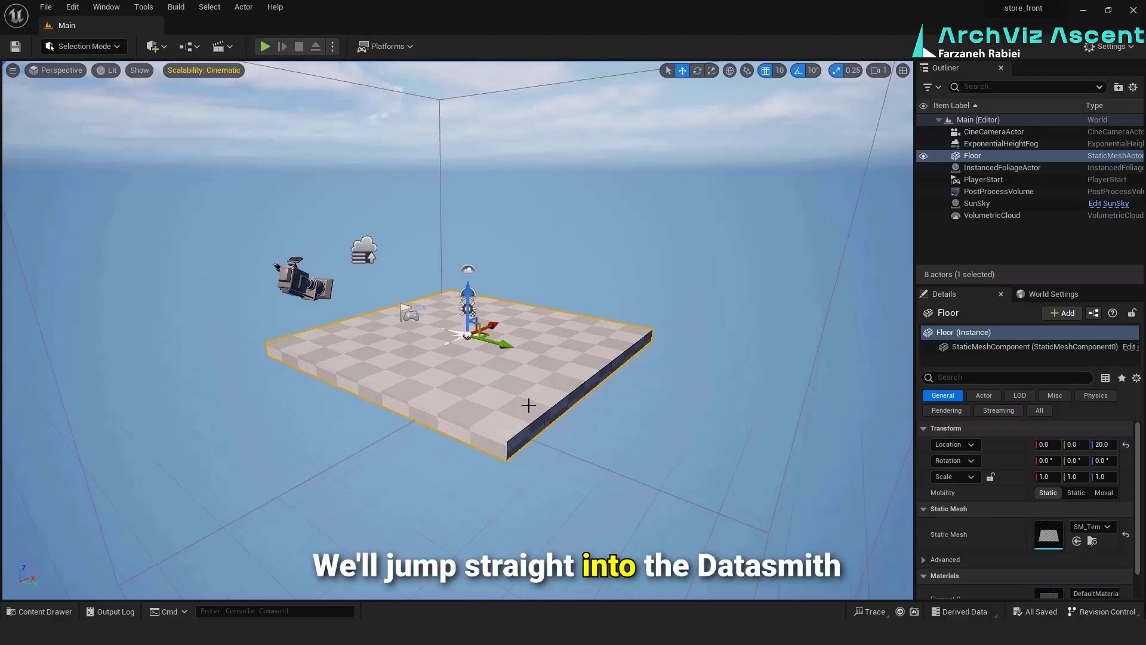
Delete the floor and choose store_front-3DView-{3D}.udatasmith from the desktop's store front folder for Datasmith import
{"action": "key", "text": "Delete"}
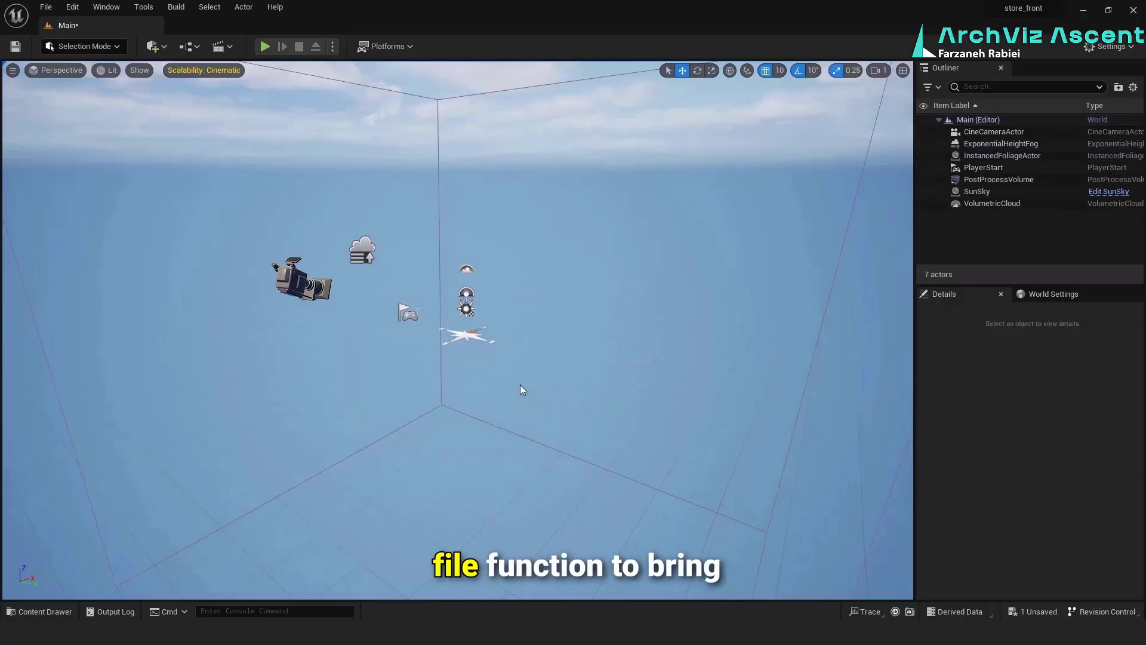
{"action": "left_click", "coordinate": [165, 46]}
{"action": "mouse_move", "coordinate": [207, 146]}
{"action": "left_click", "coordinate": [285, 161]}
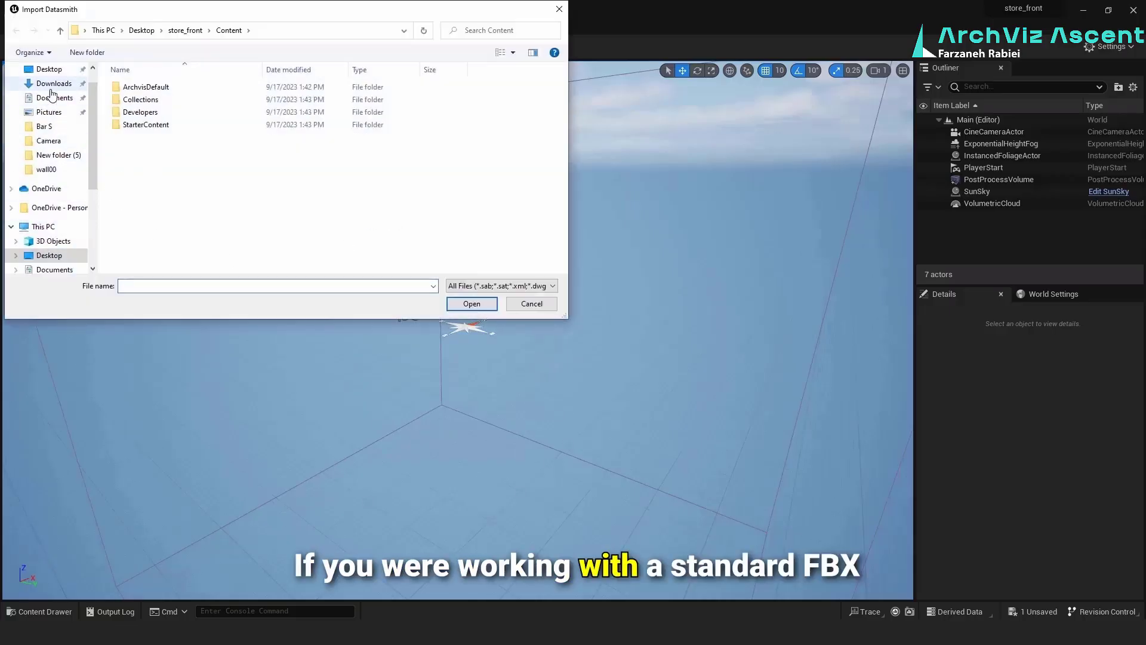
{"action": "left_click", "coordinate": [49, 69]}
{"action": "double_click", "coordinate": [270, 101]}
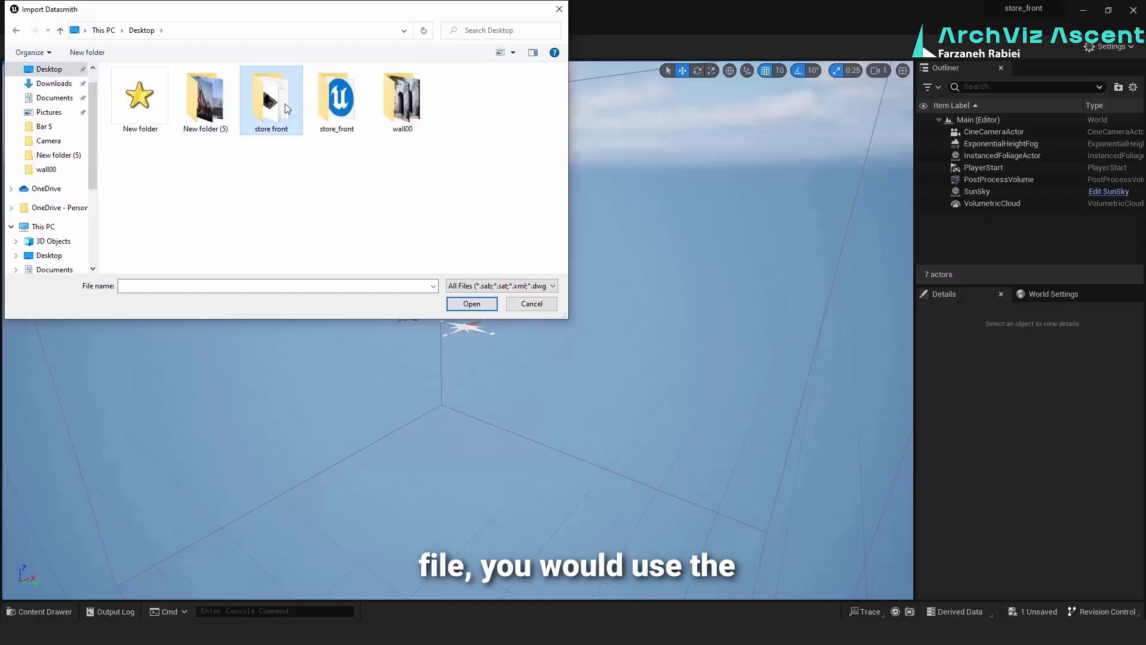
{"action": "double_click", "coordinate": [162, 137]}
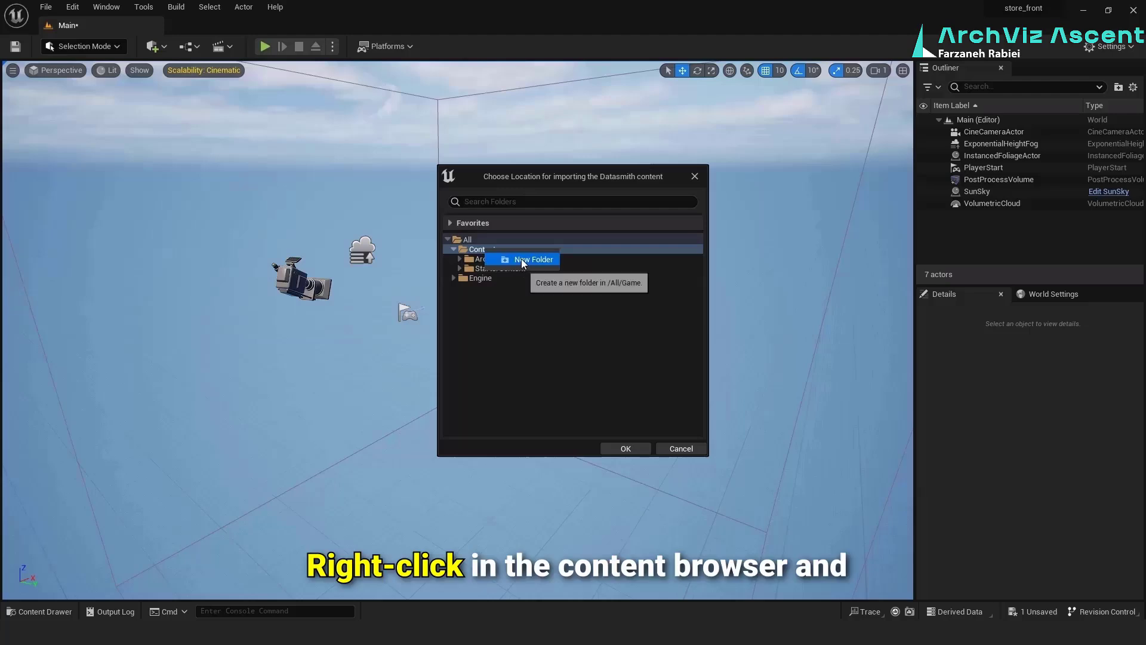
Create a folder named mesh under Content and choose it as the import location
{"action": "left_click", "coordinate": [525, 260]}
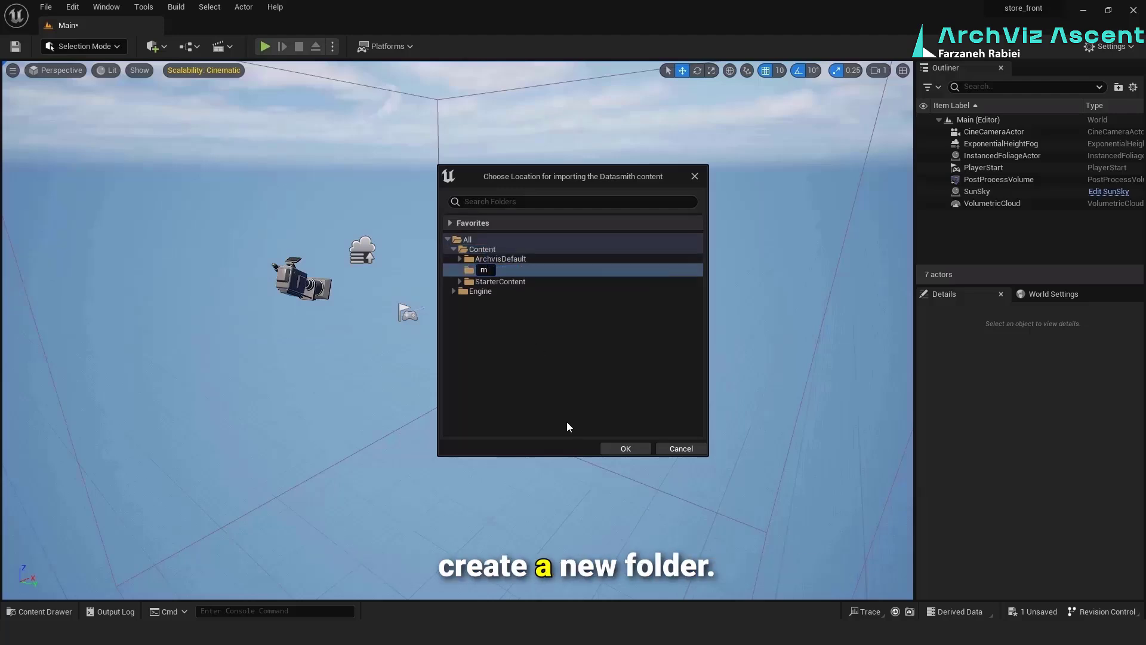
{"action": "type", "text": "mesh"}
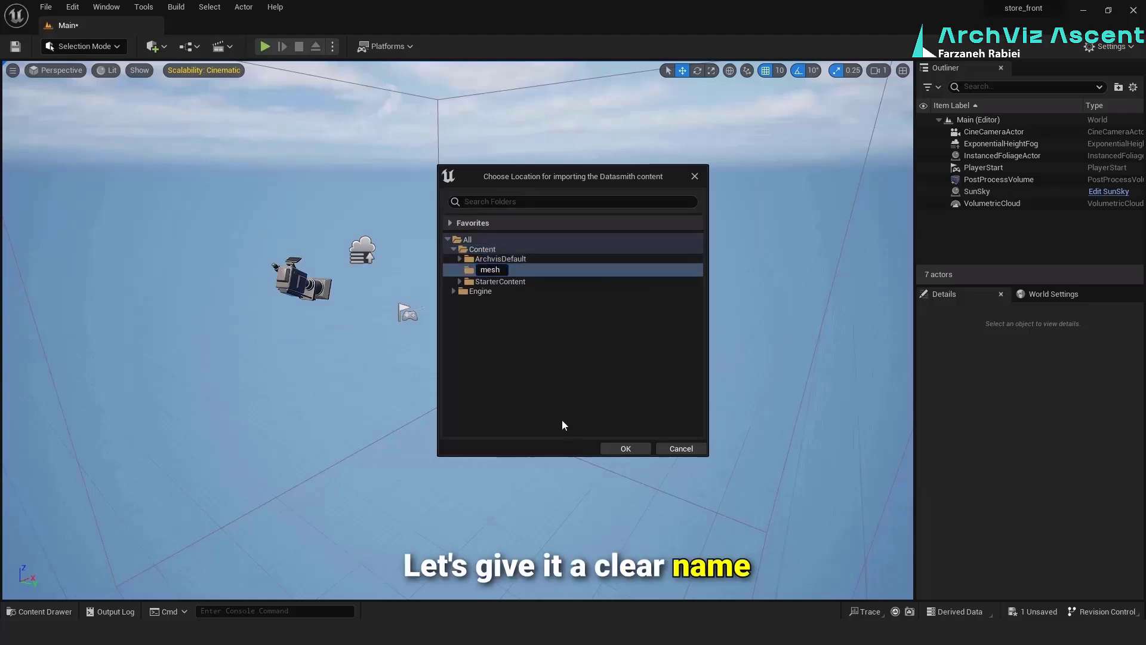
{"action": "key", "text": "Return"}
{"action": "left_click", "coordinate": [605, 451]}
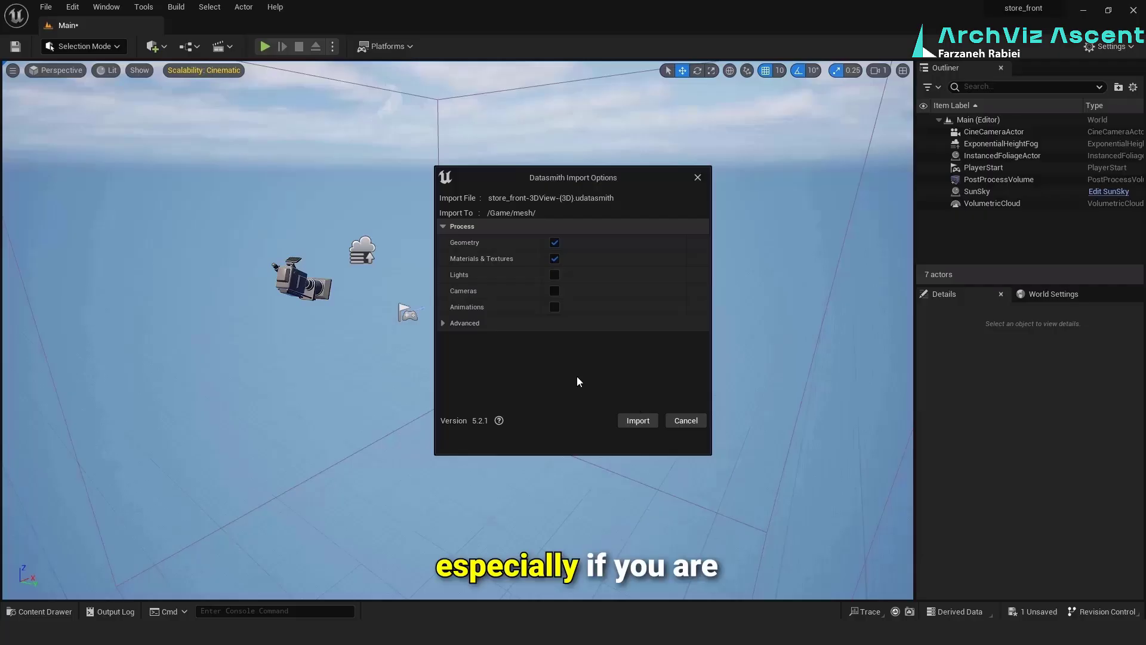
Import geometry, materials and textures with lightmap UVs, minimum lightmap resolution 256 and maximum 1024, using the expanded static mesh options
{"action": "left_click", "coordinate": [438, 322]}
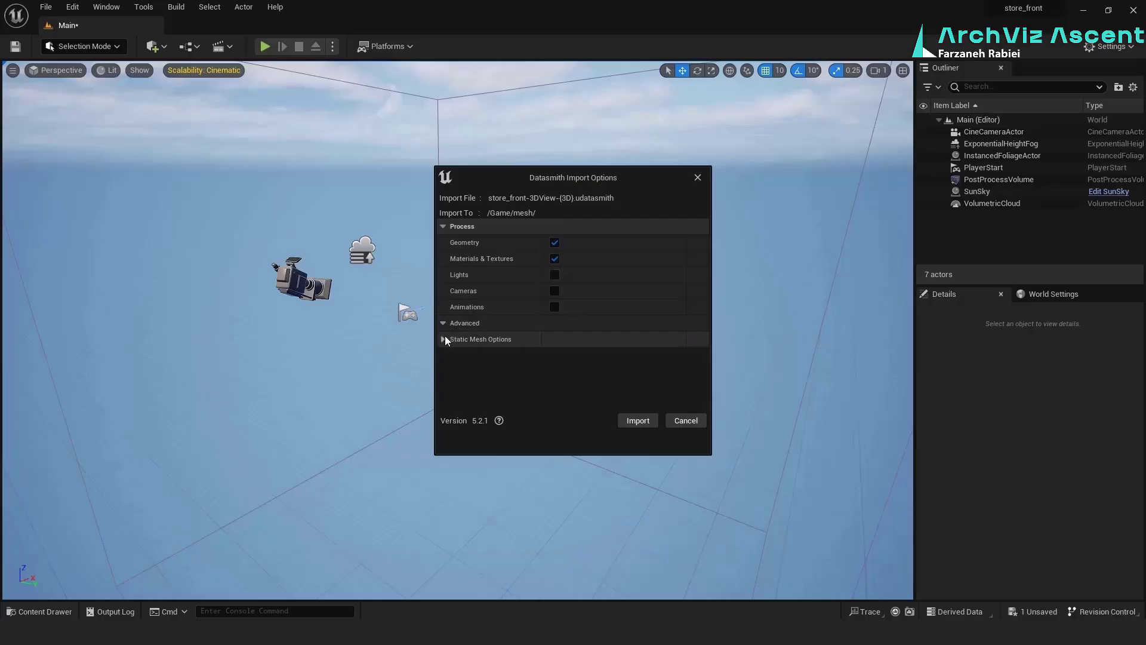
{"action": "left_click", "coordinate": [443, 339]}
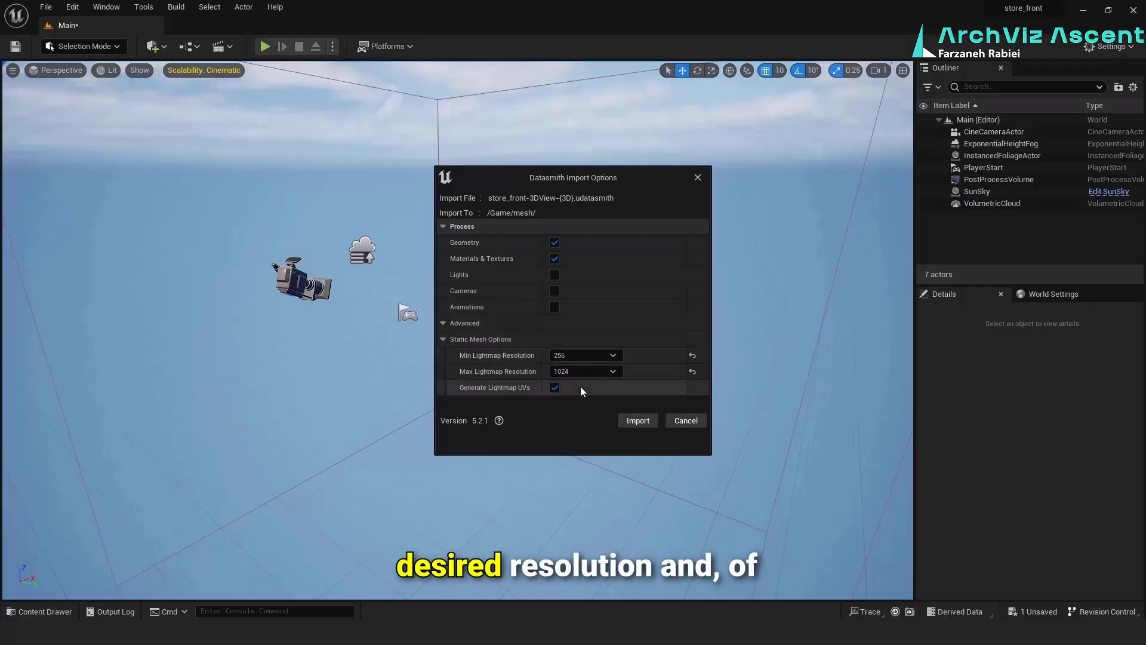
{"action": "left_click", "coordinate": [632, 420]}
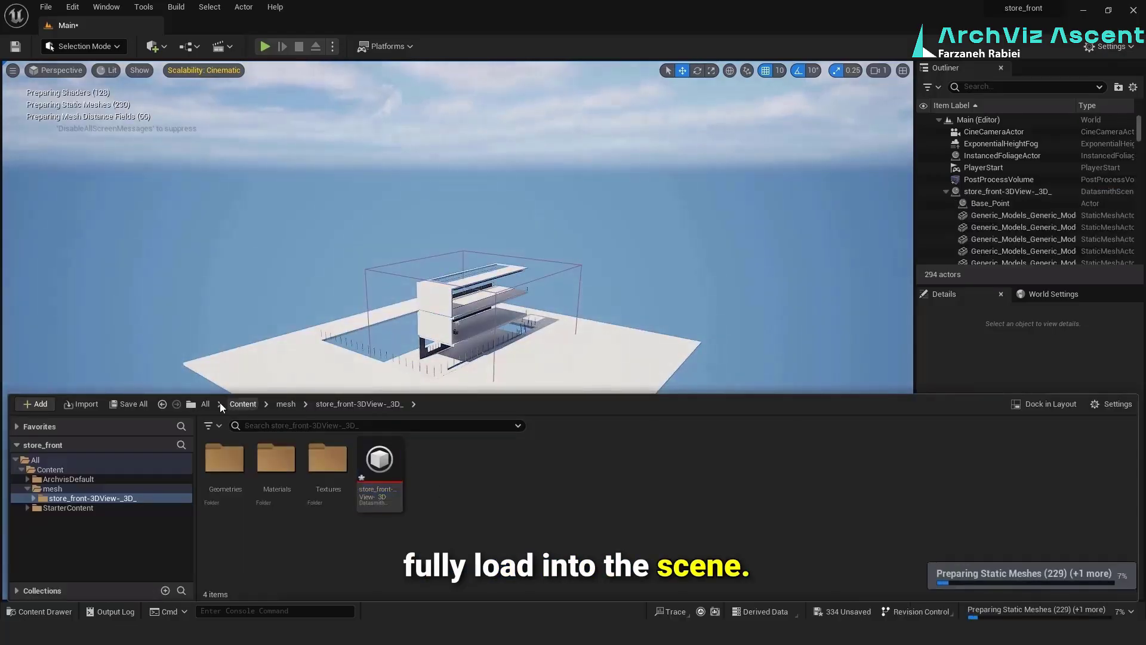
Save all imported Datasmith assets and the level, and dock the content browser in the layout
{"action": "left_click", "coordinate": [144, 406]}
{"action": "left_click", "coordinate": [671, 449]}
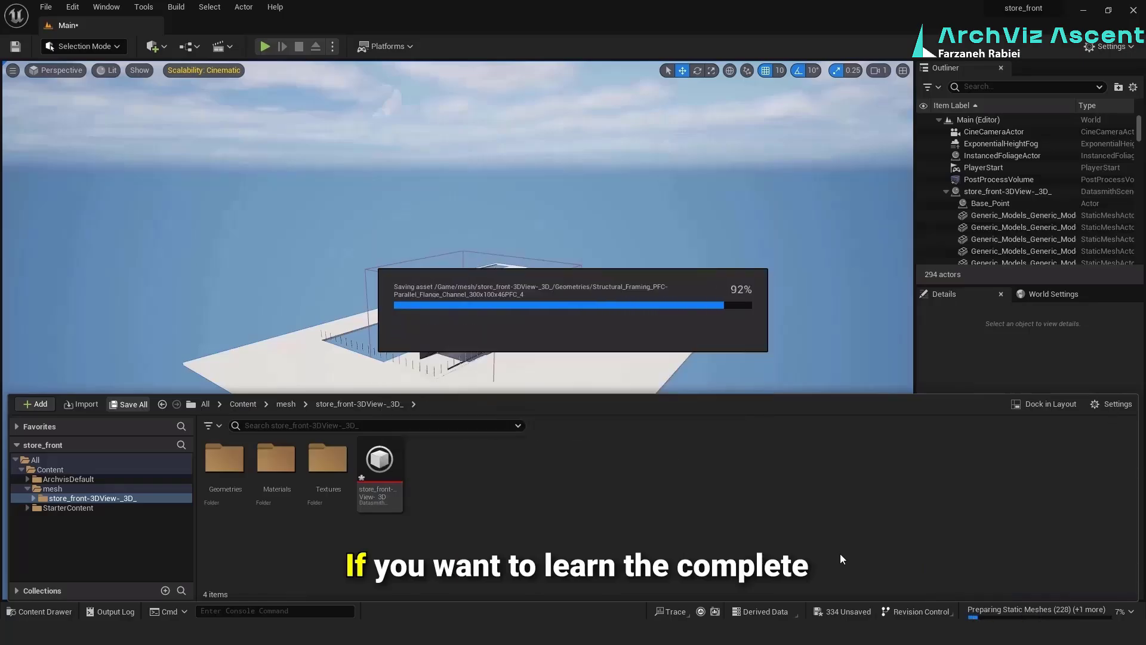
{"action": "left_click", "coordinate": [1075, 404]}
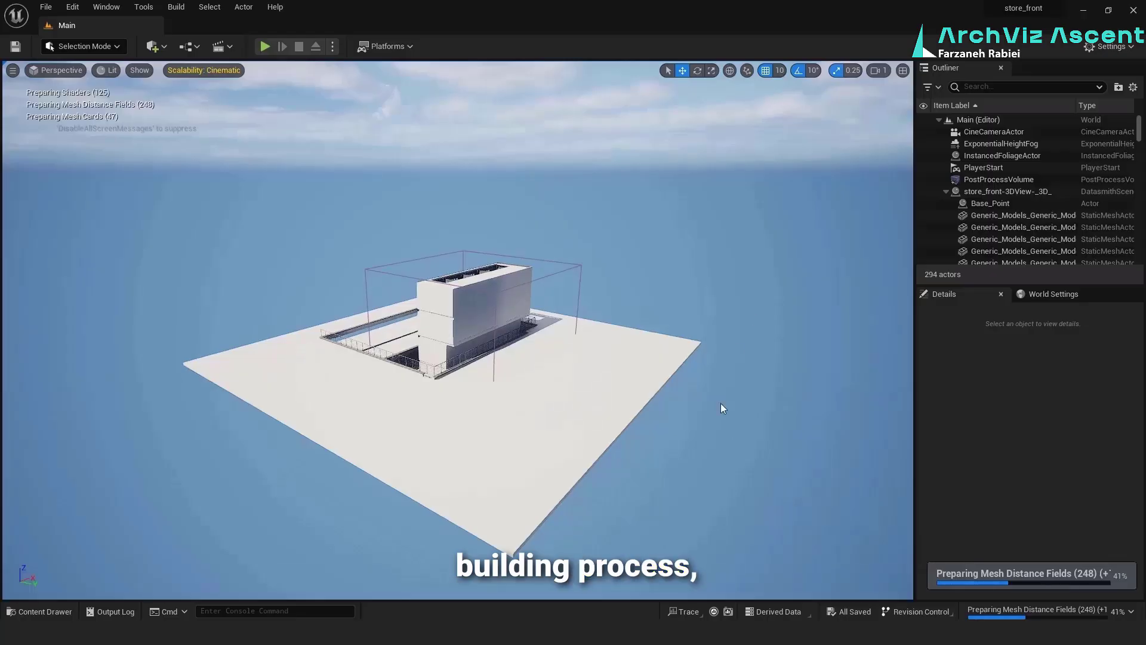
Create a folder named mtl inside the Content folder and open it
{"action": "right_click_drag", "start_coordinate": [658, 476], "coordinate": [513, 418]}
{"action": "key", "text": "w"}
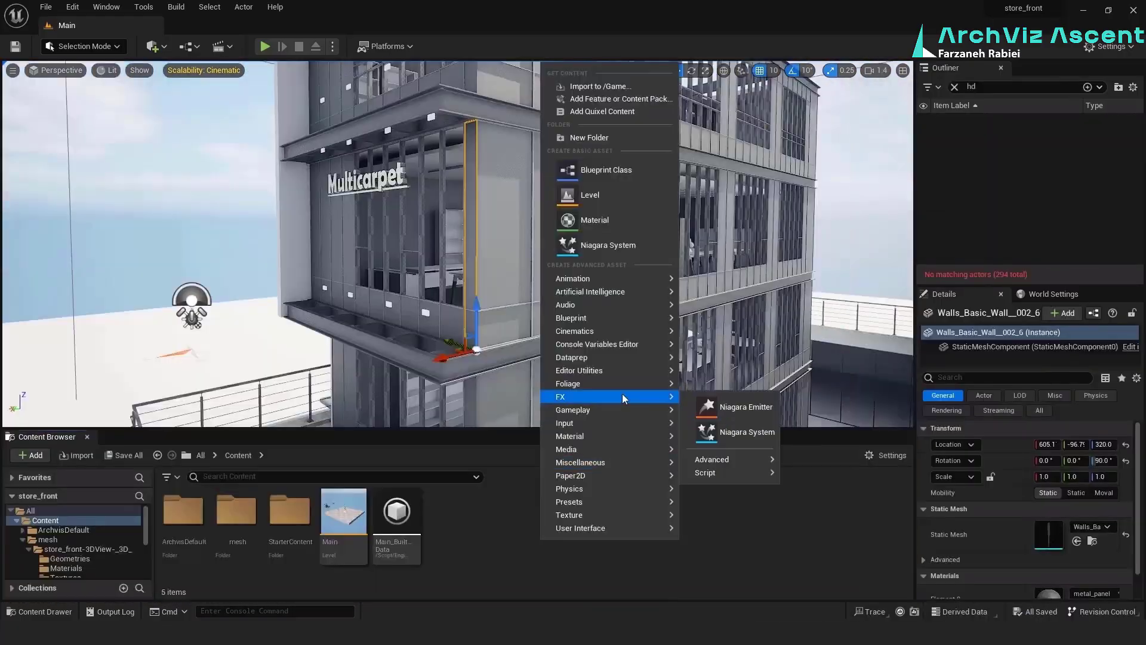
{"action": "mouse_move", "coordinate": [612, 345]}
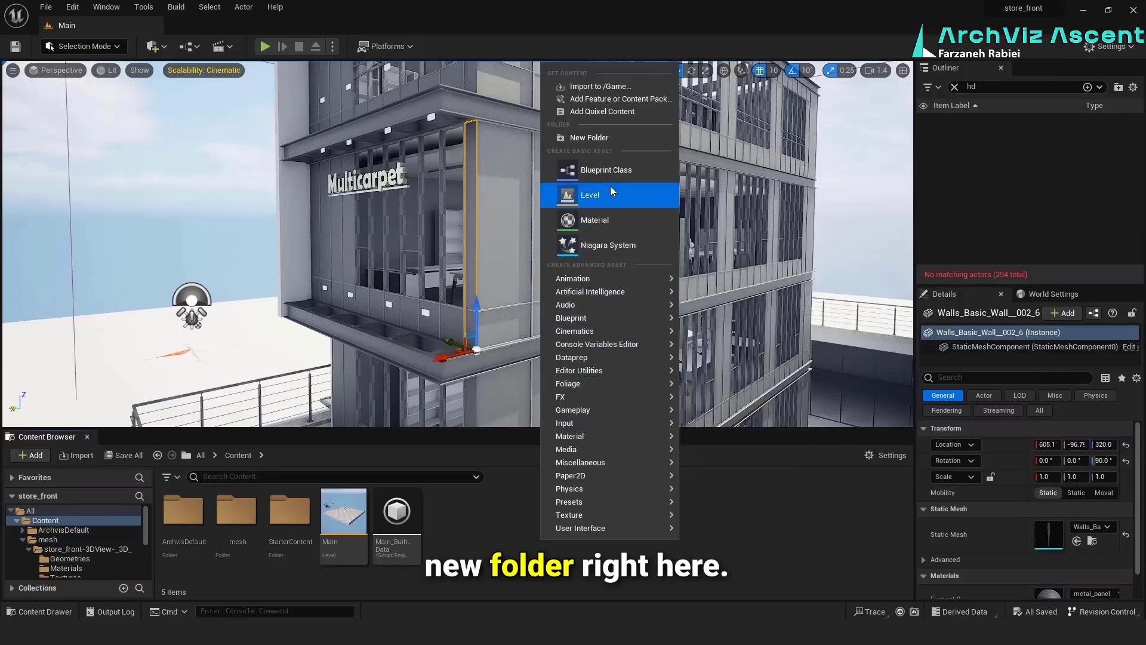
{"action": "left_click", "coordinate": [597, 138]}
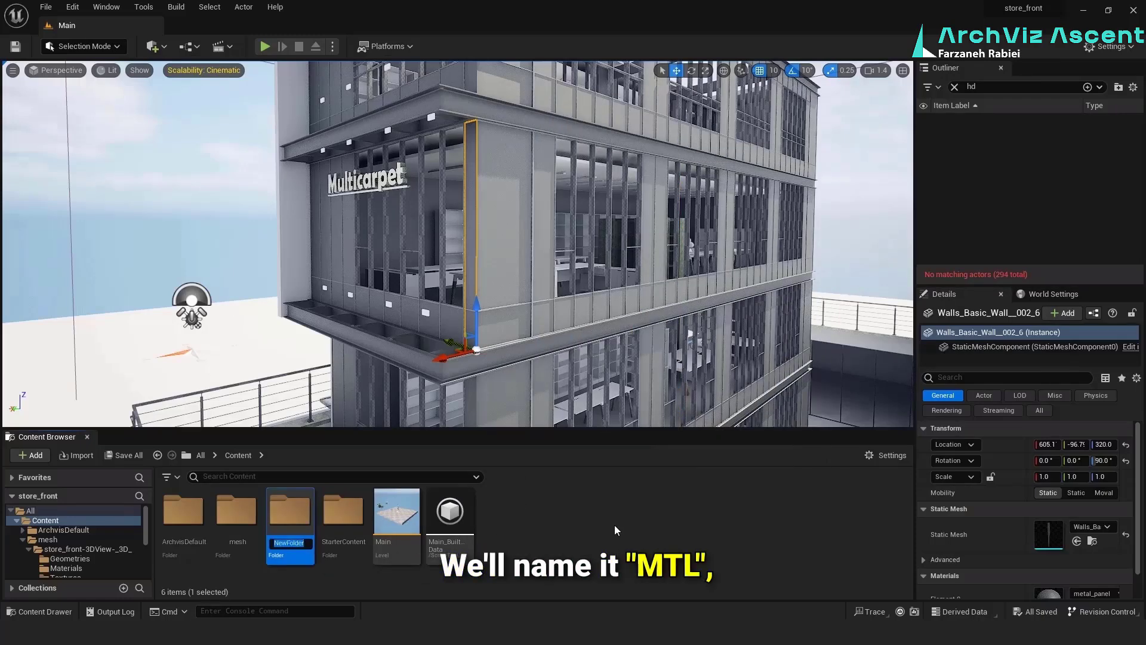
{"action": "type", "text": "mtl"}
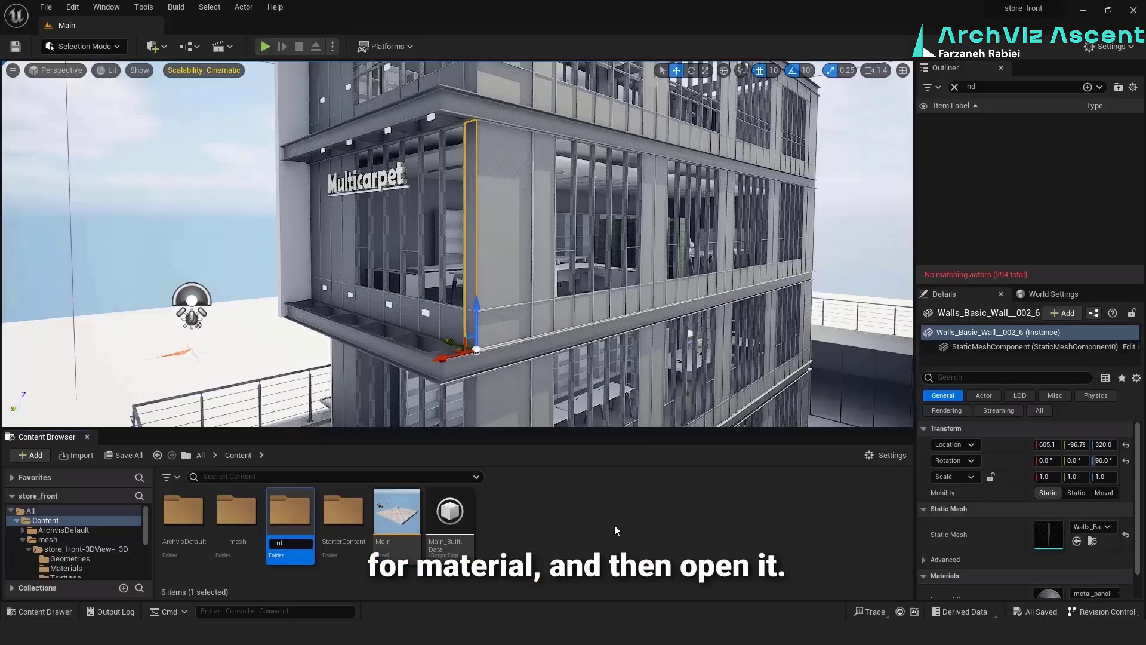
{"action": "key", "text": "Return"}
{"action": "double_click", "coordinate": [284, 516]}
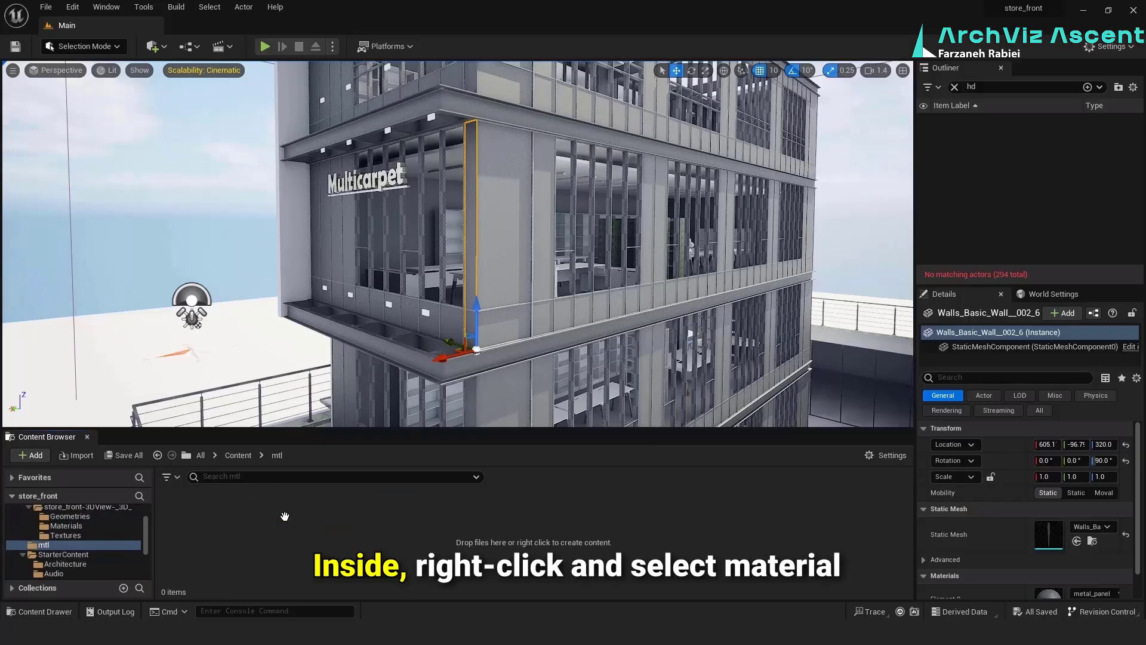
Create a material named glass in the mtl folder and open it for editing
{"action": "right_click", "coordinate": [288, 520]}
{"action": "left_click", "coordinate": [337, 204]}
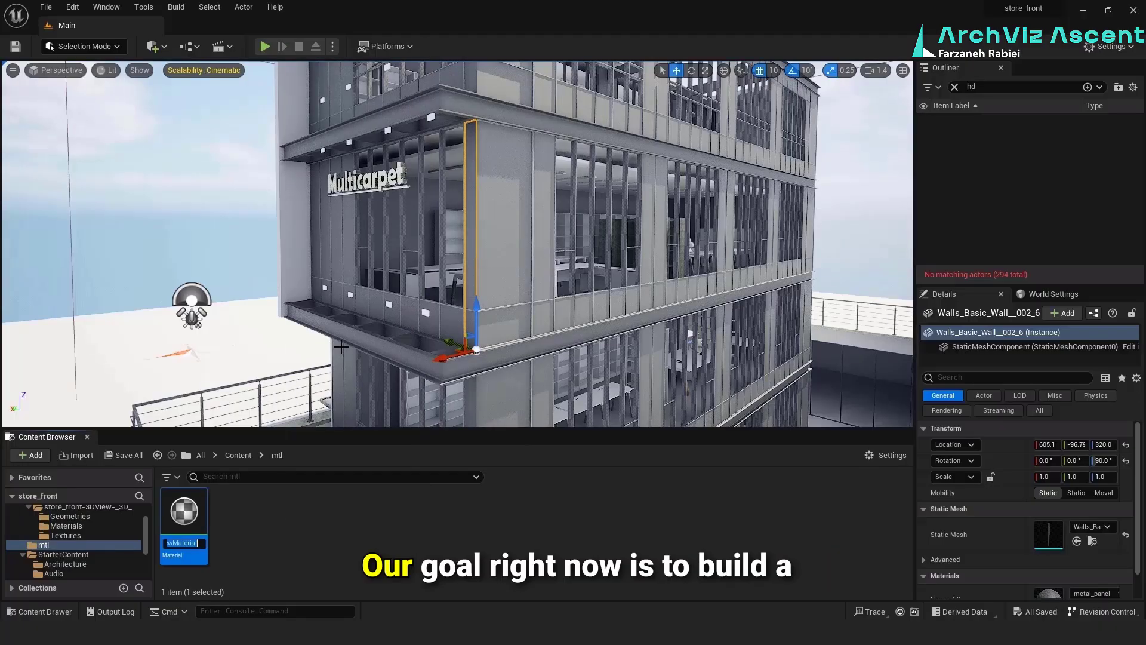
{"action": "type", "text": "glass"}
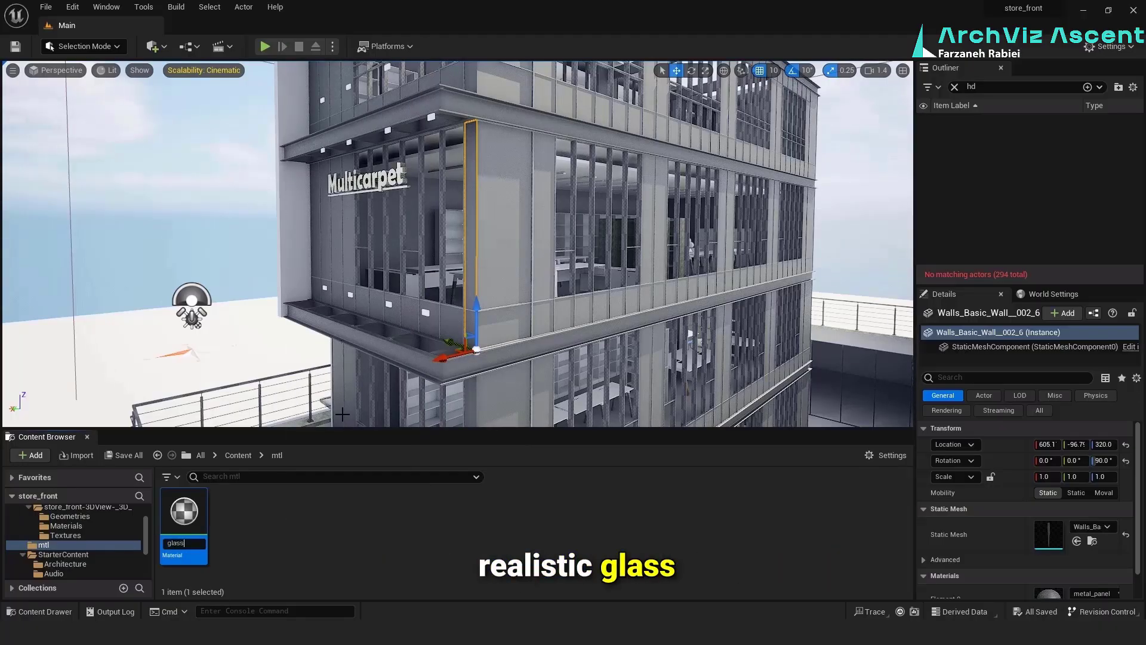
{"action": "key", "text": "Return"}
{"action": "double_click", "coordinate": [183, 513]}
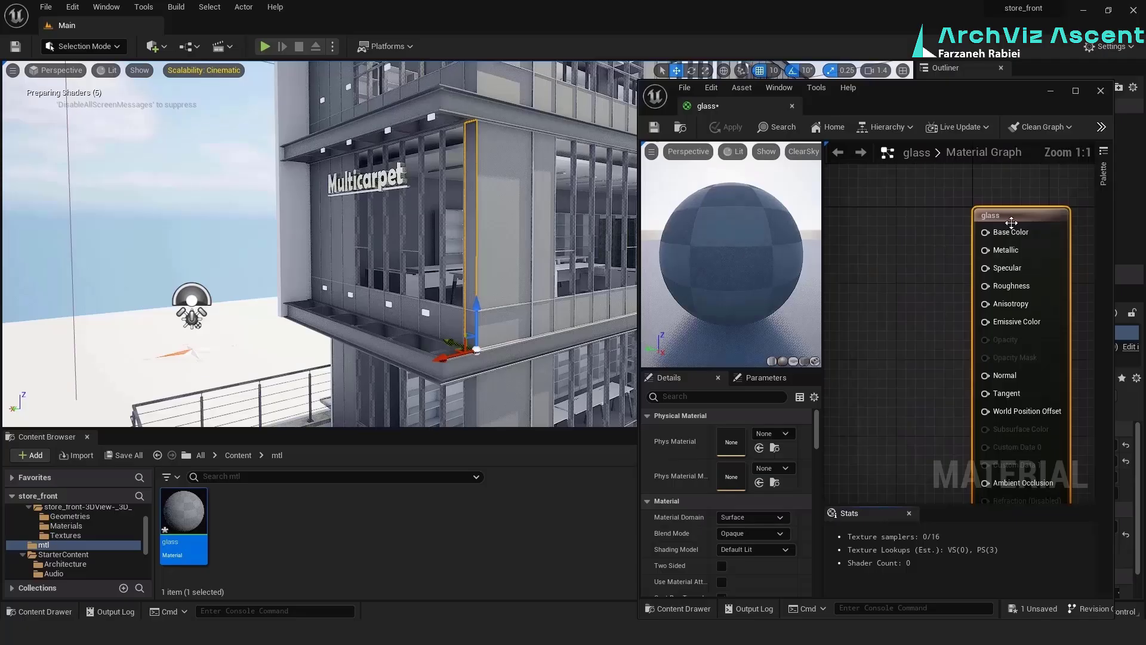
Move the glass result node aside to free graph space and set the material's blend mode to Translucent
{"action": "left_click_drag", "start_coordinate": [1010, 217], "coordinate": [1049, 217]}
{"action": "left_click", "coordinate": [951, 262]}
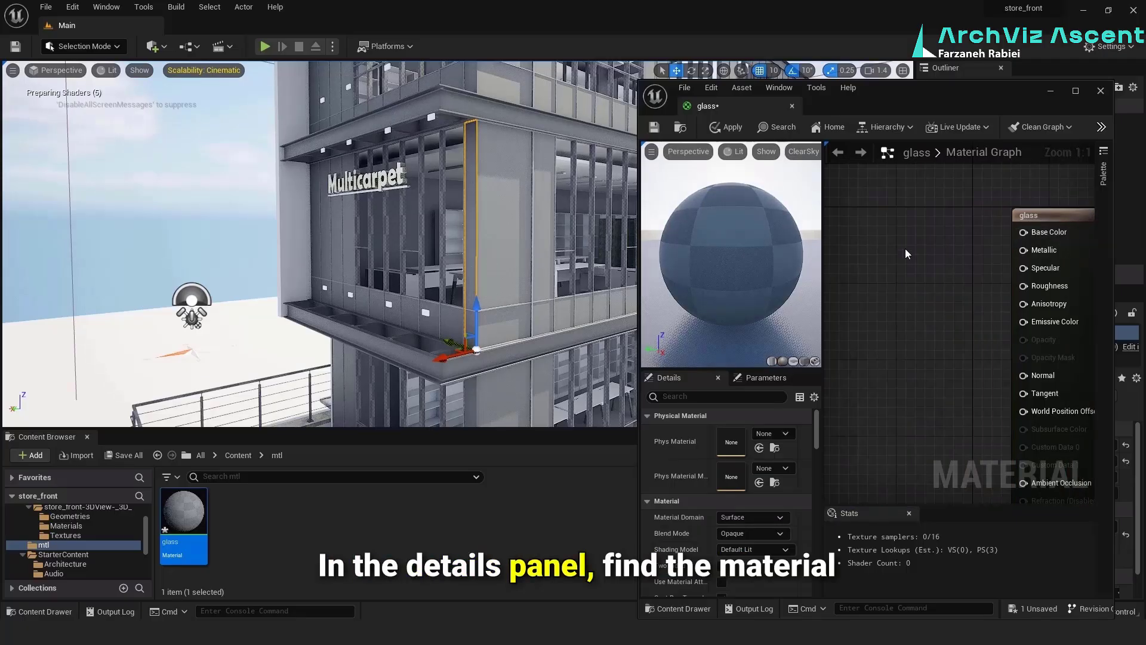
{"action": "left_click", "coordinate": [1057, 216]}
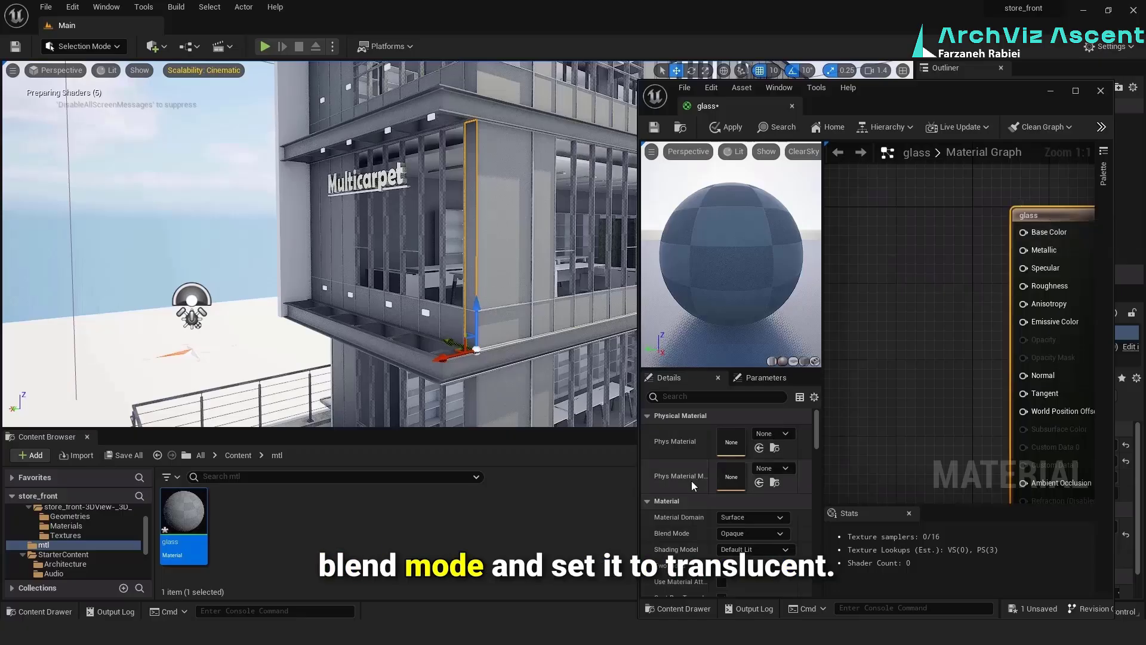
{"action": "scroll", "coordinate": [686, 531], "scroll_direction": "down", "scroll_amount": 1}
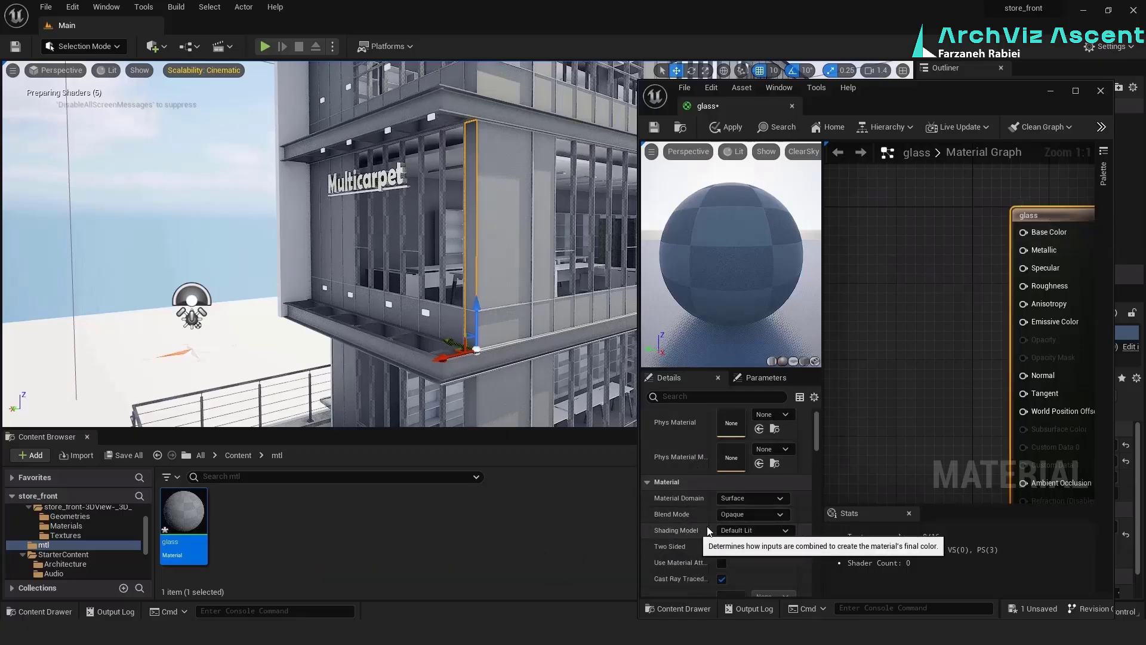
{"action": "left_click", "coordinate": [766, 516]}
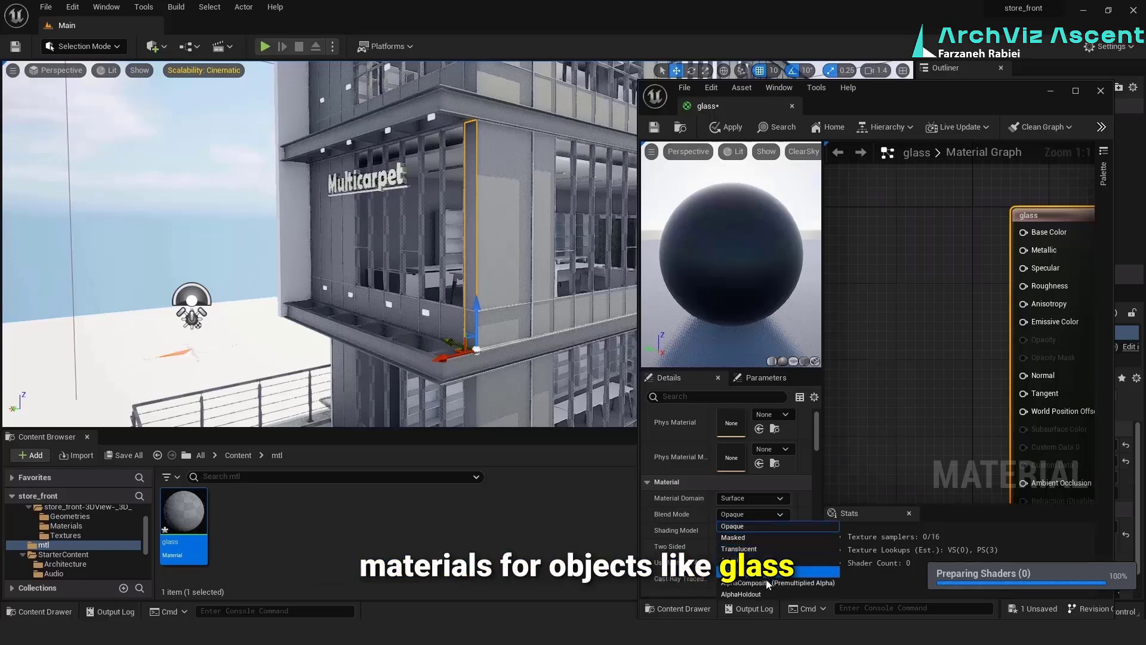
{"action": "left_click", "coordinate": [762, 553]}
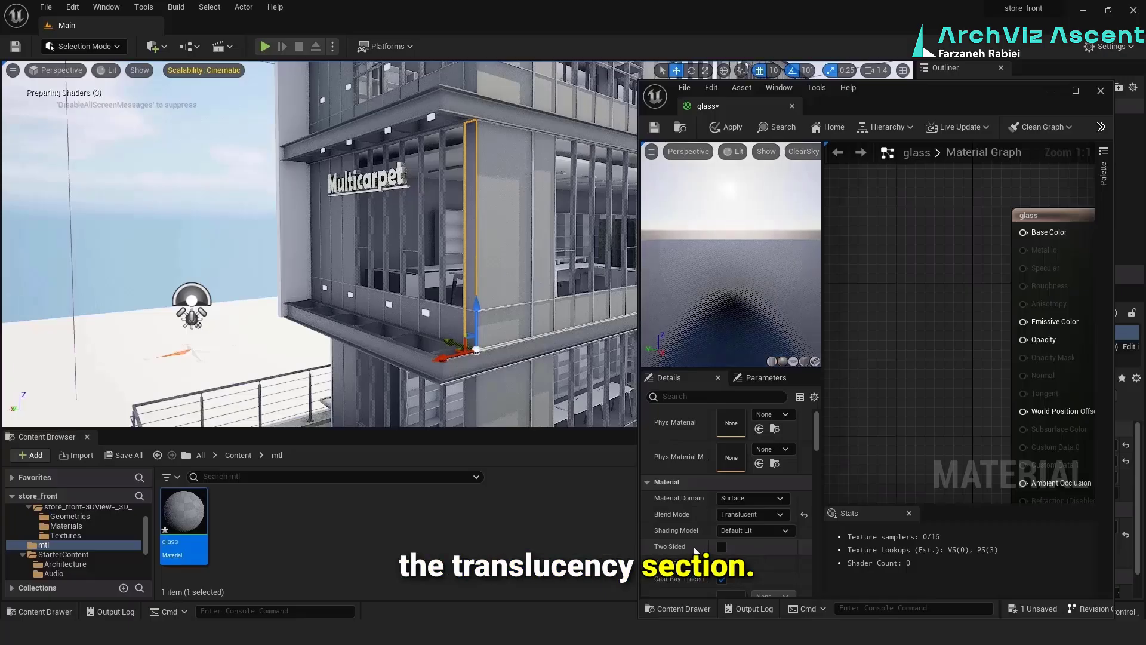
Set the glass material's translucency lighting mode to Surface ForwardShading
{"action": "scroll", "coordinate": [695, 548], "scroll_direction": "down", "scroll_amount": 2}
{"action": "scroll", "coordinate": [694, 547], "scroll_direction": "down", "scroll_amount": 2}
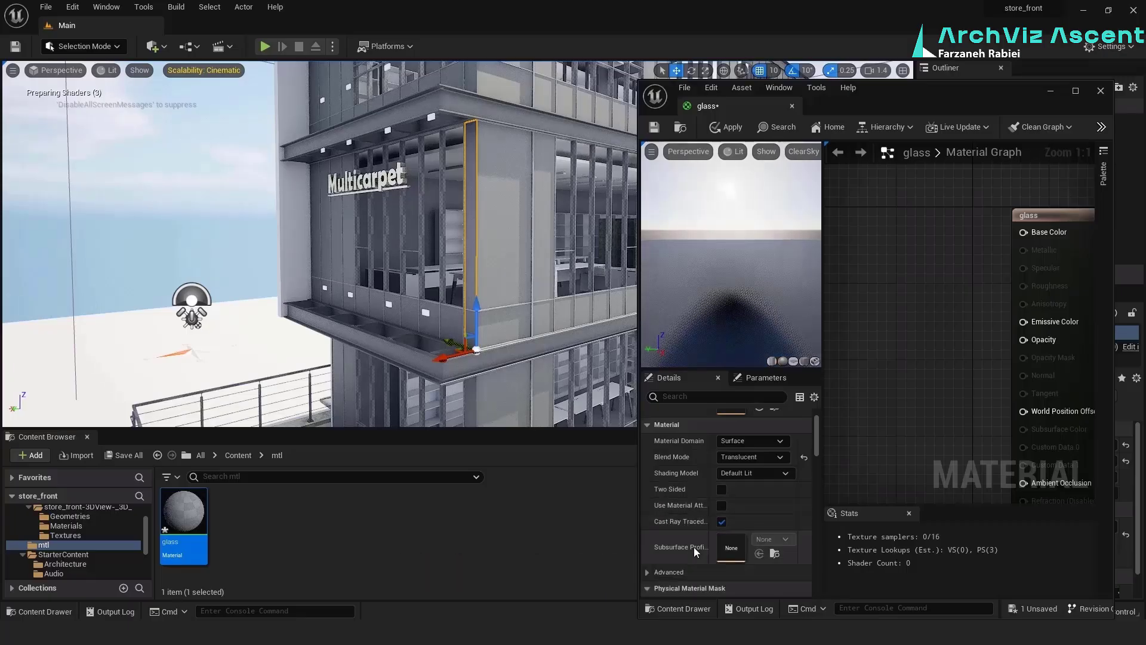
{"action": "scroll", "coordinate": [694, 547], "scroll_direction": "down", "scroll_amount": 4}
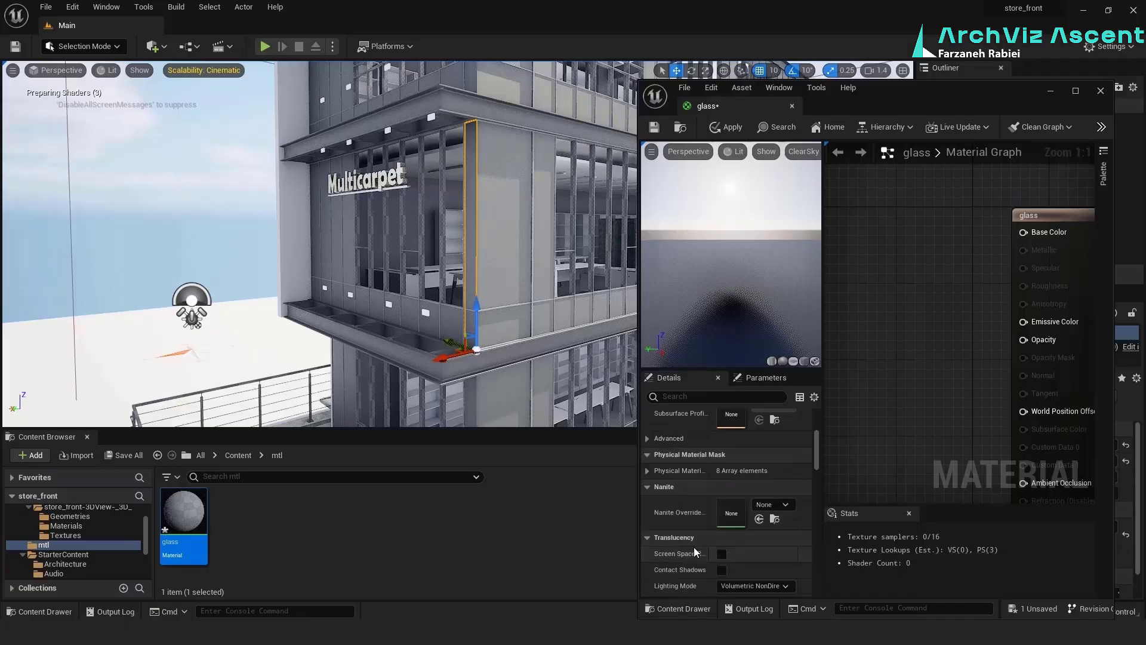
{"action": "scroll", "coordinate": [675, 562], "scroll_direction": "down", "scroll_amount": 1}
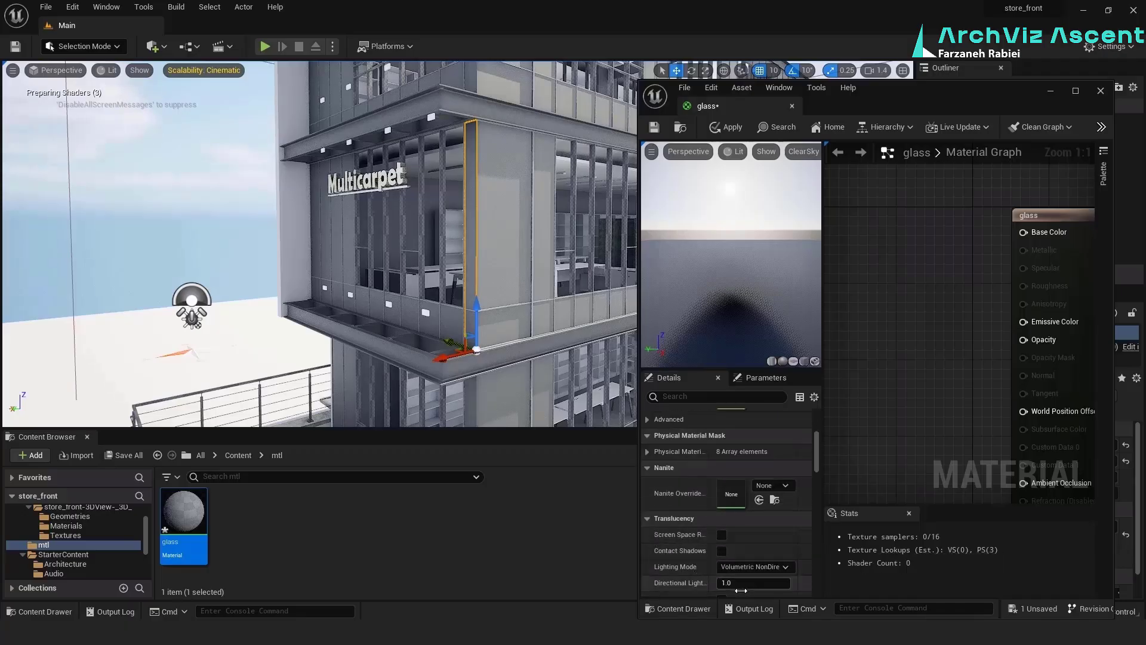
{"action": "left_click", "coordinate": [766, 570]}
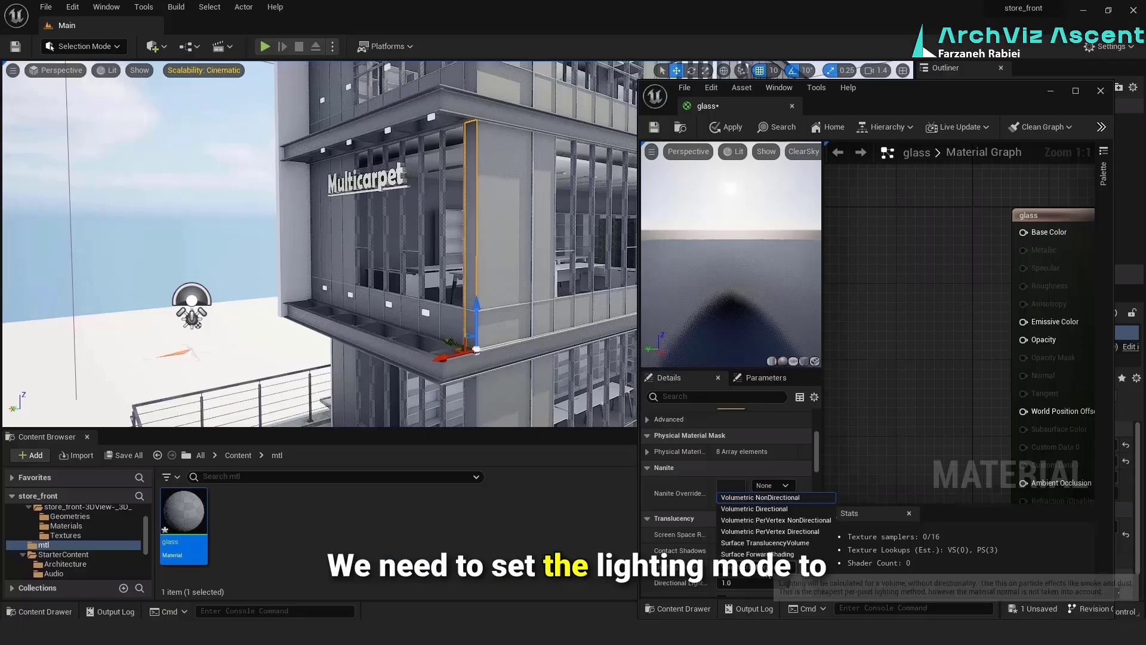
{"action": "left_click", "coordinate": [769, 554]}
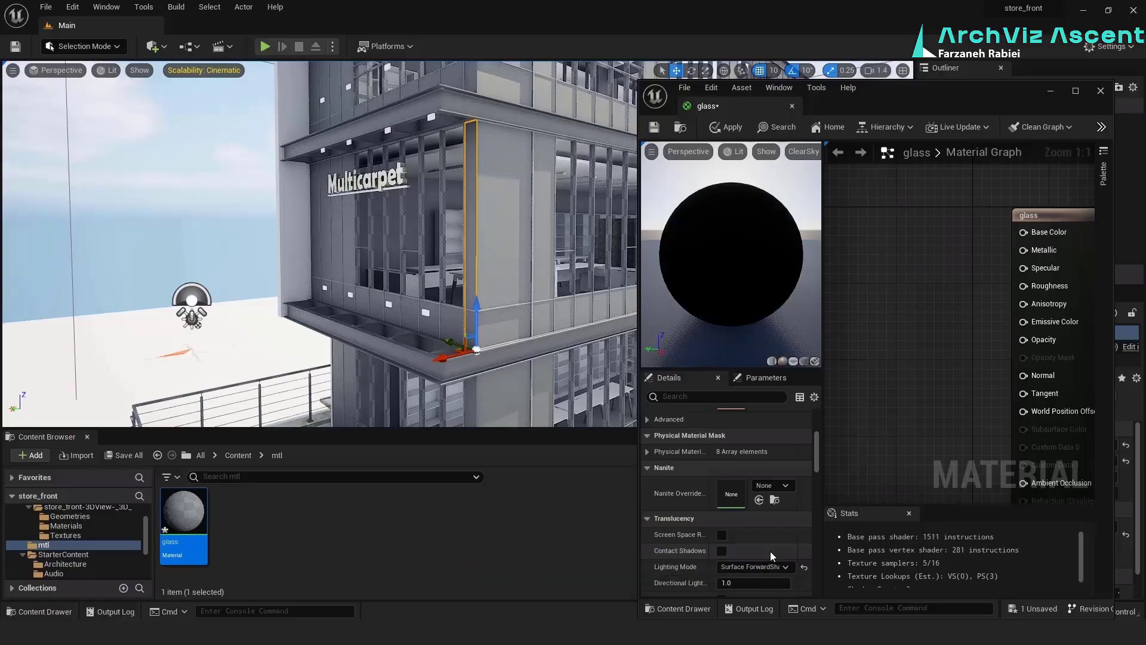
Promote the glass material's Metallic and Base Color inputs to parameters and move the new nodes away from the result node
{"action": "right_click", "coordinate": [1049, 251]}
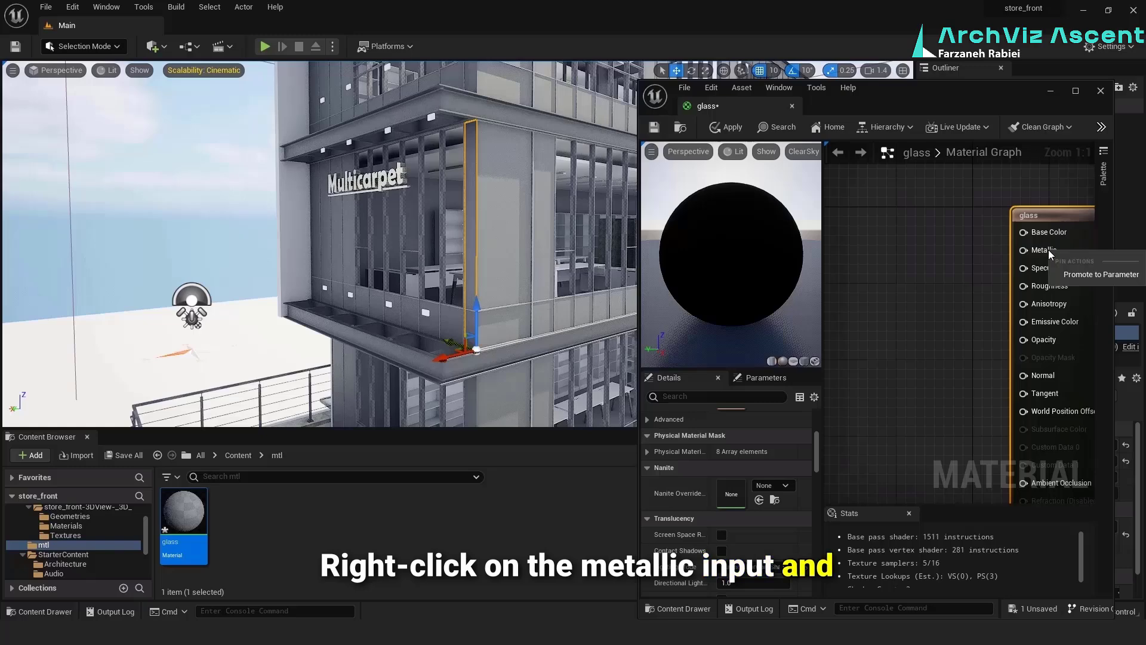
{"action": "left_click", "coordinate": [1100, 274]}
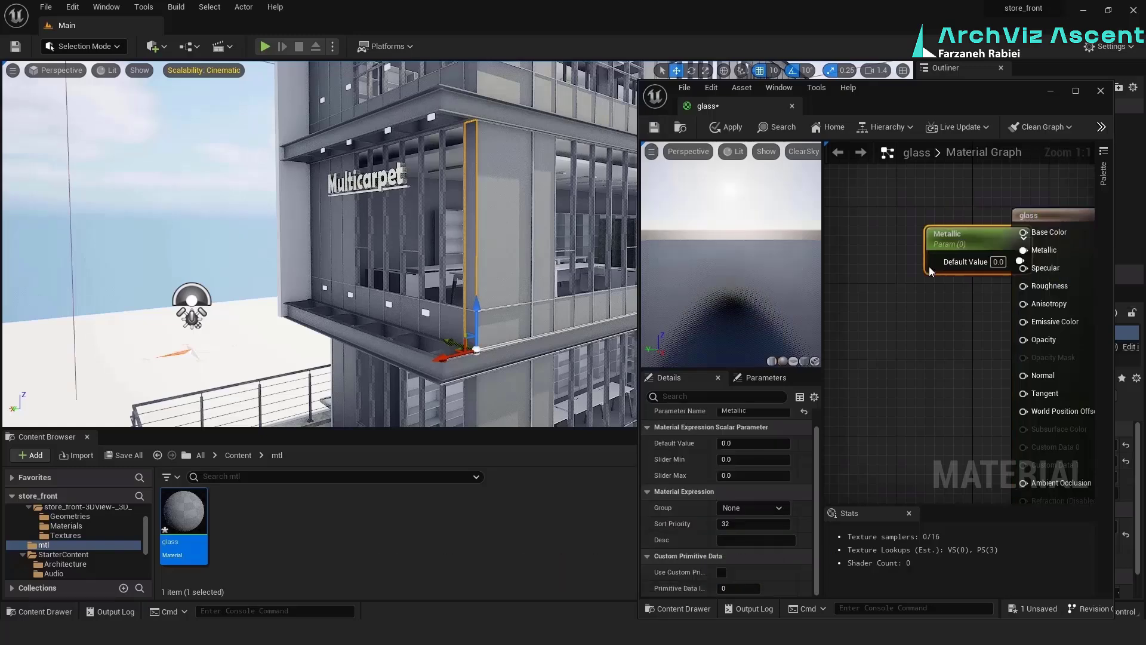
{"action": "left_click_drag", "start_coordinate": [930, 272], "coordinate": [847, 330]}
{"action": "right_click", "coordinate": [1042, 252]}
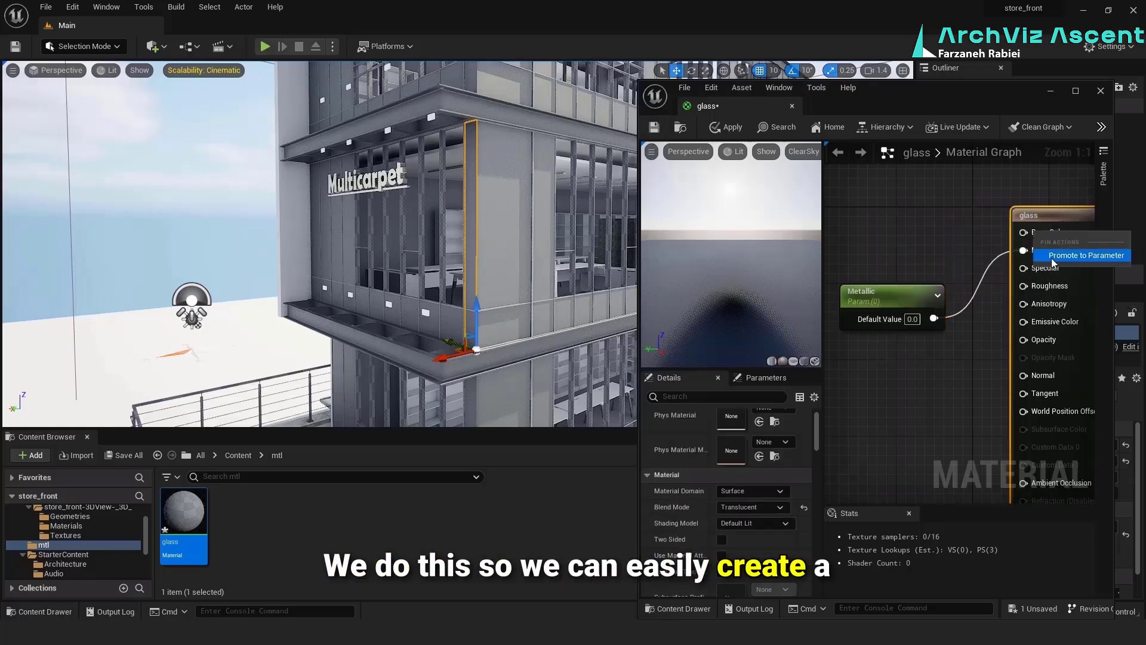
{"action": "left_click", "coordinate": [1053, 256]}
{"action": "left_click_drag", "start_coordinate": [962, 229], "coordinate": [851, 229]}
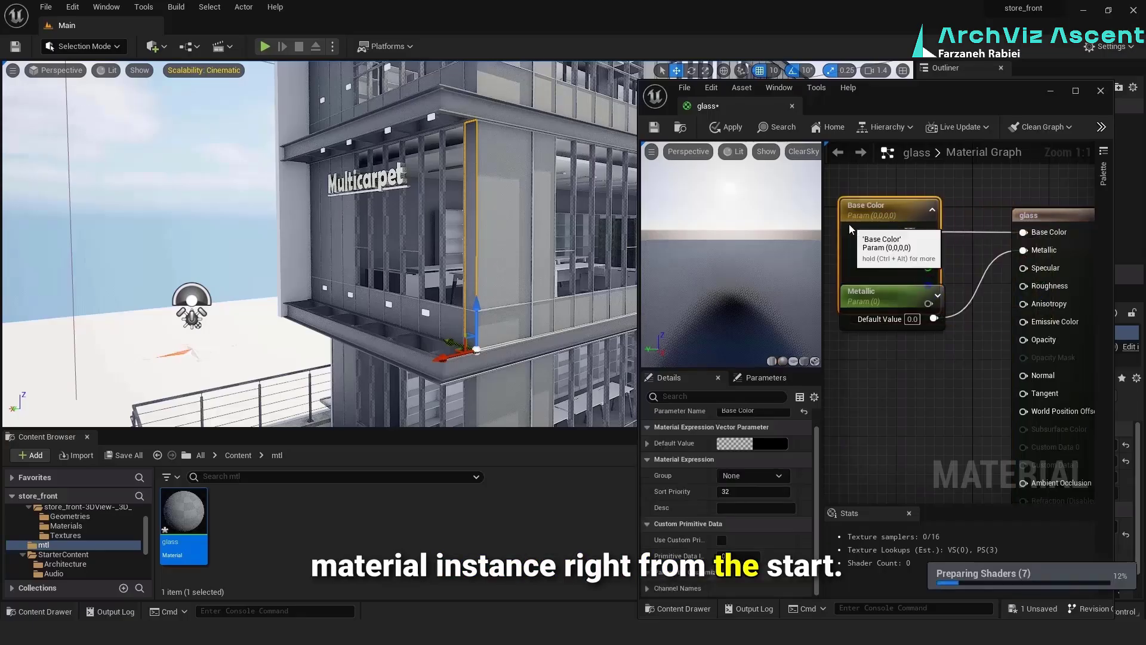
Maximize the material editor, move the glass result node farther from its parameters and separate the overlapping Base Color and Metallic nodes
{"action": "left_click", "coordinate": [250, 548]}
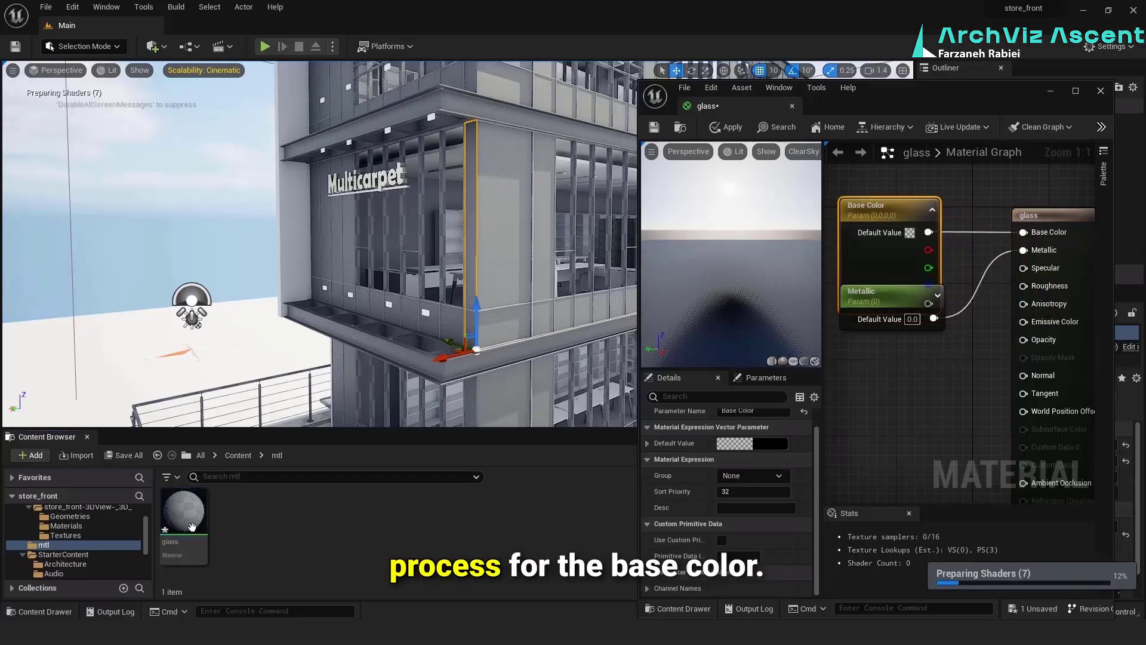
{"action": "left_click", "coordinate": [1073, 90]}
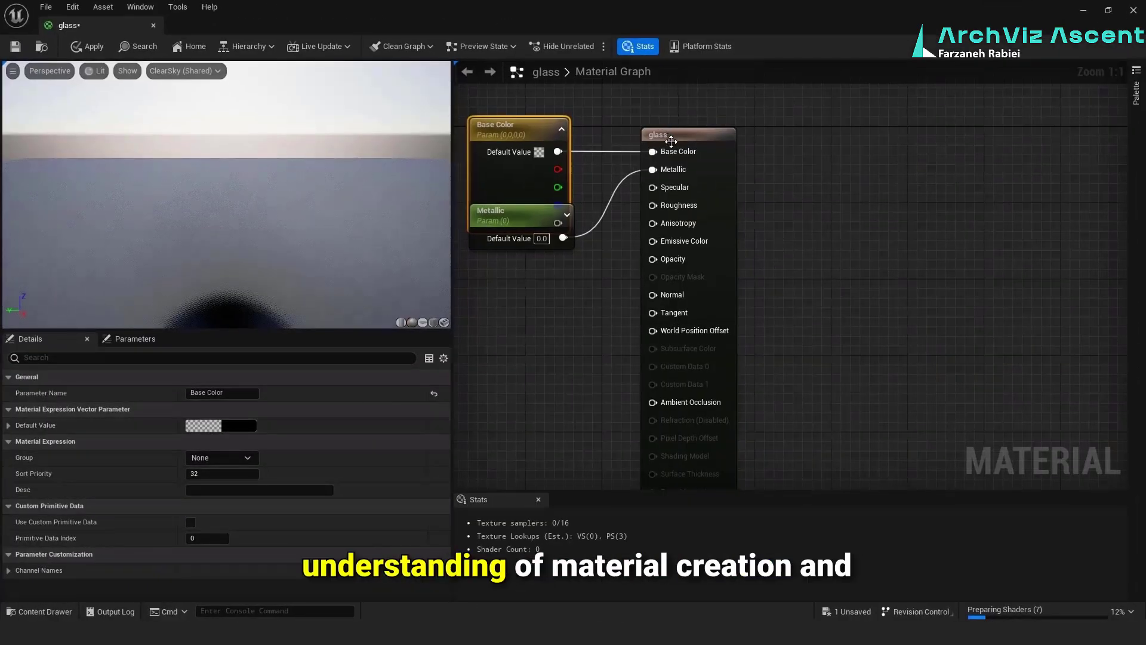
{"action": "left_click_drag", "start_coordinate": [658, 134], "coordinate": [828, 136]}
{"action": "left_click_drag", "start_coordinate": [489, 134], "coordinate": [547, 115]}
{"action": "left_click_drag", "start_coordinate": [499, 214], "coordinate": [556, 233]}
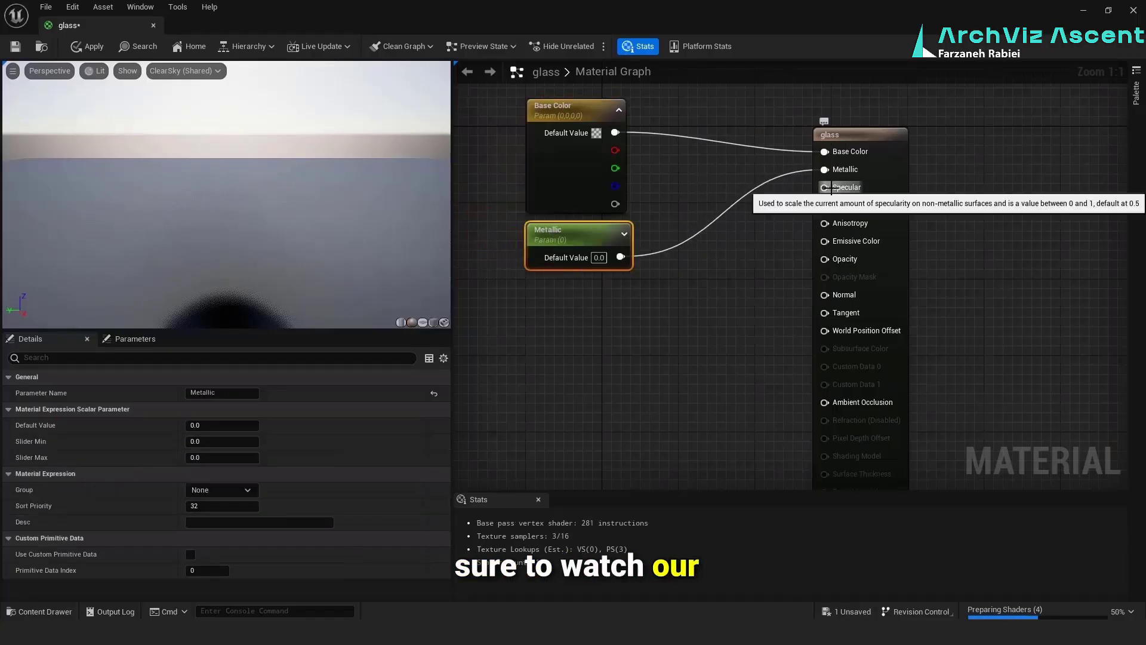
Set the Base Color parameter's default to a near-white color with a brightness value of about 0.958
{"action": "left_click", "coordinate": [575, 155]}
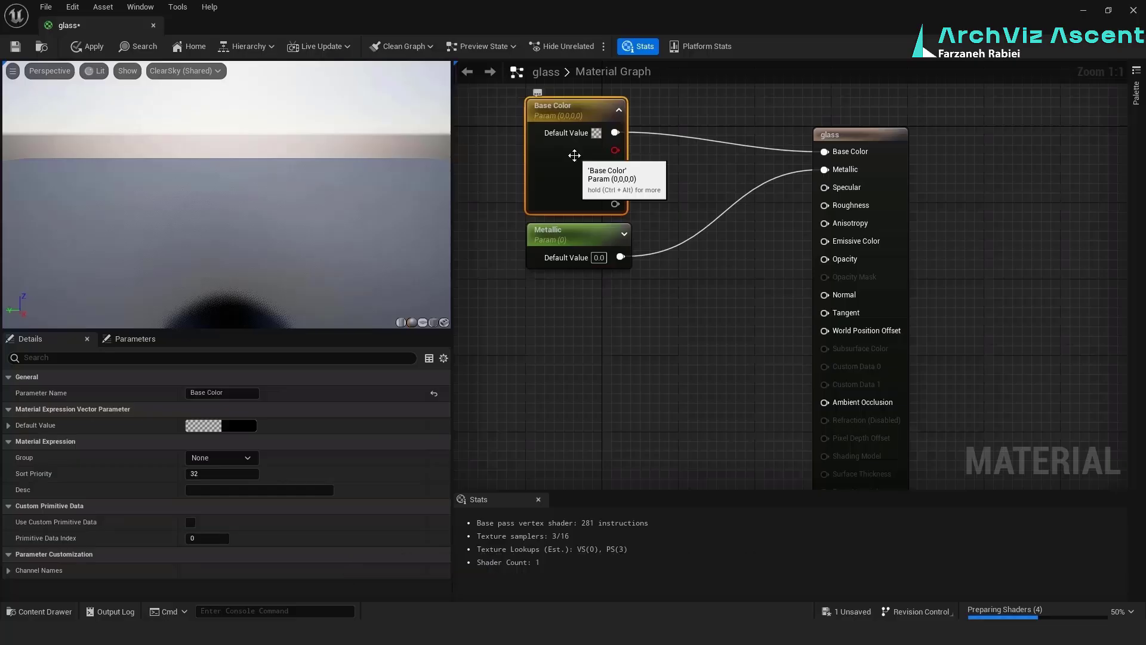
{"action": "double_click", "coordinate": [574, 156]}
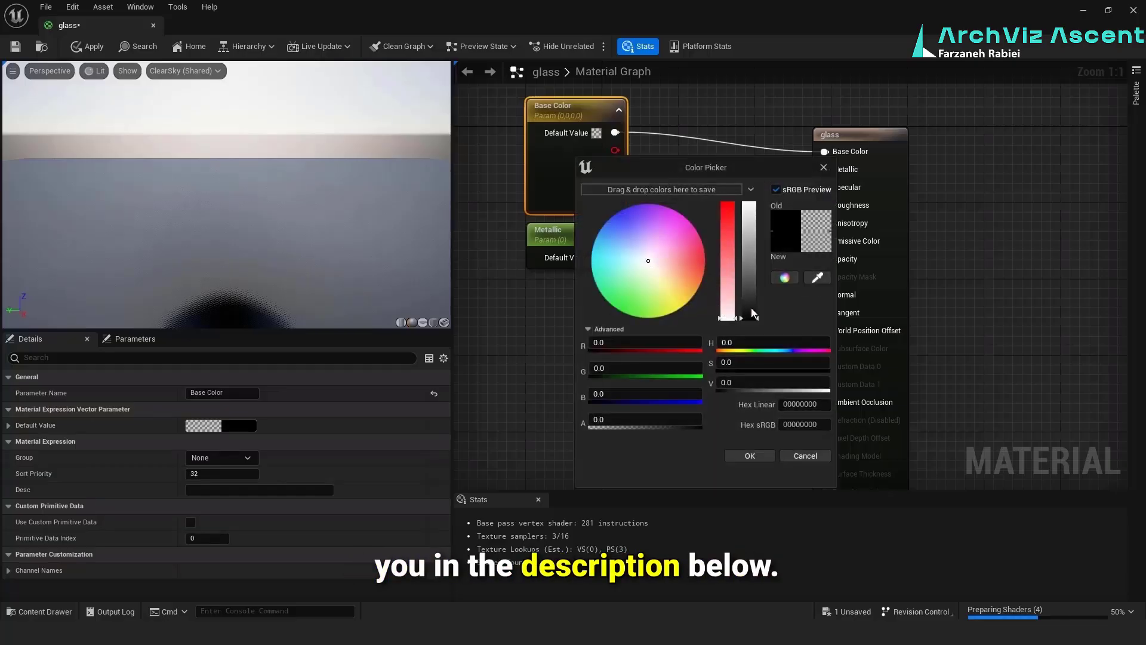
{"action": "left_click_drag", "start_coordinate": [749, 317], "coordinate": [754, 205]}
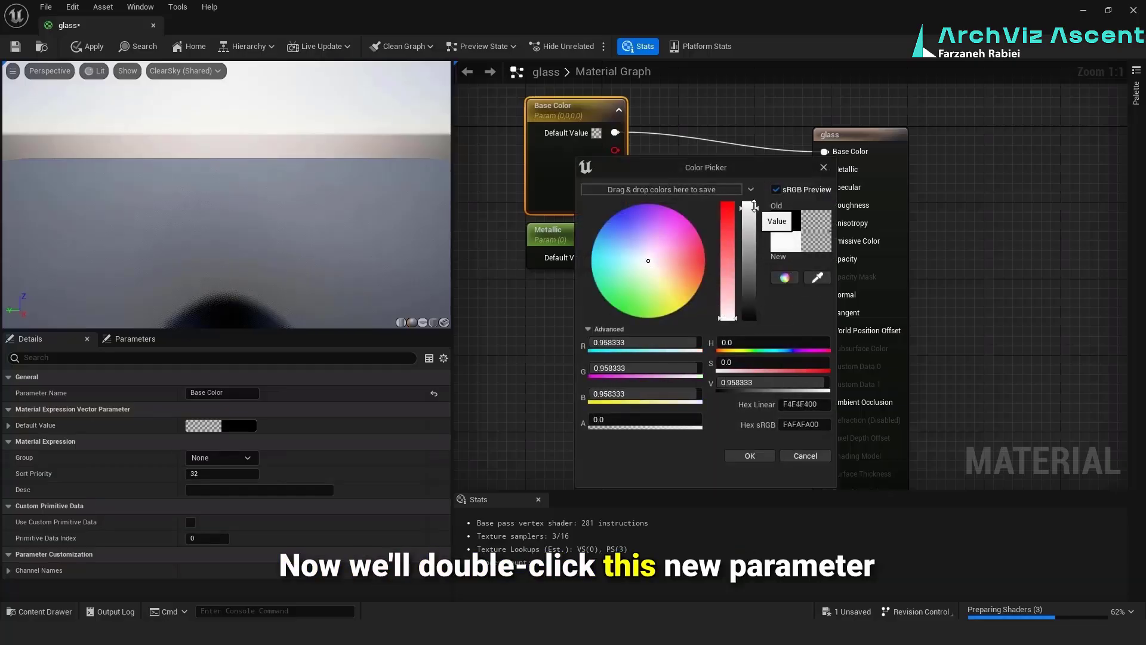
{"action": "left_click", "coordinate": [745, 452]}
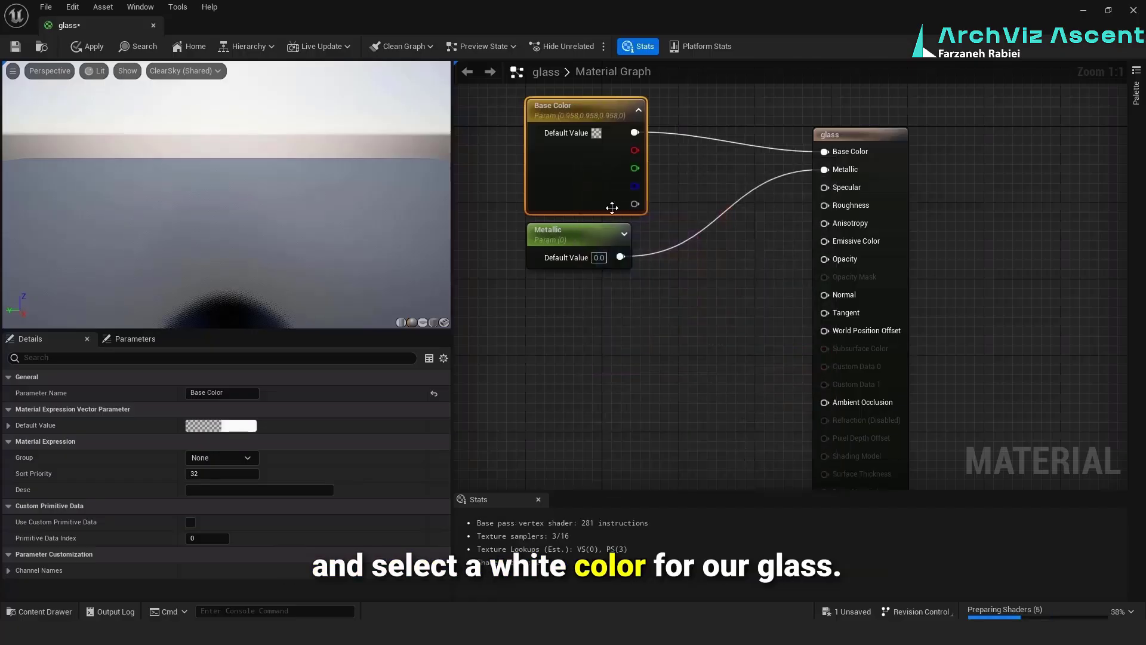
Set the Metallic parameter's default value to 1
{"action": "left_click", "coordinate": [553, 238]}
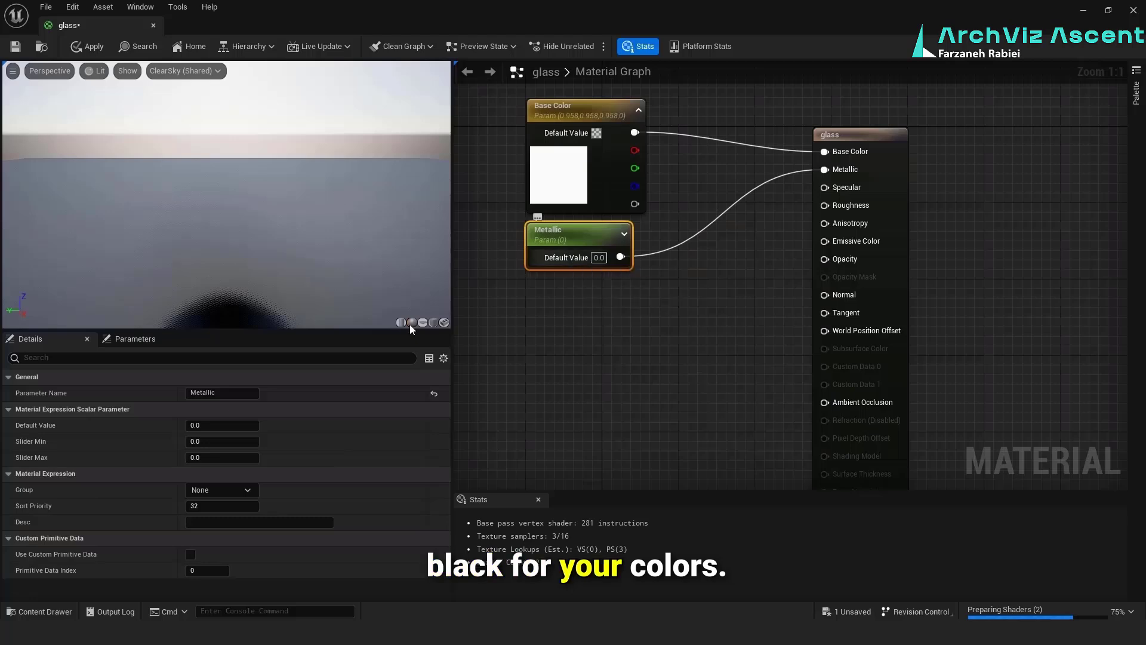
{"action": "left_click", "coordinate": [206, 422]}
{"action": "type", "text": "1"}
{"action": "key", "text": "Return"}
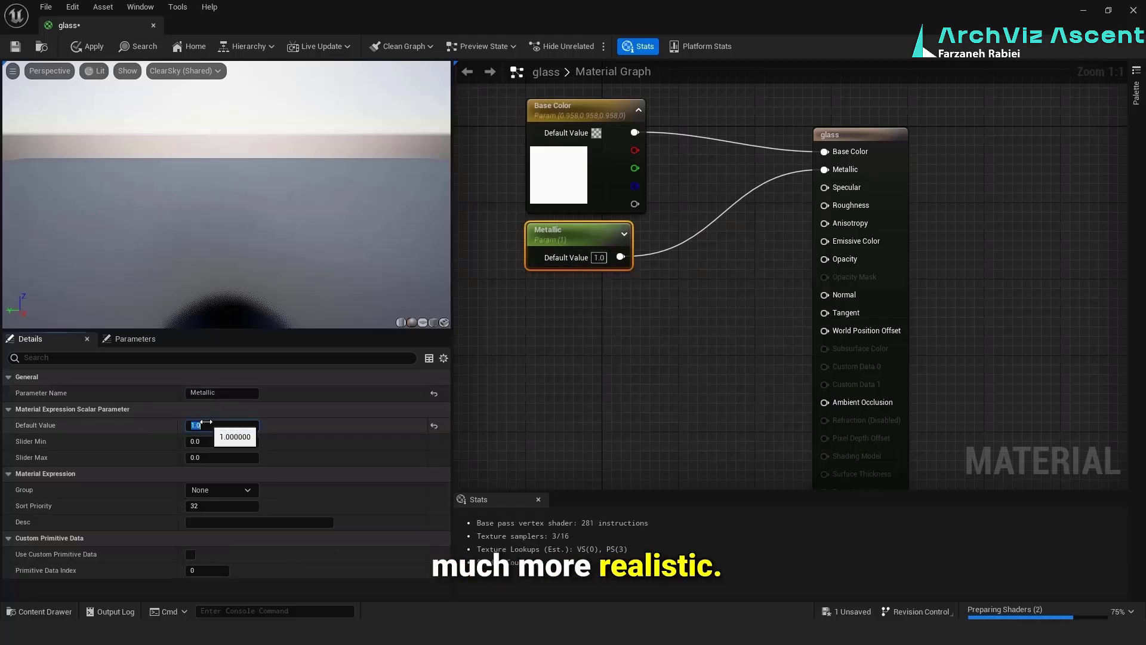
Promote the Specular input to a parameter, place its node below Metallic and set its default value to 1
{"action": "right_click", "coordinate": [836, 195]}
{"action": "left_click", "coordinate": [866, 219]}
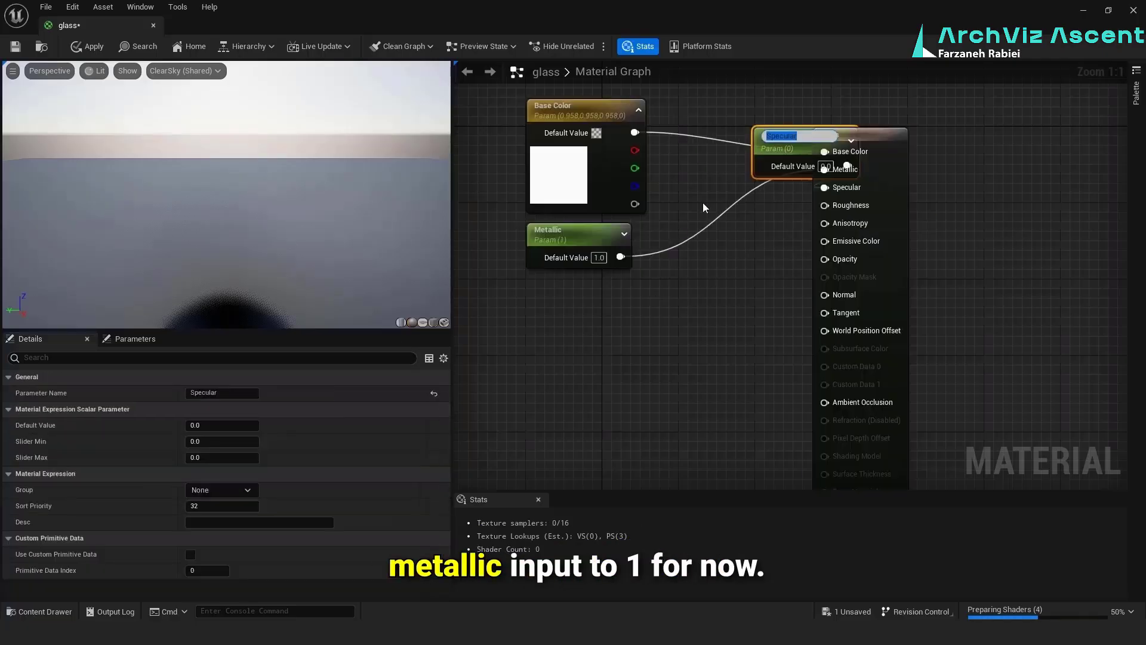
{"action": "left_click_drag", "start_coordinate": [751, 163], "coordinate": [535, 310]}
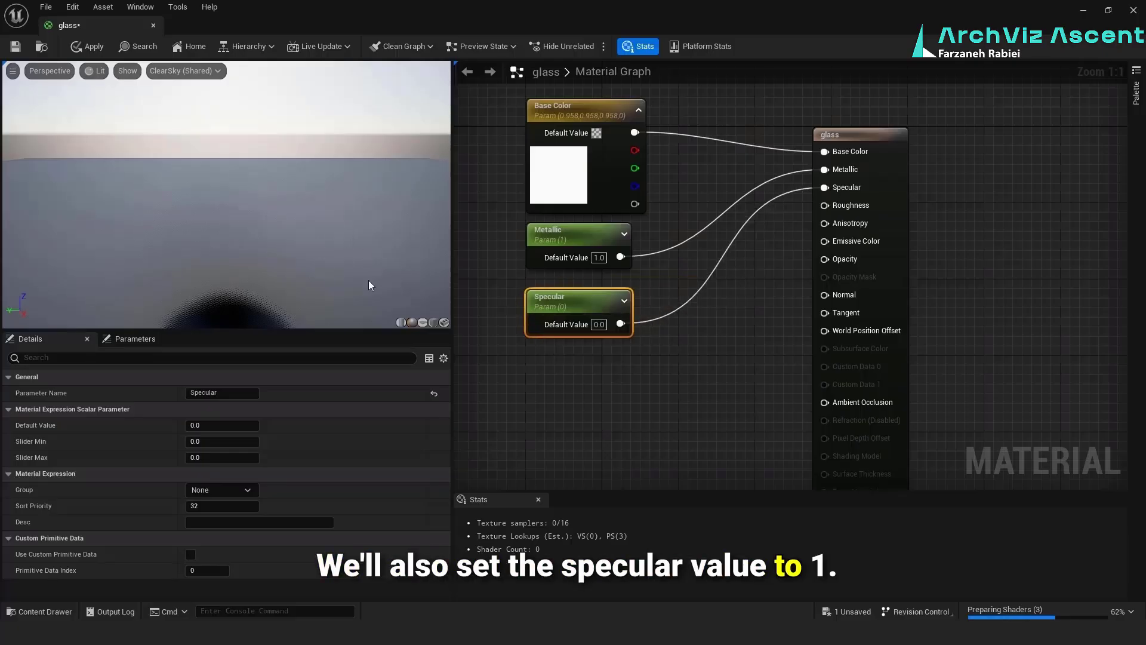
{"action": "left_click", "coordinate": [240, 427]}
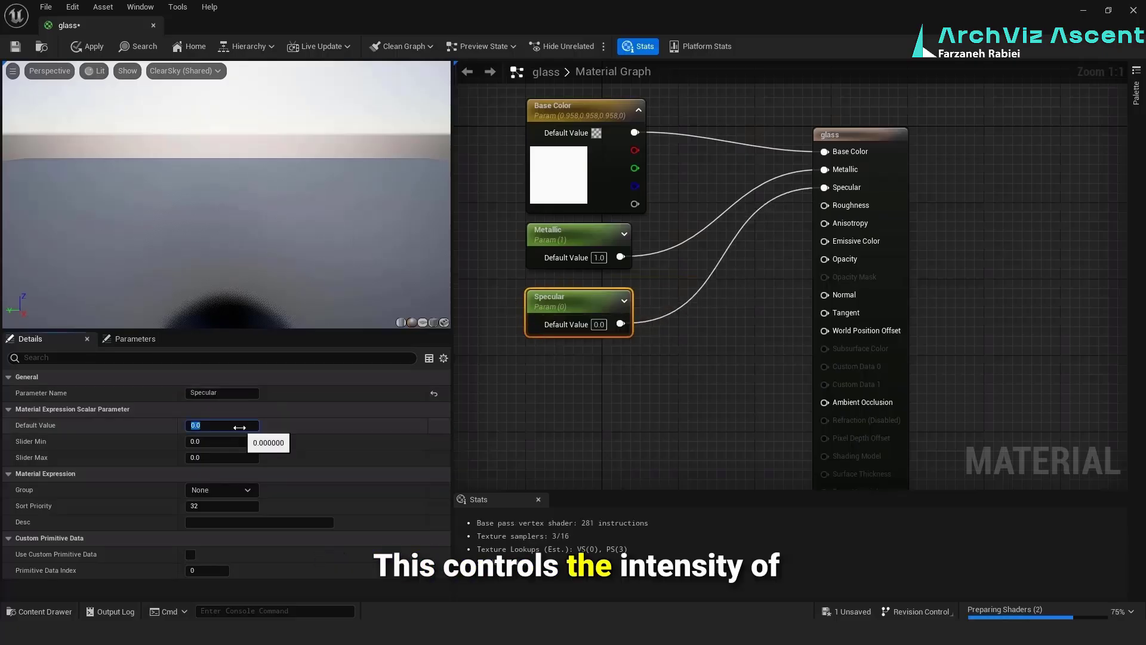
{"action": "type", "text": "1"}
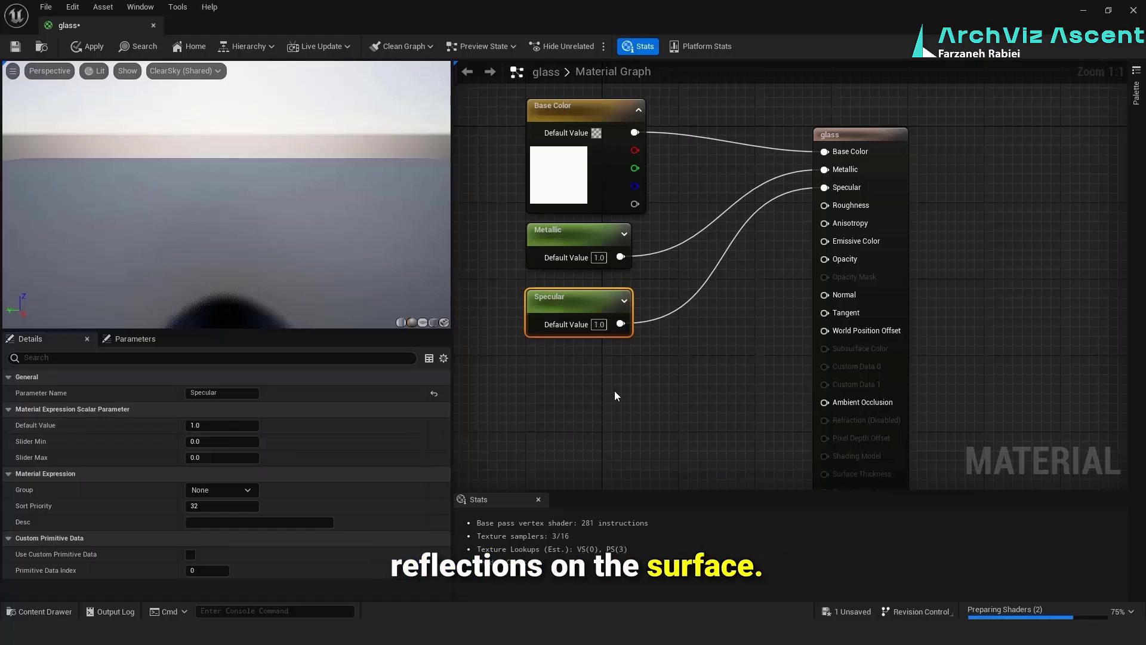
{"action": "left_click", "coordinate": [614, 390]}
Promote the Roughness input to a parameter and place its node below the Specular node
{"action": "right_click", "coordinate": [854, 203]}
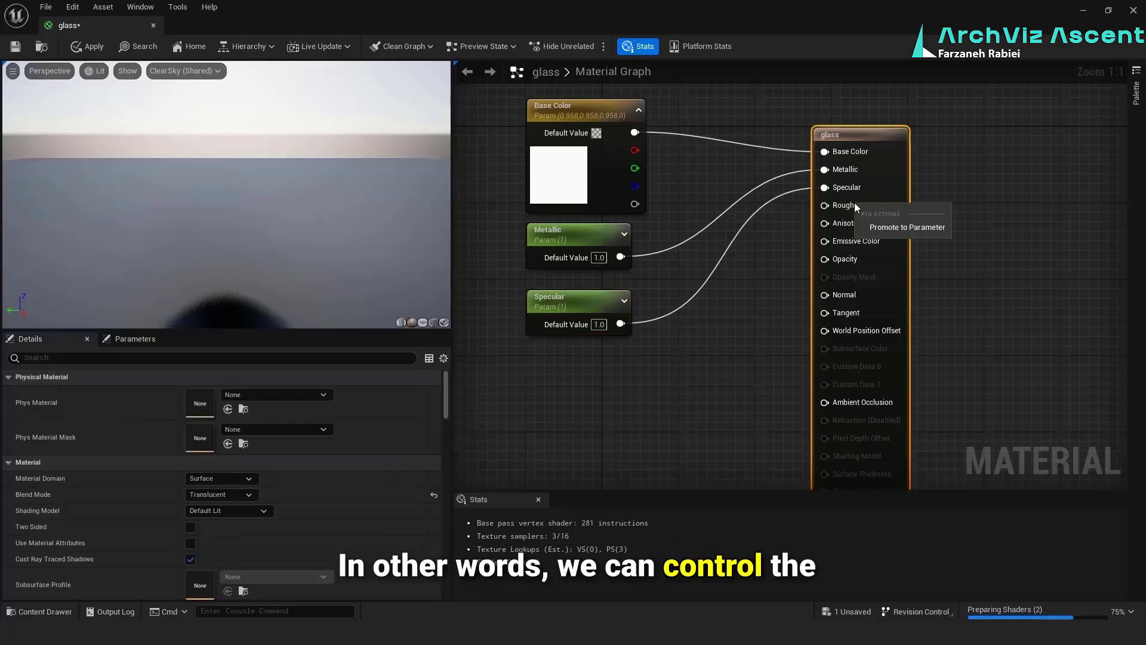
{"action": "left_click", "coordinate": [863, 226]}
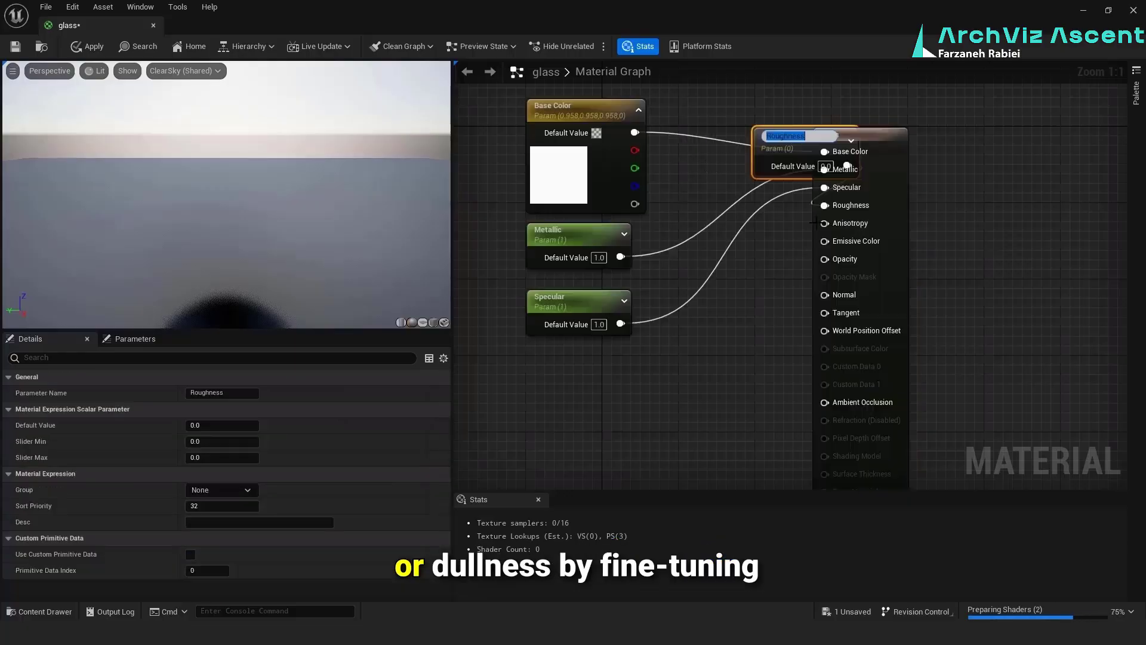
{"action": "left_click_drag", "start_coordinate": [775, 158], "coordinate": [557, 378]}
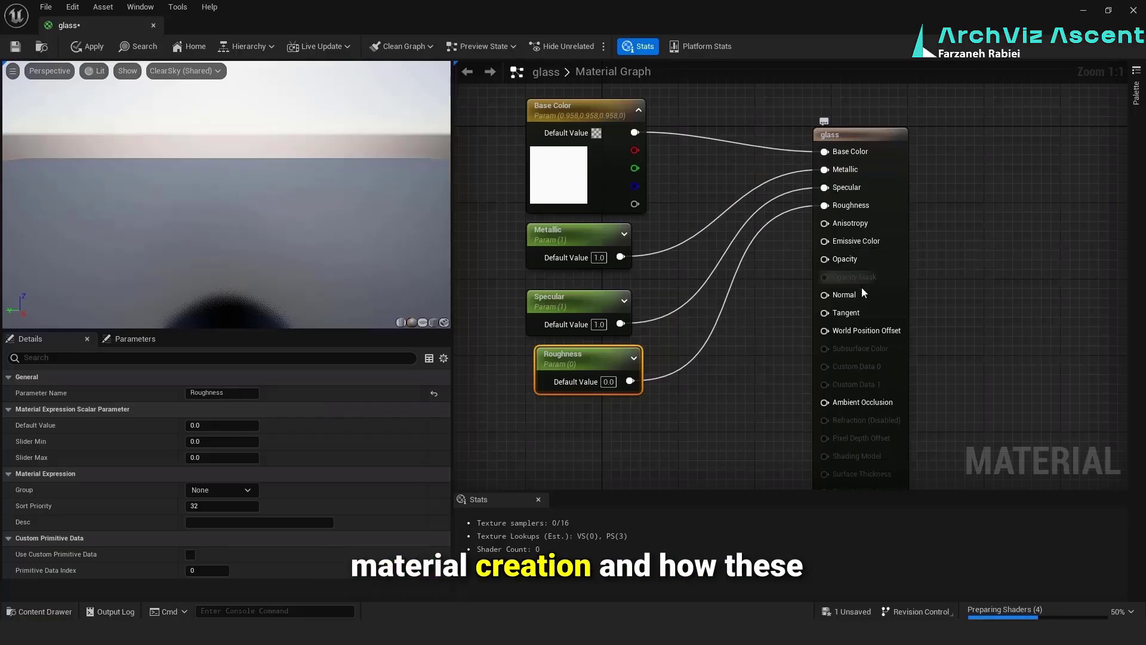
Promote the Opacity input to a parameter, place its node below Roughness and set its default value to 0.01
{"action": "right_click", "coordinate": [846, 257]}
{"action": "left_click", "coordinate": [870, 275]}
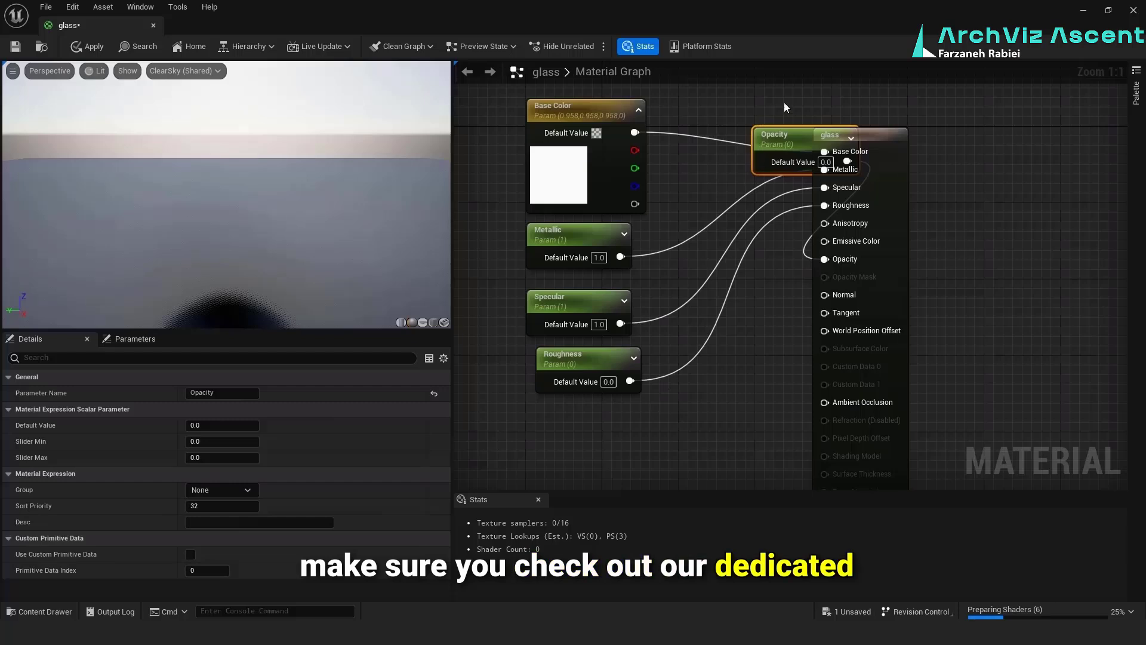
{"action": "left_click_drag", "start_coordinate": [779, 140], "coordinate": [563, 417]}
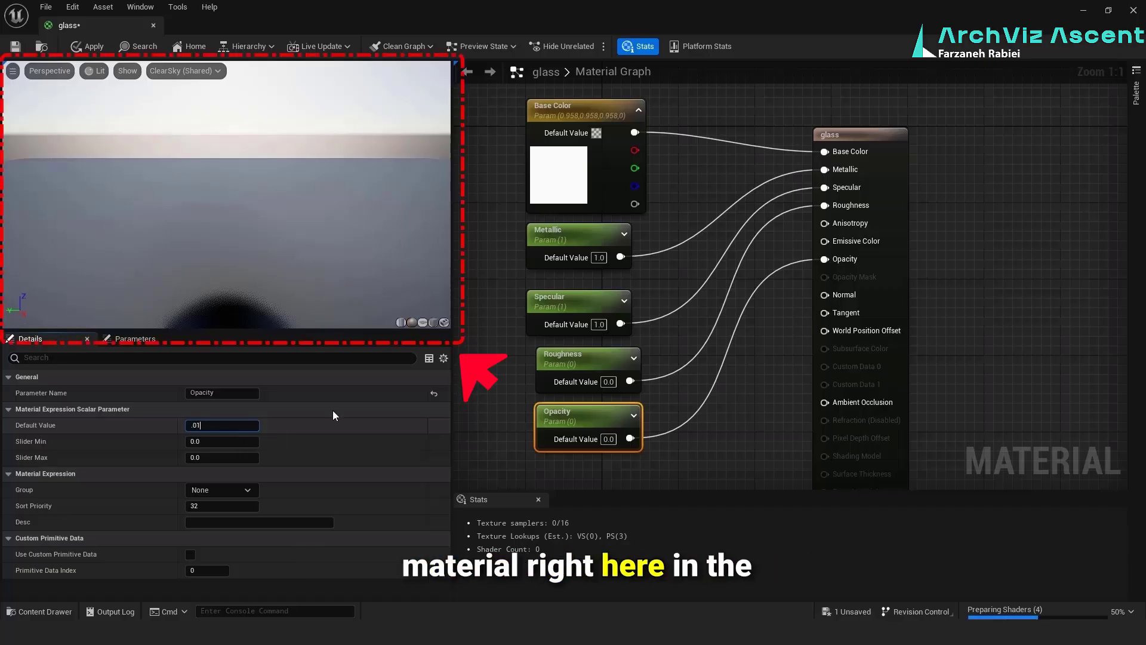
{"action": "left_click", "coordinate": [511, 401]}
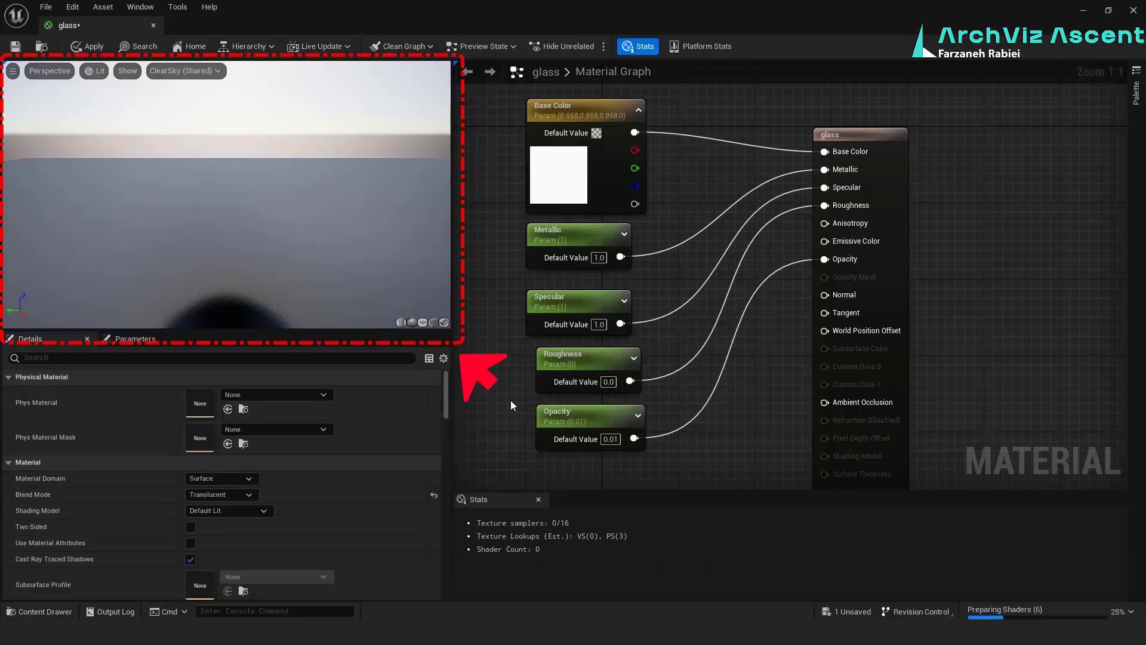
{"action": "left_click", "coordinate": [572, 418]}
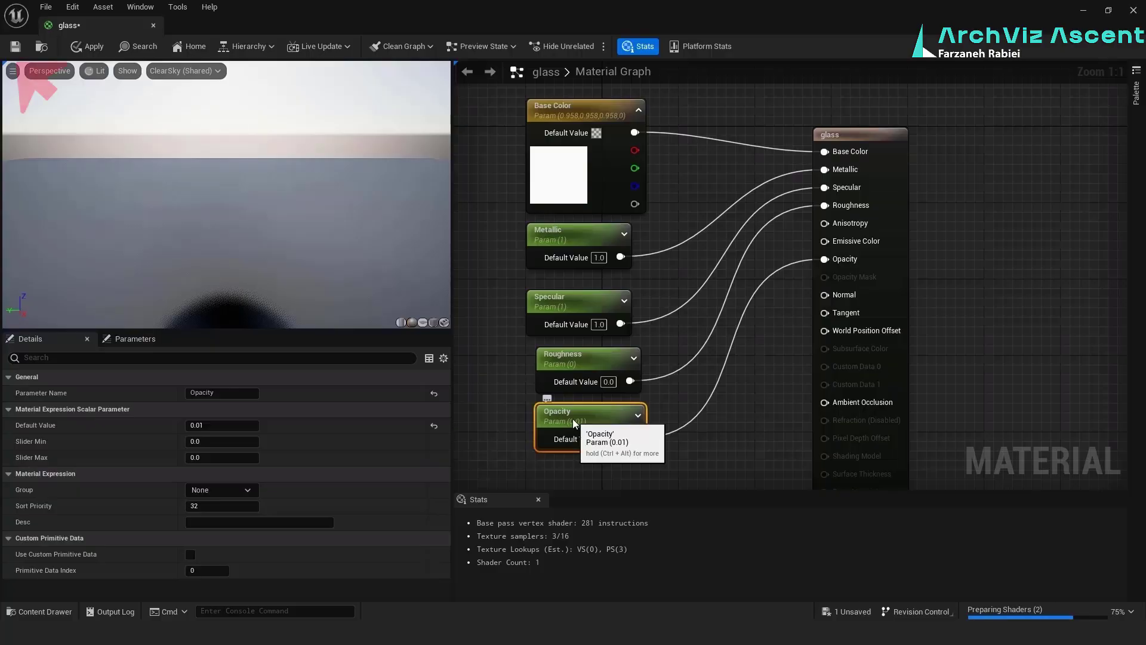
Save the glass material and create a material instance from it in the mtl folder, keeping the suggested name
{"action": "key", "text": "ctrl+s"}
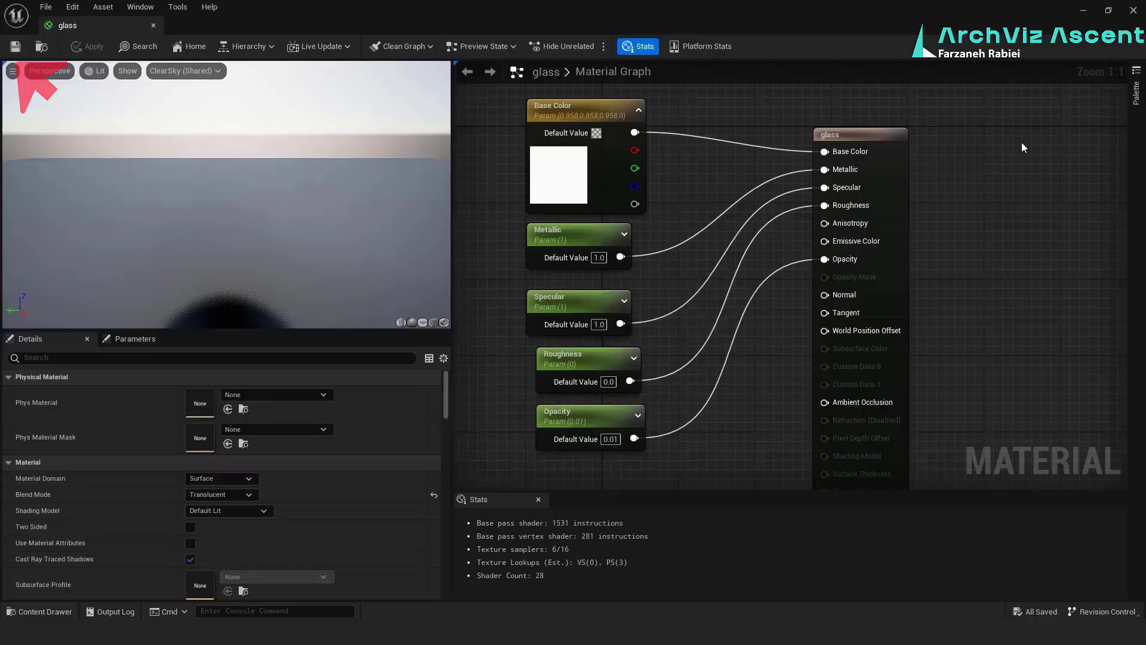
{"action": "left_click", "coordinate": [1109, 10]}
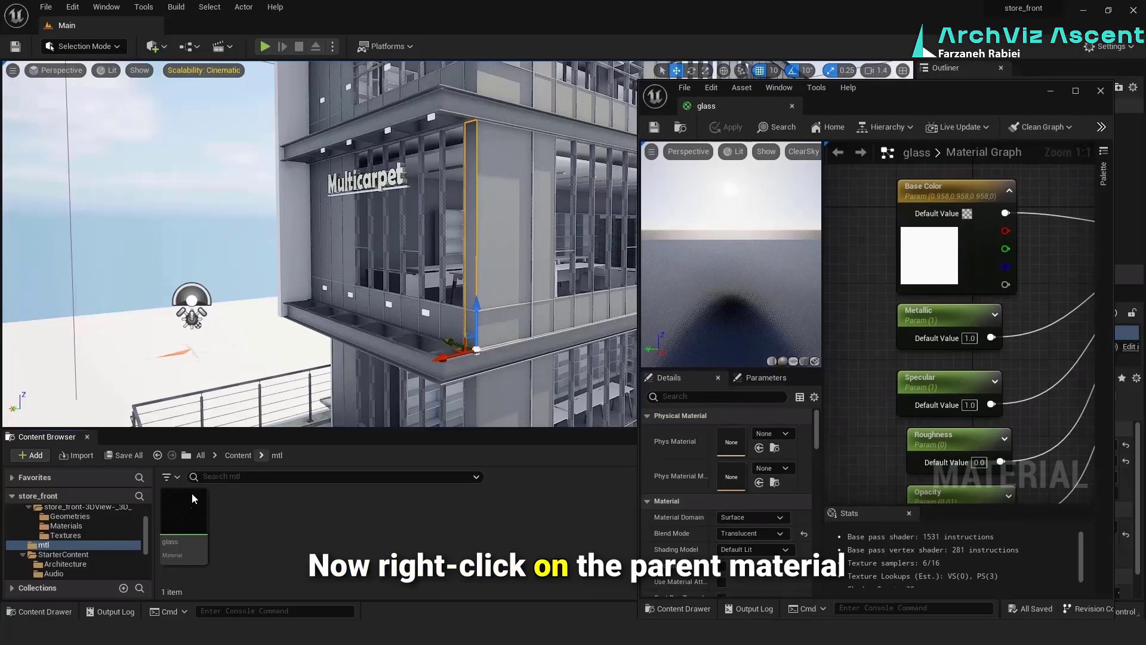
{"action": "right_click", "coordinate": [176, 514]}
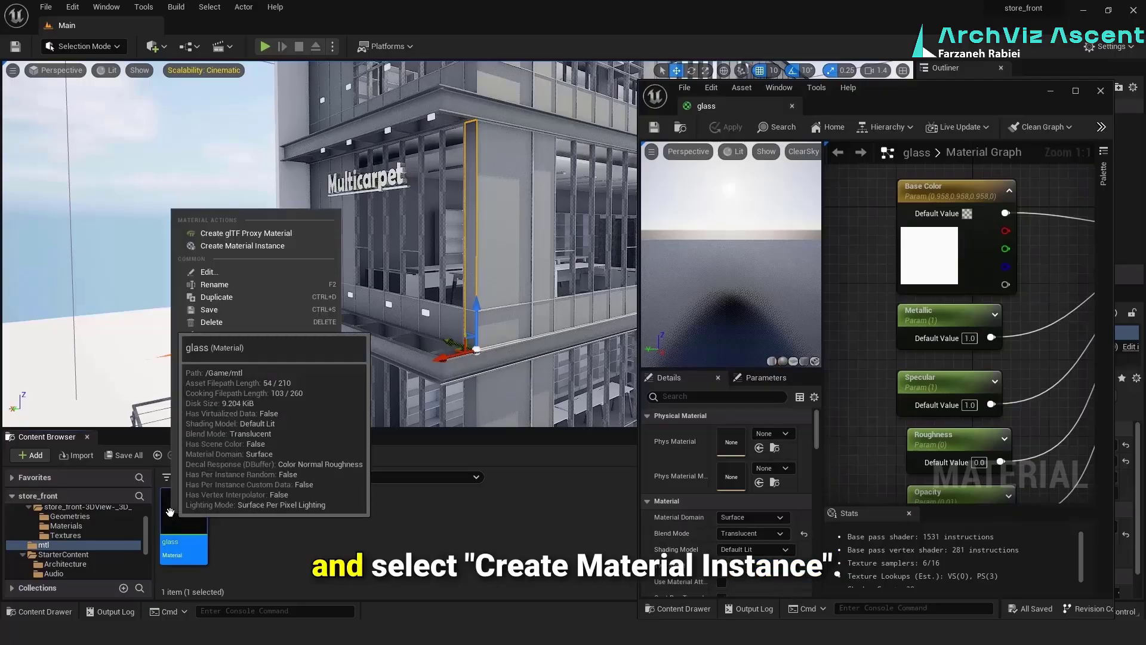
{"action": "left_click", "coordinate": [234, 250]}
{"action": "key", "text": "Return"}
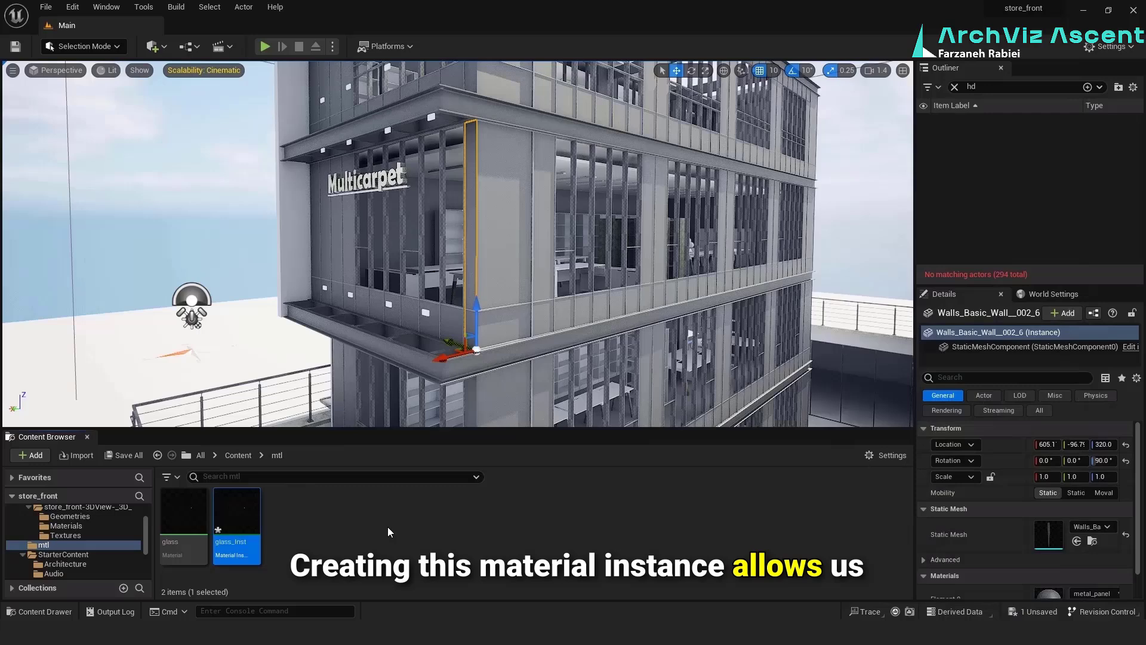
Return to the main level editor and save the new glass material instance
{"action": "left_click", "coordinate": [387, 528]}
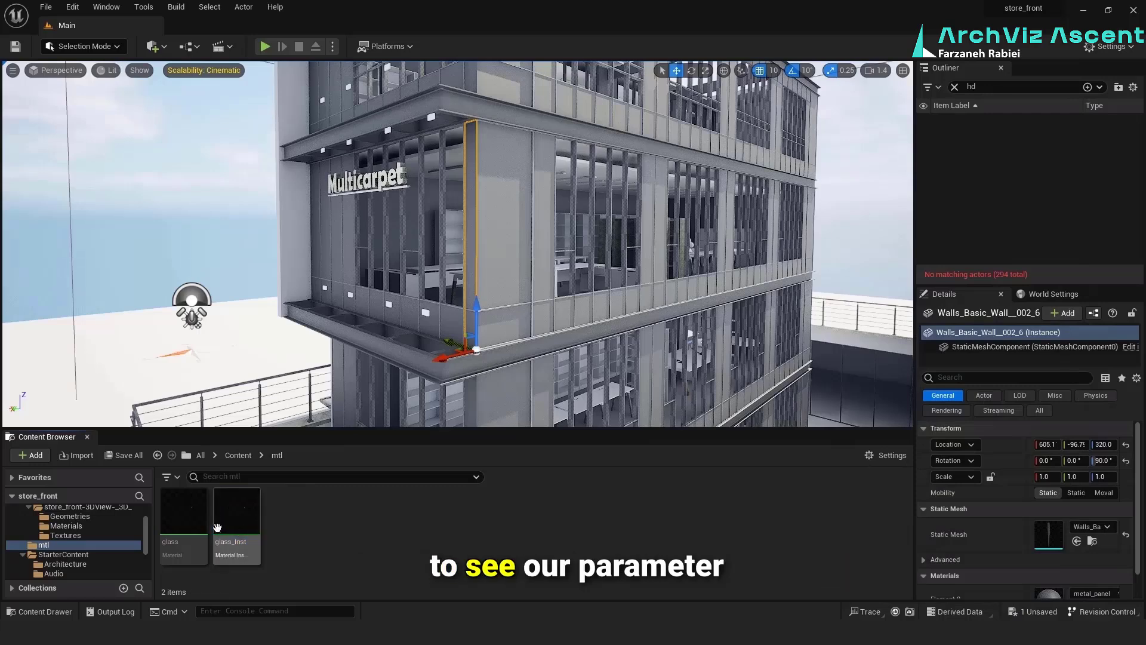
{"action": "left_click", "coordinate": [239, 514]}
{"action": "right_click", "coordinate": [238, 515]}
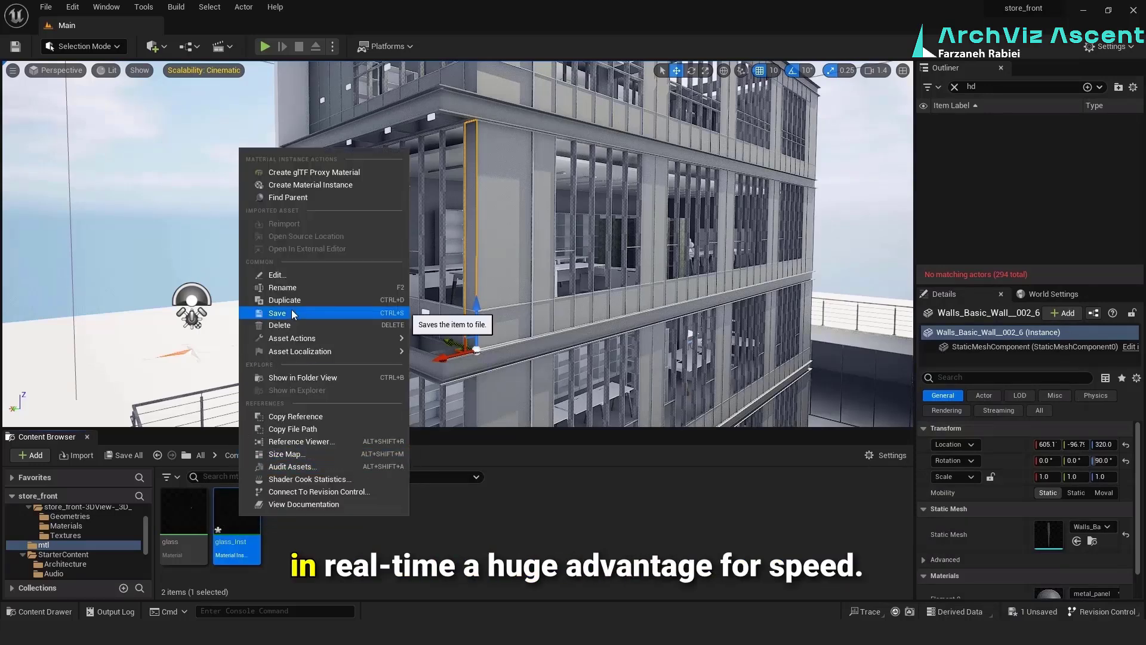
{"action": "left_click", "coordinate": [275, 322]}
{"action": "left_click", "coordinate": [240, 512]}
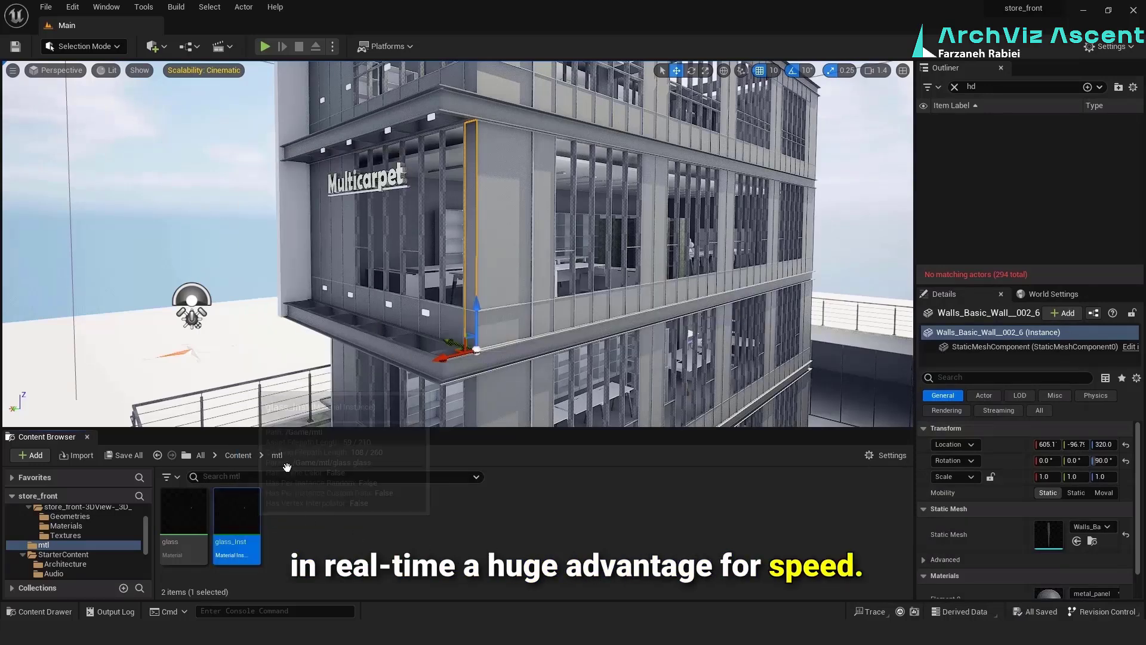
Select the storefront curtain wall on the building facade, enlarge the Details panel and clear the Outliner search
{"action": "left_click", "coordinate": [588, 256]}
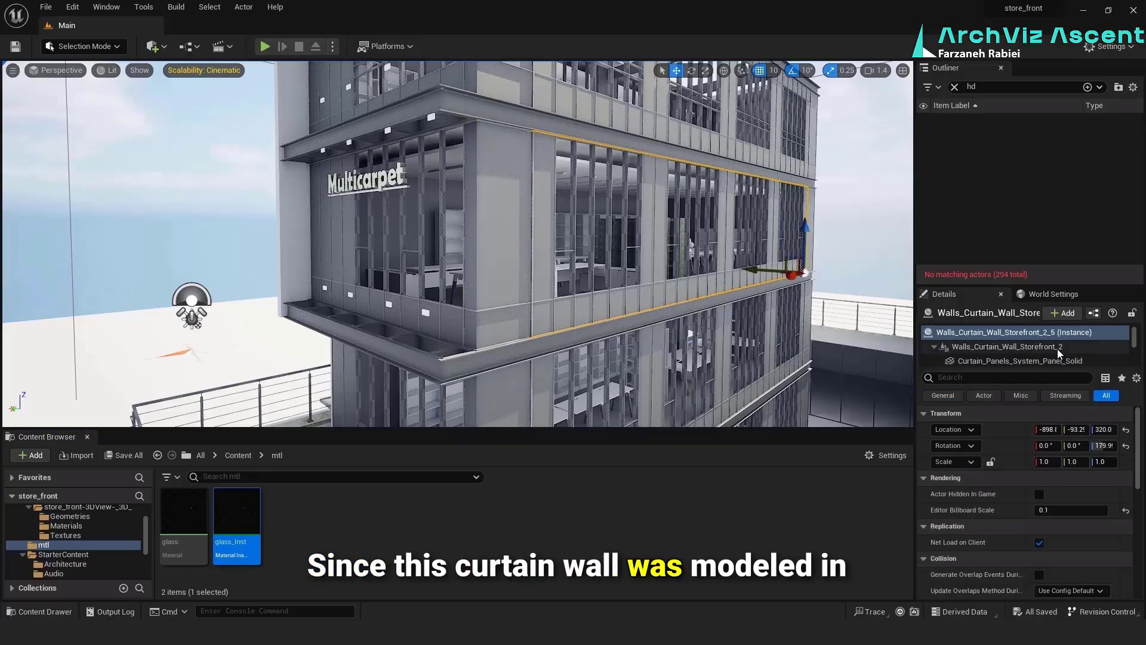
{"action": "left_click_drag", "start_coordinate": [1034, 288], "coordinate": [989, 176]}
{"action": "left_click", "coordinate": [956, 86]}
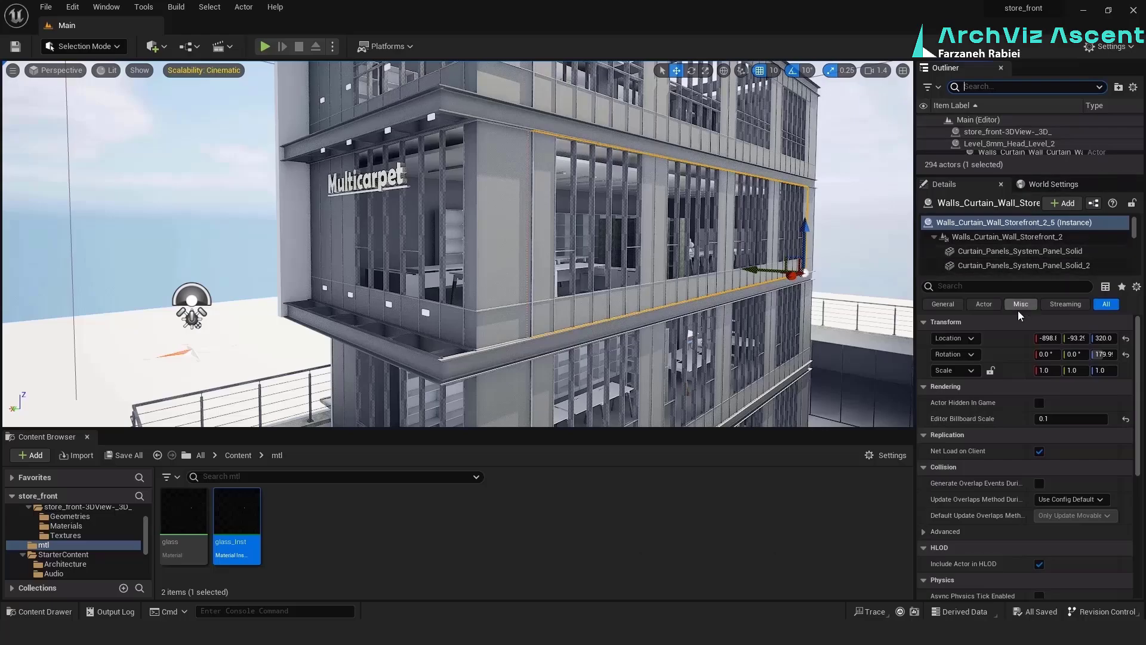
{"action": "left_click", "coordinate": [977, 252]}
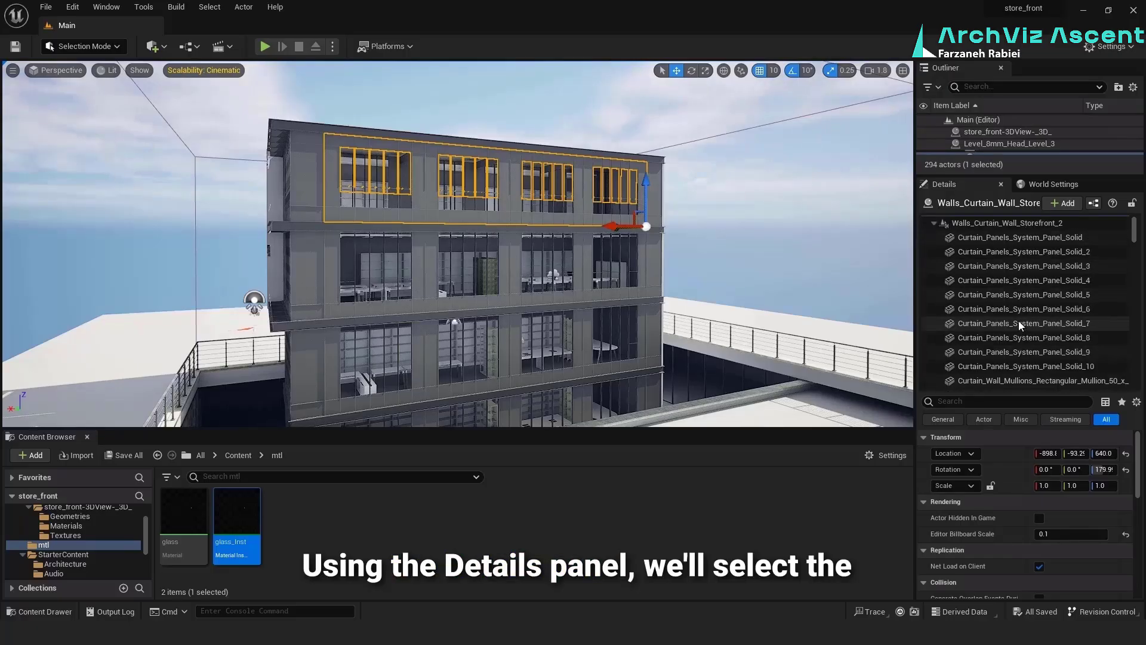
In the top-storey curtain wall's components, select the glazed panels from Curtain_Panels_System_Panel_Glazed through Glazed_5
{"action": "scroll", "coordinate": [1019, 321], "scroll_direction": "up", "scroll_amount": 3}
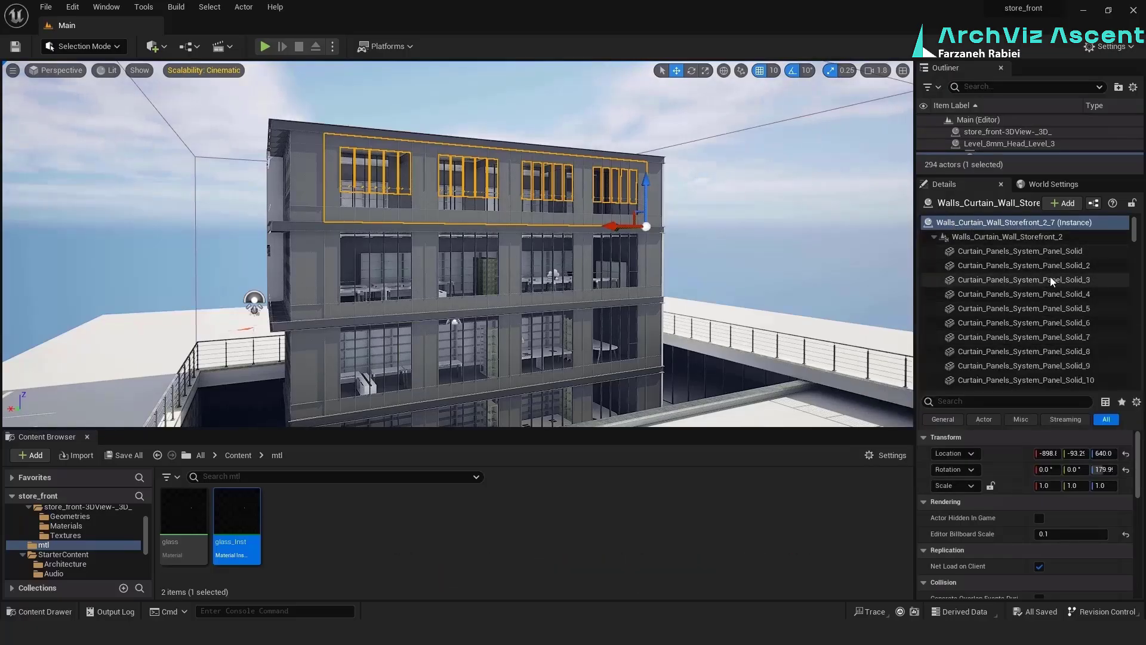
{"action": "scroll", "coordinate": [1055, 316], "scroll_direction": "down", "scroll_amount": 5}
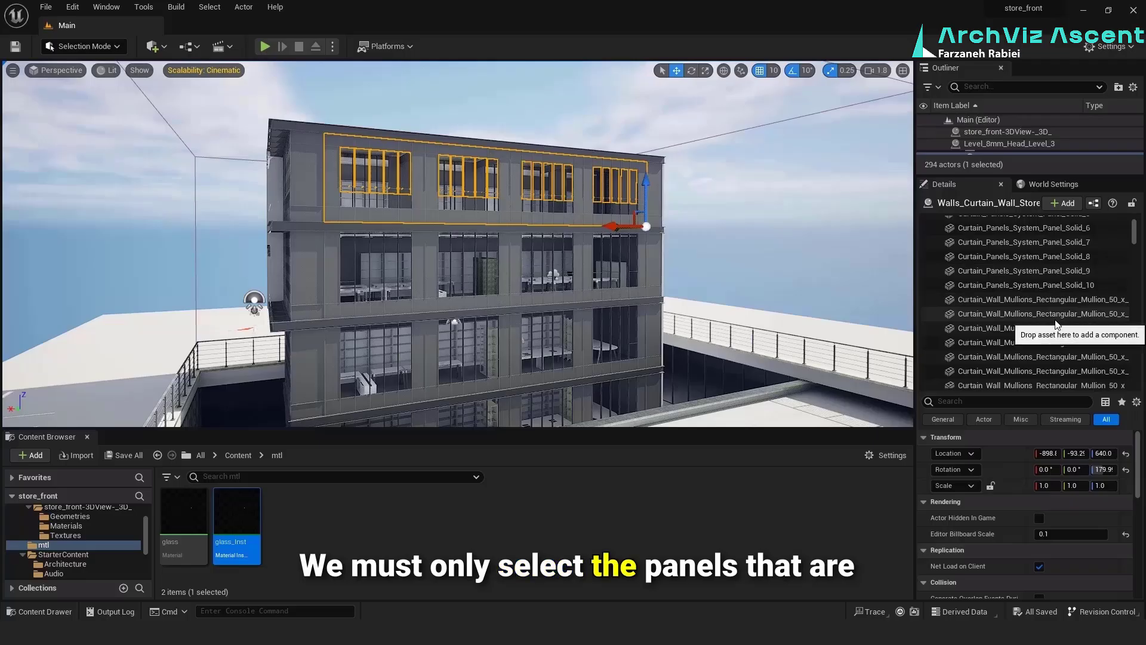
{"action": "scroll", "coordinate": [1055, 320], "scroll_direction": "down", "scroll_amount": 4}
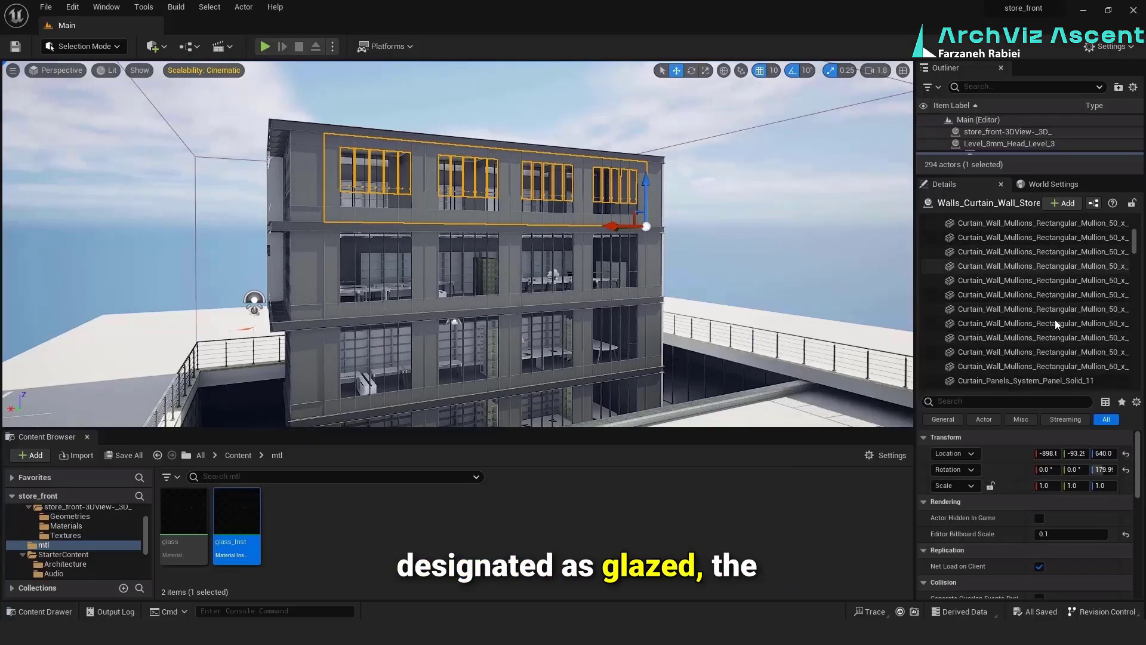
{"action": "scroll", "coordinate": [1051, 302], "scroll_direction": "down", "scroll_amount": 3}
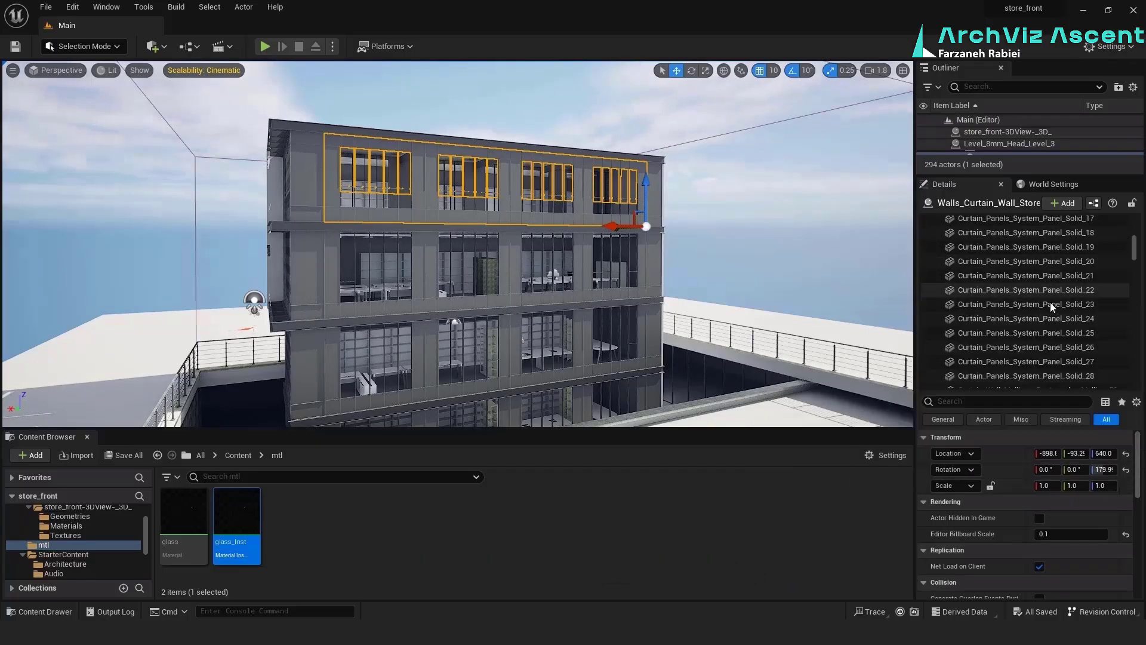
{"action": "scroll", "coordinate": [1051, 305], "scroll_direction": "down", "scroll_amount": 5}
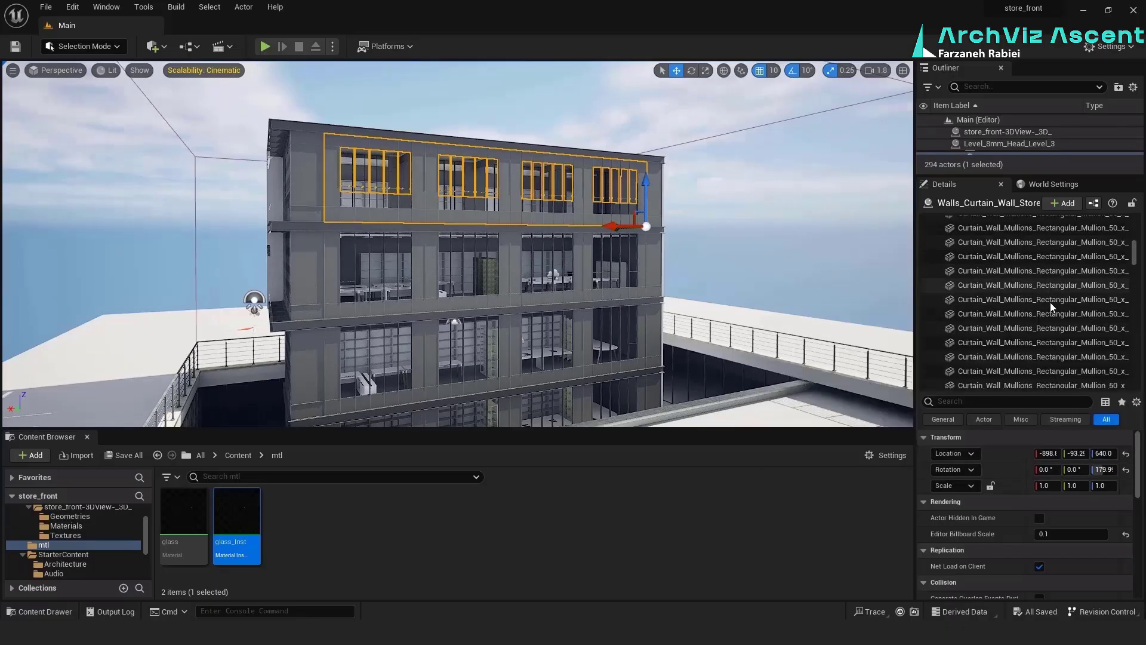
{"action": "scroll", "coordinate": [1045, 338], "scroll_direction": "down", "scroll_amount": 5}
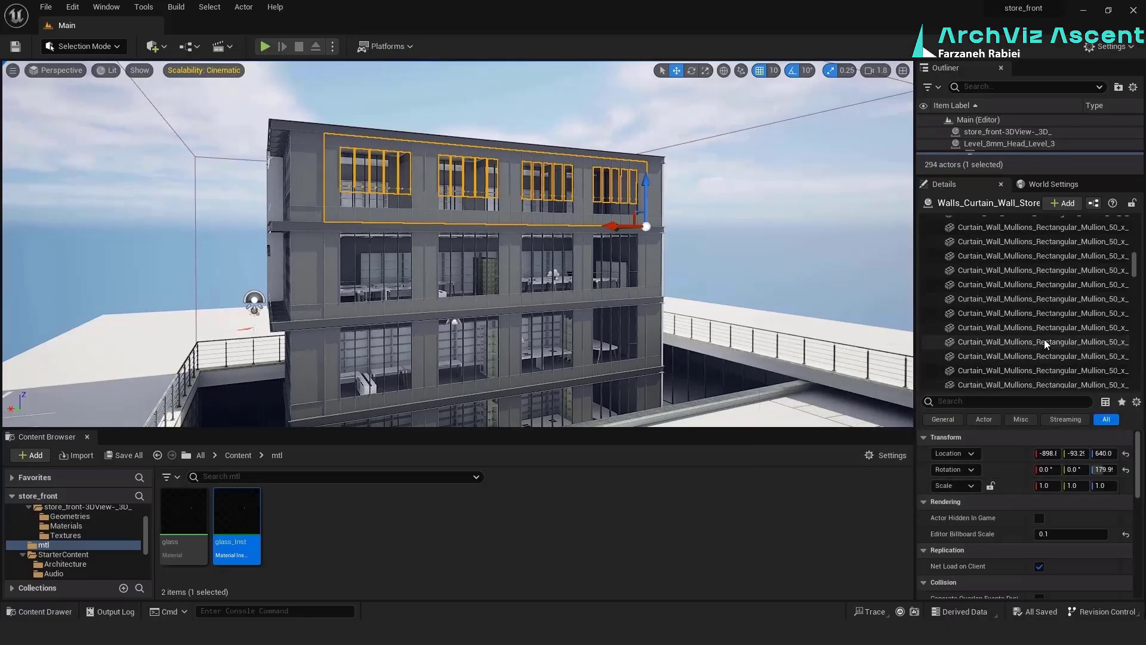
{"action": "scroll", "coordinate": [1045, 341], "scroll_direction": "down", "scroll_amount": 5}
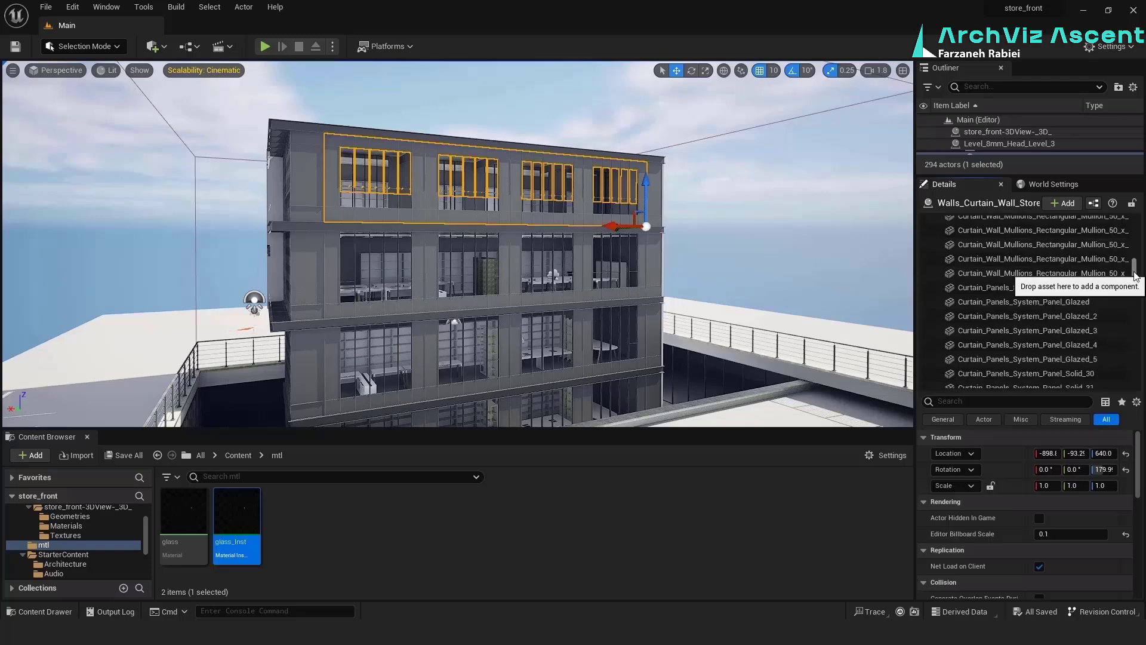
{"action": "left_click", "coordinate": [1072, 301]}
{"action": "scroll", "coordinate": [1076, 364], "scroll_direction": "down", "scroll_amount": 2}
{"action": "left_click", "coordinate": [1064, 321], "text": "shift"}
{"action": "scroll", "coordinate": [1062, 305], "scroll_direction": "down", "scroll_amount": 4}
Add glazed panels Glazed_6 through Glazed_20 of the top-storey curtain wall to the selection, skipping the solid panels
{"action": "left_click", "coordinate": [1061, 289], "text": "ctrl"}
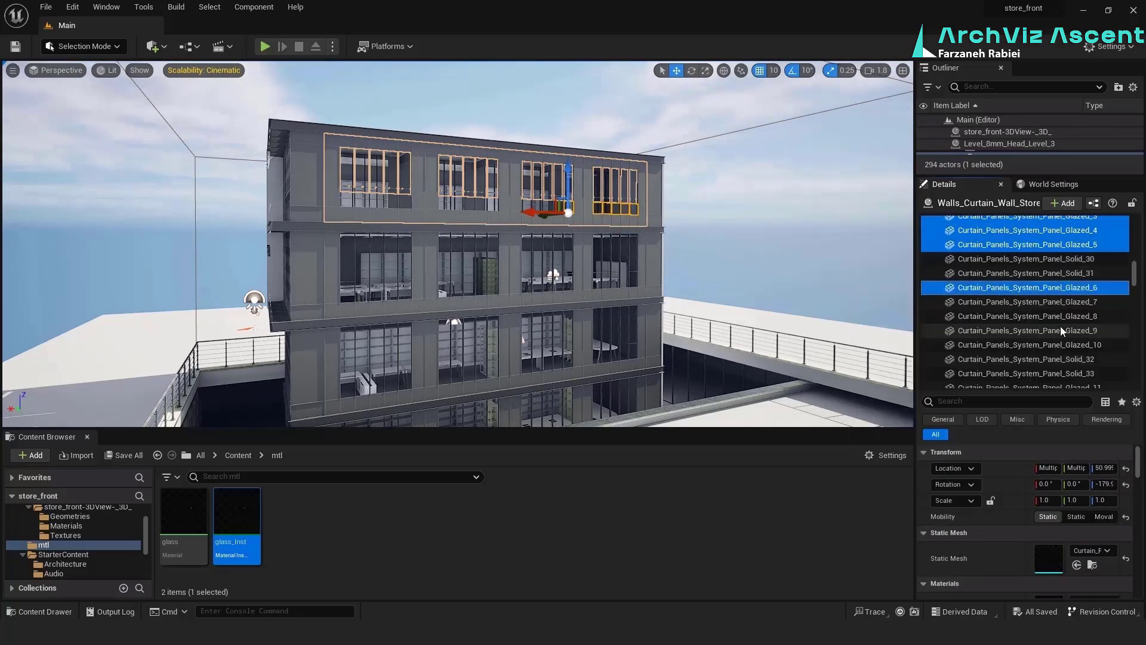
{"action": "left_click", "coordinate": [1061, 330], "text": "ctrl+shift"}
{"action": "left_click", "coordinate": [1068, 347], "text": "shift"}
{"action": "scroll", "coordinate": [1069, 364], "scroll_direction": "down", "scroll_amount": 2}
{"action": "left_click", "coordinate": [1076, 317], "text": "ctrl"}
{"action": "left_click", "coordinate": [1075, 369], "text": "shift"}
{"action": "scroll", "coordinate": [1073, 348], "scroll_direction": "down", "scroll_amount": 3}
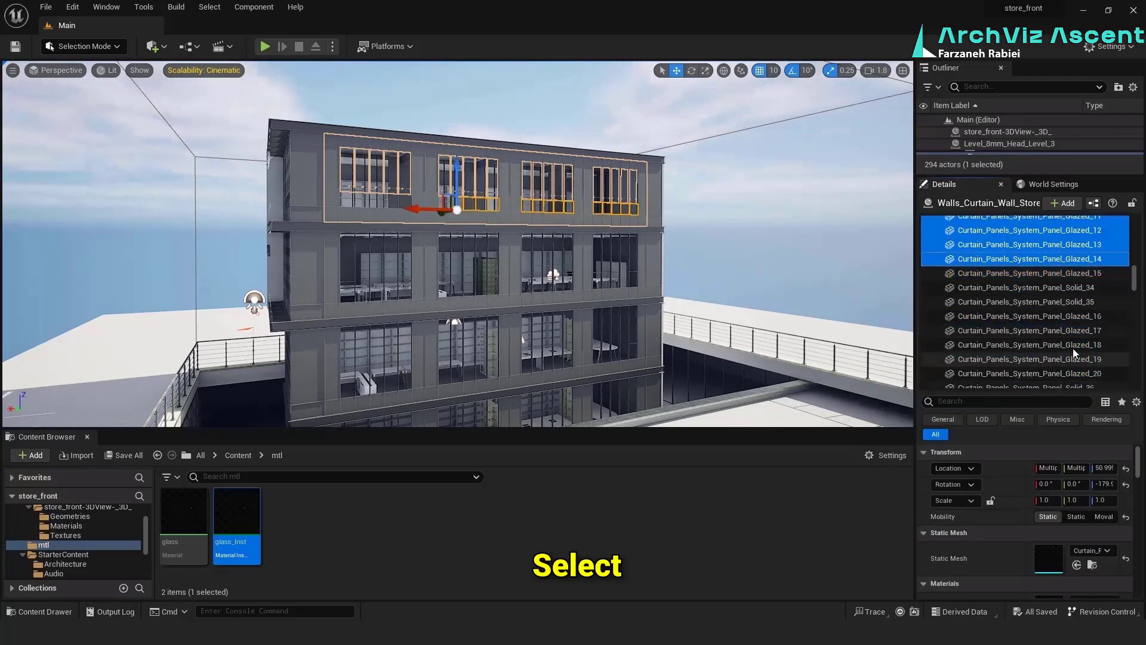
{"action": "left_click", "coordinate": [1028, 310], "text": "ctrl"}
{"action": "left_click", "coordinate": [1029, 327], "text": "ctrl"}
{"action": "left_click", "coordinate": [1028, 342], "text": "ctrl"}
{"action": "left_click", "coordinate": [1028, 355], "text": "ctrl"}
{"action": "scroll", "coordinate": [1029, 344], "scroll_direction": "down", "scroll_amount": 12}
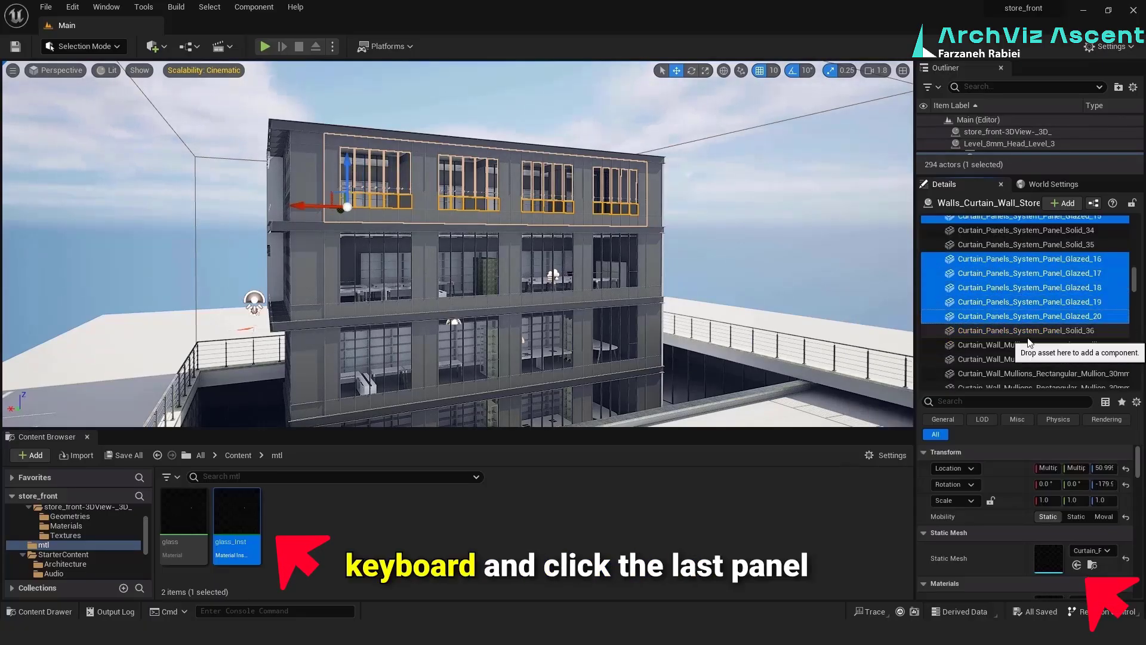
Assign the glass_Inst material to Element 0 of the selected top-storey glazed panels
{"action": "scroll", "coordinate": [1051, 299], "scroll_direction": "down", "scroll_amount": 5}
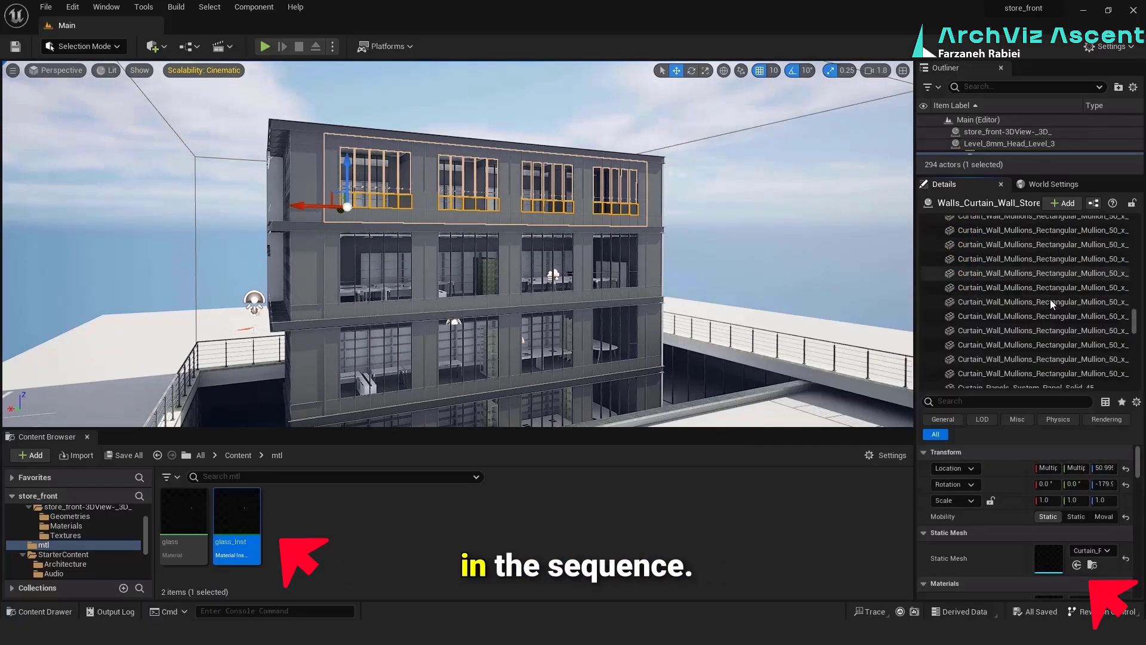
{"action": "scroll", "coordinate": [1079, 568], "scroll_direction": "down", "scroll_amount": 2}
{"action": "left_click", "coordinate": [1077, 559]}
Select the curtain wall on the second storey from the top and select its glazed panels from Glazed through Glazed_10
{"action": "left_click", "coordinate": [523, 217]}
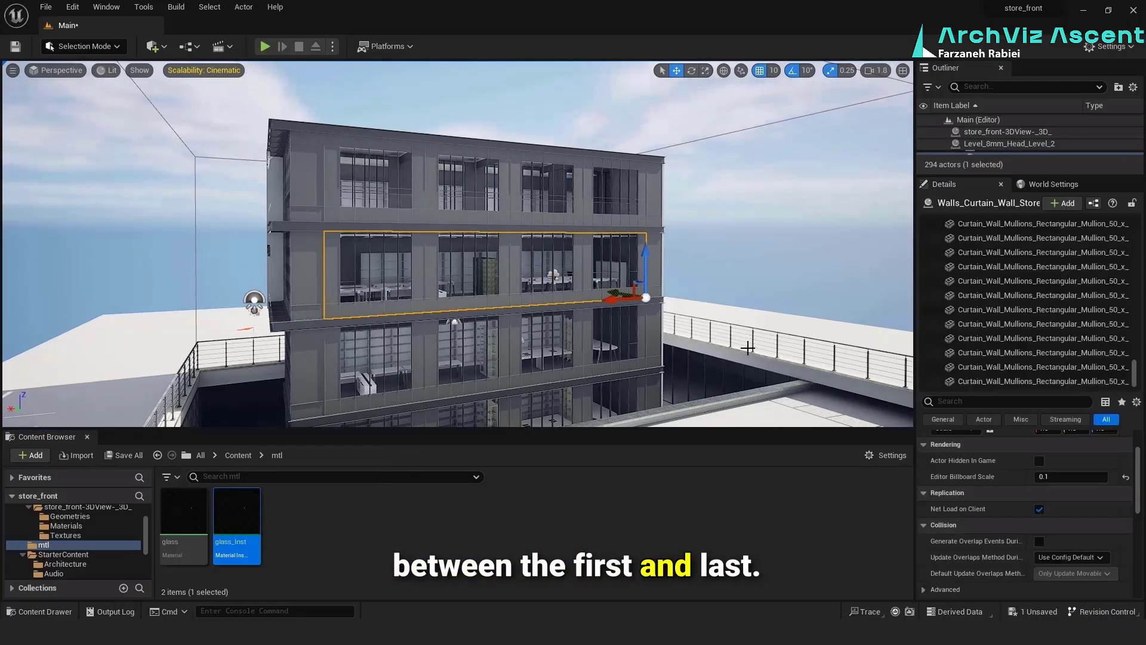
{"action": "scroll", "coordinate": [1098, 322], "scroll_direction": "up", "scroll_amount": 10}
{"action": "scroll", "coordinate": [1097, 324], "scroll_direction": "down", "scroll_amount": 5}
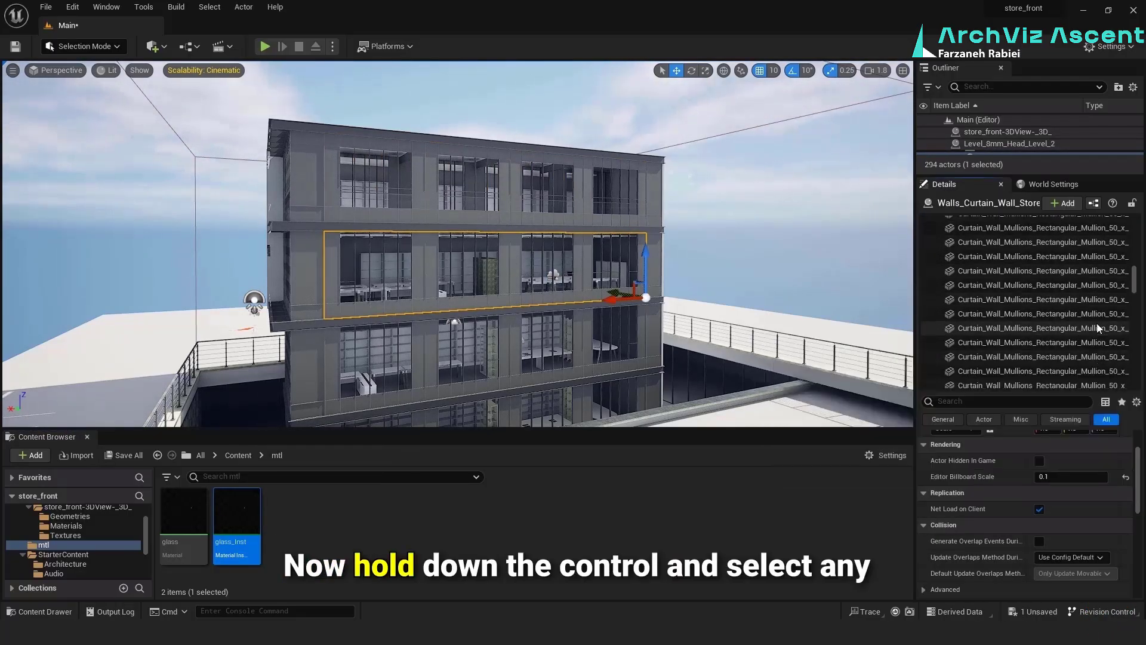
{"action": "scroll", "coordinate": [1098, 323], "scroll_direction": "down", "scroll_amount": 3}
{"action": "left_click", "coordinate": [1066, 280]}
{"action": "left_click", "coordinate": [1058, 237], "text": "ctrl"}
{"action": "left_click", "coordinate": [1057, 252], "text": "ctrl"}
{"action": "left_click", "coordinate": [1056, 266], "text": "ctrl"}
{"action": "left_click", "coordinate": [1055, 279], "text": "ctrl"}
{"action": "left_click", "coordinate": [1053, 265], "text": "ctrl"}
{"action": "left_click", "coordinate": [1052, 279], "text": "ctrl"}
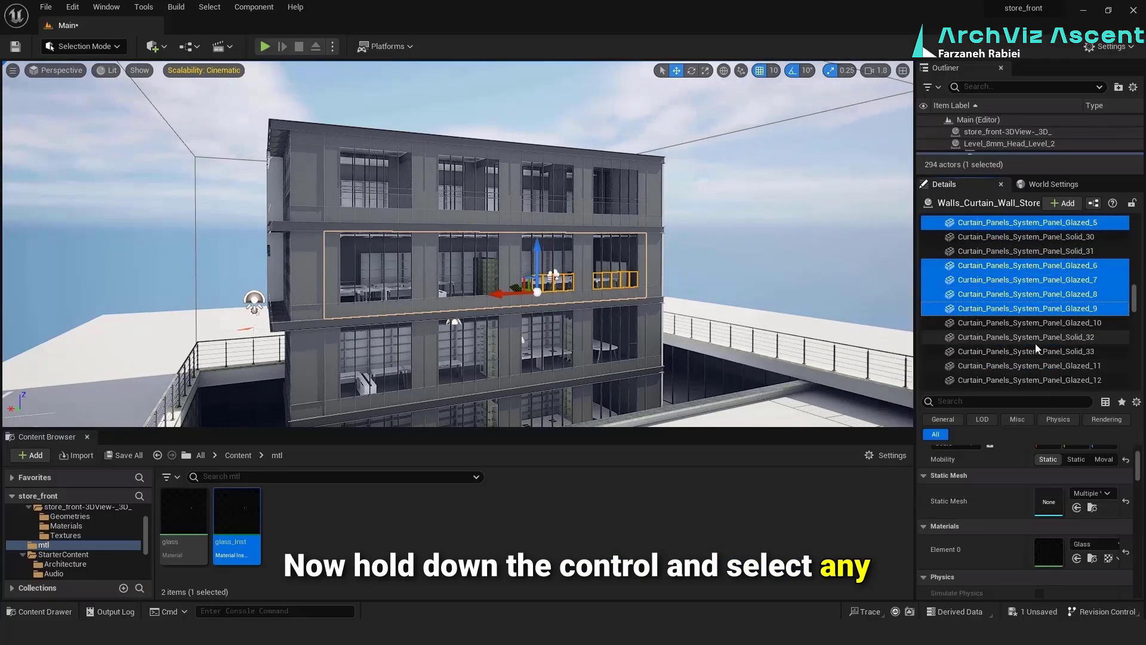
{"action": "left_click", "coordinate": [1038, 323], "text": "ctrl"}
Add glazed panels Glazed_11 through Glazed_20 of this curtain wall to the selection, leaving out the solid panels
{"action": "scroll", "coordinate": [1044, 336], "scroll_direction": "down", "scroll_amount": 4}
{"action": "left_click", "coordinate": [1028, 290], "text": "ctrl"}
{"action": "left_click", "coordinate": [1024, 304], "text": "ctrl"}
{"action": "left_click", "coordinate": [1021, 319], "text": "ctrl"}
{"action": "left_click", "coordinate": [1018, 345], "text": "ctrl"}
{"action": "scroll", "coordinate": [1017, 347], "scroll_direction": "down", "scroll_amount": 6}
{"action": "left_click", "coordinate": [1018, 318], "text": "ctrl"}
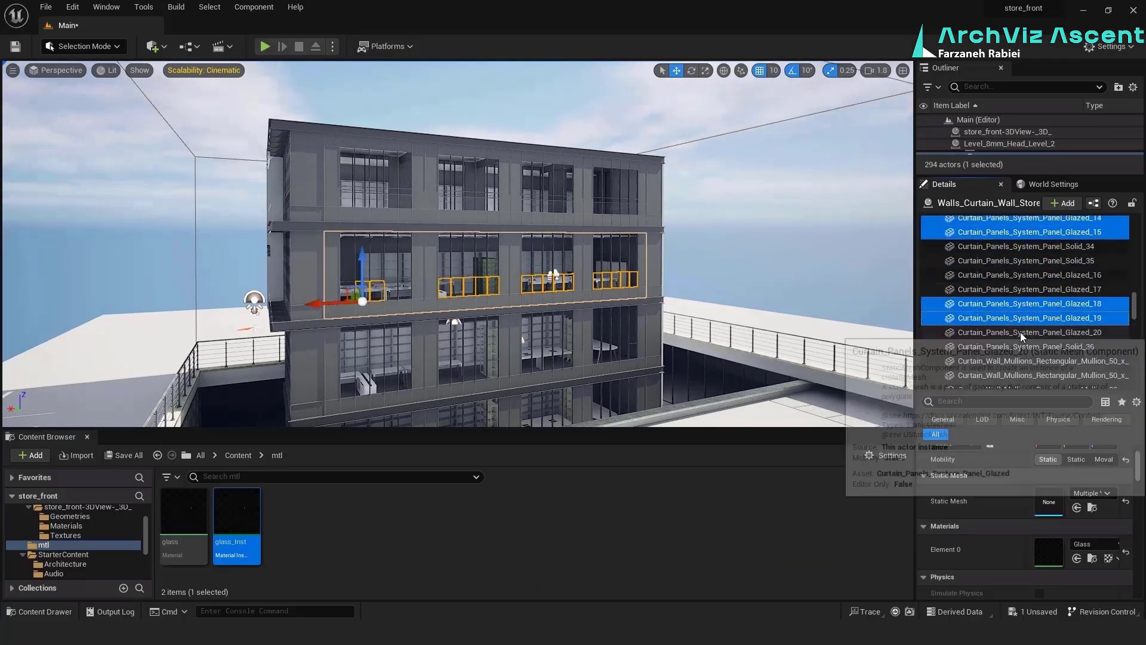
{"action": "left_click", "coordinate": [1021, 333], "text": "ctrl"}
{"action": "left_click", "coordinate": [1015, 291], "text": "ctrl"}
Extend the component selection with glazed panels Glazed_21 through Glazed_30, without the solid panels or mullions
{"action": "scroll", "coordinate": [1013, 329], "scroll_direction": "down", "scroll_amount": 10}
{"action": "left_click", "coordinate": [1039, 337], "text": "ctrl"}
{"action": "left_click", "coordinate": [1068, 323], "text": "ctrl"}
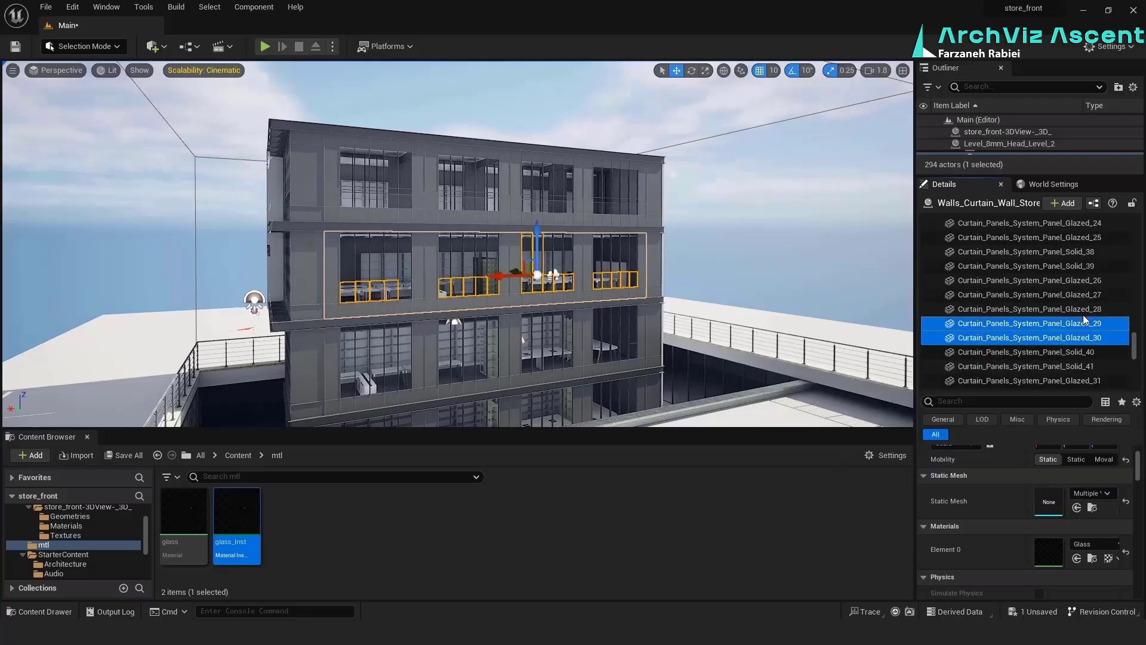
{"action": "left_click", "coordinate": [1083, 310], "text": "ctrl"}
{"action": "left_click", "coordinate": [1079, 295], "text": "ctrl"}
{"action": "left_click", "coordinate": [1075, 281], "text": "ctrl"}
{"action": "scroll", "coordinate": [1082, 274], "scroll_direction": "up", "scroll_amount": 2}
{"action": "left_click", "coordinate": [1083, 274], "text": "ctrl"}
{"action": "left_click", "coordinate": [1074, 246], "text": "ctrl"}
{"action": "left_click", "coordinate": [1066, 221], "text": "ctrl"}
Add the wall's last glazed panels, Glazed_31 through Glazed_40, to the component selection
{"action": "scroll", "coordinate": [1062, 268], "scroll_direction": "down", "scroll_amount": 10}
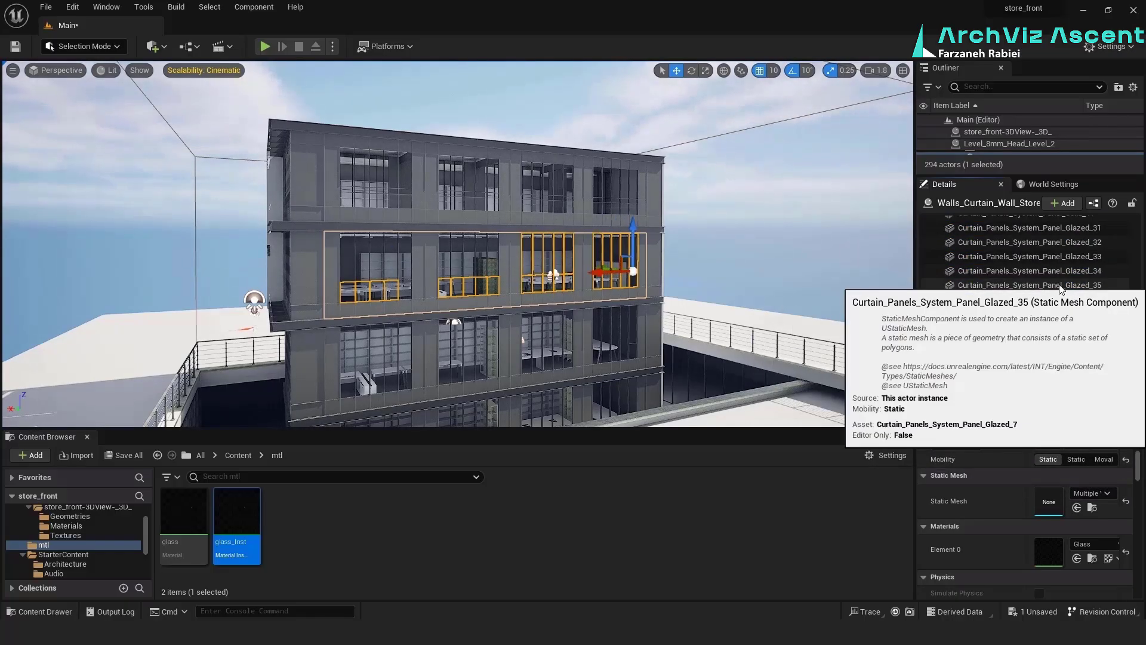
{"action": "left_click", "coordinate": [1061, 286], "text": "ctrl"}
{"action": "left_click", "coordinate": [1060, 271], "text": "ctrl"}
{"action": "left_click", "coordinate": [1057, 243], "text": "ctrl"}
{"action": "left_click", "coordinate": [1055, 229], "text": "ctrl"}
{"action": "scroll", "coordinate": [1055, 263], "scroll_direction": "down", "scroll_amount": 3}
{"action": "left_click", "coordinate": [1054, 247], "text": "ctrl"}
{"action": "left_click", "coordinate": [1049, 291], "text": "ctrl"}
{"action": "scroll", "coordinate": [1050, 292], "scroll_direction": "down", "scroll_amount": 3}
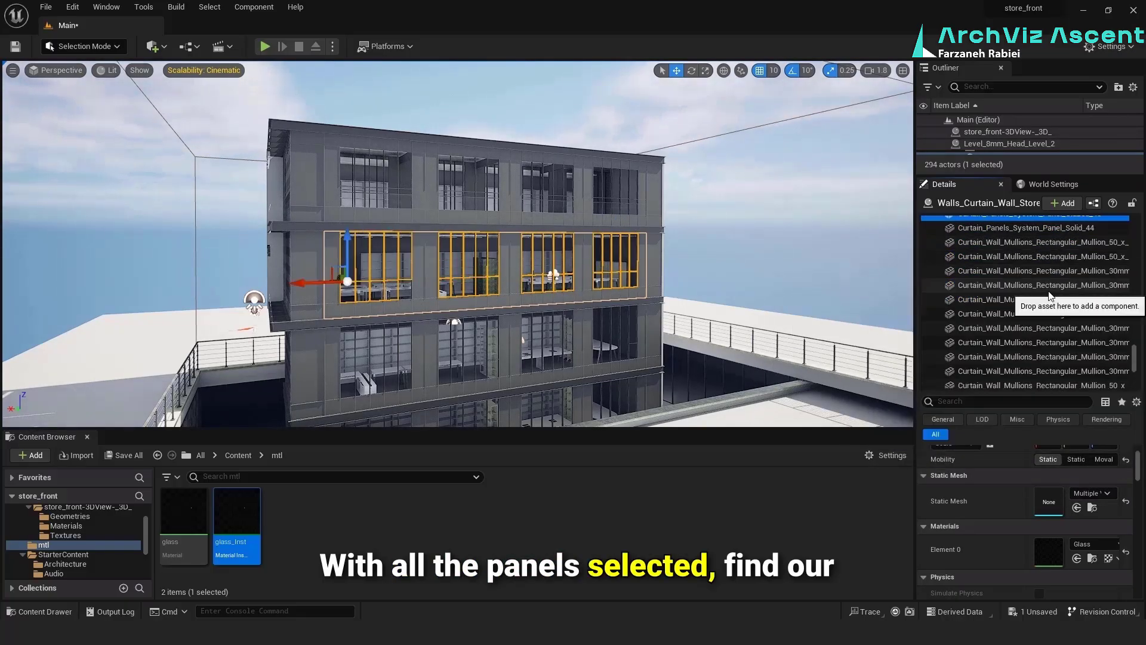
Review the selected glazed panels in the component list and assign glass_Inst to their Element 0 material slot
{"action": "scroll", "coordinate": [1060, 317], "scroll_direction": "down", "scroll_amount": 5}
{"action": "left_click_drag", "start_coordinate": [1135, 373], "coordinate": [1135, 228]}
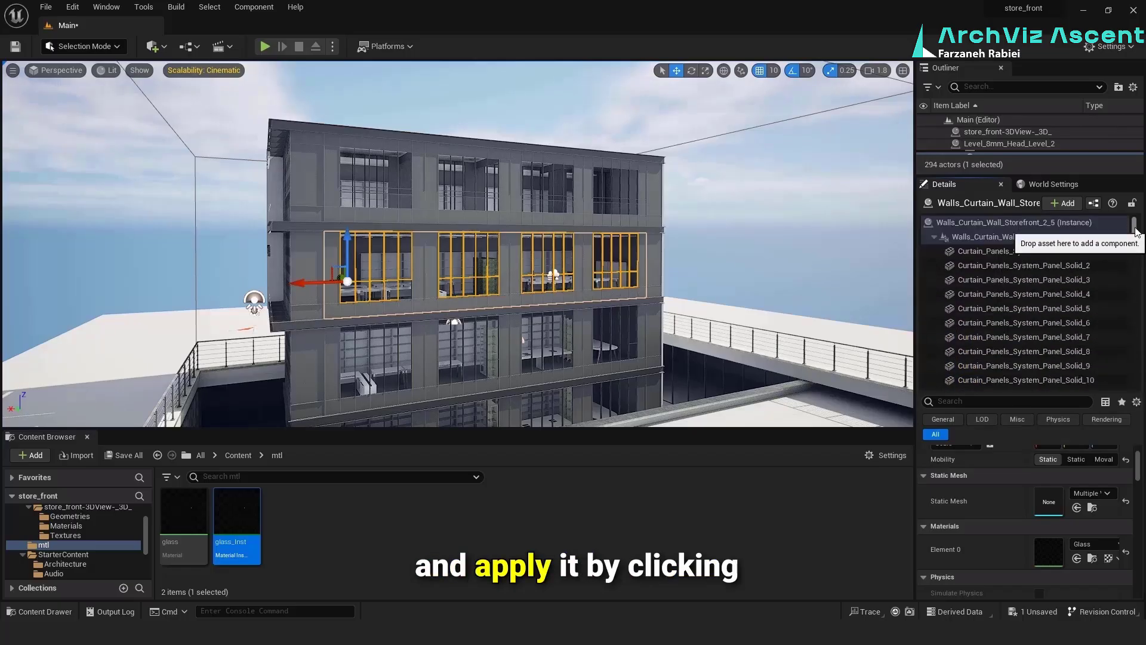
{"action": "scroll", "coordinate": [1021, 275], "scroll_direction": "down", "scroll_amount": 15}
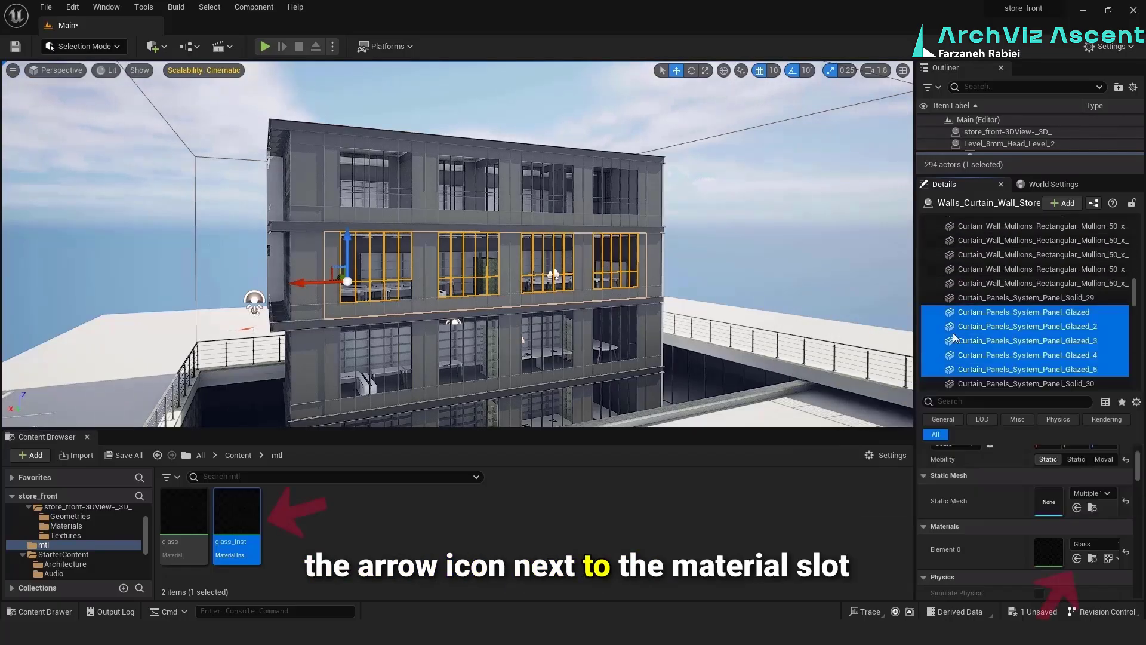
{"action": "scroll", "coordinate": [962, 330], "scroll_direction": "down", "scroll_amount": 5}
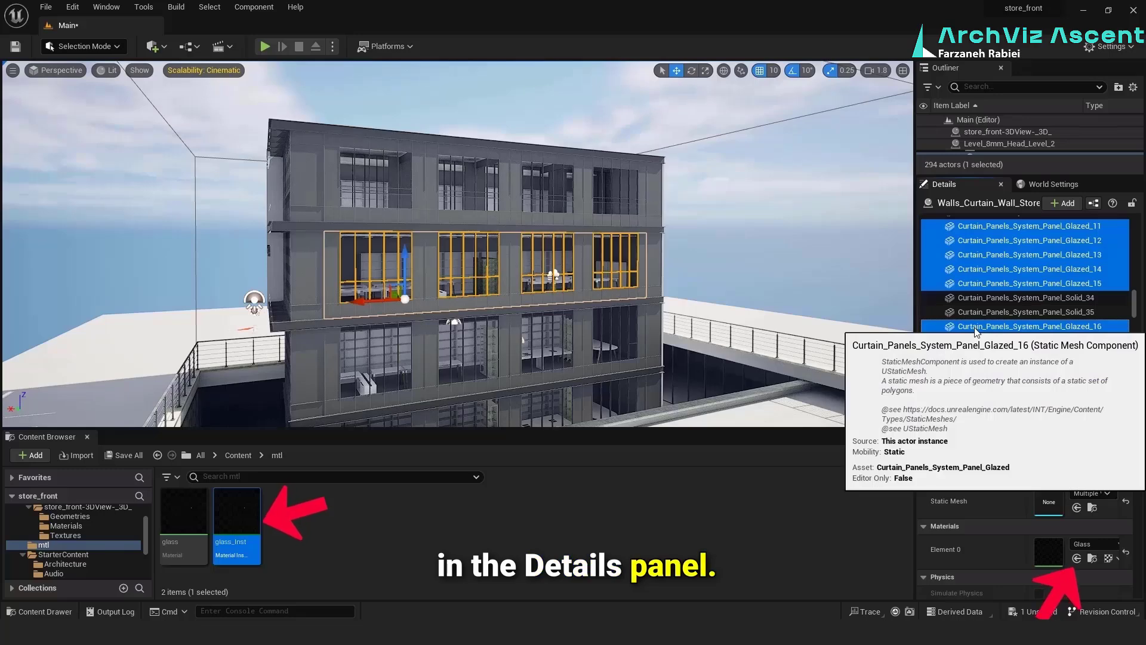
{"action": "left_click", "coordinate": [1079, 559]}
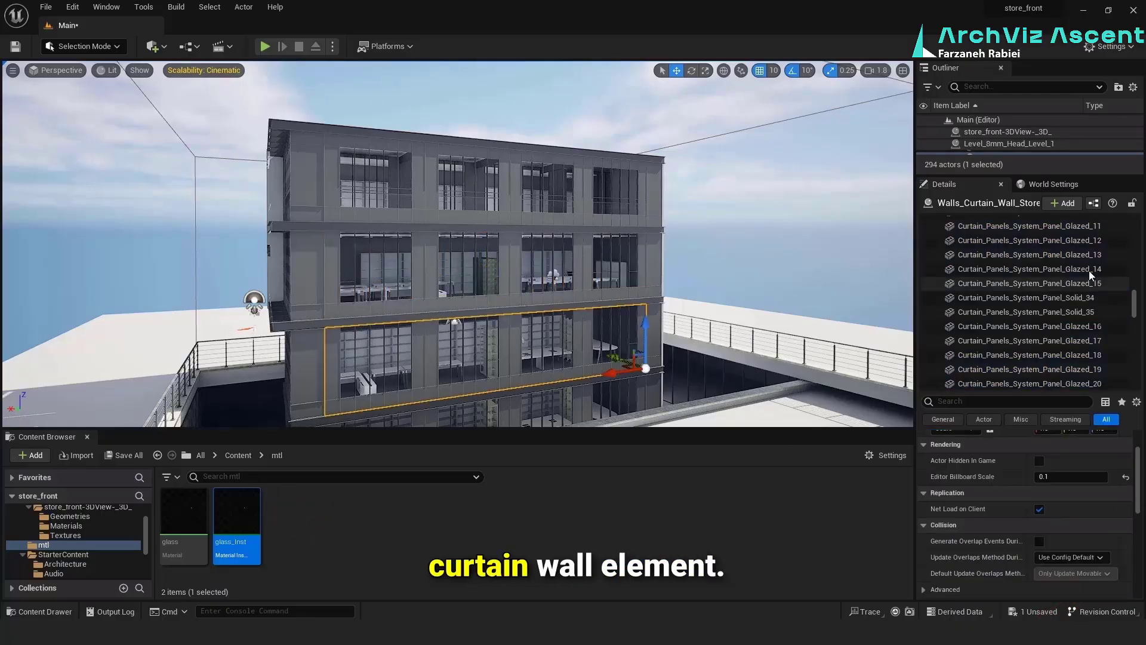
Select the curtain wall on the third storey from the top and assign glass_Inst to its glazed panel groups, working back to Glazed_26
{"action": "scroll", "coordinate": [1089, 271], "scroll_direction": "down", "scroll_amount": 12}
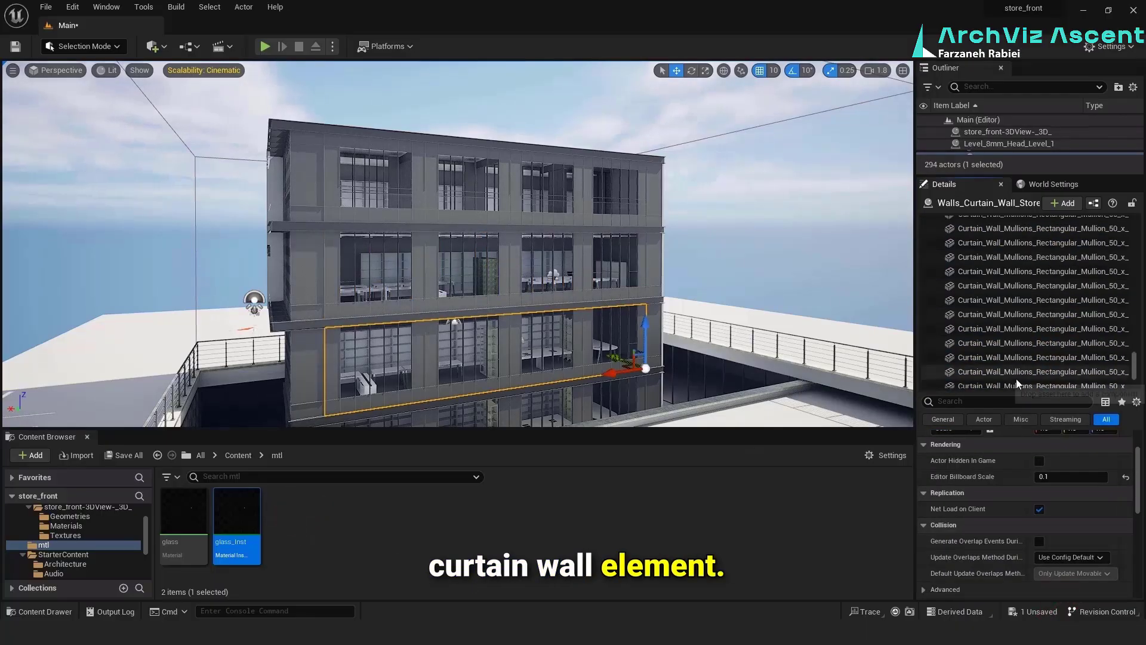
{"action": "scroll", "coordinate": [1017, 378], "scroll_direction": "up", "scroll_amount": 5}
{"action": "left_click", "coordinate": [1045, 315]}
{"action": "left_click", "coordinate": [1051, 358], "text": "shift"}
{"action": "scroll", "coordinate": [1067, 293], "scroll_direction": "up", "scroll_amount": 3}
{"action": "left_click", "coordinate": [1057, 314]}
{"action": "left_click", "coordinate": [1056, 370], "text": "shift"}
{"action": "scroll", "coordinate": [1055, 330], "scroll_direction": "up", "scroll_amount": 4}
{"action": "left_click", "coordinate": [1015, 328]}
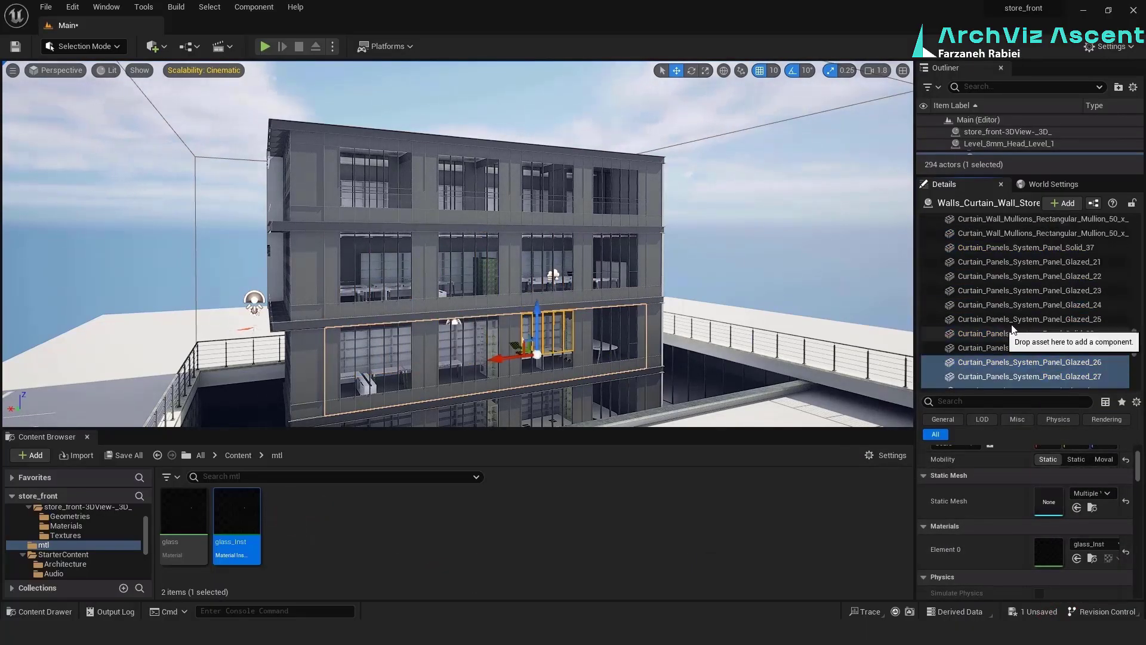
Assign glass_Inst to the third-storey wall's panel groups Glazed_21 through Glazed_25 and Glazed through Glazed_5
{"action": "left_click", "coordinate": [1010, 260]}
{"action": "left_click", "coordinate": [1009, 317], "text": "shift"}
{"action": "scroll", "coordinate": [1005, 328], "scroll_direction": "up", "scroll_amount": 12}
{"action": "scroll", "coordinate": [1015, 343], "scroll_direction": "up", "scroll_amount": 8}
{"action": "left_click", "coordinate": [1038, 364]}
{"action": "scroll", "coordinate": [1036, 358], "scroll_direction": "down", "scroll_amount": 3}
{"action": "left_click", "coordinate": [1031, 337], "text": "shift"}
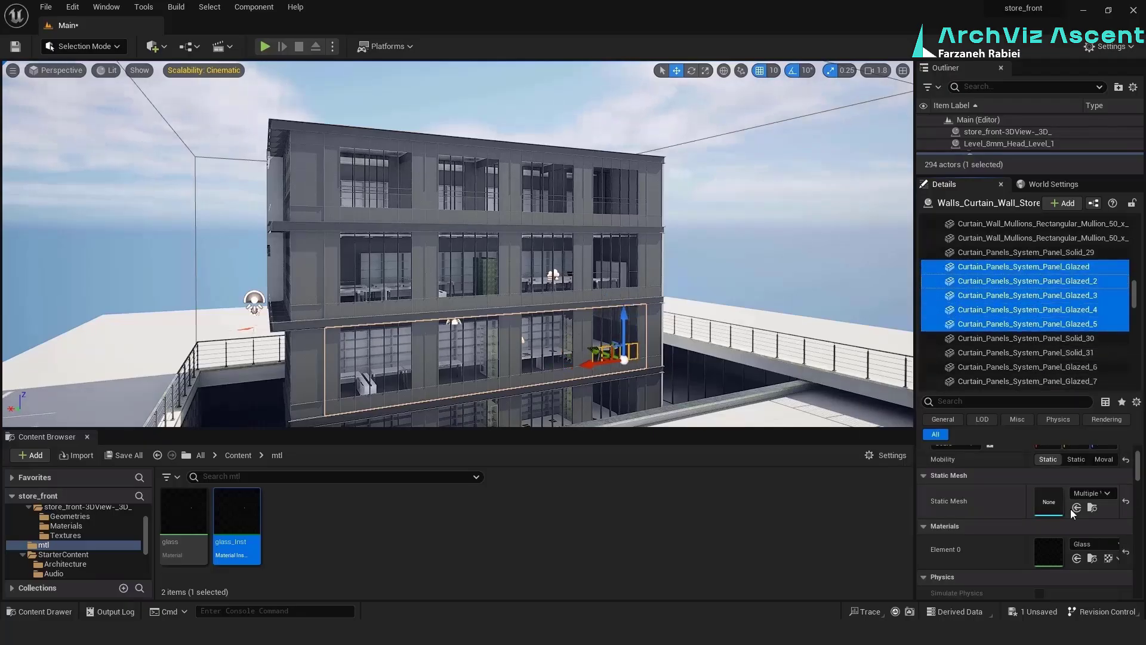
Assign glass_Inst to the same wall's next two glazed panel groups, Glazed_6 through Glazed_15
{"action": "scroll", "coordinate": [1028, 304], "scroll_direction": "up", "scroll_amount": 15}
{"action": "scroll", "coordinate": [1068, 305], "scroll_direction": "up", "scroll_amount": 2}
{"action": "scroll", "coordinate": [1068, 301], "scroll_direction": "down", "scroll_amount": 10}
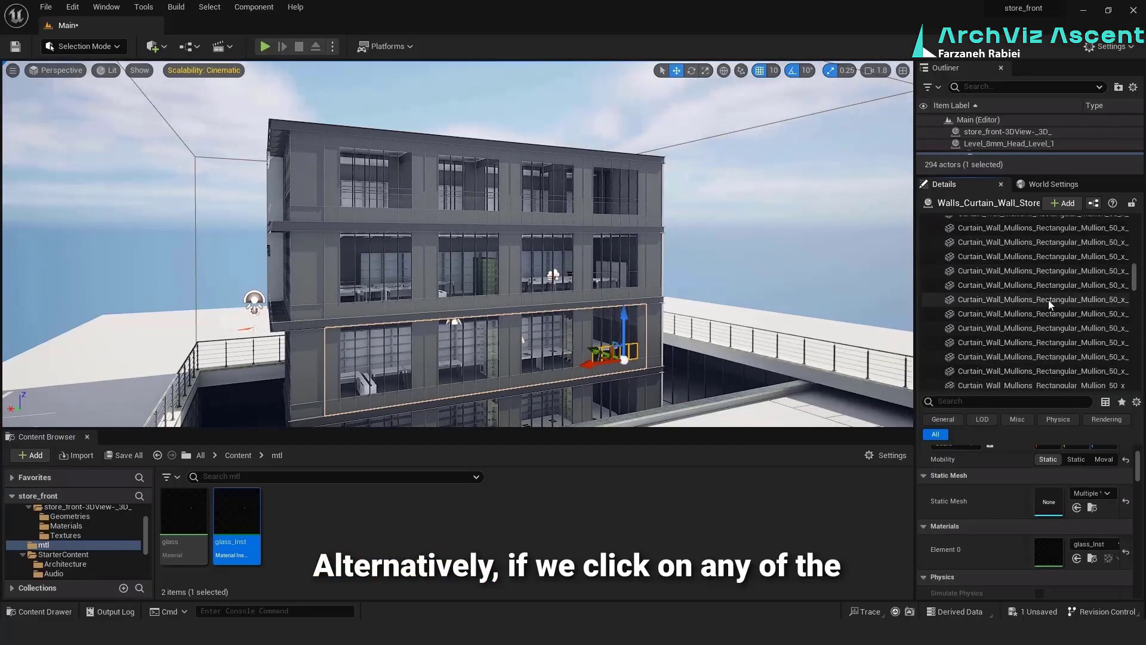
{"action": "left_click", "coordinate": [1059, 229]}
{"action": "left_click", "coordinate": [1061, 286], "text": "shift"}
{"action": "scroll", "coordinate": [1057, 287], "scroll_direction": "down", "scroll_amount": 3}
{"action": "left_click", "coordinate": [1053, 272]}
{"action": "left_click", "coordinate": [1054, 328], "text": "shift"}
{"action": "scroll", "coordinate": [1051, 311], "scroll_direction": "down", "scroll_amount": 3}
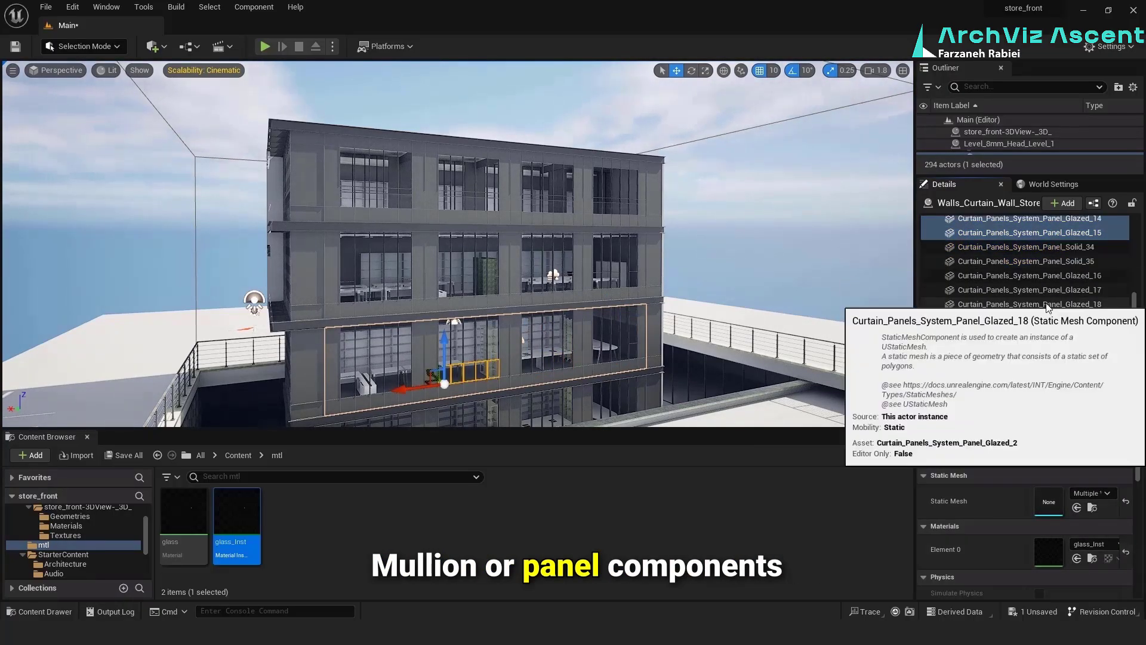
Select panels Glazed_16 through Glazed_20 of this wall and assign glass_Inst, then go through its remaining glazed group
{"action": "left_click", "coordinate": [1049, 305]}
{"action": "left_click", "coordinate": [1052, 362], "text": "shift"}
{"action": "left_click", "coordinate": [1077, 558]}
{"action": "scroll", "coordinate": [1080, 346], "scroll_direction": "down", "scroll_amount": 12}
{"action": "left_click", "coordinate": [1066, 295]}
{"action": "left_click", "coordinate": [1062, 353], "text": "shift"}
{"action": "scroll", "coordinate": [1045, 287], "scroll_direction": "down", "scroll_amount": 5}
Select the lowest facade curtain wall and assign glass_Inst to its glazed panel groups, working back to Glazed_21 through Glazed_25
{"action": "left_click", "coordinate": [597, 399]}
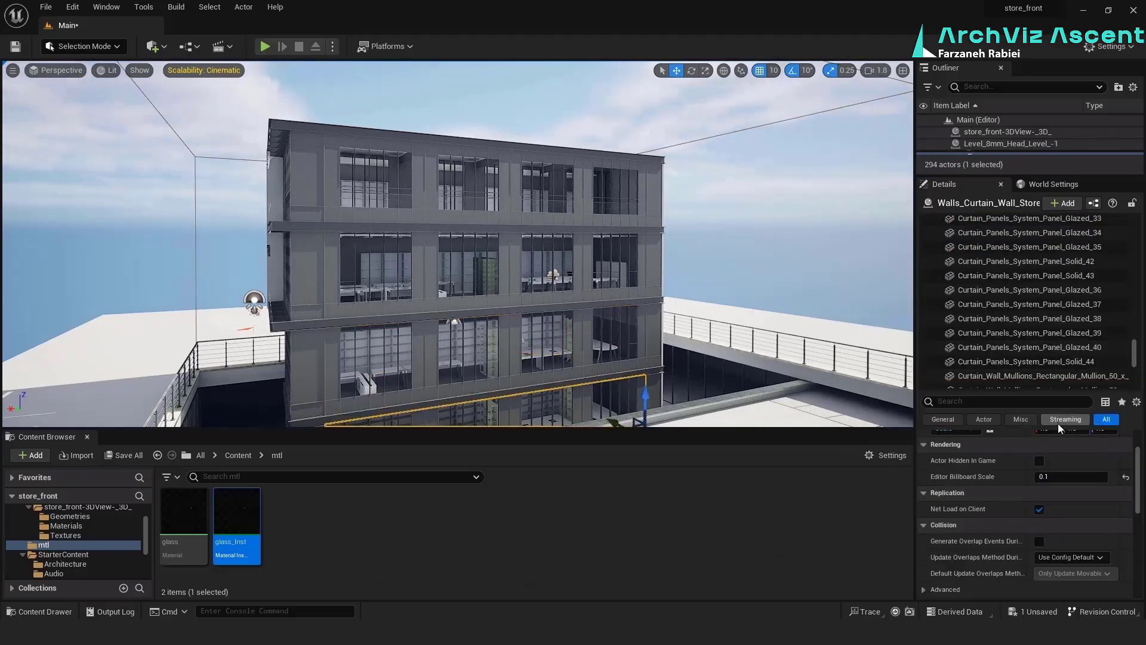
{"action": "scroll", "coordinate": [1039, 329], "scroll_direction": "down", "scroll_amount": 4}
{"action": "left_click", "coordinate": [1039, 238]}
{"action": "scroll", "coordinate": [1040, 286], "scroll_direction": "up", "scroll_amount": 4}
{"action": "left_click", "coordinate": [1042, 295]}
{"action": "left_click", "coordinate": [1042, 252]}
{"action": "left_click", "coordinate": [1040, 310], "text": "shift"}
{"action": "left_click", "coordinate": [1027, 295]}
{"action": "left_click", "coordinate": [1027, 238], "text": "shift"}
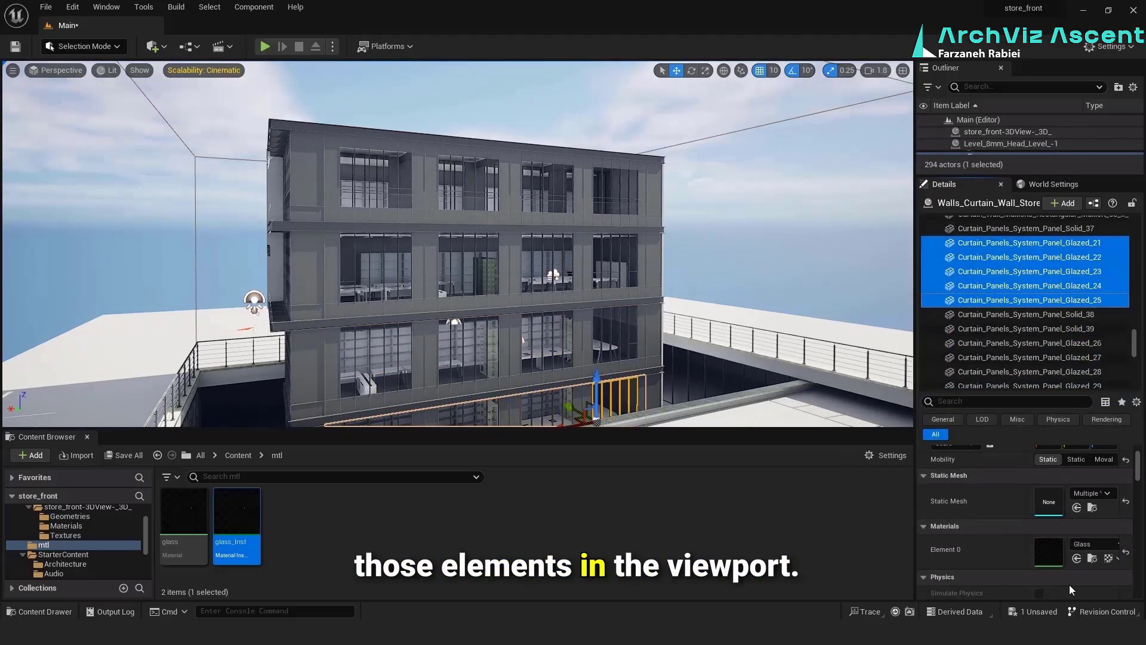
{"action": "left_click", "coordinate": [1077, 558]}
Assign glass_Inst to the remaining glazed panels earlier in the lowest curtain wall's component list
{"action": "scroll", "coordinate": [1020, 334], "scroll_direction": "up", "scroll_amount": 10}
{"action": "left_click", "coordinate": [1015, 324]}
{"action": "left_click", "coordinate": [1015, 281], "text": "shift"}
{"action": "scroll", "coordinate": [1027, 299], "scroll_direction": "up", "scroll_amount": 10}
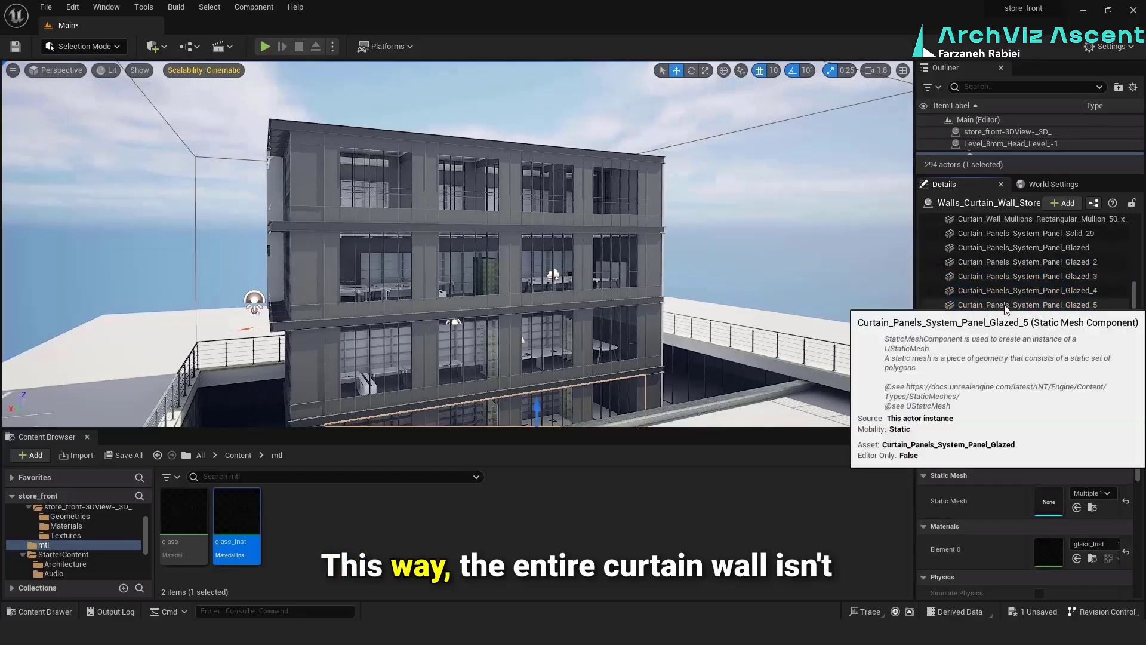
{"action": "scroll", "coordinate": [1047, 323], "scroll_direction": "up", "scroll_amount": 8}
Turn to the building's side facade with the ROLLUX sign and lower the viewport camera speed to 0.18
{"action": "right_click_drag", "start_coordinate": [573, 251], "coordinate": [453, 239]}
{"action": "left_click", "coordinate": [876, 70]}
{"action": "left_click_drag", "start_coordinate": [883, 97], "coordinate": [864, 97]}
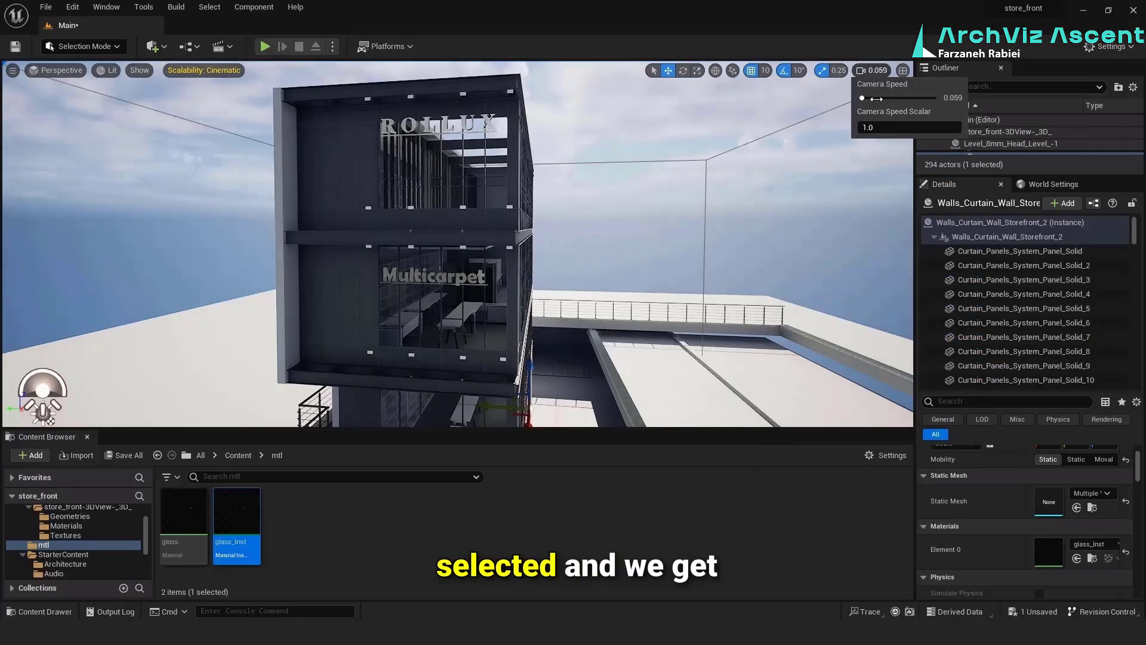
Select the curtain wall behind the ROLLUX sign and assign glass_Inst to its glazed panels through Glazed_6
{"action": "left_click", "coordinate": [430, 167]}
{"action": "scroll", "coordinate": [1031, 327], "scroll_direction": "down", "scroll_amount": 4}
{"action": "left_click", "coordinate": [1063, 252]}
{"action": "left_click", "coordinate": [1072, 309], "text": "shift"}
{"action": "scroll", "coordinate": [1022, 328], "scroll_direction": "down", "scroll_amount": 8}
{"action": "left_click", "coordinate": [1051, 233]}
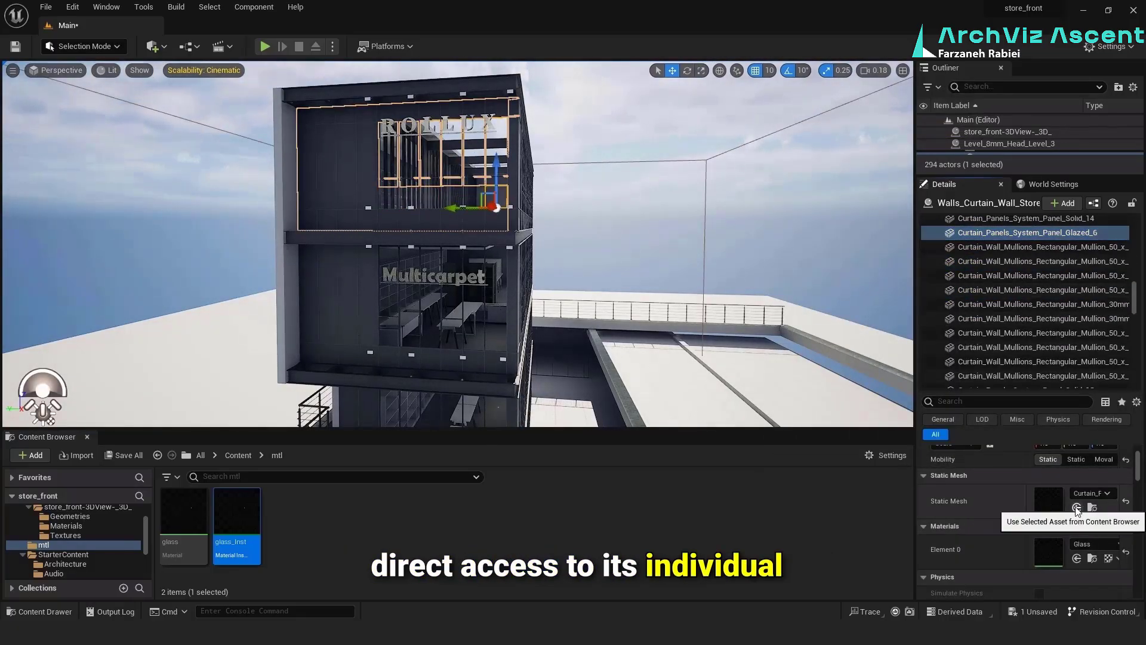
Find the other glazed panel group of the ROLLUX curtain wall and assign glass_Inst to it
{"action": "scroll", "coordinate": [1051, 320], "scroll_direction": "down", "scroll_amount": 10}
{"action": "left_click_drag", "start_coordinate": [1135, 374], "coordinate": [1135, 276]}
{"action": "left_click", "coordinate": [1042, 293]}
{"action": "left_click", "coordinate": [1038, 250], "text": "shift"}
{"action": "scroll", "coordinate": [1033, 340], "scroll_direction": "down", "scroll_amount": 5}
Select the curtain wall behind the Multicarpet sign and assign glass_Inst to its glazed panels from Glazed through Glazed_6
{"action": "left_click", "coordinate": [442, 332]}
{"action": "scroll", "coordinate": [1015, 299], "scroll_direction": "down", "scroll_amount": 5}
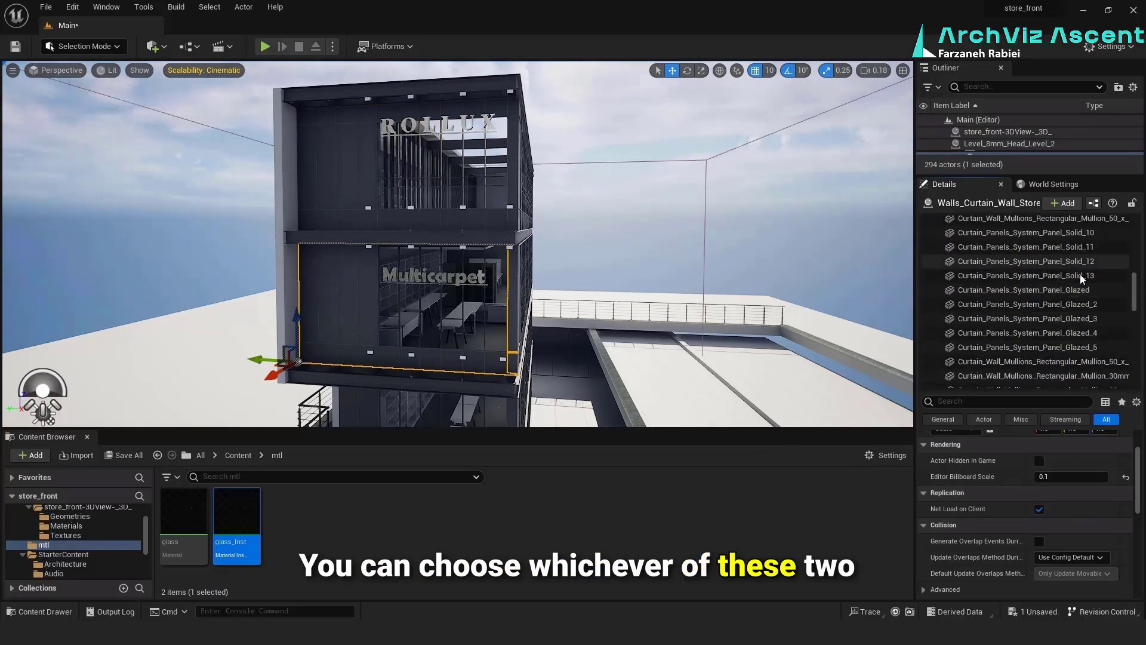
{"action": "left_click", "coordinate": [1072, 289]}
{"action": "left_click", "coordinate": [1069, 346], "text": "shift"}
{"action": "scroll", "coordinate": [1066, 334], "scroll_direction": "down", "scroll_amount": 6}
{"action": "left_click", "coordinate": [1057, 290], "text": "ctrl"}
{"action": "left_click", "coordinate": [1077, 559]}
Select panels Glazed_7 through Glazed_12 of the Multicarpet curtain wall and assign glass_Inst to them
{"action": "scroll", "coordinate": [1059, 310], "scroll_direction": "down", "scroll_amount": 5}
{"action": "left_click", "coordinate": [1059, 314]}
{"action": "left_click", "coordinate": [1060, 346], "text": "shift"}
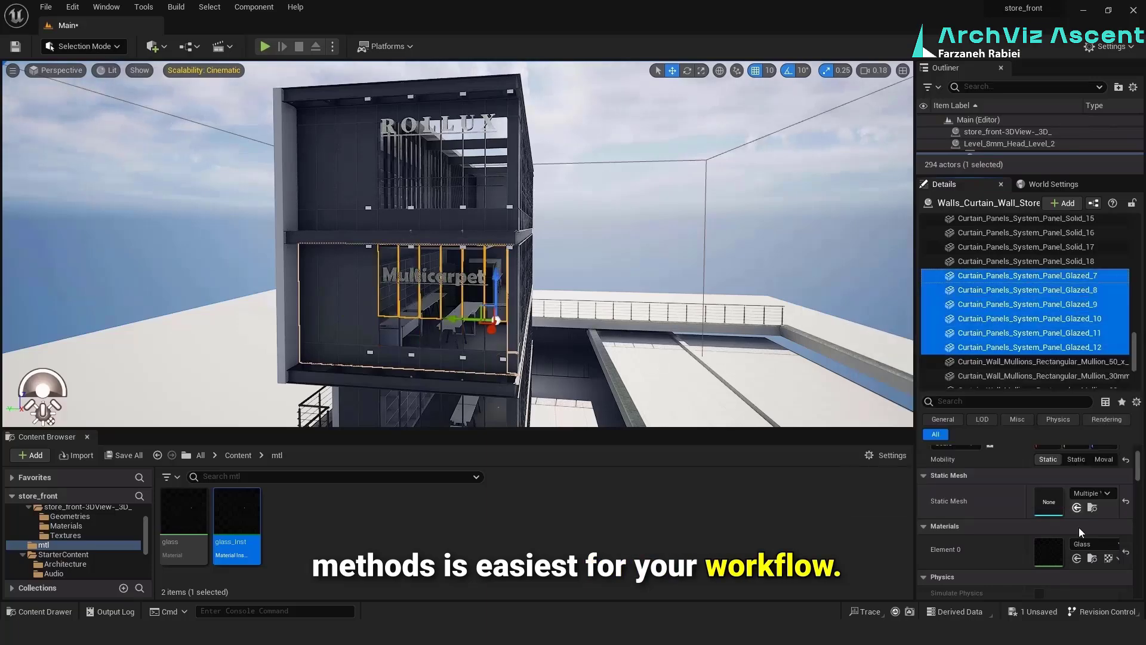
{"action": "left_click", "coordinate": [1077, 558]}
Select the curtain wall below the Multicarpet storey and assign glass_Inst to both of its glazed panel groups
{"action": "scroll", "coordinate": [453, 299], "scroll_direction": "down", "scroll_amount": 3}
{"action": "left_click", "coordinate": [442, 388]}
{"action": "left_click", "coordinate": [1058, 357]}
{"action": "left_click", "coordinate": [1058, 284], "text": "shift"}
{"action": "scroll", "coordinate": [1061, 298], "scroll_direction": "up", "scroll_amount": 5}
{"action": "left_click", "coordinate": [1060, 328]}
{"action": "left_click", "coordinate": [1062, 256], "text": "shift"}
{"action": "scroll", "coordinate": [1037, 337], "scroll_direction": "up", "scroll_amount": 7}
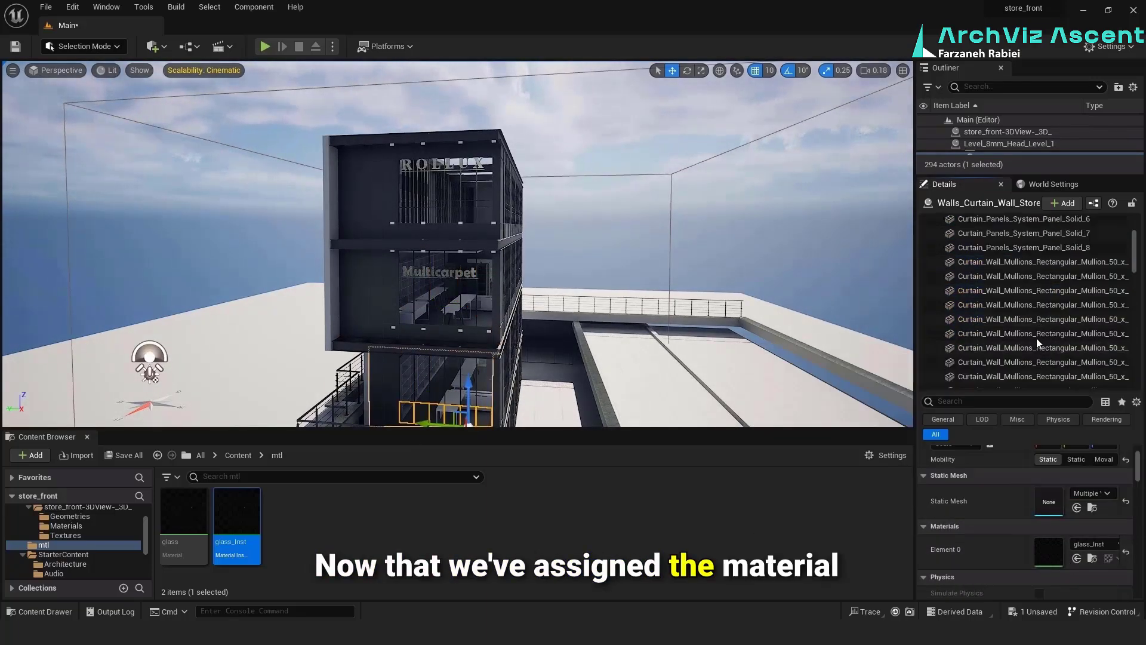
Select the curtain wall on the lowest storey behind the railing and assign glass_Inst to its first group of glazed panels
{"action": "right_click_drag", "start_coordinate": [513, 251], "coordinate": [514, 311]}
{"action": "left_click", "coordinate": [538, 334]}
{"action": "scroll", "coordinate": [1082, 282], "scroll_direction": "down", "scroll_amount": 6}
{"action": "left_click", "coordinate": [1083, 285]}
{"action": "left_click", "coordinate": [1074, 357], "text": "shift"}
{"action": "left_click", "coordinate": [1077, 558]}
Select panels Glazed_7 through Glazed_12 of the lowest curtain wall and assign glass_Inst to them
{"action": "scroll", "coordinate": [1060, 307], "scroll_direction": "down", "scroll_amount": 6}
{"action": "left_click", "coordinate": [1060, 310]}
{"action": "left_click", "coordinate": [1059, 239], "text": "shift"}
{"action": "left_click", "coordinate": [1077, 558]}
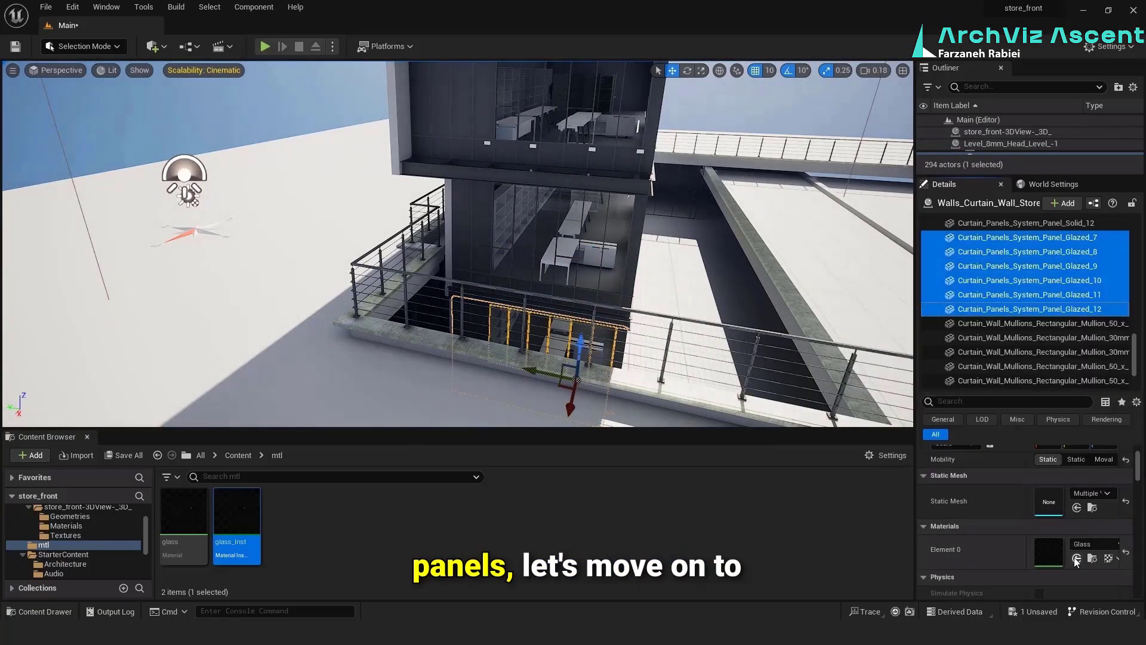
{"action": "scroll", "coordinate": [1051, 311], "scroll_direction": "down", "scroll_amount": 5}
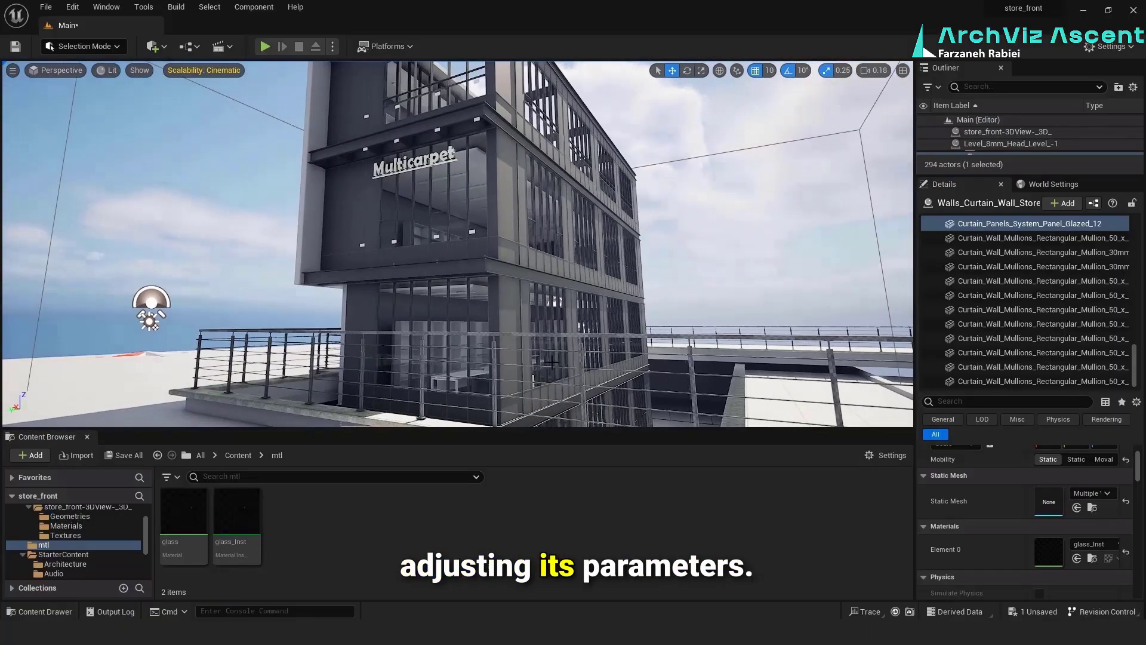
Open glass_Inst for editing and enable its Metallic, Opacity, Roughness and Specular parameters
{"action": "double_click", "coordinate": [232, 520]}
{"action": "left_click", "coordinate": [457, 546]}
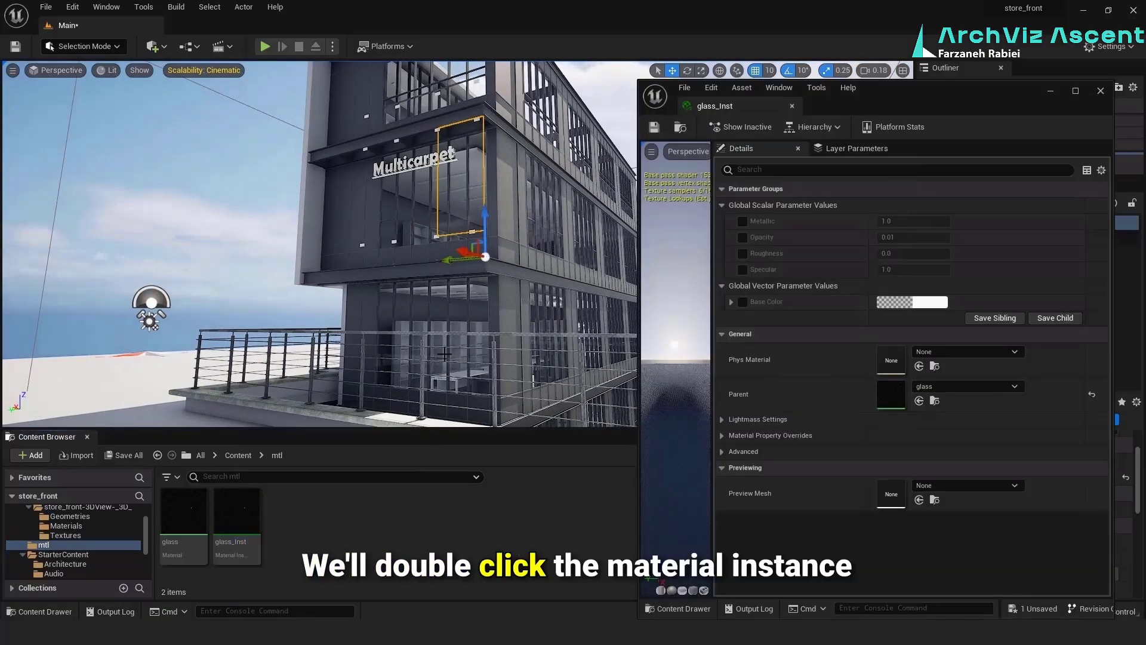
{"action": "left_click", "coordinate": [533, 315]}
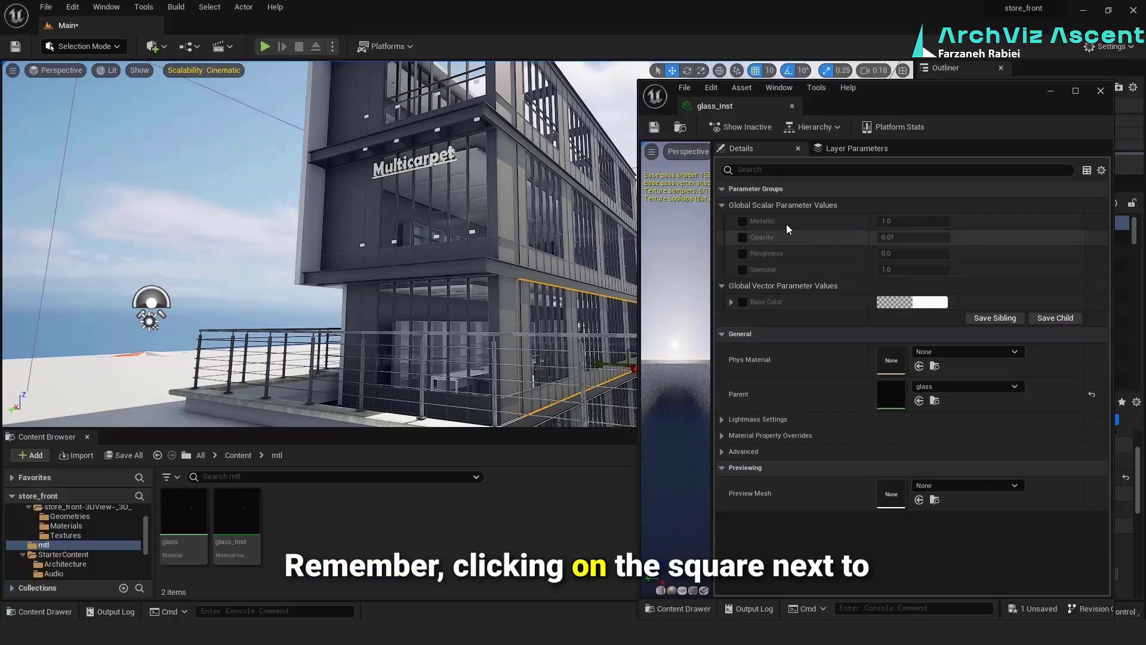
{"action": "left_click", "coordinate": [743, 238]}
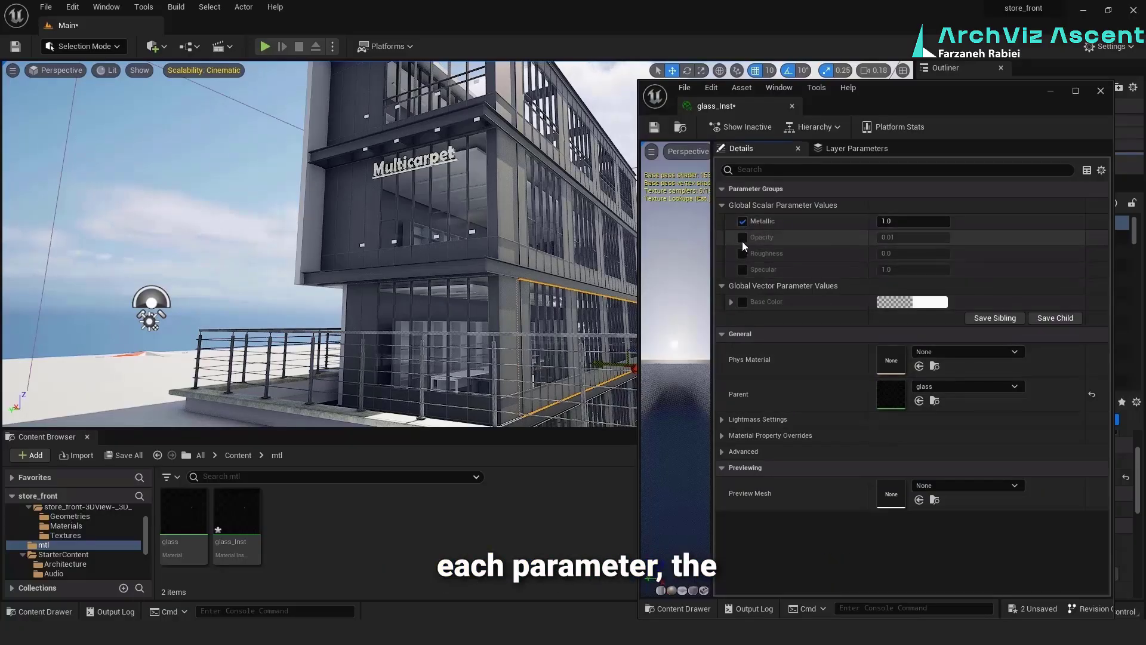
{"action": "left_click", "coordinate": [742, 253]}
{"action": "left_click", "coordinate": [742, 269]}
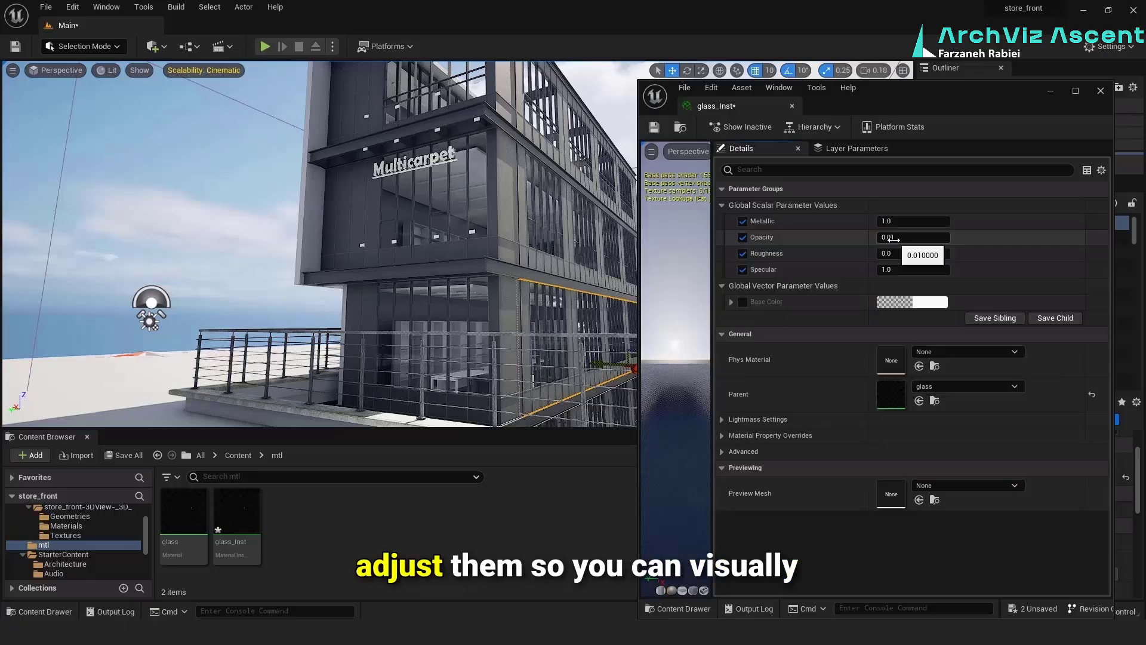
Try an Opacity of 0.02 for glass_Inst and raise it to 0.03
{"action": "left_click", "coordinate": [890, 238]}
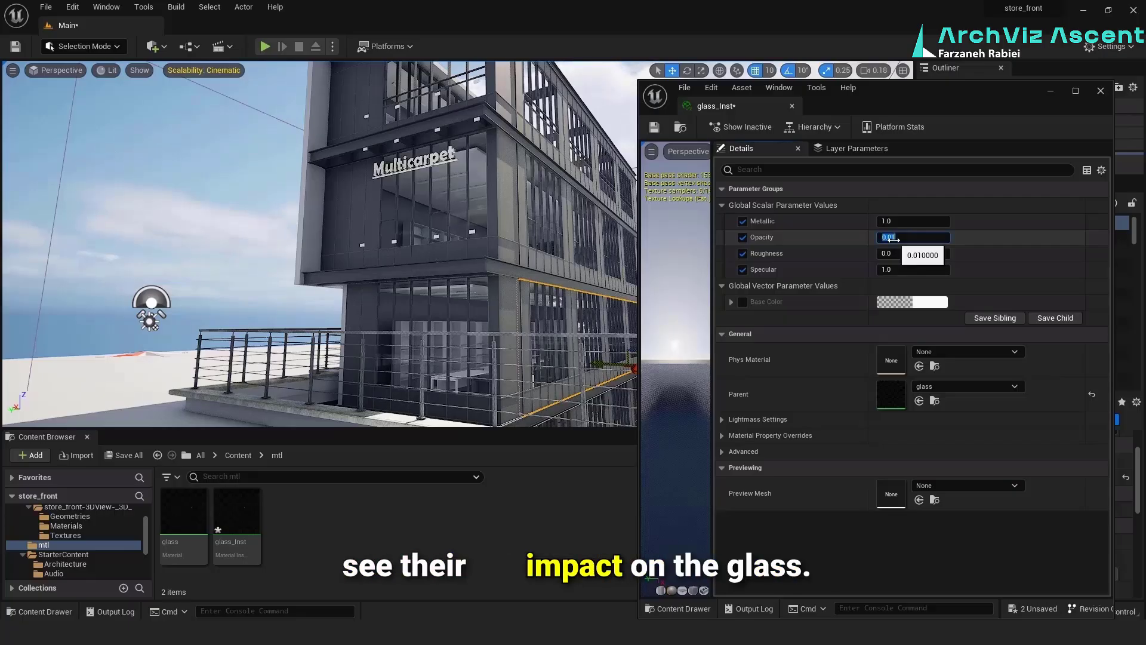
{"action": "left_click", "coordinate": [891, 237]}
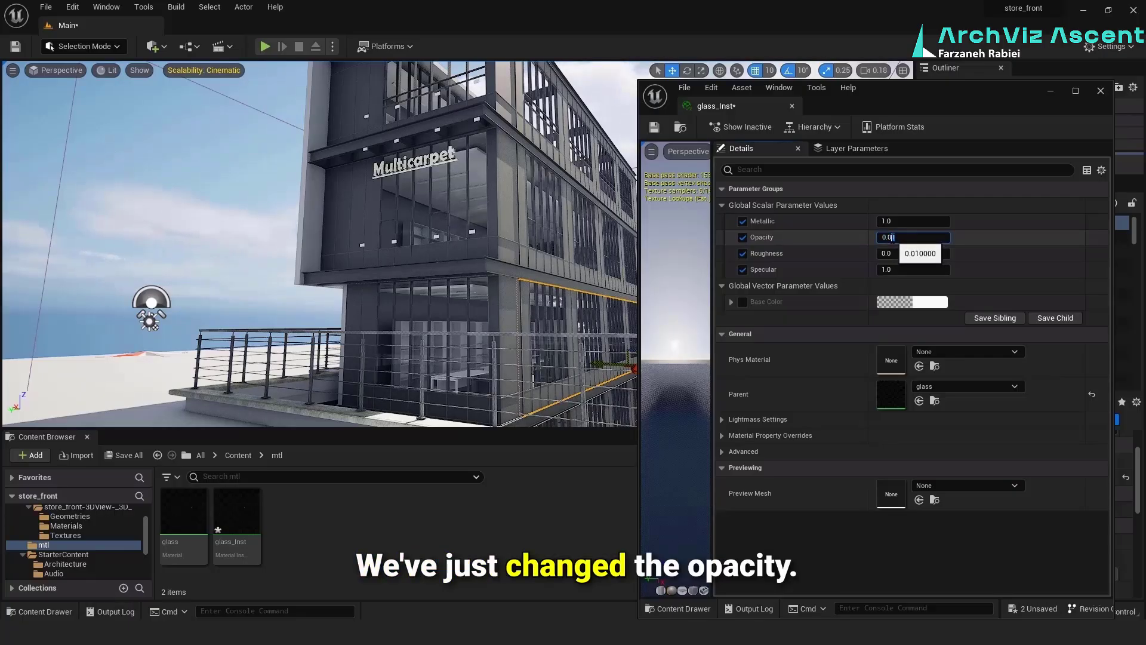
{"action": "type", "text": "2"}
{"action": "key", "text": "Return"}
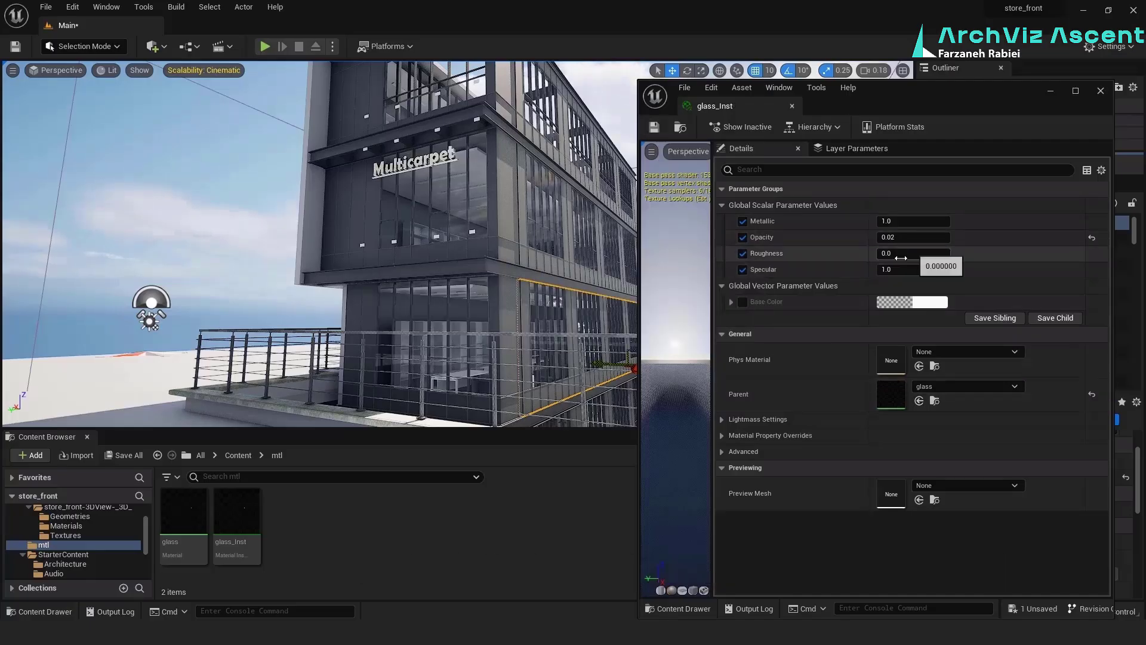
{"action": "left_click", "coordinate": [895, 237]}
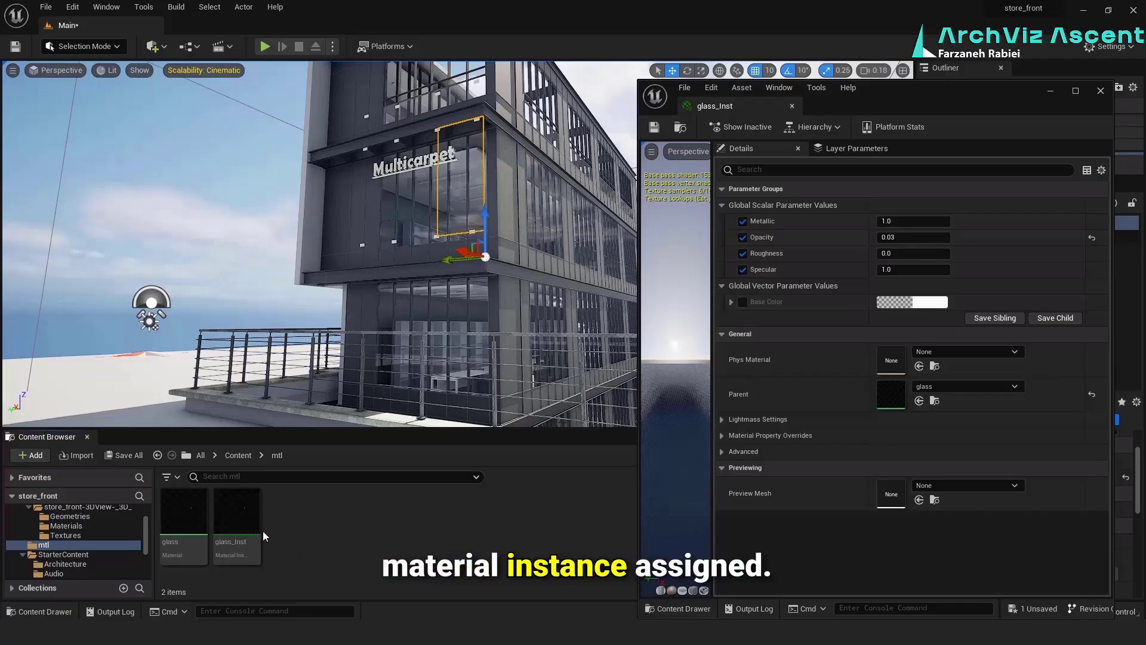
Duplicate glass_Inst as glass_Inst_2, keep the copy selected and minimize the material instance editor
{"action": "left_click", "coordinate": [242, 520]}
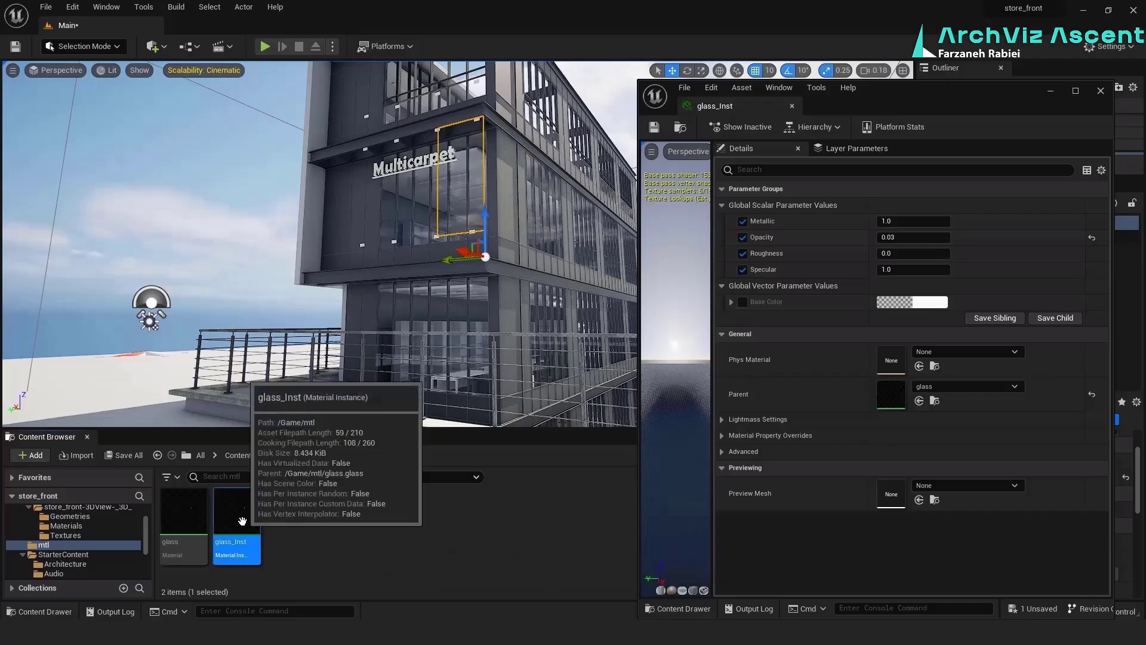
{"action": "key", "text": "ctrl+d"}
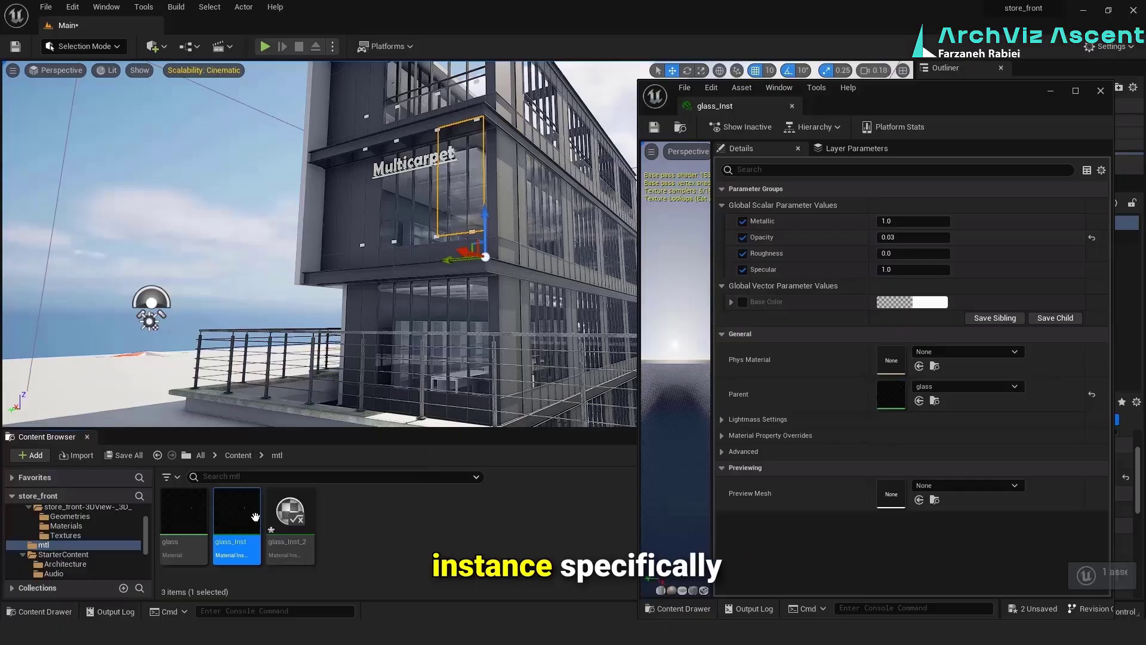
{"action": "left_click", "coordinate": [297, 513]}
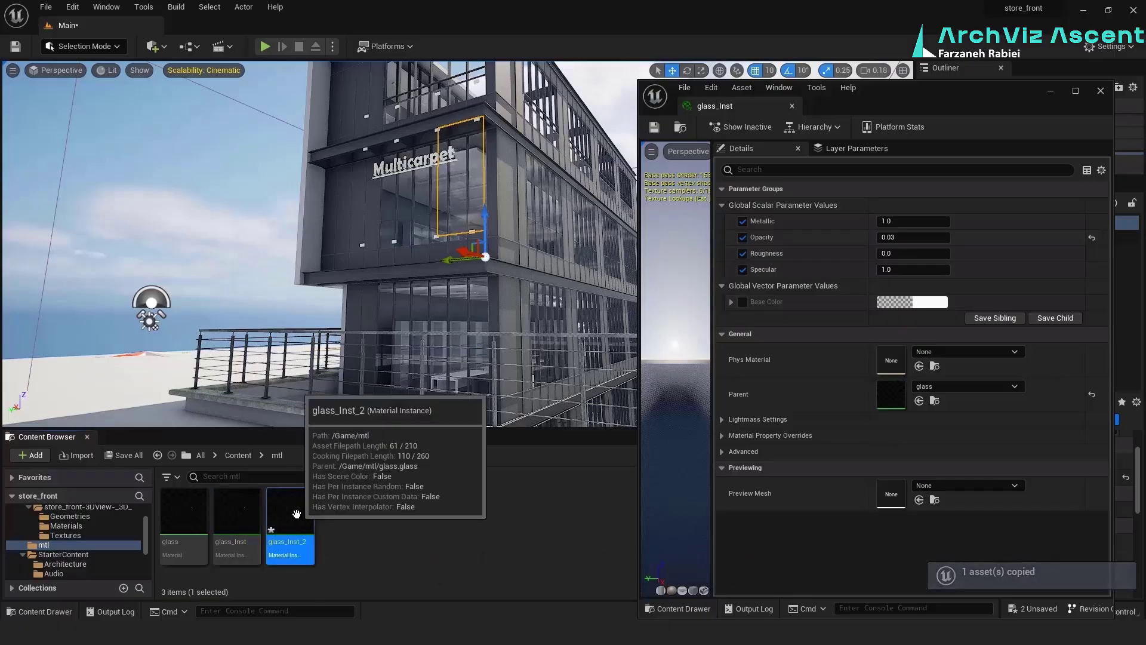
{"action": "left_click", "coordinate": [1049, 93]}
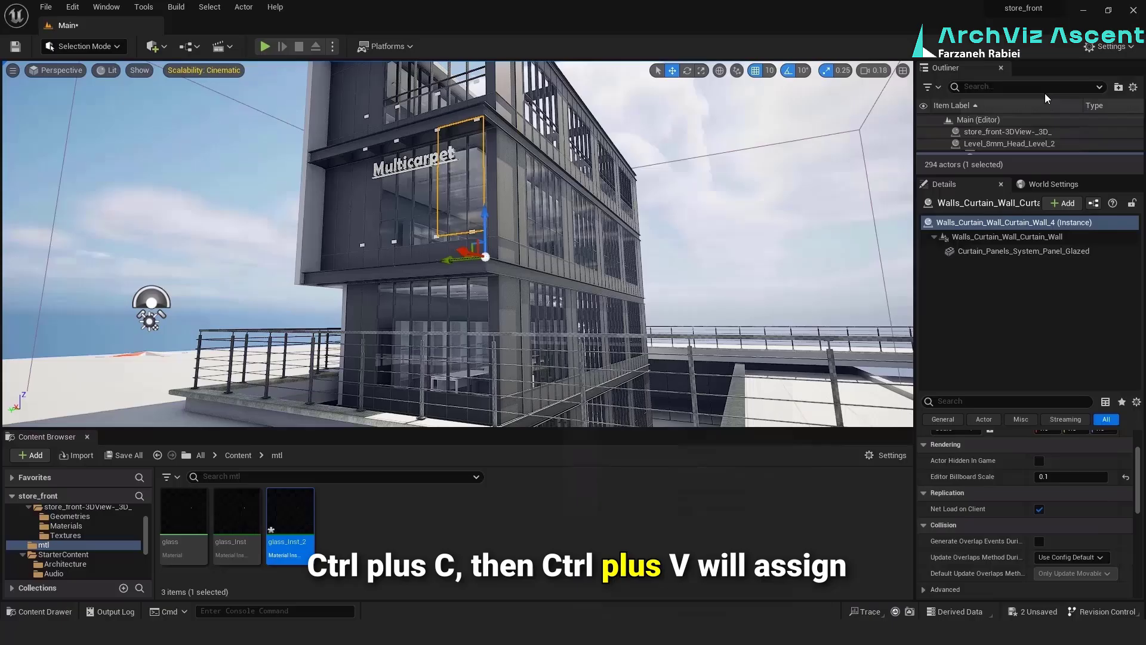
Assign glass_Inst_2 to the glazed components of two tall front panels behind the Multicarpet sign
{"action": "left_click", "coordinate": [1008, 237]}
{"action": "left_click", "coordinate": [1051, 251]}
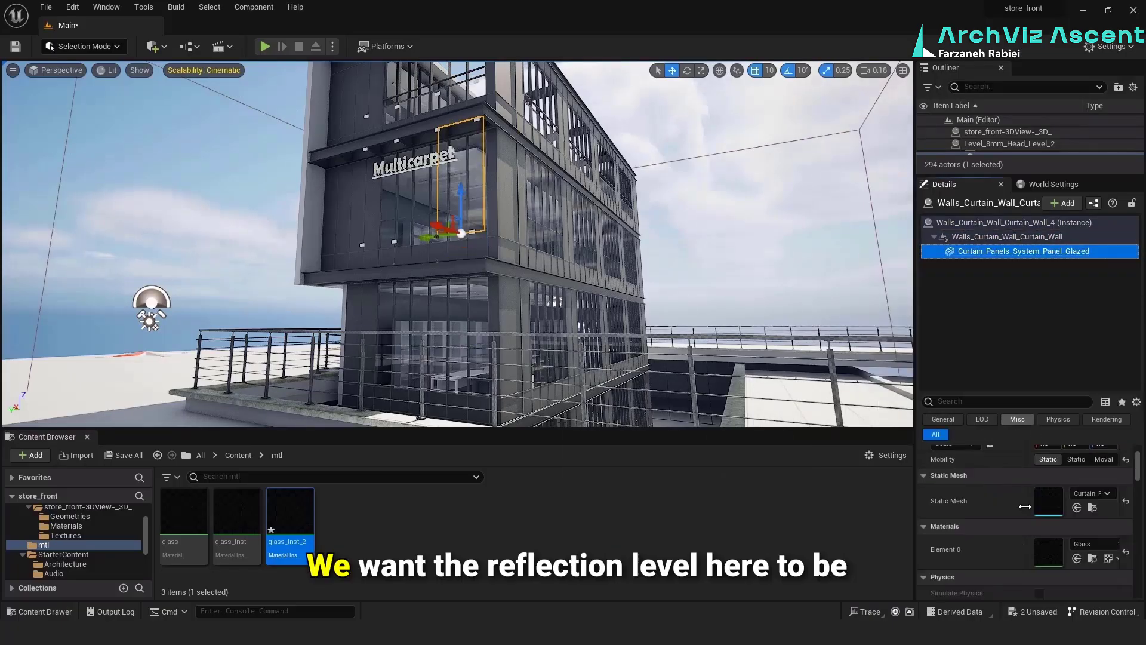
{"action": "left_click", "coordinate": [1078, 557]}
{"action": "left_click", "coordinate": [390, 212]}
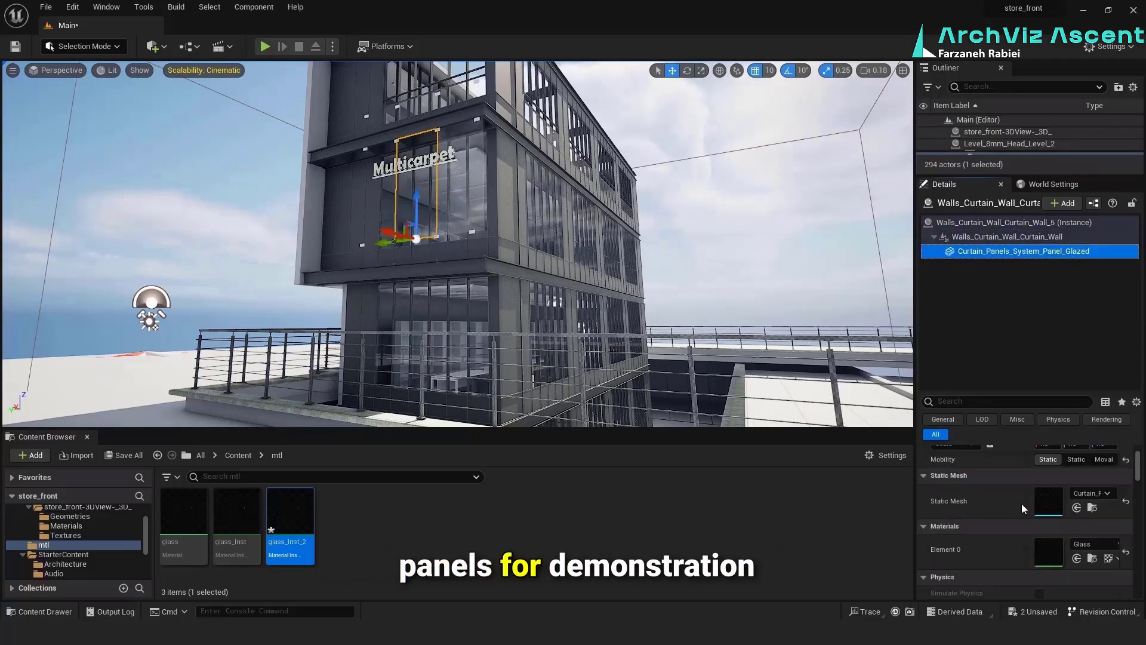
{"action": "left_click", "coordinate": [999, 253]}
{"action": "left_click", "coordinate": [1077, 559]}
Assign glass_Inst_2 to the low glazed front panels along the bottom of the Multicarpet storey
{"action": "left_click", "coordinate": [459, 245]}
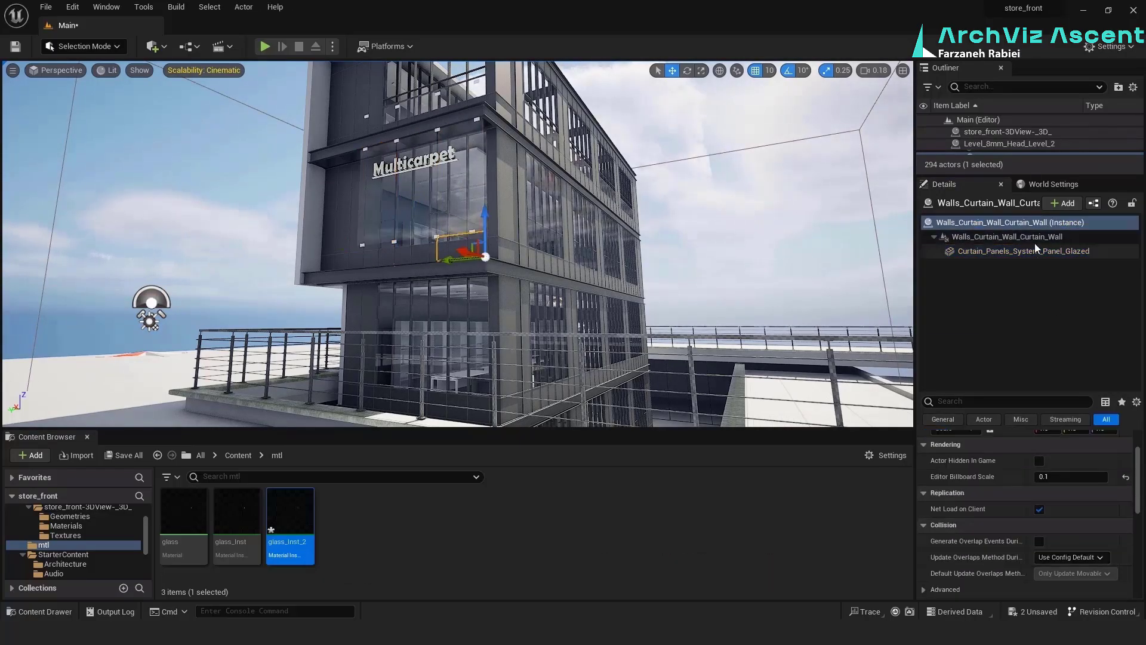
{"action": "left_click", "coordinate": [1026, 240]}
{"action": "left_click", "coordinate": [1009, 253]}
{"action": "left_click", "coordinate": [1077, 558]}
{"action": "left_click", "coordinate": [422, 243]}
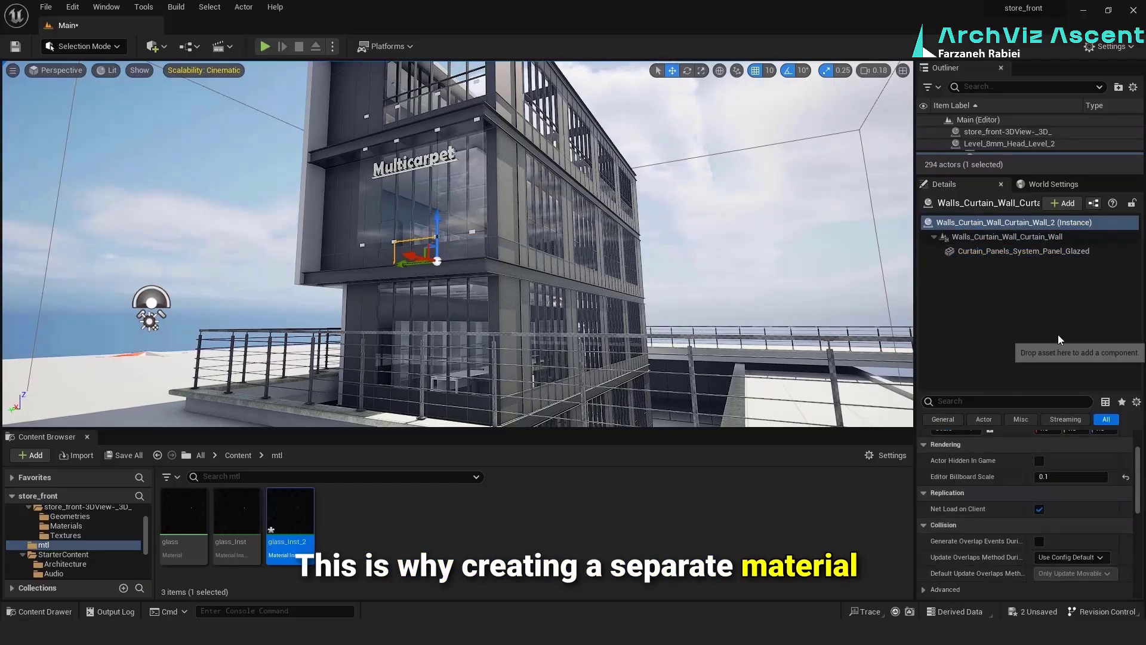
{"action": "left_click", "coordinate": [1024, 252]}
{"action": "left_click", "coordinate": [1078, 559]}
{"action": "left_click", "coordinate": [379, 253]}
{"action": "left_click", "coordinate": [1015, 237]}
{"action": "left_click", "coordinate": [1023, 251]}
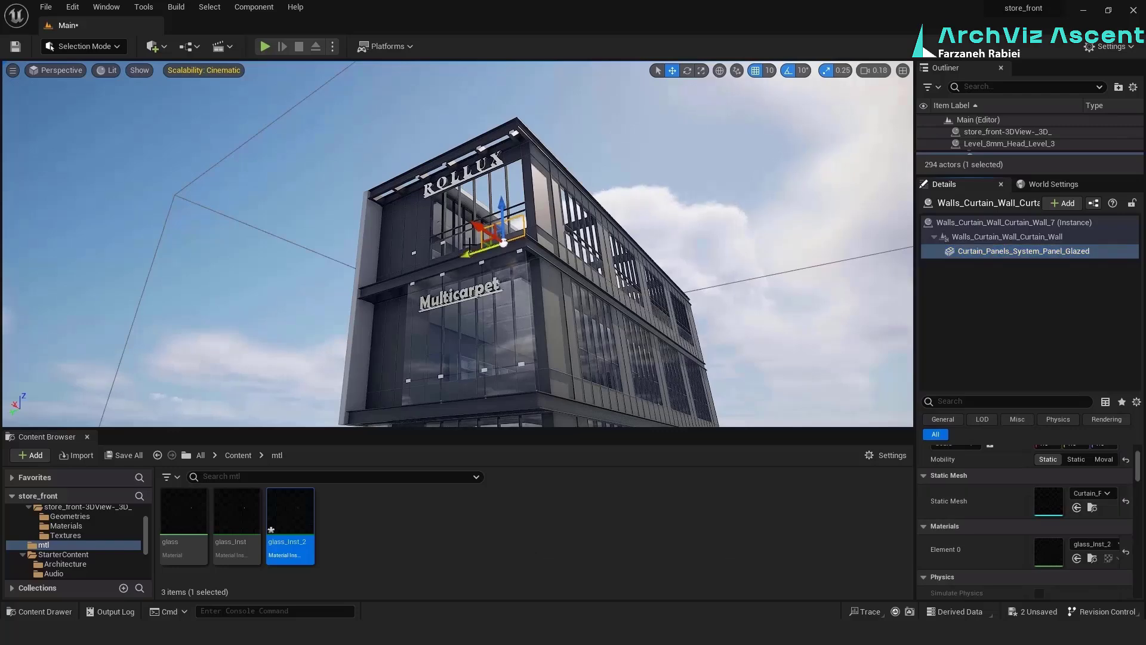
Assign glass_Inst_2 to the low and tall glazed front panels of the ROLLUX storey
{"action": "left_click", "coordinate": [1015, 222]}
{"action": "left_click", "coordinate": [1048, 251]}
{"action": "left_click", "coordinate": [1077, 558]}
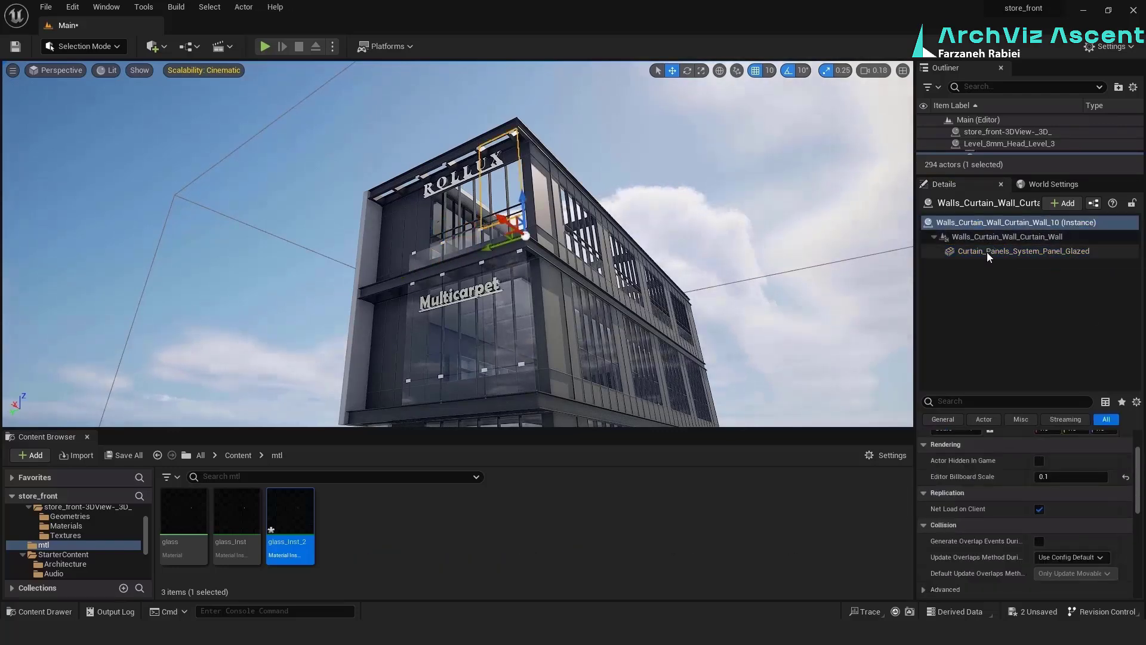
{"action": "left_click", "coordinate": [988, 252]}
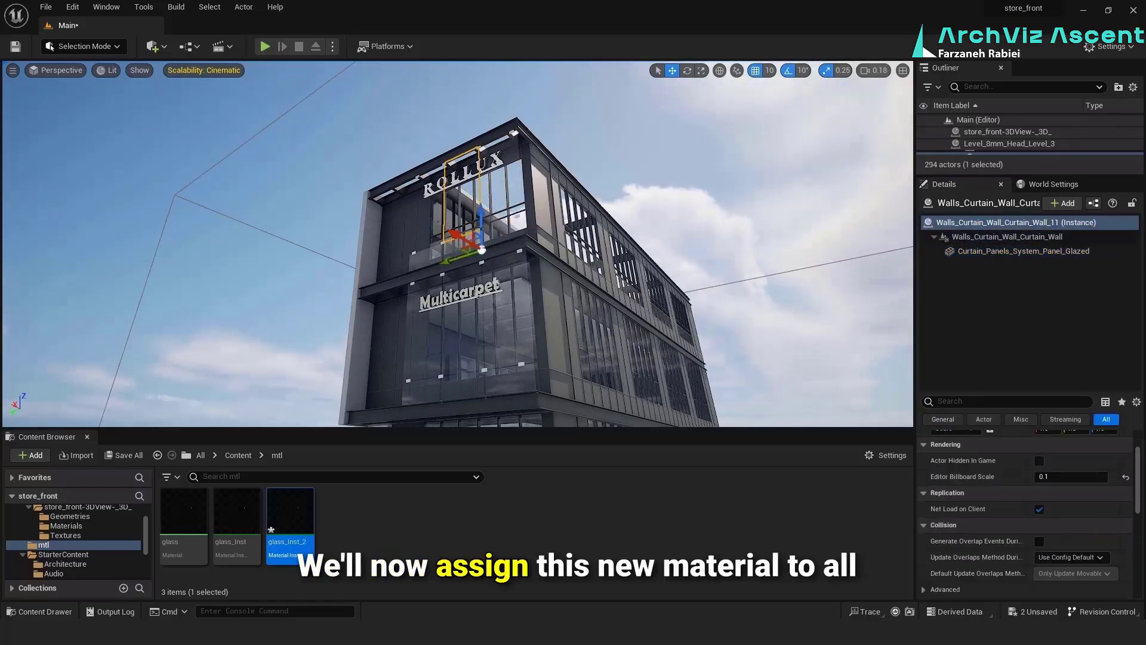
{"action": "left_click", "coordinate": [1024, 251]}
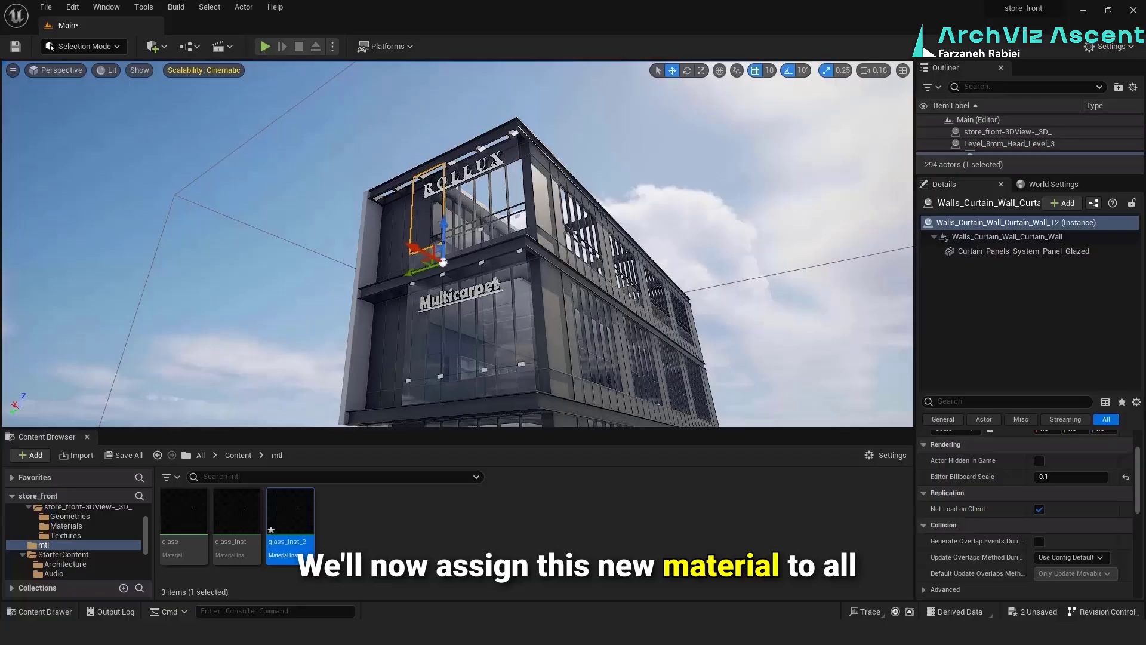
{"action": "left_click", "coordinate": [1024, 252]}
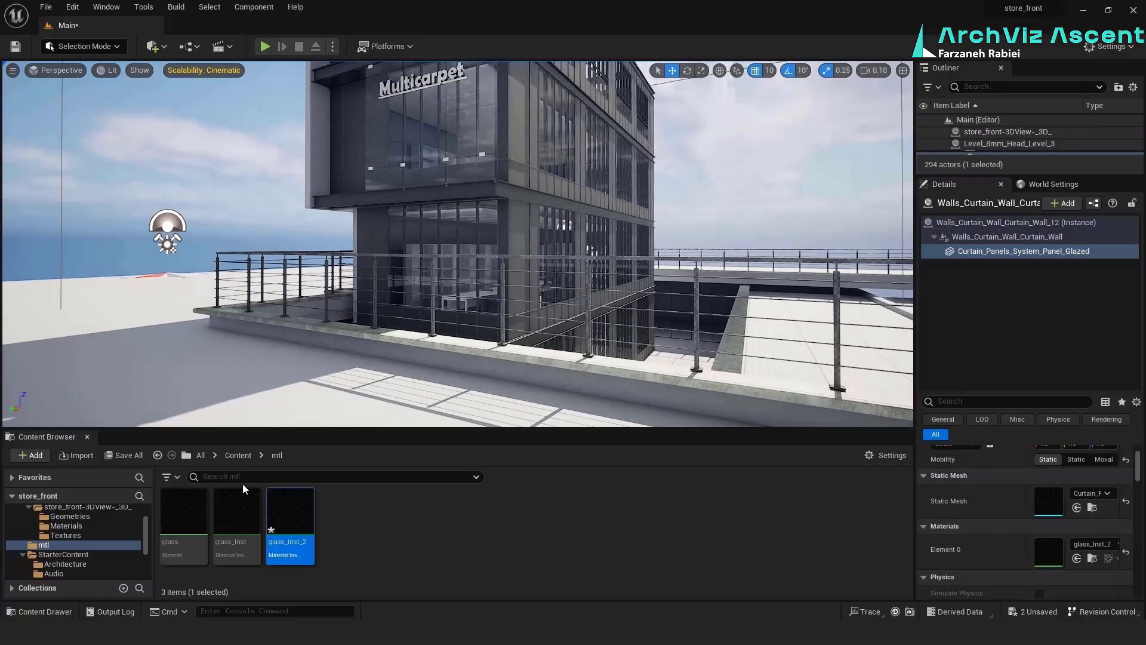
Set the Opacity of glass_Inst to 0.02 and open glass_Inst_2 for editing
{"action": "double_click", "coordinate": [238, 512]}
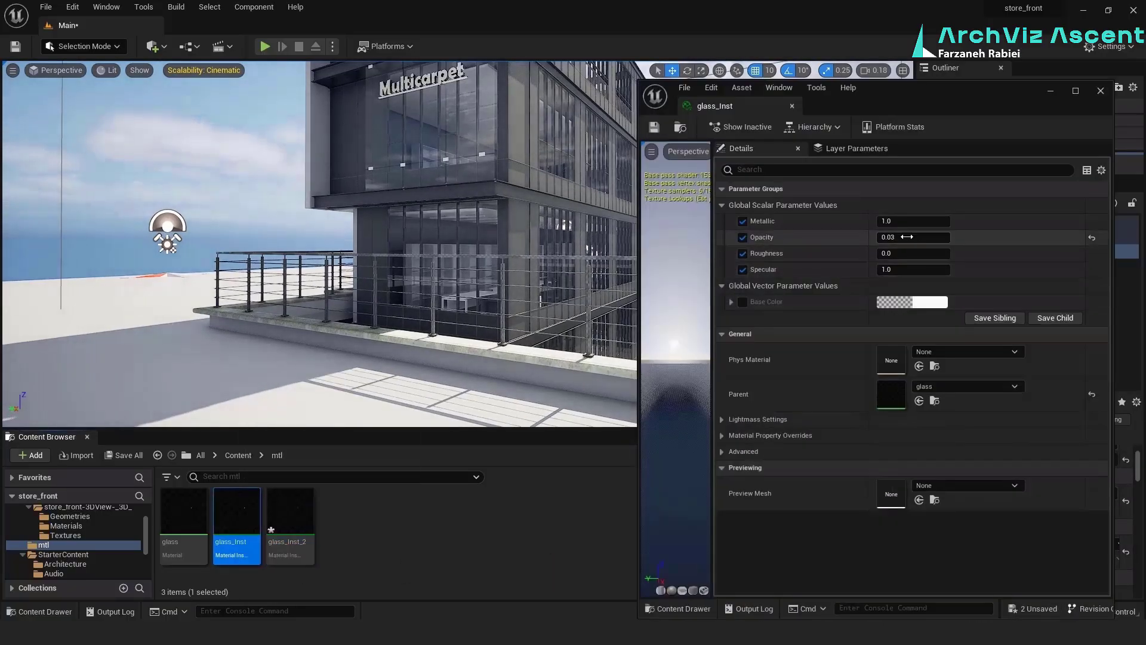
{"action": "key", "text": "Return"}
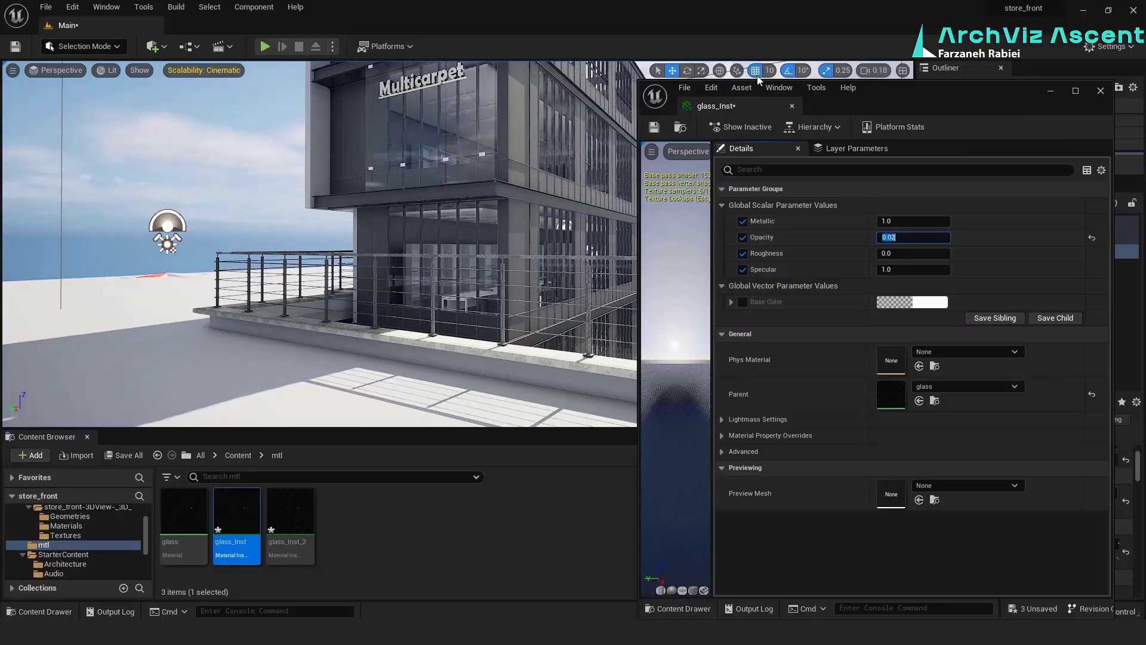
{"action": "double_click", "coordinate": [297, 523]}
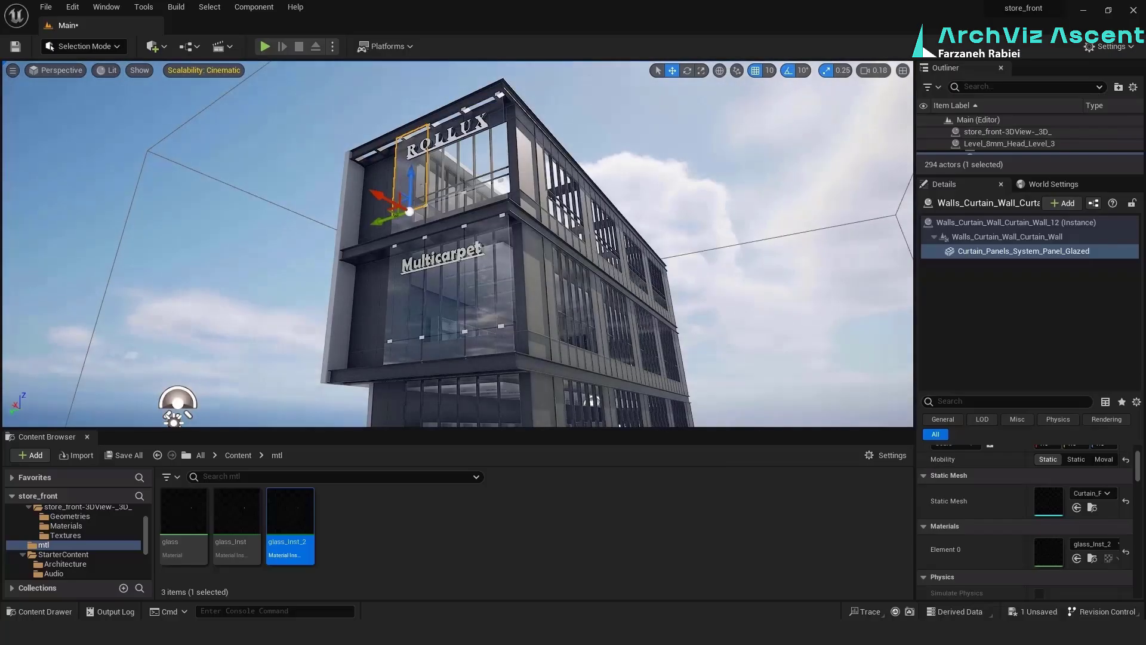
Duplicate glass_Inst as blackglass_Inst1, open it for editing and apply it to the solid side panel at the Multicarpet storey's corner
{"action": "right_click_drag", "start_coordinate": [566, 235], "coordinate": [570, 288]}
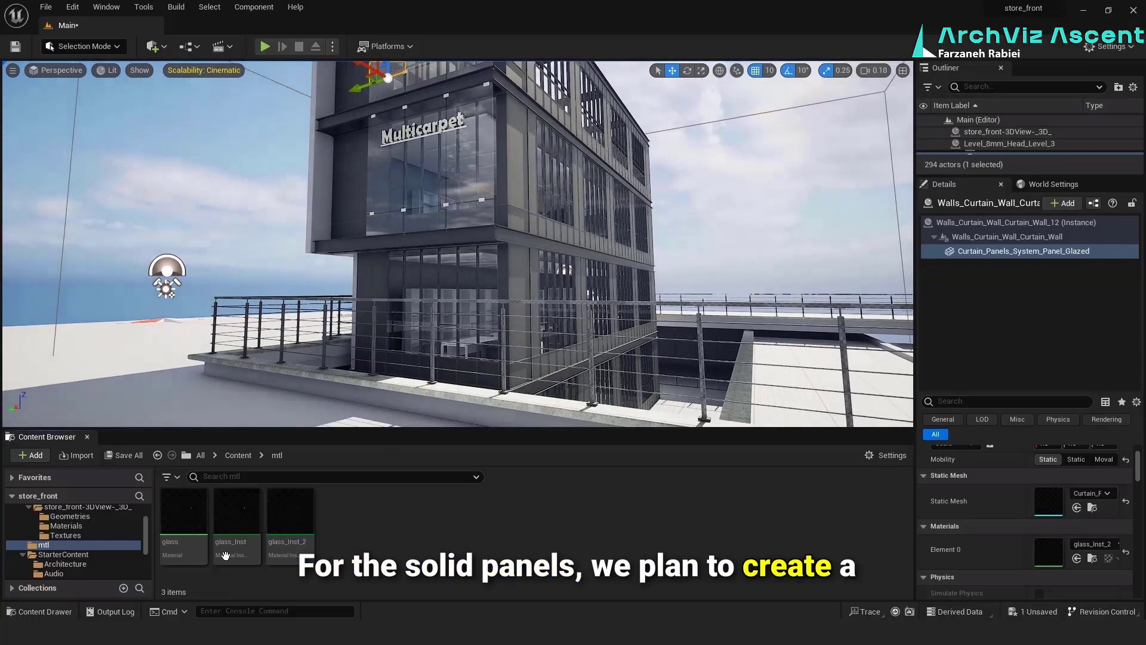
{"action": "right_click", "coordinate": [248, 528]}
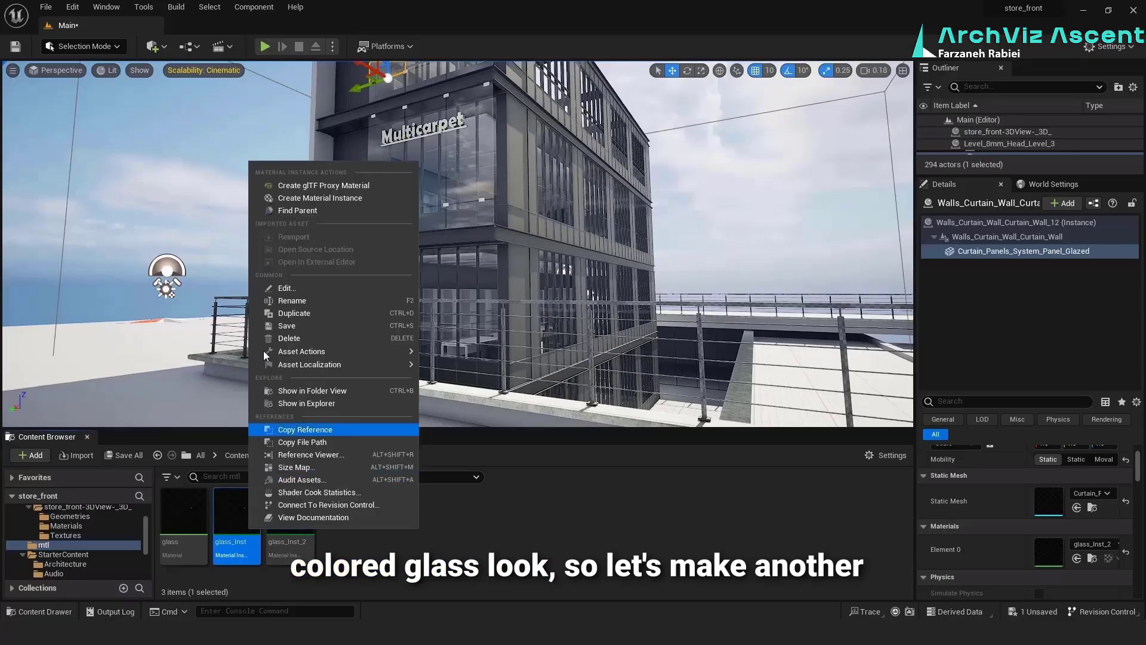
{"action": "left_click", "coordinate": [314, 311]}
{"action": "left_click_drag", "start_coordinate": [287, 543], "coordinate": [263, 541]}
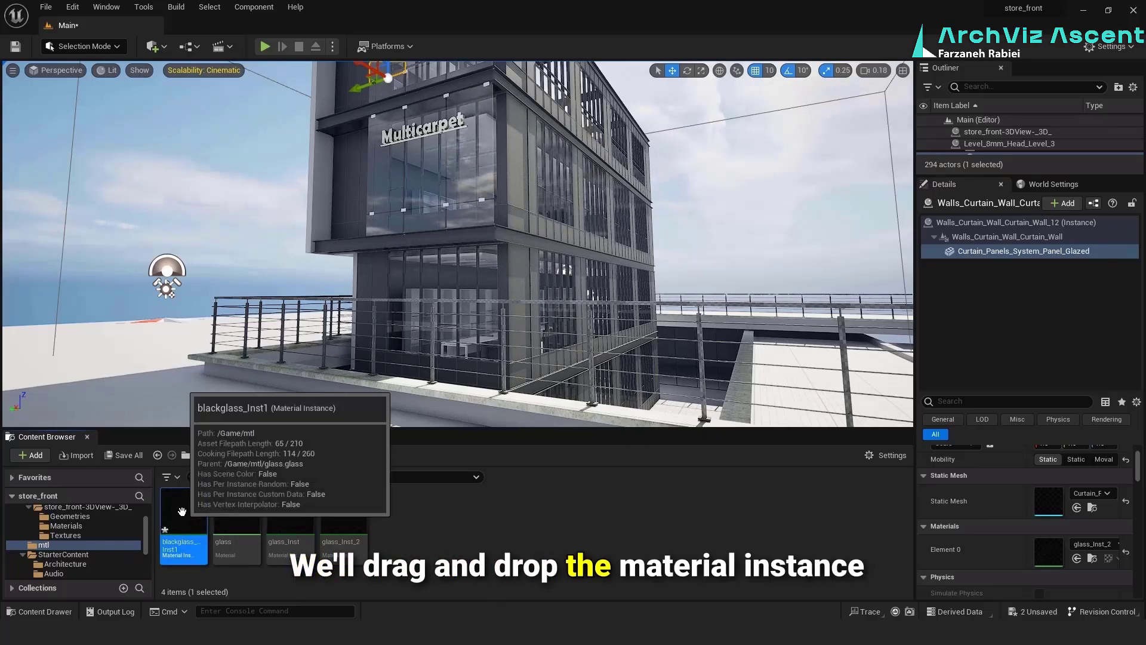
{"action": "double_click", "coordinate": [182, 511]}
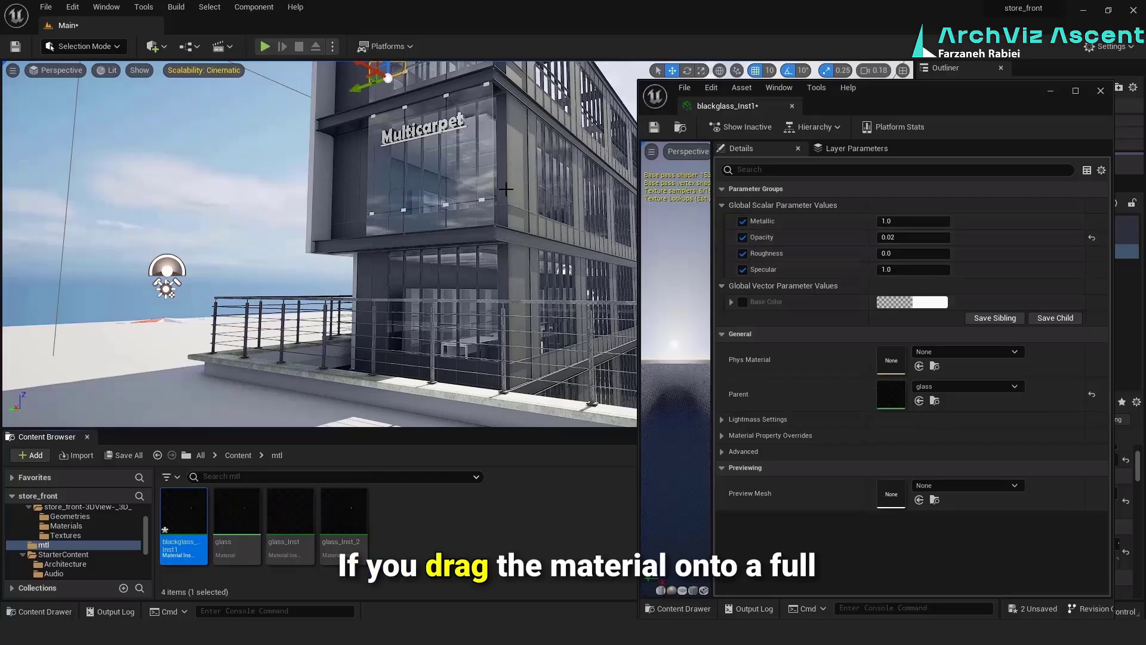
{"action": "left_click_drag", "start_coordinate": [184, 512], "coordinate": [517, 153]}
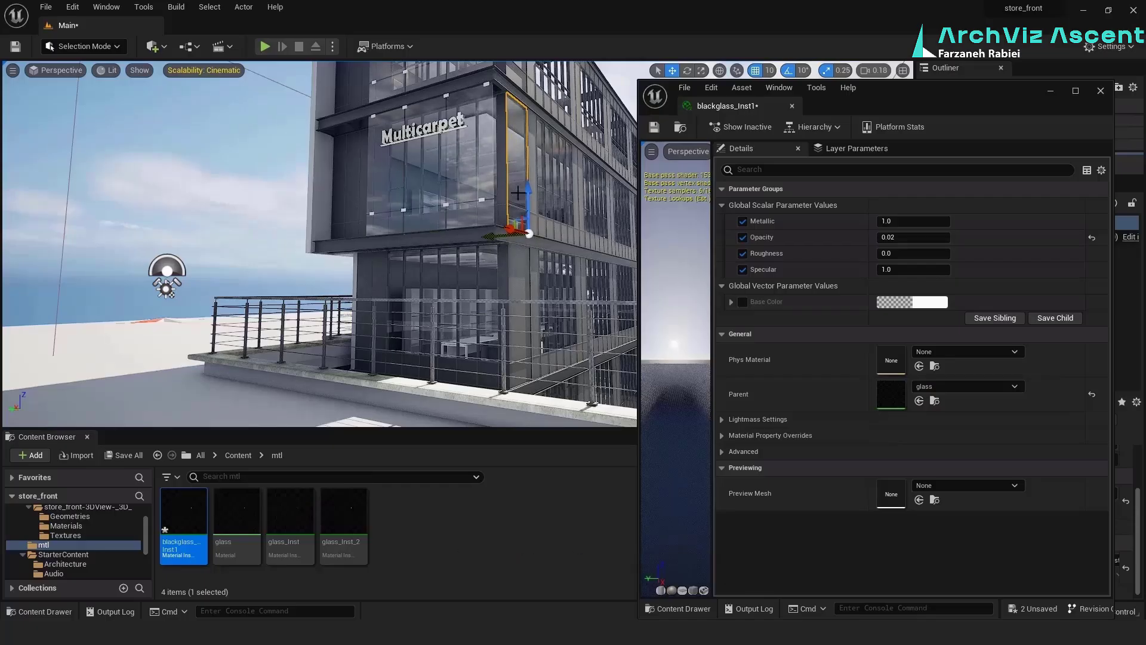
Try an Opacity of 0.9 for blackglass_Inst1 and raise it to 1
{"action": "left_click", "coordinate": [892, 238]}
{"action": "type", "text": ".9"}
{"action": "key", "text": "Return"}
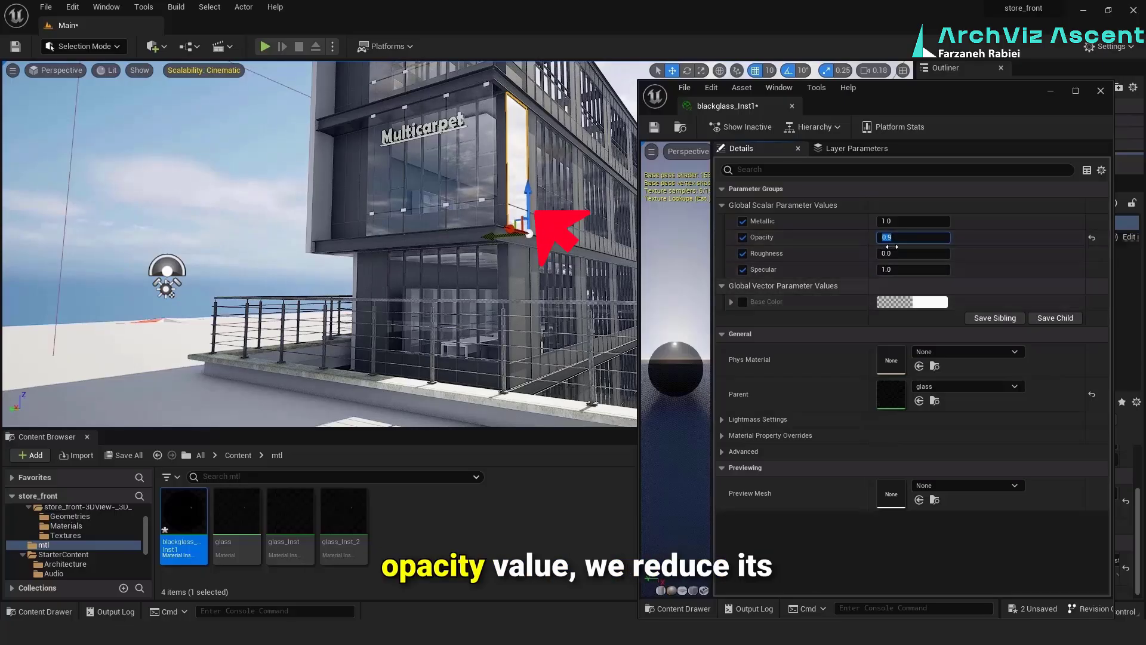
{"action": "type", "text": "1"}
{"action": "key", "text": "Return"}
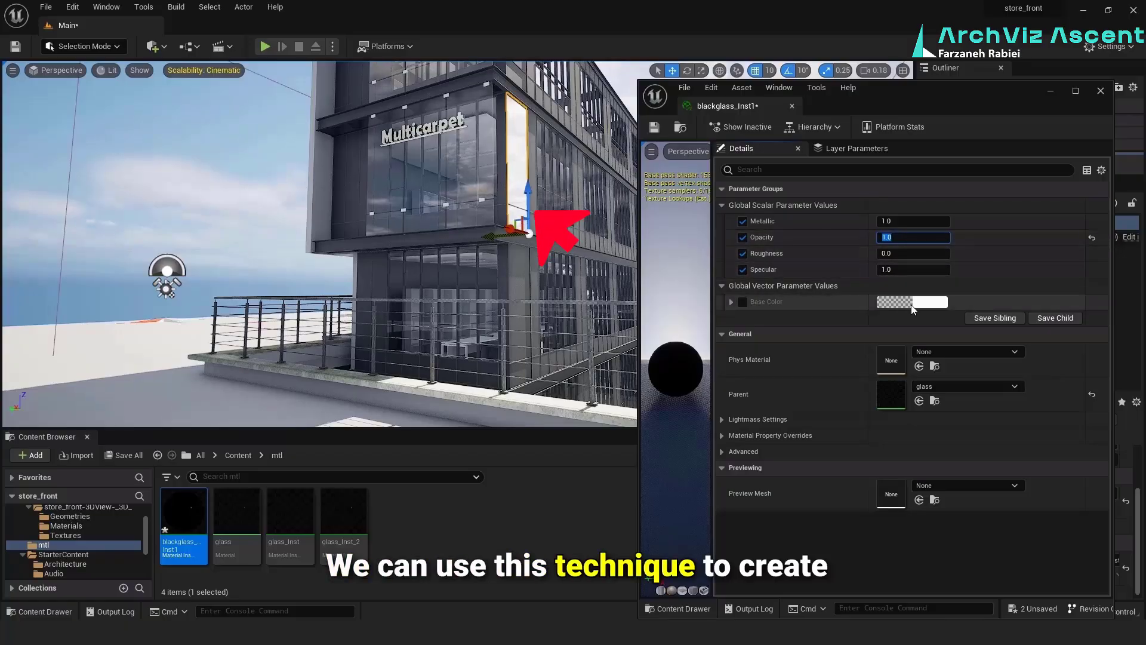
Enable the Base Color parameter of blackglass_Inst1 and set it to black
{"action": "left_click", "coordinate": [740, 299]}
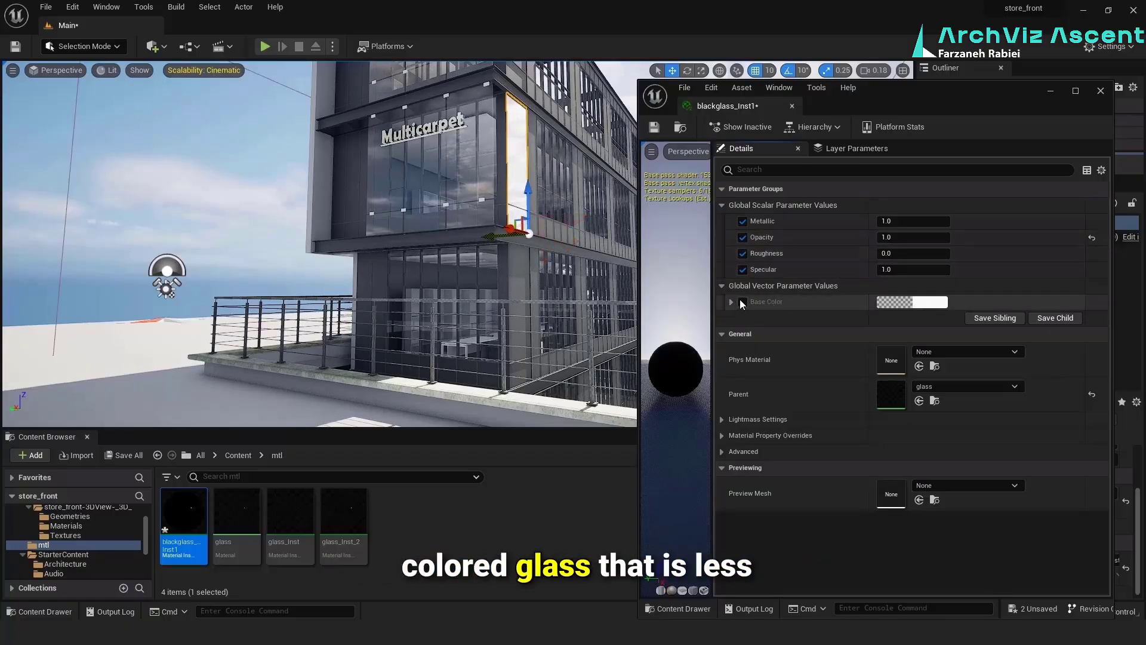
{"action": "left_click", "coordinate": [935, 303]}
{"action": "left_click_drag", "start_coordinate": [846, 407], "coordinate": [851, 466]}
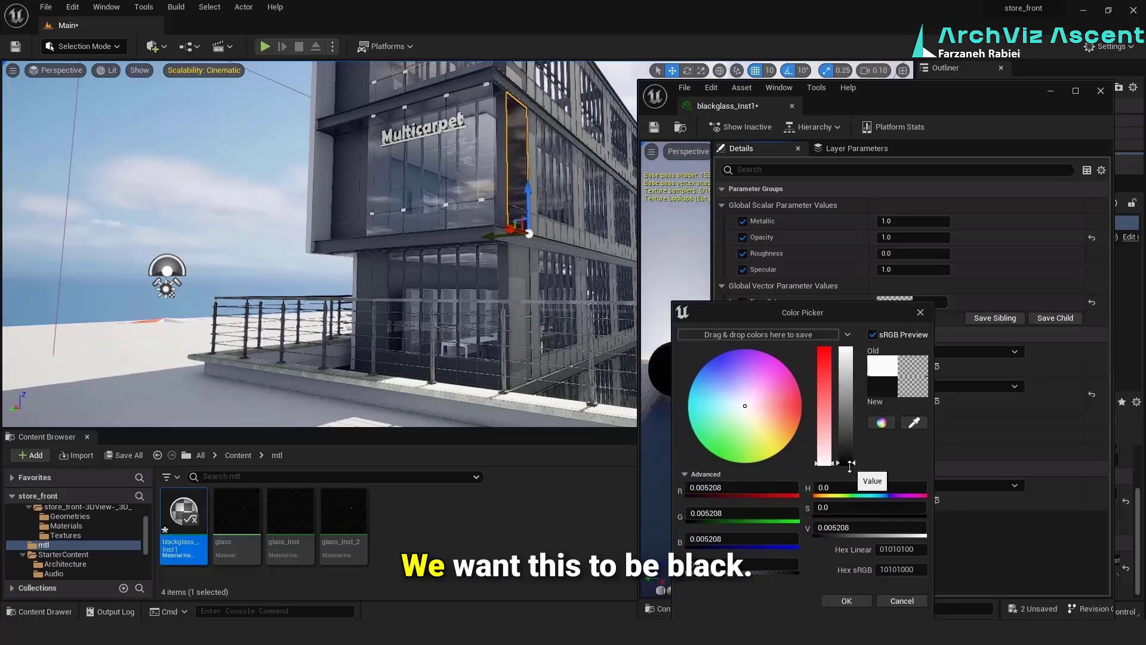
{"action": "left_click", "coordinate": [841, 600]}
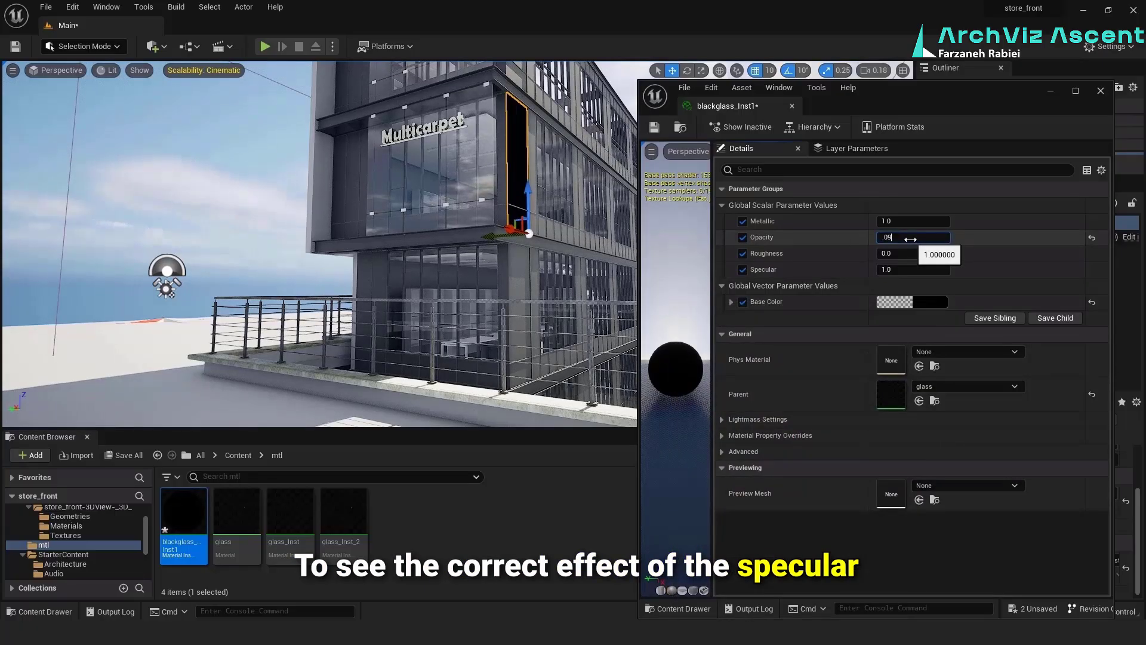
Try Opacity values of 0.9 and 0.98 for blackglass_Inst1 and compare them on the corner panel
{"action": "key", "text": "BackSpace"}
{"action": "key", "text": "BackSpace"}
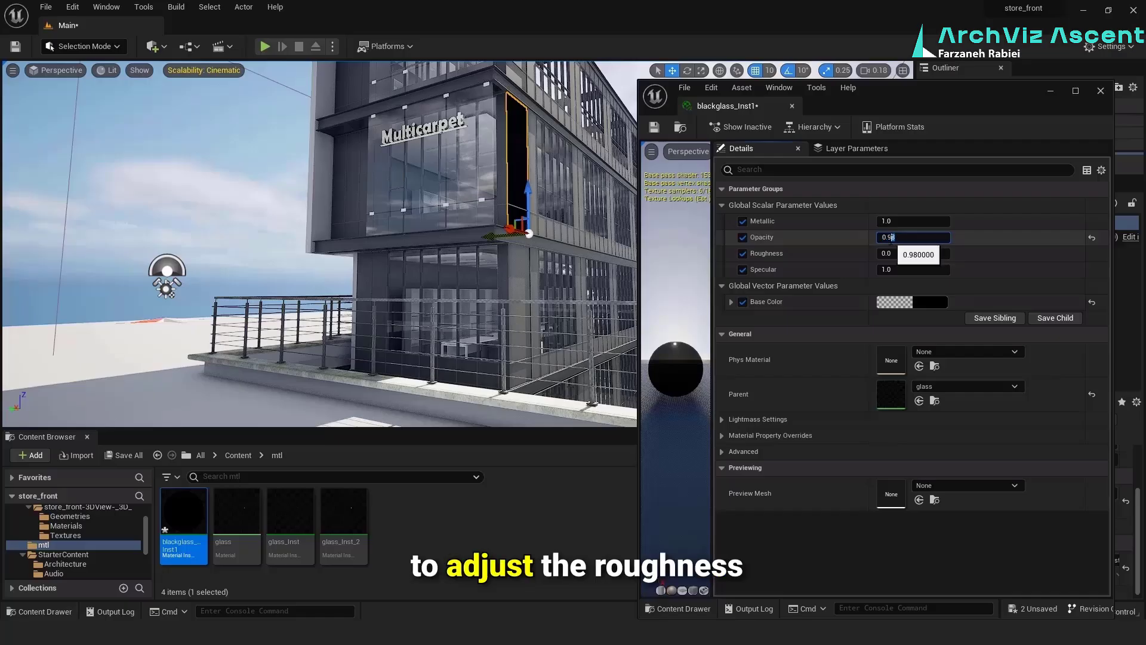
{"action": "key", "text": "BackSpace"}
{"action": "left_click", "coordinate": [824, 345]}
{"action": "right_click_drag", "start_coordinate": [537, 209], "coordinate": [543, 191]}
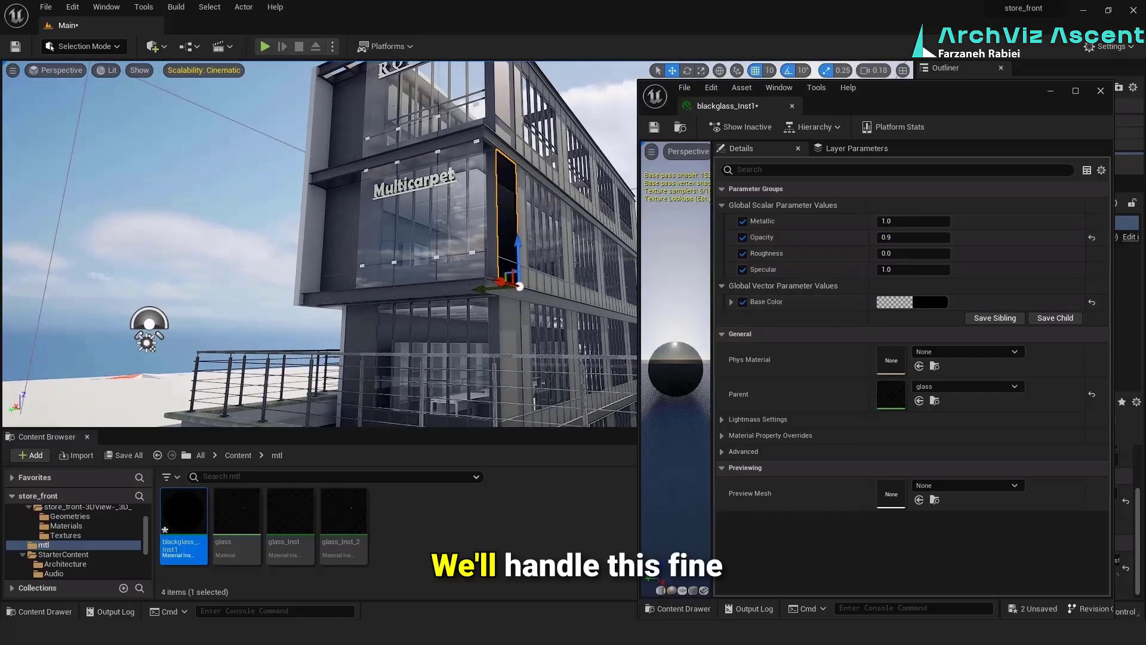
{"action": "type", "text": "5"}
{"action": "key", "text": "Return"}
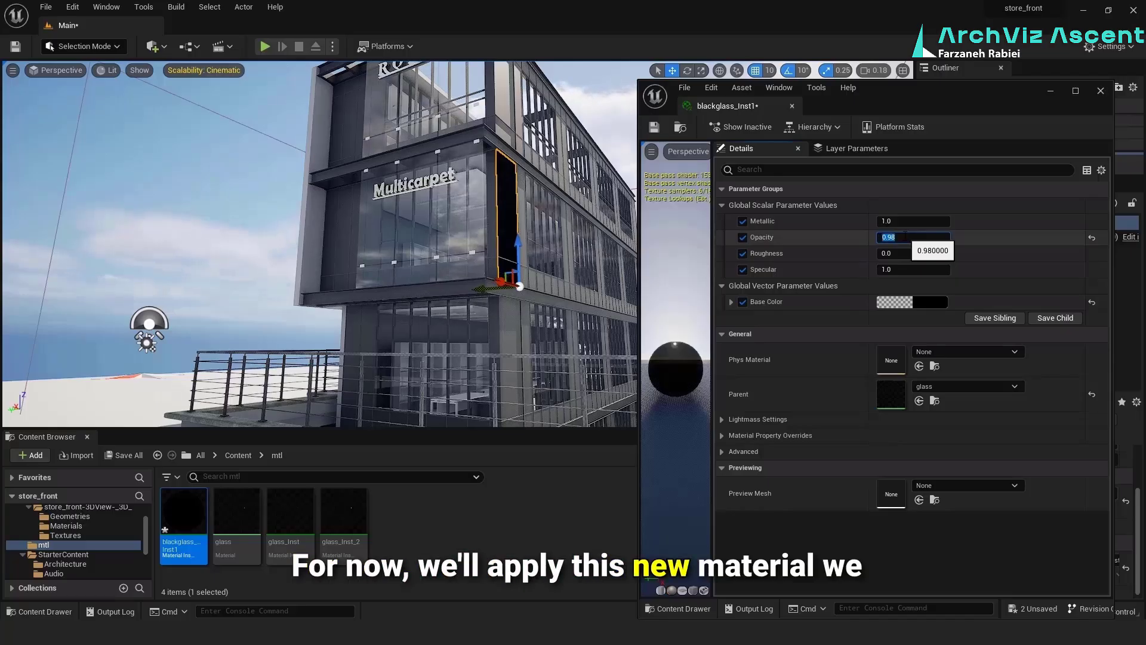
Set the Opacity of blackglass_Inst1 to 0.99, save the instance and close its editor
{"action": "type", "text": "9"}
{"action": "key", "text": "Return"}
{"action": "left_click", "coordinate": [534, 506]}
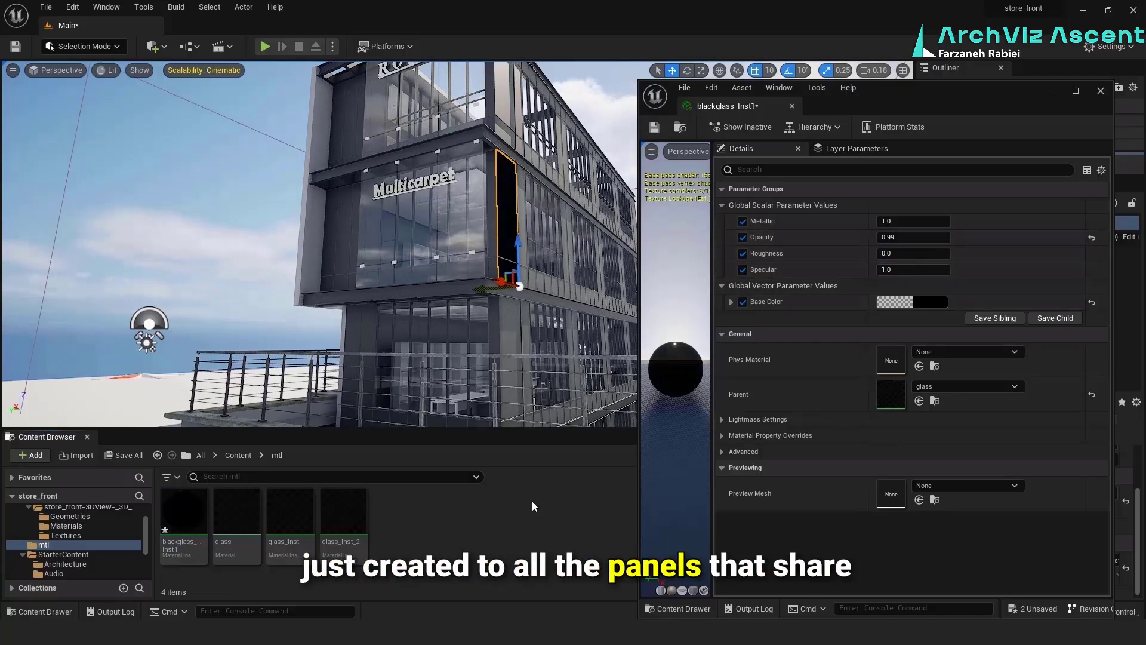
{"action": "left_click", "coordinate": [657, 128]}
{"action": "left_click", "coordinate": [1101, 92]}
Apply blackglass_Inst1 to the remaining solid corner wall panels at the Multicarpet storey and the floor below it
{"action": "right_click_drag", "start_coordinate": [651, 244], "coordinate": [658, 266]}
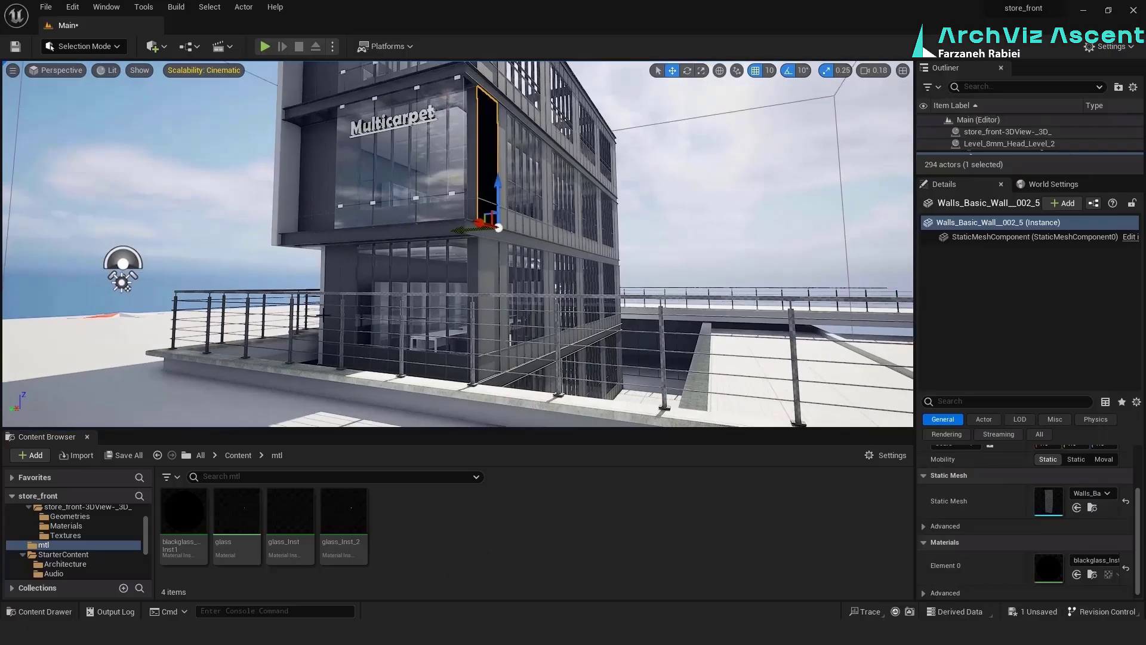
{"action": "left_click_drag", "start_coordinate": [184, 515], "coordinate": [473, 266]}
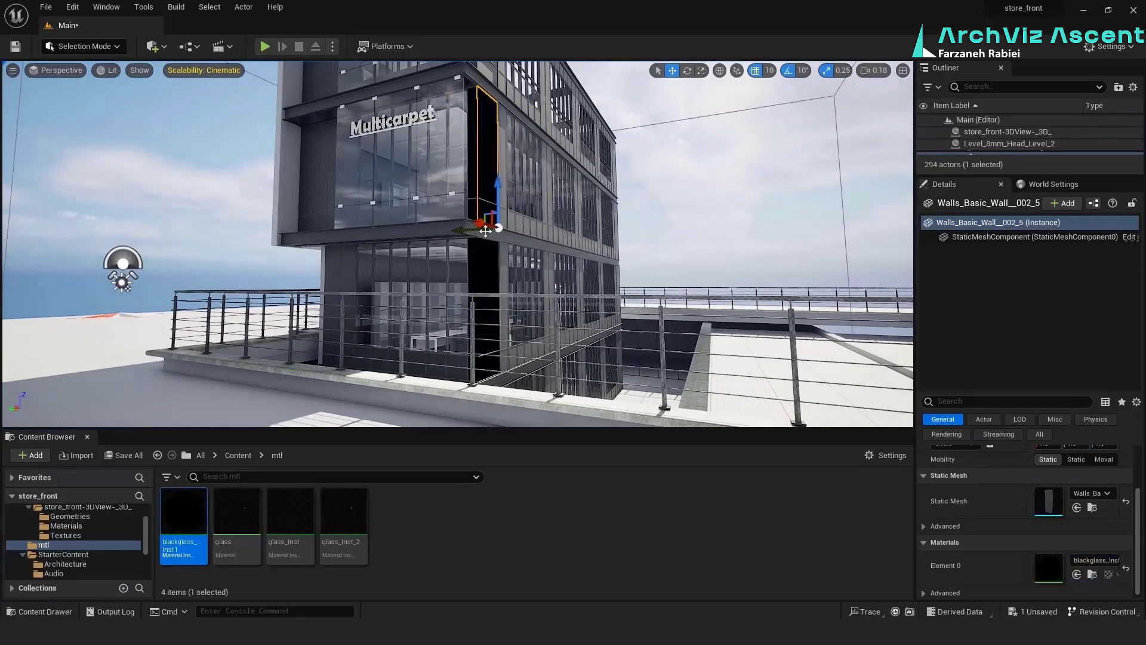
{"action": "left_click_drag", "start_coordinate": [184, 515], "coordinate": [434, 255]}
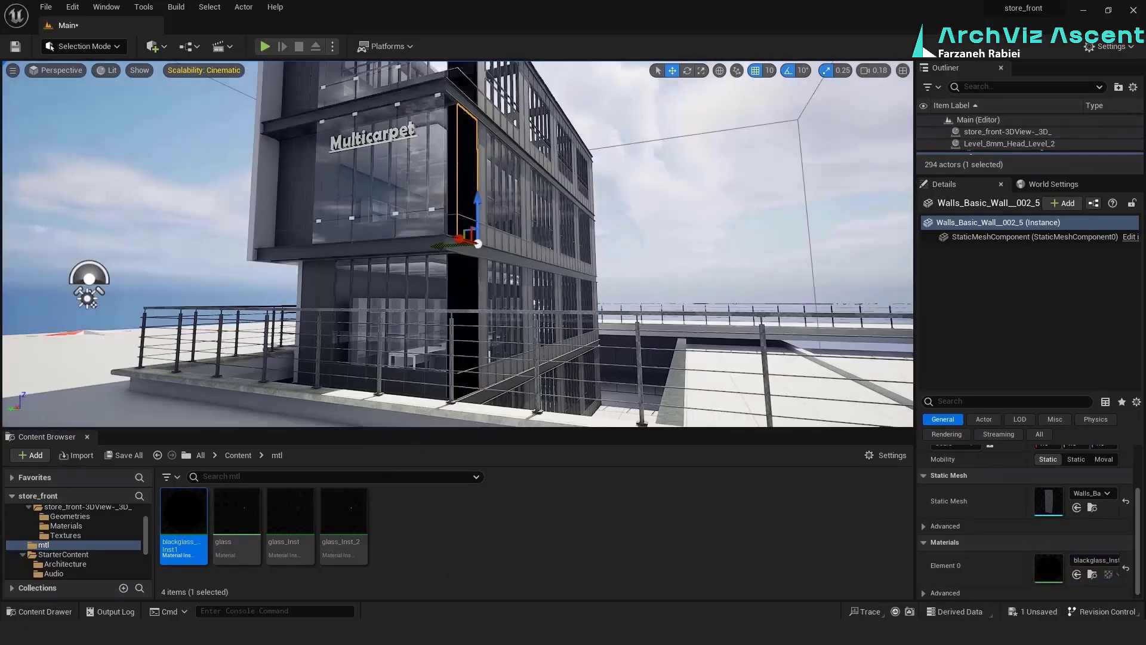
Apply blackglass_Inst1 to the solid panels of the front curtain walls on the Multicarpet storey and the floor below it
{"action": "left_click", "coordinate": [1045, 329], "text": "shift"}
{"action": "scroll", "coordinate": [1047, 300], "scroll_direction": "down", "scroll_amount": 5}
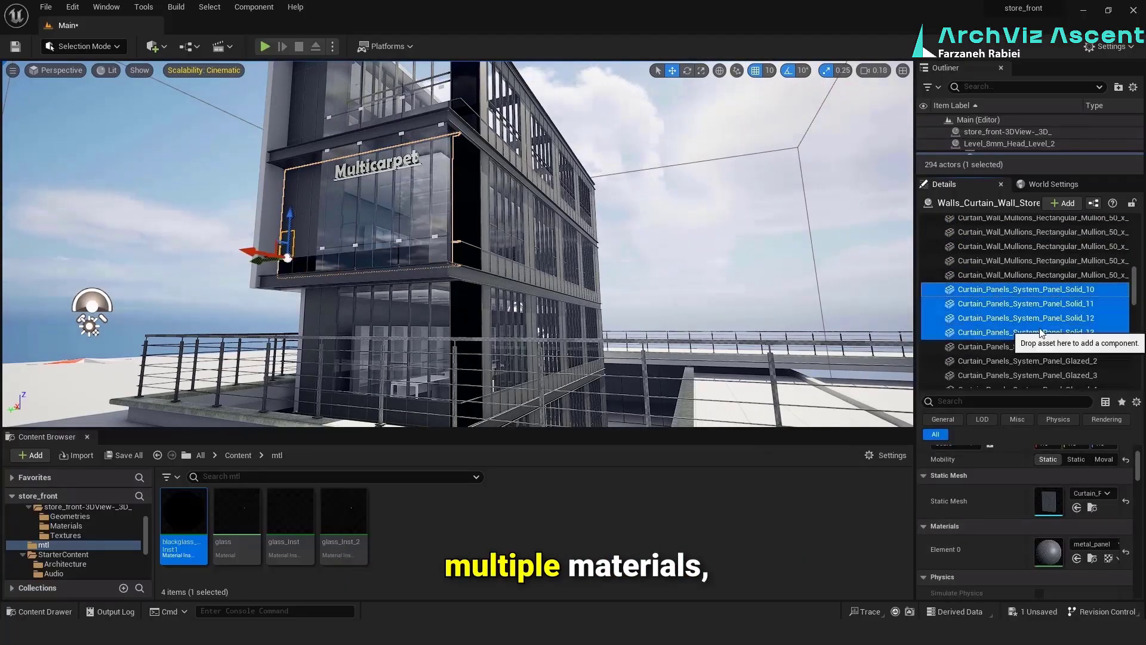
{"action": "left_click", "coordinate": [1028, 321]}
{"action": "left_click", "coordinate": [1028, 261], "text": "shift"}
{"action": "scroll", "coordinate": [1029, 310], "scroll_direction": "down", "scroll_amount": 3}
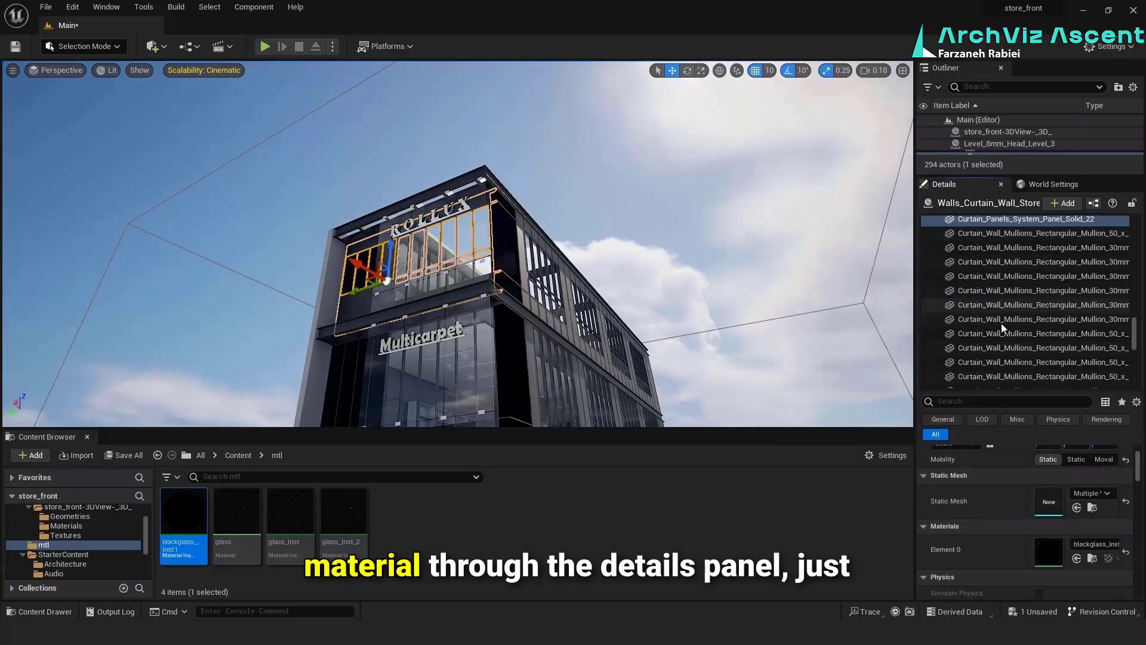
{"action": "left_click", "coordinate": [1002, 324], "text": "shift"}
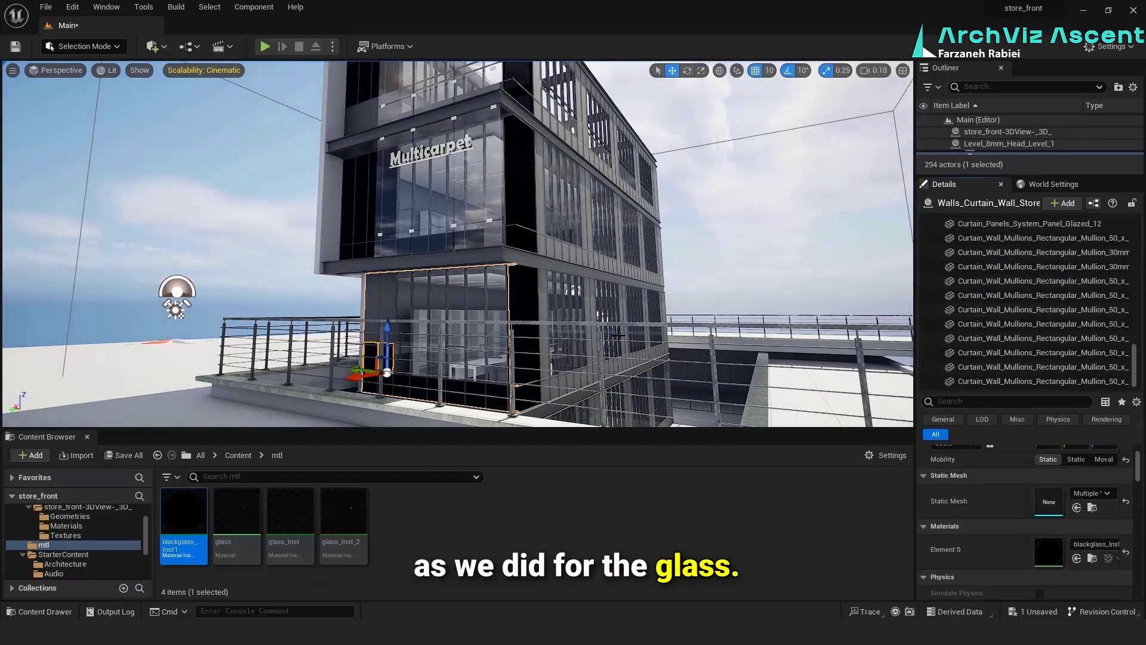
Apply blackglass_Inst1 to the solid panels of the Multicarpet storey's side curtain wall, from Solid_11 through Solid_31
{"action": "left_click", "coordinate": [1077, 558]}
{"action": "left_click", "coordinate": [1039, 252]}
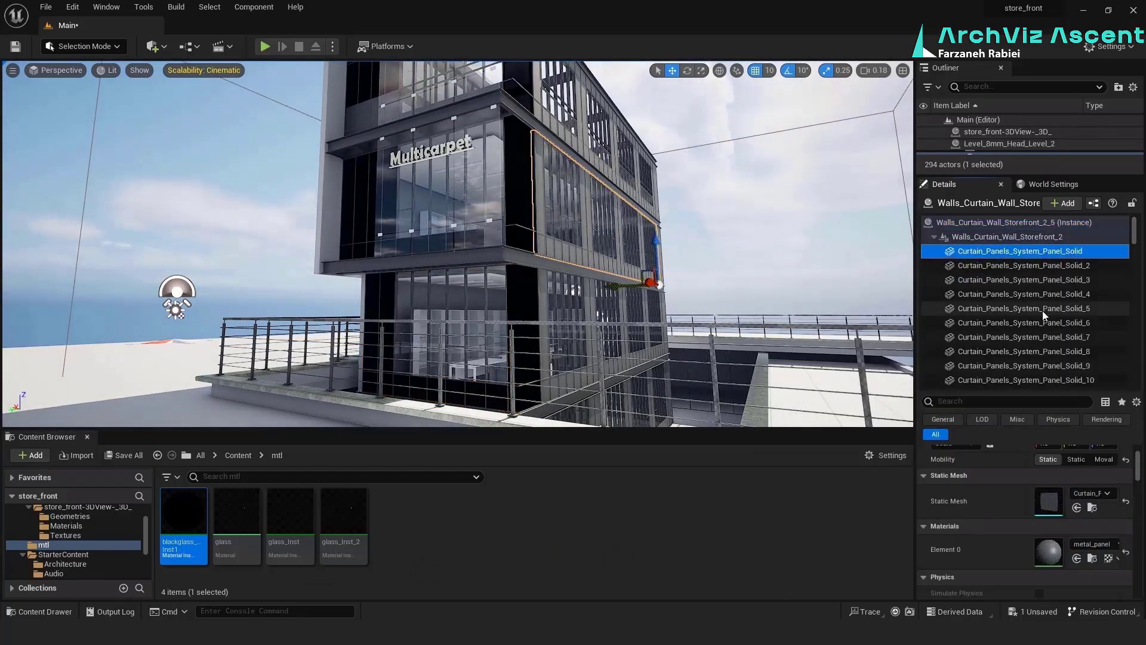
{"action": "scroll", "coordinate": [1044, 311], "scroll_direction": "down", "scroll_amount": 3}
{"action": "left_click", "coordinate": [1046, 311], "text": "shift"}
{"action": "left_click", "coordinate": [1077, 558]}
{"action": "scroll", "coordinate": [1065, 335], "scroll_direction": "down", "scroll_amount": 3}
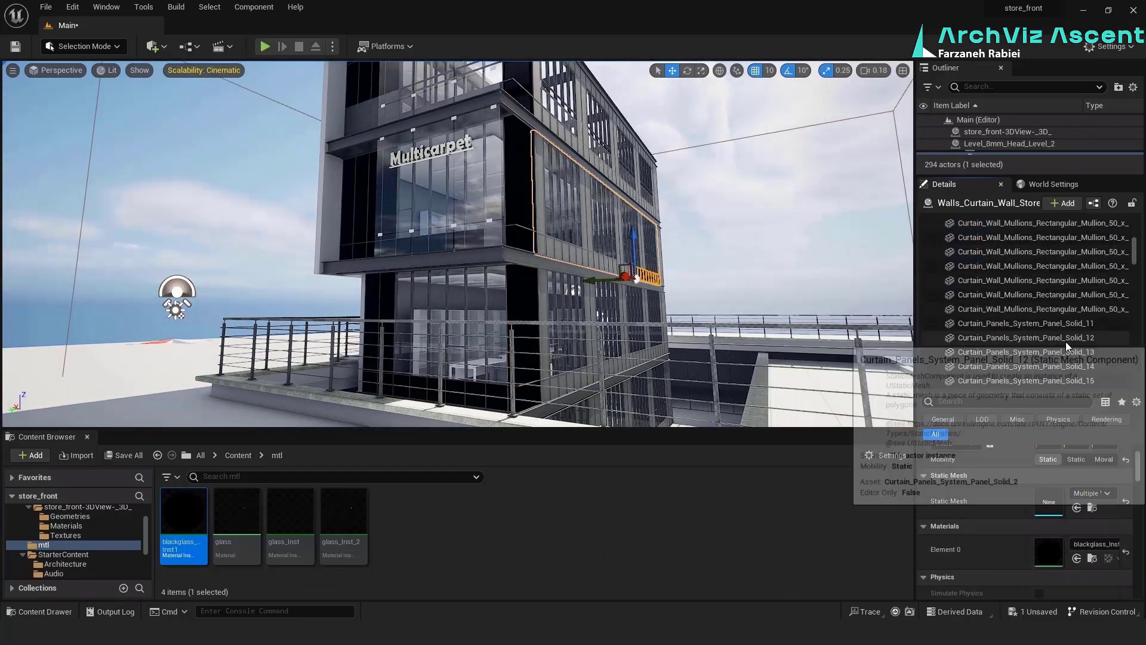
{"action": "left_click", "coordinate": [1065, 324]}
{"action": "scroll", "coordinate": [1063, 323], "scroll_direction": "down", "scroll_amount": 3}
{"action": "left_click", "coordinate": [1062, 318], "text": "shift"}
{"action": "left_click", "coordinate": [1077, 558]}
{"action": "left_click", "coordinate": [1063, 333]}
{"action": "left_click", "coordinate": [1063, 346], "text": "shift"}
{"action": "left_click", "coordinate": [1077, 558]}
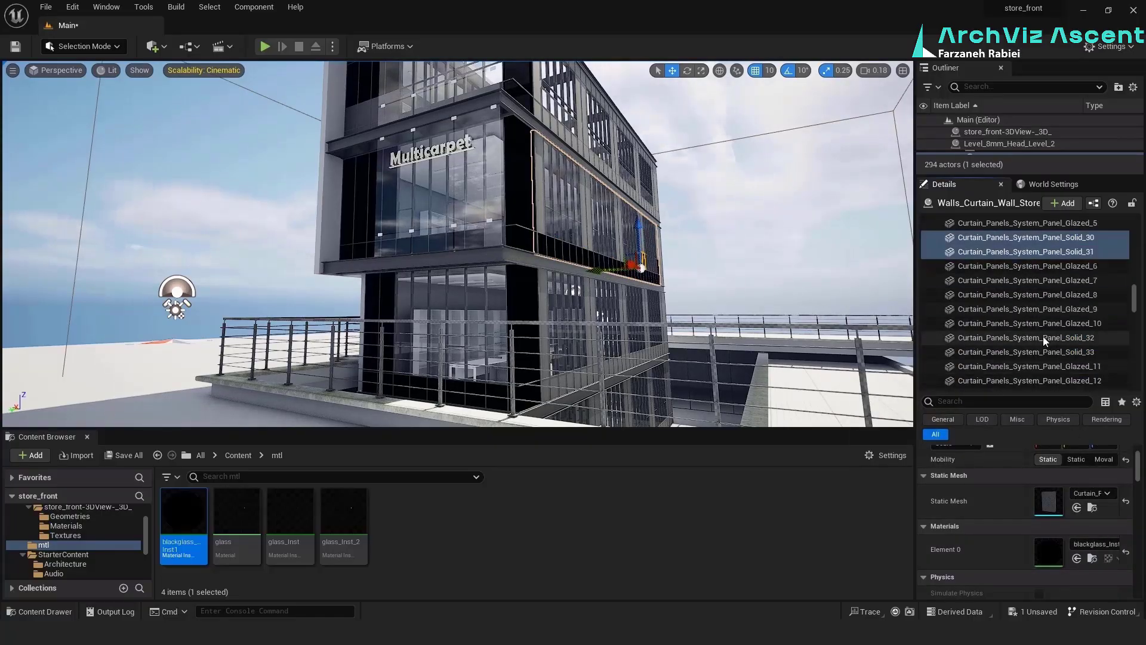
Apply blackglass_Inst1 to the remaining solid panels of the Multicarpet storey's side curtain wall, from Solid_32 onward
{"action": "left_click", "coordinate": [1048, 339]}
{"action": "left_click", "coordinate": [1063, 324]}
{"action": "left_click", "coordinate": [1065, 339], "text": "shift"}
{"action": "left_click", "coordinate": [1077, 558]}
{"action": "left_click", "coordinate": [1065, 347]}
{"action": "left_click", "coordinate": [1077, 558]}
{"action": "scroll", "coordinate": [1051, 347], "scroll_direction": "down", "scroll_amount": 5}
{"action": "left_click", "coordinate": [1051, 261]}
{"action": "left_click", "coordinate": [1051, 346]}
{"action": "left_click", "coordinate": [1053, 361], "text": "shift"}
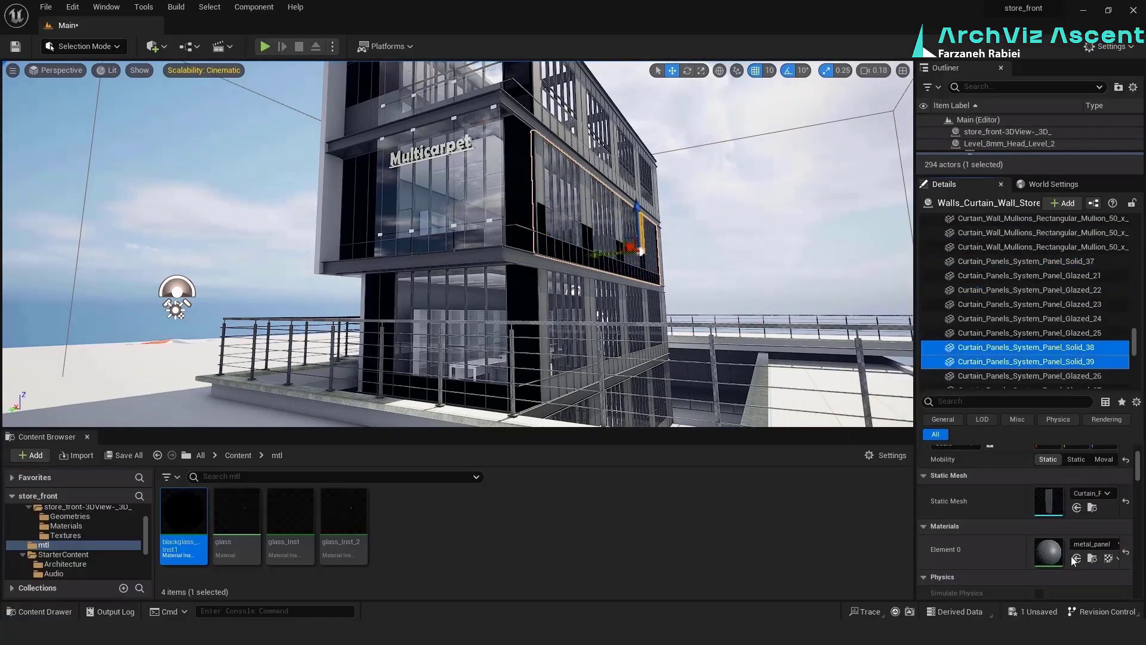
{"action": "left_click", "coordinate": [1059, 314]}
{"action": "left_click", "coordinate": [1051, 300]}
{"action": "left_click", "coordinate": [1050, 314], "text": "shift"}
{"action": "left_click", "coordinate": [1050, 242]}
{"action": "left_click", "coordinate": [1051, 256], "text": "shift"}
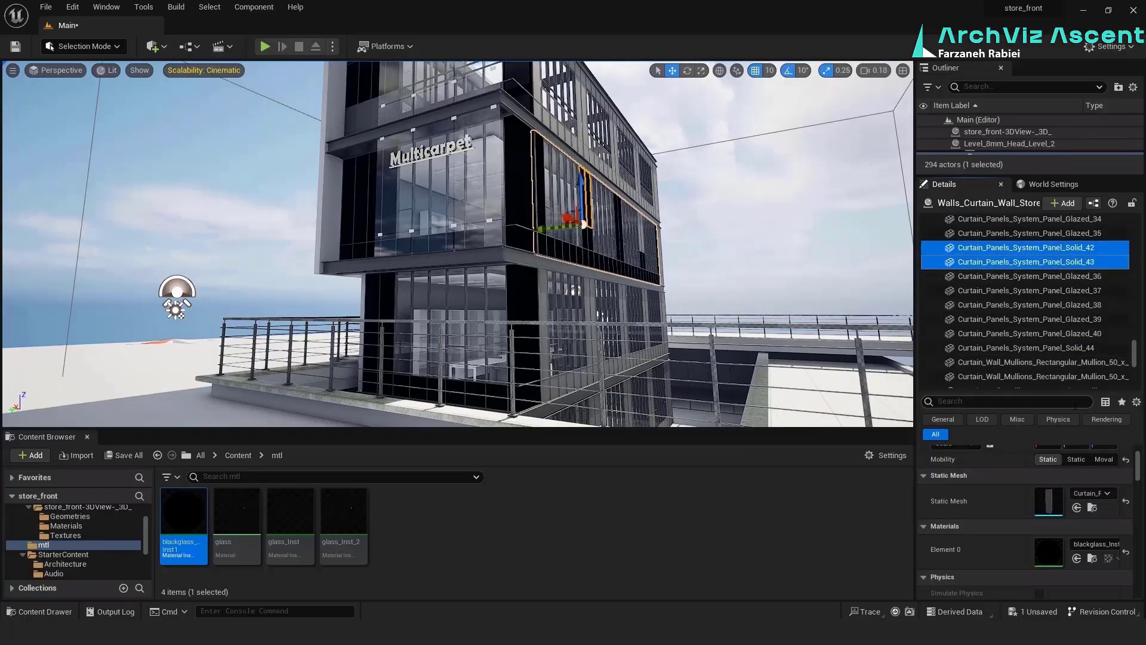
{"action": "left_click", "coordinate": [1051, 285]}
{"action": "left_click", "coordinate": [1050, 299], "text": "shift"}
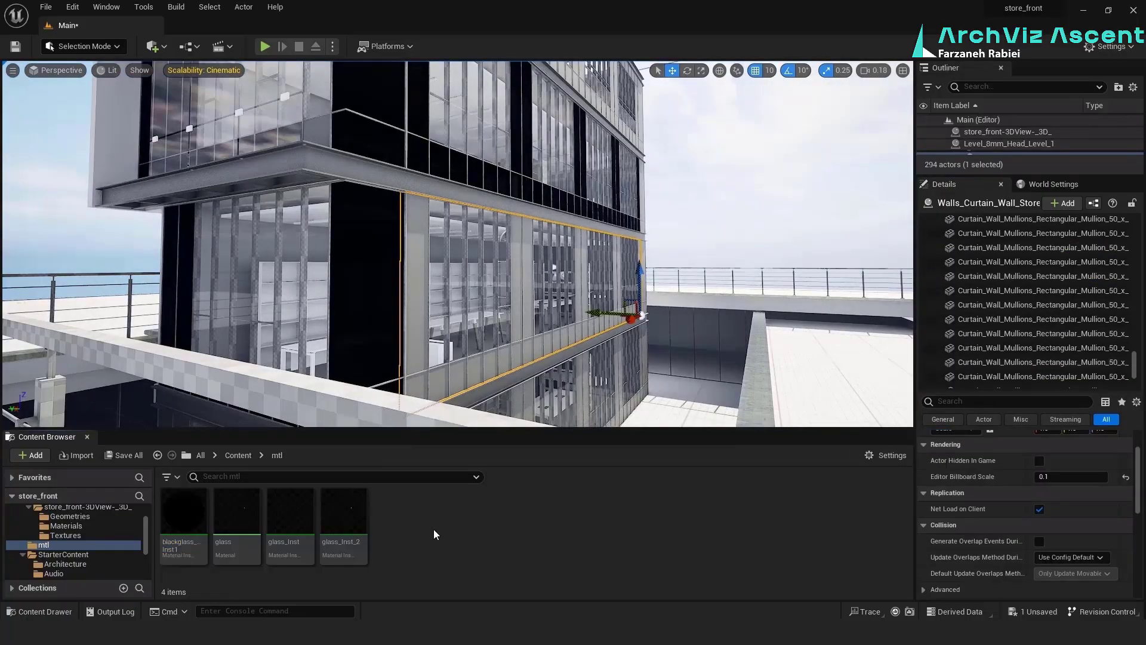
Create a new material named mullion in the mtl folder
{"action": "right_click", "coordinate": [433, 529]}
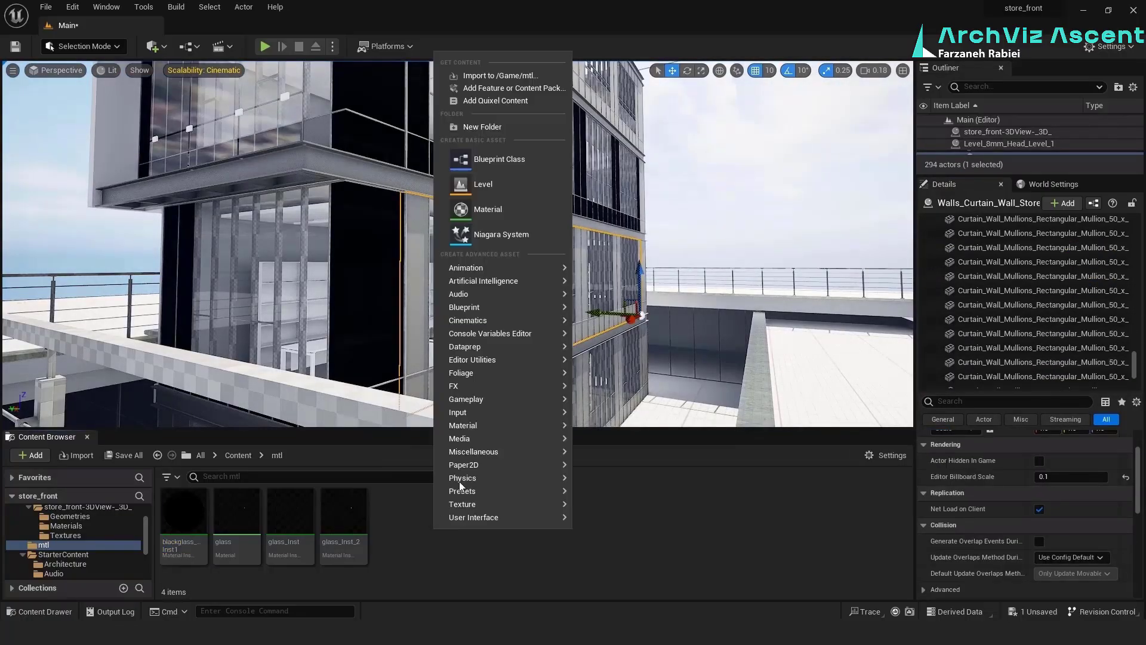
{"action": "left_click", "coordinate": [525, 207]}
{"action": "type", "text": "m"}
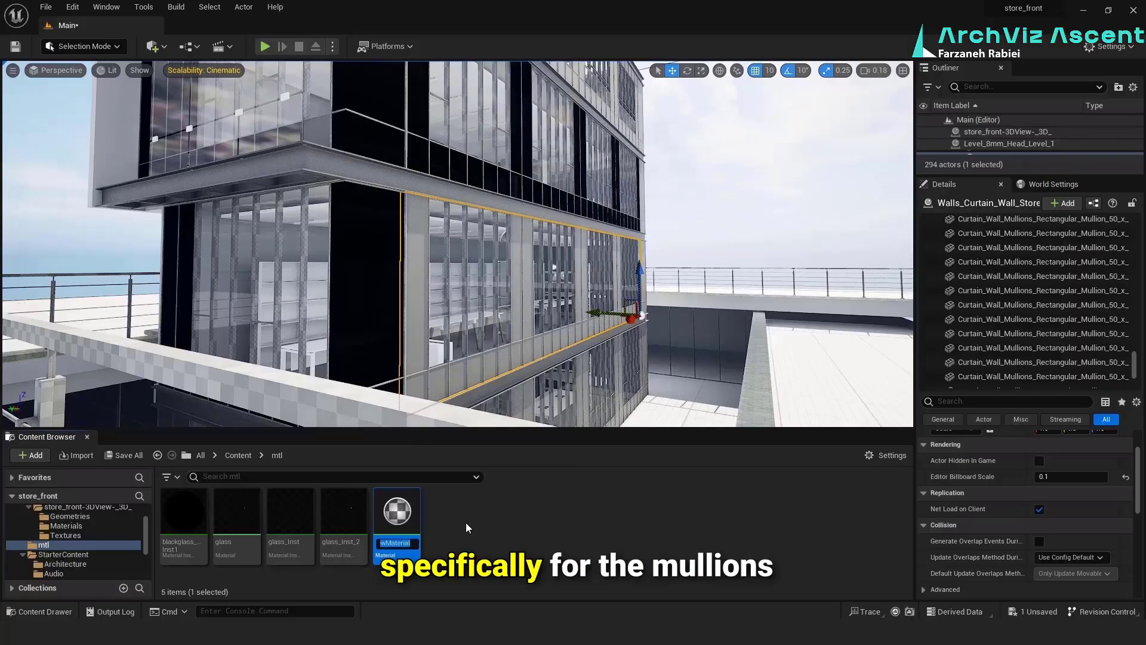
{"action": "type", "text": "ullion"}
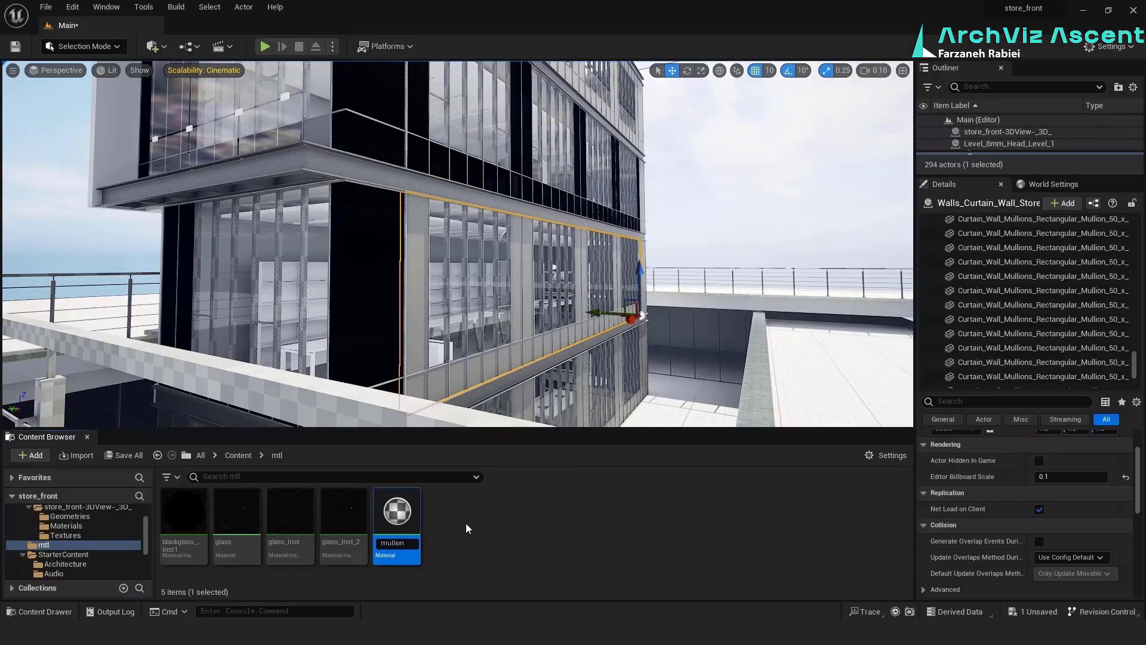
{"action": "key", "text": "Return"}
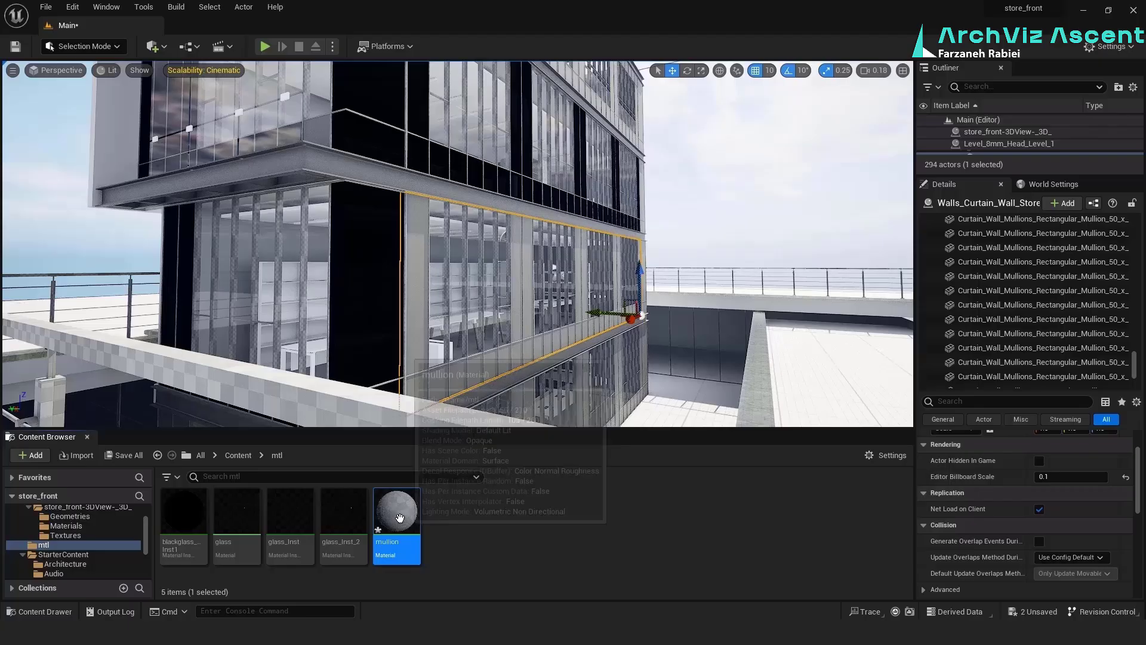
Open the mullion material, promote its Base Color input to a parameter and place the node beside the material node
{"action": "double_click", "coordinate": [397, 511]}
{"action": "scroll", "coordinate": [890, 256], "scroll_direction": "down", "scroll_amount": 5}
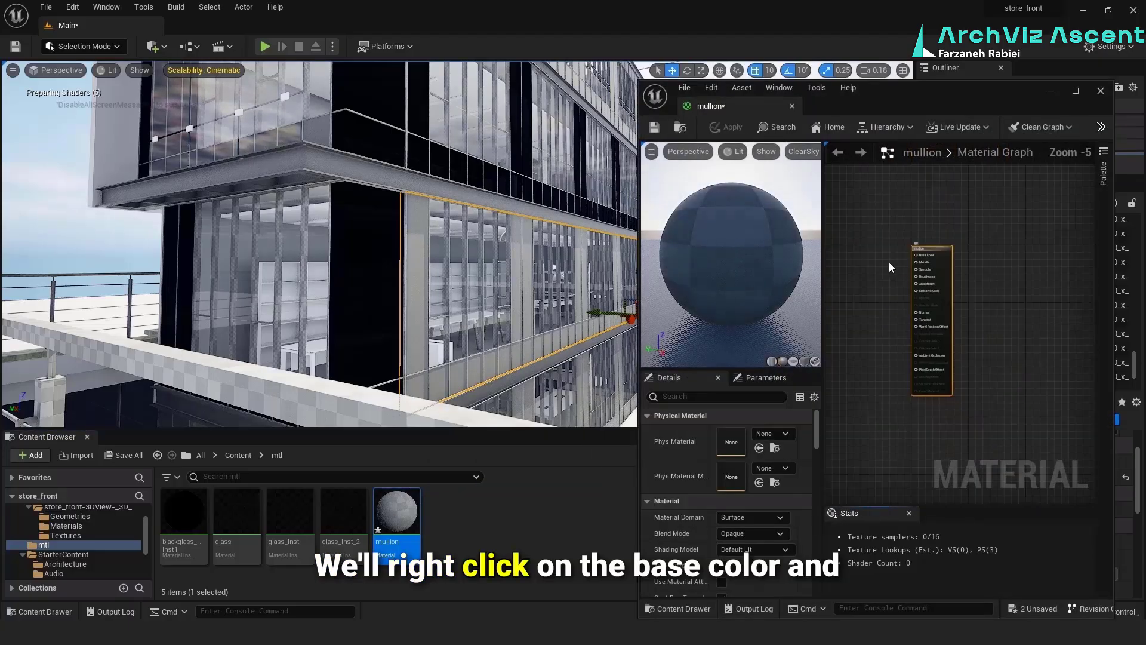
{"action": "scroll", "coordinate": [879, 257], "scroll_direction": "up", "scroll_amount": 5}
{"action": "right_click", "coordinate": [975, 247]}
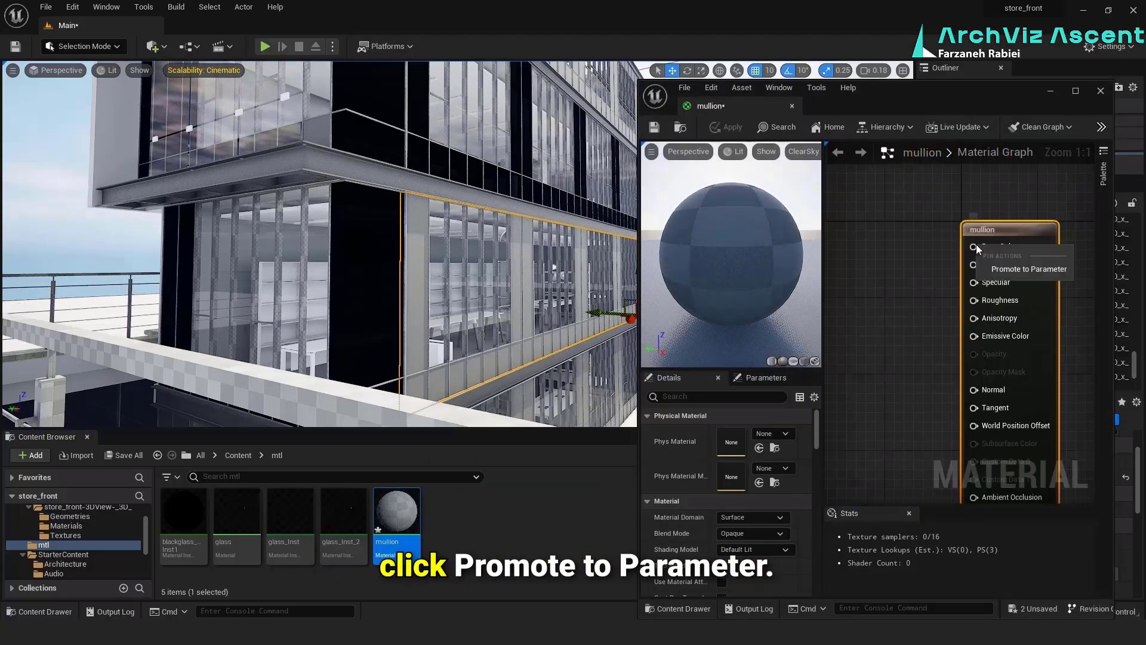
{"action": "left_click", "coordinate": [1016, 267]}
{"action": "left_click_drag", "start_coordinate": [922, 241], "coordinate": [837, 241]}
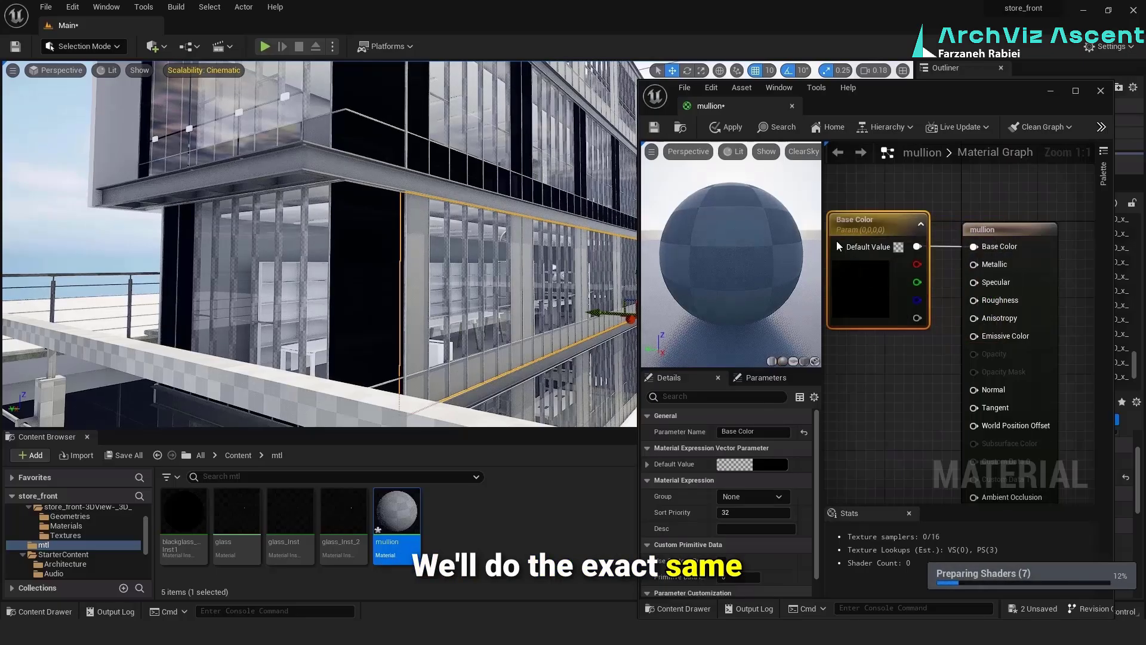
Promote the Metallic input to a parameter with a default value of 0.9 and place its node below Base Color
{"action": "left_click", "coordinate": [923, 356]}
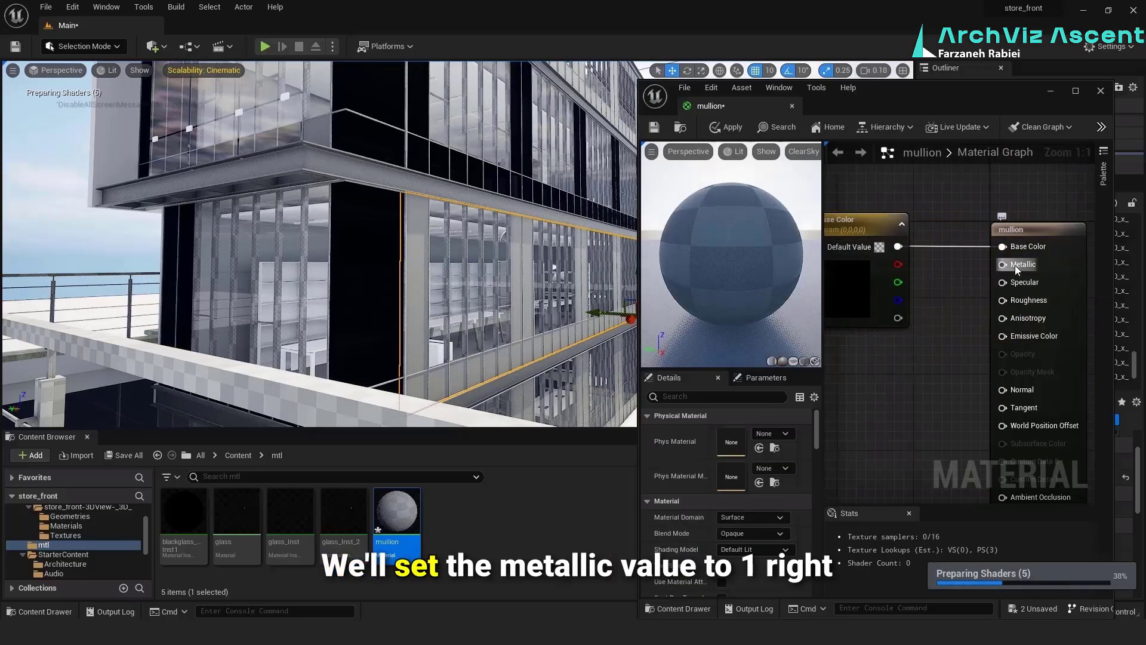
{"action": "right_click", "coordinate": [1015, 265]}
{"action": "left_click", "coordinate": [1043, 290]}
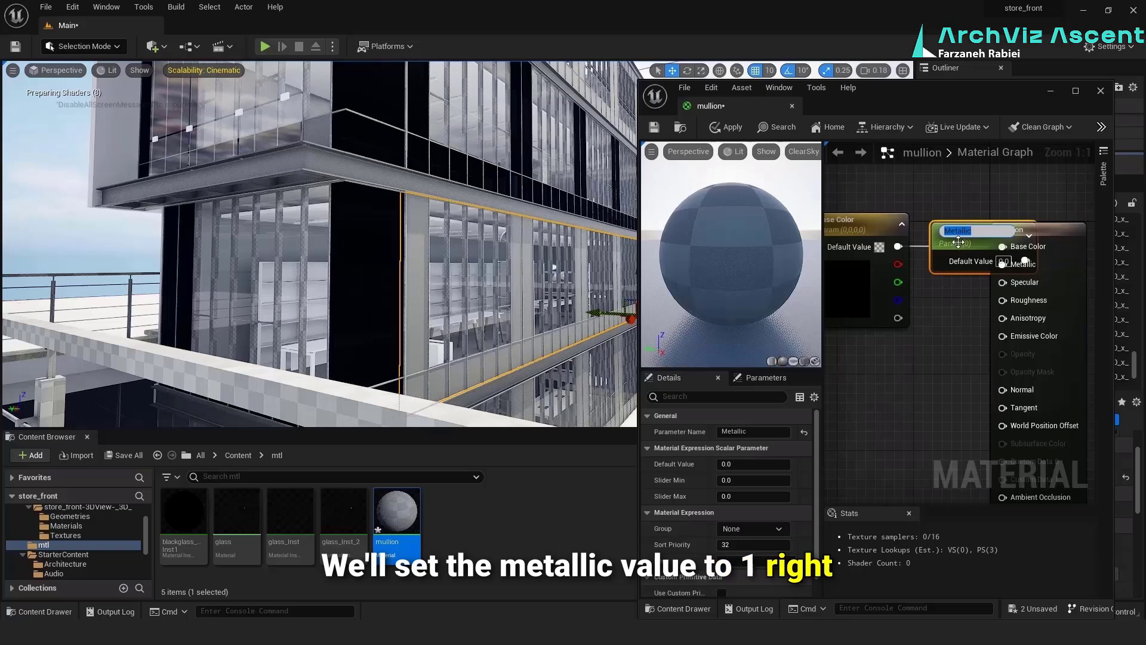
{"action": "left_click_drag", "start_coordinate": [958, 242], "coordinate": [831, 380]}
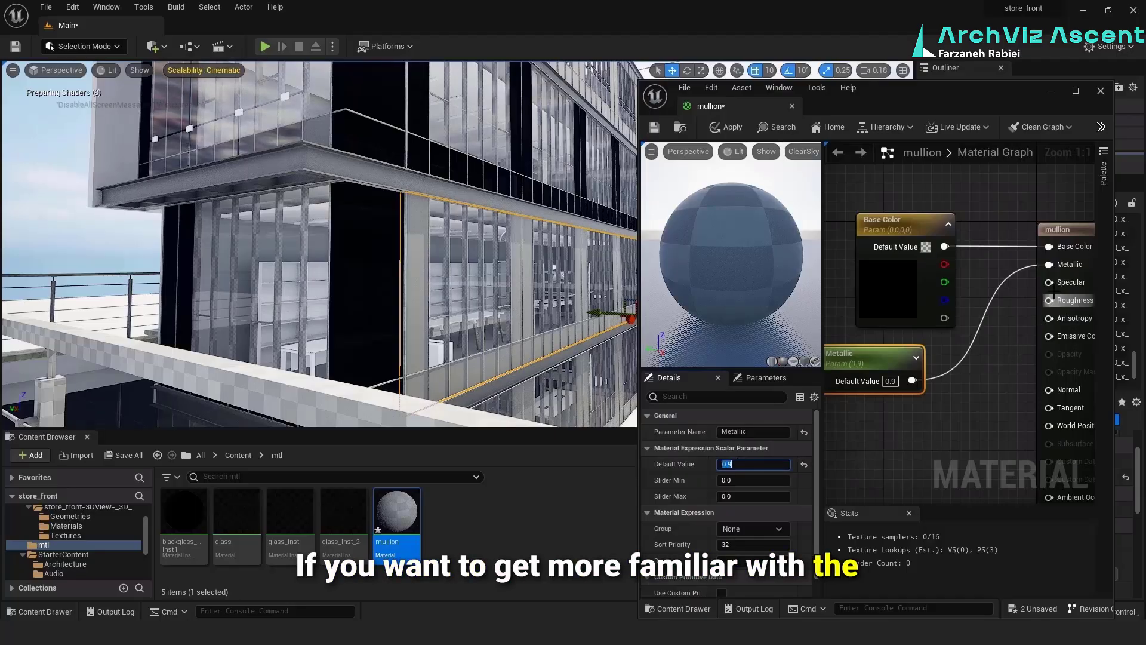
Promote the Specular input to a parameter with a default value of 0.95 and place its node below Metallic
{"action": "right_click", "coordinate": [1049, 282]}
{"action": "left_click", "coordinate": [1111, 307]}
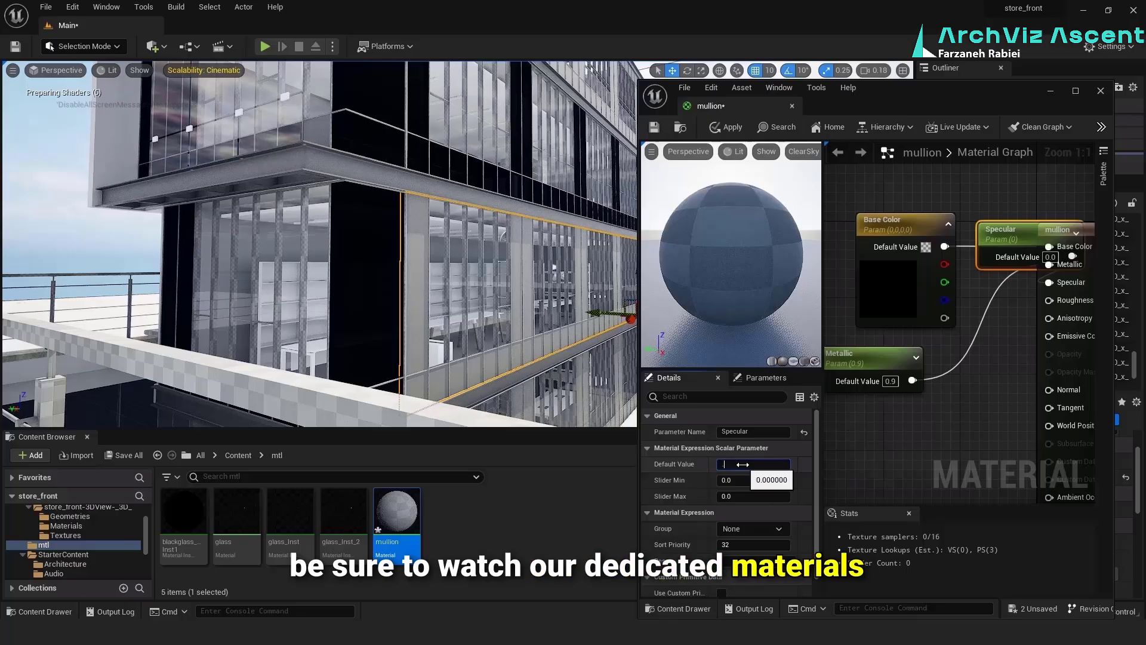
{"action": "left_click", "coordinate": [743, 464]}
{"action": "type", "text": ".95"}
{"action": "key", "text": "Return"}
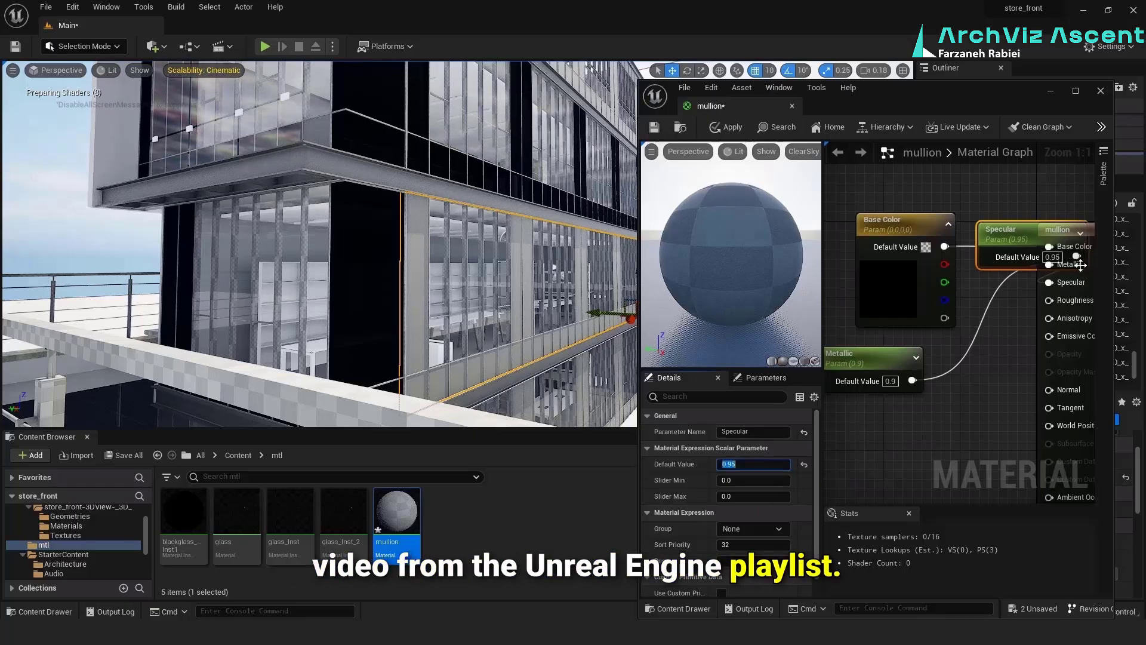
{"action": "left_click_drag", "start_coordinate": [1081, 265], "coordinate": [939, 456]}
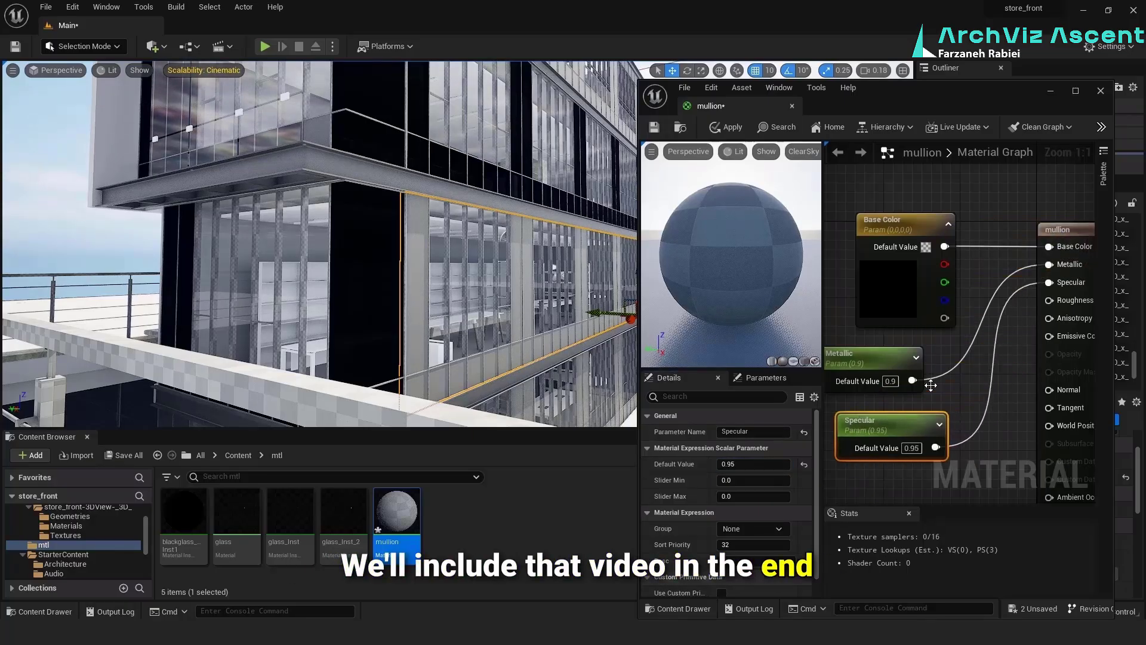
Promote the Roughness input to a parameter with a default value of 0.01 and place its node below Specular
{"action": "right_click", "coordinate": [1051, 301]}
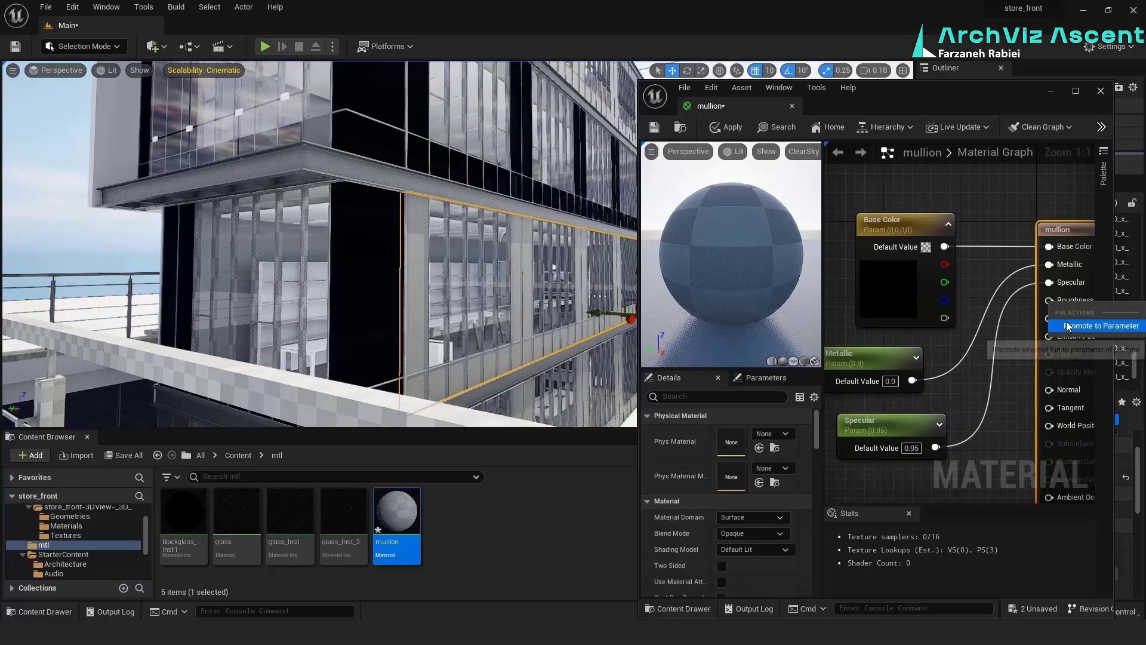
{"action": "left_click", "coordinate": [1088, 326]}
{"action": "scroll", "coordinate": [913, 259], "scroll_direction": "down", "scroll_amount": 4}
{"action": "left_click_drag", "start_coordinate": [969, 252], "coordinate": [897, 392]}
{"action": "scroll", "coordinate": [897, 392], "scroll_direction": "up", "scroll_amount": 4}
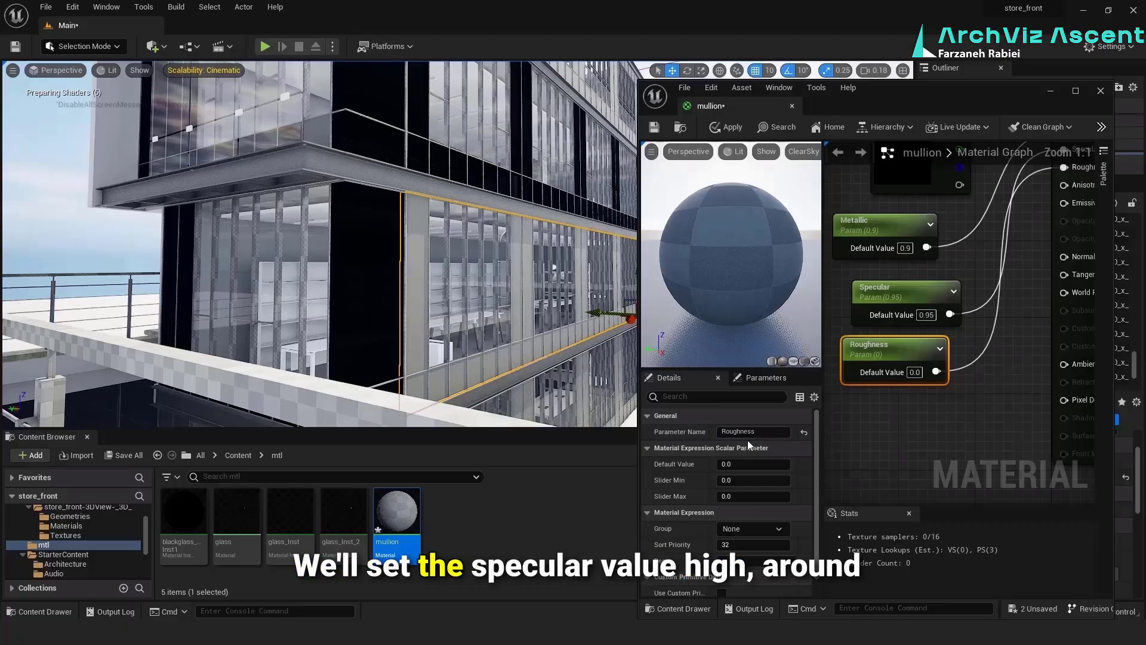
{"action": "type", "text": ".0"}
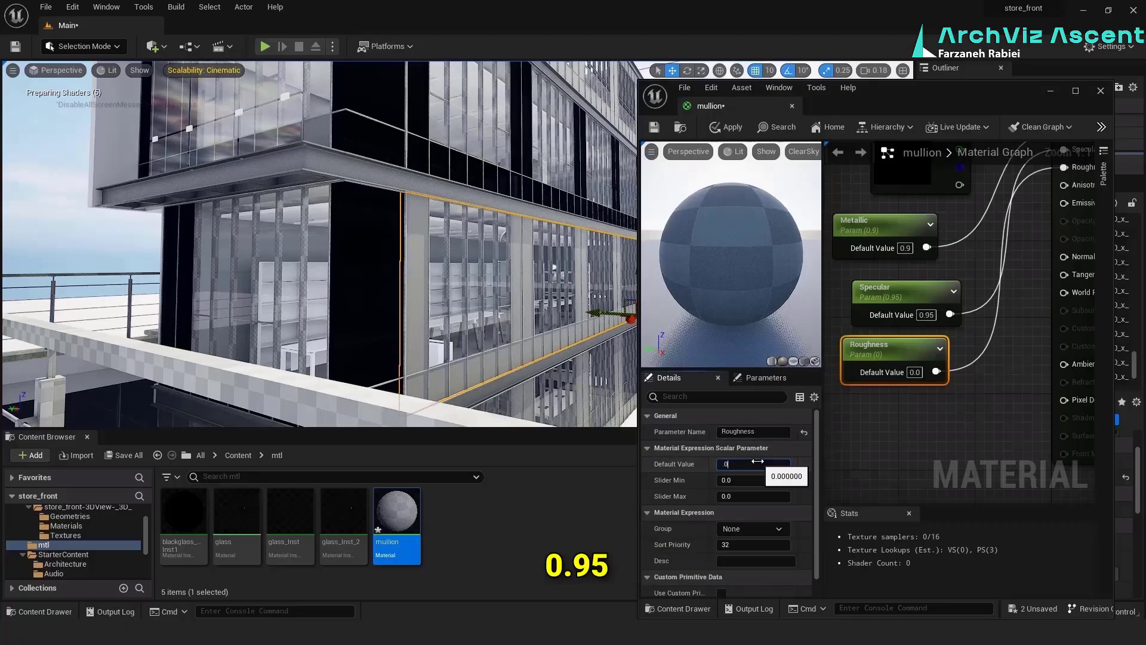
{"action": "left_click", "coordinate": [893, 439]}
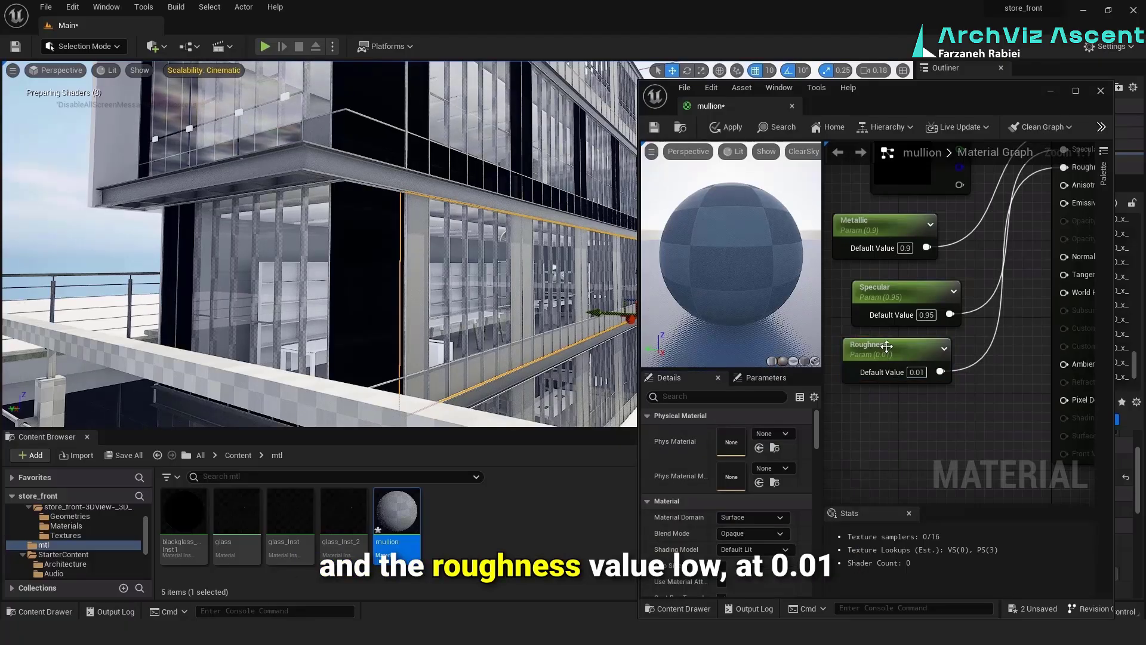
{"action": "scroll", "coordinate": [887, 346], "scroll_direction": "down", "scroll_amount": 3}
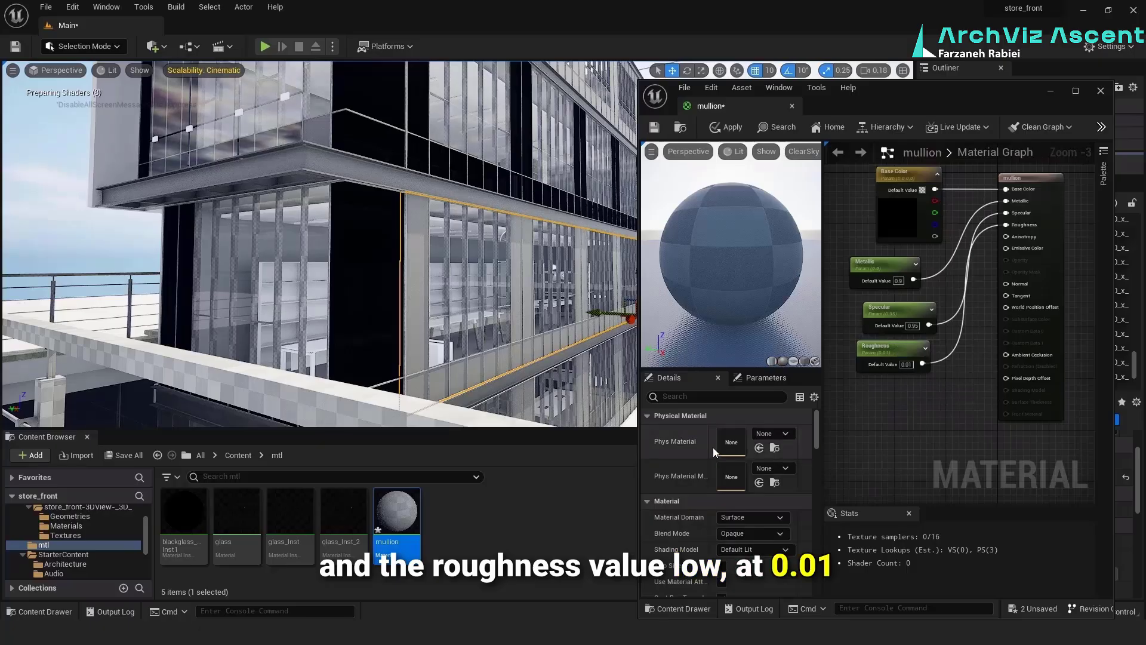
Examine the mullion material's Base Color parameter
{"action": "double_click", "coordinate": [890, 210]}
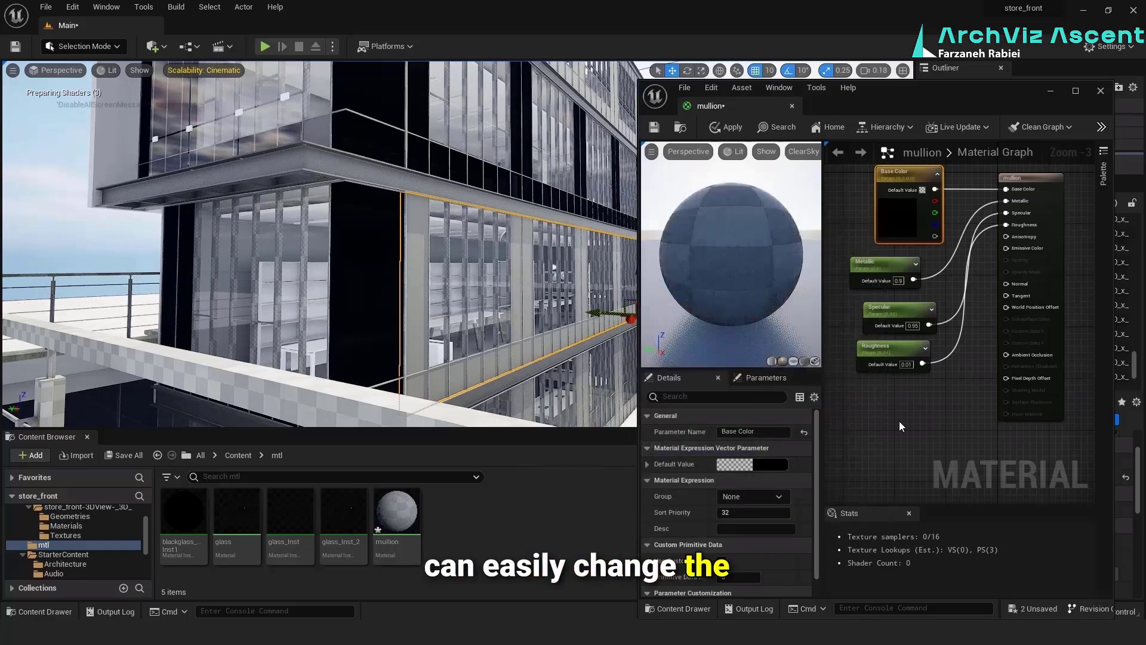
{"action": "left_click", "coordinate": [803, 509]}
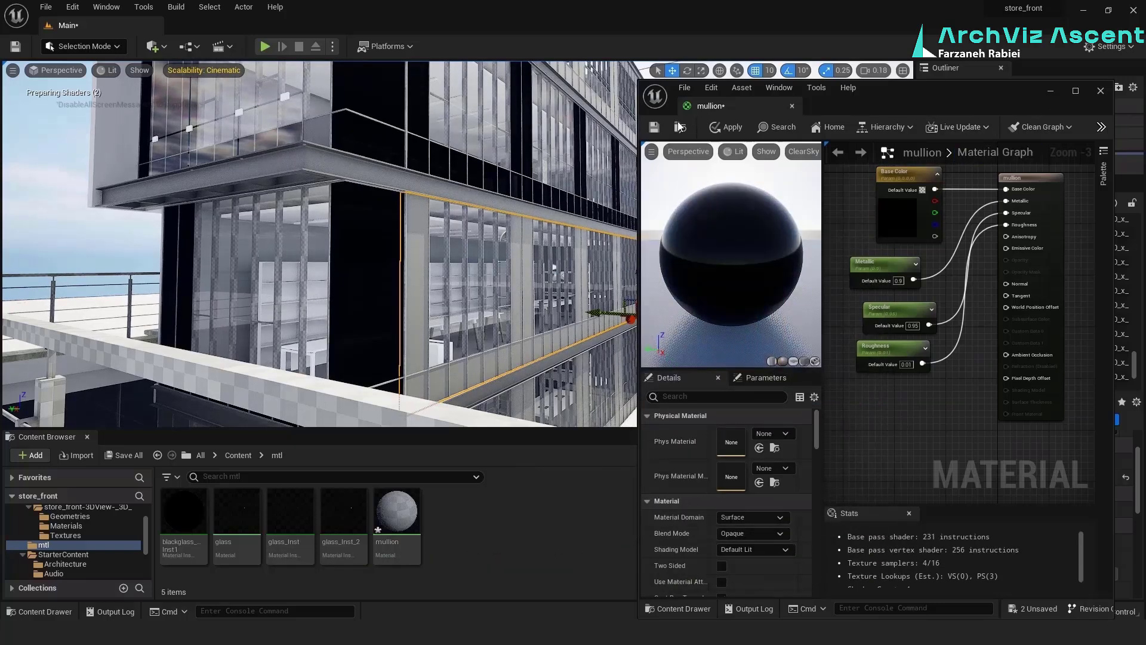
Save the mullion material and create a material instance from it
{"action": "key", "text": "ctrl+s"}
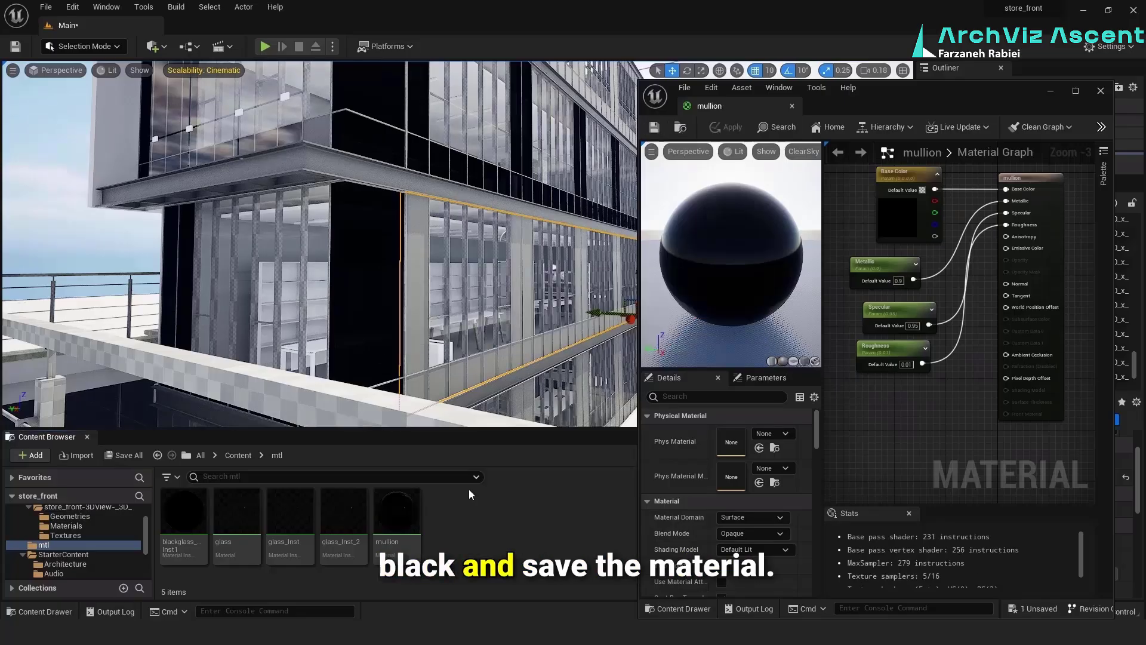
{"action": "right_click", "coordinate": [402, 510]}
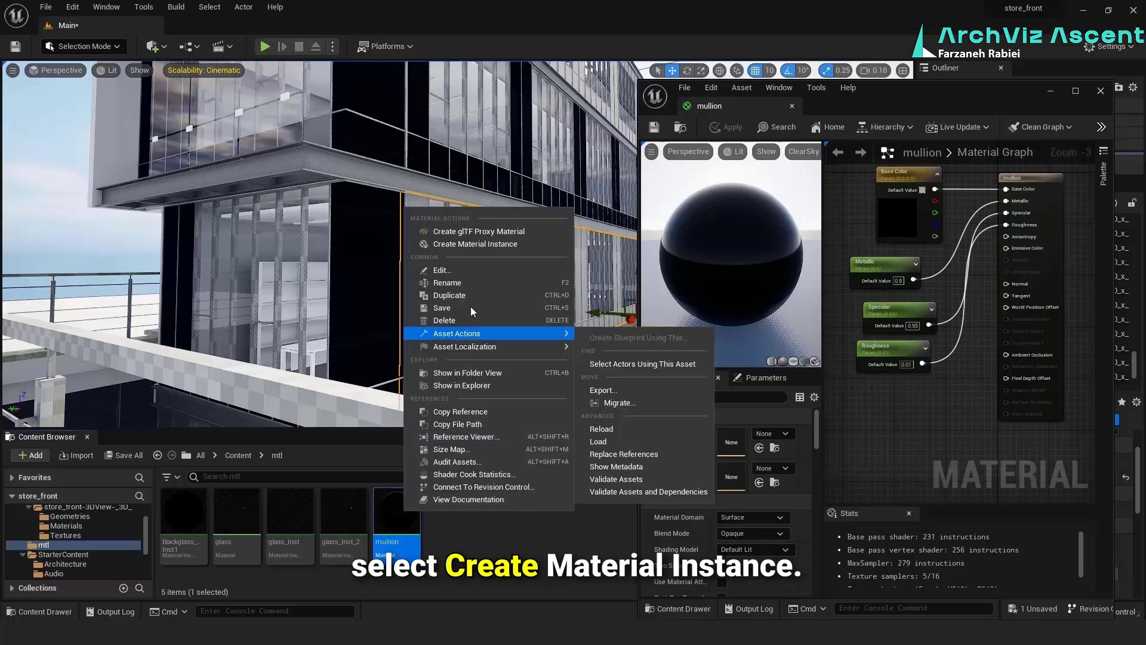
{"action": "left_click", "coordinate": [475, 244]}
Assign mullion_Inst to the rectangular mullion components of the selected storefront curtain wall in place of Aluminium
{"action": "left_click", "coordinate": [1096, 382]}
{"action": "scroll", "coordinate": [1074, 325], "scroll_direction": "up", "scroll_amount": 10}
{"action": "left_click", "coordinate": [1069, 324], "text": "shift"}
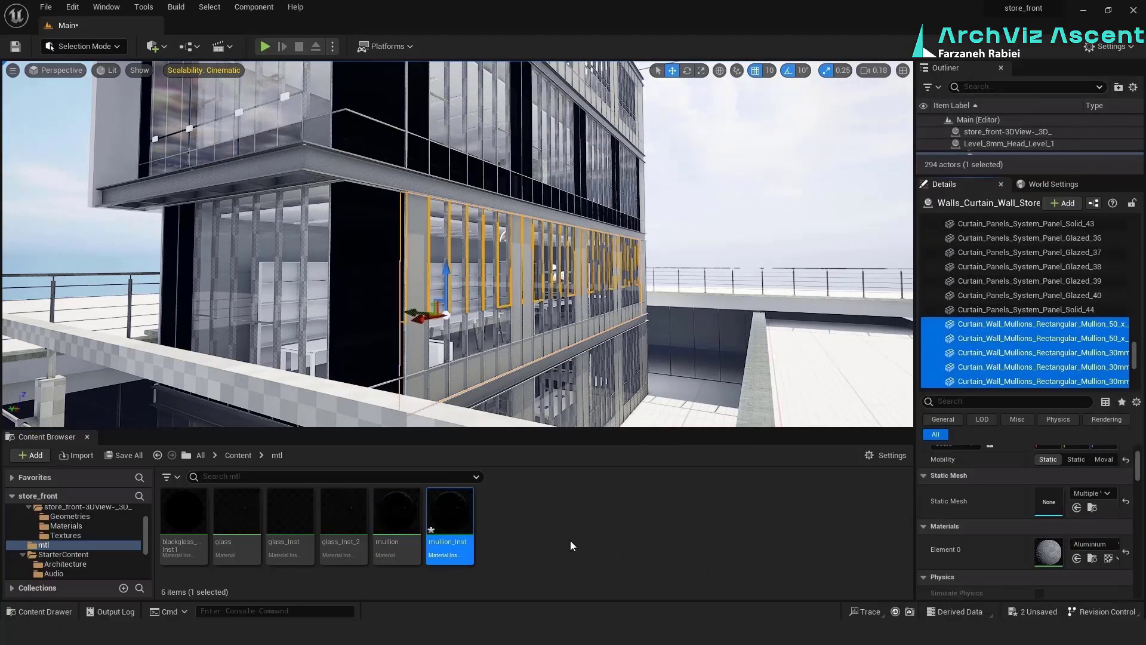
{"action": "scroll", "coordinate": [1068, 307], "scroll_direction": "up", "scroll_amount": 10}
{"action": "left_click", "coordinate": [1015, 322]}
{"action": "scroll", "coordinate": [1086, 338], "scroll_direction": "up", "scroll_amount": 10}
{"action": "left_click", "coordinate": [1087, 310], "text": "shift"}
{"action": "left_click", "coordinate": [1076, 558]}
{"action": "scroll", "coordinate": [1081, 311], "scroll_direction": "up", "scroll_amount": 10}
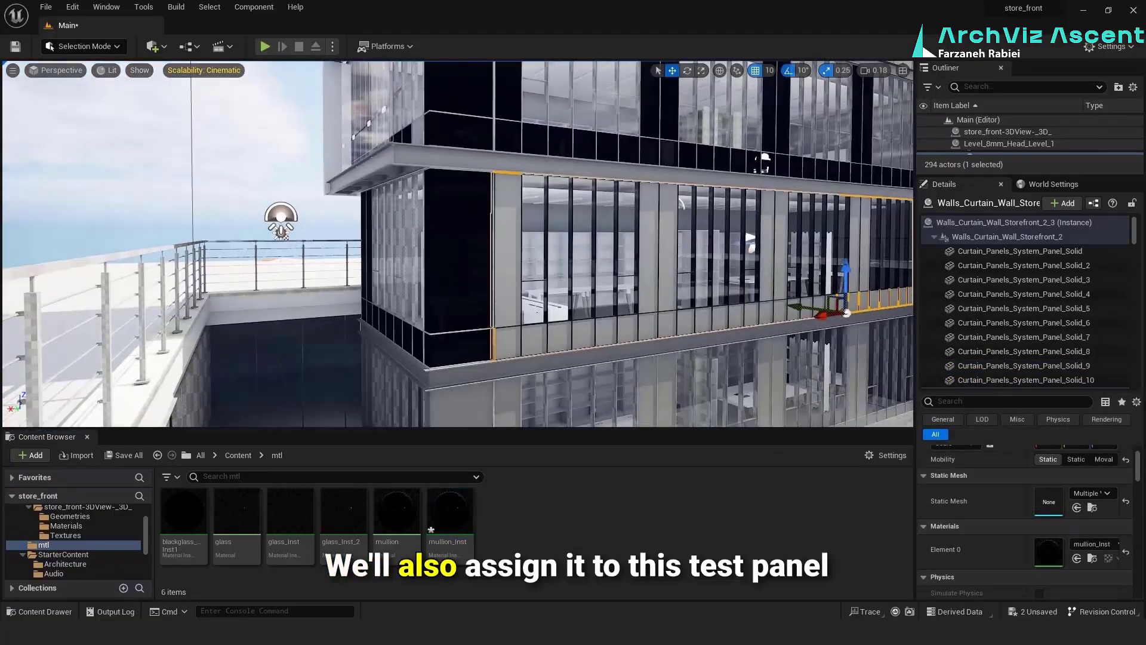
Apply mullion_Inst to the basic wall at the building corner beside the storefront
{"action": "mouse_move", "coordinate": [495, 263]}
{"action": "right_mouse_down"}
{"action": "mouse_move", "coordinate": [556, 251]}
{"action": "mouse_move", "coordinate": [508, 245]}
{"action": "right_mouse_up"}
{"action": "left_click", "coordinate": [499, 262]}
{"action": "left_click", "coordinate": [454, 500]}
{"action": "left_click_drag", "start_coordinate": [454, 500], "coordinate": [499, 311]}
{"action": "left_click_drag", "start_coordinate": [481, 413], "coordinate": [487, 367]}
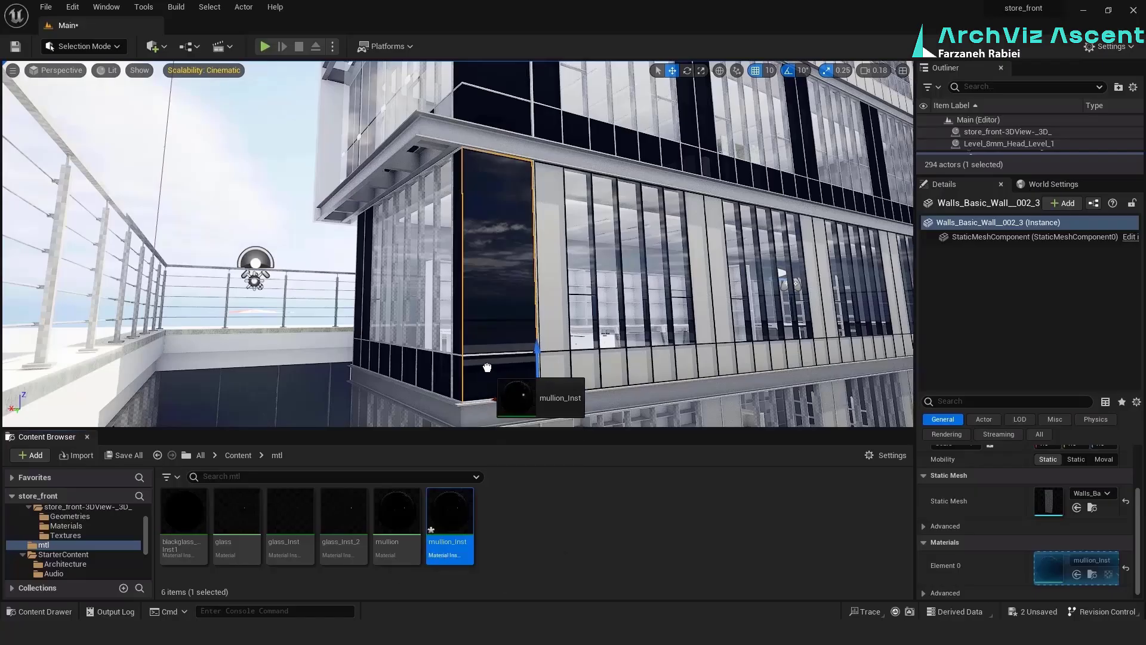
{"action": "mouse_move", "coordinate": [488, 276]}
{"action": "right_mouse_down"}
{"action": "mouse_move", "coordinate": [526, 280]}
{"action": "mouse_move", "coordinate": [502, 268]}
{"action": "mouse_move", "coordinate": [489, 277]}
{"action": "right_mouse_up"}
{"action": "scroll", "coordinate": [488, 276], "scroll_direction": "down", "scroll_amount": 3}
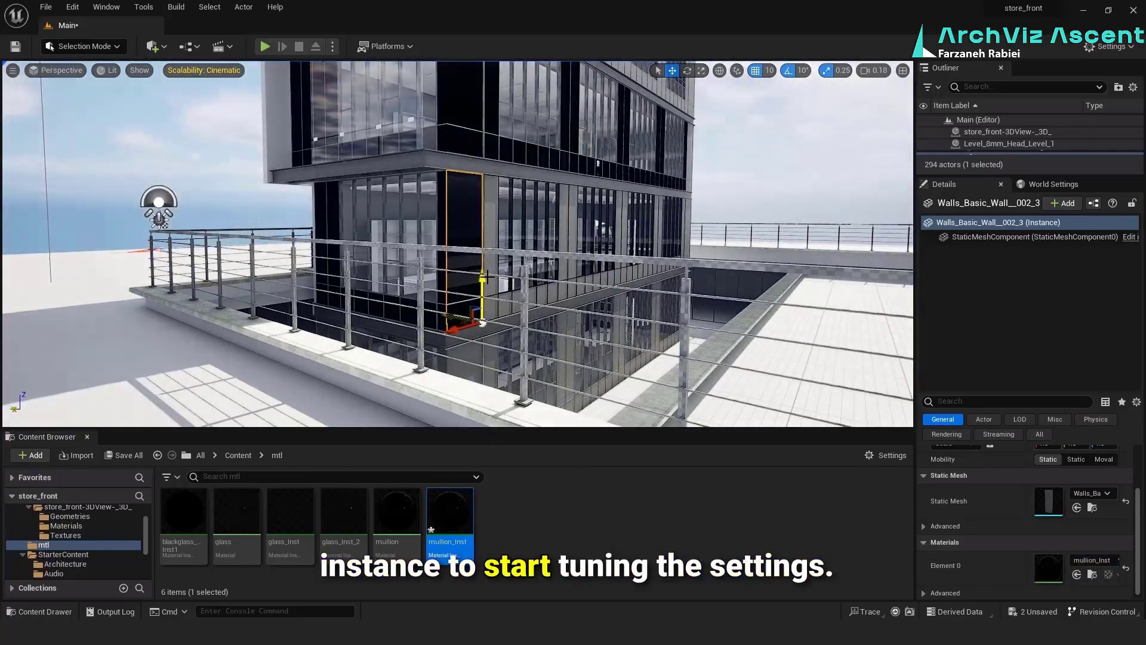
Enable the Metallic, Roughness and Specular overrides in mullion_Inst and set Metallic to 0.99
{"action": "double_click", "coordinate": [453, 504]}
{"action": "left_click", "coordinate": [743, 221]}
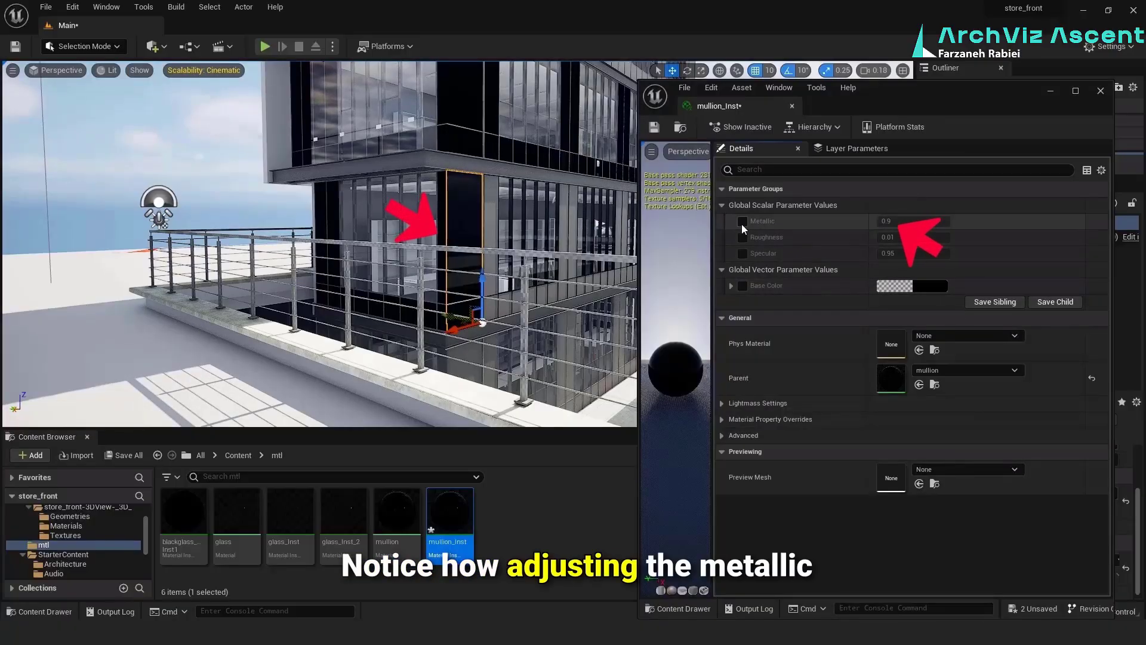
{"action": "left_click", "coordinate": [743, 237]}
{"action": "left_click", "coordinate": [743, 253]}
{"action": "left_click", "coordinate": [918, 222]}
{"action": "type", "text": ".8"}
{"action": "key", "text": "Return"}
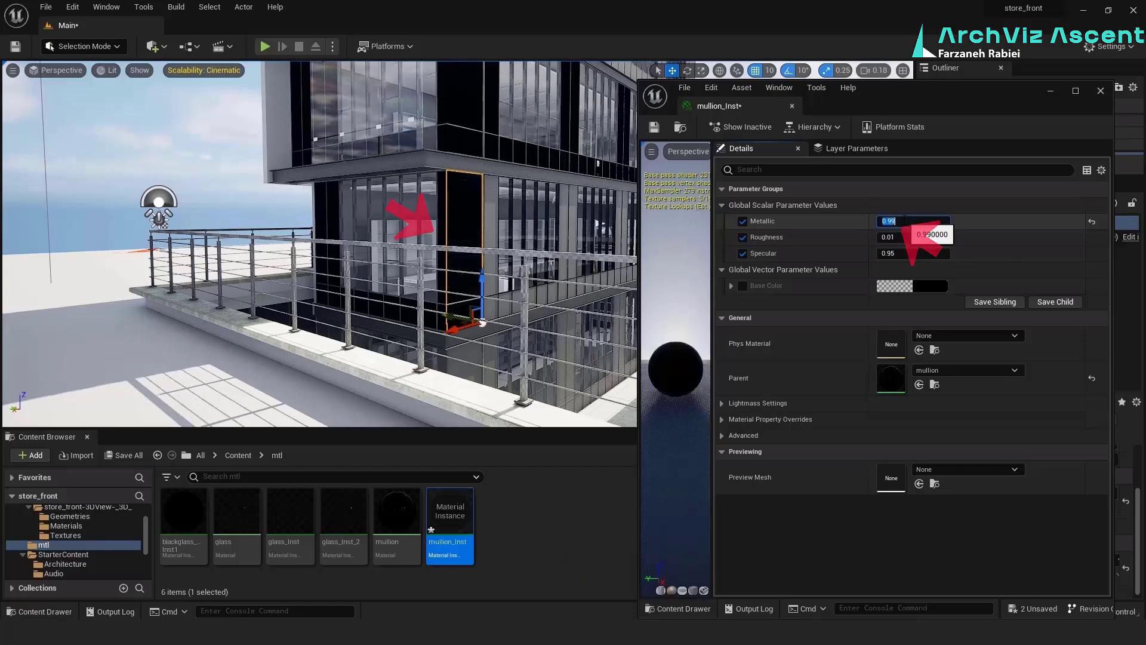
{"action": "left_click", "coordinate": [1101, 91]}
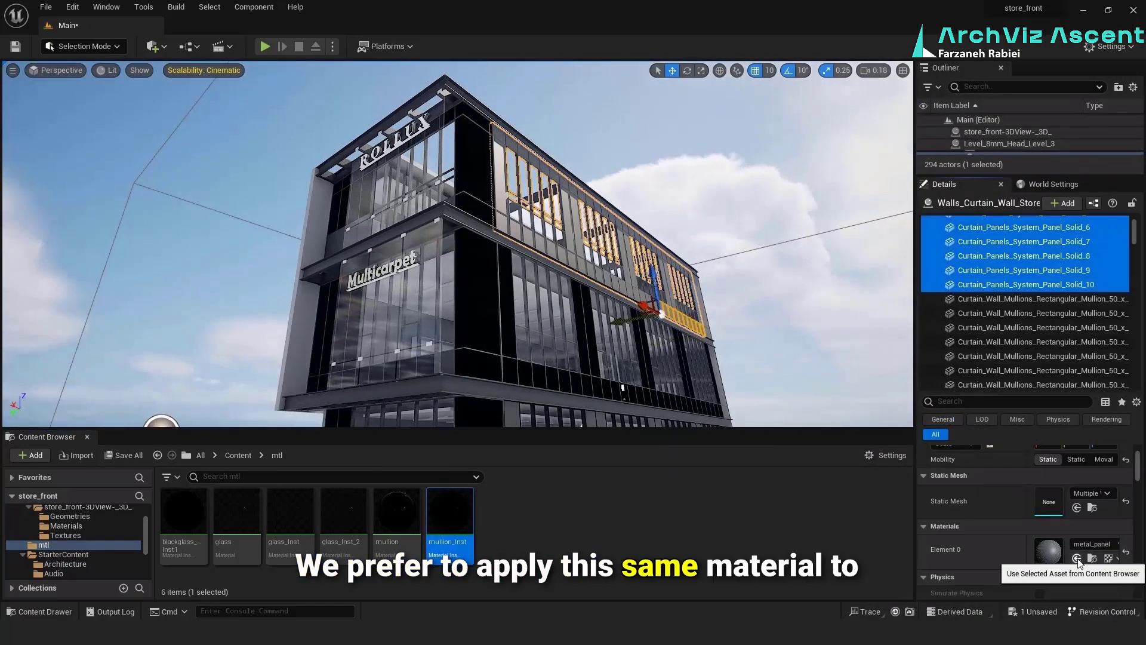
Assign mullion_Inst to the mullions and panel Solid_29 of the top-floor curtain wall on the long facade
{"action": "left_click", "coordinate": [1077, 559]}
{"action": "scroll", "coordinate": [1061, 316], "scroll_direction": "down", "scroll_amount": 8}
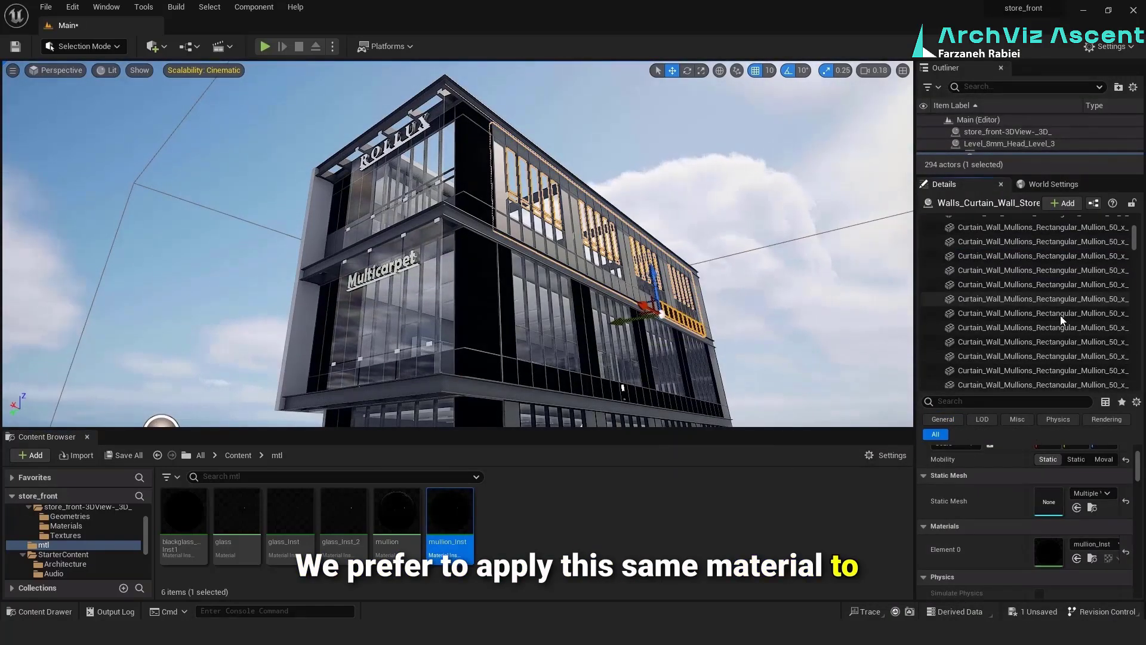
{"action": "left_click", "coordinate": [1061, 317], "text": "shift"}
{"action": "scroll", "coordinate": [1059, 329], "scroll_direction": "down", "scroll_amount": 5}
{"action": "left_click", "coordinate": [1067, 307], "text": "shift"}
{"action": "left_click", "coordinate": [1065, 293]}
{"action": "scroll", "coordinate": [1025, 334], "scroll_direction": "down", "scroll_amount": 4}
{"action": "scroll", "coordinate": [1025, 333], "scroll_direction": "up", "scroll_amount": 4}
{"action": "left_click", "coordinate": [1034, 308]}
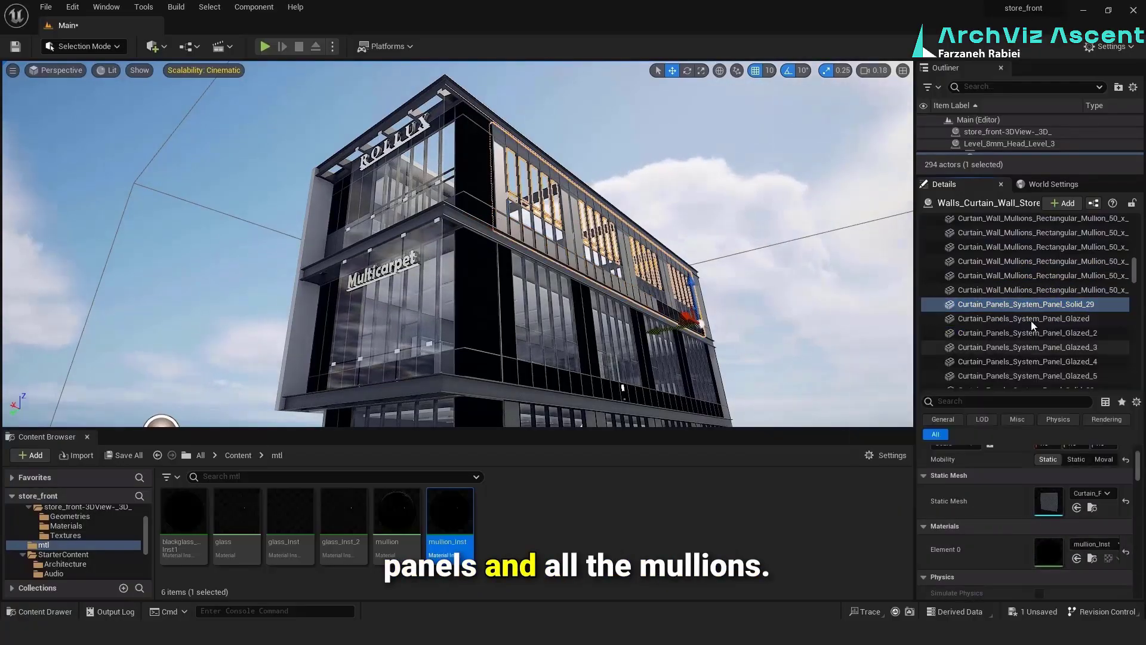
Assign mullion_Inst to the top-floor curtain wall's metal_panel solid panels, including Solid_39
{"action": "scroll", "coordinate": [1033, 325], "scroll_direction": "up", "scroll_amount": 6}
{"action": "left_click", "coordinate": [1034, 325], "text": "ctrl"}
{"action": "scroll", "coordinate": [1055, 326], "scroll_direction": "down", "scroll_amount": 5}
{"action": "scroll", "coordinate": [1056, 325], "scroll_direction": "down", "scroll_amount": 8}
{"action": "left_click", "coordinate": [1045, 304], "text": "ctrl"}
{"action": "left_click", "coordinate": [1020, 330]}
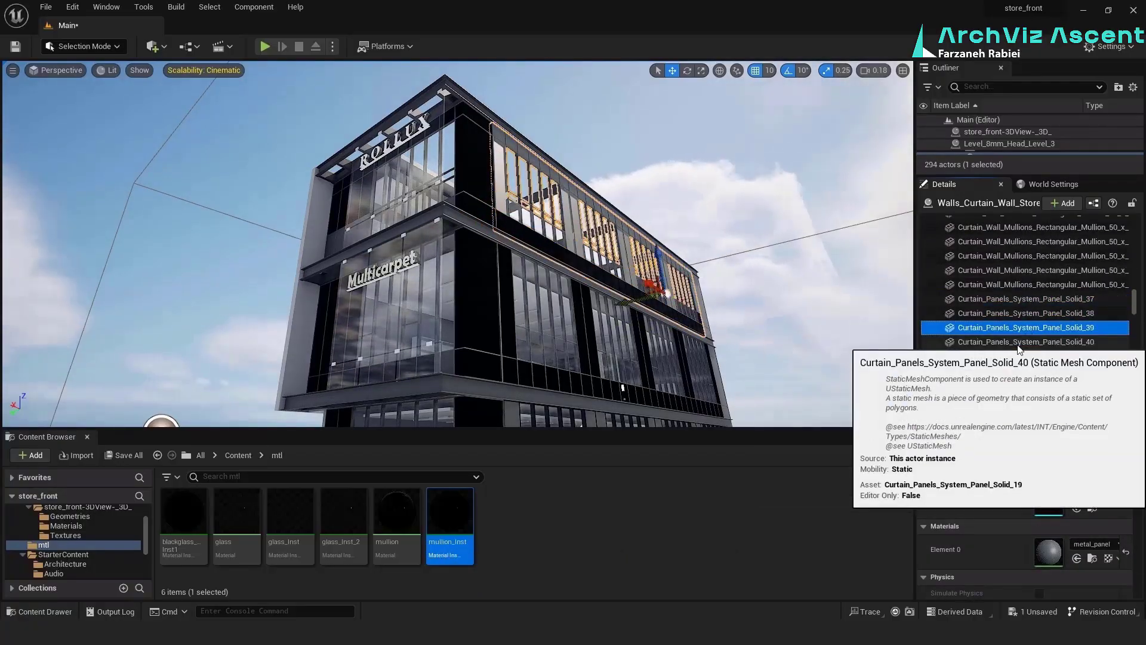
{"action": "right_click_drag", "start_coordinate": [537, 268], "coordinate": [657, 286]}
{"action": "left_click", "coordinate": [1033, 314], "text": "ctrl"}
{"action": "left_click", "coordinate": [1077, 558]}
Assign mullion_Inst to the remaining aluminium mullions and upper solid panels of the top-floor long facade
{"action": "scroll", "coordinate": [1048, 311], "scroll_direction": "down", "scroll_amount": 2}
{"action": "left_click", "coordinate": [1048, 309], "text": "ctrl"}
{"action": "left_click", "coordinate": [1028, 316]}
{"action": "scroll", "coordinate": [1027, 317], "scroll_direction": "down", "scroll_amount": 5}
{"action": "left_click", "coordinate": [1028, 320], "text": "shift"}
{"action": "left_click", "coordinate": [1022, 342]}
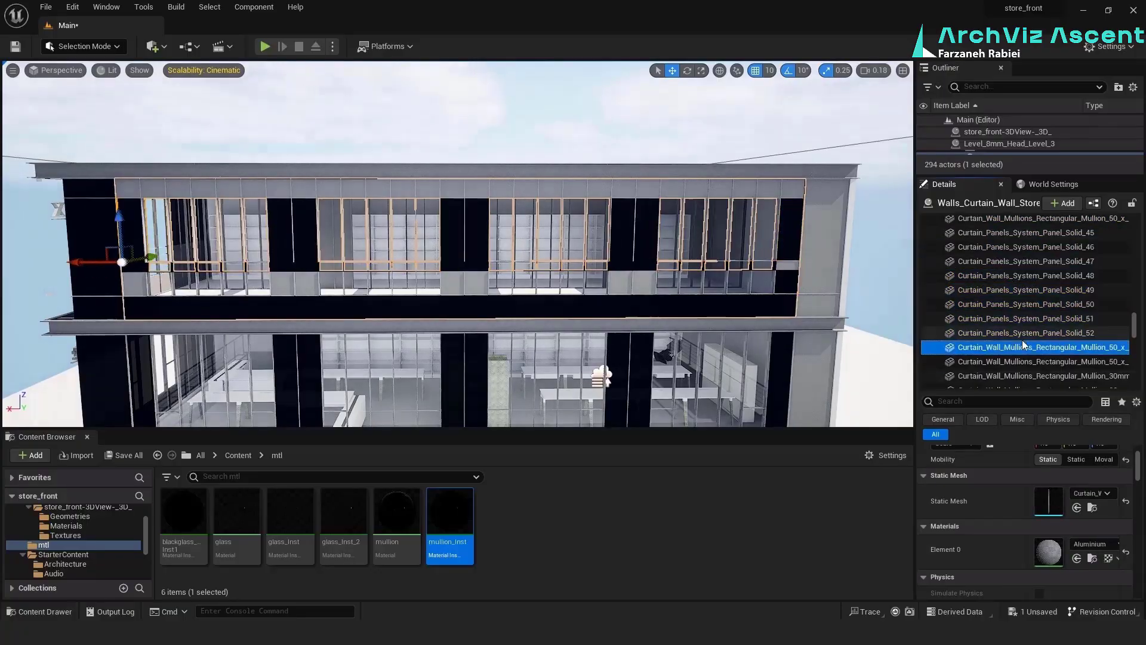
{"action": "scroll", "coordinate": [1033, 358], "scroll_direction": "down", "scroll_amount": 5}
{"action": "left_click", "coordinate": [1077, 558]}
{"action": "left_click", "coordinate": [1069, 383], "text": "shift"}
{"action": "left_click", "coordinate": [1077, 558]}
Assign mullion_Inst to the solid panels listed between the glazed panels of the top-floor curtain wall
{"action": "left_click", "coordinate": [1045, 332]}
{"action": "scroll", "coordinate": [1045, 334], "scroll_direction": "down", "scroll_amount": 3}
{"action": "scroll", "coordinate": [1045, 333], "scroll_direction": "down", "scroll_amount": 8}
{"action": "left_click", "coordinate": [1061, 321]}
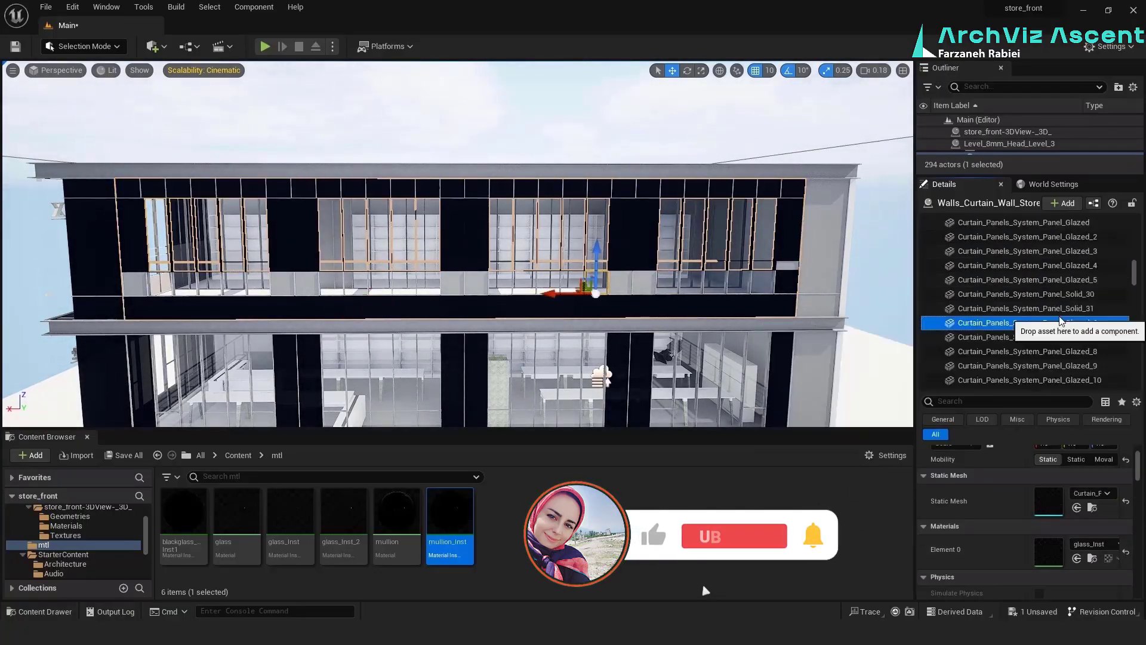
{"action": "scroll", "coordinate": [1058, 322], "scroll_direction": "down", "scroll_amount": 4}
{"action": "left_click", "coordinate": [1047, 268]}
{"action": "left_click", "coordinate": [1051, 353], "text": "shift"}
{"action": "left_click", "coordinate": [1077, 558]}
Assign mullion_Inst to the mullions and solid panels of the second-level curtain wall on the long facade
{"action": "scroll", "coordinate": [1051, 298], "scroll_direction": "down", "scroll_amount": 5}
{"action": "left_click", "coordinate": [1045, 262]}
{"action": "left_click", "coordinate": [1059, 305]}
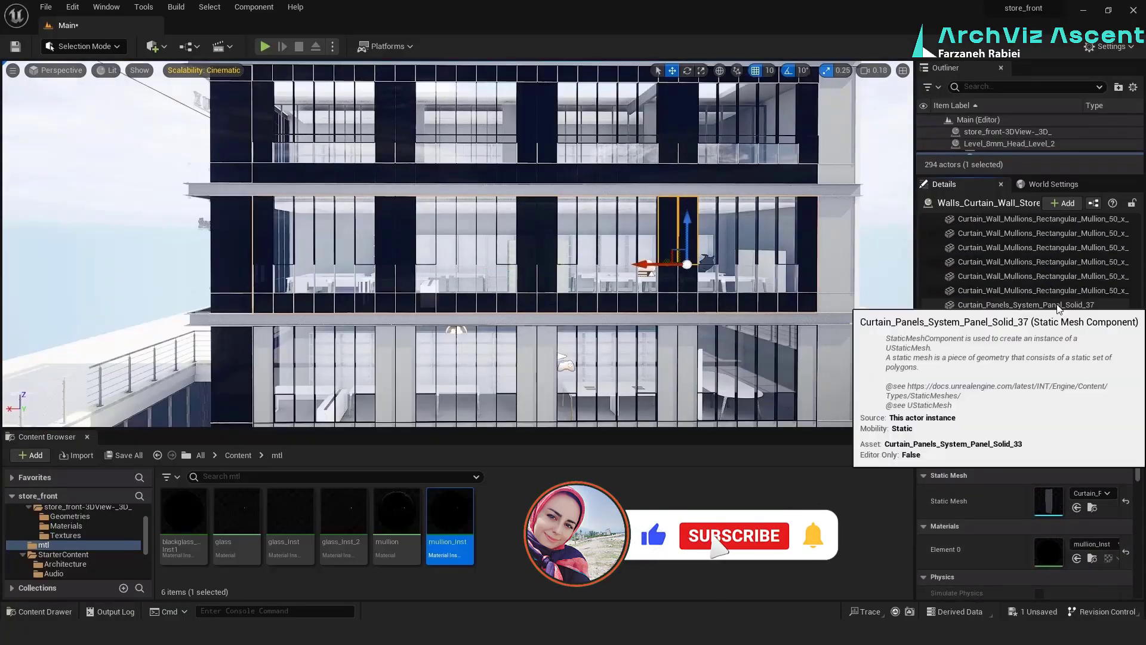
{"action": "scroll", "coordinate": [1060, 305], "scroll_direction": "up", "scroll_amount": 3}
{"action": "left_click", "coordinate": [1063, 365]}
{"action": "left_click", "coordinate": [1077, 306], "text": "shift"}
{"action": "left_click", "coordinate": [1078, 559]}
{"action": "left_click", "coordinate": [1066, 361]}
{"action": "scroll", "coordinate": [1063, 310], "scroll_direction": "up", "scroll_amount": 4}
{"action": "left_click", "coordinate": [1057, 233]}
{"action": "scroll", "coordinate": [1045, 299], "scroll_direction": "up", "scroll_amount": 3}
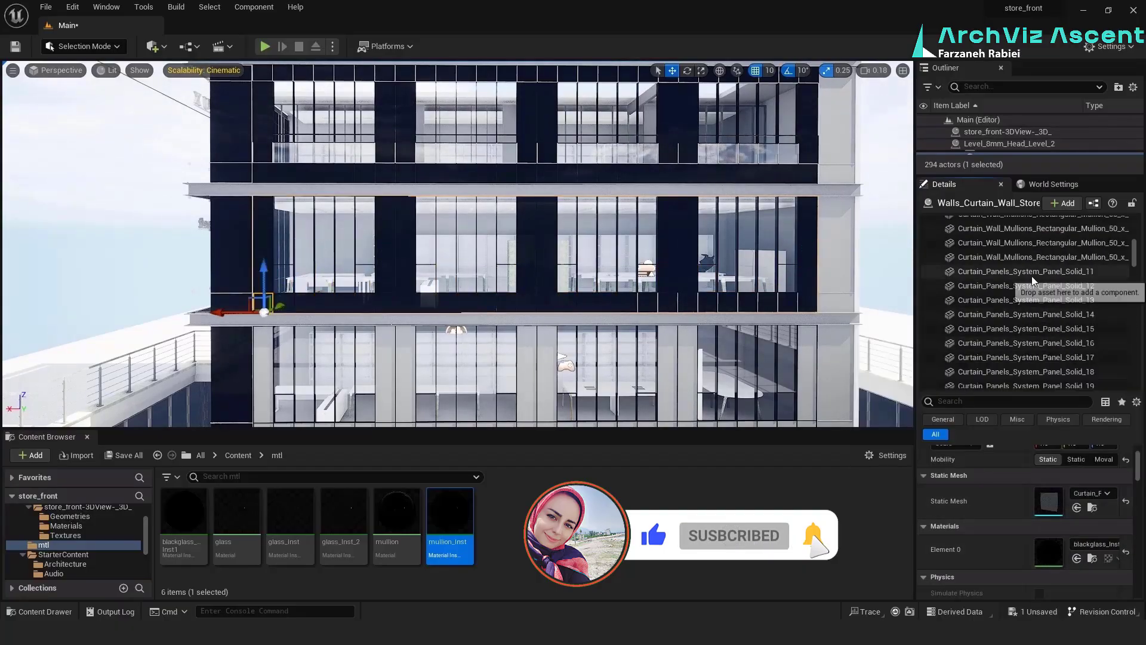
Assign mullion_Inst to the lowest floor's curtain wall solid panels, including Solid_7 to Solid_10
{"action": "left_click", "coordinate": [1027, 310], "text": "shift"}
{"action": "left_click", "coordinate": [1015, 222]}
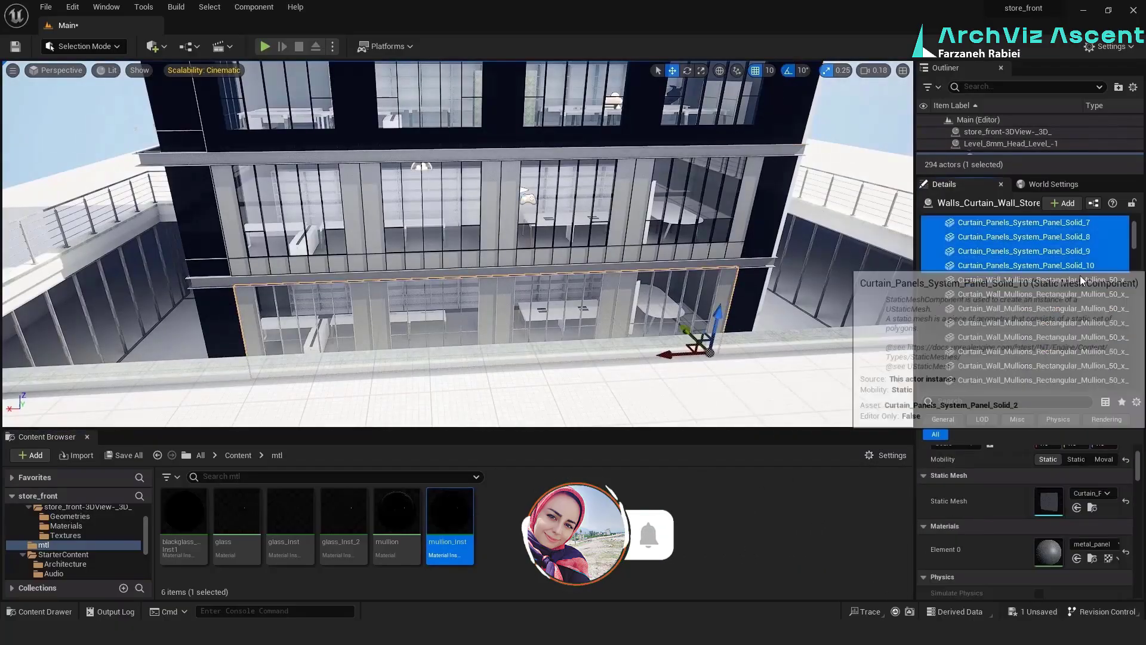
{"action": "left_click", "coordinate": [1027, 292]}
{"action": "scroll", "coordinate": [1042, 360], "scroll_direction": "up", "scroll_amount": 1}
{"action": "scroll", "coordinate": [1064, 335], "scroll_direction": "down", "scroll_amount": 4}
{"action": "left_click", "coordinate": [1077, 558]}
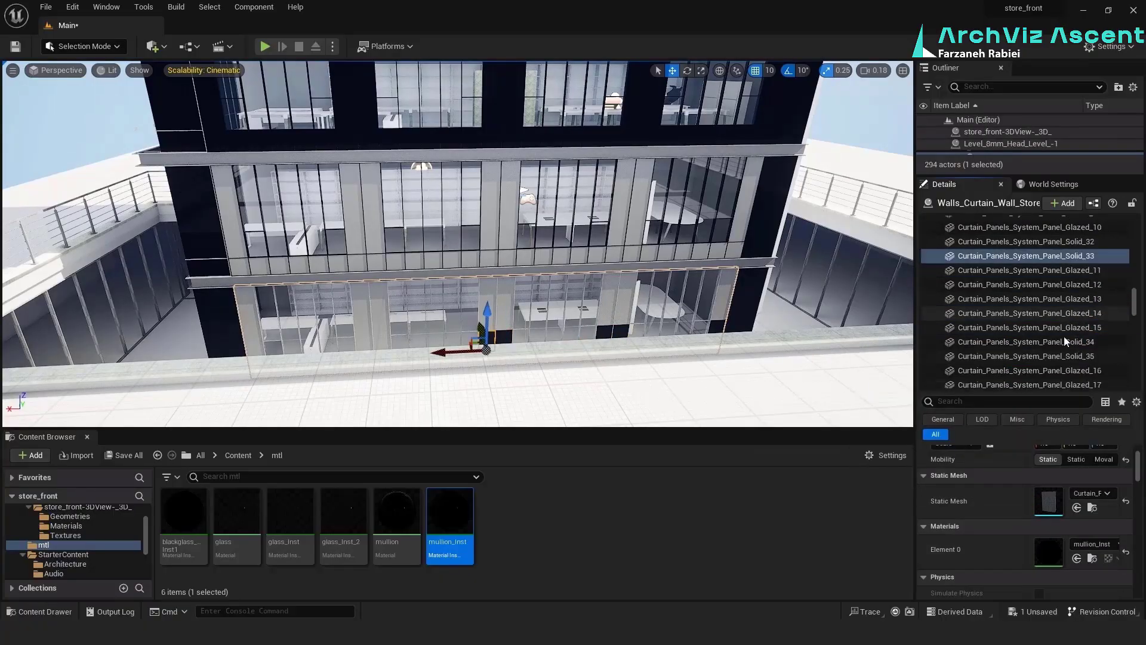
Assign mullion_Inst to the lowest floor's remaining solid panels, from Solid_34 on, and to its rectangular mullions
{"action": "left_click", "coordinate": [1060, 343]}
{"action": "scroll", "coordinate": [1049, 350], "scroll_direction": "down", "scroll_amount": 6}
{"action": "left_click", "coordinate": [1077, 558]}
{"action": "scroll", "coordinate": [1070, 292], "scroll_direction": "down", "scroll_amount": 5}
{"action": "left_click", "coordinate": [1070, 299]}
{"action": "left_click", "coordinate": [1070, 313], "text": "shift"}
{"action": "left_click", "coordinate": [1077, 558]}
{"action": "scroll", "coordinate": [1045, 310], "scroll_direction": "down", "scroll_amount": 10}
{"action": "left_click", "coordinate": [1045, 382], "text": "shift"}
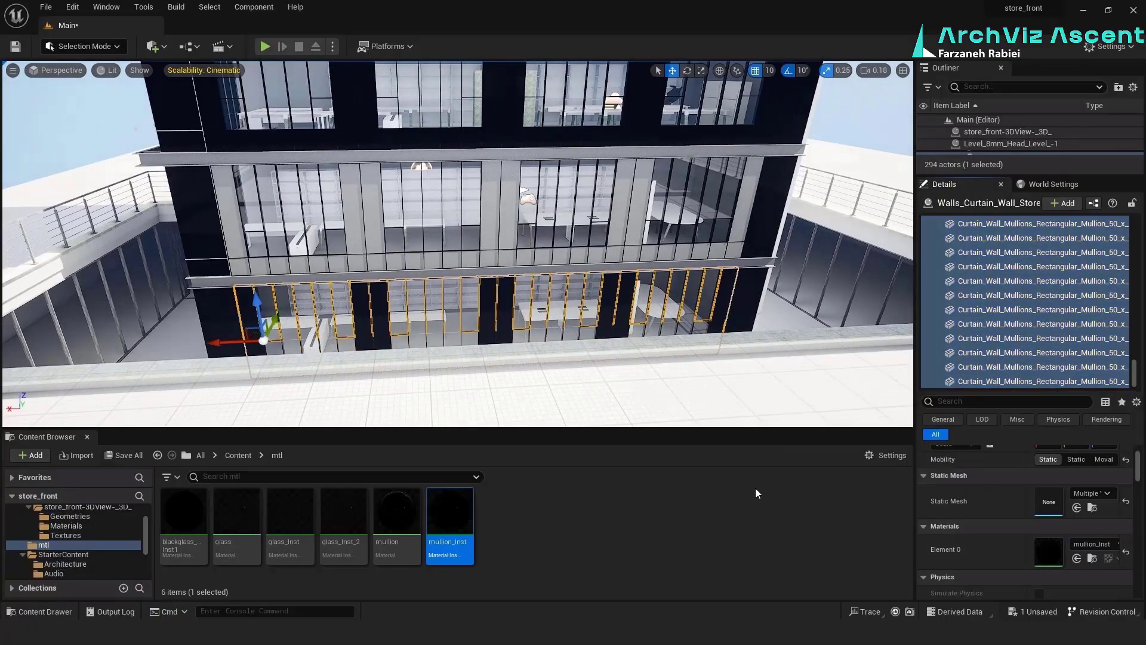
{"action": "left_click", "coordinate": [1077, 558]}
Select the curtain wall one floor above the lowest and assign mullion_Inst to solid panels including Solid_36
{"action": "left_click", "coordinate": [230, 209]}
{"action": "left_click", "coordinate": [1049, 261]}
{"action": "left_click", "coordinate": [1077, 558]}
{"action": "scroll", "coordinate": [1041, 310], "scroll_direction": "up", "scroll_amount": 4}
{"action": "scroll", "coordinate": [1042, 310], "scroll_direction": "up", "scroll_amount": 4}
{"action": "left_click", "coordinate": [1043, 295]}
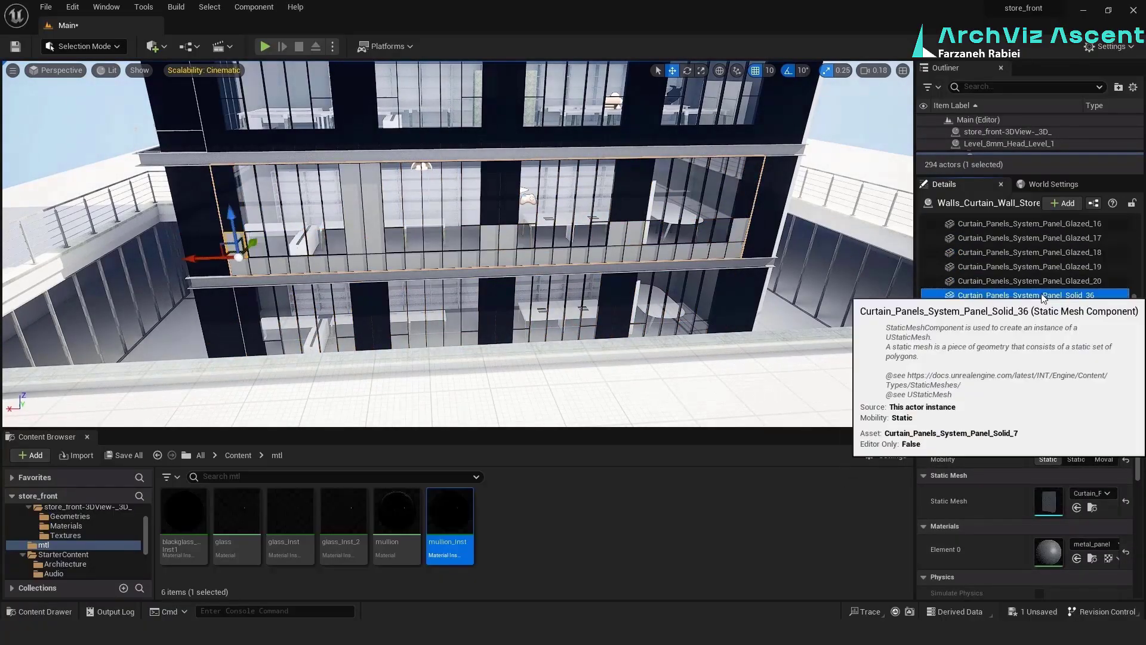
{"action": "left_click", "coordinate": [1077, 559]}
Assign mullion_Inst to the earlier solid panels of the same curtain wall, including the first through Solid_7
{"action": "scroll", "coordinate": [1044, 286], "scroll_direction": "up", "scroll_amount": 4}
{"action": "left_click", "coordinate": [1044, 256]}
{"action": "left_click", "coordinate": [1044, 245], "text": "shift"}
{"action": "left_click", "coordinate": [1077, 558]}
{"action": "scroll", "coordinate": [1033, 291], "scroll_direction": "up", "scroll_amount": 10}
{"action": "left_click", "coordinate": [1039, 252]}
{"action": "left_click", "coordinate": [1040, 336], "text": "shift"}
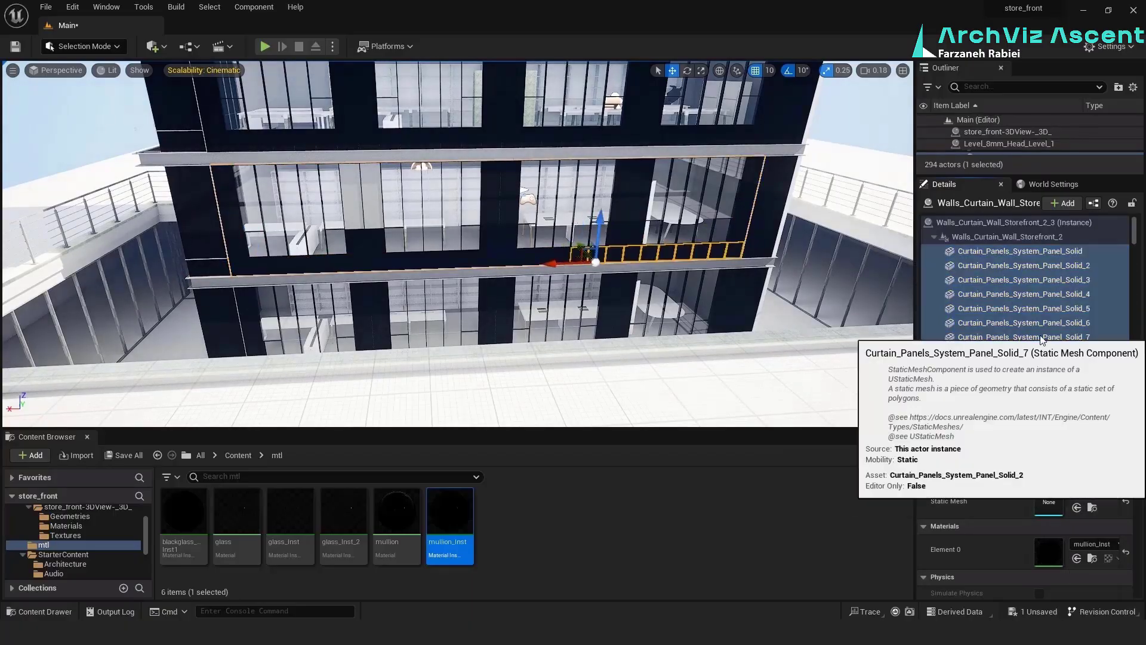
{"action": "left_click", "coordinate": [1077, 558]}
Assign mullion_Inst to the last metal solid panels of this curtain wall, through Solid_44
{"action": "scroll", "coordinate": [1063, 322], "scroll_direction": "down", "scroll_amount": 10}
{"action": "left_click", "coordinate": [1069, 321]}
{"action": "scroll", "coordinate": [1066, 310], "scroll_direction": "down", "scroll_amount": 10}
{"action": "left_click", "coordinate": [1065, 300]}
{"action": "left_click", "coordinate": [1058, 293]}
{"action": "scroll", "coordinate": [1059, 297], "scroll_direction": "down", "scroll_amount": 3}
{"action": "left_click", "coordinate": [1050, 342]}
{"action": "left_click", "coordinate": [1078, 558]}
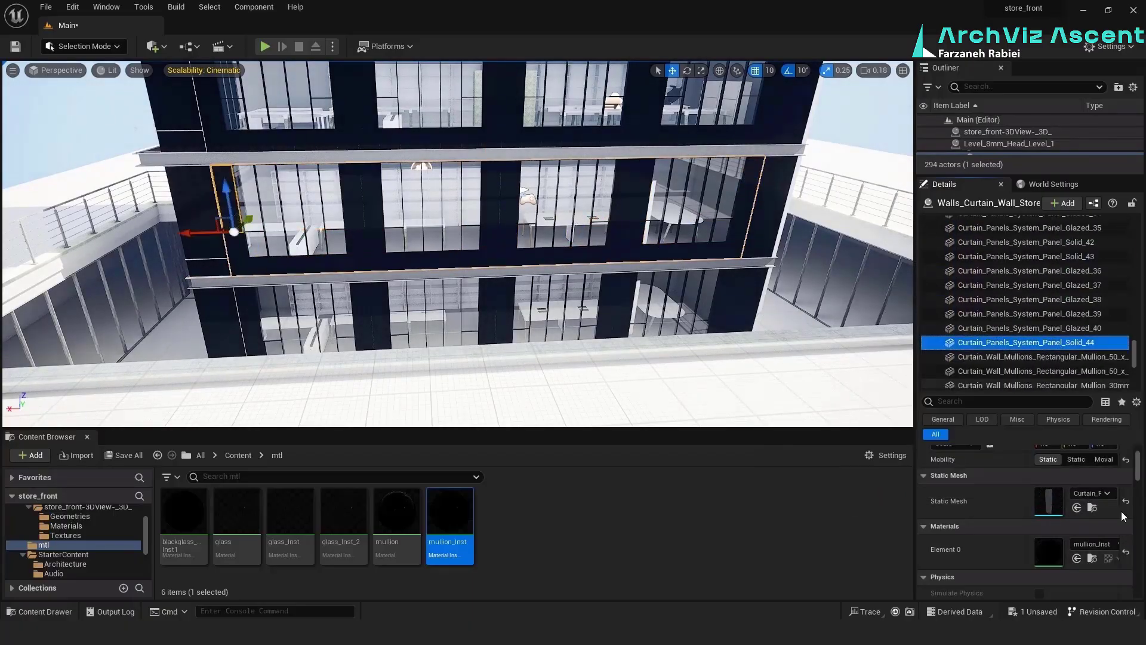
Assign mullion_Inst to a group of aluminium mullions in the top-floor curtain wall behind the ROLLUX sign
{"action": "right_click_drag", "start_coordinate": [537, 269], "coordinate": [477, 203]}
{"action": "left_click", "coordinate": [514, 162]}
{"action": "scroll", "coordinate": [1033, 298], "scroll_direction": "down", "scroll_amount": 8}
{"action": "left_click", "coordinate": [1029, 297]}
{"action": "left_click", "coordinate": [1029, 268]}
{"action": "scroll", "coordinate": [1029, 274], "scroll_direction": "up", "scroll_amount": 4}
{"action": "left_click", "coordinate": [1031, 249], "text": "shift"}
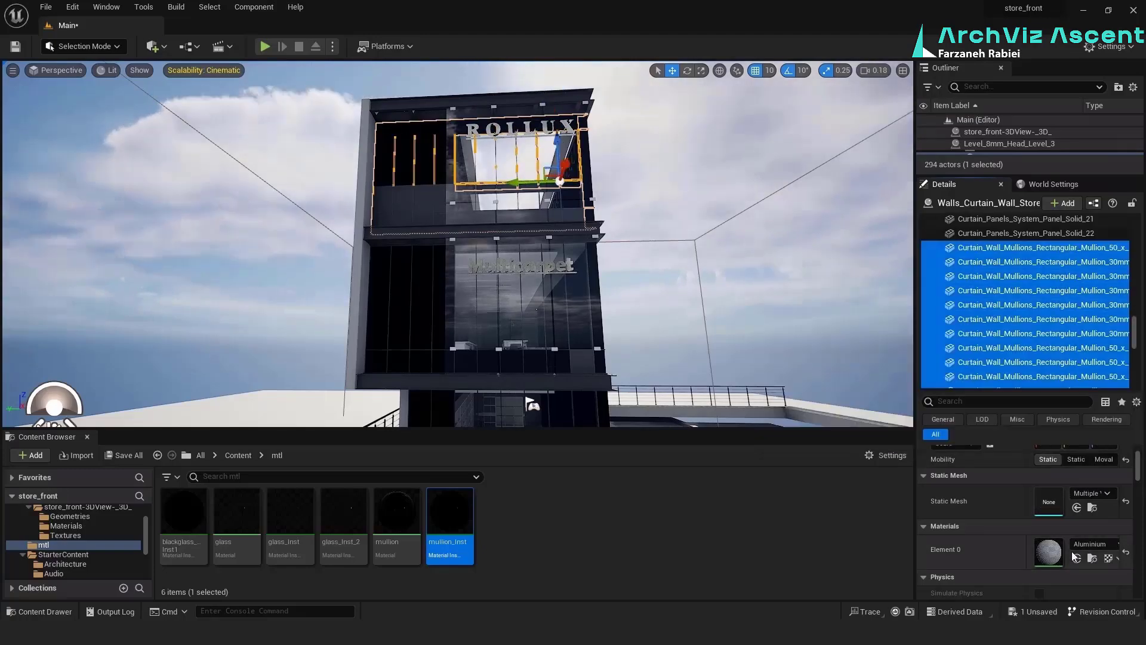
{"action": "left_click", "coordinate": [1078, 558]}
Assign mullion_Inst to further panels and mullions of the ROLLUX floor's curtain wall
{"action": "left_click", "coordinate": [1039, 369], "text": "shift"}
{"action": "left_click", "coordinate": [1077, 558]}
{"action": "left_click", "coordinate": [1077, 558]}
{"action": "left_click", "coordinate": [1039, 320], "text": "shift"}
{"action": "left_click", "coordinate": [1077, 558]}
{"action": "left_click", "coordinate": [1044, 349]}
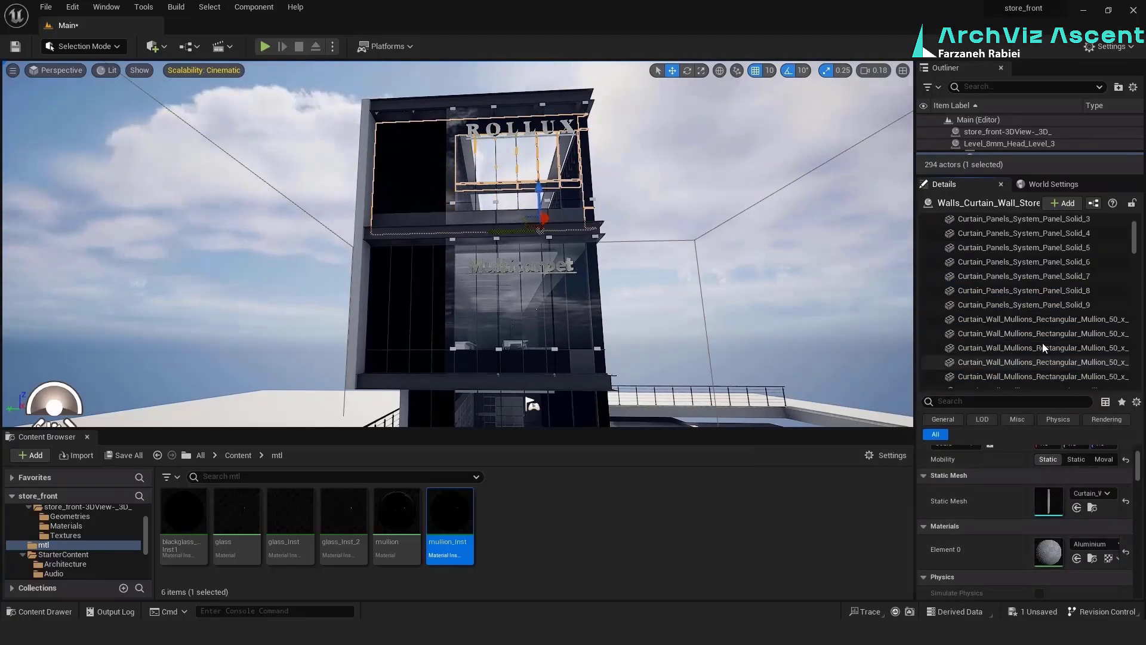
{"action": "left_click", "coordinate": [1039, 257]}
{"action": "left_click", "coordinate": [1039, 366], "text": "shift"}
Select the aluminium mullions of the curtain wall behind the Multicarpet sign and assign mullion_Inst to them
{"action": "right_click_drag", "start_coordinate": [658, 194], "coordinate": [621, 209]}
{"action": "left_click", "coordinate": [454, 299]}
{"action": "left_click", "coordinate": [1086, 289], "text": "shift"}
{"action": "left_click", "coordinate": [1038, 269]}
{"action": "scroll", "coordinate": [1042, 287], "scroll_direction": "down", "scroll_amount": 4}
{"action": "left_click", "coordinate": [1043, 281], "text": "shift"}
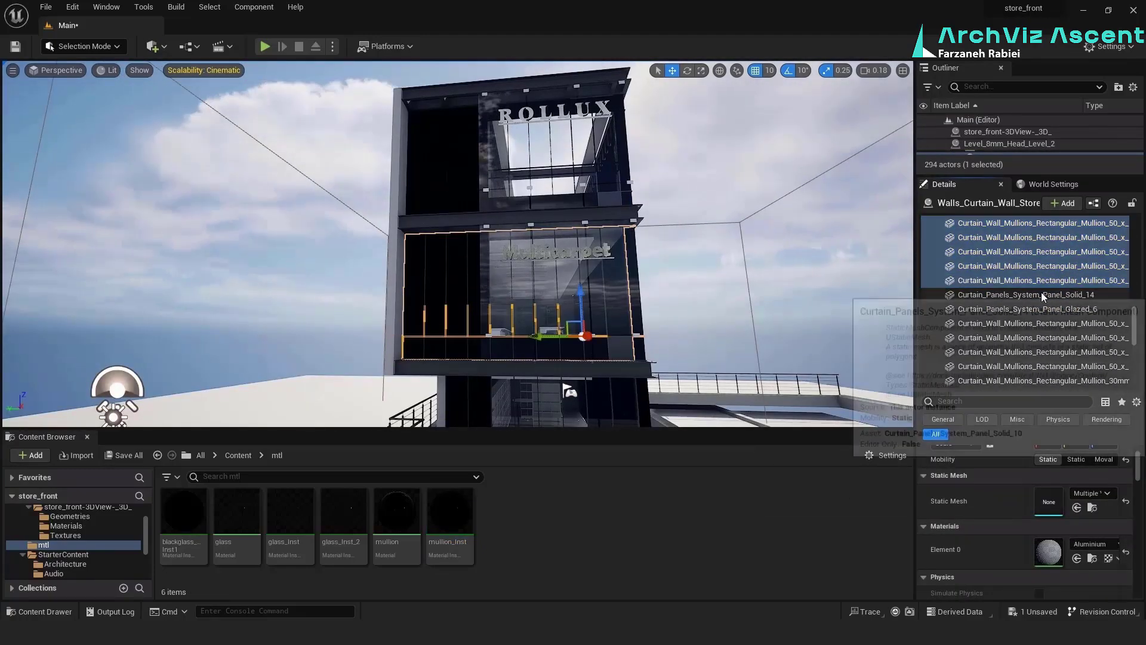
{"action": "left_click", "coordinate": [1044, 295]}
{"action": "scroll", "coordinate": [1044, 298], "scroll_direction": "down", "scroll_amount": 2}
{"action": "left_click", "coordinate": [1044, 365]}
{"action": "left_click", "coordinate": [1051, 365], "text": "shift"}
{"action": "left_click", "coordinate": [1077, 558]}
Assign mullion_Inst to the Multicarpet floor's solid panels, including Solid_18, in place of the black glass
{"action": "right_click_drag", "start_coordinate": [537, 239], "coordinate": [556, 298]}
{"action": "scroll", "coordinate": [1051, 286], "scroll_direction": "down", "scroll_amount": 3}
{"action": "left_click", "coordinate": [1041, 280]}
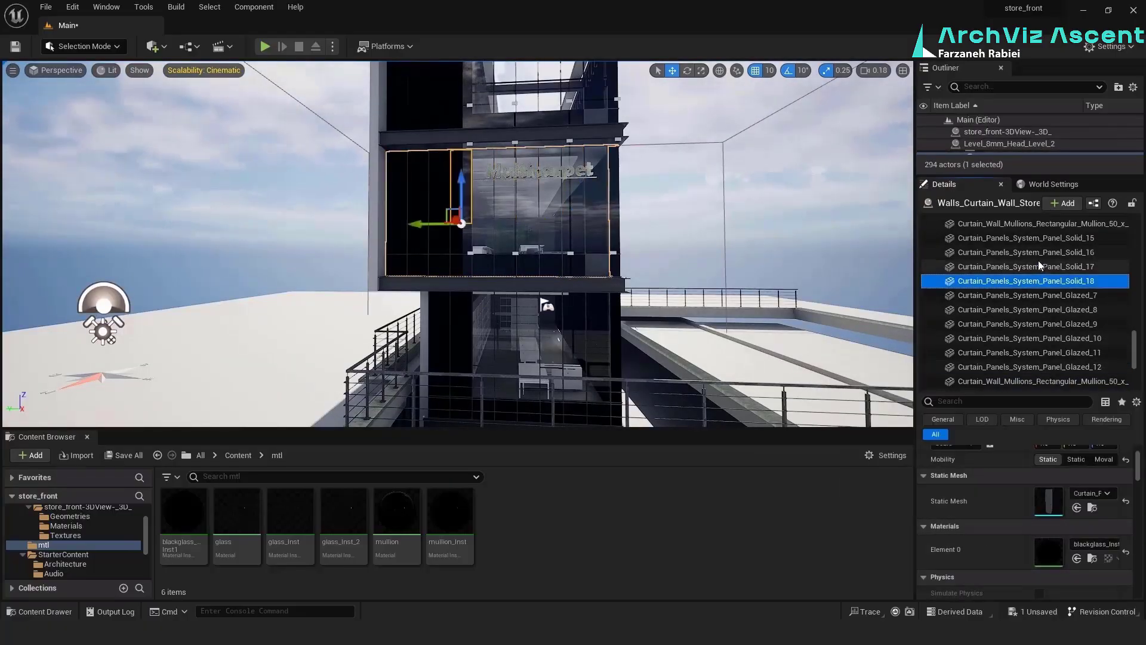
{"action": "left_click", "coordinate": [1044, 284], "text": "shift"}
{"action": "left_click", "coordinate": [450, 526]}
{"action": "left_click", "coordinate": [1077, 558]}
{"action": "left_click", "coordinate": [1046, 257], "text": "shift"}
{"action": "left_click", "coordinate": [1077, 559]}
Assign mullion_Inst to the remaining aluminium mullions of the curtain wall on the Multicarpet floor
{"action": "scroll", "coordinate": [1006, 310], "scroll_direction": "up", "scroll_amount": 3}
{"action": "left_click", "coordinate": [1009, 357]}
{"action": "scroll", "coordinate": [1039, 263], "scroll_direction": "up", "scroll_amount": 4}
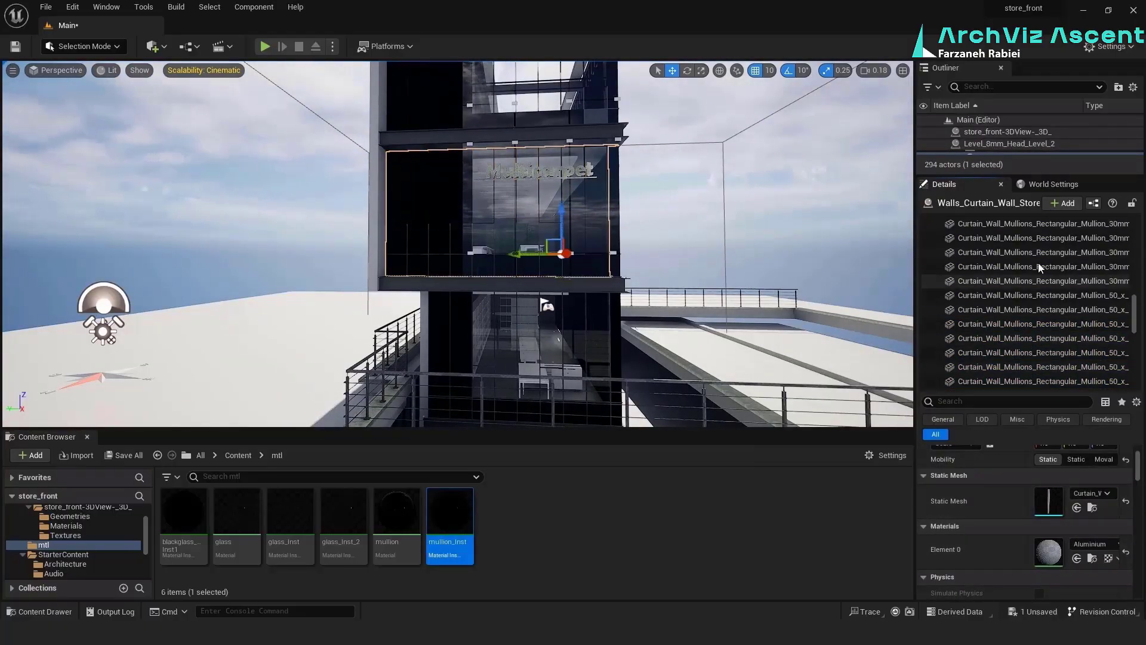
{"action": "scroll", "coordinate": [1036, 269], "scroll_direction": "up", "scroll_amount": 3}
{"action": "left_click", "coordinate": [1019, 315]}
{"action": "scroll", "coordinate": [1021, 311], "scroll_direction": "up", "scroll_amount": 4}
{"action": "left_click", "coordinate": [1024, 287], "text": "shift"}
{"action": "left_click", "coordinate": [1077, 559]}
Assign mullion_Inst to the remaining solid panels of the ROLLUX floor's curtain wall, including Solid_12
{"action": "scroll", "coordinate": [1040, 320], "scroll_direction": "down", "scroll_amount": 5}
{"action": "left_click", "coordinate": [1050, 301], "text": "ctrl"}
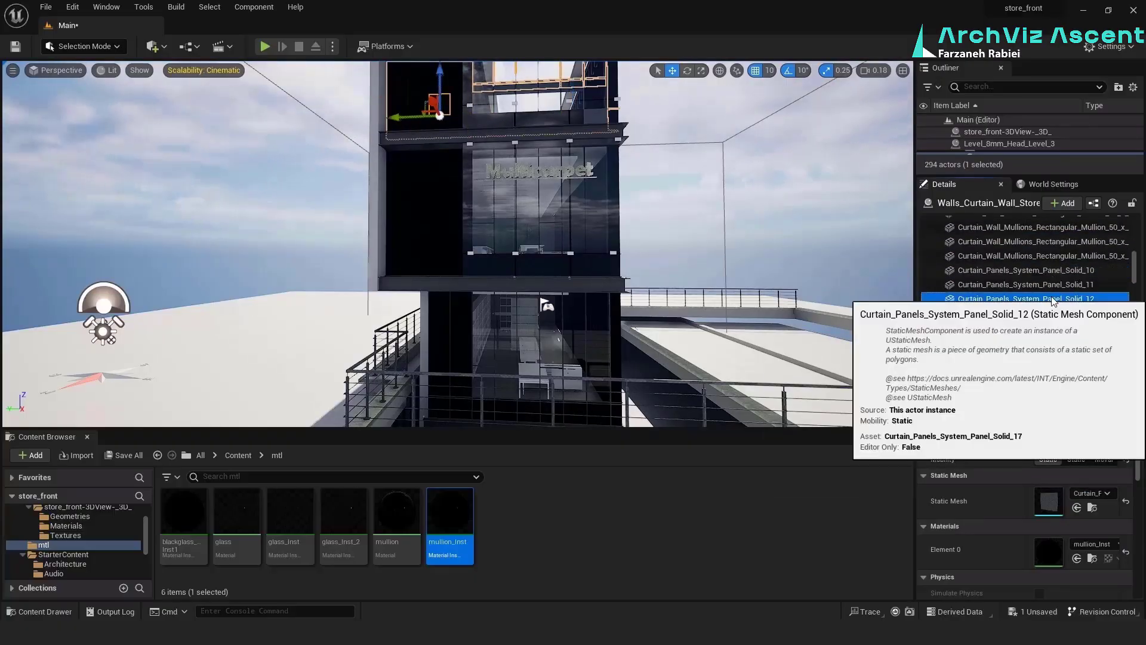
{"action": "scroll", "coordinate": [1052, 307], "scroll_direction": "down", "scroll_amount": 4}
{"action": "left_click", "coordinate": [1055, 315], "text": "ctrl"}
{"action": "scroll", "coordinate": [1054, 316], "scroll_direction": "down", "scroll_amount": 1}
{"action": "left_click", "coordinate": [1054, 317], "text": "ctrl"}
{"action": "scroll", "coordinate": [1054, 328], "scroll_direction": "down", "scroll_amount": 6}
{"action": "left_click", "coordinate": [1054, 342], "text": "ctrl"}
Select the mullions of the curtain wall one floor below the Multicarpet sign and assign mullion_Inst to them
{"action": "left_click", "coordinate": [568, 358]}
{"action": "scroll", "coordinate": [1055, 311], "scroll_direction": "down", "scroll_amount": 5}
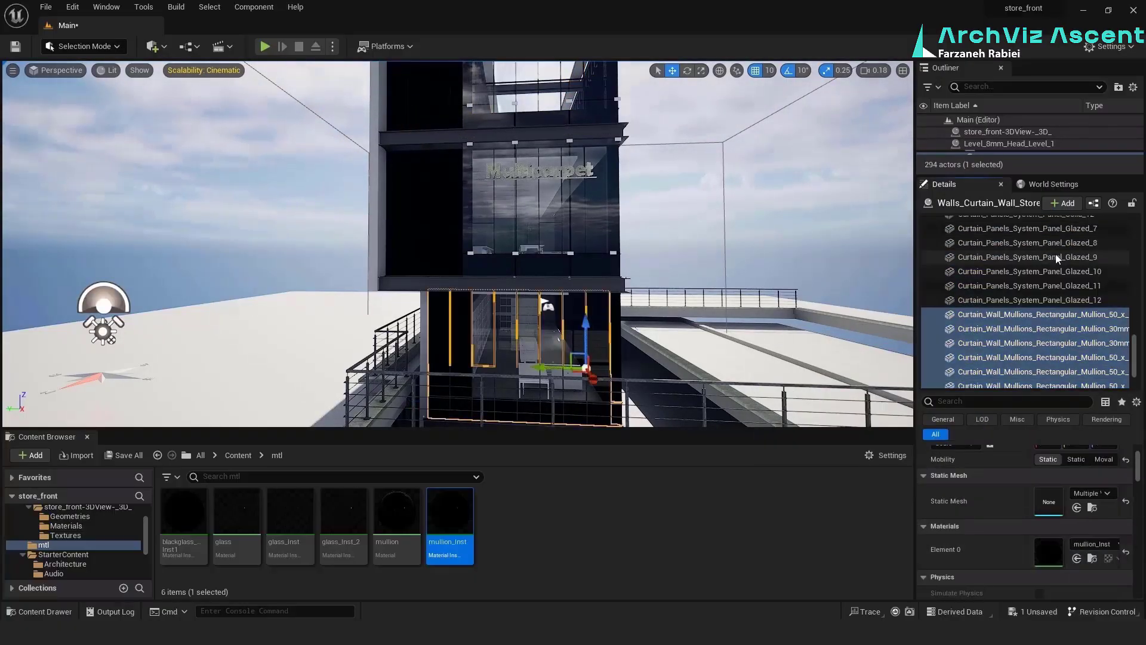
{"action": "left_click", "coordinate": [1046, 302], "text": "shift"}
{"action": "scroll", "coordinate": [1044, 306], "scroll_direction": "down", "scroll_amount": 5}
{"action": "left_click", "coordinate": [1041, 307], "text": "ctrl"}
Assign mullion_Inst to the solid panels and mullions of the lowest level's curtain wall, Walls_Curtain_Wall_Storefront_2_2
{"action": "right_click_drag", "start_coordinate": [537, 239], "coordinate": [454, 179]}
{"action": "left_click", "coordinate": [418, 269]}
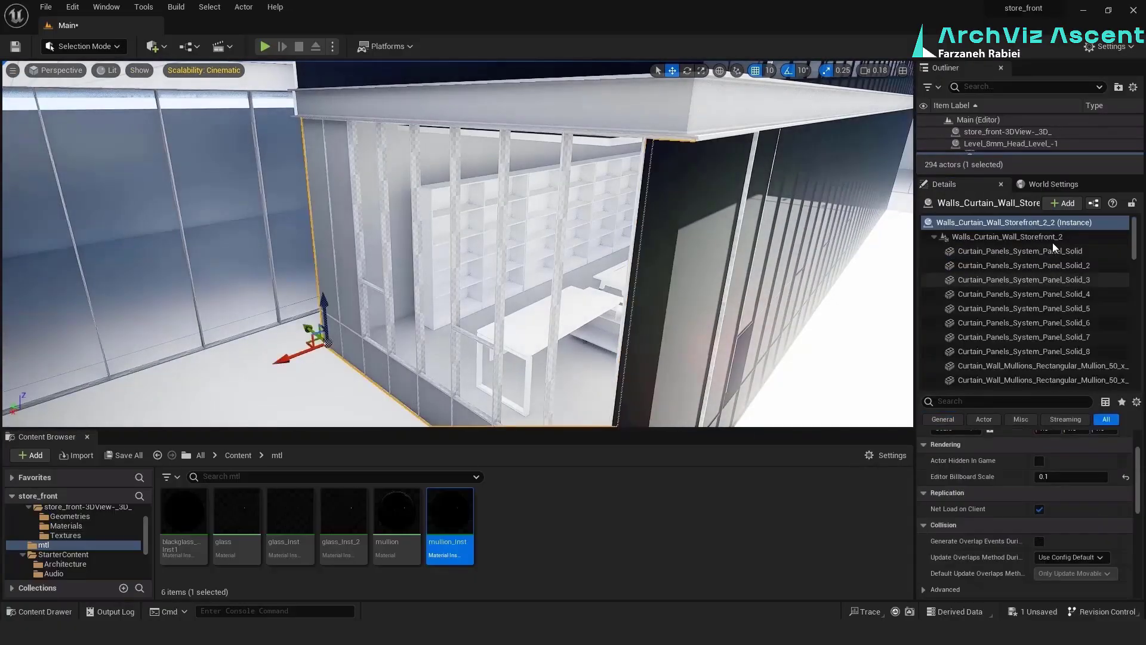
{"action": "scroll", "coordinate": [1055, 248], "scroll_direction": "down", "scroll_amount": 5}
{"action": "left_click", "coordinate": [1032, 274], "text": "ctrl"}
{"action": "scroll", "coordinate": [1039, 287], "scroll_direction": "down", "scroll_amount": 5}
{"action": "left_click", "coordinate": [1052, 316], "text": "ctrl"}
{"action": "left_click", "coordinate": [30, 335]}
Select a group of rectangular mullions in the top floor's long side curtain wall and assign mullion_Inst to them
{"action": "right_click_drag", "start_coordinate": [454, 239], "coordinate": [466, 287]}
{"action": "left_click", "coordinate": [686, 251]}
{"action": "left_click", "coordinate": [1048, 308], "text": "shift"}
{"action": "left_click", "coordinate": [547, 179]}
{"action": "left_click", "coordinate": [1048, 338], "text": "shift"}
{"action": "left_click", "coordinate": [540, 287]}
{"action": "left_click", "coordinate": [1077, 559]}
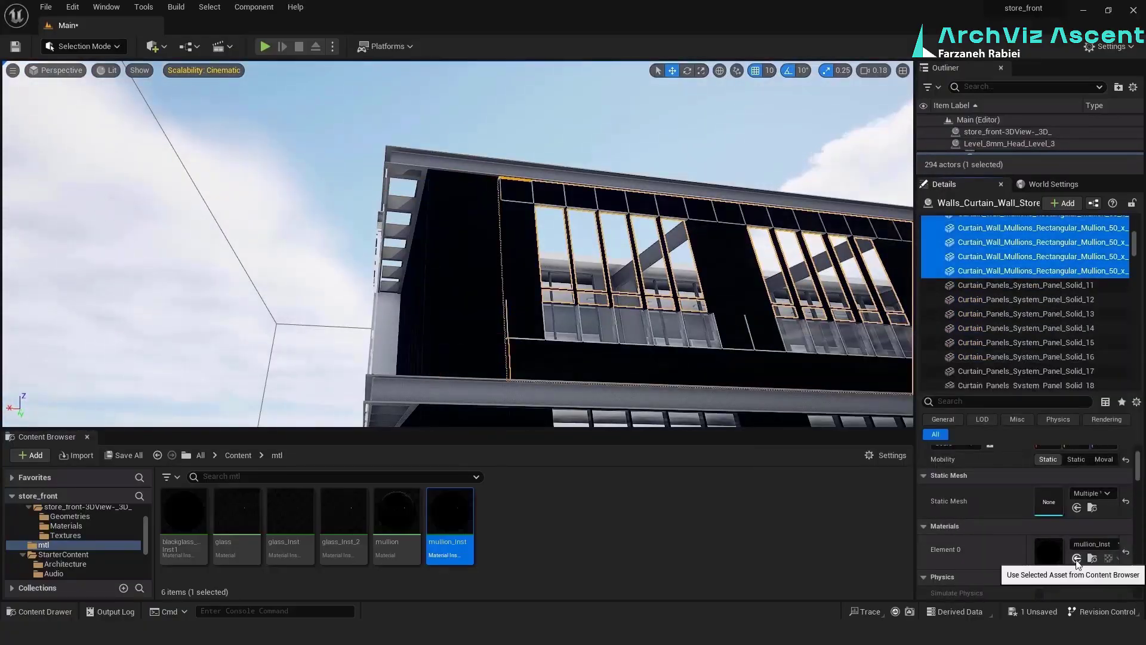
Assign mullion_Inst to the remaining solid panels and mullions down to the end of the top floor's side curtain wall
{"action": "scroll", "coordinate": [1012, 325], "scroll_direction": "down", "scroll_amount": 10}
{"action": "left_click", "coordinate": [1012, 325]}
{"action": "scroll", "coordinate": [1016, 343], "scroll_direction": "down", "scroll_amount": 5}
{"action": "left_click", "coordinate": [1017, 343], "text": "shift"}
{"action": "scroll", "coordinate": [1044, 378], "scroll_direction": "down", "scroll_amount": 10}
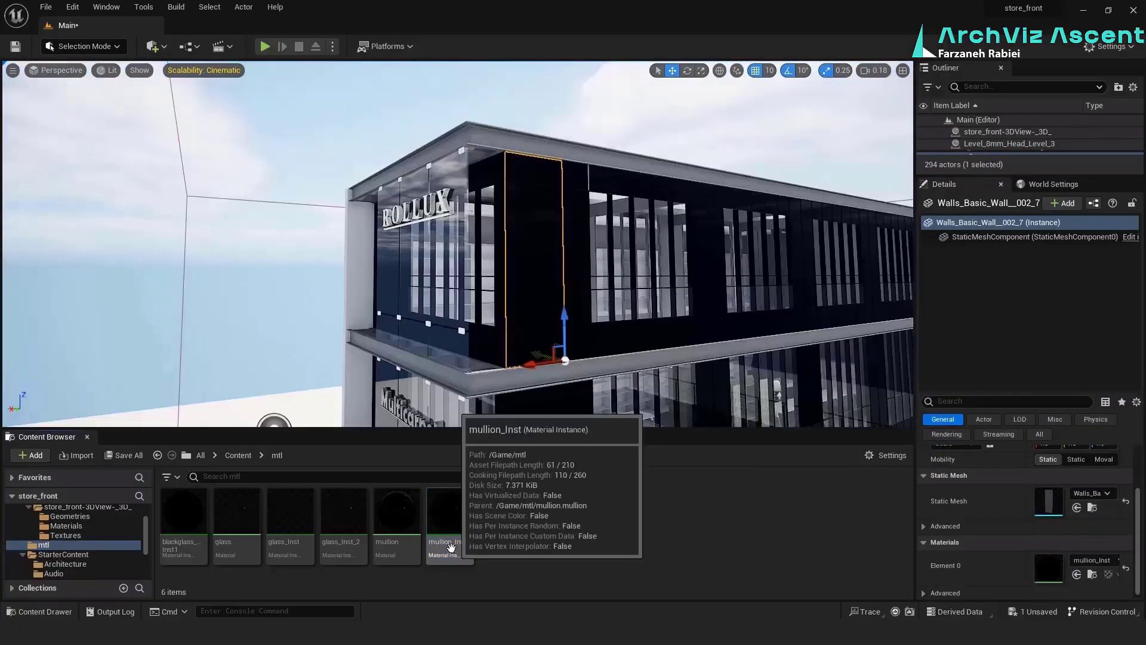
Duplicate the mullion material and name the copy metal
{"action": "right_click", "coordinate": [399, 515]}
{"action": "right_click", "coordinate": [403, 518]}
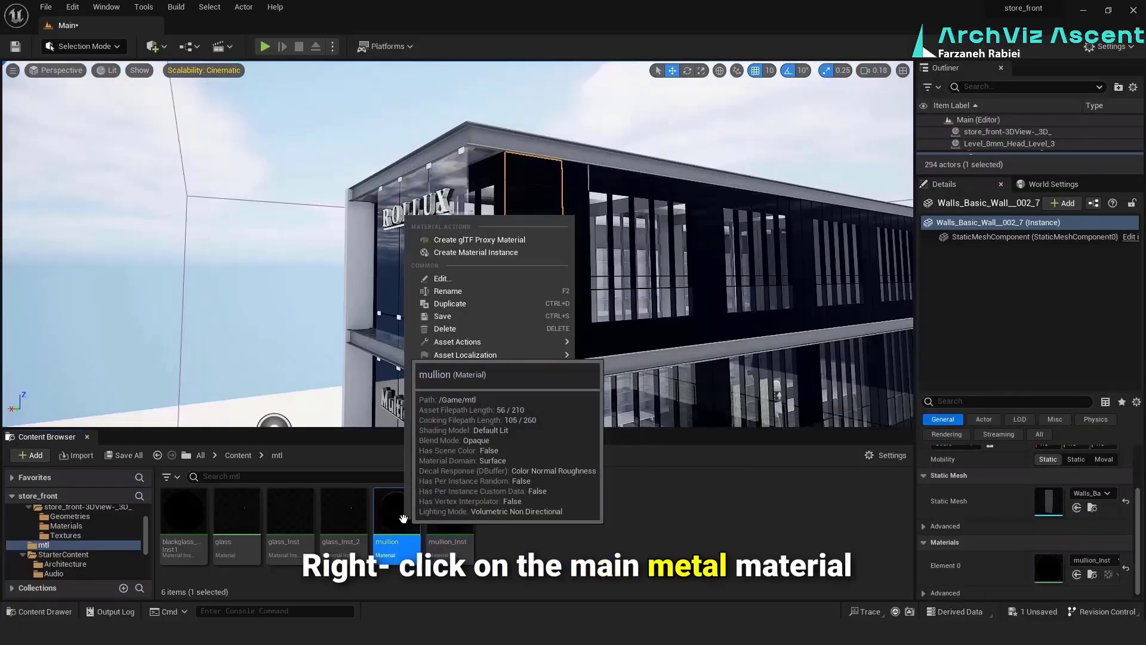
{"action": "mouse_move", "coordinate": [458, 342]}
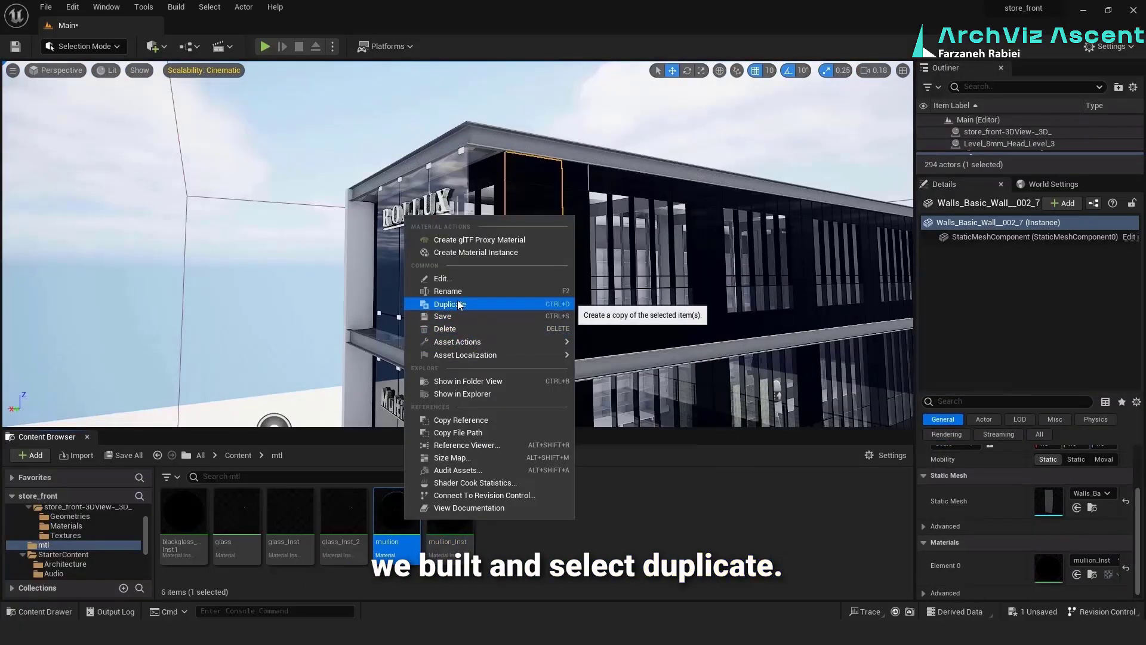
{"action": "left_click", "coordinate": [450, 303]}
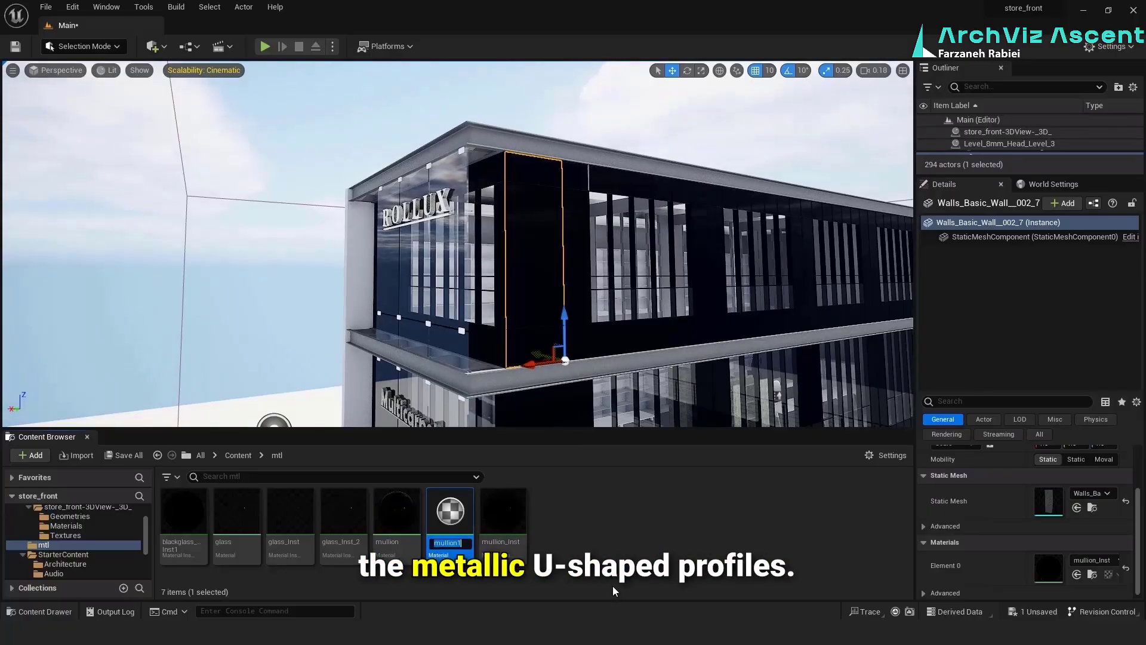
{"action": "type", "text": "metal"}
{"action": "key", "text": "Return"}
Create the material instance metal_Inst from the metal material and open it for editing
{"action": "right_click", "coordinate": [397, 513]}
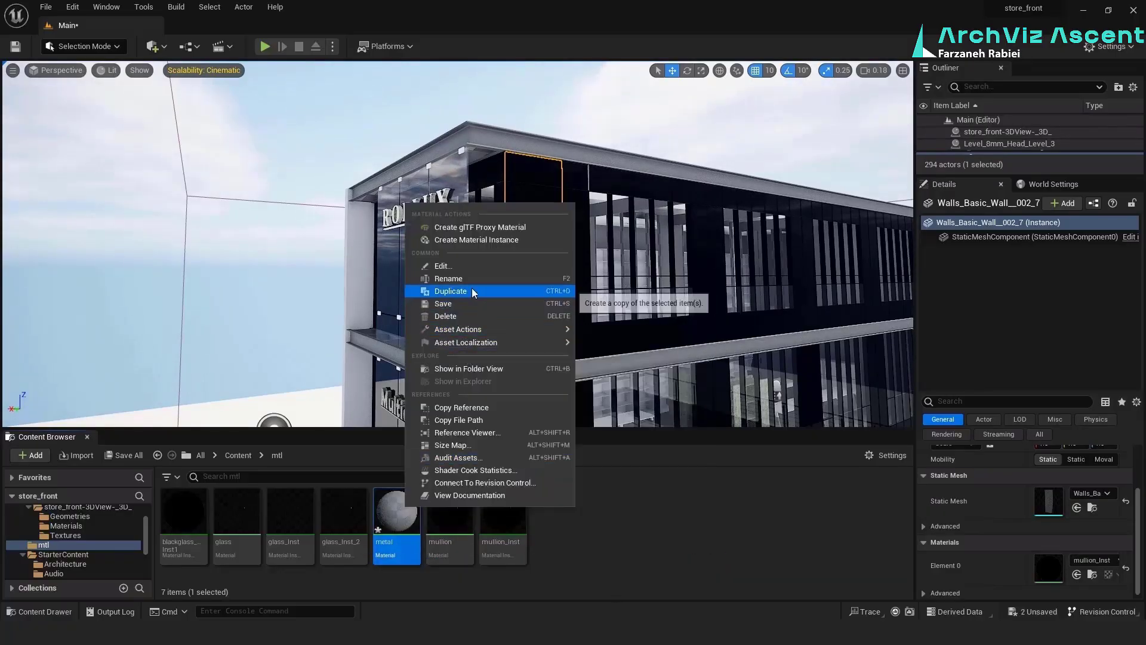
{"action": "left_click", "coordinate": [476, 239]}
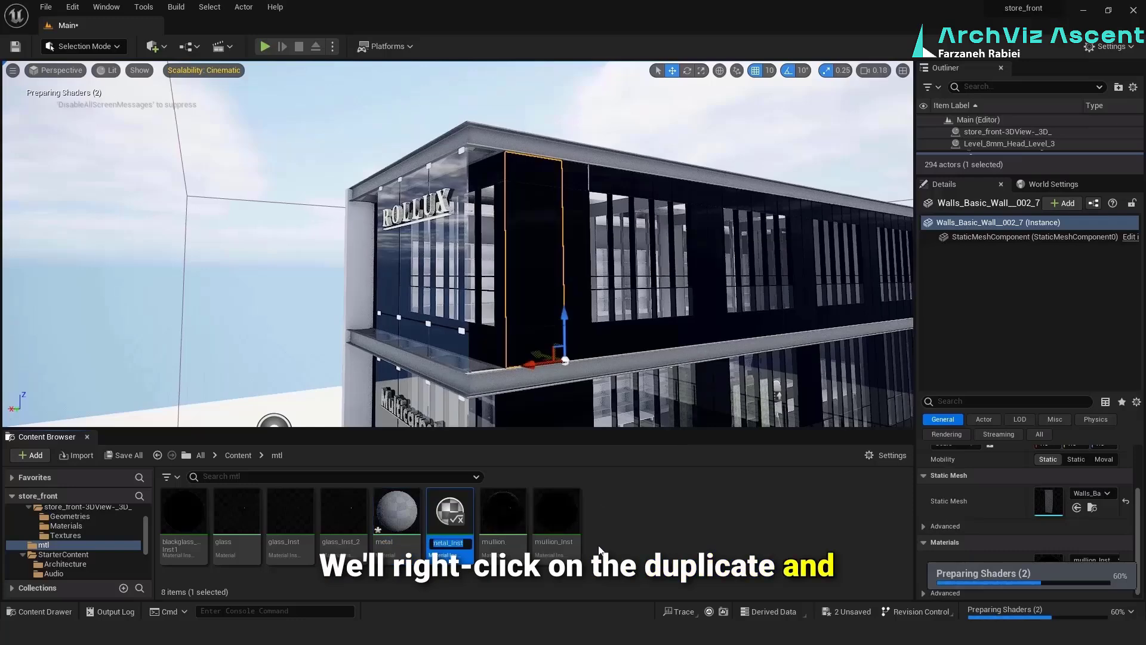
{"action": "double_click", "coordinate": [451, 511]}
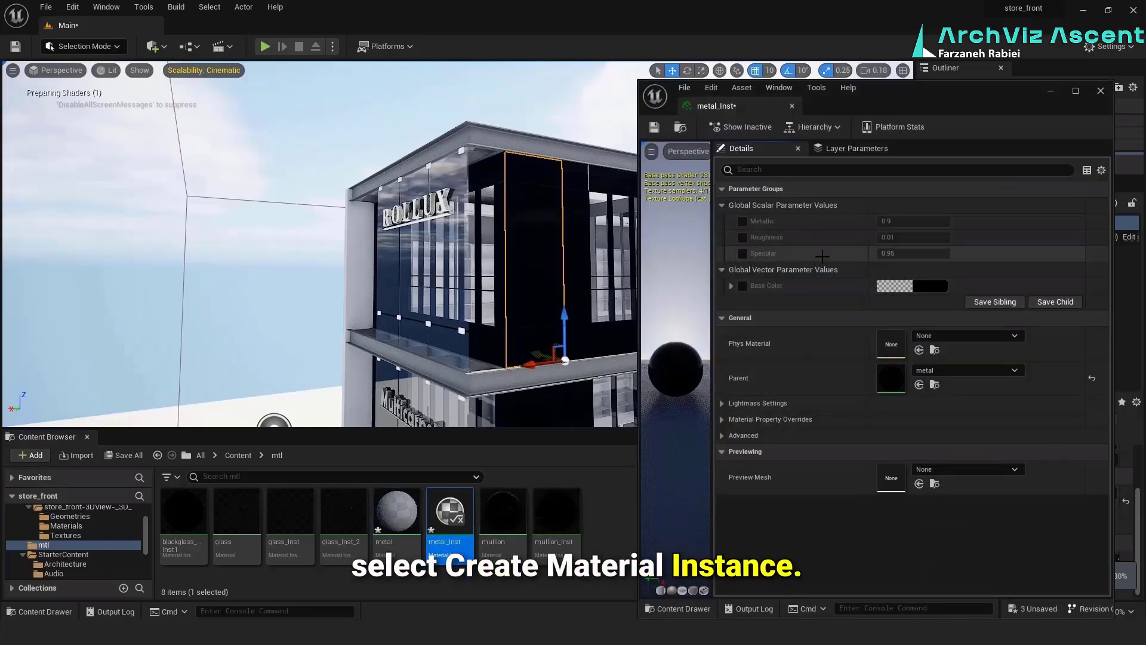
Enable the Metallic, Roughness, Specular and Base Color parameter overrides in metal_Inst
{"action": "left_click", "coordinate": [743, 221]}
{"action": "left_click", "coordinate": [743, 238]}
{"action": "left_click", "coordinate": [743, 254]}
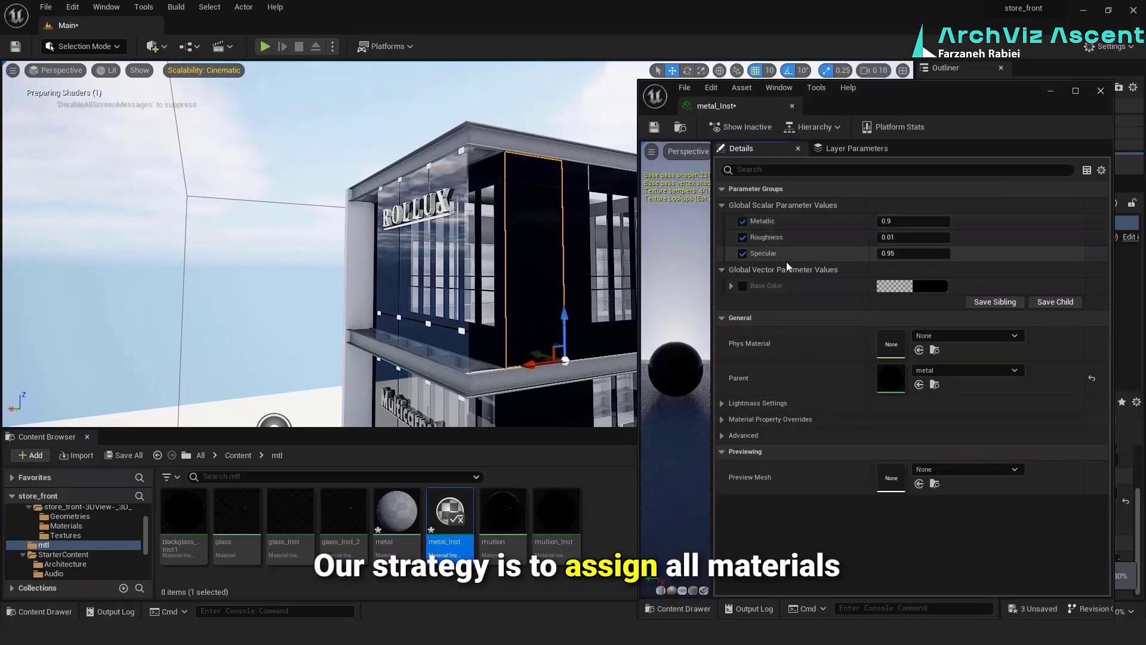
{"action": "left_click", "coordinate": [743, 287]}
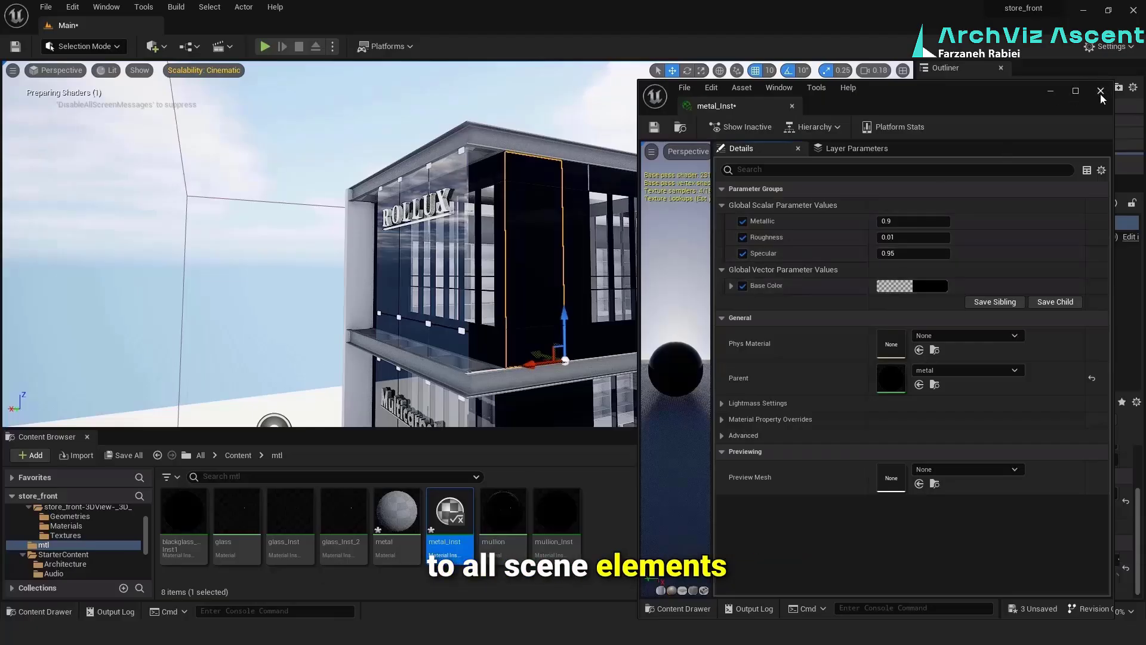
Save metal_Inst and the other unsaved assets, and close the material instance editor
{"action": "left_click", "coordinate": [654, 127]}
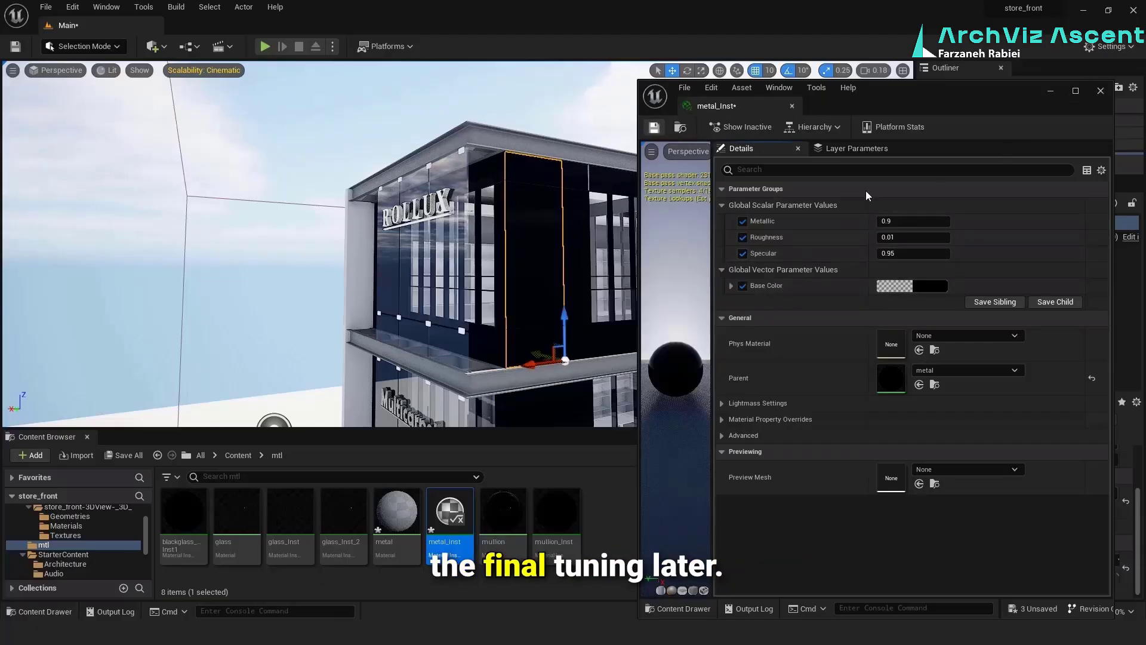
{"action": "left_click", "coordinate": [137, 456]}
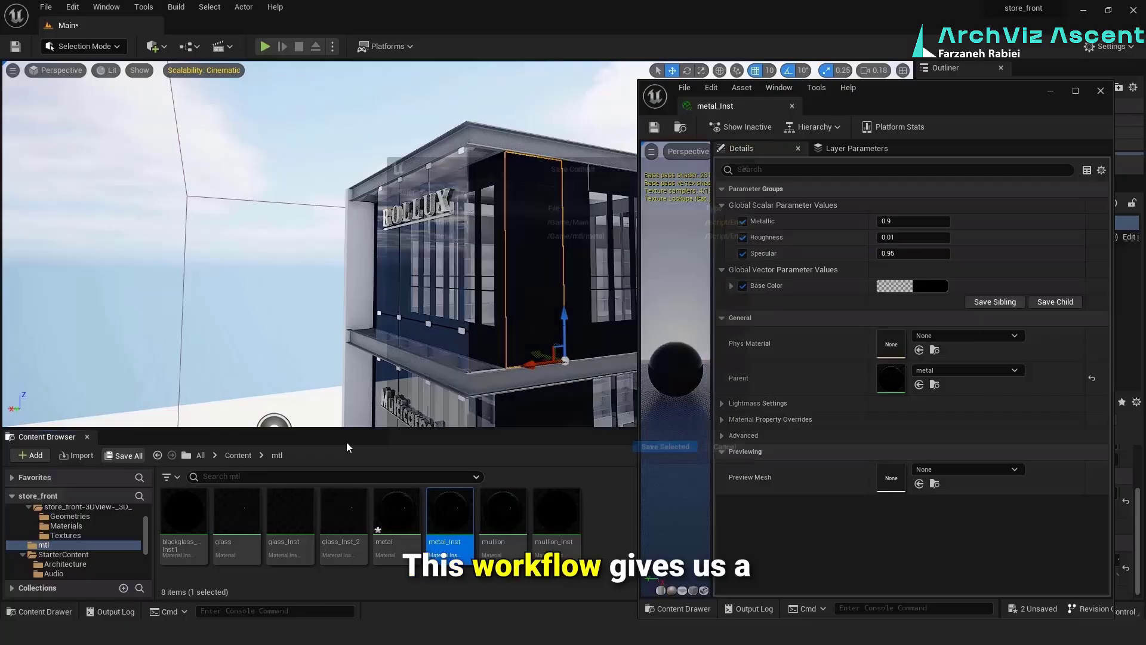
{"action": "left_click", "coordinate": [667, 452]}
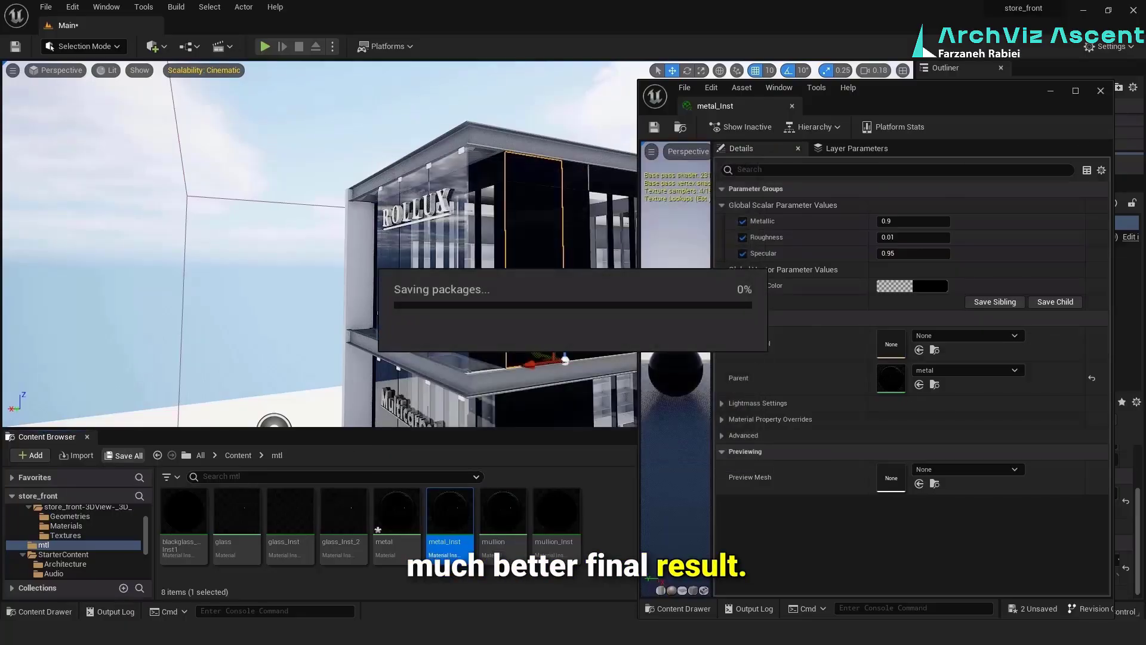
{"action": "left_click", "coordinate": [1101, 91]}
Assign metal_Inst to the parallel flange channels along the floor edges, including the seven below the Multicarpet floor, enlarging the Outliner to select them
{"action": "left_click", "coordinate": [467, 383]}
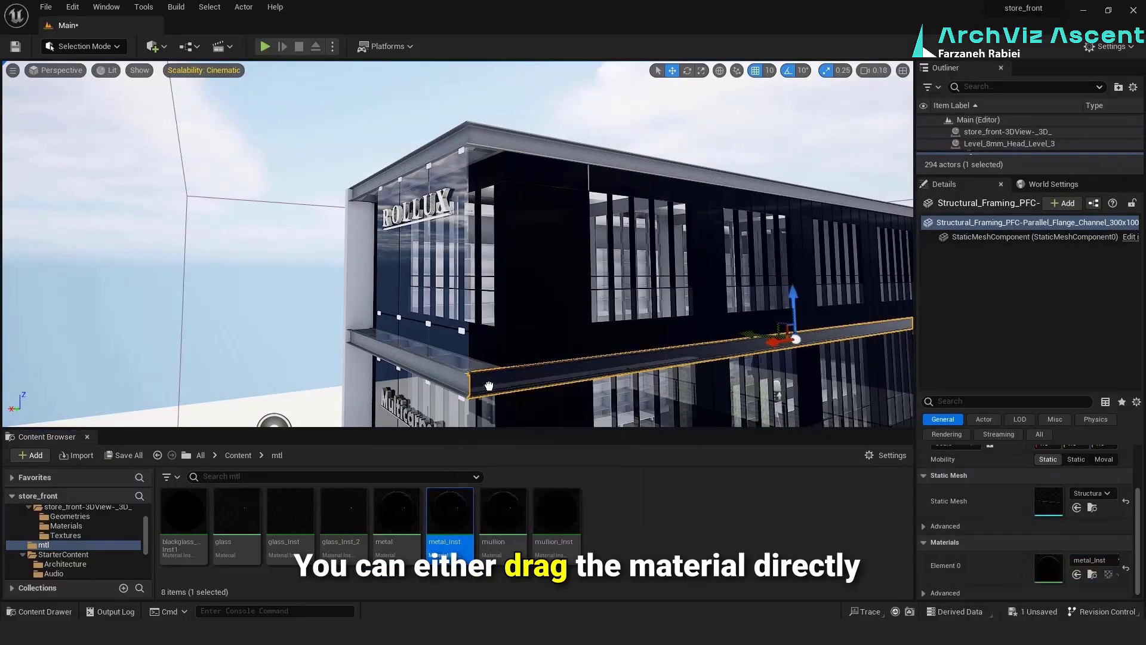
{"action": "left_click_drag", "start_coordinate": [1015, 205], "coordinate": [1016, 388]}
{"action": "left_click", "coordinate": [1008, 171], "text": "ctrl"}
{"action": "scroll", "coordinate": [1029, 581], "scroll_direction": "down", "scroll_amount": 1}
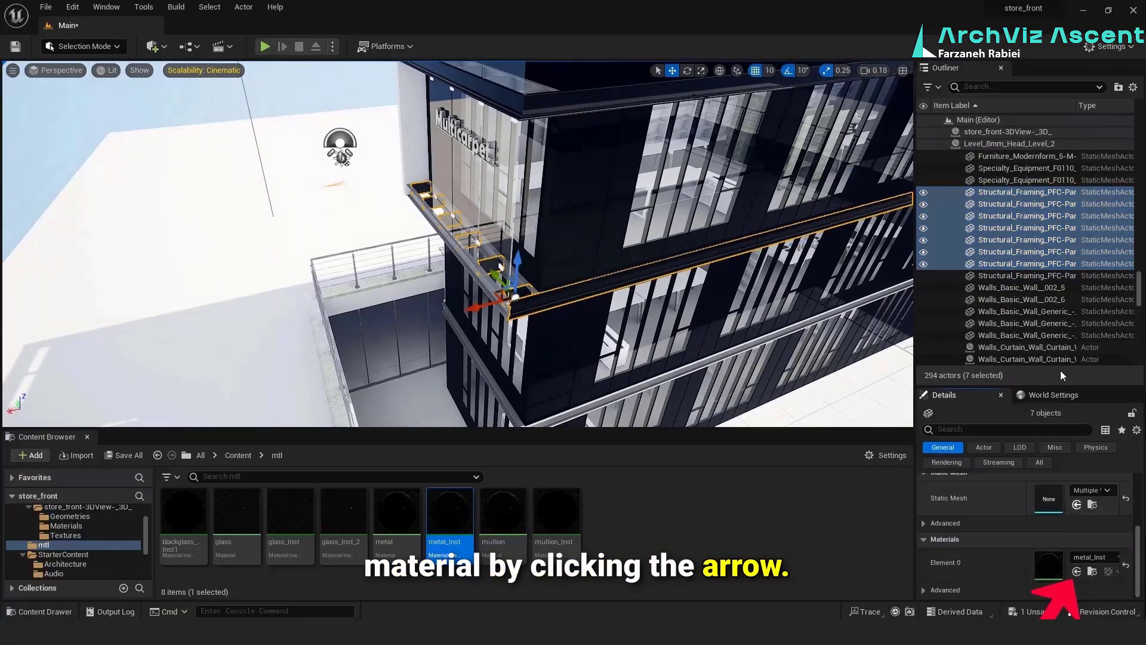
Assign metal_Inst to the remaining edge channels of Level_8mm_Head_Level_2 and to the two channels of Level_8mm_Head_Level_1
{"action": "left_click", "coordinate": [1027, 275]}
{"action": "left_click", "coordinate": [1021, 192]}
{"action": "left_click", "coordinate": [1060, 275]}
{"action": "left_click", "coordinate": [1048, 264], "text": "ctrl"}
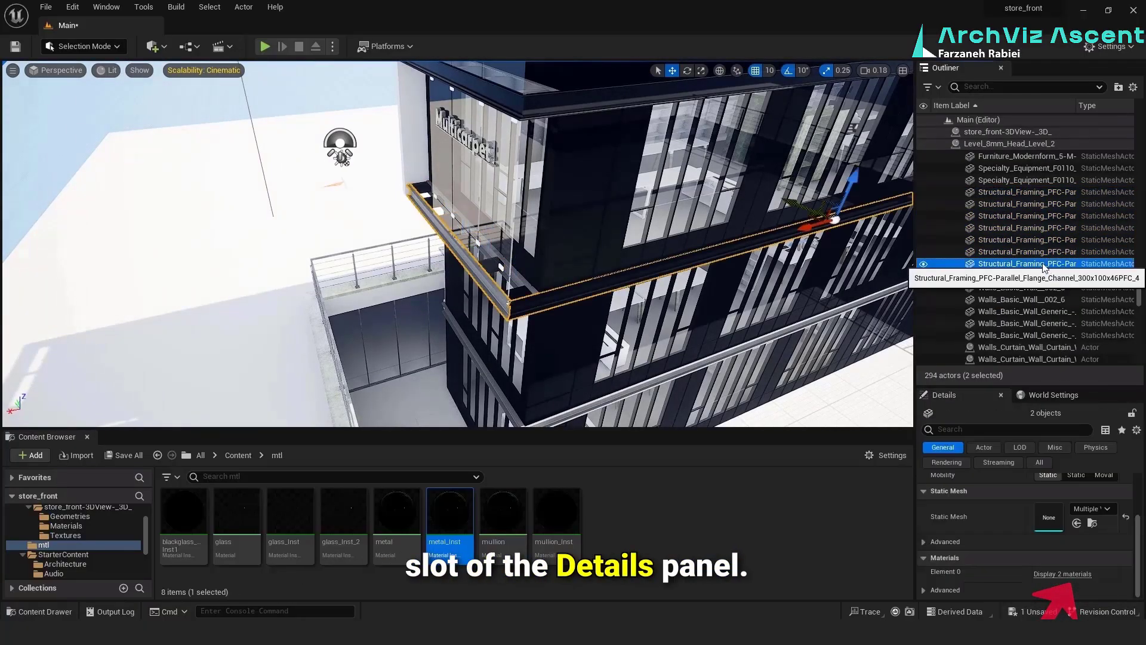
{"action": "left_click", "coordinate": [1048, 275]}
{"action": "scroll", "coordinate": [1067, 582], "scroll_direction": "down", "scroll_amount": 3}
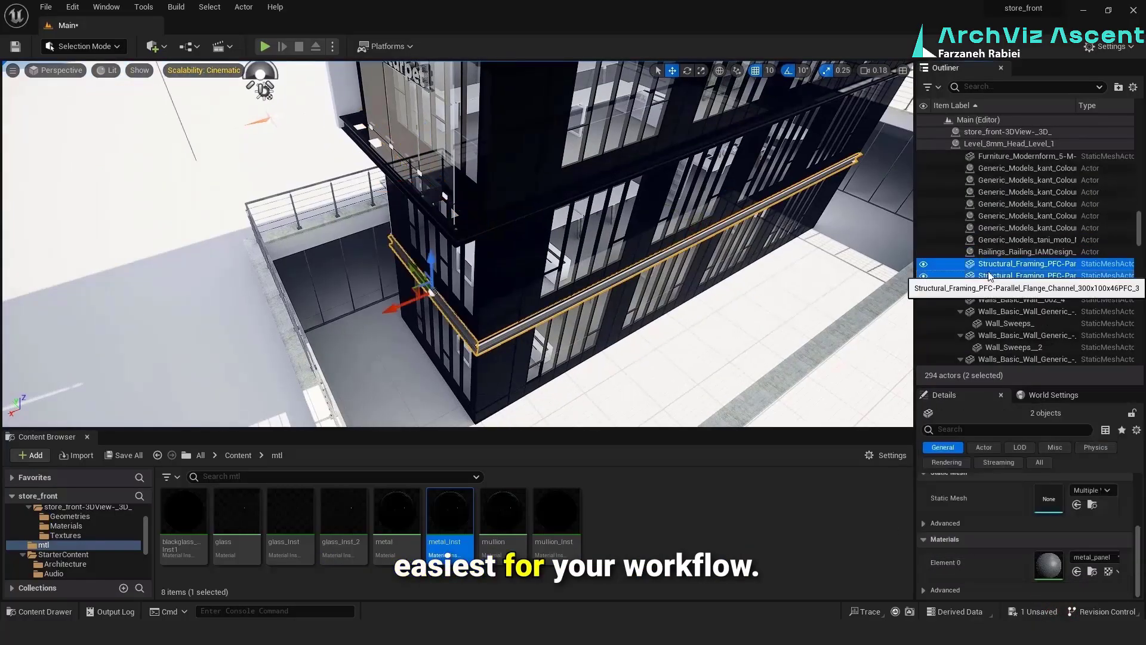
{"action": "left_click", "coordinate": [1027, 276], "text": "ctrl"}
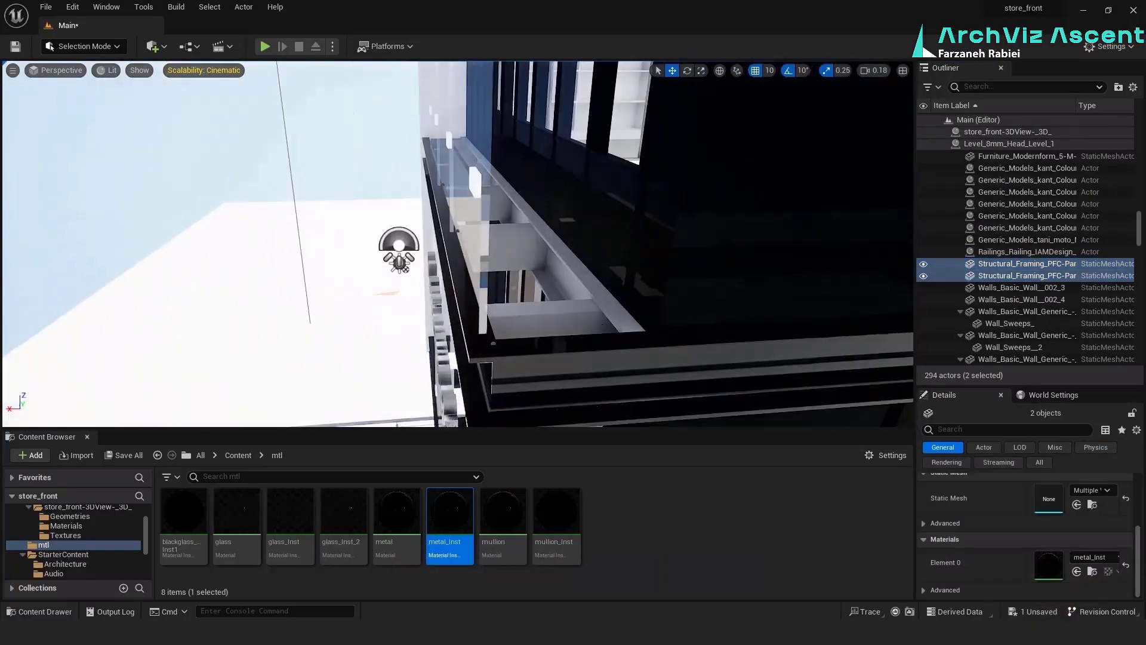
Select the short cross channels between the front edge beams and assign metal_Inst to them in place of metal_panel
{"action": "left_click", "coordinate": [541, 321]}
{"action": "left_click", "coordinate": [1029, 289], "text": "ctrl"}
{"action": "left_click", "coordinate": [1011, 265], "text": "ctrl"}
{"action": "left_click", "coordinate": [1012, 253], "text": "ctrl"}
{"action": "left_click", "coordinate": [1014, 241], "text": "ctrl"}
{"action": "left_click", "coordinate": [1016, 229], "text": "ctrl"}
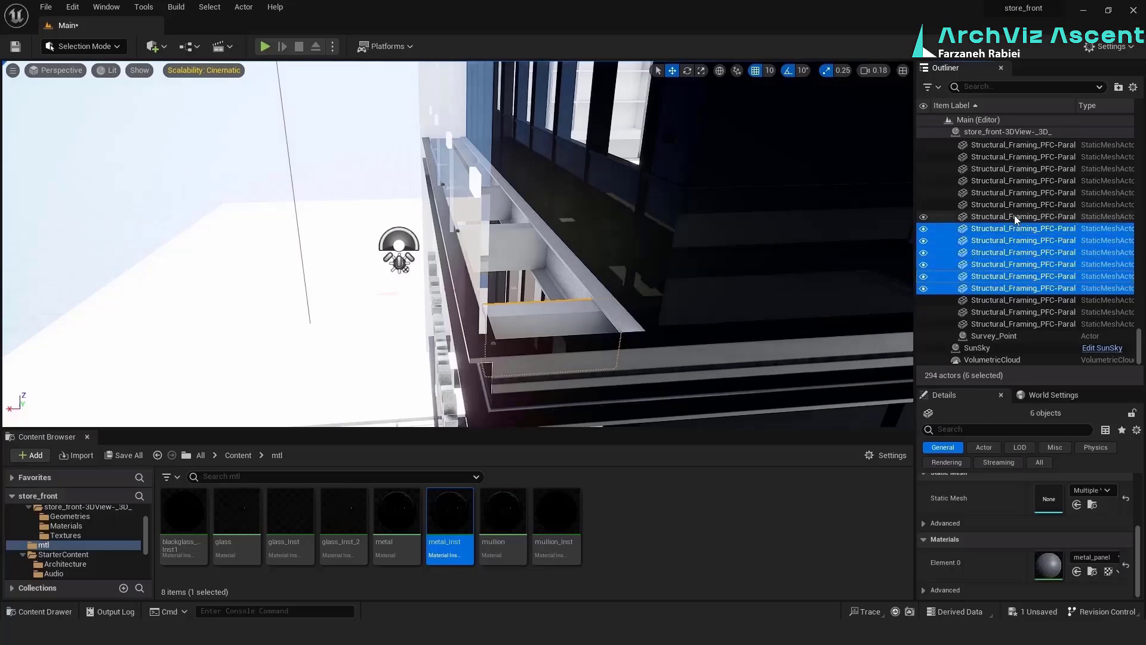
{"action": "left_click", "coordinate": [1016, 217], "text": "ctrl"}
{"action": "left_click", "coordinate": [1019, 205], "text": "ctrl"}
{"action": "left_click", "coordinate": [1023, 180], "text": "ctrl"}
{"action": "left_click", "coordinate": [1021, 168], "text": "ctrl"}
{"action": "left_click", "coordinate": [1020, 156], "text": "ctrl"}
{"action": "left_click", "coordinate": [1019, 145], "text": "ctrl"}
{"action": "left_click", "coordinate": [1024, 300], "text": "ctrl"}
{"action": "left_click", "coordinate": [1027, 311], "text": "ctrl"}
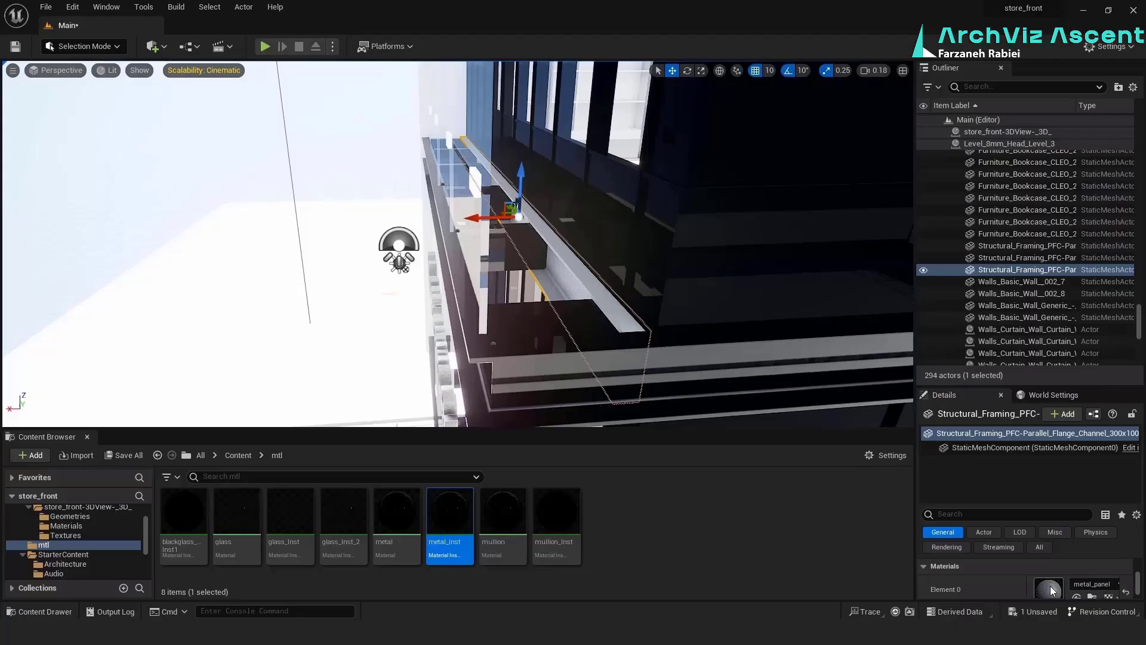
Assign metal_Inst to the front channel between the ROLLUX and Multicarpet floors
{"action": "left_click_drag", "start_coordinate": [1022, 503], "coordinate": [1021, 460]}
{"action": "left_click", "coordinate": [1076, 572]}
{"action": "scroll", "coordinate": [586, 278], "scroll_direction": "down", "scroll_amount": 5}
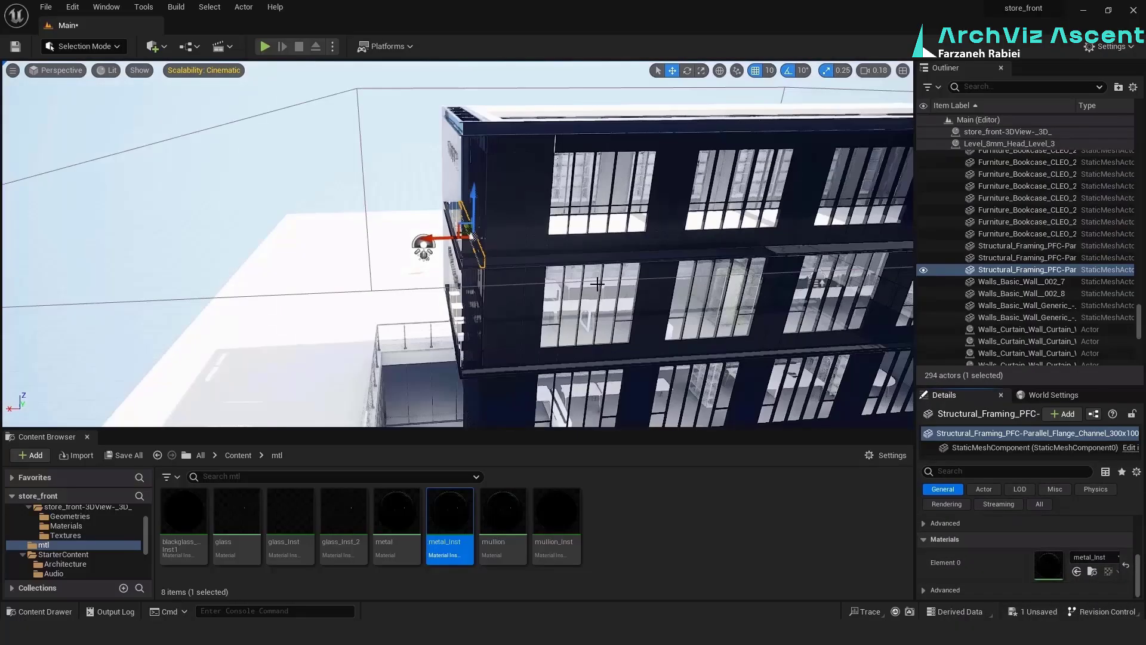
{"action": "right_click_drag", "start_coordinate": [585, 278], "coordinate": [621, 269]}
{"action": "left_click_drag", "start_coordinate": [537, 269], "coordinate": [615, 269], "text": "alt"}
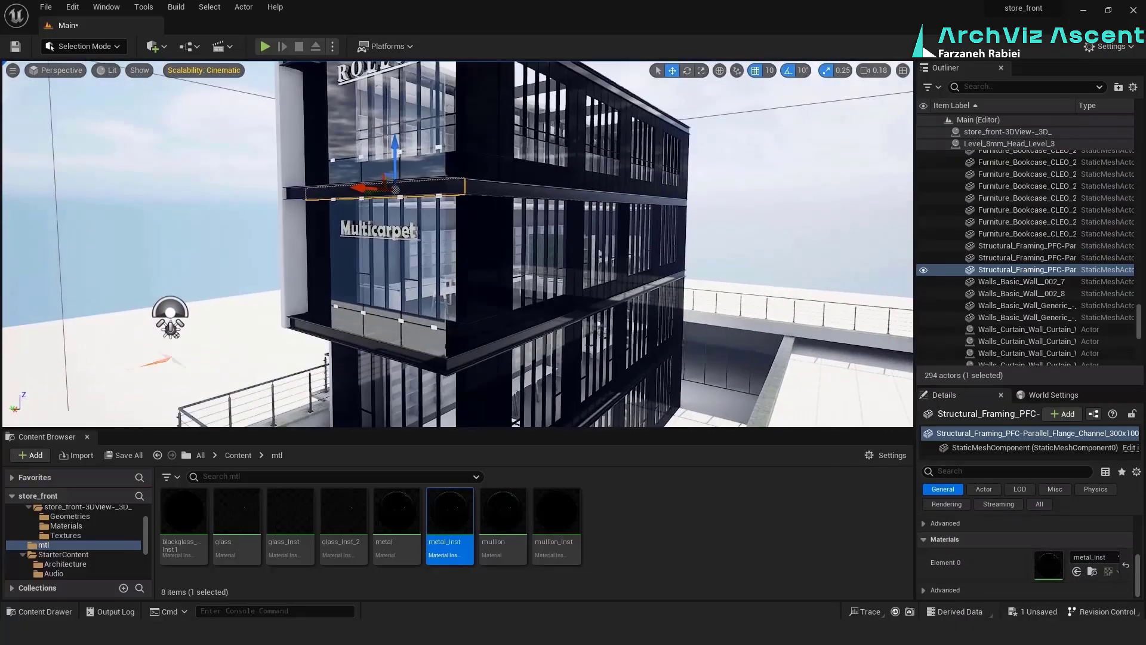
Open metal_Inst and set its Specular to 0.5
{"action": "double_click", "coordinate": [452, 509]}
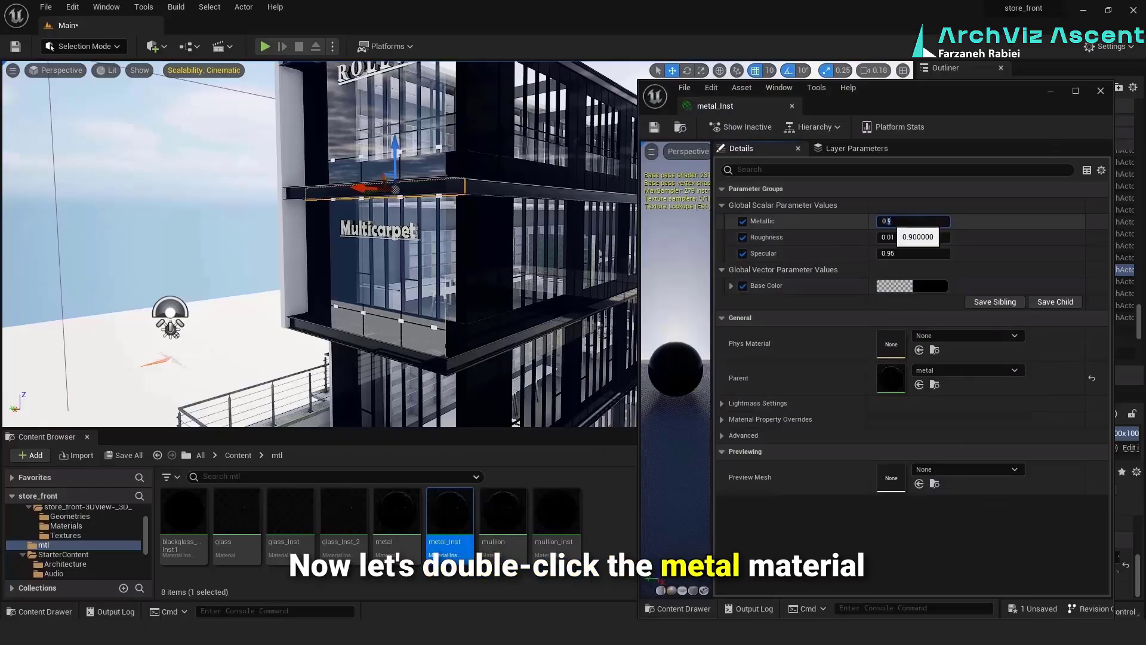
{"action": "left_click", "coordinate": [903, 255]}
{"action": "key", "text": "Return"}
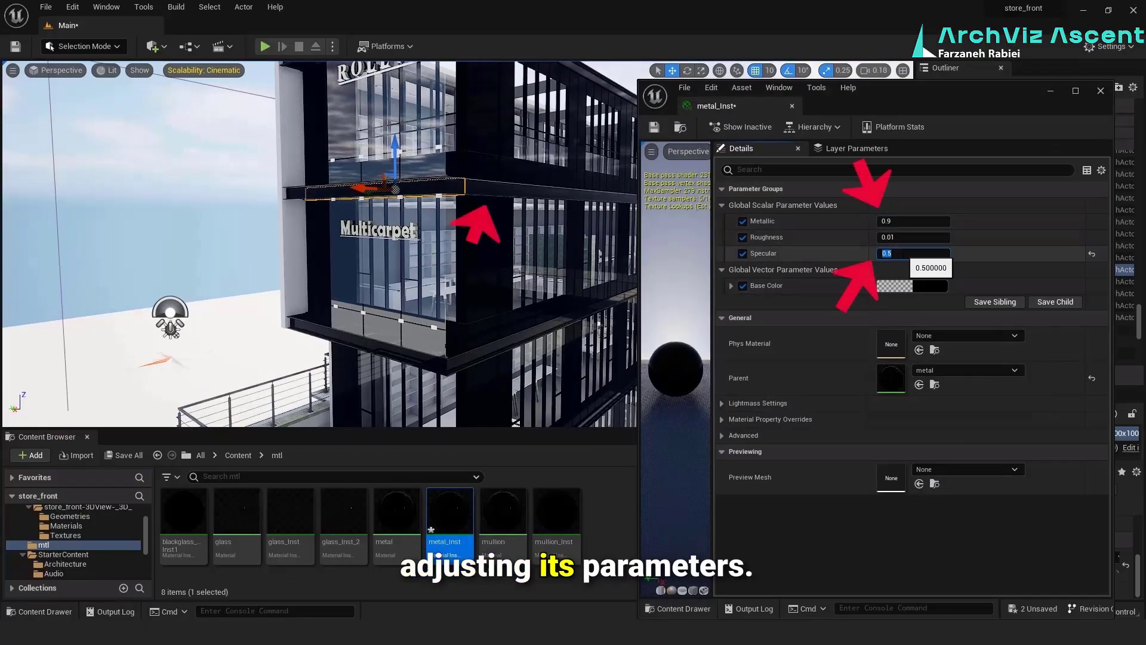
Try Metallic values of 0.5 and 1 on metal_Inst and set it back to 0.9
{"action": "left_click", "coordinate": [897, 220]}
{"action": "type", "text": ".5"}
{"action": "key", "text": "Return"}
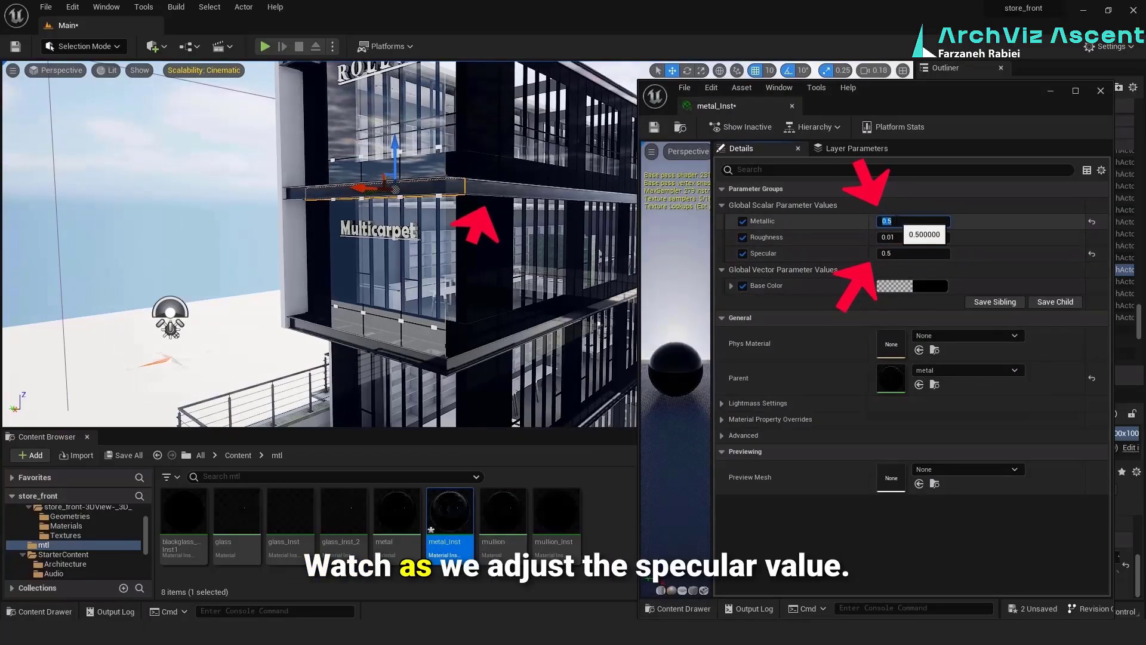
{"action": "type", "text": "1"}
{"action": "key", "text": "Return"}
{"action": "type", "text": ".9"}
{"action": "key", "text": "Return"}
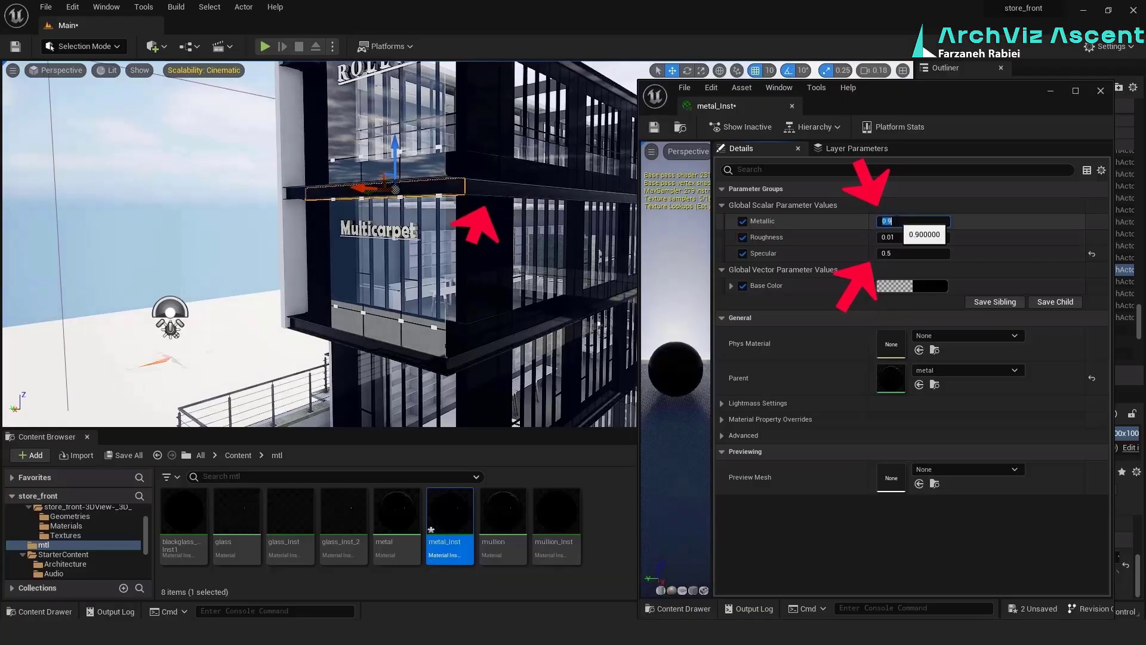
Open mullion_Inst and set its Specular to 0.5
{"action": "double_click", "coordinate": [555, 513]}
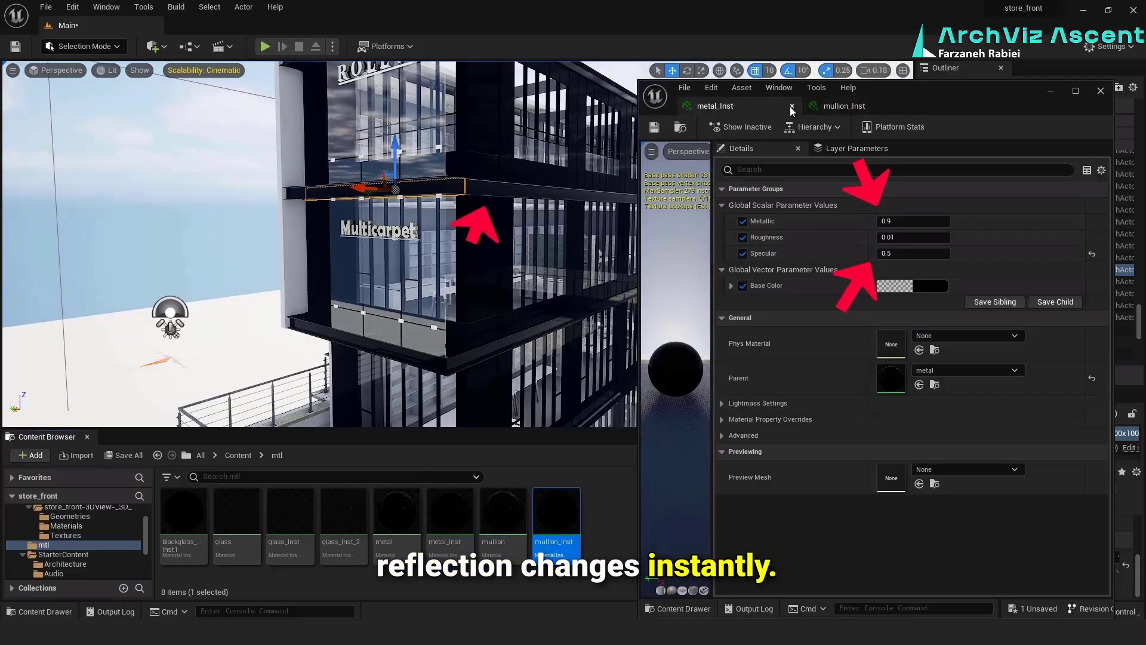
{"action": "left_click", "coordinate": [903, 254]}
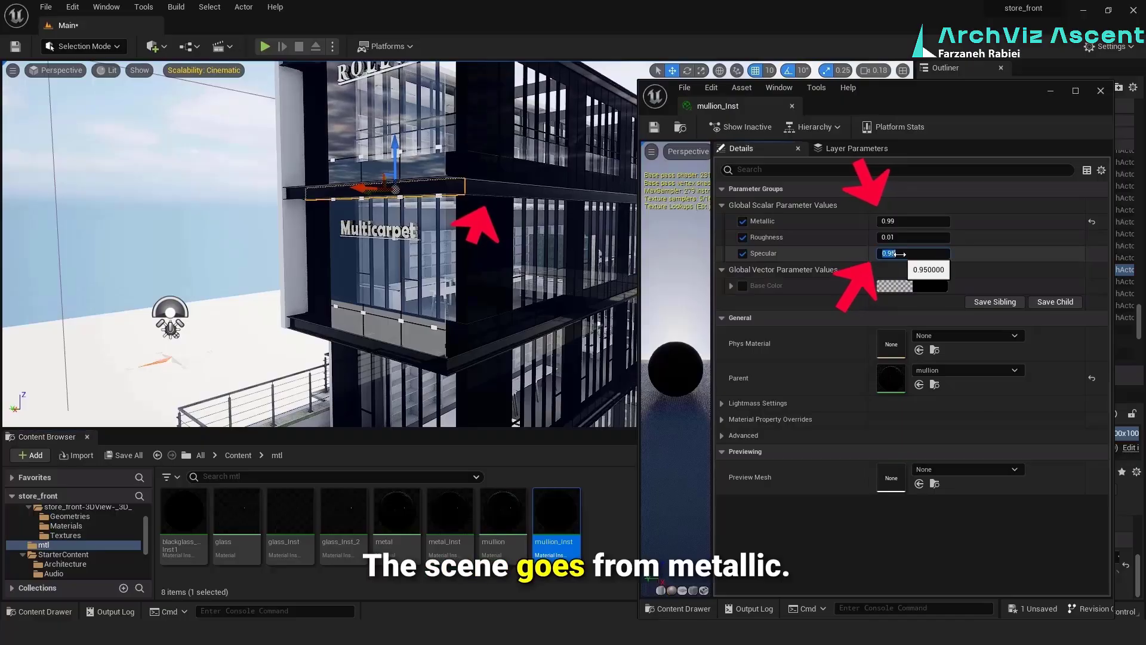
{"action": "type", "text": ".7"}
{"action": "key", "text": "Return"}
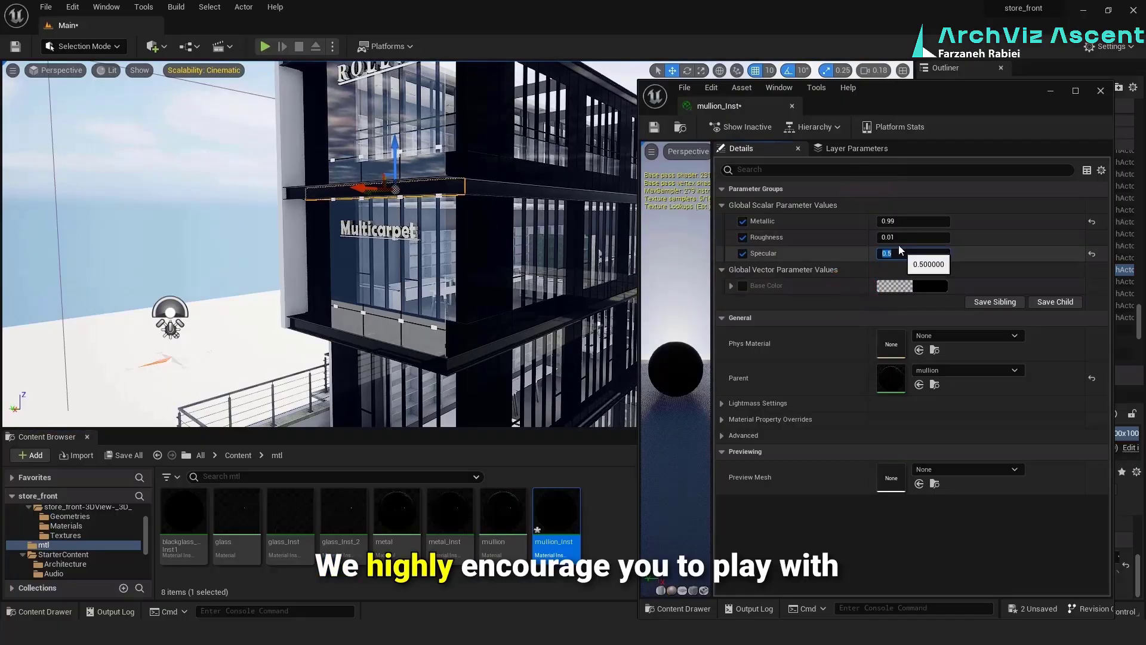
Try a Metallic value of 0.95 on mullion_Inst, adjust it further and close the material instance editor
{"action": "left_click", "coordinate": [897, 221]}
{"action": "type", "text": ".9"}
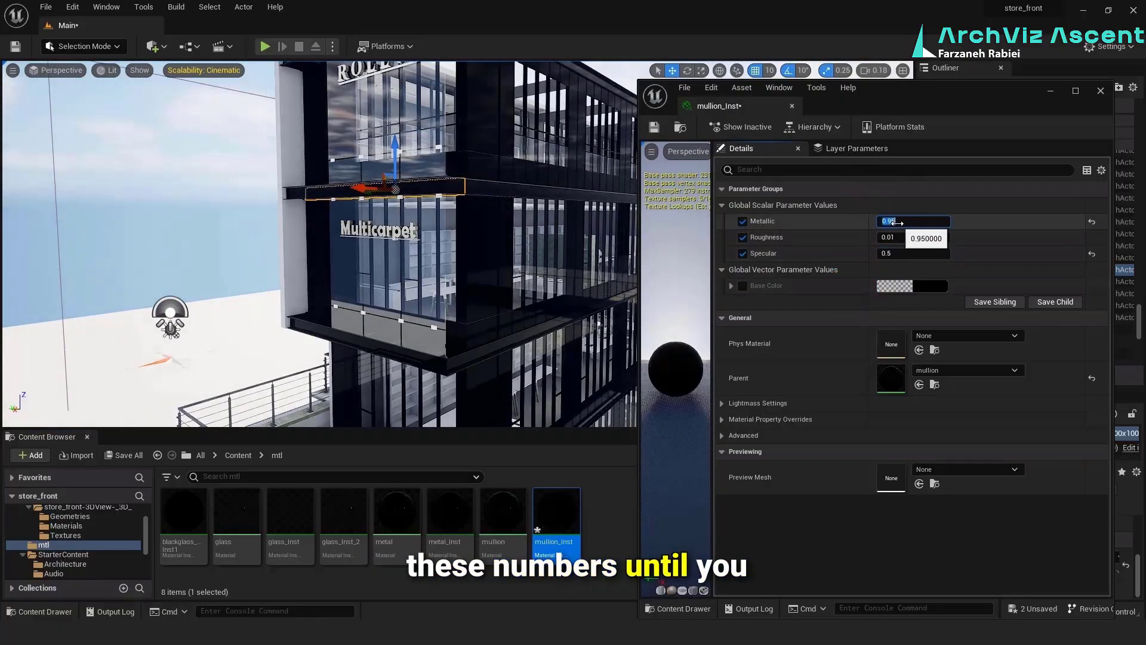
{"action": "type", "text": "8"}
{"action": "key", "text": "Return"}
{"action": "right_click_drag", "start_coordinate": [538, 238], "coordinate": [576, 326]}
{"action": "left_click", "coordinate": [792, 107]}
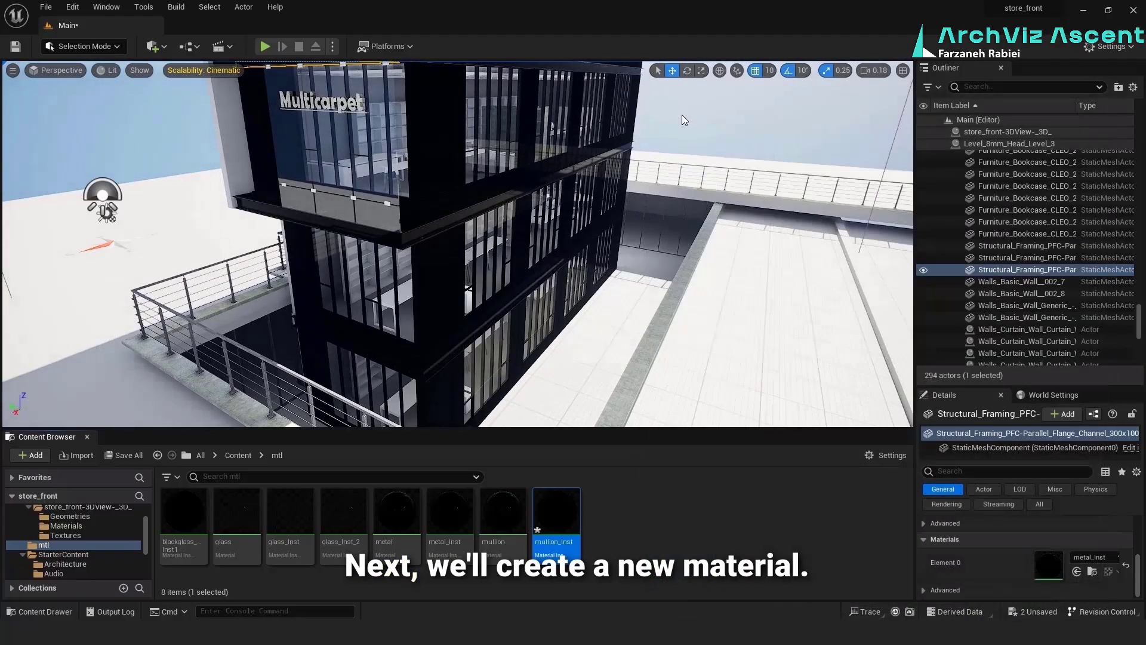
Create a new material named cr in the mtl folder
{"action": "right_click", "coordinate": [607, 533]}
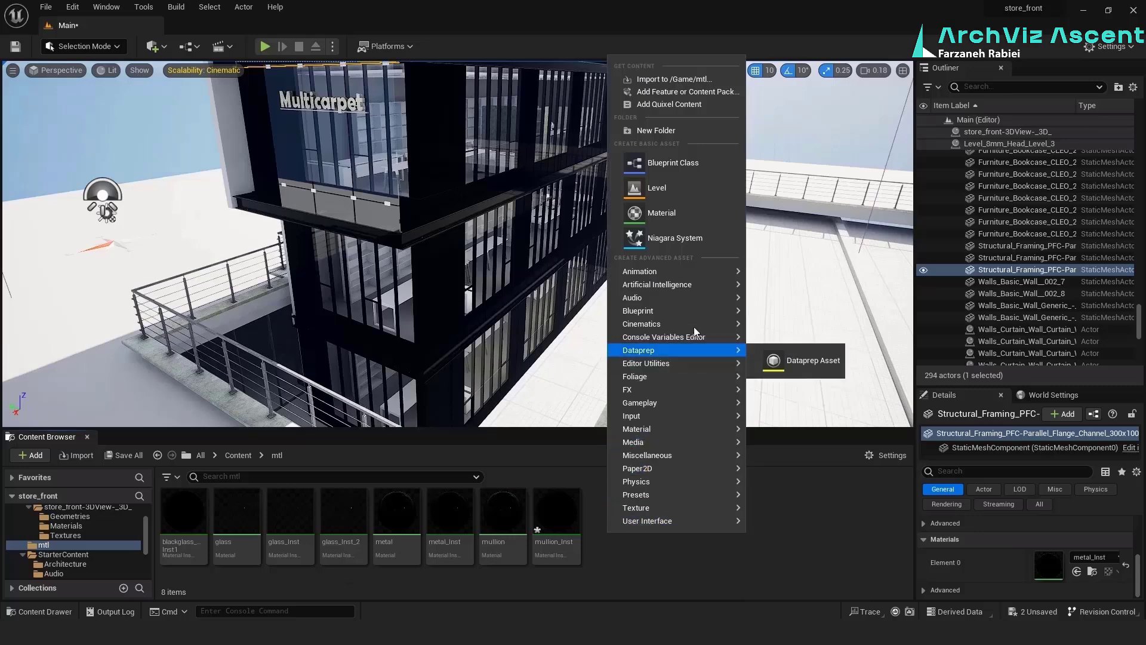
{"action": "left_click", "coordinate": [681, 213]}
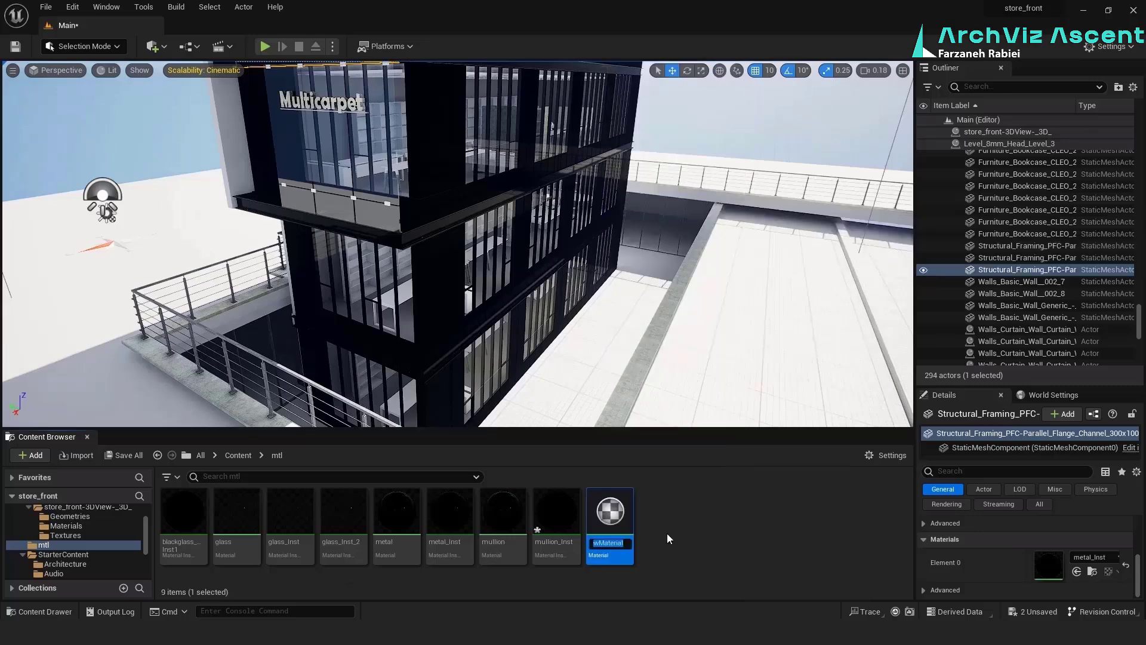
{"action": "type", "text": "c"}
{"action": "key", "text": "BackSpace"}
{"action": "type", "text": "cr"}
{"action": "key", "text": "Return"}
Open the cr material, promote its Base Color and Metallic inputs to parameters and place the Metallic node below Base Color
{"action": "double_click", "coordinate": [237, 512]}
{"action": "right_click_drag", "start_coordinate": [1046, 208], "coordinate": [1094, 257]}
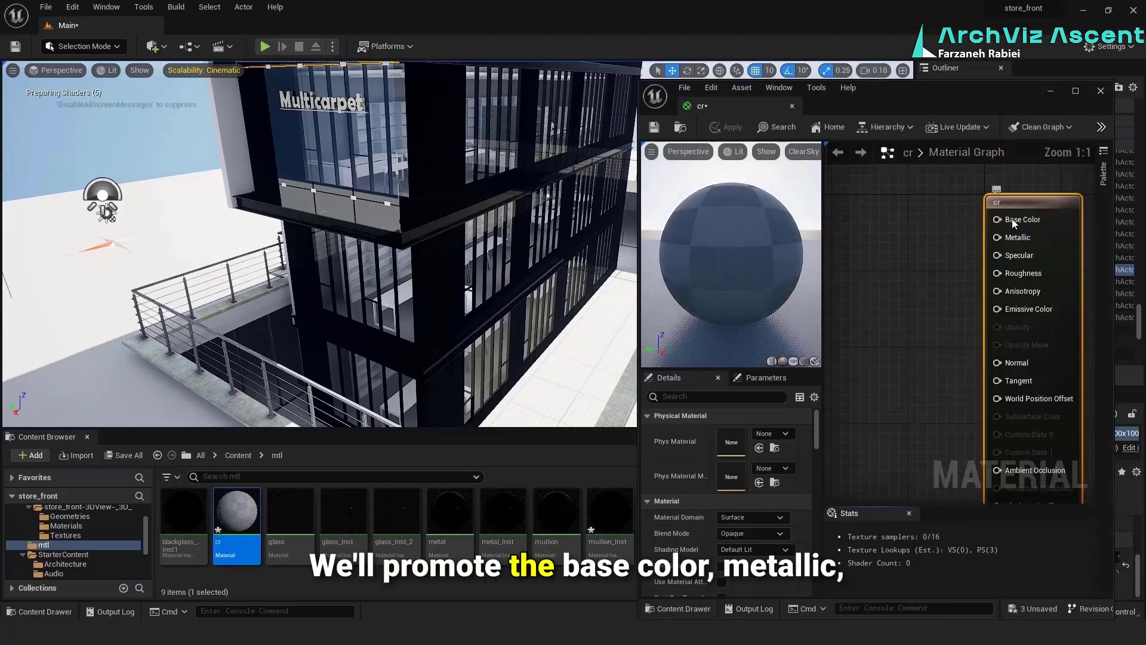
{"action": "right_click", "coordinate": [1011, 218]}
{"action": "left_click", "coordinate": [1030, 245]}
{"action": "right_click", "coordinate": [1009, 237]}
{"action": "left_click", "coordinate": [1033, 260]}
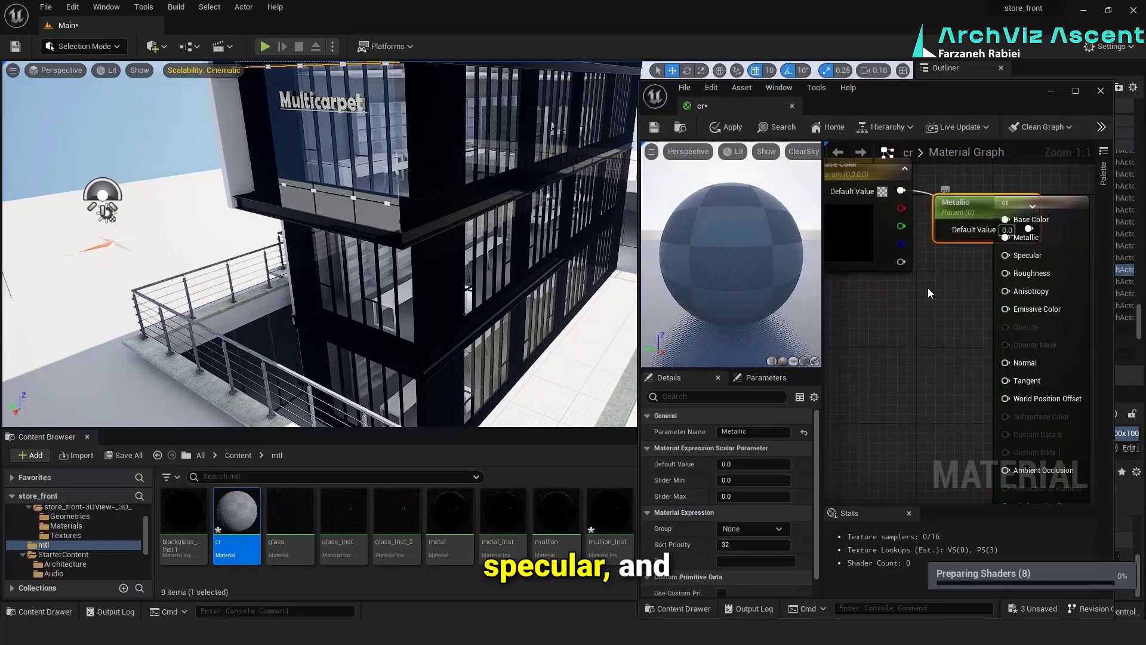
{"action": "left_click_drag", "start_coordinate": [961, 203], "coordinate": [868, 290]}
Promote the cr material's Specular and Roughness inputs to parameters, arrange their nodes in a column and close the material, applying the changes
{"action": "right_click", "coordinate": [1007, 255]}
{"action": "left_click", "coordinate": [1035, 282]}
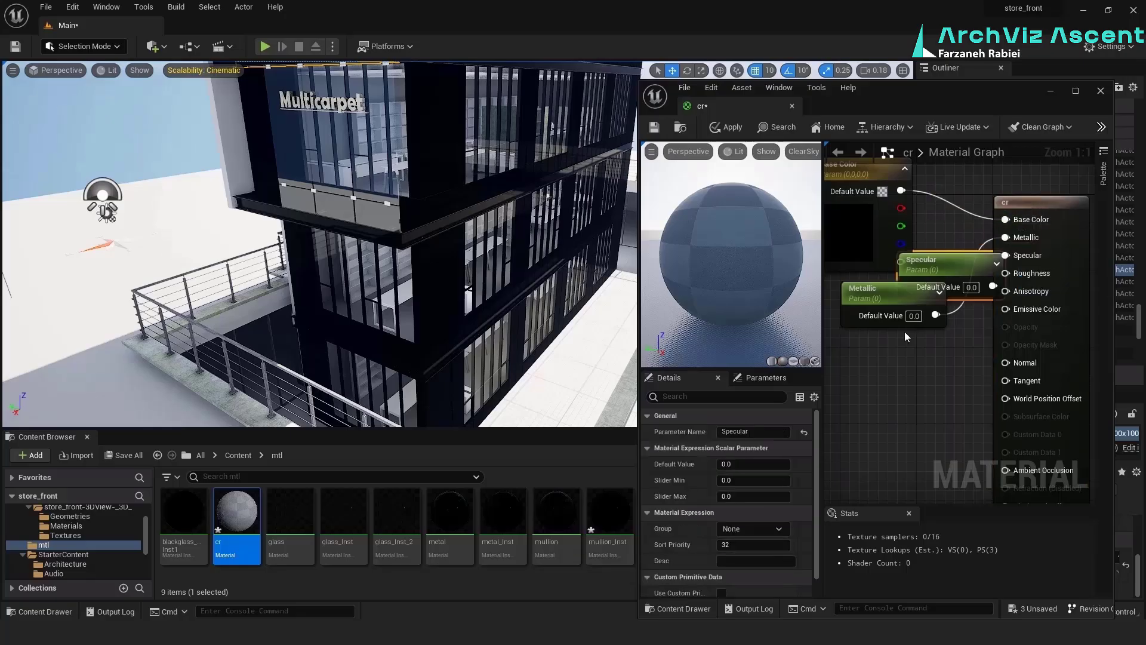
{"action": "left_click_drag", "start_coordinate": [961, 258], "coordinate": [868, 348]}
{"action": "right_click", "coordinate": [1008, 273]}
{"action": "left_click", "coordinate": [1037, 299]}
{"action": "left_click_drag", "start_coordinate": [970, 239], "coordinate": [909, 415]}
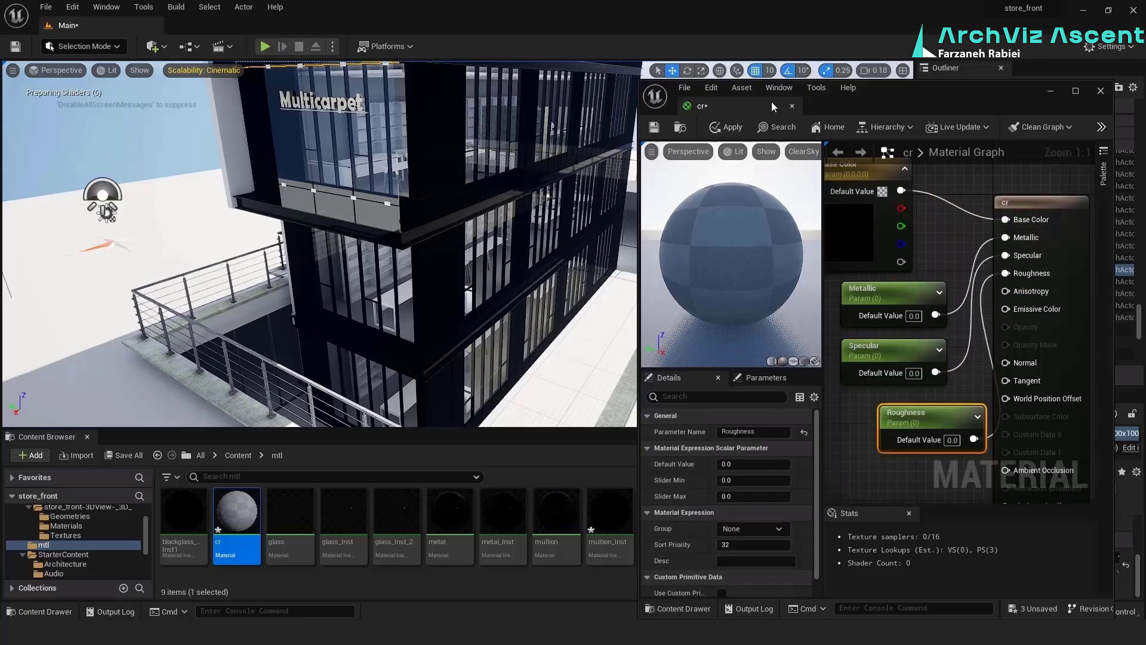
{"action": "left_click", "coordinate": [792, 106]}
{"action": "left_click", "coordinate": [602, 346]}
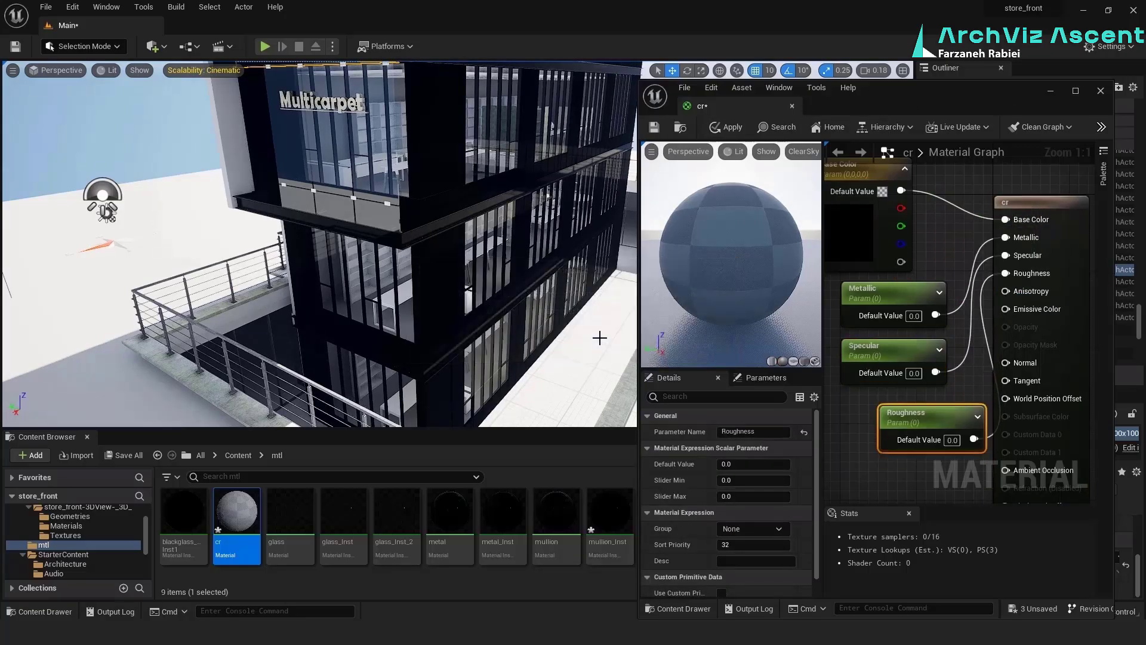
Create a material instance of cr, keeping the name cr_Inst
{"action": "right_click", "coordinate": [246, 520]}
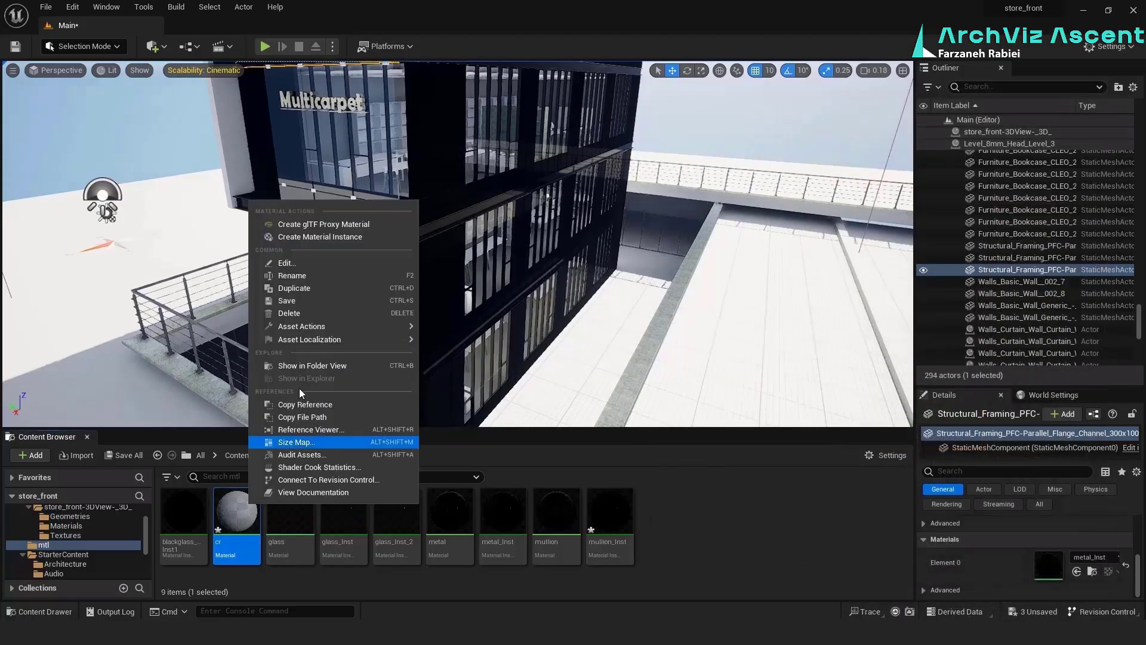
{"action": "left_click", "coordinate": [320, 238]}
{"action": "key", "text": "Return"}
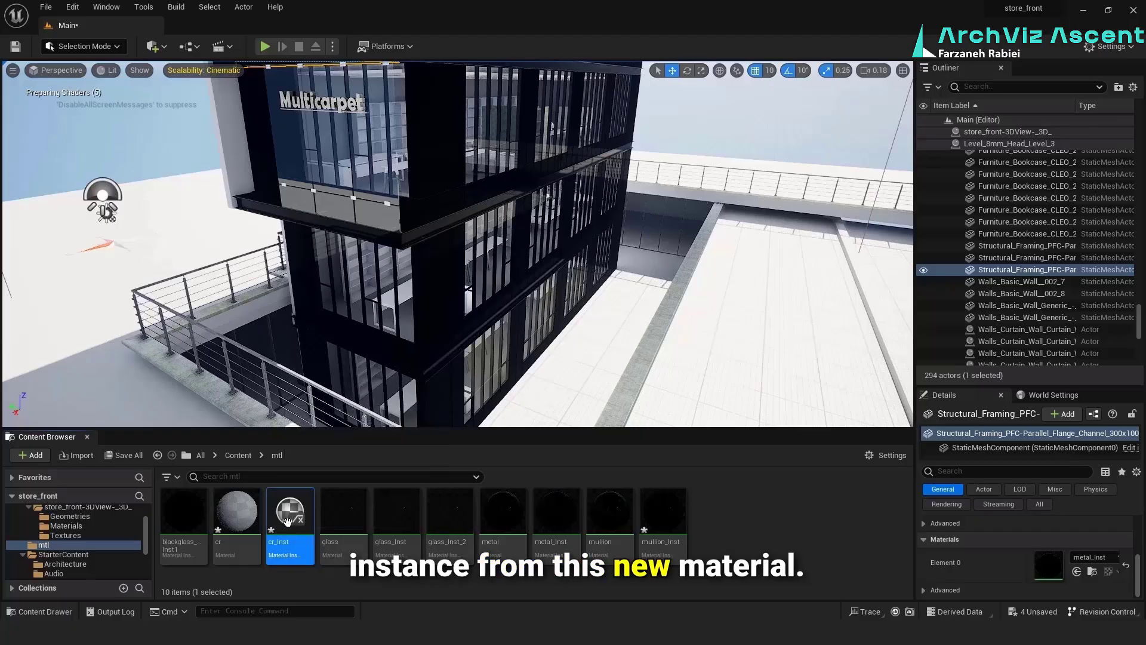
Open cr_Inst, enable its parameter overrides and set the Base Color to a medium gray
{"action": "double_click", "coordinate": [288, 521]}
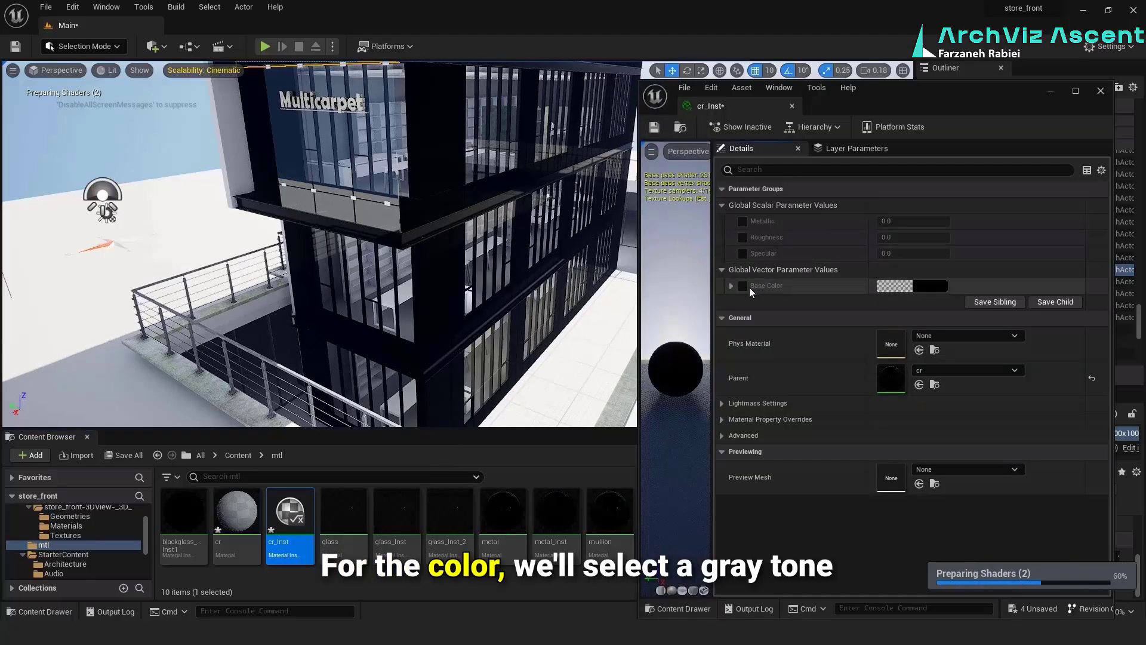
{"action": "left_click", "coordinate": [924, 286]}
{"action": "left_click", "coordinate": [836, 391]}
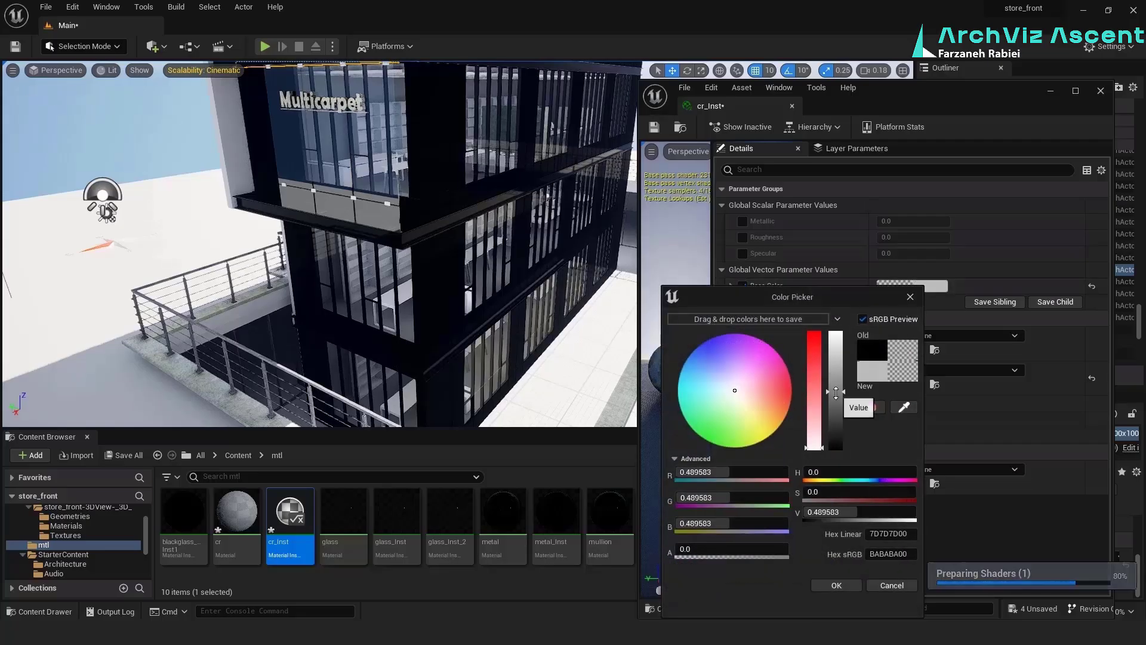
{"action": "left_click", "coordinate": [836, 585]}
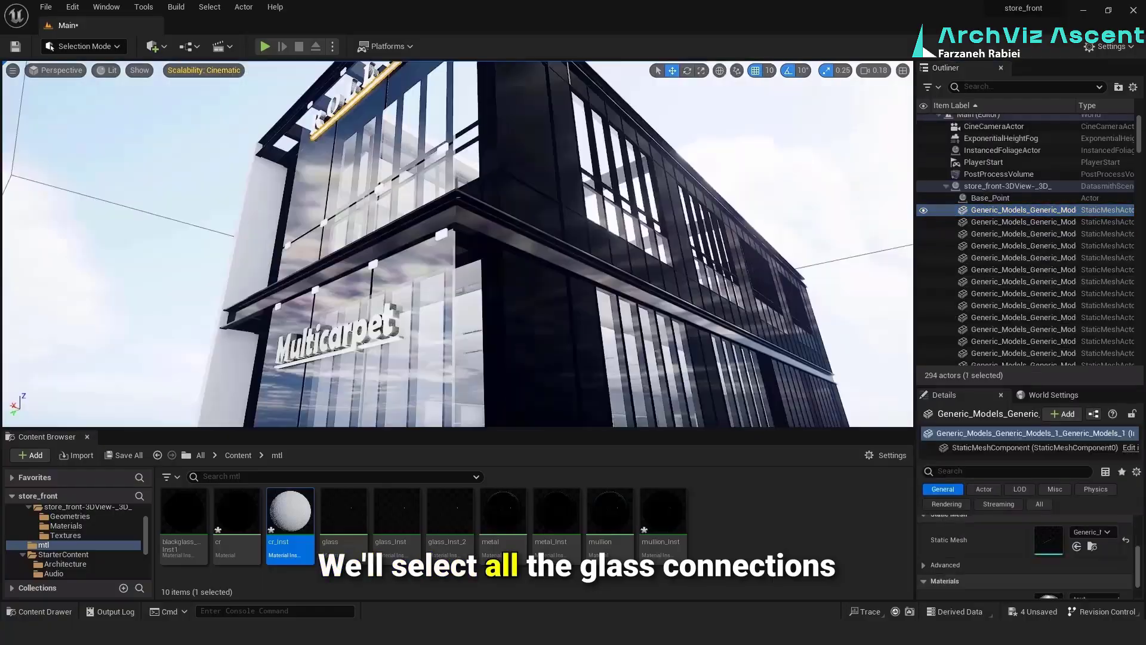
Assign cr_Inst to all the glass connectors on the facade and set its Metallic to 0.99, Roughness to 0.03 and Specular to 0.8
{"action": "left_click", "coordinate": [1015, 252], "text": "ctrl"}
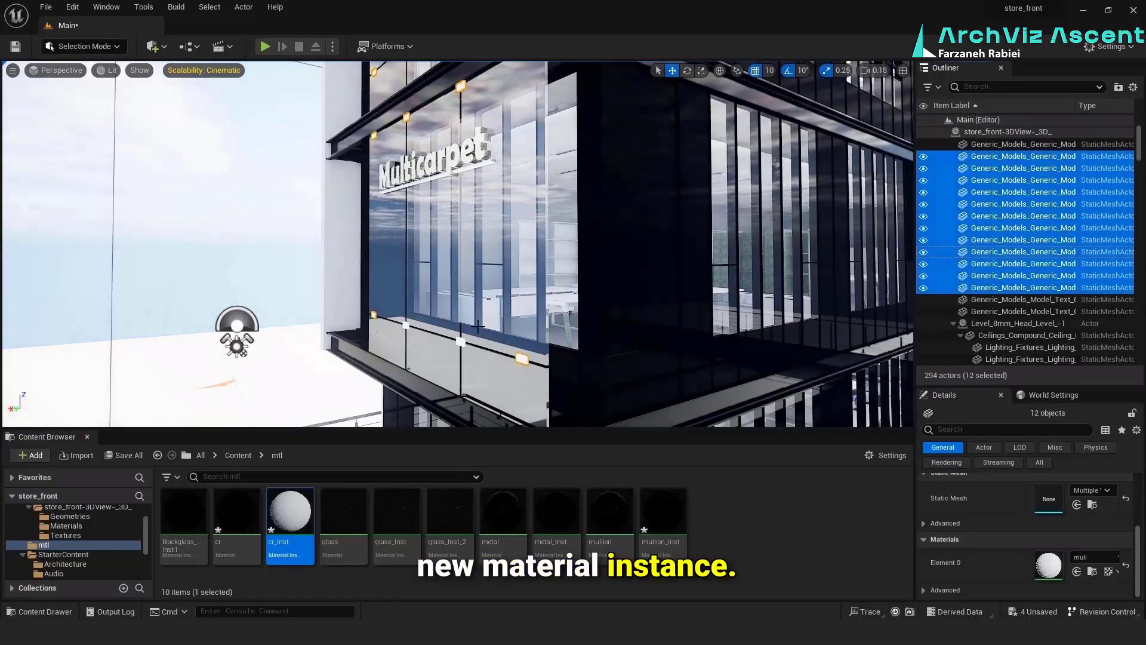
{"action": "scroll", "coordinate": [1027, 239], "scroll_direction": "up", "scroll_amount": 3}
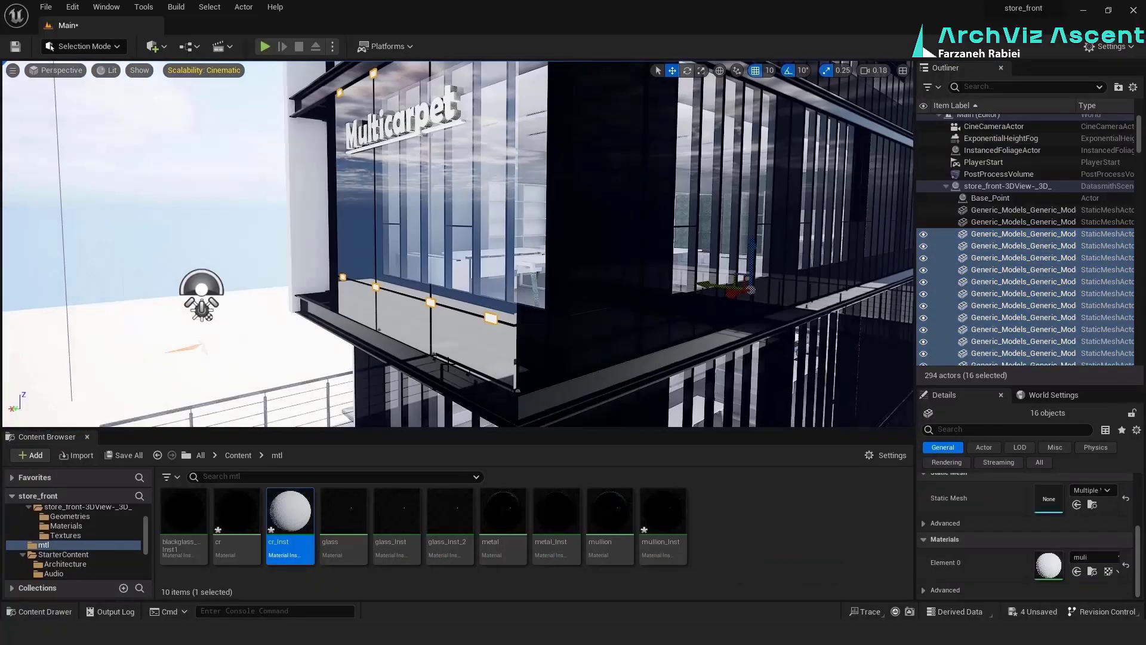
{"action": "double_click", "coordinate": [290, 510]}
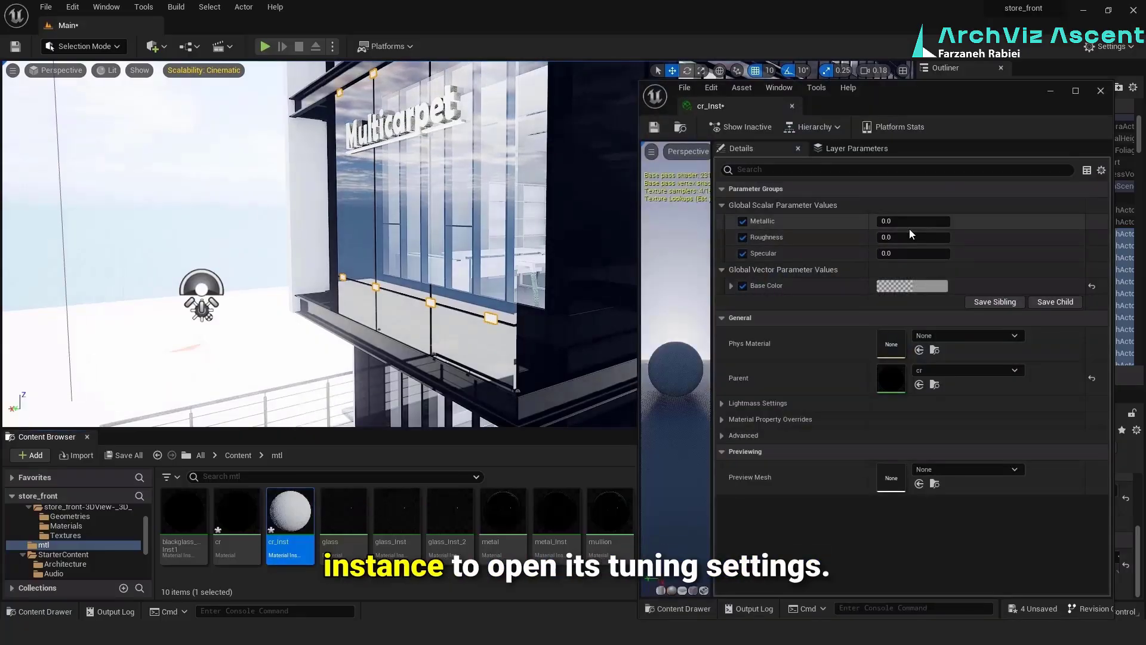
{"action": "type", "text": "0.99"}
{"action": "key", "text": "Return"}
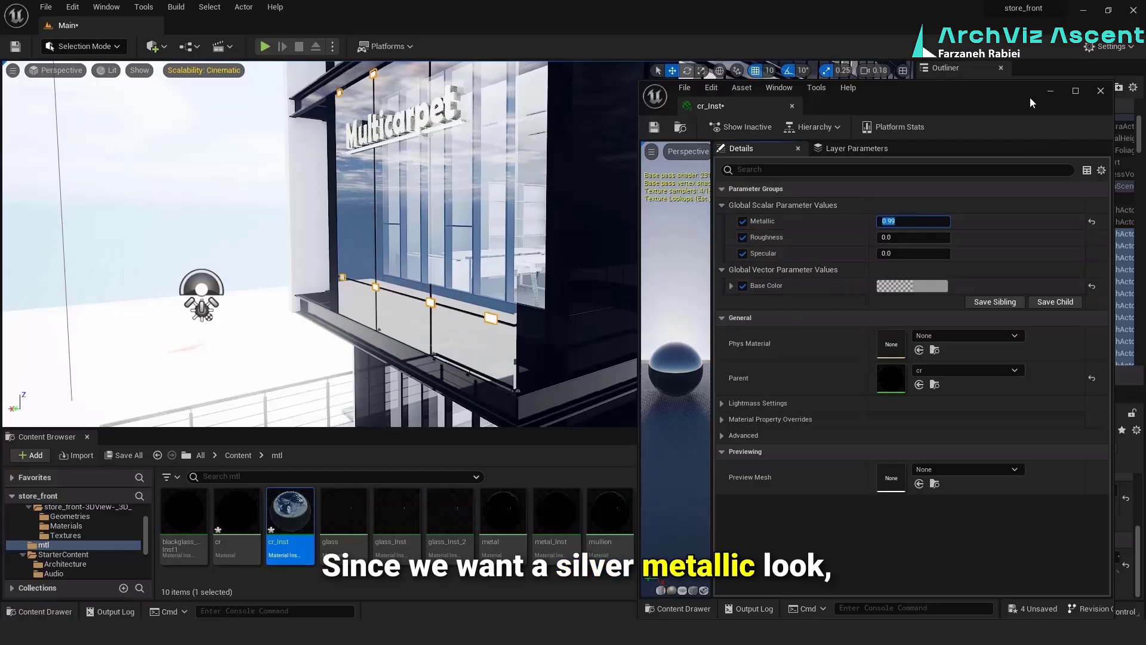
{"action": "left_click_drag", "start_coordinate": [994, 96], "coordinate": [964, 87]}
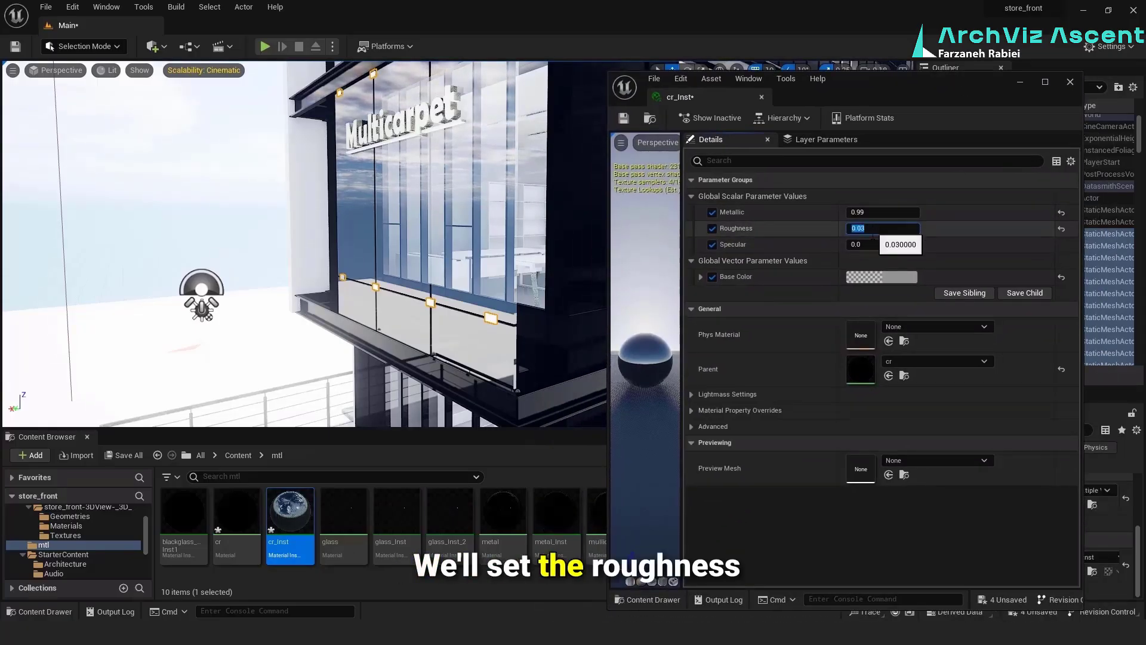
{"action": "key", "text": "Tab"}
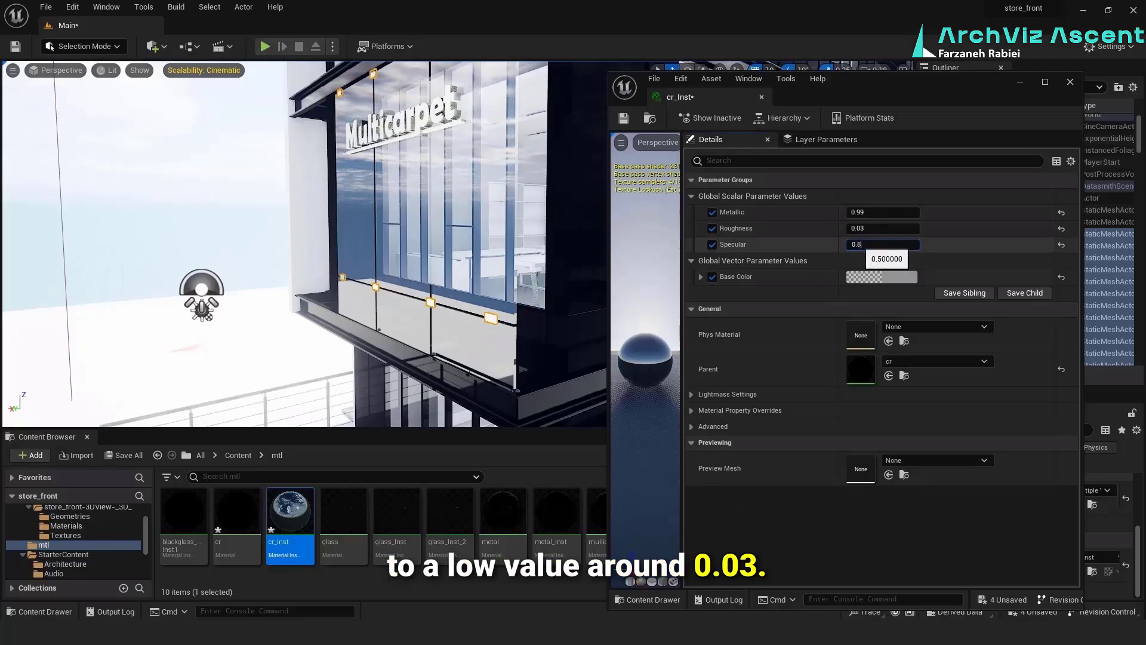
{"action": "left_click", "coordinate": [1070, 82]}
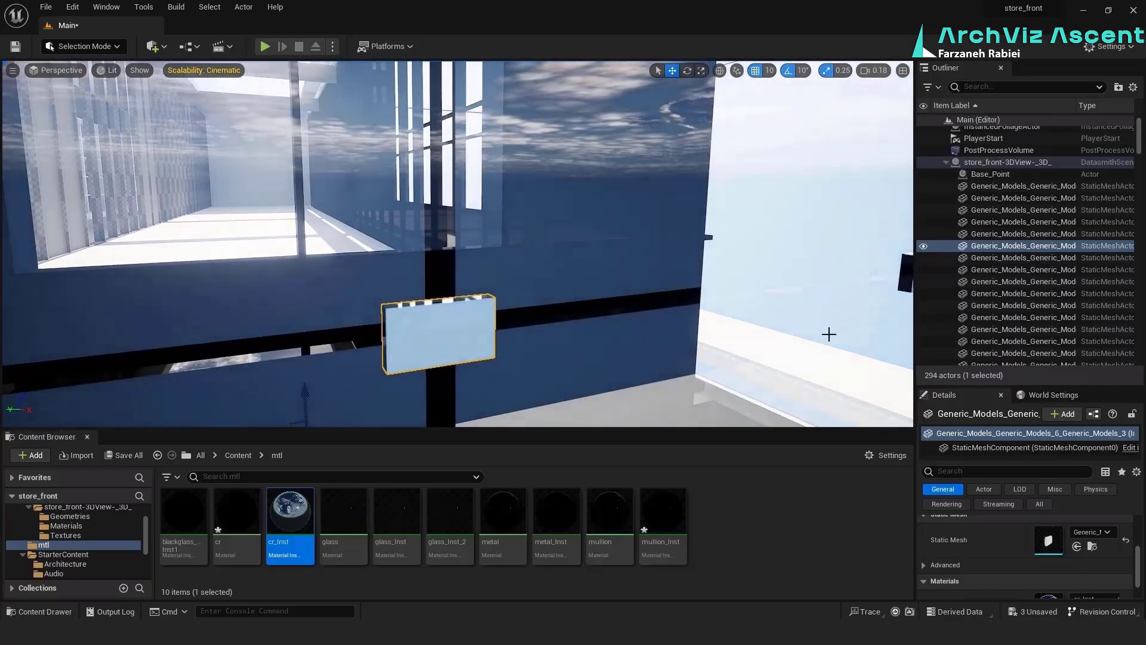
Reopen cr_Inst and set its Specular to 0.5
{"action": "double_click", "coordinate": [275, 524]}
{"action": "left_click", "coordinate": [871, 246]}
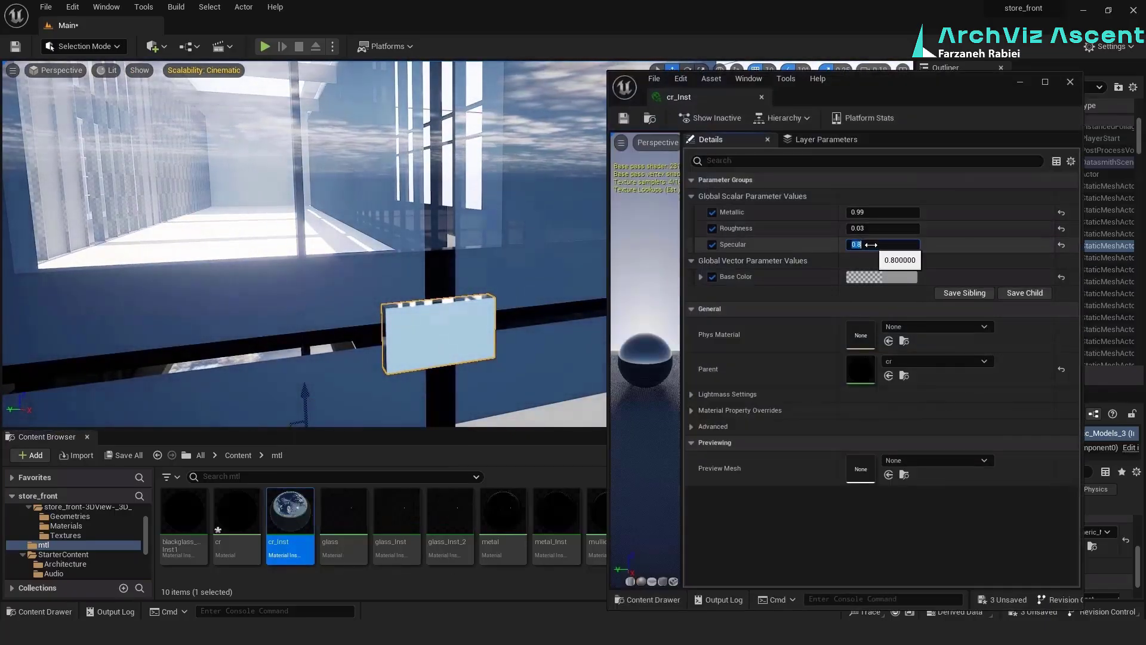
{"action": "type", "text": "0.5"}
{"action": "key", "text": "Return"}
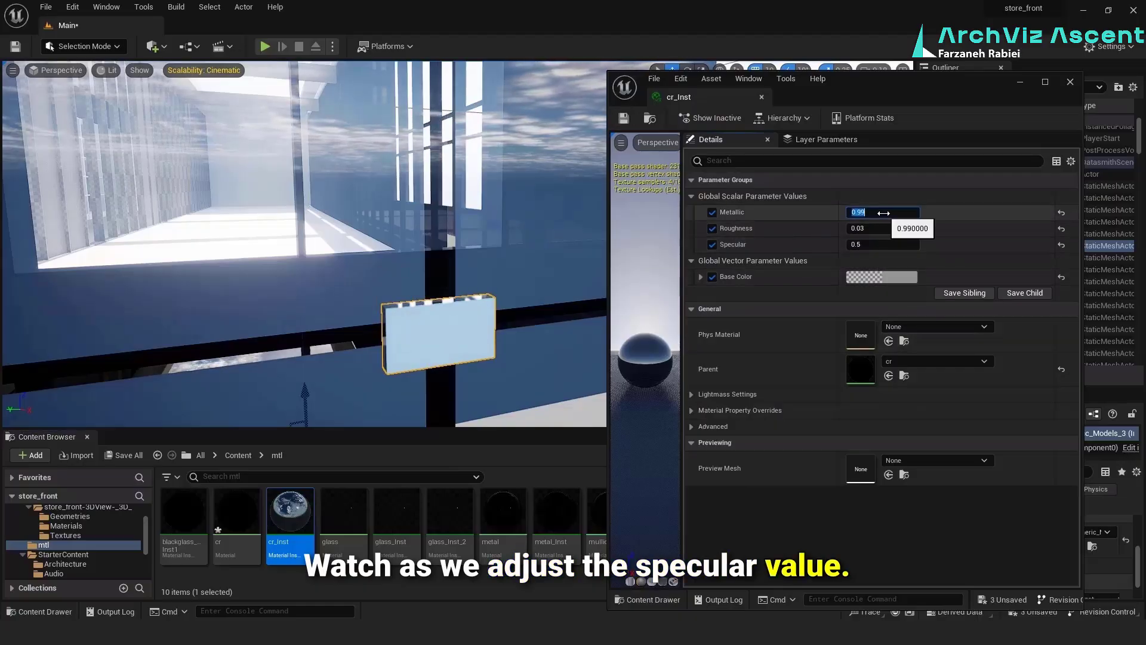
Try a Metallic of 0.1 on cr_Inst, set it to 0.5 and adjust the gray tone of its Base Color
{"action": "type", "text": "0.1"}
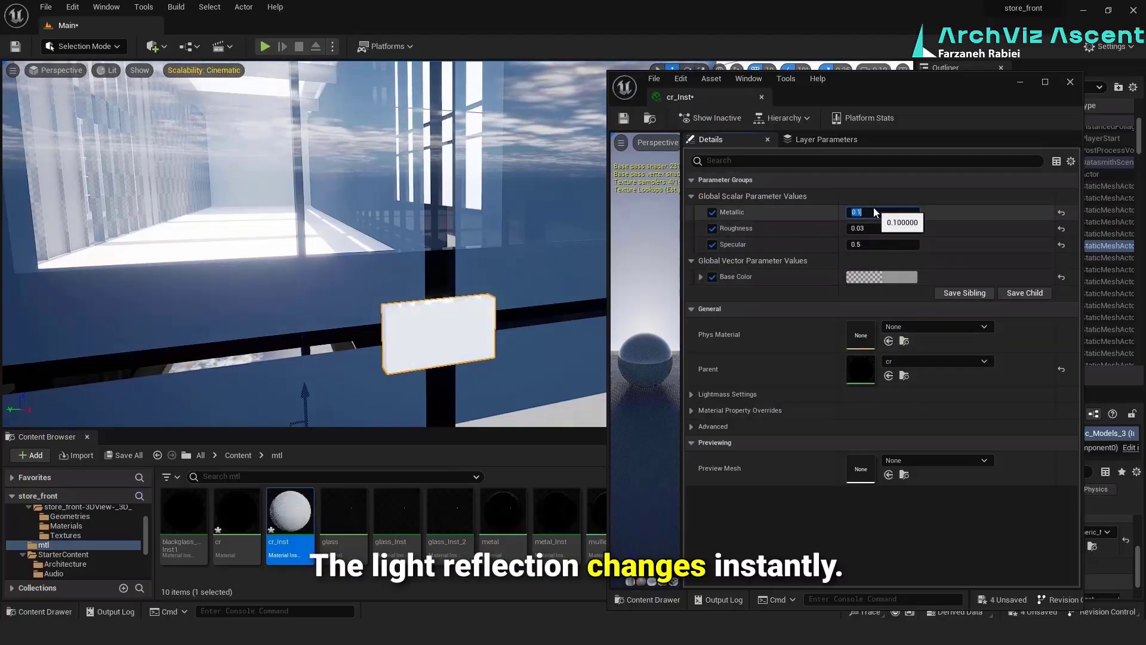
{"action": "type", "text": "0.5"}
{"action": "left_click", "coordinate": [882, 277]}
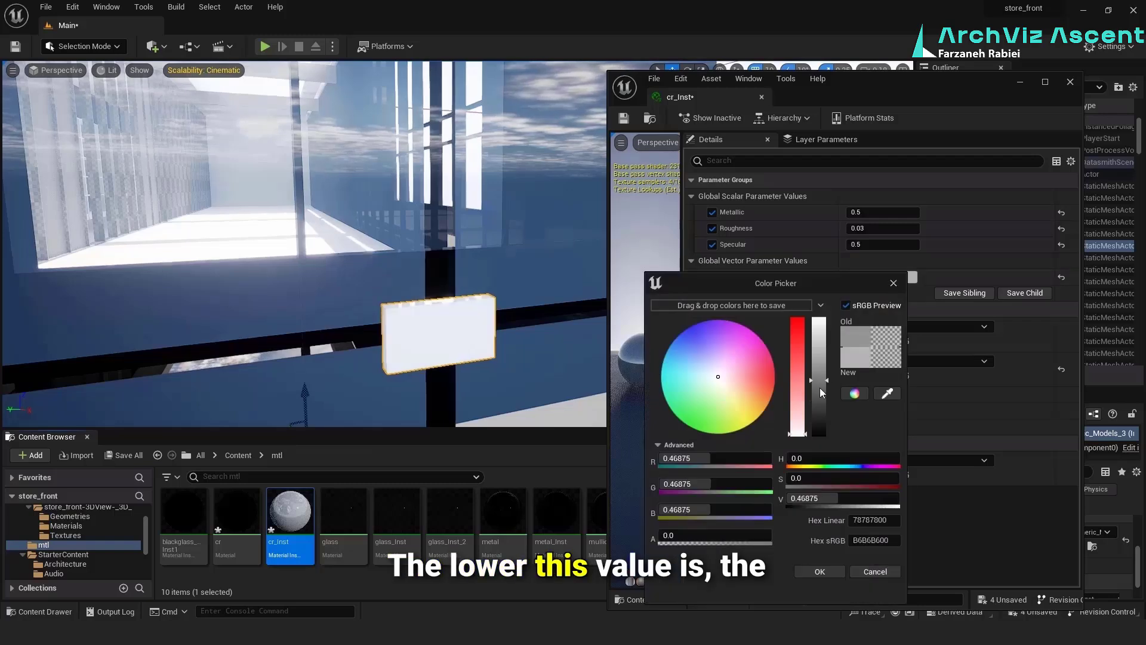
{"action": "left_click", "coordinate": [820, 571]}
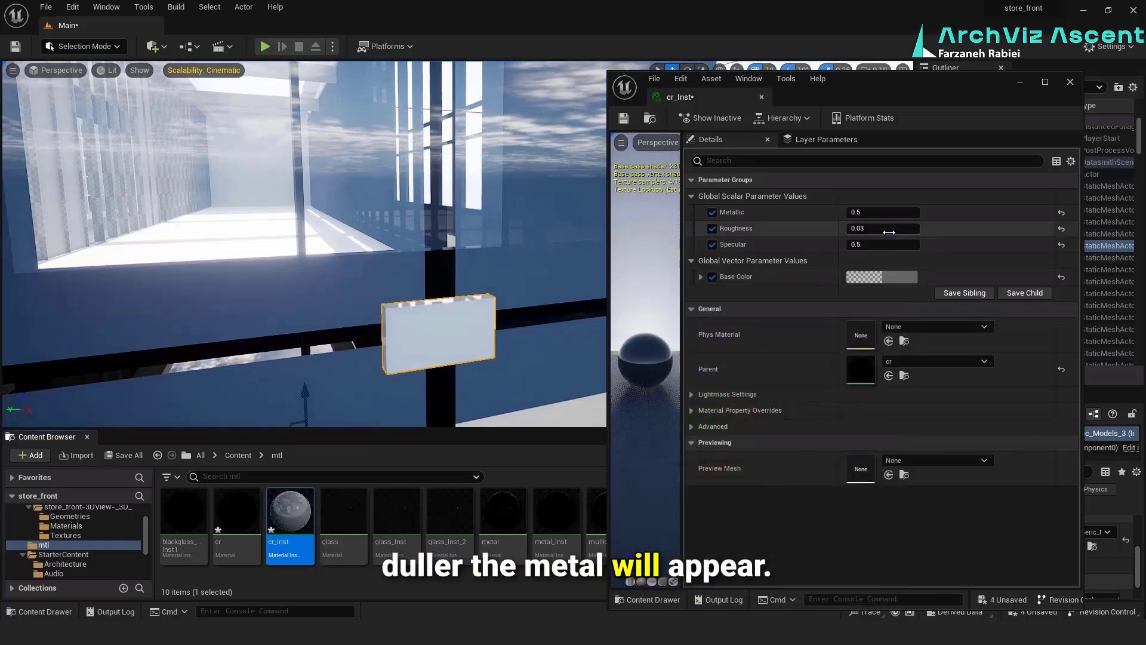
Set cr_Inst's Roughness to 0.5 and Metallic to 0.8, and close the material instance
{"action": "left_click", "coordinate": [889, 232]}
{"action": "type", "text": ".5"}
{"action": "left_click", "coordinate": [874, 213]}
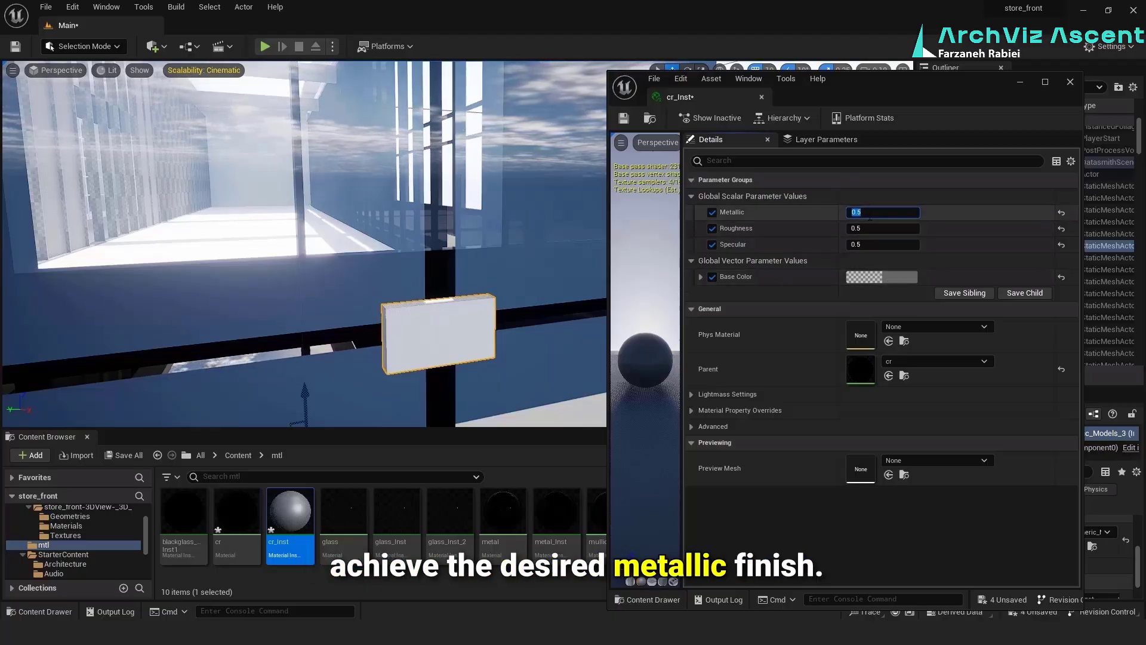
{"action": "key", "text": "Return"}
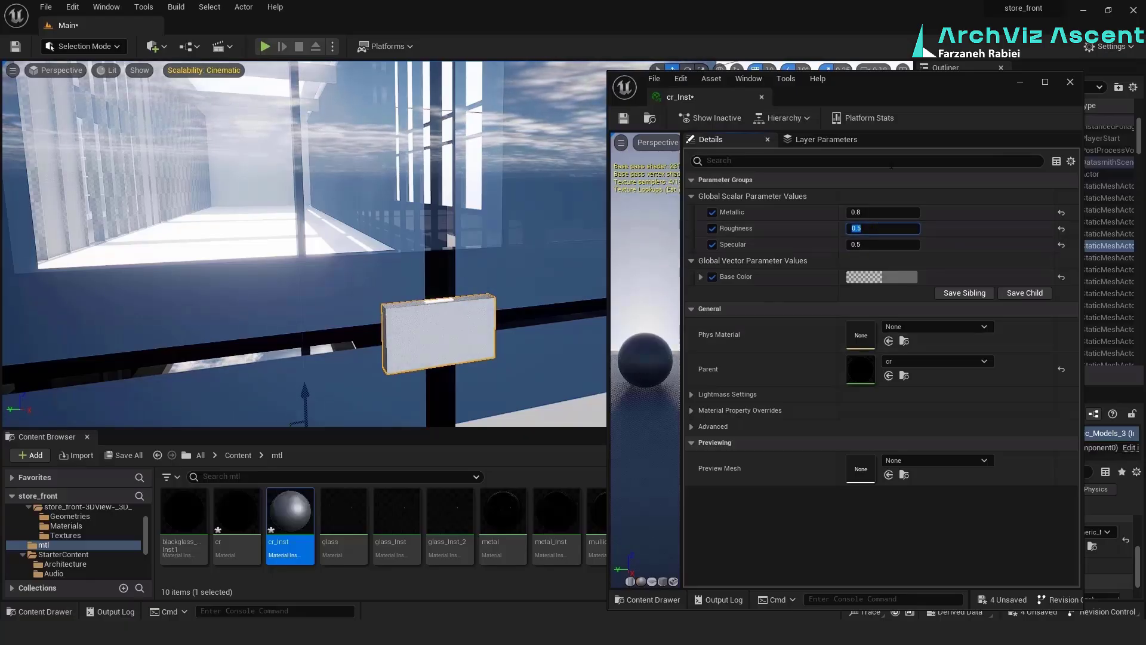
{"action": "left_click", "coordinate": [768, 139]}
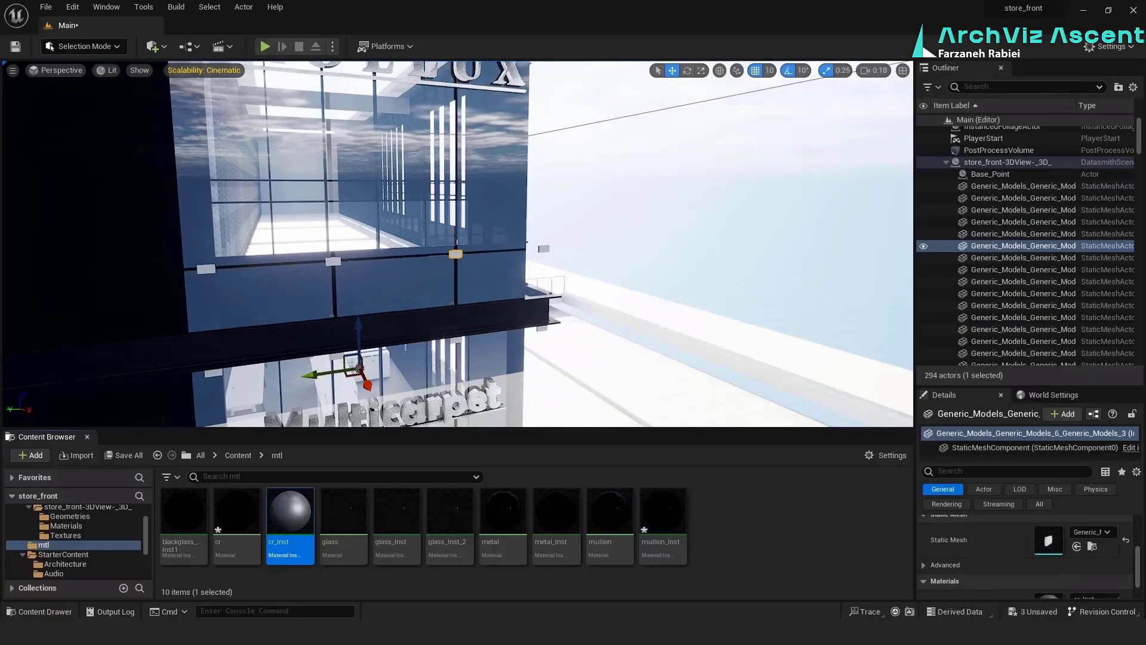
Duplicate the cr material and name the copy text
{"action": "right_click", "coordinate": [246, 521]}
{"action": "left_click", "coordinate": [297, 301]}
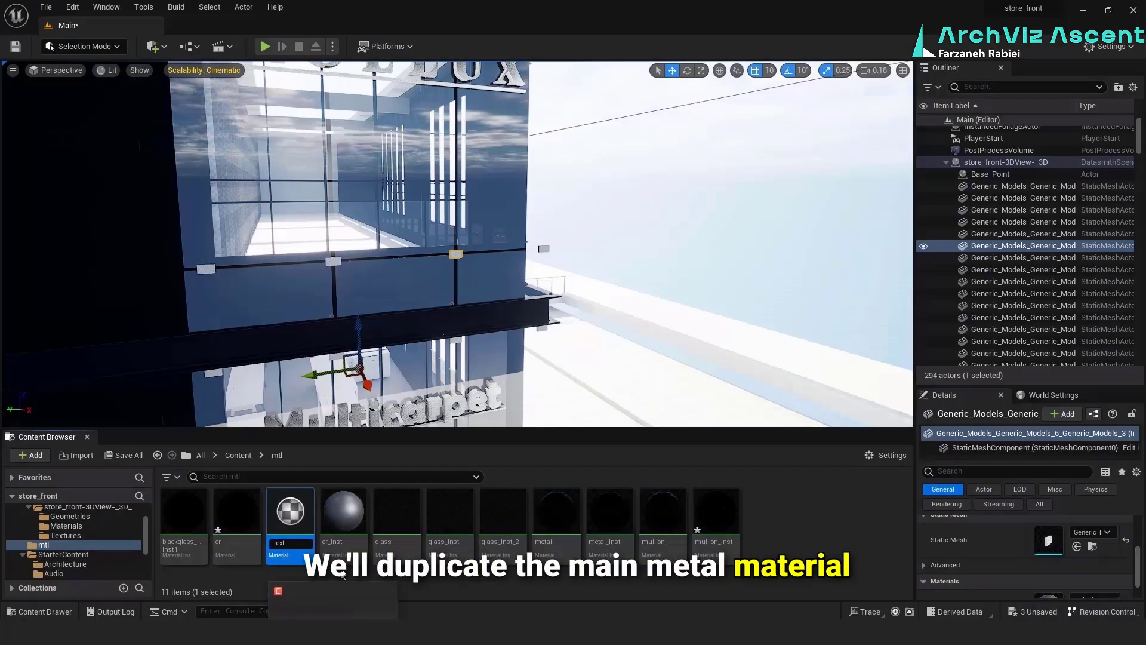
{"action": "key", "text": "Return"}
Create the material instance text_Inst from the text material and apply it to the Multicarpet sign lettering
{"action": "right_click", "coordinate": [716, 512]}
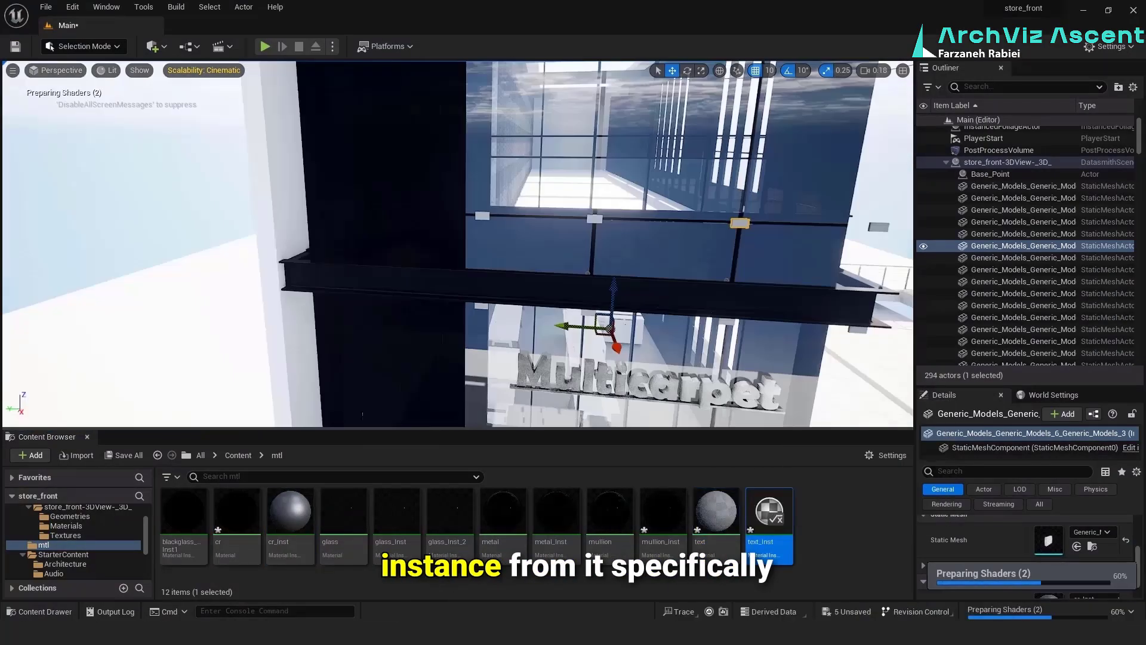
{"action": "left_click_drag", "start_coordinate": [770, 513], "coordinate": [610, 358]}
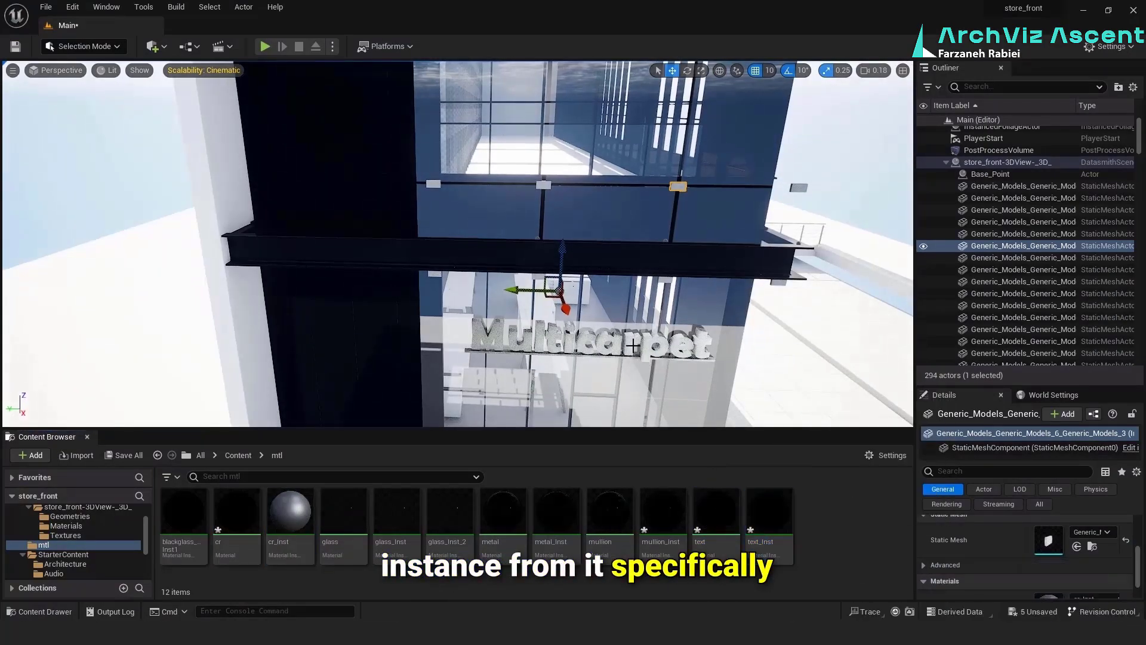
Open text_Inst, close its Layer Parameters view and restore the Details view
{"action": "double_click", "coordinate": [770, 520]}
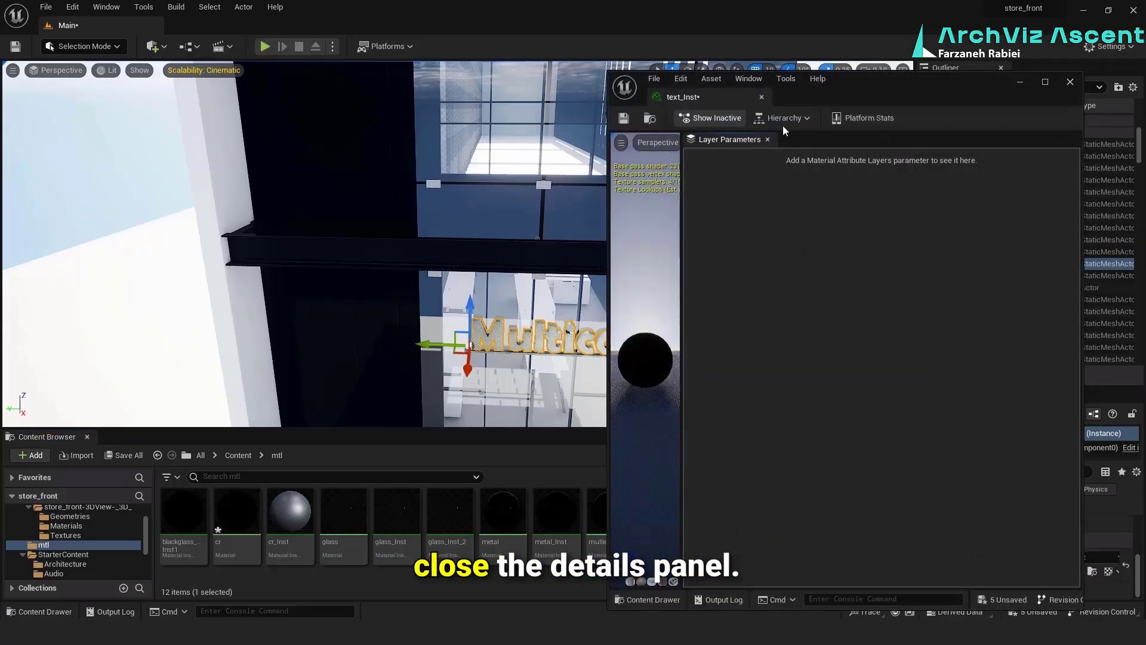
{"action": "left_click", "coordinate": [769, 139]}
{"action": "left_click", "coordinate": [748, 79]}
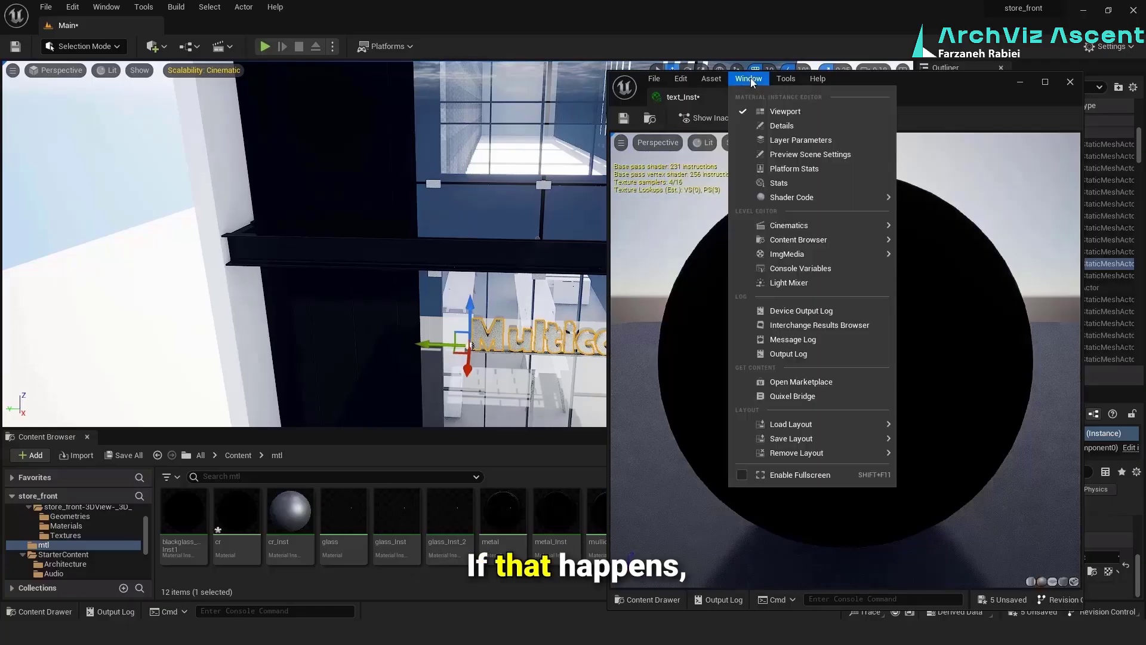
{"action": "left_click", "coordinate": [760, 127]}
Enable the Metallic, Roughness, Specular and Base Color overrides on text_Inst and set the Base Color to a light gray
{"action": "left_click", "coordinate": [713, 212]}
{"action": "left_click", "coordinate": [712, 229]}
{"action": "left_click", "coordinate": [713, 245]}
{"action": "left_click", "coordinate": [713, 277]}
{"action": "left_click", "coordinate": [870, 277]}
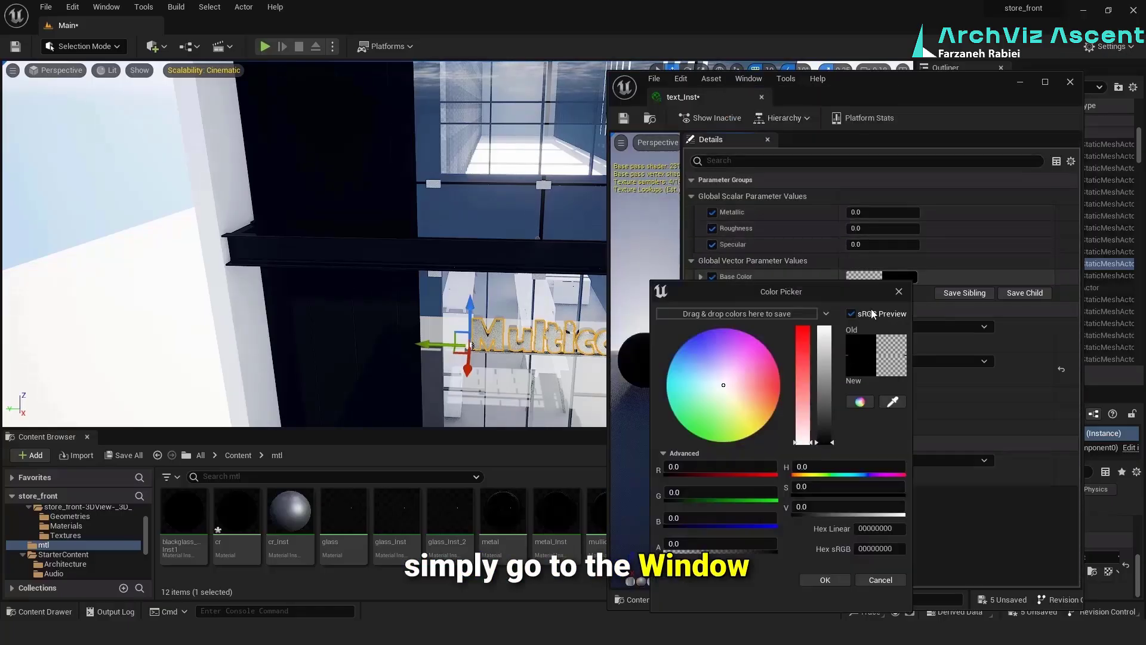
{"action": "mouse_move", "coordinate": [825, 364]}
{"action": "left_mouse_down"}
{"action": "mouse_move", "coordinate": [825, 382]}
{"action": "mouse_move", "coordinate": [825, 365]}
{"action": "left_mouse_up"}
{"action": "left_click", "coordinate": [825, 581]}
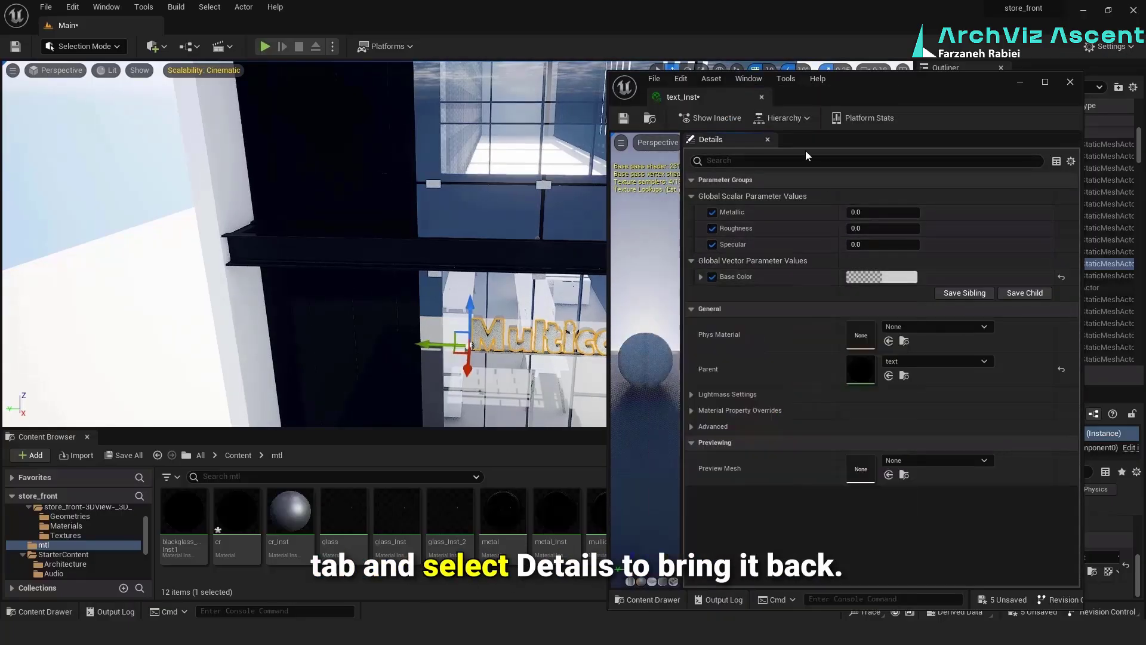
Set text_Inst's Metallic to 0.9, Roughness to 0.5 and Specular to 0.5
{"action": "left_click", "coordinate": [877, 229]}
{"action": "type", "text": ".5"}
{"action": "left_click", "coordinate": [877, 245]}
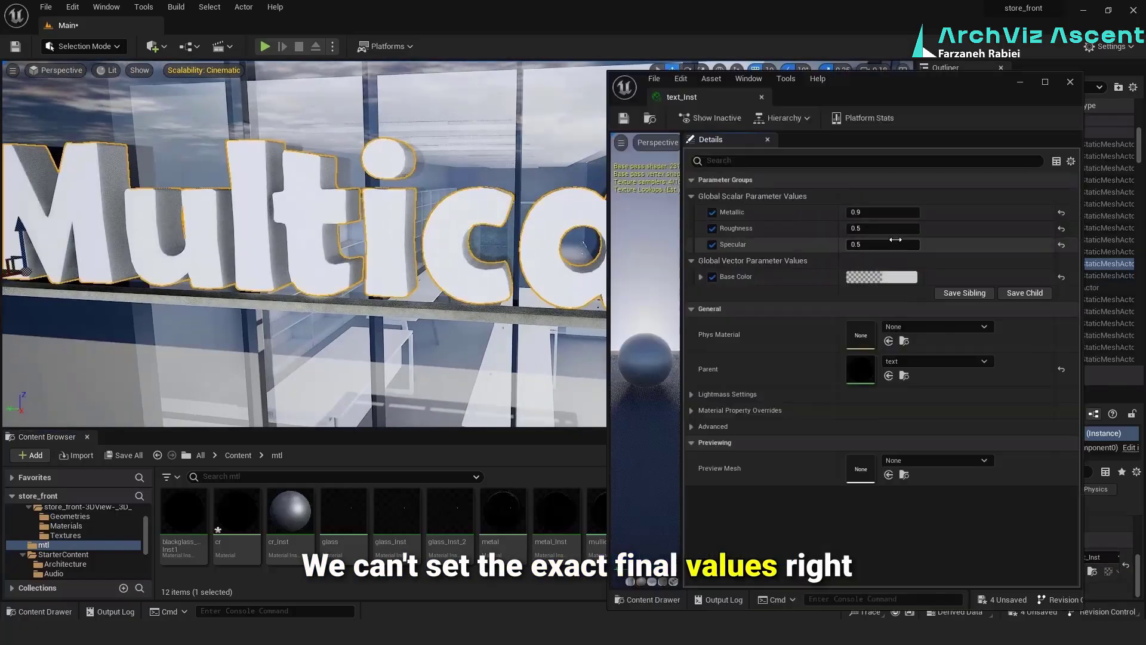
Try a Roughness of 0.1 on text_Inst, then set Roughness to 0.3 and Specular to 0.8
{"action": "left_click", "coordinate": [885, 228]}
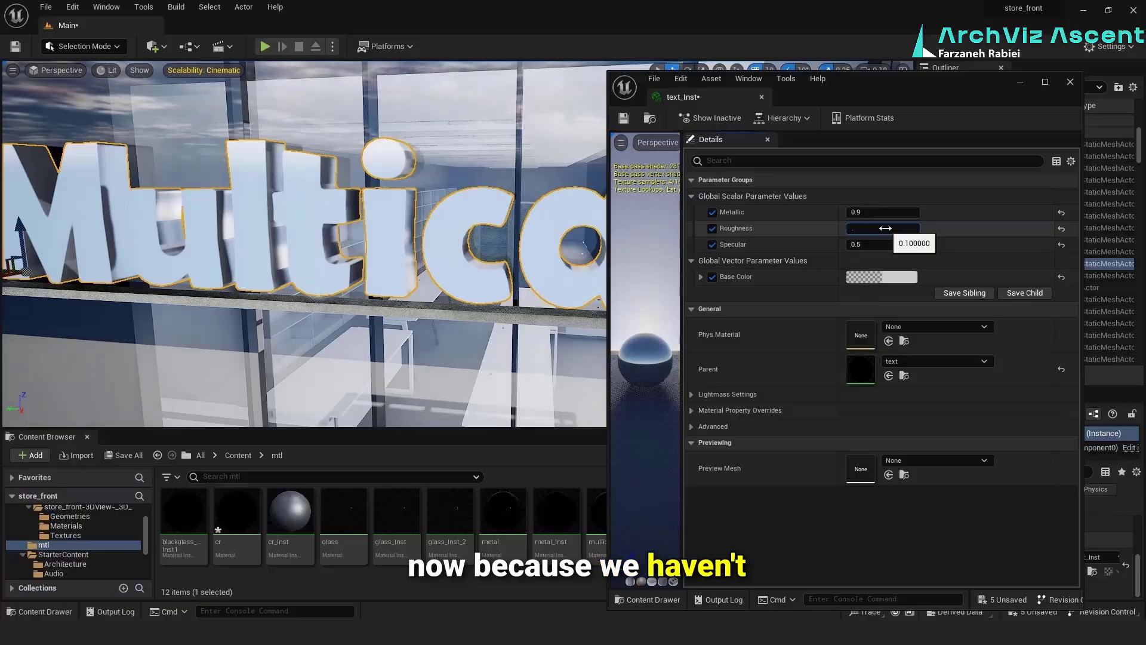
{"action": "type", "text": "0.3"}
{"action": "key", "text": "Return"}
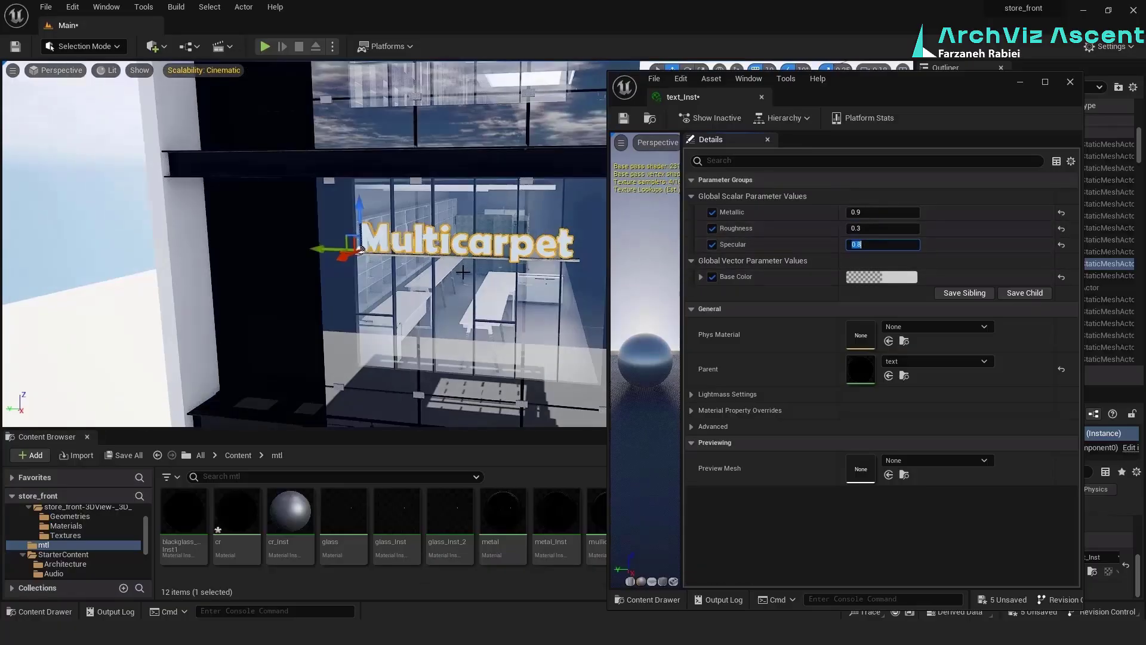
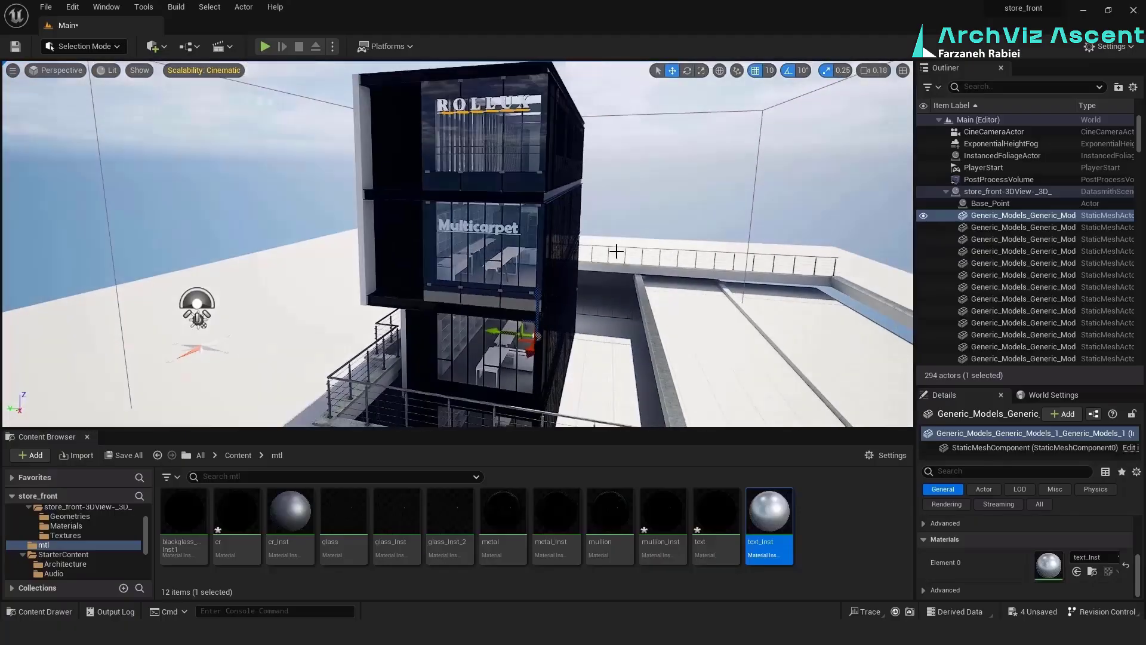
Save all modified content, including the cr, mullion_Inst and text assets
{"action": "left_click", "coordinate": [128, 455]}
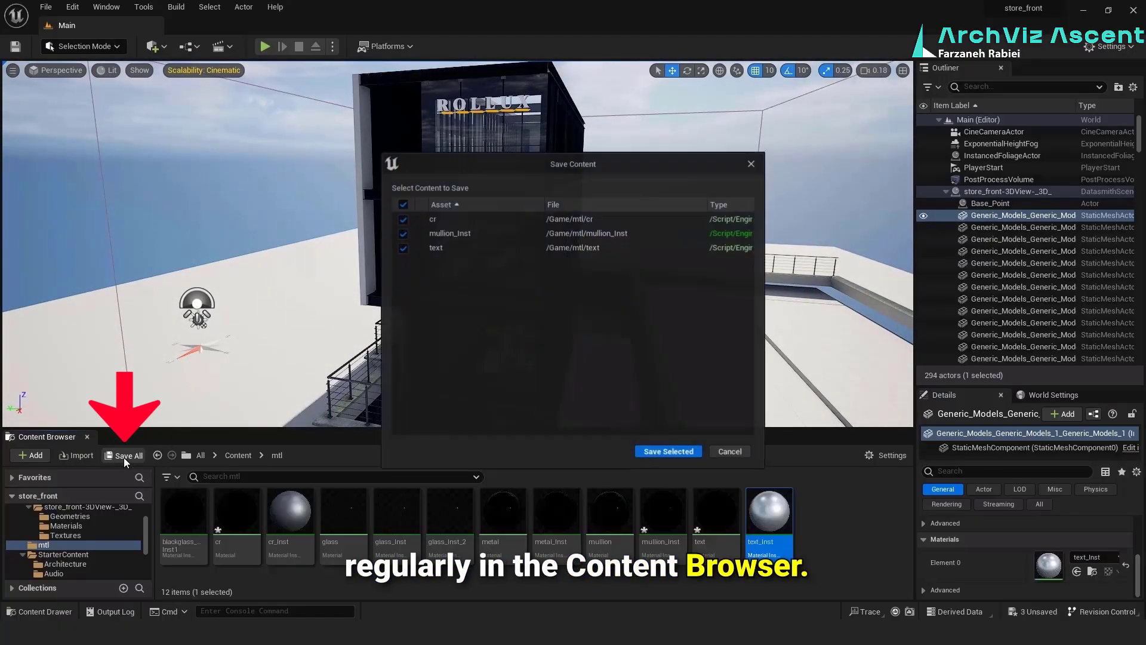
{"action": "left_click", "coordinate": [668, 451]}
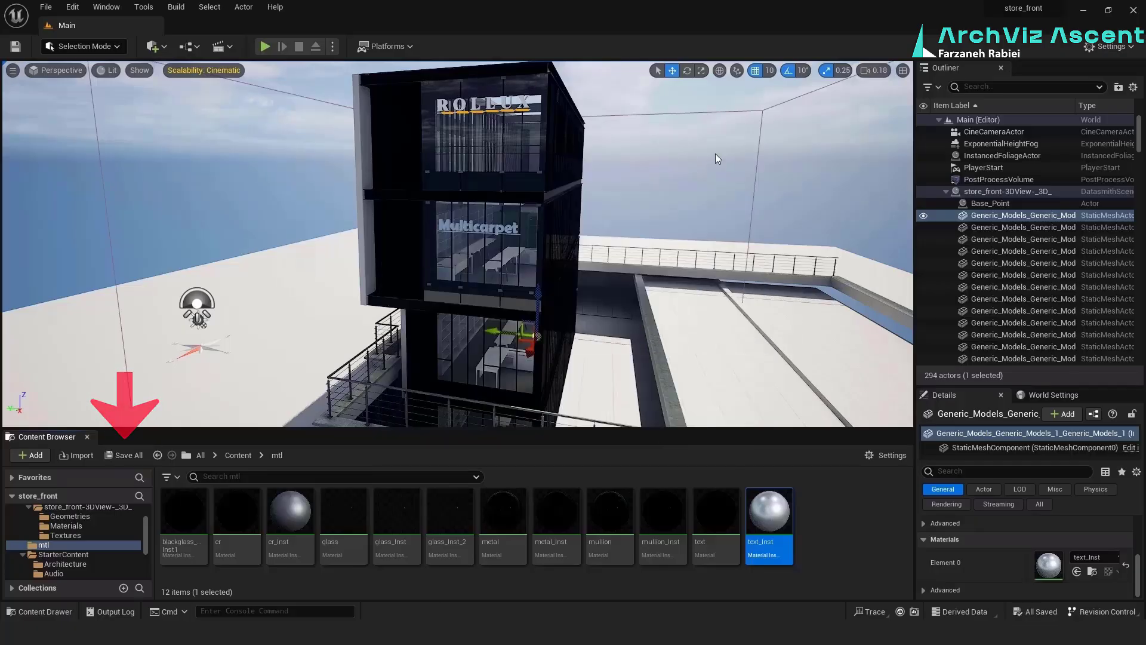
Open the steel flange channel's metal_Inst, try a Roughness of 0.5, settle on 0.3 and close it
{"action": "right_click_drag", "start_coordinate": [457, 245], "coordinate": [289, 337]}
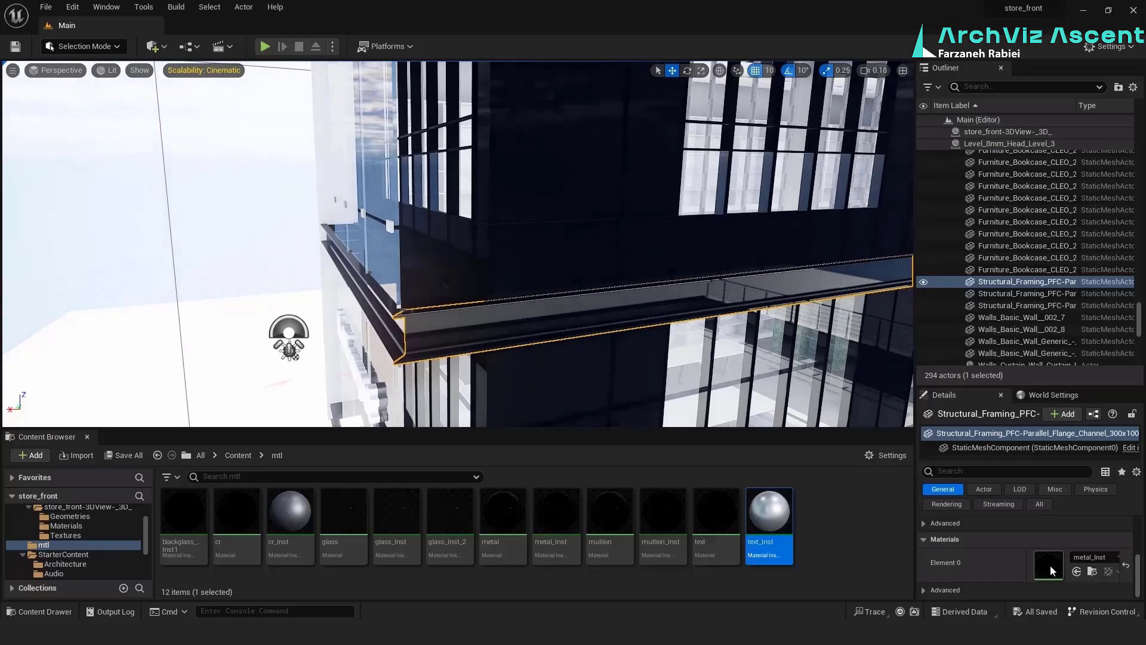
{"action": "left_click", "coordinate": [1092, 572]}
{"action": "double_click", "coordinate": [556, 513]}
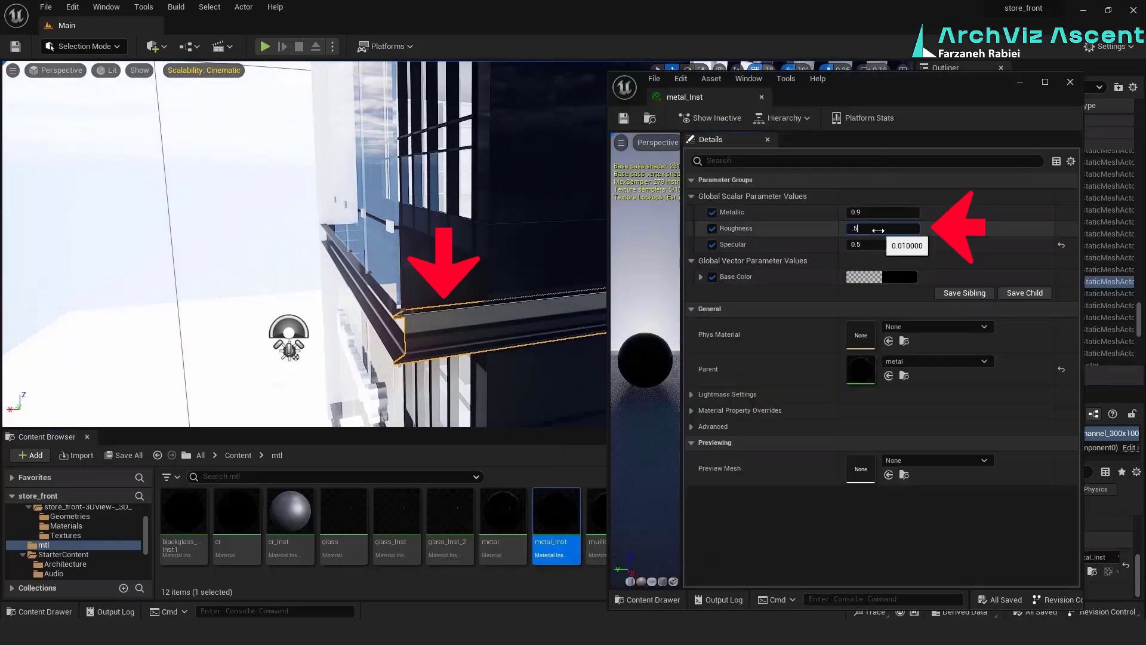
{"action": "type", "text": "0.5"}
{"action": "key", "text": "Return"}
{"action": "key", "text": "BackSpace"}
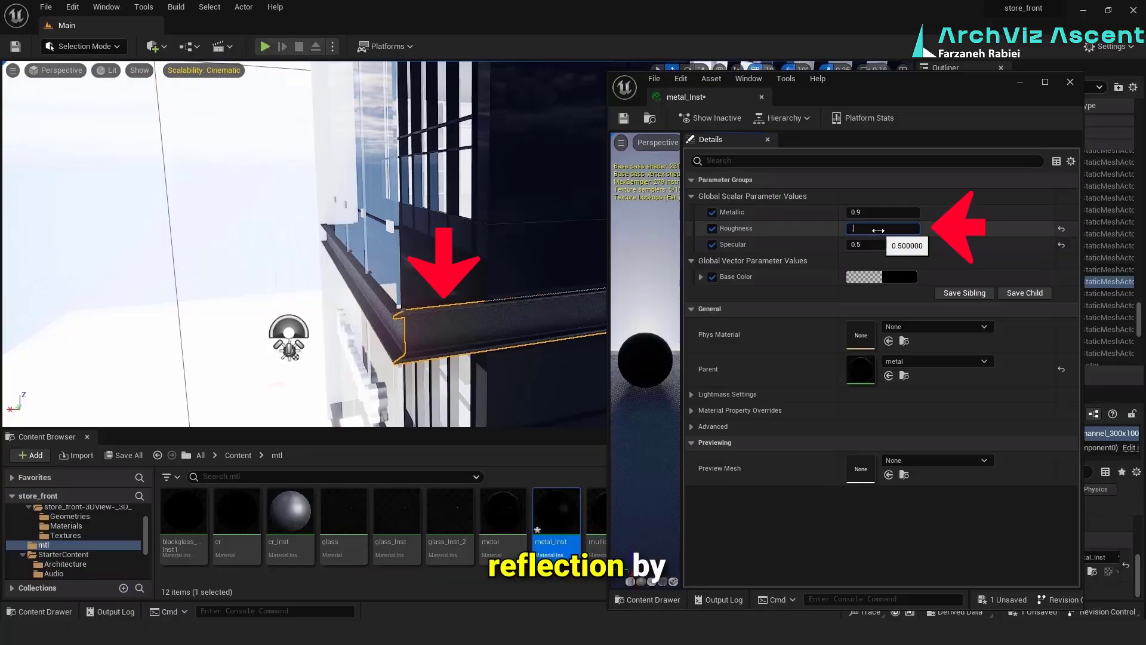
{"action": "type", "text": "0.3"}
{"action": "key", "text": "Return"}
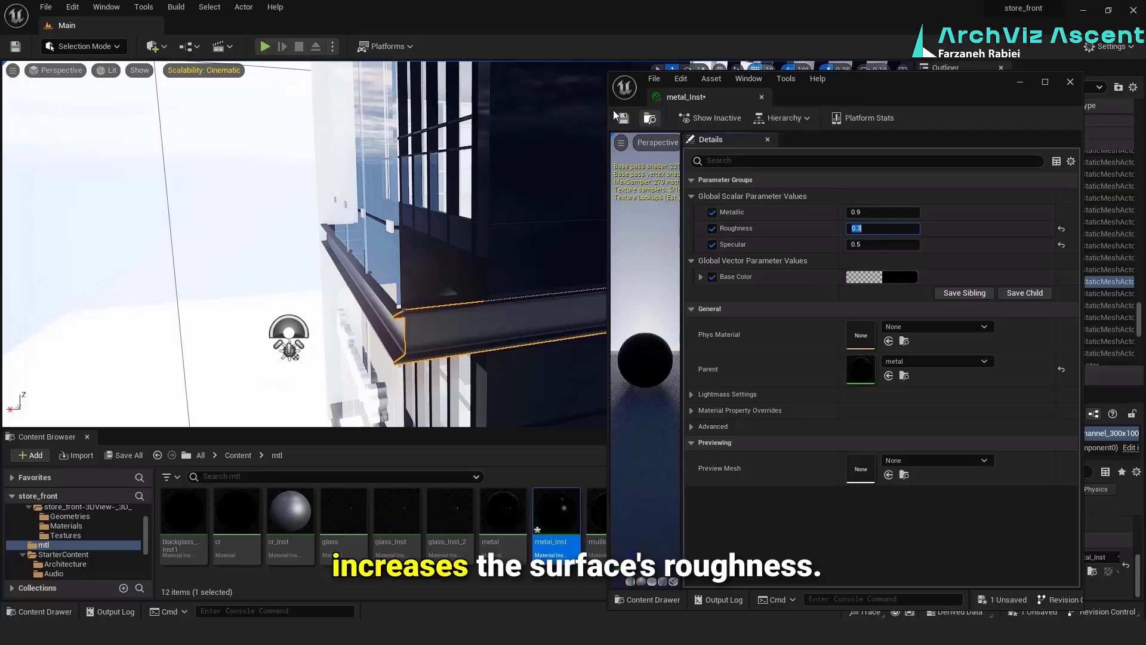
{"action": "left_click", "coordinate": [762, 98]}
Open mullion_Inst from the selected dark facade mullion, set its Roughness to 0.2 and close it
{"action": "right_click_drag", "start_coordinate": [597, 239], "coordinate": [522, 269]}
{"action": "left_click", "coordinate": [522, 239]}
{"action": "left_click", "coordinate": [1093, 573]}
{"action": "double_click", "coordinate": [678, 511]}
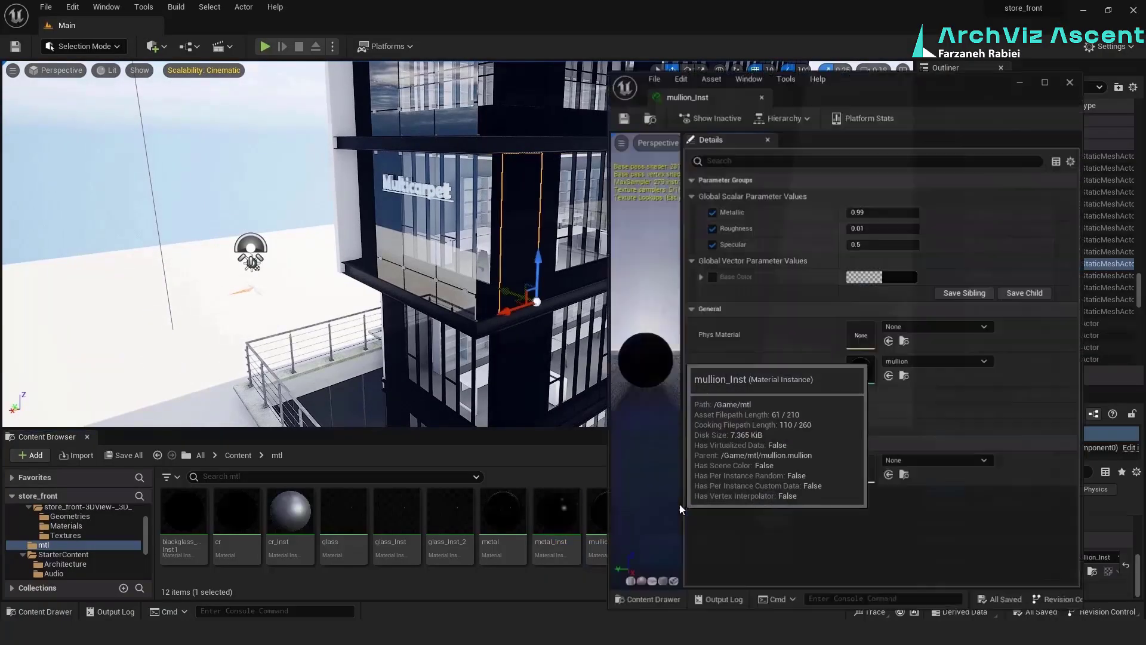
{"action": "left_click", "coordinate": [883, 229]}
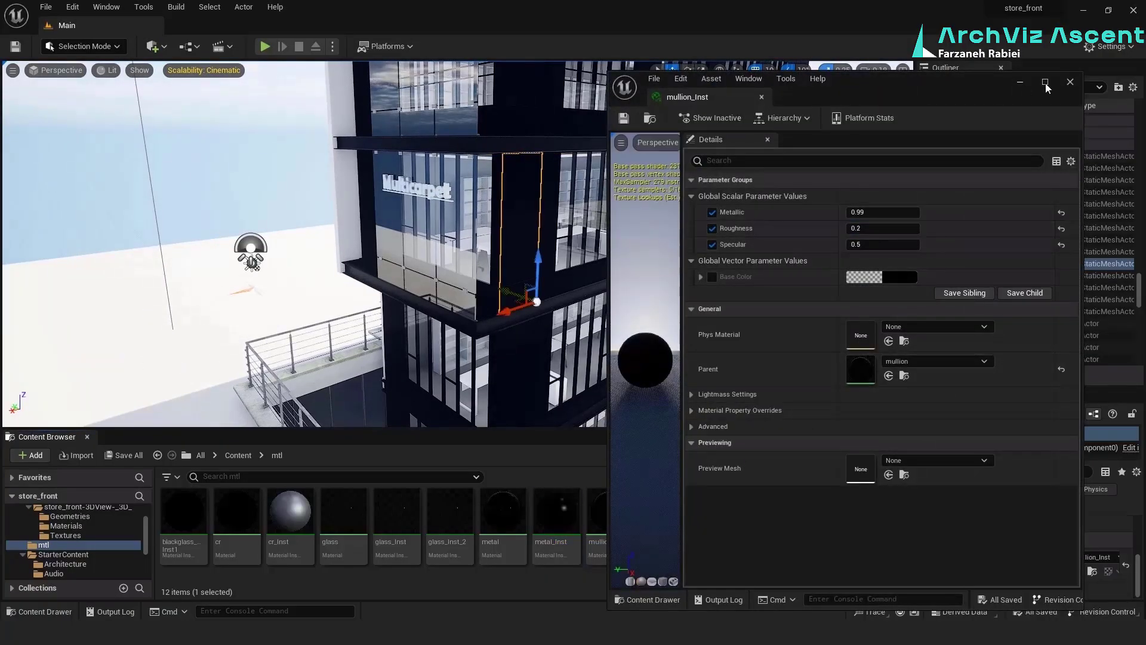
{"action": "left_click", "coordinate": [1071, 82]}
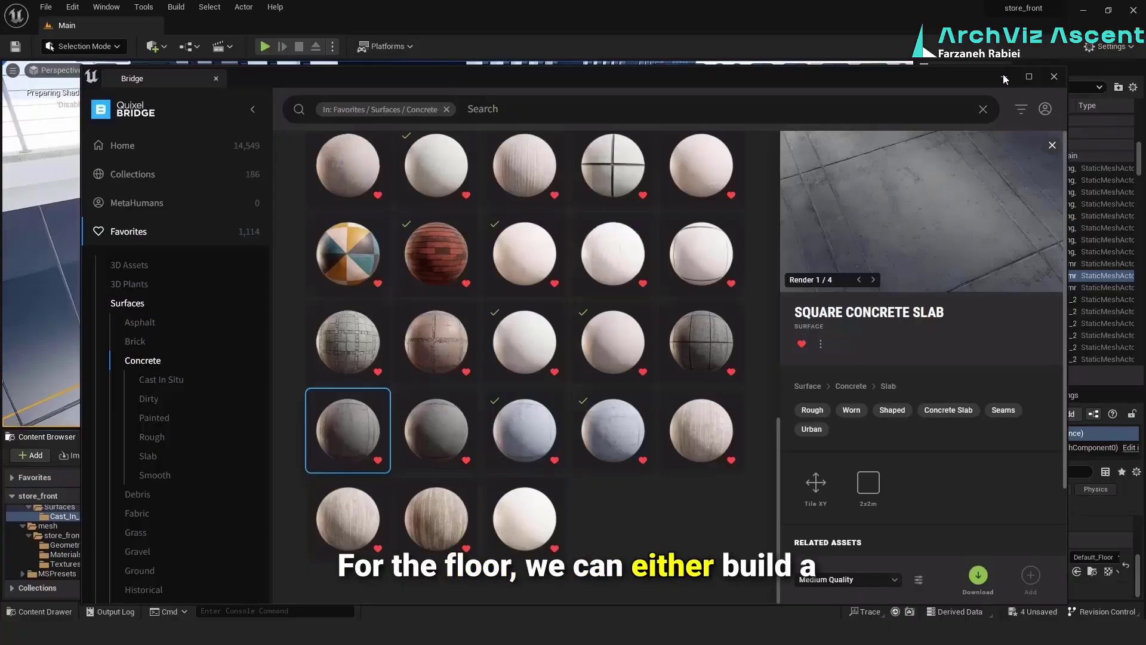
Put Quixel Bridge aside and apply the MI_Cast_In_Situ_Concrete material to the floor beside the building
{"action": "left_click", "coordinate": [1004, 76]}
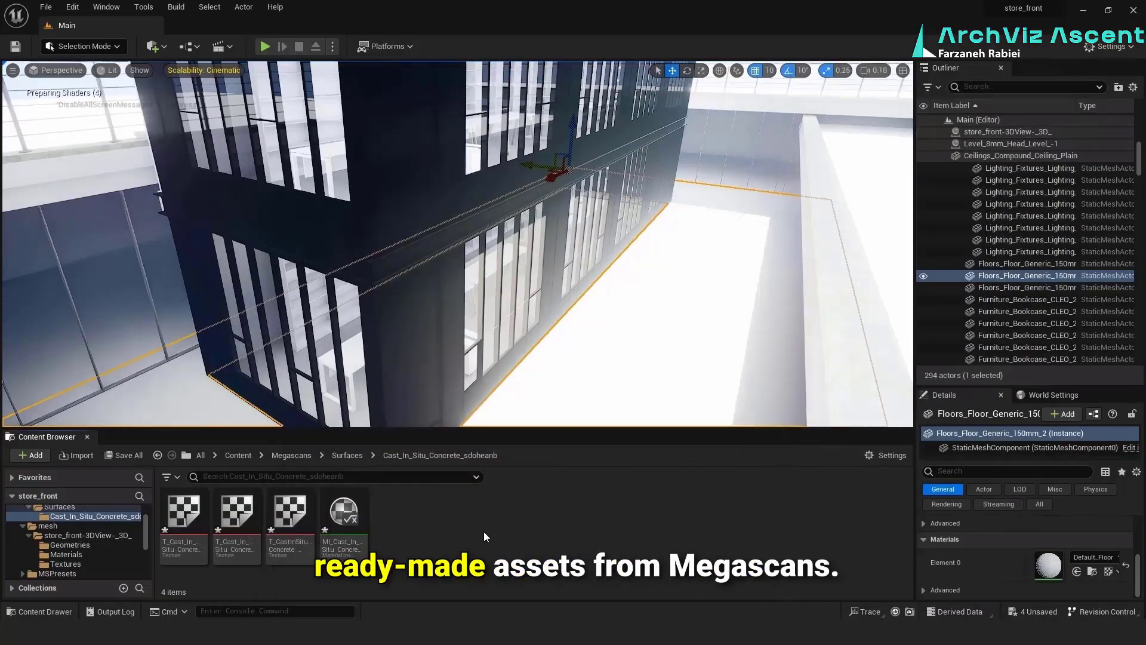
{"action": "left_click", "coordinate": [340, 514]}
{"action": "left_click_drag", "start_coordinate": [340, 513], "coordinate": [729, 275]}
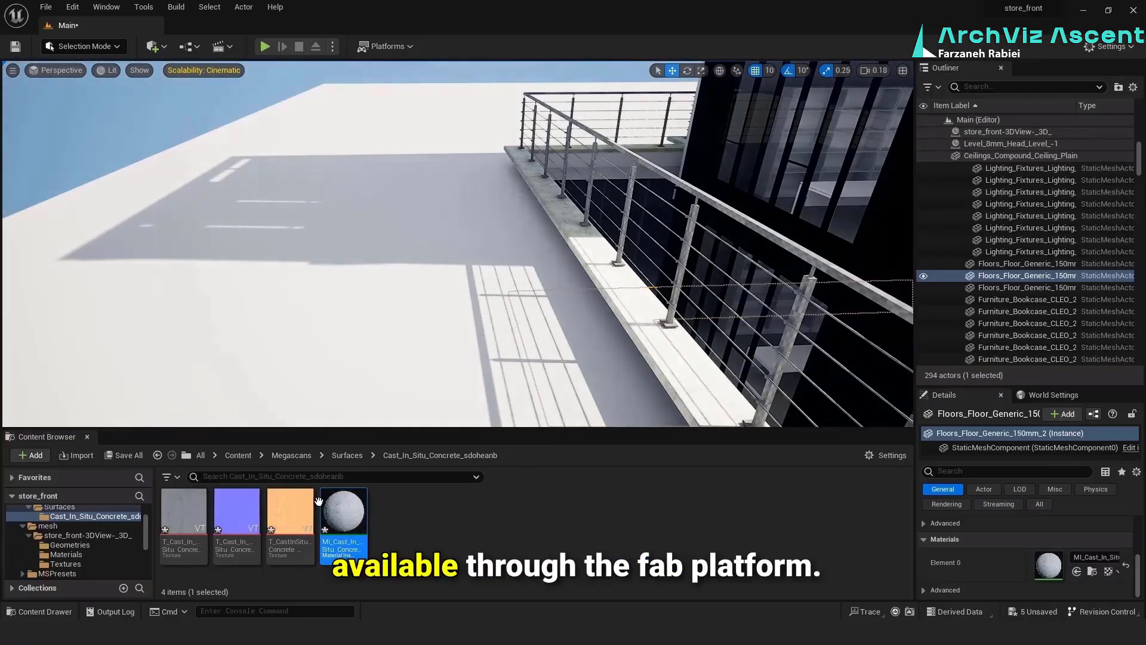
Apply the cast in situ concrete material to the upper terrace floor and the remaining floor slabs around the building
{"action": "left_click_drag", "start_coordinate": [318, 502], "coordinate": [471, 345]}
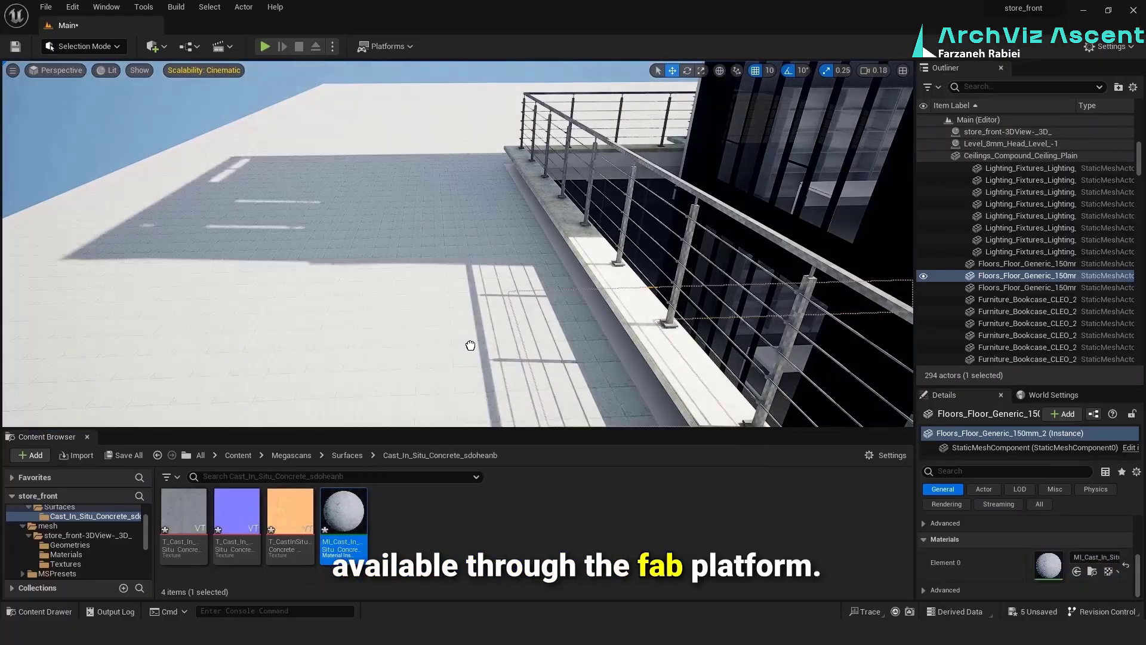
{"action": "left_click_drag", "start_coordinate": [341, 509], "coordinate": [461, 181]}
{"action": "right_click_drag", "start_coordinate": [461, 180], "coordinate": [704, 155]}
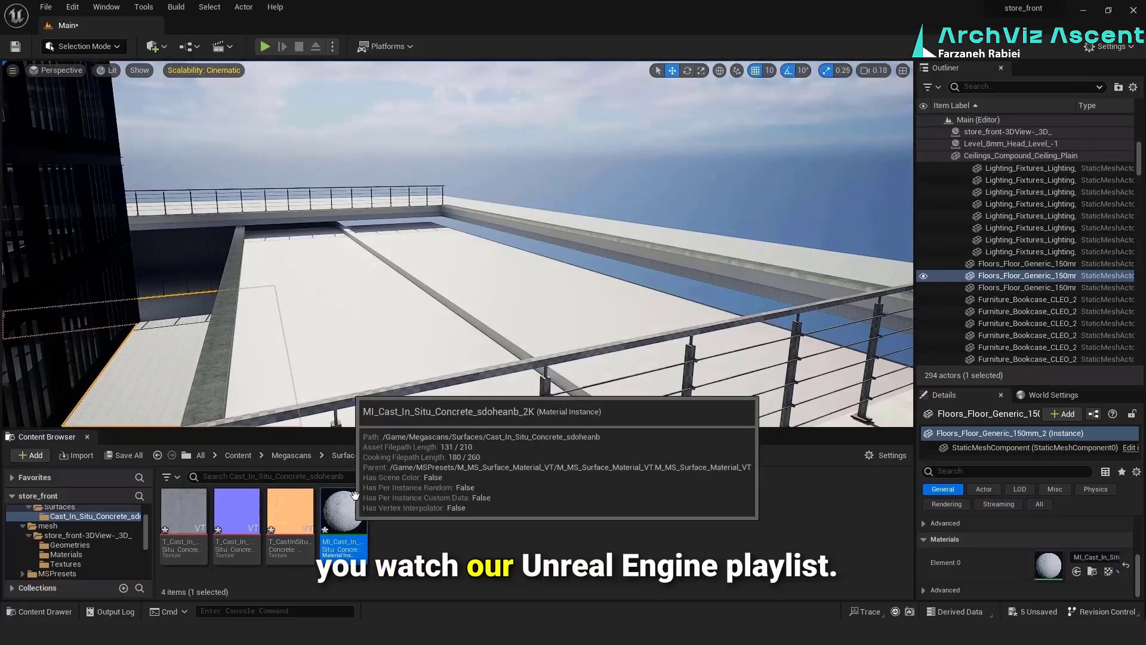
{"action": "left_click_drag", "start_coordinate": [329, 508], "coordinate": [375, 317]}
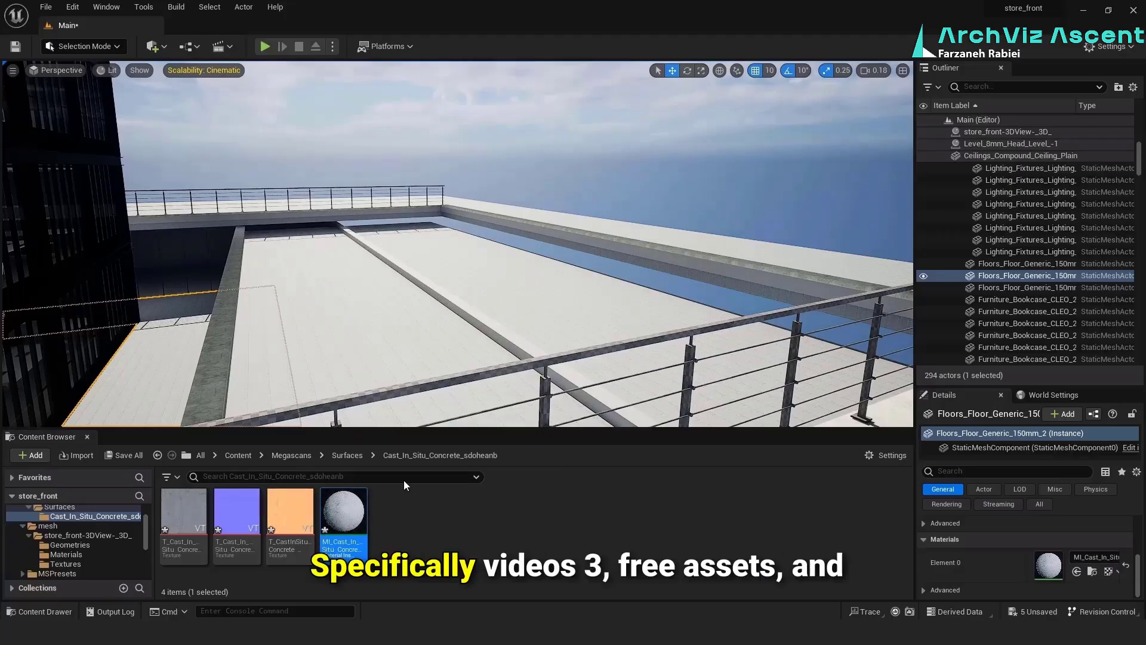
{"action": "right_click_drag", "start_coordinate": [475, 356], "coordinate": [417, 406]}
Select the 50 cm terrace floor and start a UV projection in Modeling mode with the projection type Box
{"action": "left_click", "coordinate": [365, 273]}
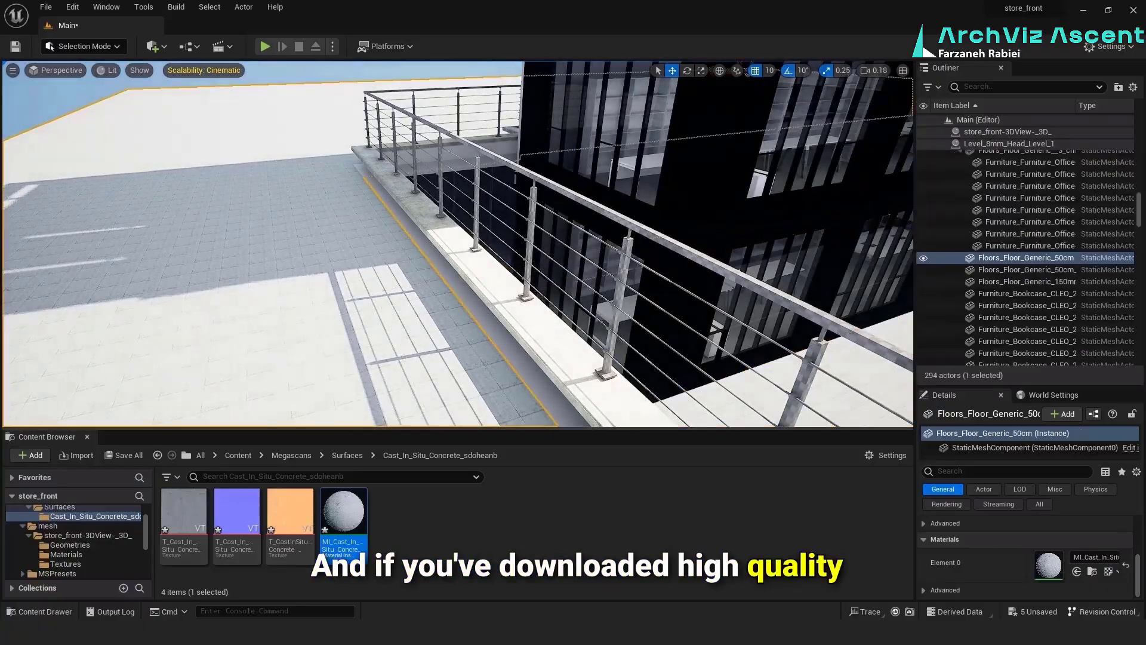
{"action": "left_click", "coordinate": [117, 47]}
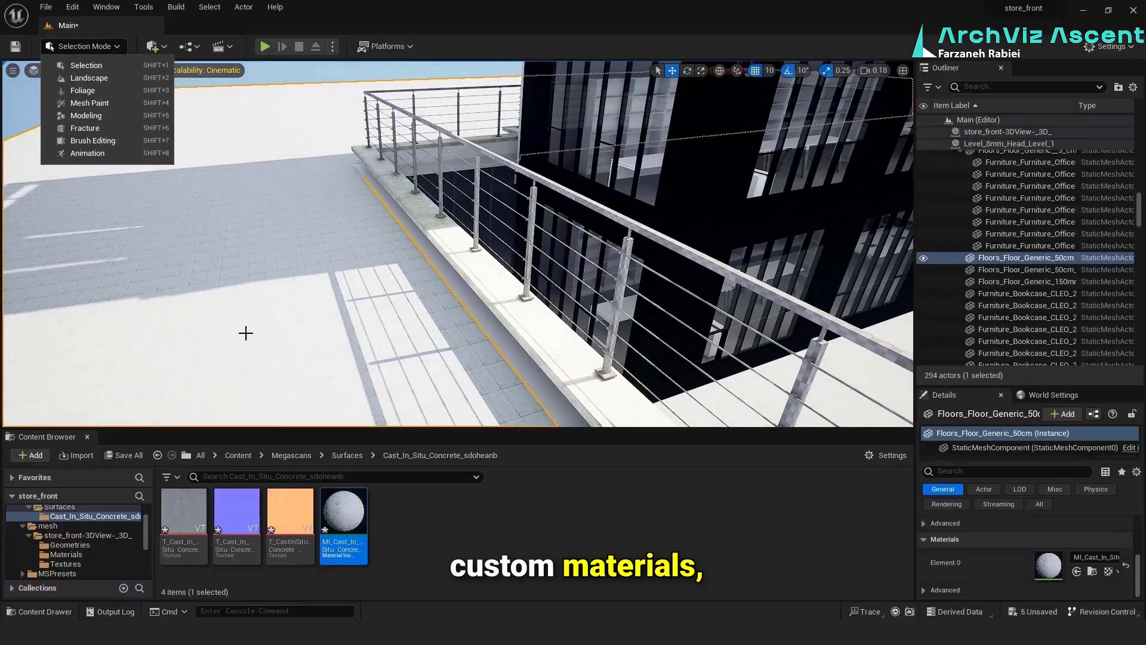
{"action": "left_click", "coordinate": [109, 114]}
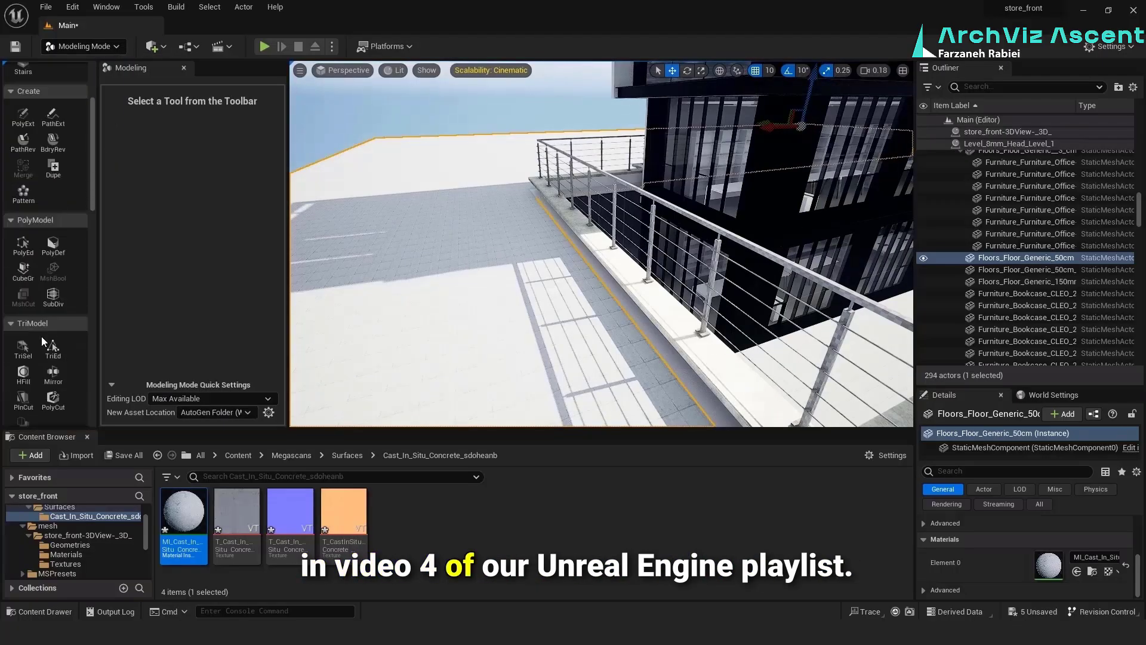
{"action": "scroll", "coordinate": [40, 340], "scroll_direction": "down", "scroll_amount": 10}
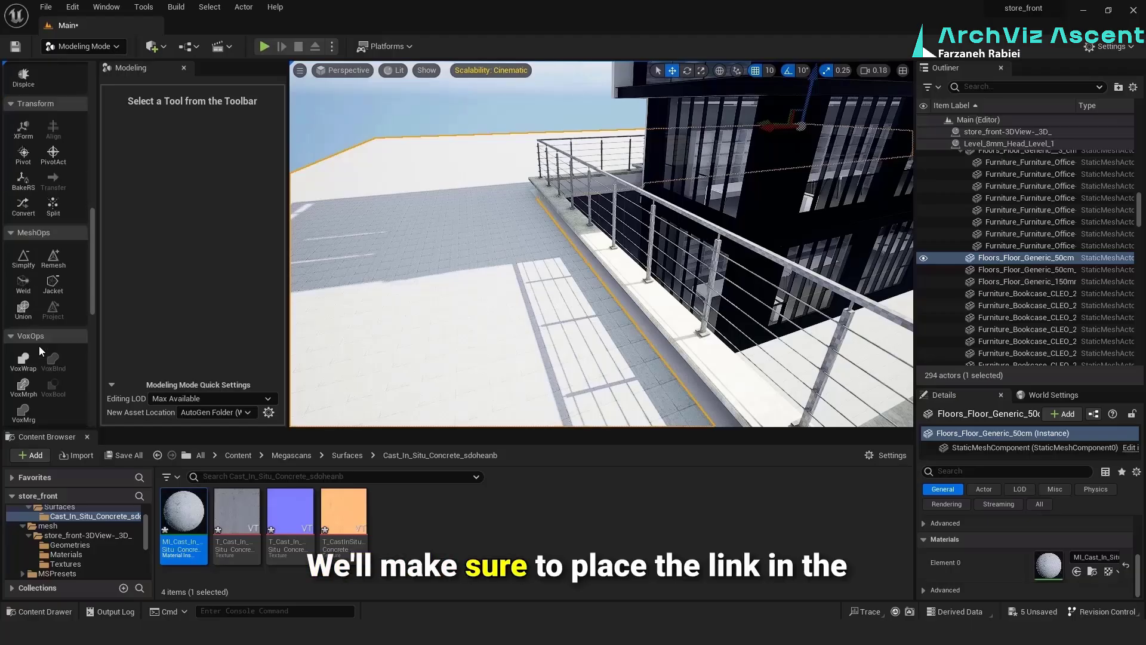
{"action": "scroll", "coordinate": [38, 346], "scroll_direction": "down", "scroll_amount": 10}
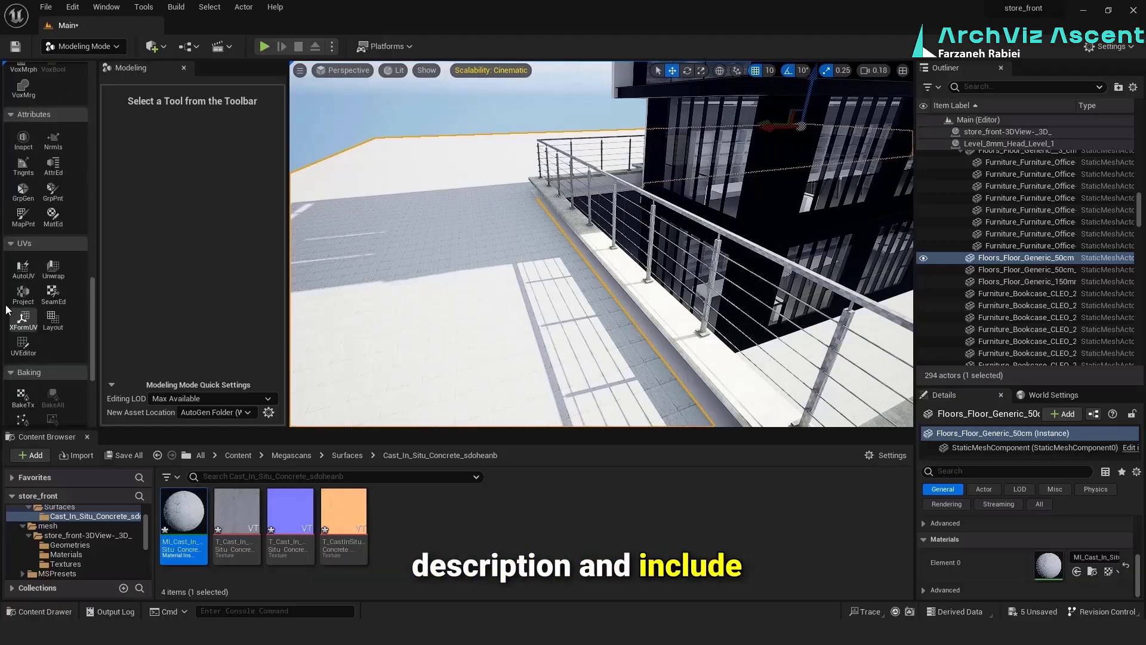
{"action": "left_click", "coordinate": [20, 288]}
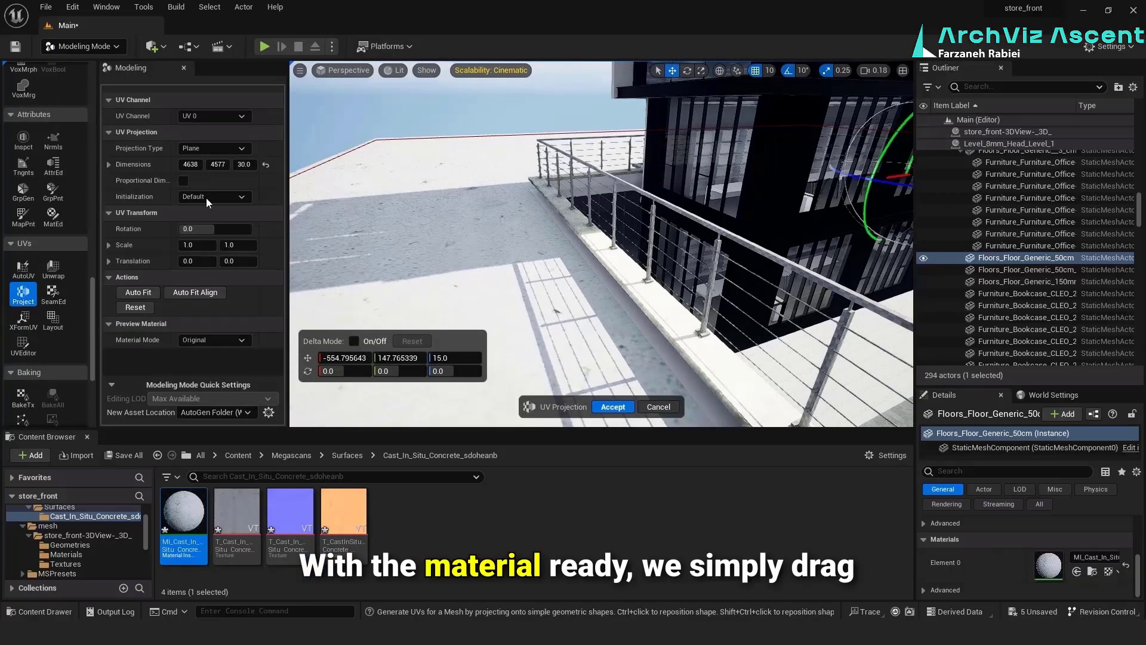
{"action": "left_click", "coordinate": [219, 148]}
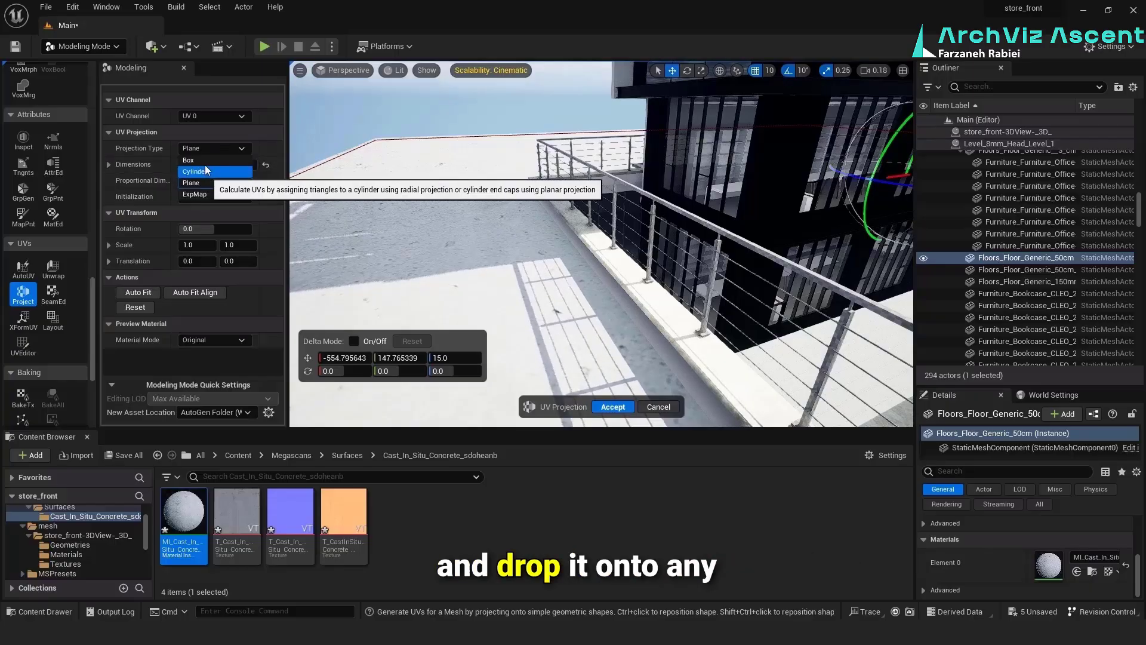
{"action": "left_click", "coordinate": [206, 159]}
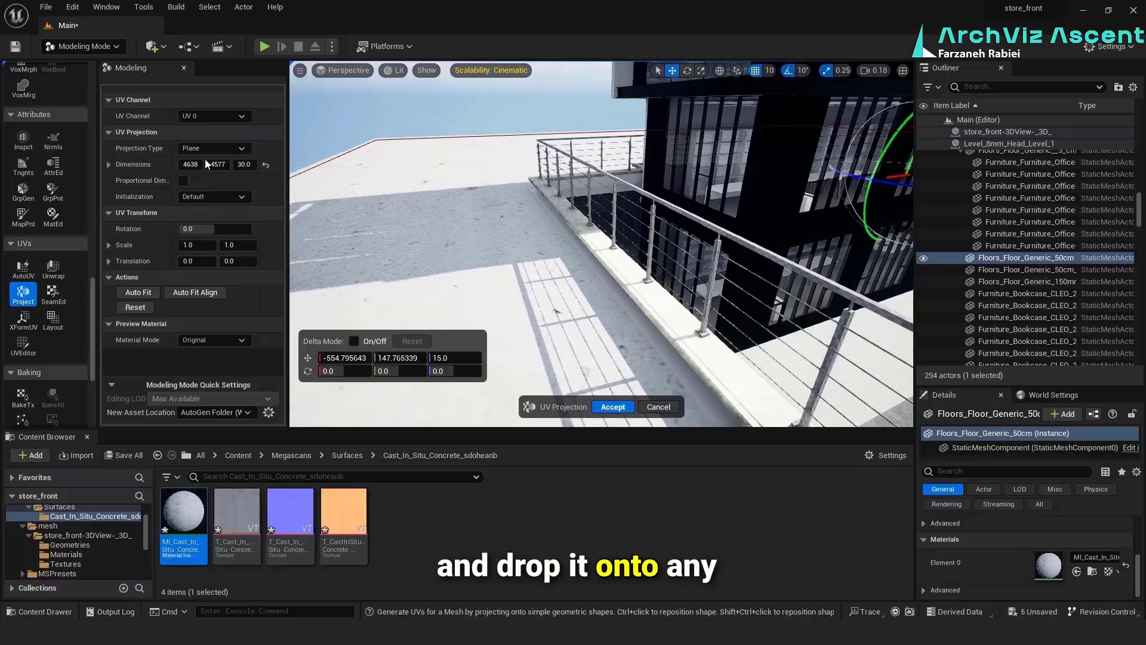
Reset the floor's UV projection dimensions, set X and Y to 120 and accept the projection
{"action": "left_click", "coordinate": [264, 166]}
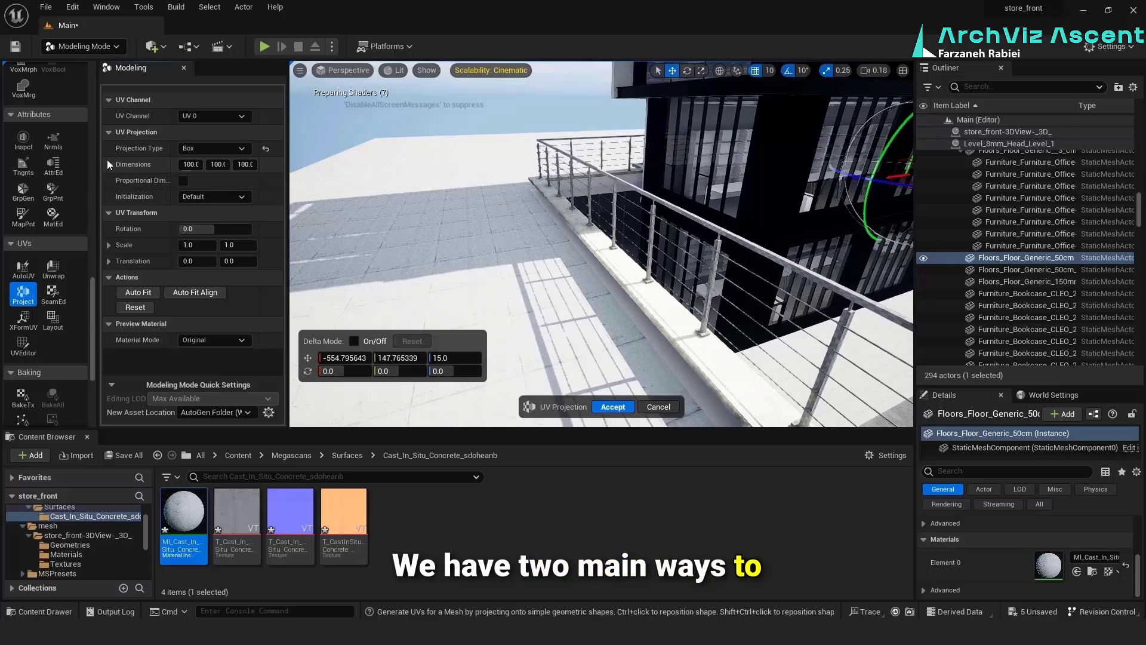
{"action": "left_click", "coordinate": [108, 164]}
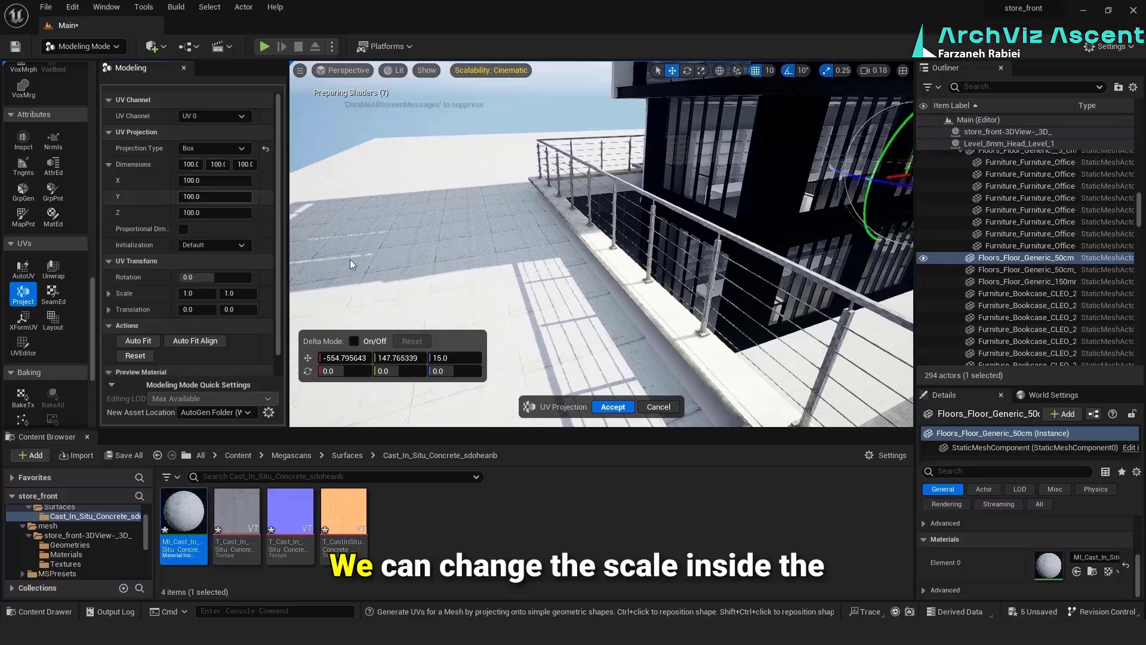
{"action": "right_click_drag", "start_coordinate": [351, 260], "coordinate": [406, 233]}
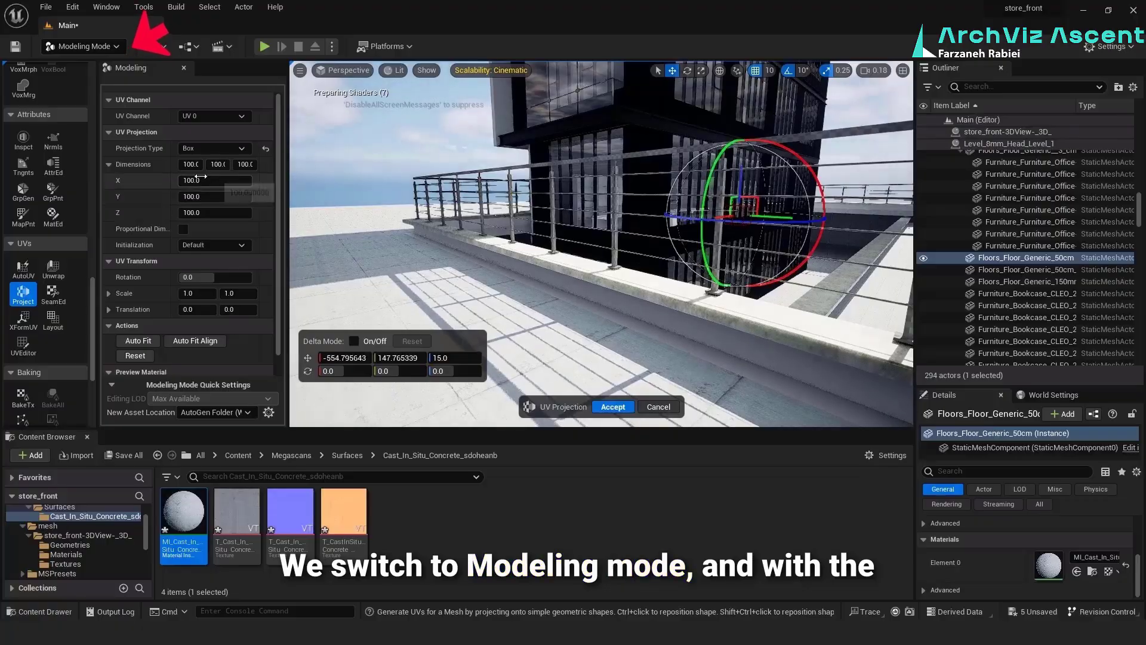
{"action": "left_click_drag", "start_coordinate": [215, 180], "coordinate": [227, 180]}
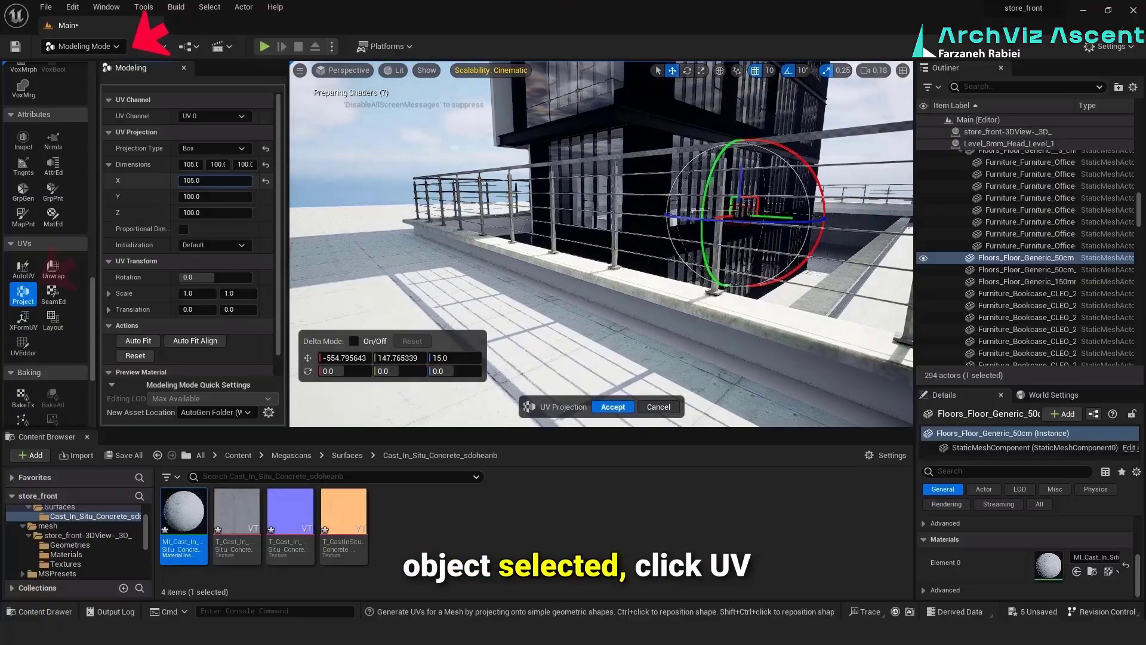
{"action": "left_click", "coordinate": [212, 196]}
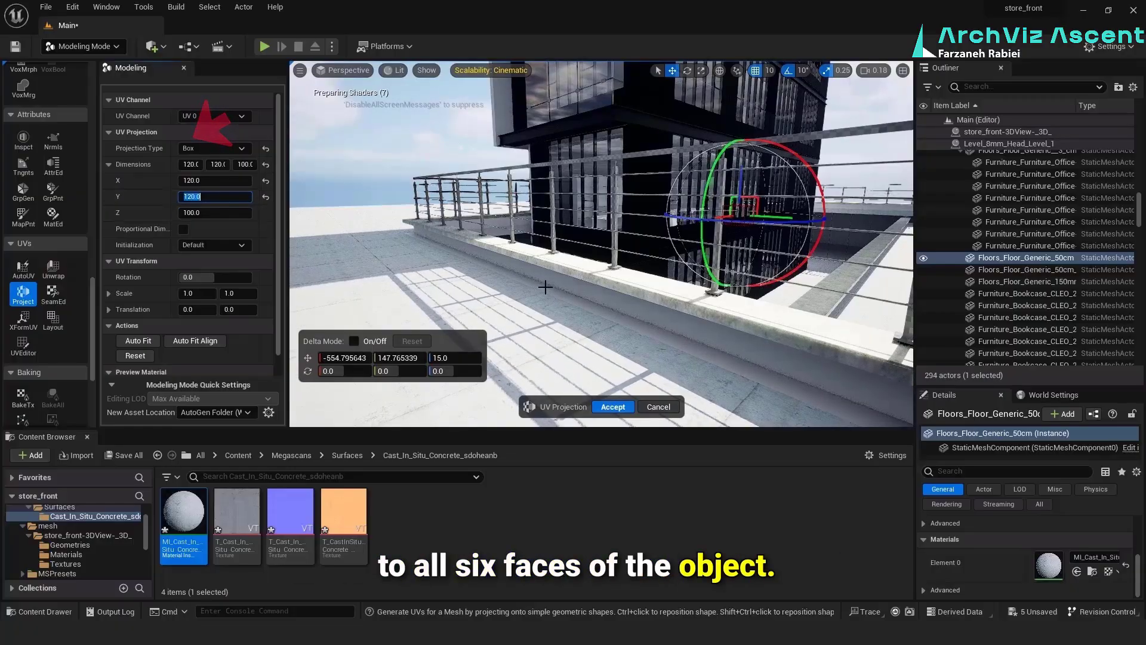
{"action": "left_click", "coordinate": [657, 290]}
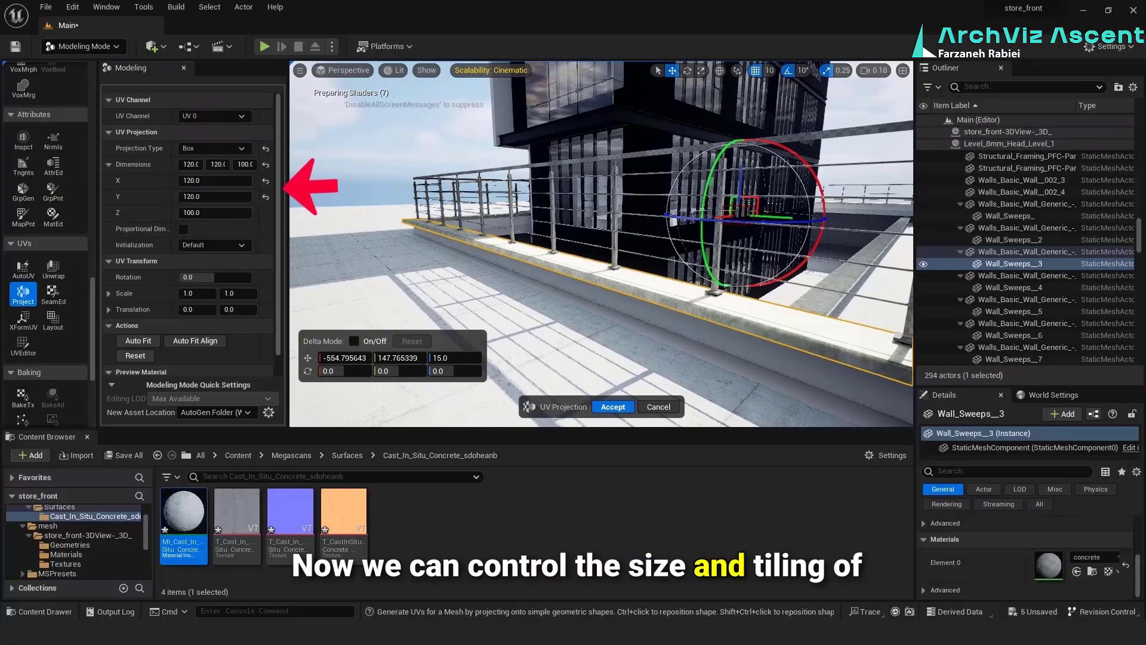
{"action": "left_click", "coordinate": [607, 407]}
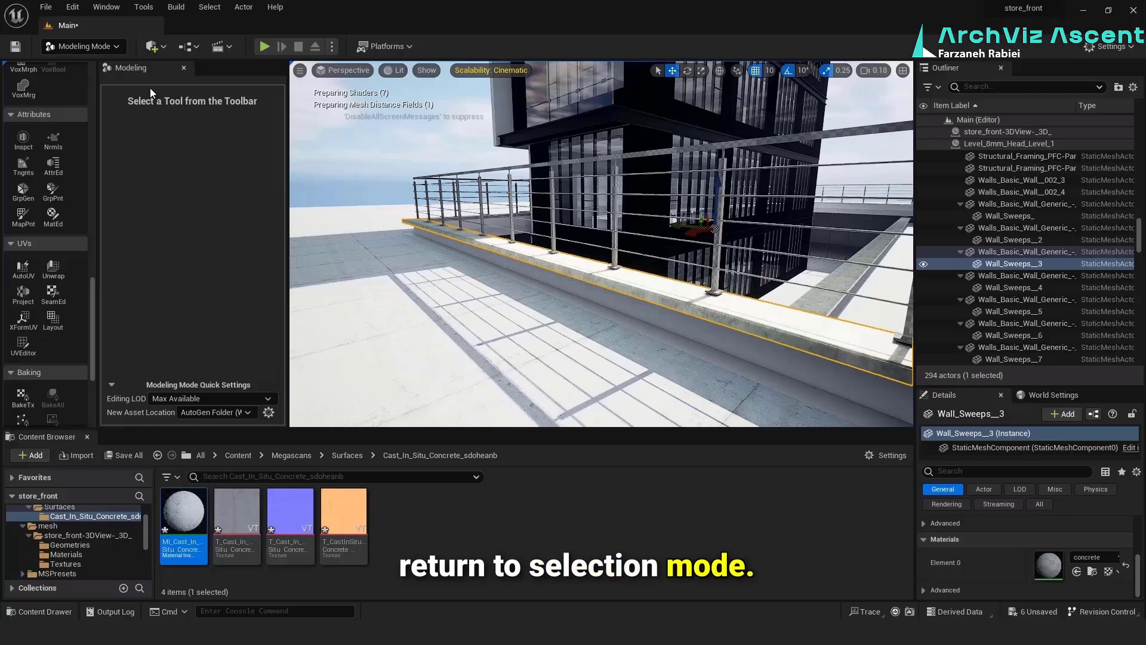
Return to Selection mode and apply the cast in situ concrete material to the low wall beneath the railing
{"action": "left_click", "coordinate": [120, 50]}
{"action": "left_click", "coordinate": [109, 65]}
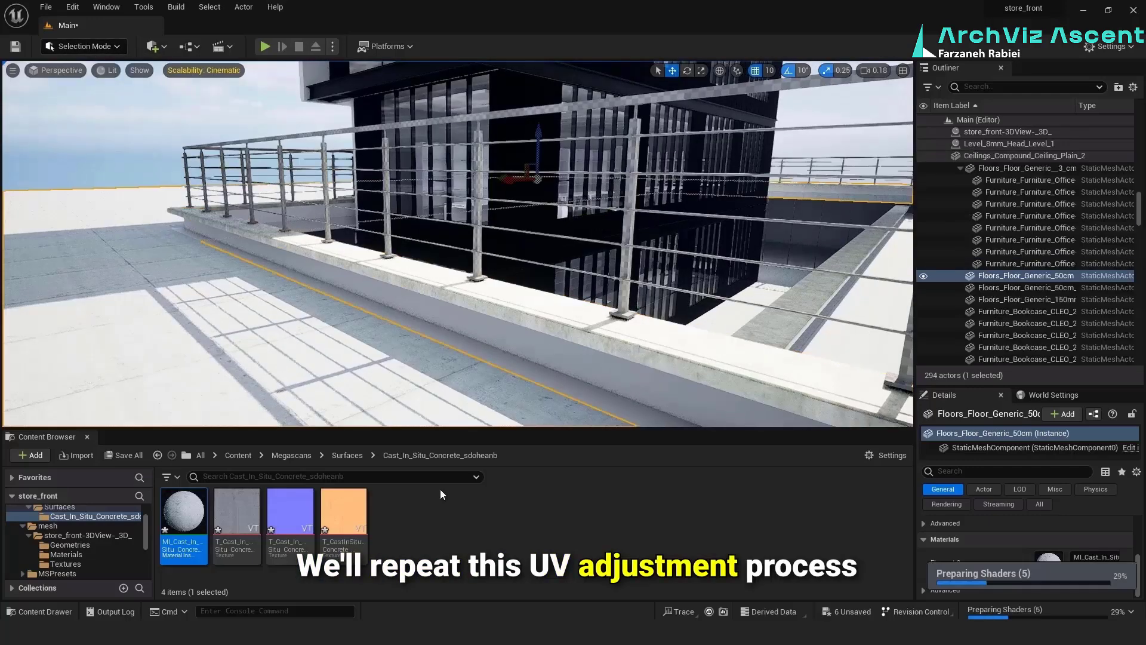
{"action": "left_click_drag", "start_coordinate": [184, 511], "coordinate": [588, 363]}
Switch to Modeling mode and apply a Box UV projection to the low wall beneath the railing
{"action": "left_click", "coordinate": [107, 49]}
{"action": "left_click", "coordinate": [88, 124]}
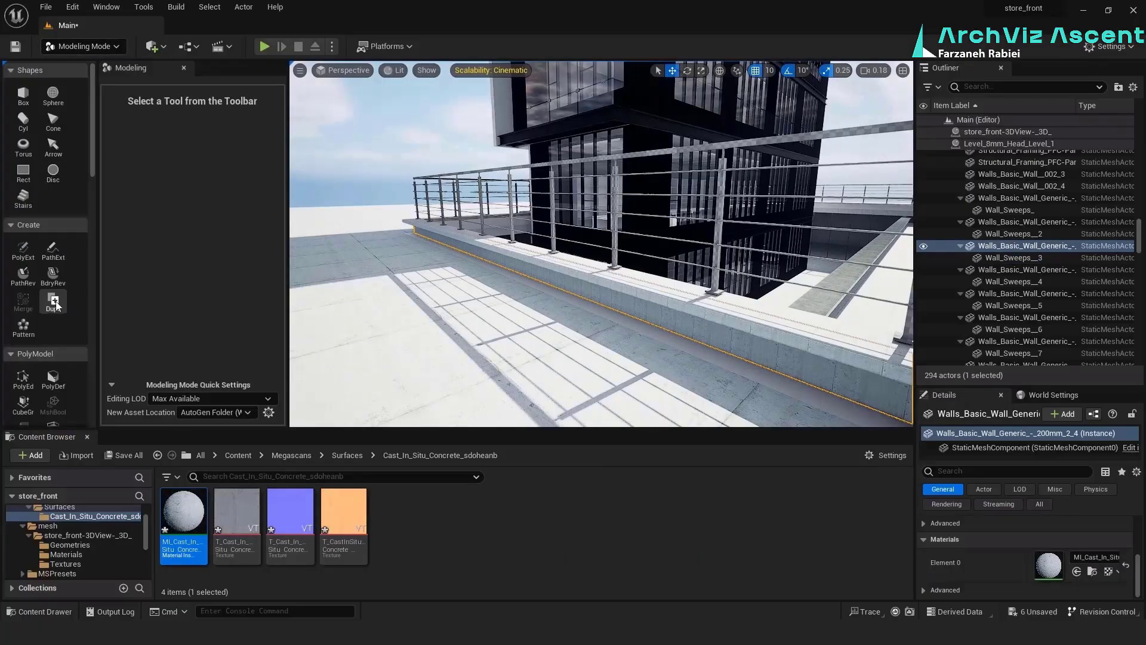
{"action": "scroll", "coordinate": [41, 311], "scroll_direction": "down", "scroll_amount": 10}
{"action": "left_click", "coordinate": [22, 274]}
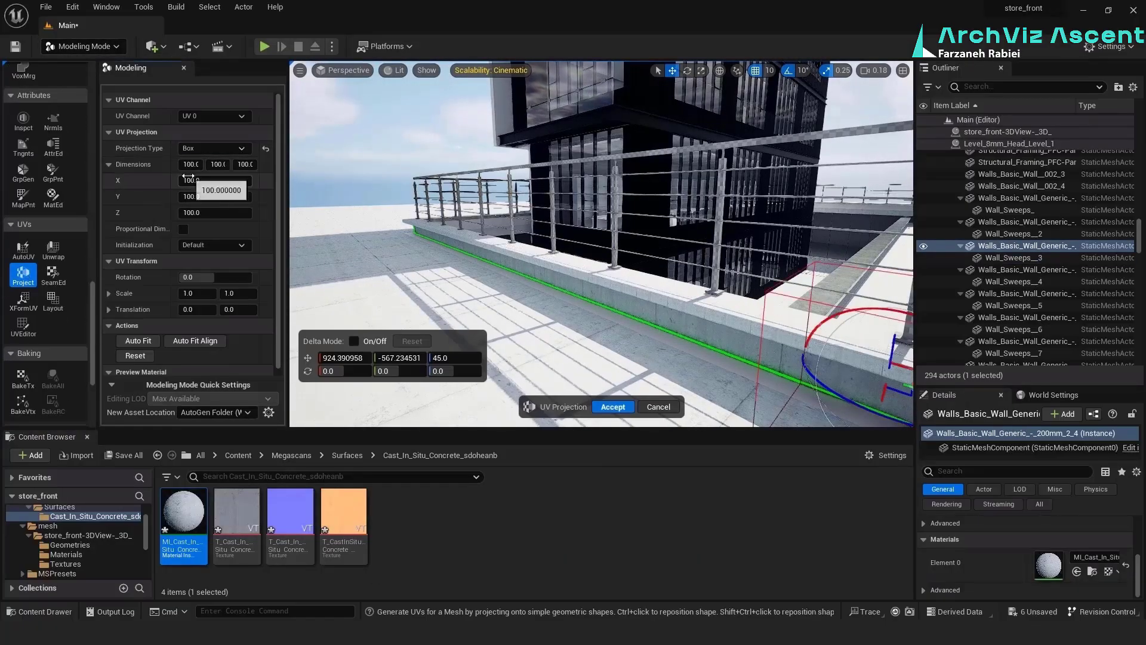
{"action": "left_click", "coordinate": [613, 406]}
Apply a Box UV projection with a dimension of 120 to the wall sweep capping the low wall
{"action": "left_click", "coordinate": [597, 272]}
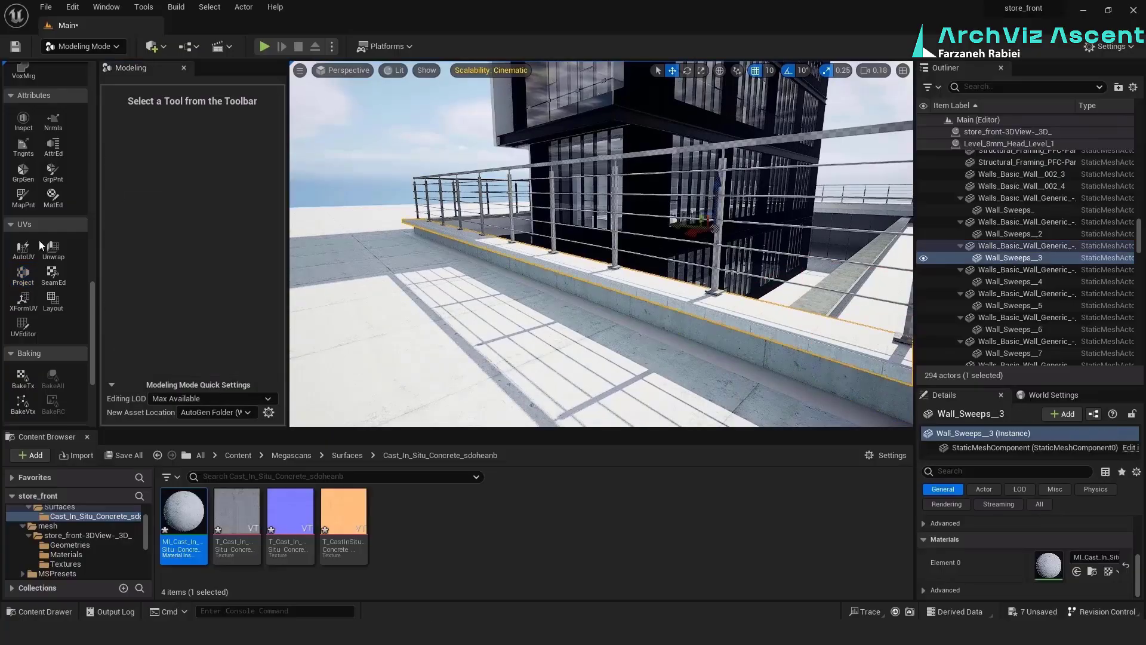
{"action": "left_click", "coordinate": [23, 275]}
{"action": "left_click", "coordinate": [190, 200]}
{"action": "type", "text": "120"}
{"action": "key", "text": "Return"}
{"action": "left_click", "coordinate": [613, 407]}
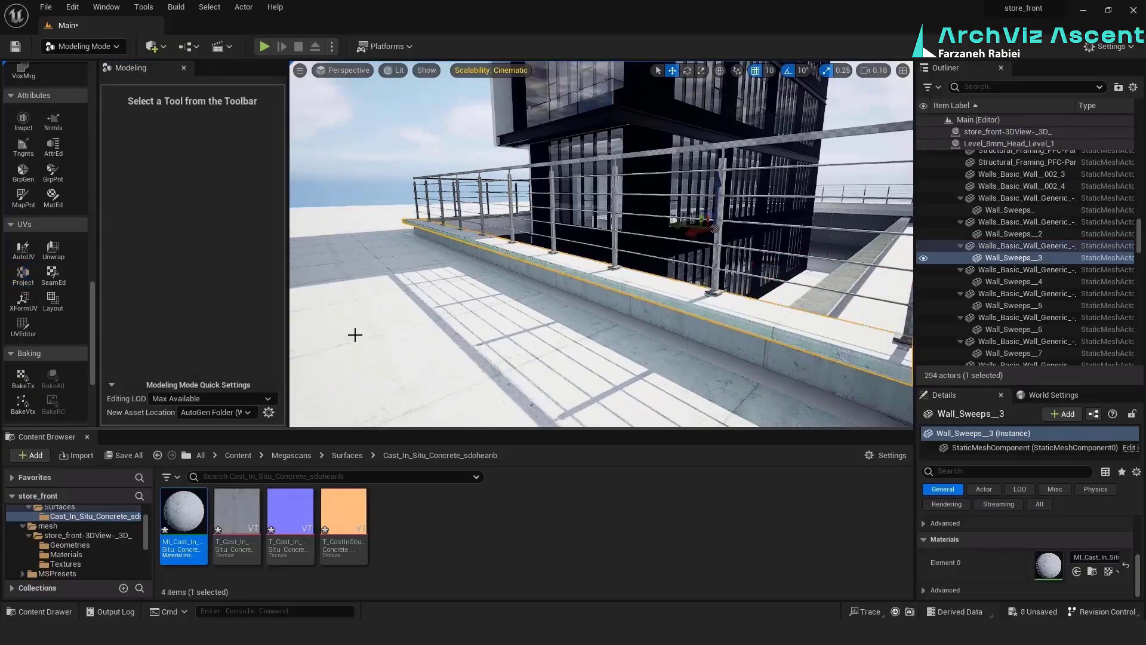
Set up a Box UV projection on the concrete floor beside the low kerb with X and Y dimensions of 120
{"action": "right_click_drag", "start_coordinate": [353, 332], "coordinate": [478, 377]}
{"action": "left_click", "coordinate": [574, 287]}
{"action": "left_click", "coordinate": [19, 275]}
{"action": "left_click", "coordinate": [219, 180]}
{"action": "type", "text": "12"}
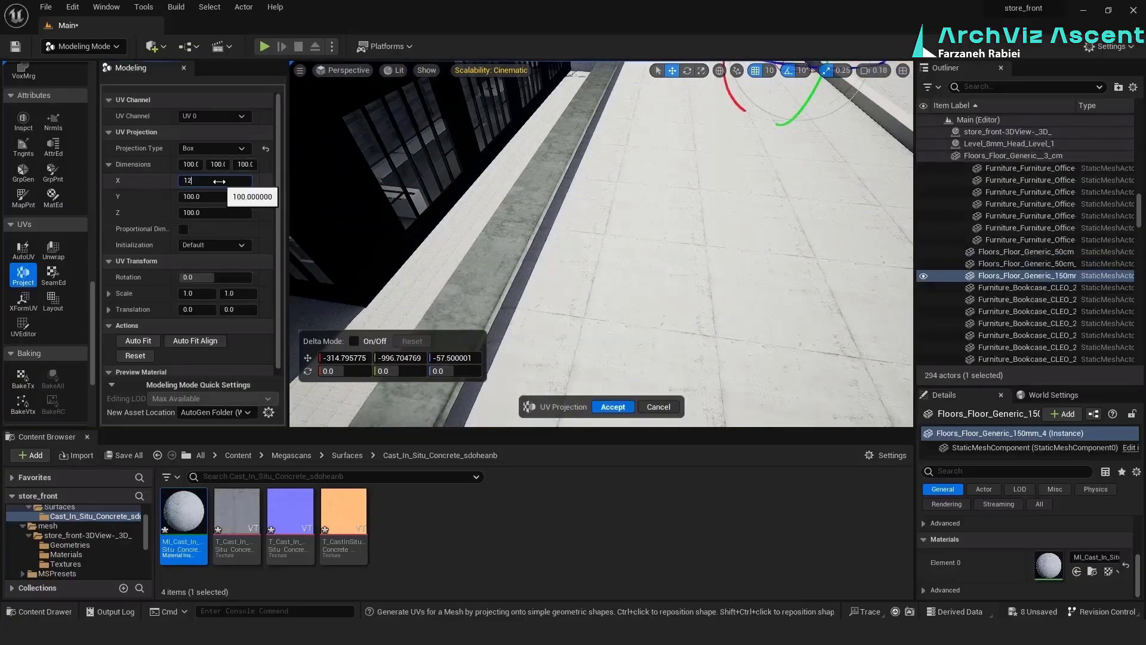
{"action": "type", "text": "120"}
Assign the cast in situ concrete to the adjoining wall sweep and accept the floor's projection with a UV translation of 0.08
{"action": "left_click", "coordinate": [488, 286]}
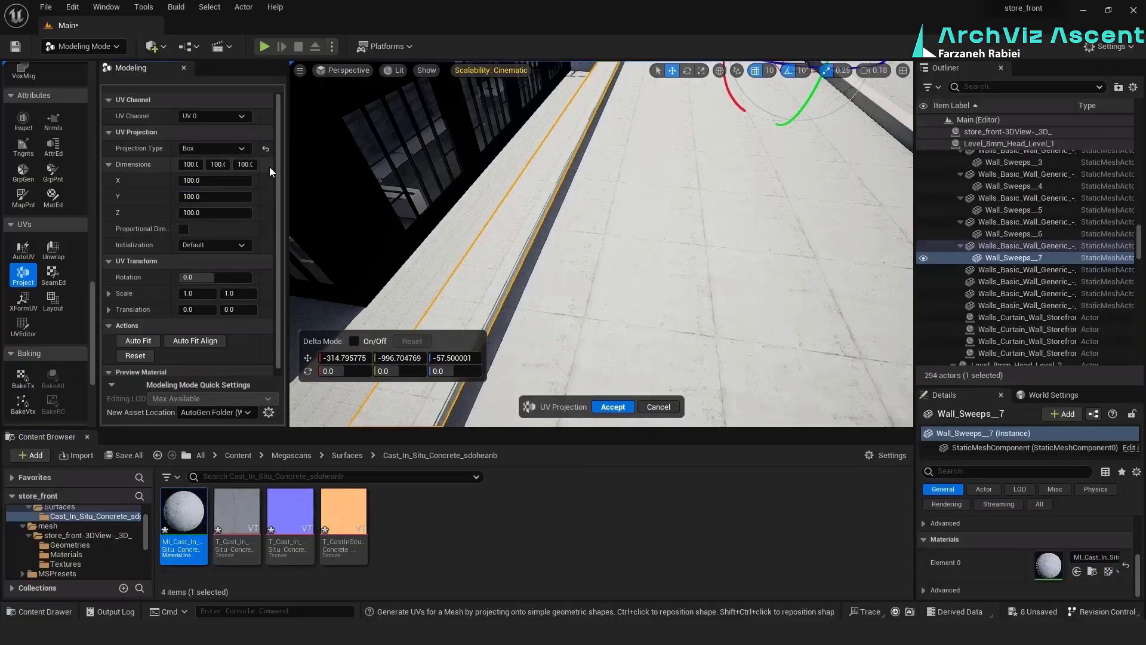
{"action": "left_click", "coordinate": [570, 388]}
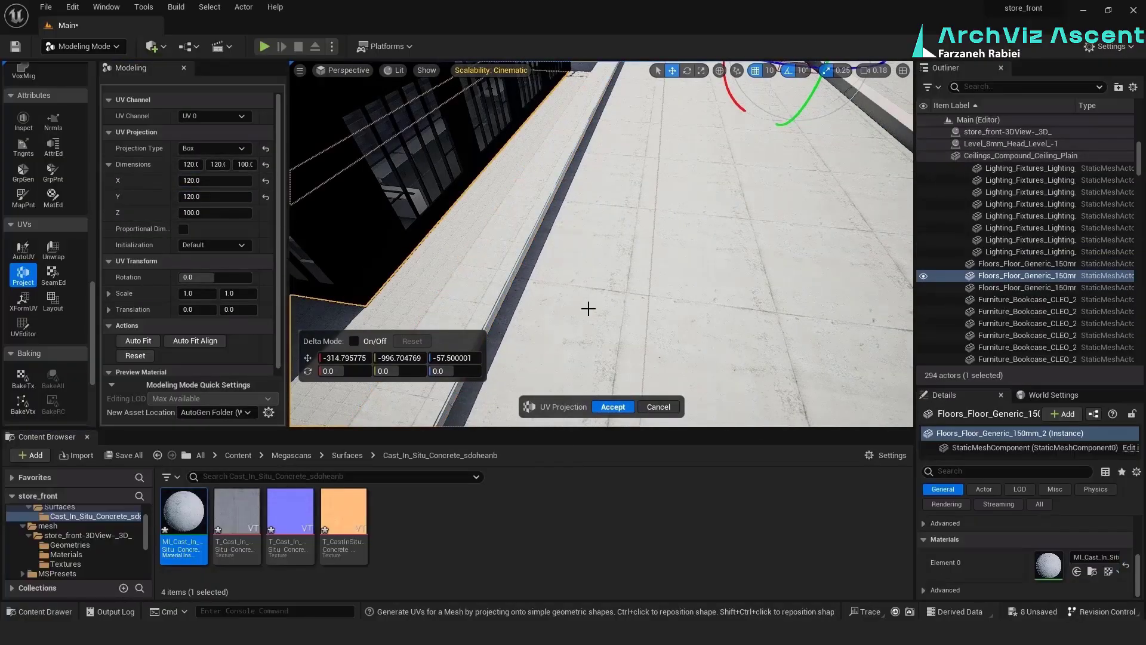
{"action": "key", "text": "ctrl+z"}
{"action": "scroll", "coordinate": [198, 303], "scroll_direction": "down", "scroll_amount": 1}
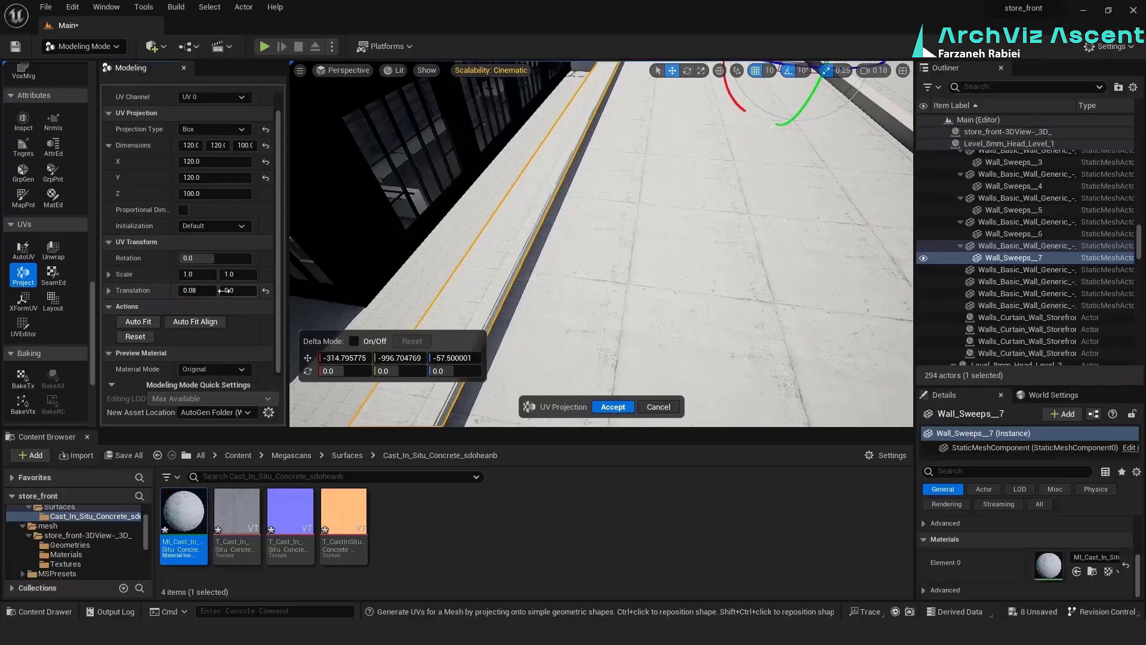
{"action": "left_click", "coordinate": [613, 407]}
Apply a Box UV projection to the adjoining wall sweep with X and Y dimensions of 120 and a first UV translation of 0.35
{"action": "left_click", "coordinate": [23, 275]}
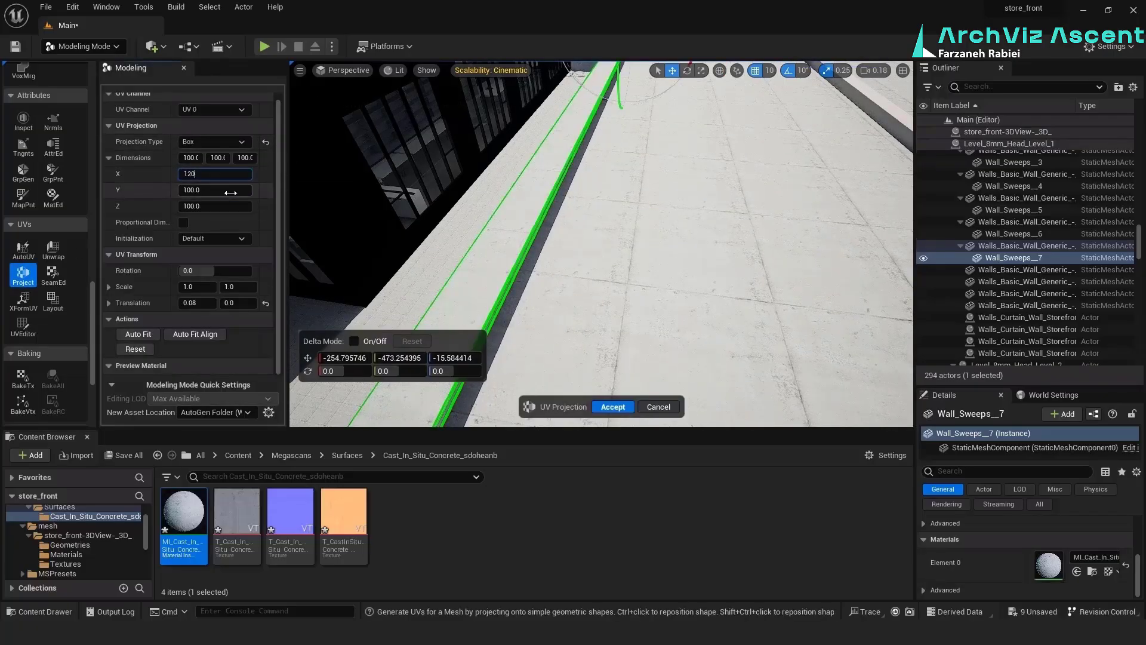
{"action": "right_click_drag", "start_coordinate": [611, 416], "coordinate": [543, 416]}
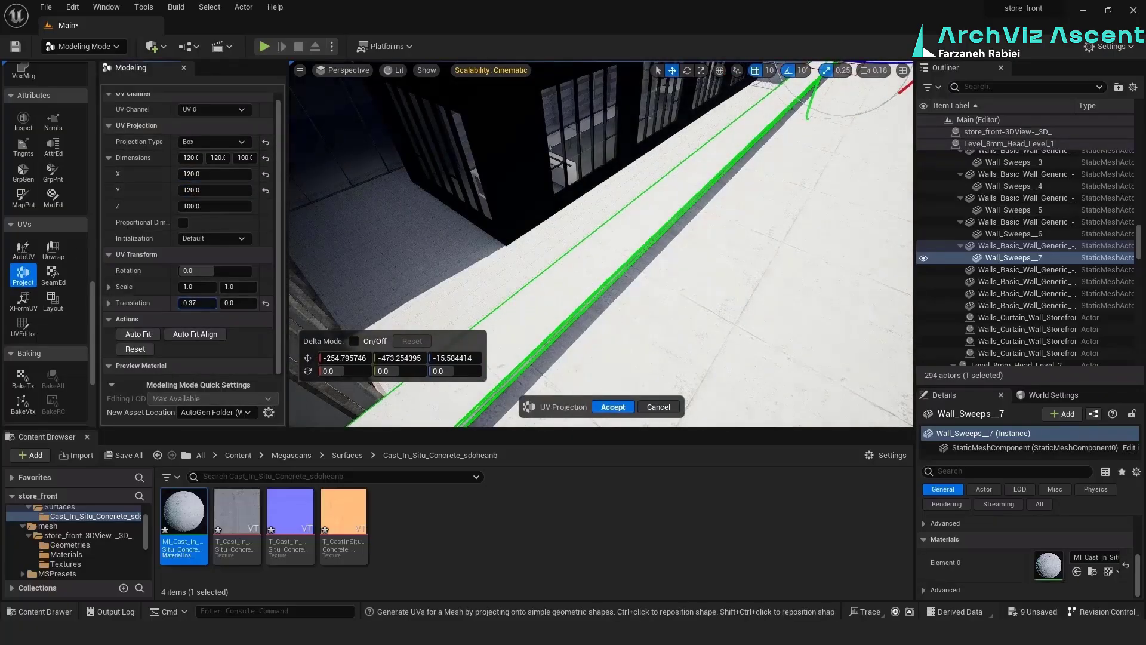
{"action": "left_click_drag", "start_coordinate": [198, 303], "coordinate": [196, 303]}
{"action": "left_click", "coordinate": [613, 407]}
Apply a Box UV projection with X and Y dimensions of 120 to the concrete floor around the dark storefront wall
{"action": "left_click", "coordinate": [463, 295]}
{"action": "left_click", "coordinate": [23, 275]}
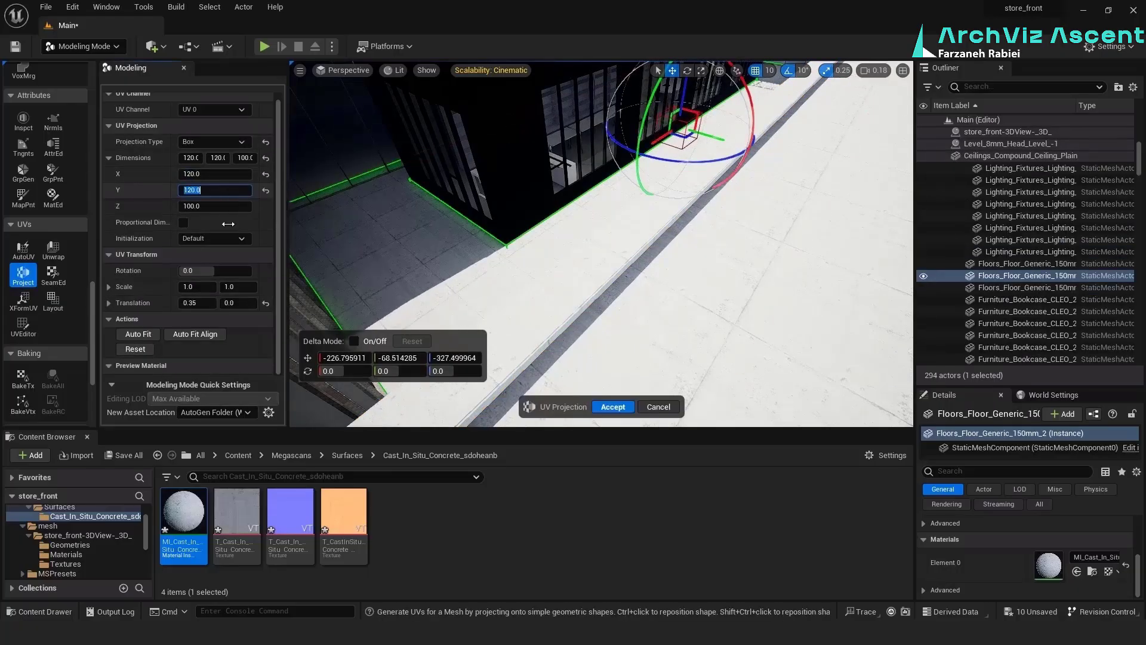
{"action": "left_click", "coordinate": [614, 407]}
{"action": "mouse_move", "coordinate": [613, 407]}
{"action": "right_mouse_down"}
{"action": "mouse_move", "coordinate": [576, 400]}
{"action": "mouse_move", "coordinate": [607, 367]}
{"action": "mouse_move", "coordinate": [612, 328]}
{"action": "mouse_move", "coordinate": [609, 418]}
{"action": "right_mouse_up"}
Select the narrow floor strip beside the low wall, return to Selection mode and save all modified content
{"action": "left_click", "coordinate": [609, 266]}
{"action": "key", "text": "shift+1"}
{"action": "left_click", "coordinate": [124, 456]}
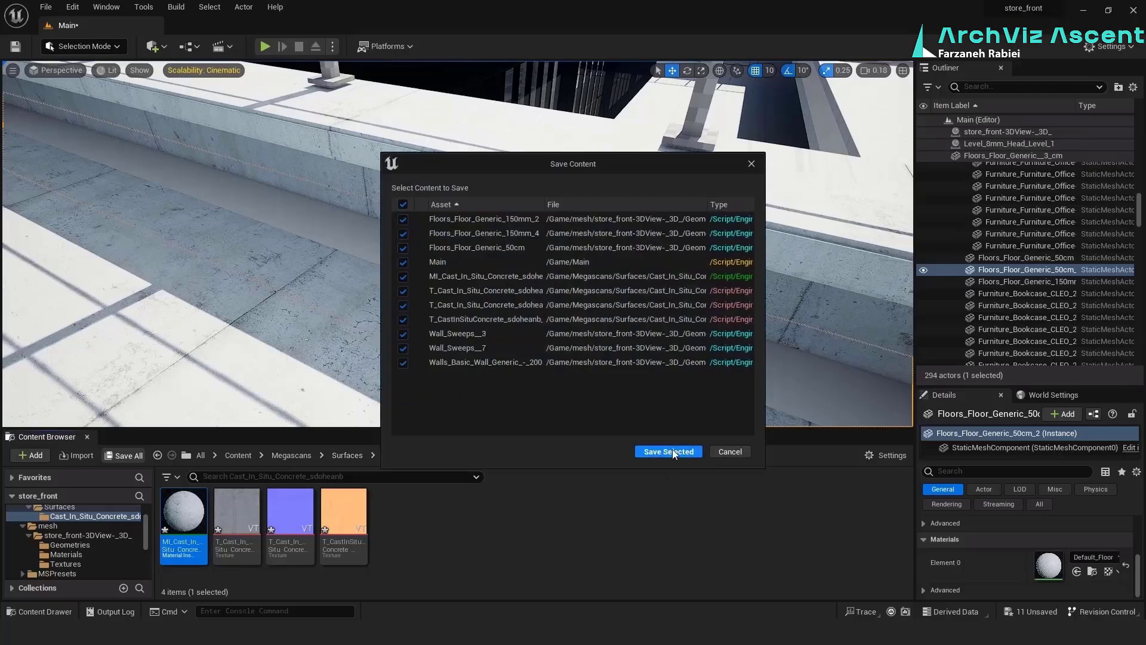
{"action": "left_click", "coordinate": [669, 452]}
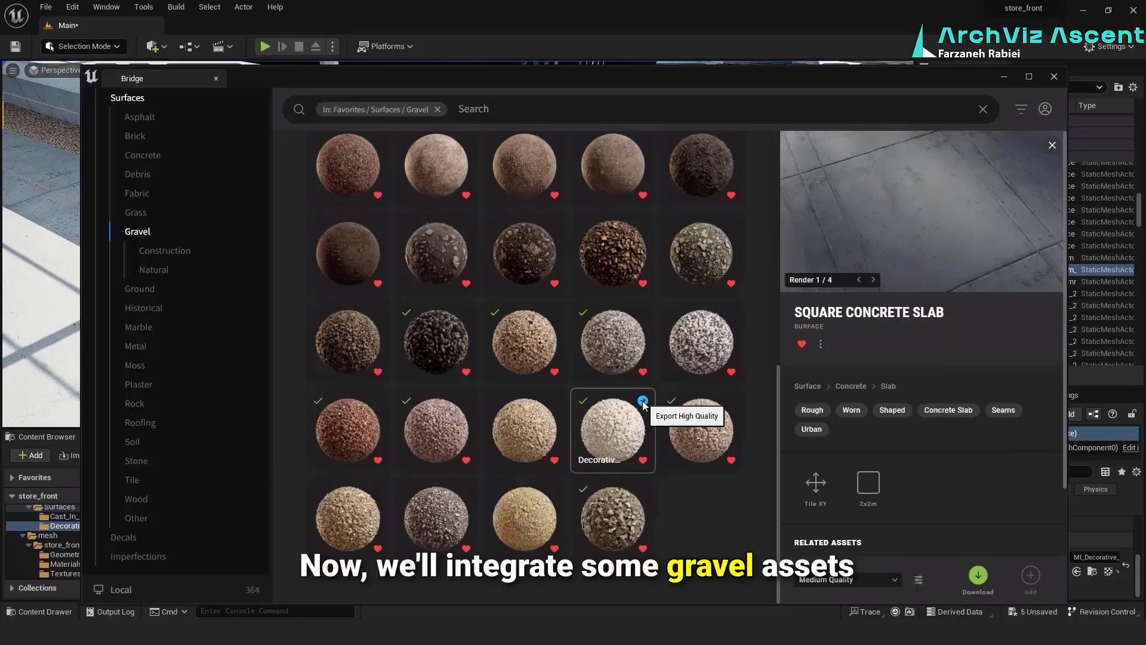
Minimize Bridge and apply the Decorative Gravel material from the Decorative_Gravel_ribbmgp0 folder to the narrow floor strip
{"action": "left_click", "coordinate": [1002, 77]}
{"action": "scroll", "coordinate": [479, 369], "scroll_direction": "down", "scroll_amount": 5}
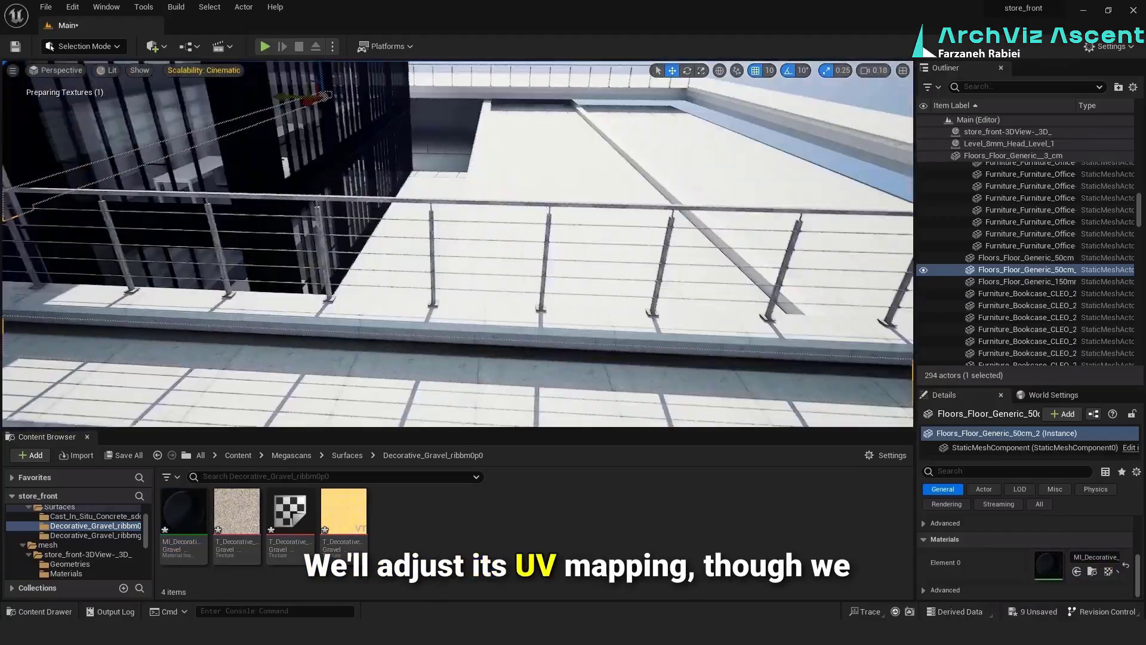
{"action": "right_click_drag", "start_coordinate": [478, 369], "coordinate": [478, 401]}
{"action": "scroll", "coordinate": [478, 368], "scroll_direction": "up", "scroll_amount": 6}
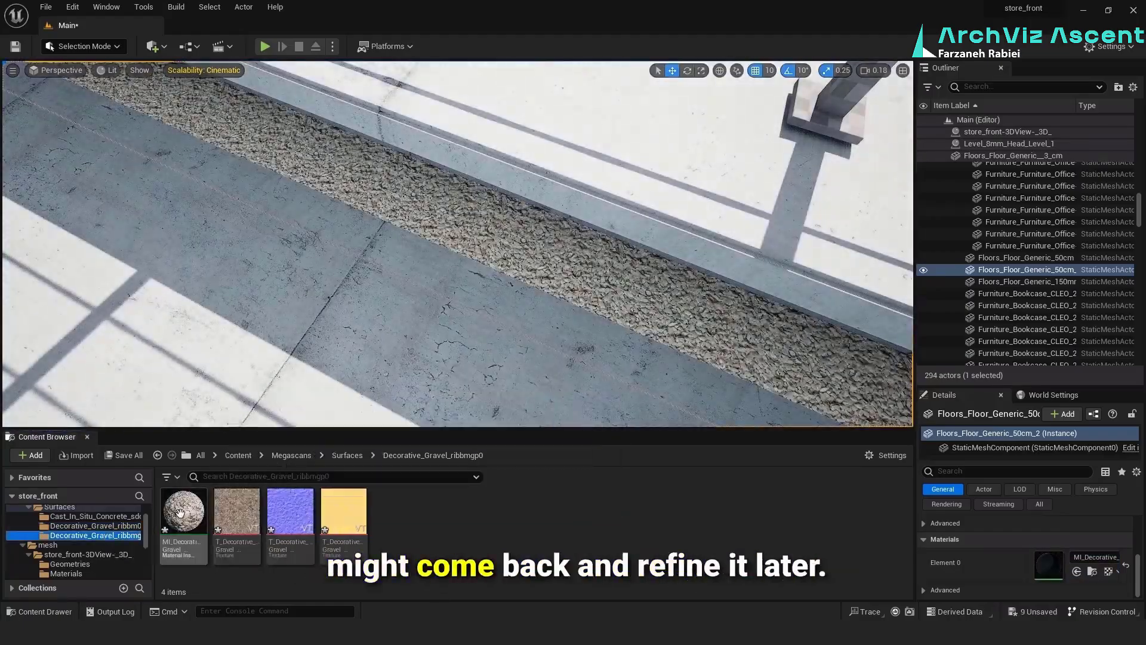
{"action": "left_click", "coordinate": [184, 510]}
Switch to Modeling mode and start a UV projection on the gravel strip with its dimensions reset
{"action": "left_click", "coordinate": [84, 45]}
{"action": "left_click", "coordinate": [71, 116]}
{"action": "scroll", "coordinate": [32, 335], "scroll_direction": "down", "scroll_amount": 10}
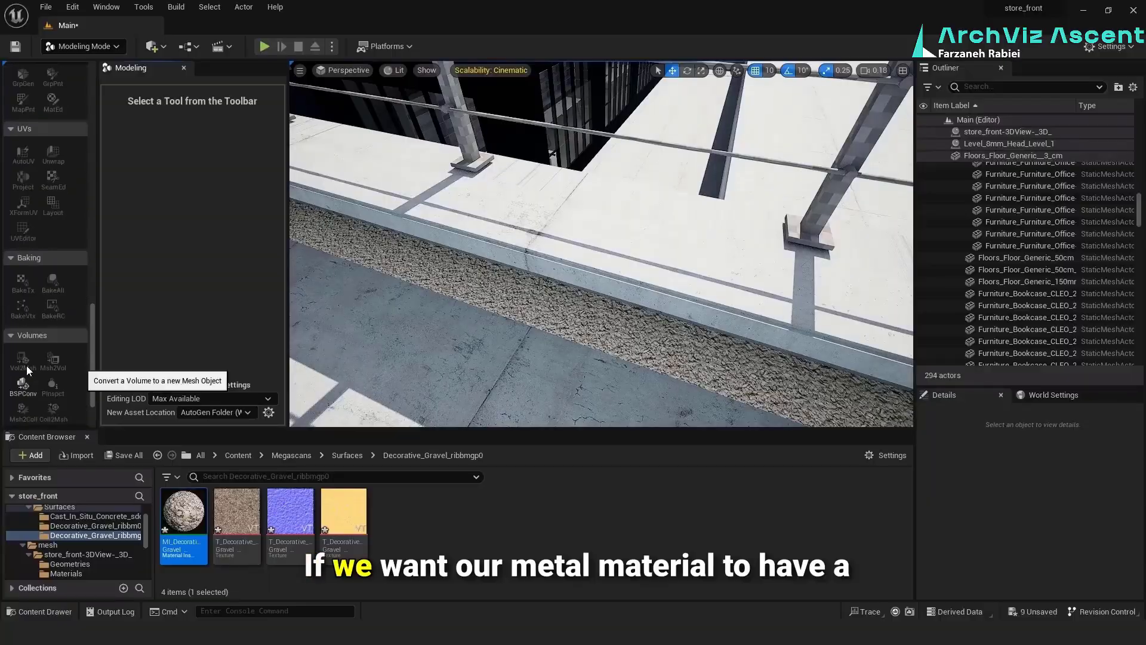
{"action": "left_click", "coordinate": [430, 266]}
{"action": "left_click", "coordinate": [23, 179]}
{"action": "left_click", "coordinate": [266, 164]}
Reset the trial dimension change on the gravel strip, set the projection's X dimension to 90 and accept it
{"action": "right_click_drag", "start_coordinate": [525, 268], "coordinate": [508, 221]}
{"action": "left_click_drag", "start_coordinate": [206, 181], "coordinate": [209, 196]}
{"action": "left_click", "coordinate": [266, 165]}
{"action": "left_click", "coordinate": [215, 179]}
{"action": "type", "text": "90"}
{"action": "key", "text": "Return"}
{"action": "key", "text": "f"}
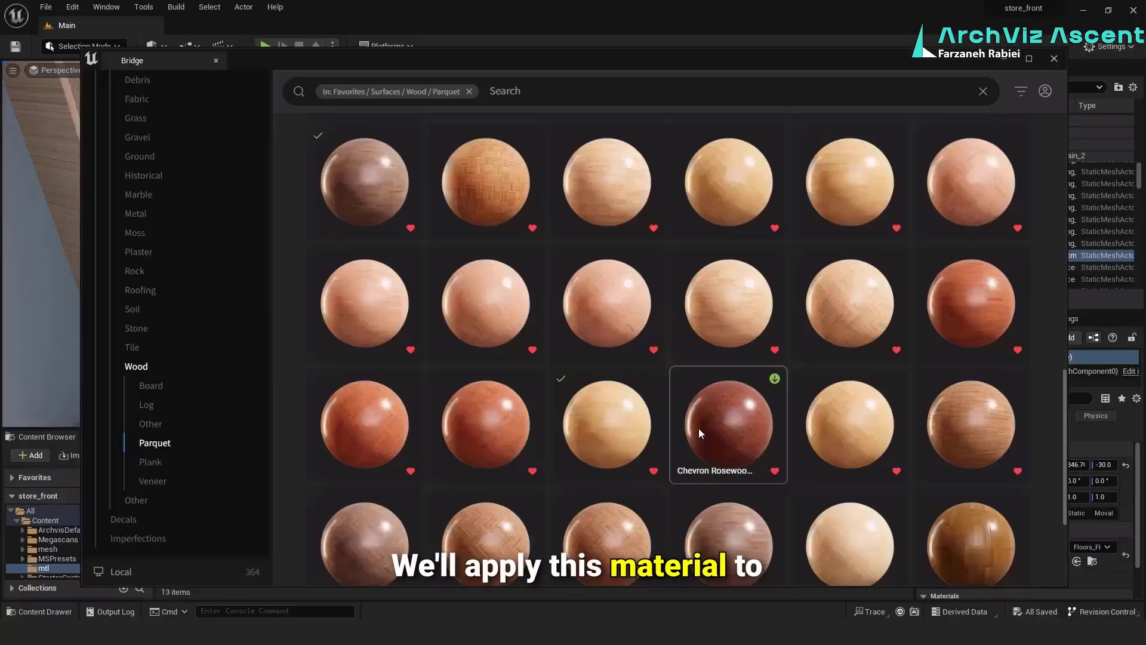
Minimize Bridge and apply the Strip Bond Cedar Parquet material to the interior floor beneath the wooden furniture
{"action": "left_click", "coordinate": [1008, 60]}
{"action": "left_click_drag", "start_coordinate": [342, 521], "coordinate": [484, 359]}
{"action": "right_click_drag", "start_coordinate": [519, 364], "coordinate": [515, 335]}
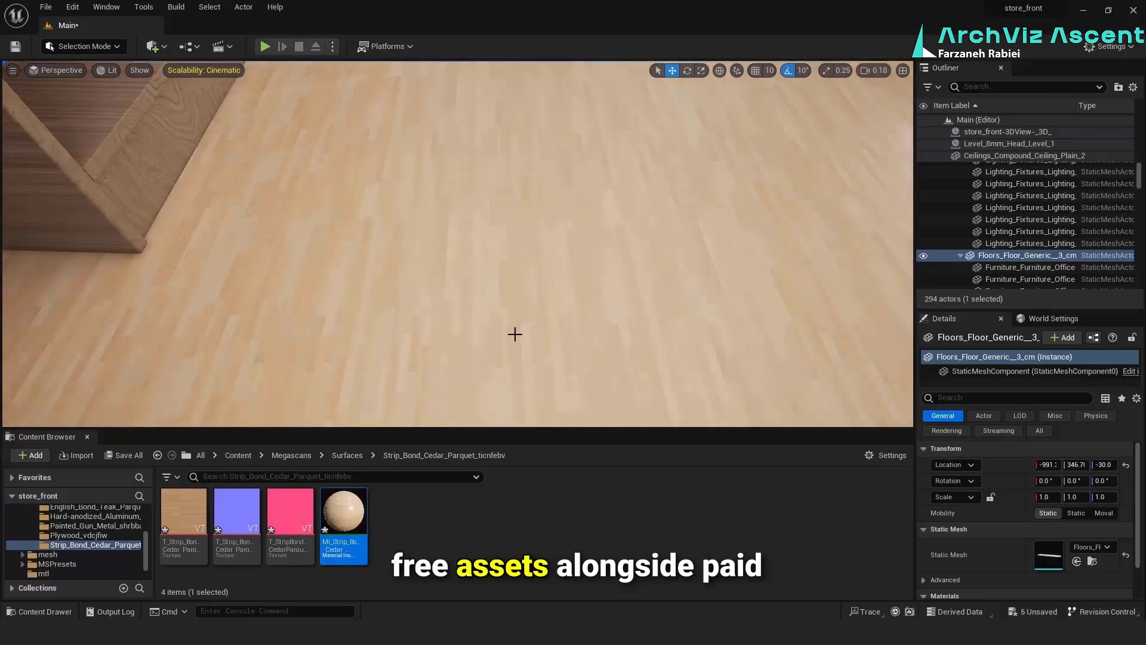
Switch to Modeling mode and apply a Plane UV projection with an X dimension of 107 to the parquet floor
{"action": "left_click", "coordinate": [111, 44]}
{"action": "left_click", "coordinate": [69, 149]}
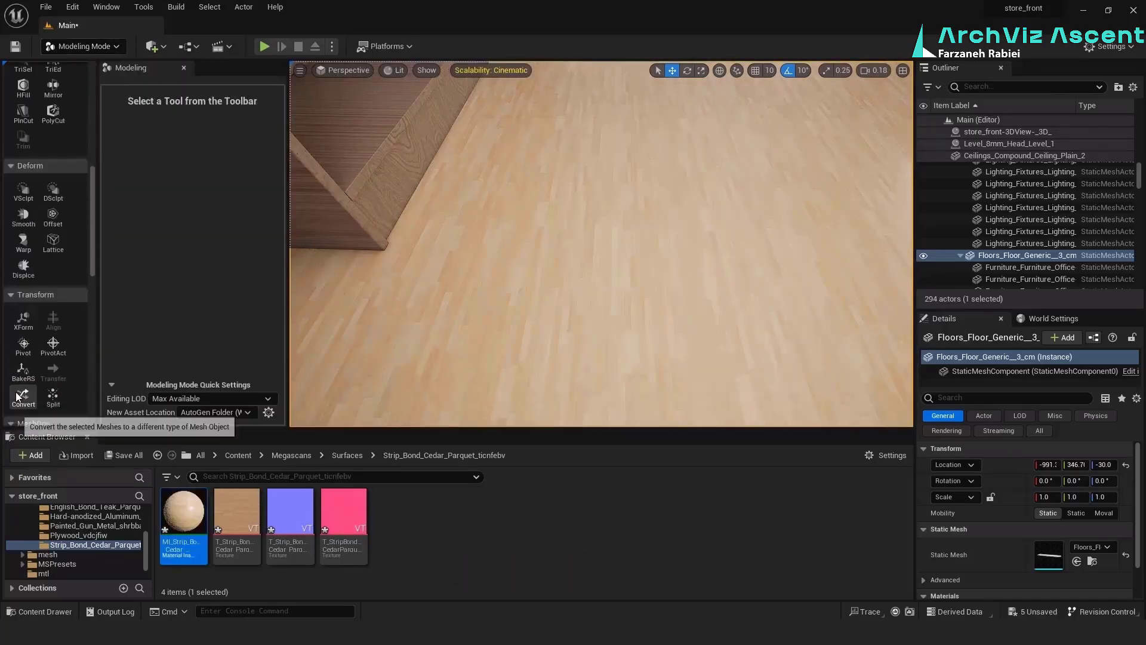
{"action": "scroll", "coordinate": [18, 396], "scroll_direction": "down", "scroll_amount": 5}
{"action": "left_click", "coordinate": [22, 389]}
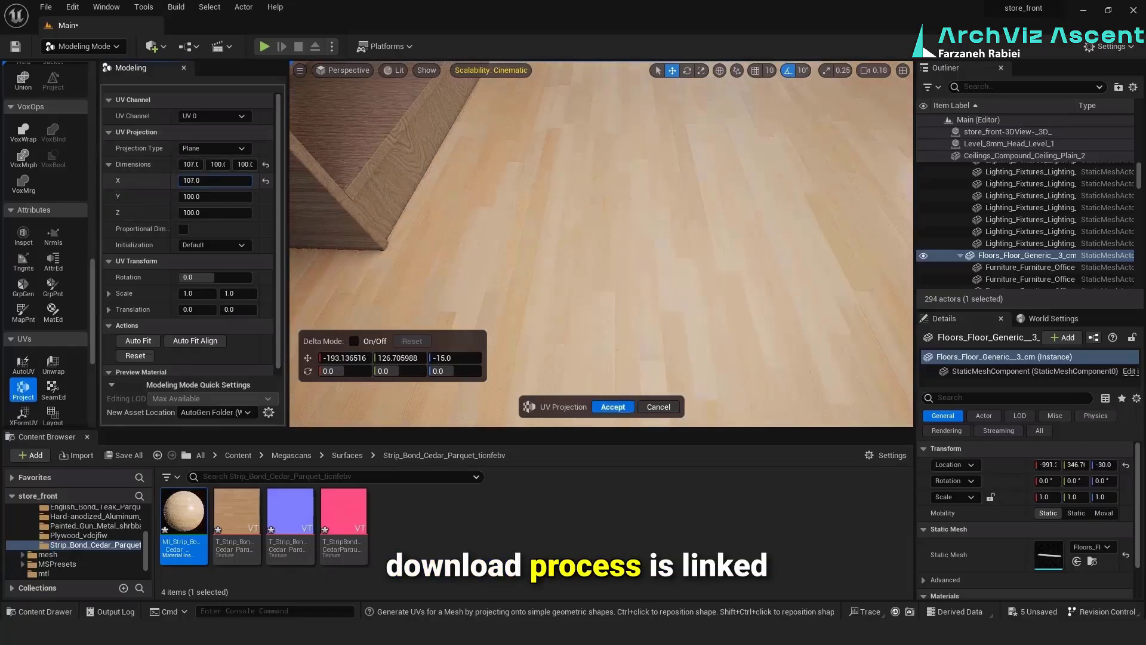
{"action": "left_click", "coordinate": [613, 407]}
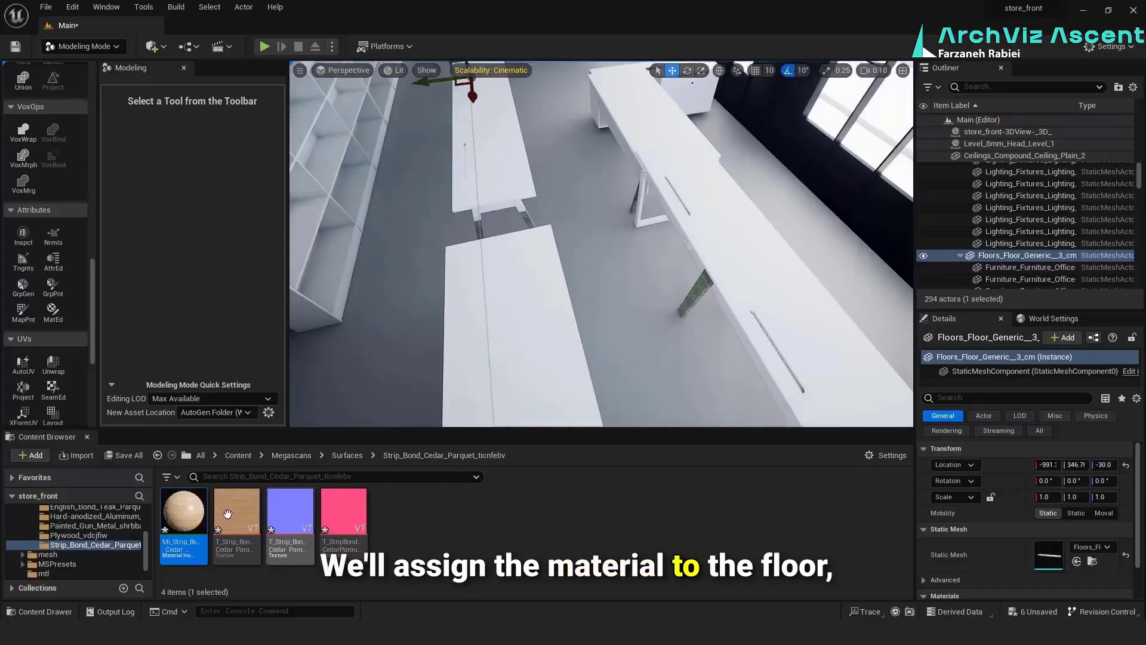
Apply the cedar parquet to the floor under the long white desks and give it a Plane UV projection with dimensions of 100
{"action": "left_click", "coordinate": [378, 292]}
{"action": "left_click", "coordinate": [23, 388]}
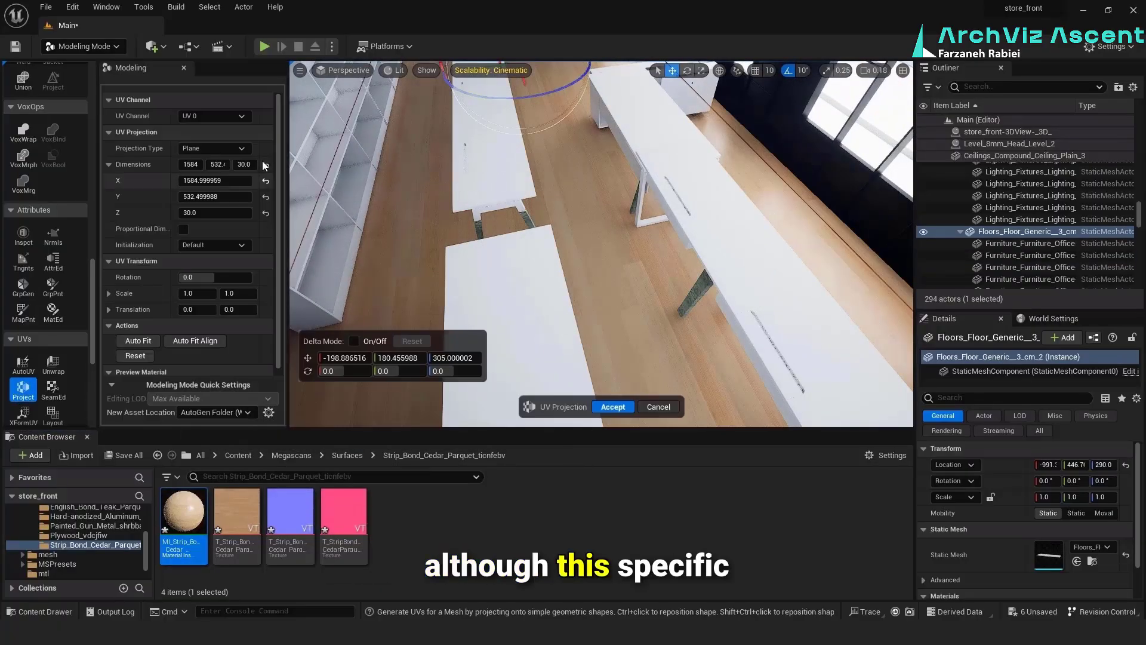
{"action": "left_click", "coordinate": [613, 407]}
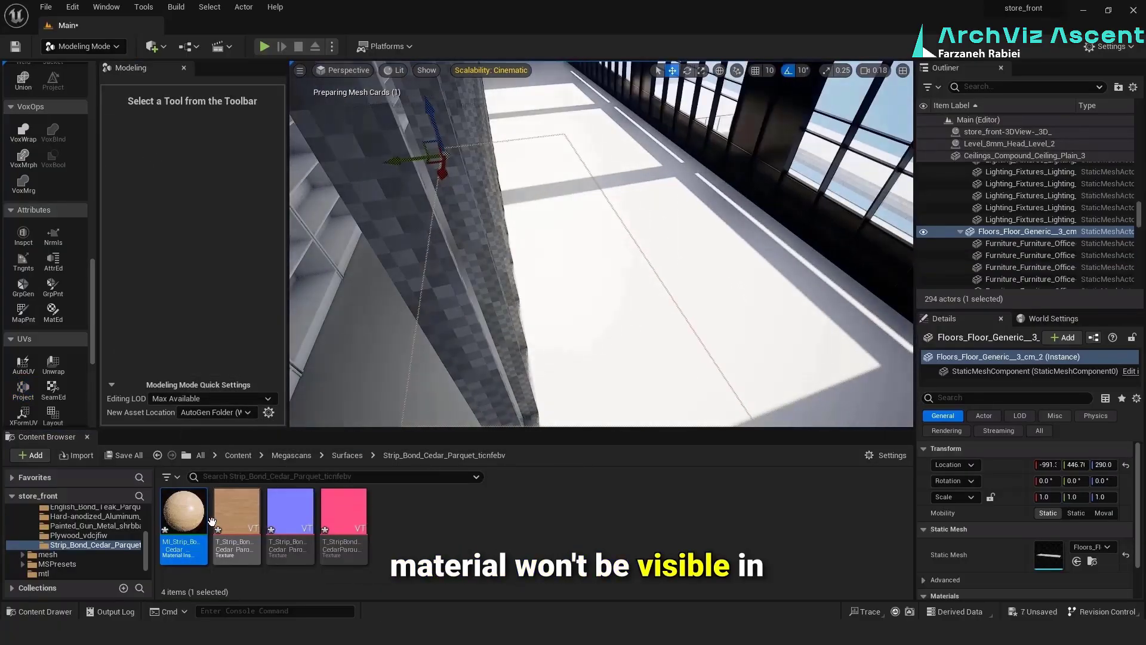
Delete the object covering the upper level's corridor floor and apply the cedar parquet to the floor beneath it
{"action": "left_click_drag", "start_coordinate": [212, 522], "coordinate": [661, 375]}
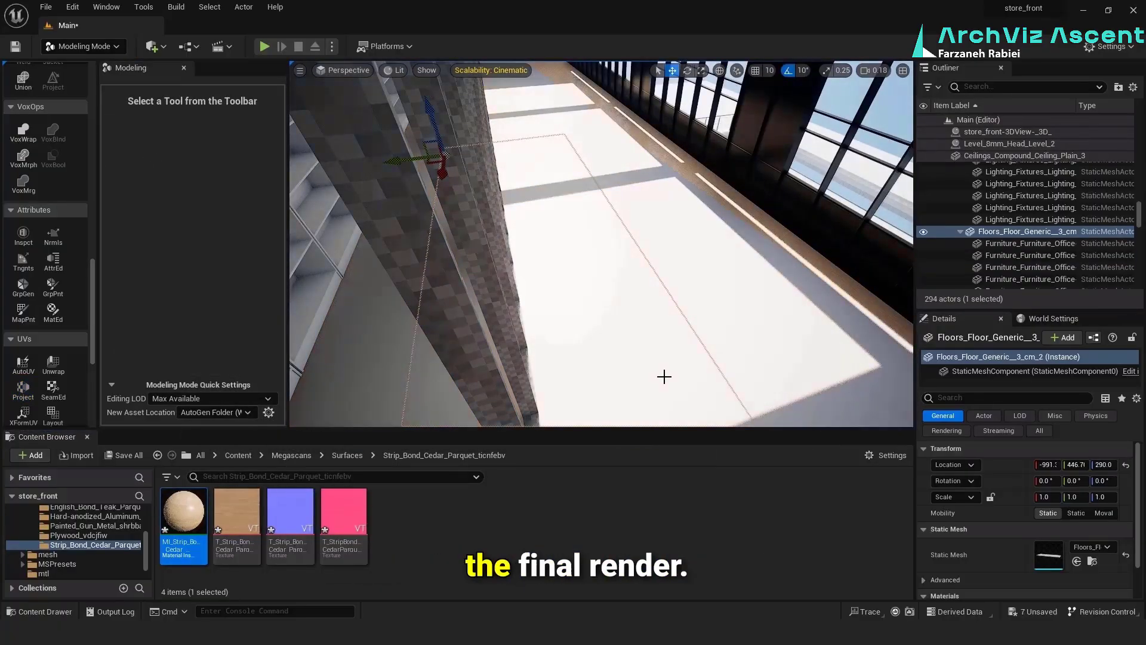
{"action": "left_click", "coordinate": [661, 374]}
{"action": "key", "text": "Delete"}
{"action": "left_click", "coordinate": [649, 359]}
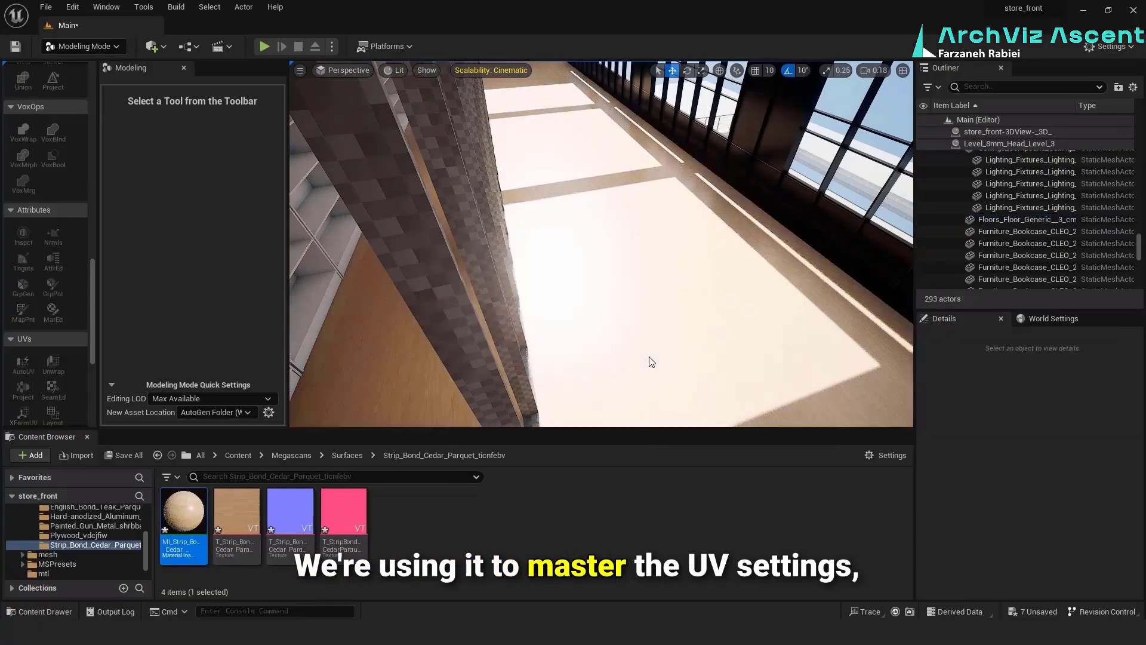
Apply a Plane UV projection to the upper corridor's parquet floor and return to Selection mode
{"action": "left_click", "coordinate": [682, 287]}
{"action": "scroll", "coordinate": [23, 365], "scroll_direction": "down", "scroll_amount": 1}
{"action": "left_click", "coordinate": [23, 370]}
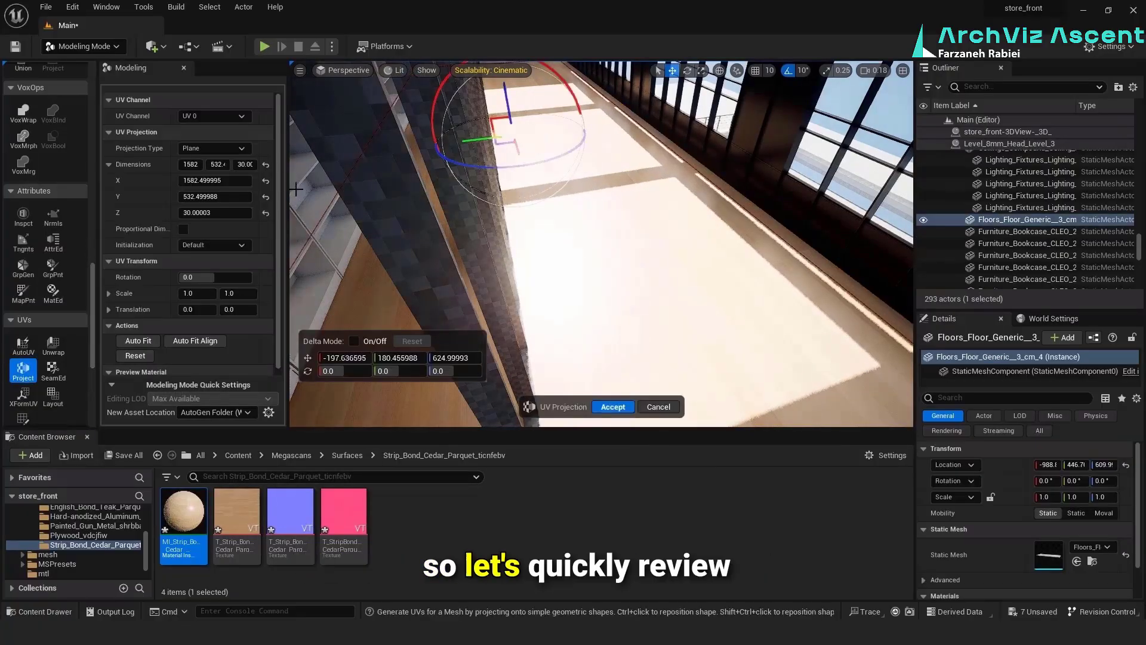
{"action": "left_click", "coordinate": [603, 407]}
{"action": "key", "text": "shift+1"}
Select a glazed panel component of the dark exterior curtain wall and locate its glass_Inst material in the content browser
{"action": "right_click_drag", "start_coordinate": [517, 264], "coordinate": [418, 200]}
{"action": "left_click", "coordinate": [693, 257]}
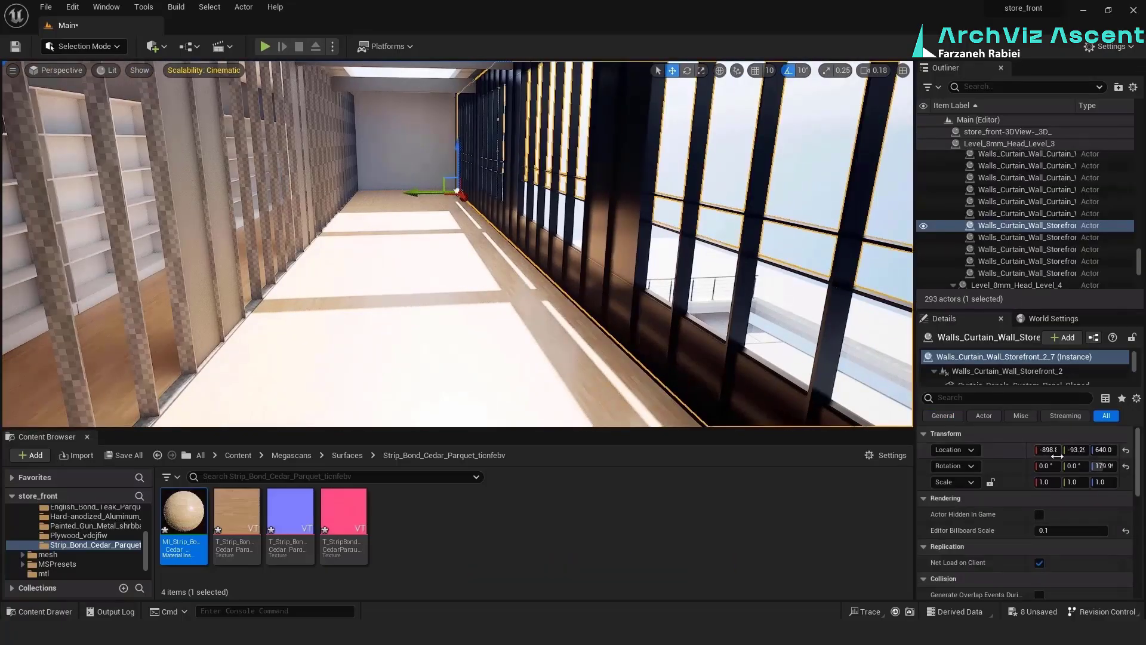
{"action": "scroll", "coordinate": [1038, 364], "scroll_direction": "down", "scroll_amount": 3}
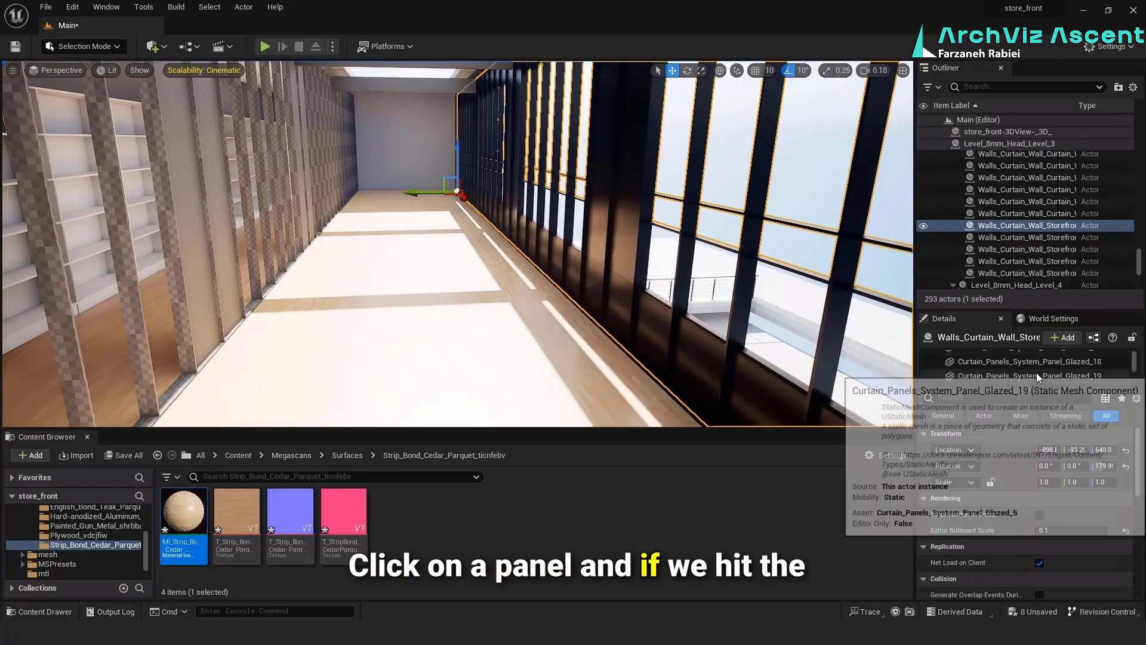
{"action": "left_click", "coordinate": [1037, 373]}
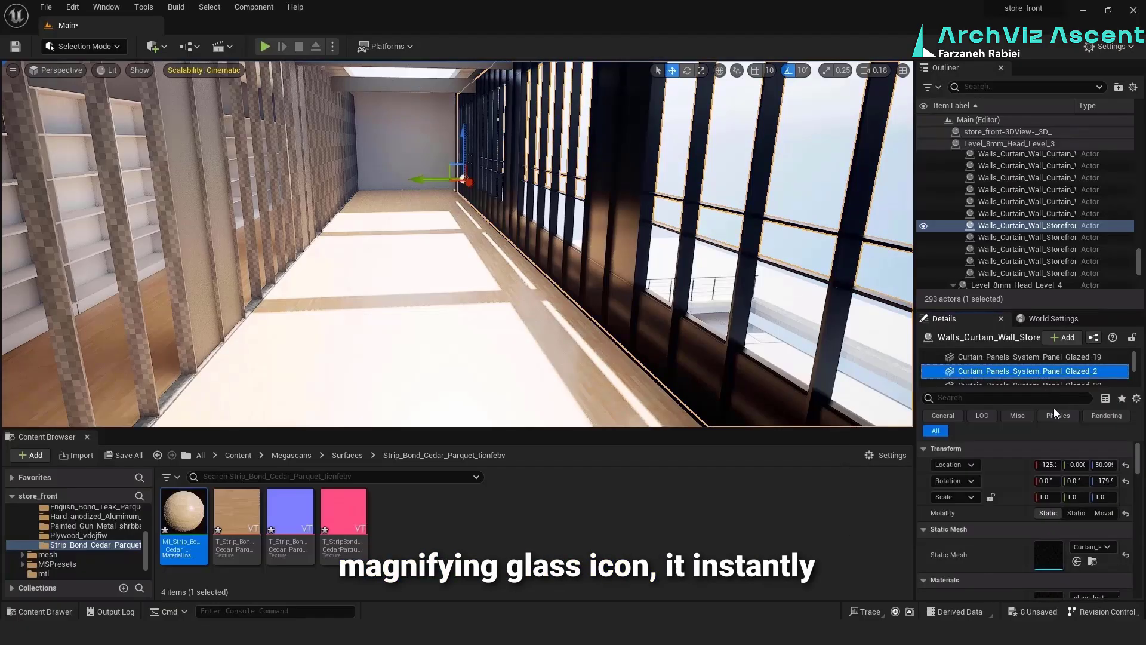
{"action": "left_click", "coordinate": [1094, 561]}
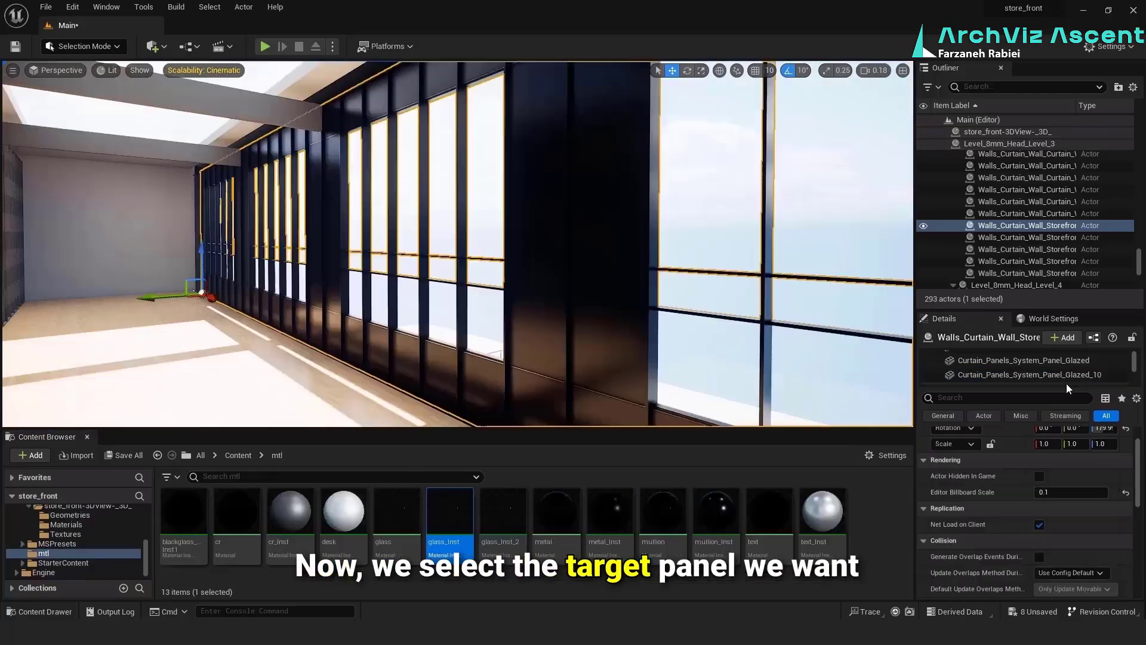
{"action": "scroll", "coordinate": [1072, 466], "scroll_direction": "down", "scroll_amount": 2}
{"action": "left_click", "coordinate": [1095, 574]}
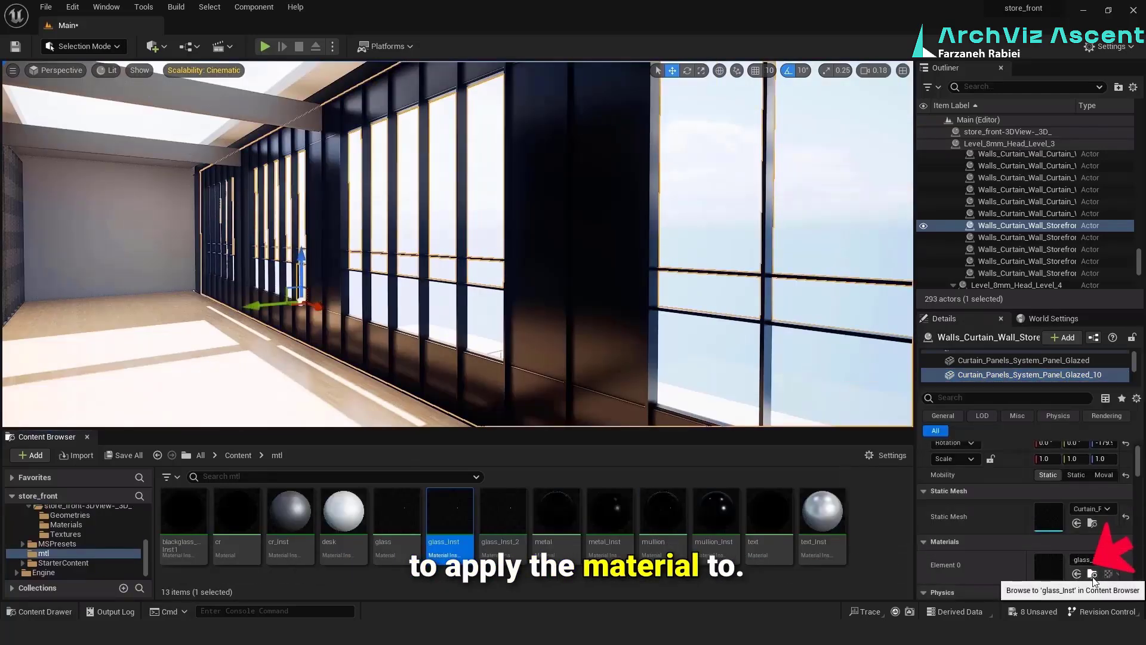
Select all glazed panel components of the inner curtain wall beside the shelves and assign glass_Inst to them
{"action": "right_click_drag", "start_coordinate": [434, 302], "coordinate": [280, 293]}
{"action": "left_click", "coordinate": [587, 316]}
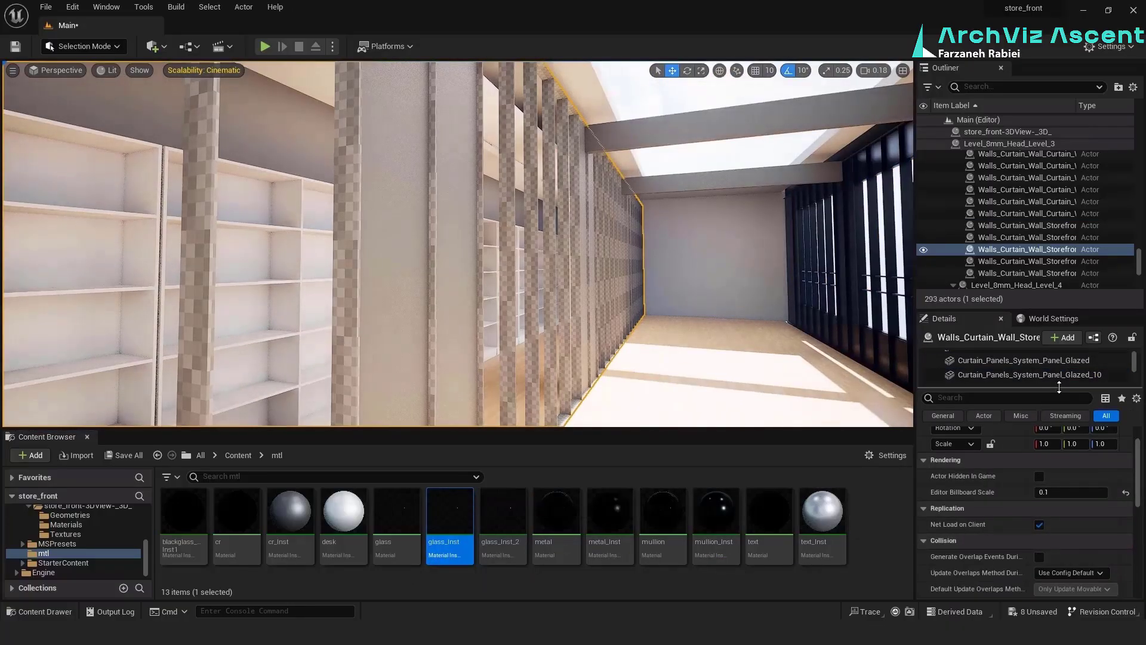
{"action": "left_click_drag", "start_coordinate": [1059, 387], "coordinate": [1058, 515]}
{"action": "scroll", "coordinate": [1057, 407], "scroll_direction": "down", "scroll_amount": 5}
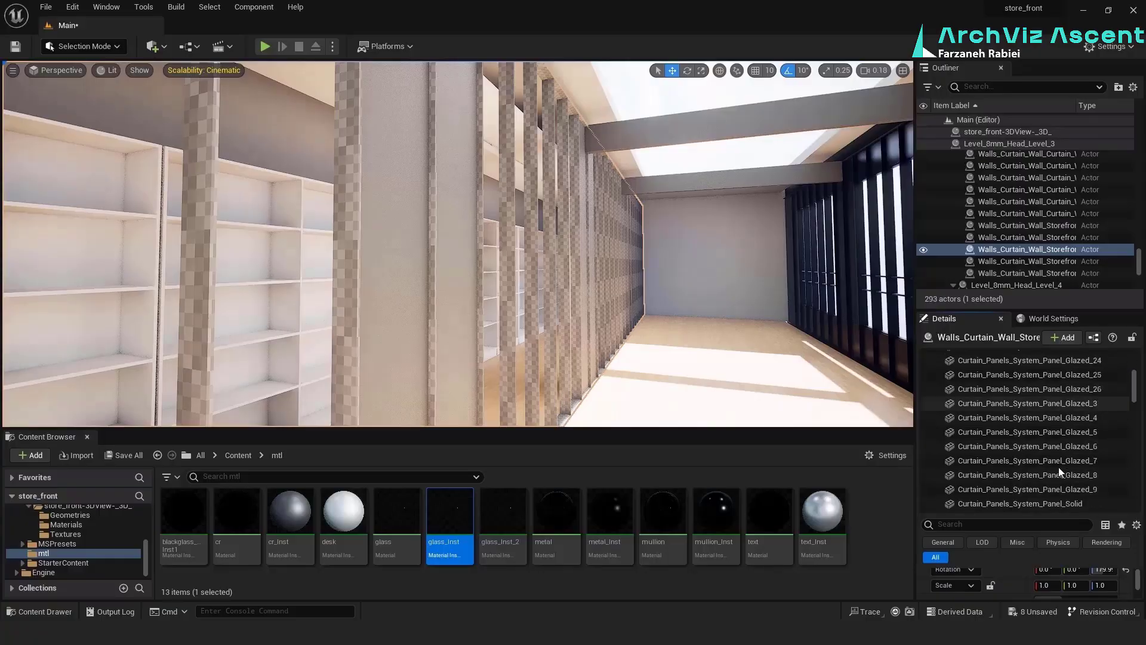
{"action": "left_click", "coordinate": [1059, 489], "text": "shift"}
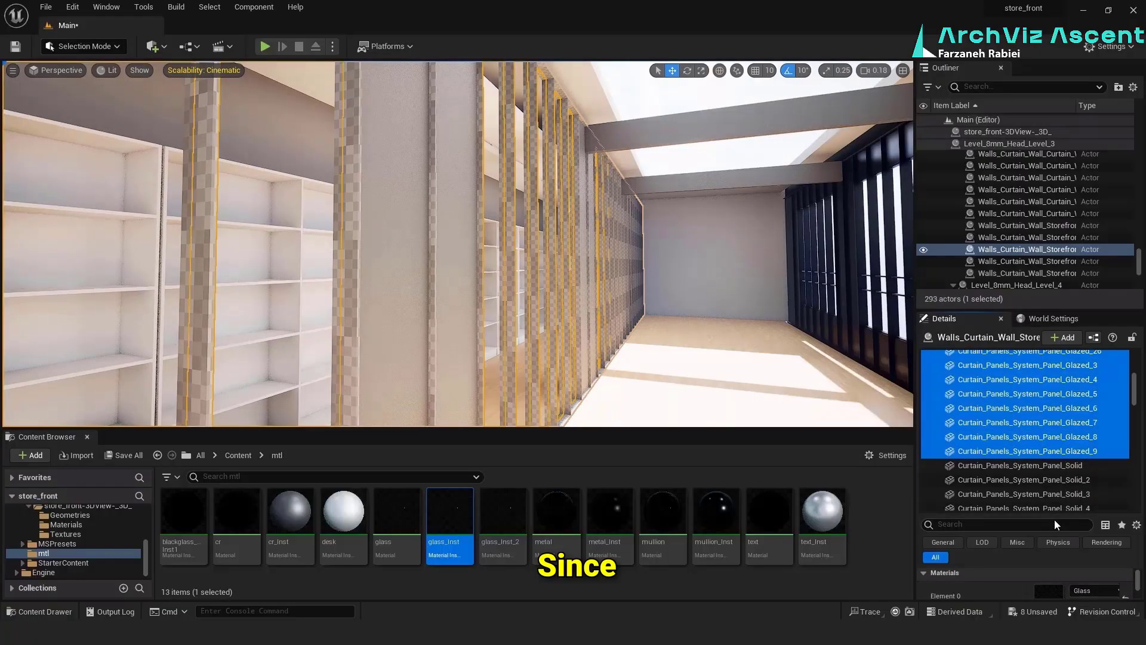
{"action": "left_click_drag", "start_coordinate": [1054, 518], "coordinate": [1053, 475]}
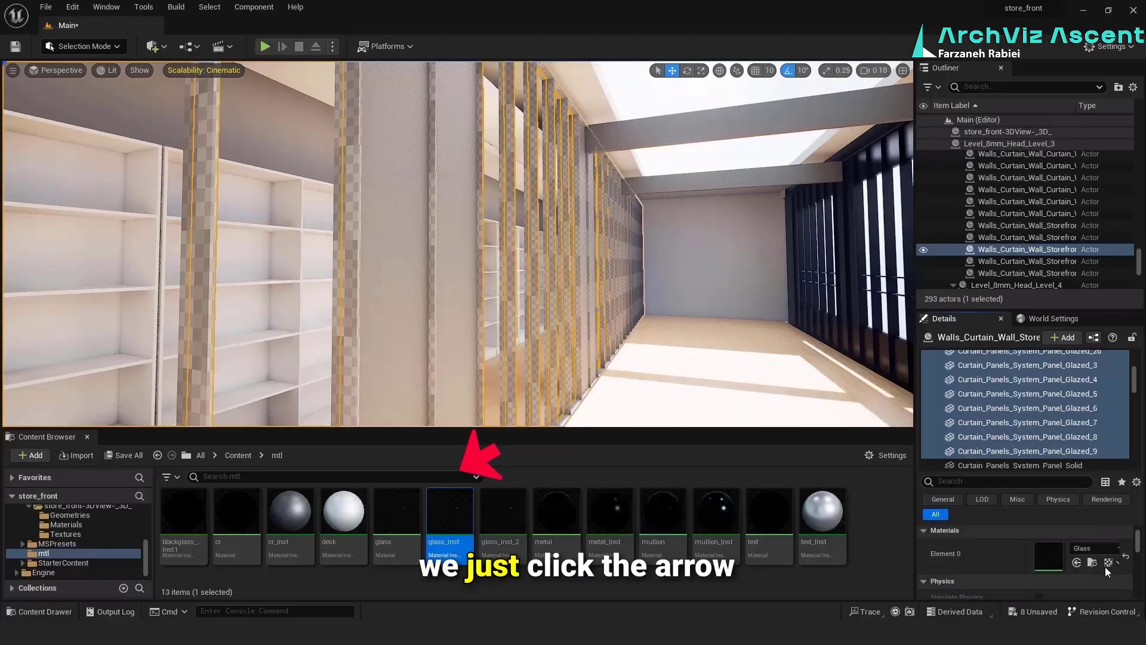
{"action": "left_click", "coordinate": [1077, 563]}
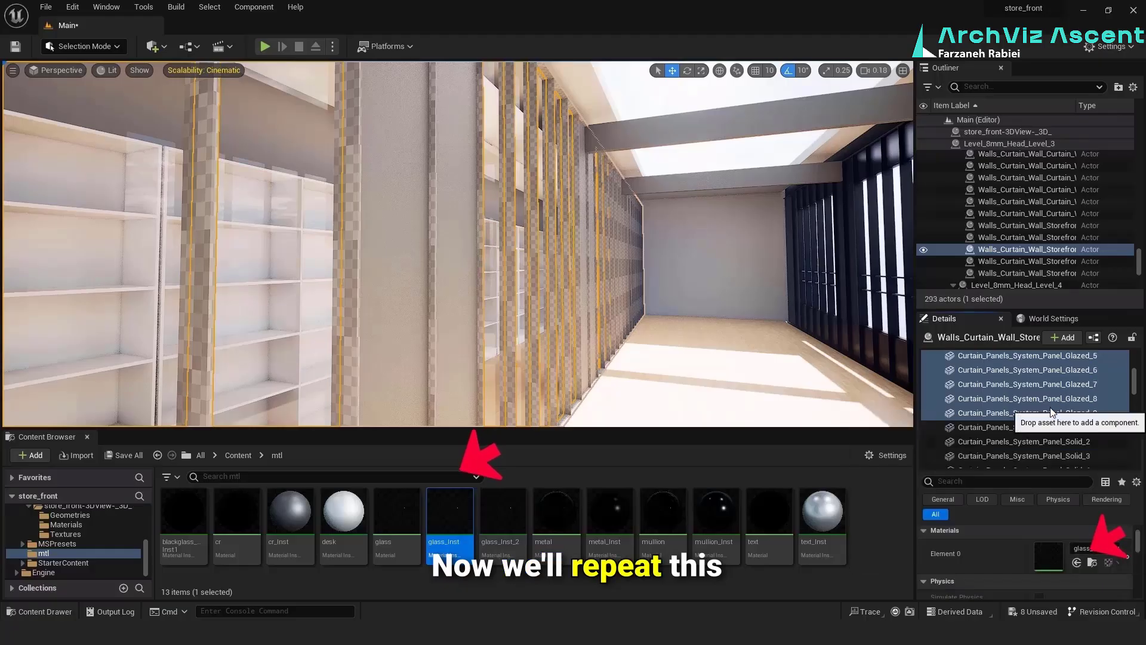
Locate mullion_Inst in the content browser and assign it to all rectangular mullion components of the inner curtain wall
{"action": "scroll", "coordinate": [1051, 409], "scroll_direction": "down", "scroll_amount": 3}
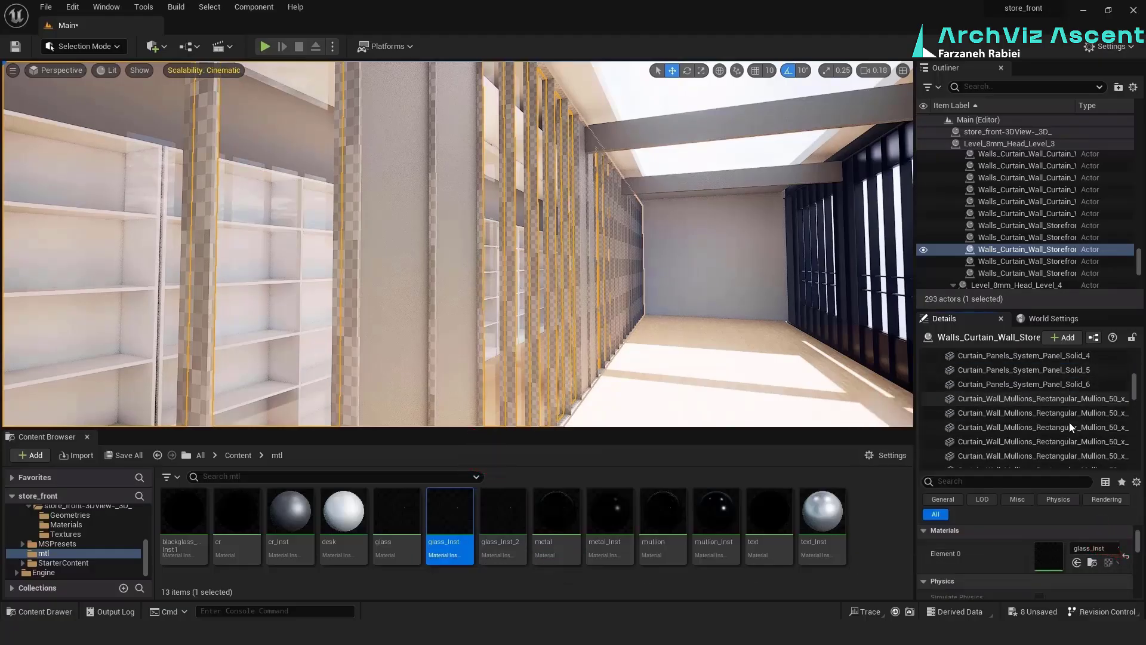
{"action": "scroll", "coordinate": [1069, 423], "scroll_direction": "down", "scroll_amount": 5}
{"action": "left_click", "coordinate": [1093, 563]}
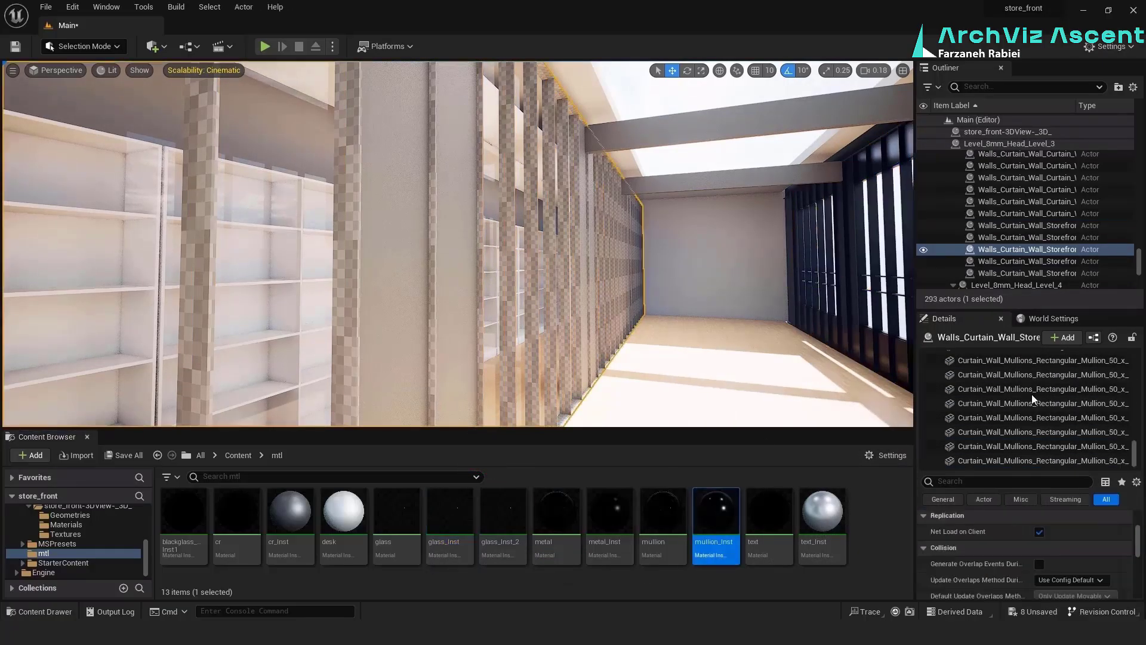
{"action": "left_click", "coordinate": [1078, 396]}
{"action": "scroll", "coordinate": [1078, 397], "scroll_direction": "up", "scroll_amount": 5}
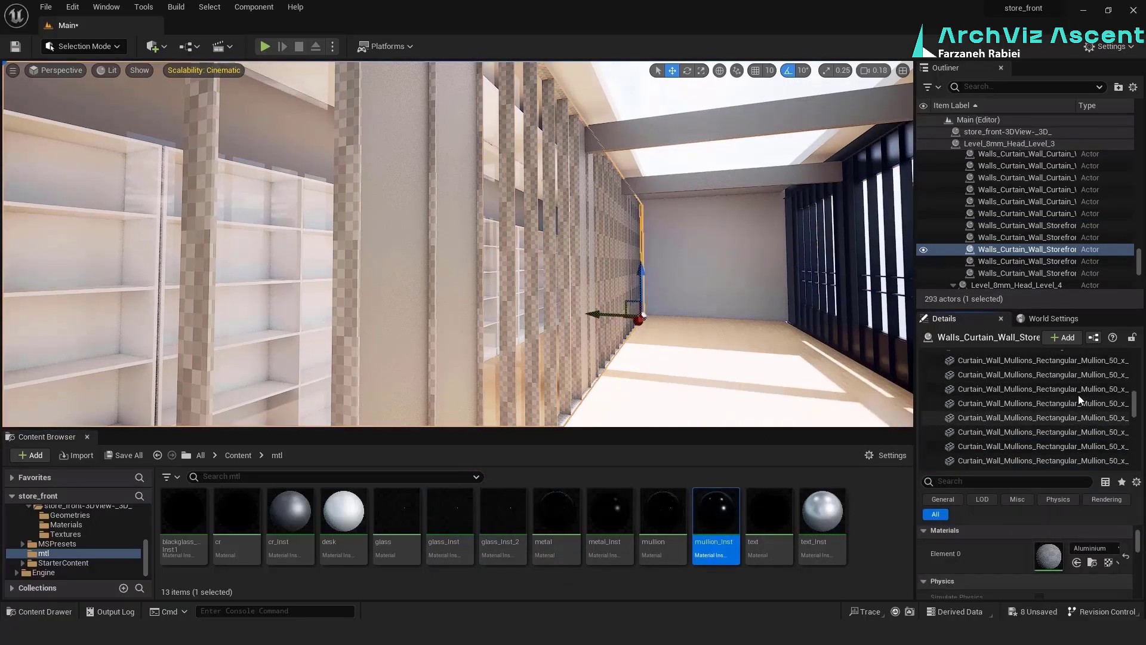
{"action": "scroll", "coordinate": [1079, 396], "scroll_direction": "up", "scroll_amount": 5}
{"action": "left_click", "coordinate": [1074, 387]}
{"action": "scroll", "coordinate": [1052, 439], "scroll_direction": "down", "scroll_amount": 20}
{"action": "left_click", "coordinate": [1047, 462], "text": "shift"}
{"action": "left_click", "coordinate": [1076, 562]}
Assign mullion_Inst to the inner curtain wall's solid panel components, from Curtain_Panels_System_Panel_Solid through Solid_6
{"action": "scroll", "coordinate": [1062, 399], "scroll_direction": "up", "scroll_amount": 20}
{"action": "left_click", "coordinate": [1059, 377]}
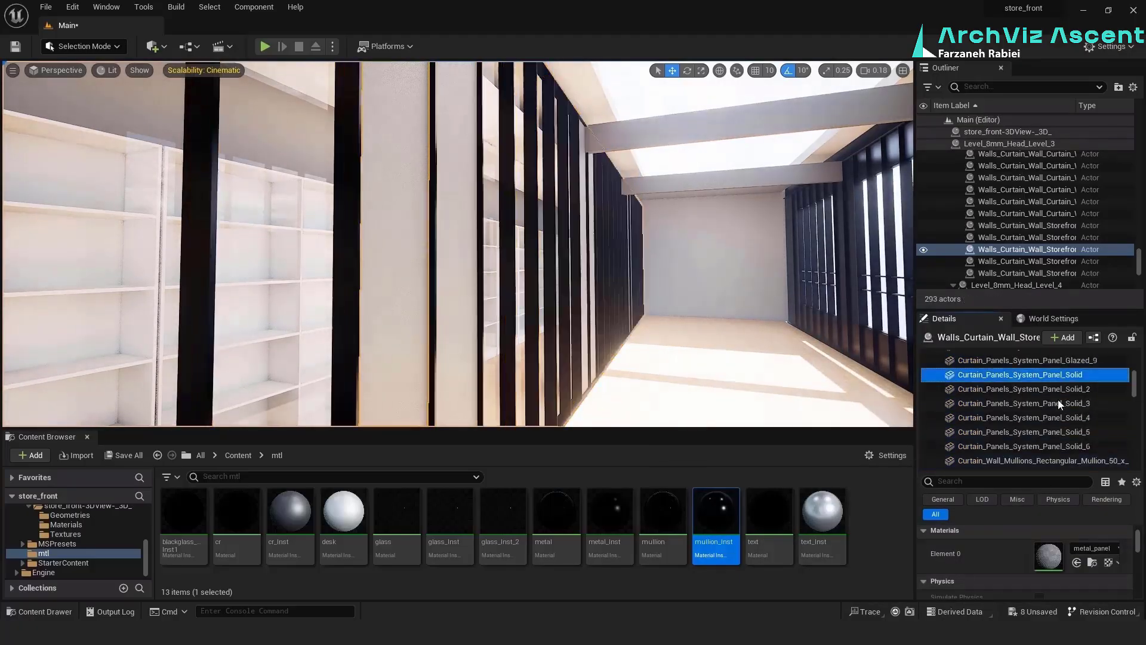
{"action": "left_click", "coordinate": [1058, 446], "text": "shift"}
{"action": "left_click", "coordinate": [1076, 562]}
{"action": "mouse_move", "coordinate": [610, 313]}
{"action": "right_mouse_down"}
{"action": "mouse_move", "coordinate": [603, 325]}
{"action": "mouse_move", "coordinate": [633, 314]}
{"action": "mouse_move", "coordinate": [611, 313]}
{"action": "right_mouse_up"}
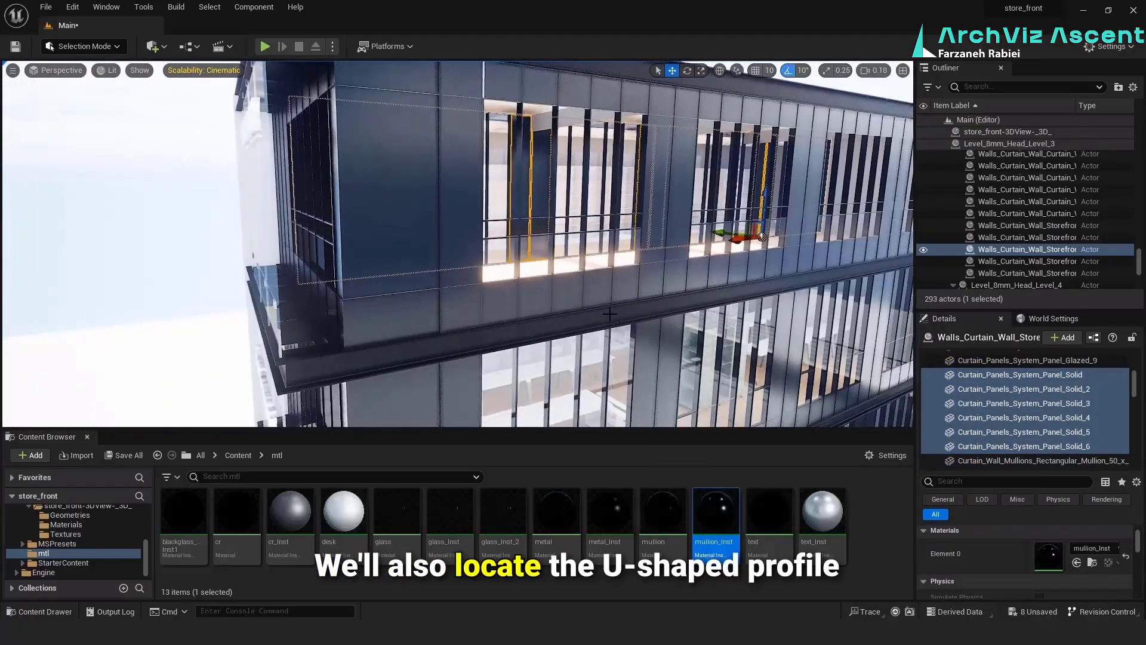
Locate metal_Inst from the facade's U-shaped channel profile and assign it to the channel beams between the curtain walls
{"action": "left_click", "coordinate": [610, 314]}
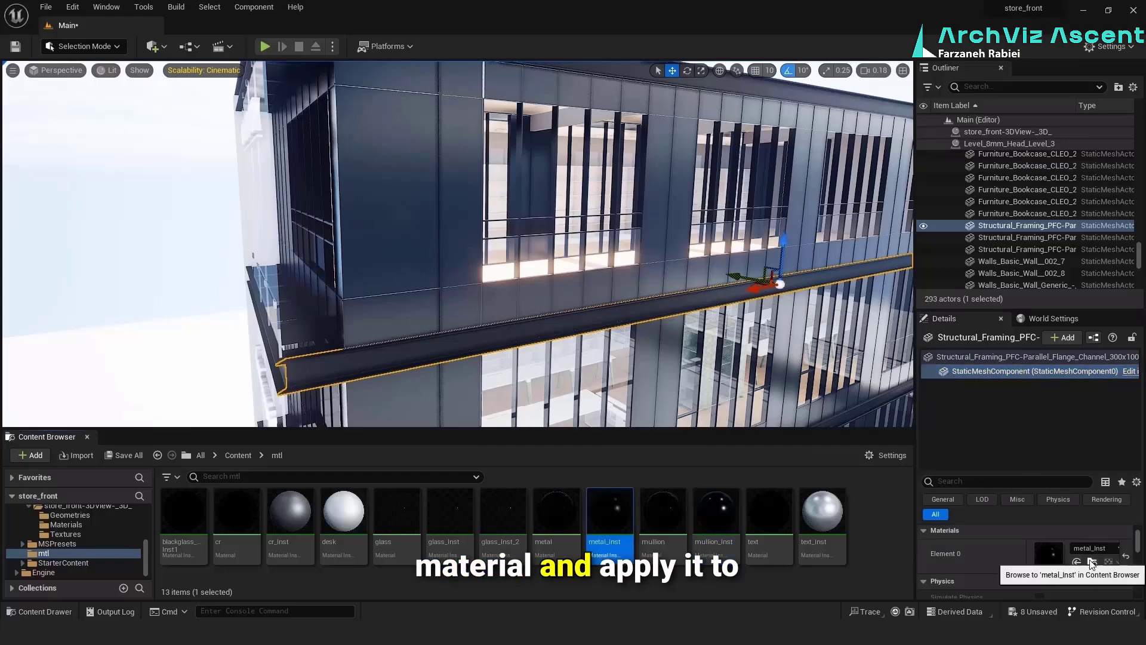
{"action": "right_click_drag", "start_coordinate": [627, 251], "coordinate": [609, 227]}
{"action": "left_click", "coordinate": [593, 109]}
{"action": "left_click", "coordinate": [1077, 578]}
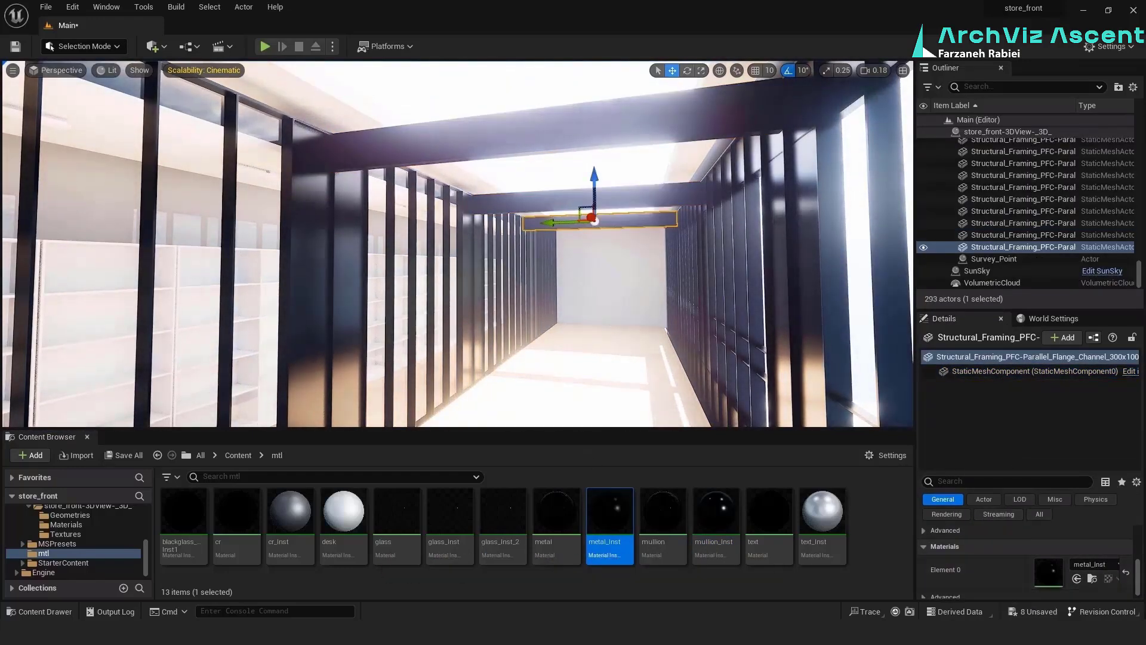
{"action": "right_click_drag", "start_coordinate": [597, 239], "coordinate": [573, 250]}
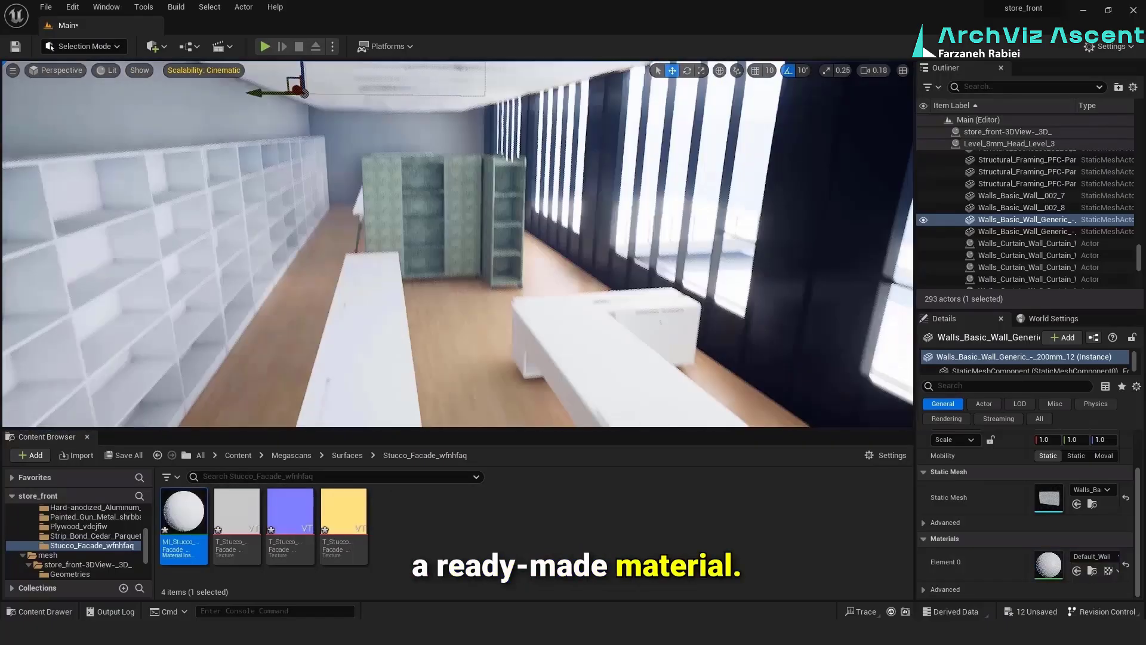
Apply the Megascans Stucco_Facade material to the interior wall and ceiling surfaces around the bookcases
{"action": "left_click_drag", "start_coordinate": [183, 514], "coordinate": [206, 211]}
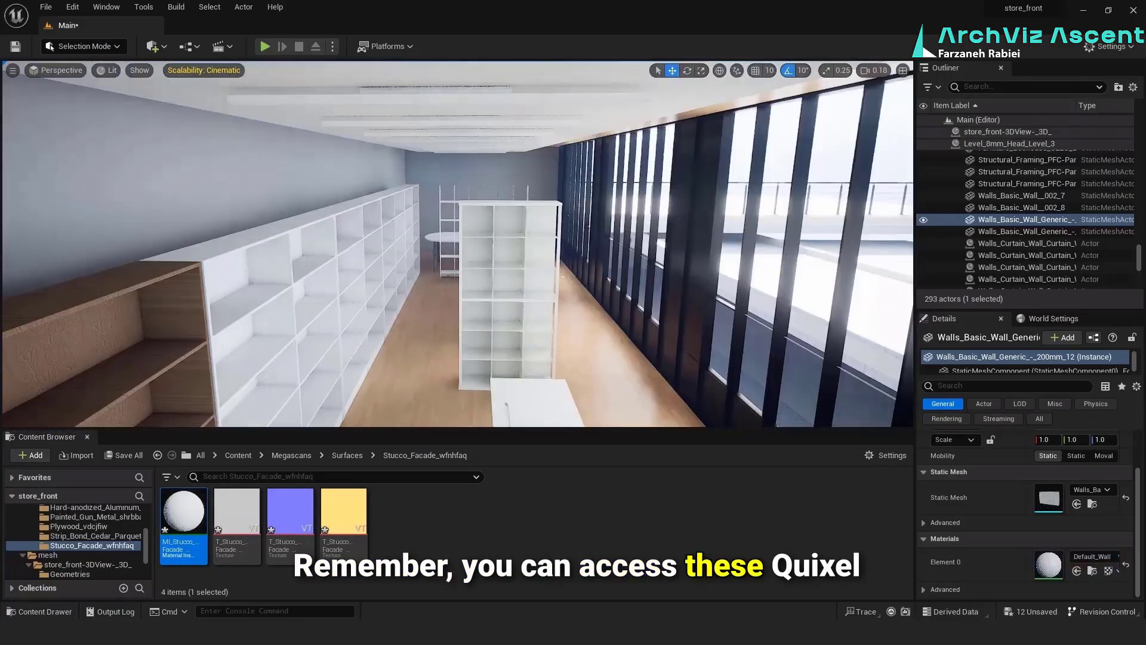
{"action": "left_click_drag", "start_coordinate": [184, 511], "coordinate": [257, 116]}
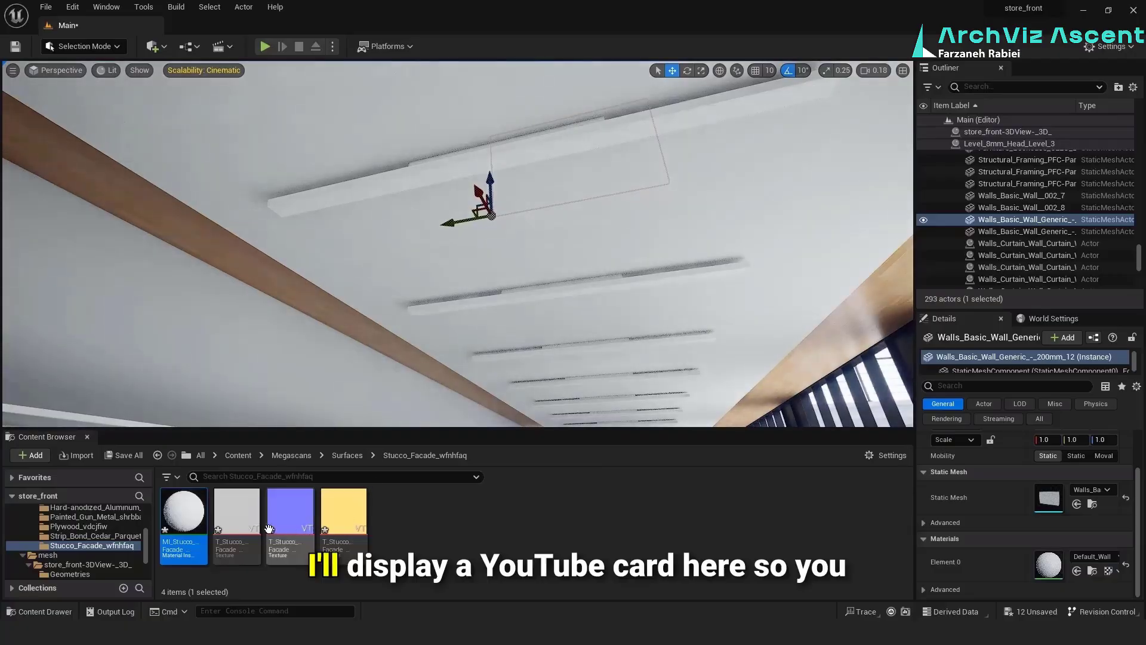
{"action": "left_click_drag", "start_coordinate": [179, 492], "coordinate": [218, 250]}
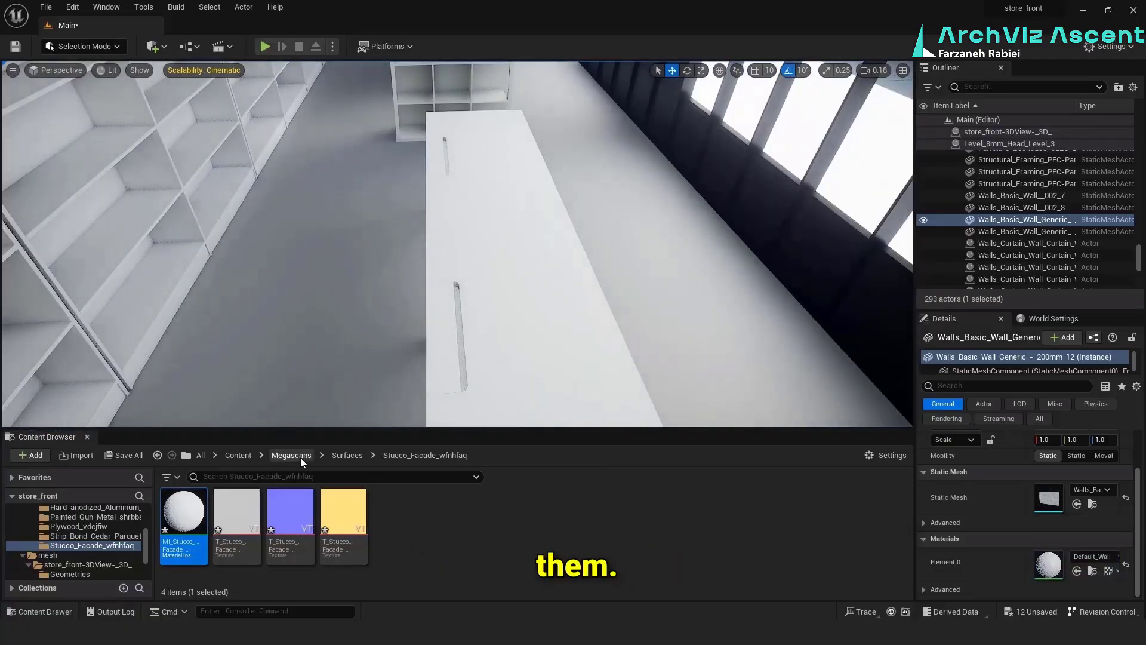
Apply the Megascans Strip_Bond_Cedar_Parquet material to the floor beside the desks
{"action": "left_click", "coordinate": [348, 456]}
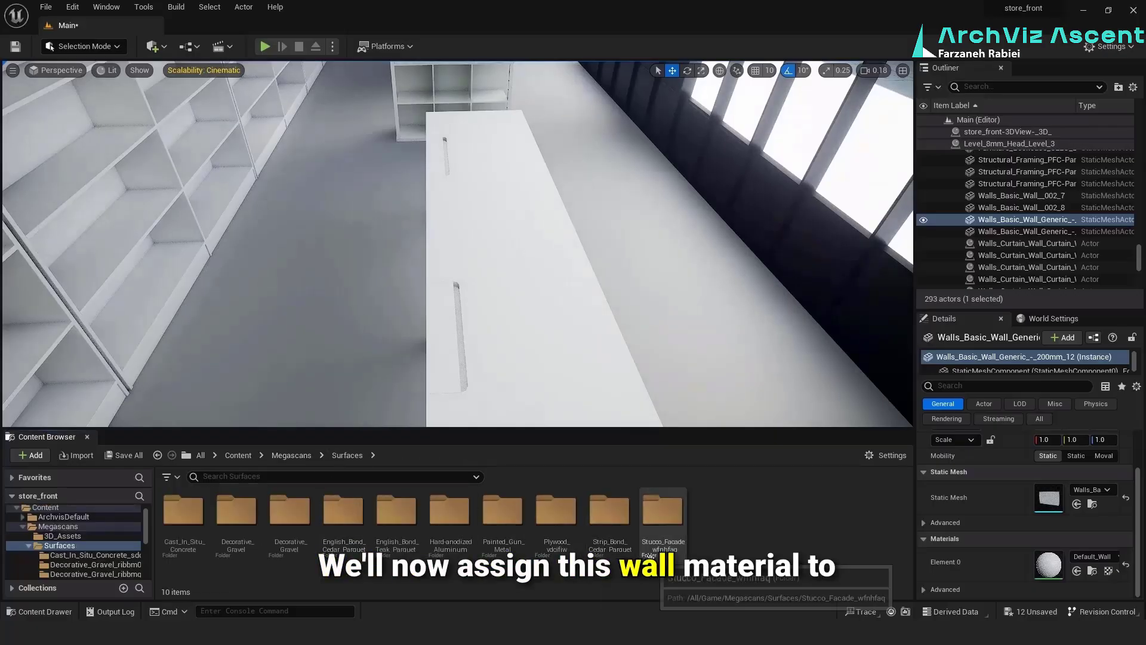
{"action": "double_click", "coordinate": [602, 511]}
{"action": "left_click_drag", "start_coordinate": [186, 507], "coordinate": [269, 334]}
In Modeling mode, apply a plane UV projection with X, Y and Z dimensions of 100 to the parquet floor, finishing in Selection mode
{"action": "left_click", "coordinate": [86, 47]}
{"action": "left_click", "coordinate": [75, 116]}
{"action": "scroll", "coordinate": [33, 384], "scroll_direction": "down", "scroll_amount": 1}
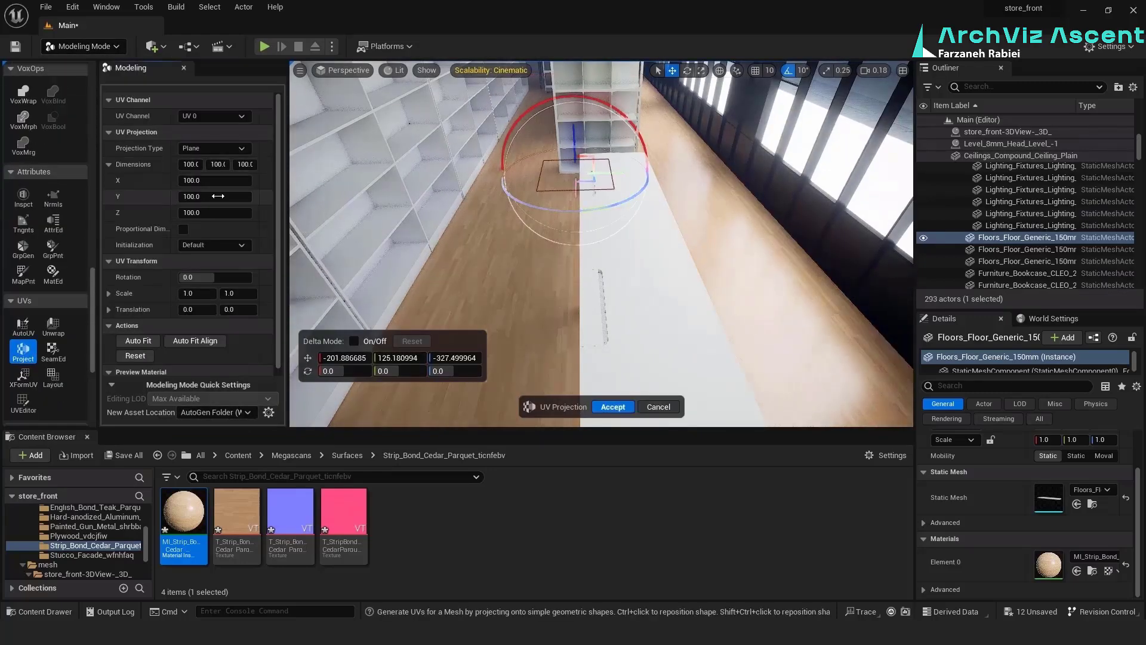
{"action": "left_click", "coordinate": [111, 44]}
{"action": "left_click", "coordinate": [75, 63]}
Apply the cedar parquet material to the adjoining floor and assign MI_Stucco_Facade to the selected wall
{"action": "right_click_drag", "start_coordinate": [418, 238], "coordinate": [651, 238]}
{"action": "left_click_drag", "start_coordinate": [184, 511], "coordinate": [275, 356]}
{"action": "right_click_drag", "start_coordinate": [323, 239], "coordinate": [323, 209]}
{"action": "left_click", "coordinate": [322, 209]}
{"action": "left_click", "coordinate": [92, 555]}
{"action": "left_click_drag", "start_coordinate": [184, 511], "coordinate": [1049, 565]}
{"action": "right_click_drag", "start_coordinate": [538, 269], "coordinate": [418, 257]}
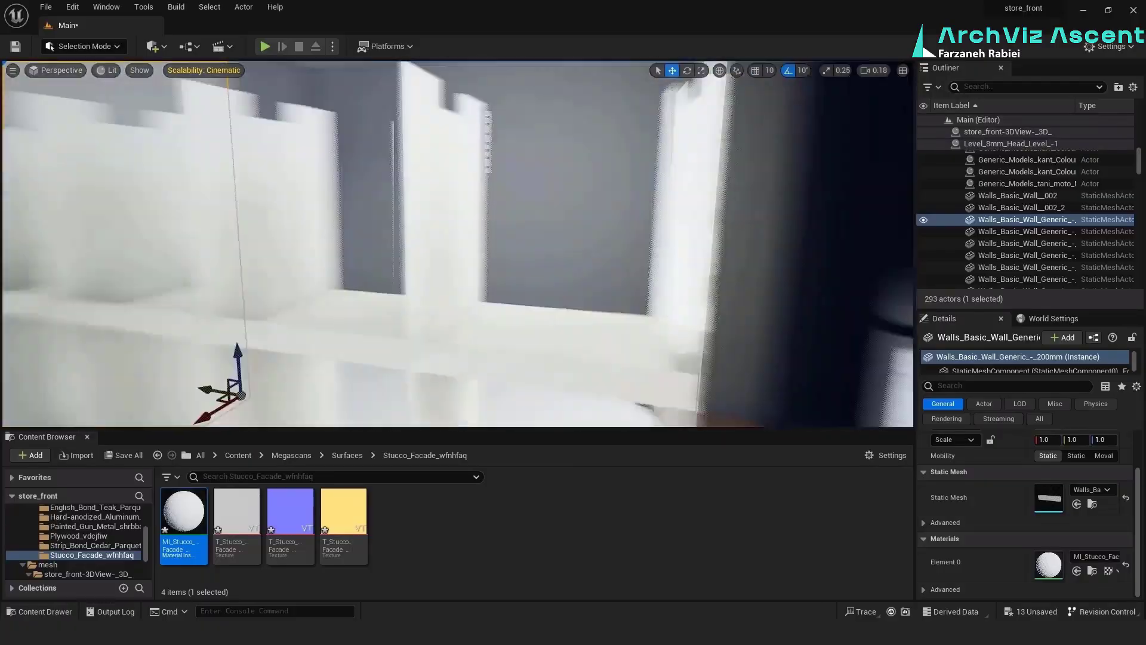
Apply MI_Plywood_vdcjfiw_8K to the open shelving unit and all bookcases along the wall
{"action": "left_click_drag", "start_coordinate": [184, 511], "coordinate": [444, 239]}
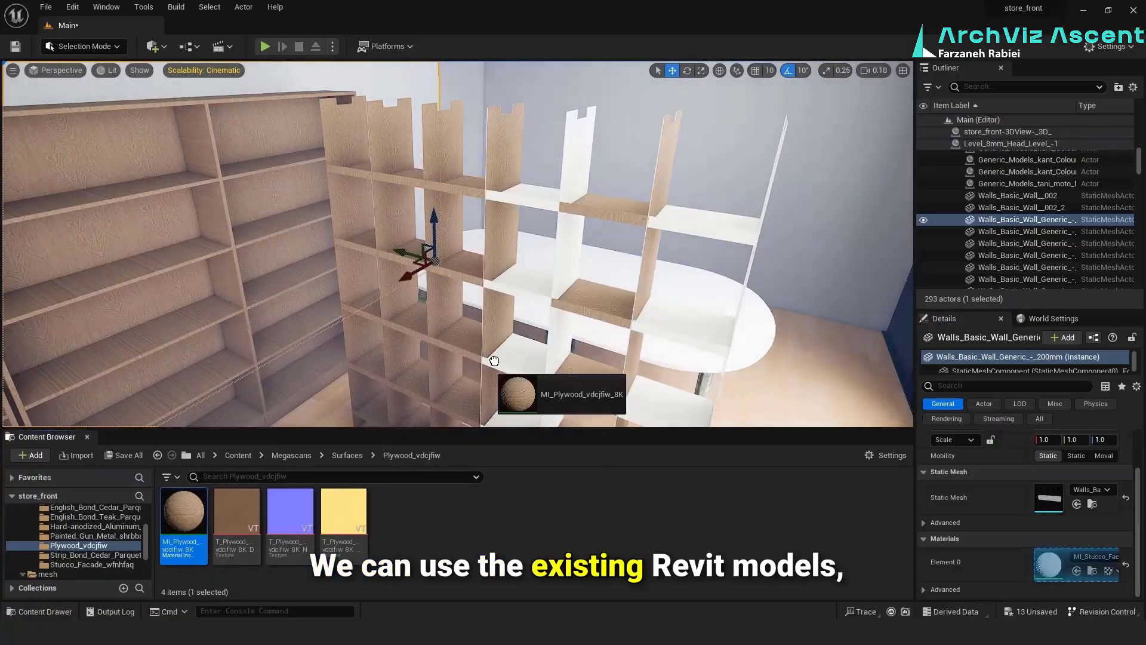
{"action": "left_click_drag", "start_coordinate": [494, 361], "coordinate": [496, 360]}
{"action": "right_click_drag", "start_coordinate": [496, 361], "coordinate": [310, 340]}
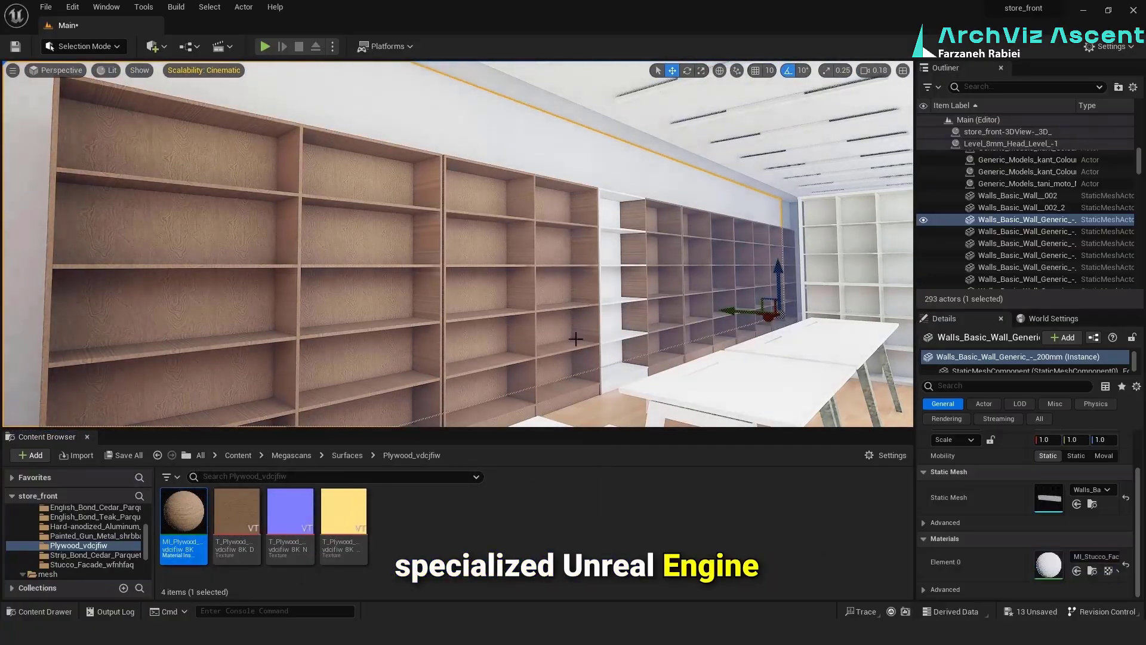
{"action": "right_click_drag", "start_coordinate": [454, 251], "coordinate": [430, 334]}
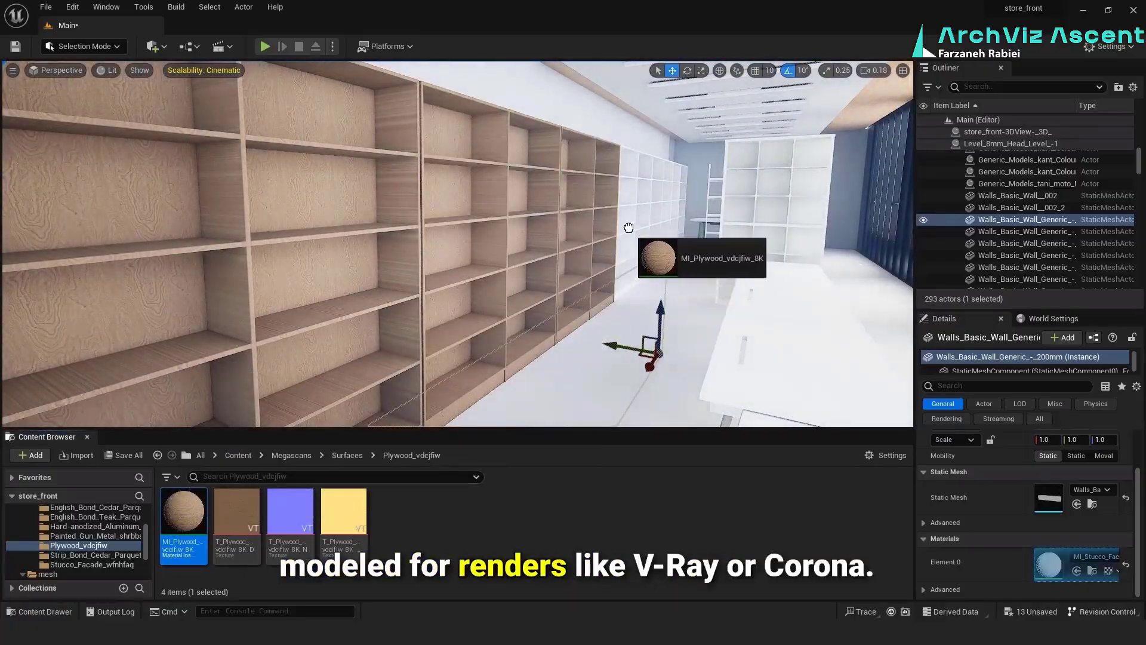
{"action": "right_click_drag", "start_coordinate": [454, 250], "coordinate": [335, 257]}
{"action": "left_click_drag", "start_coordinate": [184, 512], "coordinate": [358, 310]}
{"action": "right_click_drag", "start_coordinate": [359, 311], "coordinate": [478, 299]}
{"action": "left_click_drag", "start_coordinate": [184, 514], "coordinate": [370, 334]}
{"action": "left_click_drag", "start_coordinate": [184, 514], "coordinate": [460, 328]}
{"action": "left_click_drag", "start_coordinate": [184, 513], "coordinate": [584, 334]}
{"action": "right_click_drag", "start_coordinate": [584, 335], "coordinate": [632, 244]}
Select the white L-shaped desk, browse up from the plywood folder and save all changes
{"action": "left_click", "coordinate": [632, 244]}
{"action": "left_click", "coordinate": [357, 456]}
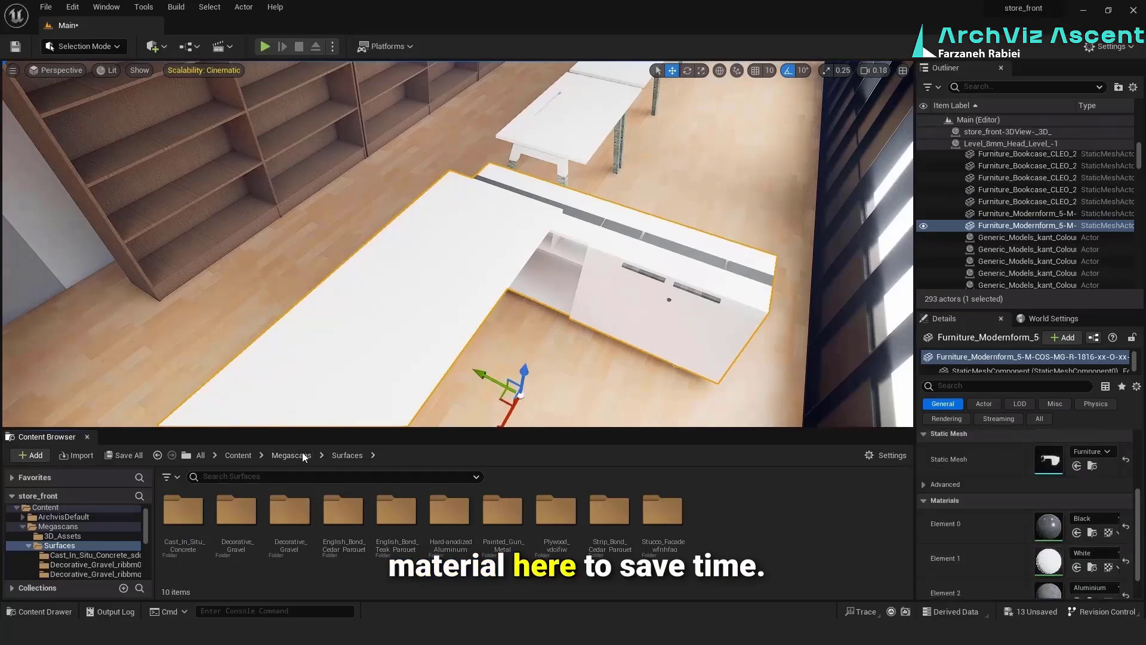
{"action": "key", "text": "ctrl+s"}
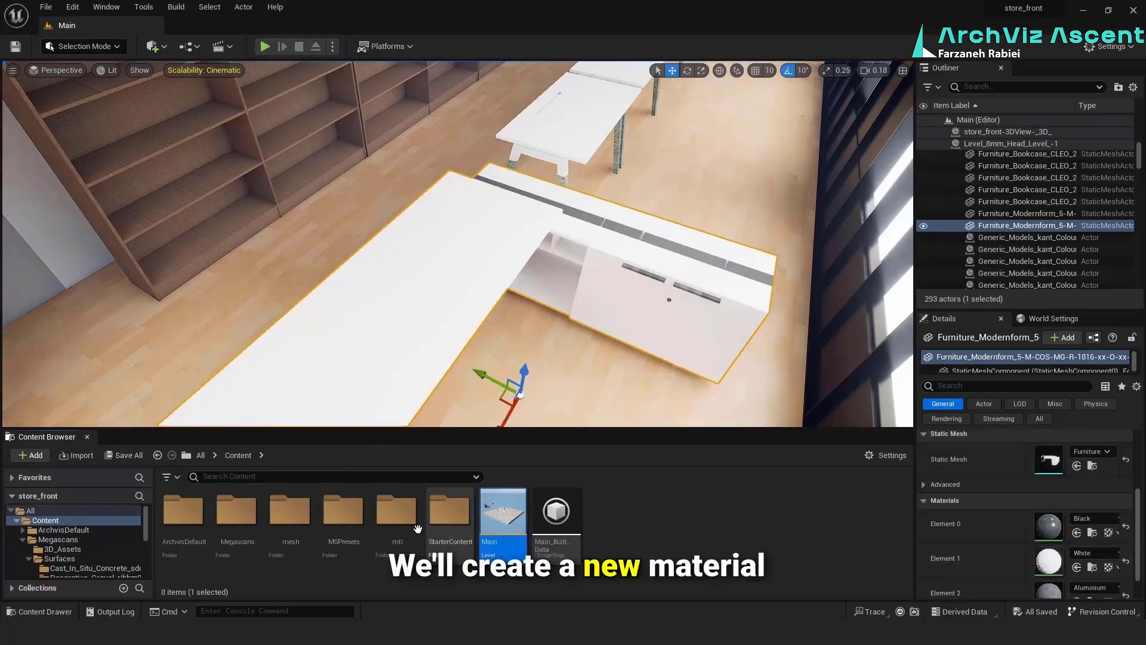
Create a new material named wit in the mtl folder
{"action": "double_click", "coordinate": [396, 519]}
{"action": "right_click", "coordinate": [371, 577]}
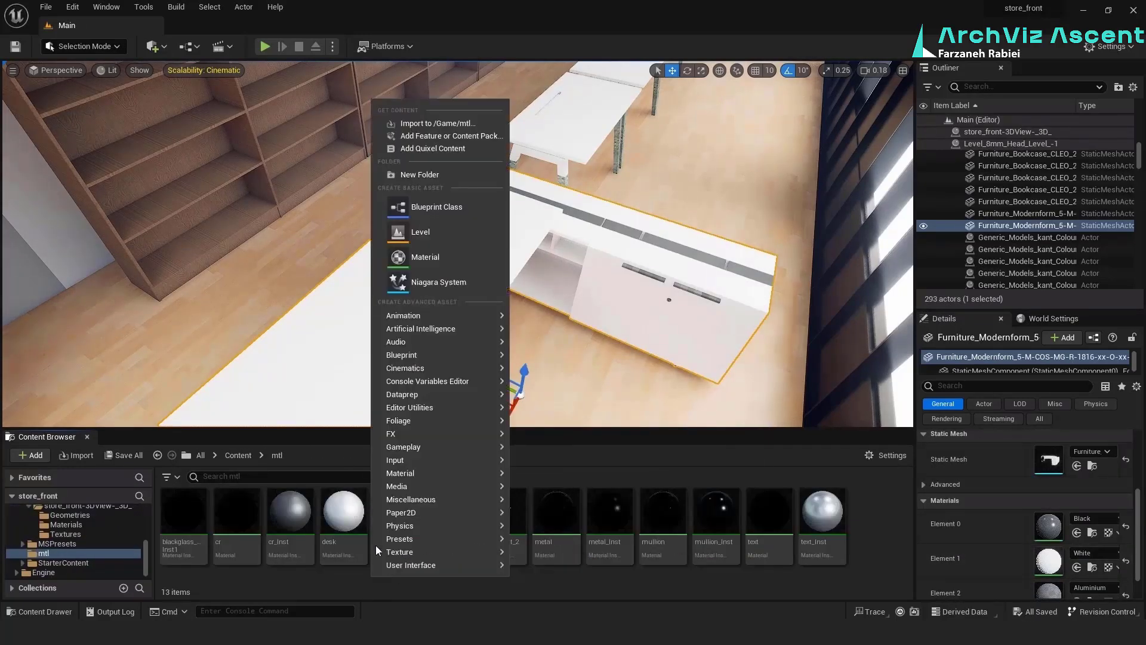
{"action": "left_click", "coordinate": [418, 258]}
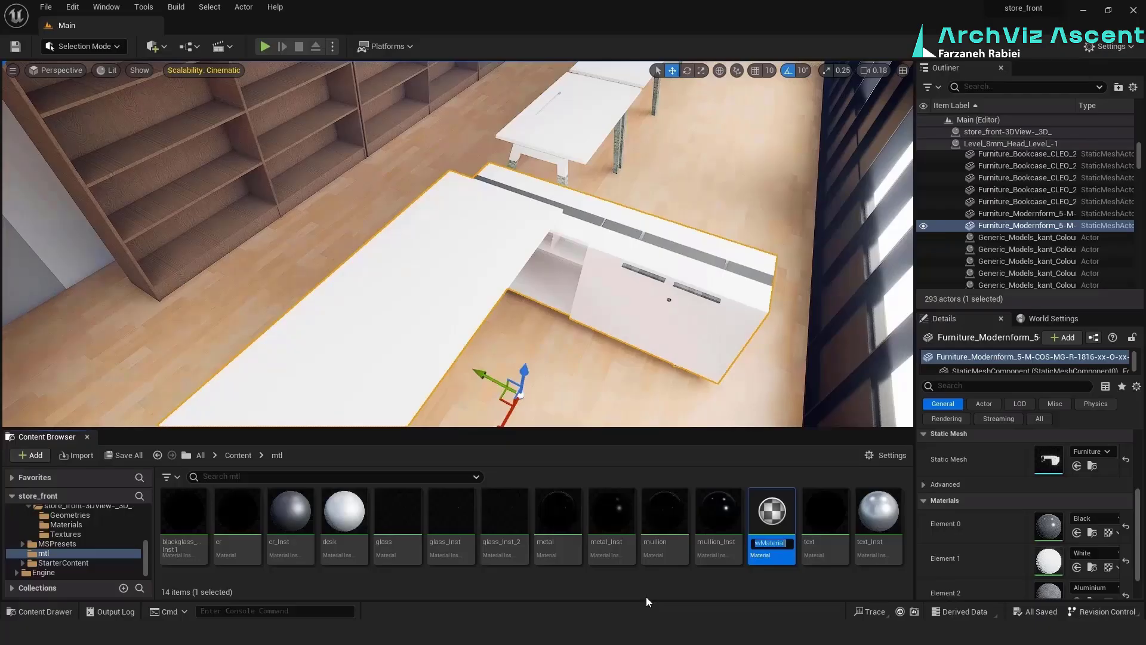
{"action": "type", "text": "wit"}
{"action": "key", "text": "Return"}
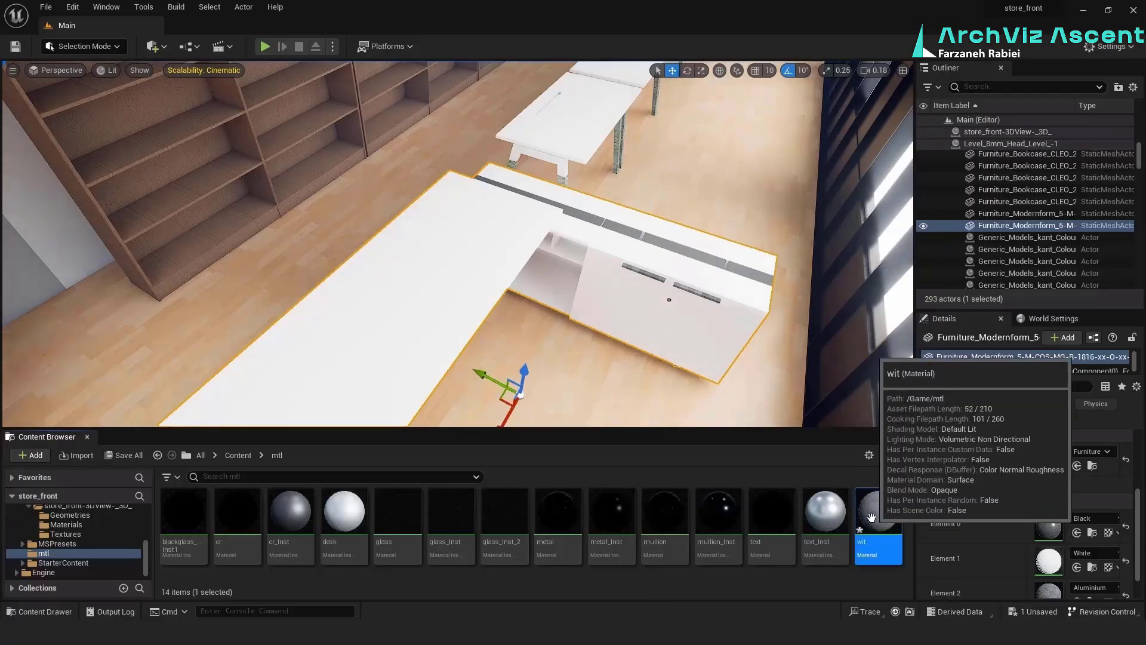
Promote the wit material's Base Color, Metallic and Roughness inputs to parameters and set the base color to white
{"action": "double_click", "coordinate": [871, 517]}
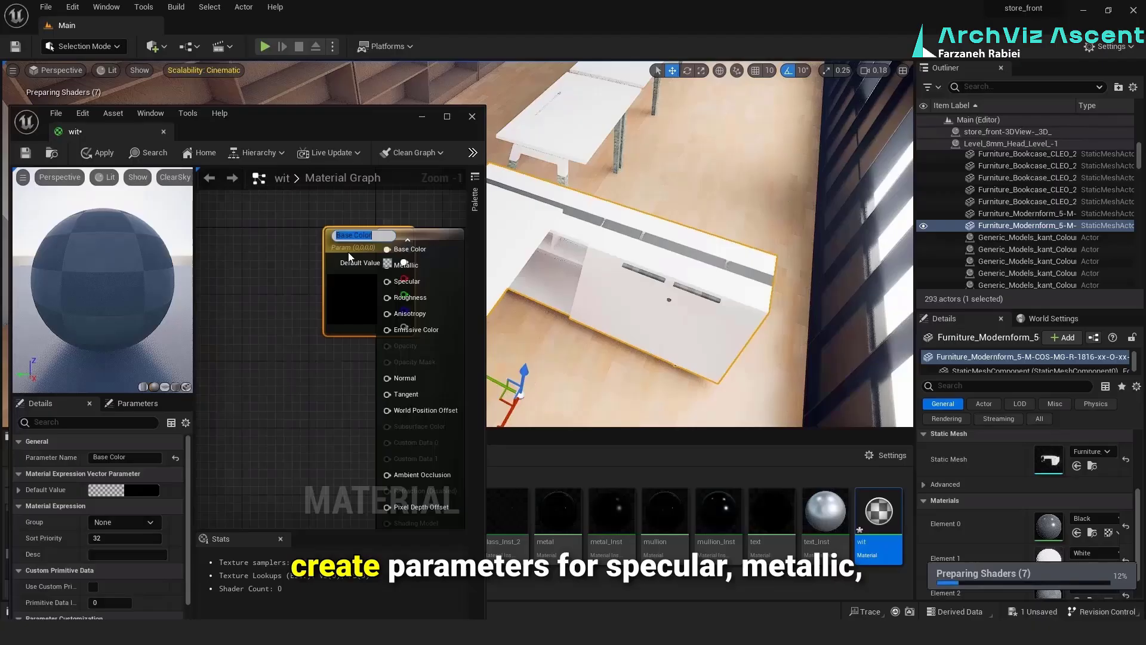
{"action": "left_click_drag", "start_coordinate": [349, 252], "coordinate": [227, 256]}
{"action": "right_click", "coordinate": [405, 272]}
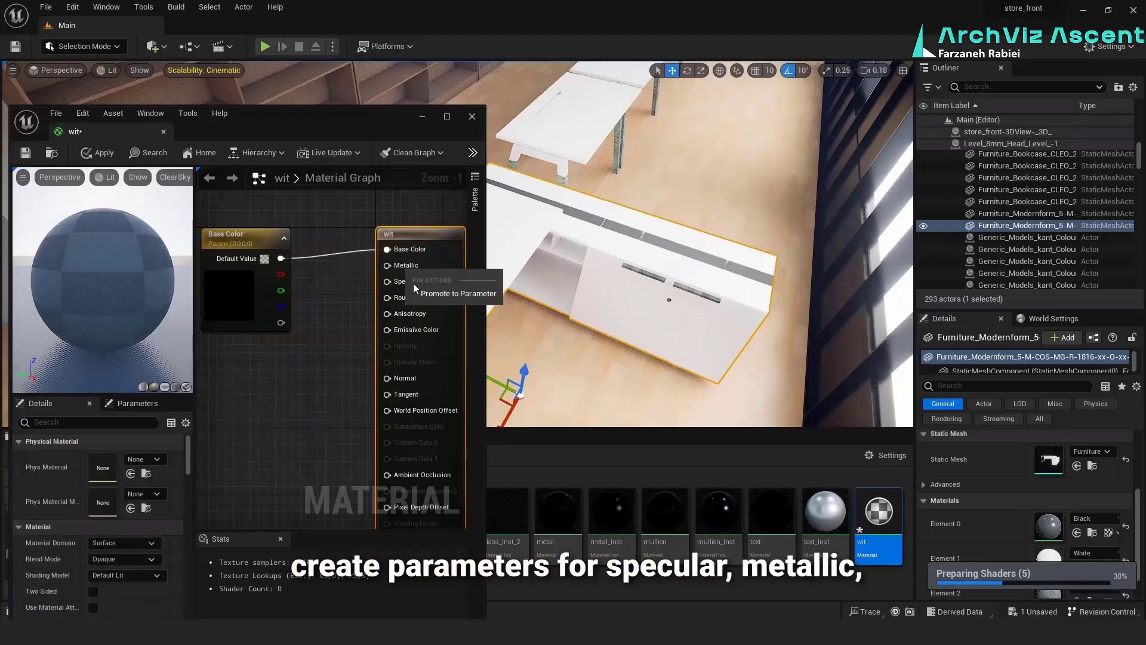
{"action": "left_click", "coordinate": [442, 289]}
{"action": "left_click_drag", "start_coordinate": [348, 234], "coordinate": [262, 352]}
{"action": "right_click", "coordinate": [389, 298]}
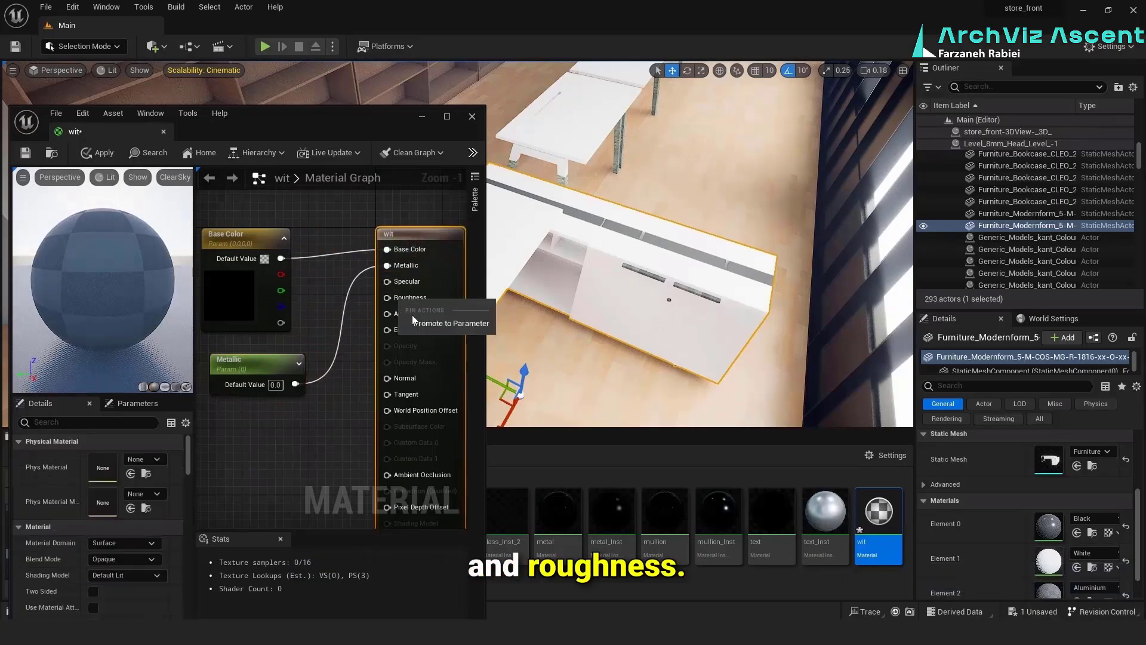
{"action": "left_click", "coordinate": [412, 314]}
{"action": "left_click_drag", "start_coordinate": [335, 245], "coordinate": [217, 427]}
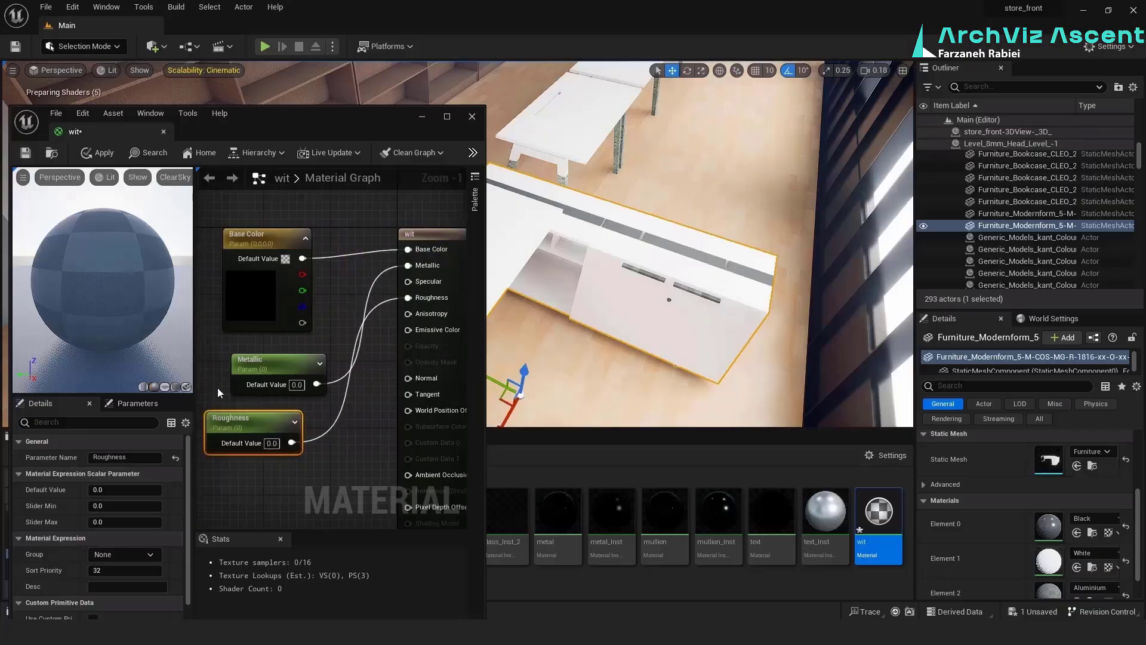
{"action": "double_click", "coordinate": [252, 300]}
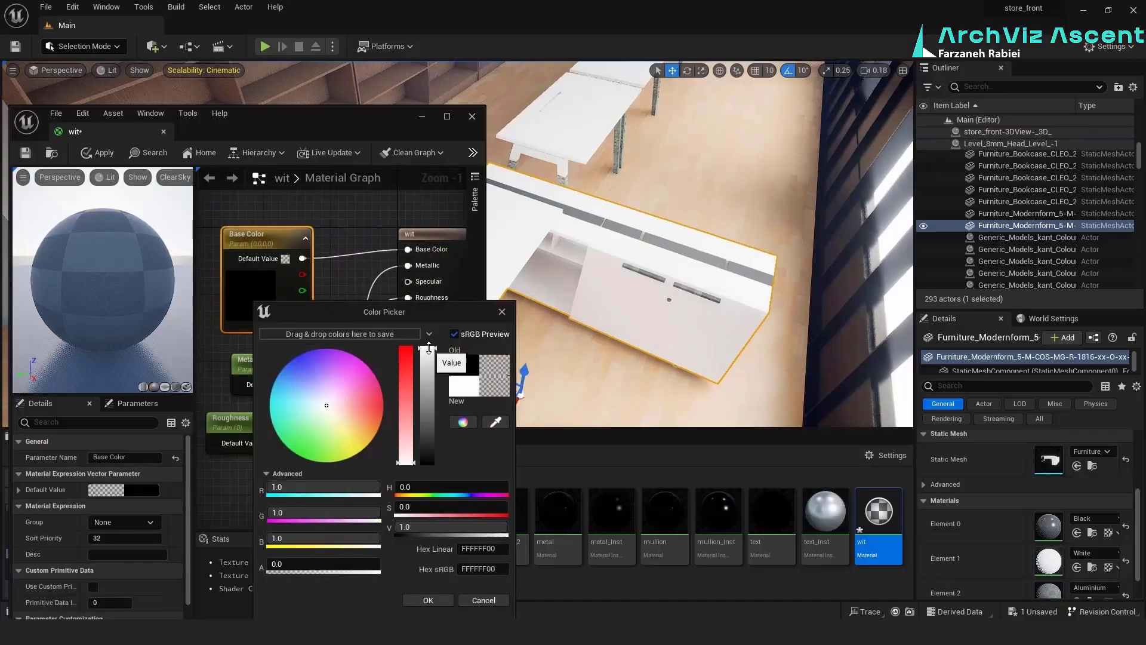
{"action": "left_click", "coordinate": [428, 600]}
Set the Metallic parameter's default value to 0.99 and open the Roughness parameter's Slider Min for editing
{"action": "left_click", "coordinate": [266, 375]}
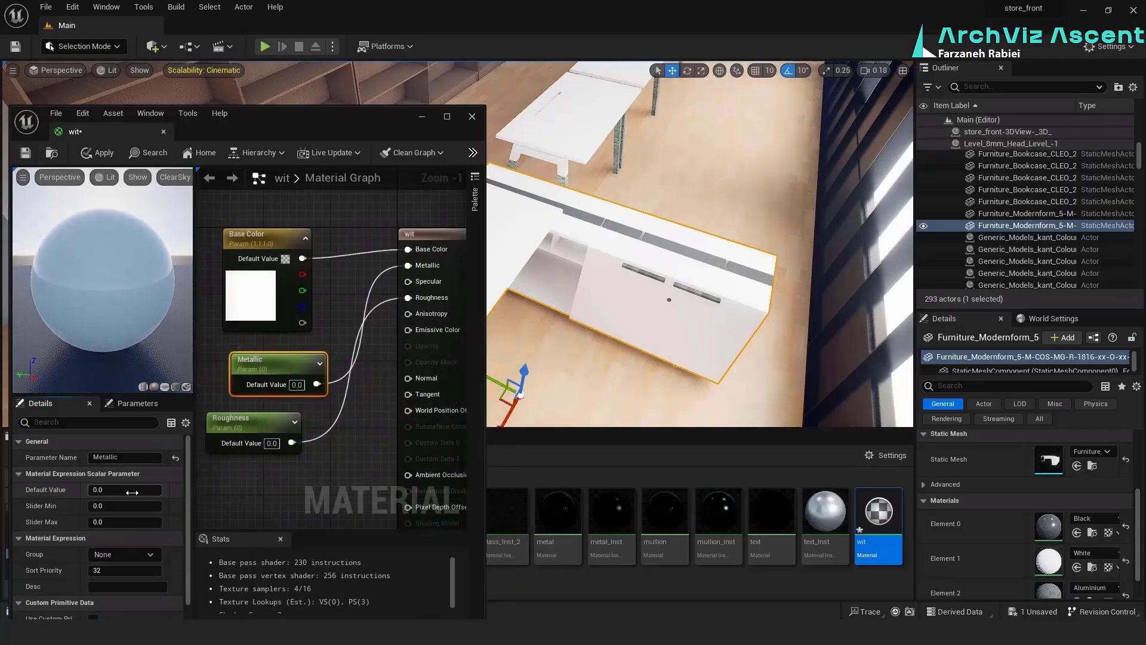
{"action": "type", "text": "0.8"}
{"action": "key", "text": "Tab"}
{"action": "left_click", "coordinate": [213, 446]}
{"action": "left_click", "coordinate": [129, 507]}
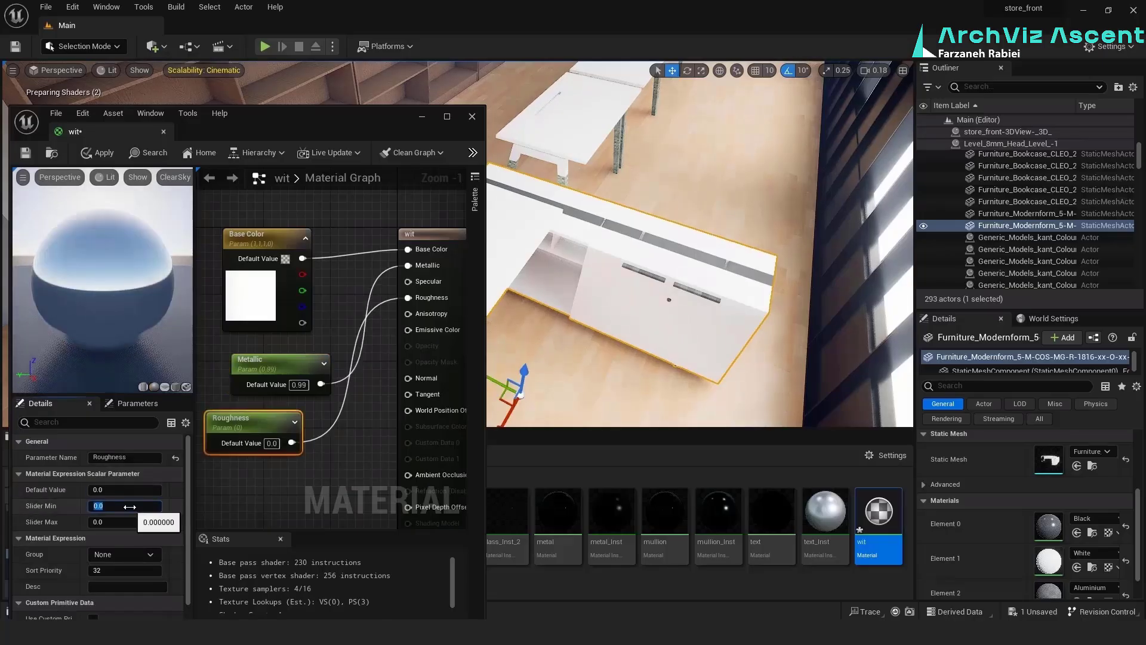
Promote the Specular input to a parameter with a default value of 0.5
{"action": "right_click", "coordinate": [408, 281]}
{"action": "left_click", "coordinate": [472, 300]}
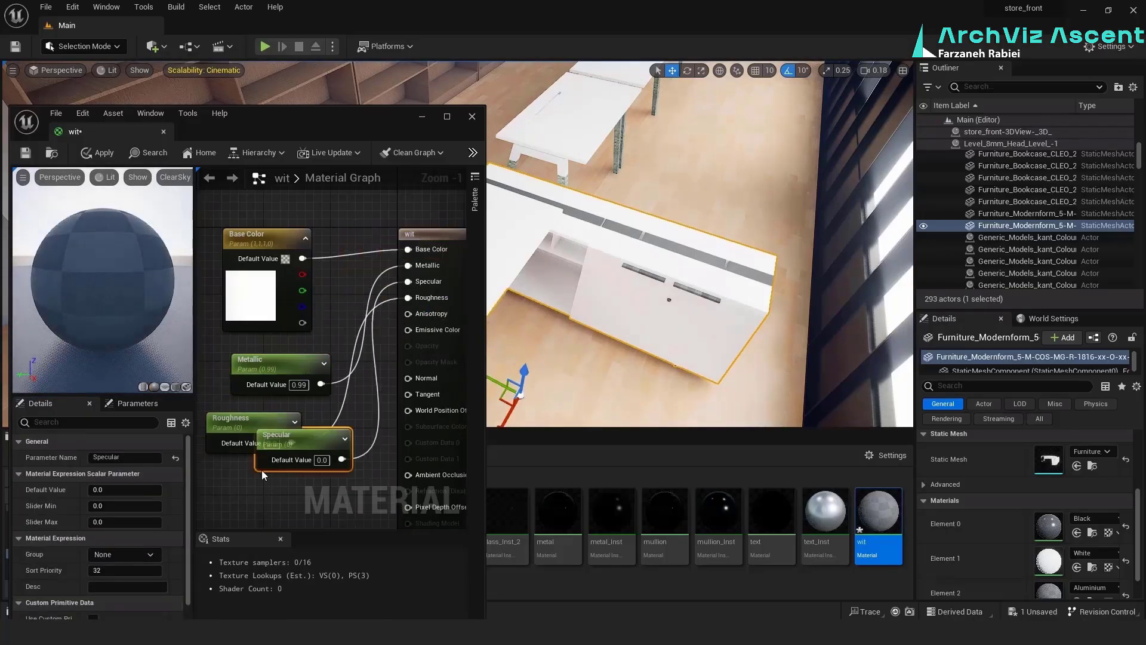
{"action": "left_click", "coordinate": [338, 463]}
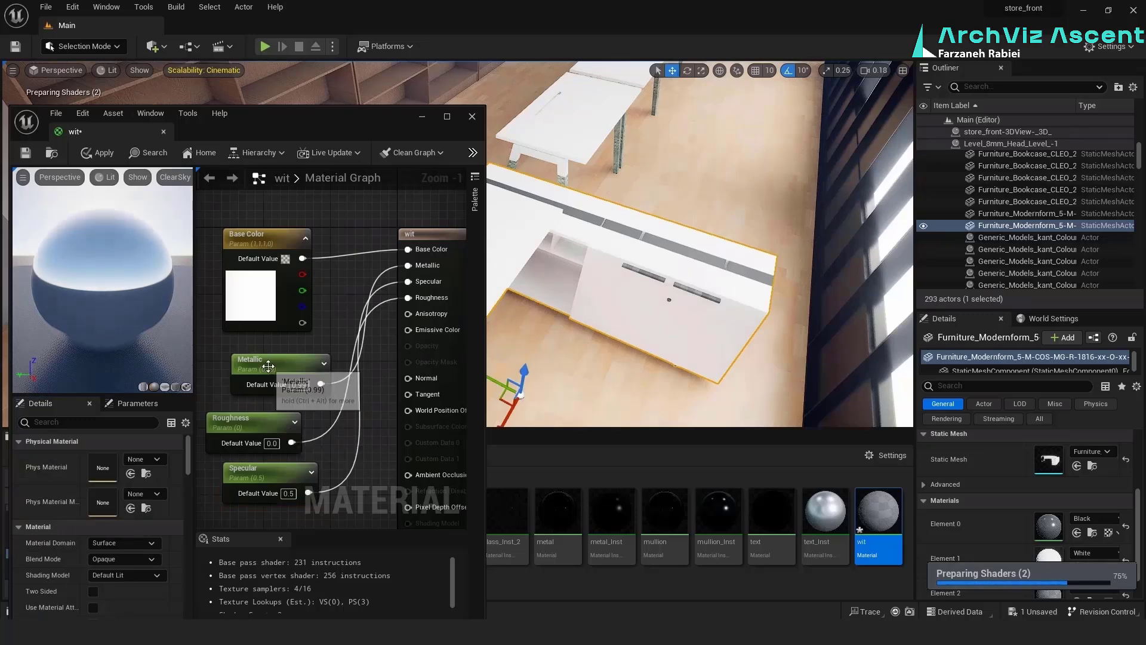
Set the Metallic default value to 0.1 and the Roughness Slider Min to 0.5, and close the material editor
{"action": "left_click", "coordinate": [267, 366]}
{"action": "left_click", "coordinate": [118, 492]}
{"action": "type", "text": "0.1"}
{"action": "key", "text": "Return"}
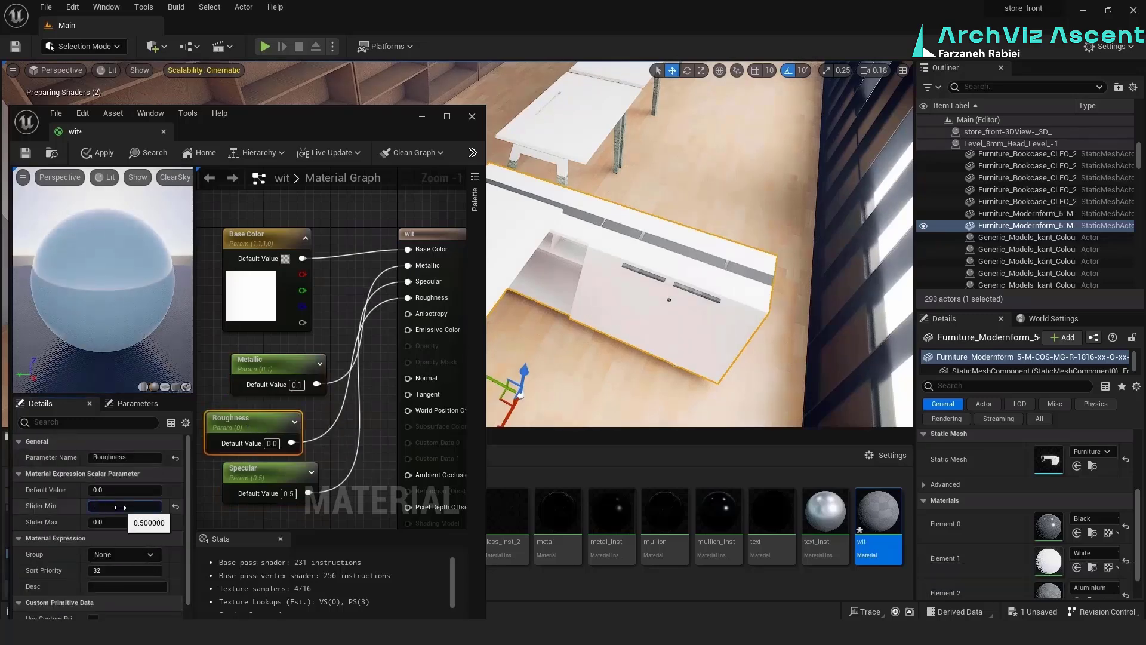
{"action": "left_click", "coordinate": [336, 443]}
{"action": "left_click", "coordinate": [472, 116]}
{"action": "left_click", "coordinate": [579, 351]}
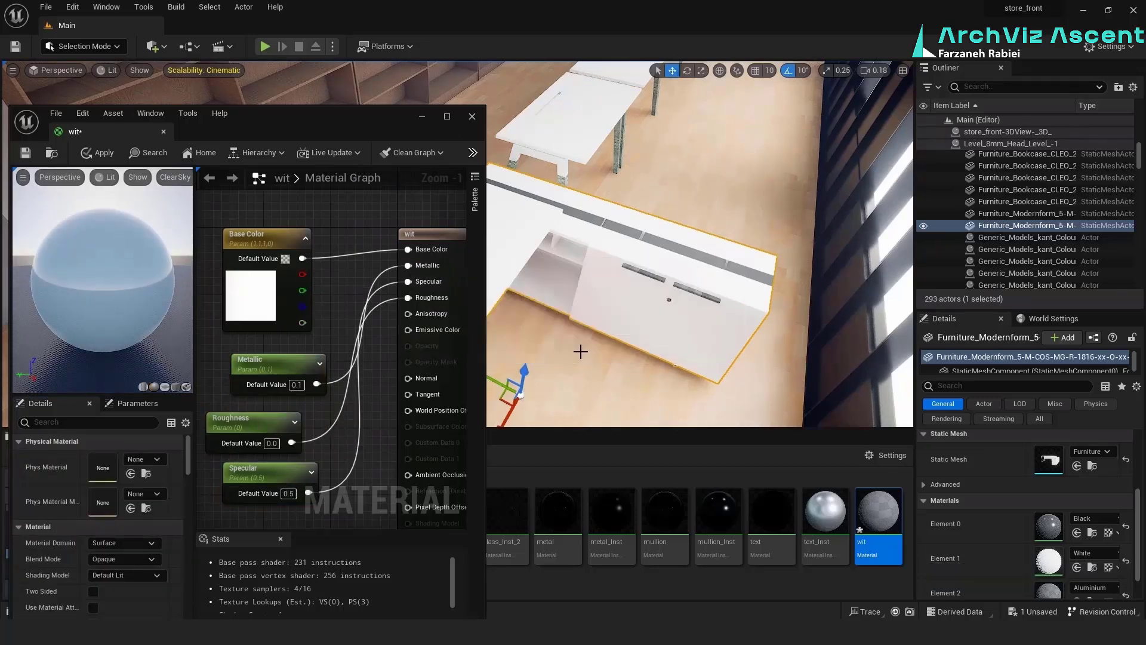
Assign wit to Element 1, mullion_Inst to Element 0 and cr_Inst to Element 2 of the L-shaped desk
{"action": "left_click_drag", "start_coordinate": [882, 515], "coordinate": [1052, 559]}
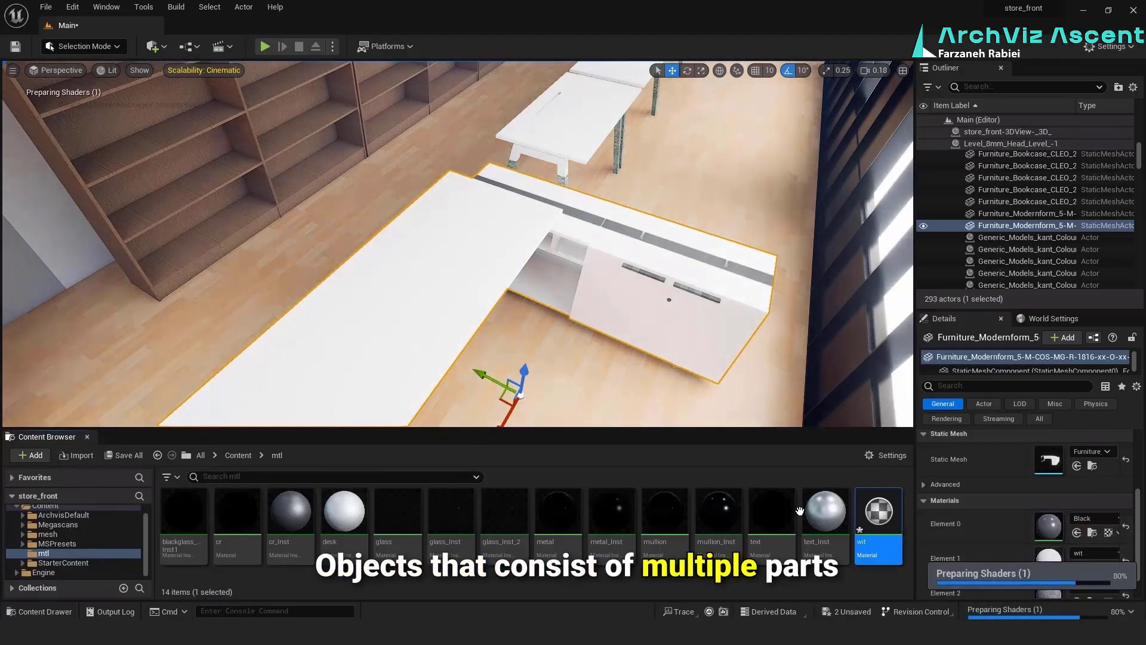
{"action": "left_click_drag", "start_coordinate": [730, 518], "coordinate": [1039, 527]}
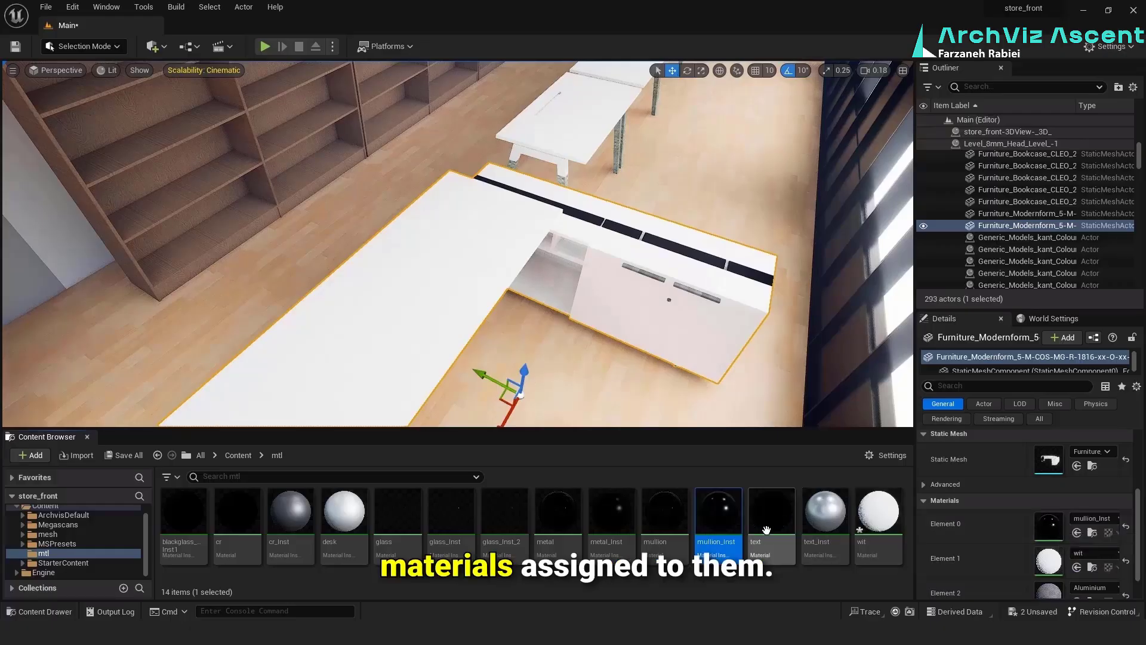
{"action": "scroll", "coordinate": [1069, 568], "scroll_direction": "down", "scroll_amount": 1}
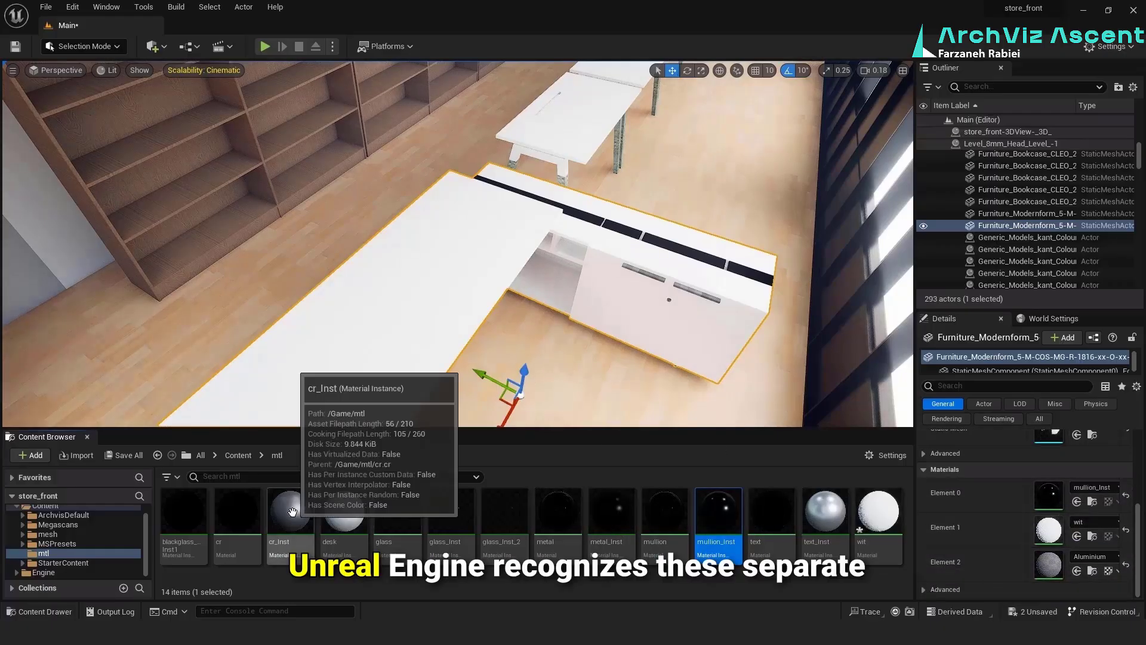
{"action": "left_click_drag", "start_coordinate": [290, 513], "coordinate": [1021, 604]}
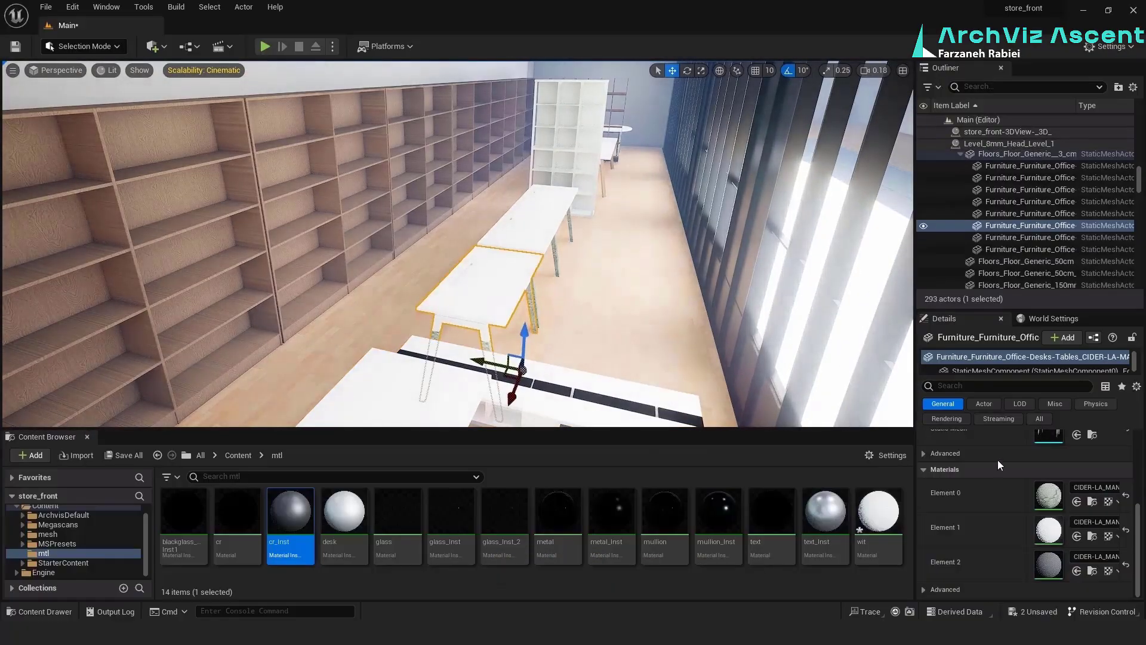
Find MI_Plywood_vdcjfiw_8K in the Megascans surfaces and assign it to Element 0 of the selected office table
{"action": "left_click", "coordinate": [241, 455]}
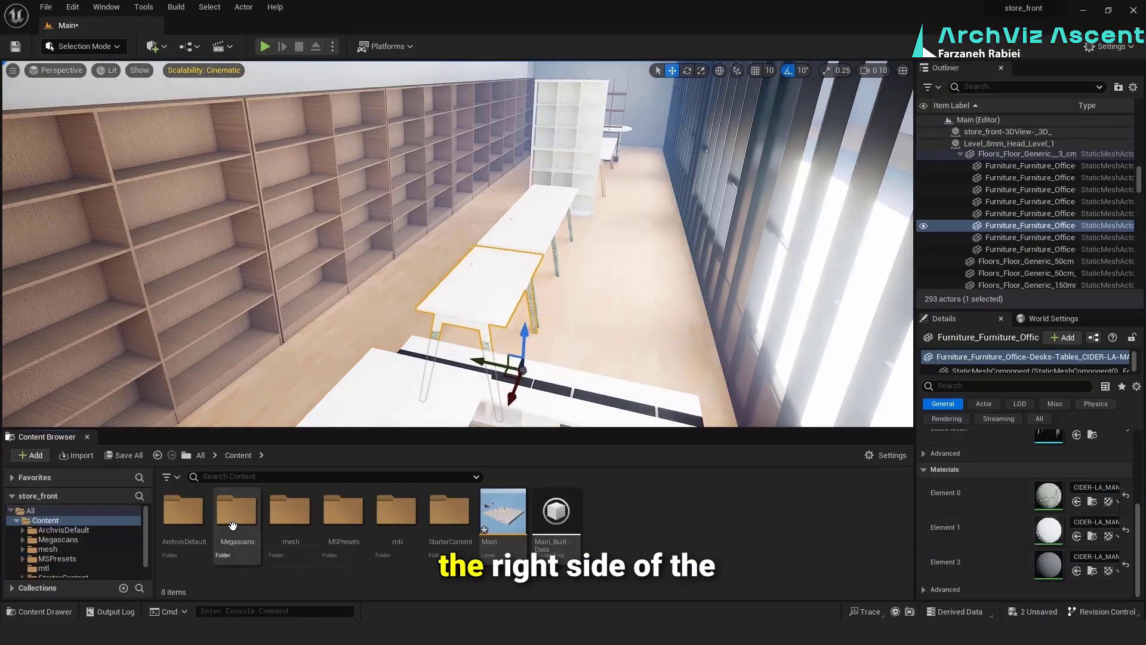
{"action": "double_click", "coordinate": [236, 511]}
{"action": "double_click", "coordinate": [238, 512]}
{"action": "double_click", "coordinate": [557, 536]}
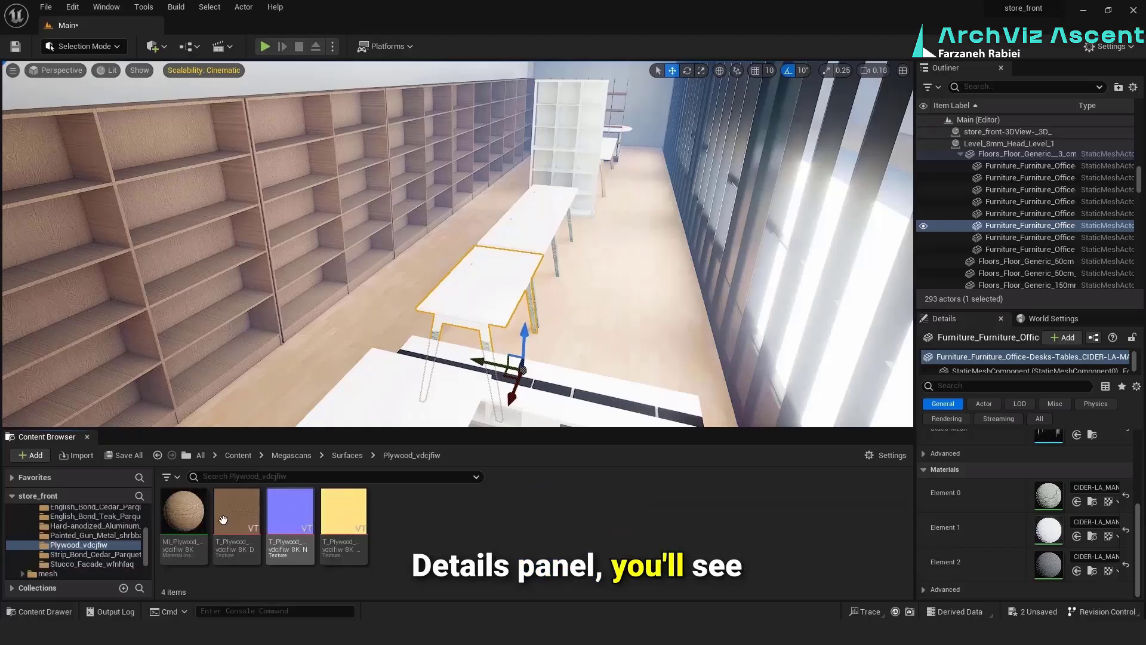
{"action": "left_click", "coordinate": [184, 517]}
{"action": "left_click_drag", "start_coordinate": [184, 517], "coordinate": [1055, 494]}
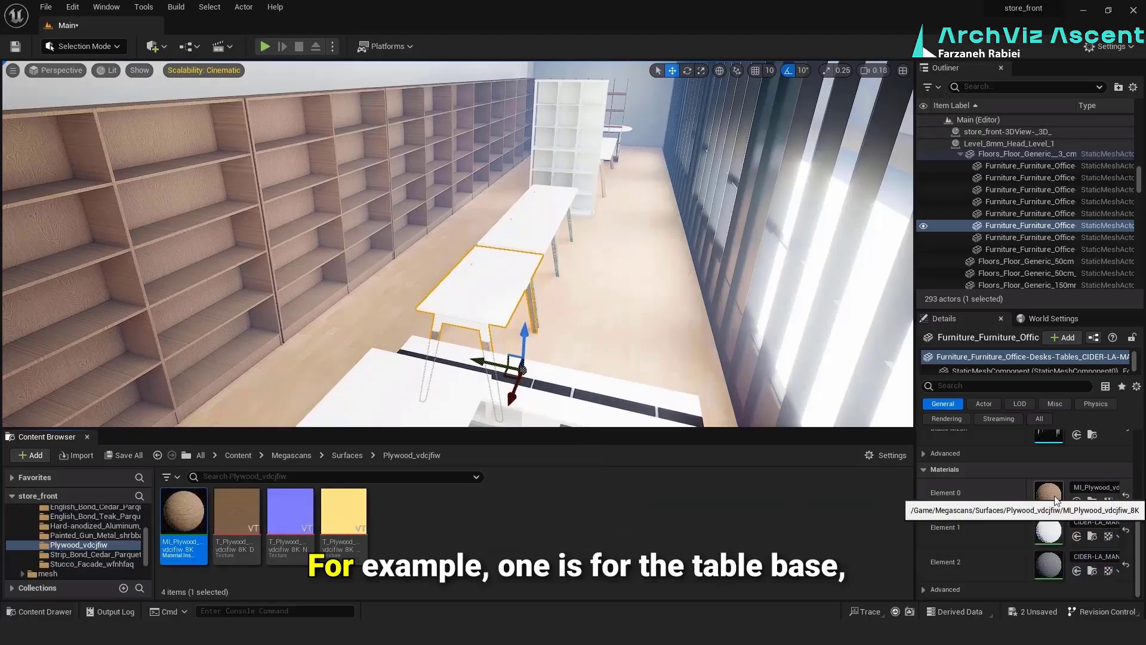
Assign MI_Plywood_vdcjfiw_8K to Element 0 of the office tables further along the row
{"action": "left_click", "coordinate": [460, 396]}
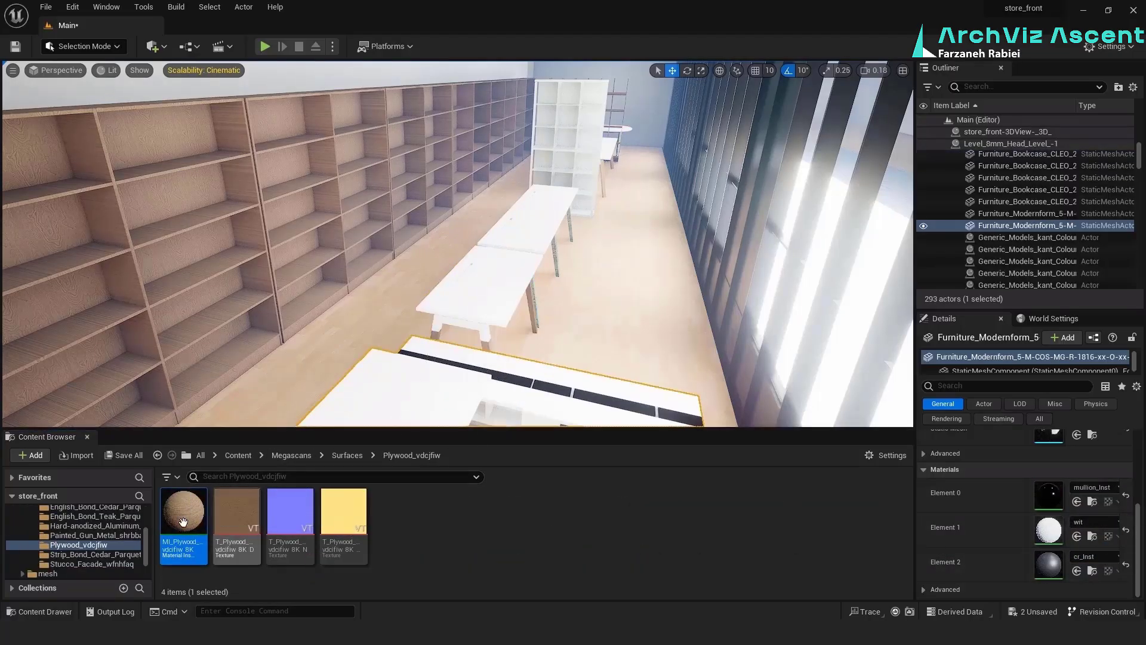
{"action": "left_click", "coordinate": [534, 233]}
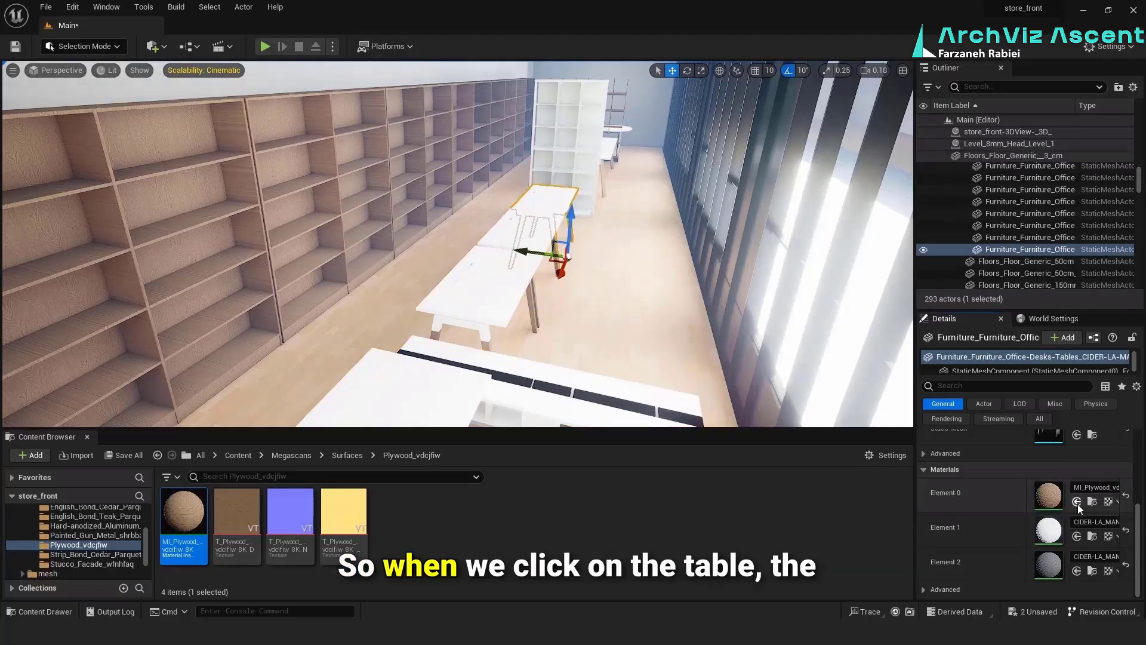
Find the Wood_Grain material through Element 2 of the far table and assign it to Element 0 of the three office tables in the row
{"action": "left_click", "coordinate": [609, 148]}
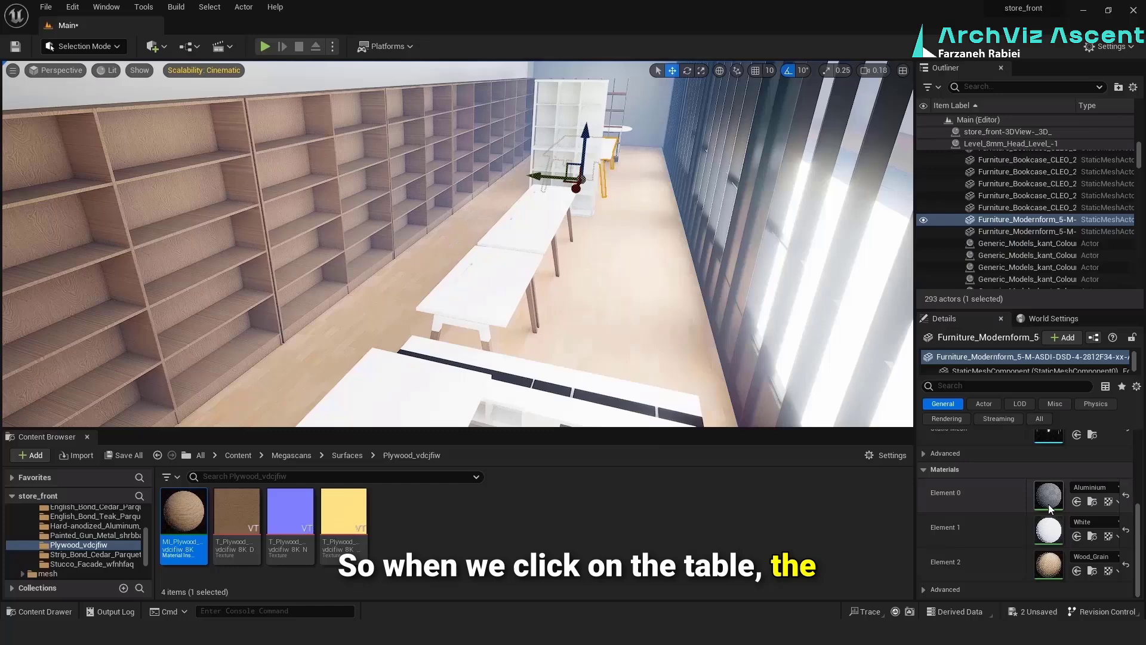
{"action": "left_click", "coordinate": [1095, 571]}
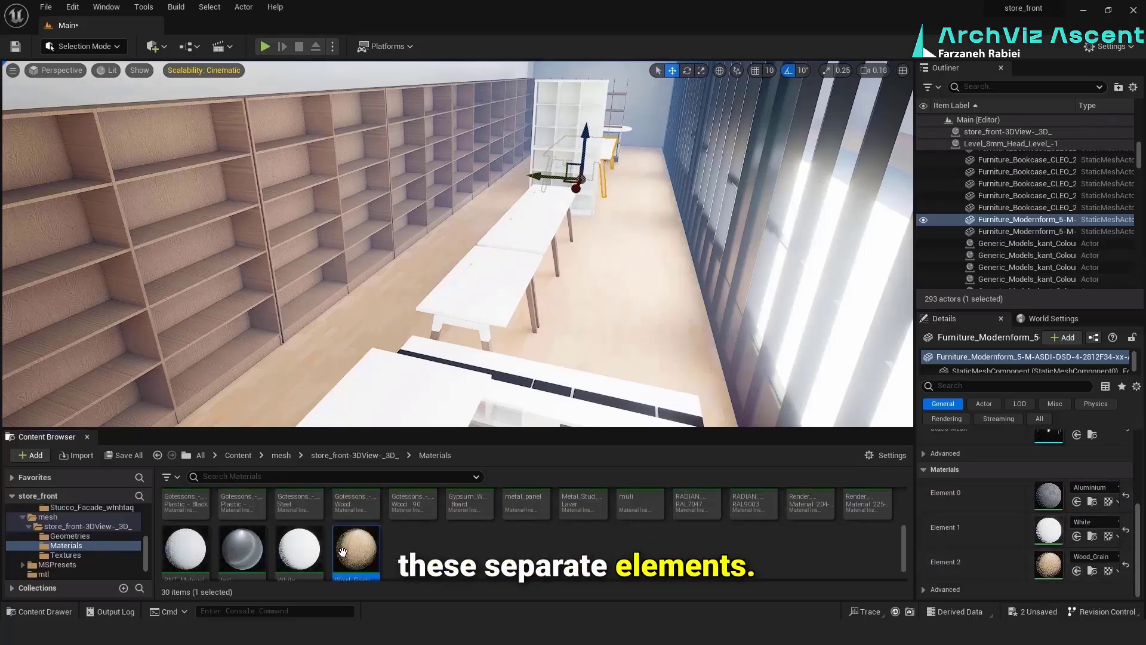
{"action": "left_click", "coordinate": [476, 315]}
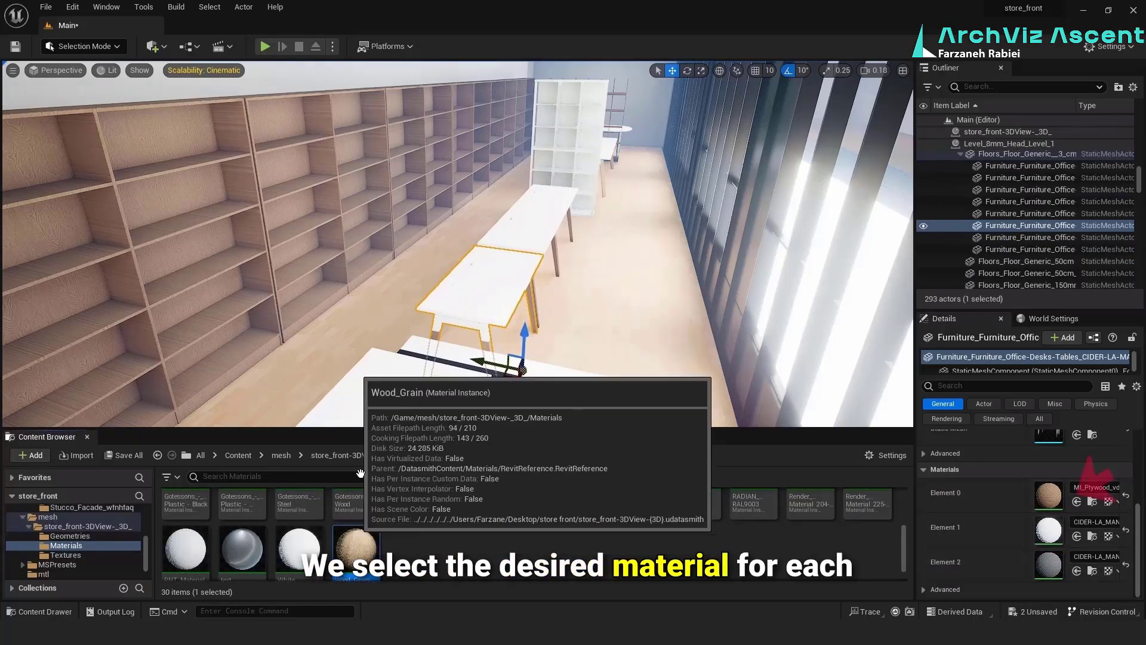
{"action": "left_click", "coordinate": [525, 254]}
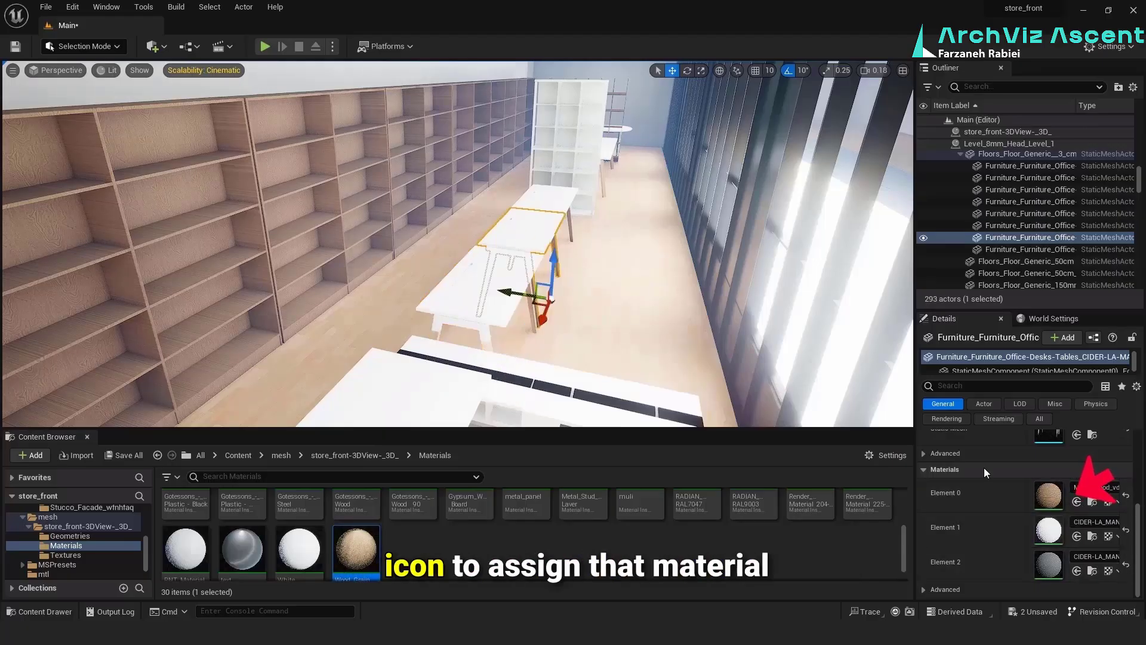
{"action": "left_click", "coordinate": [548, 200]}
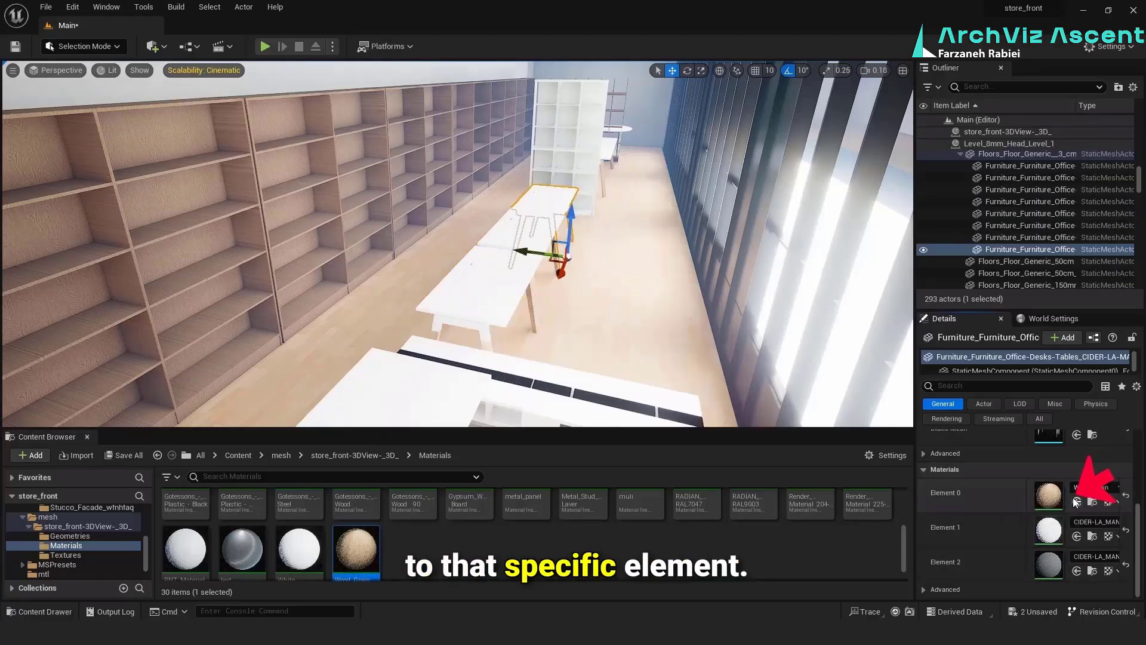
Apply the Wood_Grain material to the bookcases along the wall
{"action": "left_click", "coordinate": [198, 229]}
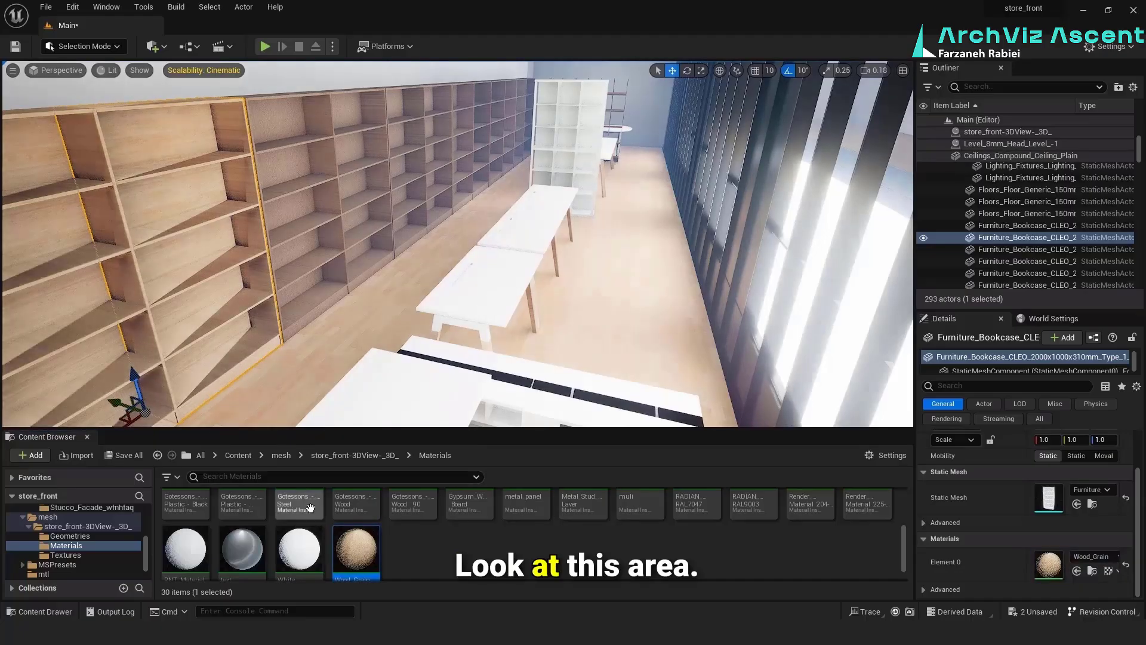
{"action": "key", "text": "f"}
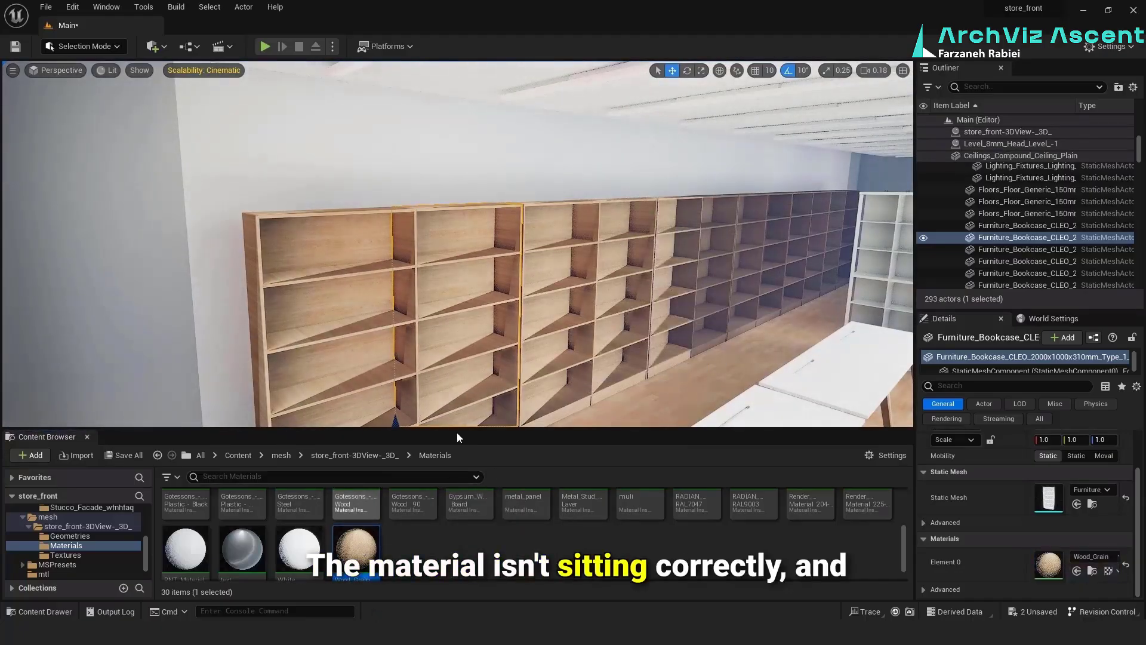
{"action": "right_click_drag", "start_coordinate": [465, 383], "coordinate": [514, 340]}
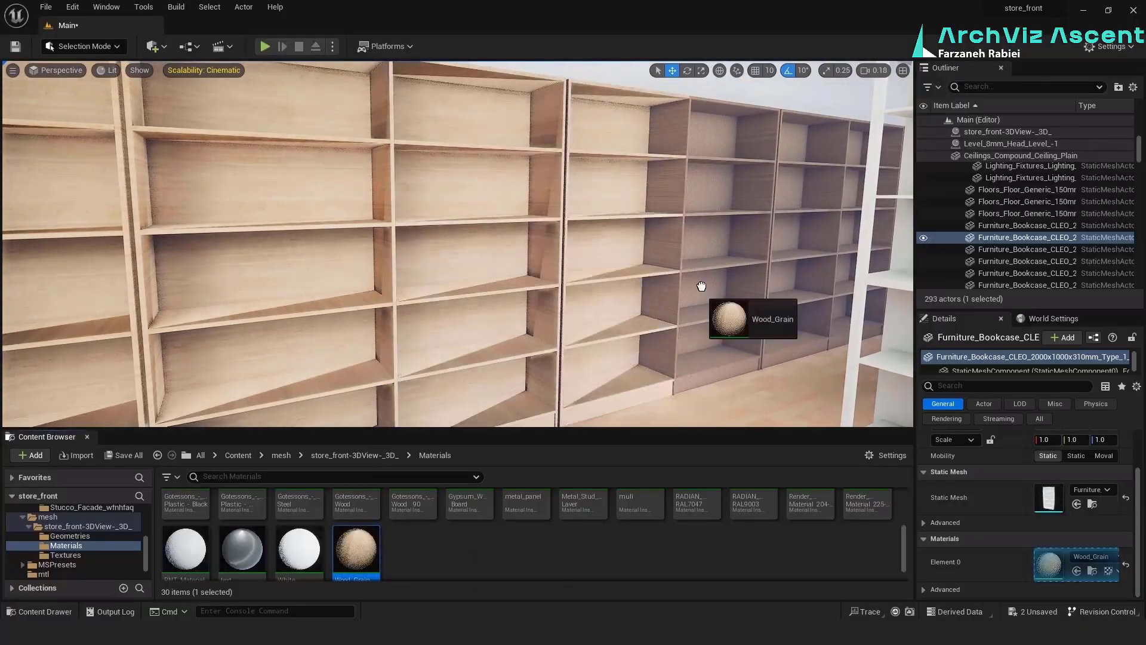
{"action": "left_click_drag", "start_coordinate": [702, 286], "coordinate": [704, 285]}
{"action": "left_click_drag", "start_coordinate": [356, 549], "coordinate": [798, 229]}
{"action": "mouse_move", "coordinate": [693, 199]}
{"action": "right_mouse_down"}
{"action": "mouse_move", "coordinate": [777, 206]}
{"action": "mouse_move", "coordinate": [694, 198]}
{"action": "right_mouse_up"}
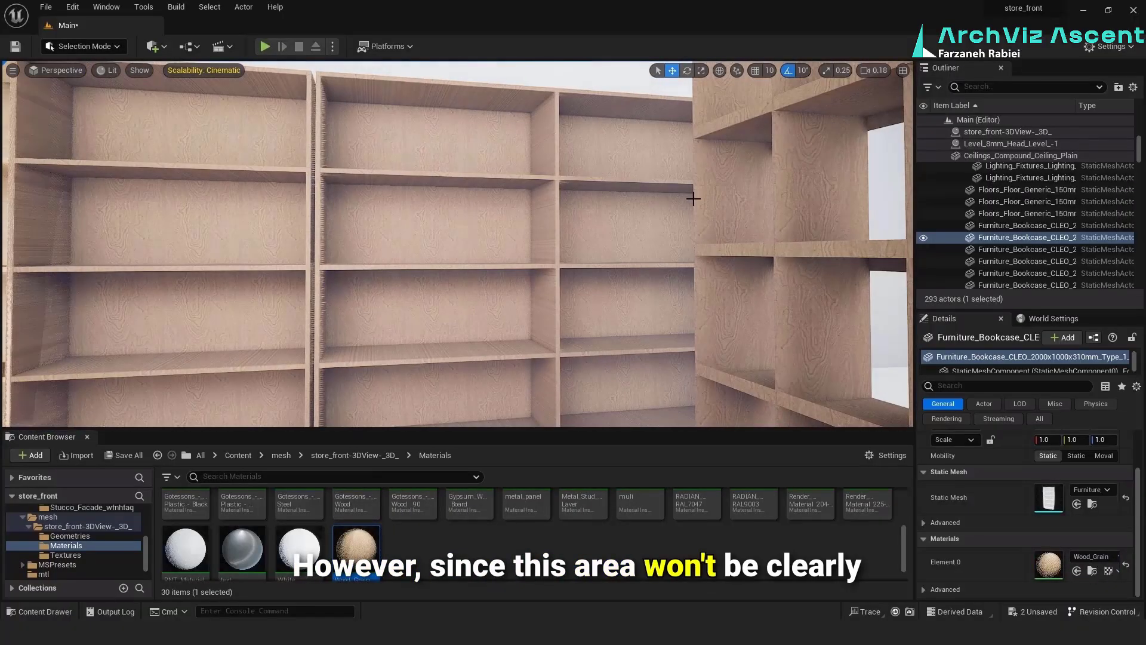
Assign Wood_Grain to Element 2 of the rounded-top table behind the freestanding shelf unit
{"action": "right_click_drag", "start_coordinate": [530, 409], "coordinate": [335, 400]}
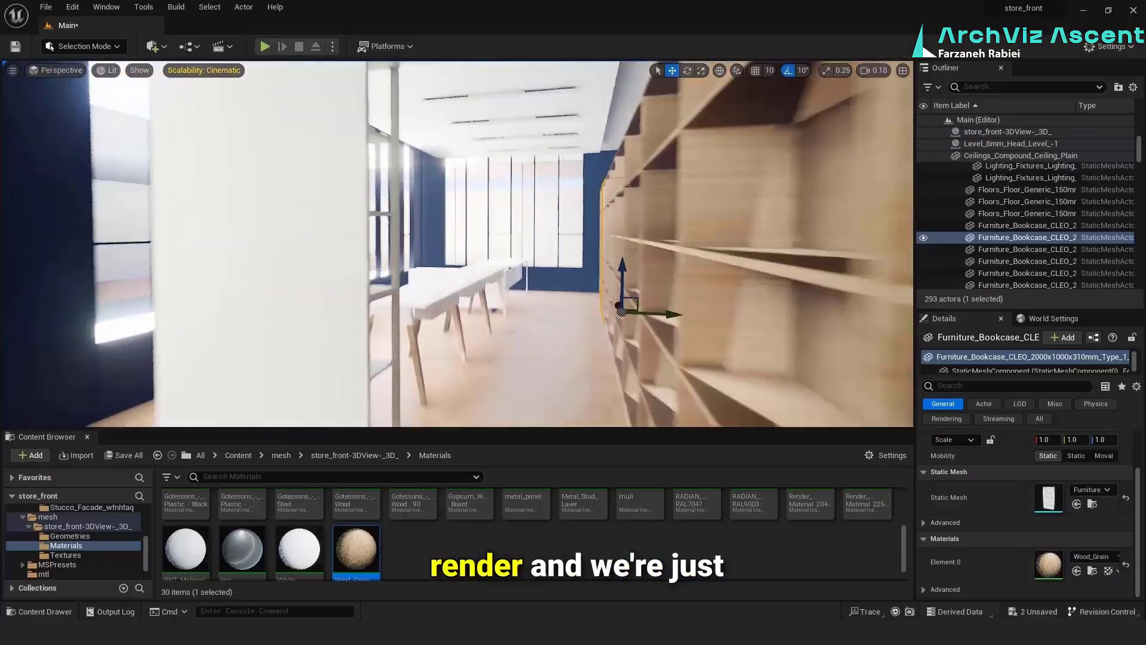
{"action": "right_click_drag", "start_coordinate": [541, 370], "coordinate": [621, 373]}
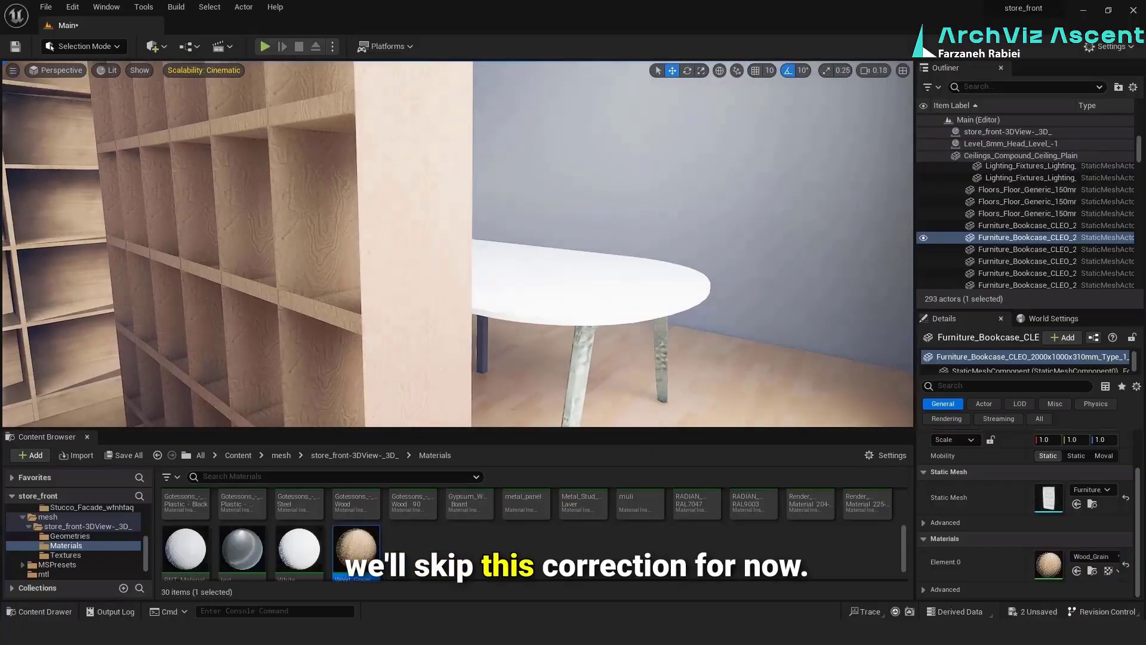
{"action": "left_click", "coordinate": [591, 298]}
{"action": "scroll", "coordinate": [1062, 550], "scroll_direction": "down", "scroll_amount": 2}
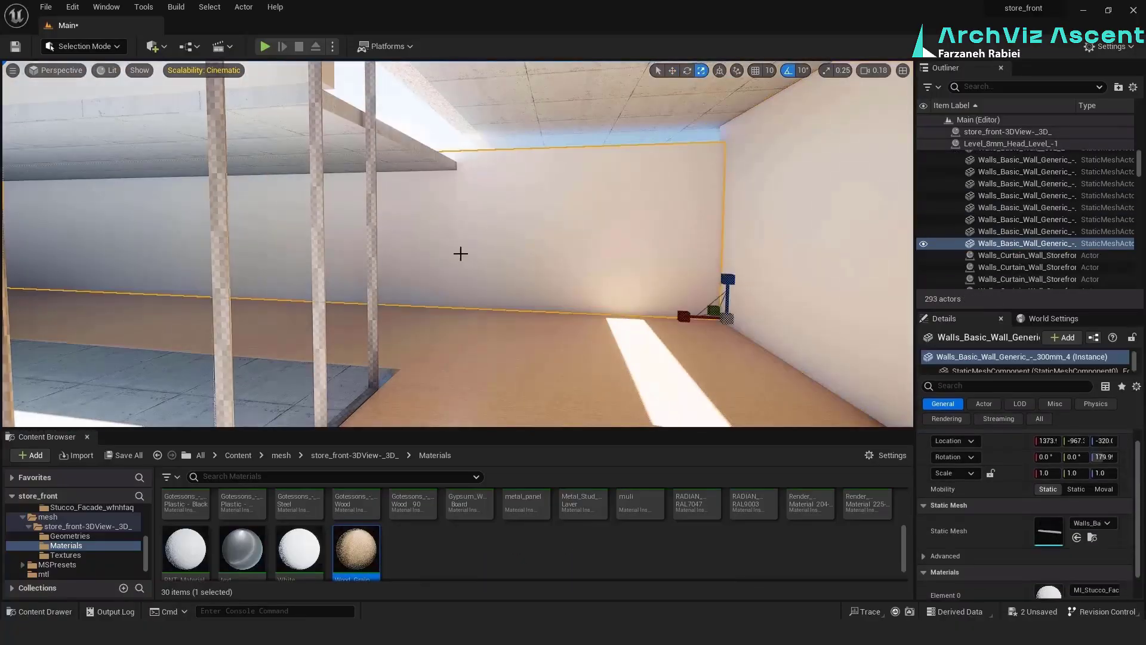
Apply Wood_Grain to the remaining bookcases further down the wall row
{"action": "right_click_drag", "start_coordinate": [460, 253], "coordinate": [461, 253]}
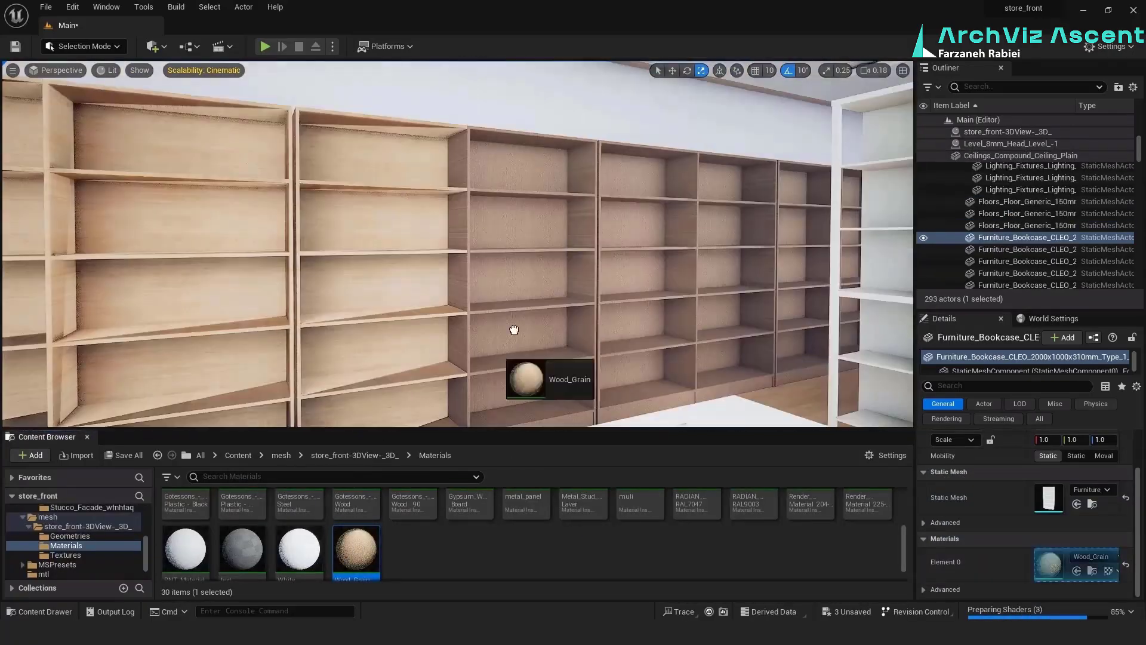
{"action": "left_click_drag", "start_coordinate": [512, 328], "coordinate": [521, 321]}
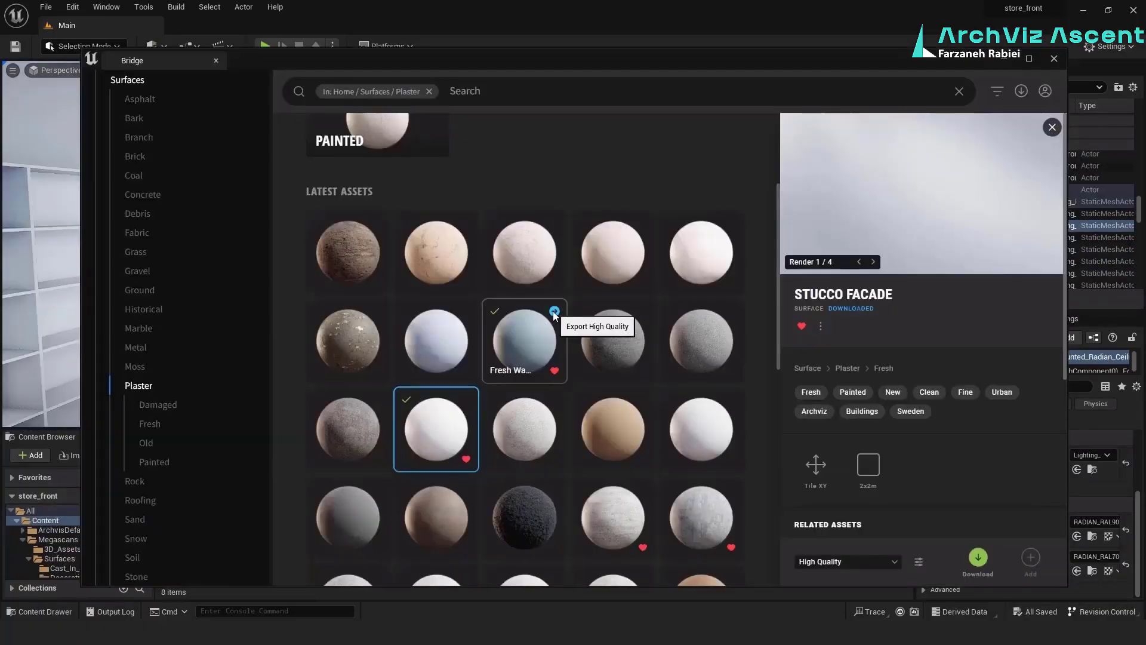
Export the Fresh Wall Plaster surface from Bridge in high quality and apply its material to the far end wall
{"action": "left_click", "coordinate": [554, 312]}
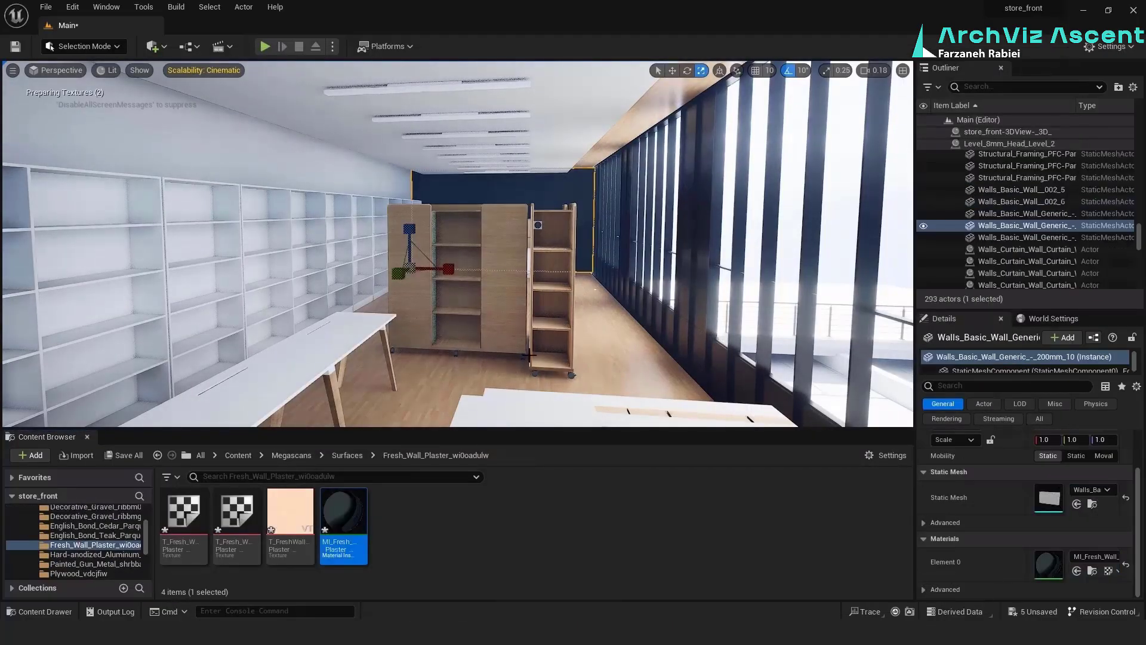
{"action": "right_click_drag", "start_coordinate": [565, 192], "coordinate": [582, 198]}
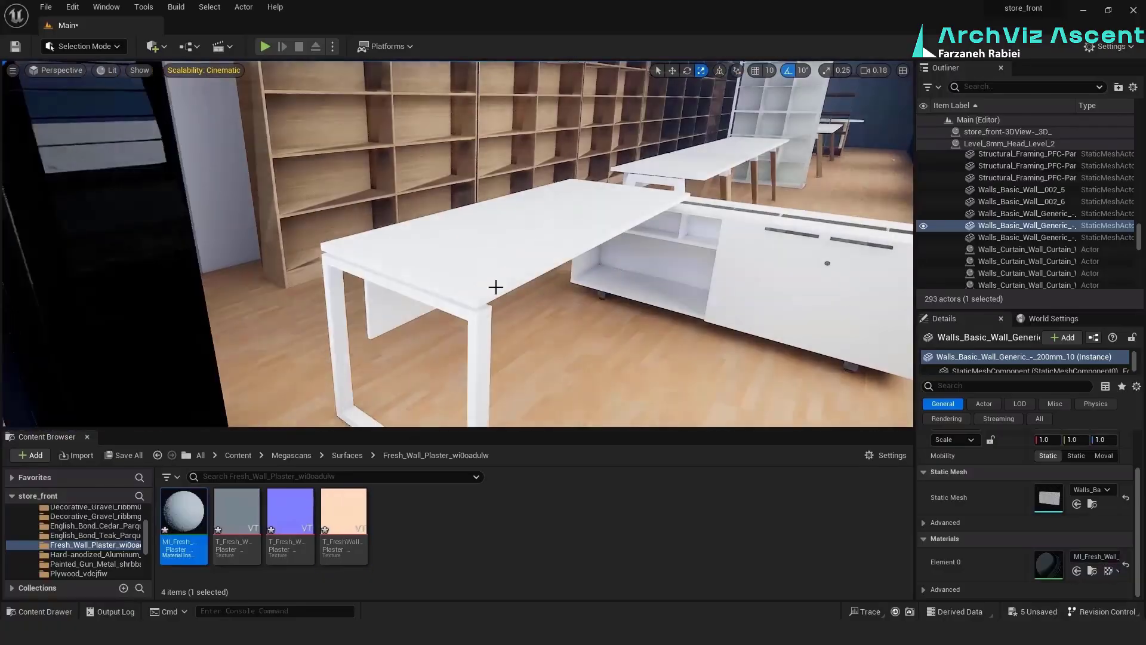
Find MI_Stucco_Facade_wfnhfaq_2K in the Megascans surfaces and assign it to Element 1 of the L-shaped desk
{"action": "left_click", "coordinate": [493, 284]}
{"action": "scroll", "coordinate": [1061, 531], "scroll_direction": "down", "scroll_amount": 2}
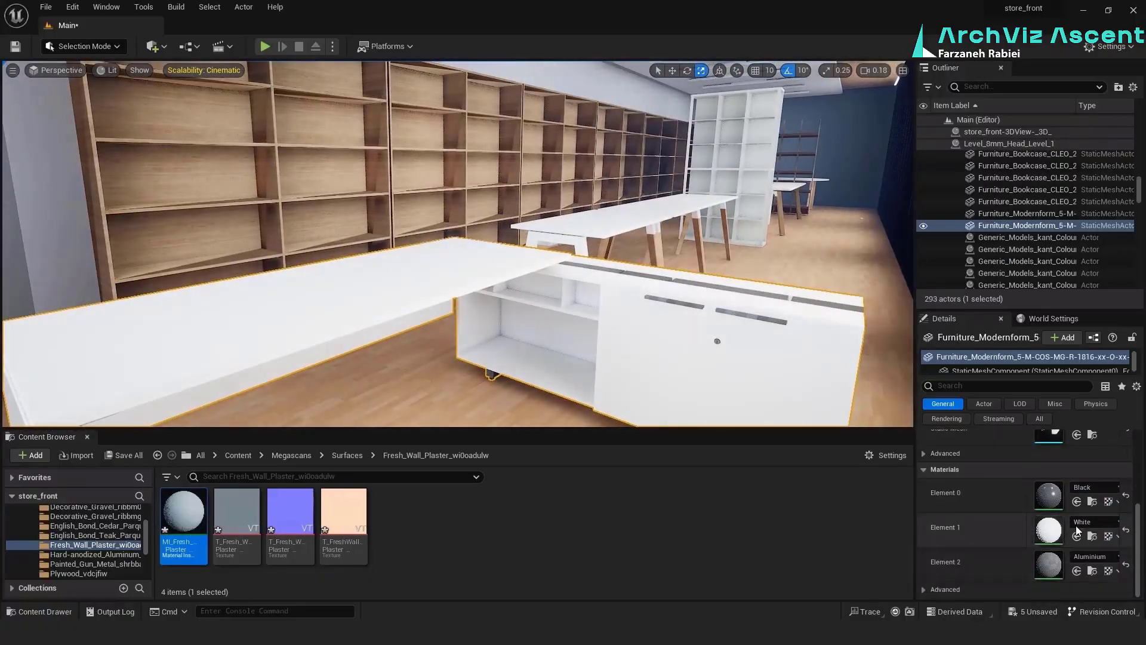
{"action": "left_click", "coordinate": [347, 455]}
{"action": "double_click", "coordinate": [681, 529]}
{"action": "left_click", "coordinate": [349, 455]}
{"action": "double_click", "coordinate": [717, 525]}
{"action": "left_click", "coordinate": [198, 515]}
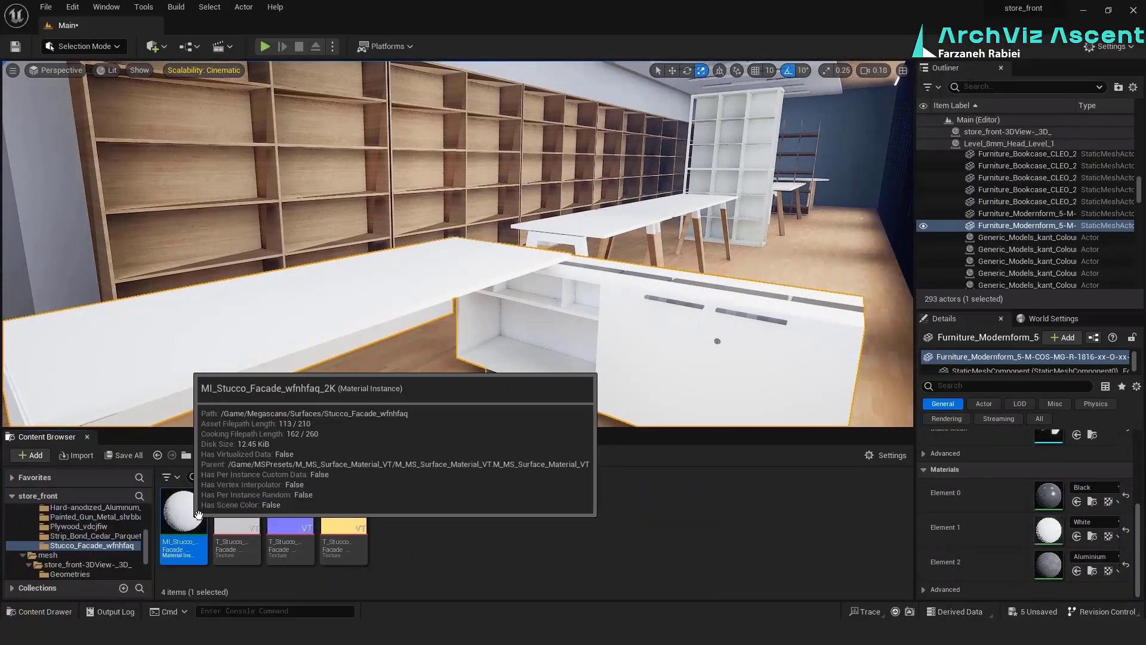
{"action": "left_click", "coordinate": [1078, 537]}
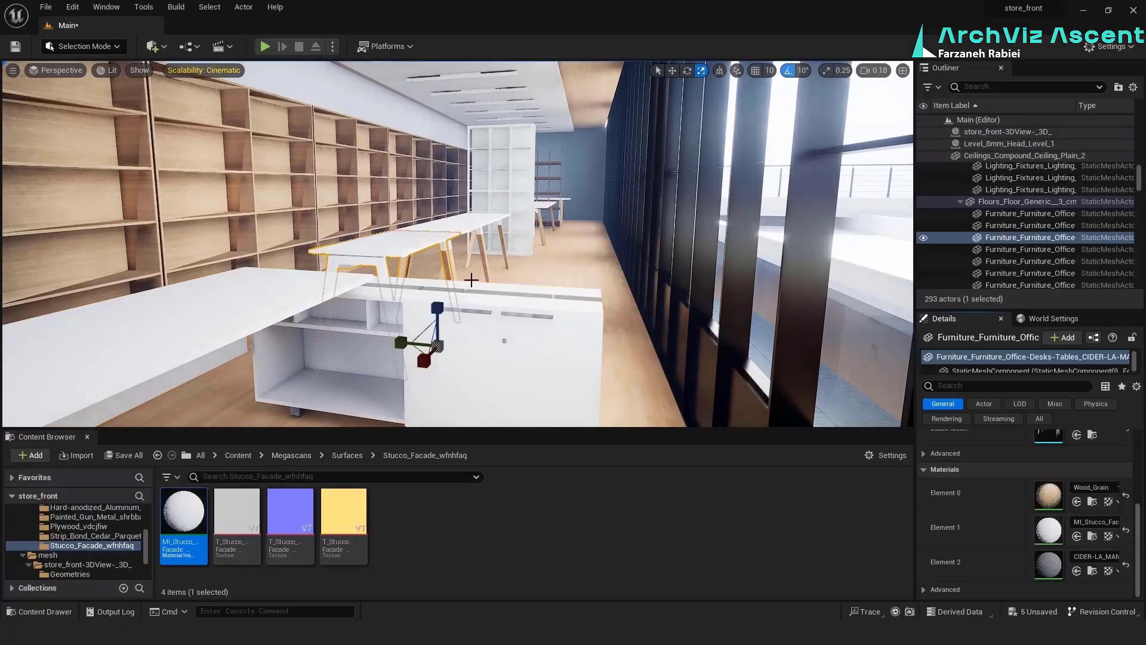
Assign MI_Stucco_Facade_wfnhfaq_2K to Element 1 of the office tables behind the desk and select the freestanding shelf unit
{"action": "left_click", "coordinate": [478, 225], "text": "ctrl"}
{"action": "left_click", "coordinate": [544, 207], "text": "ctrl"}
{"action": "left_click", "coordinate": [560, 200], "text": "ctrl"}
{"action": "left_click", "coordinate": [504, 171]}
{"action": "scroll", "coordinate": [1063, 553], "scroll_direction": "down", "scroll_amount": 2}
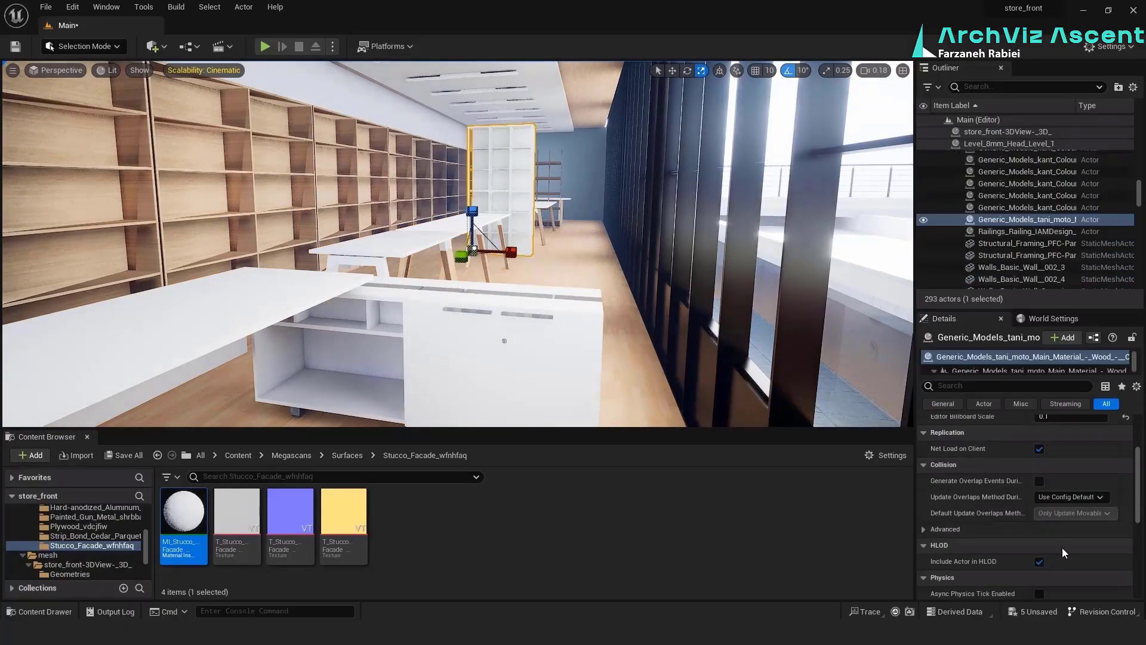
Assign the metal material to Element 0 and cr_Inst to Element 2 of the L-shaped desk
{"action": "right_click_drag", "start_coordinate": [491, 167], "coordinate": [478, 394]}
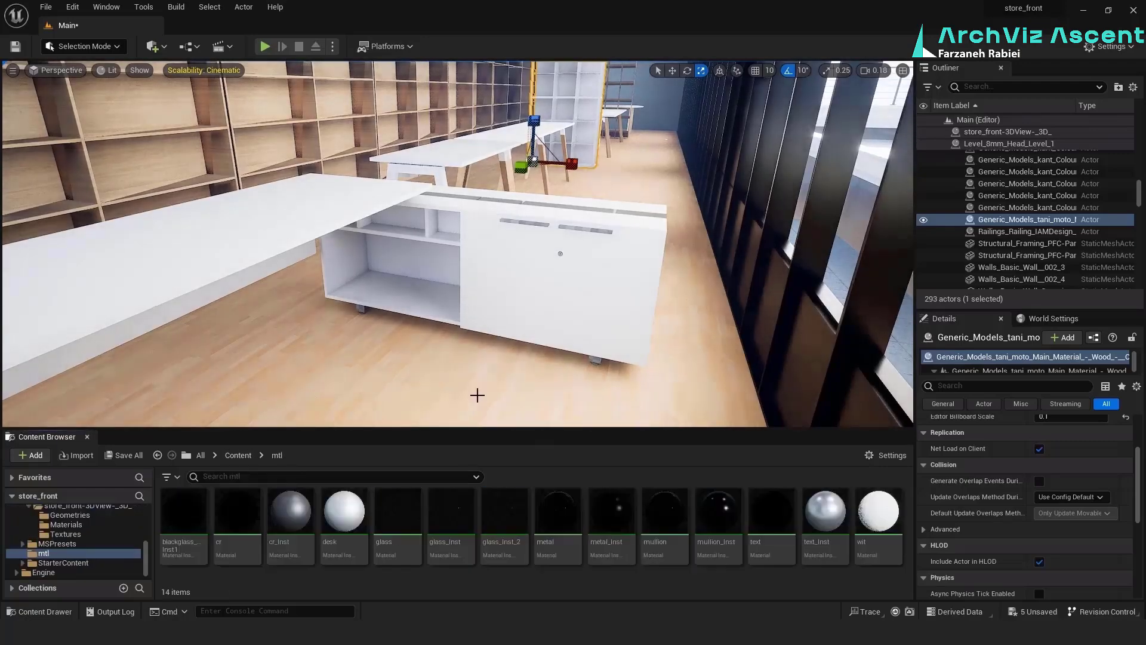
{"action": "left_click", "coordinate": [612, 513]}
{"action": "left_click", "coordinate": [558, 513]}
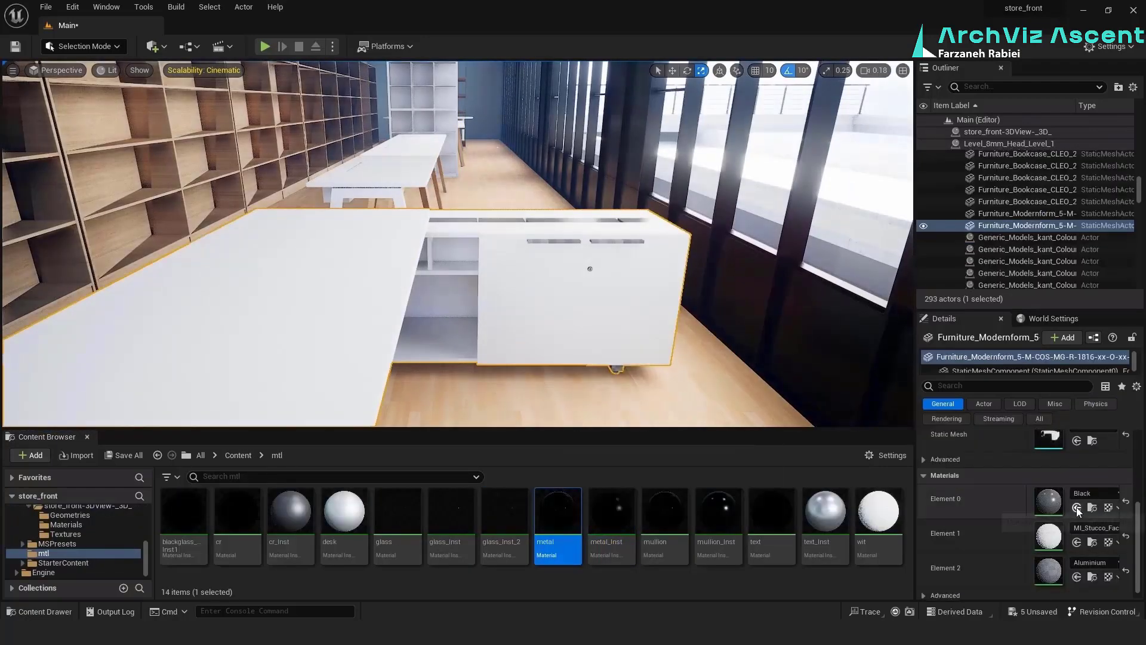
{"action": "left_click", "coordinate": [772, 514]}
{"action": "left_click_drag", "start_coordinate": [289, 509], "coordinate": [613, 366]}
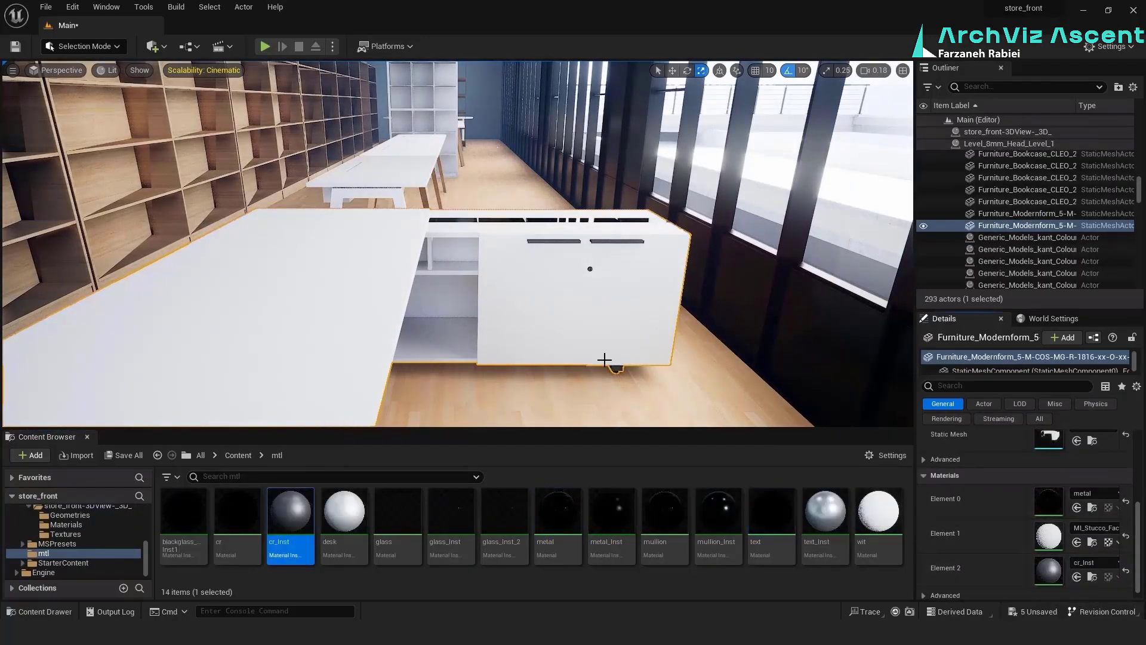
{"action": "right_click_drag", "start_coordinate": [605, 360], "coordinate": [399, 389]}
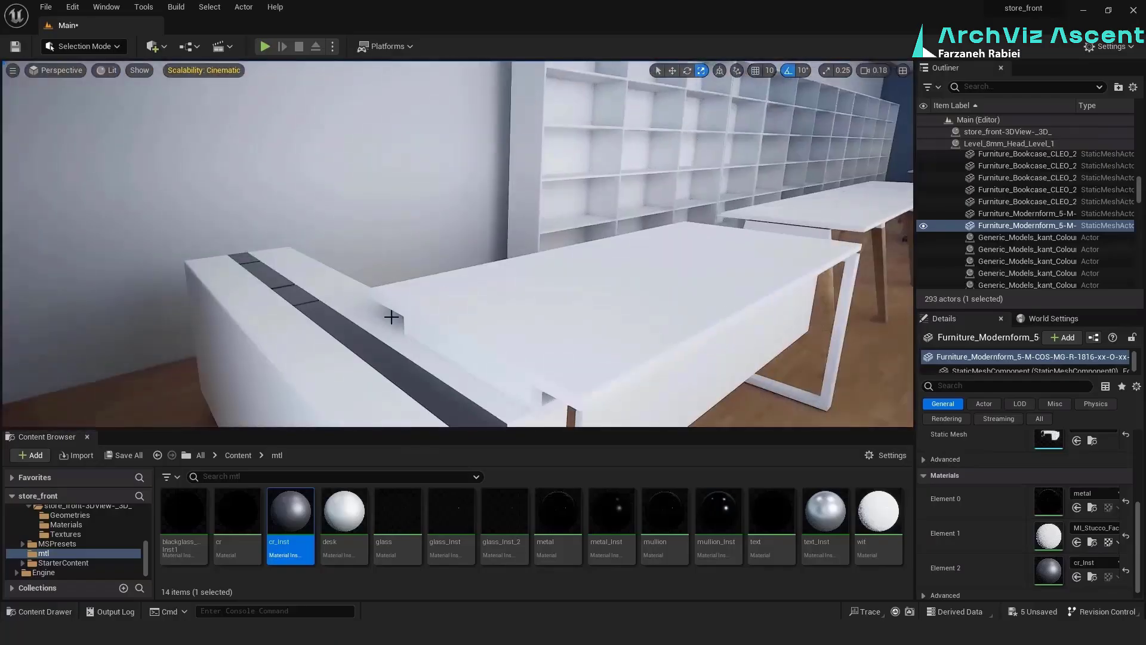
{"action": "left_click", "coordinate": [399, 392]}
{"action": "left_click", "coordinate": [1076, 577]}
{"action": "left_click", "coordinate": [561, 515]}
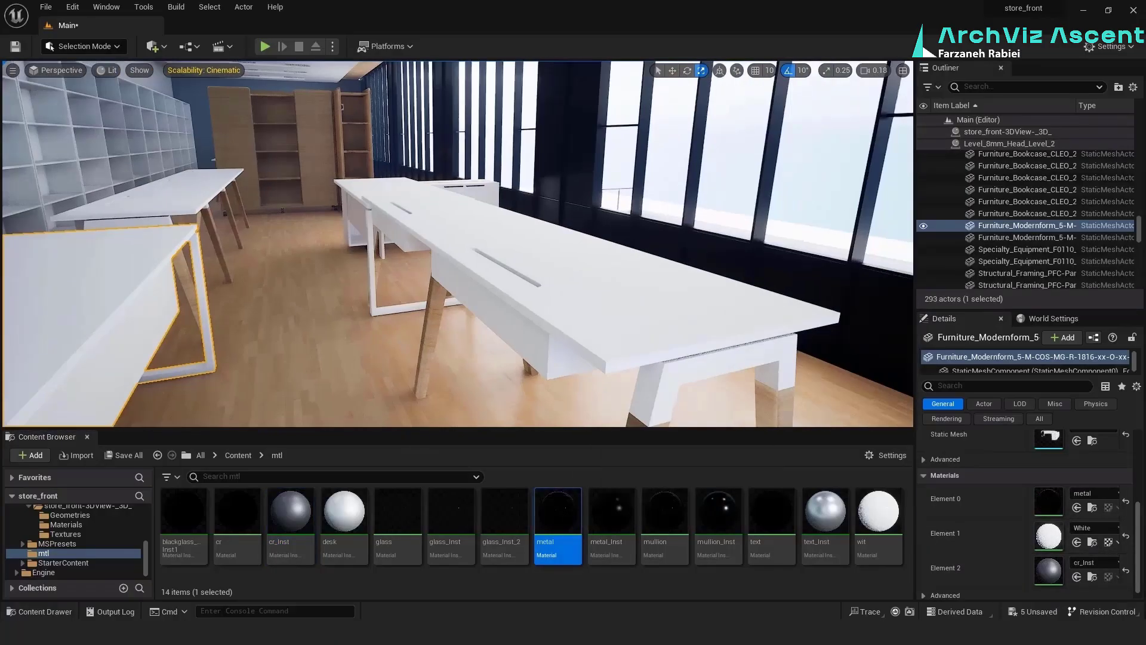
{"action": "left_click", "coordinate": [486, 294]}
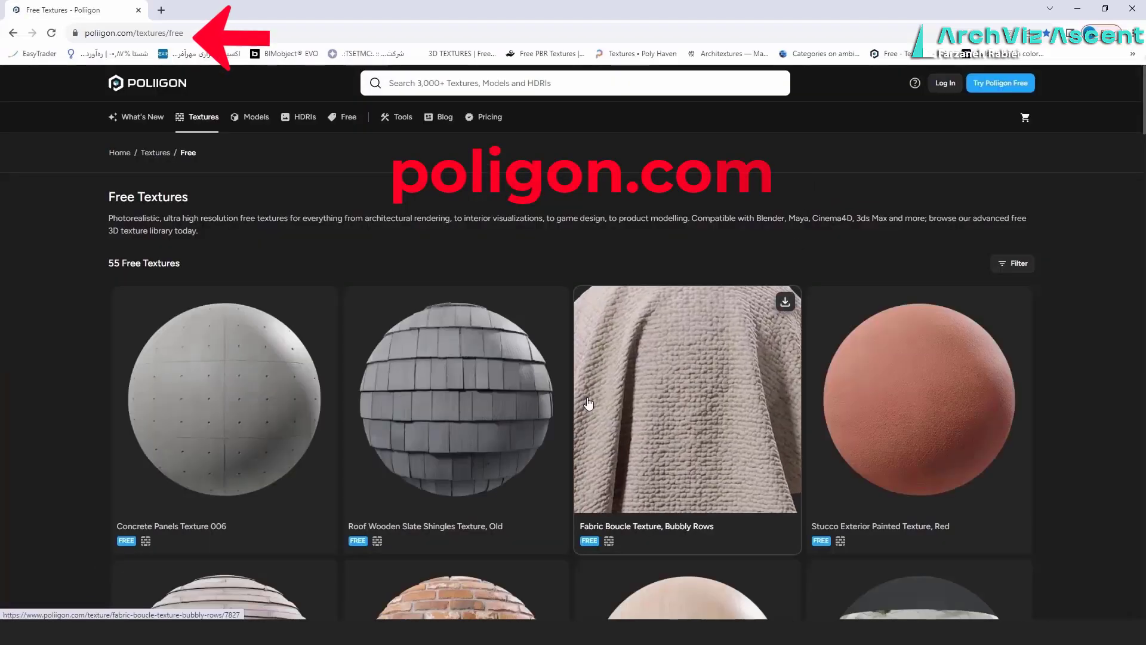
On the Poliigon website, download the free White Oak Wood Veneer Texture, Random Match, and browse the free HDRIs
{"action": "scroll", "coordinate": [588, 404], "scroll_direction": "down", "scroll_amount": 5}
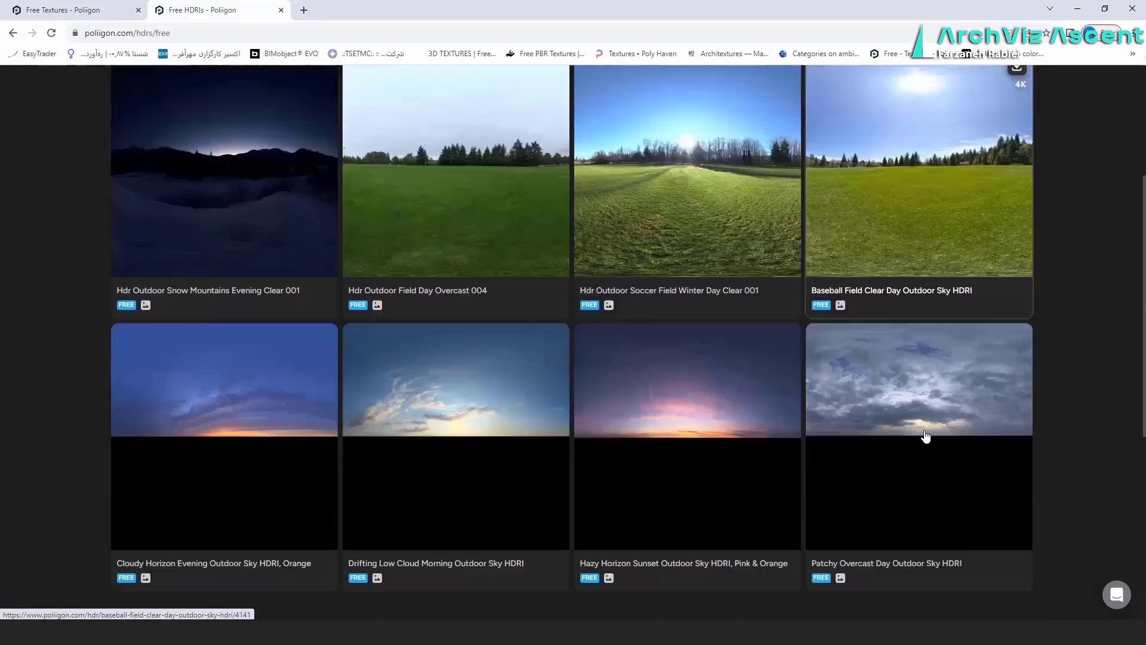
{"action": "scroll", "coordinate": [926, 435], "scroll_direction": "down", "scroll_amount": 3}
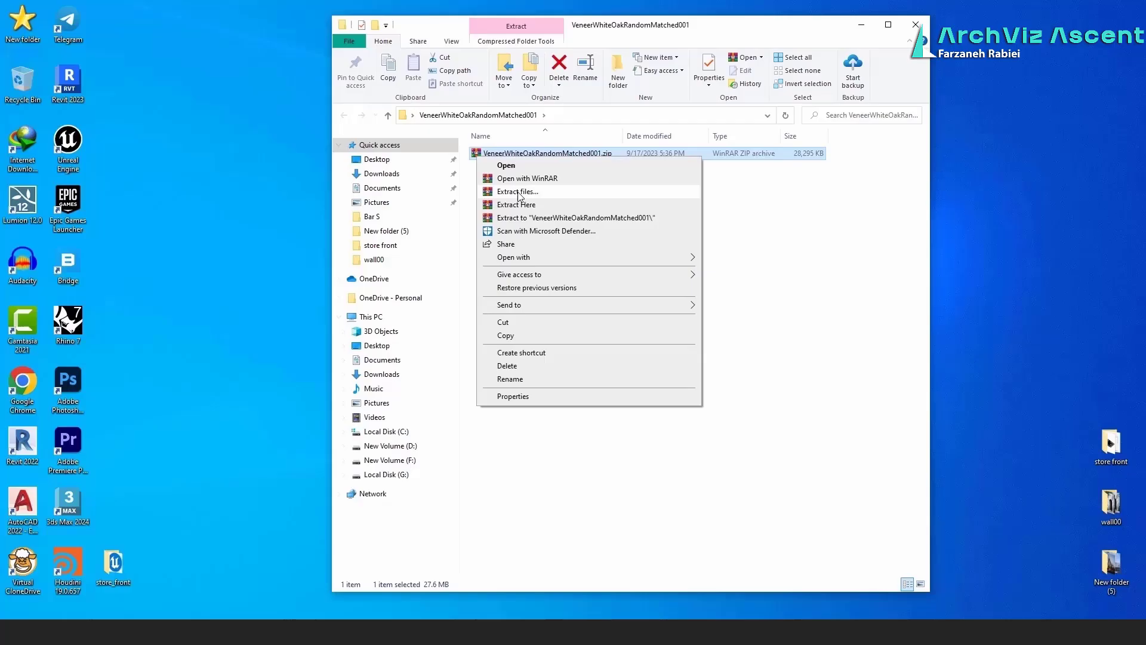
In File Explorer, delete a file from the VeneerWhiteOakRandomMatched001 folder and show its texture maps as large icons
{"action": "left_click", "coordinate": [519, 198]}
{"action": "key", "text": "Delete"}
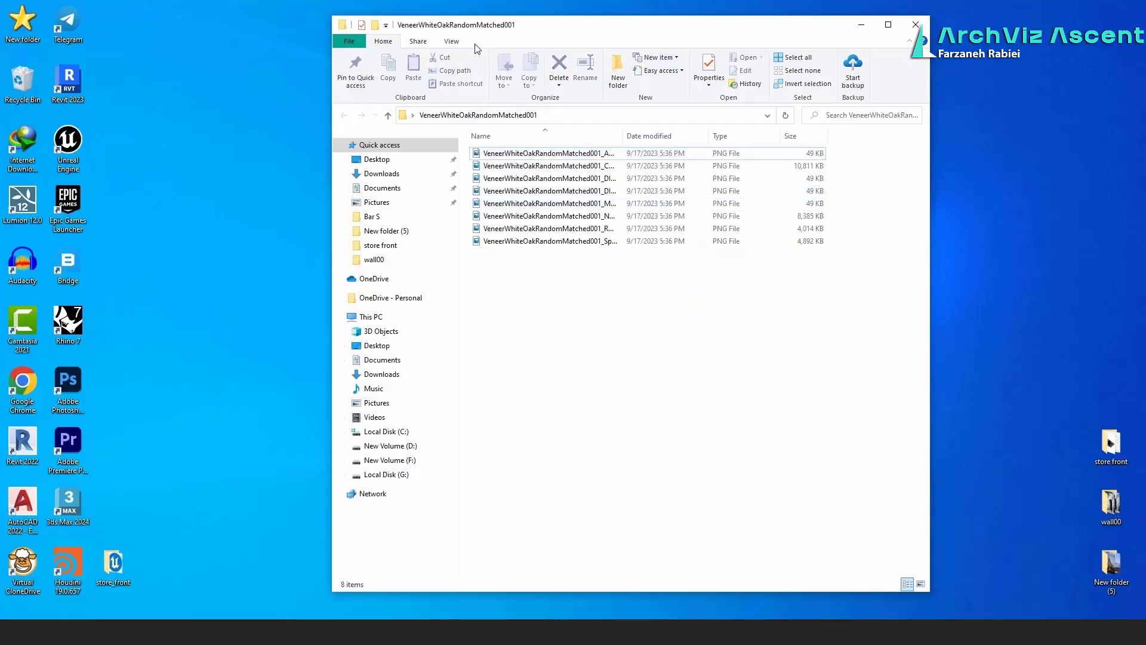
{"action": "left_click", "coordinate": [451, 41]}
{"action": "left_click", "coordinate": [532, 58]}
{"action": "left_click", "coordinate": [566, 221]}
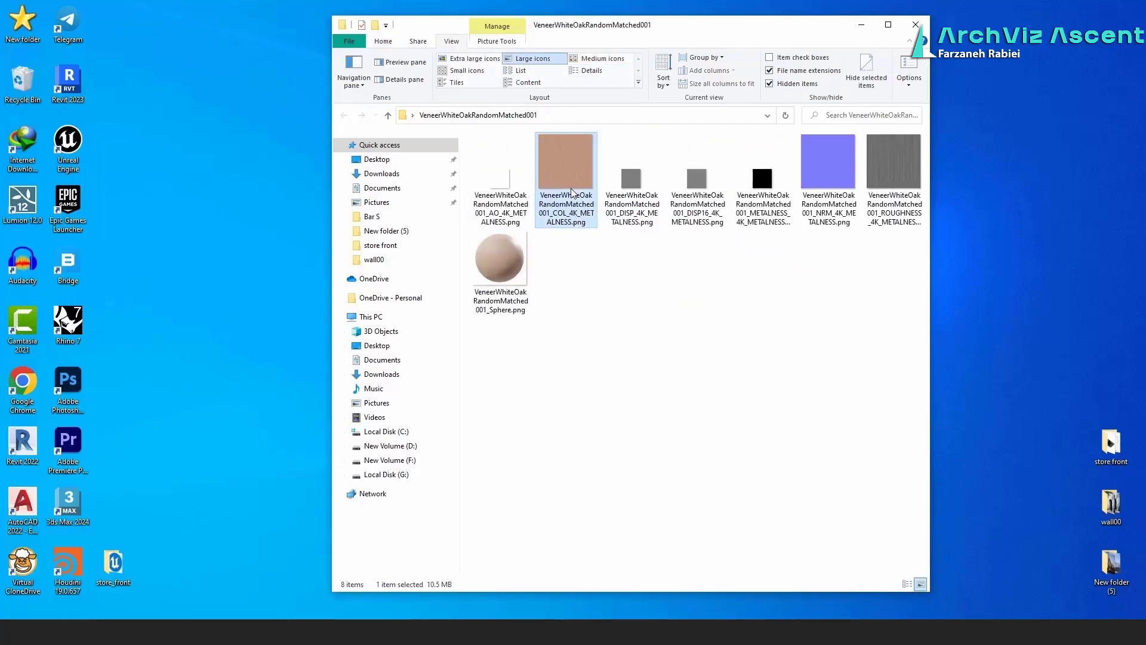
{"action": "left_click", "coordinate": [656, 207]}
{"action": "left_click", "coordinate": [650, 282]}
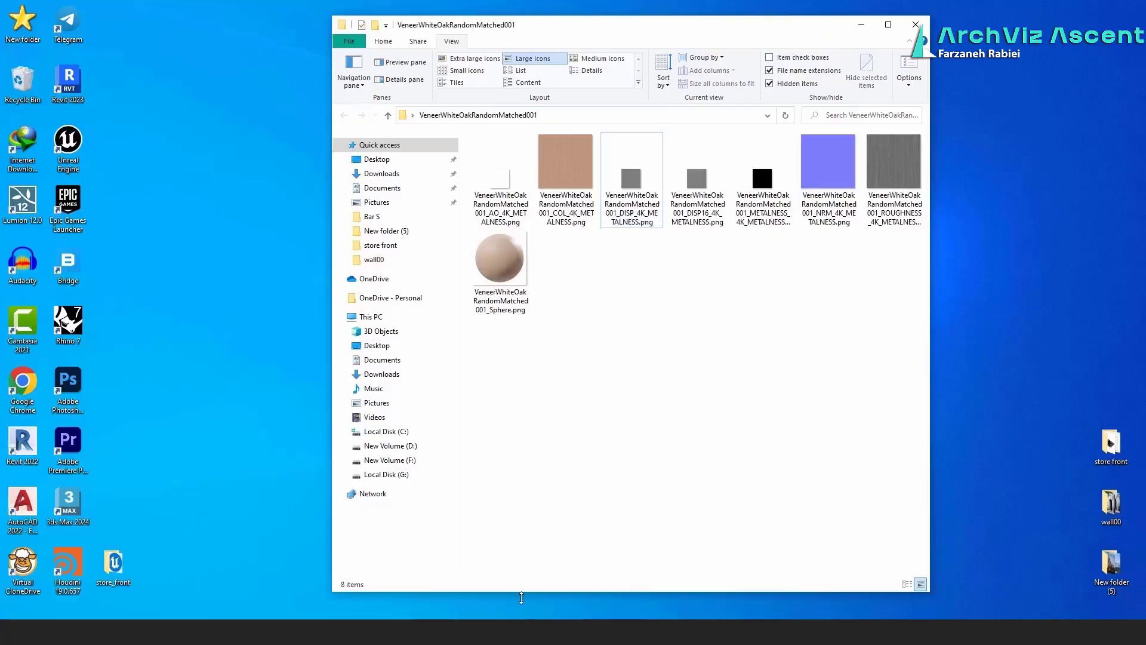
Back in Unreal Engine, create a folder named wood inside the mtl folder and open it
{"action": "left_click", "coordinate": [508, 630]}
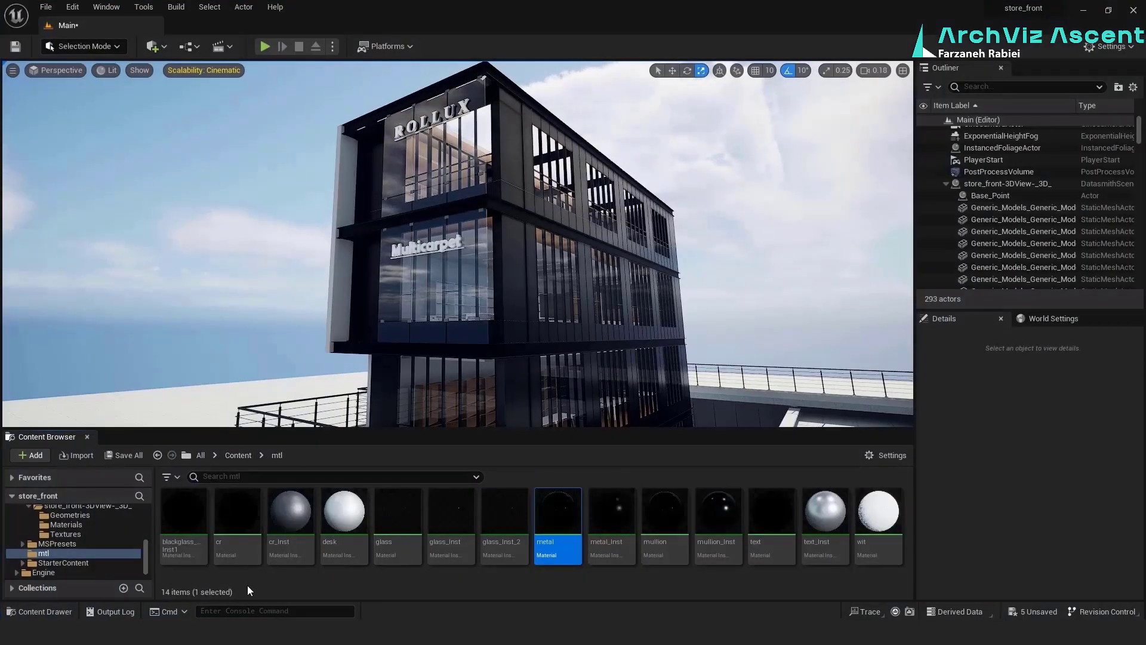
{"action": "right_click", "coordinate": [234, 542]}
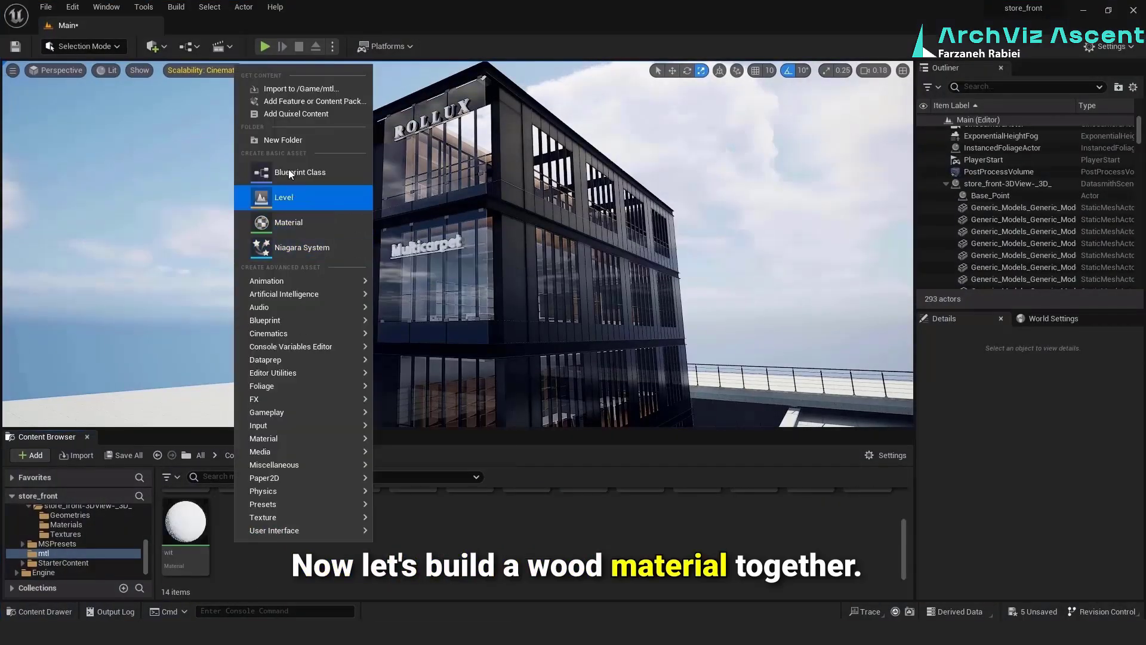
{"action": "left_click", "coordinate": [281, 142]}
{"action": "type", "text": "w"}
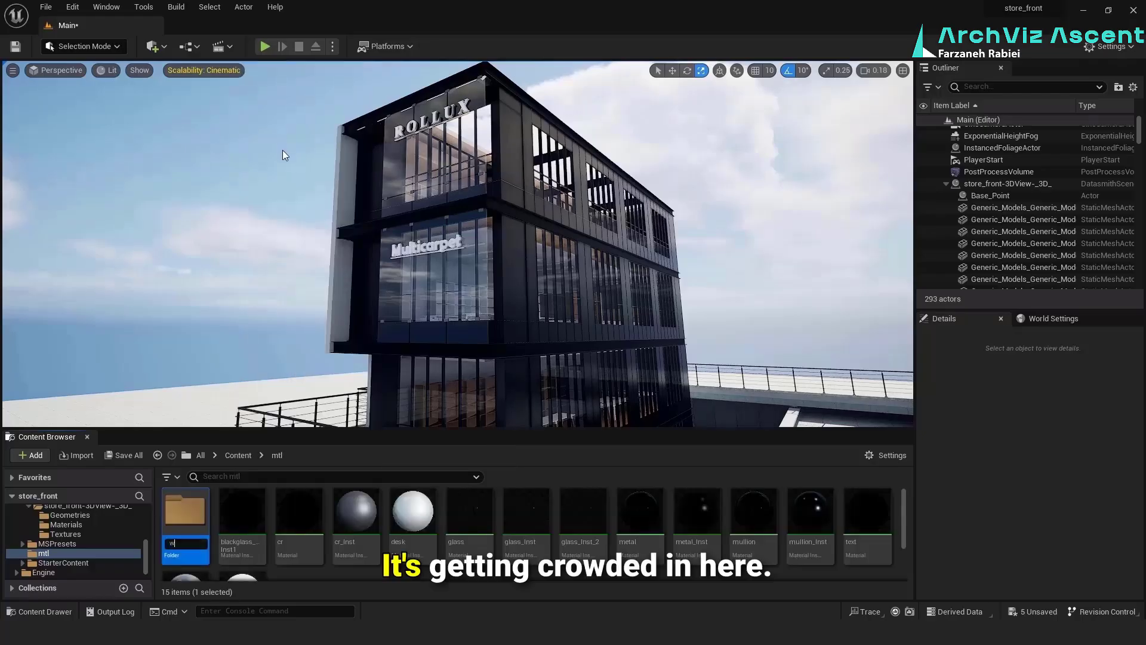
{"action": "type", "text": "oo"}
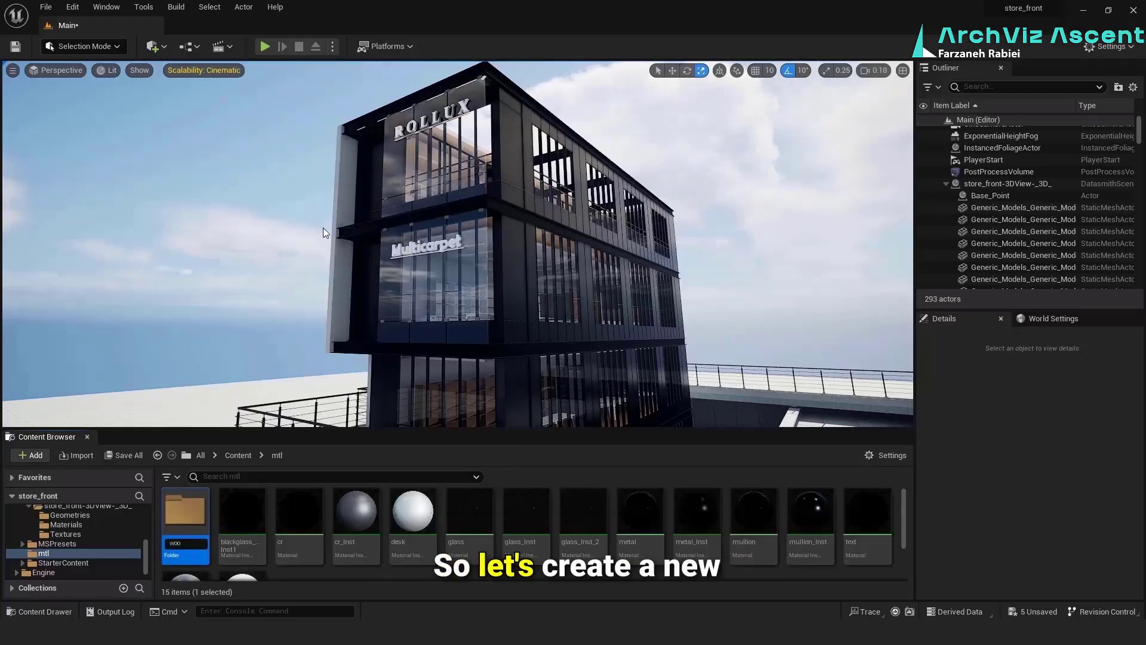
{"action": "type", "text": "d"}
{"action": "key", "text": "Return"}
{"action": "double_click", "coordinate": [176, 513]}
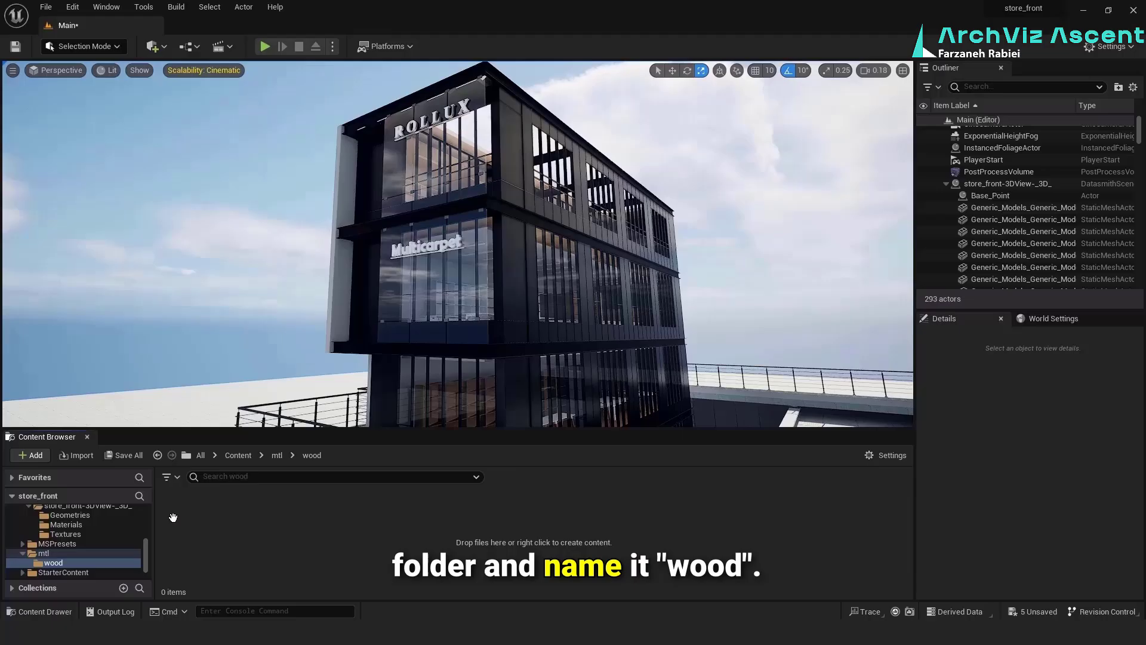
Create a material named wood in the wood folder and open its editor docked beside the Main level
{"action": "right_click", "coordinate": [225, 525]}
{"action": "left_click", "coordinate": [266, 213]}
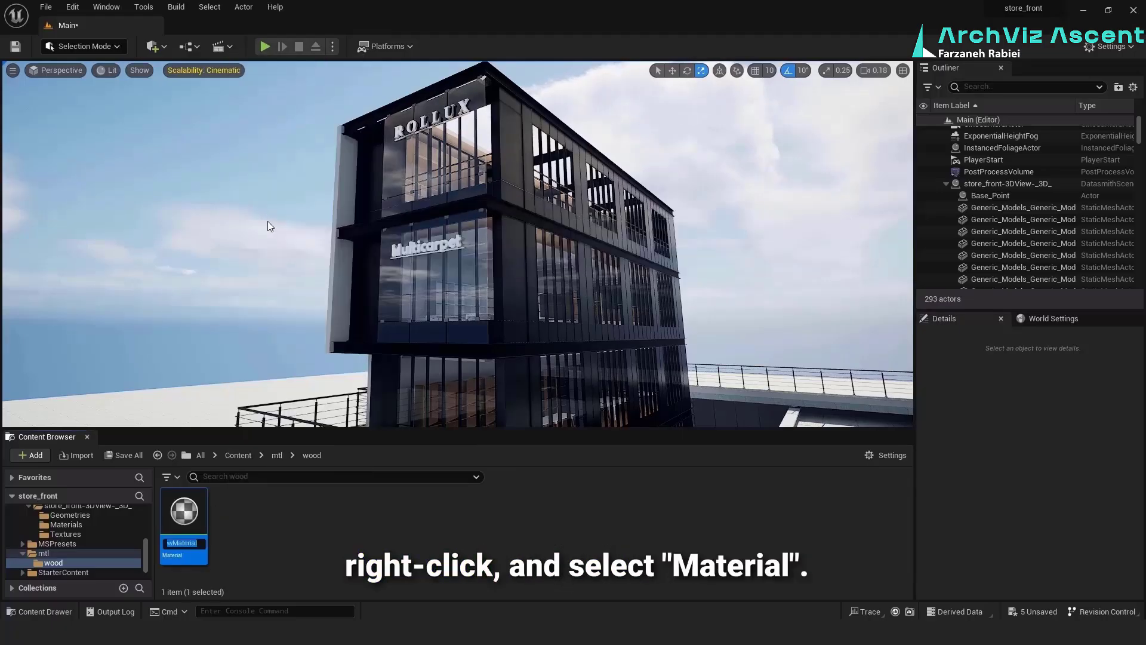
{"action": "type", "text": "wood"}
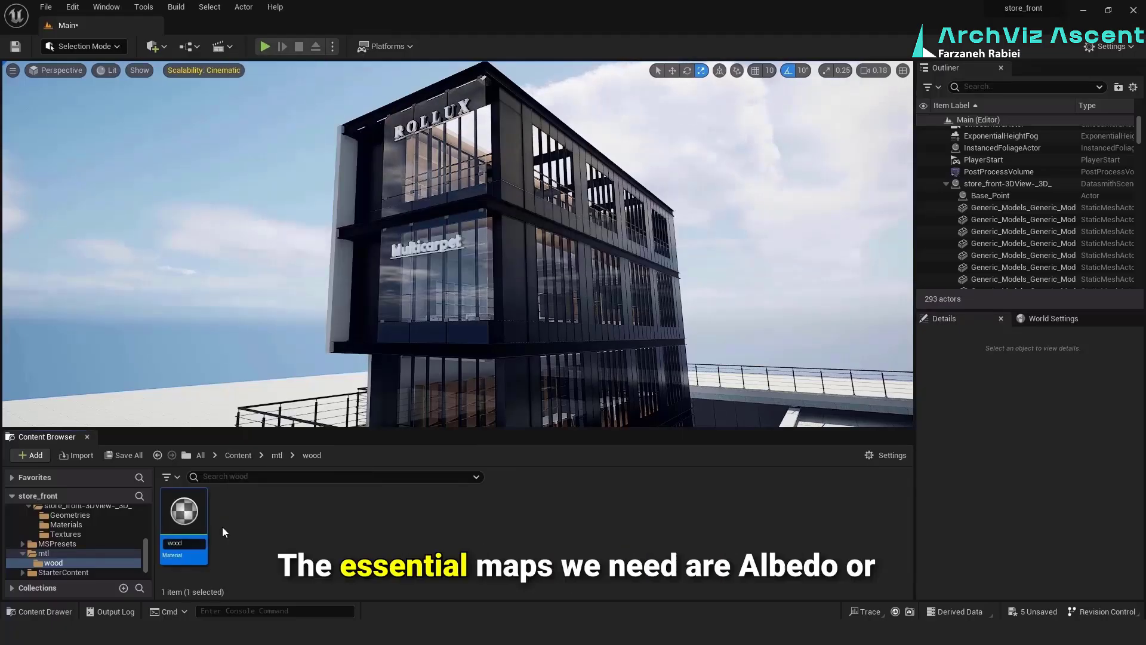
{"action": "double_click", "coordinate": [200, 512]}
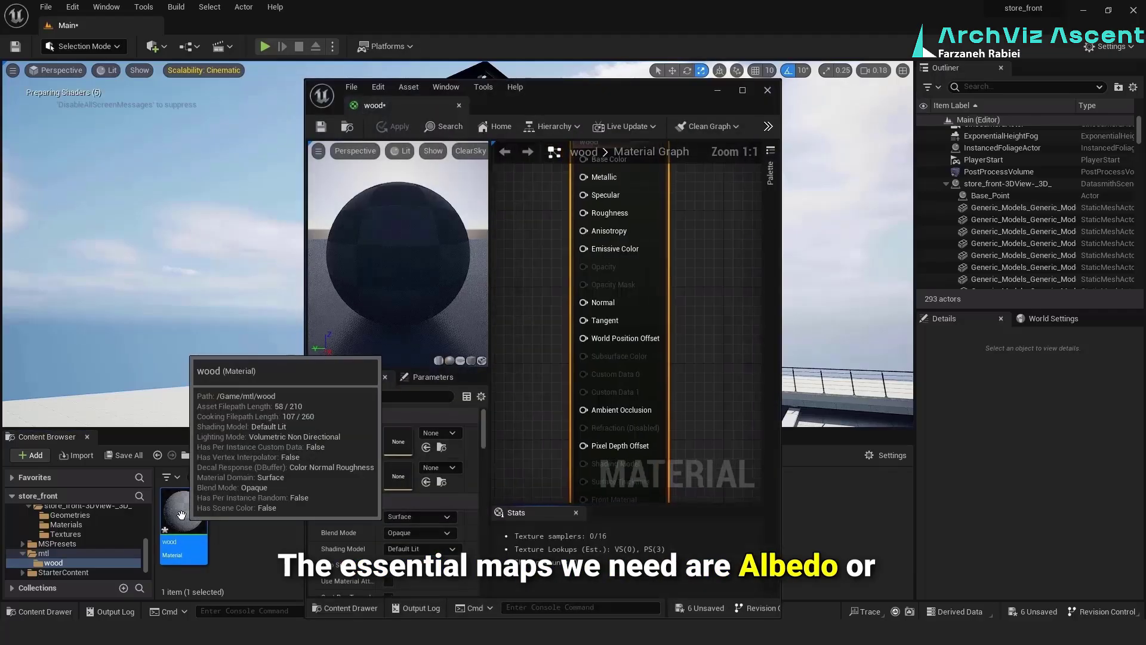
{"action": "left_click_drag", "start_coordinate": [407, 101], "coordinate": [223, 24]}
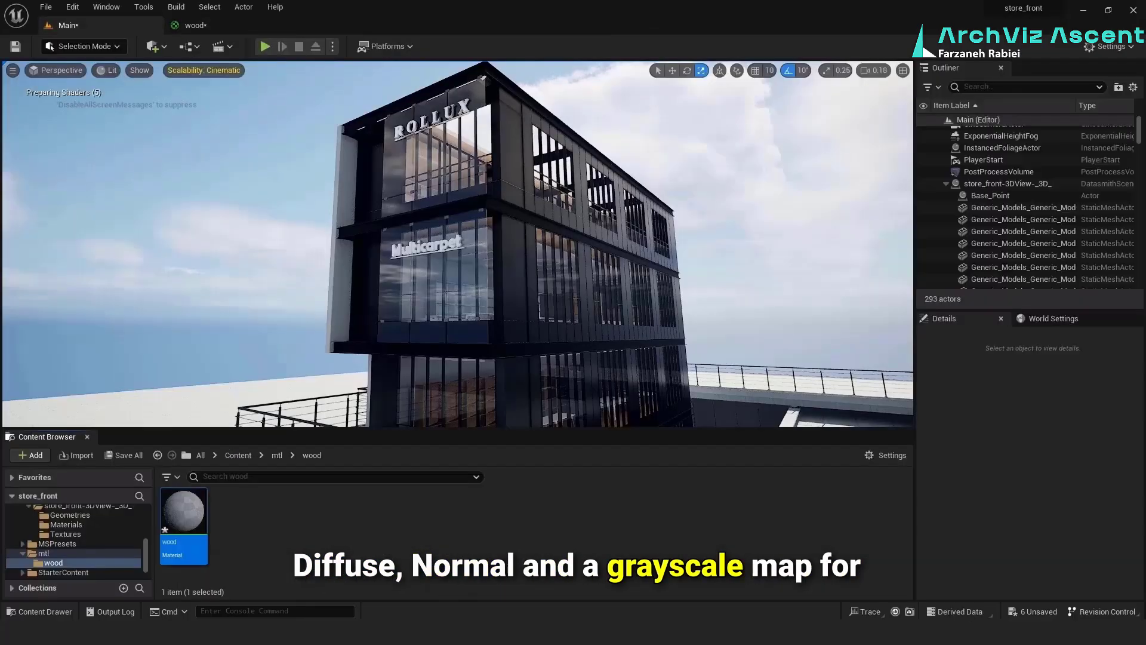
Import the VeneerWhiteOakRandomMatched001 COL, NRM and ROUGHNESS maps from File Explorer into the wood folder and save all content
{"action": "mouse_move", "coordinate": [423, 633]}
{"action": "left_click", "coordinate": [439, 593]}
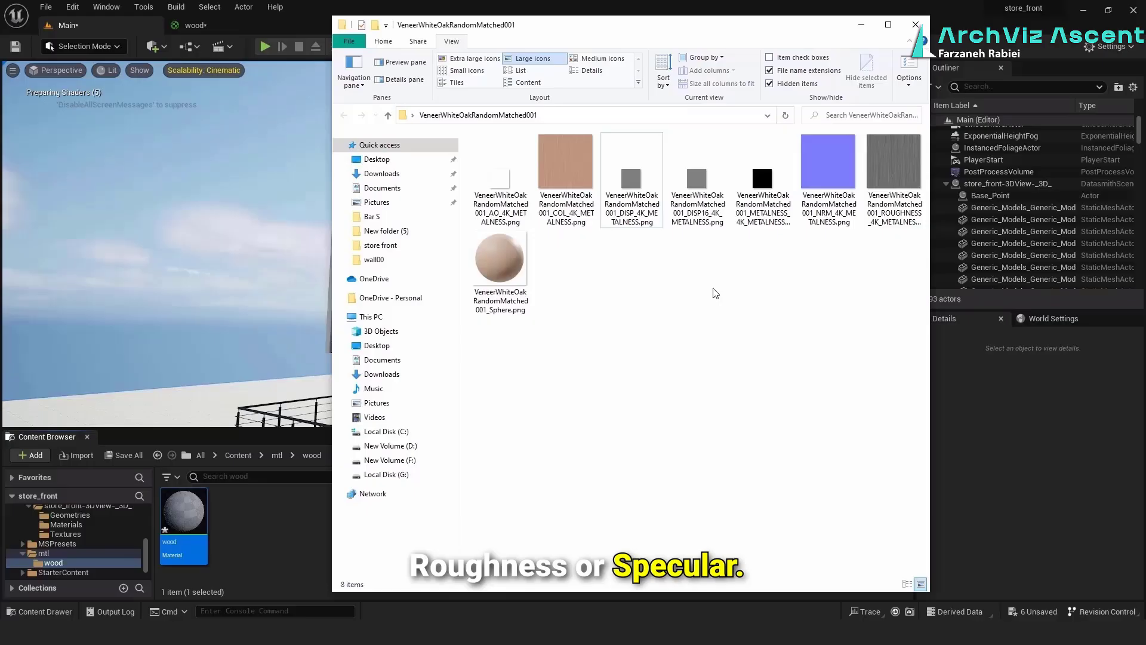
{"action": "left_click", "coordinate": [577, 169]}
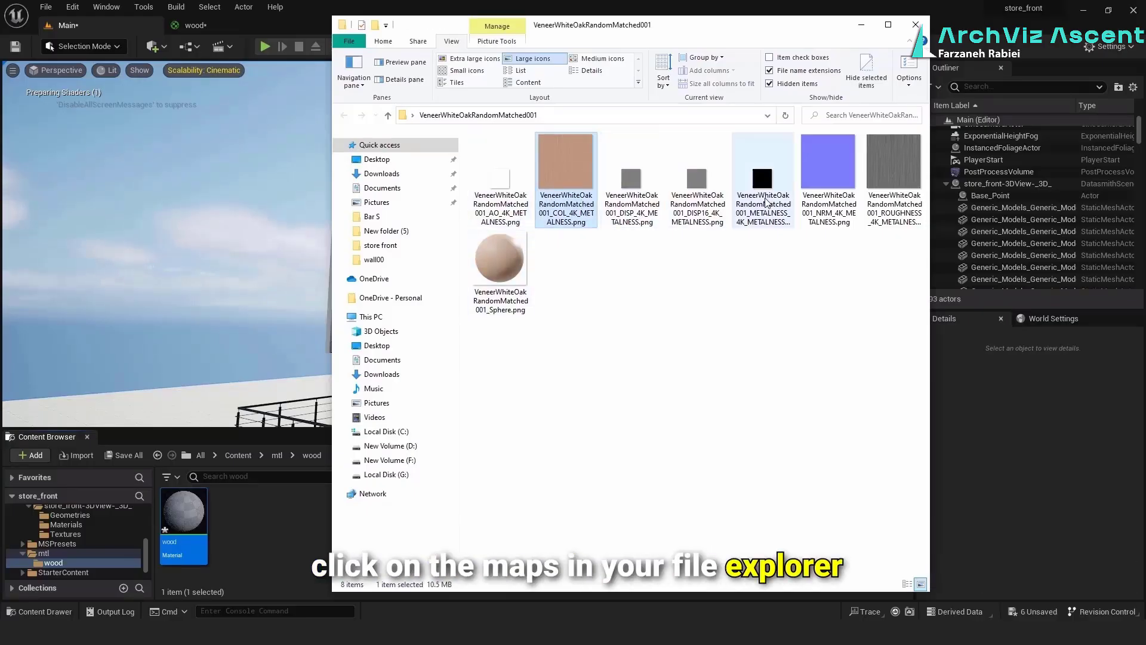
{"action": "left_click", "coordinate": [829, 161], "text": "ctrl"}
{"action": "left_click", "coordinate": [894, 161], "text": "ctrl"}
{"action": "left_click_drag", "start_coordinate": [566, 171], "coordinate": [265, 554]}
{"action": "left_click", "coordinate": [122, 455]}
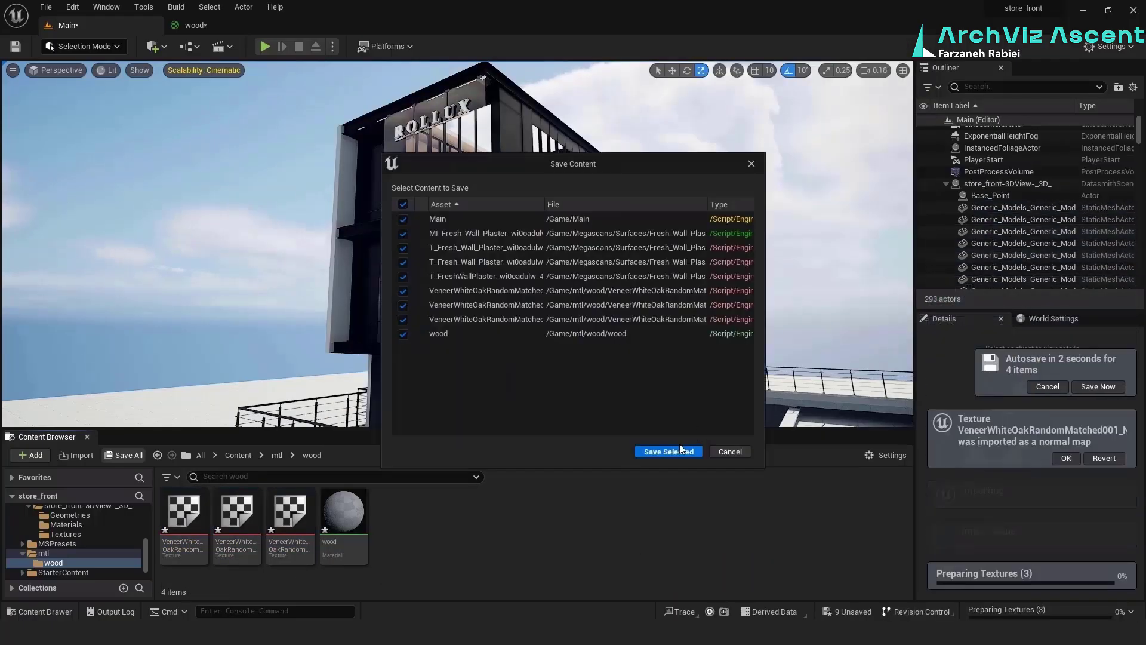
{"action": "left_click", "coordinate": [680, 451]}
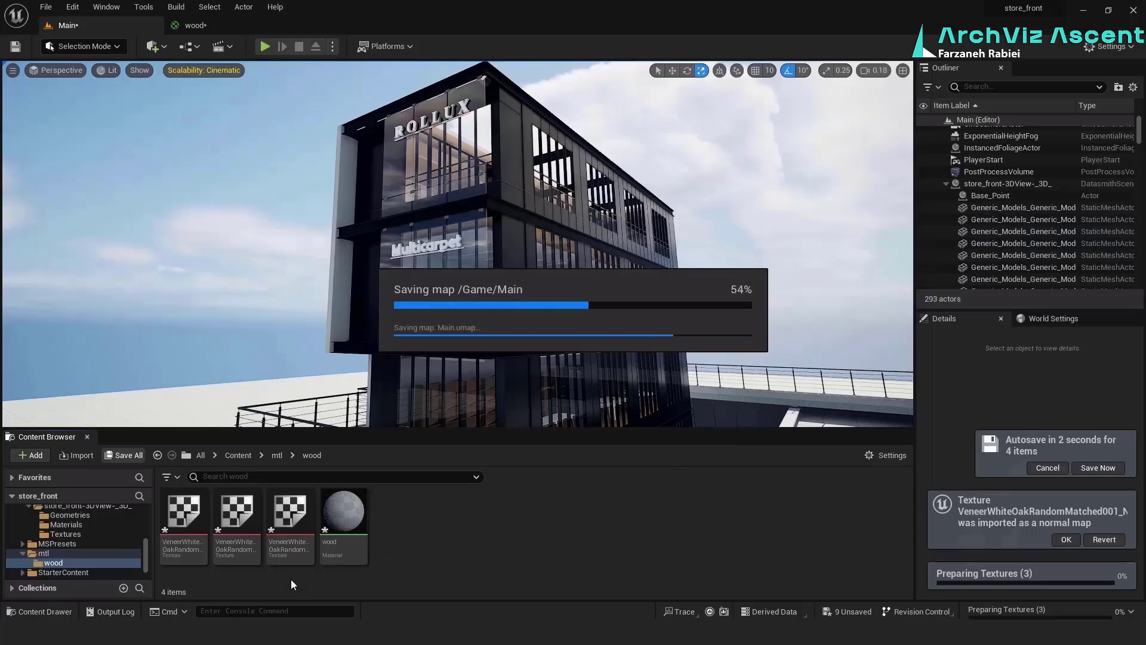
Add the three veneer textures to the wood material graph and spread their Texture Sample nodes apart from the result node
{"action": "left_click", "coordinate": [291, 518]}
{"action": "left_click", "coordinate": [190, 513], "text": "shift"}
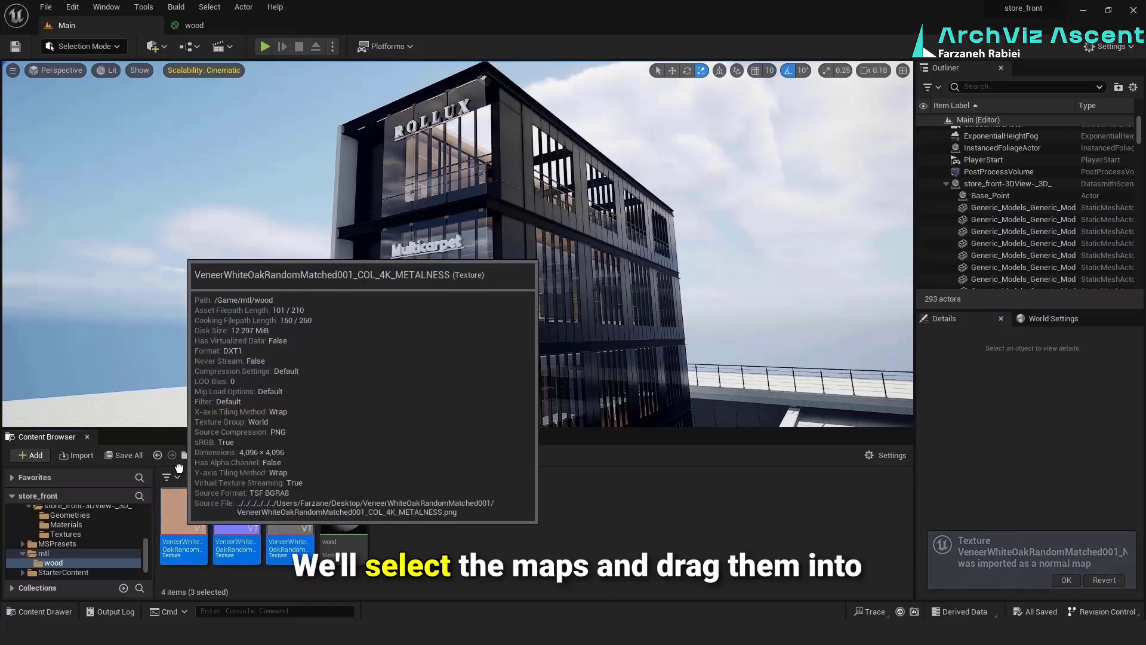
{"action": "left_click_drag", "start_coordinate": [180, 521], "coordinate": [756, 326]}
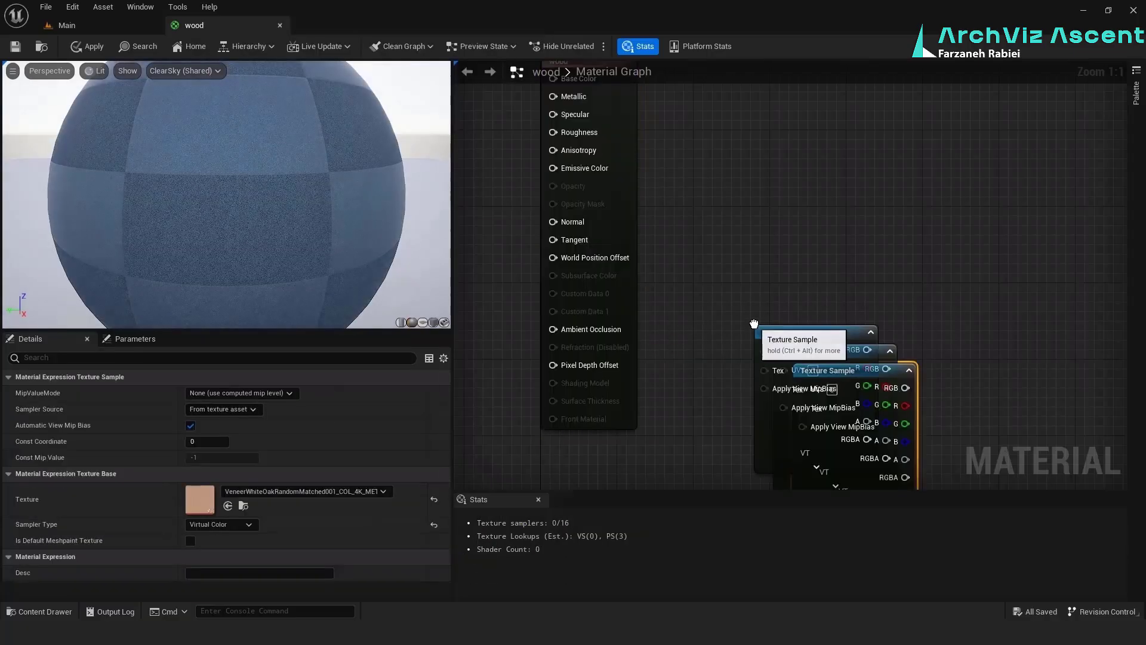
{"action": "left_click", "coordinate": [722, 277]}
{"action": "scroll", "coordinate": [659, 291], "scroll_direction": "down", "scroll_amount": 4}
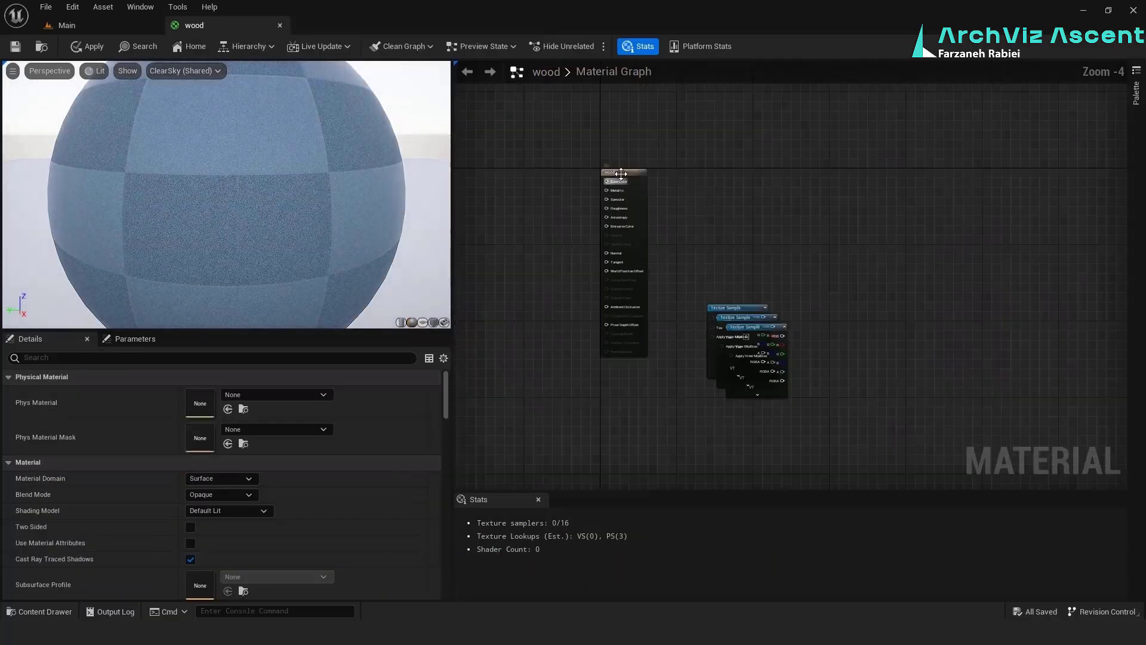
{"action": "left_click_drag", "start_coordinate": [637, 174], "coordinate": [872, 169]}
{"action": "scroll", "coordinate": [758, 300], "scroll_direction": "up", "scroll_amount": 3}
{"action": "left_click_drag", "start_coordinate": [757, 305], "coordinate": [642, 112]}
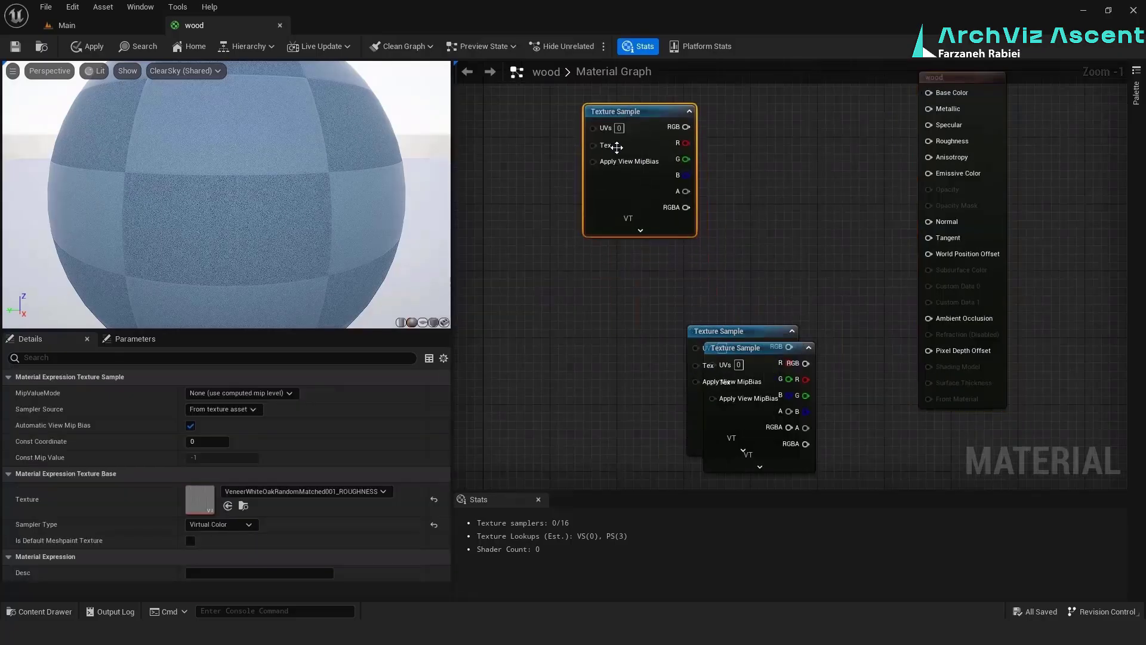
{"action": "left_click_drag", "start_coordinate": [718, 329], "coordinate": [593, 274]}
{"action": "left_click_drag", "start_coordinate": [741, 348], "coordinate": [611, 429]}
Connect the COL texture to Base Color, ROUGHNESS to Roughness and NRM to Normal, stacking the Texture Sample nodes in matching order
{"action": "left_click_drag", "start_coordinate": [686, 127], "coordinate": [929, 93]}
{"action": "left_click_drag", "start_coordinate": [616, 281], "coordinate": [650, 264]}
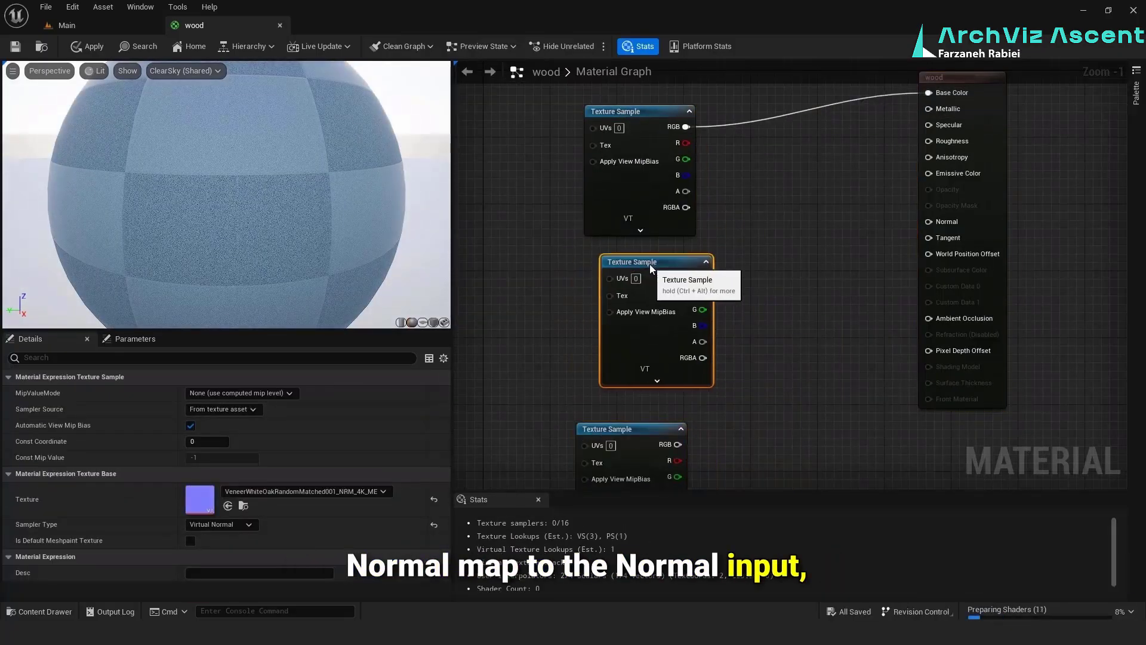
{"action": "left_click_drag", "start_coordinate": [624, 429], "coordinate": [650, 404]}
{"action": "left_click_drag", "start_coordinate": [703, 277], "coordinate": [936, 225]}
{"action": "left_click_drag", "start_coordinate": [654, 402], "coordinate": [536, 261]}
{"action": "left_click_drag", "start_coordinate": [625, 314], "coordinate": [608, 481]}
{"action": "left_click_drag", "start_coordinate": [641, 112], "coordinate": [658, 262]}
{"action": "left_click_drag", "start_coordinate": [537, 261], "coordinate": [638, 128]}
{"action": "left_click_drag", "start_coordinate": [686, 143], "coordinate": [936, 93]}
{"action": "left_click_drag", "start_coordinate": [702, 277], "coordinate": [942, 141]}
{"action": "left_click_drag", "start_coordinate": [633, 128], "coordinate": [683, 128]}
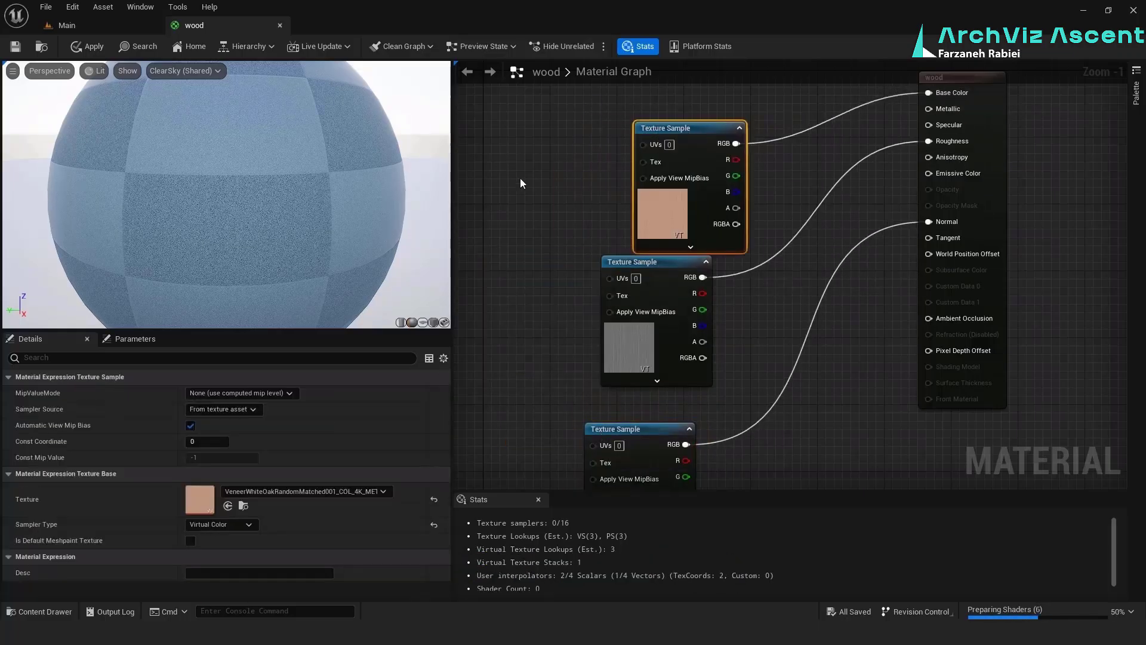
{"action": "left_click", "coordinate": [535, 216]}
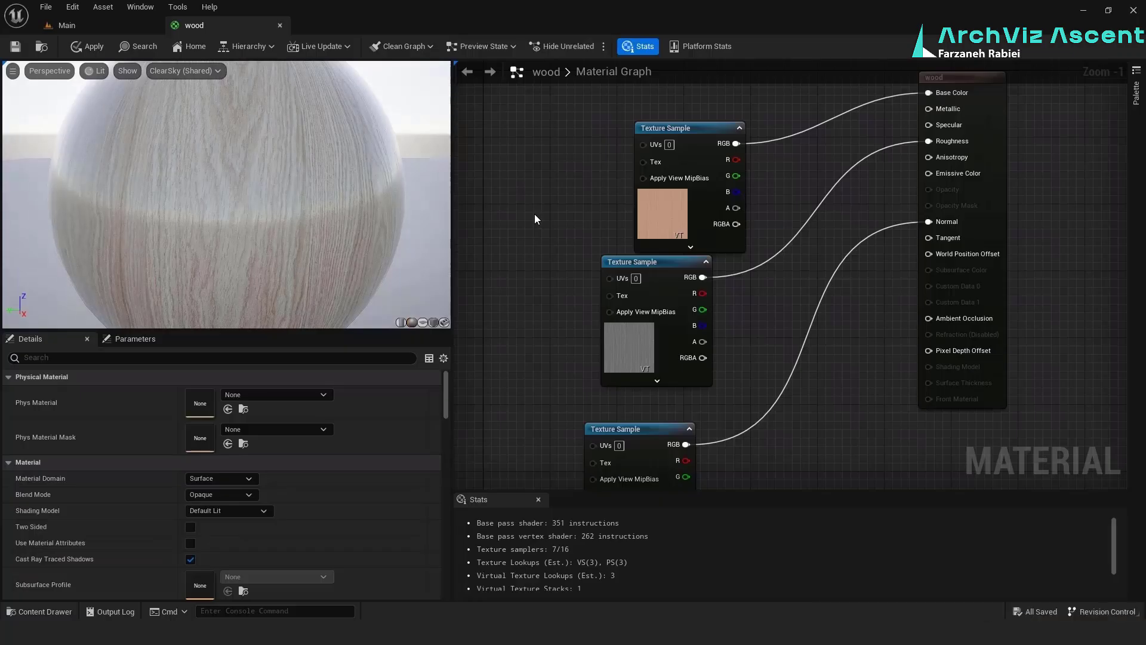
Add a Texture Coordinate node and a Multiply node, and feed the coordinates into the Multiply node's A input
{"action": "scroll", "coordinate": [535, 213], "scroll_direction": "down", "scroll_amount": 1}
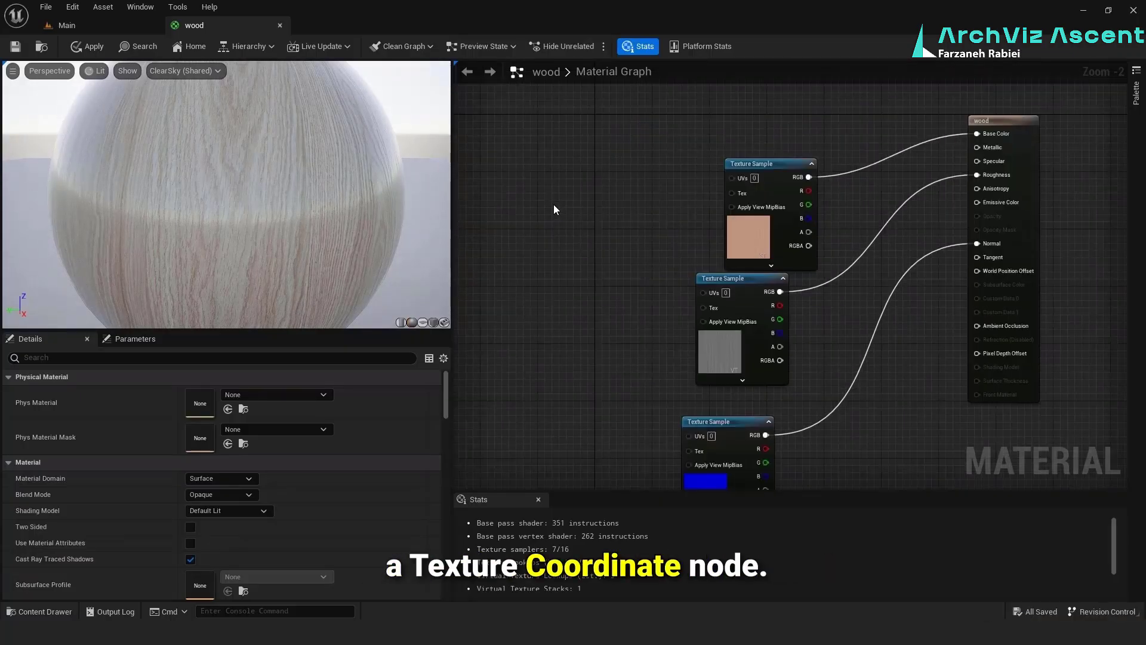
{"action": "key", "text": "u"}
{"action": "left_click", "coordinate": [554, 206]}
{"action": "left_click_drag", "start_coordinate": [557, 209], "coordinate": [527, 177]}
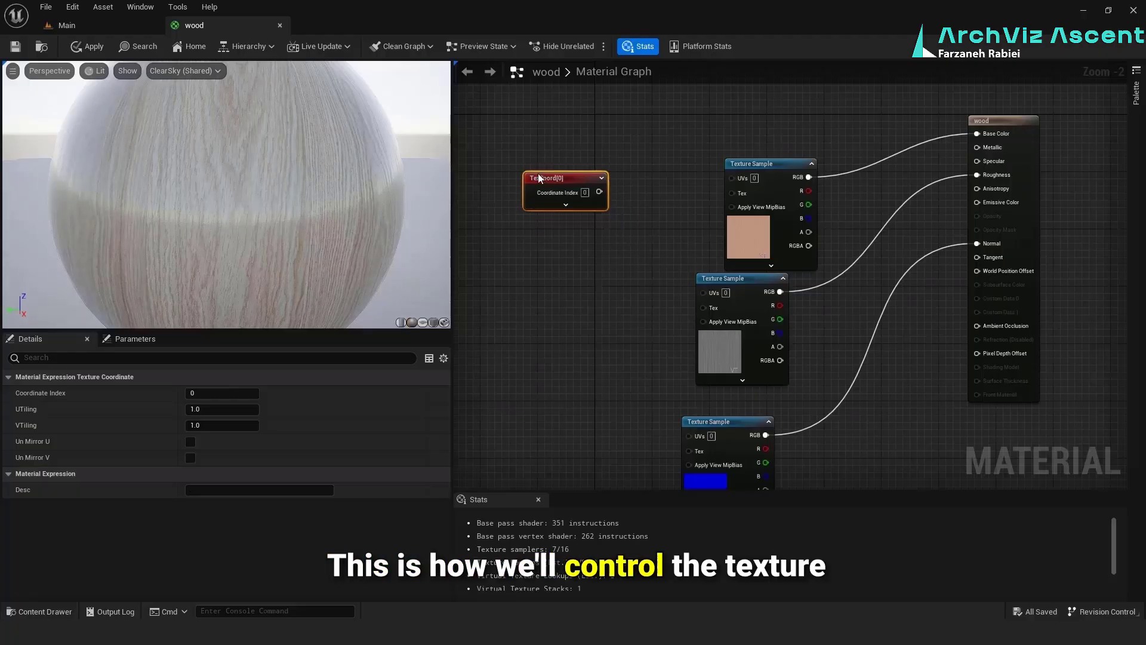
{"action": "left_click_drag", "start_coordinate": [598, 192], "coordinate": [635, 199]}
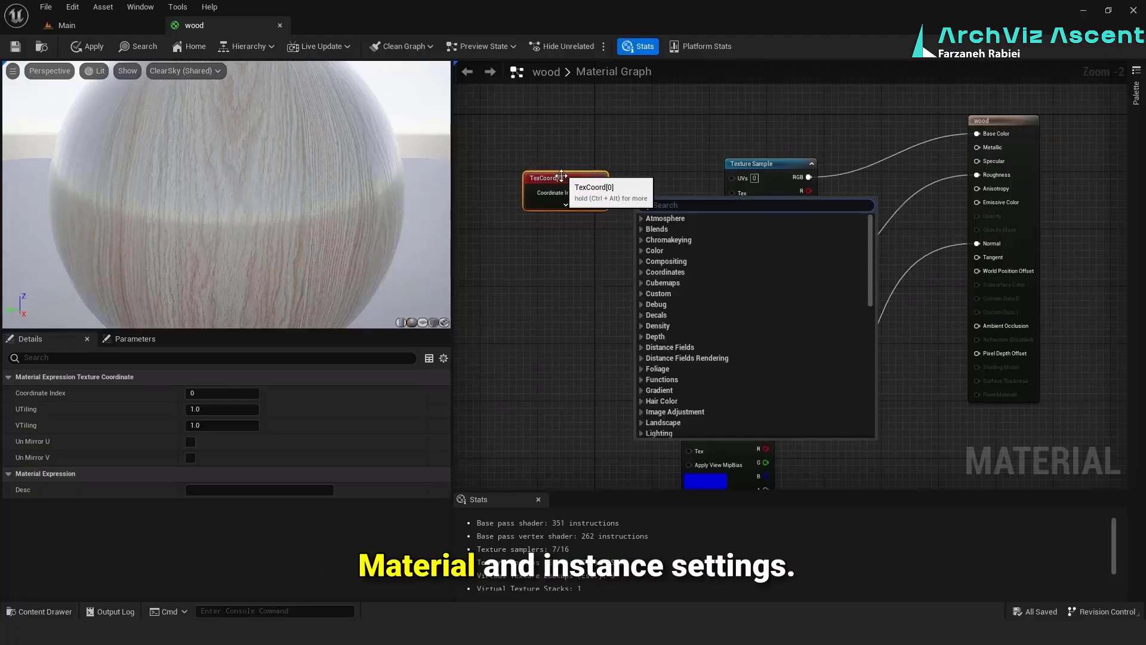
{"action": "type", "text": "mu"}
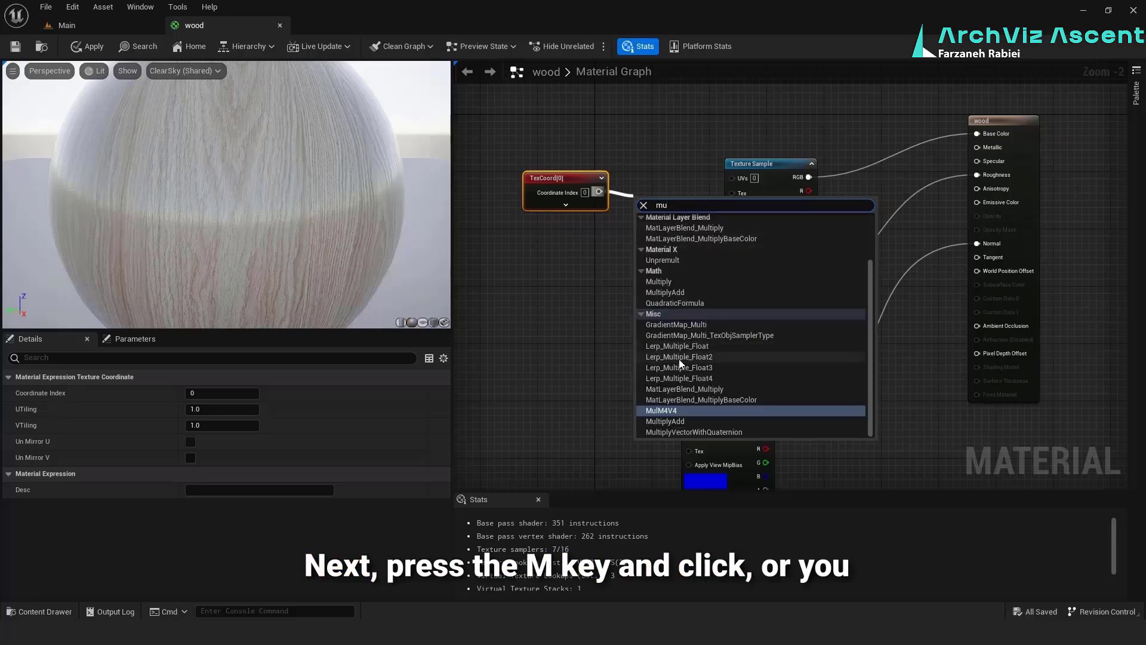
{"action": "left_click", "coordinate": [613, 238]}
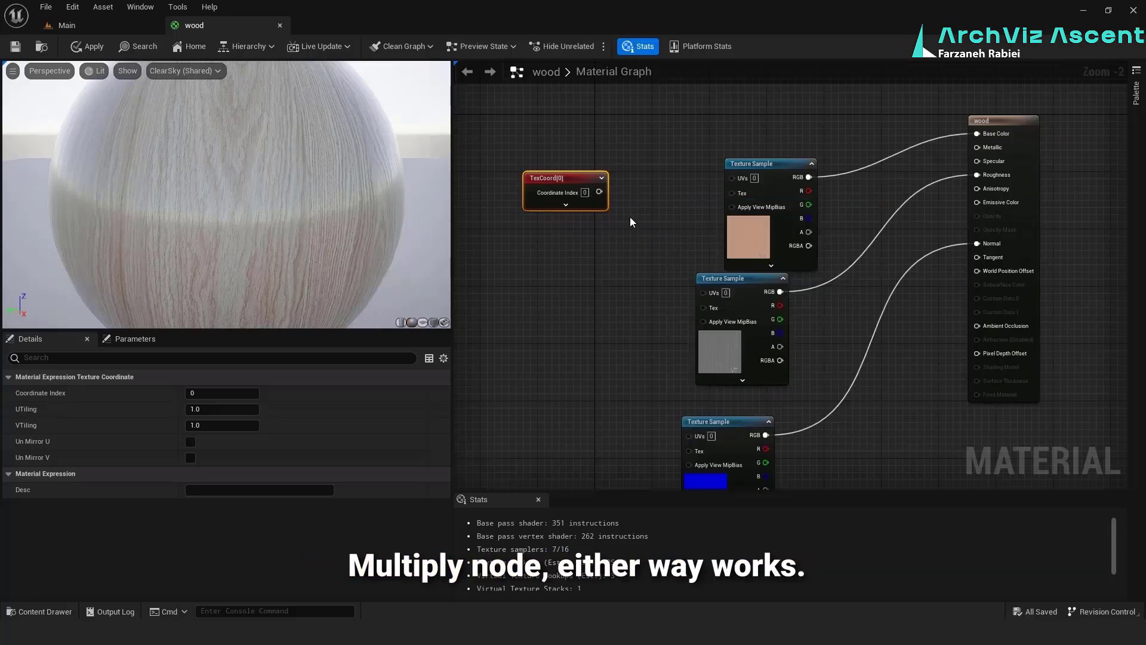
{"action": "left_click", "coordinate": [631, 221]}
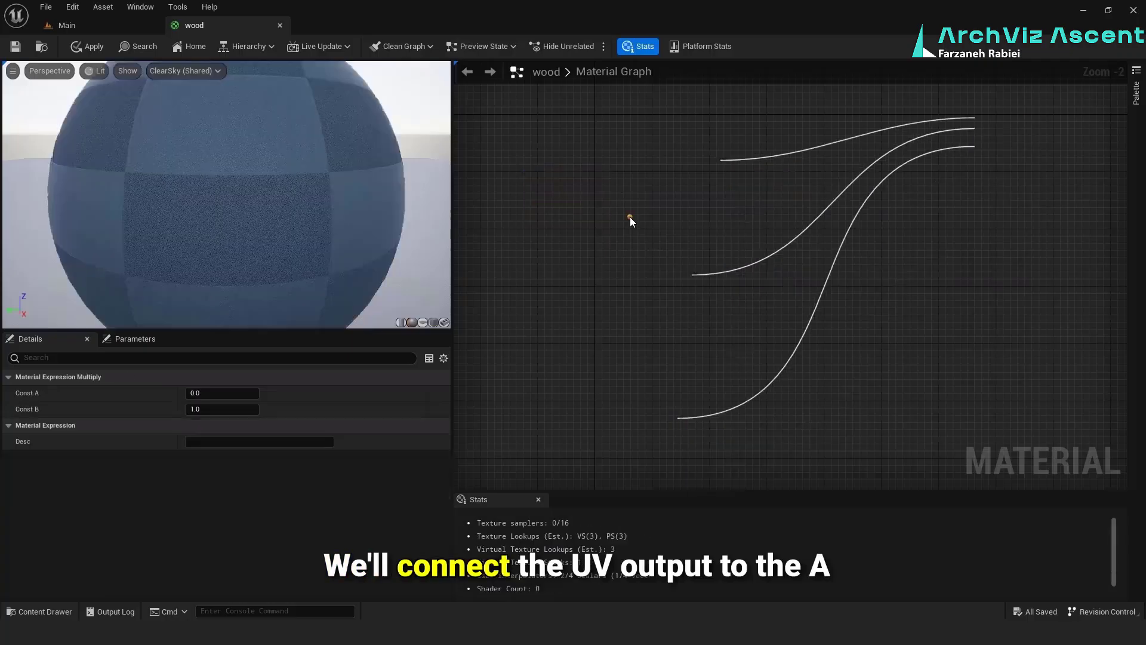
{"action": "left_click_drag", "start_coordinate": [621, 220], "coordinate": [642, 235]}
Promote the Multiply node's B input to a parameter and connect the Multiply output to the UVs of the COL texture sample
{"action": "right_click", "coordinate": [640, 250]}
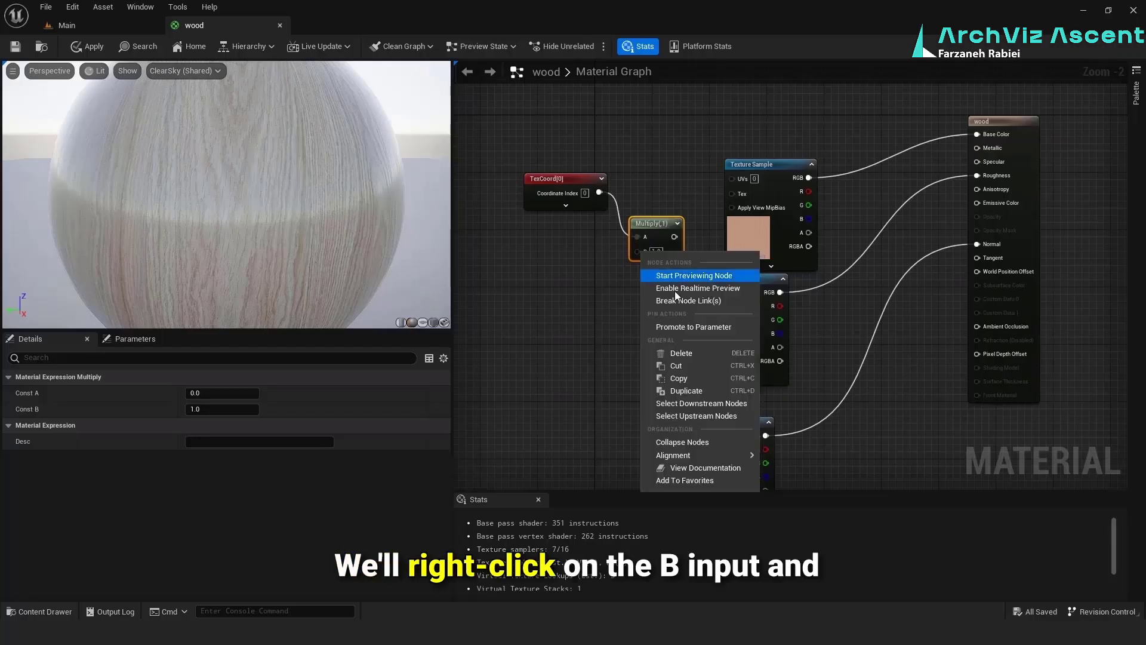
{"action": "left_click", "coordinate": [693, 326]}
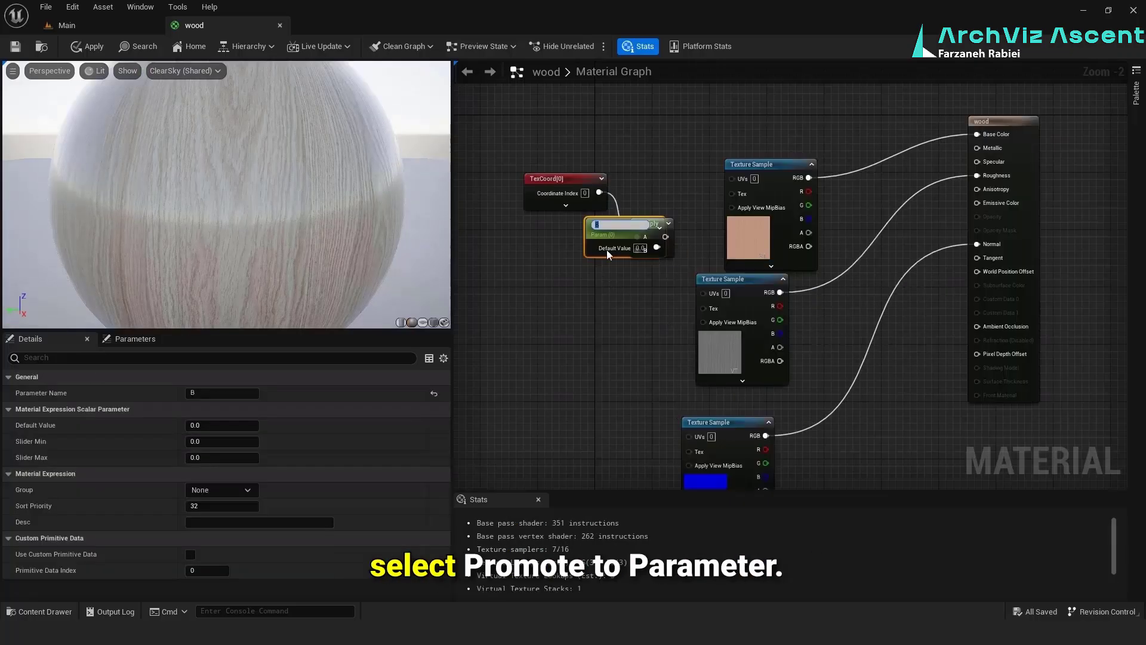
{"action": "left_click_drag", "start_coordinate": [539, 252], "coordinate": [517, 259]}
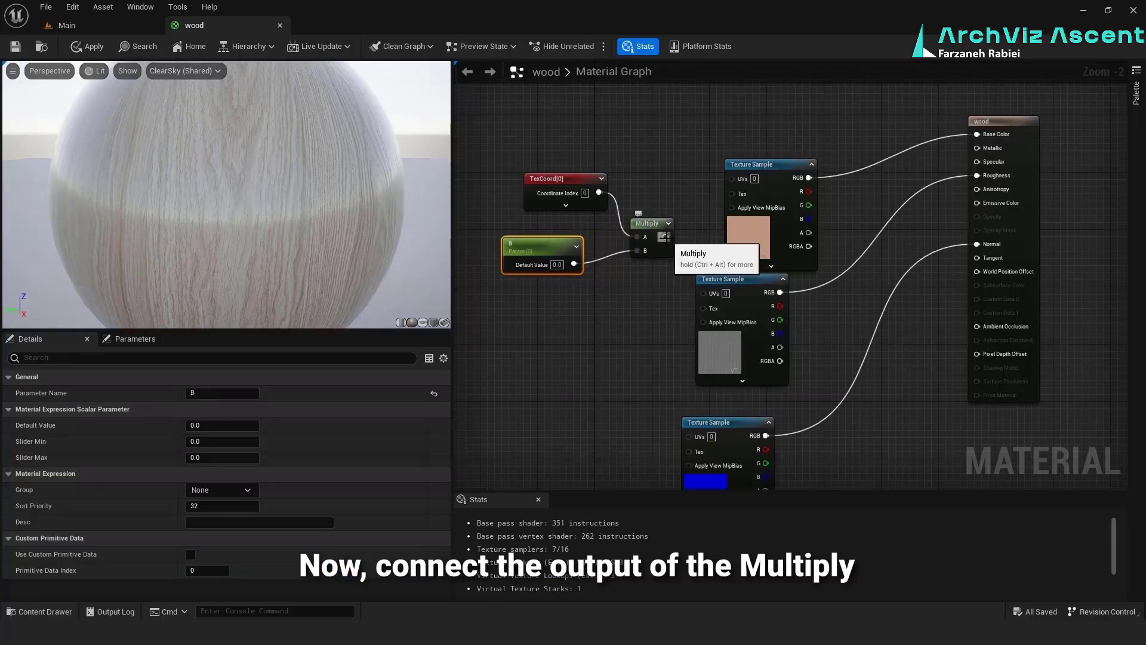
{"action": "left_click_drag", "start_coordinate": [728, 186], "coordinate": [729, 180]}
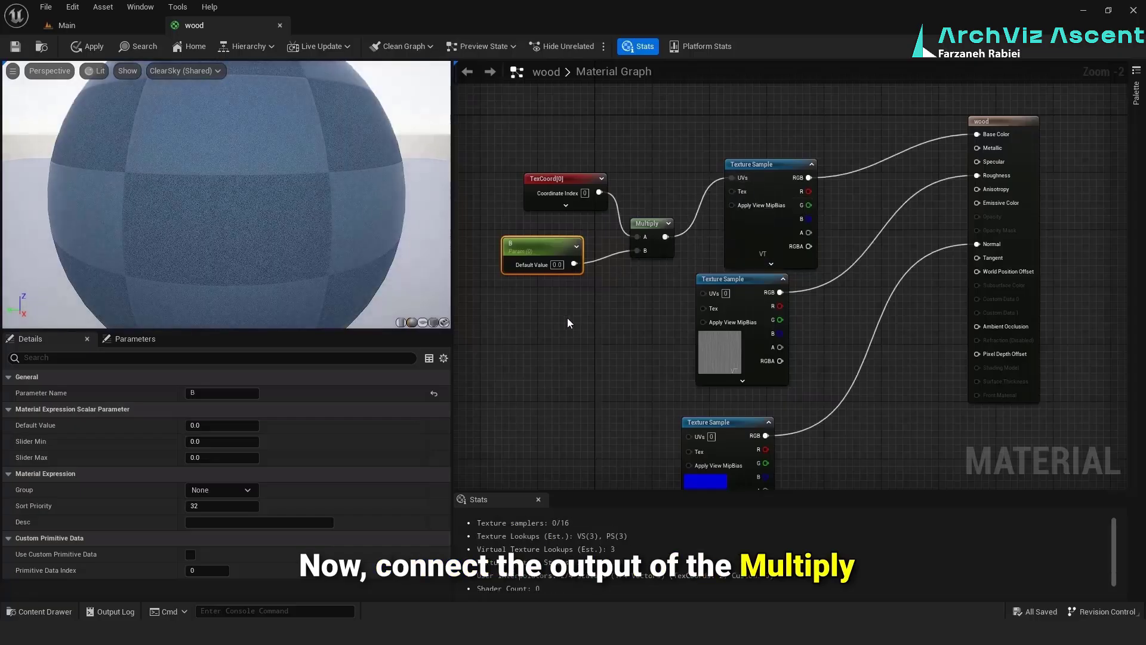
{"action": "left_click", "coordinate": [552, 305]}
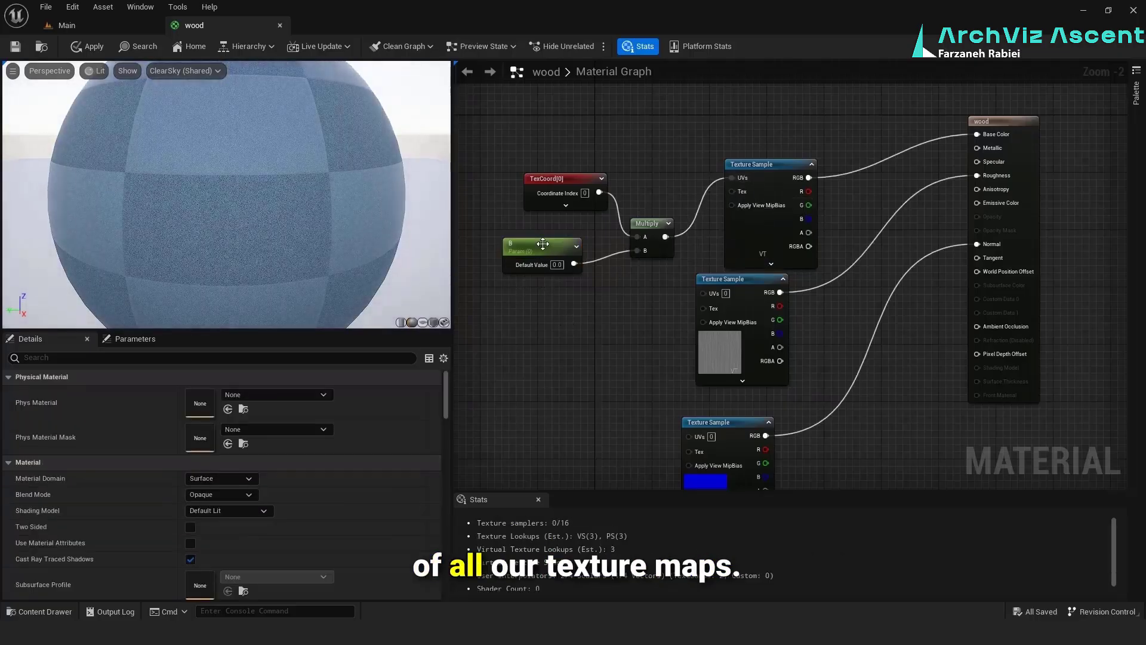
{"action": "left_click_drag", "start_coordinate": [574, 263], "coordinate": [683, 233]}
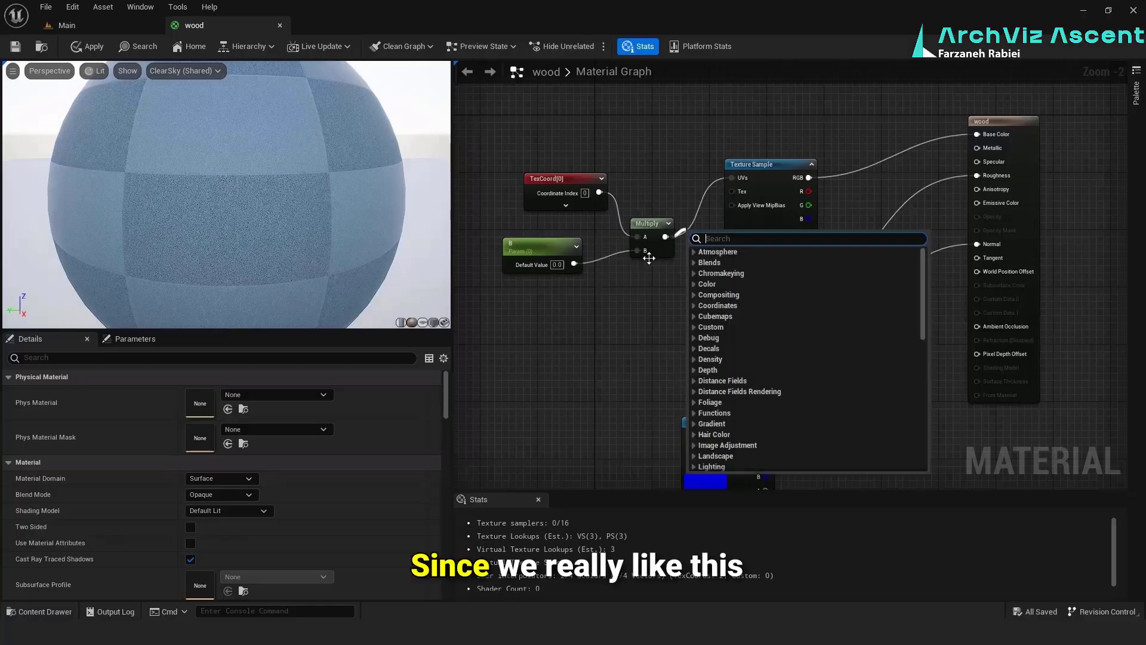
{"action": "left_click", "coordinate": [647, 255]}
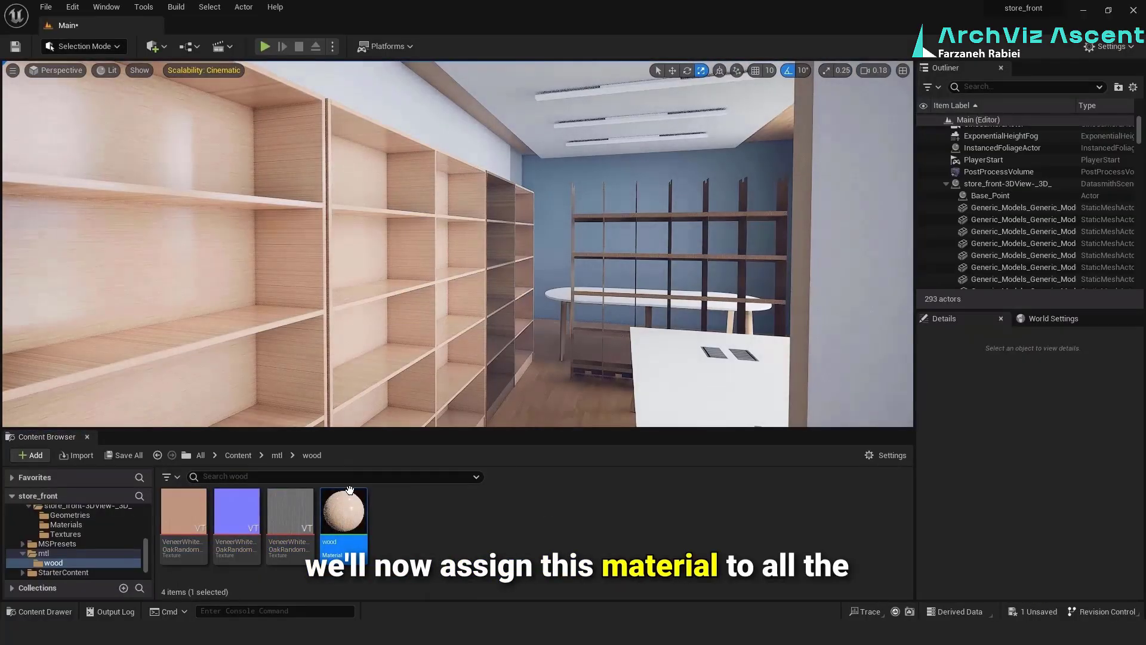
Assign the wood material to the remaining bookcases, the freestanding shelf unit and the wooden parts of the office tables
{"action": "left_click_drag", "start_coordinate": [344, 514], "coordinate": [505, 350]}
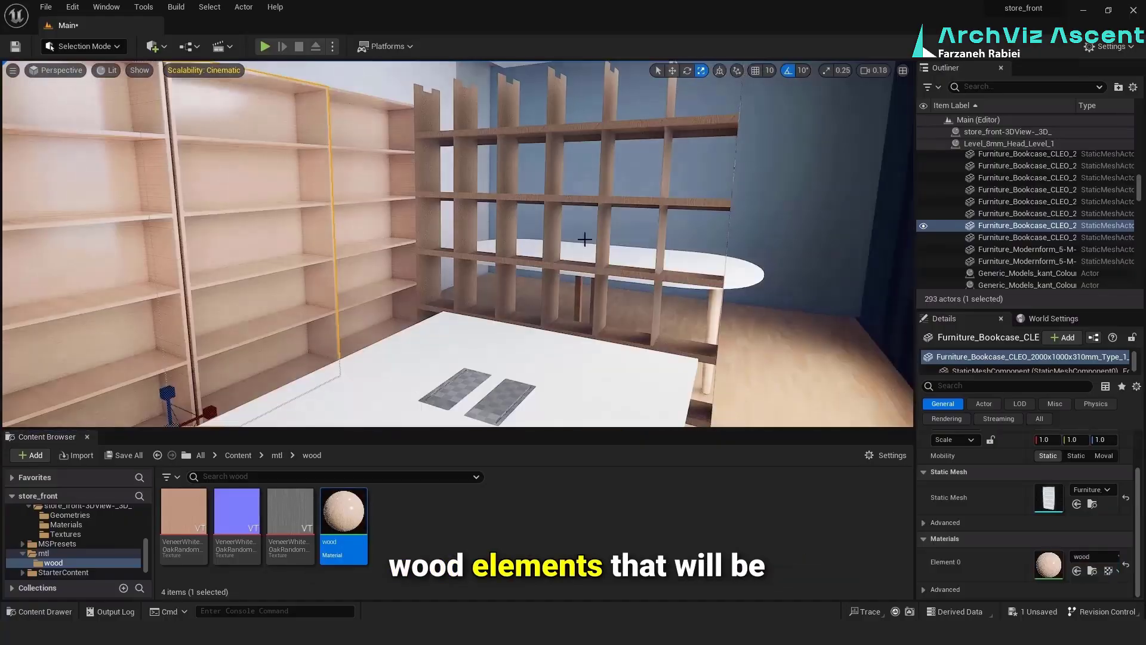
{"action": "left_click_drag", "start_coordinate": [586, 243], "coordinate": [432, 305]}
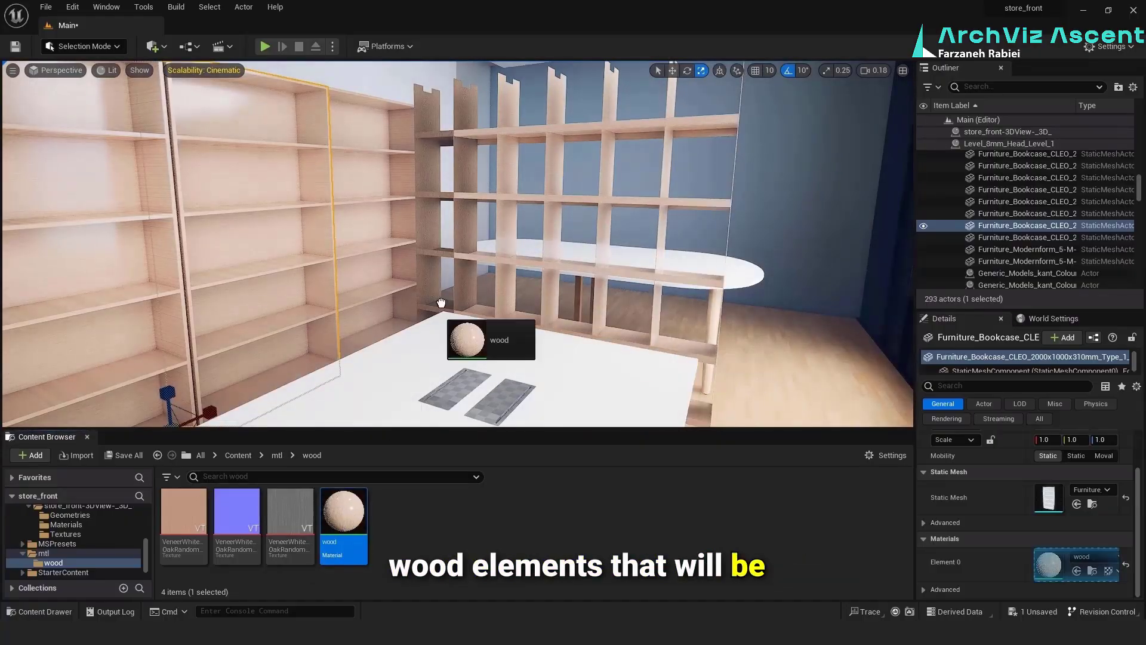
{"action": "left_click_drag", "start_coordinate": [431, 305], "coordinate": [431, 305]}
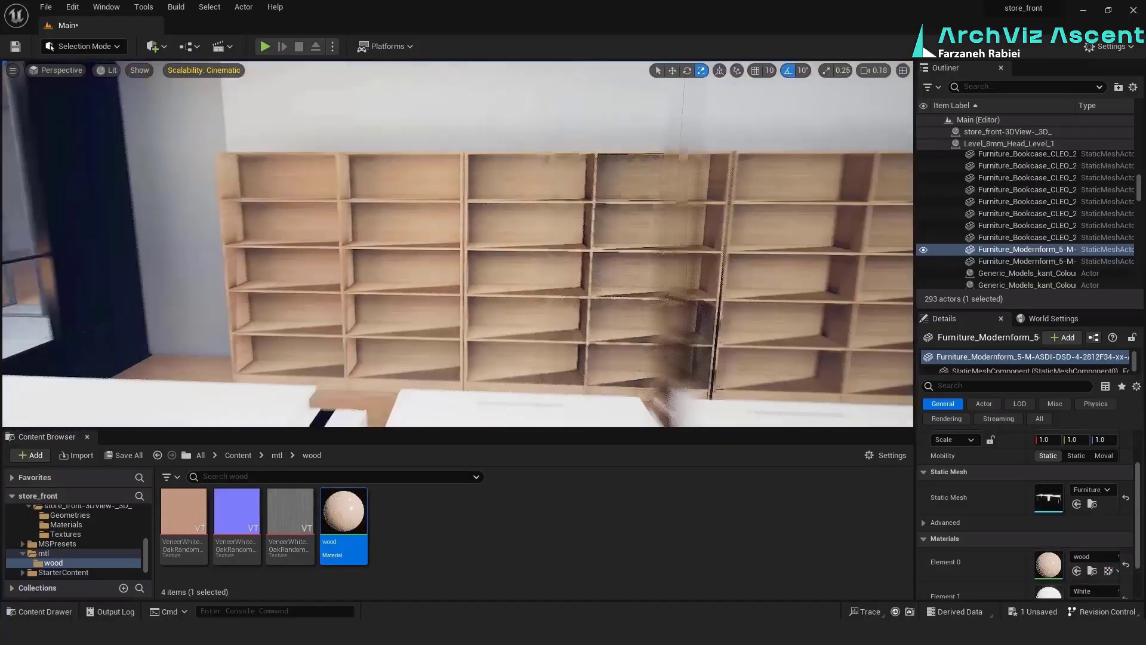
{"action": "left_click_drag", "start_coordinate": [651, 382], "coordinate": [635, 314]}
{"action": "left_click_drag", "start_coordinate": [677, 317], "coordinate": [660, 269]}
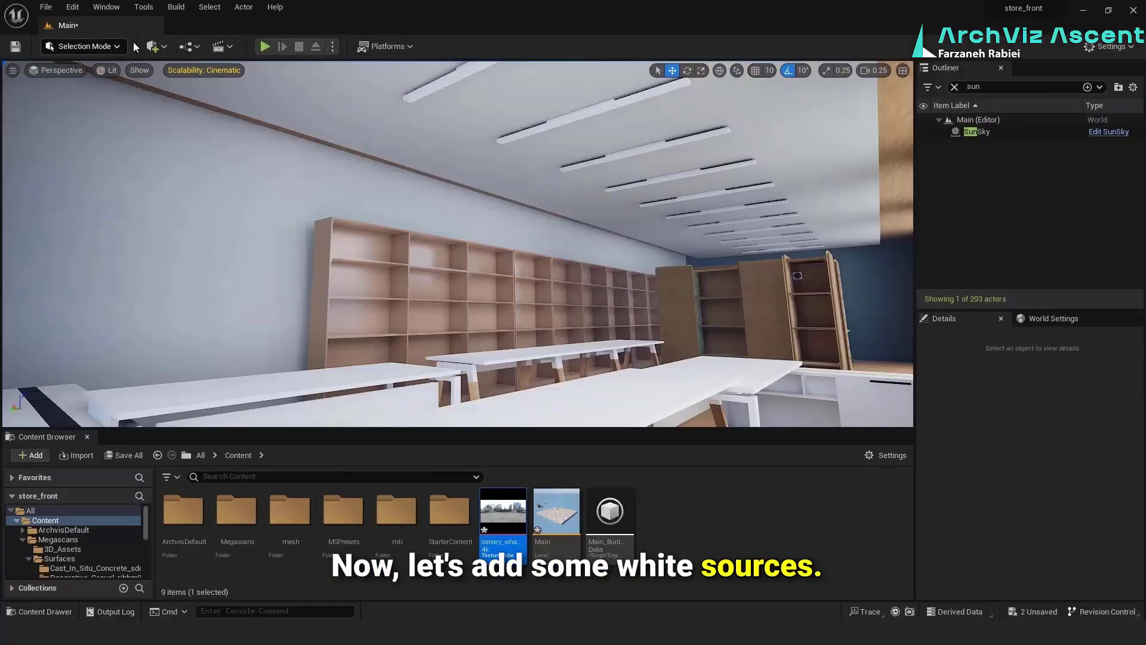
Add a Spot Light to the office interior and position it near the ceiling in front of the long wall bookcase
{"action": "left_click", "coordinate": [156, 47]}
{"action": "mouse_move", "coordinate": [227, 189]}
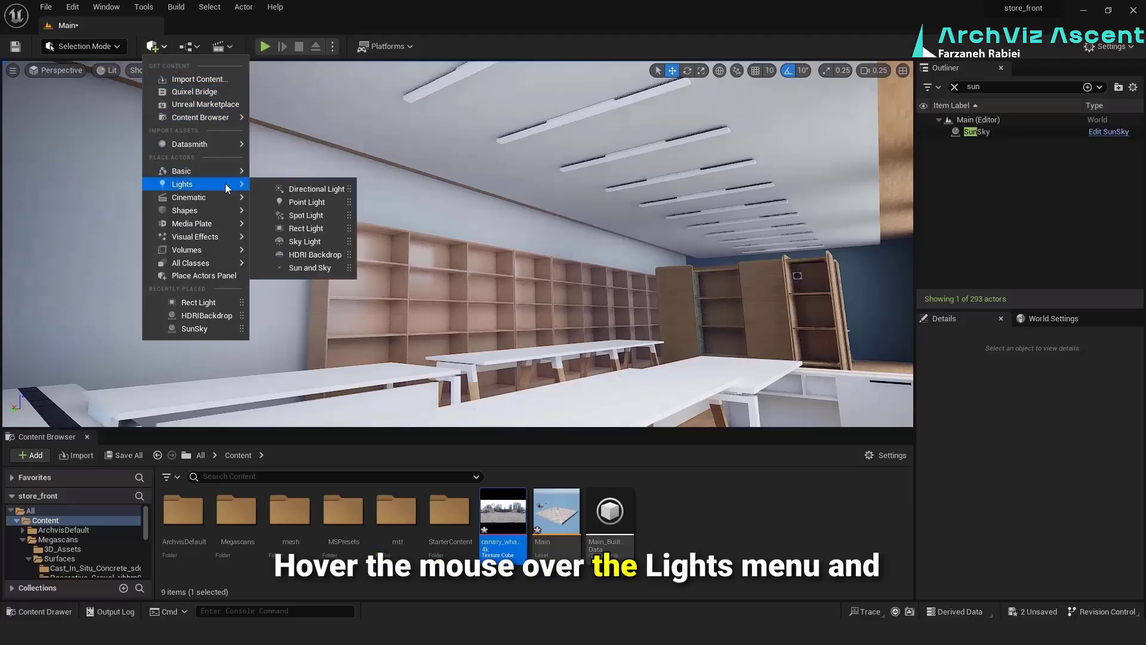
{"action": "left_click", "coordinate": [307, 215]}
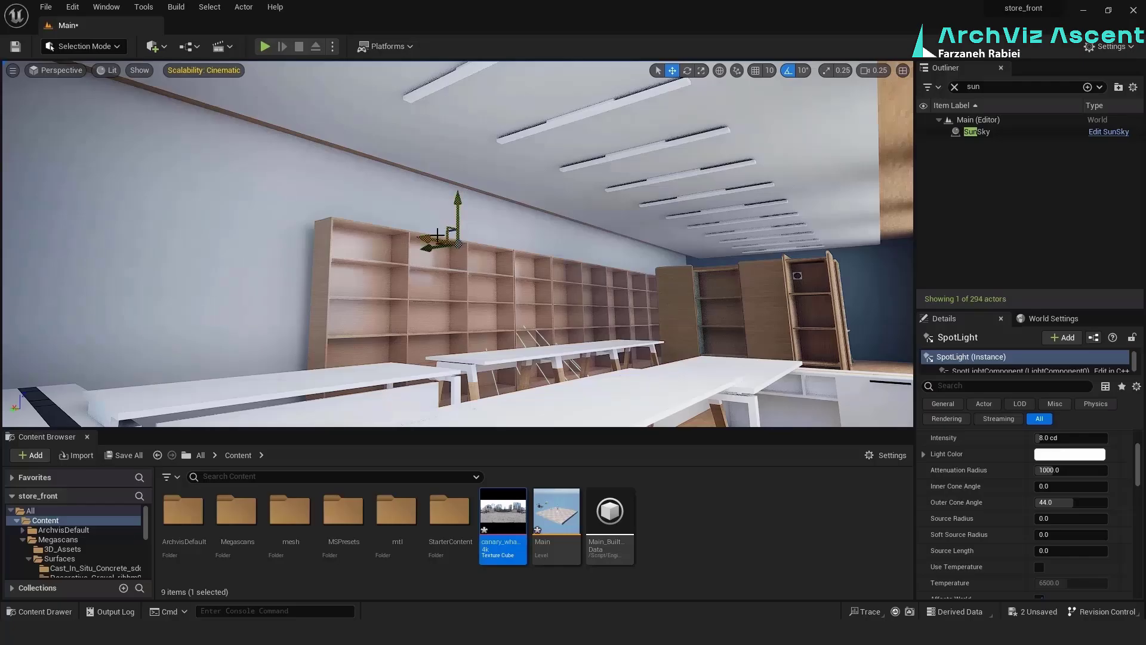
{"action": "left_click_drag", "start_coordinate": [453, 245], "coordinate": [349, 272]}
{"action": "left_click_drag", "start_coordinate": [577, 253], "coordinate": [391, 156]}
Add a Rect Light and position it below the ceiling strip lights, above the long office tables
{"action": "left_click", "coordinate": [156, 47]}
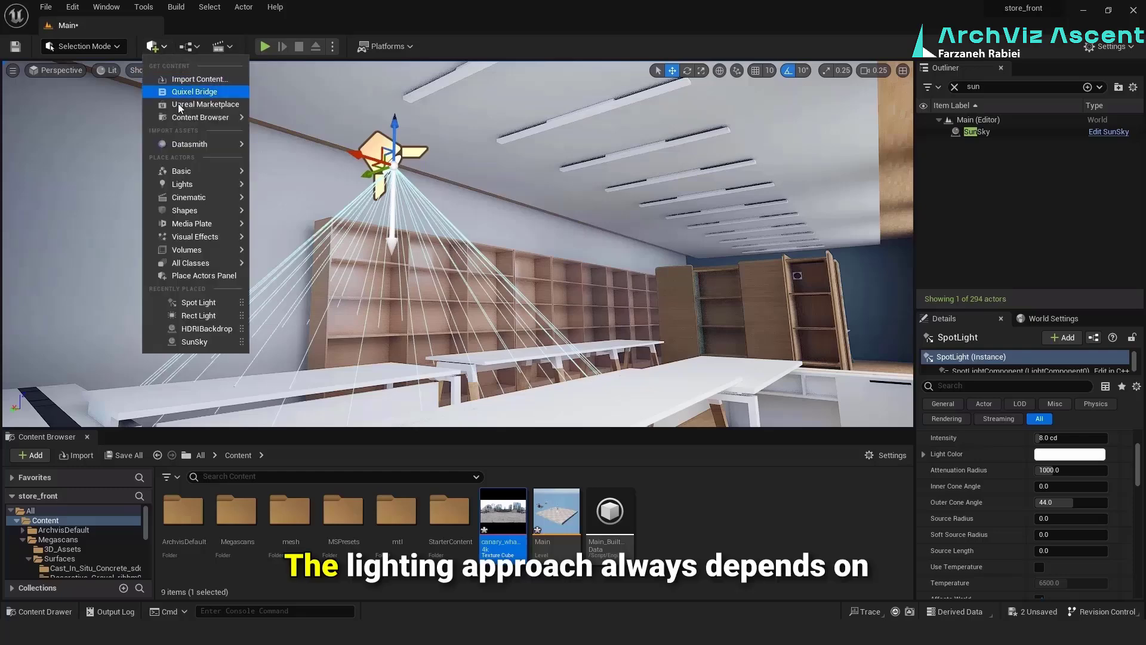
{"action": "mouse_move", "coordinate": [189, 200]}
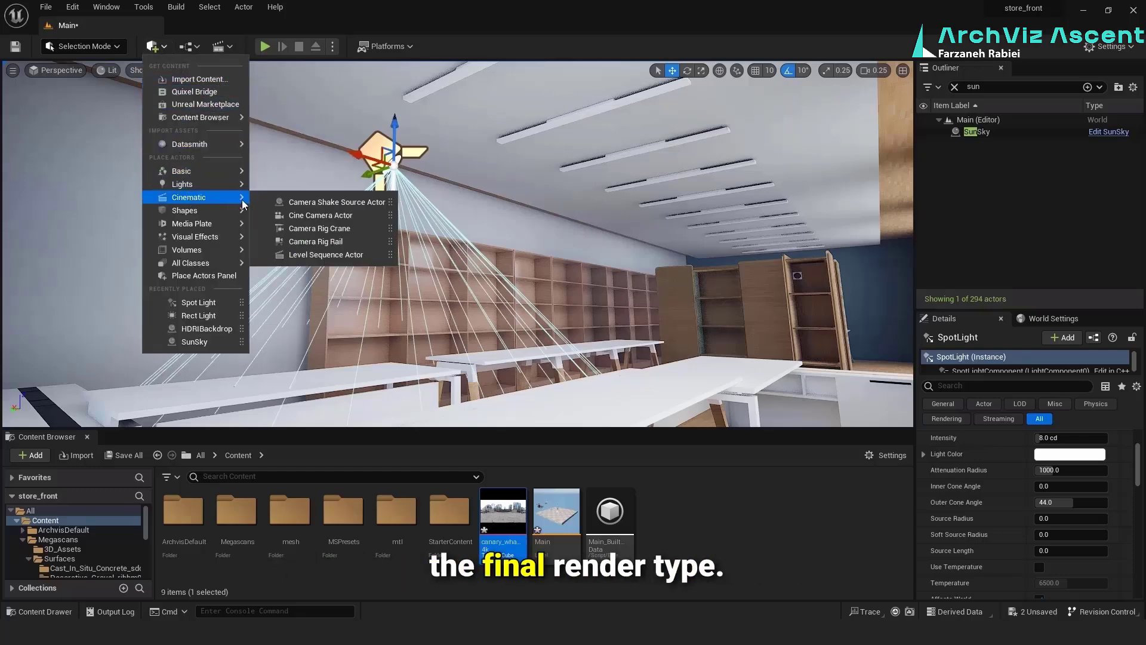
{"action": "mouse_move", "coordinate": [224, 188]}
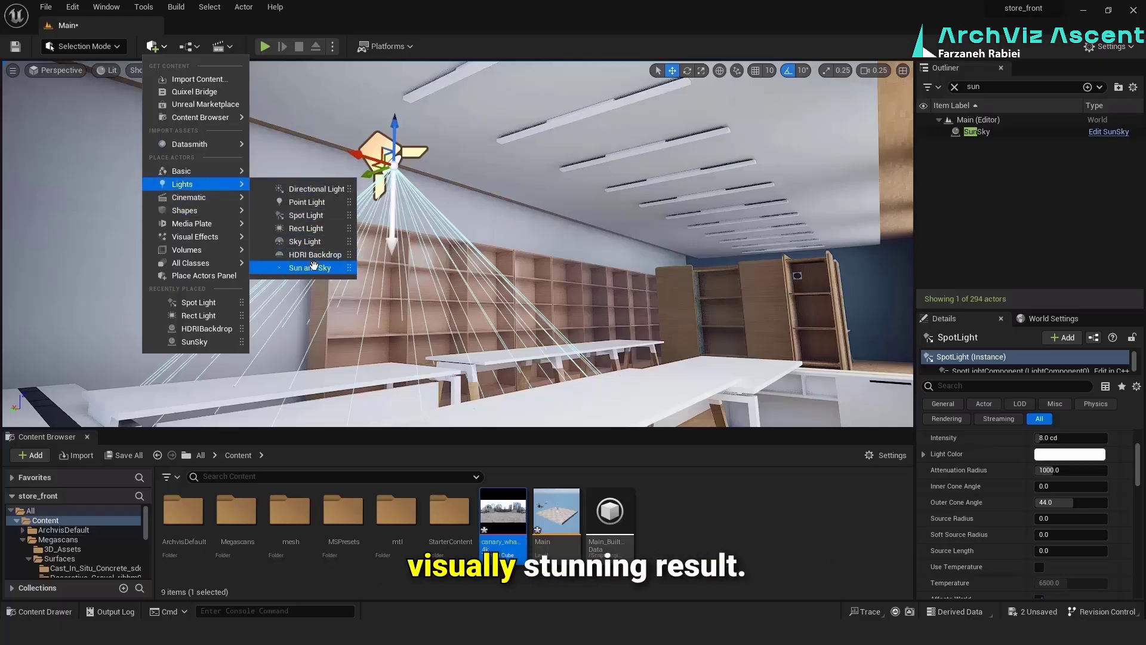
{"action": "left_click", "coordinate": [305, 230]}
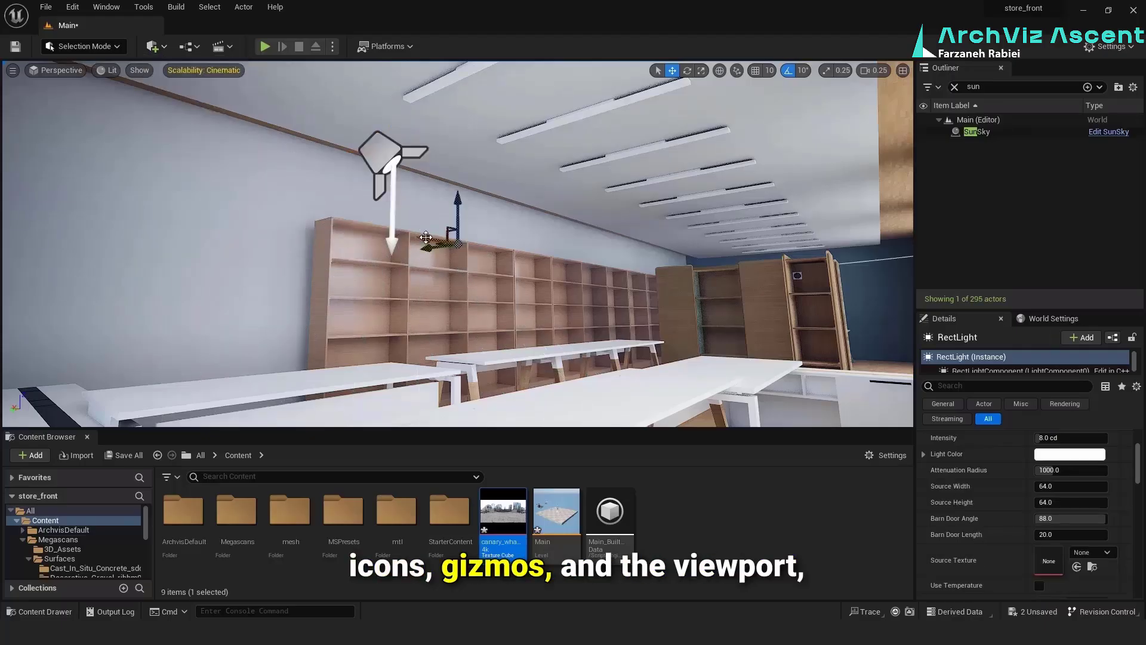
{"action": "left_click_drag", "start_coordinate": [425, 247], "coordinate": [551, 225]}
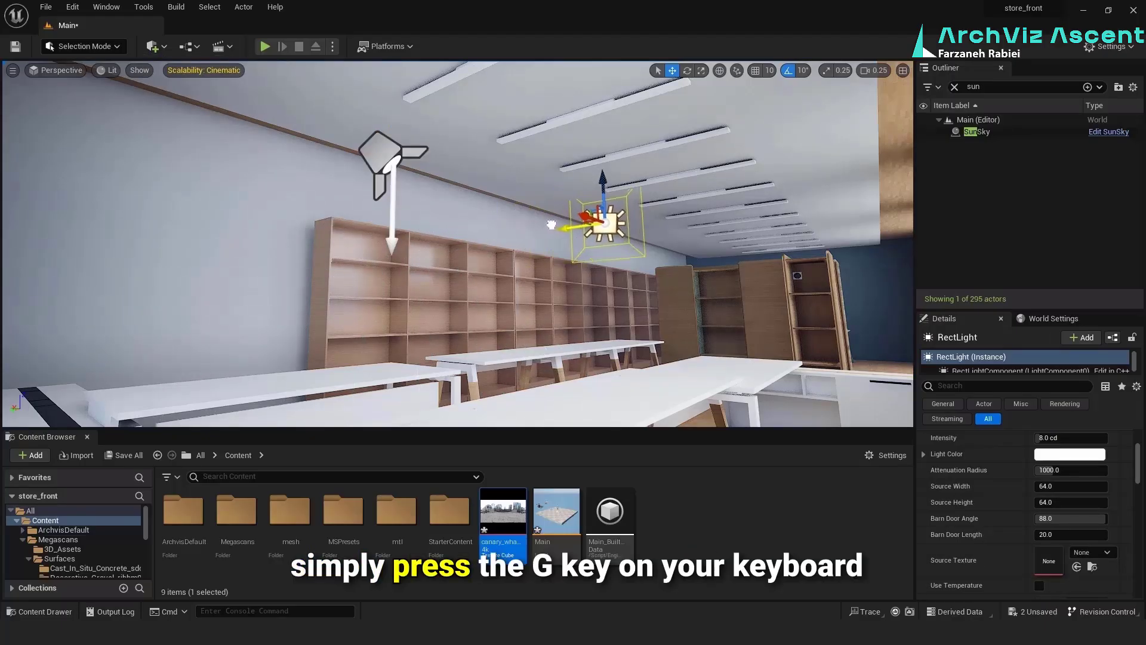
{"action": "left_click_drag", "start_coordinate": [604, 181], "coordinate": [608, 203]}
{"action": "right_click_drag", "start_coordinate": [652, 176], "coordinate": [632, 171]}
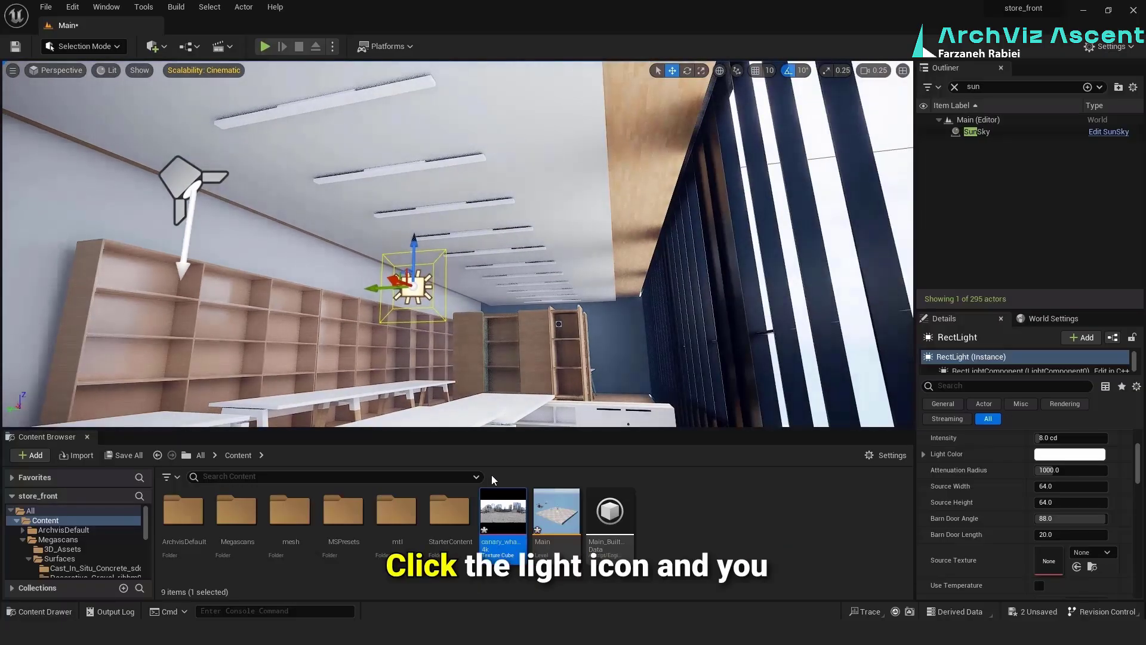
Give the rect light a warm pale orange light color
{"action": "left_click", "coordinate": [1063, 454]}
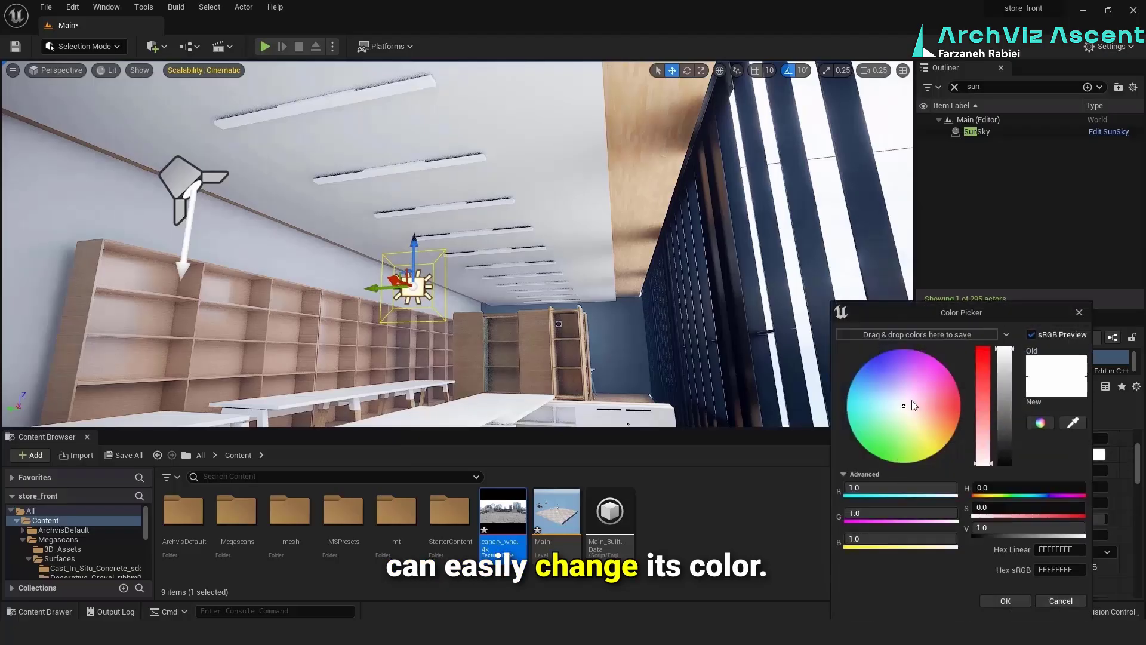
{"action": "left_click_drag", "start_coordinate": [912, 400], "coordinate": [914, 423]}
{"action": "left_click", "coordinate": [1005, 600]}
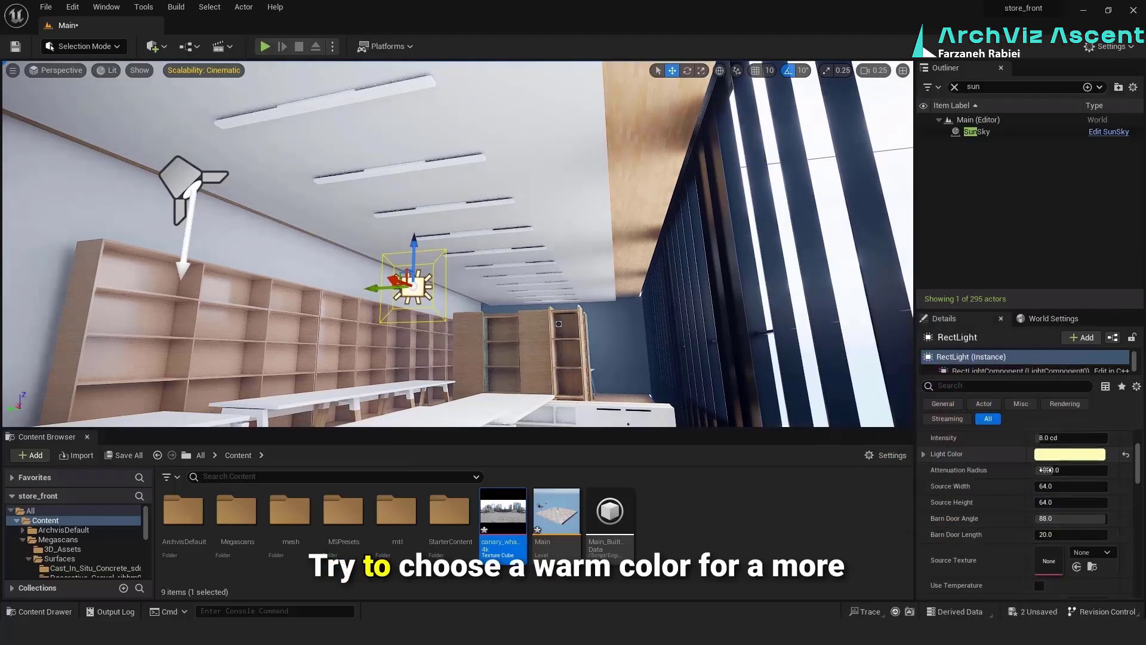
{"action": "left_click", "coordinate": [1053, 454]}
{"action": "mouse_move", "coordinate": [869, 435]}
{"action": "left_mouse_down"}
{"action": "mouse_move", "coordinate": [919, 424]}
{"action": "mouse_move", "coordinate": [888, 427]}
{"action": "left_mouse_up"}
{"action": "left_click", "coordinate": [964, 601]}
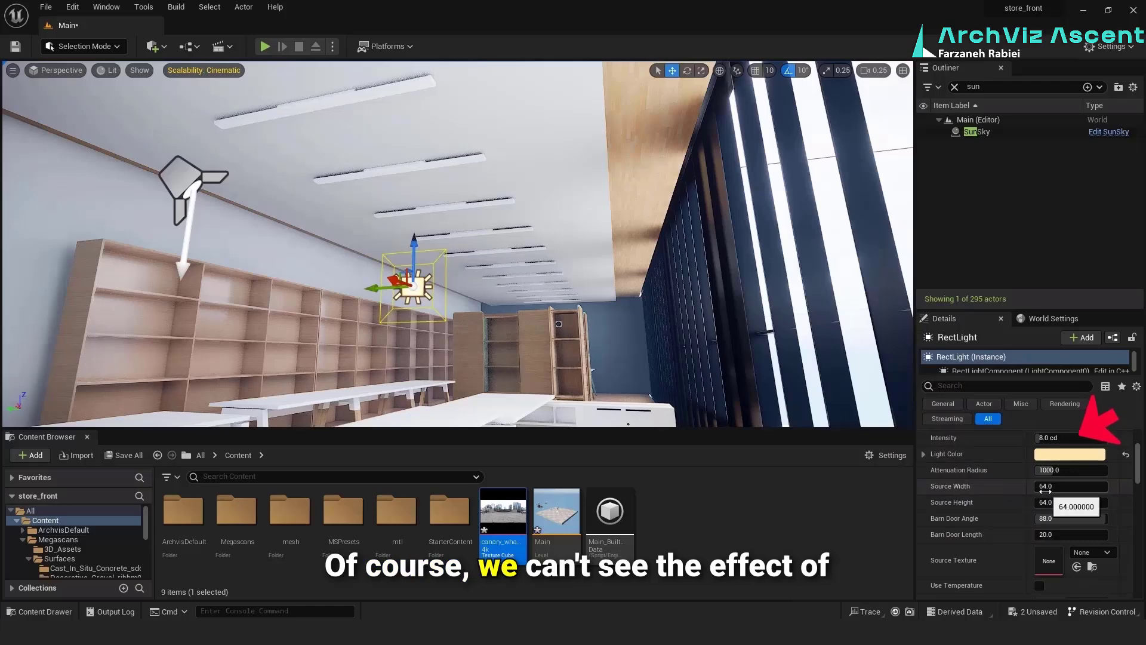
Set the rect light's intensity to about 15.6 cd, source width 79.28, barn door angle 88.56 and length 5.07, and X location to -62
{"action": "left_click_drag", "start_coordinate": [1043, 486], "coordinate": [1054, 487]}
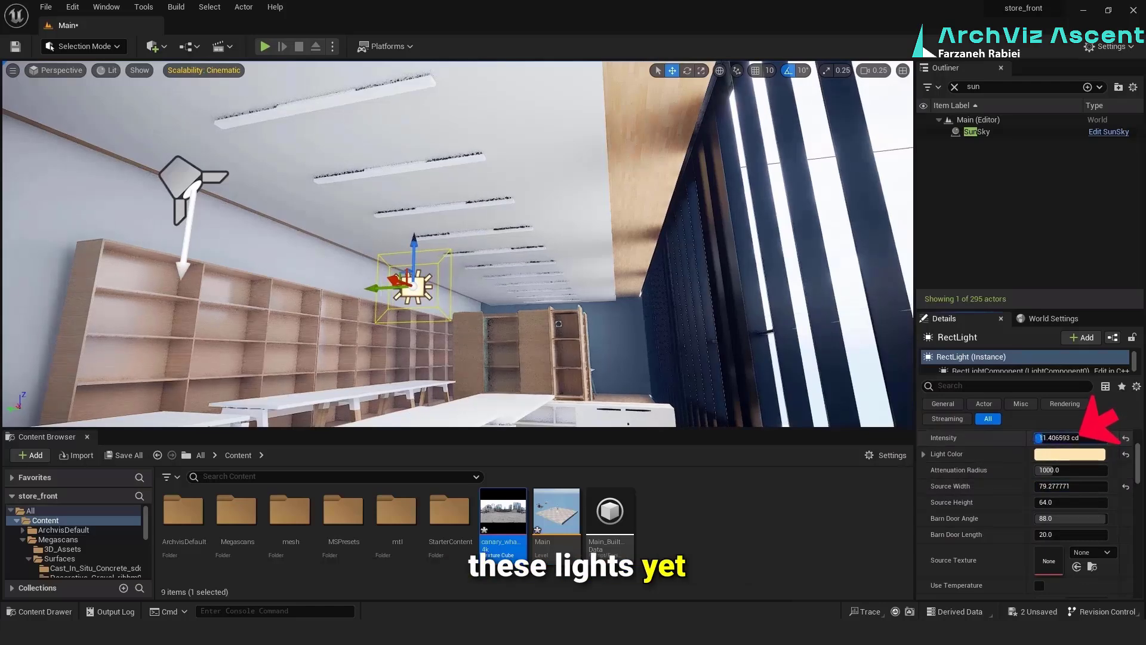
{"action": "left_click_drag", "start_coordinate": [1043, 438], "coordinate": [1046, 438]}
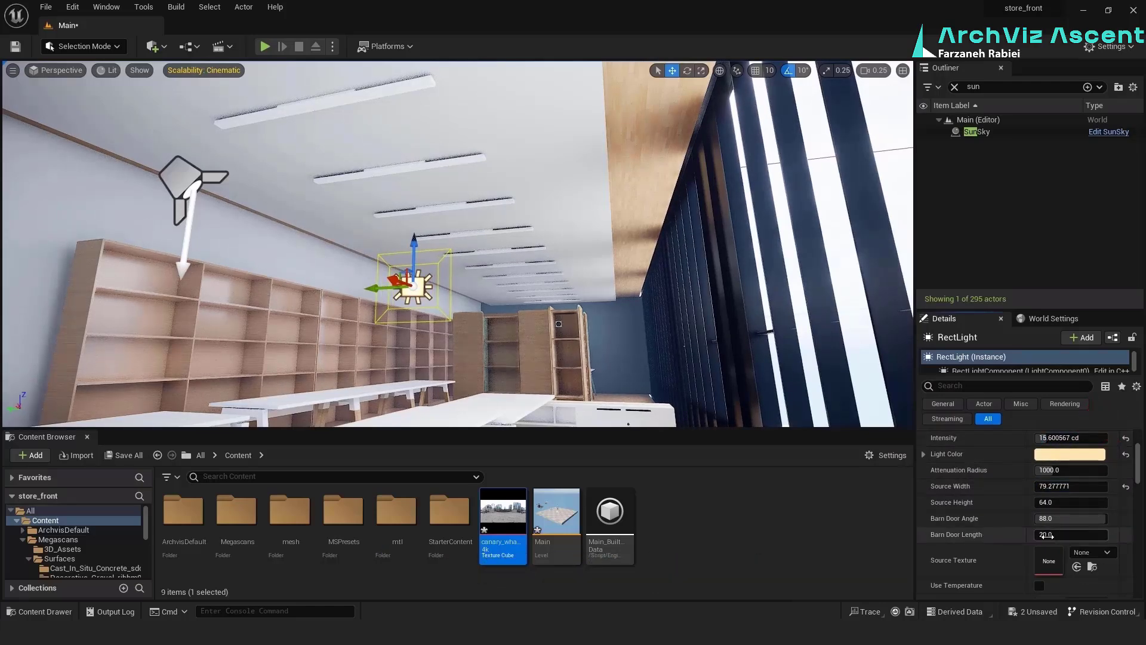
{"action": "left_click_drag", "start_coordinate": [1046, 535], "coordinate": [1100, 522]}
{"action": "scroll", "coordinate": [986, 470], "scroll_direction": "up", "scroll_amount": 4}
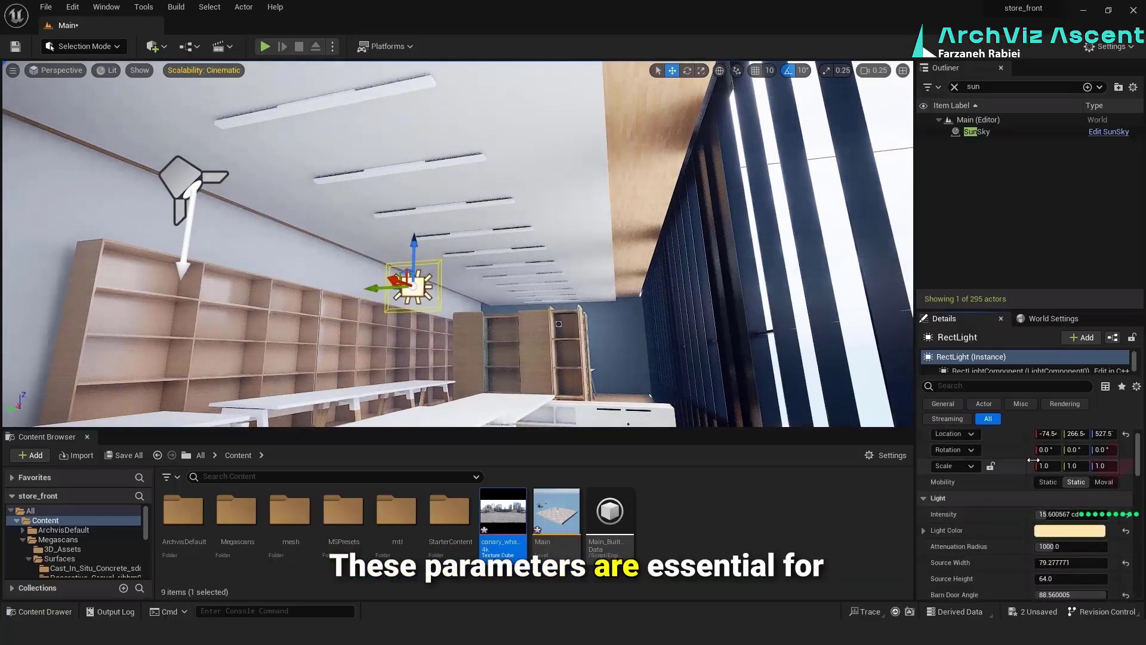
{"action": "scroll", "coordinate": [986, 470], "scroll_direction": "up", "scroll_amount": 1}
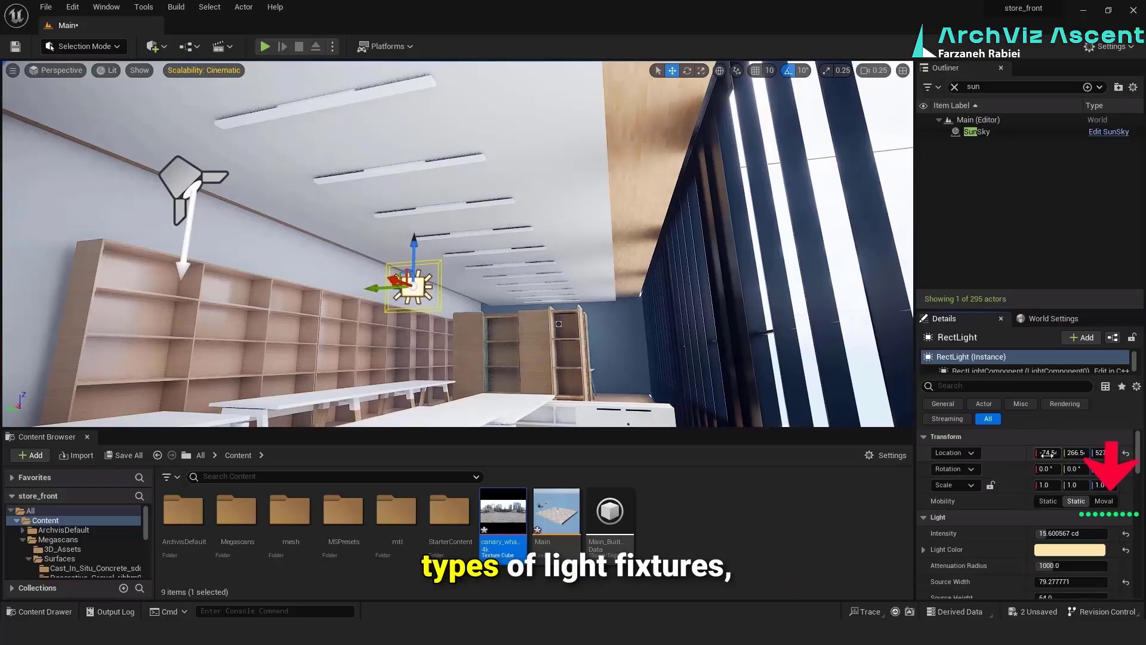
{"action": "mouse_move", "coordinate": [1045, 453]}
{"action": "left_mouse_down"}
{"action": "mouse_move", "coordinate": [1062, 453]}
{"action": "mouse_move", "coordinate": [1053, 453]}
{"action": "left_mouse_up"}
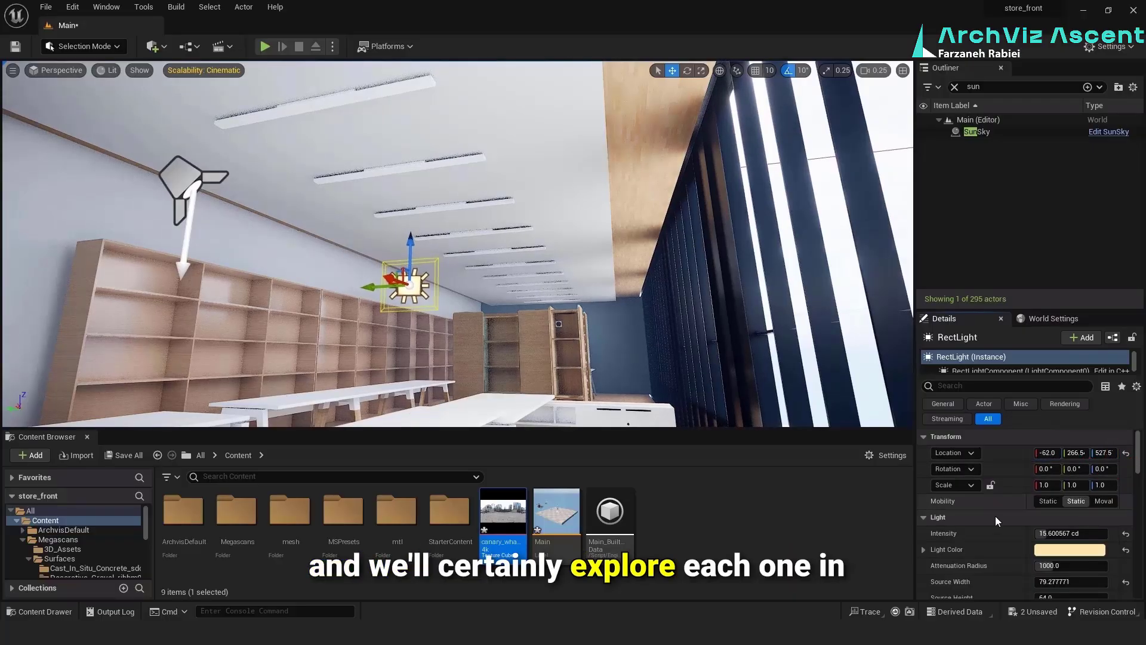
Make the rect light Movable with an attenuation radius of about 1387, and set its source width to about 289 and source height to about 9.8
{"action": "scroll", "coordinate": [994, 517], "scroll_direction": "down", "scroll_amount": 8}
{"action": "key", "text": "r"}
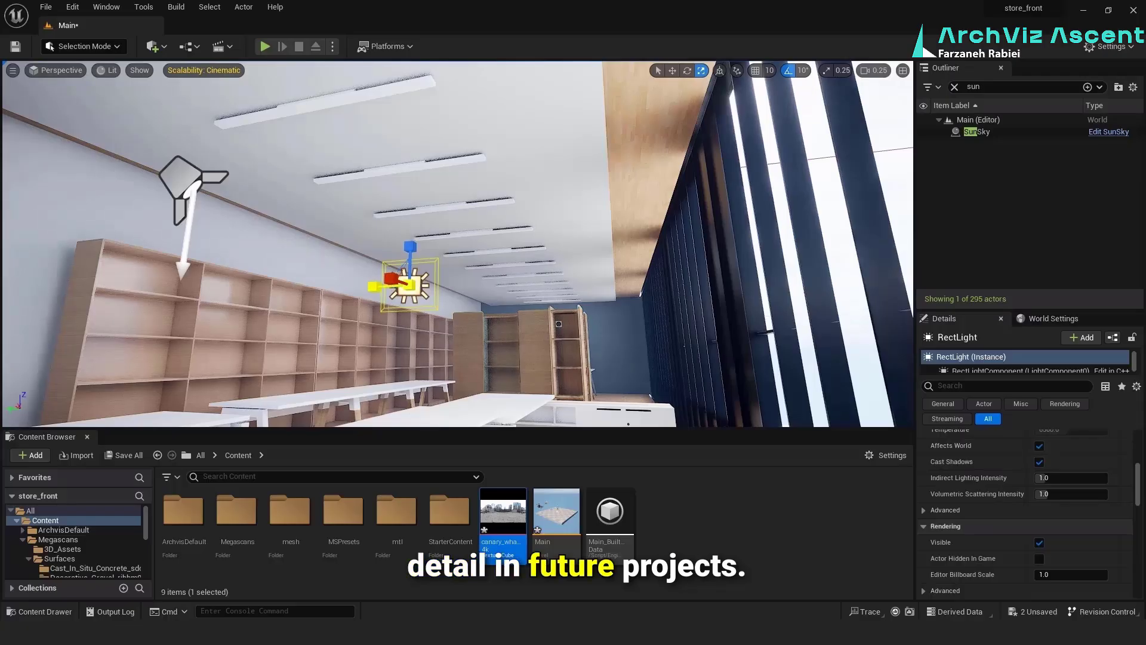
{"action": "left_click", "coordinate": [827, 71]}
{"action": "mouse_move", "coordinate": [450, 306]}
{"action": "right_mouse_down"}
{"action": "mouse_move", "coordinate": [412, 322]}
{"action": "mouse_move", "coordinate": [450, 306]}
{"action": "right_mouse_up"}
{"action": "key", "text": "w"}
{"action": "scroll", "coordinate": [1070, 521], "scroll_direction": "up", "scroll_amount": 6}
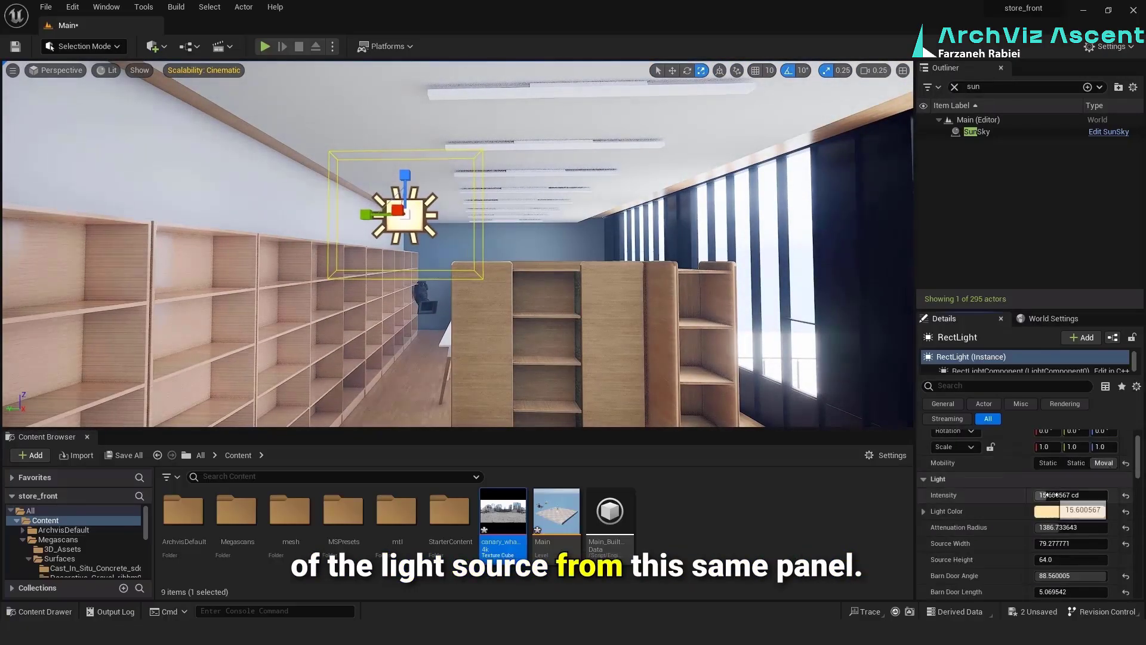
{"action": "scroll", "coordinate": [1051, 497], "scroll_direction": "down", "scroll_amount": 2}
{"action": "left_click", "coordinate": [1048, 505]}
{"action": "scroll", "coordinate": [1049, 503], "scroll_direction": "down", "scroll_amount": 2}
{"action": "left_click_drag", "start_coordinate": [1051, 484], "coordinate": [1038, 484]}
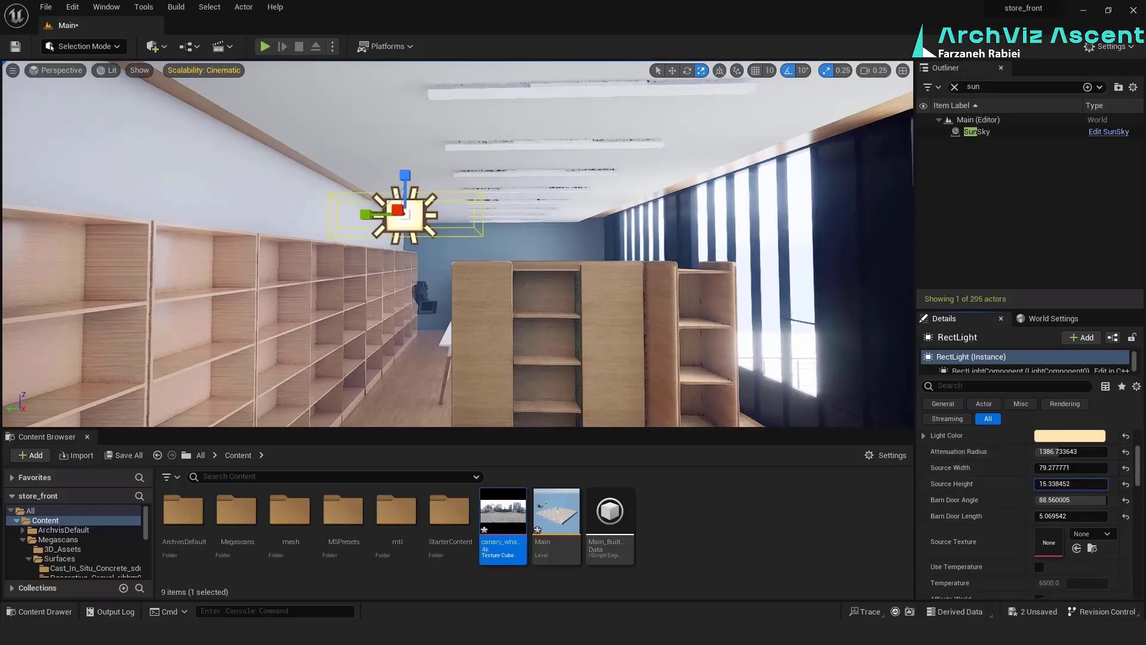
Move the rect light into the gap between the wooden ceiling and the dropped white ceiling for cove lighting
{"action": "left_click", "coordinate": [673, 75]}
{"action": "right_click_drag", "start_coordinate": [633, 203], "coordinate": [568, 204]}
{"action": "left_click_drag", "start_coordinate": [505, 257], "coordinate": [425, 257]}
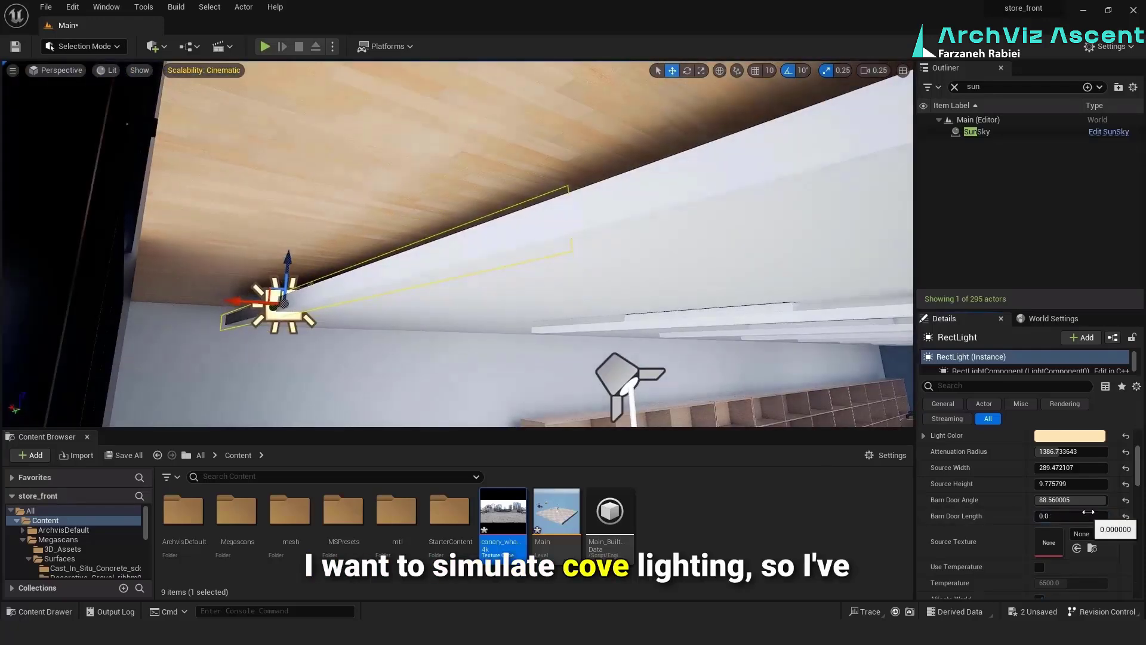
Set the cove light's source width to about 338, source height to about 7.8, barn door length to 0 and intensity to about 21.4 cd
{"action": "left_click_drag", "start_coordinate": [1078, 484], "coordinate": [1069, 485]}
{"action": "left_click_drag", "start_coordinate": [288, 271], "coordinate": [288, 261]}
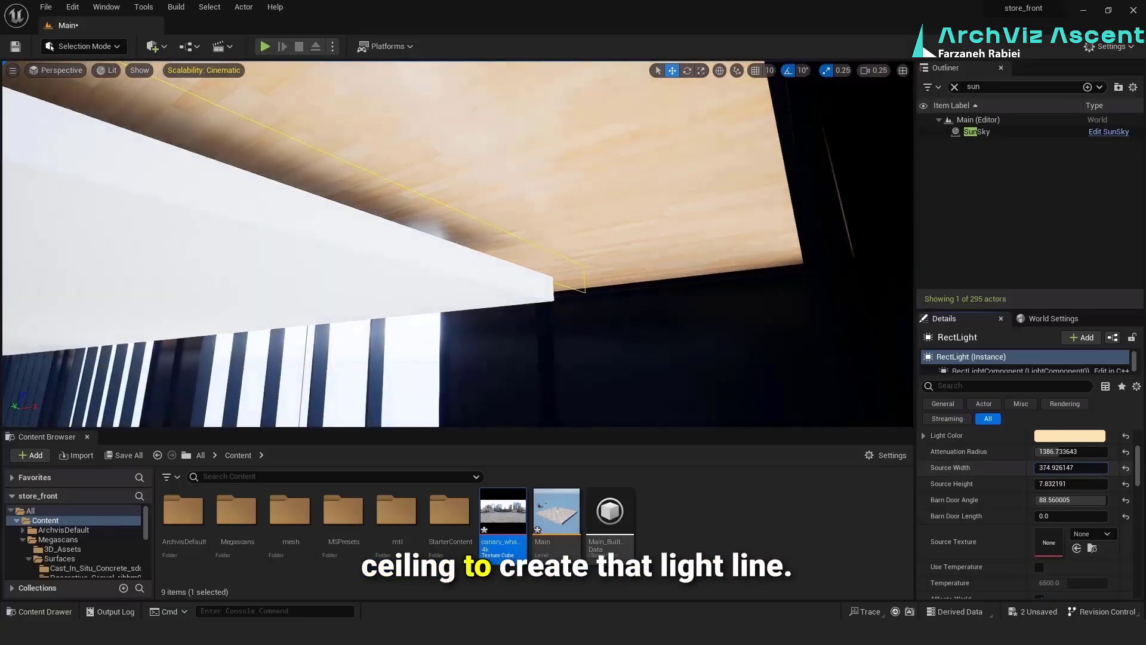
{"action": "scroll", "coordinate": [1008, 491], "scroll_direction": "up", "scroll_amount": 3}
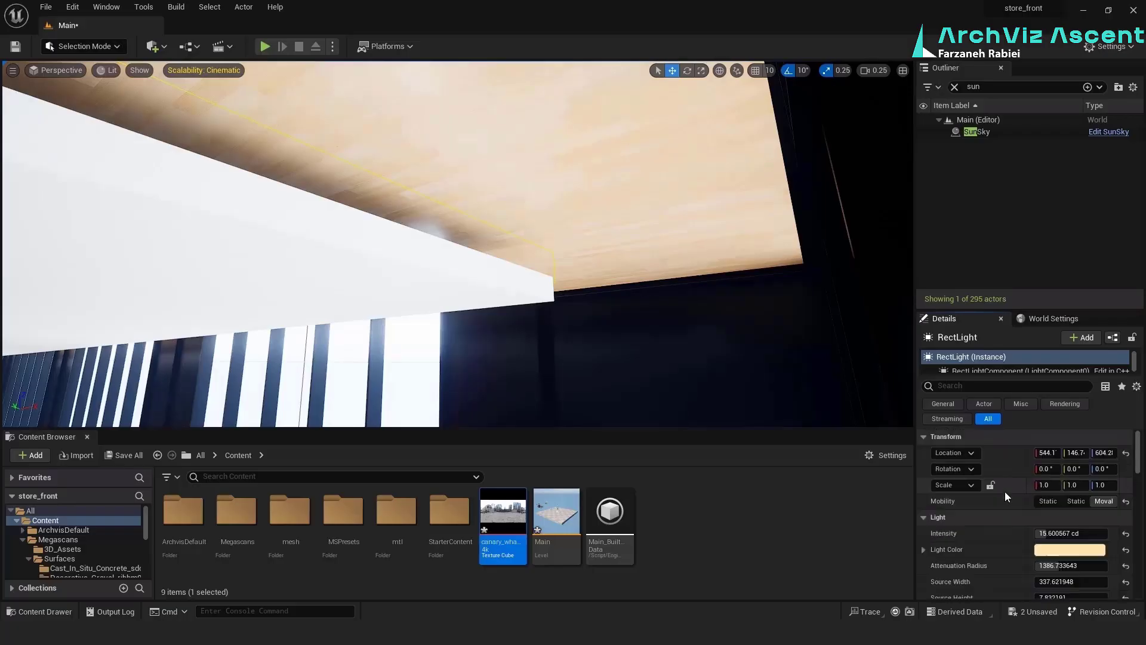
{"action": "left_click_drag", "start_coordinate": [1069, 533], "coordinate": [1050, 533]}
Set the SunSky's longitude to -180 to turn the scene to night
{"action": "scroll", "coordinate": [997, 561], "scroll_direction": "down", "scroll_amount": 2}
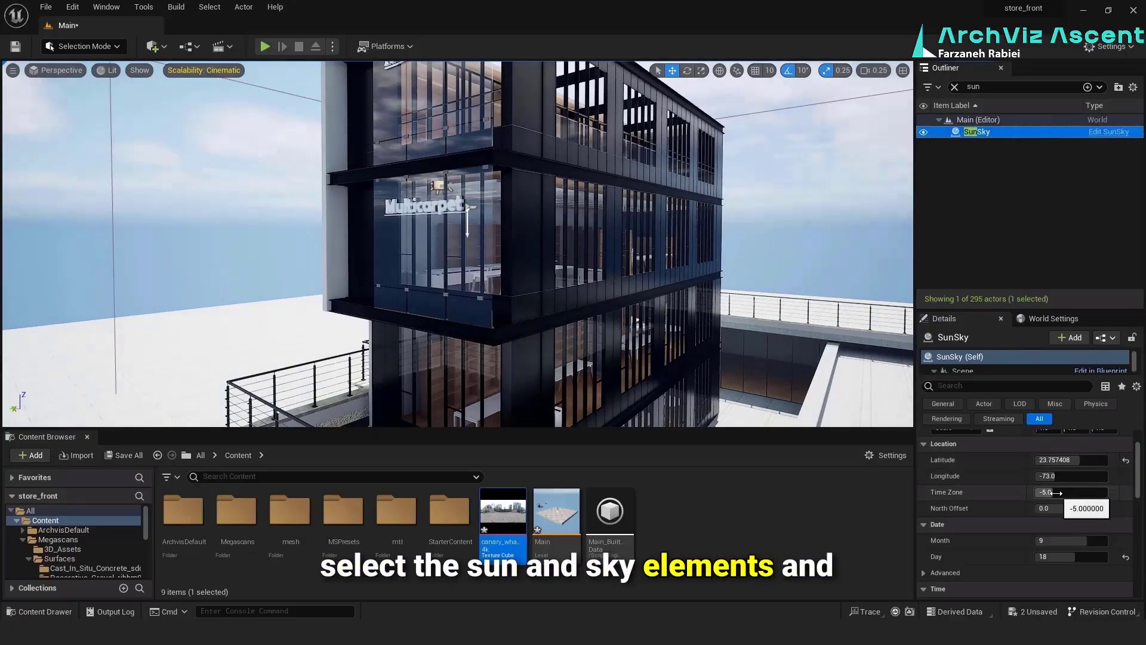
{"action": "left_click_drag", "start_coordinate": [1053, 476], "coordinate": [1007, 475]}
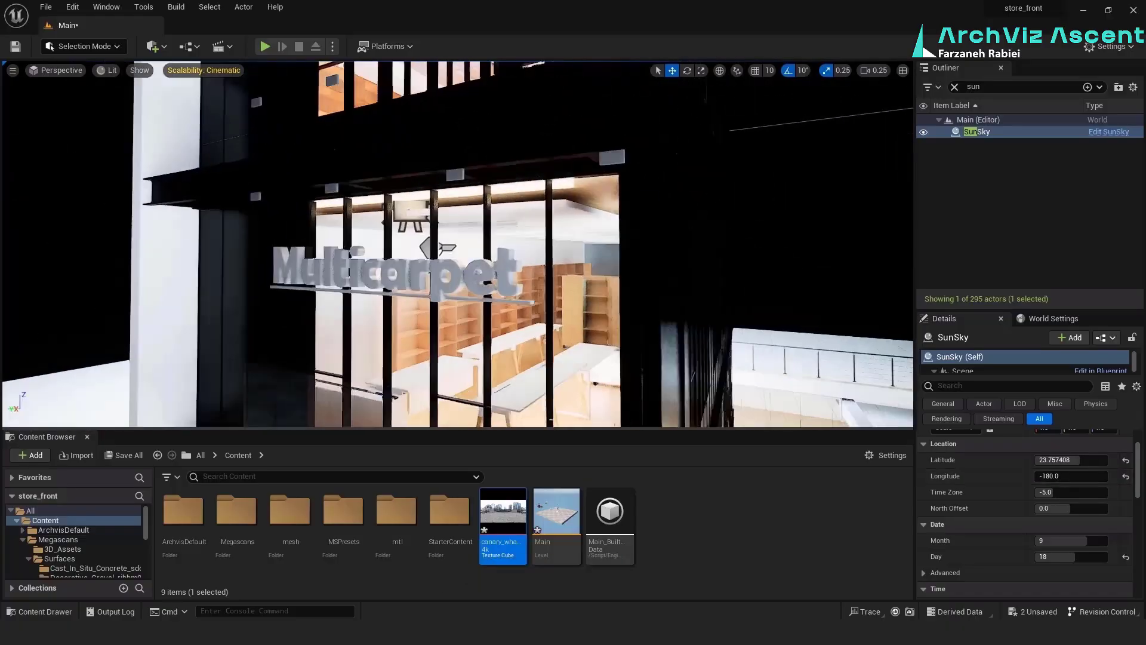
Rotate the cove rect light towards the wooden ceiling and adjust its position along the edge of the dropped ceiling
{"action": "right_click_drag", "start_coordinate": [458, 244], "coordinate": [454, 230]}
{"action": "left_click", "coordinate": [448, 233]}
{"action": "key", "text": "e"}
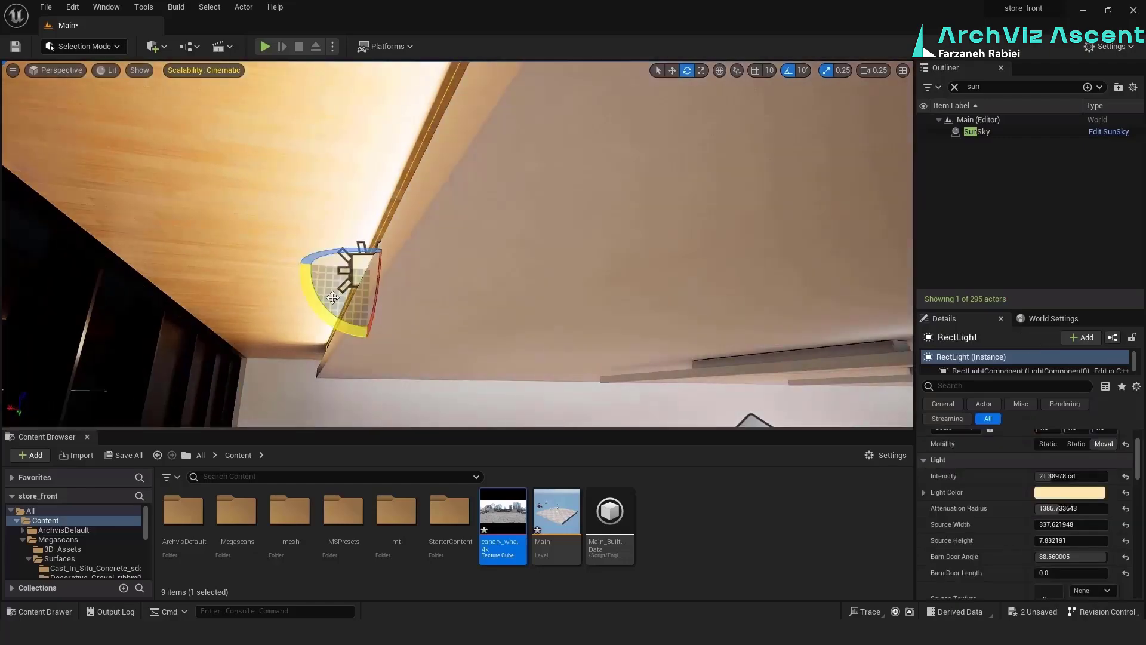
{"action": "right_click_drag", "start_coordinate": [454, 230], "coordinate": [460, 227]}
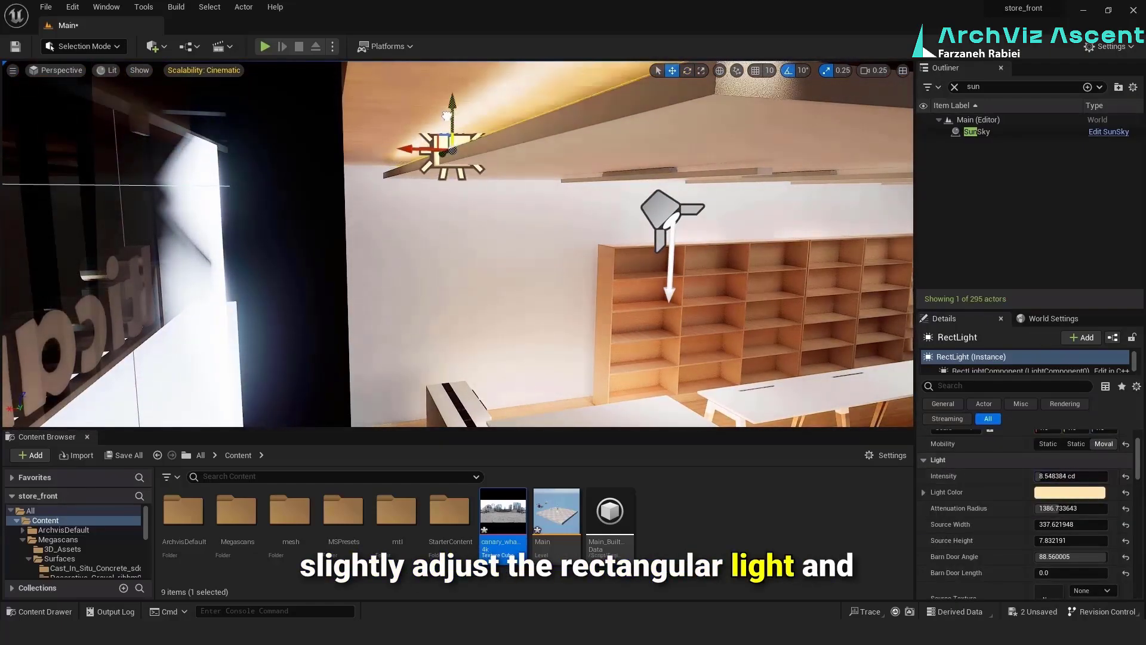
{"action": "right_click_drag", "start_coordinate": [447, 115], "coordinate": [472, 89]}
{"action": "key", "text": "e"}
{"action": "left_click_drag", "start_coordinate": [282, 272], "coordinate": [295, 324]}
Lower the cove light's intensity, set its source height to about 4, and deepen its light color to a more saturated warm yellow
{"action": "left_click_drag", "start_coordinate": [1055, 477], "coordinate": [1065, 439]}
{"action": "scroll", "coordinate": [1049, 518], "scroll_direction": "down", "scroll_amount": 2}
{"action": "key", "text": "w"}
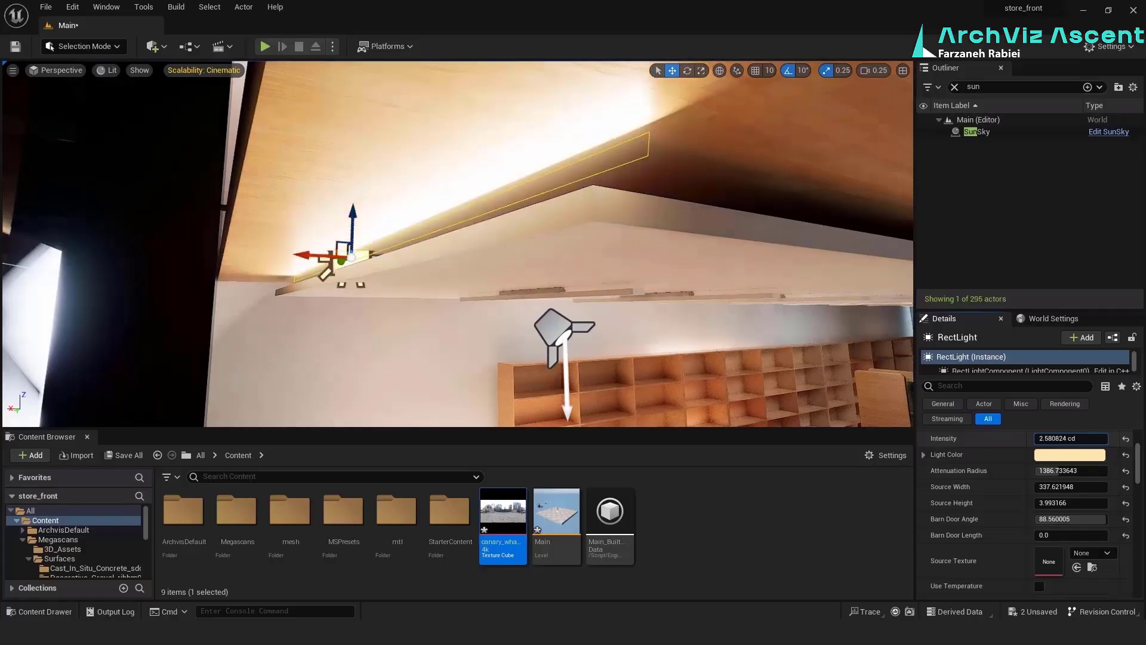
{"action": "left_click", "coordinate": [1070, 455]}
{"action": "left_click_drag", "start_coordinate": [946, 392], "coordinate": [945, 373]}
{"action": "left_click", "coordinate": [964, 601]}
Tuck the cove light behind the edge of the dropped white ceiling and shorten its source width
{"action": "left_click_drag", "start_coordinate": [353, 220], "coordinate": [353, 231]}
{"action": "left_click_drag", "start_coordinate": [299, 264], "coordinate": [334, 267]}
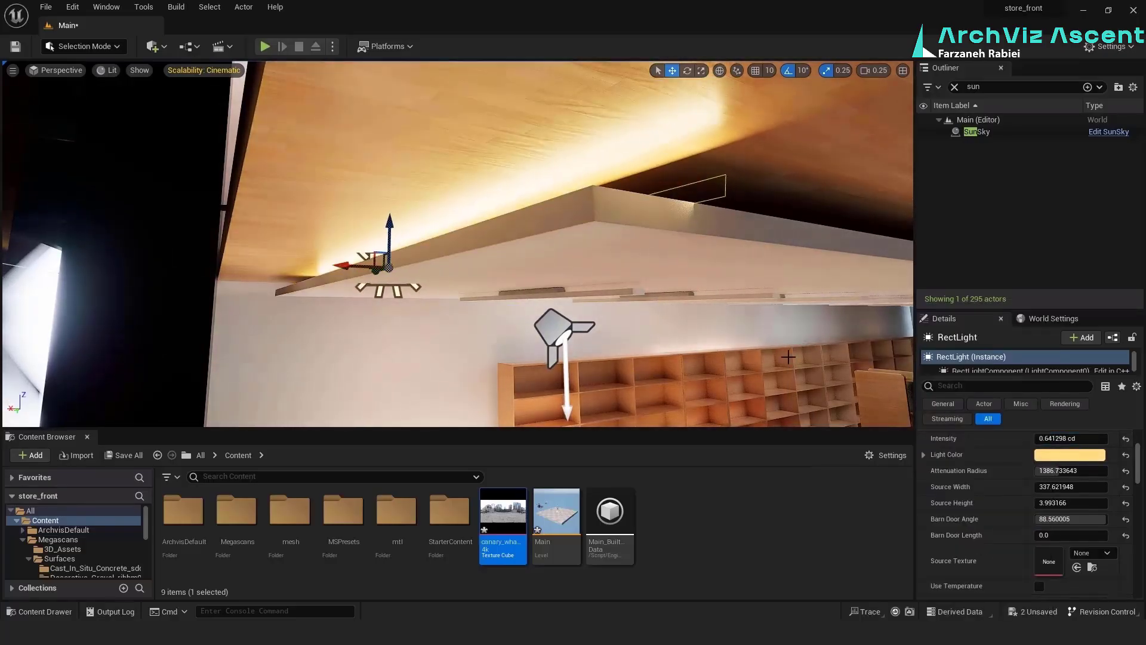
{"action": "left_click_drag", "start_coordinate": [1065, 488], "coordinate": [1051, 487]}
{"action": "scroll", "coordinate": [987, 492], "scroll_direction": "down", "scroll_amount": 9}
Duplicate the cove rect light and place the rotated copy along another stretch of the dropped ceiling's edge
{"action": "right_click_drag", "start_coordinate": [686, 269], "coordinate": [699, 304]}
{"action": "mouse_move", "coordinate": [476, 305]}
{"action": "right_mouse_down"}
{"action": "mouse_move", "coordinate": [453, 323]}
{"action": "mouse_move", "coordinate": [476, 305]}
{"action": "right_mouse_up"}
{"action": "left_click_drag", "start_coordinate": [308, 282], "coordinate": [321, 282]}
{"action": "right_click_drag", "start_coordinate": [476, 304], "coordinate": [489, 302]}
{"action": "left_click_drag", "start_coordinate": [342, 289], "coordinate": [276, 302]}
{"action": "left_click_drag", "start_coordinate": [246, 294], "coordinate": [449, 307], "text": "alt"}
{"action": "key", "text": "e"}
{"action": "left_click_drag", "start_coordinate": [484, 315], "coordinate": [774, 312]}
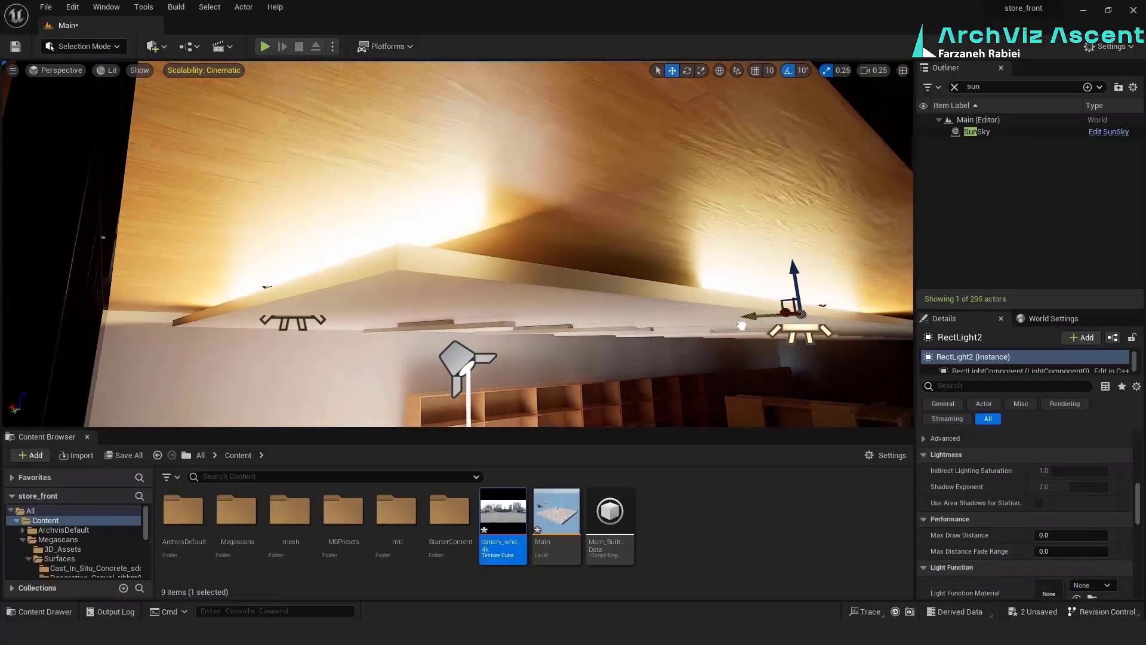
Clear the Outliner search, adjust the cove light's source width and set its intensity to 0.3 cd
{"action": "scroll", "coordinate": [1063, 550], "scroll_direction": "up", "scroll_amount": 4}
{"action": "left_click", "coordinate": [954, 87]}
{"action": "scroll", "coordinate": [1003, 484], "scroll_direction": "up", "scroll_amount": 5}
{"action": "left_click", "coordinate": [1060, 471]}
{"action": "left_click_drag", "start_coordinate": [1060, 487], "coordinate": [1077, 486]}
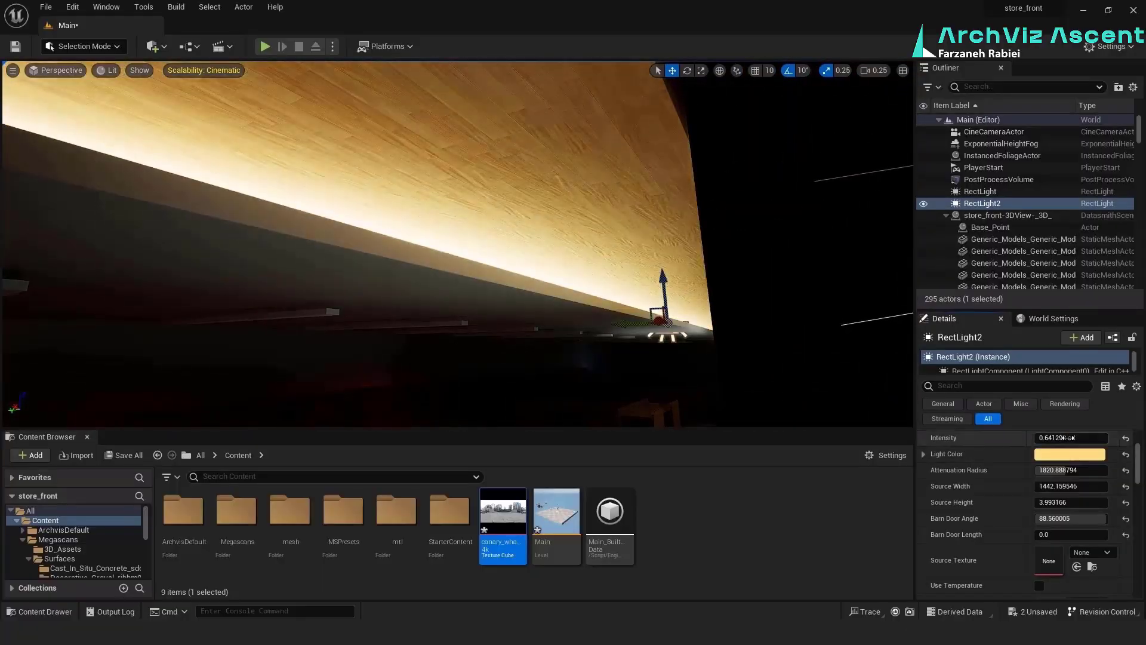
{"action": "left_click", "coordinate": [1072, 438]}
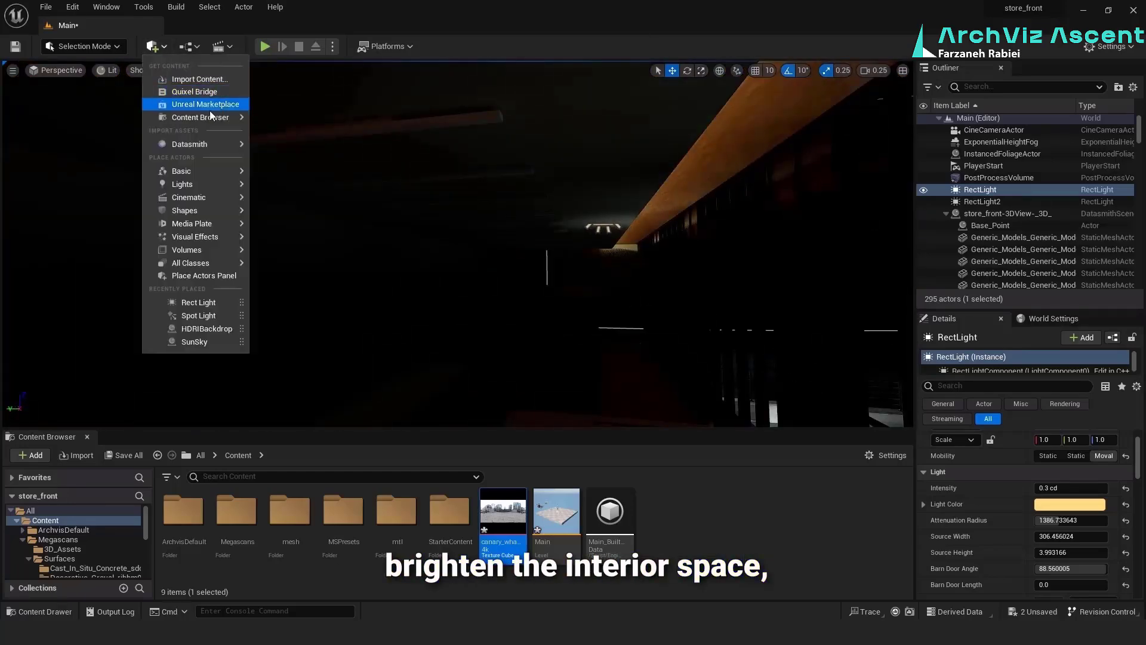
Try lighting the dark office interior with a Point Light
{"action": "left_click", "coordinate": [318, 205]}
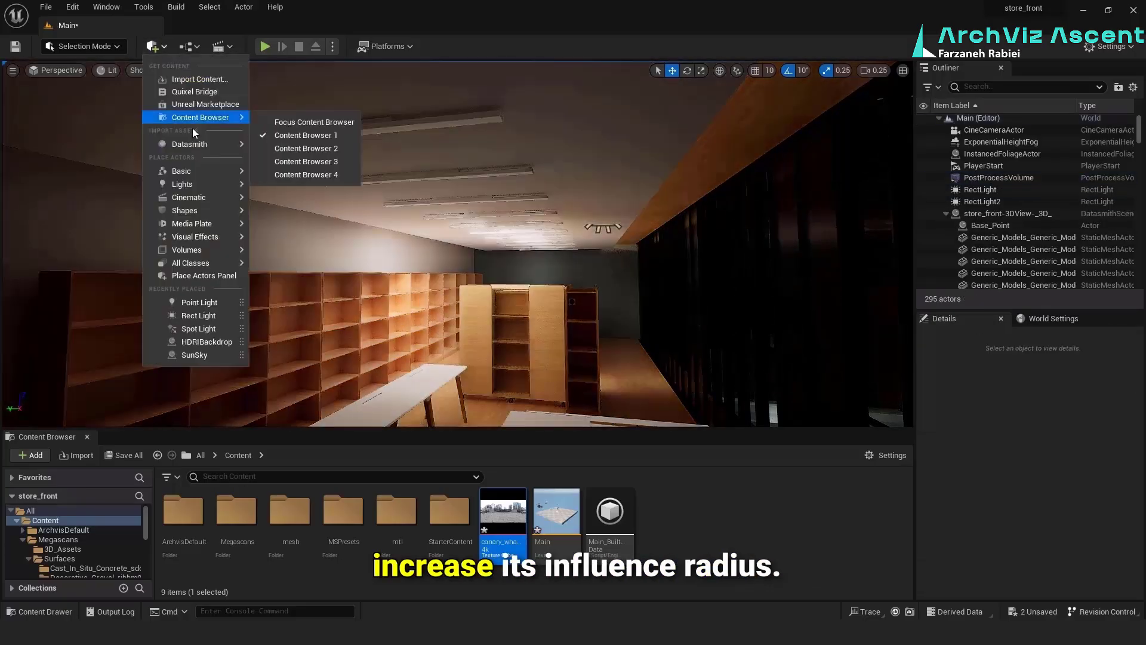
Place a Movable Spot Light below the ceiling strip lights above the office tables and give it a warm yellow light color
{"action": "left_click", "coordinate": [306, 215]}
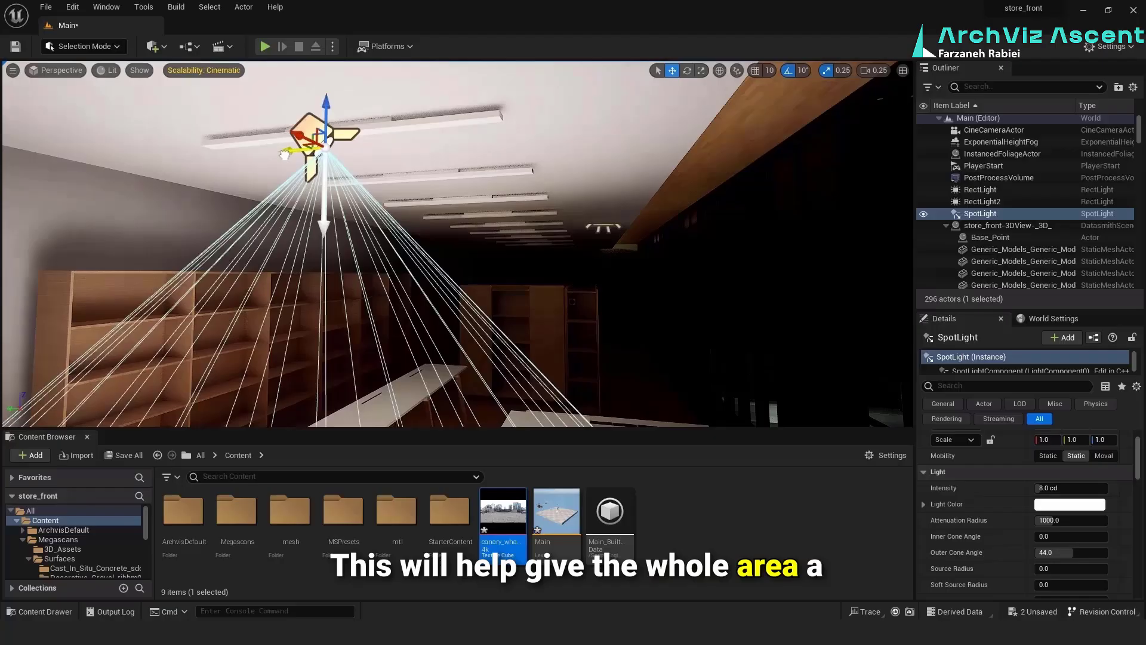
{"action": "left_click", "coordinate": [1070, 504]}
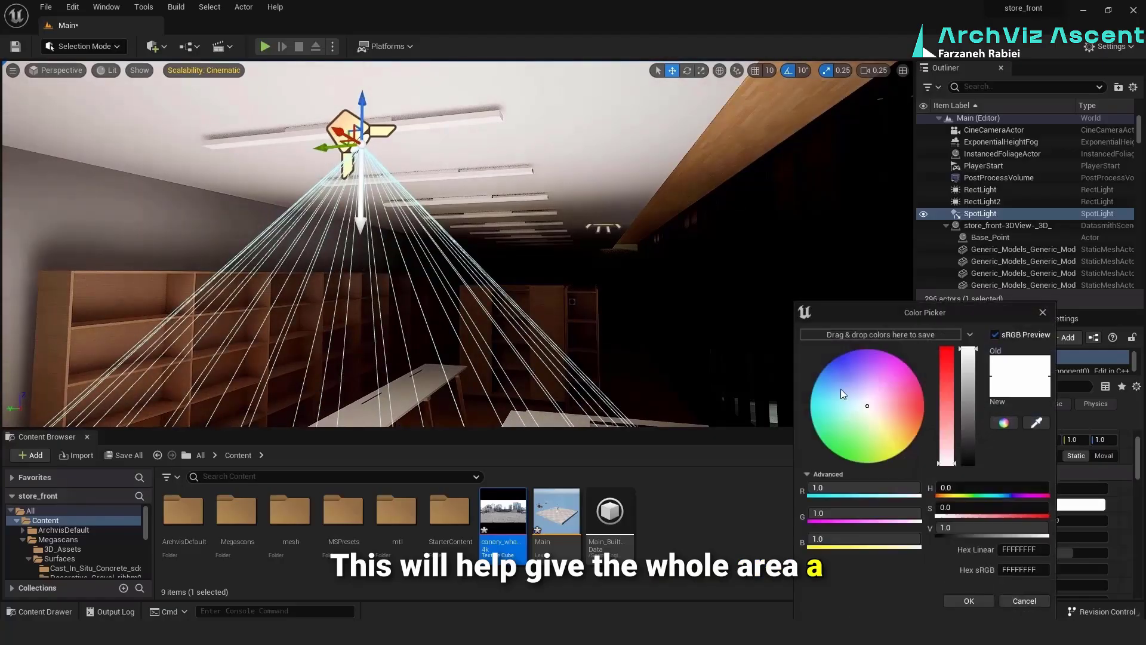
{"action": "left_click_drag", "start_coordinate": [952, 412], "coordinate": [952, 375]}
{"action": "left_click", "coordinate": [969, 601]}
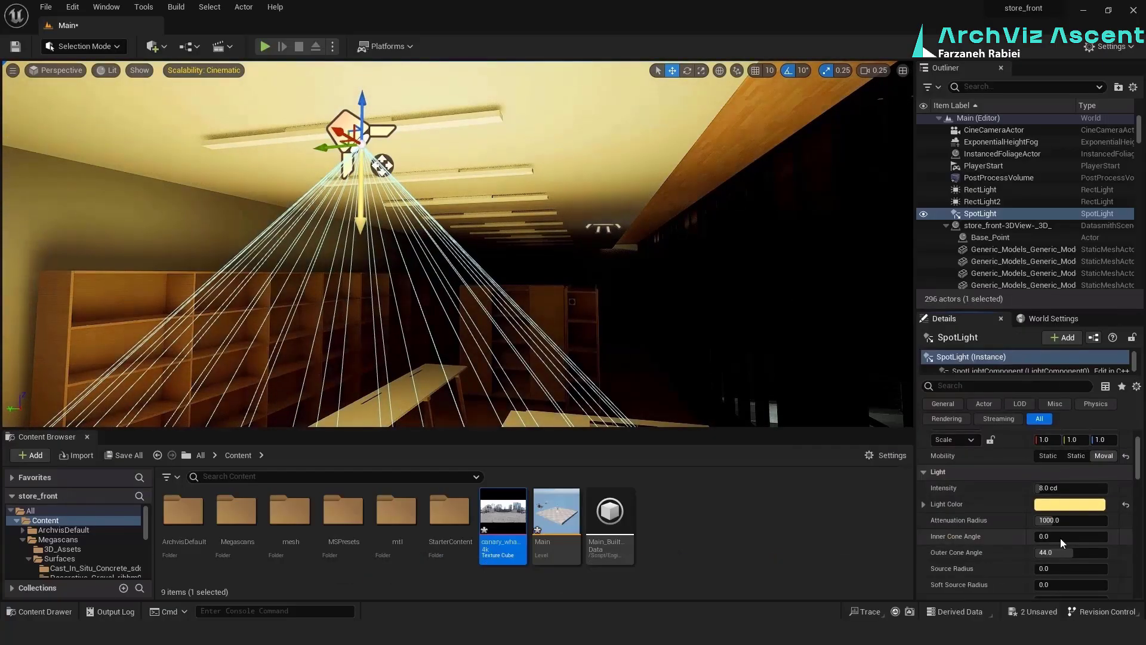
Give the Spot Light intensity about 0.76 cd, attenuation radius about 4872, cone angles about 58.5 and 80, source radius about 1.23 and soft radius about 0.87
{"action": "left_click_drag", "start_coordinate": [1051, 521], "coordinate": [1053, 521]}
{"action": "scroll", "coordinate": [1050, 553], "scroll_direction": "down", "scroll_amount": 1}
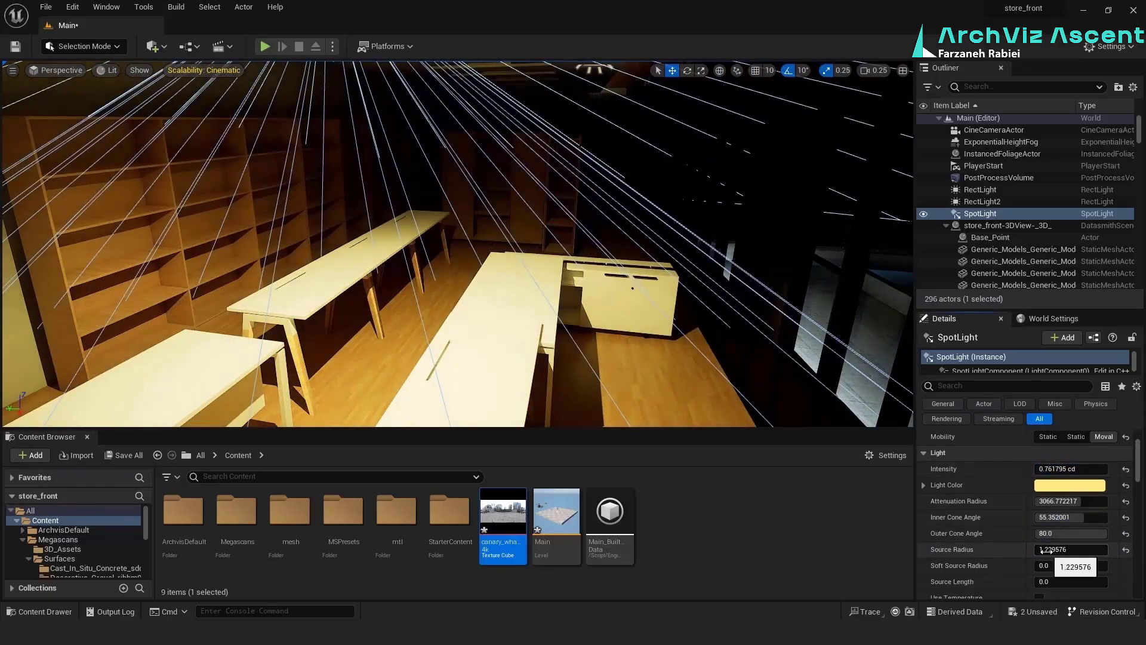
{"action": "scroll", "coordinate": [1025, 514], "scroll_direction": "down", "scroll_amount": 1}
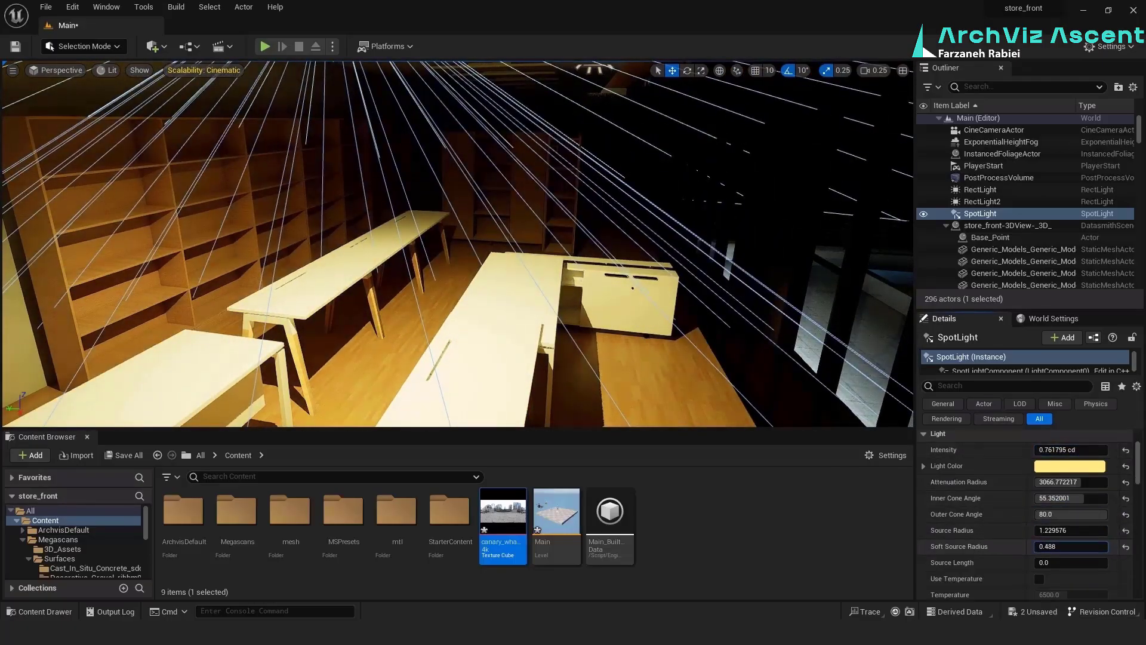
{"action": "left_click_drag", "start_coordinate": [1062, 498], "coordinate": [1065, 498]}
{"action": "left_click", "coordinate": [1062, 467]}
{"action": "left_click", "coordinate": [908, 427]}
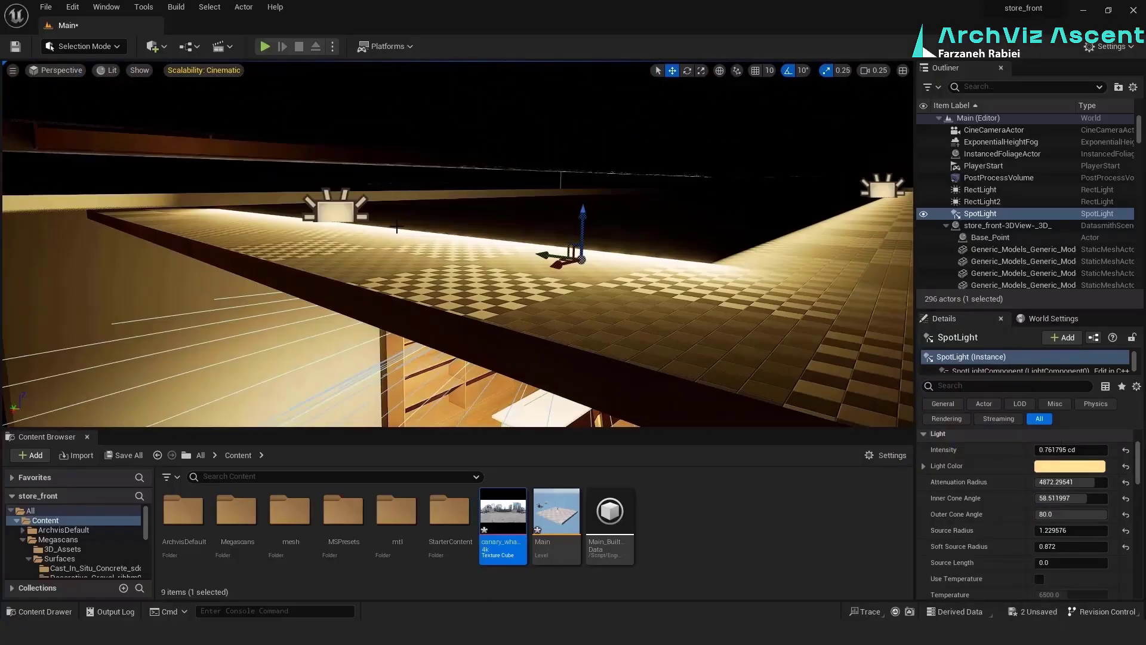
Fine-tune the placement of the two cove rect lights along the dropped ceiling's edge
{"action": "left_click", "coordinate": [981, 189]}
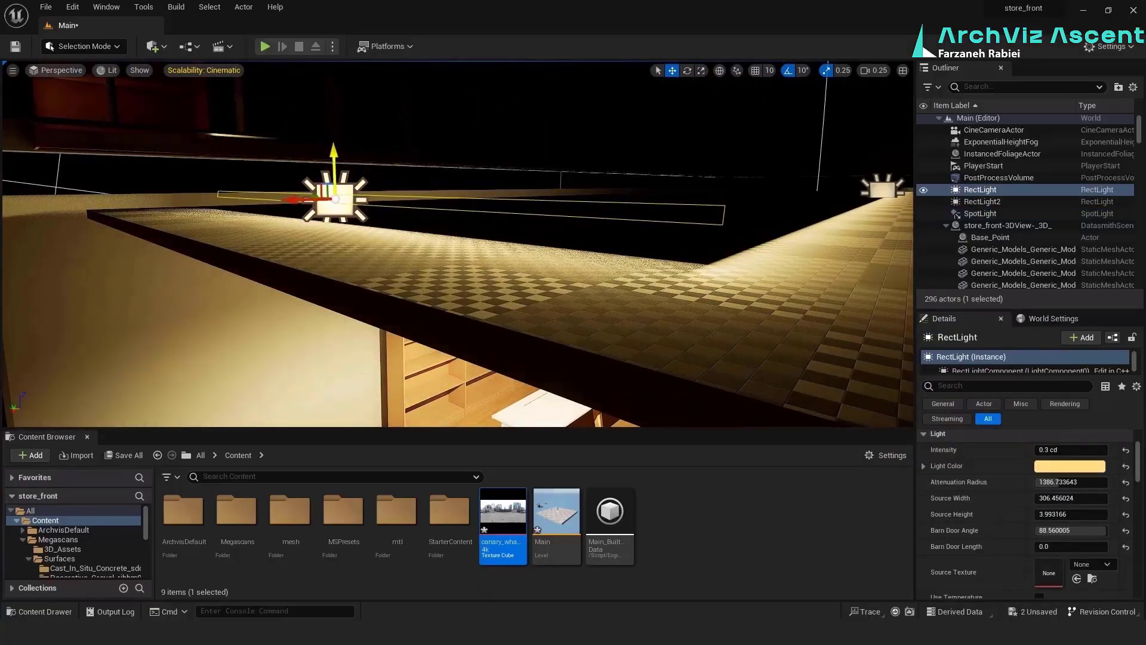
{"action": "left_click_drag", "start_coordinate": [886, 169], "coordinate": [886, 167]}
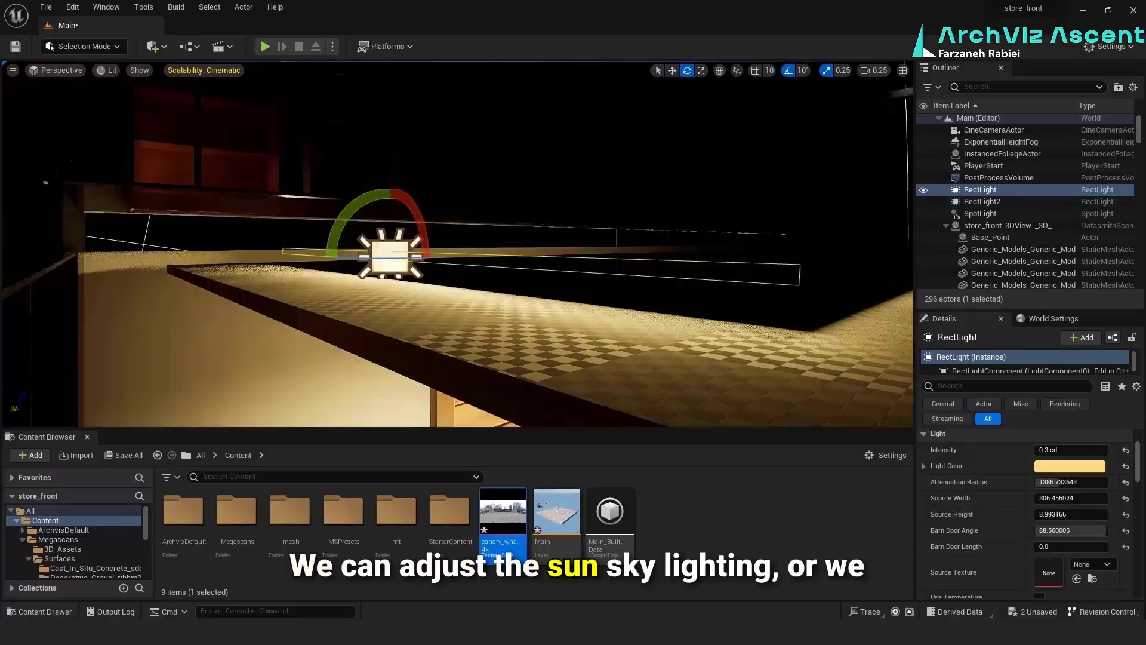
{"action": "left_click_drag", "start_coordinate": [343, 236], "coordinate": [338, 263]}
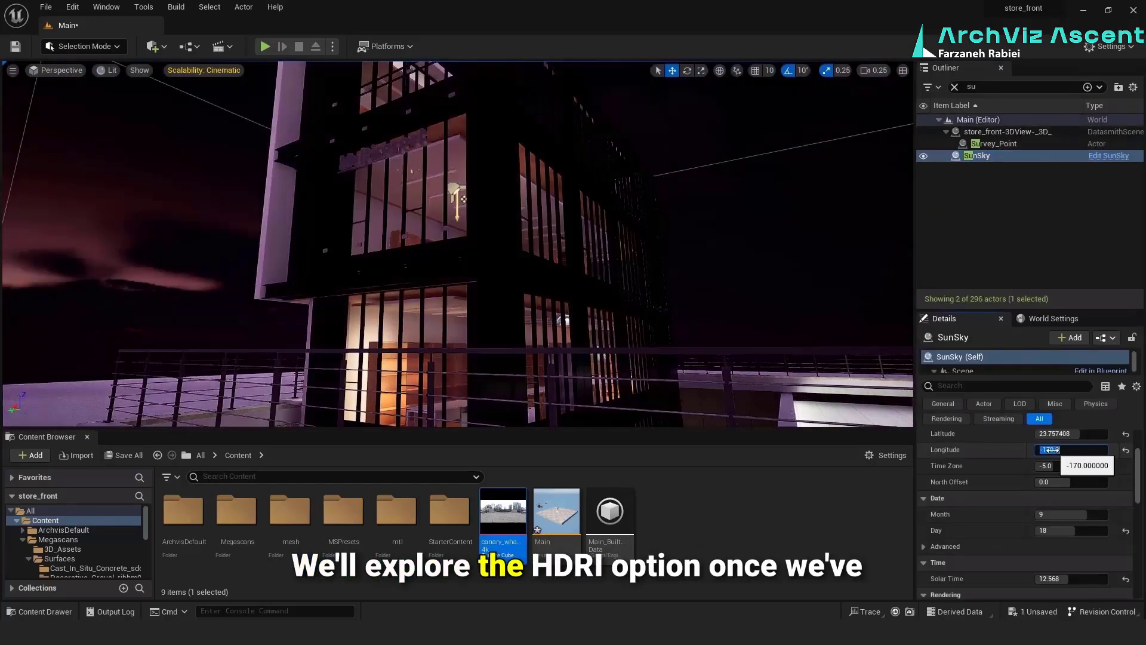
Set the SunSky's Solar Time to about 12.57 to light the building's exterior for daytime
{"action": "left_click_drag", "start_coordinate": [1051, 450], "coordinate": [1082, 449]}
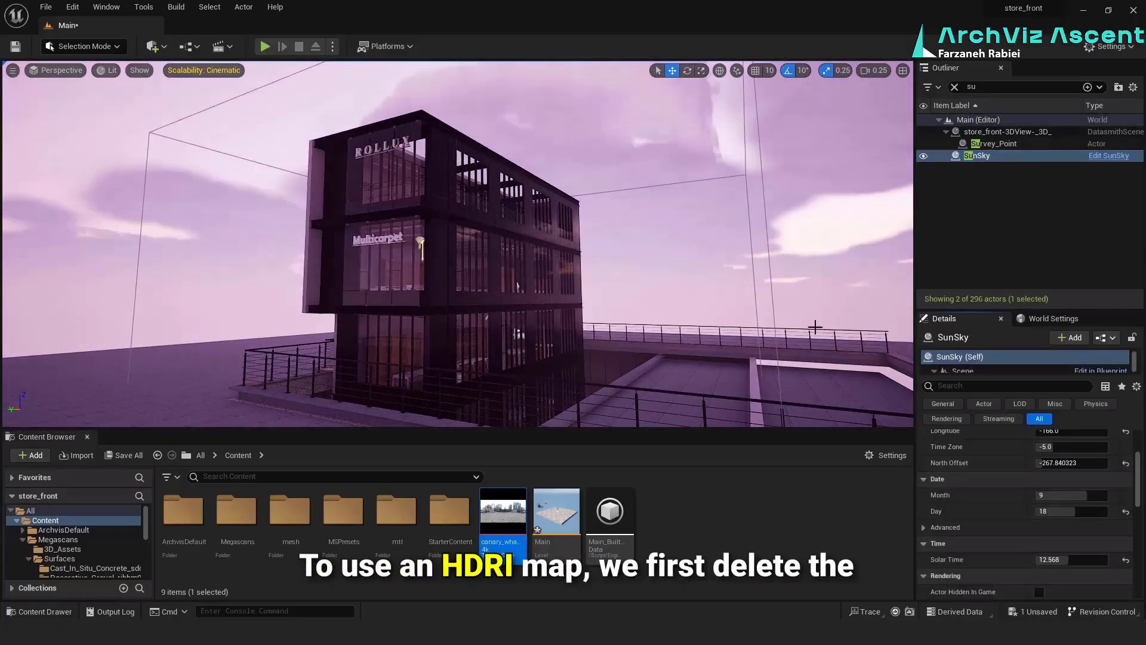
{"action": "left_click", "coordinate": [635, 273]}
{"action": "scroll", "coordinate": [628, 390], "scroll_direction": "up", "scroll_amount": 3}
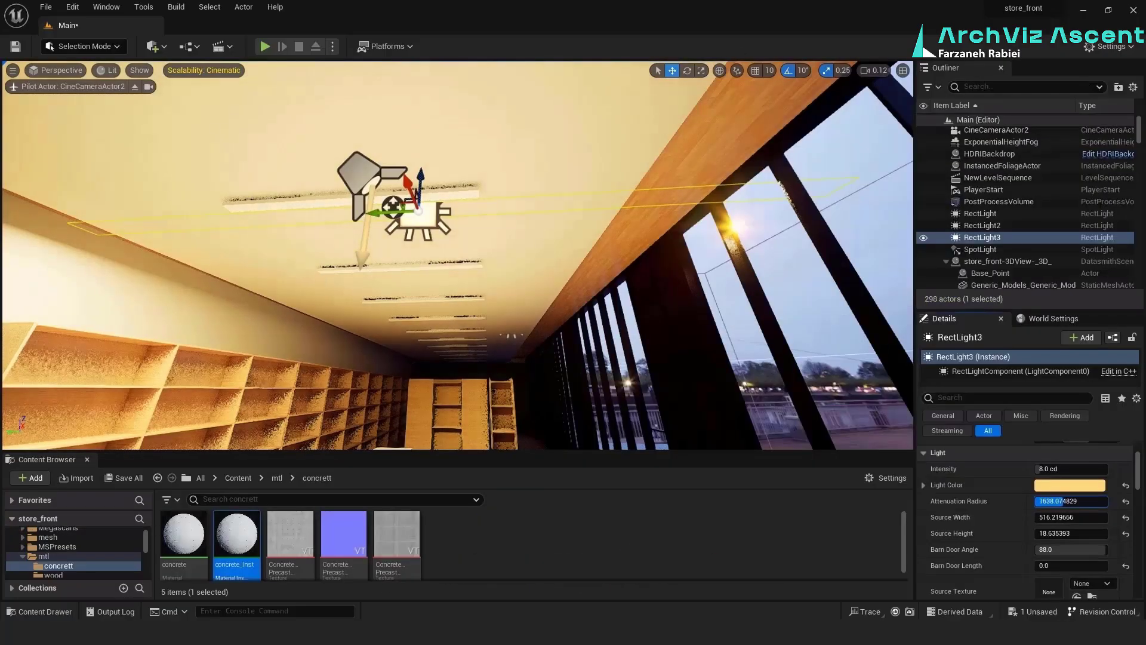
Set the ceiling rect light's source width to about 188.4 and shift the light sideways along the first ceiling strip
{"action": "left_click_drag", "start_coordinate": [1085, 524], "coordinate": [979, 523]}
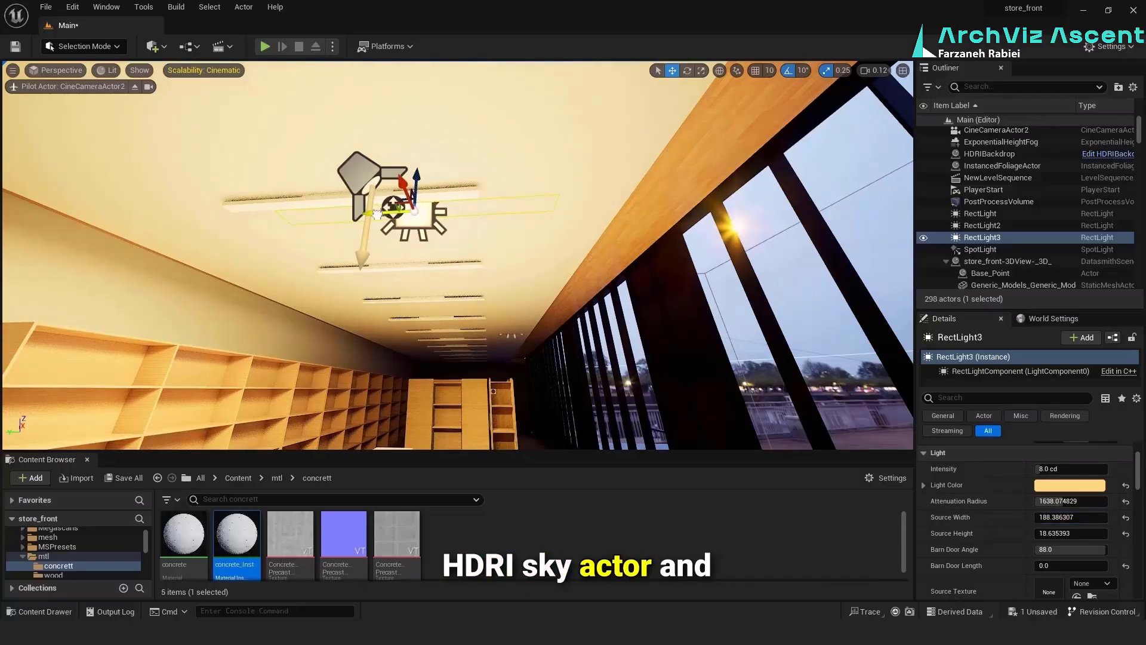
{"action": "left_click_drag", "start_coordinate": [378, 214], "coordinate": [303, 215]}
{"action": "left_click_drag", "start_coordinate": [394, 207], "coordinate": [394, 206]}
Delete the Spot Light and align the rect light with the first ceiling strip light
{"action": "left_click", "coordinate": [362, 165]}
{"action": "key", "text": "Delete"}
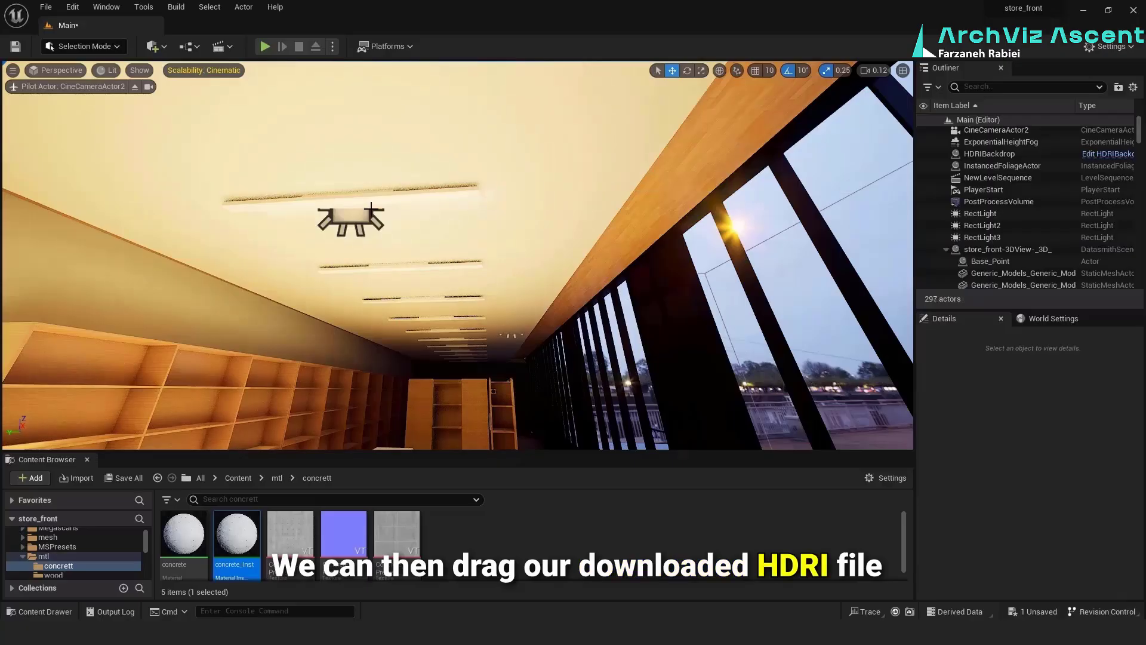
{"action": "left_click", "coordinate": [370, 207]}
{"action": "left_click_drag", "start_coordinate": [357, 175], "coordinate": [352, 188]}
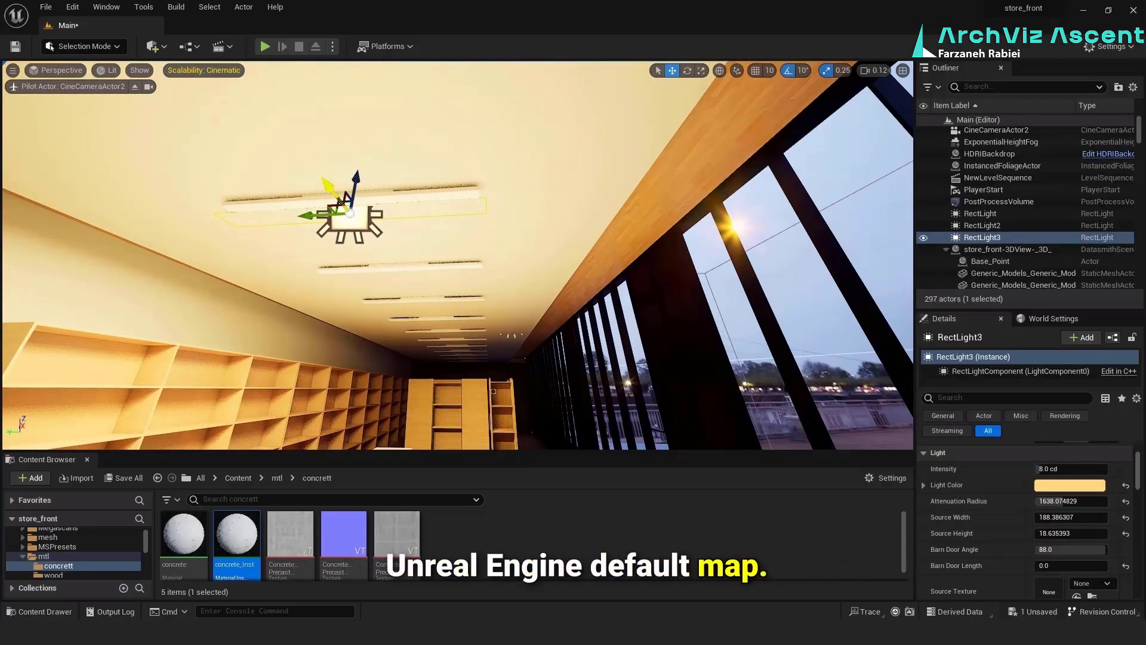
Duplicate the rect light along the ceiling and align the copies with the following strip lights
{"action": "left_click_drag", "start_coordinate": [350, 213], "coordinate": [395, 261], "text": "alt"}
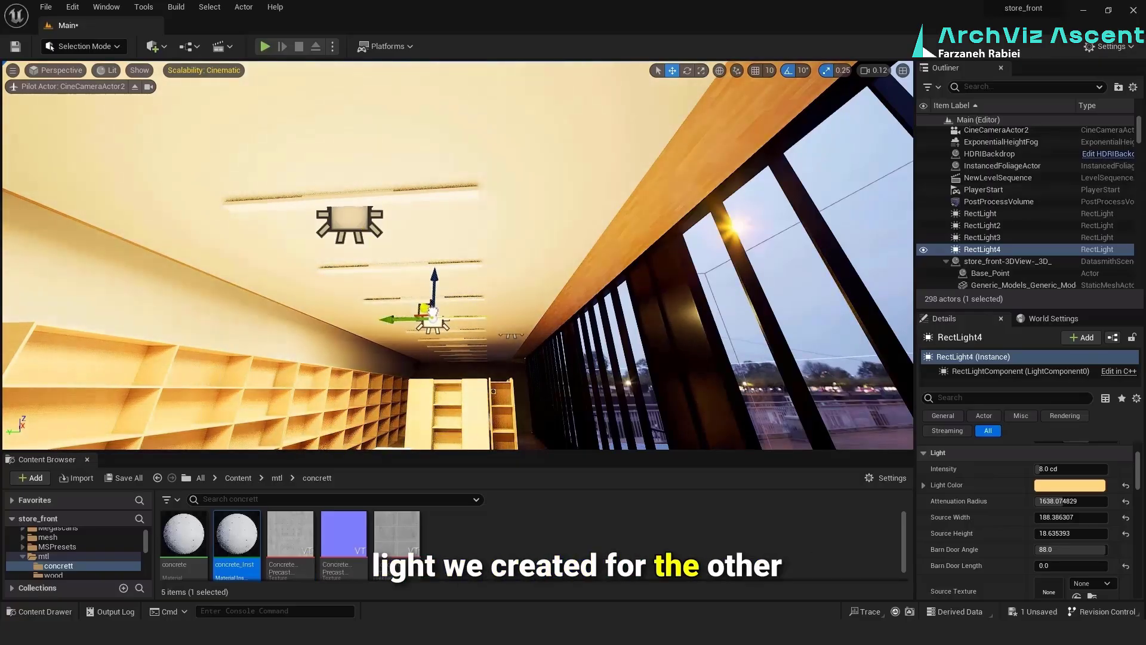
{"action": "right_click_drag", "start_coordinate": [387, 285], "coordinate": [372, 262]}
{"action": "left_click_drag", "start_coordinate": [488, 384], "coordinate": [332, 170], "text": "alt"}
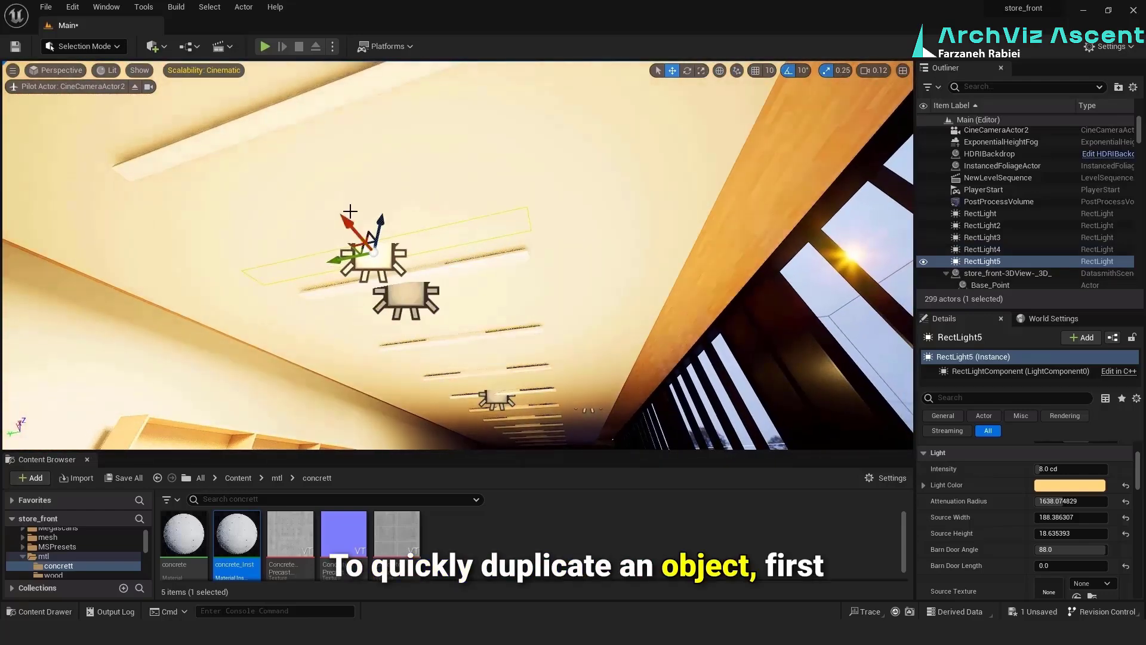
{"action": "left_click_drag", "start_coordinate": [285, 124], "coordinate": [523, 410]}
{"action": "right_click_drag", "start_coordinate": [523, 410], "coordinate": [530, 388]}
{"action": "key", "text": "w"}
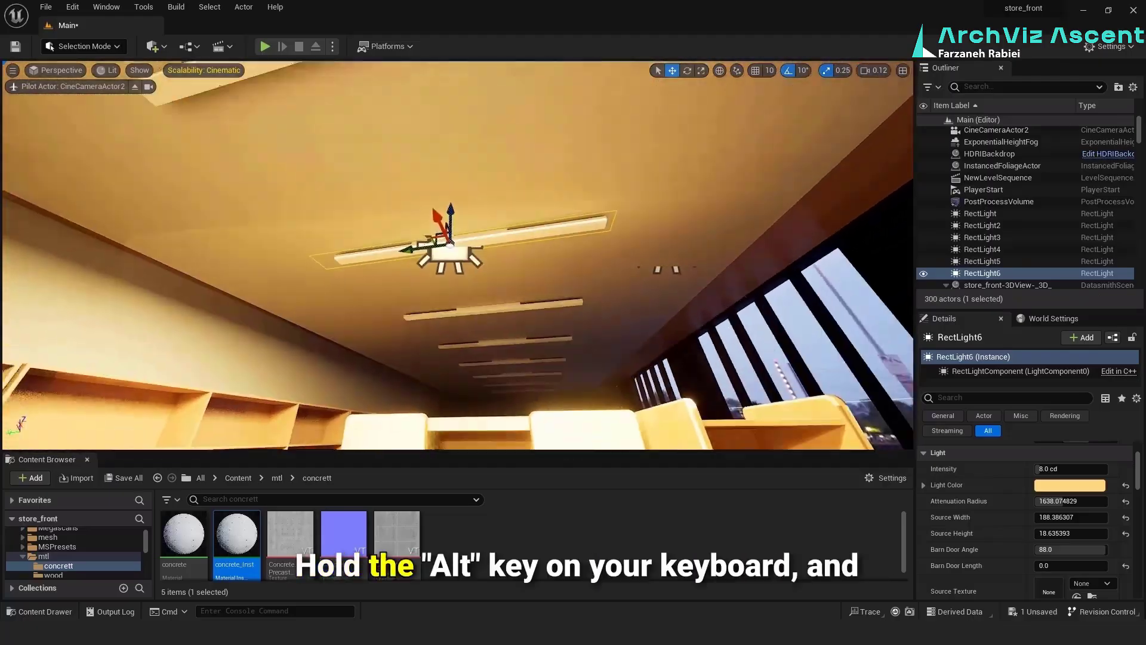
{"action": "mouse_move", "coordinate": [443, 227]}
{"action": "left_mouse_down"}
{"action": "mouse_move", "coordinate": [496, 327]}
{"action": "mouse_move", "coordinate": [440, 225]}
{"action": "left_mouse_up"}
{"action": "key", "text": "ctrl+z"}
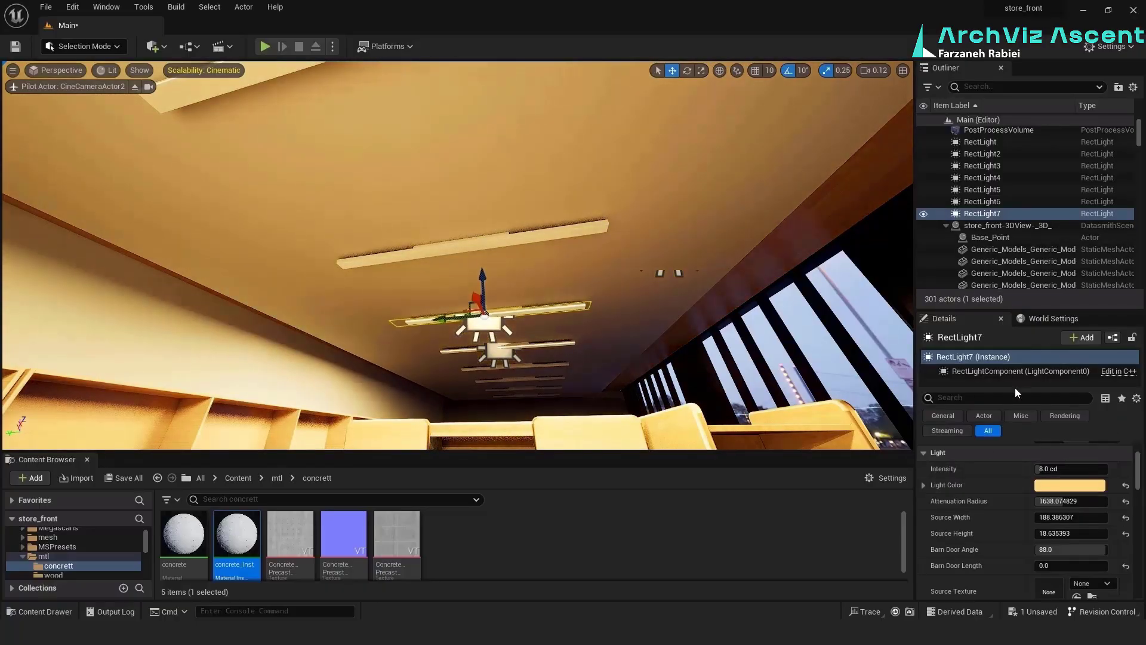
Set the ceiling rect light's mobility to Movable and duplicate it beneath the remaining strip lights toward the room's far end
{"action": "left_click_drag", "start_coordinate": [1017, 391], "coordinate": [1018, 406]}
{"action": "scroll", "coordinate": [1069, 501], "scroll_direction": "up", "scroll_amount": 3}
{"action": "left_click", "coordinate": [1105, 530]}
{"action": "left_click_drag", "start_coordinate": [477, 301], "coordinate": [505, 363], "text": "alt"}
{"action": "left_click_drag", "start_coordinate": [505, 363], "coordinate": [495, 326], "text": "alt"}
{"action": "left_click", "coordinate": [984, 250]}
Set the intensity of the rect lights beneath the far ceiling strips to 3 cd
{"action": "left_click", "coordinate": [1051, 561]}
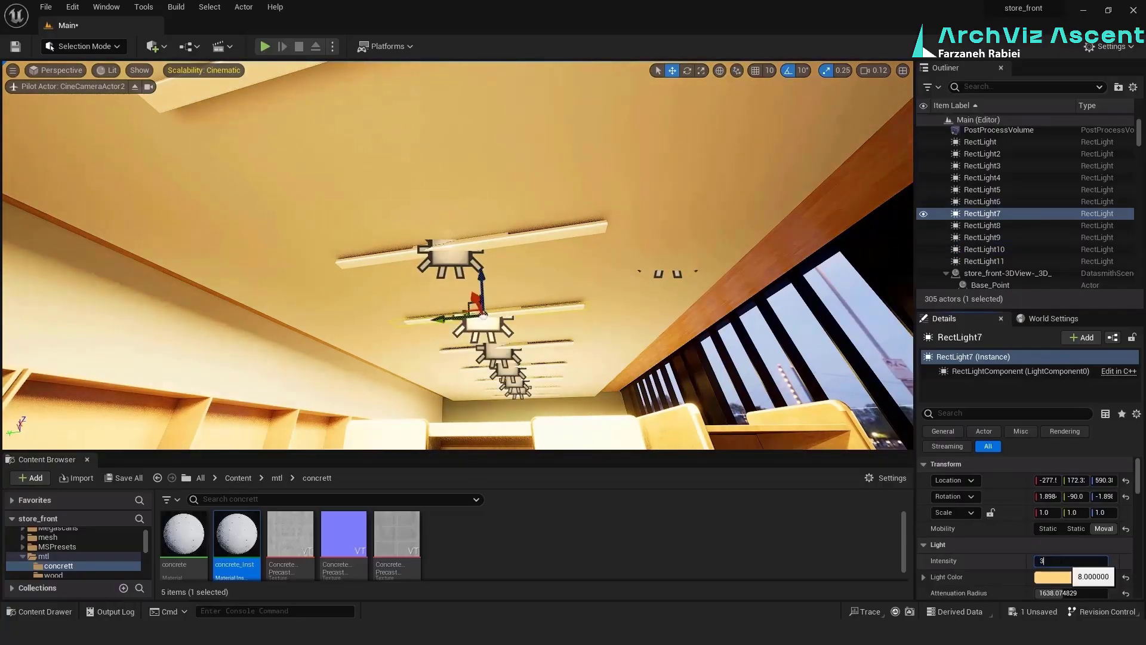
{"action": "left_click", "coordinate": [451, 260]}
{"action": "left_click", "coordinate": [1057, 561]}
{"action": "type", "text": "3"}
{"action": "left_click", "coordinate": [484, 313]}
{"action": "left_click", "coordinate": [1091, 560]}
Delete the surplus rect light toward the front window and set the intensity of the remaining one there to 3 cd
{"action": "right_click_drag", "start_coordinate": [538, 269], "coordinate": [473, 378]}
{"action": "left_click", "coordinate": [462, 371]}
{"action": "key", "text": "Delete"}
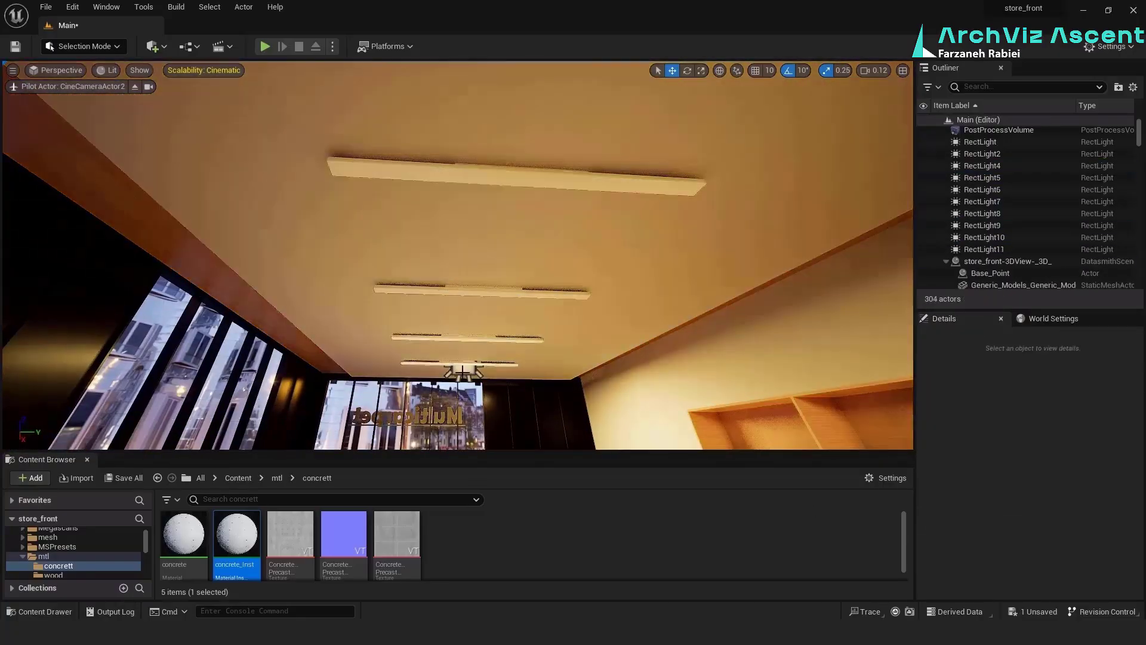
{"action": "left_click", "coordinate": [463, 371]}
{"action": "left_click", "coordinate": [1054, 561]}
{"action": "type", "text": "3.0 cd"}
Duplicate the rect light beneath the unlit ceiling strips at the front-window end of the room
{"action": "left_click_drag", "start_coordinate": [464, 367], "coordinate": [515, 179], "text": "alt"}
{"action": "right_click_drag", "start_coordinate": [515, 180], "coordinate": [513, 287]}
{"action": "left_click", "coordinate": [520, 312]}
Lower the intensity of the rect lights beneath the front ceiling strips to 2 cd each
{"action": "scroll", "coordinate": [478, 334], "scroll_direction": "up", "scroll_amount": 3}
{"action": "left_click", "coordinate": [1061, 560]}
{"action": "type", "text": "2"}
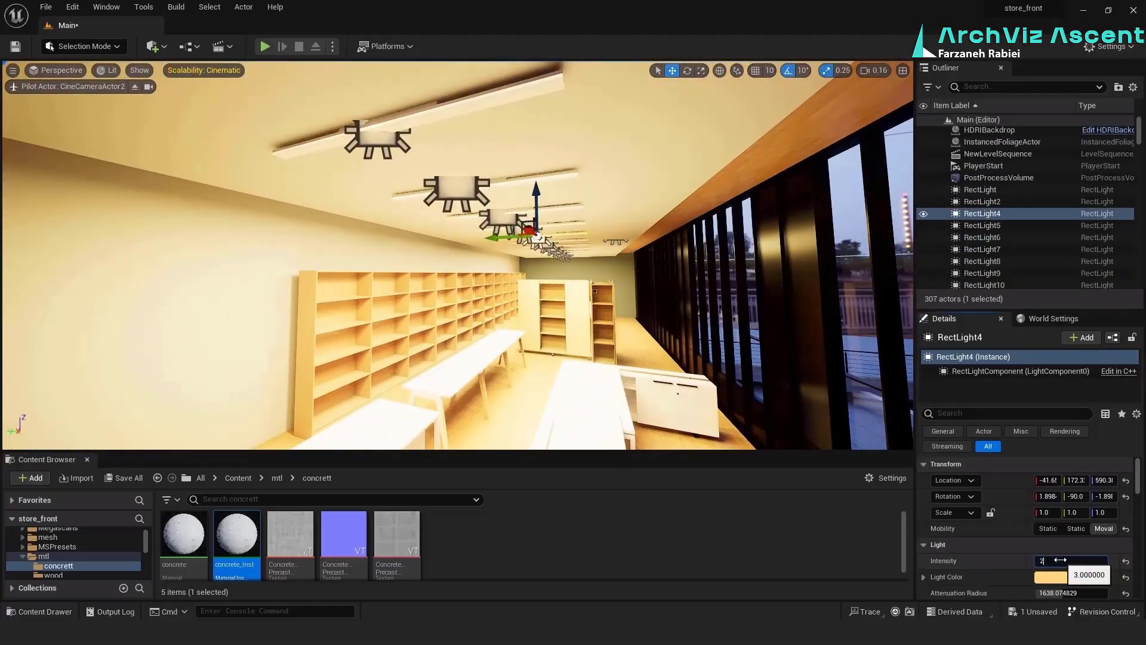
{"action": "left_click", "coordinate": [457, 194]}
{"action": "left_click", "coordinate": [1061, 561]}
{"action": "type", "text": "2"}
{"action": "key", "text": "Return"}
{"action": "scroll", "coordinate": [1061, 561], "scroll_direction": "down", "scroll_amount": 3}
{"action": "left_click", "coordinate": [378, 142]}
{"action": "left_click", "coordinate": [1078, 466]}
{"action": "left_click", "coordinate": [524, 234]}
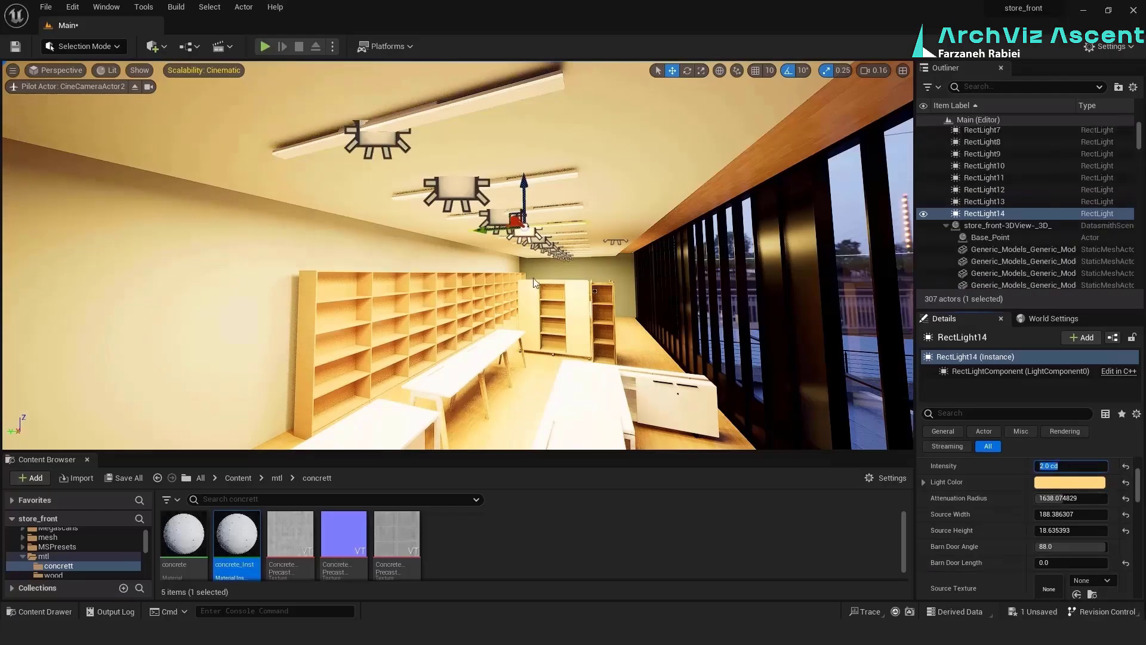
{"action": "left_click", "coordinate": [1069, 466]}
Turn off rotation grid snapping for the viewport
{"action": "right_click_drag", "start_coordinate": [477, 269], "coordinate": [418, 311]}
{"action": "left_click", "coordinate": [197, 310]}
{"action": "key", "text": "e"}
{"action": "left_click", "coordinate": [789, 71]}
{"action": "left_click_drag", "start_coordinate": [507, 432], "coordinate": [534, 436]}
Import the office chair Datasmith file from the Desktop into the NewFolder content folder
{"action": "left_click", "coordinate": [220, 46]}
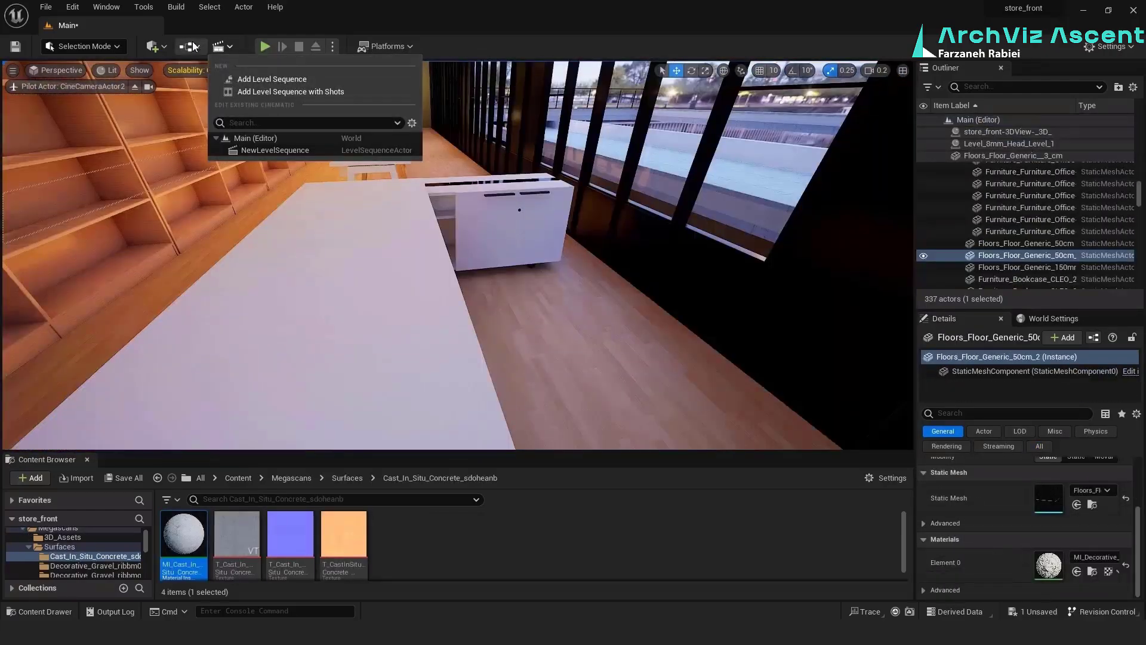
{"action": "left_click", "coordinate": [153, 46]}
{"action": "mouse_move", "coordinate": [172, 145]}
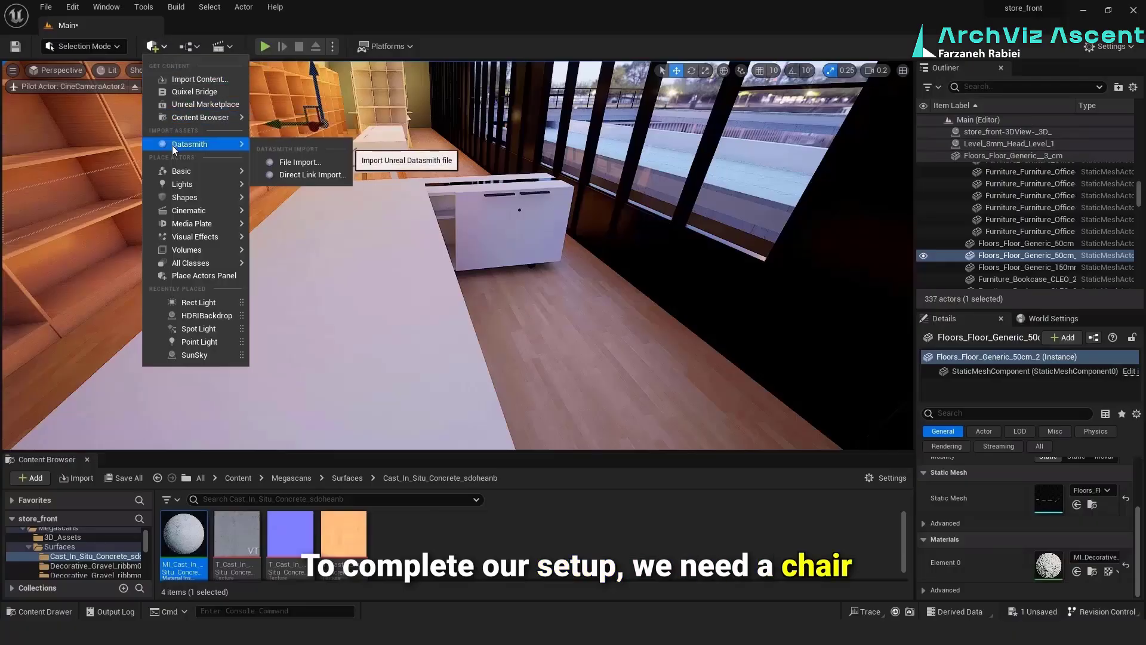
{"action": "left_click", "coordinate": [284, 162]}
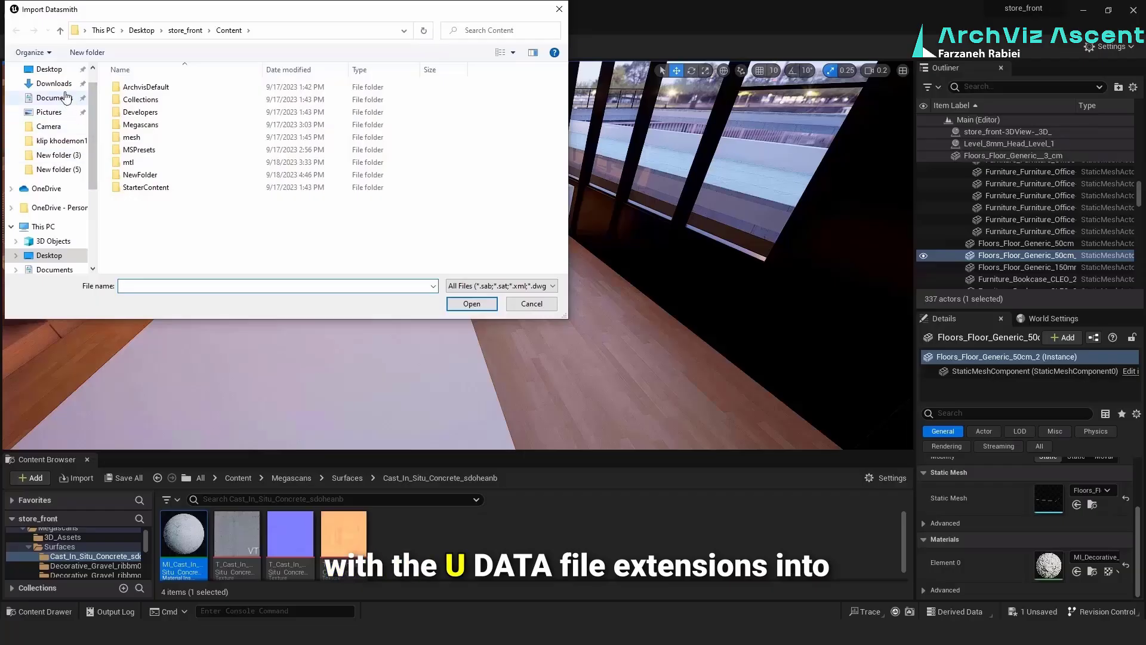
{"action": "left_click", "coordinate": [52, 73]}
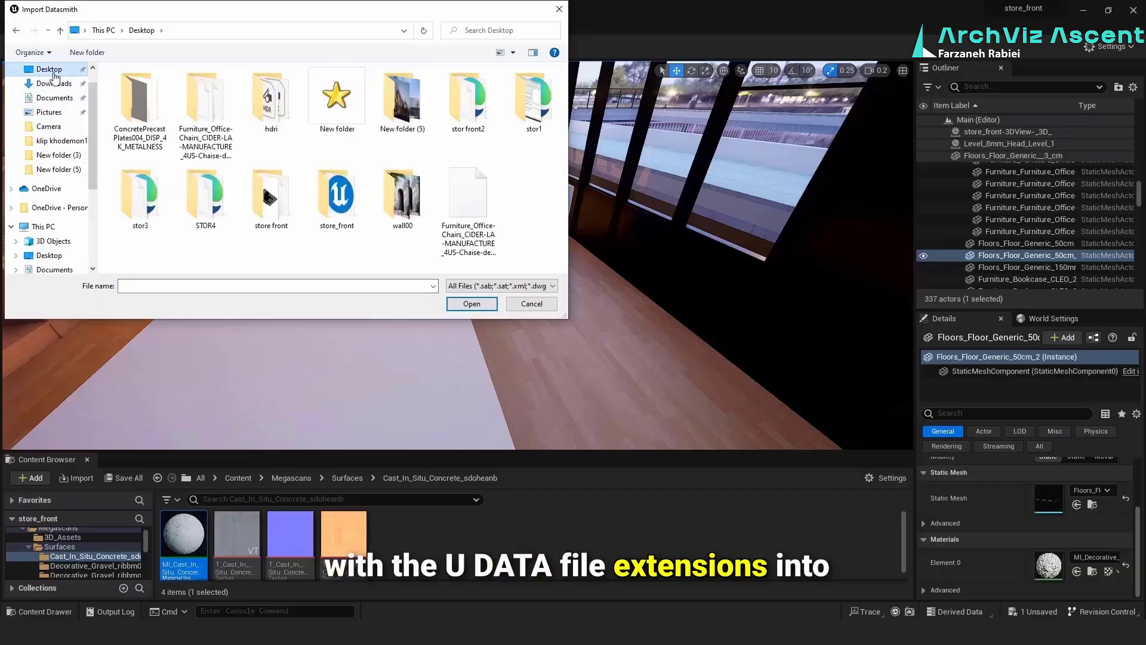
{"action": "double_click", "coordinate": [458, 207]}
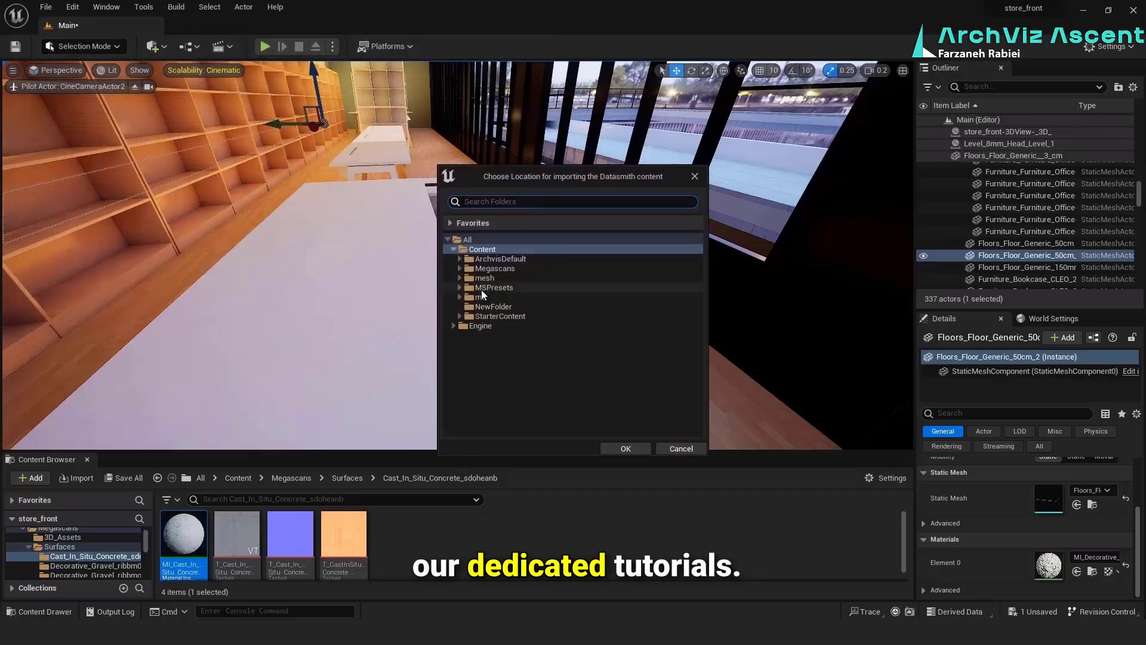
{"action": "left_click", "coordinate": [487, 307]}
{"action": "left_click", "coordinate": [609, 446]}
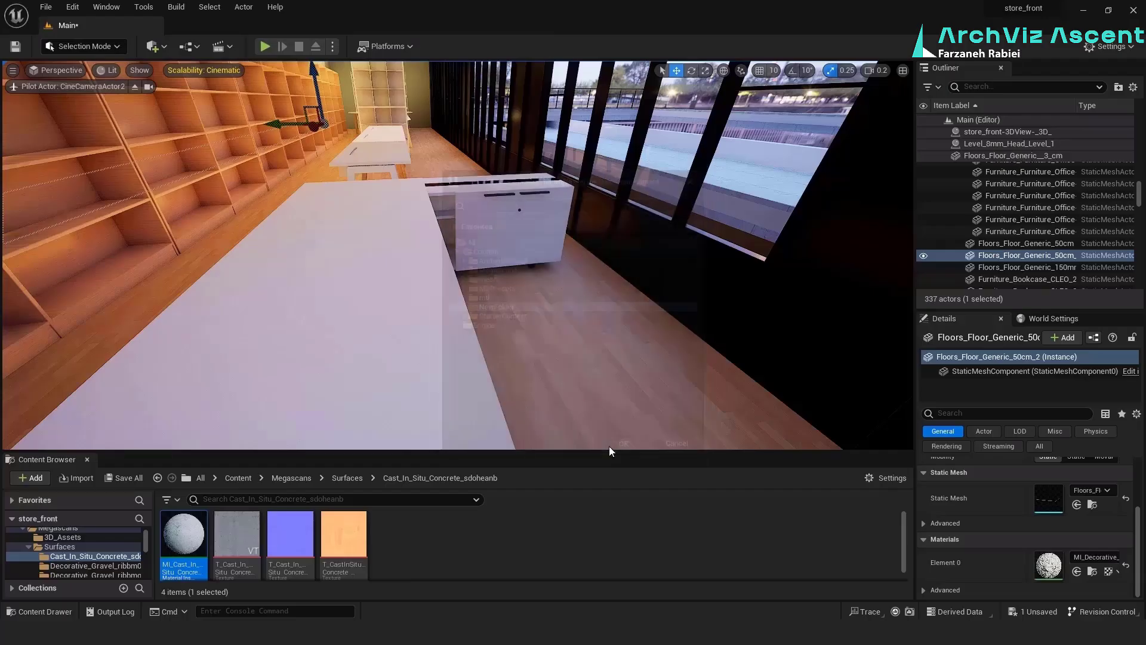
{"action": "left_click", "coordinate": [702, 420]}
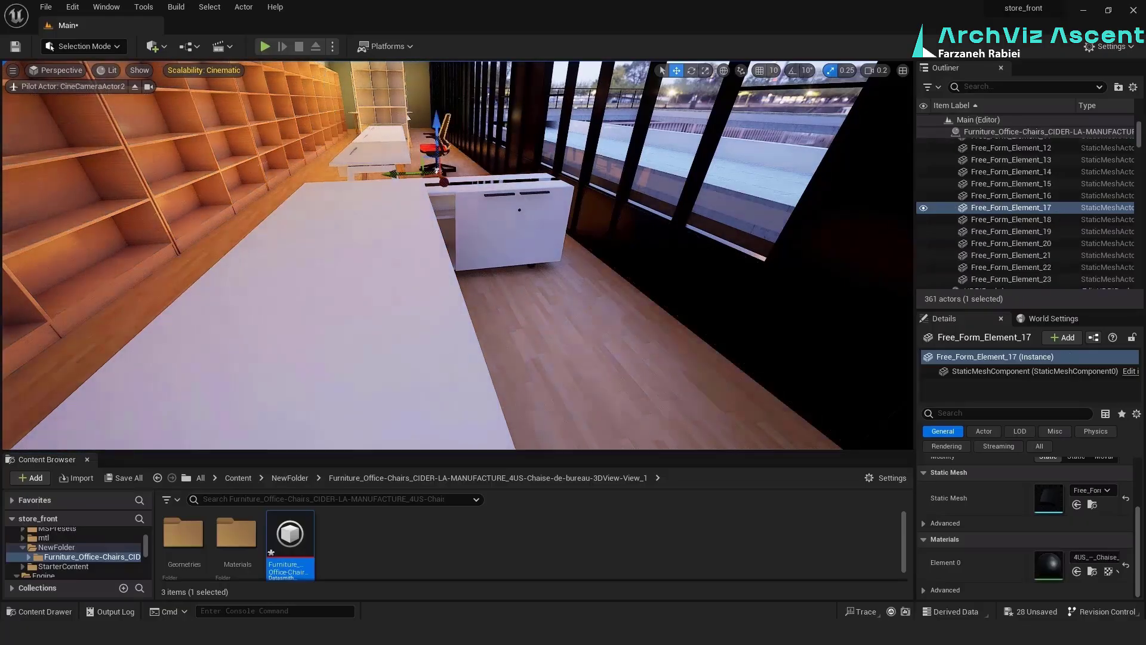
Select all parts of the imported office chair and move the chair beside the large white table in the foreground
{"action": "scroll", "coordinate": [1006, 236], "scroll_direction": "down", "scroll_amount": 8}
{"action": "scroll", "coordinate": [992, 203], "scroll_direction": "up", "scroll_amount": 3}
{"action": "left_click", "coordinate": [984, 187], "text": "shift"}
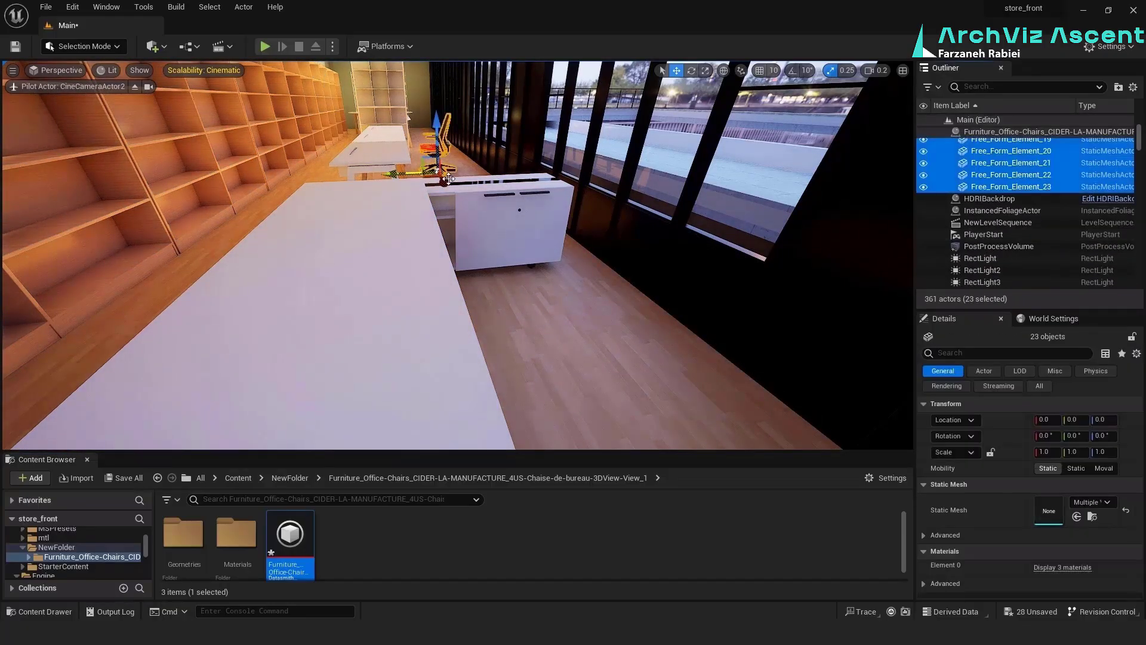
{"action": "left_click_drag", "start_coordinate": [443, 182], "coordinate": [561, 360]}
{"action": "left_click_drag", "start_coordinate": [511, 300], "coordinate": [551, 401]}
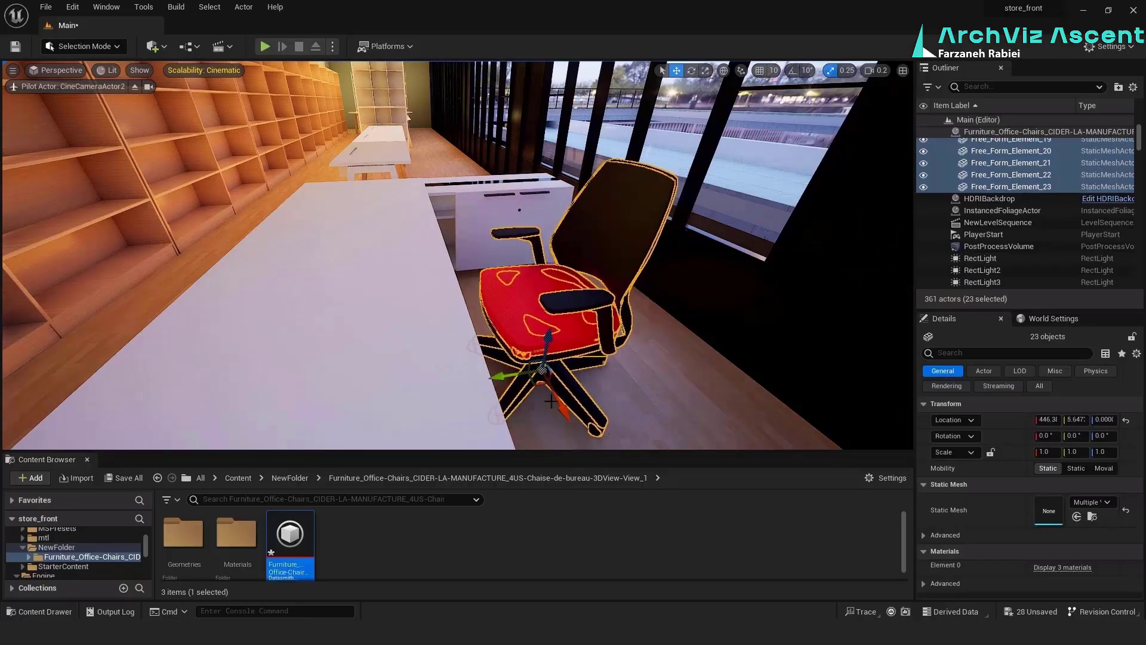
Add a red stitched Leather surface from Quixel Bridge, apply it to the chair's seat and reposition the chair in the office
{"action": "left_click", "coordinate": [537, 289]}
{"action": "left_click", "coordinate": [154, 46]}
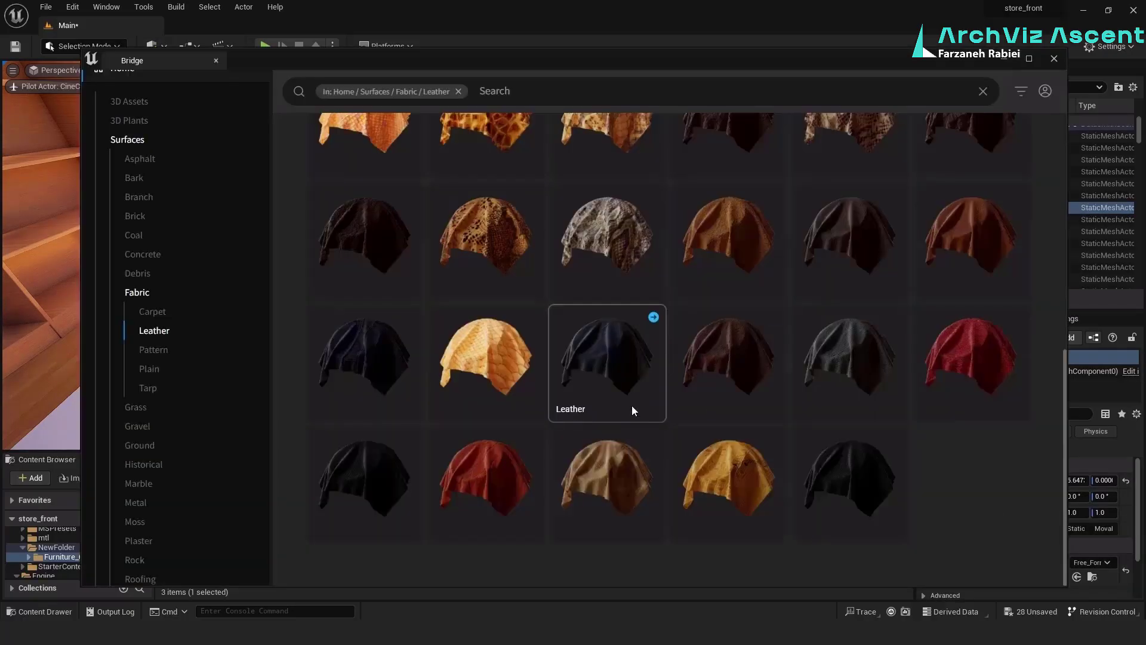
{"action": "left_click", "coordinate": [971, 359]}
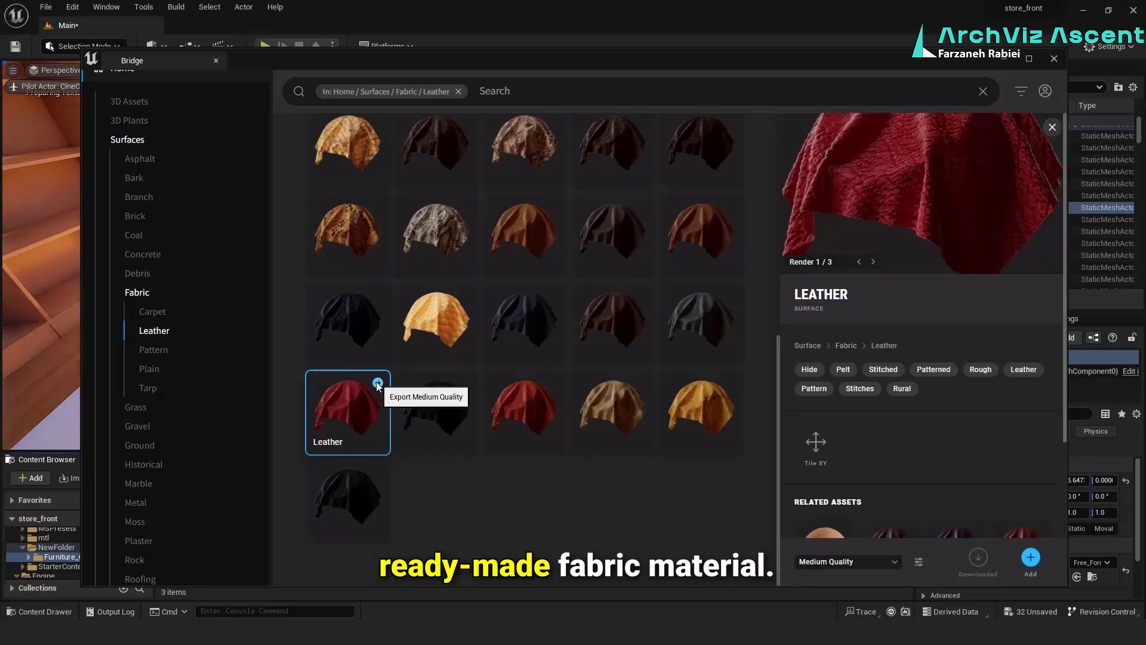
{"action": "left_click_drag", "start_coordinate": [344, 545], "coordinate": [539, 327]}
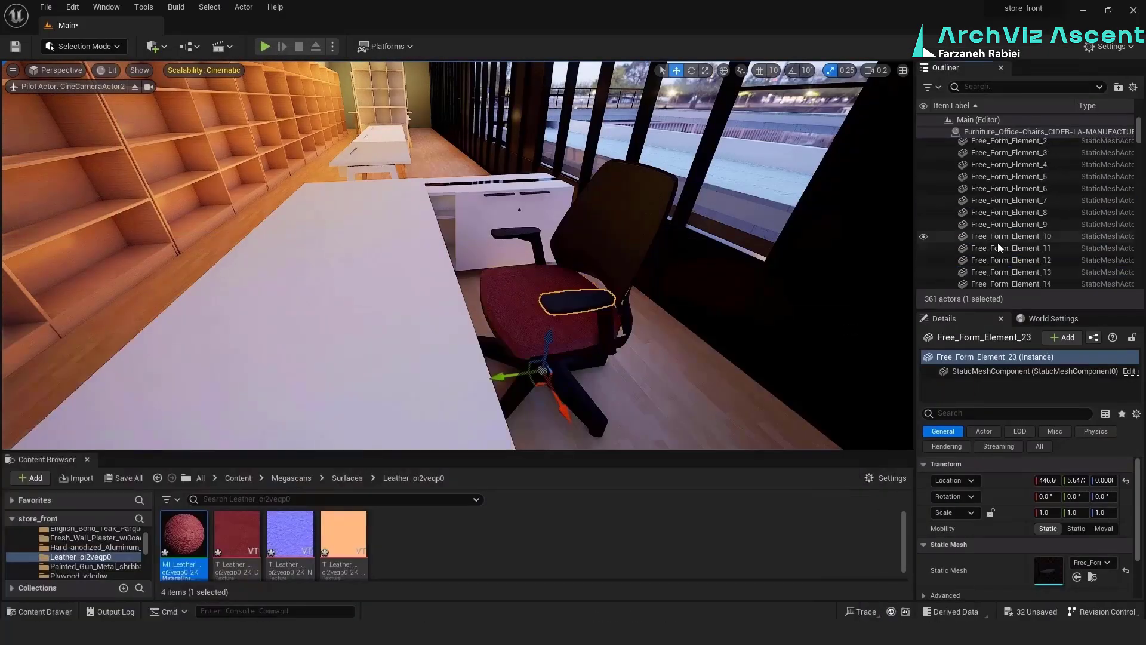
{"action": "left_click_drag", "start_coordinate": [541, 370], "coordinate": [498, 199]}
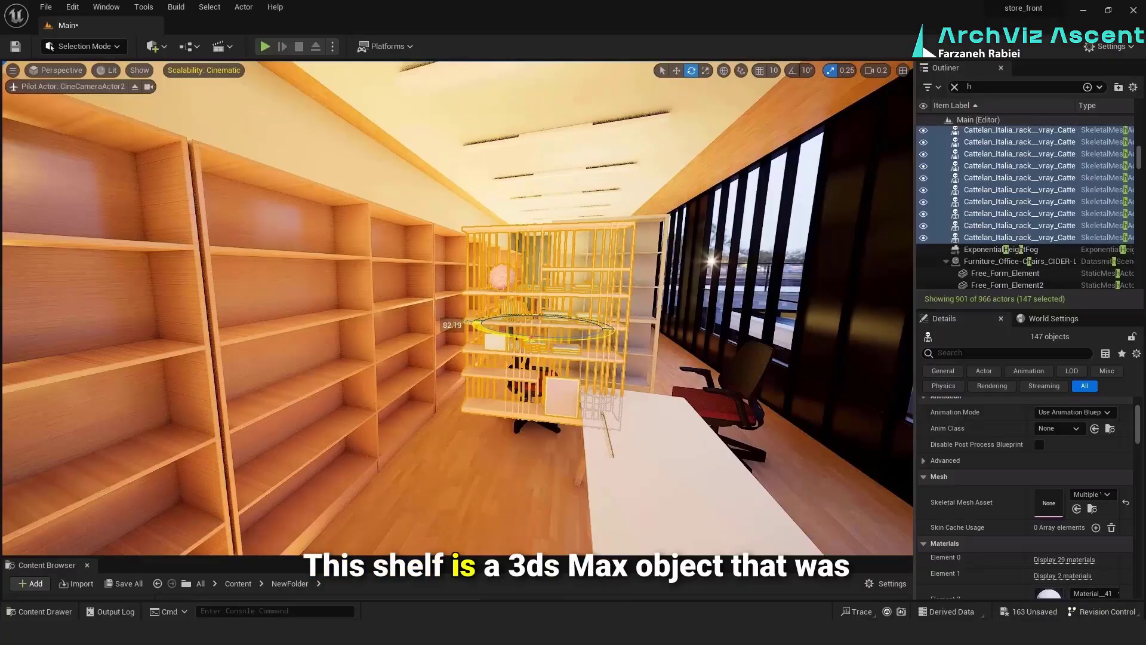
Rotate the imported Cattelan Italia rack and reposition it on the office floor beyond the white table
{"action": "left_click_drag", "start_coordinate": [532, 339], "coordinate": [529, 339]}
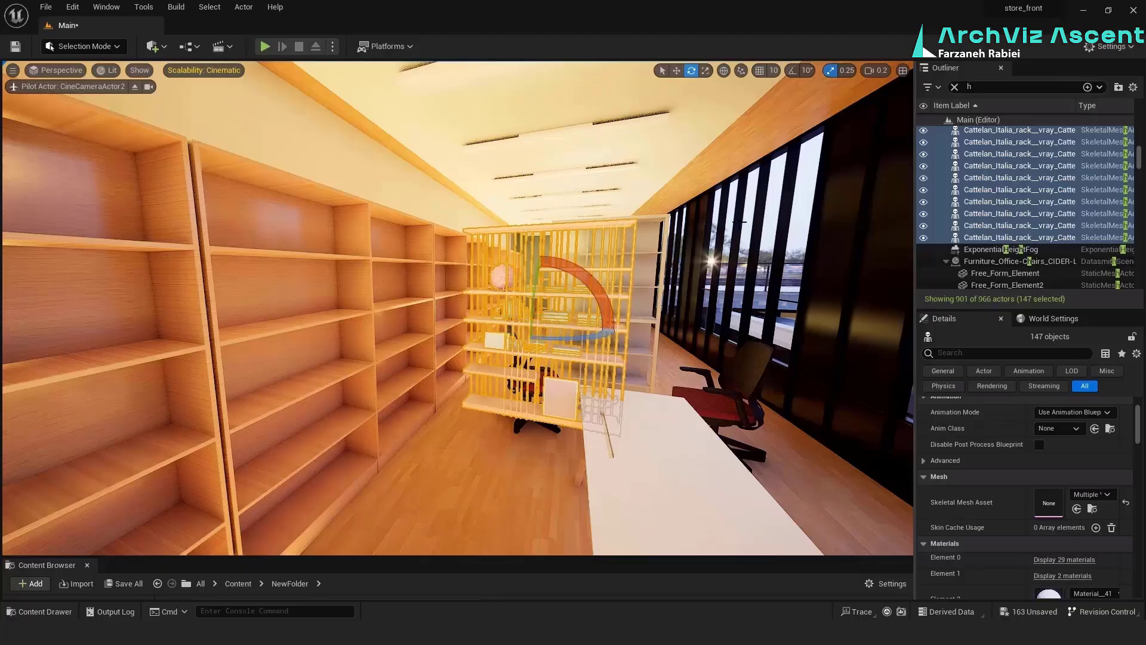
{"action": "left_click", "coordinate": [645, 267]}
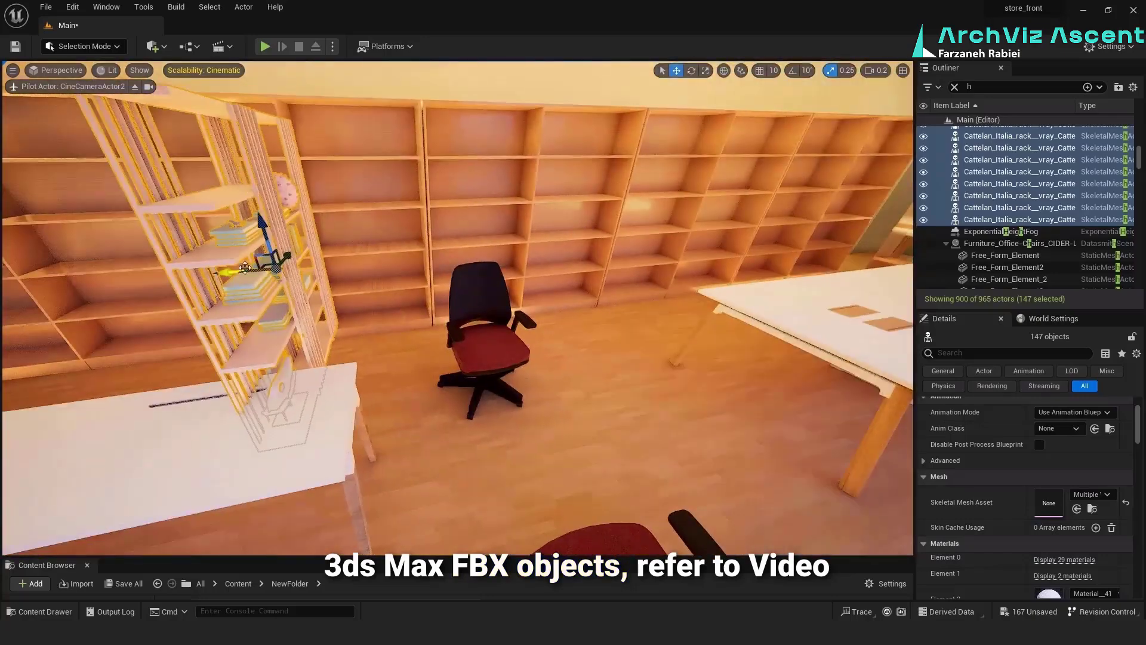
{"action": "left_click_drag", "start_coordinate": [256, 254], "coordinate": [657, 230]}
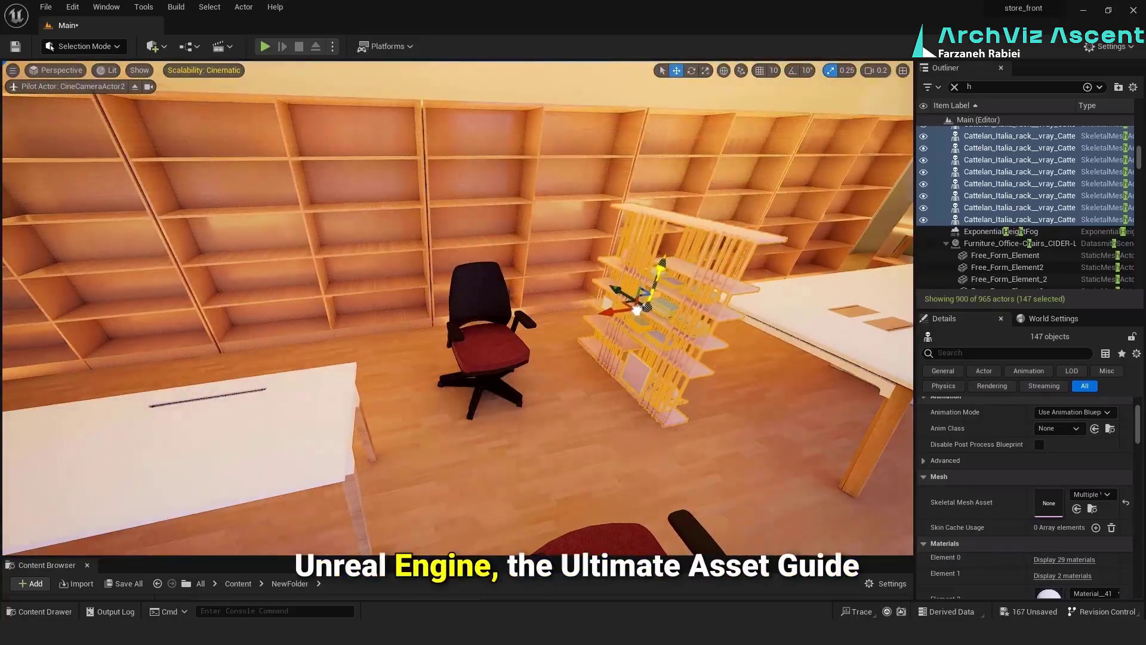
{"action": "left_click_drag", "start_coordinate": [638, 309], "coordinate": [648, 337]}
{"action": "left_click", "coordinate": [705, 71]}
{"action": "left_click", "coordinate": [676, 70]}
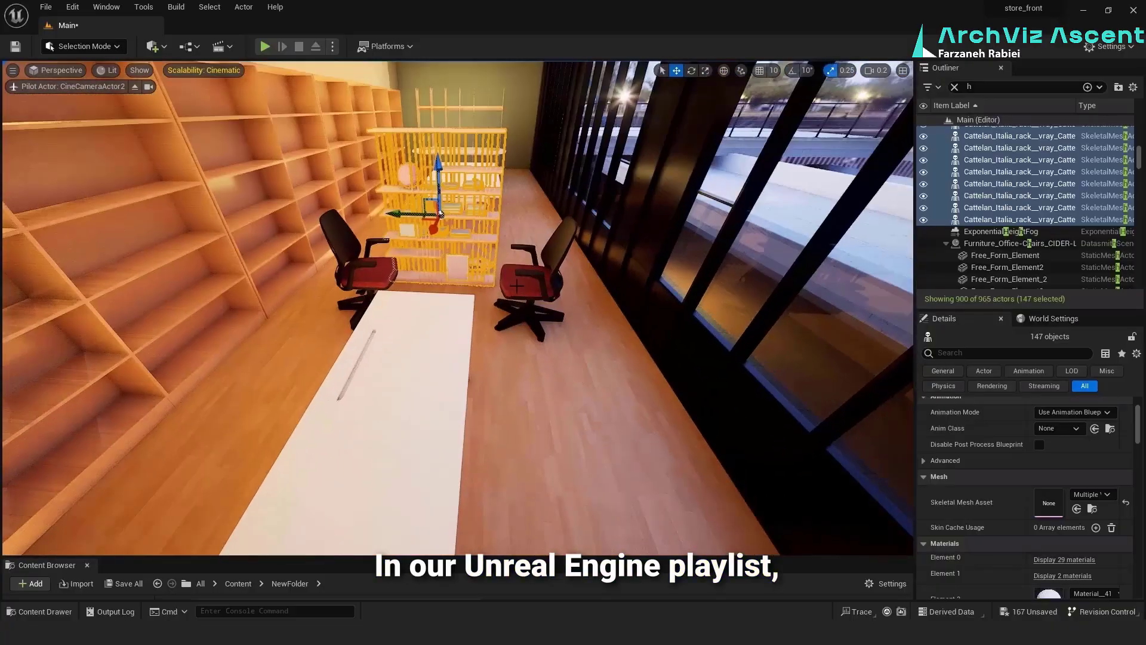
Move the two red-seated office chairs to opposite long sides of the foreground white table
{"action": "left_click", "coordinate": [517, 286]}
{"action": "left_click_drag", "start_coordinate": [526, 293], "coordinate": [540, 327]}
{"action": "left_click", "coordinate": [362, 276]}
{"action": "left_click_drag", "start_coordinate": [358, 281], "coordinate": [243, 430]}
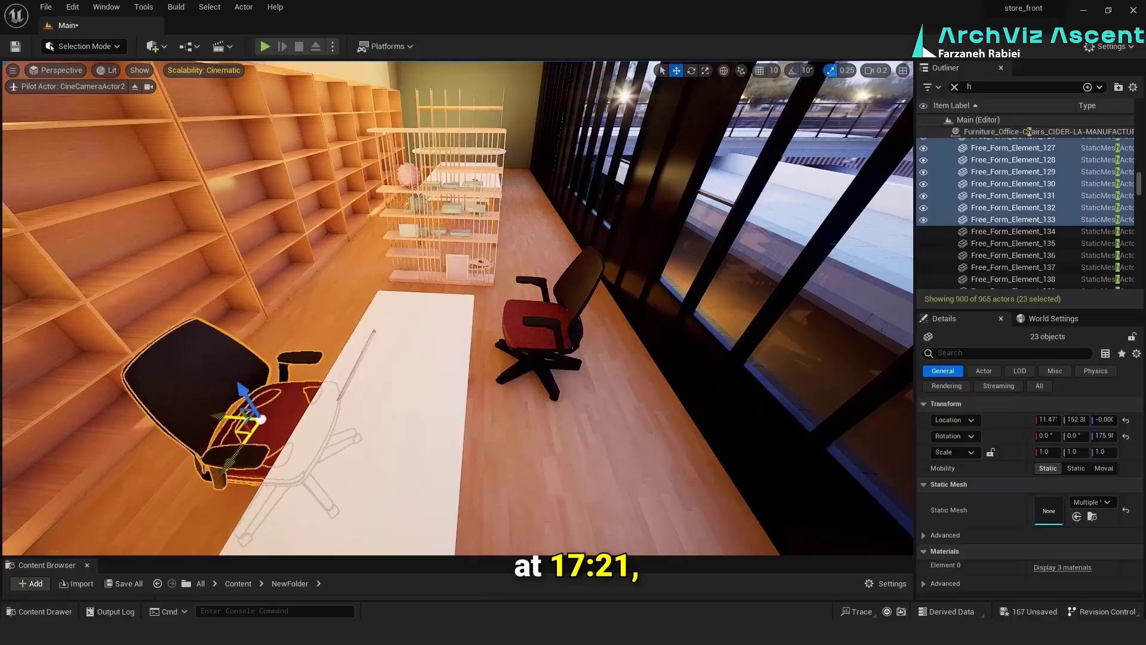
{"action": "left_click", "coordinate": [539, 324]}
{"action": "left_click_drag", "start_coordinate": [552, 351], "coordinate": [558, 451]}
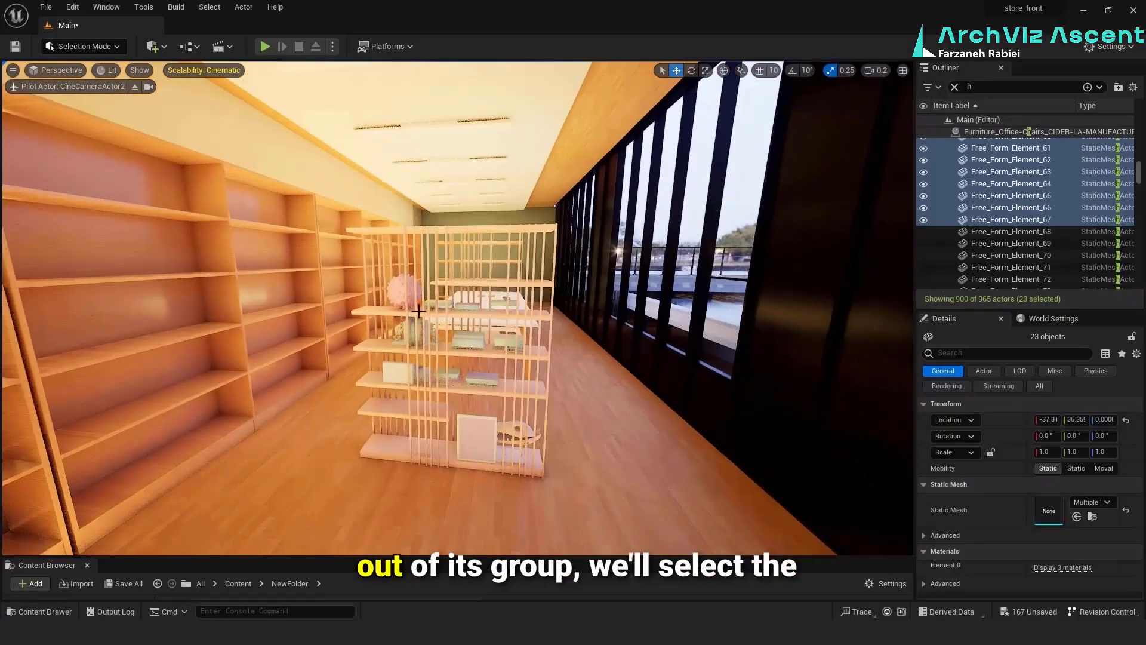
Ungroup the Cattelan Italia rack so its parts can be selected individually
{"action": "right_click", "coordinate": [974, 203]}
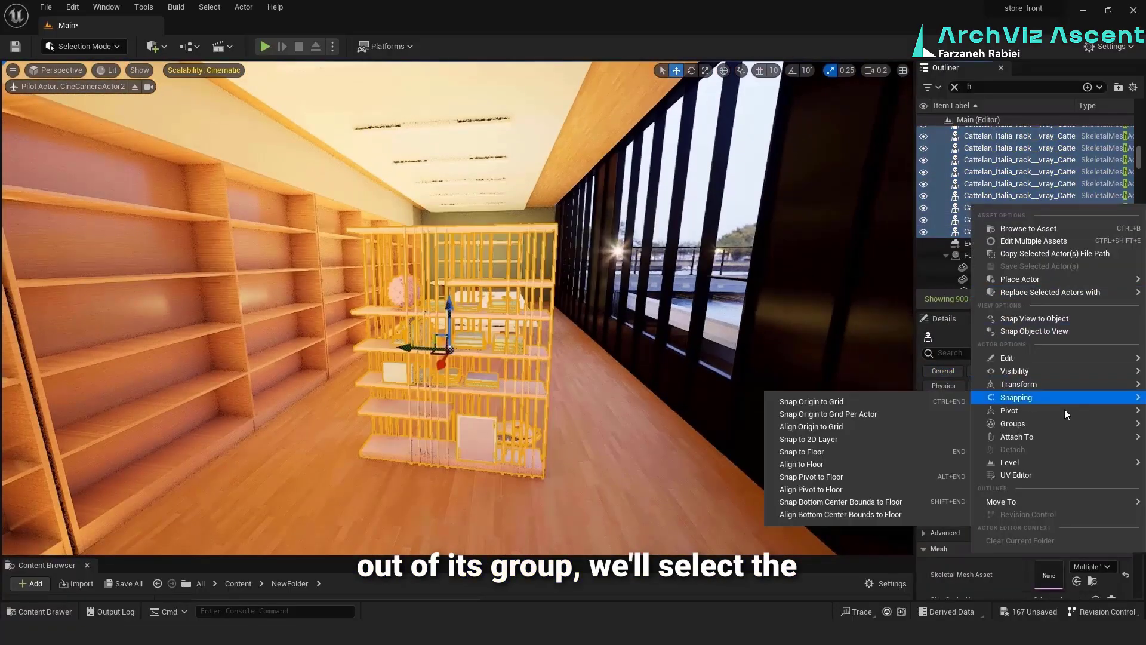
{"action": "mouse_move", "coordinate": [1015, 423]}
{"action": "left_click", "coordinate": [896, 428]}
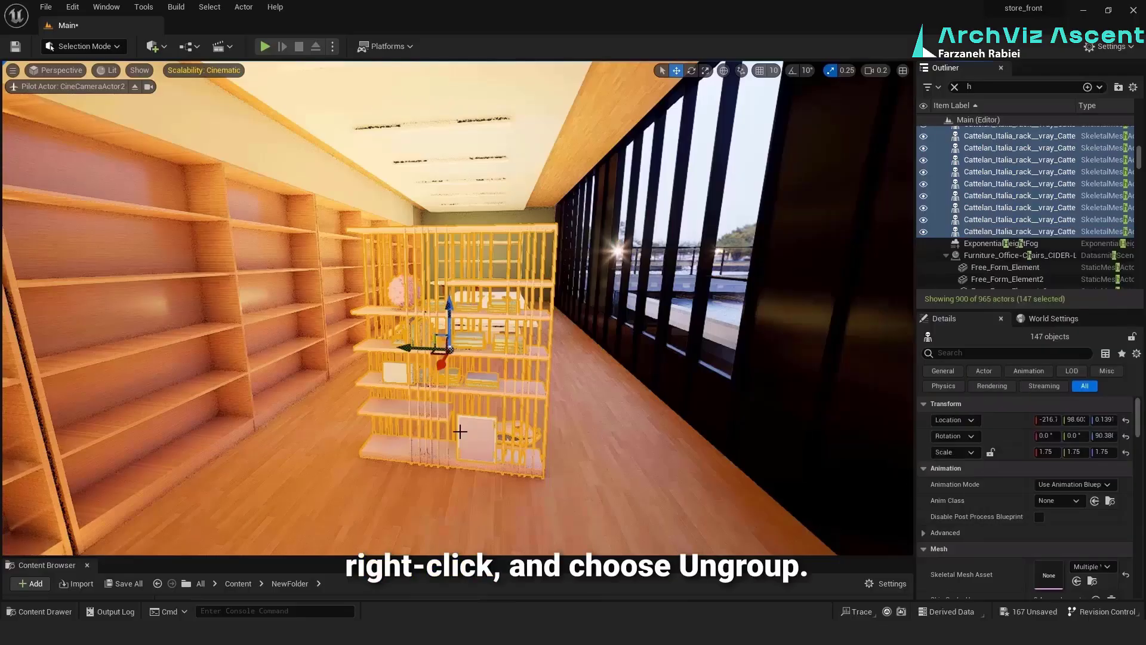
Select the square book on the rack's lowest shelf and open its Element 0 material, Material__39, for editing
{"action": "left_click", "coordinate": [473, 435]}
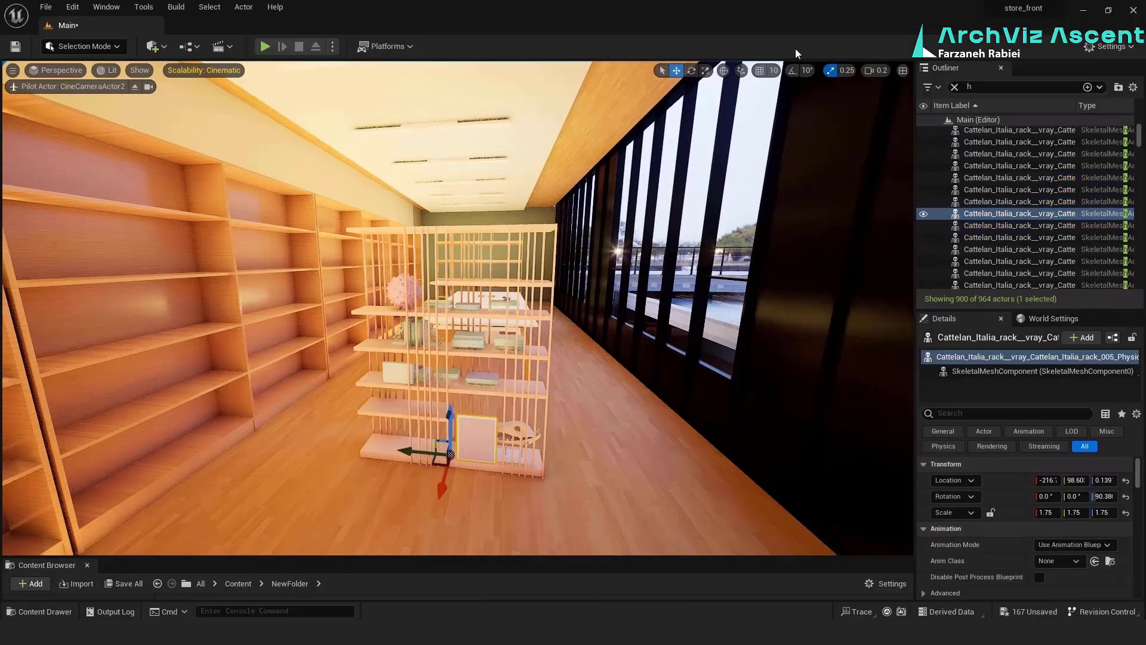
{"action": "scroll", "coordinate": [470, 480], "scroll_direction": "up", "scroll_amount": 2}
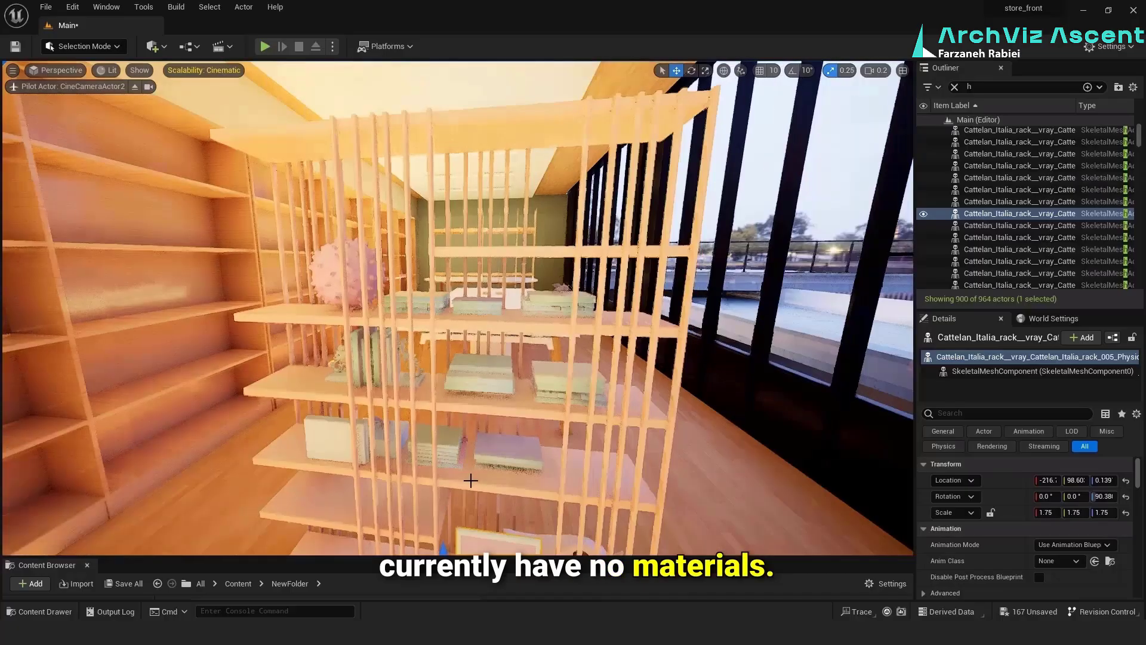
{"action": "scroll", "coordinate": [495, 458], "scroll_direction": "down", "scroll_amount": 1}
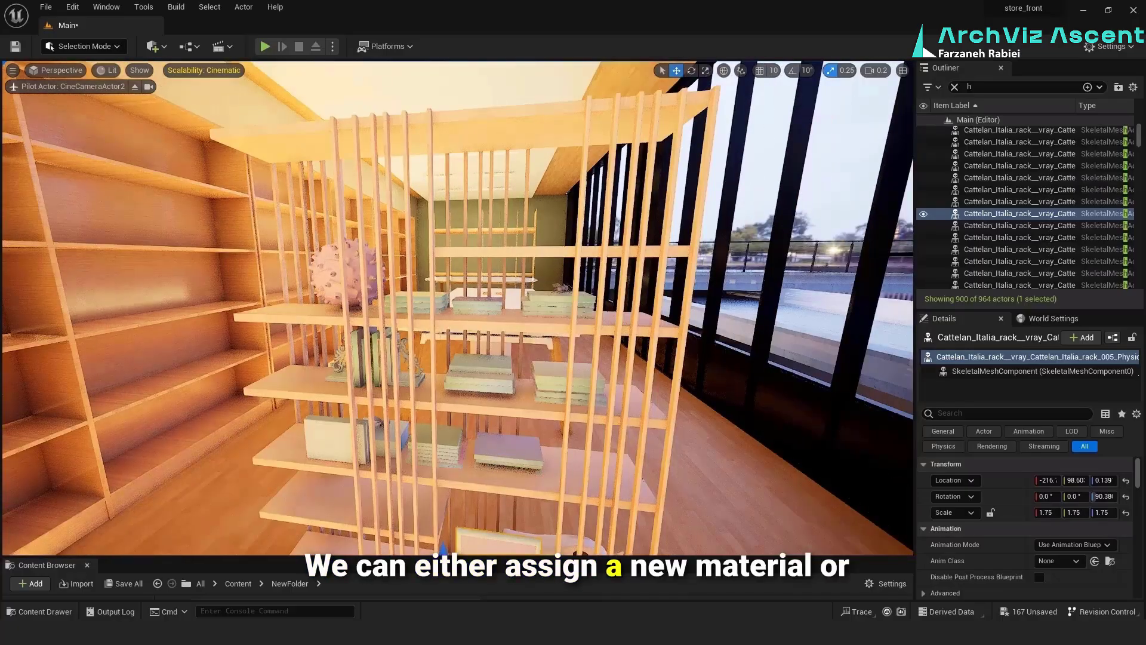
{"action": "right_click_drag", "start_coordinate": [495, 458], "coordinate": [500, 480]}
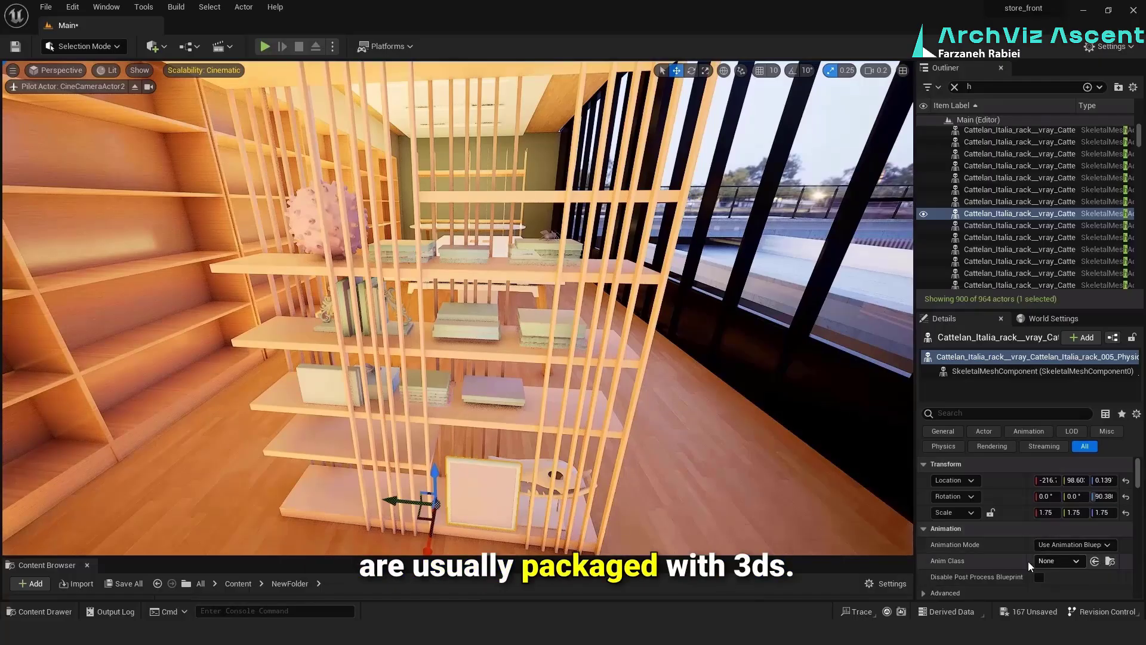
{"action": "scroll", "coordinate": [1029, 564], "scroll_direction": "down", "scroll_amount": 3}
{"action": "scroll", "coordinate": [1028, 561], "scroll_direction": "down", "scroll_amount": 1}
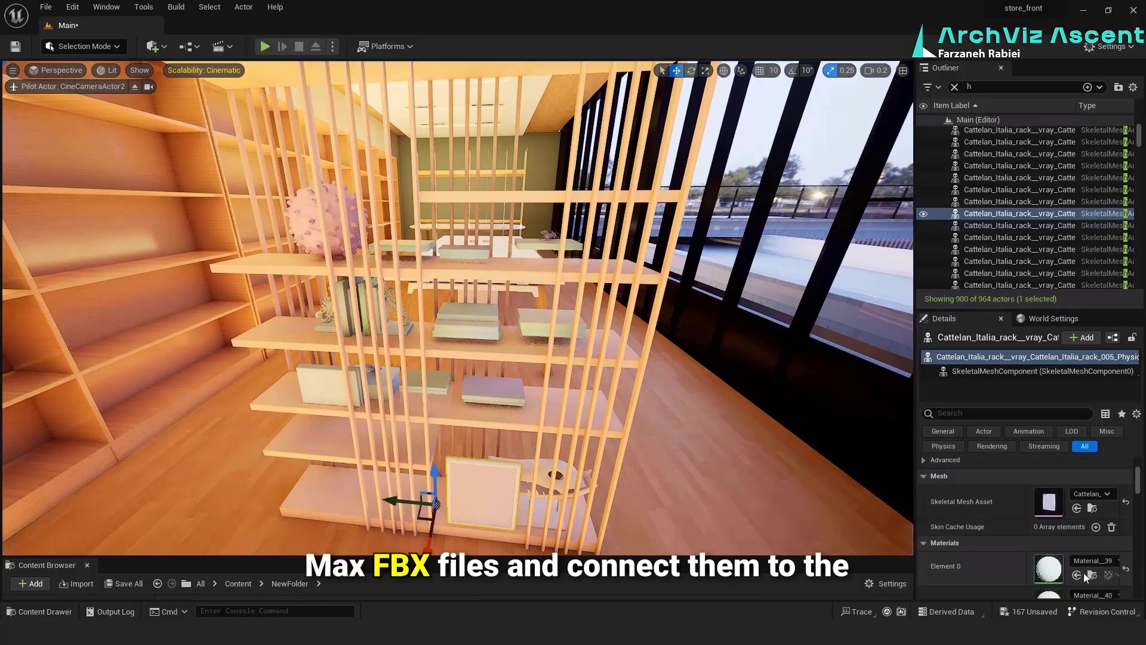
{"action": "scroll", "coordinate": [988, 564], "scroll_direction": "down", "scroll_amount": 2}
{"action": "scroll", "coordinate": [1026, 550], "scroll_direction": "down", "scroll_amount": 1}
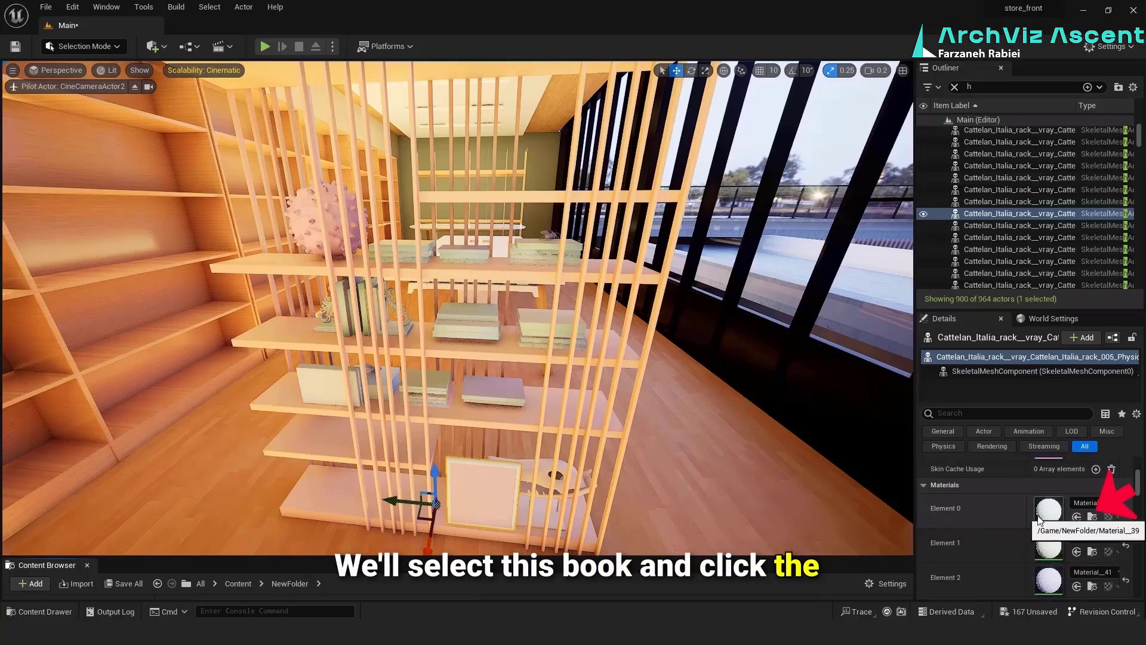
{"action": "left_click_drag", "start_coordinate": [132, 558], "coordinate": [132, 379]}
{"action": "mouse_move", "coordinate": [649, 467]}
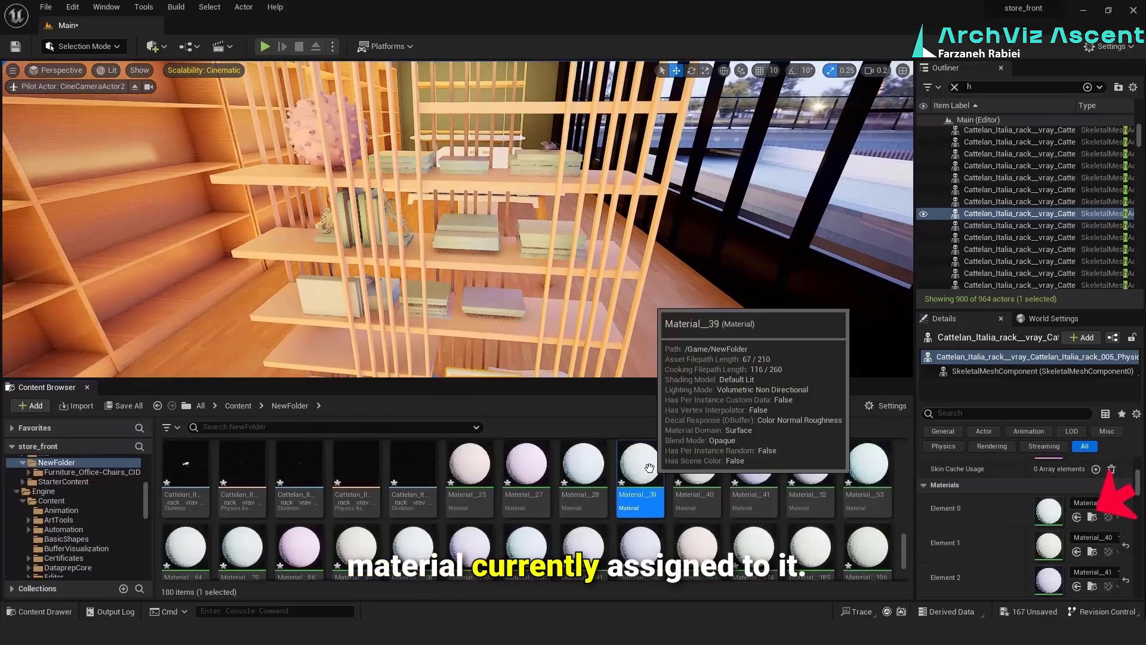
{"action": "double_click", "coordinate": [649, 467]}
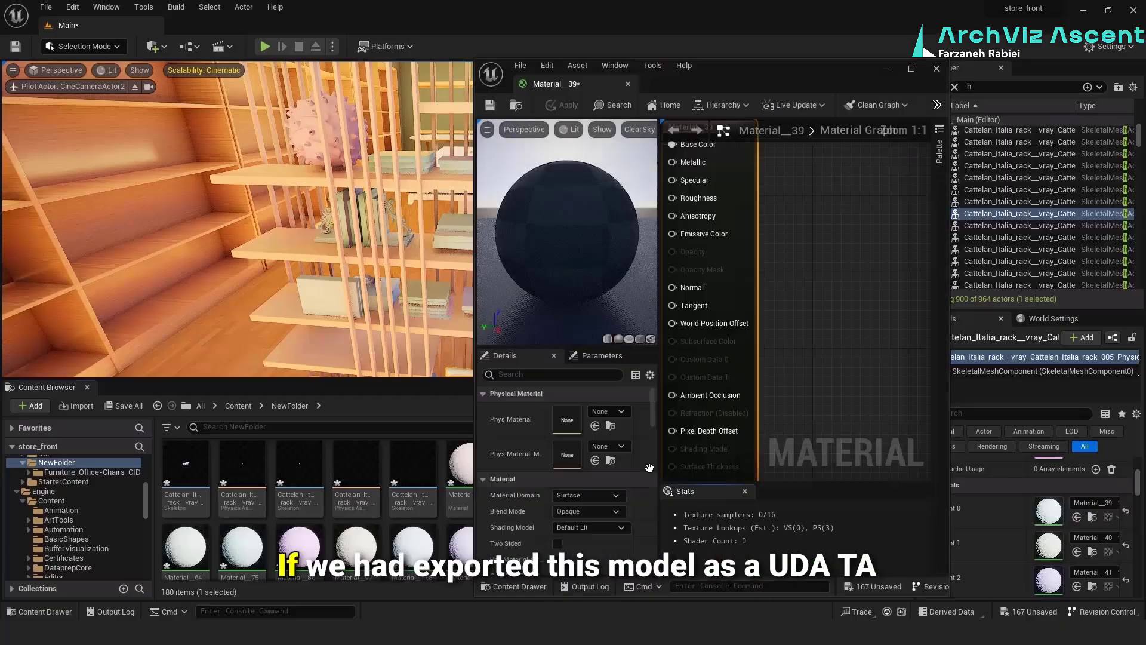
{"action": "scroll", "coordinate": [752, 404], "scroll_direction": "down", "scroll_amount": 6}
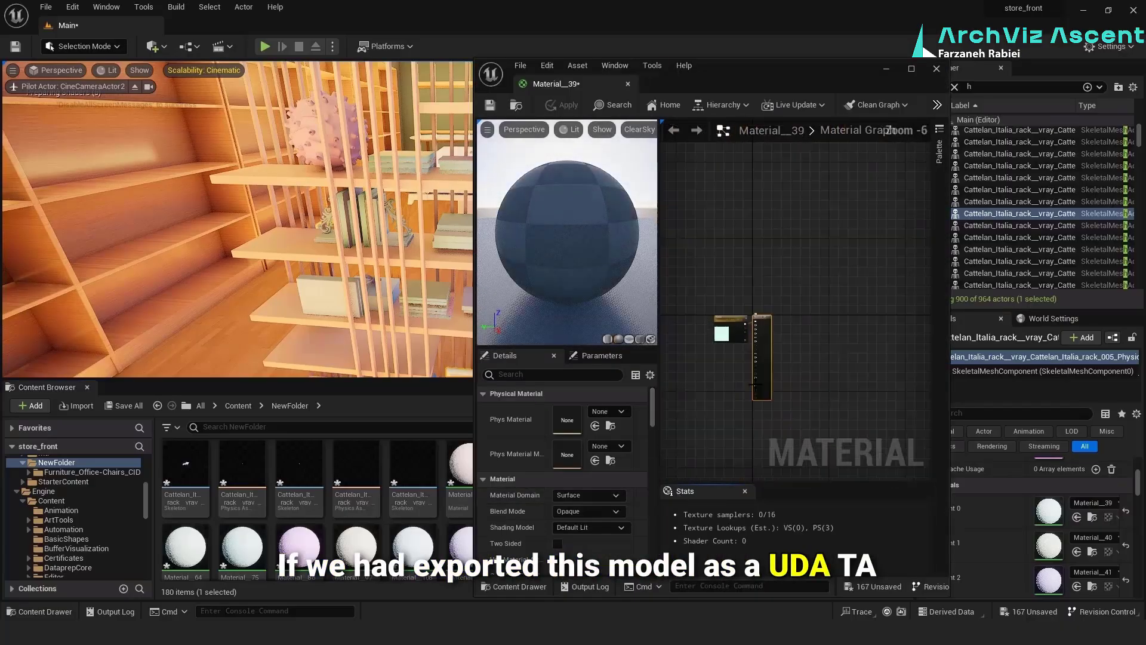
{"action": "scroll", "coordinate": [734, 328], "scroll_direction": "up", "scroll_amount": 6}
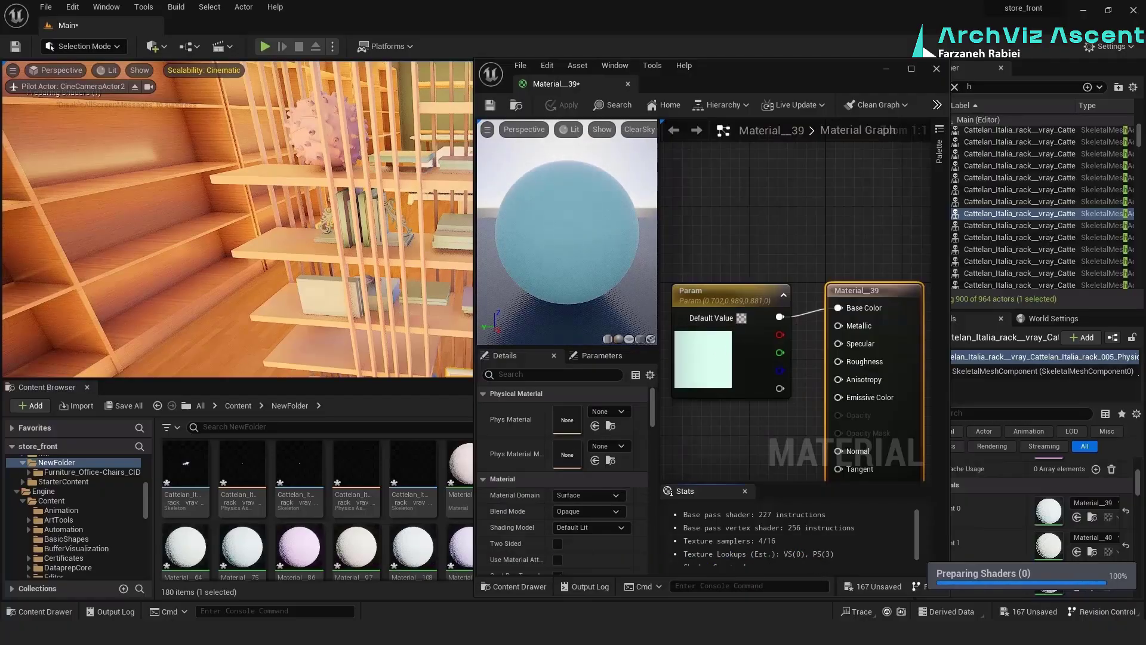
Switch to File Explorer and import all images from the Pro 3DSky - Cattelan Italia Rack maps folder into NewFolder
{"action": "key", "text": "alt+Tab"}
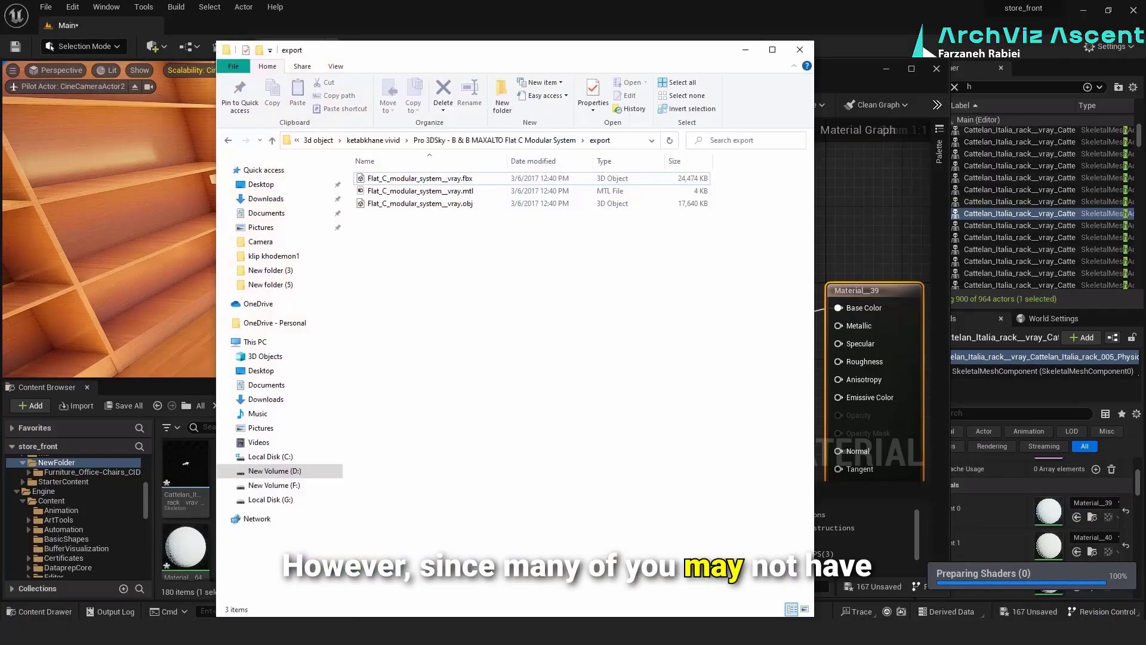
{"action": "left_click", "coordinate": [544, 141]}
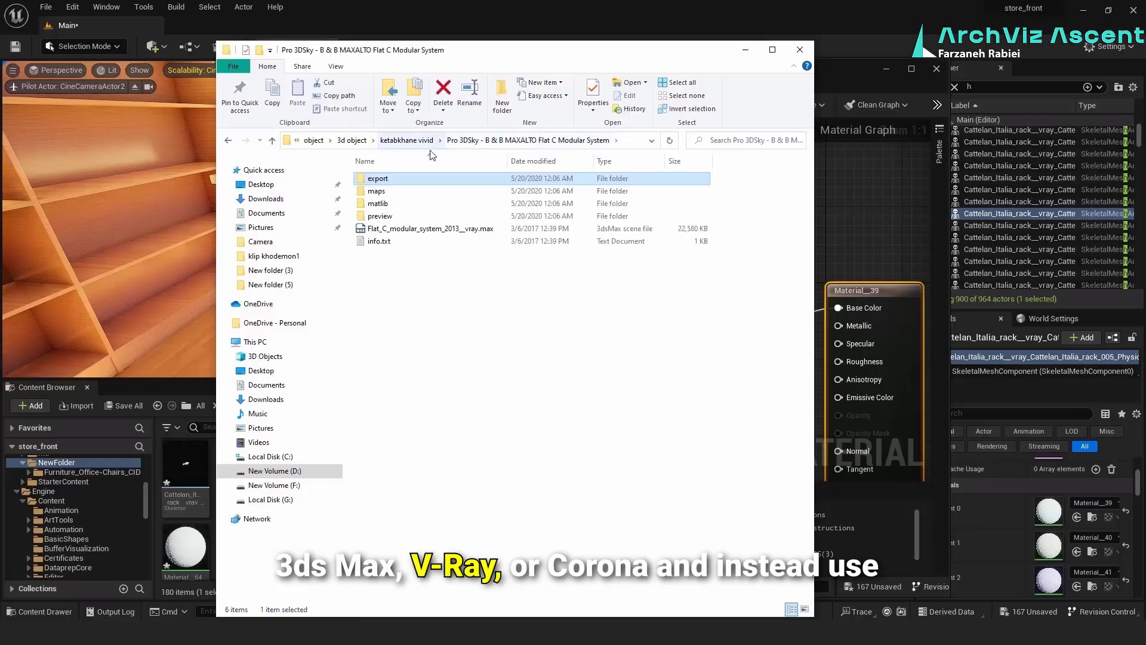
{"action": "left_click", "coordinate": [430, 141]}
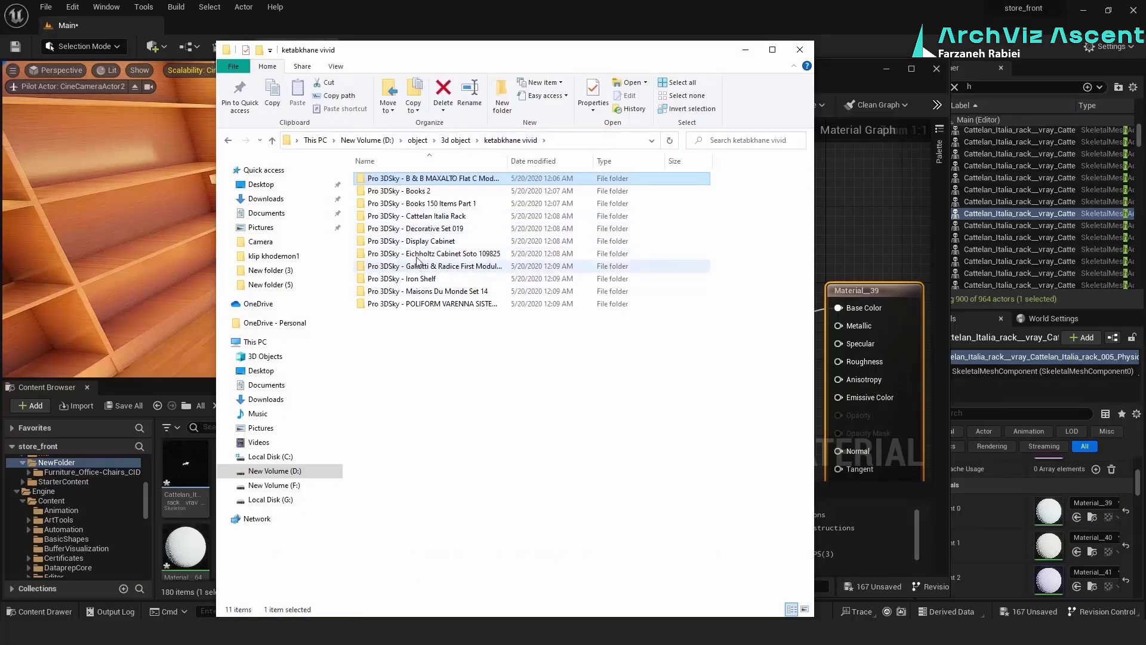
{"action": "double_click", "coordinate": [417, 217]}
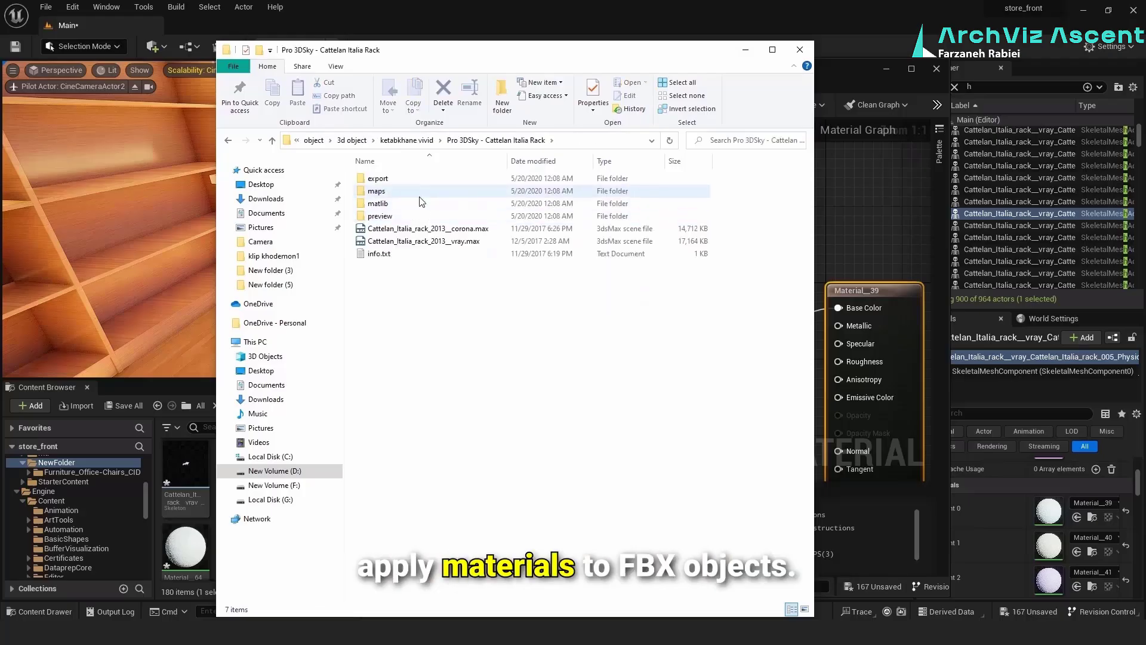
{"action": "double_click", "coordinate": [420, 196]}
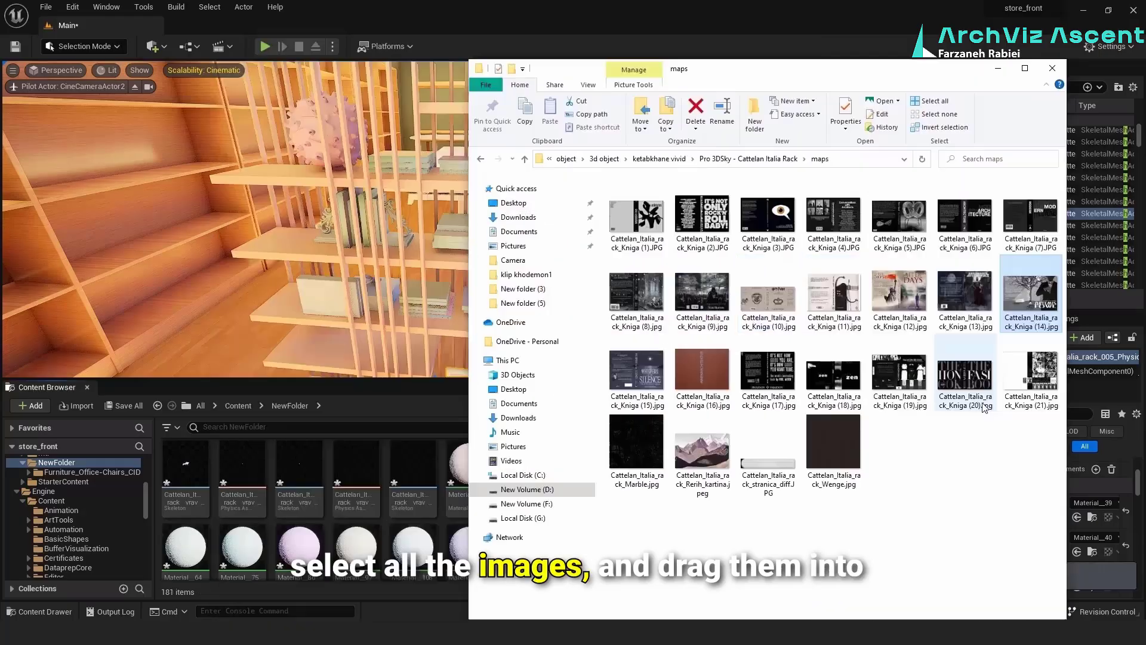
{"action": "key", "text": "ctrl+a"}
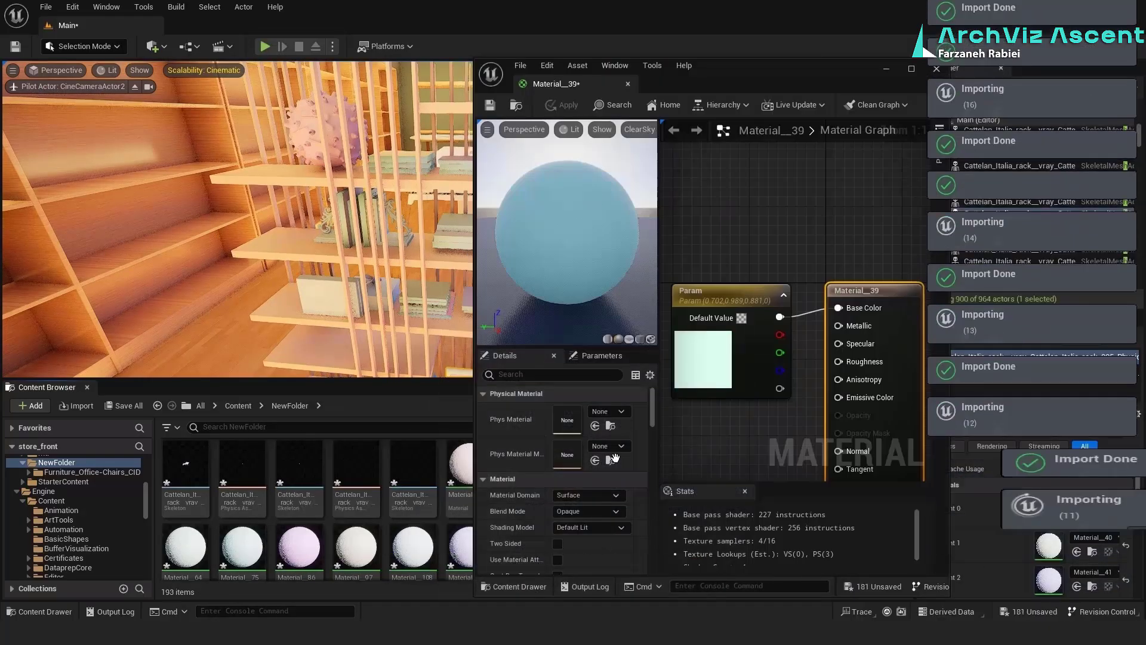
{"action": "left_click", "coordinate": [886, 68]}
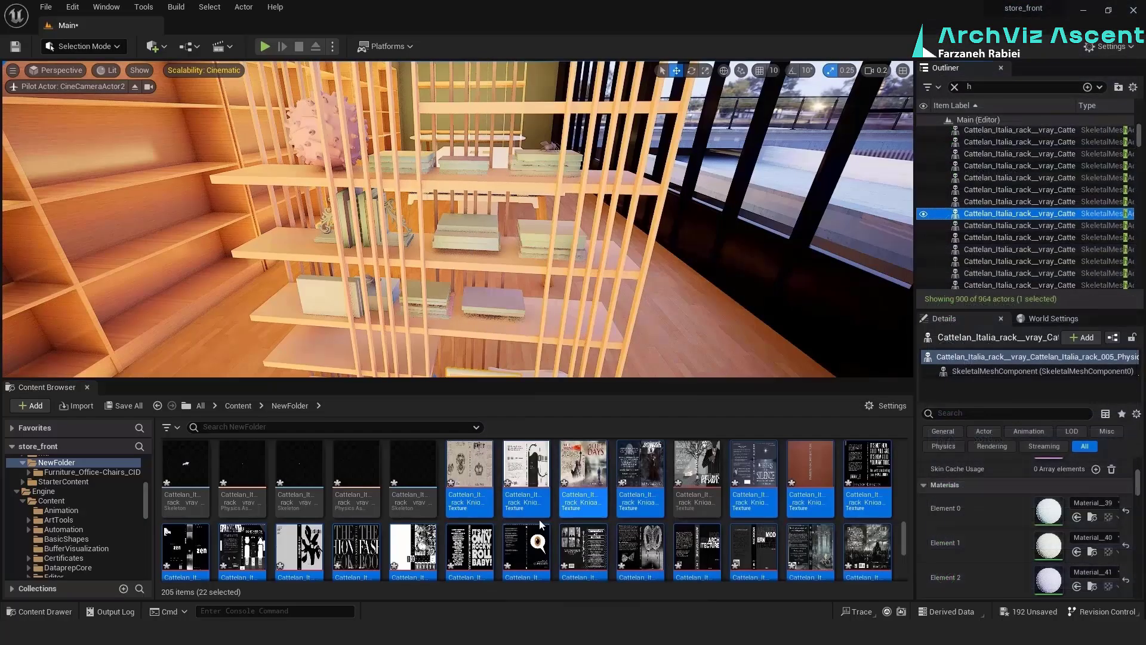
Replace Material__39's Param color node with the Cattelan_Italia_rack_Kniga__10_ texture and connect it to Base Color
{"action": "mouse_move", "coordinate": [480, 631]}
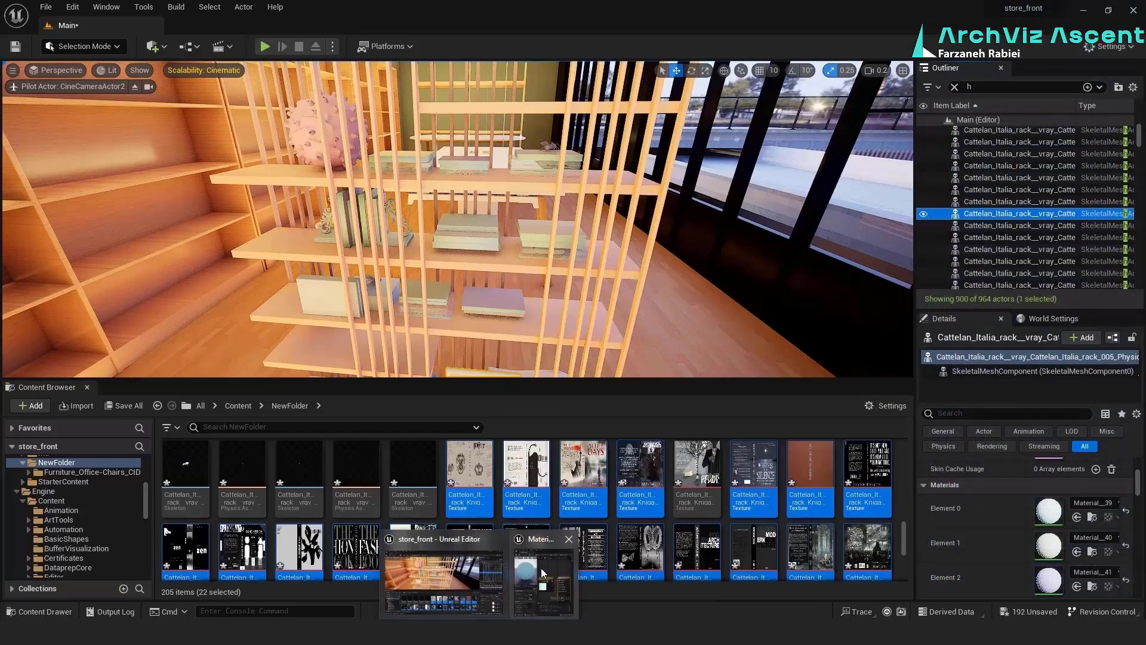
{"action": "left_click", "coordinate": [542, 577]}
{"action": "left_click", "coordinate": [711, 330]}
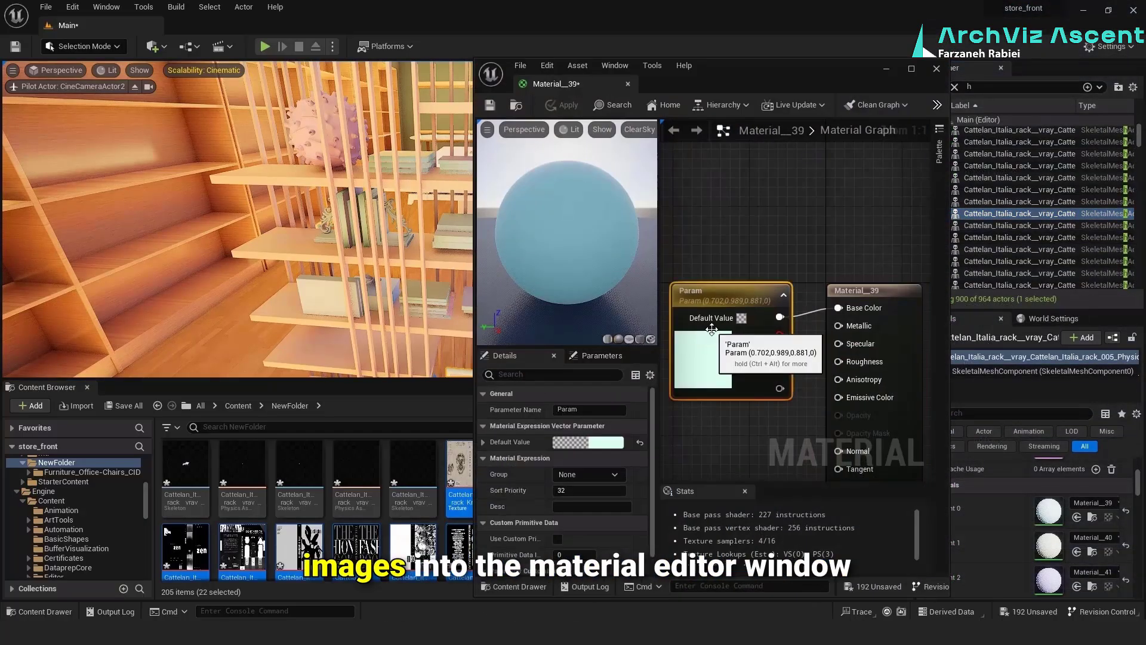
{"action": "key", "text": "Delete"}
{"action": "left_click", "coordinate": [458, 461]}
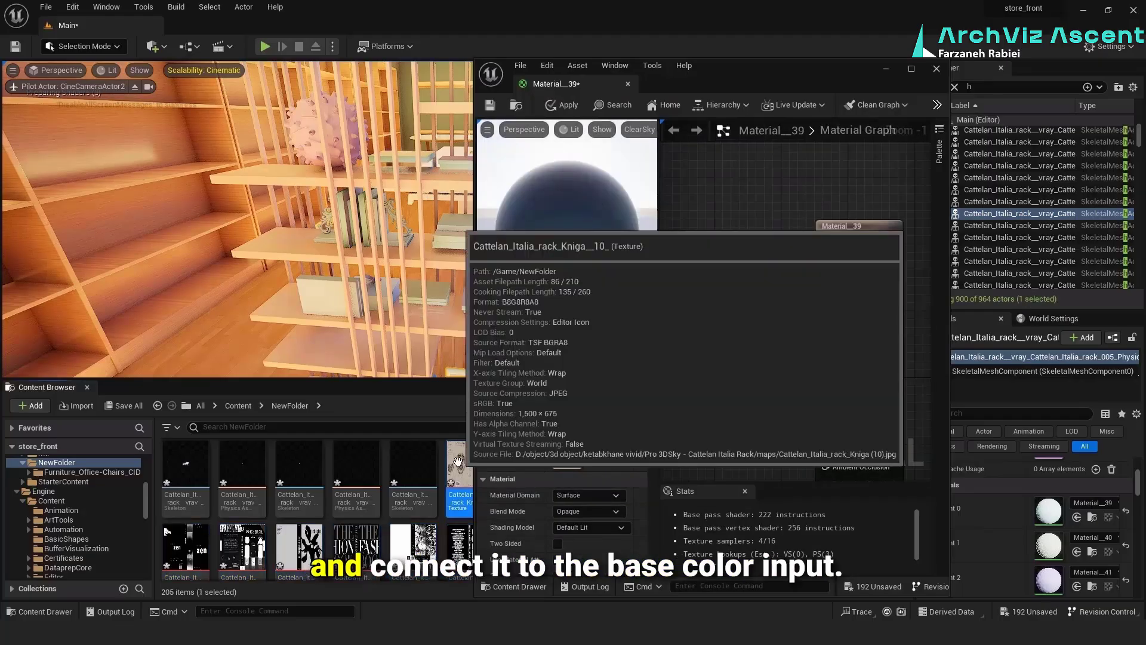
{"action": "left_click_drag", "start_coordinate": [457, 465], "coordinate": [702, 272]}
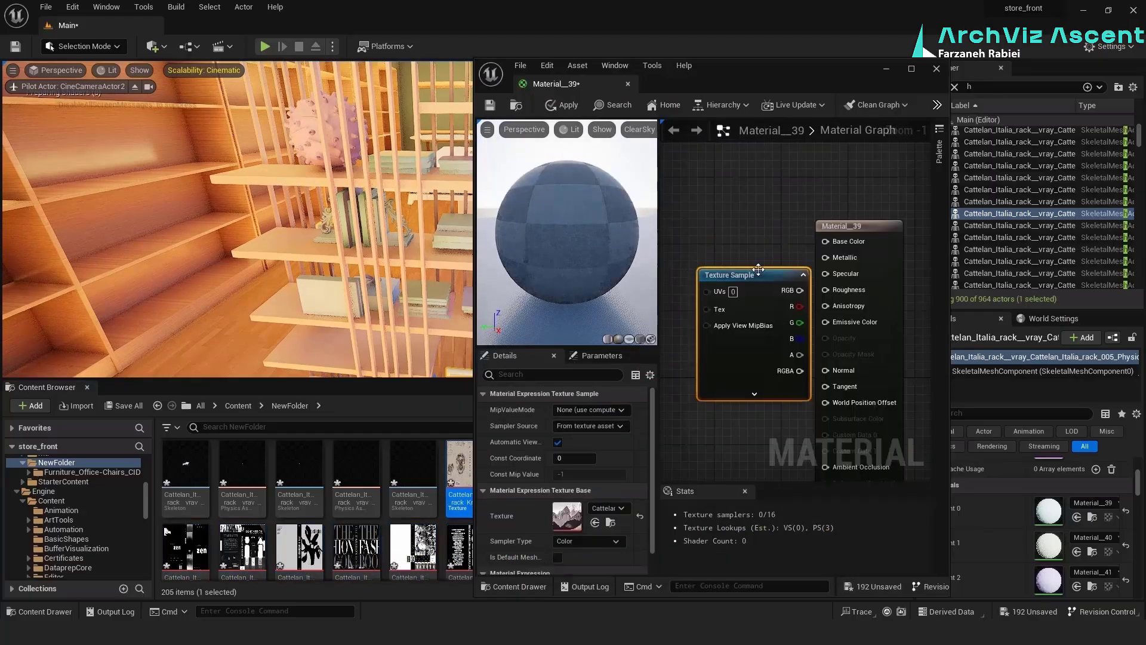
{"action": "left_click_drag", "start_coordinate": [830, 243], "coordinate": [830, 243]}
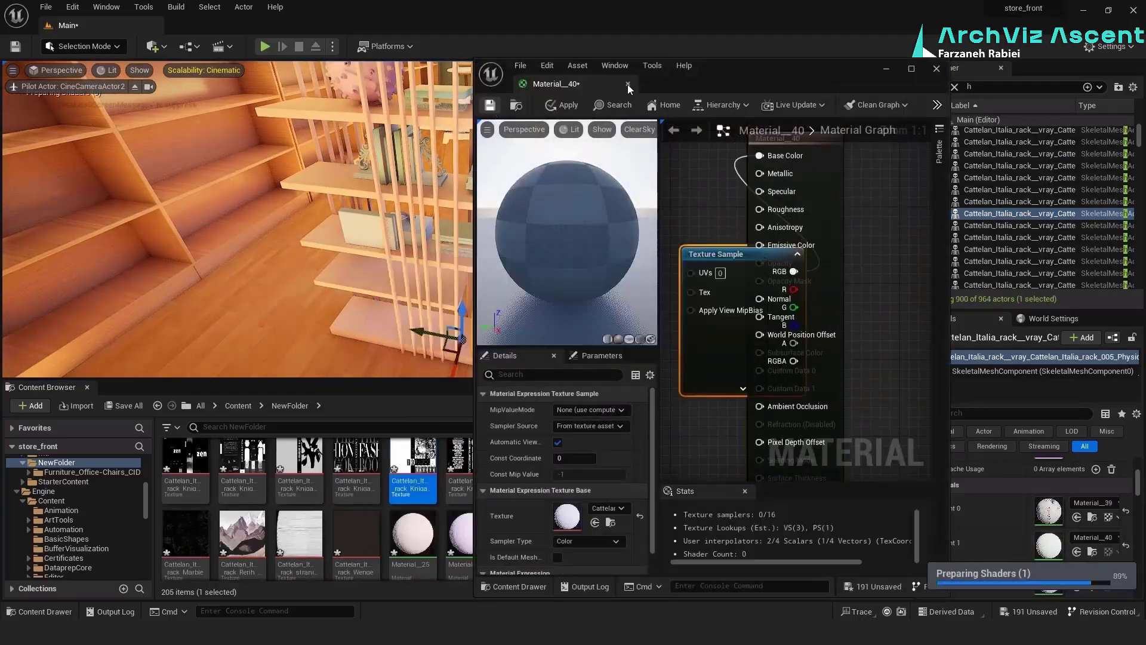
Apply and save imported book textures as base color in the other book materials, including Material__40, Material__41, Material__196 and Material__28
{"action": "left_click", "coordinate": [628, 84]}
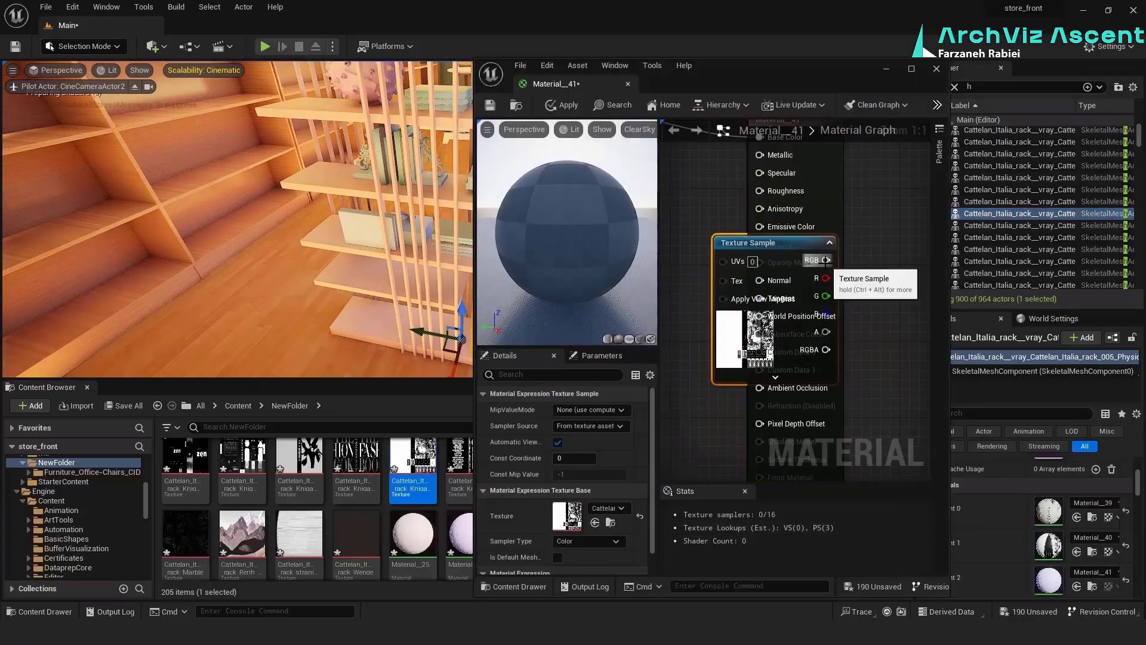
{"action": "left_click", "coordinate": [628, 84]}
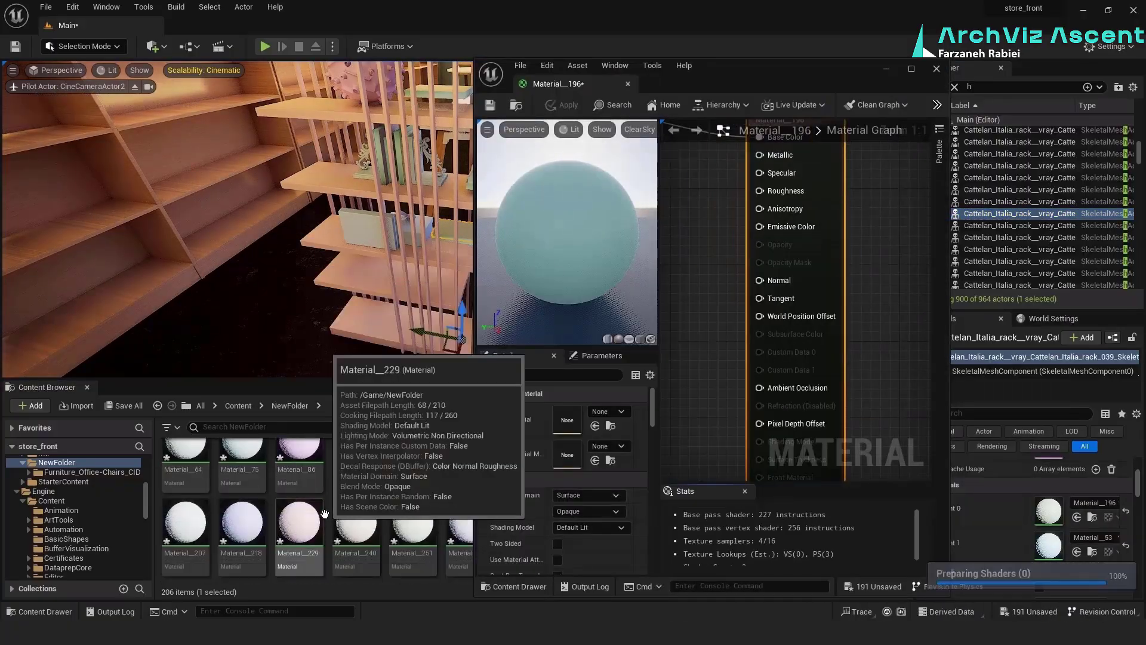
{"action": "key", "text": "ctrl+s"}
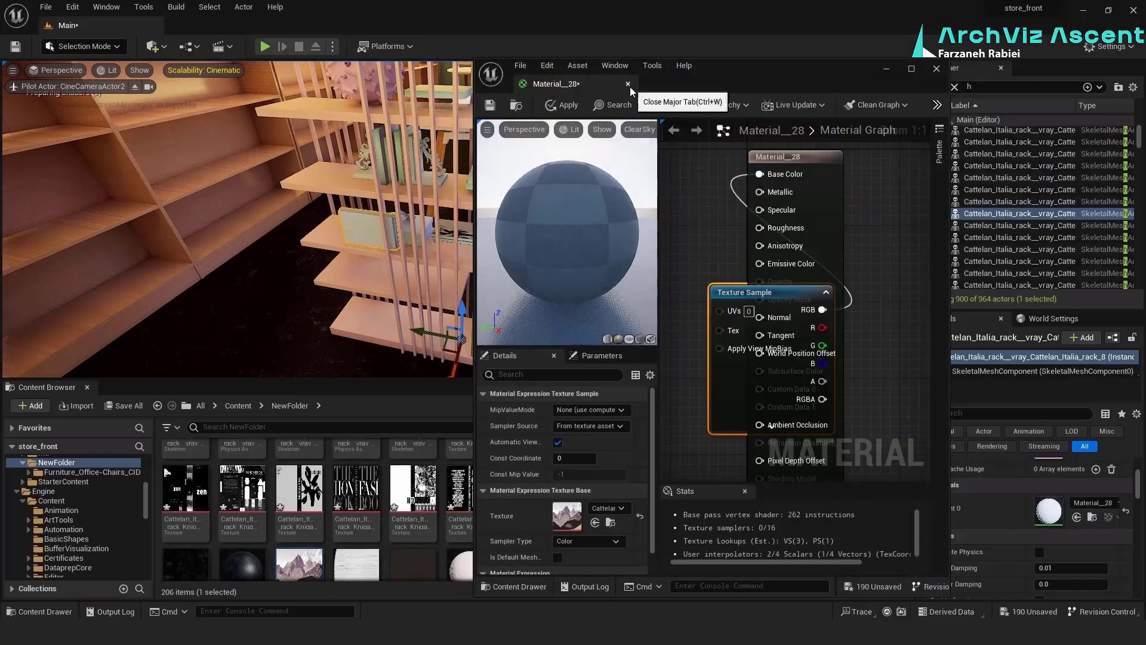
{"action": "left_click", "coordinate": [563, 105]}
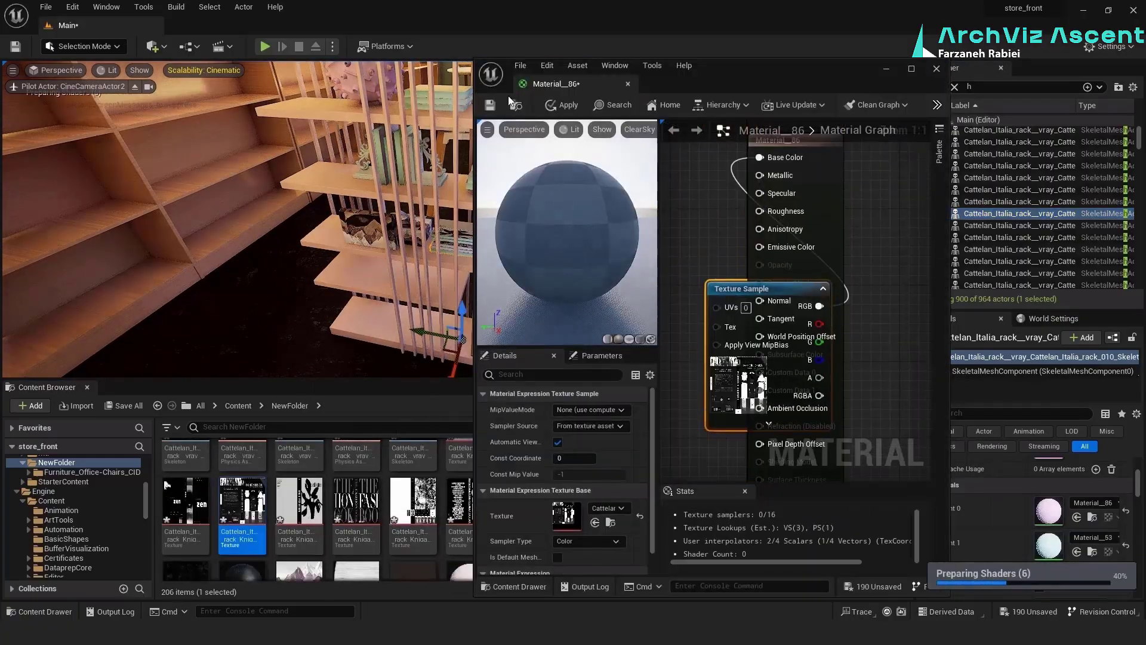
{"action": "left_click", "coordinate": [489, 105]}
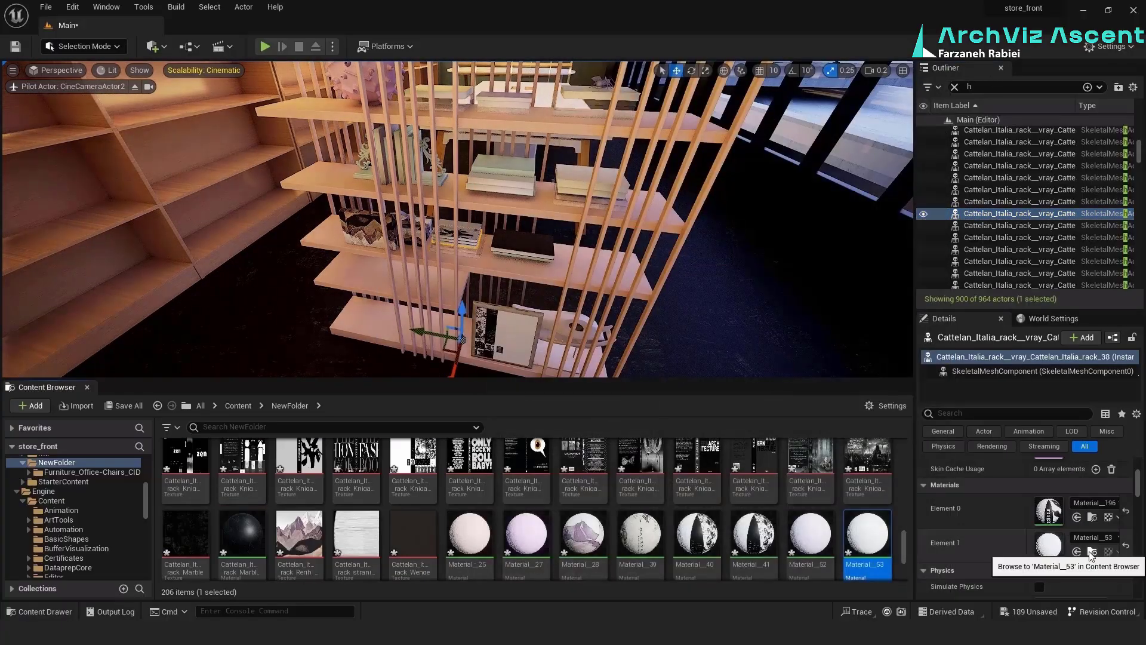
Open Material__53, bring the Cattelan_Italia_rack_Kniga__21_ texture into Material__52, and save the book material
{"action": "double_click", "coordinate": [865, 537]}
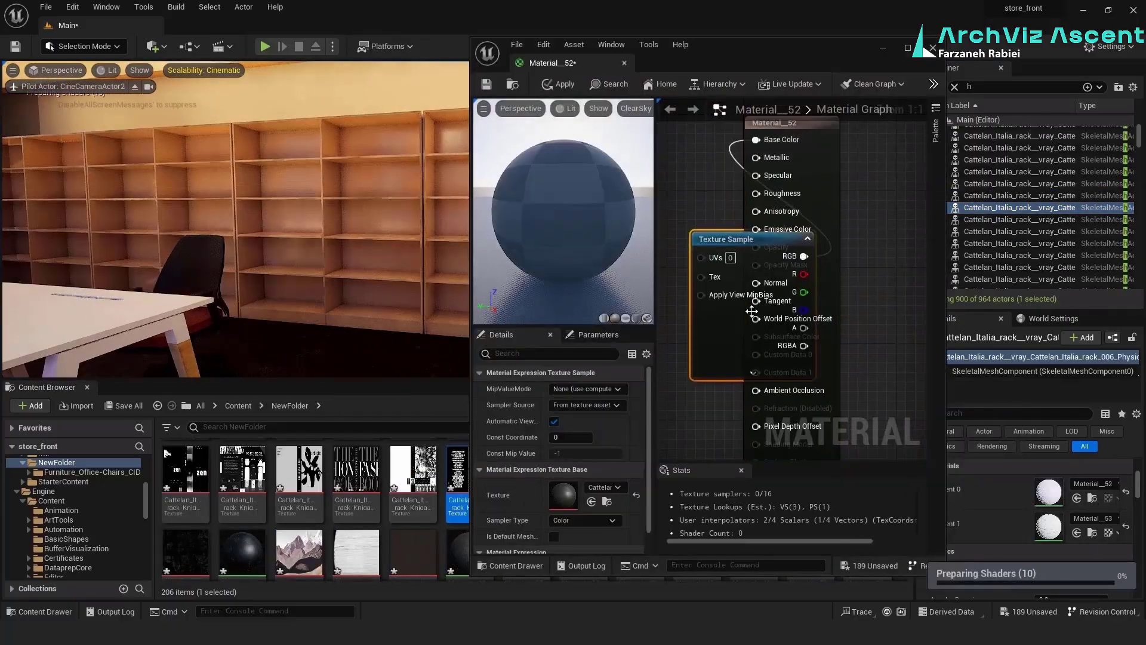
{"action": "key", "text": "ctrl+s"}
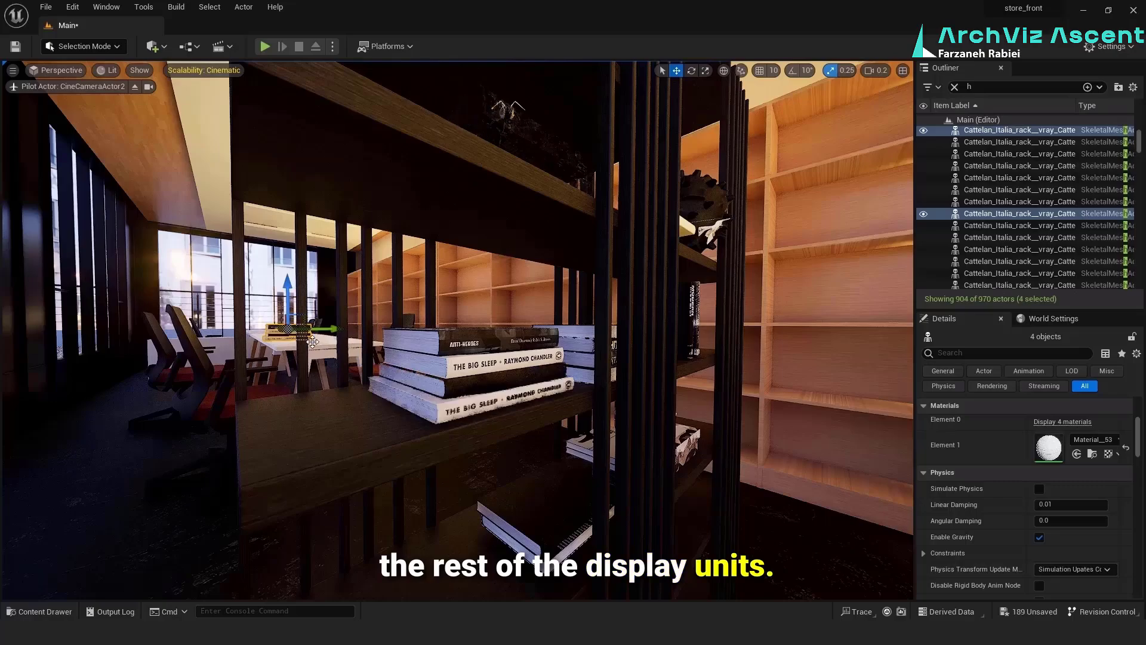
Move the selected stack of four books onto the office's wall shelving and rotate it with 90° snapping to fit the shelf
{"action": "key", "text": "w"}
{"action": "right_click_drag", "start_coordinate": [458, 330], "coordinate": [418, 353]}
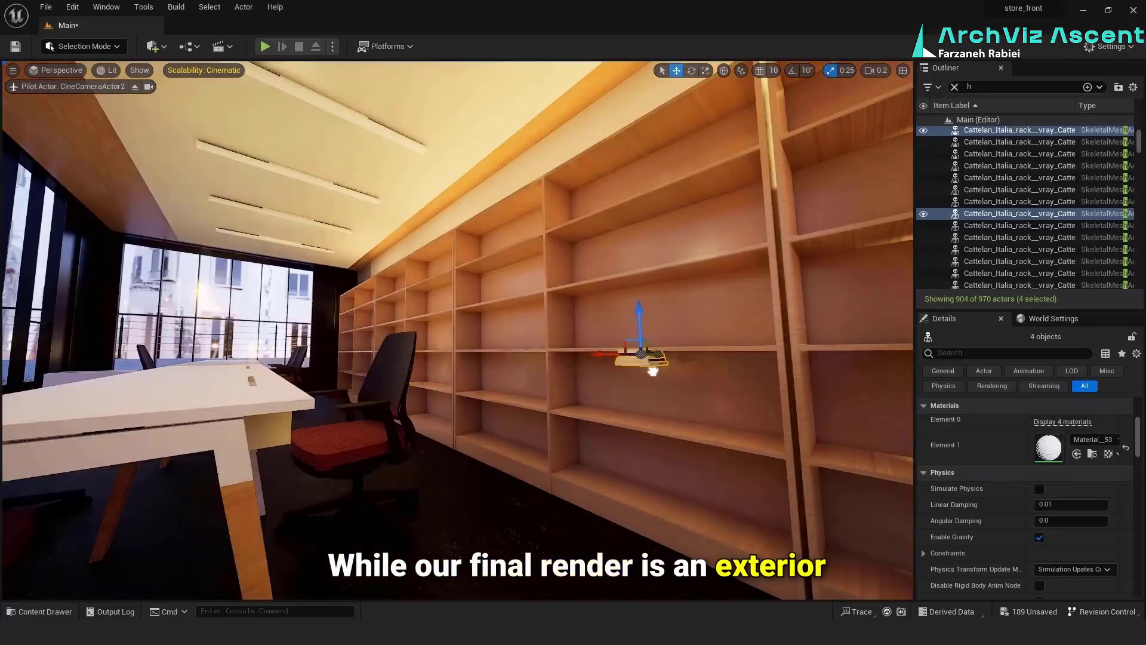
{"action": "key", "text": "e"}
{"action": "left_click_drag", "start_coordinate": [681, 306], "coordinate": [982, 318]}
{"action": "right_click_drag", "start_coordinate": [484, 412], "coordinate": [573, 412]}
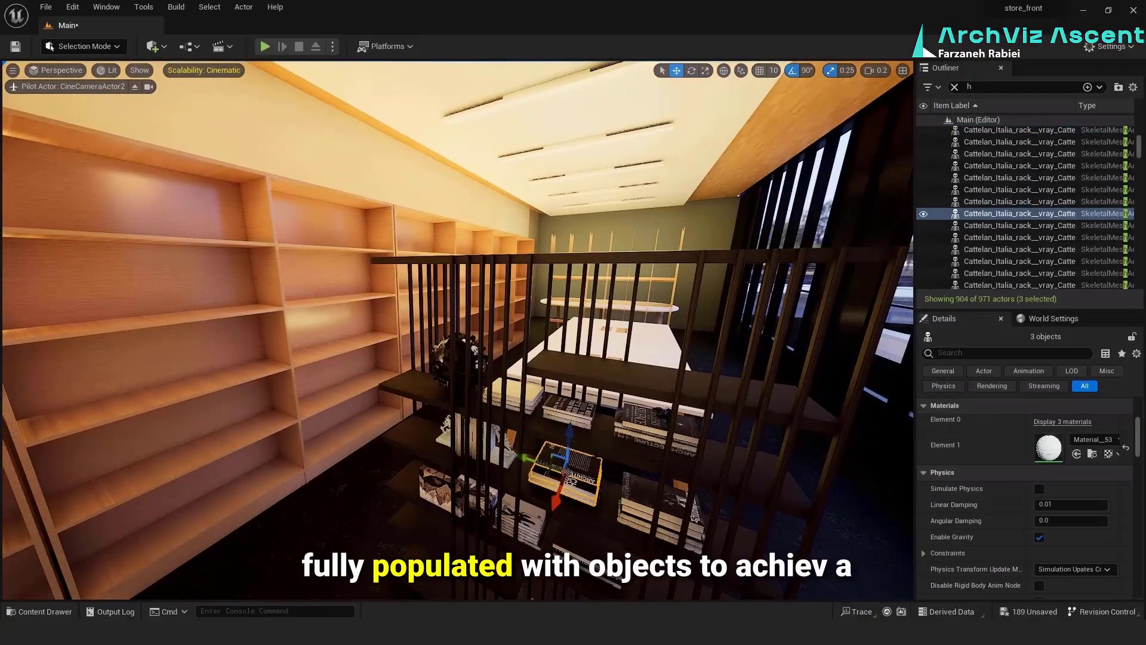
Position further groups of rack books, including a three-book stack, on the wall shelving and orient them to the shelves
{"action": "left_click_drag", "start_coordinate": [525, 458], "coordinate": [282, 395], "text": "alt"}
{"action": "left_click_drag", "start_coordinate": [279, 423], "coordinate": [117, 503]}
{"action": "key", "text": "e"}
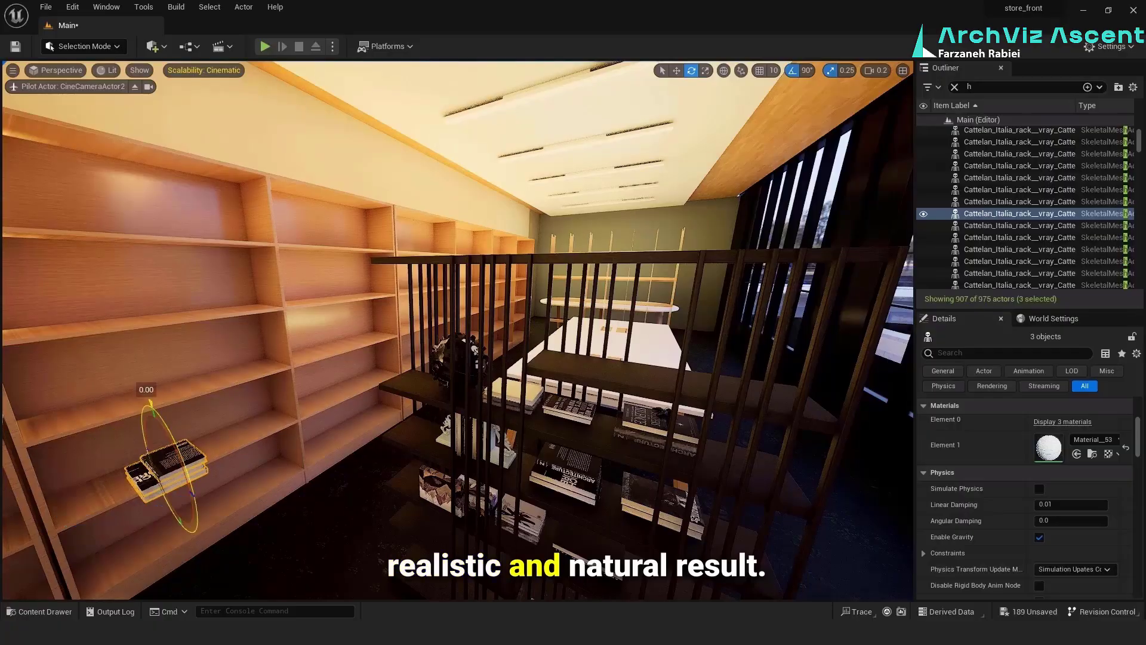
{"action": "key", "text": "w"}
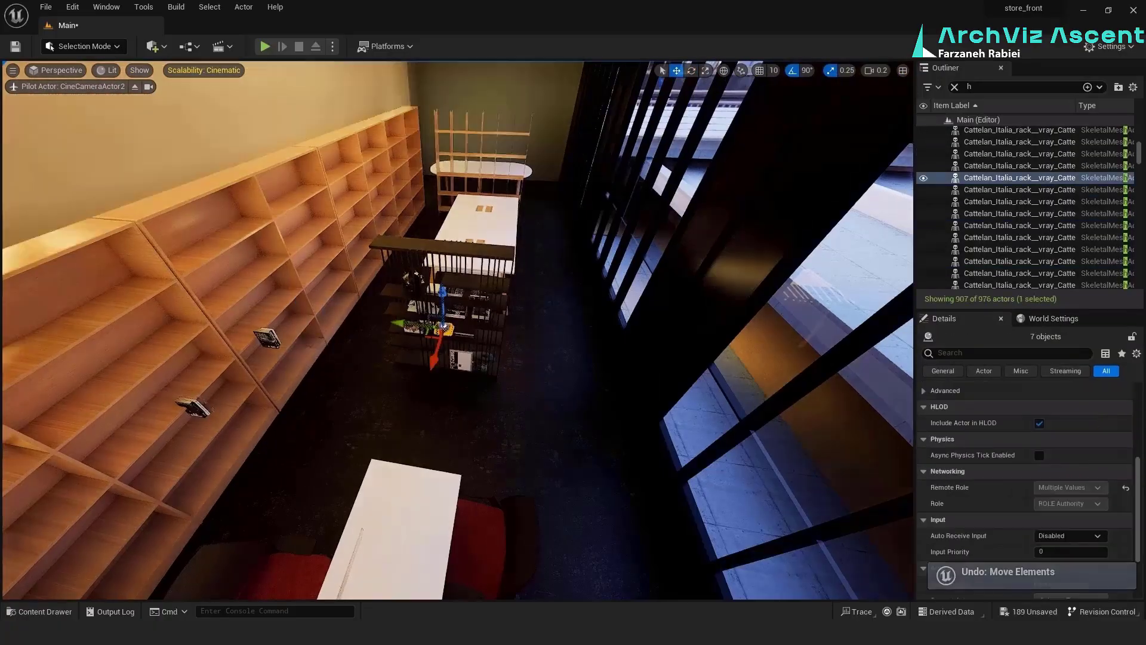
{"action": "key", "text": "e"}
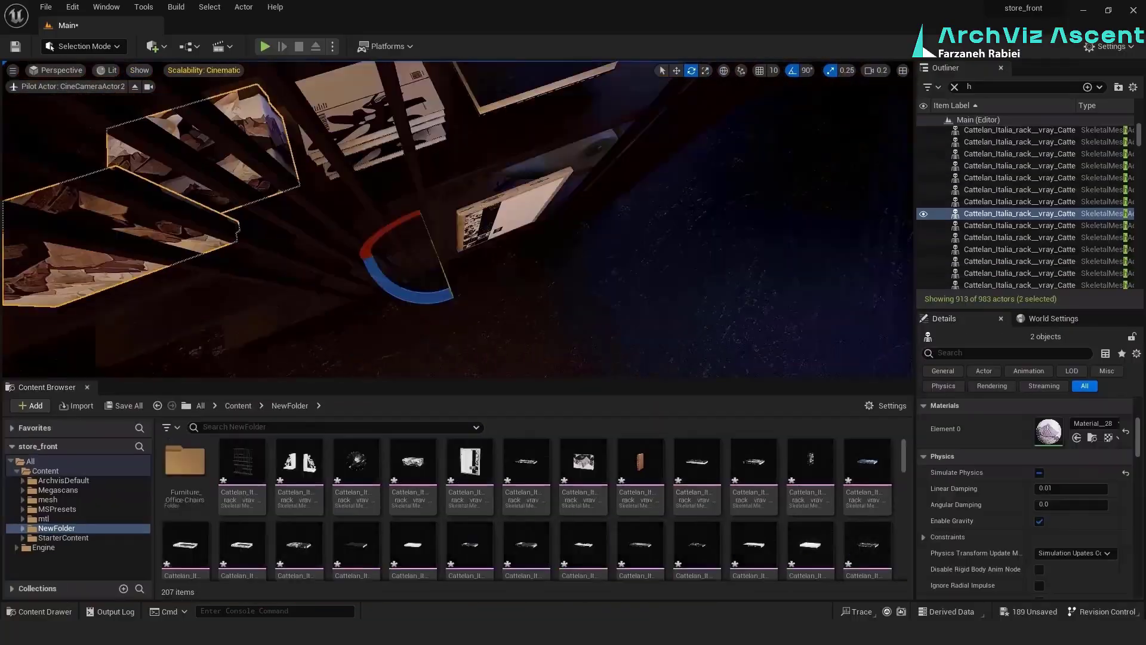
Apply Material__28 to the book standing on the rack's lowest shelf and select that book
{"action": "scroll", "coordinate": [599, 537], "scroll_direction": "down", "scroll_amount": 11}
{"action": "left_click_drag", "start_coordinate": [640, 501], "coordinate": [503, 222]}
{"action": "left_click", "coordinate": [503, 222]}
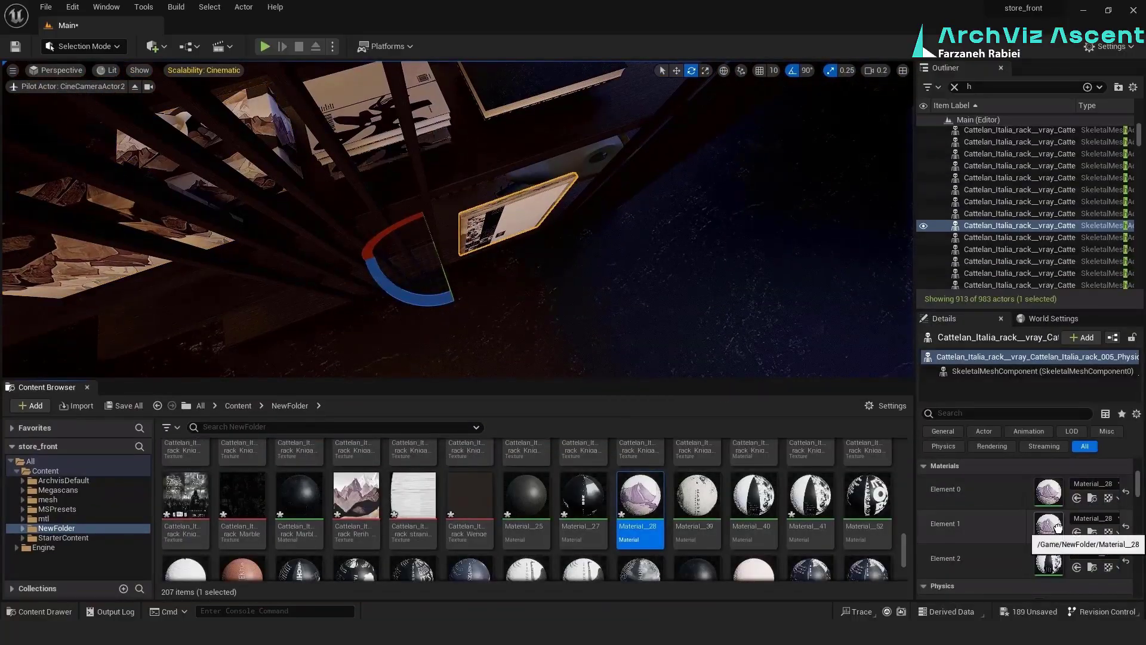
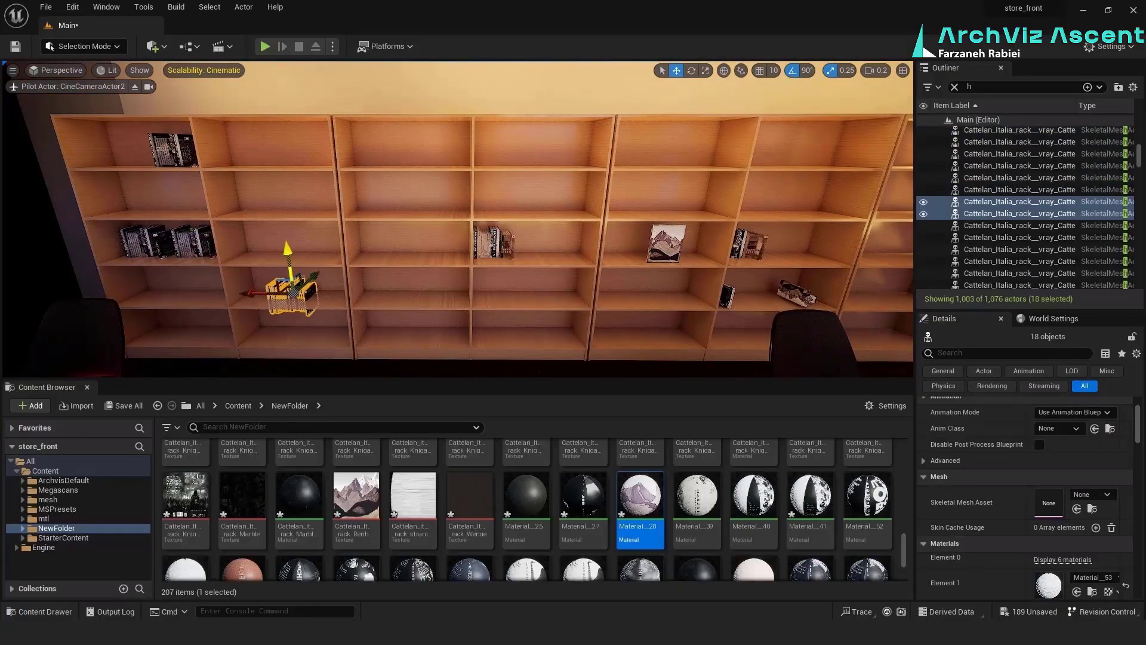
Group the books selected on the office's wall shelving so they can be moved as one unit
{"action": "left_click", "coordinate": [677, 69]}
{"action": "right_click", "coordinate": [988, 226]}
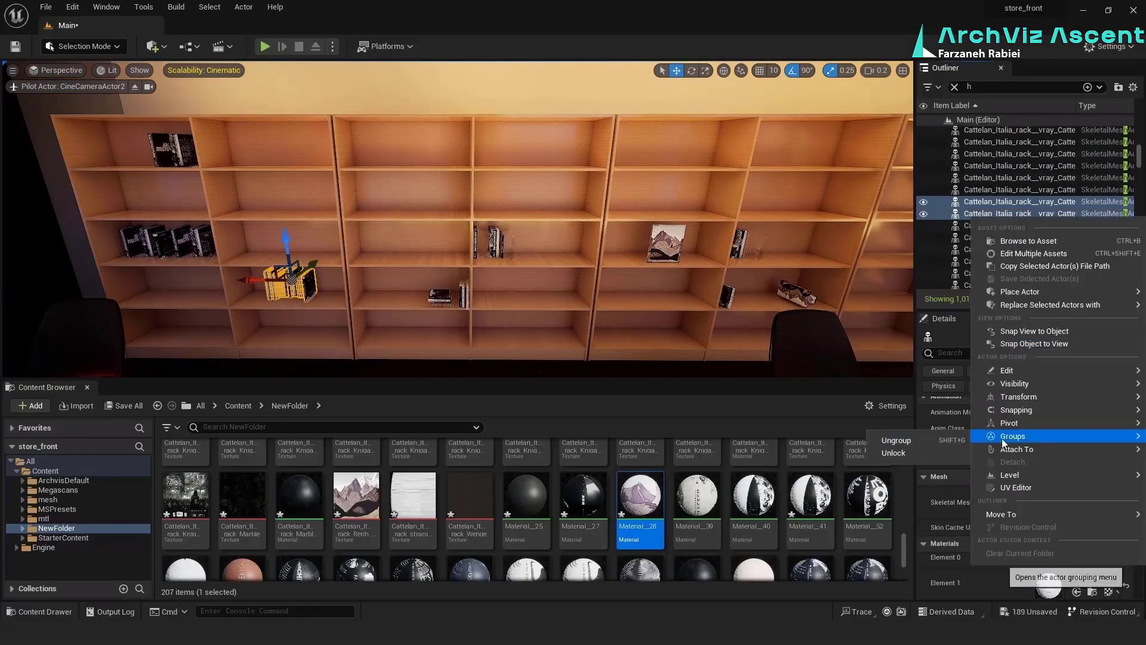
{"action": "left_click", "coordinate": [1005, 439]}
{"action": "mouse_move", "coordinate": [198, 261]}
{"action": "left_mouse_down", "text": "alt"}
{"action": "mouse_move", "coordinate": [179, 169]}
{"action": "mouse_move", "coordinate": [205, 263]}
{"action": "left_mouse_up", "text": "alt"}
{"action": "key", "text": "e"}
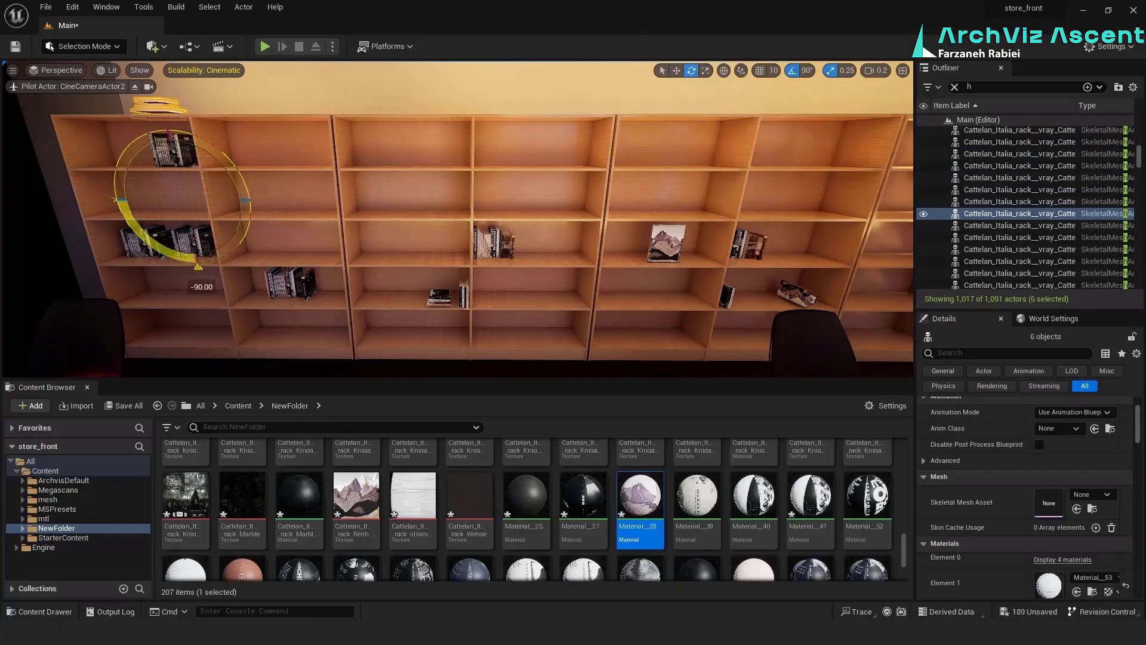
{"action": "key", "text": "ctrl+z"}
{"action": "key", "text": "ctrl+g"}
Lay a flat book stack on the first shelving unit's second shelf and place a standing book group on the middle unit's second shelf
{"action": "left_click_drag", "start_coordinate": [216, 179], "coordinate": [263, 139]}
{"action": "key", "text": "w"}
{"action": "left_click_drag", "start_coordinate": [254, 161], "coordinate": [257, 183]}
{"action": "left_click_drag", "start_coordinate": [725, 241], "coordinate": [563, 190], "text": "alt"}
{"action": "left_click_drag", "start_coordinate": [540, 191], "coordinate": [394, 192]}
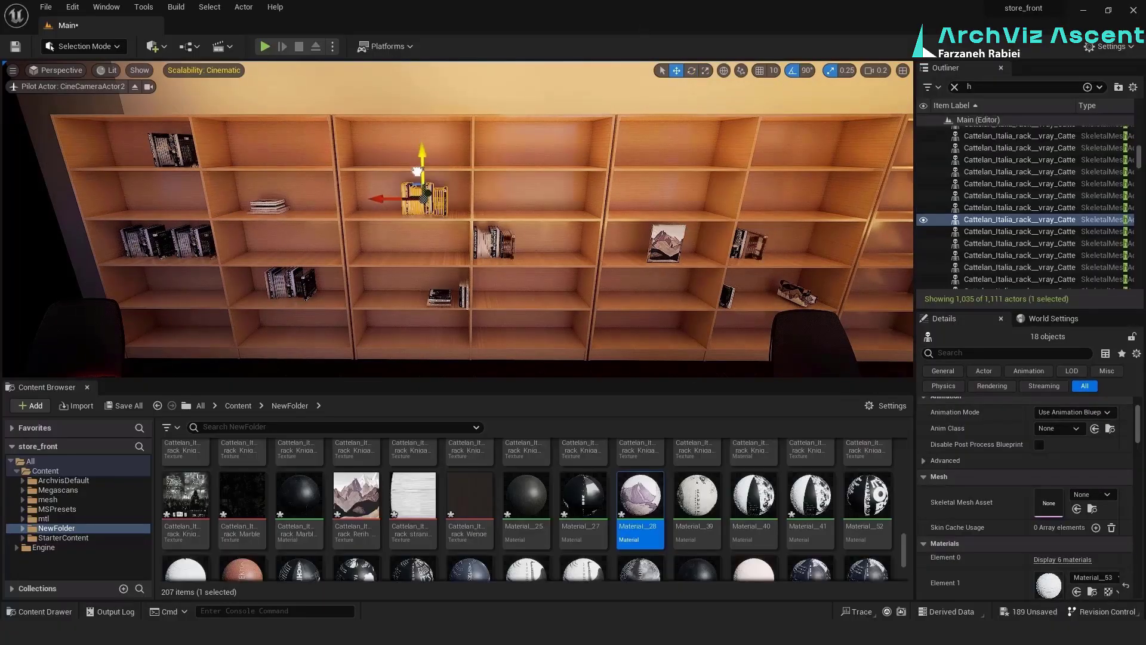
Copy the two standing book groups from the first shelving unit onto the middle unit's top shelf
{"action": "left_click", "coordinate": [146, 241]}
{"action": "left_click", "coordinate": [195, 242], "text": "ctrl"}
{"action": "left_click_drag", "start_coordinate": [173, 242], "coordinate": [392, 124], "text": "alt"}
{"action": "left_click", "coordinate": [146, 242]}
{"action": "left_click_drag", "start_coordinate": [145, 216], "coordinate": [146, 179], "text": "alt"}
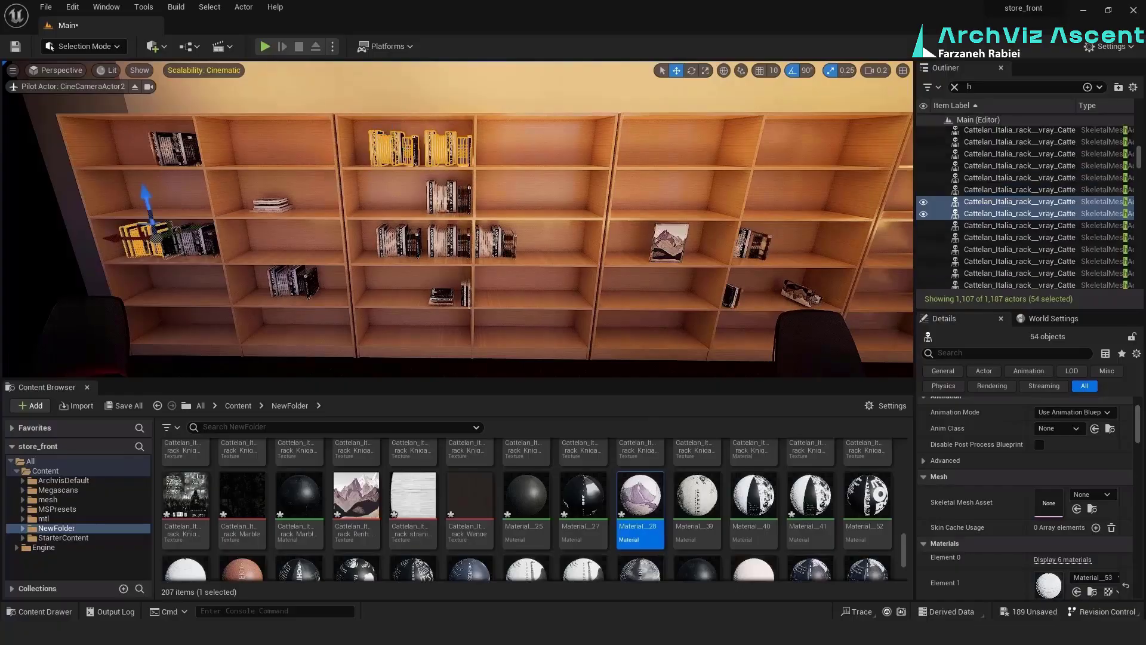
Distribute copies of the standing book groups over more wall shelves and place one in the empty shelving section
{"action": "left_click", "coordinate": [391, 154]}
{"action": "left_click_drag", "start_coordinate": [384, 122], "coordinate": [387, 281], "text": "alt"}
{"action": "left_click_drag", "start_coordinate": [363, 313], "coordinate": [651, 317]}
{"action": "right_click_drag", "start_coordinate": [537, 239], "coordinate": [686, 227]}
{"action": "left_click_drag", "start_coordinate": [428, 314], "coordinate": [556, 274], "text": "alt"}
{"action": "left_click_drag", "start_coordinate": [578, 257], "coordinate": [578, 206]}
{"action": "left_click_drag", "start_coordinate": [538, 222], "coordinate": [334, 153], "text": "alt"}
{"action": "left_click_drag", "start_coordinate": [286, 179], "coordinate": [231, 181], "text": "alt"}
{"action": "right_click_drag", "start_coordinate": [417, 209], "coordinate": [287, 209]}
{"action": "left_click", "coordinate": [450, 180]}
{"action": "left_click_drag", "start_coordinate": [445, 173], "coordinate": [440, 228], "text": "alt"}
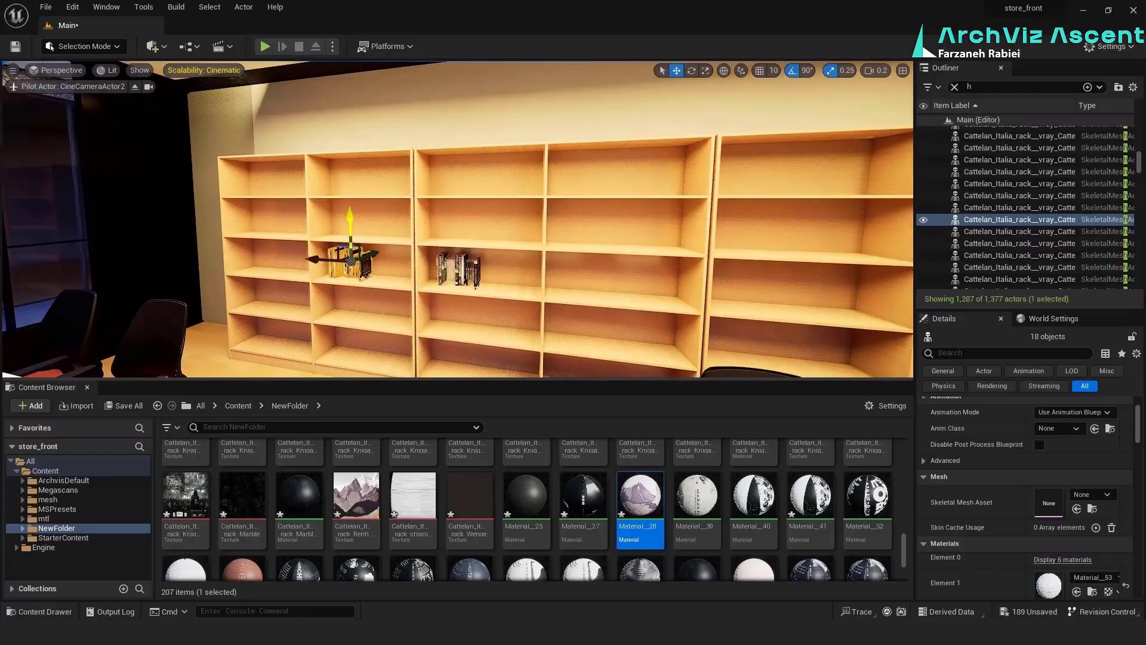
Fill the empty shelving section with further book groups on several levels, including one on a top shelf
{"action": "left_click_drag", "start_coordinate": [334, 221], "coordinate": [231, 220], "text": "alt"}
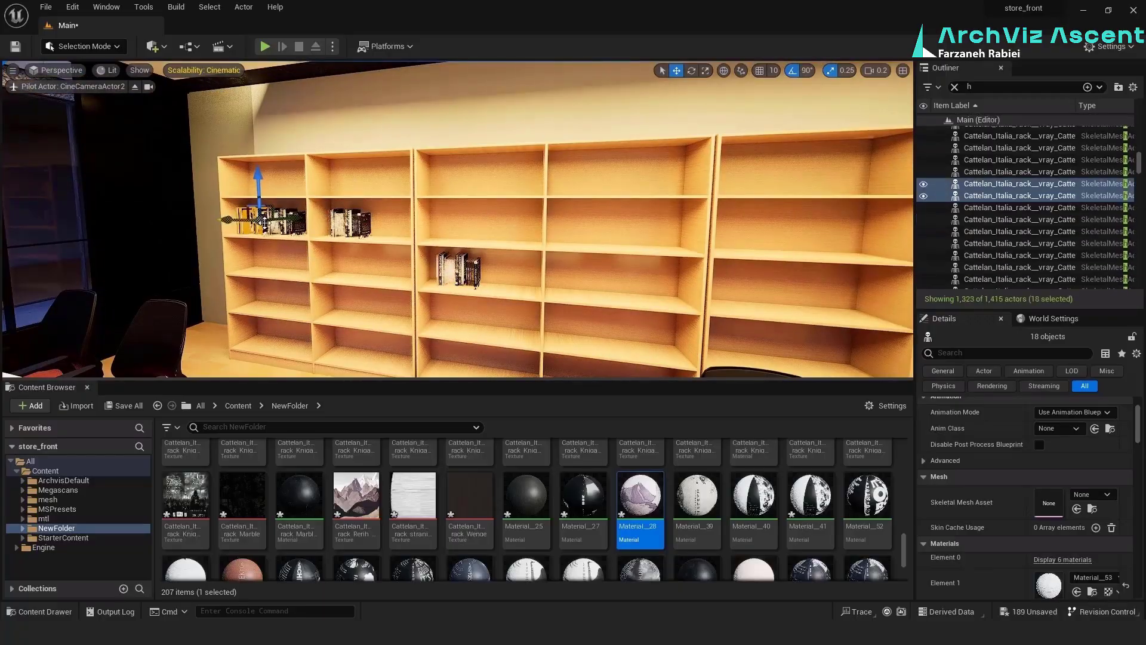
{"action": "left_click_drag", "start_coordinate": [289, 179], "coordinate": [289, 246], "text": "alt"}
{"action": "left_click_drag", "start_coordinate": [311, 286], "coordinate": [651, 316], "text": "alt"}
{"action": "right_click_drag", "start_coordinate": [597, 239], "coordinate": [717, 239]}
{"action": "left_click_drag", "start_coordinate": [504, 278], "coordinate": [382, 173], "text": "alt"}
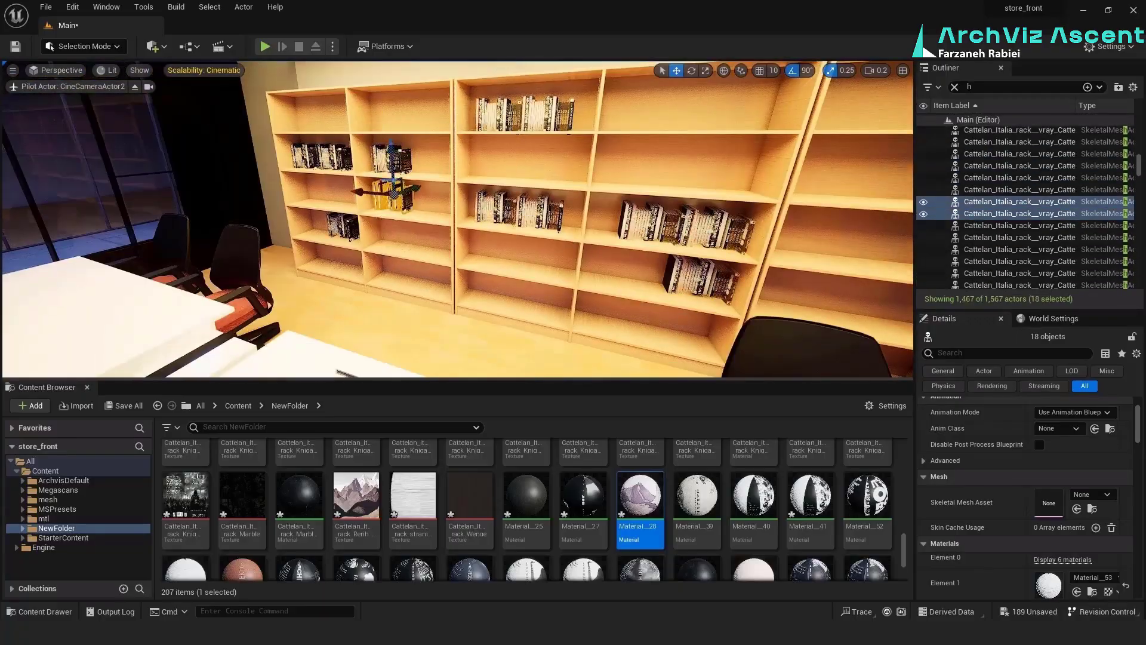
Save all modified assets and the level
{"action": "left_click", "coordinate": [118, 406]}
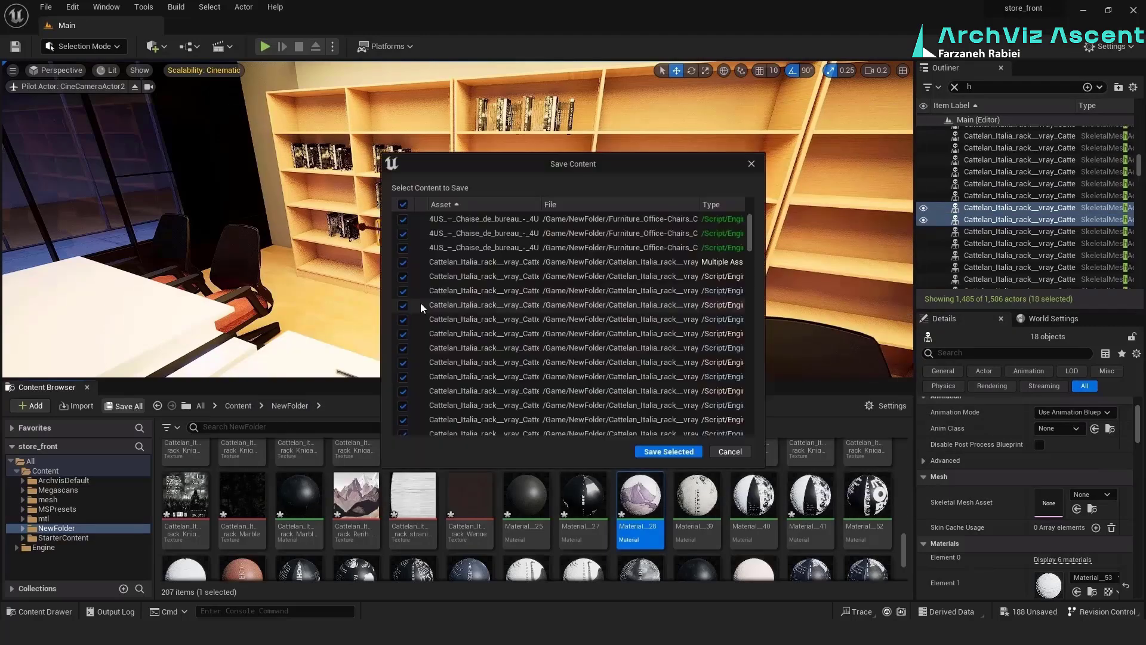
{"action": "scroll", "coordinate": [528, 278], "scroll_direction": "down", "scroll_amount": 5}
{"action": "left_click", "coordinate": [668, 450]}
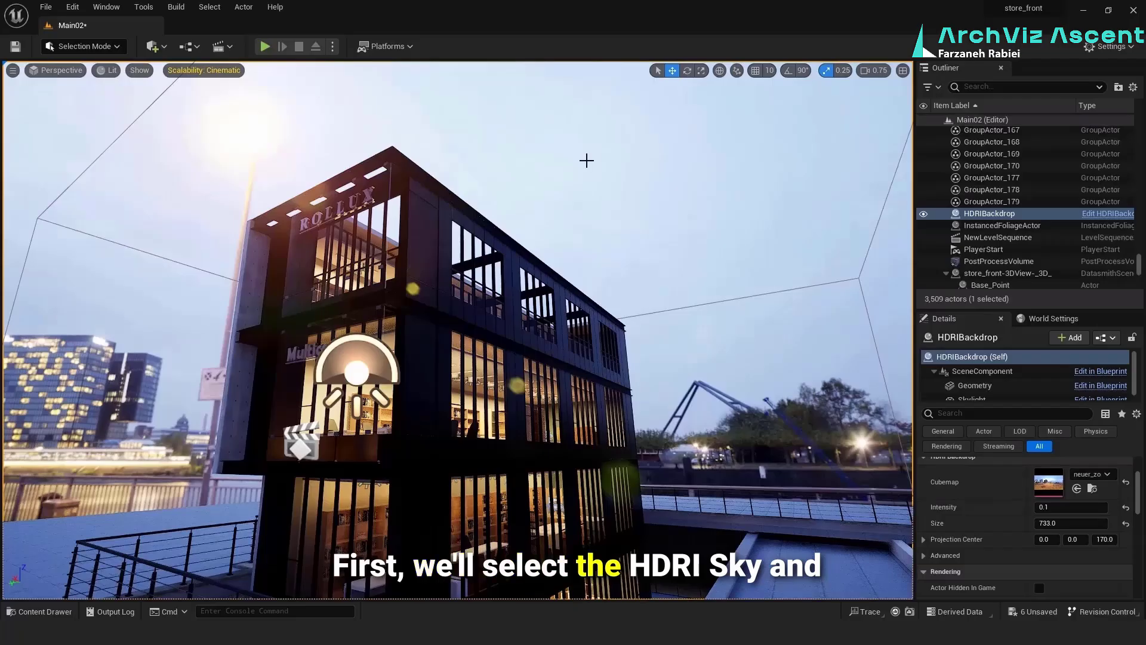
Replace the HDRIBackdrop with a Sun and Sky actor and move it beside the building
{"action": "key", "text": "Delete"}
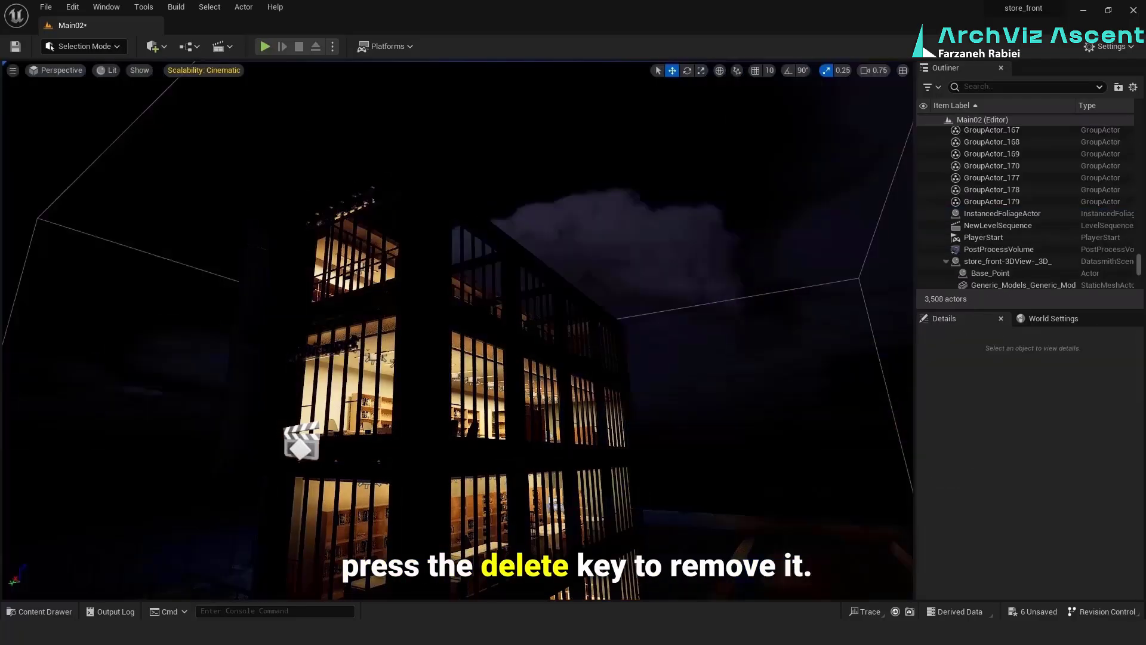
{"action": "left_click", "coordinate": [158, 50]}
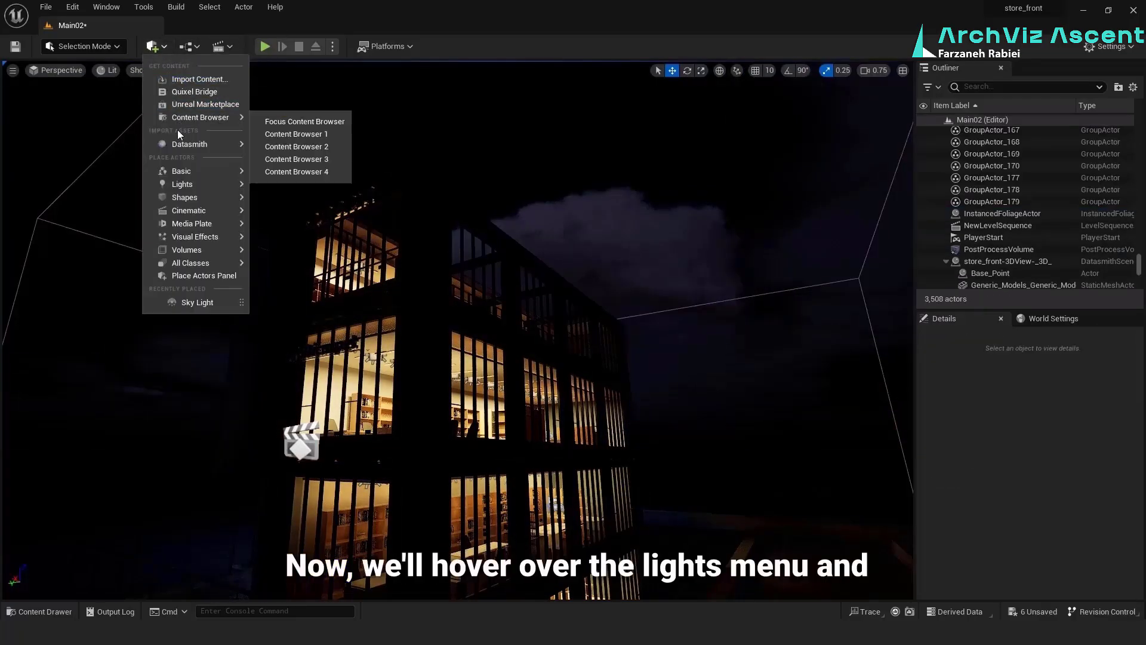
{"action": "mouse_move", "coordinate": [187, 186]}
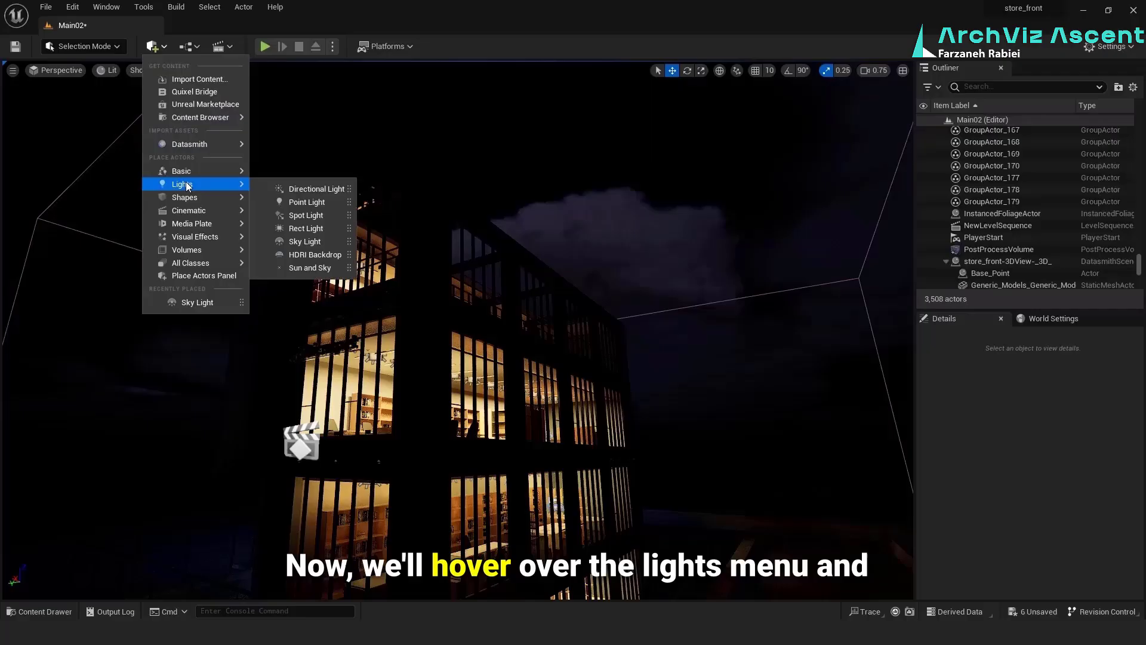
{"action": "left_click", "coordinate": [339, 269]}
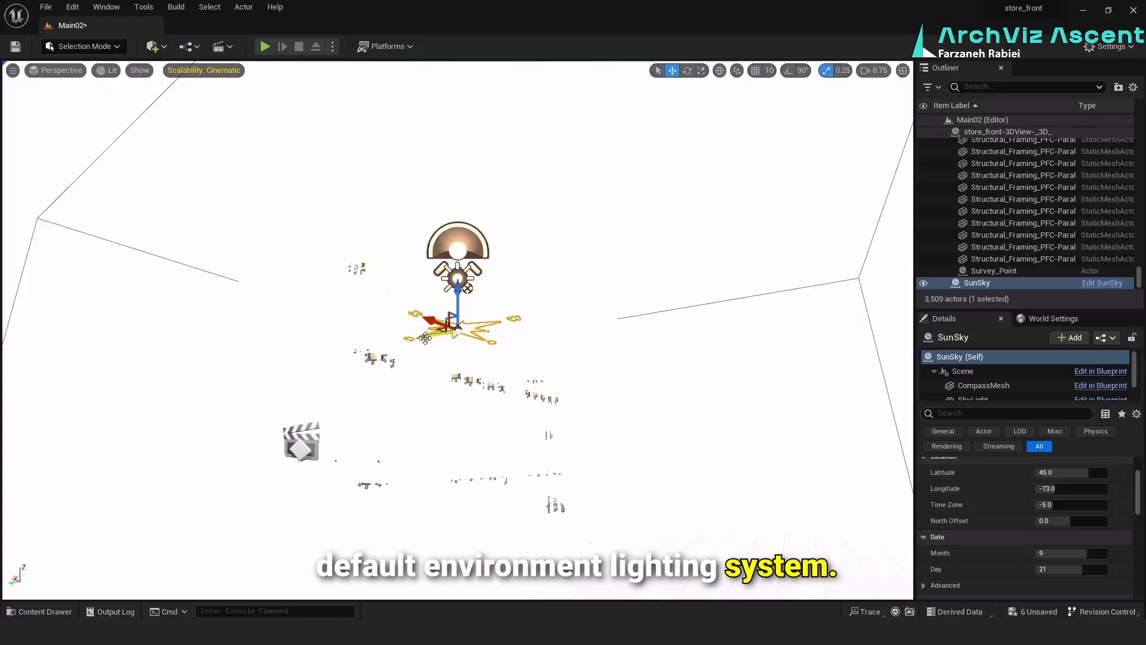
{"action": "left_click_drag", "start_coordinate": [428, 329], "coordinate": [658, 411]}
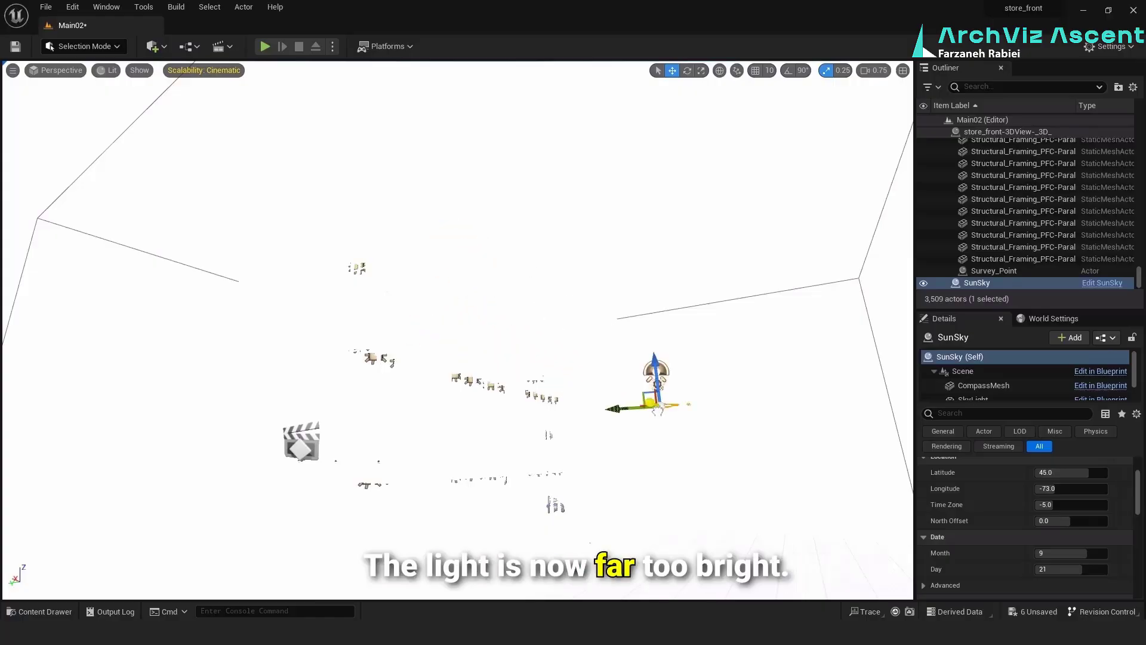
{"action": "right_click_drag", "start_coordinate": [610, 242], "coordinate": [615, 281]}
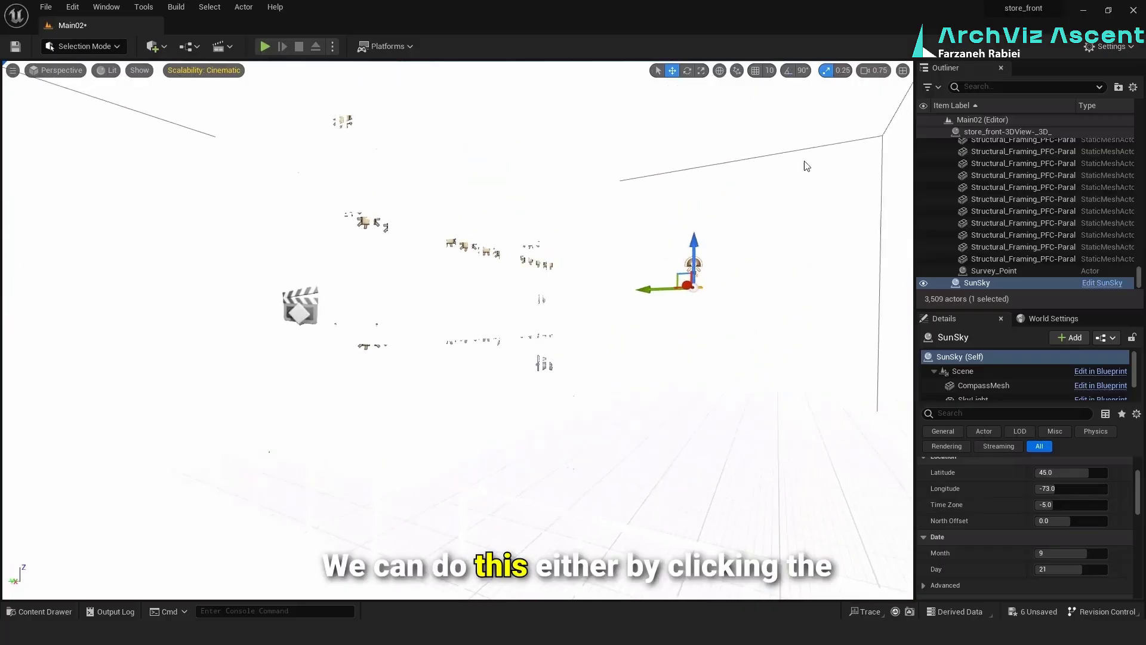
Lower the PostProcessVolume's Exposure Compensation to about -2.5 and bring the whole building into view
{"action": "left_click", "coordinate": [788, 156]}
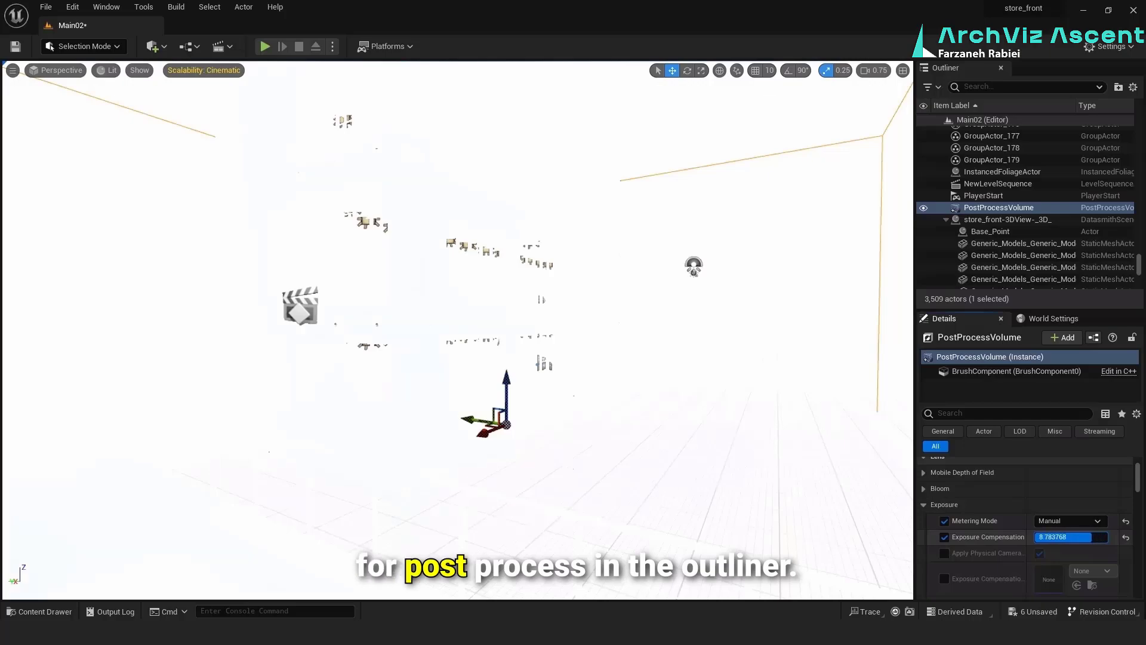
{"action": "left_click_drag", "start_coordinate": [1092, 537], "coordinate": [1065, 537]}
{"action": "right_click_drag", "start_coordinate": [457, 330], "coordinate": [477, 273]}
{"action": "key", "text": "s"}
{"action": "key", "text": "w"}
{"action": "key", "text": "d"}
{"action": "key", "text": "a"}
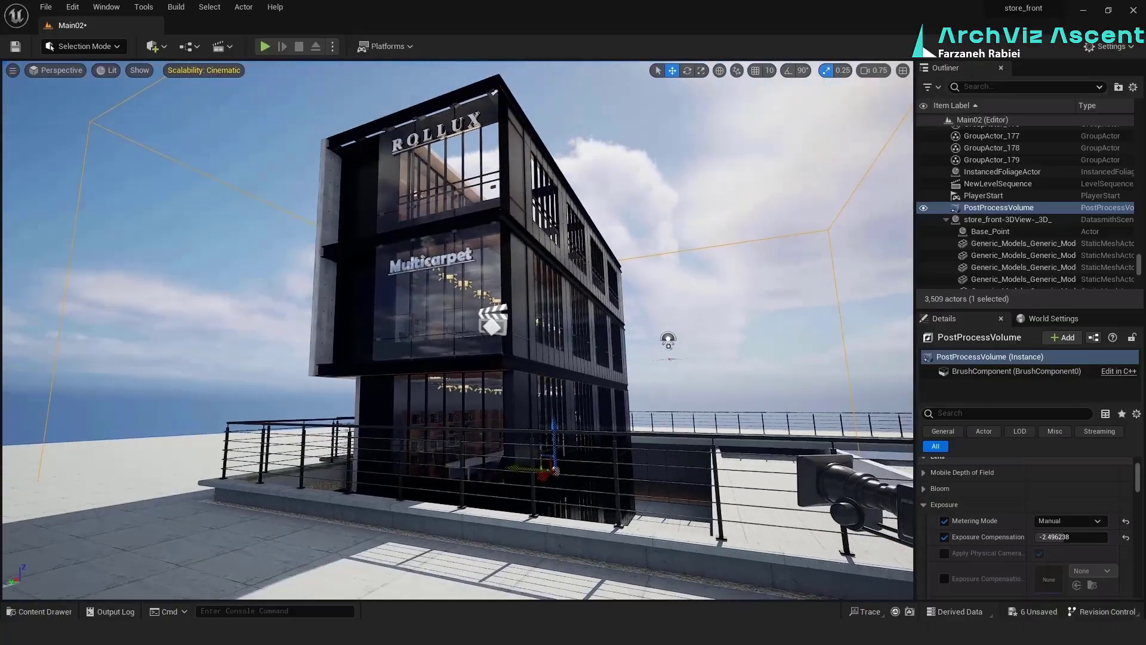
{"action": "key", "text": "g"}
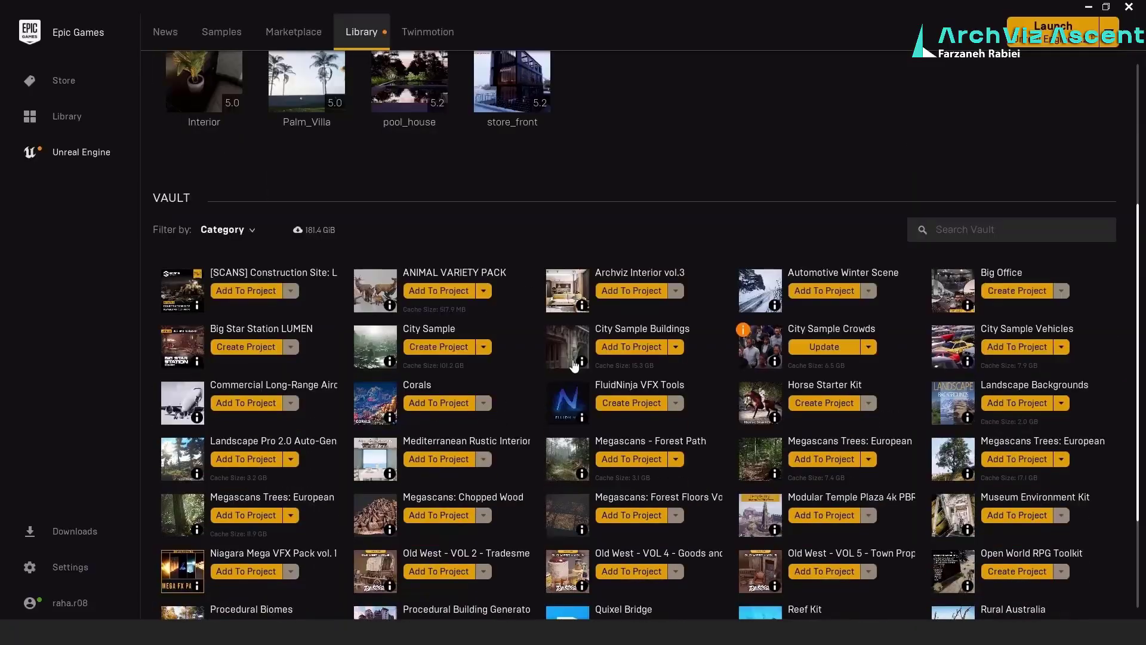
Switch to the Epic Games Launcher and add City Sample Buildings from the vault to the store_front project
{"action": "scroll", "coordinate": [567, 366], "scroll_direction": "down", "scroll_amount": 2}
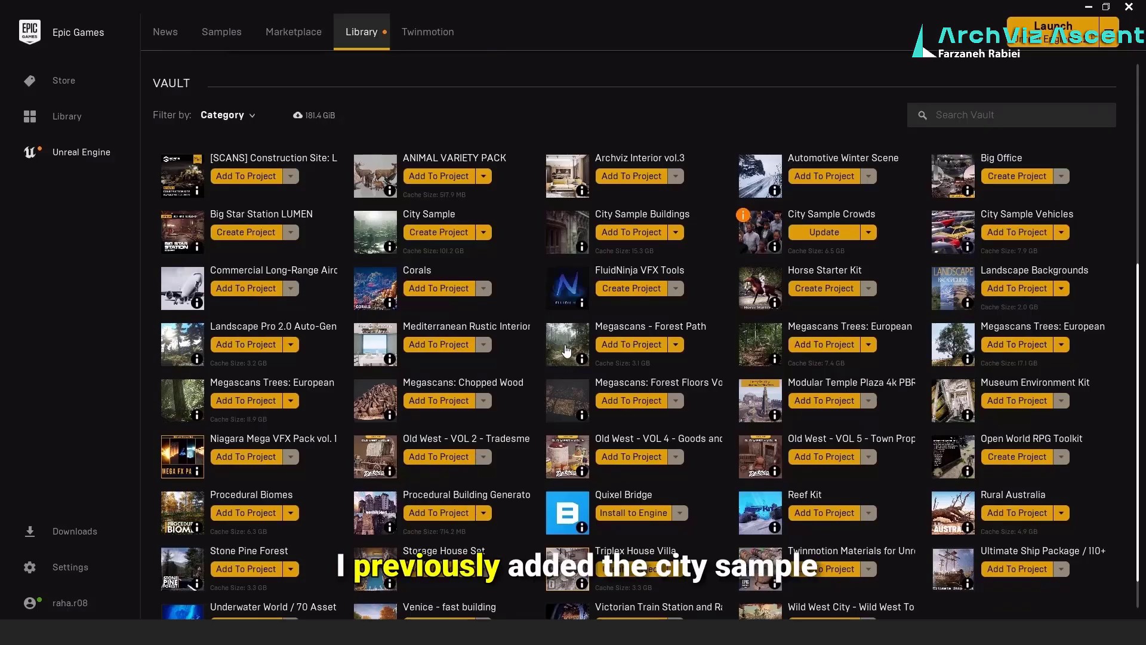
{"action": "scroll", "coordinate": [567, 351], "scroll_direction": "down", "scroll_amount": 1}
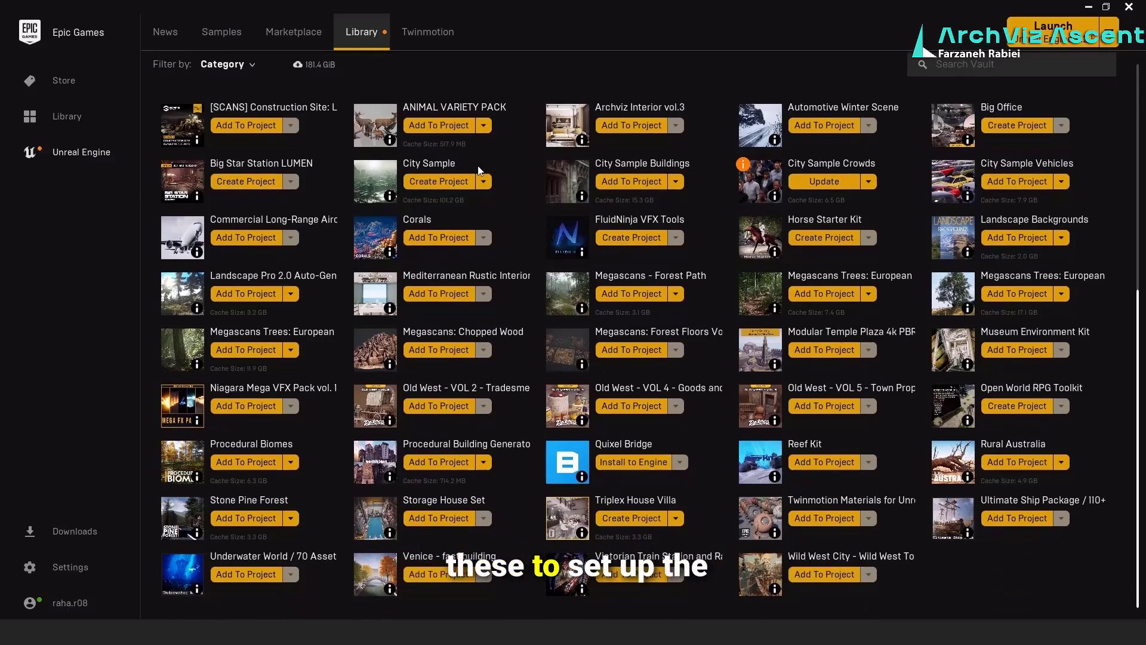
{"action": "left_click", "coordinate": [646, 191]}
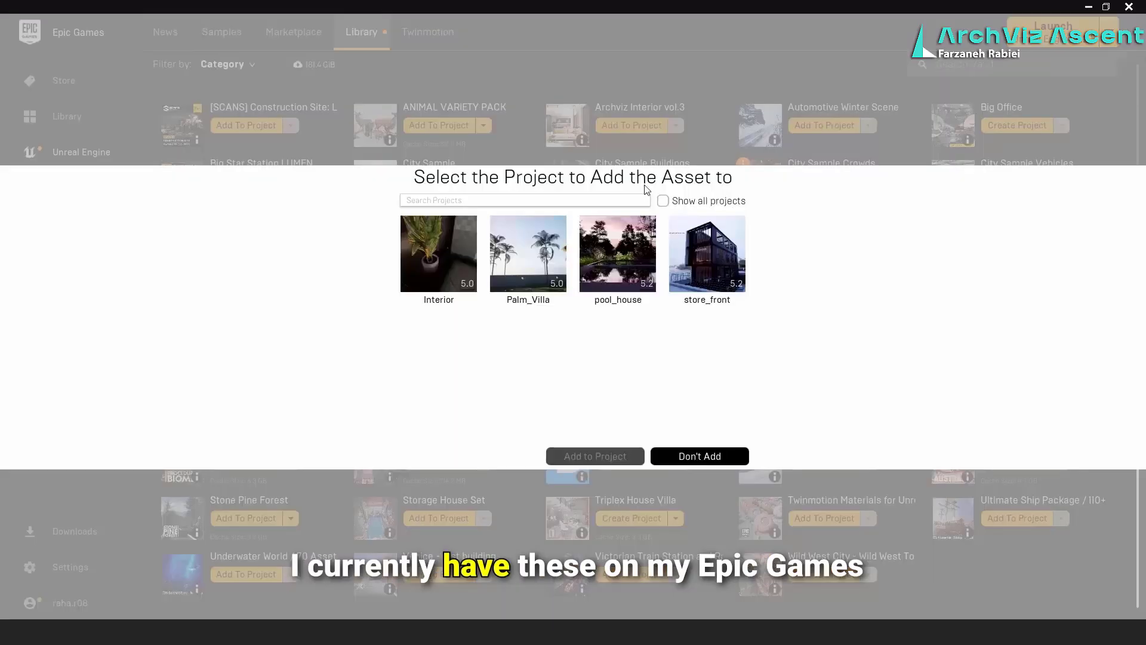
{"action": "left_click", "coordinate": [687, 265]}
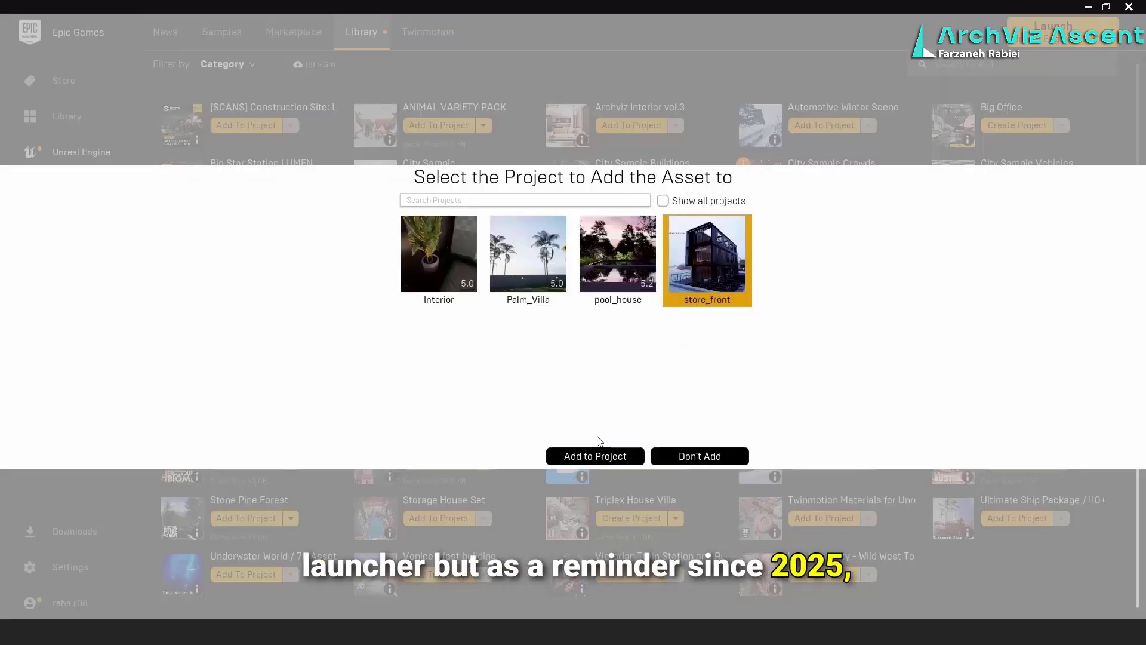
{"action": "left_click", "coordinate": [593, 455]}
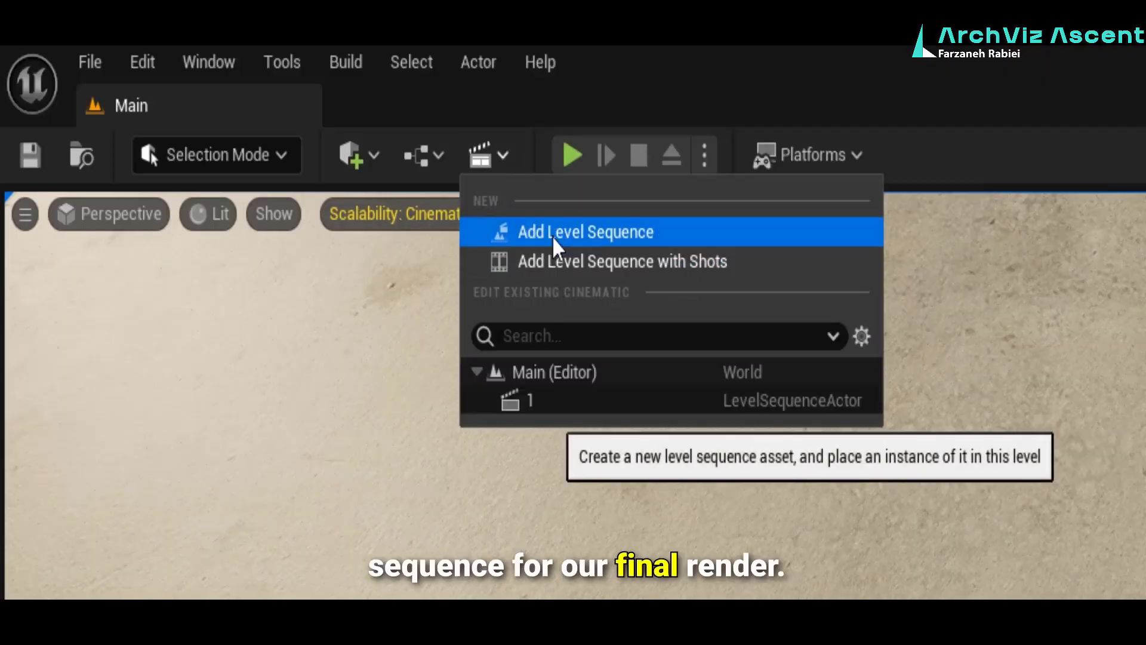
Add a level sequence in Unreal Engine and create a content folder named seq as its save location
{"action": "left_click", "coordinate": [733, 232]}
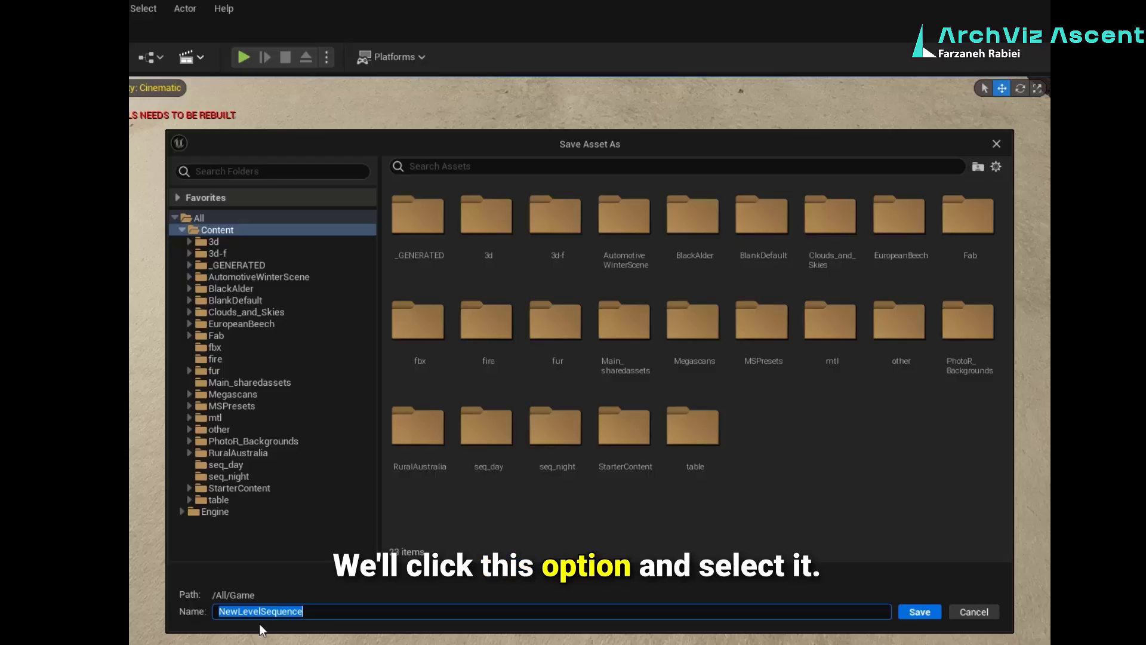
{"action": "right_click", "coordinate": [835, 446]}
{"action": "left_click", "coordinate": [862, 476]}
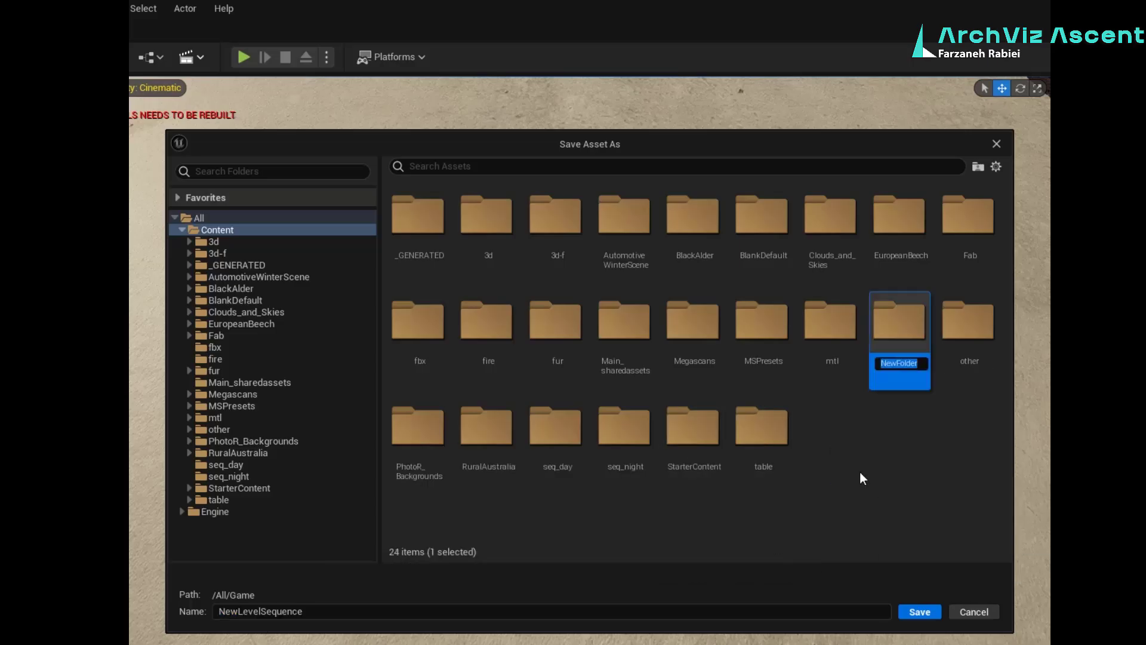
{"action": "type", "text": "seq"}
{"action": "key", "text": "Return"}
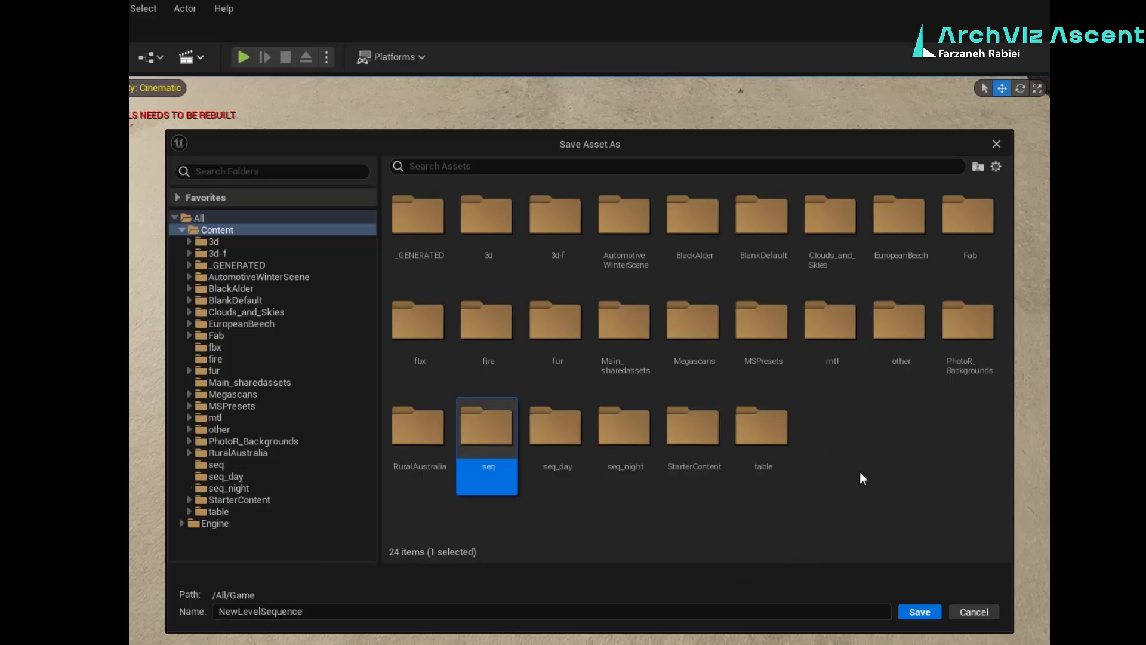
{"action": "double_click", "coordinate": [484, 436]}
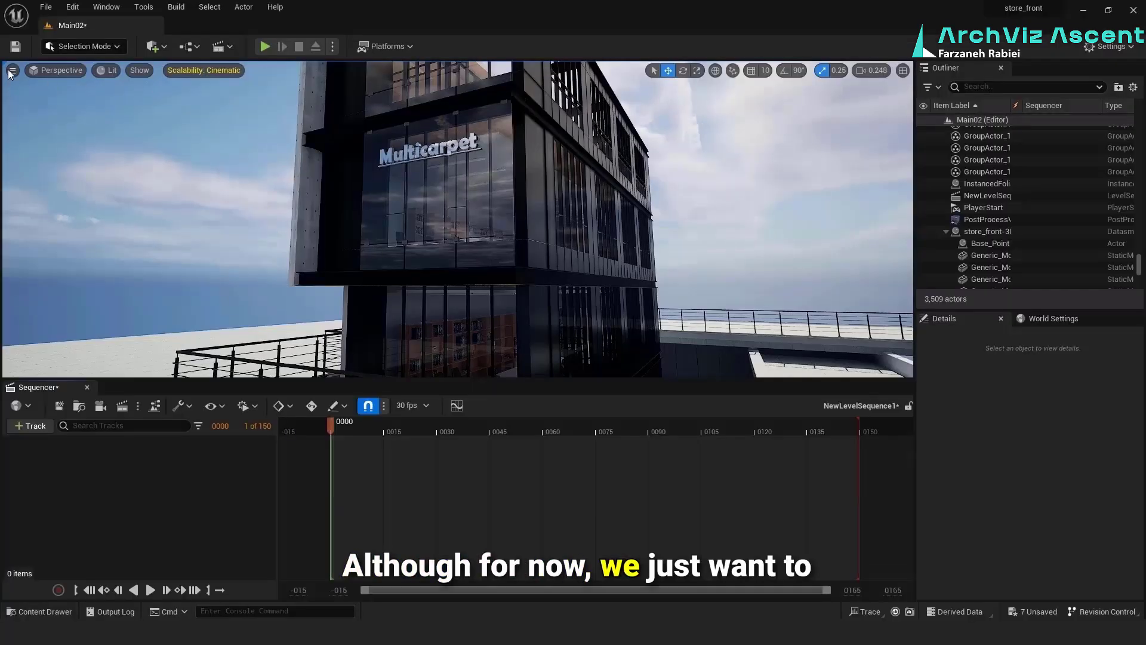
Create a Cine Camera Actor at the current viewpoint and add it to the level sequence
{"action": "left_click", "coordinate": [14, 72]}
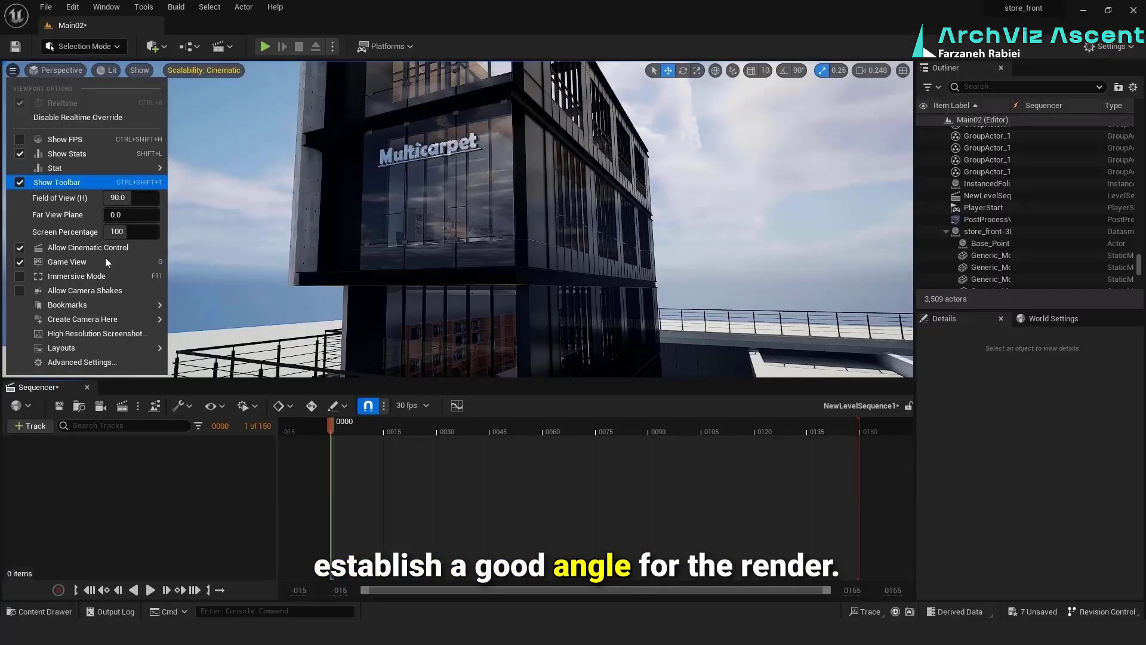
{"action": "mouse_move", "coordinate": [115, 309]}
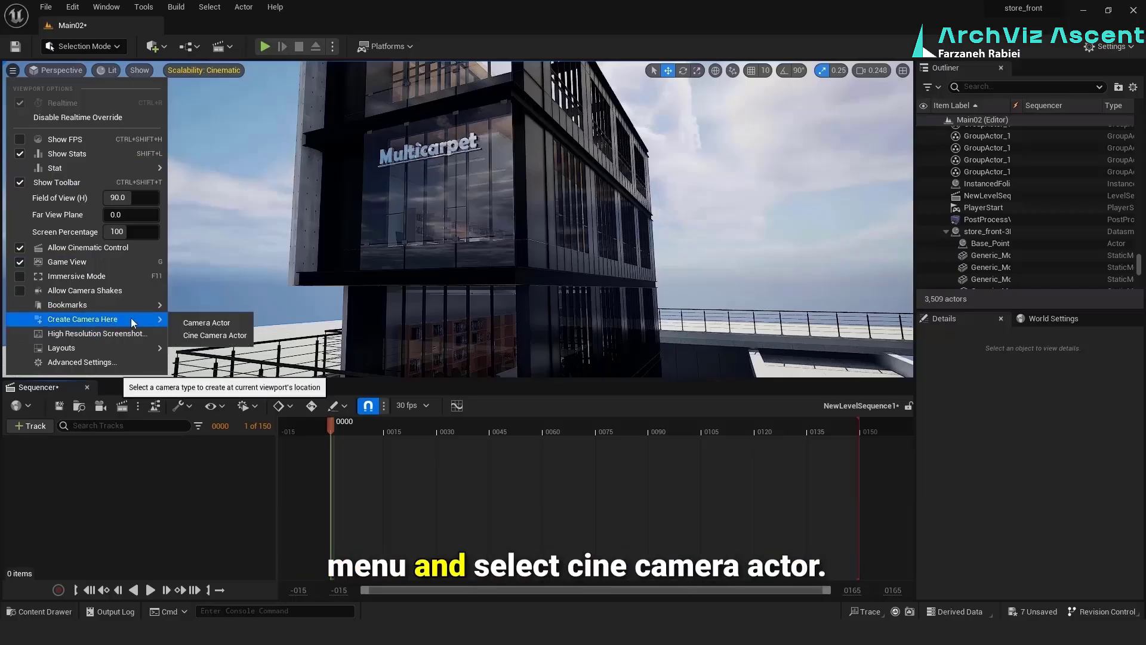
{"action": "left_click", "coordinate": [234, 335]}
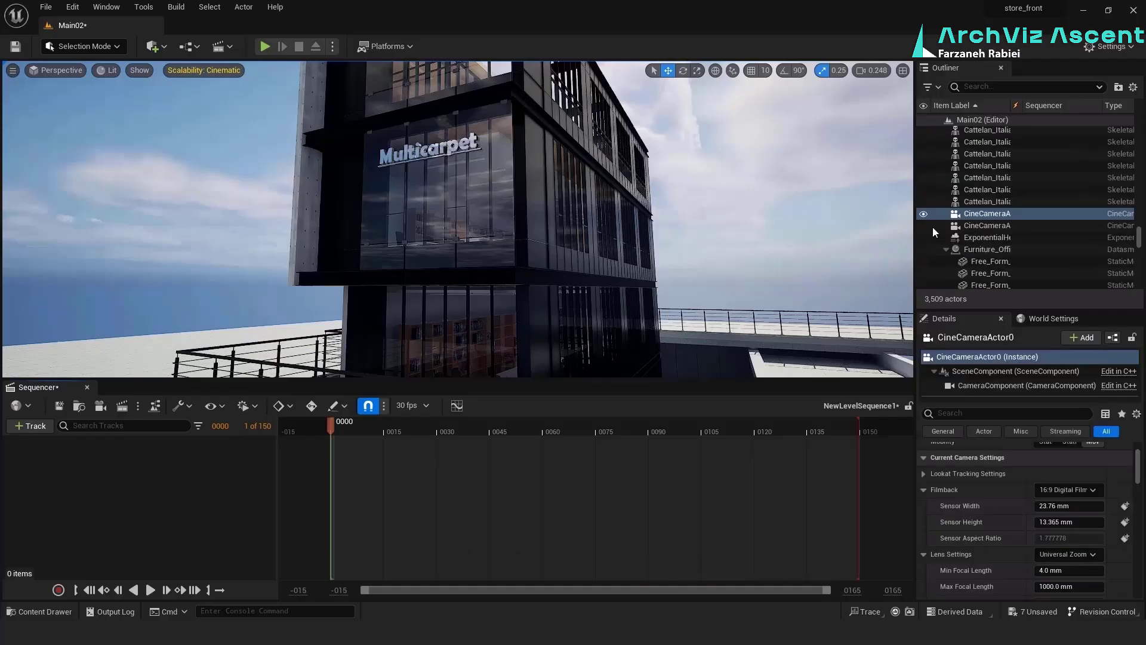
{"action": "left_click_drag", "start_coordinate": [986, 214], "coordinate": [151, 504]}
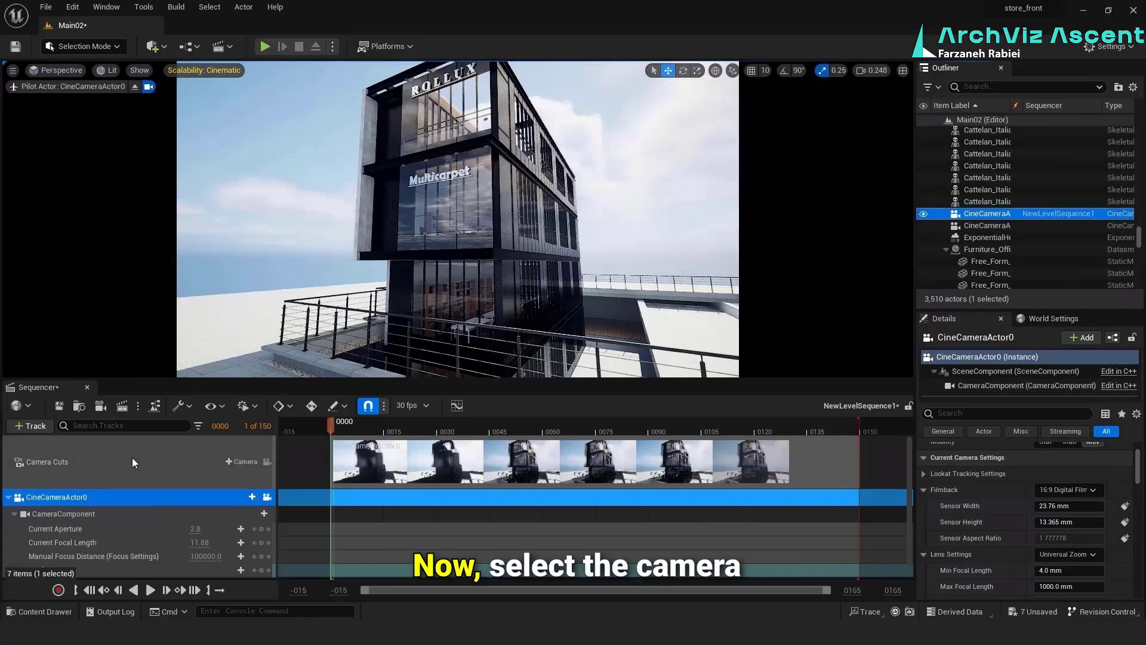
Select the new camera in the sequence and look through its lens presets
{"action": "left_click", "coordinate": [132, 461]}
{"action": "left_click", "coordinate": [153, 497]}
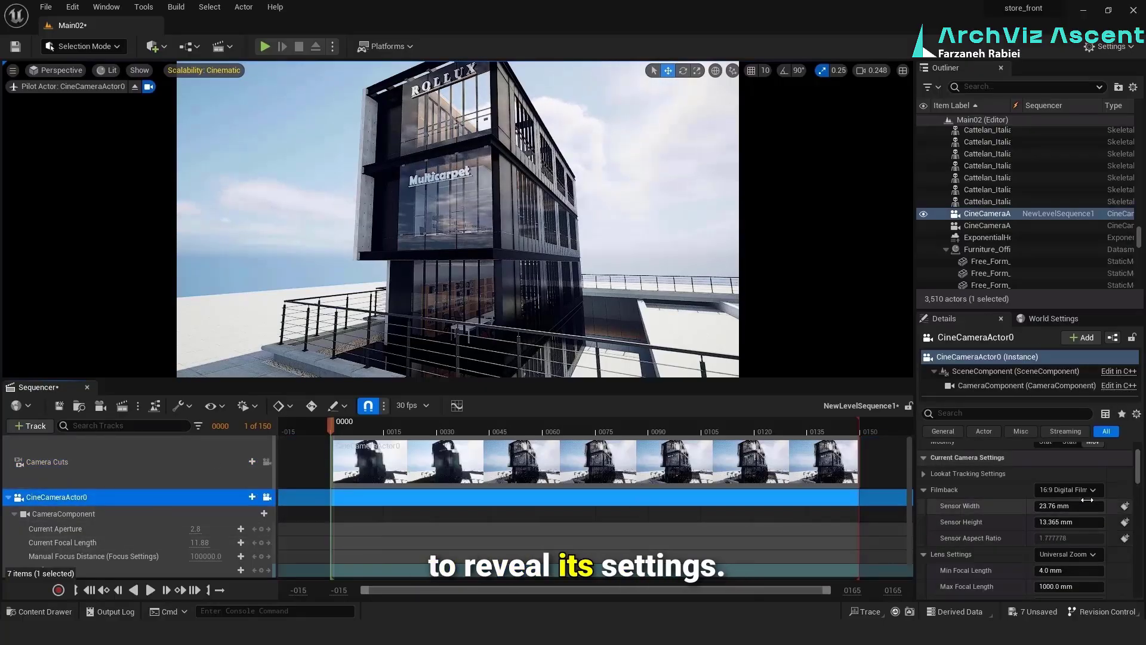
{"action": "left_click", "coordinate": [1071, 556]}
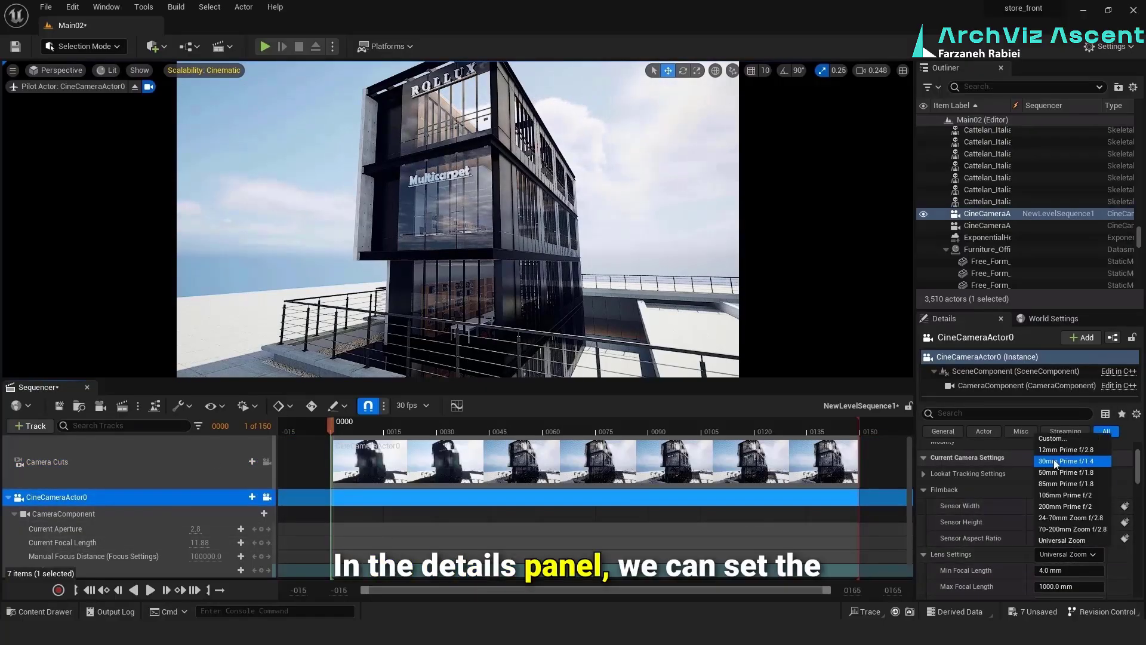
{"action": "left_click", "coordinate": [831, 438]}
Reframe the building through the camera, set its focal length to about 13.24, and keyframe that focal length at frame 0
{"action": "mouse_move", "coordinate": [442, 262]}
{"action": "right_mouse_down"}
{"action": "mouse_move", "coordinate": [449, 239]}
{"action": "mouse_move", "coordinate": [449, 256]}
{"action": "right_mouse_up"}
{"action": "left_click_drag", "start_coordinate": [199, 543], "coordinate": [217, 542]}
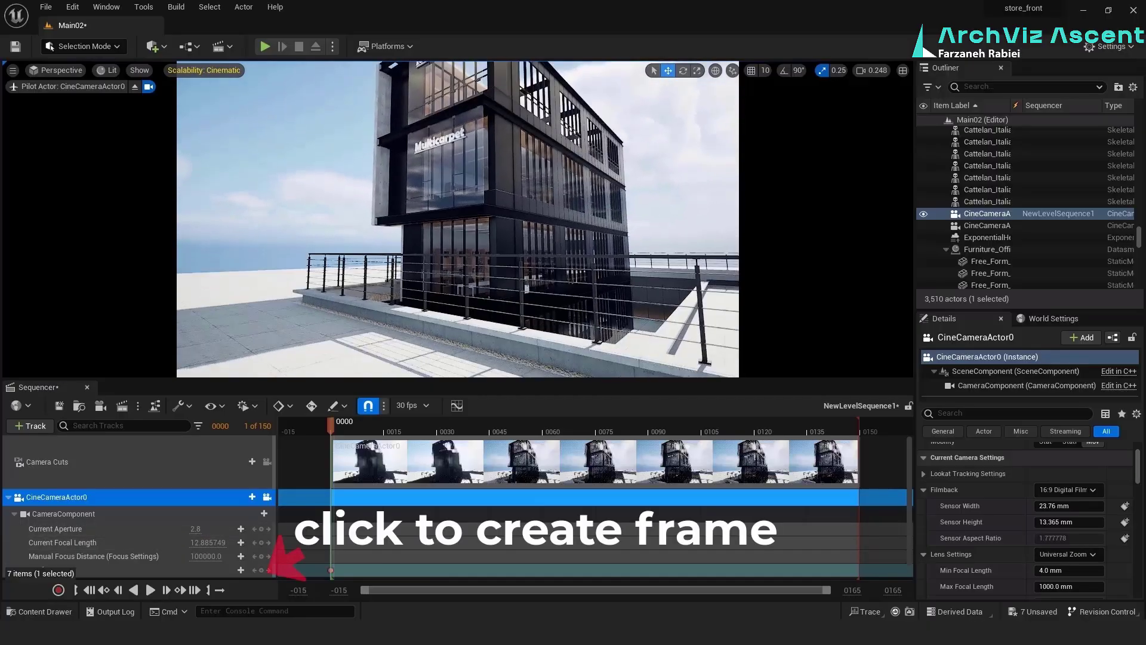
{"action": "mouse_move", "coordinate": [458, 219]}
{"action": "right_mouse_down"}
{"action": "mouse_move", "coordinate": [455, 239]}
{"action": "mouse_move", "coordinate": [458, 221]}
{"action": "right_mouse_up"}
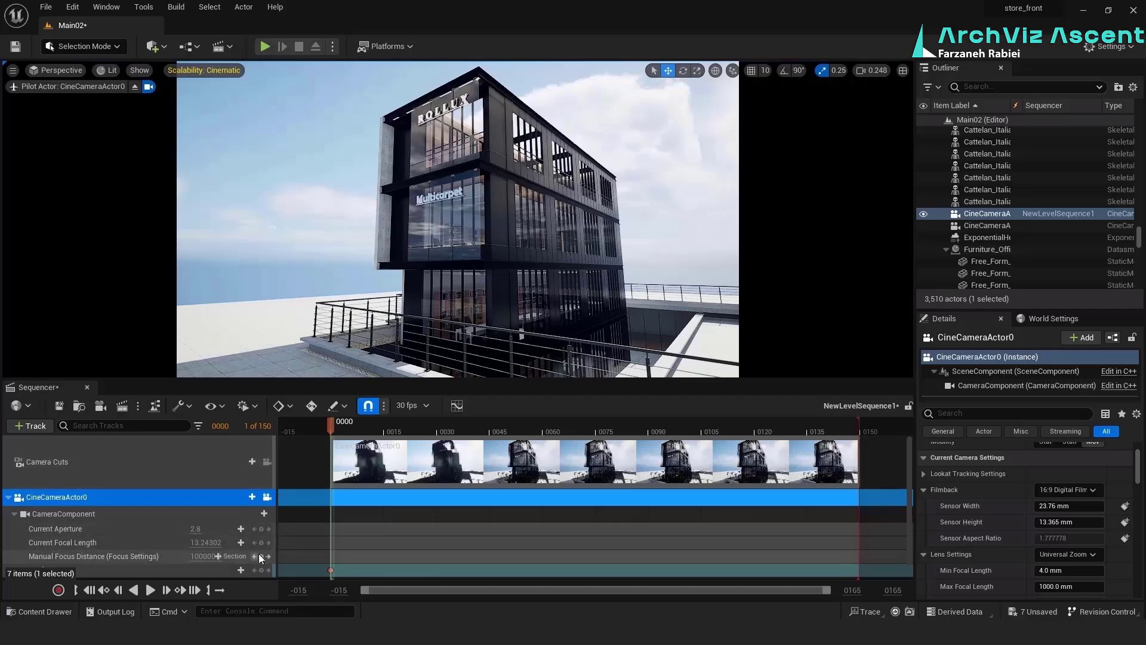
{"action": "left_click", "coordinate": [266, 545]}
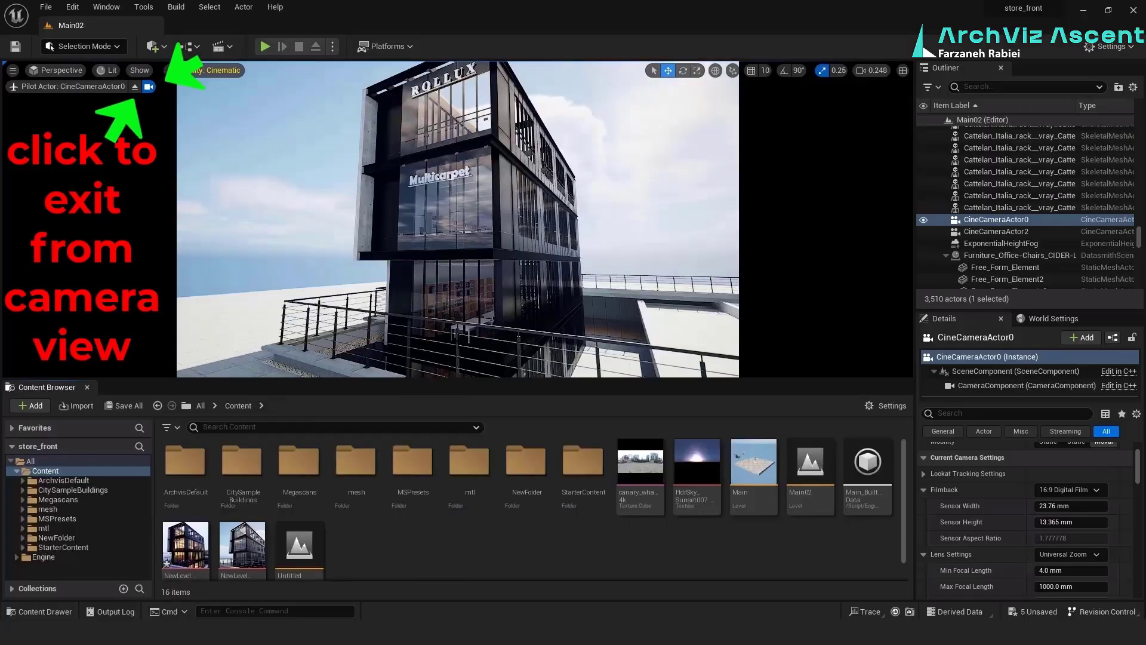
Adjust the framing of CineCameraActor0, then exit its camera view and return to free viewport navigation around the building
{"action": "mouse_move", "coordinate": [458, 219]}
{"action": "right_mouse_down"}
{"action": "mouse_move", "coordinate": [478, 226]}
{"action": "mouse_move", "coordinate": [444, 212]}
{"action": "right_mouse_up"}
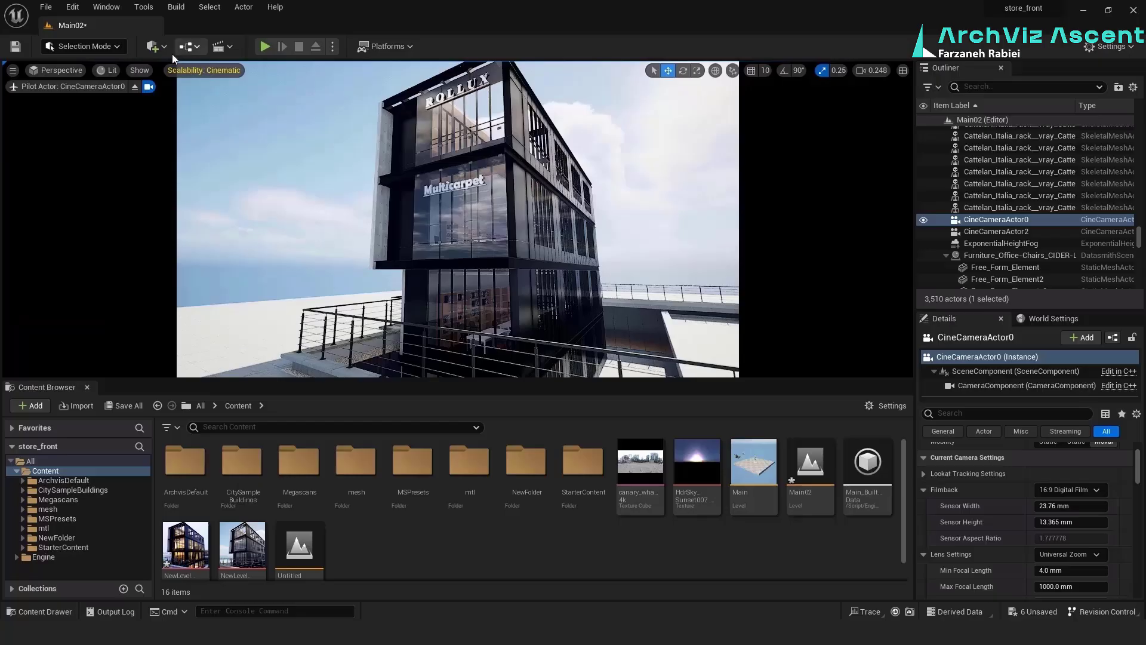
{"action": "left_click", "coordinate": [149, 87]}
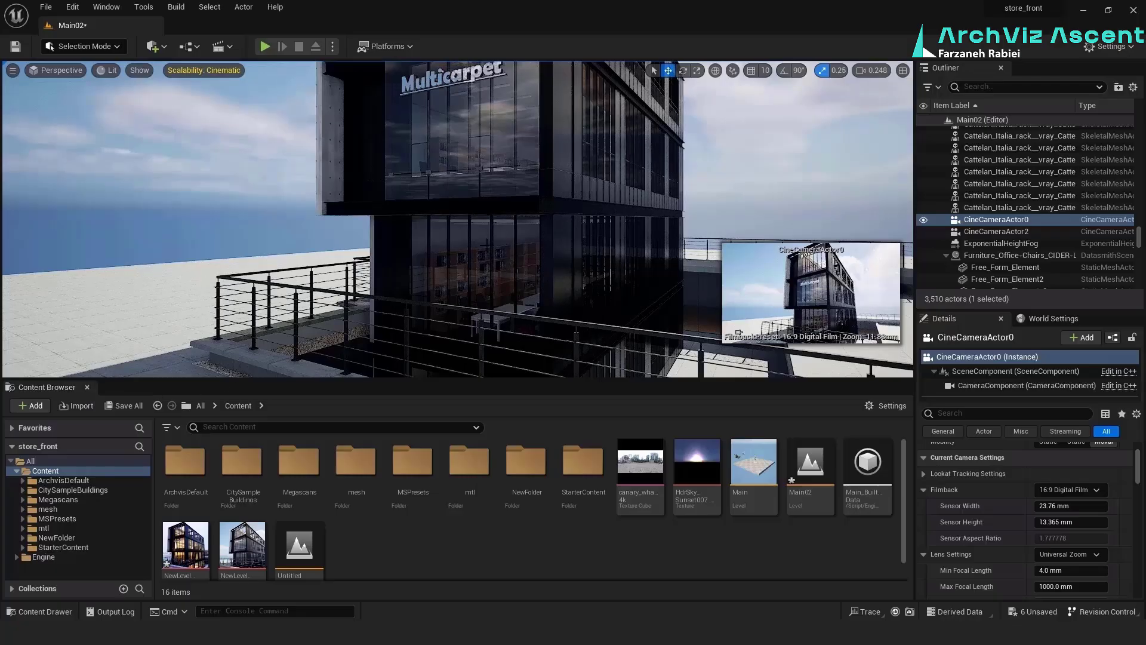
{"action": "mouse_move", "coordinate": [486, 244]}
{"action": "right_mouse_down"}
{"action": "mouse_move", "coordinate": [478, 251]}
{"action": "mouse_move", "coordinate": [502, 277]}
{"action": "mouse_move", "coordinate": [478, 266]}
{"action": "right_mouse_up"}
{"action": "key", "text": "w"}
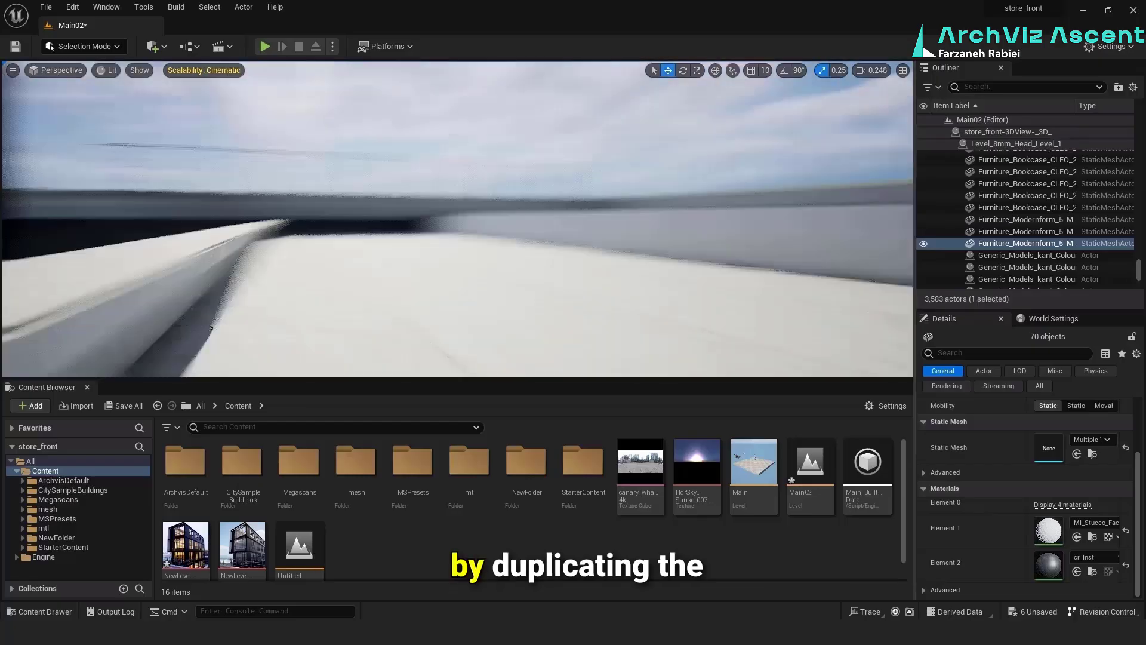
Paste another copy of the bookcase and furniture set to furnish more of the building
{"action": "mouse_move", "coordinate": [478, 239]}
{"action": "right_mouse_down"}
{"action": "mouse_move", "coordinate": [508, 257]}
{"action": "mouse_move", "coordinate": [477, 239]}
{"action": "right_mouse_up"}
{"action": "left_click_drag", "start_coordinate": [530, 235], "coordinate": [627, 263]}
{"action": "right_click_drag", "start_coordinate": [627, 263], "coordinate": [597, 299]}
{"action": "left_click_drag", "start_coordinate": [641, 133], "coordinate": [599, 248]}
{"action": "right_click_drag", "start_coordinate": [598, 248], "coordinate": [574, 263]}
{"action": "left_click", "coordinate": [513, 239]}
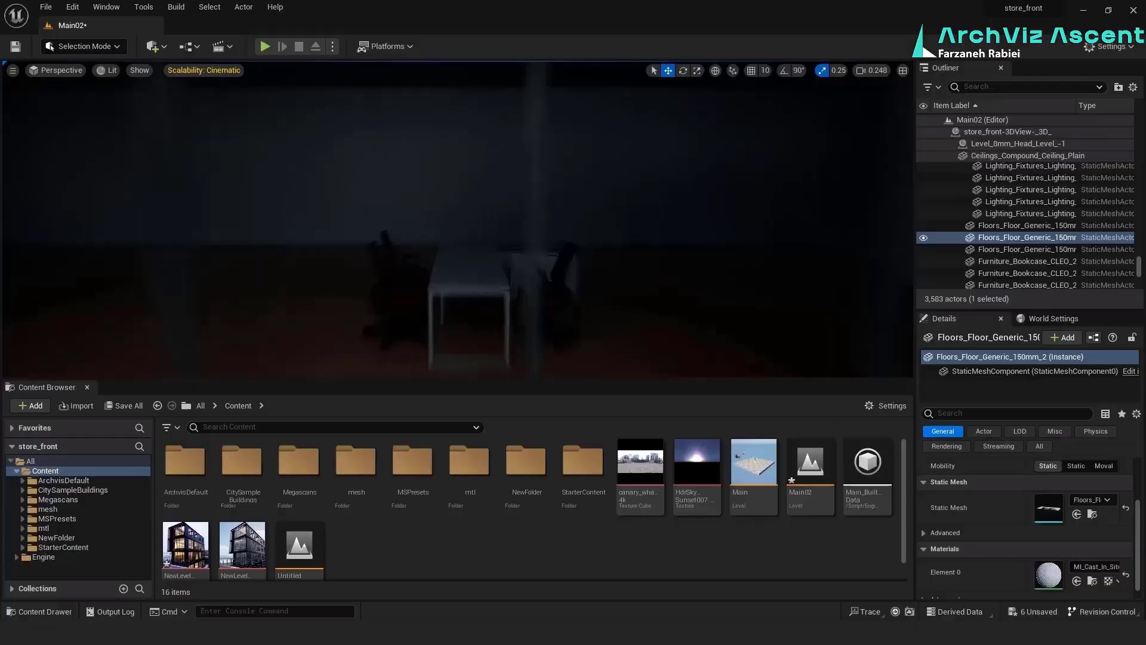
{"action": "key", "text": "ctrl+v"}
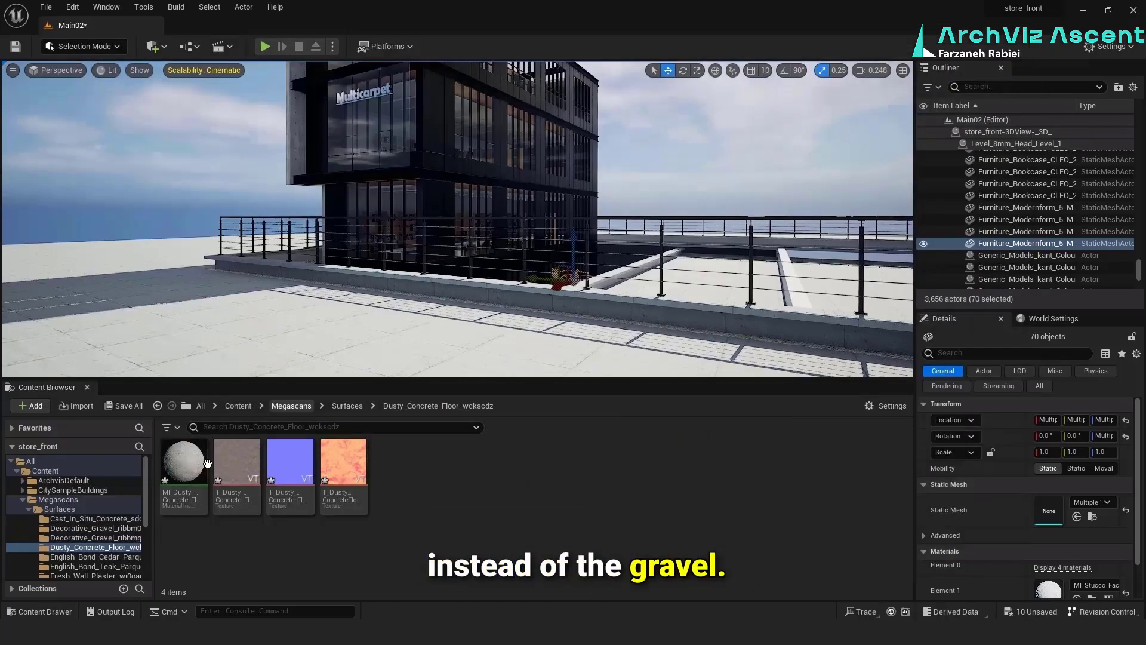
Apply the Dusty Concrete Floor material to the outdoor ground and the edging beneath the railing
{"action": "left_click_drag", "start_coordinate": [183, 469], "coordinate": [301, 338]}
{"action": "right_click_drag", "start_coordinate": [302, 338], "coordinate": [298, 367]}
{"action": "key", "text": "w"}
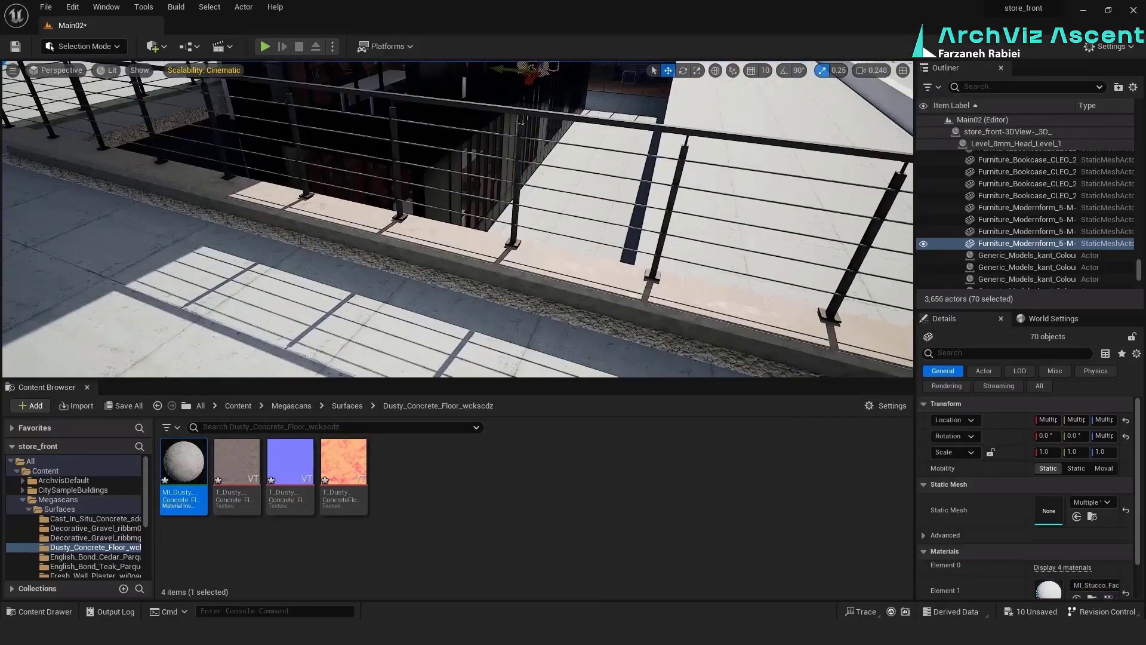
{"action": "left_click_drag", "start_coordinate": [192, 458], "coordinate": [363, 257]}
{"action": "key", "text": "s"}
{"action": "right_click_drag", "start_coordinate": [375, 280], "coordinate": [358, 239]}
{"action": "key", "text": "w"}
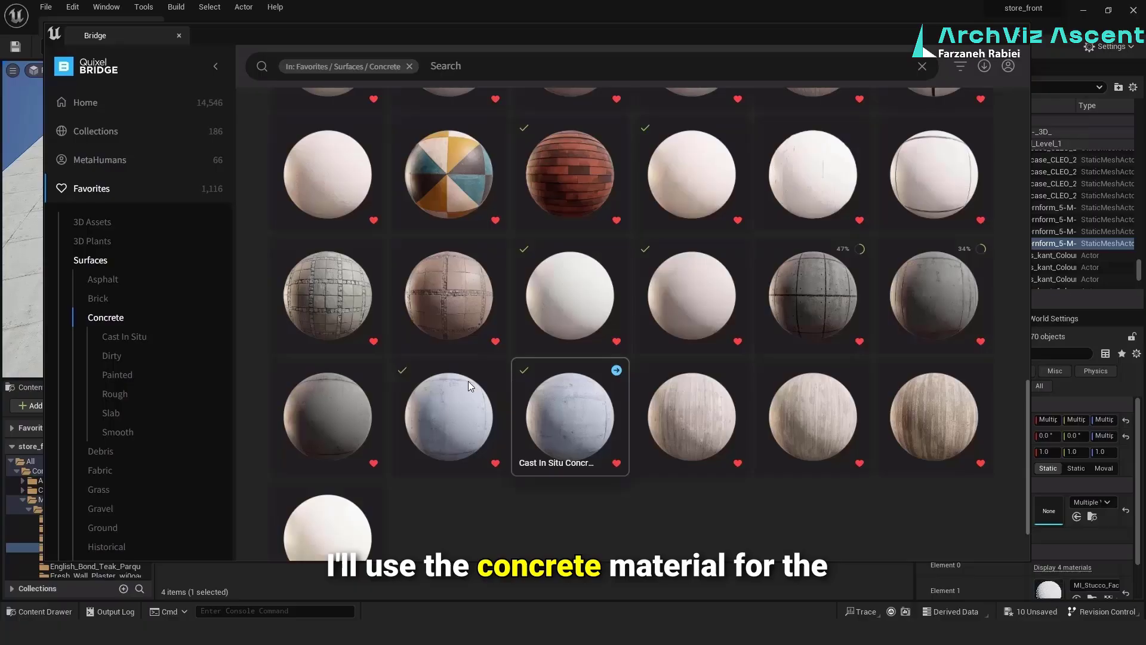
{"action": "scroll", "coordinate": [624, 385], "scroll_direction": "up", "scroll_amount": 7}
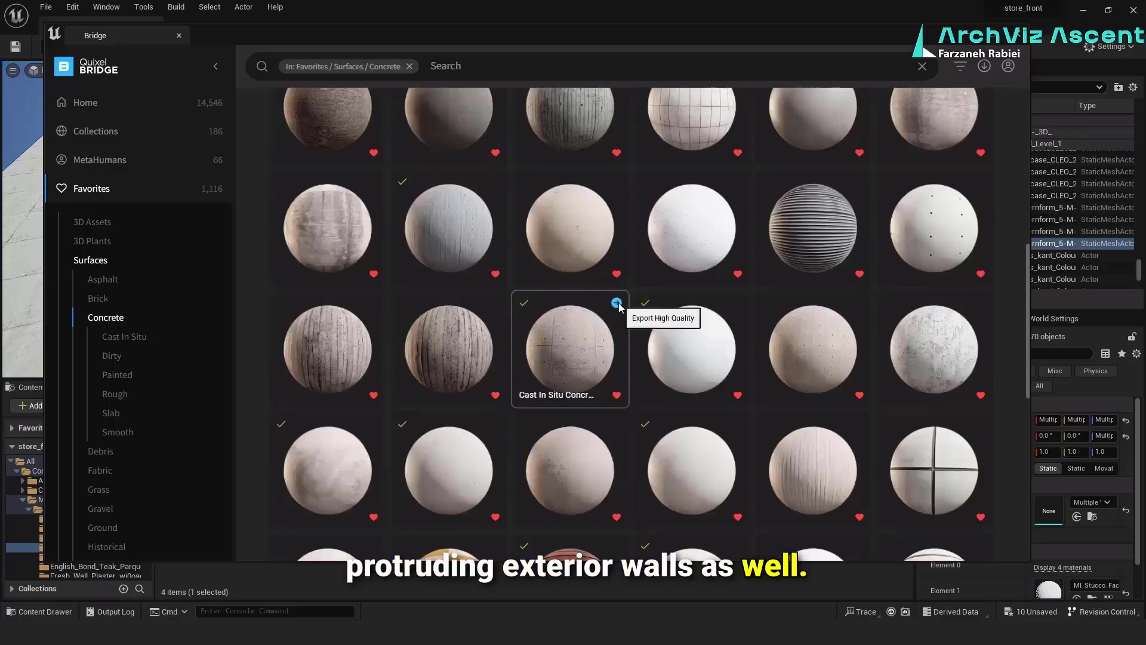
Export the high-quality Cast In Situ Concrete surface from Quixel Bridge and apply its material to the outdoor ground
{"action": "left_click", "coordinate": [618, 304]}
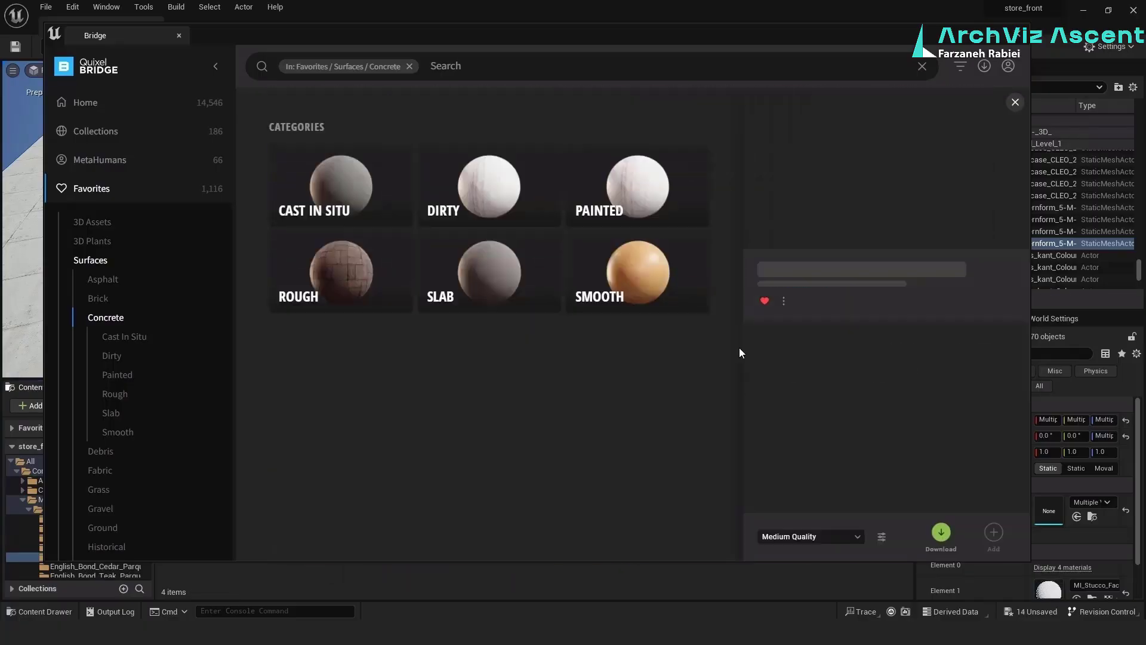
{"action": "left_click_drag", "start_coordinate": [396, 37], "coordinate": [437, 33]}
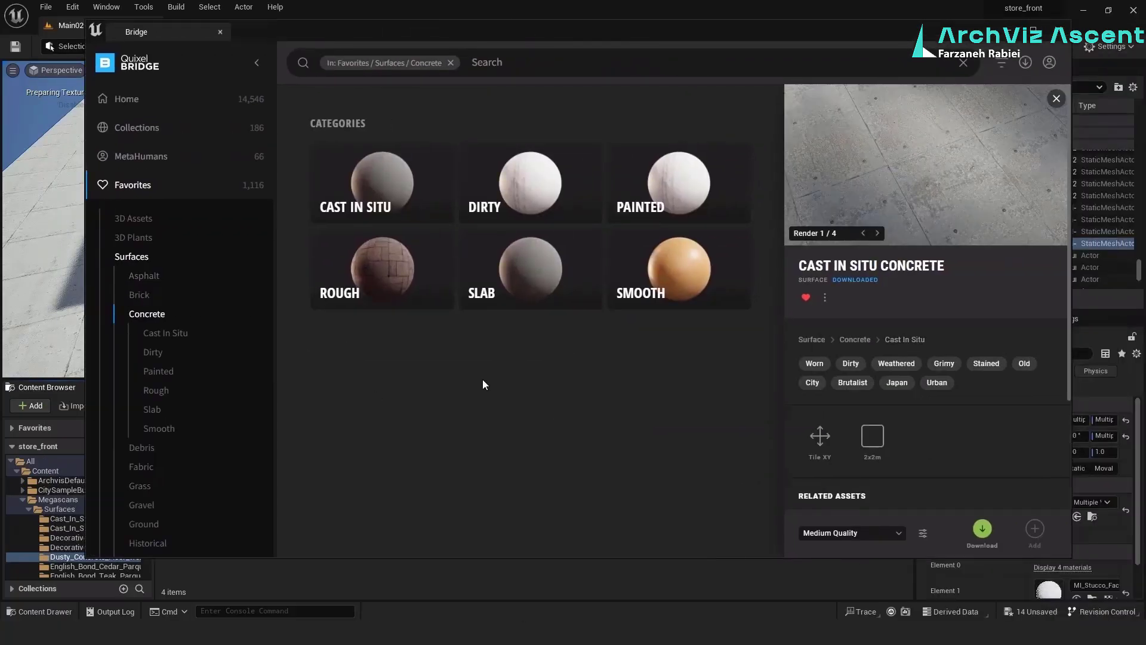
{"action": "left_click", "coordinate": [147, 313]}
{"action": "scroll", "coordinate": [631, 382], "scroll_direction": "down", "scroll_amount": 10}
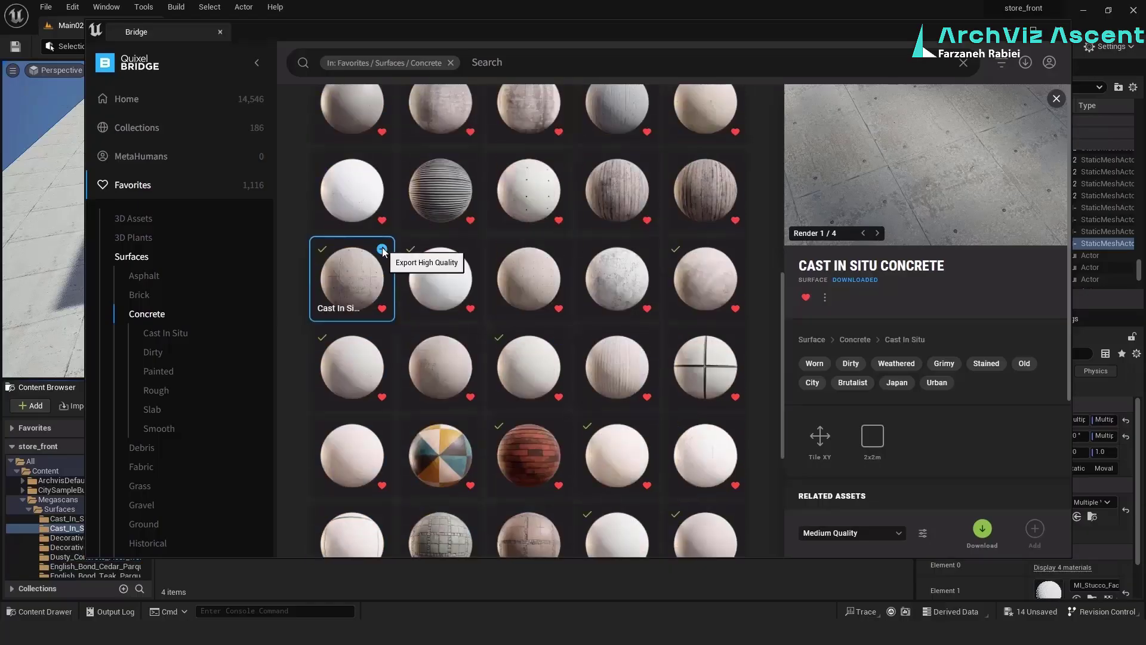
{"action": "left_click_drag", "start_coordinate": [308, 31], "coordinate": [597, 48]}
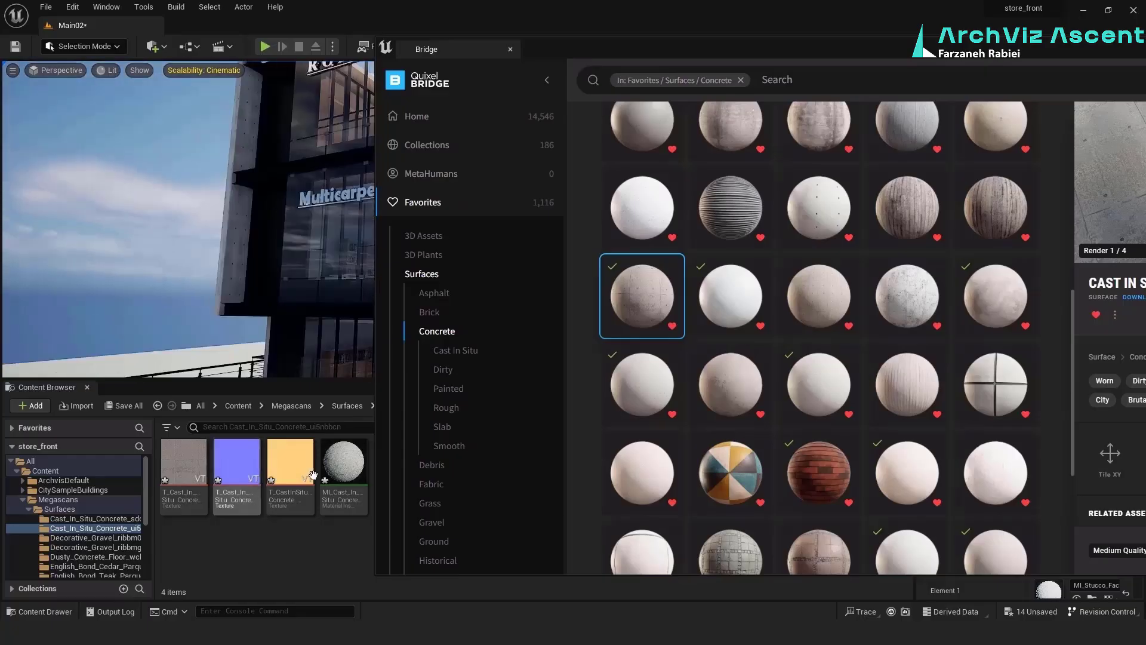
{"action": "left_click_drag", "start_coordinate": [344, 463], "coordinate": [251, 263]}
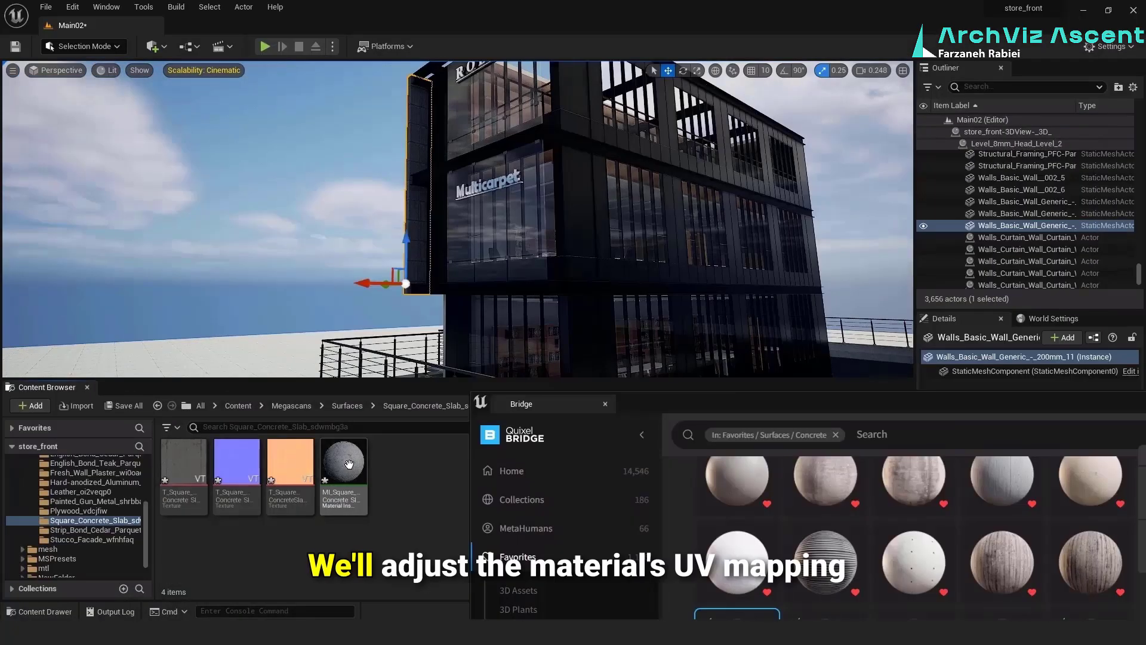
Apply the Square Concrete Slab material to the protruding exterior wall and box-project its UVs with dimensions 141.5, 151 and 203
{"action": "left_click_drag", "start_coordinate": [344, 463], "coordinate": [416, 215]}
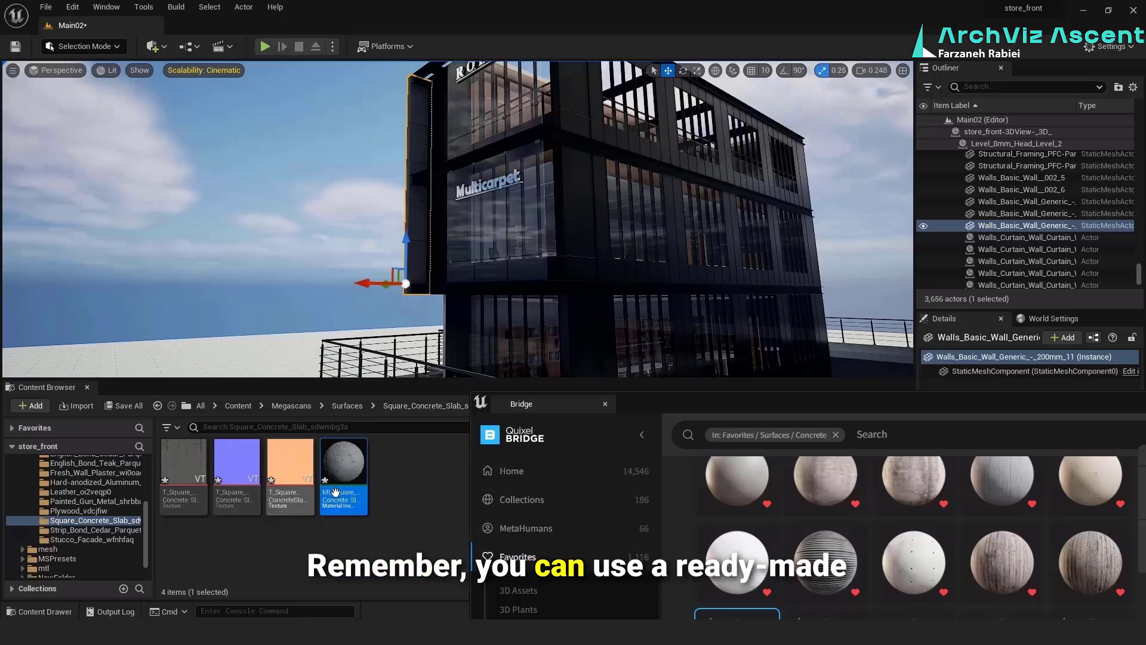
{"action": "right_click_drag", "start_coordinate": [411, 252], "coordinate": [385, 257]}
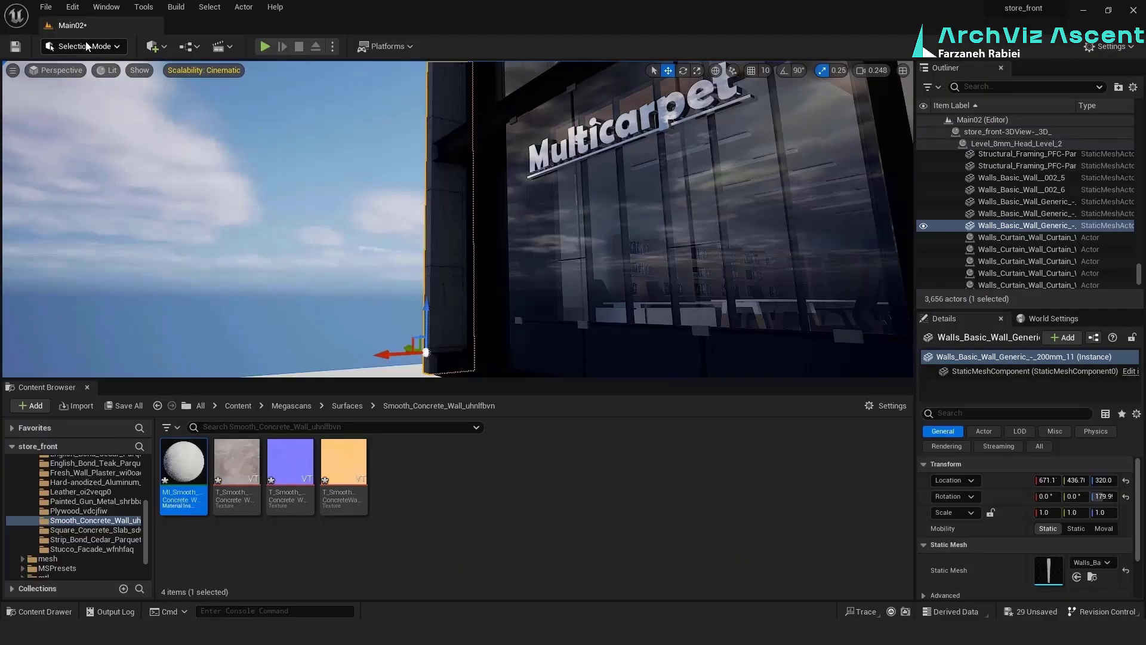
{"action": "left_click", "coordinate": [85, 46]}
{"action": "left_click", "coordinate": [86, 116]}
{"action": "scroll", "coordinate": [36, 350], "scroll_direction": "down", "scroll_amount": 5}
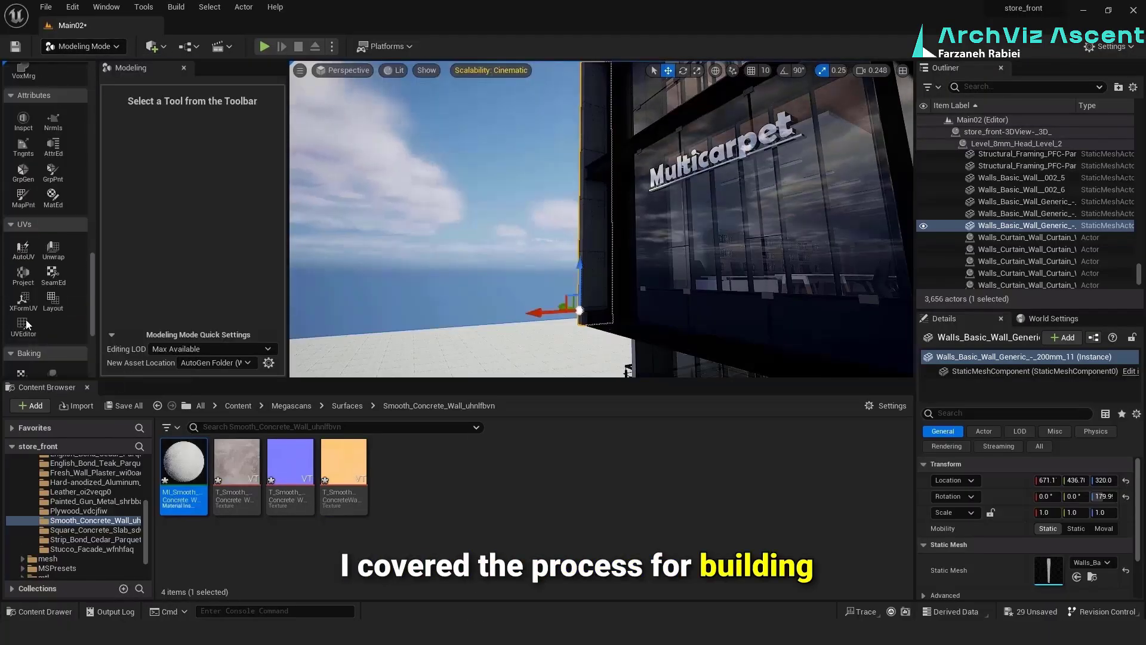
{"action": "left_click", "coordinate": [23, 274]}
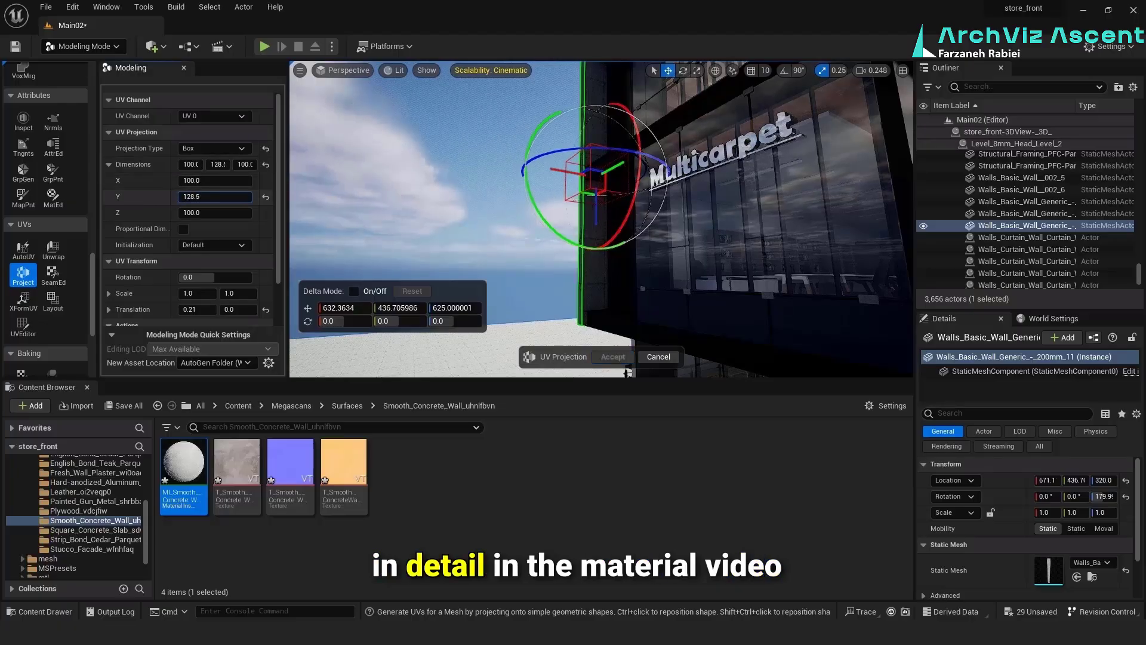
{"action": "left_click_drag", "start_coordinate": [199, 211], "coordinate": [228, 211]}
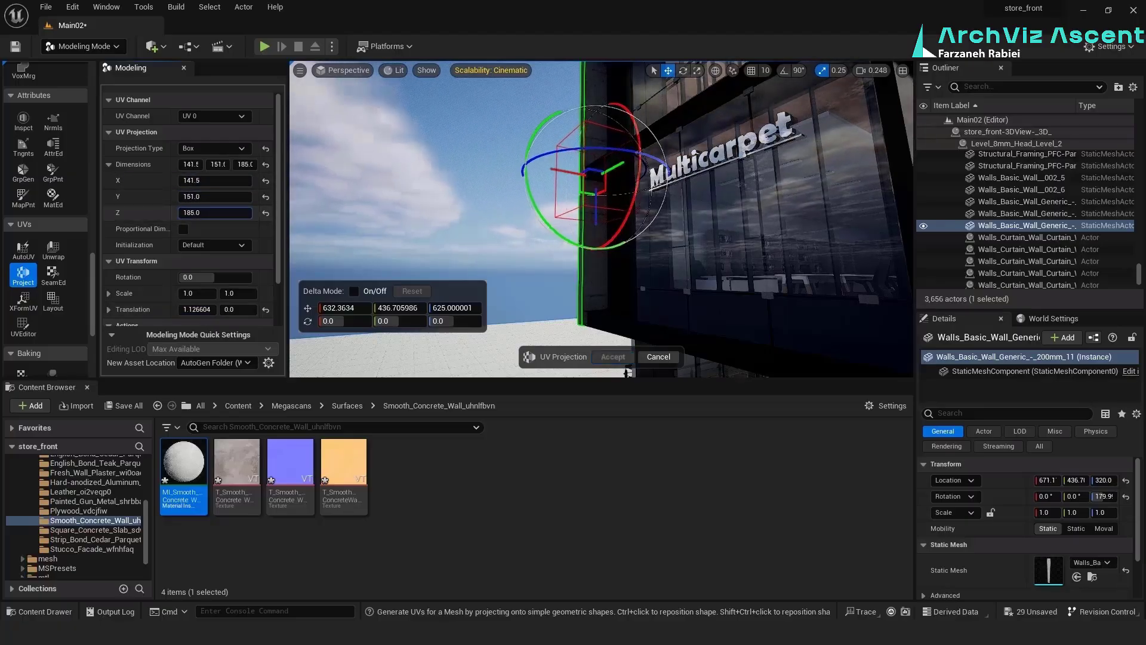
{"action": "right_click_drag", "start_coordinate": [451, 218], "coordinate": [465, 194]}
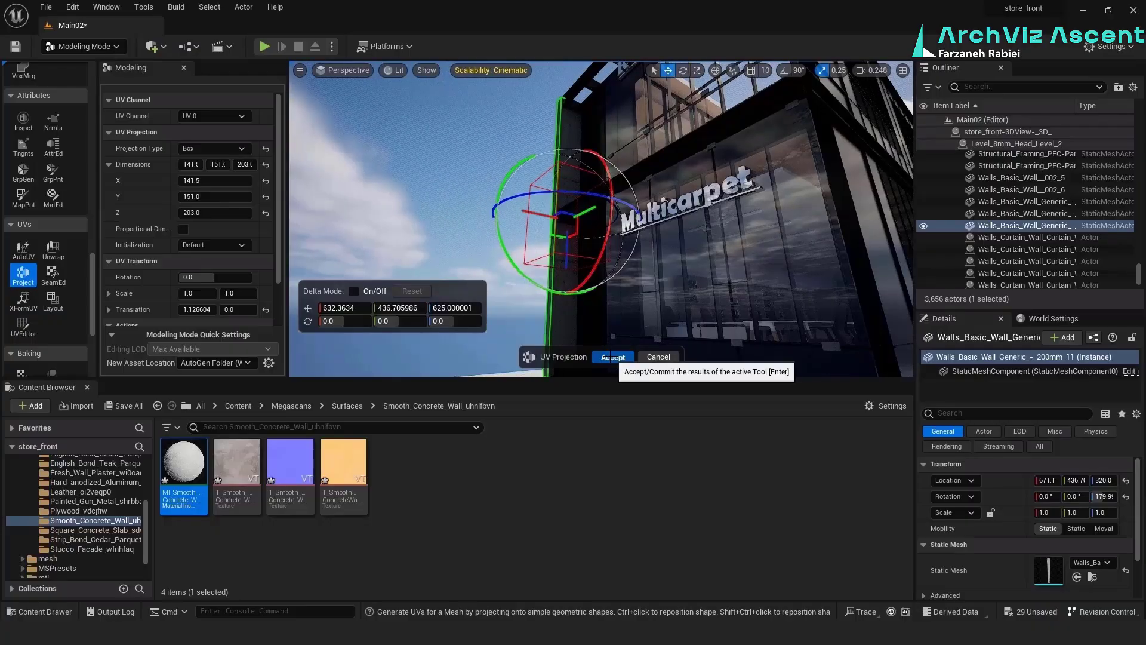
{"action": "left_click", "coordinate": [610, 357]}
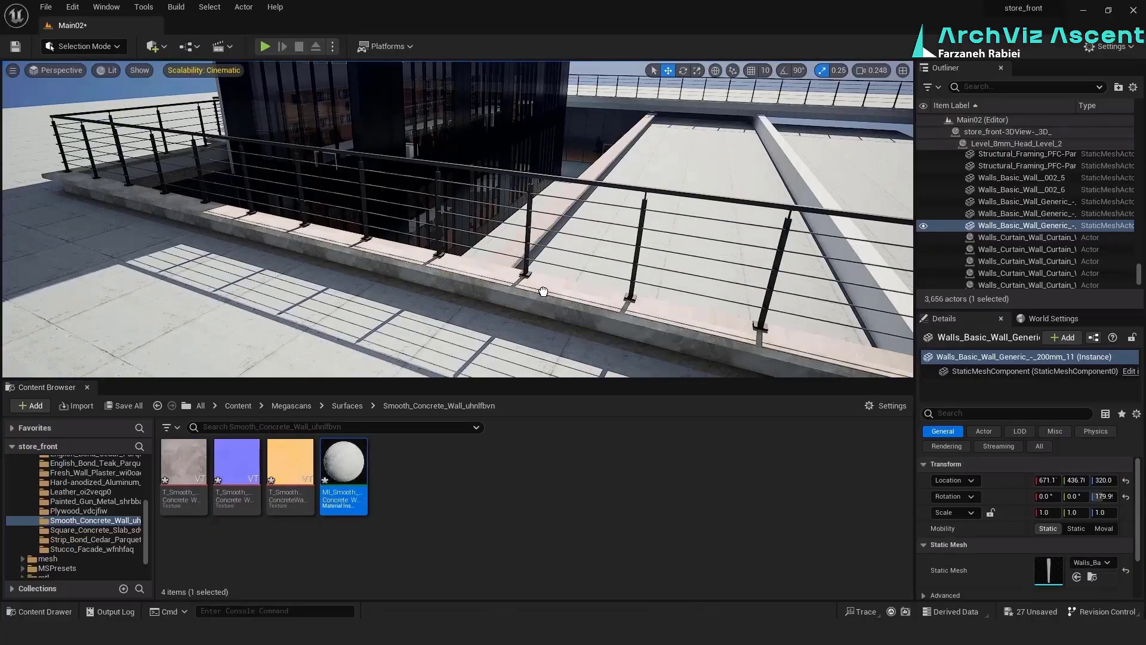
Apply the Smooth Concrete Wall material to the low walls and caps beneath the railing
{"action": "left_click_drag", "start_coordinate": [497, 308], "coordinate": [461, 279]}
{"action": "right_click_drag", "start_coordinate": [462, 278], "coordinate": [436, 307]}
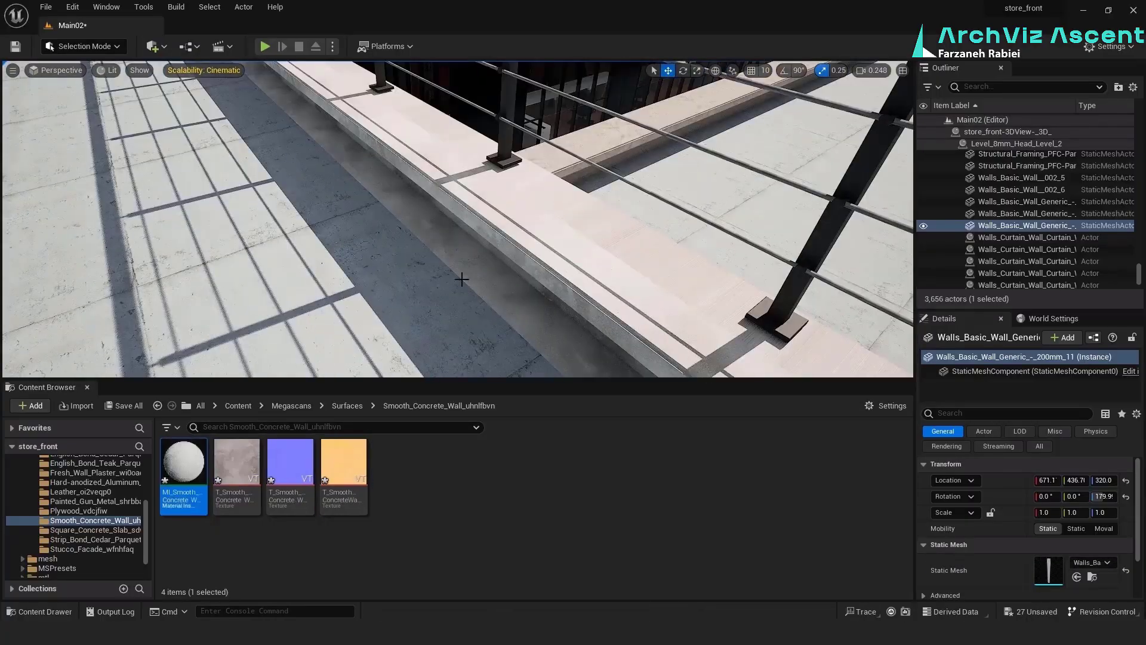
{"action": "left_click_drag", "start_coordinate": [678, 106], "coordinate": [625, 153]}
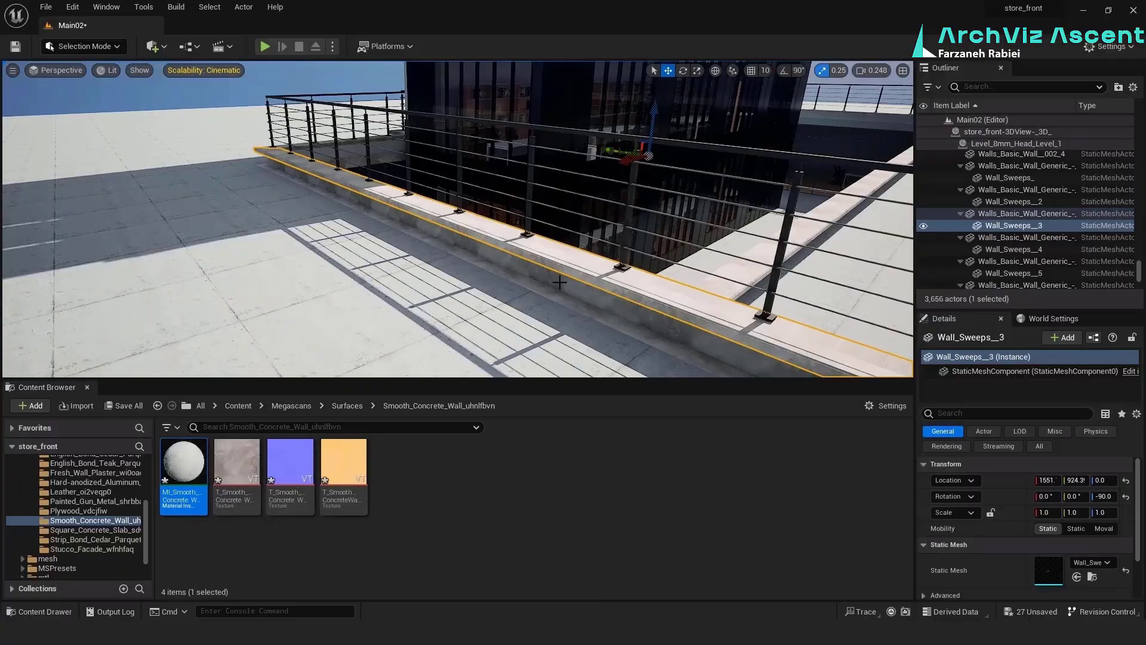
Box-project the UVs of the low wall beneath the railing with an X dimension of 132.5
{"action": "left_click", "coordinate": [85, 46]}
{"action": "left_click", "coordinate": [71, 163]}
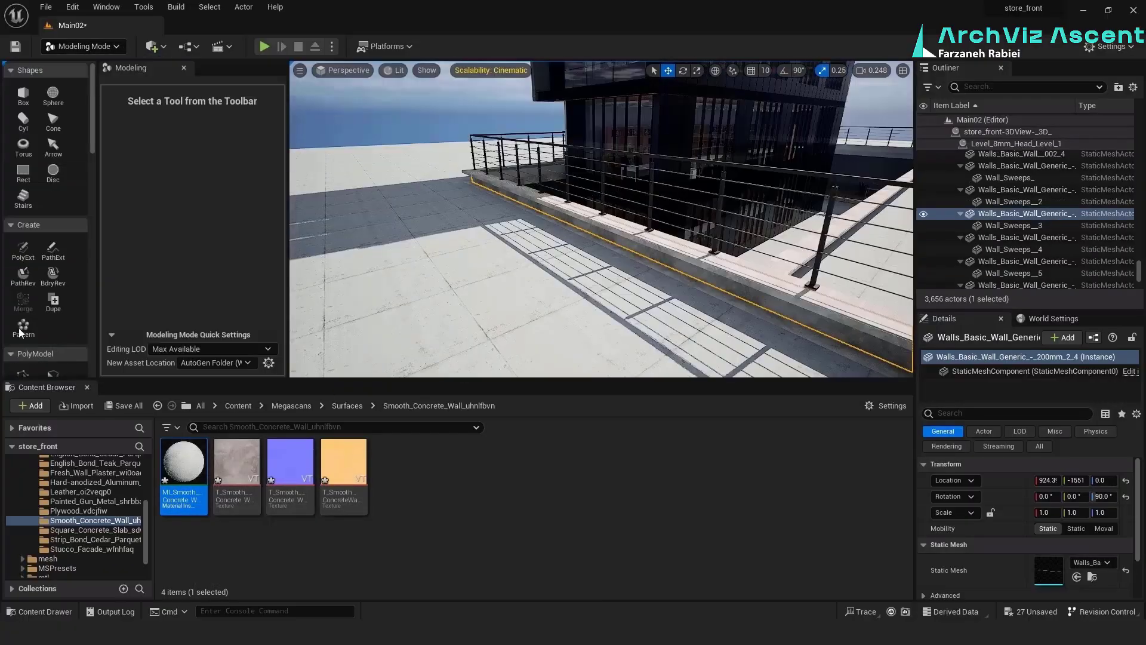
{"action": "scroll", "coordinate": [20, 332], "scroll_direction": "down", "scroll_amount": 10}
{"action": "left_click", "coordinate": [23, 332]}
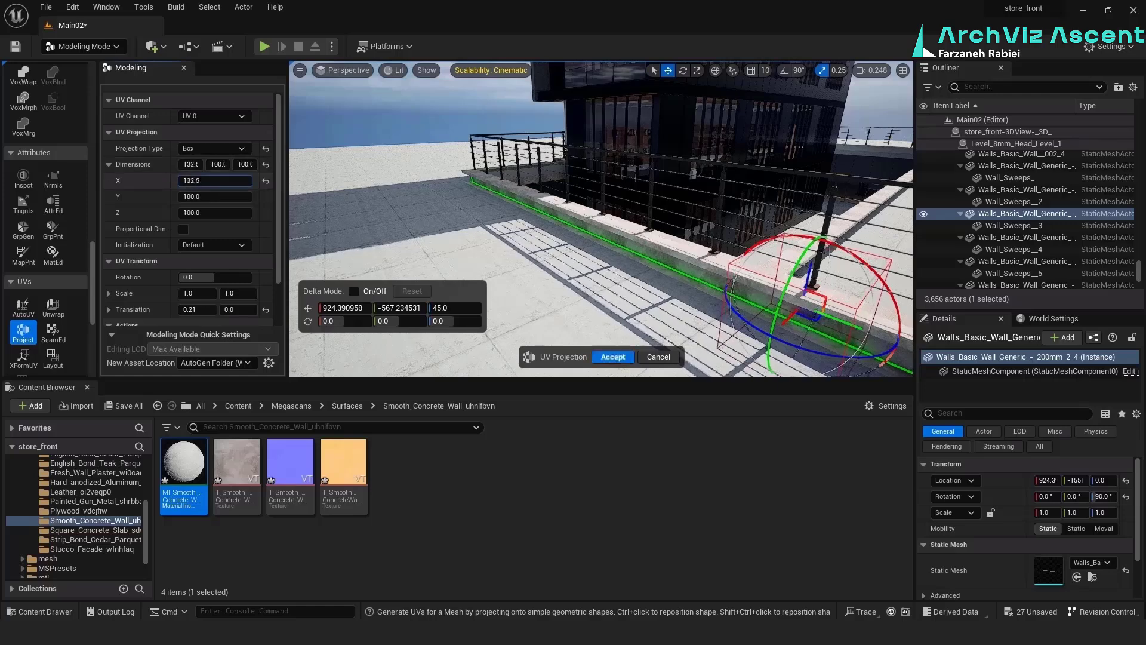
{"action": "left_click", "coordinate": [614, 356]}
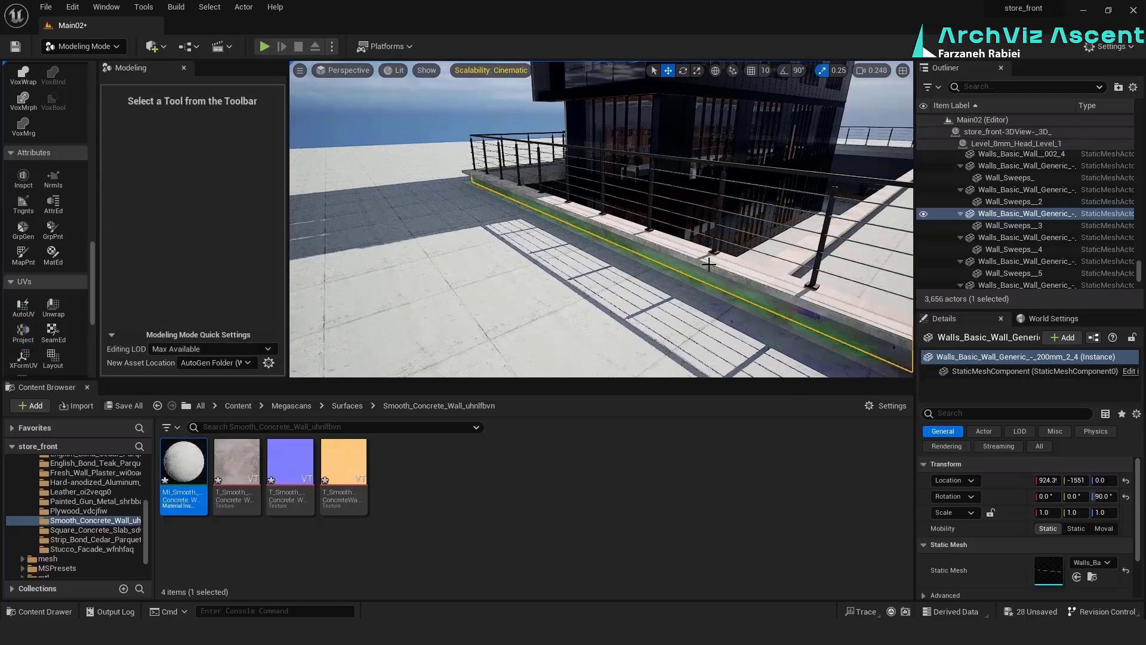
Box-project the UVs of the low wall's cap with dimensions X 100, Y 211.5 and Z 125
{"action": "left_click", "coordinate": [603, 223]}
{"action": "left_click", "coordinate": [23, 331]}
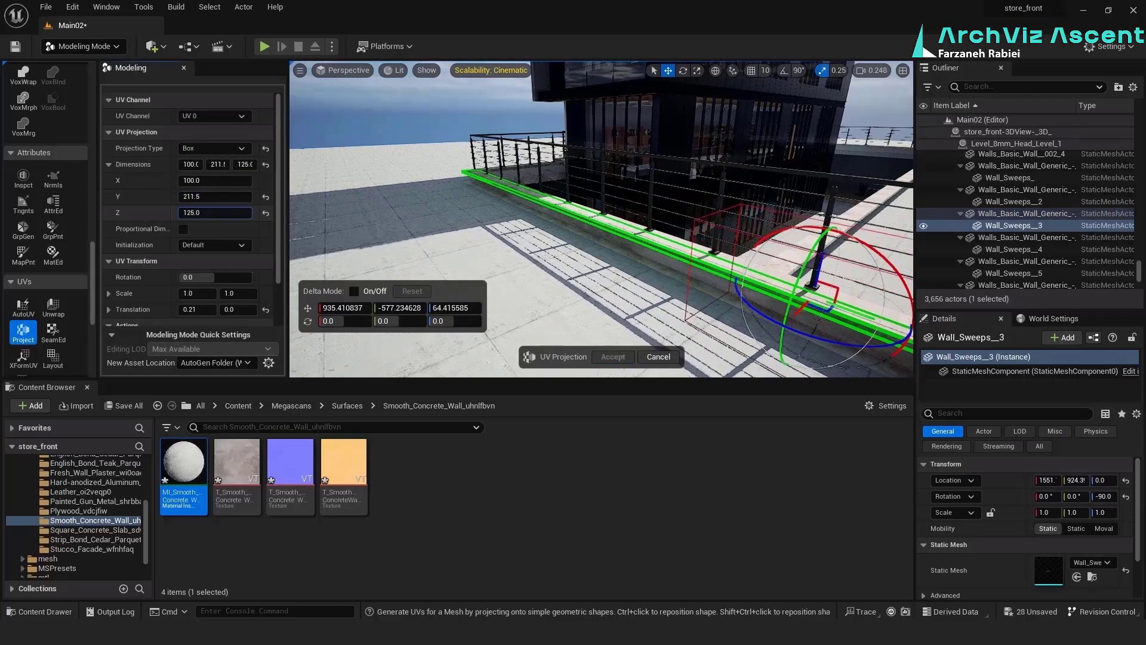
{"action": "key", "text": "Return"}
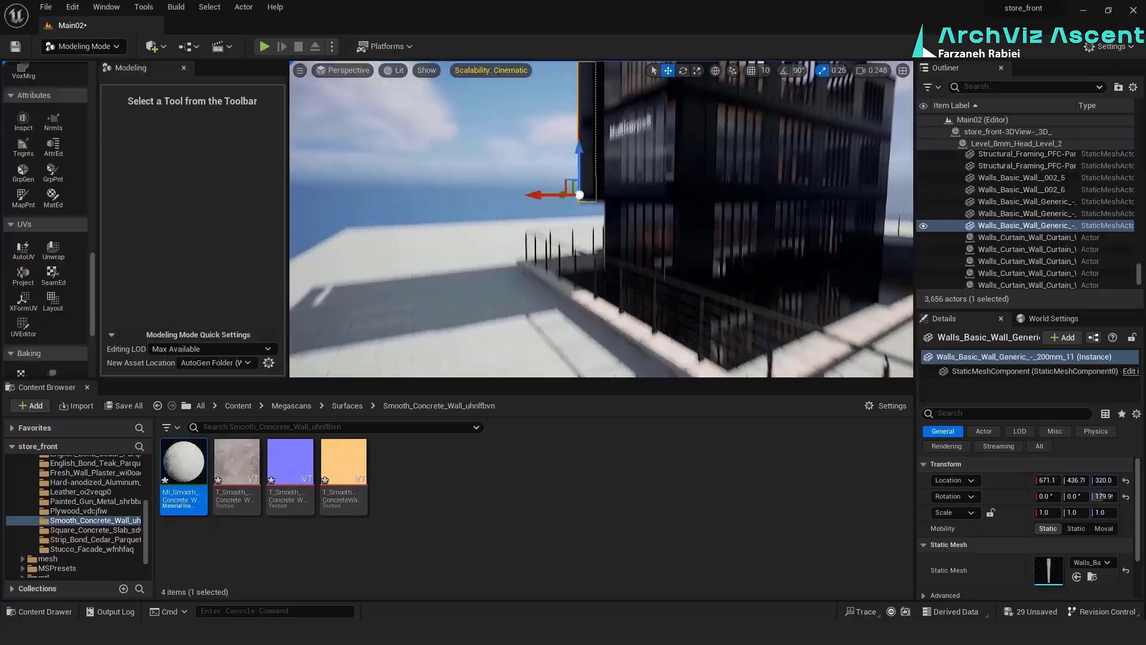
Apply the Square Concrete Slab material to the large outdoor floor and box-project its UVs with dimensions 180.5, 159.5 and 134
{"action": "scroll", "coordinate": [1086, 578], "scroll_direction": "down", "scroll_amount": 3}
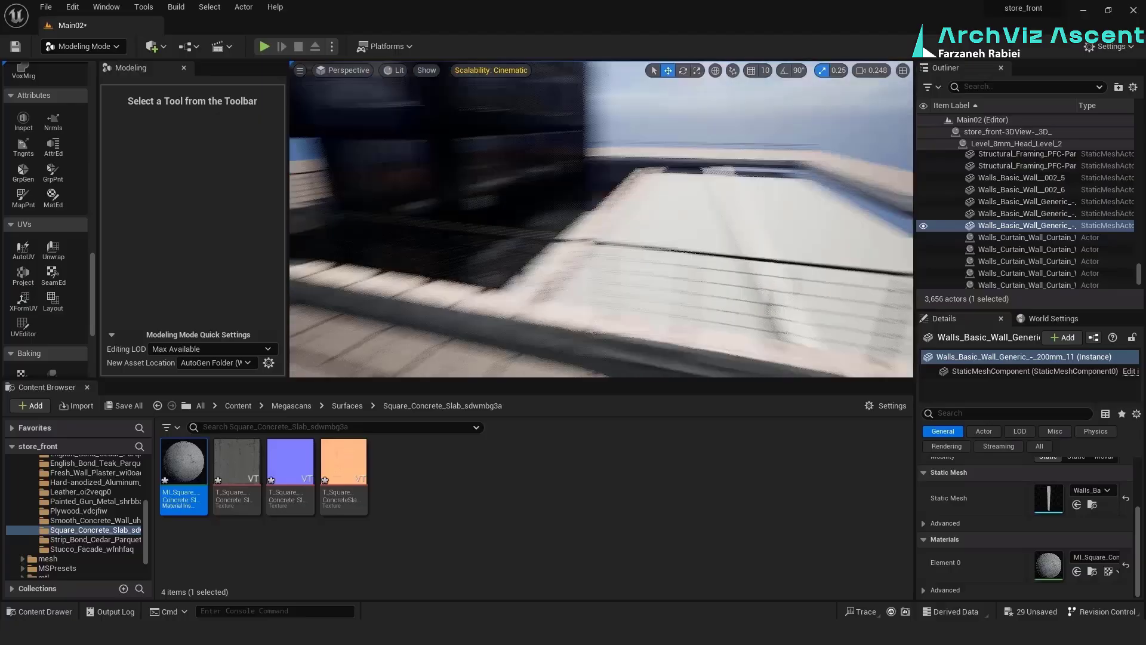
{"action": "left_click_drag", "start_coordinate": [183, 463], "coordinate": [789, 200]}
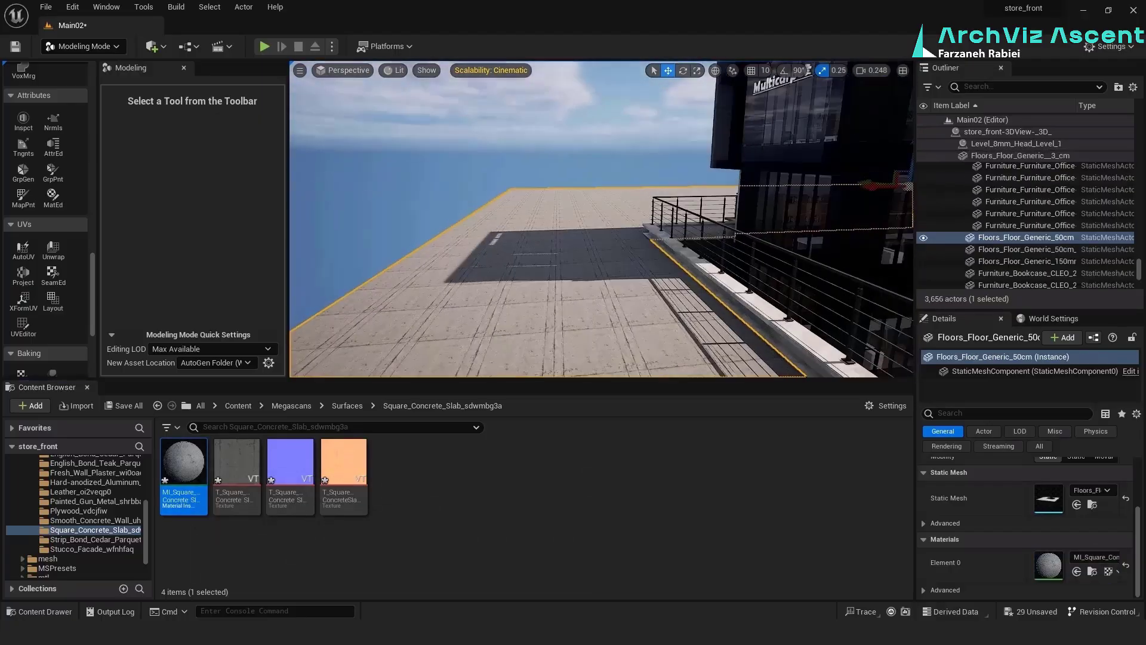
{"action": "left_click", "coordinate": [23, 275]}
{"action": "left_click", "coordinate": [266, 165]}
{"action": "left_click", "coordinate": [215, 196]}
{"action": "type", "text": "138.5"}
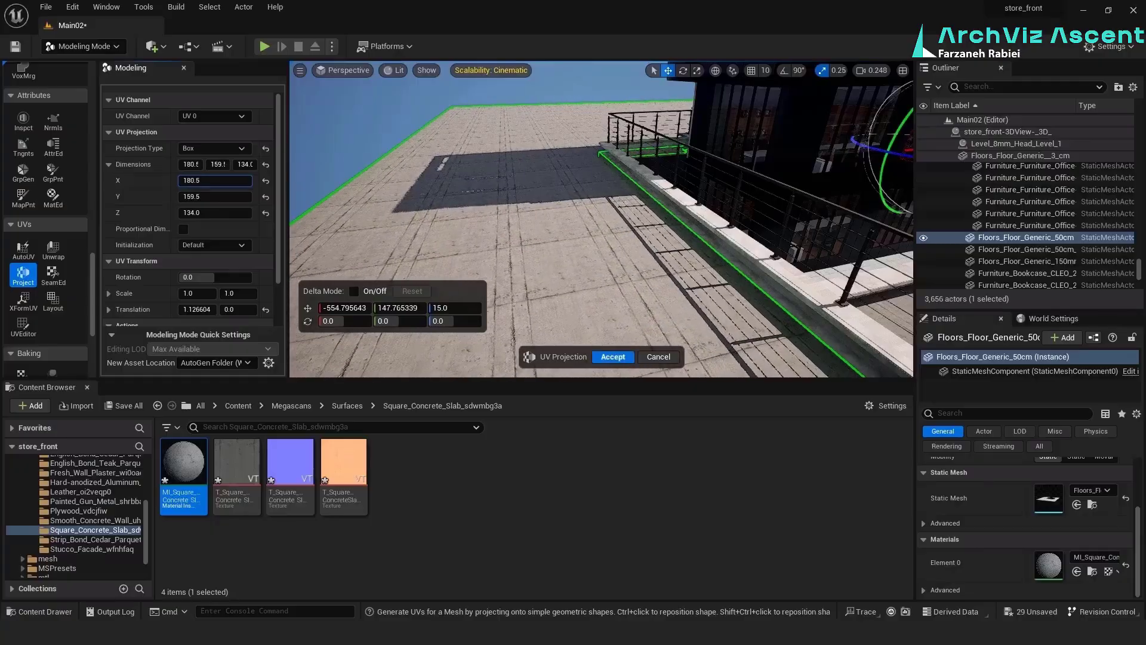
{"action": "key", "text": "Return"}
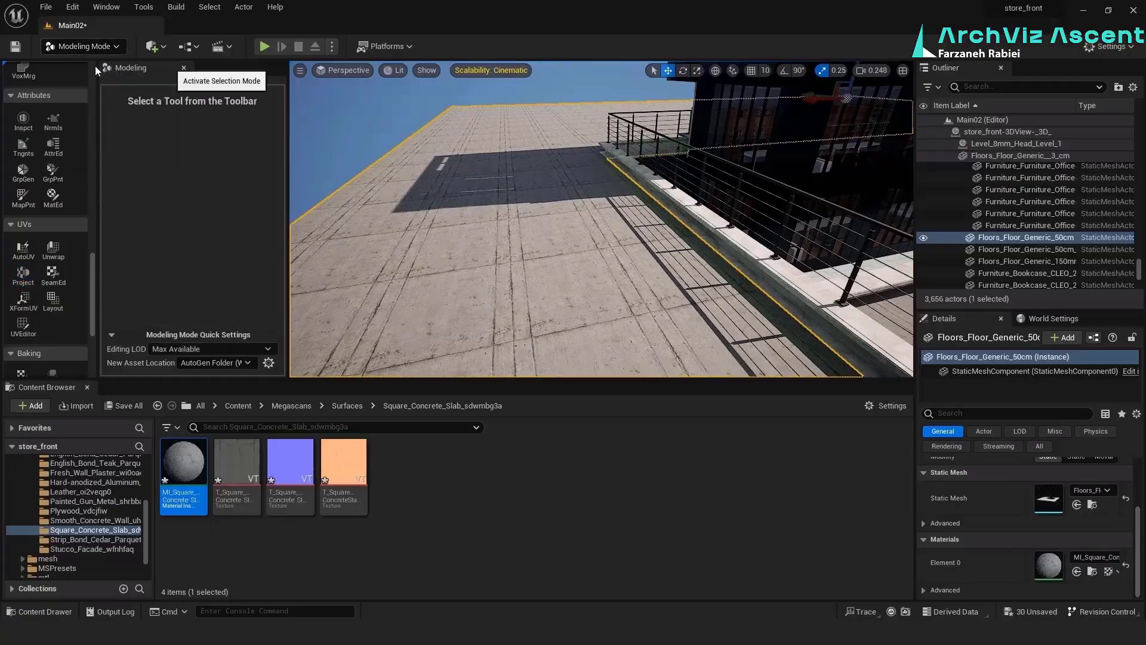
{"action": "left_click", "coordinate": [95, 70]}
Apply the Square Concrete Slab material to the side of the low wall beneath the railing
{"action": "mouse_move", "coordinate": [489, 305]}
{"action": "right_mouse_down"}
{"action": "mouse_move", "coordinate": [507, 257]}
{"action": "mouse_move", "coordinate": [488, 305]}
{"action": "right_mouse_up"}
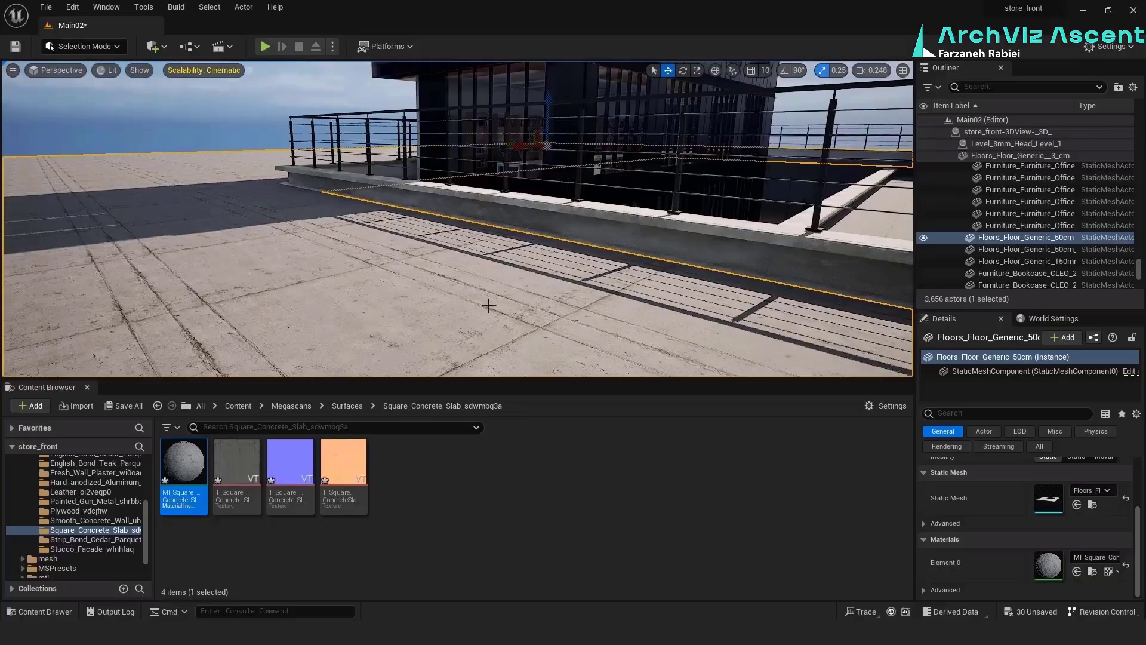
{"action": "left_click_drag", "start_coordinate": [606, 235], "coordinate": [606, 237]}
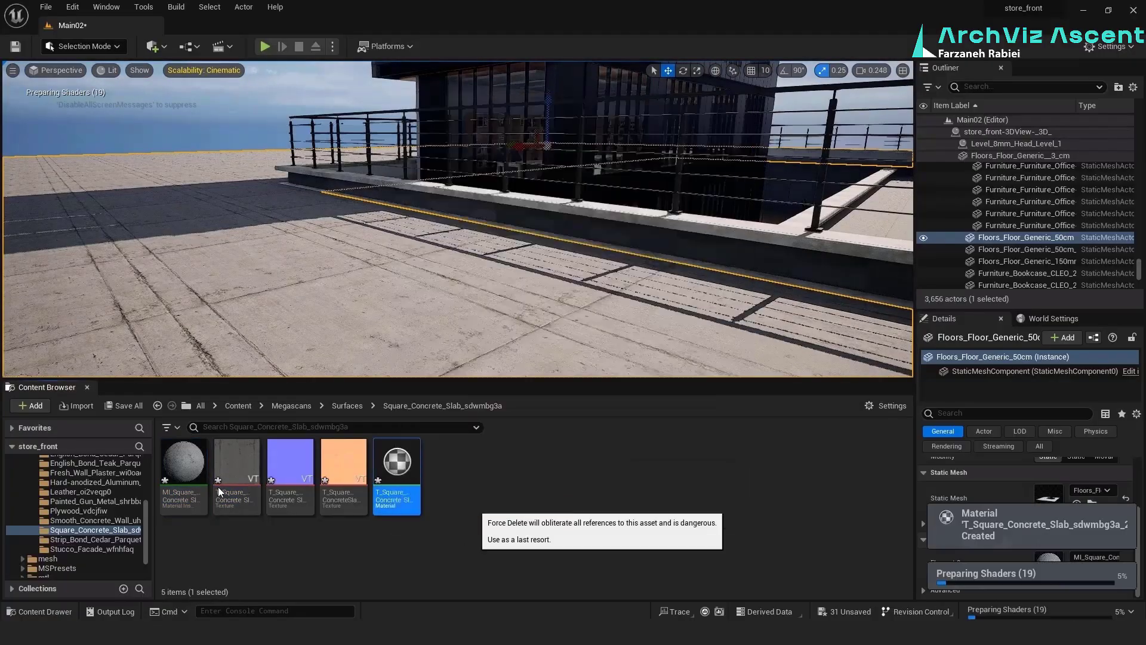
{"action": "left_click_drag", "start_coordinate": [185, 462], "coordinate": [626, 250]}
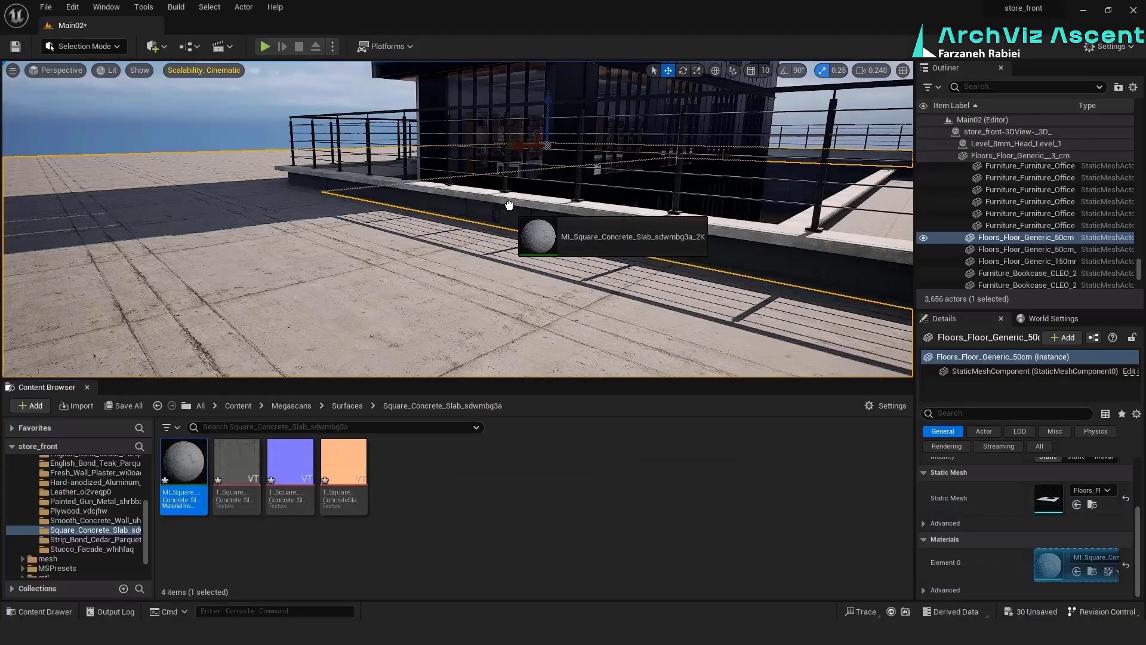
{"action": "left_click_drag", "start_coordinate": [509, 206], "coordinate": [508, 208]}
{"action": "left_click_drag", "start_coordinate": [326, 166], "coordinate": [327, 167]}
{"action": "mouse_move", "coordinate": [327, 168]}
{"action": "right_mouse_down"}
{"action": "mouse_move", "coordinate": [353, 221]}
{"action": "mouse_move", "coordinate": [346, 161]}
{"action": "right_mouse_up"}
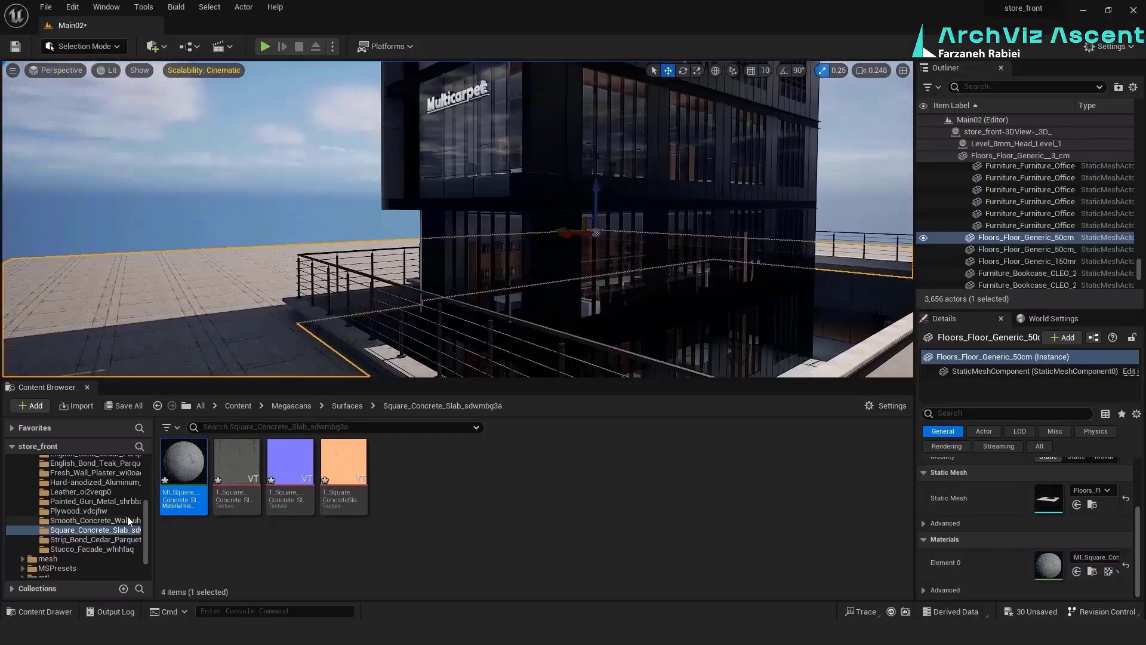
Find the Cast In Situ Concrete material among the Megascans surfaces and apply it to the low wall's cap beneath the railing
{"action": "left_click", "coordinate": [95, 540]}
{"action": "left_click", "coordinate": [96, 521]}
{"action": "left_click", "coordinate": [125, 504]}
{"action": "left_click", "coordinate": [120, 483]}
{"action": "left_click", "coordinate": [116, 472]}
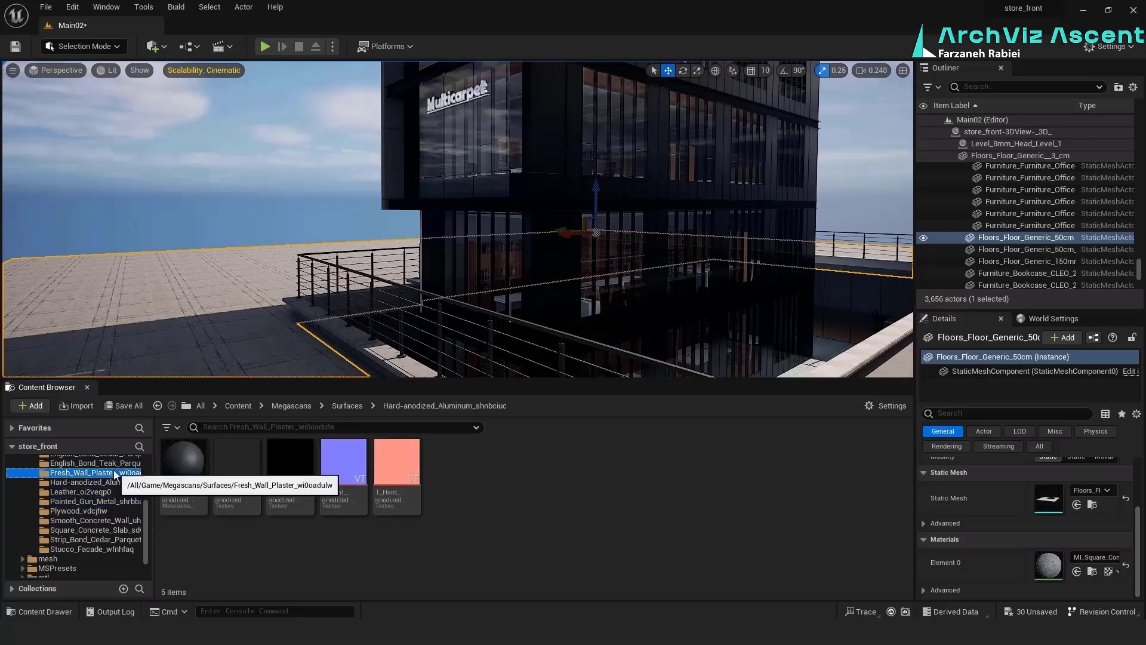
{"action": "scroll", "coordinate": [119, 481], "scroll_direction": "up", "scroll_amount": 2}
{"action": "left_click", "coordinate": [113, 493]}
{"action": "left_click", "coordinate": [102, 483]}
{"action": "scroll", "coordinate": [102, 486], "scroll_direction": "up", "scroll_amount": 2}
{"action": "left_click", "coordinate": [102, 502]}
{"action": "left_click", "coordinate": [97, 494]}
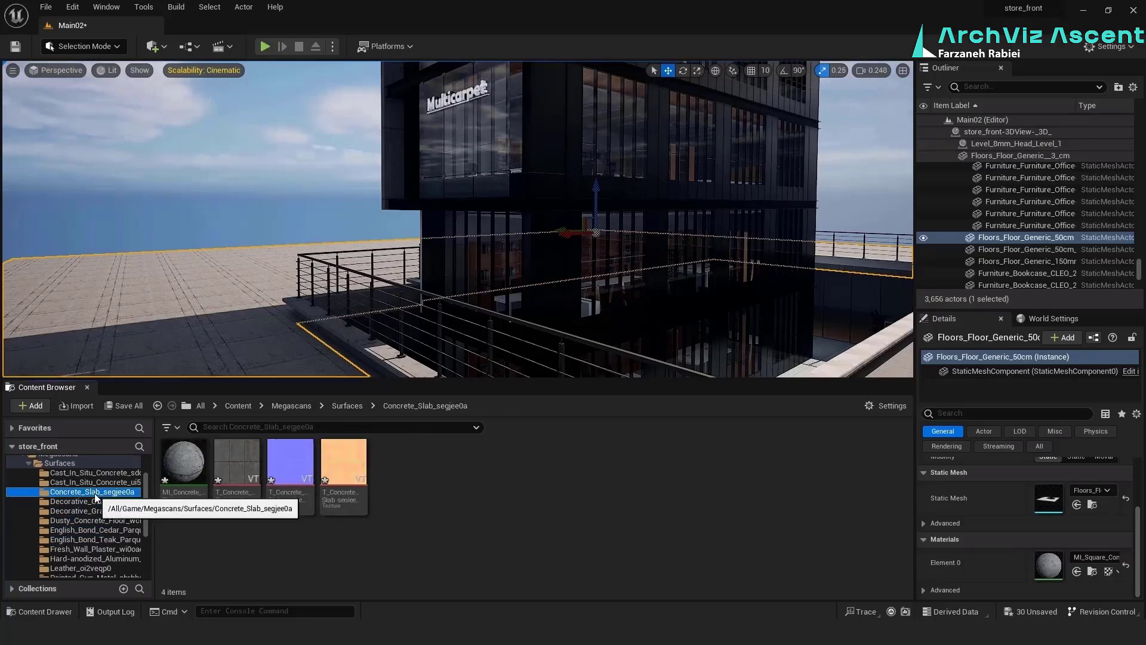
{"action": "scroll", "coordinate": [98, 496], "scroll_direction": "up", "scroll_amount": 1}
{"action": "left_click", "coordinate": [97, 503]}
{"action": "left_click", "coordinate": [101, 494]}
{"action": "left_click_drag", "start_coordinate": [185, 464], "coordinate": [348, 352]}
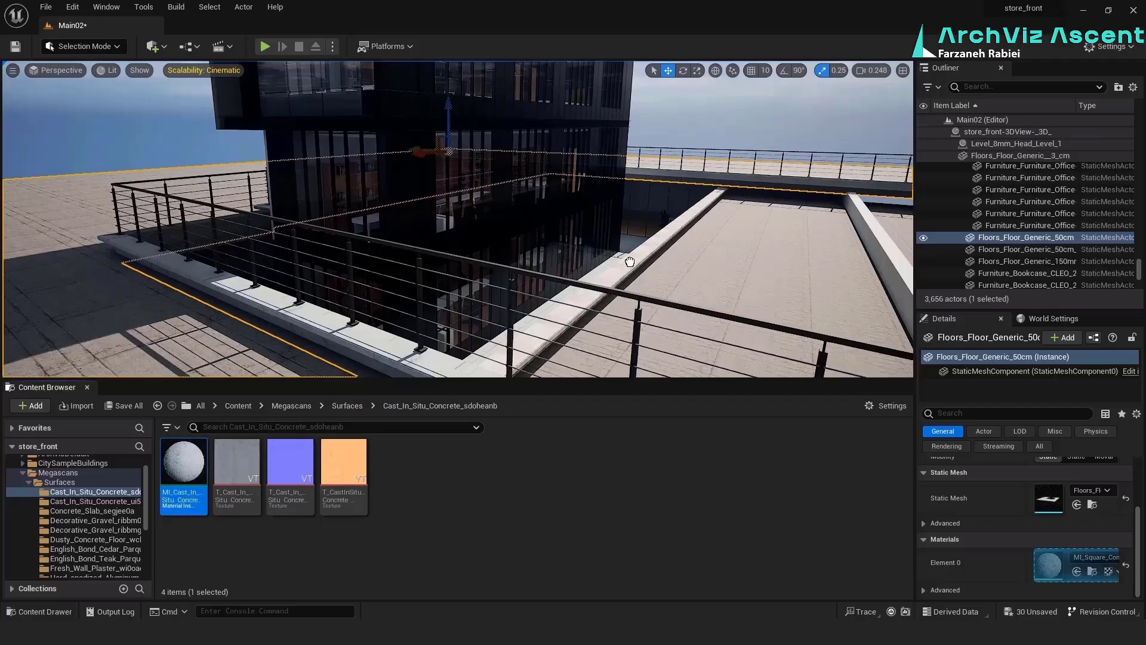
{"action": "left_click_drag", "start_coordinate": [185, 464], "coordinate": [174, 239]}
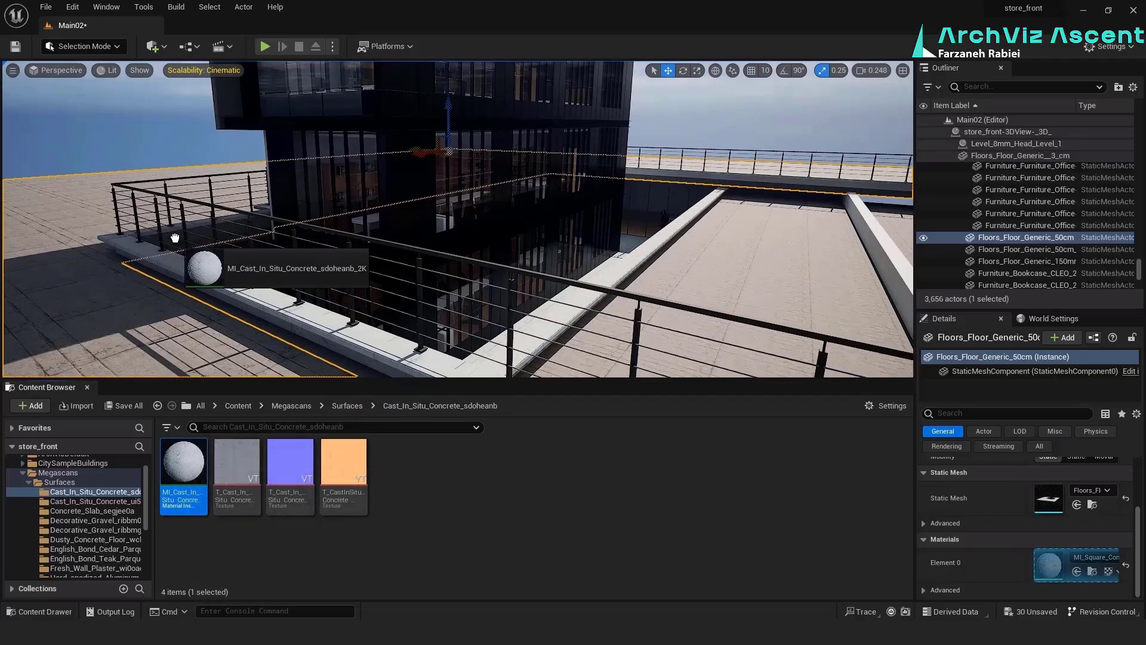
Enable the Cast In Situ Concrete's albedo tint and darken it to grey, and set the Square Concrete Slab tint's value to 1.0
{"action": "double_click", "coordinate": [184, 464]}
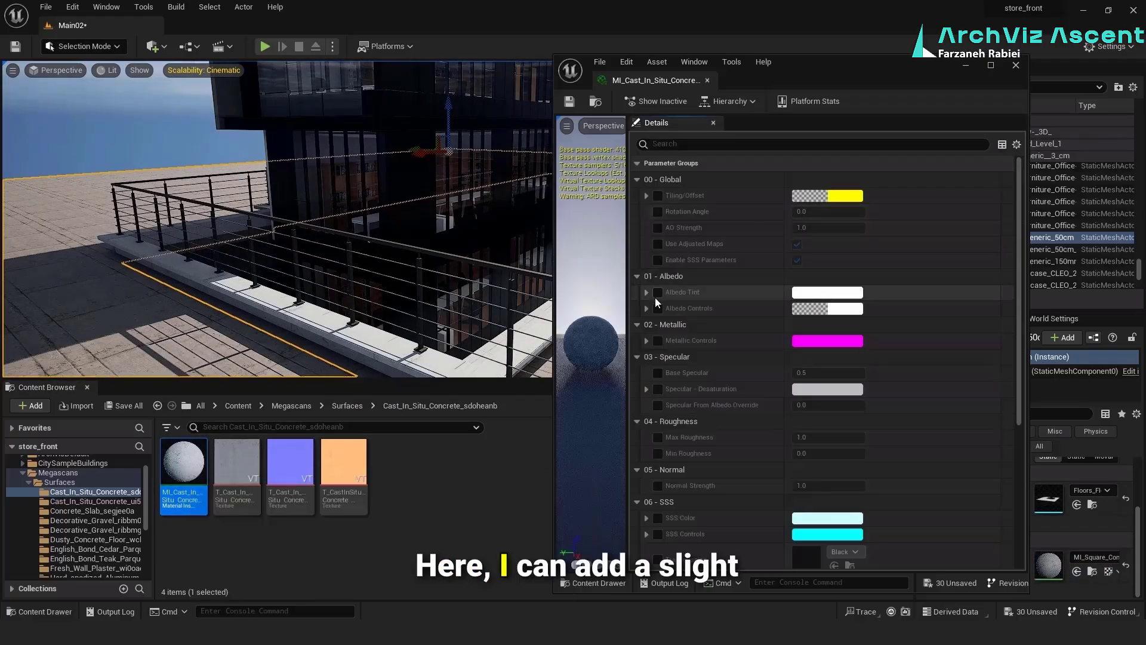
{"action": "left_click", "coordinate": [659, 292]}
{"action": "left_click", "coordinate": [833, 293]}
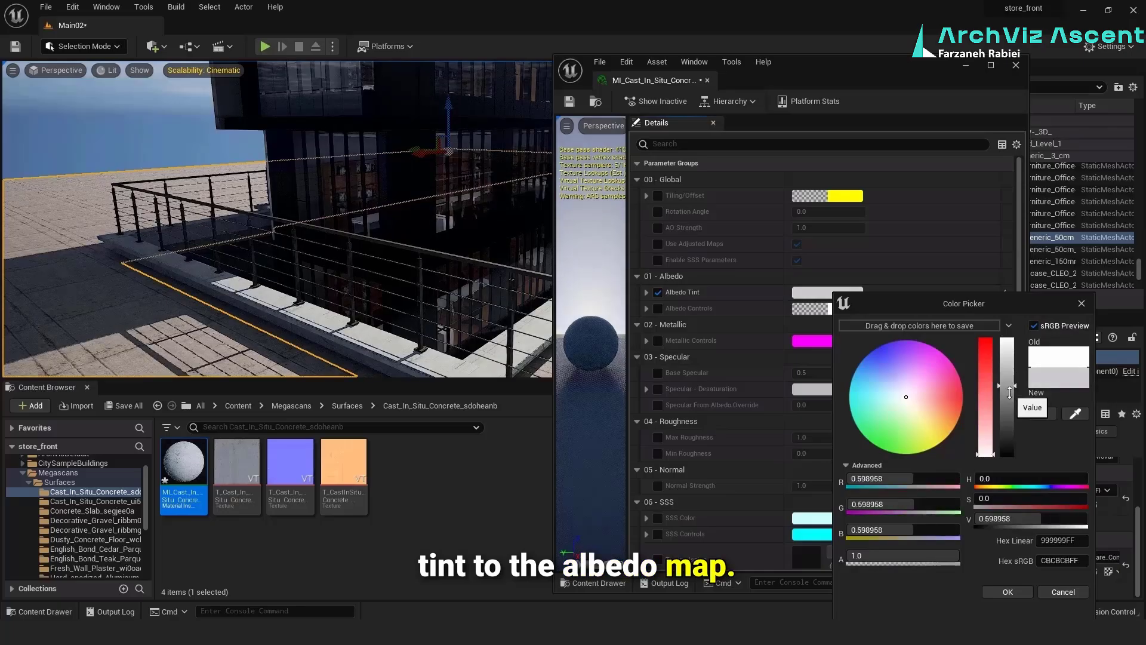
{"action": "left_click_drag", "start_coordinate": [1015, 365], "coordinate": [1016, 420]}
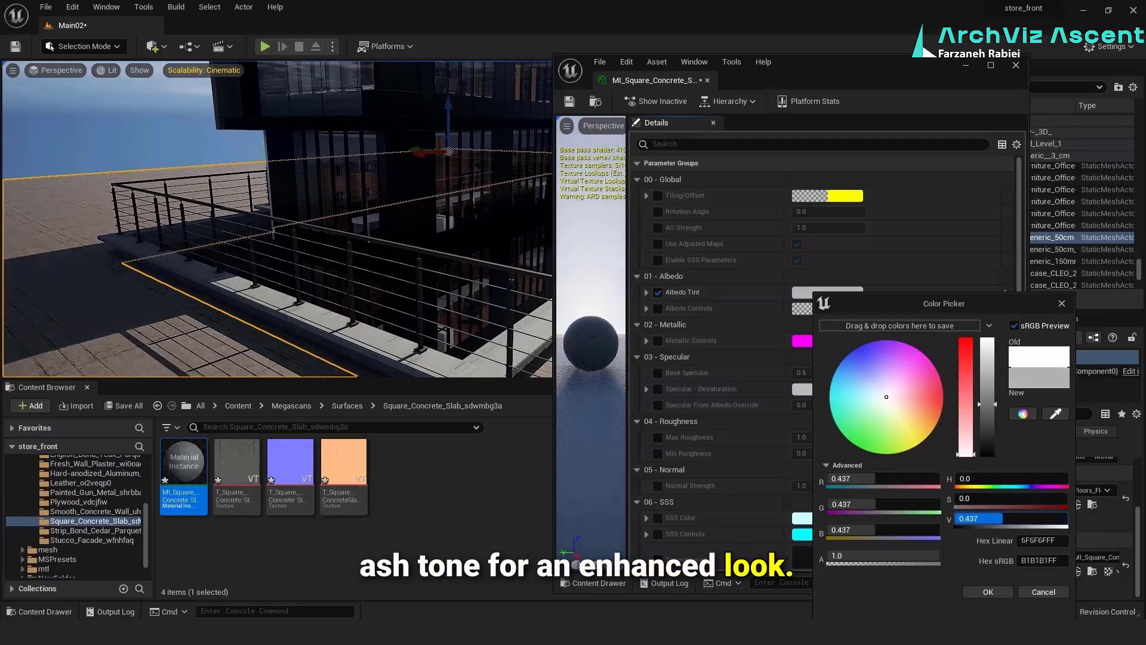
{"action": "left_click_drag", "start_coordinate": [1022, 519], "coordinate": [1067, 518]}
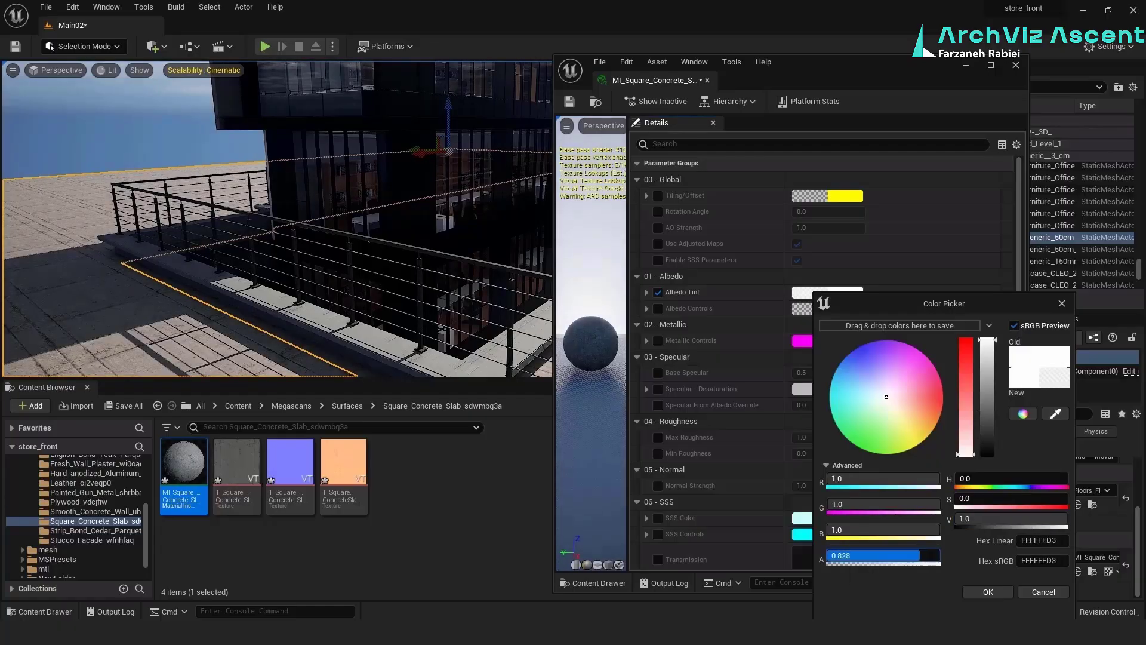
{"action": "key", "text": "Return"}
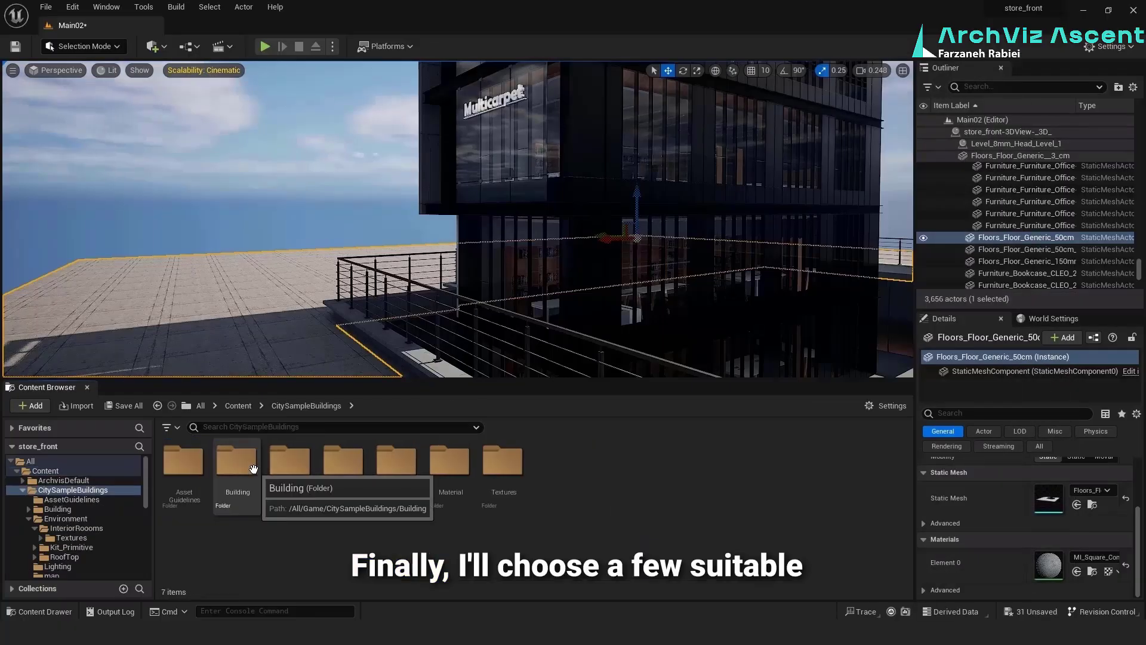
Place the BPP_SFE_Ref_N1 building from the CitySampleBuildings Kit_Ref_Bldg level instances in the scene beside the storefront
{"action": "double_click", "coordinate": [257, 502]}
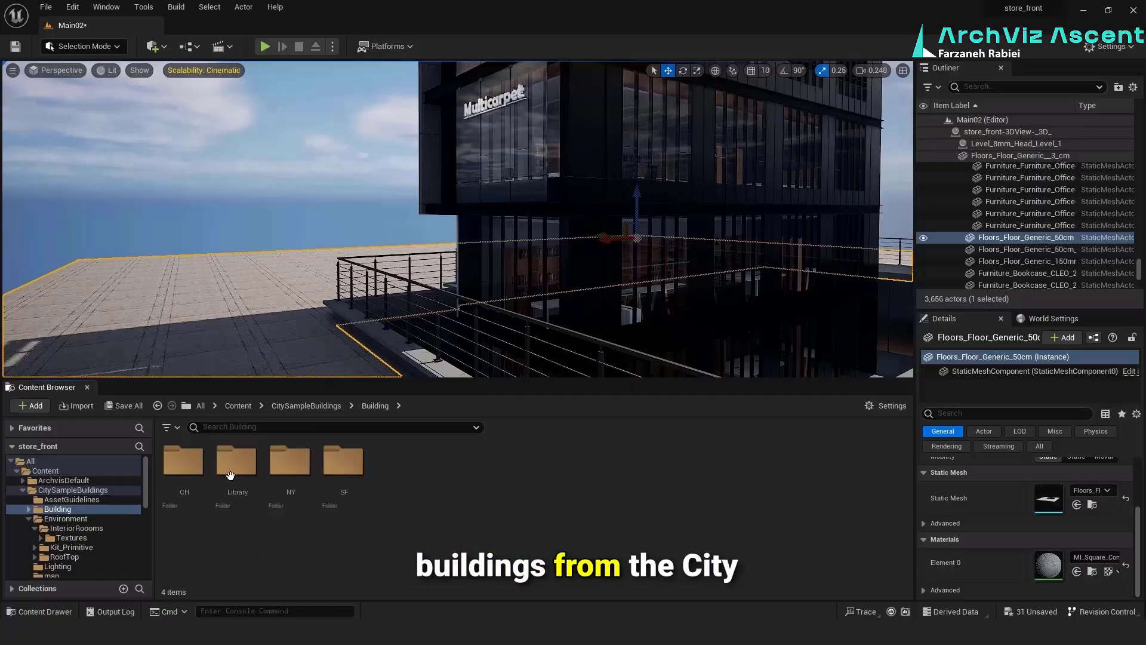
{"action": "left_click", "coordinate": [227, 466]}
{"action": "double_click", "coordinate": [227, 467]}
{"action": "double_click", "coordinate": [236, 463]}
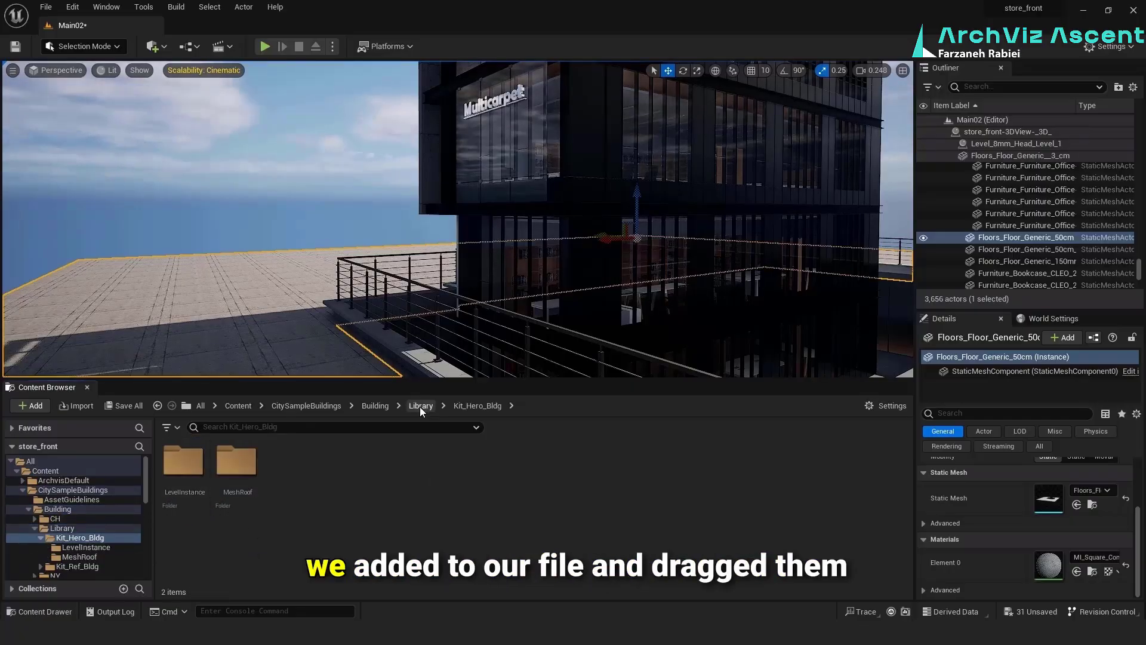
{"action": "double_click", "coordinate": [190, 463]}
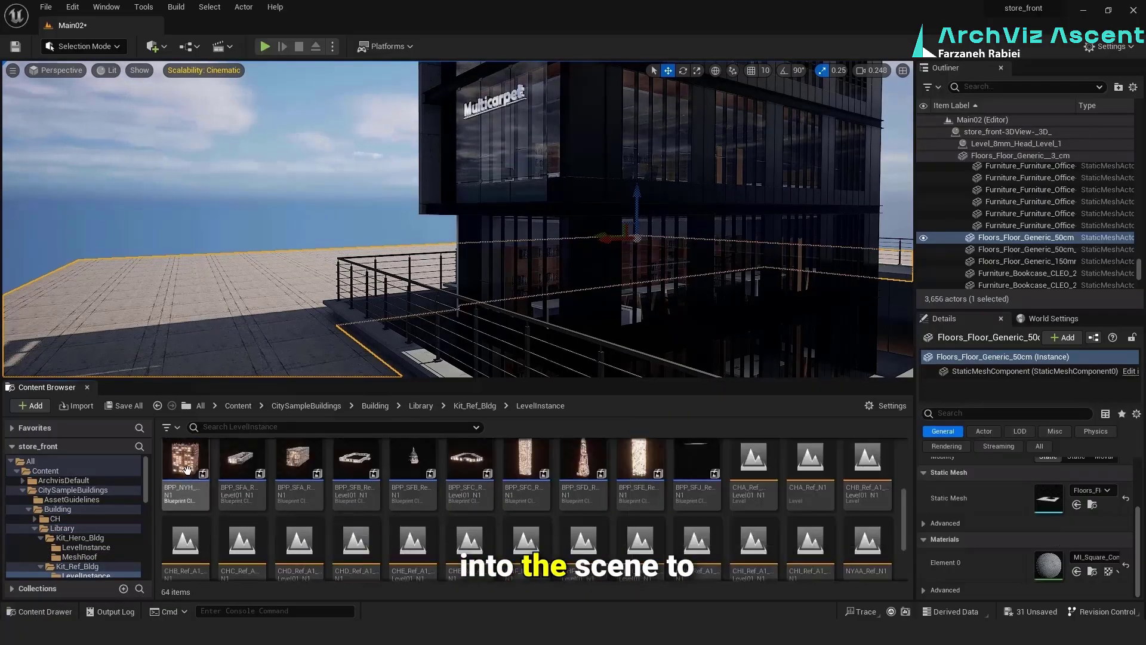
{"action": "left_click_drag", "start_coordinate": [640, 525], "coordinate": [227, 212]}
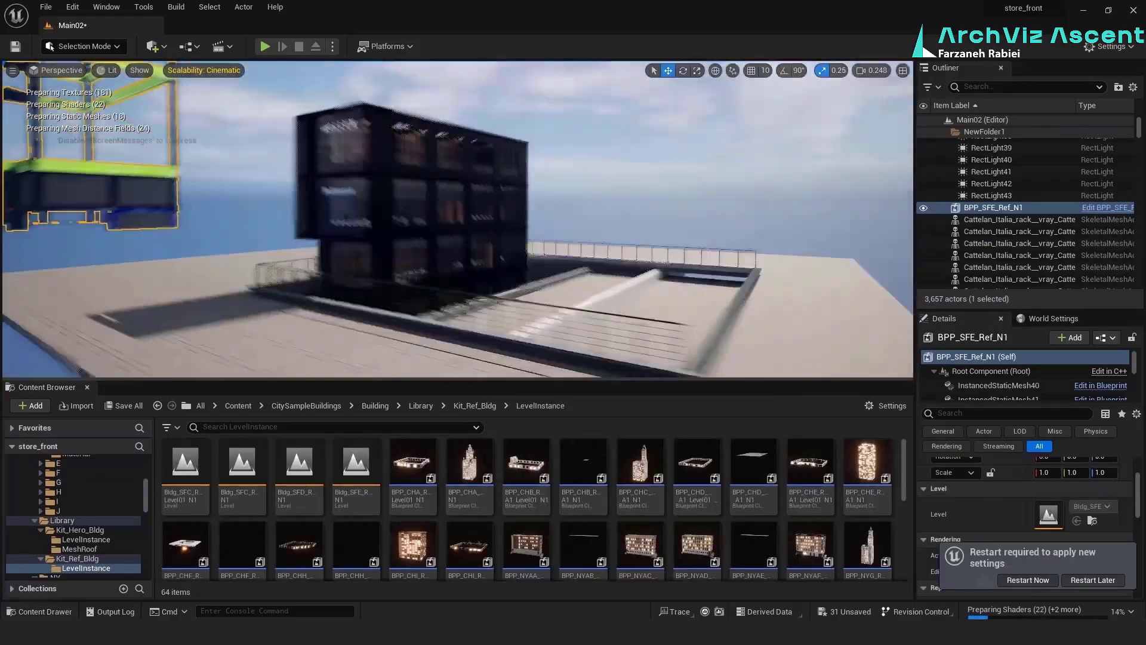
Place the BPP_SFA_Ref_N1 building from the same kit beside the storefront
{"action": "scroll", "coordinate": [636, 528], "scroll_direction": "down", "scroll_amount": 5}
{"action": "scroll", "coordinate": [418, 515], "scroll_direction": "up", "scroll_amount": 3}
{"action": "left_click_drag", "start_coordinate": [289, 501], "coordinate": [167, 259]}
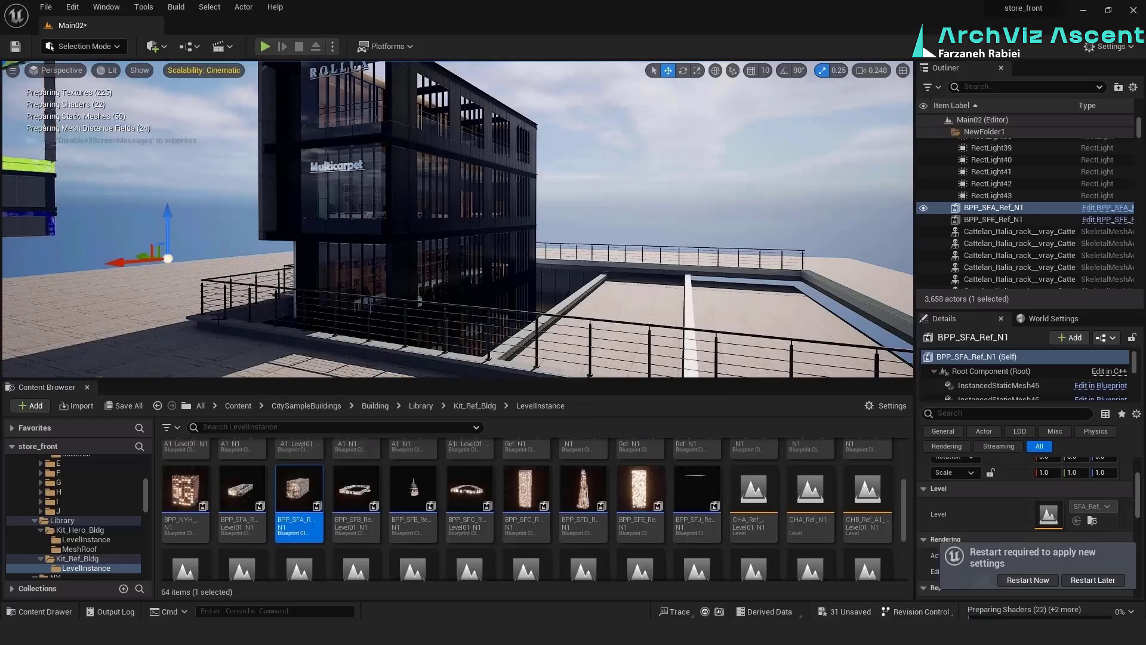
Place the Mid_SFA_Triangle and Tower_SFJ_A01 buildings from Kit_Hero_Bldg near the storefront
{"action": "scroll", "coordinate": [639, 532], "scroll_direction": "up", "scroll_amount": 5}
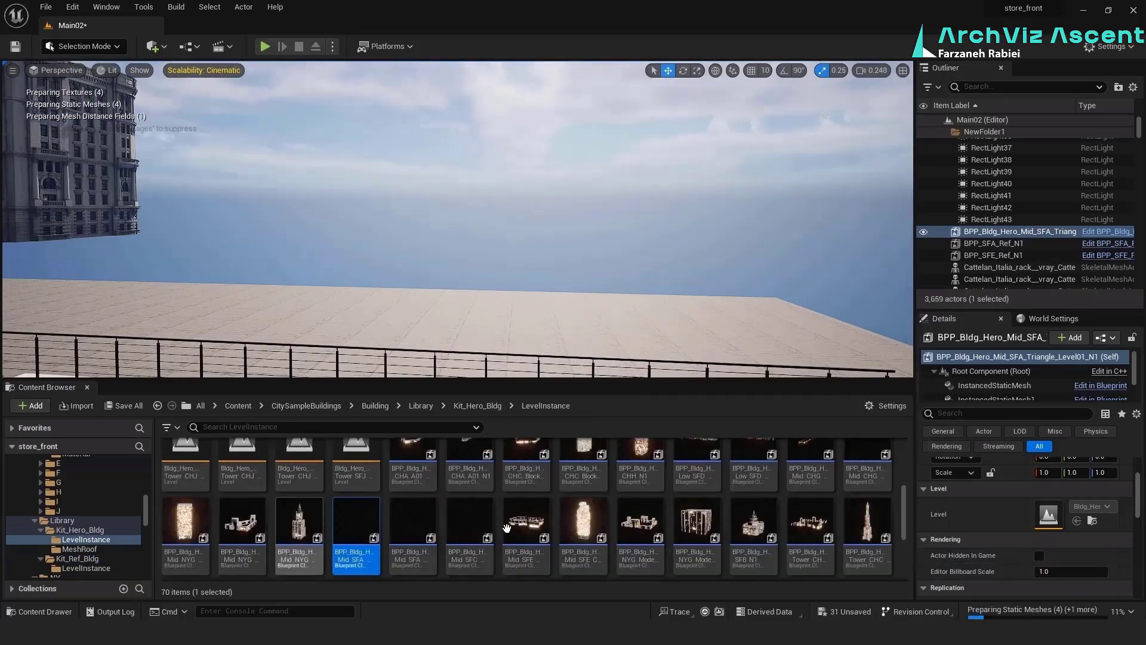
{"action": "scroll", "coordinate": [635, 531], "scroll_direction": "down", "scroll_amount": 3}
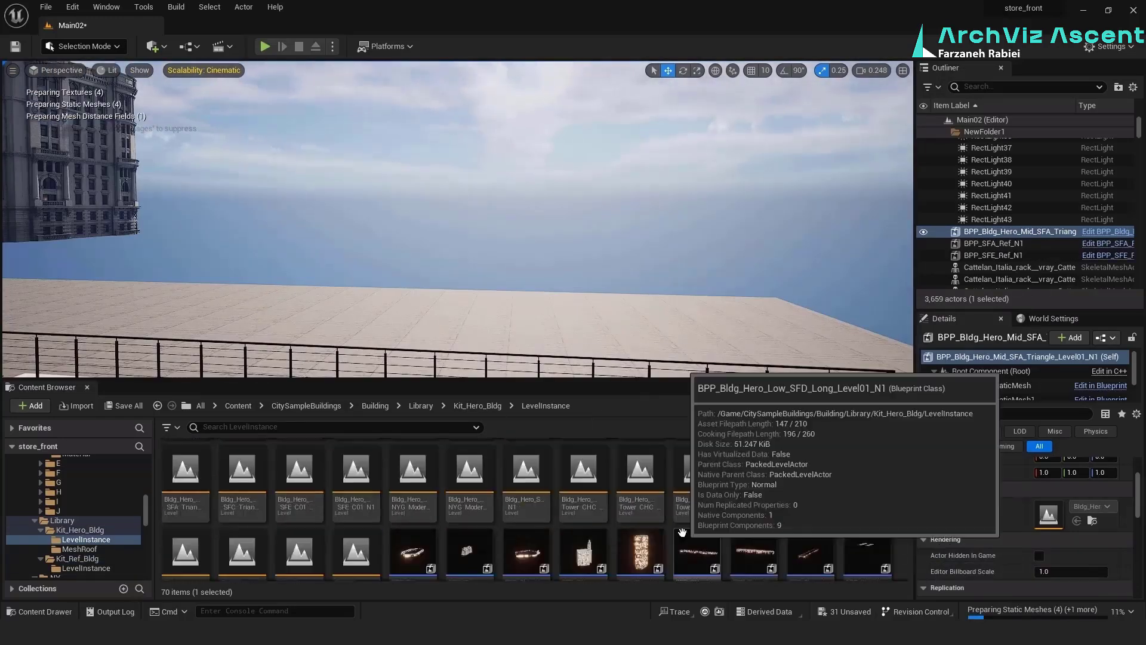
{"action": "left_click_drag", "start_coordinate": [584, 479], "coordinate": [767, 277]}
{"action": "right_click_drag", "start_coordinate": [537, 239], "coordinate": [406, 242]}
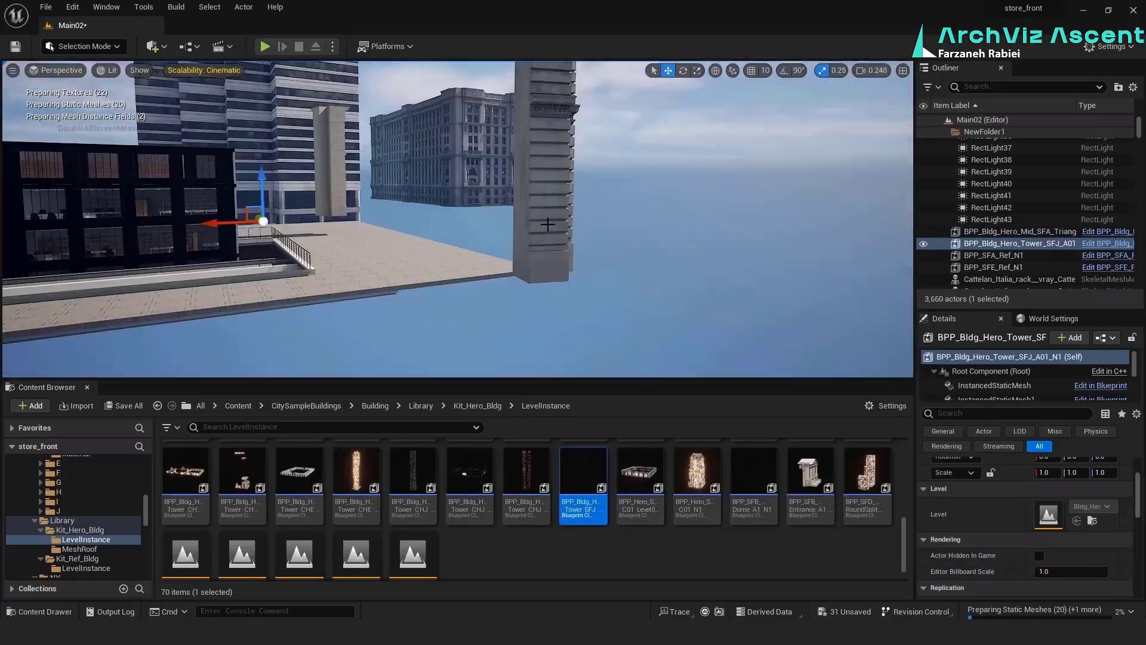
Add the BPP_Bldg_Hero_SFB_N1 building and reposition the placed city buildings around the storefront
{"action": "left_click", "coordinate": [546, 179]}
{"action": "right_click_drag", "start_coordinate": [546, 179], "coordinate": [508, 185]}
{"action": "left_click_drag", "start_coordinate": [291, 217], "coordinate": [608, 223]}
{"action": "left_click", "coordinate": [758, 144]}
{"action": "left_click_drag", "start_coordinate": [729, 170], "coordinate": [729, 206]}
{"action": "right_click_drag", "start_coordinate": [538, 227], "coordinate": [645, 224]}
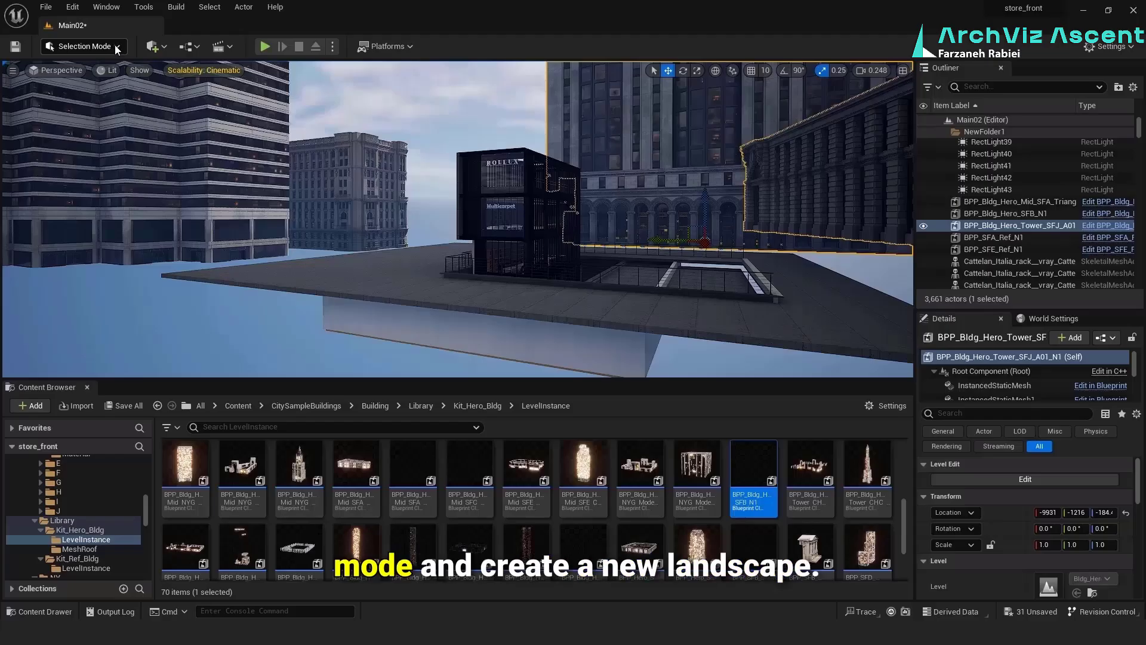
Create a new landscape of 10 by 10 components beneath the storefront and city buildings, and return to selection mode
{"action": "left_click", "coordinate": [113, 46]}
{"action": "left_click", "coordinate": [86, 78]}
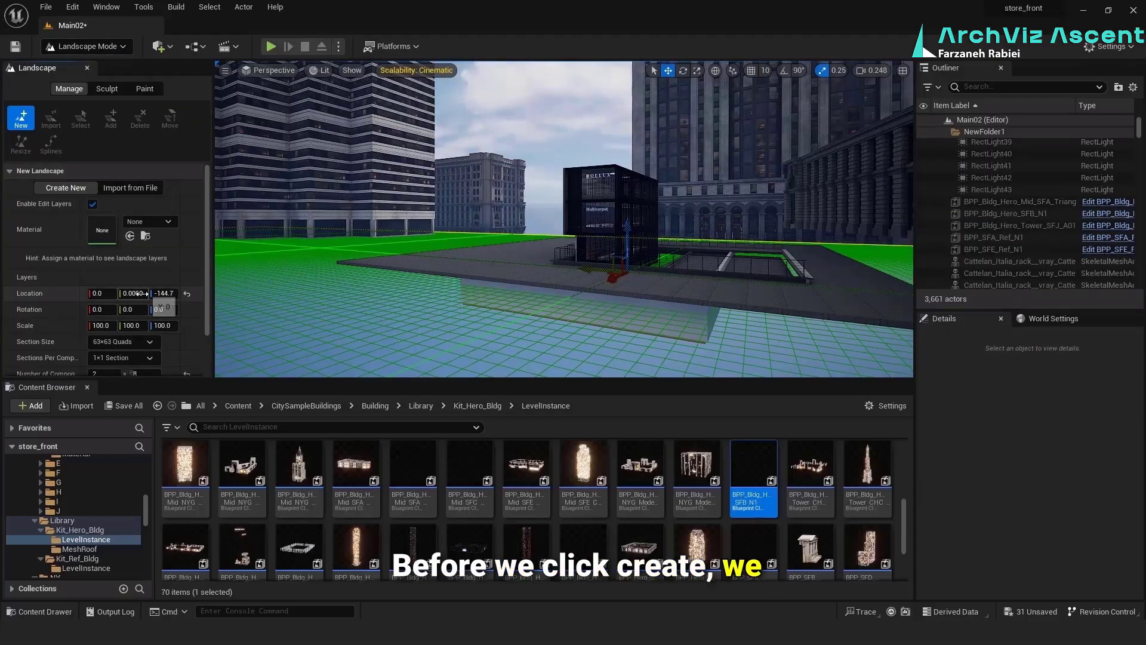
{"action": "scroll", "coordinate": [119, 342], "scroll_direction": "down", "scroll_amount": 3}
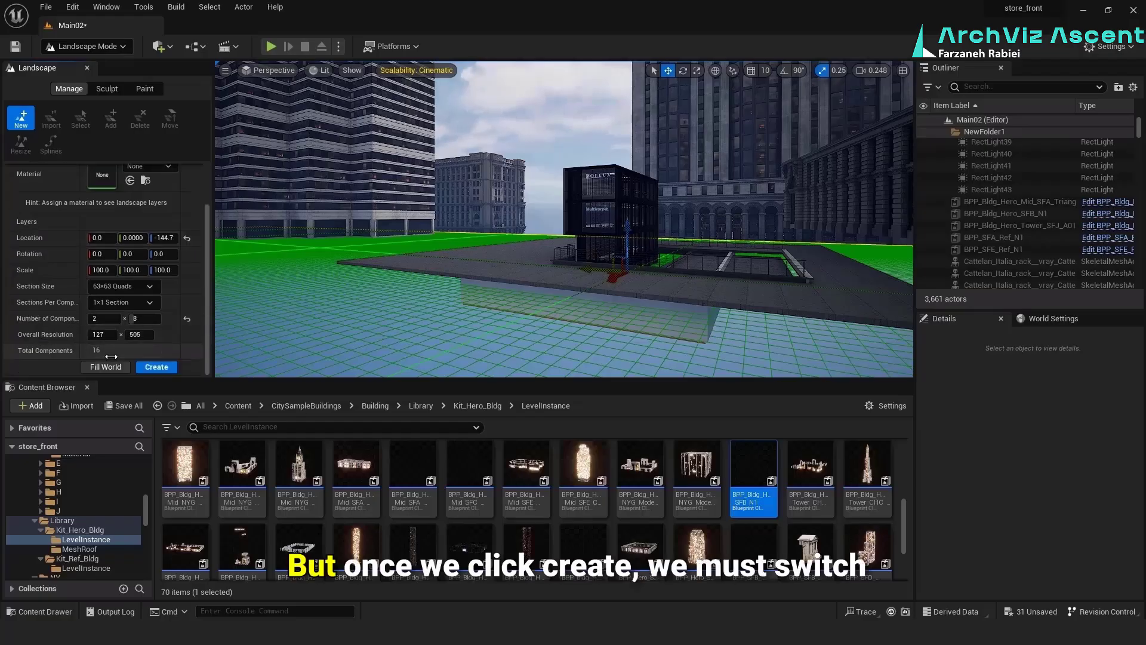
{"action": "left_click", "coordinate": [105, 319]}
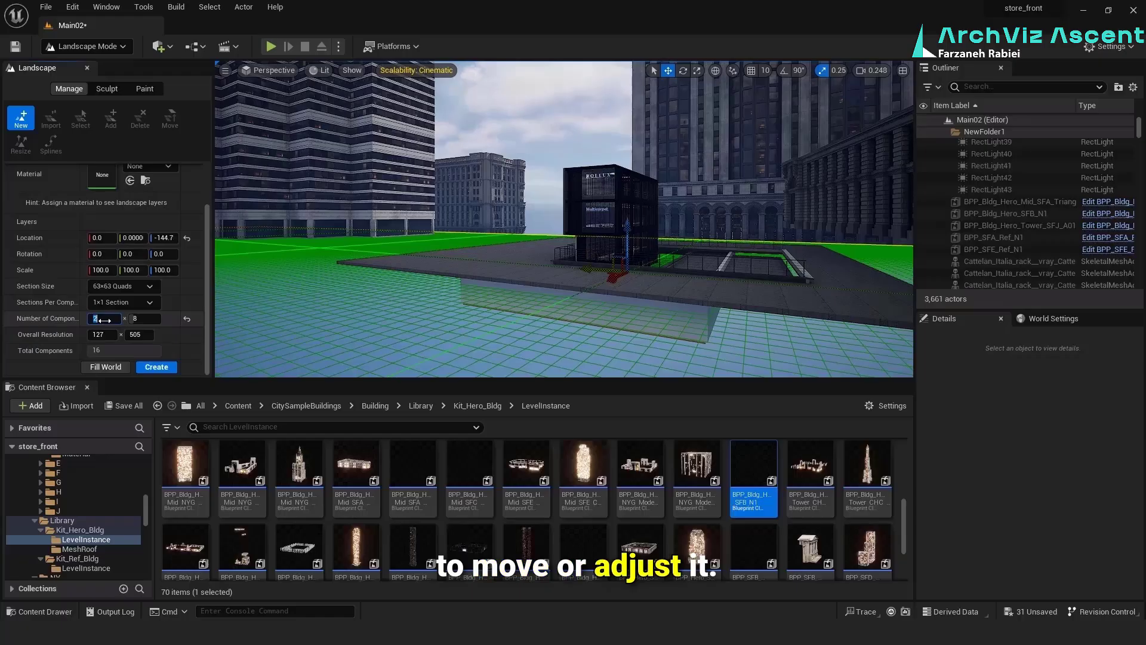
{"action": "left_click", "coordinate": [146, 320]}
{"action": "type", "text": "10"}
{"action": "key", "text": "Return"}
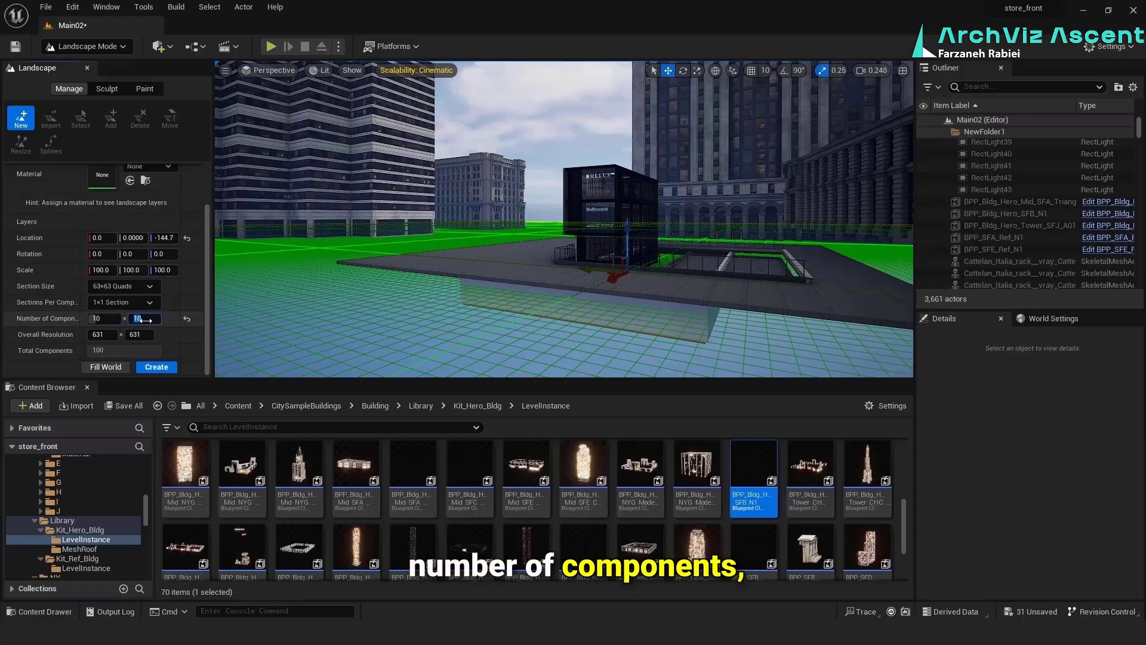
{"action": "left_click", "coordinate": [153, 366]}
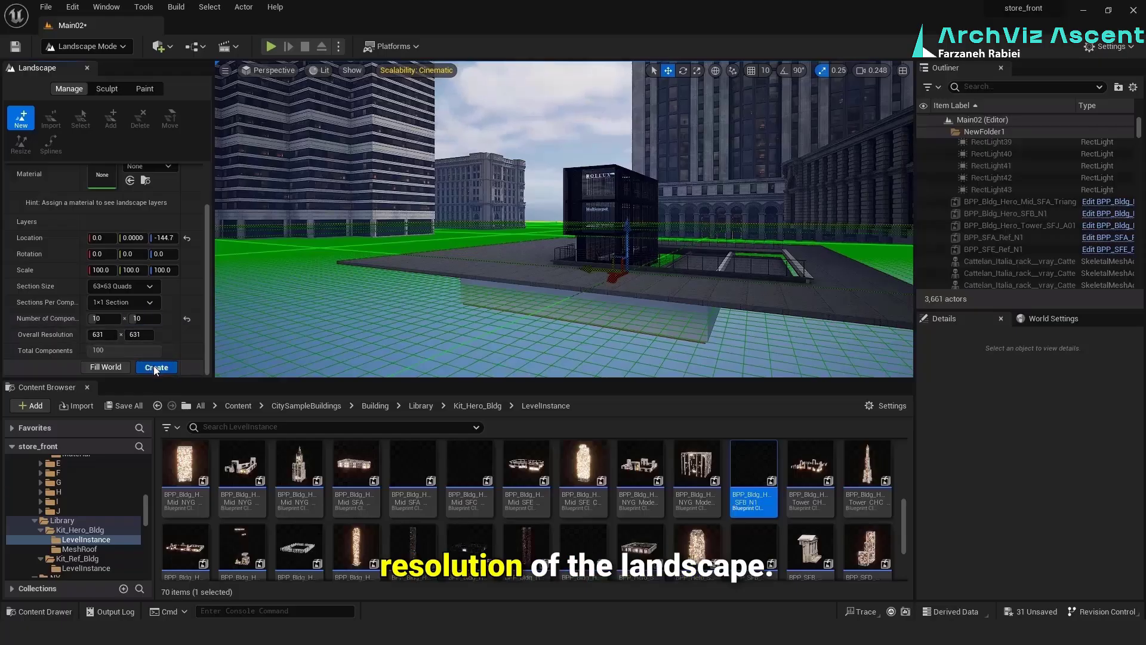
{"action": "left_click", "coordinate": [98, 49]}
{"action": "left_click", "coordinate": [108, 65]}
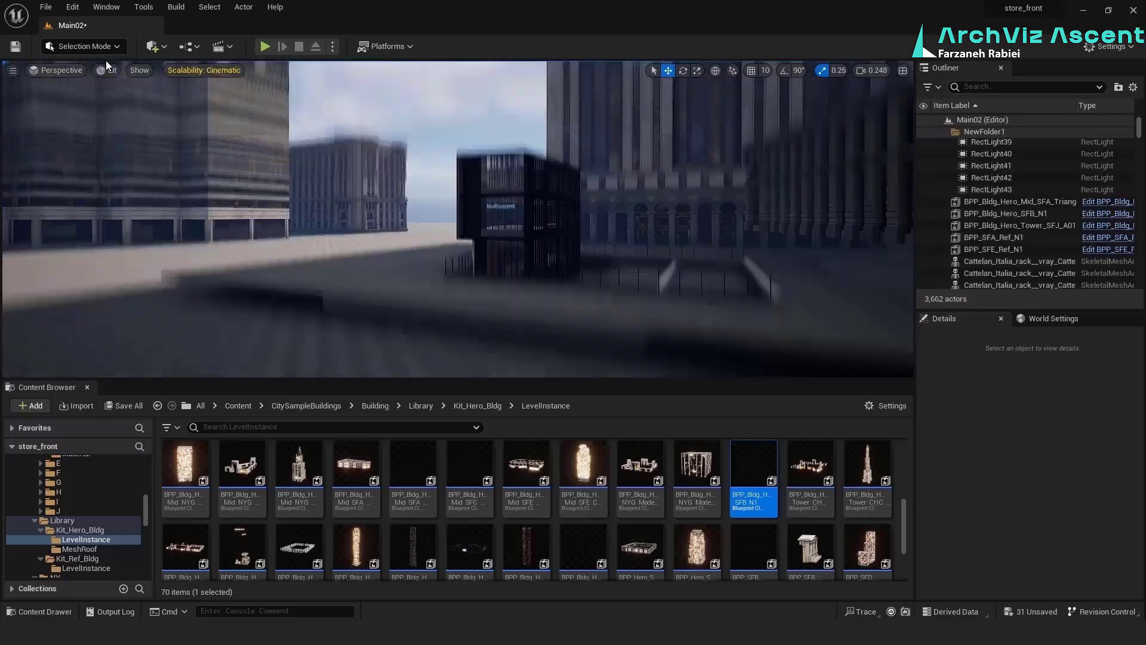
Move the Tower_SFJ_A01 building farther from the storefront and shift the mid-rise block behind it to help close the horizon
{"action": "left_click", "coordinate": [442, 232]}
{"action": "right_click_drag", "start_coordinate": [441, 232], "coordinate": [478, 209]}
{"action": "scroll", "coordinate": [443, 219], "scroll_direction": "down", "scroll_amount": 3}
{"action": "left_click", "coordinate": [555, 206]}
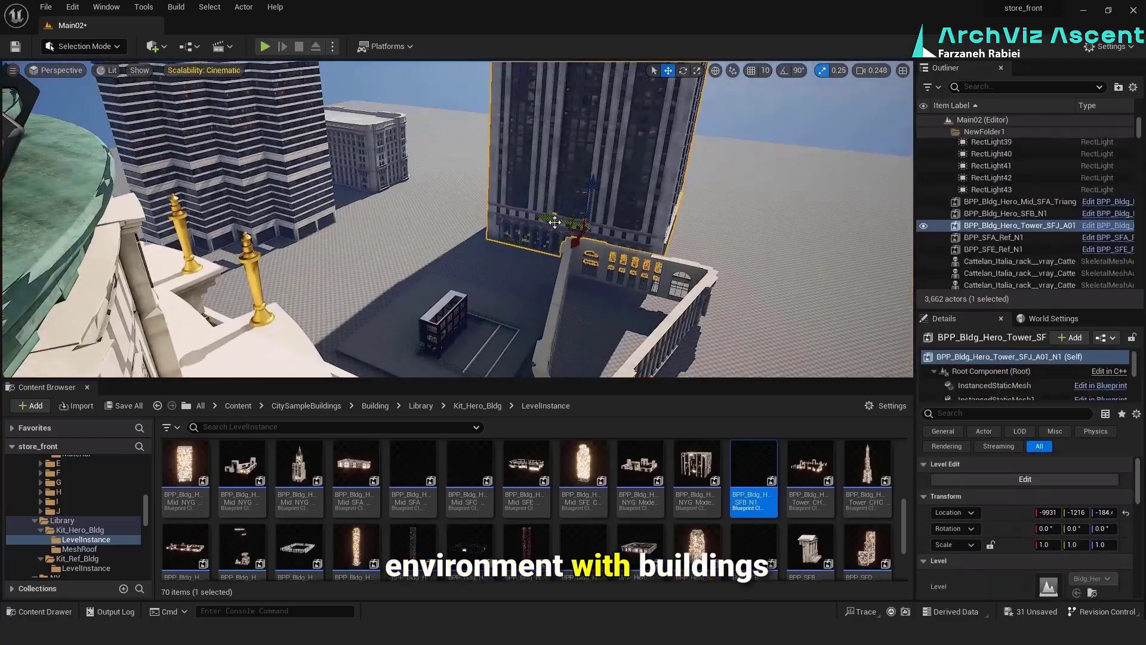
{"action": "left_click_drag", "start_coordinate": [555, 226], "coordinate": [592, 232]}
{"action": "left_click", "coordinate": [367, 173]}
{"action": "left_click_drag", "start_coordinate": [310, 211], "coordinate": [363, 217]}
{"action": "left_click", "coordinate": [589, 205]}
{"action": "left_click_drag", "start_coordinate": [593, 232], "coordinate": [662, 244]}
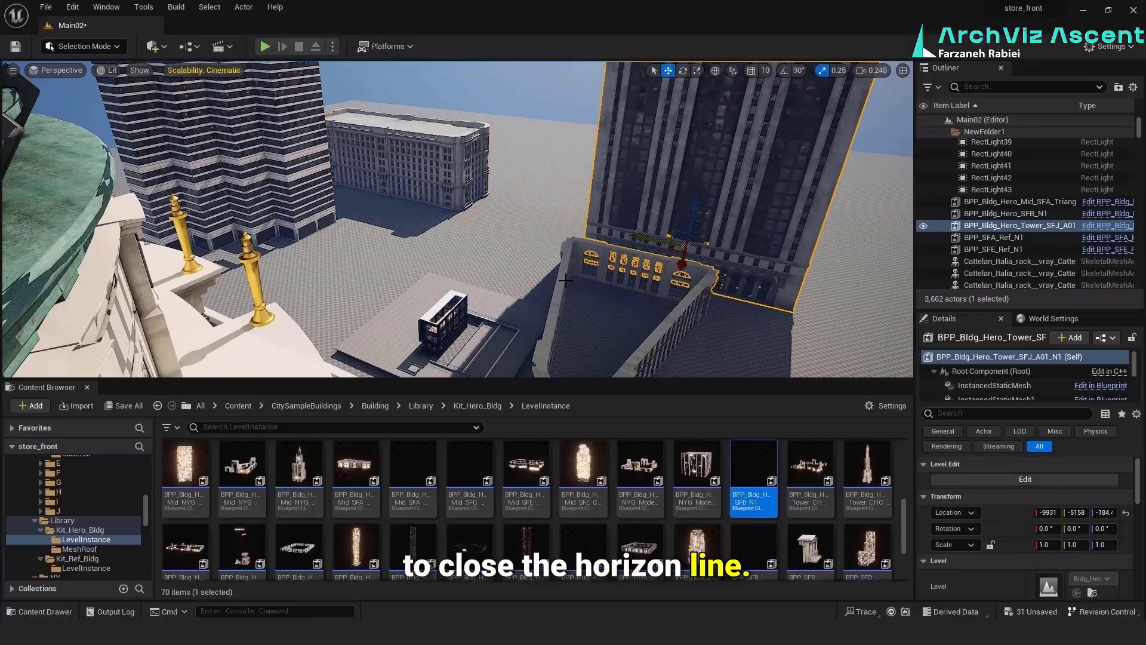
Move the triangular Mid_SFA building behind the storefront into the gap between the mid-rise block and the tower, and adjust the tower's position
{"action": "left_click", "coordinate": [609, 268]}
{"action": "left_click_drag", "start_coordinate": [576, 334], "coordinate": [508, 206]}
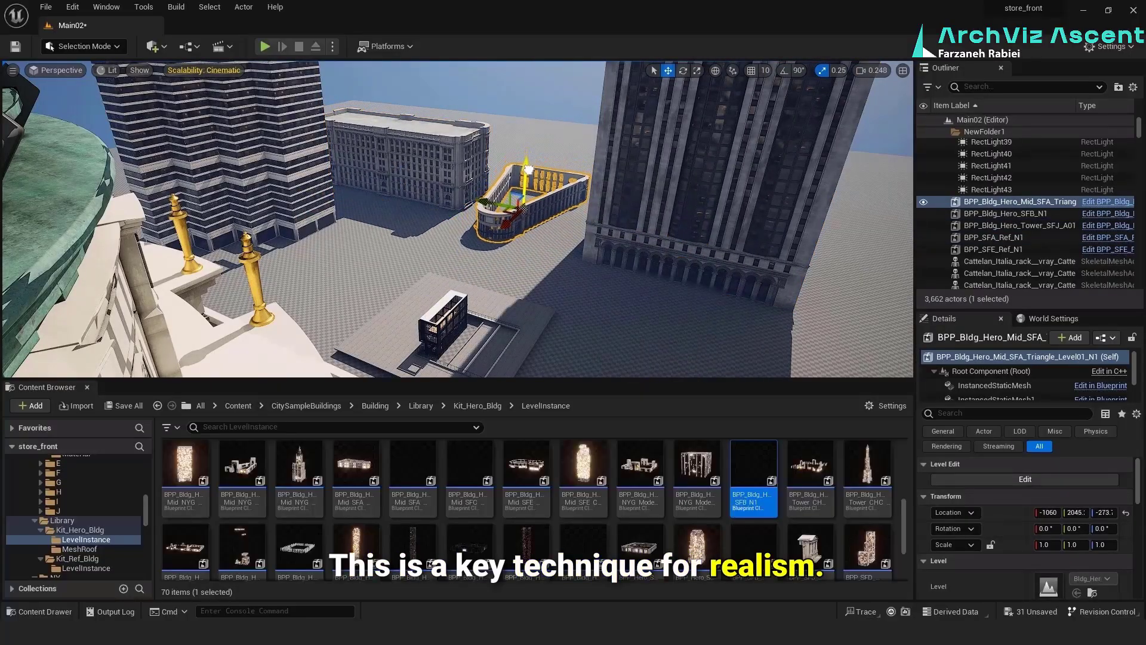
{"action": "left_click", "coordinate": [648, 230]}
{"action": "left_click_drag", "start_coordinate": [642, 240], "coordinate": [707, 254]}
{"action": "right_click_drag", "start_coordinate": [663, 257], "coordinate": [469, 298]}
Reposition the domed SFB_N1 building beyond the storefront's plaza and duplicate the Tower_SFJ_A01 building on the opposite side
{"action": "left_click", "coordinate": [376, 239]}
{"action": "left_click_drag", "start_coordinate": [372, 201], "coordinate": [382, 128]}
{"action": "right_click_drag", "start_coordinate": [466, 322], "coordinate": [572, 255]}
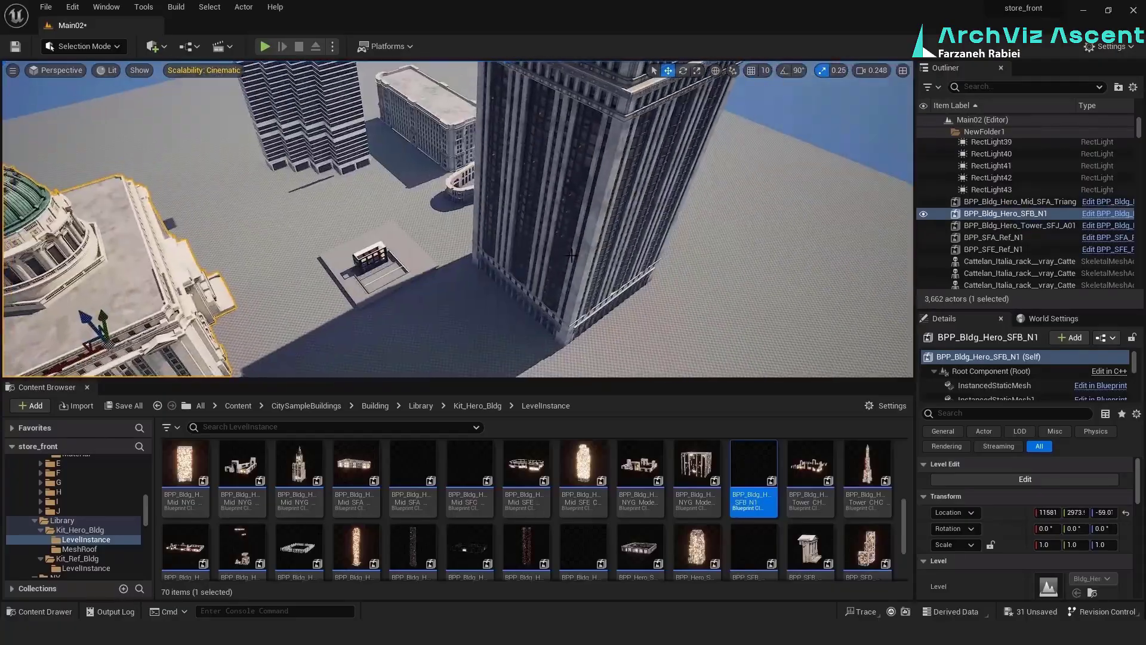
{"action": "left_click", "coordinate": [571, 254]}
{"action": "left_click_drag", "start_coordinate": [555, 274], "coordinate": [589, 306], "text": "alt"}
Duplicate the triangular Mid_SFA building twice, rotate a copy to about 187.6°, and arrange the copies around the storefront
{"action": "left_click", "coordinate": [497, 184]}
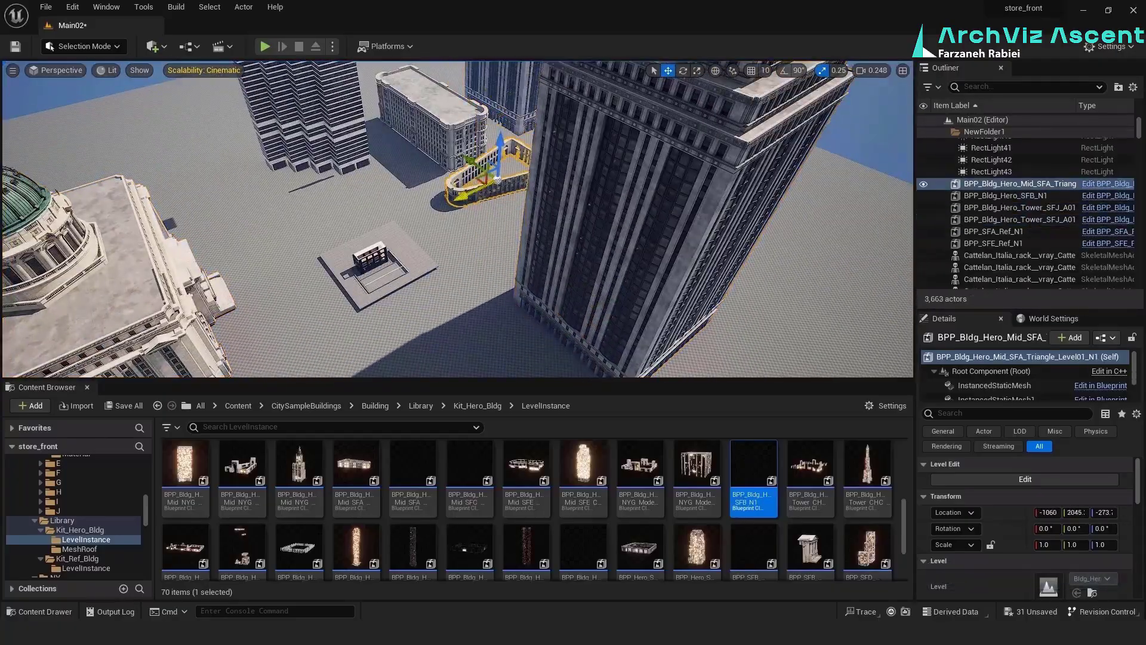
{"action": "left_click_drag", "start_coordinate": [497, 179], "coordinate": [515, 227], "text": "alt"}
{"action": "left_click", "coordinate": [684, 71]}
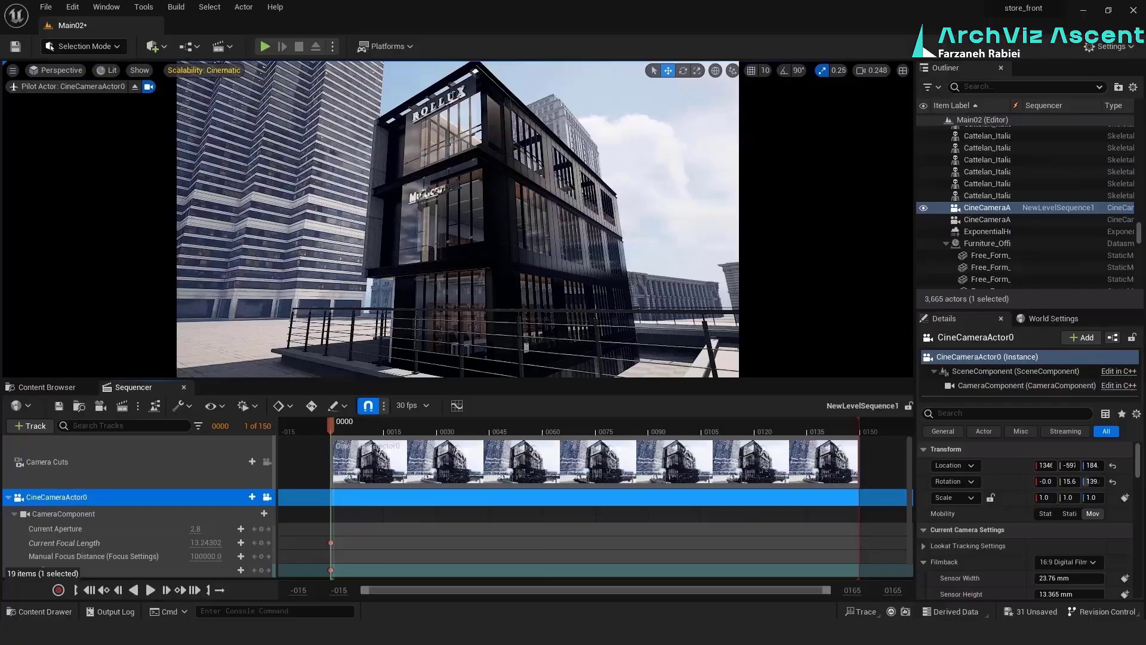
{"action": "right_click_drag", "start_coordinate": [453, 221], "coordinate": [621, 221]}
{"action": "left_click", "coordinate": [525, 179]}
{"action": "left_click_drag", "start_coordinate": [478, 261], "coordinate": [524, 261]}
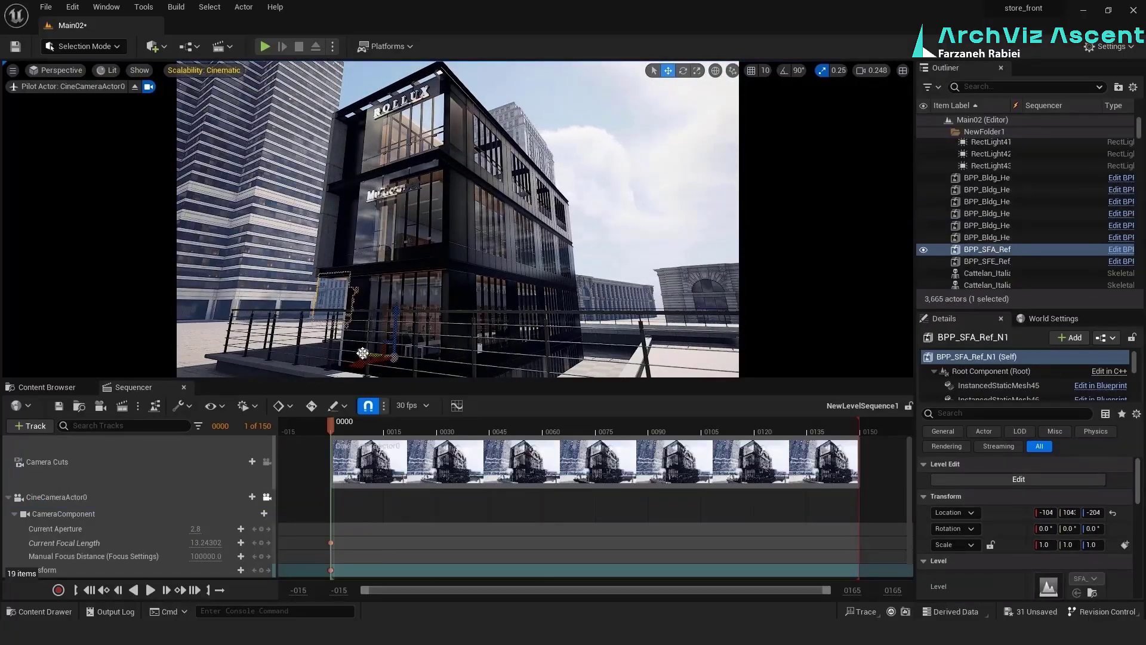
Duplicate the BPP_SFA_Ref building and place the SFD_RoundSplitTower and SFB_Entrance_A1 buildings in the camera view's background
{"action": "key", "text": "ctrl+w"}
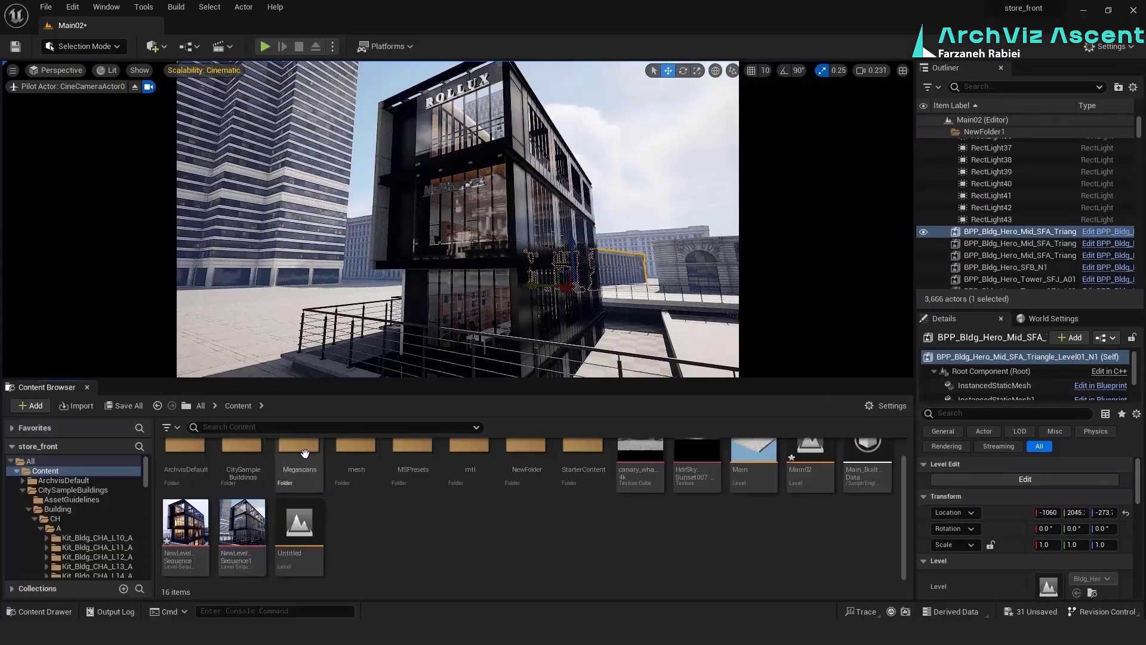
{"action": "key", "text": "ctrl+b"}
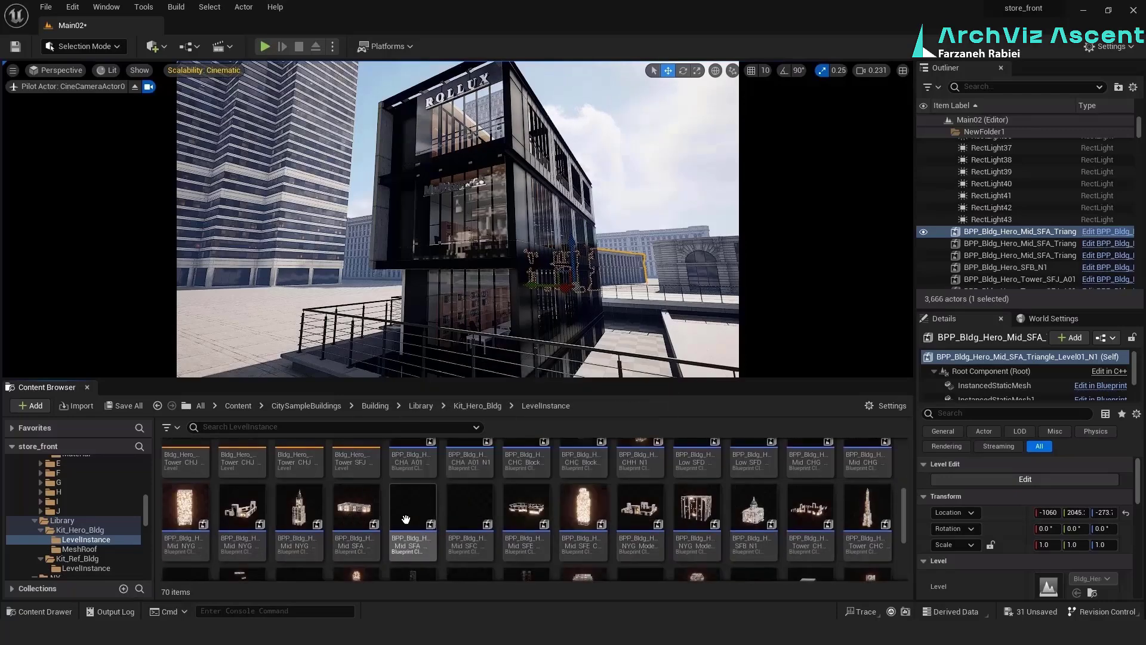
{"action": "scroll", "coordinate": [406, 519], "scroll_direction": "down", "scroll_amount": 3}
{"action": "scroll", "coordinate": [673, 525], "scroll_direction": "down", "scroll_amount": 1}
{"action": "left_click_drag", "start_coordinate": [868, 480], "coordinate": [693, 228]}
{"action": "left_click_drag", "start_coordinate": [811, 486], "coordinate": [335, 287]}
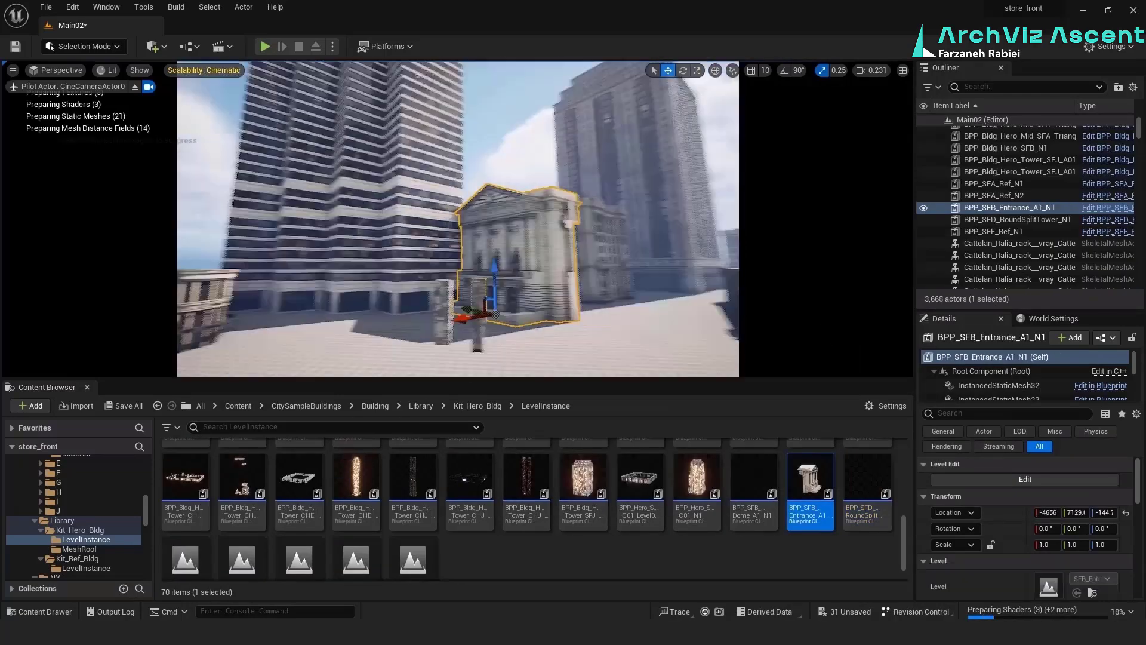
Add the CHC_BlockThreeBuilding_A01 building to the background and view the scene through CineCameraActor0
{"action": "left_click_drag", "start_coordinate": [514, 302], "coordinate": [637, 307]}
{"action": "scroll", "coordinate": [624, 528], "scroll_direction": "up", "scroll_amount": 4}
{"action": "left_click_drag", "start_coordinate": [581, 502], "coordinate": [538, 274]}
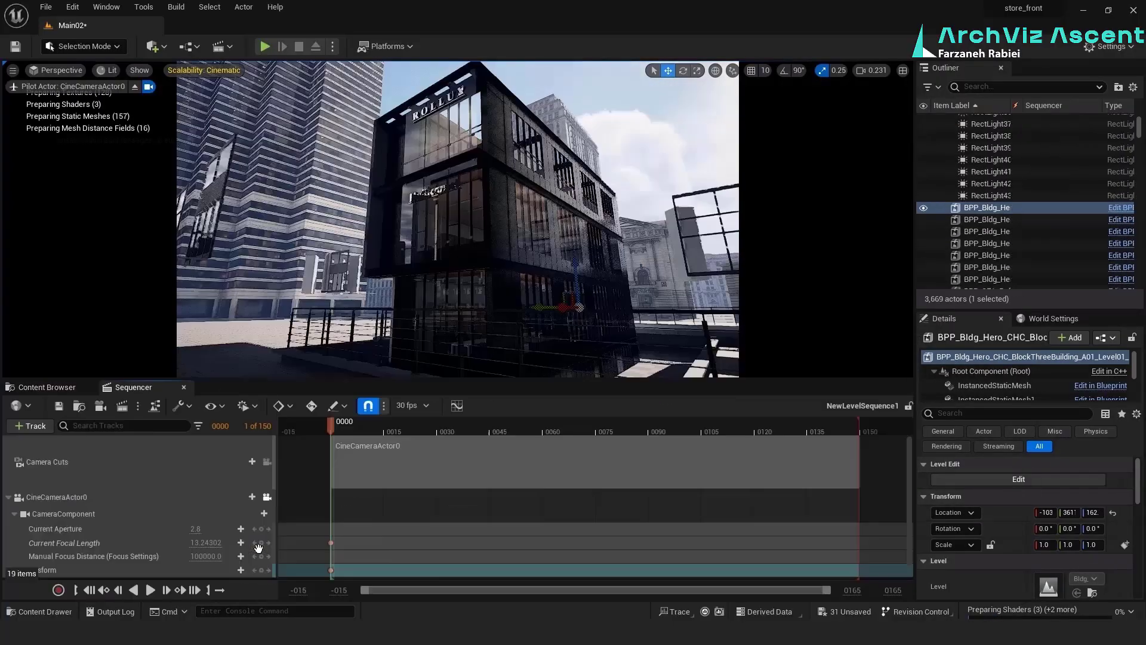
{"action": "left_click", "coordinate": [262, 499]}
{"action": "left_click", "coordinate": [672, 206]}
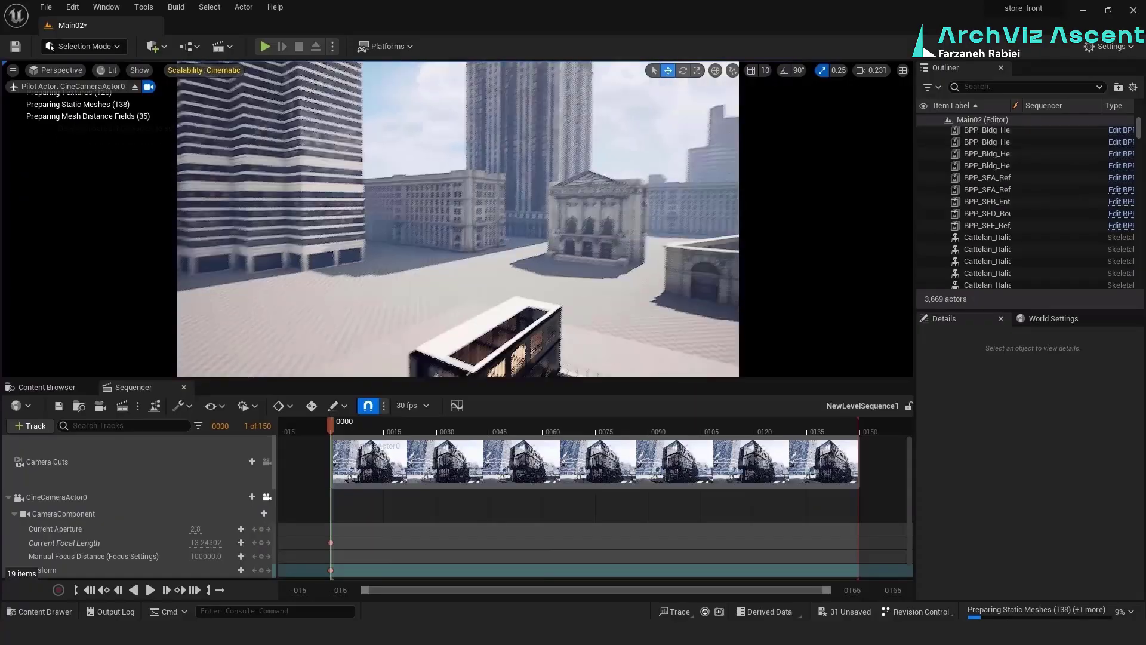
Reposition the rotated triangular Mid_SFA building among the background buildings around the storefront
{"action": "left_click", "coordinate": [425, 246]}
{"action": "right_click_drag", "start_coordinate": [466, 207], "coordinate": [358, 245]}
{"action": "left_click", "coordinate": [466, 207]}
{"action": "left_click", "coordinate": [402, 263]}
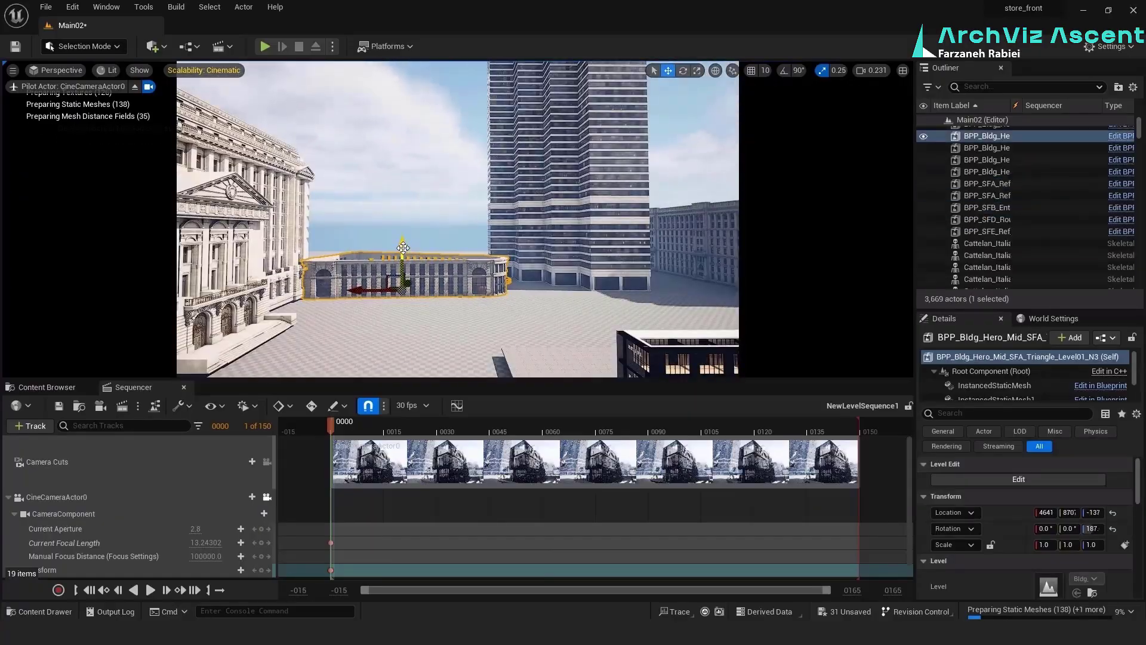
{"action": "left_click_drag", "start_coordinate": [403, 248], "coordinate": [403, 207], "text": "alt"}
{"action": "right_click_drag", "start_coordinate": [403, 207], "coordinate": [385, 209]}
{"action": "left_click_drag", "start_coordinate": [337, 254], "coordinate": [338, 197]}
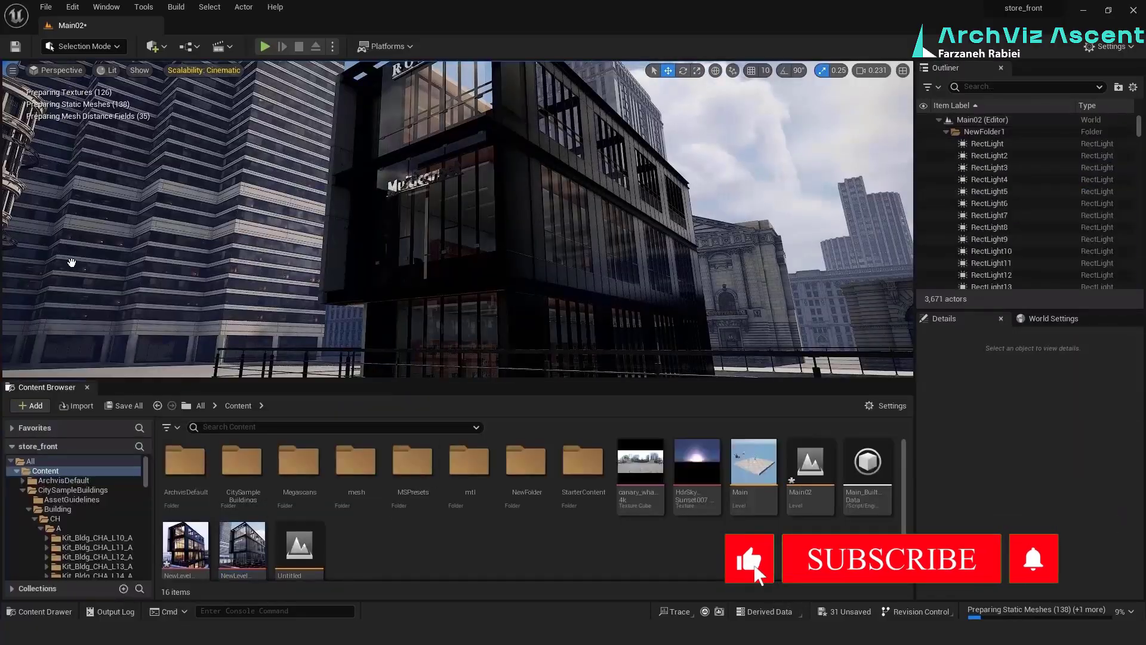
Save the Main02 level together with all other modified assets
{"action": "right_click_drag", "start_coordinate": [480, 239], "coordinate": [481, 369]}
{"action": "left_click", "coordinate": [514, 120]}
{"action": "left_click", "coordinate": [179, 209]}
{"action": "left_click", "coordinate": [242, 550]}
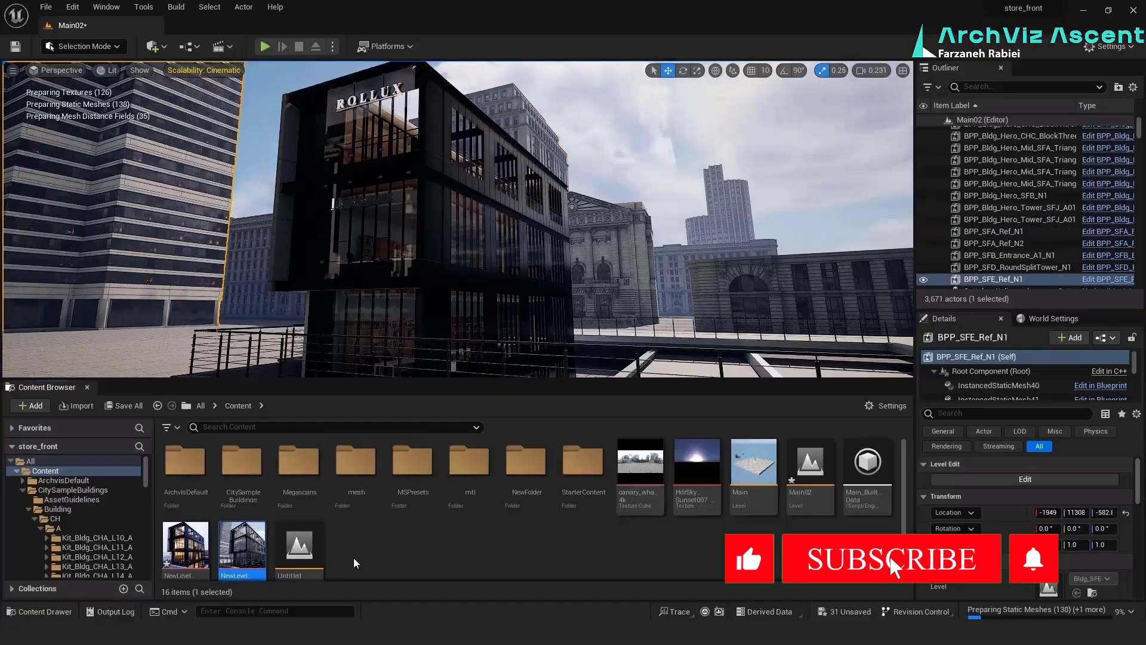
{"action": "left_click", "coordinate": [353, 560]}
{"action": "double_click", "coordinate": [754, 469]}
{"action": "left_click", "coordinate": [727, 452]}
{"action": "left_click", "coordinate": [811, 472]}
{"action": "left_click", "coordinate": [124, 406]}
{"action": "left_click", "coordinate": [668, 452]}
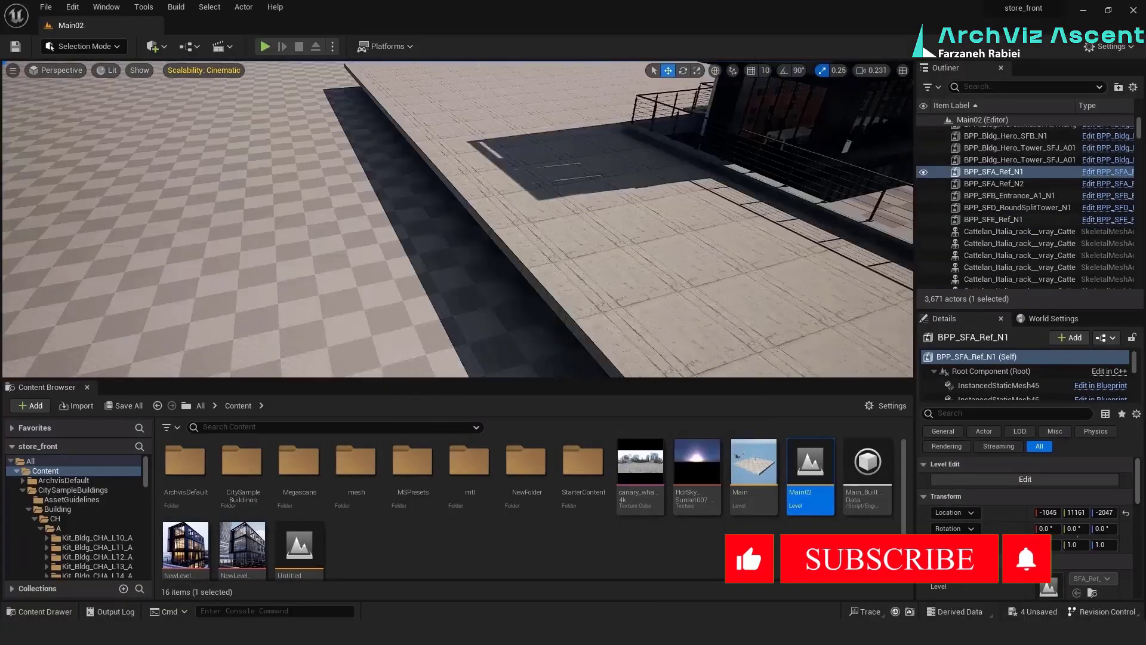
Delete the landscape component that overlaps the storefront's plaza using the Landscape mode's Delete tool
{"action": "left_click", "coordinate": [629, 249]}
{"action": "right_click_drag", "start_coordinate": [630, 249], "coordinate": [711, 204]}
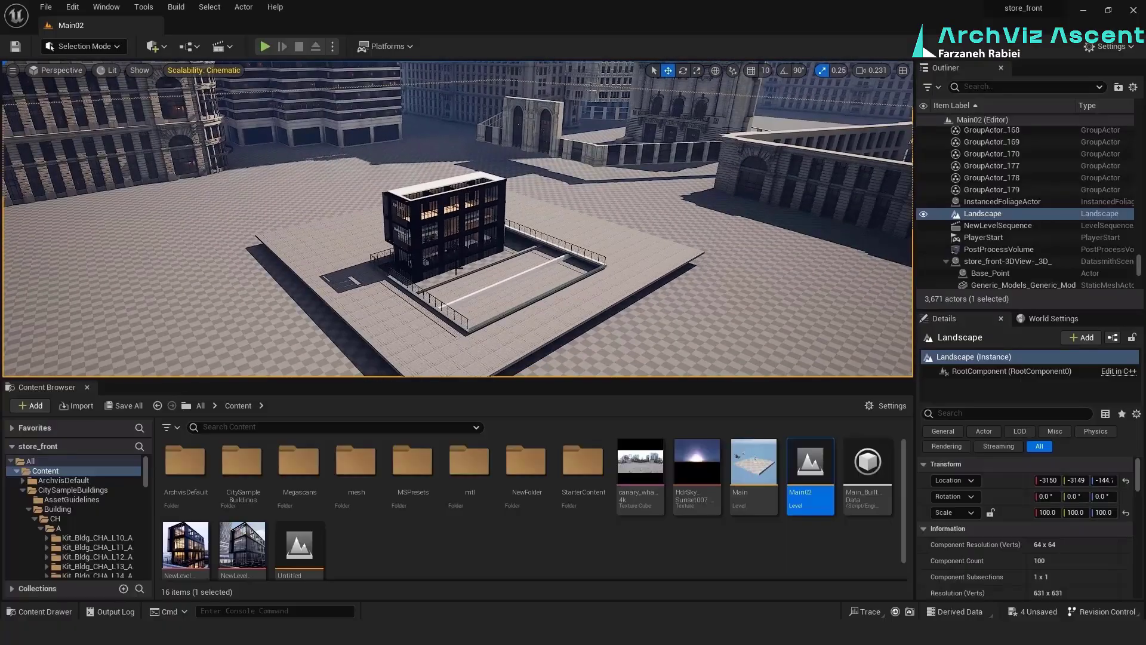
{"action": "left_click", "coordinate": [95, 47]}
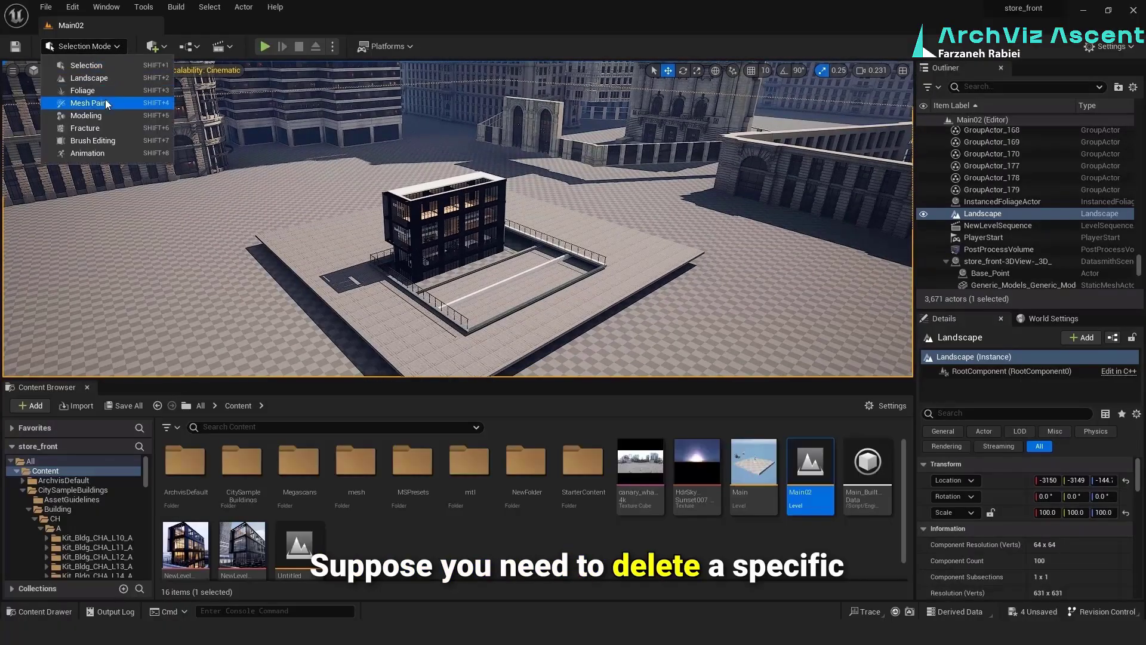
{"action": "left_click", "coordinate": [74, 79]}
{"action": "left_click", "coordinate": [68, 90]}
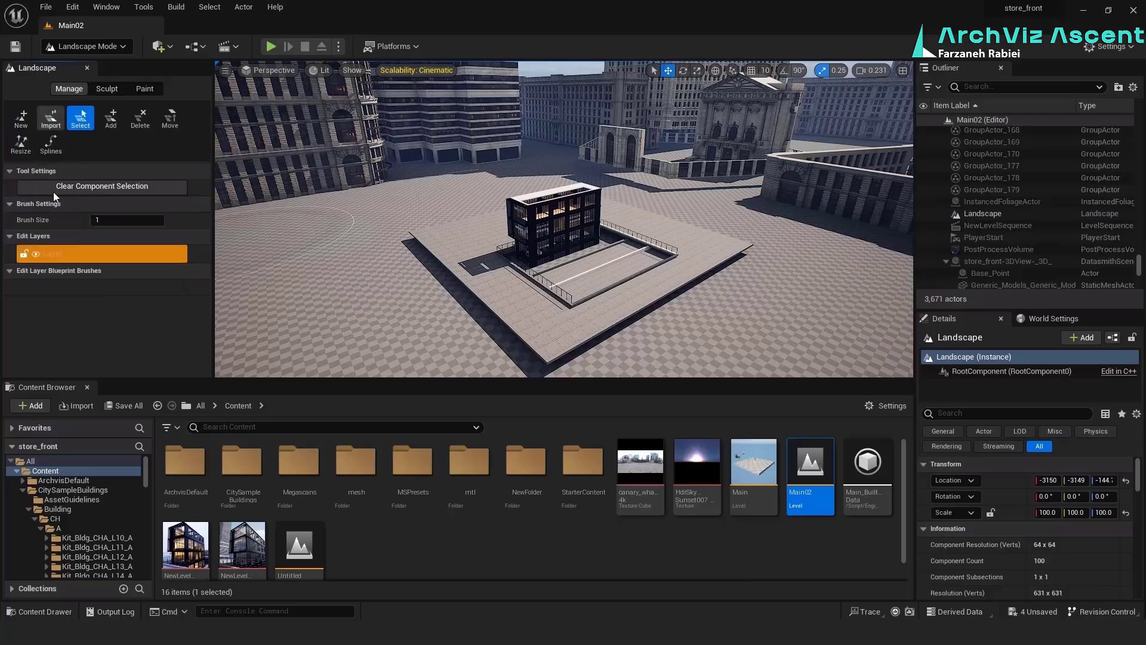
{"action": "left_click", "coordinate": [141, 118]}
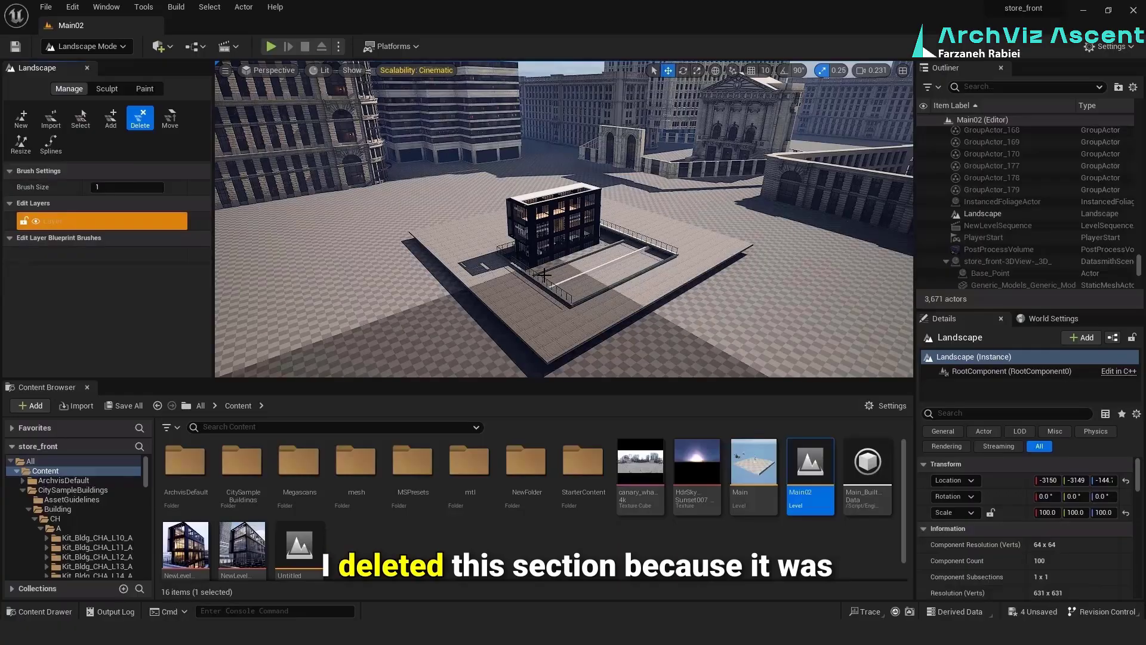
{"action": "left_click", "coordinate": [544, 275]}
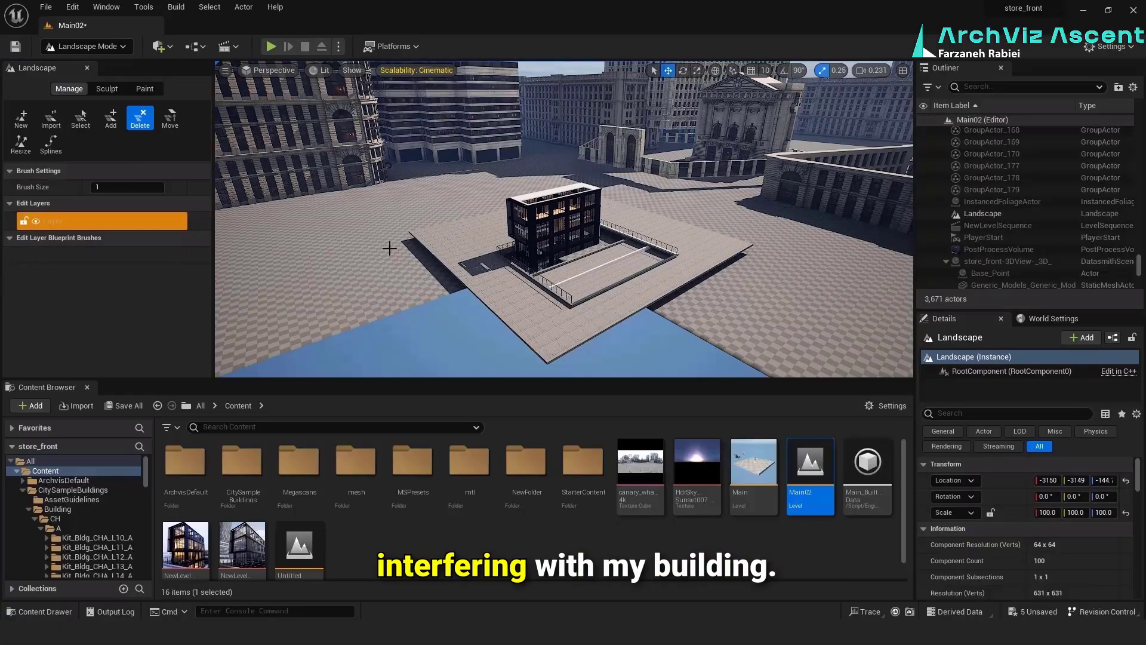
Examine the cutout left in the landscape and return the editor to Selection Mode
{"action": "mouse_move", "coordinate": [425, 325]}
{"action": "right_mouse_down"}
{"action": "mouse_move", "coordinate": [310, 325]}
{"action": "mouse_move", "coordinate": [418, 358]}
{"action": "mouse_move", "coordinate": [425, 325]}
{"action": "right_mouse_up"}
{"action": "scroll", "coordinate": [424, 316], "scroll_direction": "down", "scroll_amount": 10}
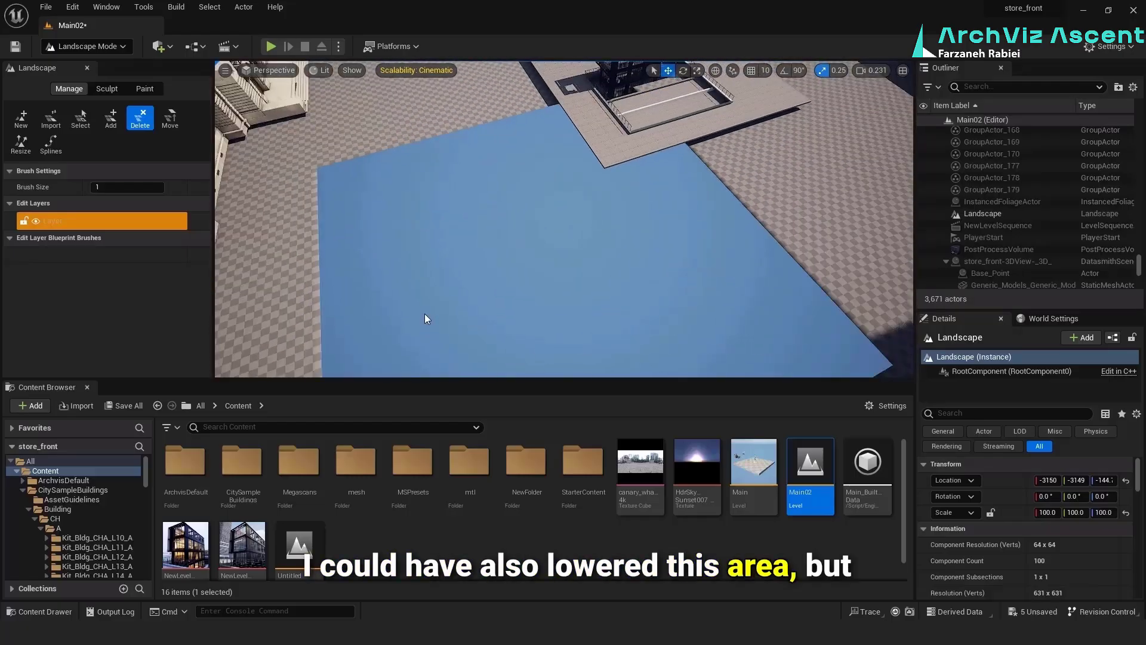
{"action": "right_click_drag", "start_coordinate": [525, 320], "coordinate": [540, 262]}
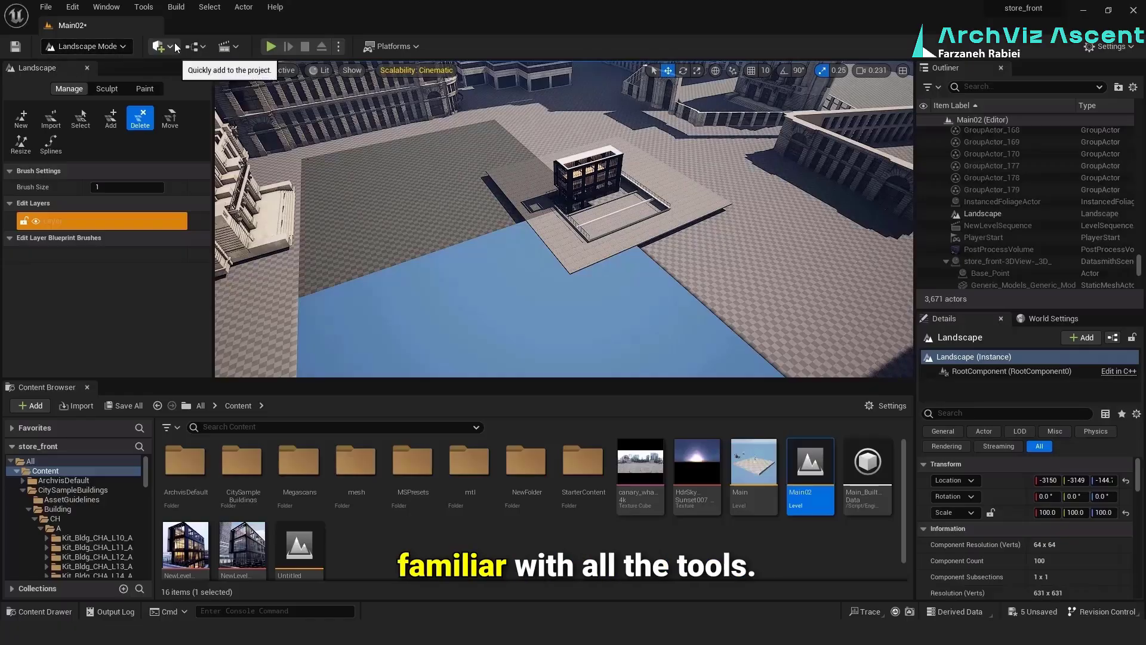
{"action": "left_click", "coordinate": [119, 47]}
{"action": "left_click", "coordinate": [110, 65]}
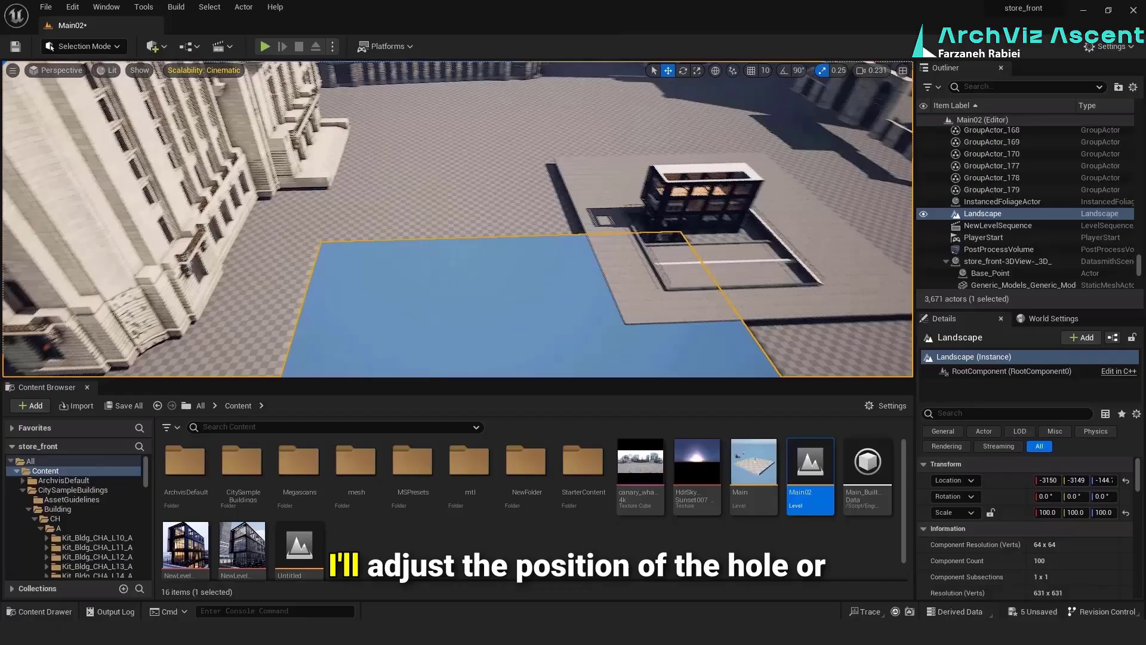
Move the Landscape horizontally so that its cutout sits beneath the storefront's sunken plaza
{"action": "right_click_drag", "start_coordinate": [458, 219], "coordinate": [311, 209]}
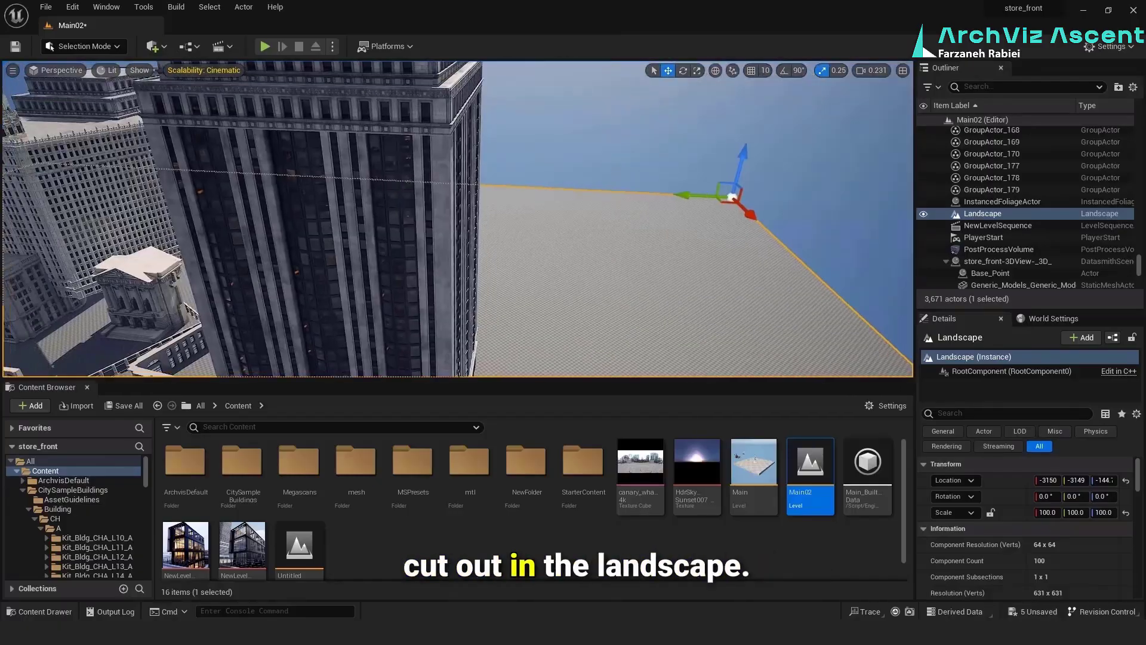
{"action": "right_click_drag", "start_coordinate": [414, 293], "coordinate": [322, 353]}
{"action": "right_click", "coordinate": [414, 294]}
{"action": "left_click", "coordinate": [870, 71]}
{"action": "left_click_drag", "start_coordinate": [896, 96], "coordinate": [913, 96]}
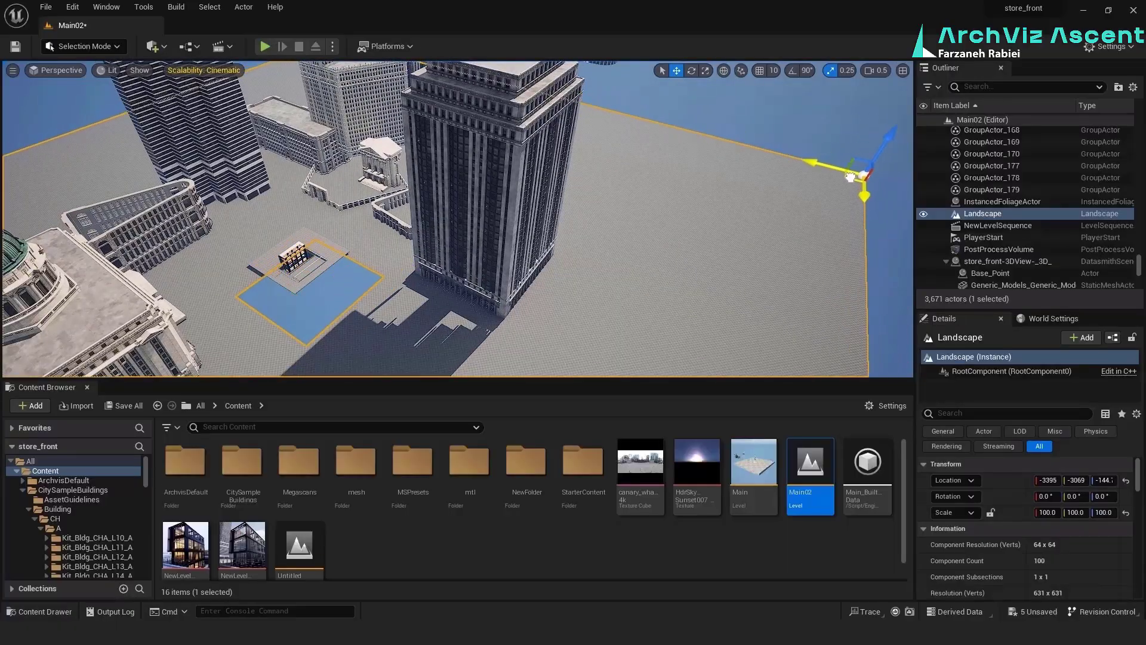
{"action": "key", "text": "w"}
{"action": "right_click_drag", "start_coordinate": [457, 218], "coordinate": [493, 218]}
{"action": "scroll", "coordinate": [457, 219], "scroll_direction": "up", "scroll_amount": 1}
{"action": "key", "text": "s"}
{"action": "mouse_move", "coordinate": [558, 254]}
{"action": "right_mouse_down"}
{"action": "mouse_move", "coordinate": [550, 258]}
{"action": "mouse_move", "coordinate": [573, 253]}
{"action": "right_mouse_up"}
{"action": "key", "text": "w"}
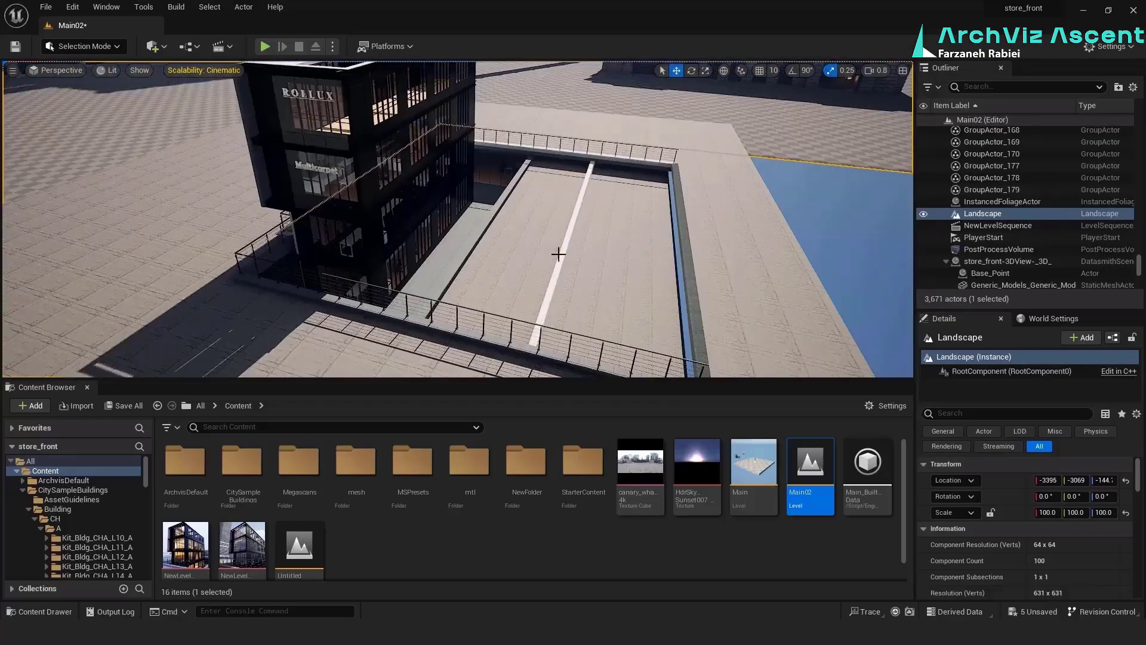
Select the 300 mm generic basement wall along the sunken court and adjust its vertical position
{"action": "left_click", "coordinate": [587, 182]}
{"action": "key", "text": "s"}
{"action": "mouse_move", "coordinate": [573, 197]}
{"action": "right_mouse_down"}
{"action": "mouse_move", "coordinate": [561, 221]}
{"action": "mouse_move", "coordinate": [579, 221]}
{"action": "mouse_move", "coordinate": [573, 185]}
{"action": "right_mouse_up"}
{"action": "key", "text": "q"}
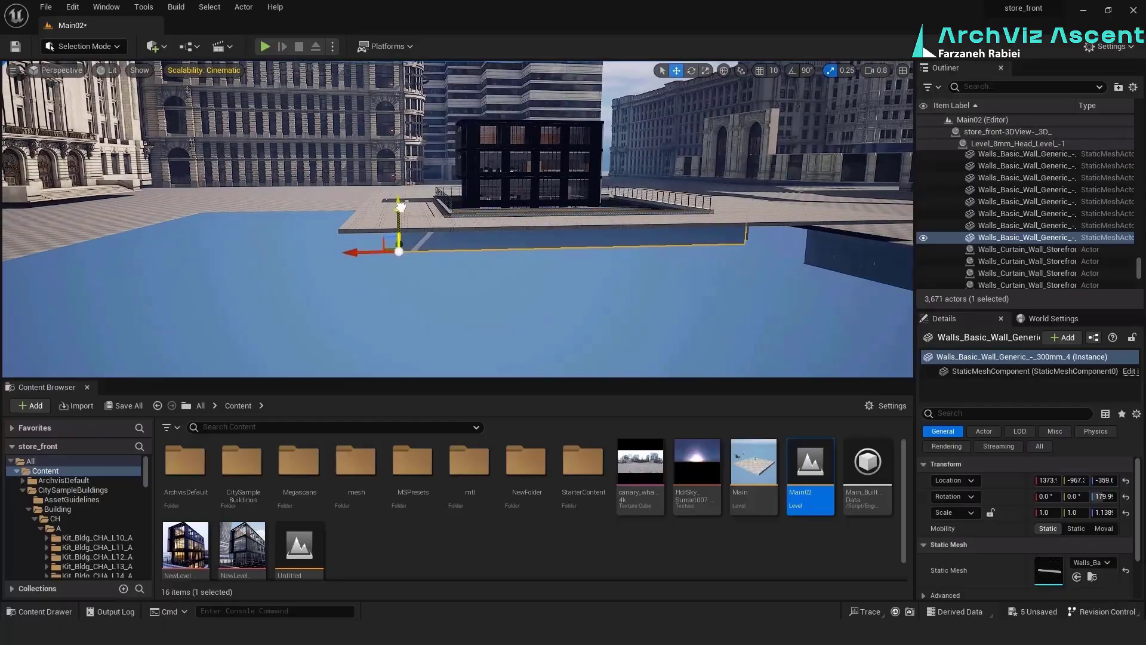
{"action": "right_click_drag", "start_coordinate": [400, 207], "coordinate": [633, 244]}
Rotate the CHC_BlockThreeBuilding_A01 building by about 65° and reposition it in the background
{"action": "key", "text": "w"}
{"action": "key", "text": "s"}
{"action": "key", "text": "w"}
{"action": "key", "text": "s"}
{"action": "key", "text": "w"}
{"action": "left_click", "coordinate": [616, 209]}
{"action": "left_click", "coordinate": [633, 248]}
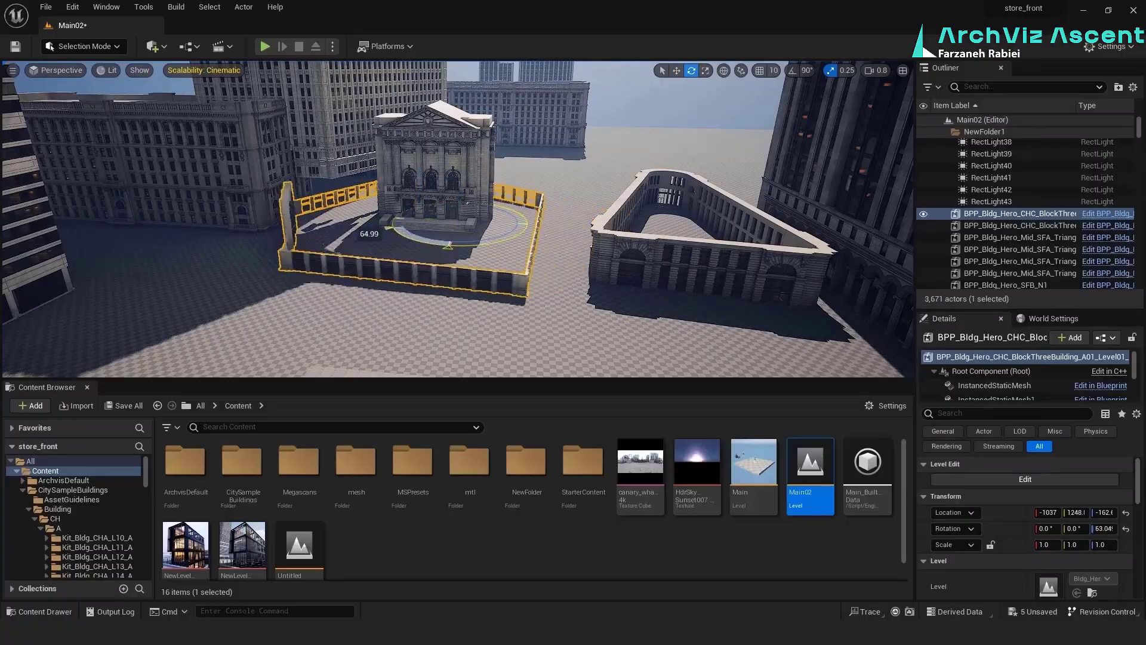
{"action": "left_click_drag", "start_coordinate": [458, 195], "coordinate": [459, 166]}
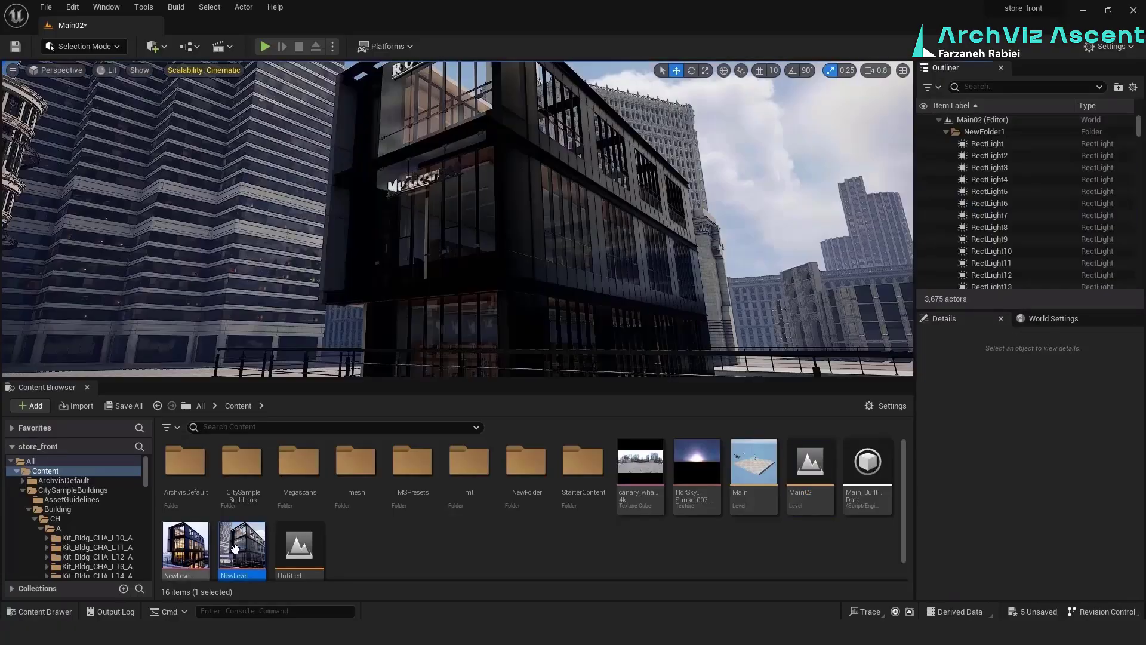
Open NewLevelSequence1 and view the scene through CineCameraActor0
{"action": "double_click", "coordinate": [234, 548]}
{"action": "left_click", "coordinate": [267, 462]}
{"action": "left_click", "coordinate": [262, 499]}
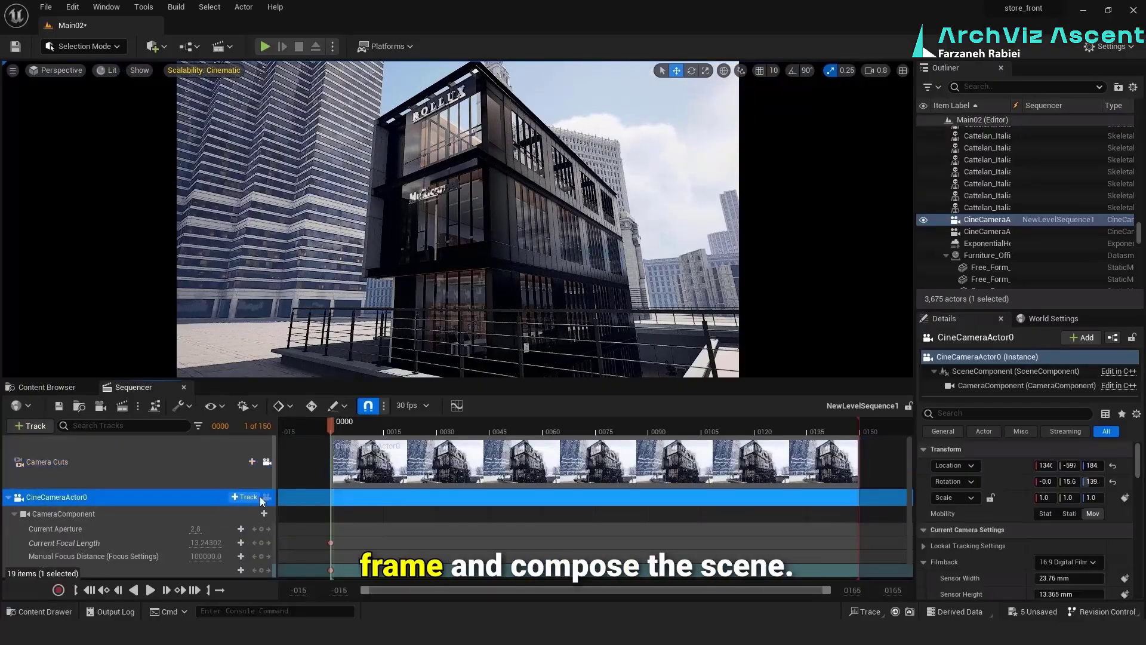
{"action": "left_click_drag", "start_coordinate": [331, 424], "coordinate": [350, 424]}
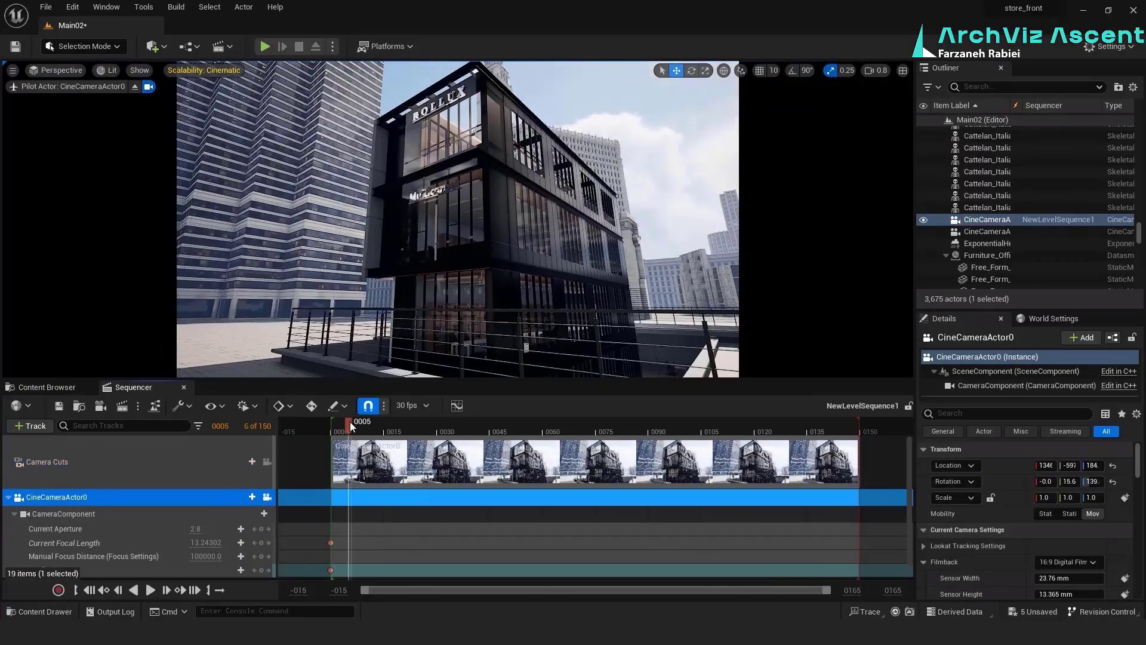
Reposition the SFB_Entrance_A1 building behind the storefront in the camera's background
{"action": "left_click", "coordinate": [194, 316]}
{"action": "right_click_drag", "start_coordinate": [209, 323], "coordinate": [205, 321]}
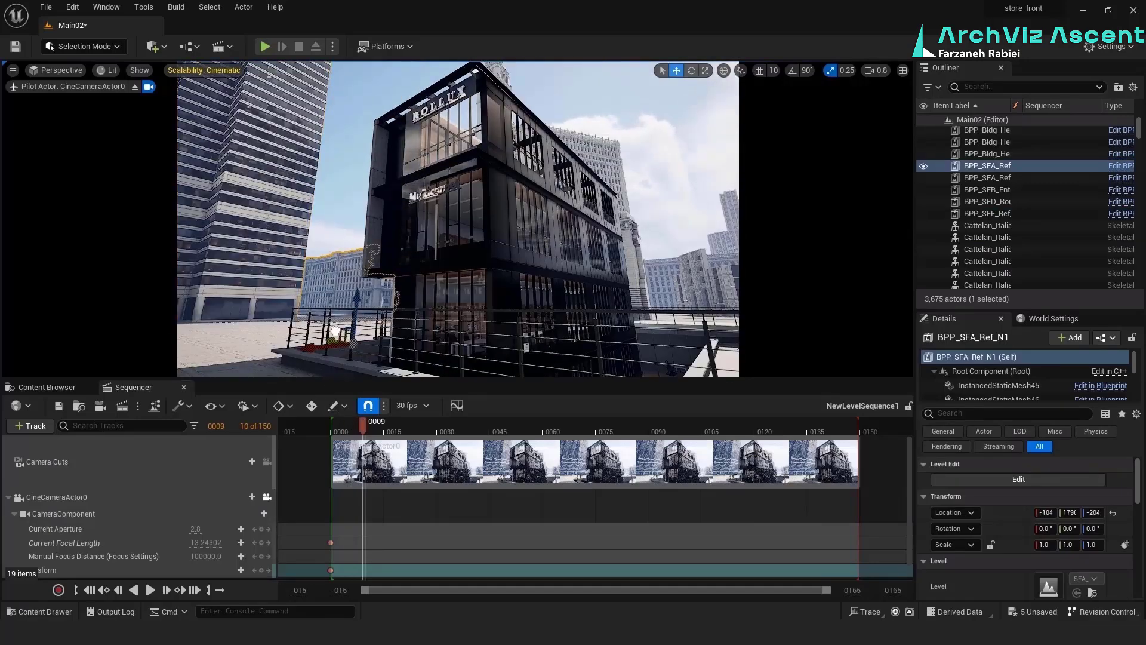
{"action": "left_click", "coordinate": [430, 261]}
{"action": "right_click_drag", "start_coordinate": [335, 331], "coordinate": [281, 283]}
{"action": "left_click", "coordinate": [575, 226]}
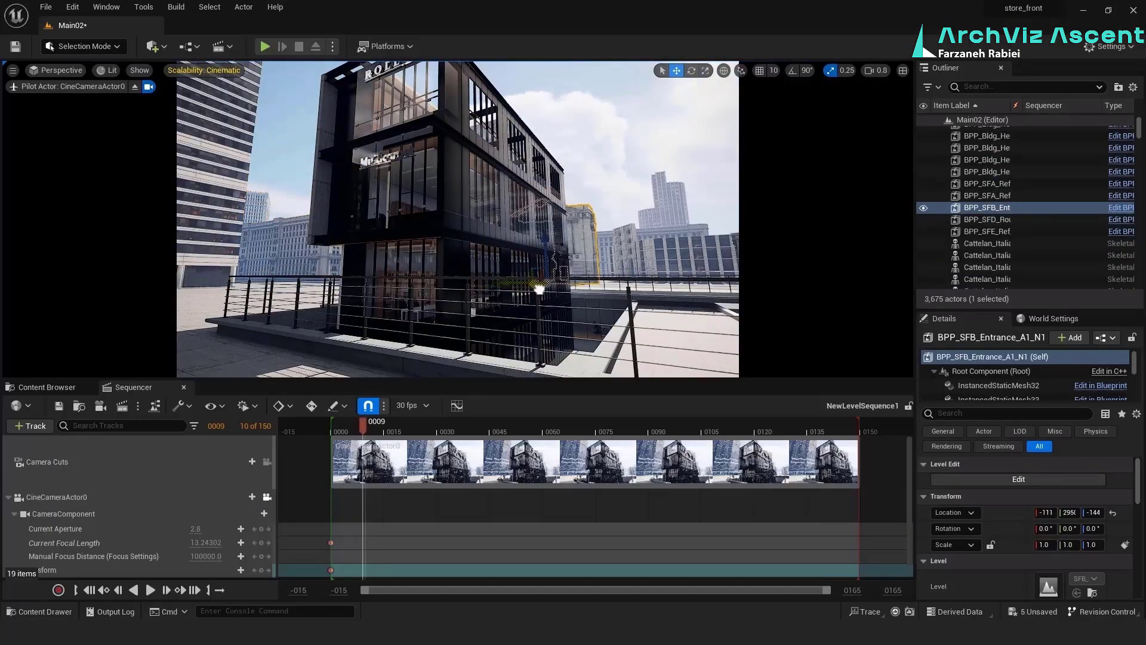
{"action": "left_click", "coordinate": [642, 248]}
{"action": "right_click_drag", "start_coordinate": [642, 248], "coordinate": [732, 260]}
Adjust the placement of the selected background buildings and the SFD_RoundSplitTower in the camera view
{"action": "left_click", "coordinate": [546, 245]}
{"action": "left_click", "coordinate": [669, 244]}
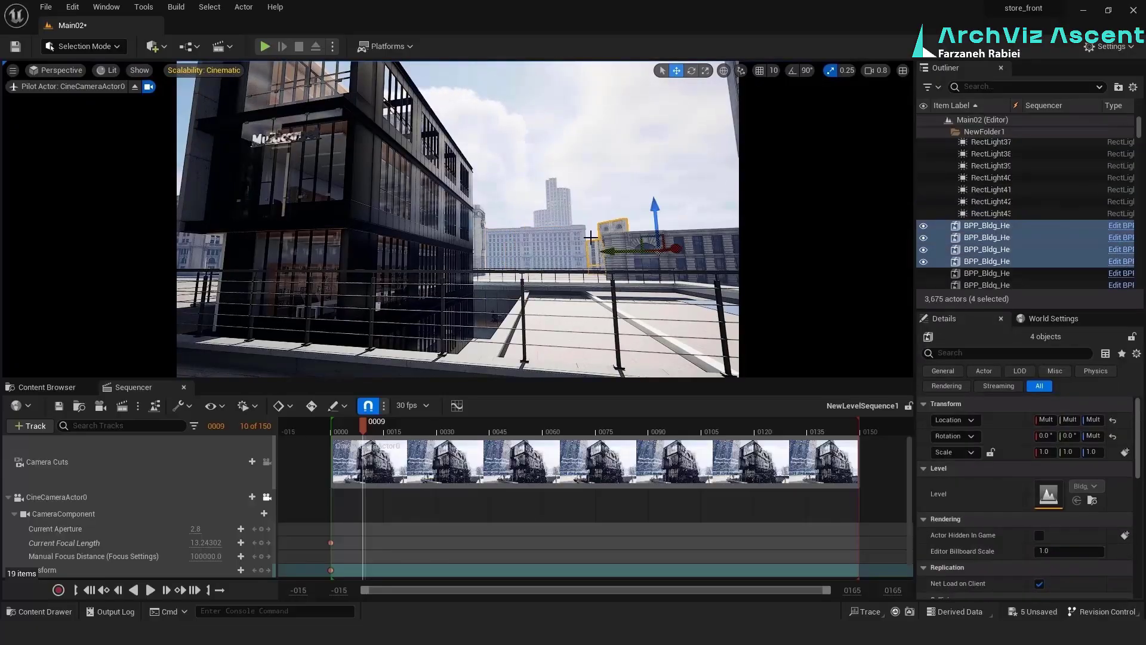
{"action": "left_click", "coordinate": [546, 245]}
{"action": "left_click", "coordinate": [391, 431]}
{"action": "left_click", "coordinate": [691, 226]}
{"action": "left_click", "coordinate": [689, 229]}
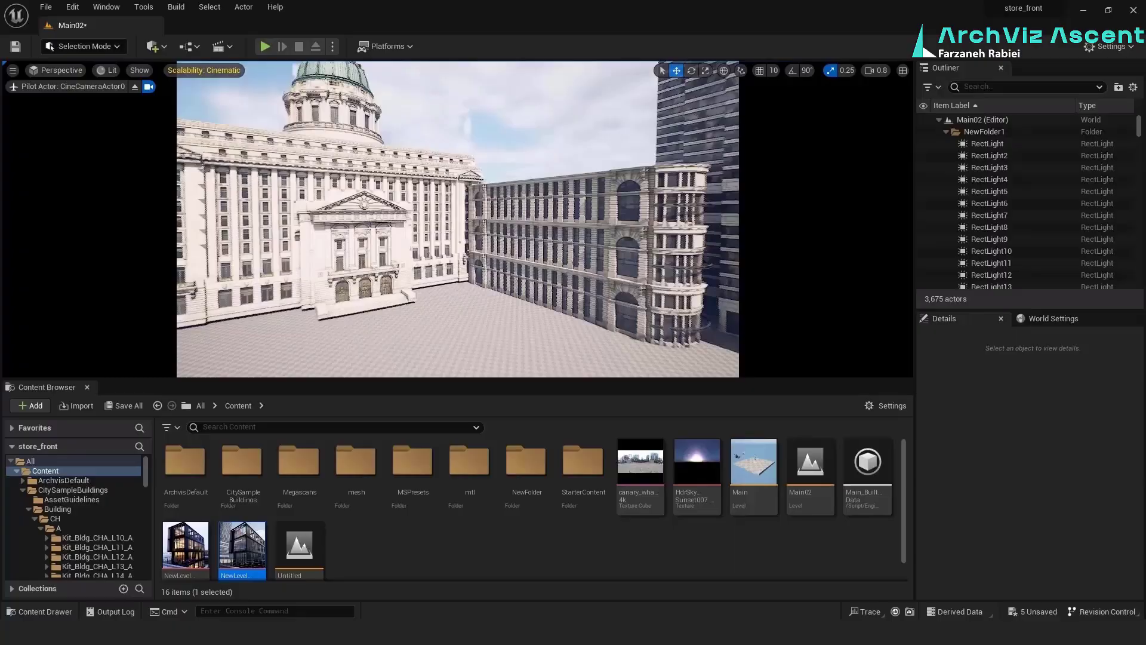
Duplicate the BPP_SFA_Ref building and place the copies around the domed SFB_N1 building
{"action": "left_click", "coordinate": [461, 250]}
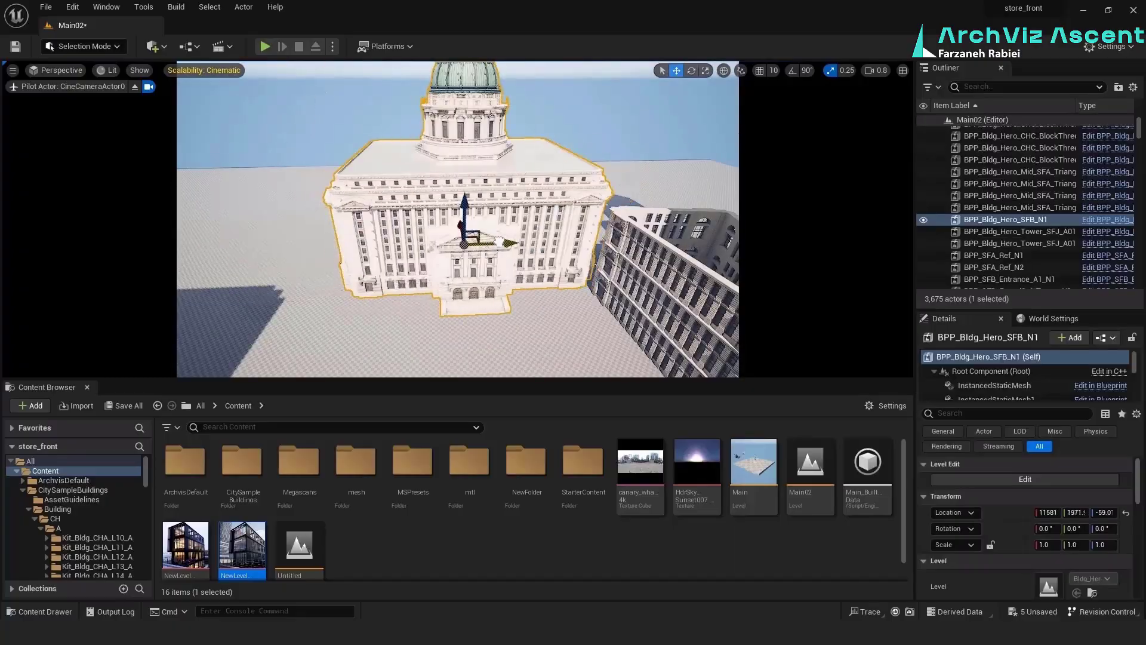
{"action": "left_click_drag", "start_coordinate": [290, 245], "coordinate": [686, 262], "text": "alt"}
{"action": "right_click_drag", "start_coordinate": [597, 239], "coordinate": [687, 245]}
{"action": "left_click_drag", "start_coordinate": [508, 238], "coordinate": [714, 239], "text": "alt"}
{"action": "right_click_drag", "start_coordinate": [537, 251], "coordinate": [604, 259]}
{"action": "left_click", "coordinate": [547, 268]}
{"action": "left_click_drag", "start_coordinate": [541, 280], "coordinate": [632, 269], "text": "alt"}
{"action": "right_click_drag", "start_coordinate": [597, 256], "coordinate": [371, 221]}
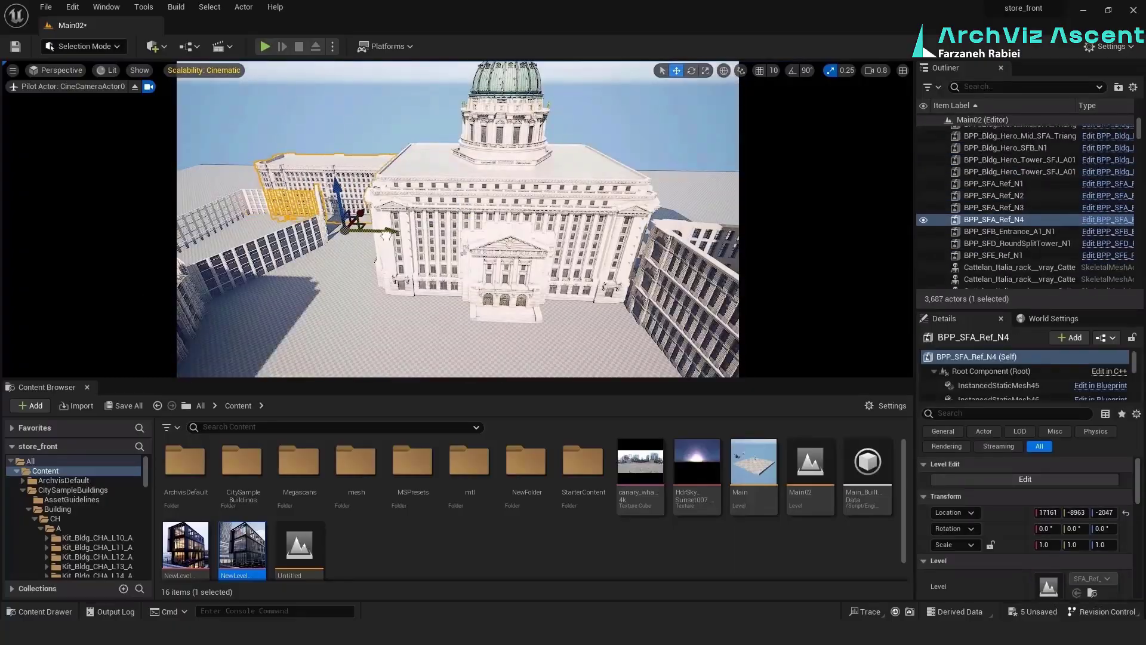
Open the level sequence for the camera view and reposition the BPP_SFE_Ref_N1 tower beside the storefront
{"action": "double_click", "coordinate": [242, 546]}
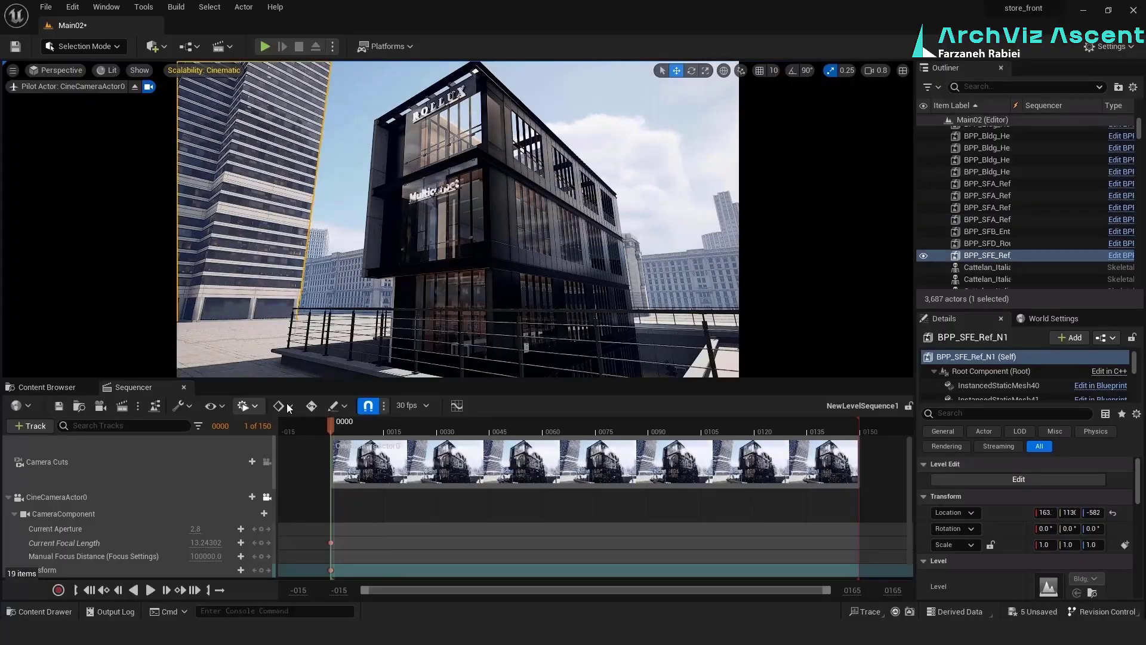
{"action": "left_click", "coordinate": [47, 387]}
{"action": "left_click", "coordinate": [149, 87]}
{"action": "right_click_drag", "start_coordinate": [477, 209], "coordinate": [334, 277]}
{"action": "left_click_drag", "start_coordinate": [266, 230], "coordinate": [267, 206]}
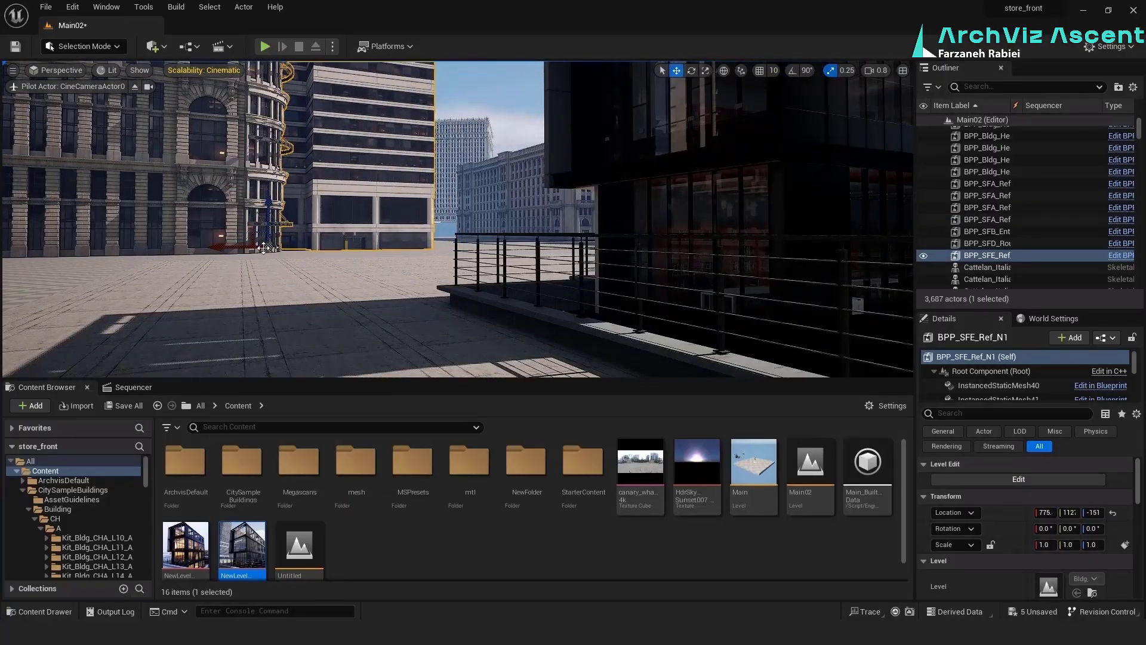
{"action": "right_click_drag", "start_coordinate": [263, 248], "coordinate": [370, 268]}
{"action": "left_click", "coordinate": [358, 179]}
{"action": "left_click", "coordinate": [383, 197]}
{"action": "left_click_drag", "start_coordinate": [400, 249], "coordinate": [418, 249]}
{"action": "right_click_drag", "start_coordinate": [518, 299], "coordinate": [370, 239]}
Check the tower's new placement through the sequence's camera cuts and CineCameraActor0
{"action": "left_click", "coordinate": [133, 387]}
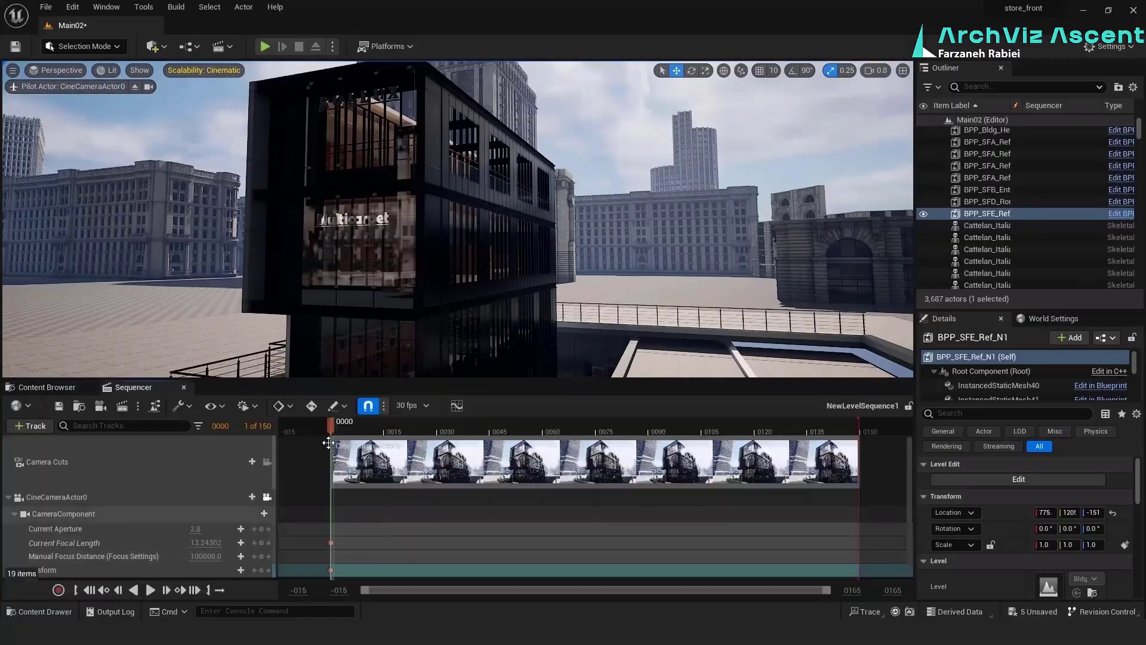
{"action": "left_click_drag", "start_coordinate": [331, 422], "coordinate": [360, 423]}
{"action": "left_click", "coordinate": [267, 461]}
{"action": "left_click", "coordinate": [297, 274]}
{"action": "left_click", "coordinate": [48, 461]}
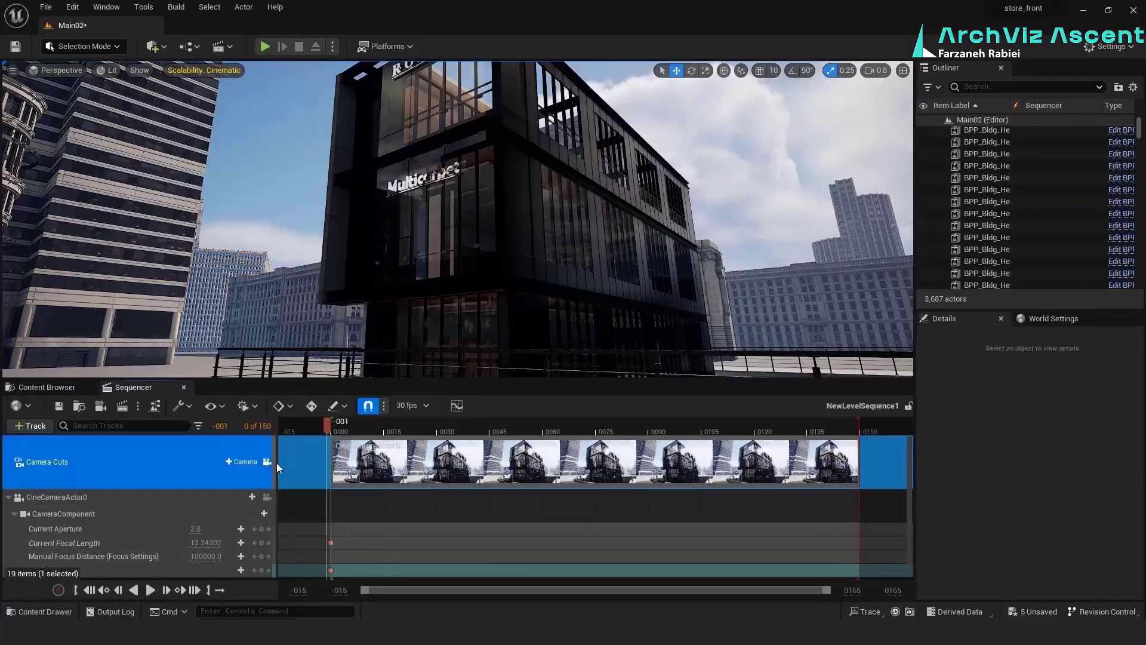
{"action": "left_click", "coordinate": [56, 497]}
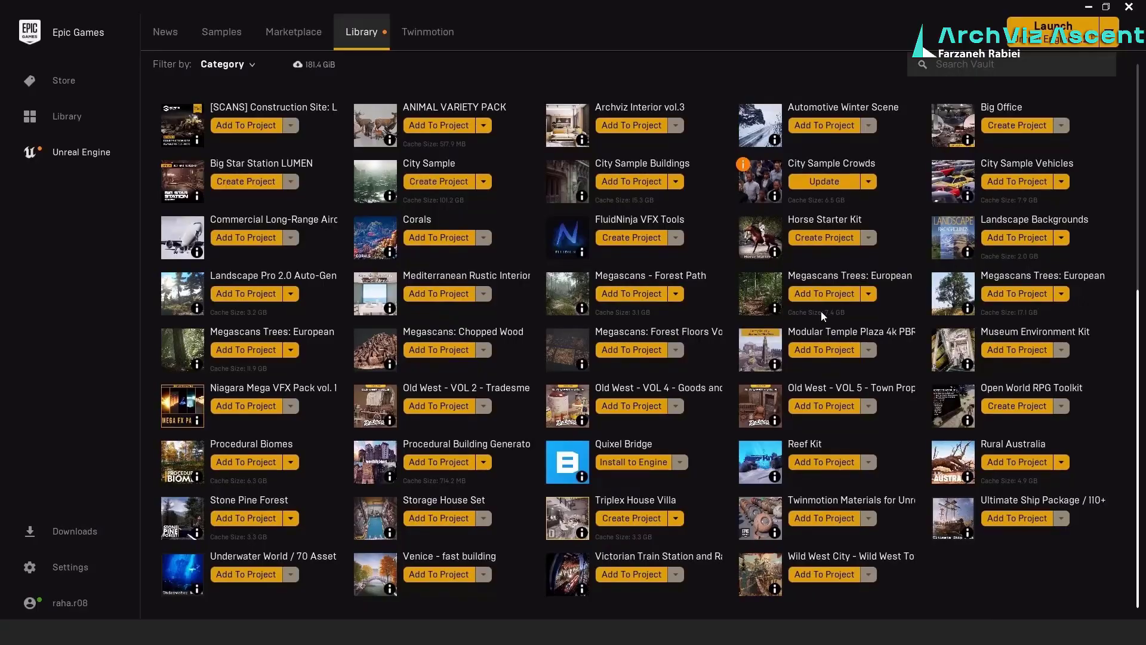
Switch to the Epic Games Launcher library and add the European Beech asset to the store_front project
{"action": "left_click", "coordinate": [824, 294]}
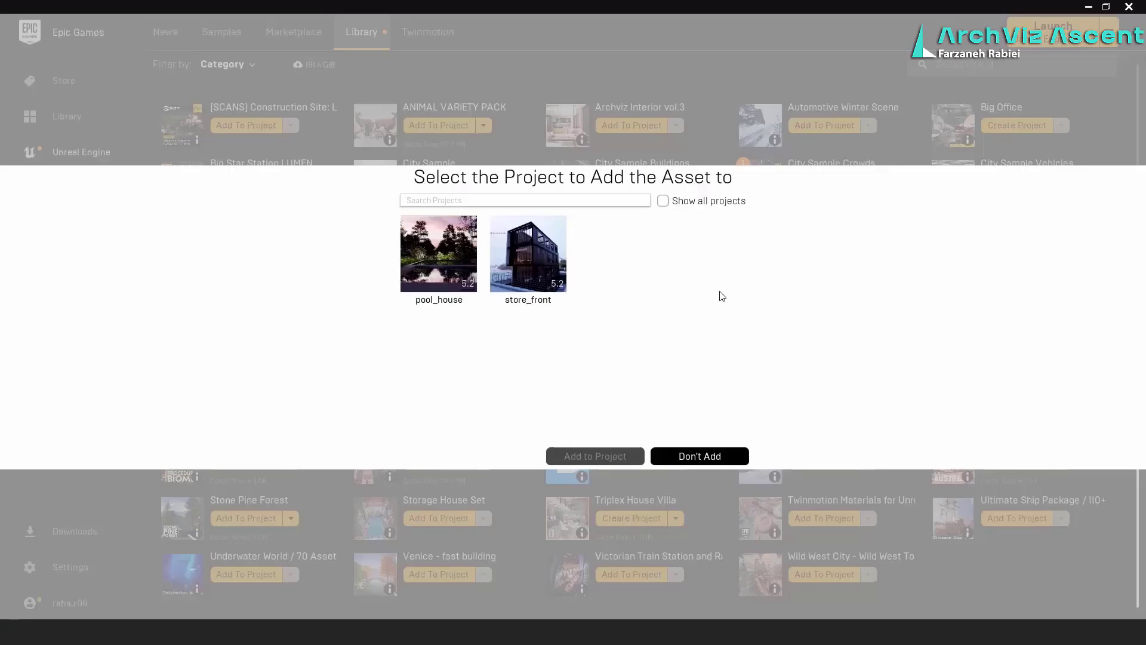
{"action": "left_click", "coordinate": [596, 457]}
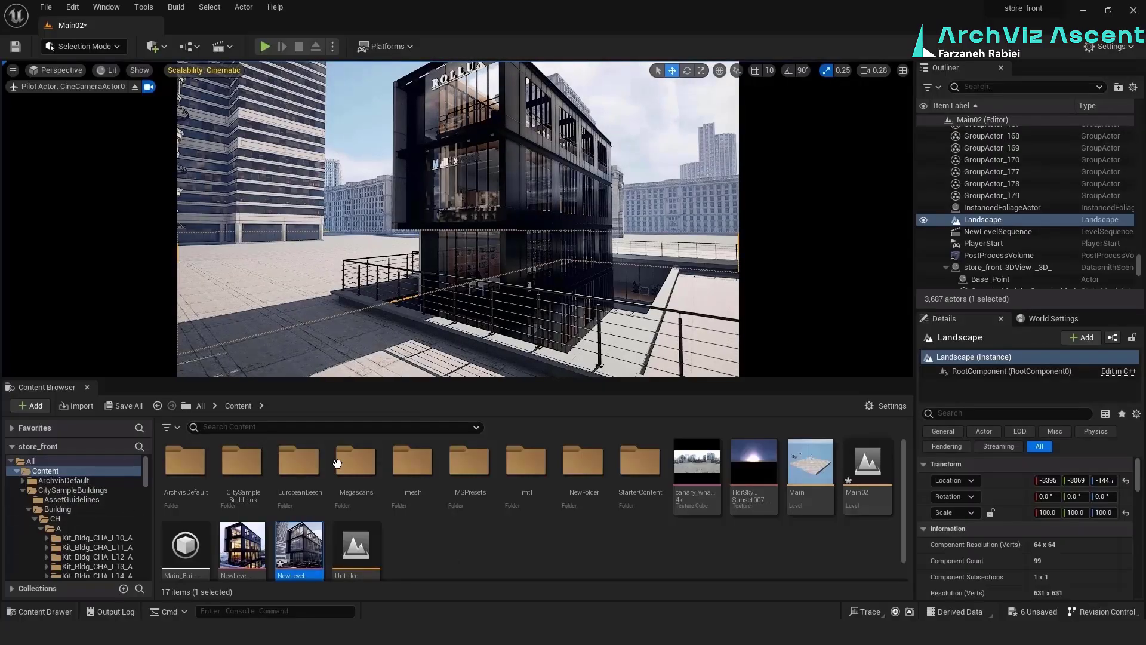
Assign the Megascans Cast_In_Situ_Concrete_ui5nbbcn material instance as the Landscape Material and check it from the camera
{"action": "double_click", "coordinate": [343, 465]}
{"action": "double_click", "coordinate": [186, 464]}
{"action": "double_click", "coordinate": [186, 465]}
{"action": "left_click", "coordinate": [158, 406]}
{"action": "double_click", "coordinate": [240, 465]}
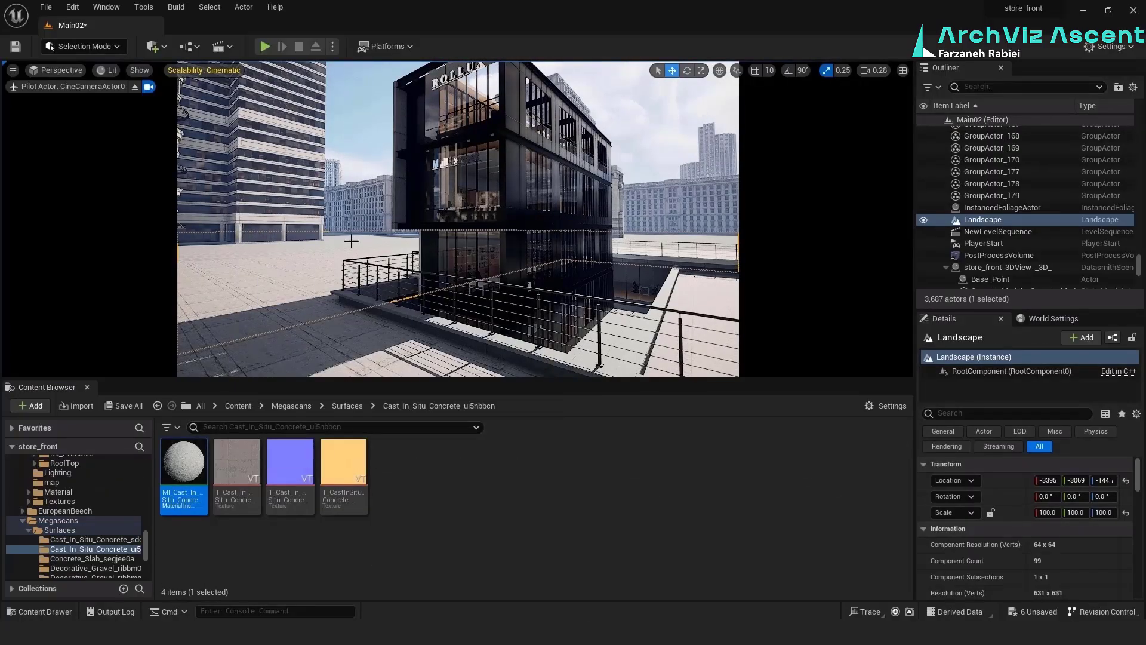
{"action": "right_click_drag", "start_coordinate": [394, 279], "coordinate": [499, 281]}
{"action": "scroll", "coordinate": [1031, 511], "scroll_direction": "down", "scroll_amount": 7}
{"action": "scroll", "coordinate": [1031, 511], "scroll_direction": "up", "scroll_amount": 1}
{"action": "left_click", "coordinate": [1077, 538]}
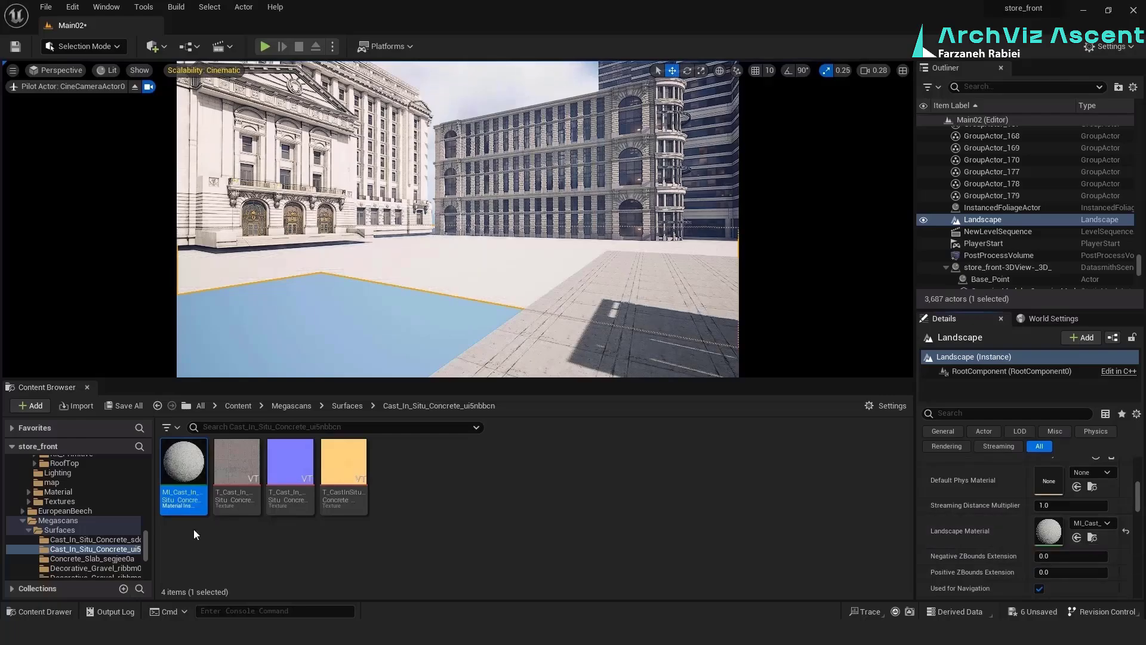
{"action": "right_click_drag", "start_coordinate": [442, 251], "coordinate": [680, 251]}
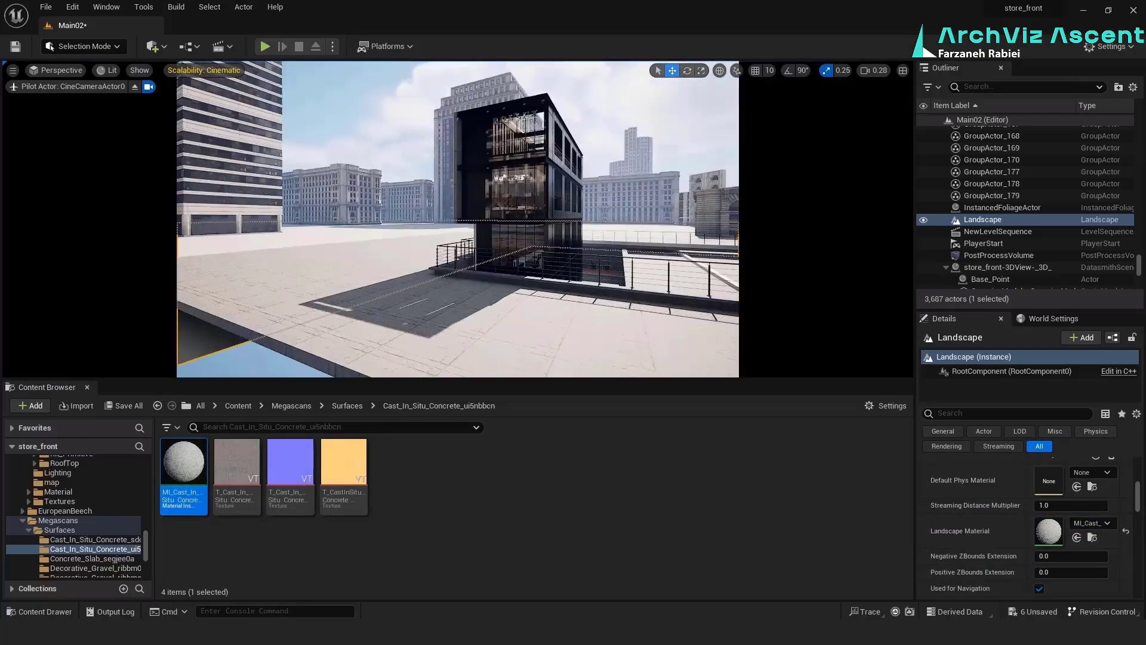
{"action": "key", "text": "alt+Left"}
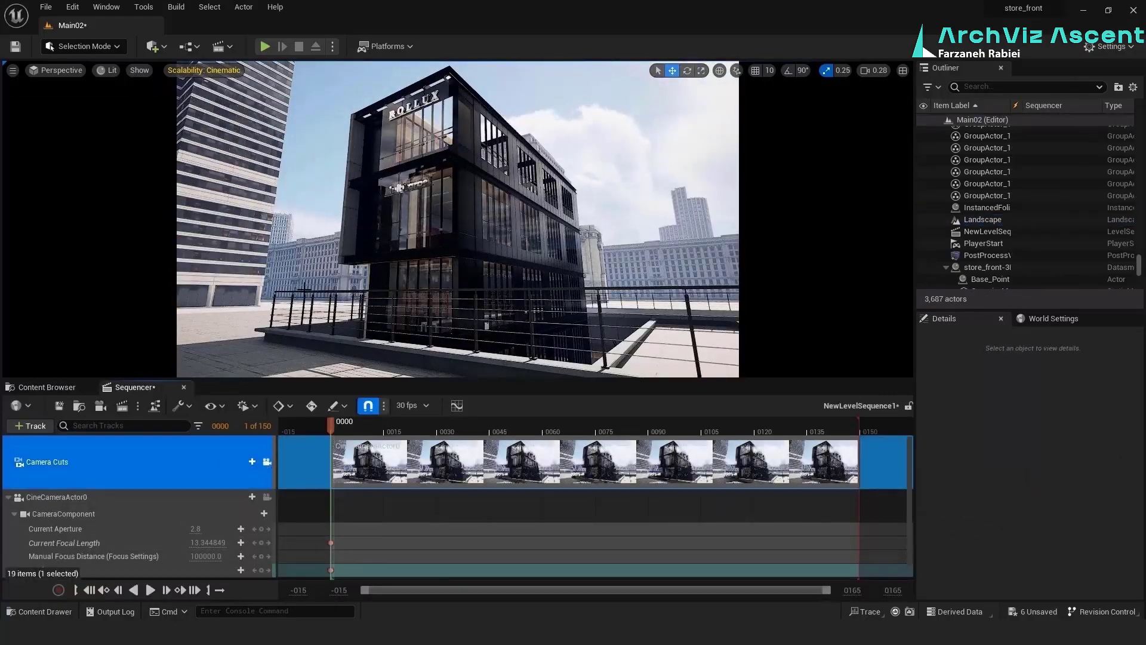
Pilot CineCameraActor0 from the sequence and reframe the storefront at a focal length of about 15.9 mm
{"action": "left_click", "coordinate": [179, 497]}
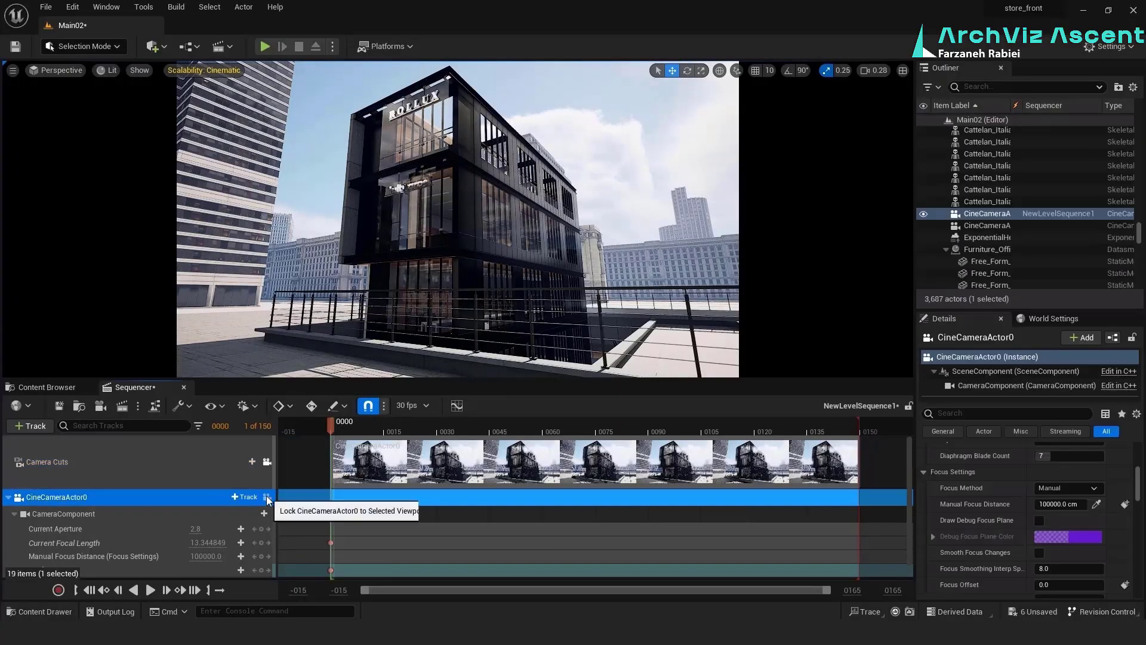
{"action": "left_click", "coordinate": [267, 497]}
{"action": "right_click_drag", "start_coordinate": [458, 226], "coordinate": [481, 235]}
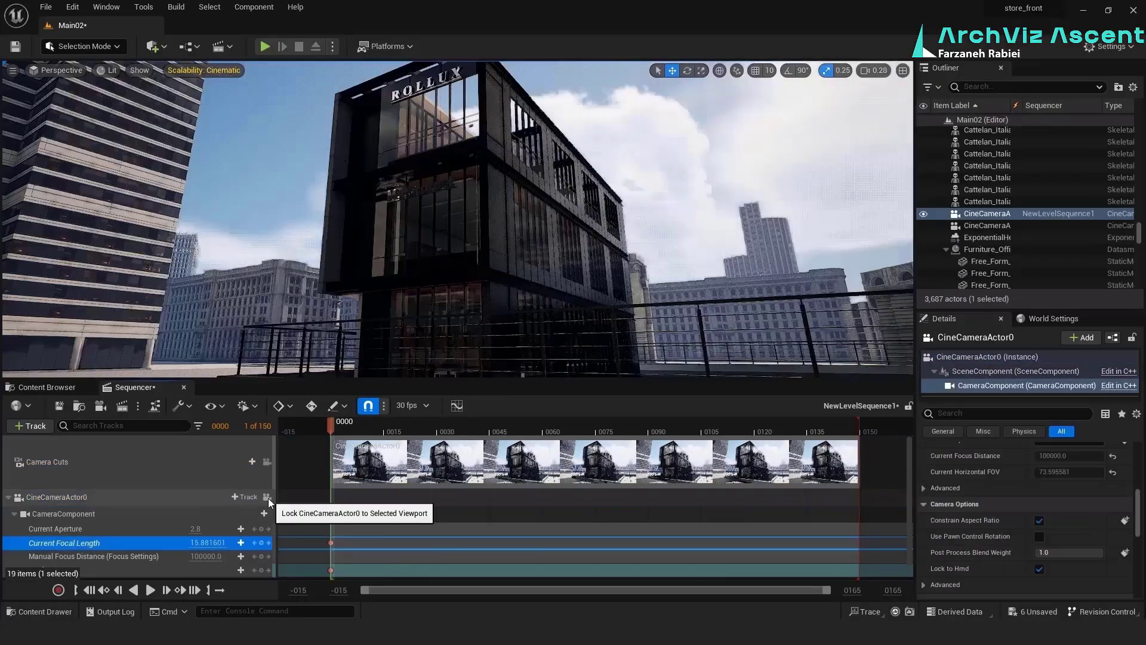
{"action": "left_click", "coordinate": [268, 498]}
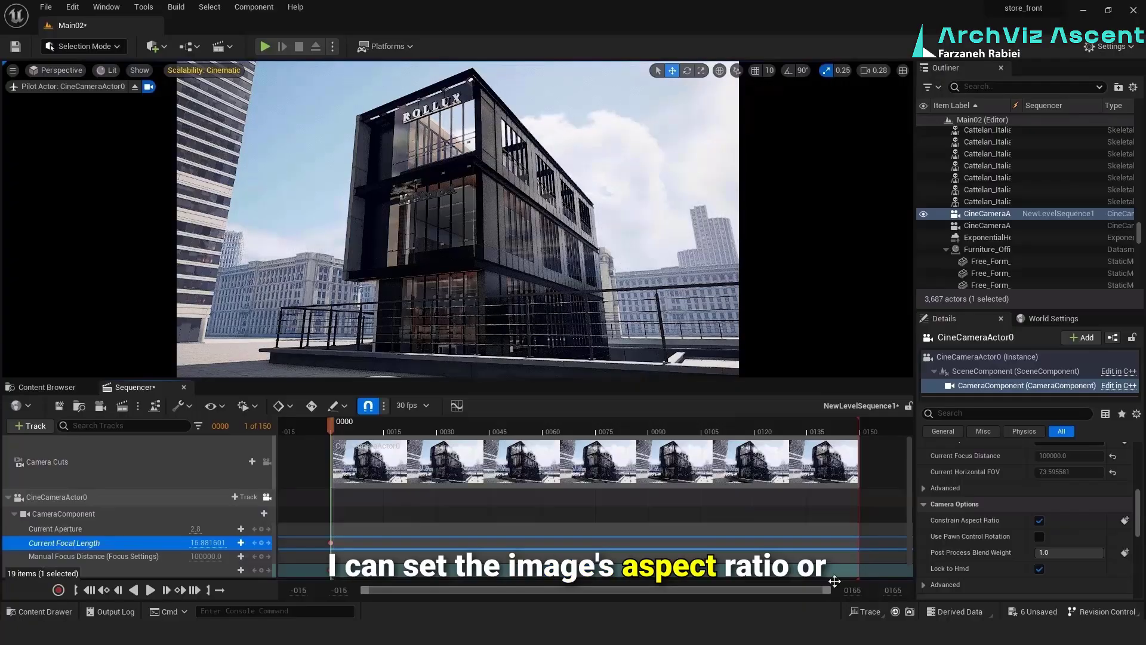
Give the camera's filmback a custom sensor width of about 16.21 mm and height of about 16.88 mm
{"action": "scroll", "coordinate": [1021, 526], "scroll_direction": "up", "scroll_amount": 5}
{"action": "scroll", "coordinate": [1018, 525], "scroll_direction": "up", "scroll_amount": 2}
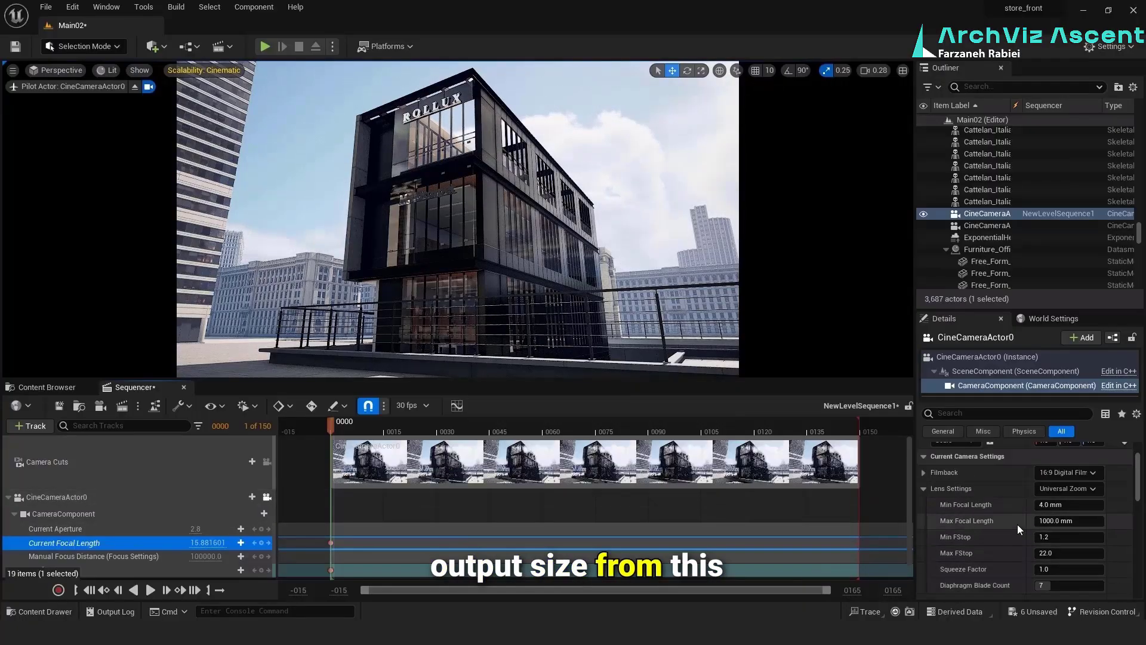
{"action": "left_click", "coordinate": [924, 473]}
{"action": "left_click_drag", "start_coordinate": [1040, 489], "coordinate": [1081, 504]}
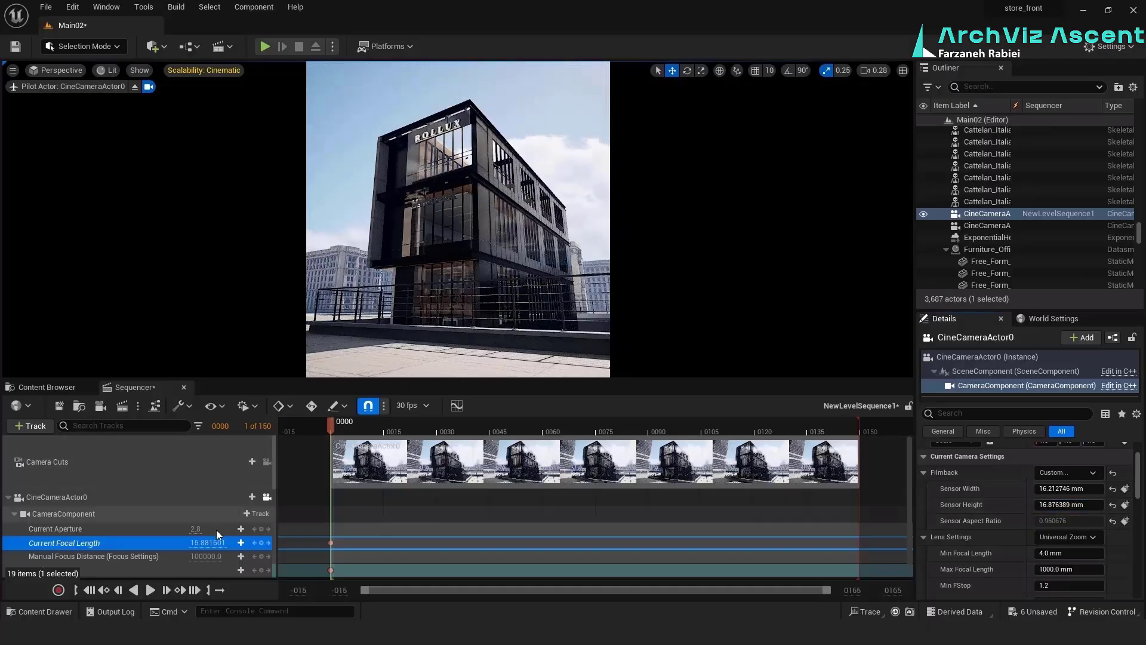
Raise CineCameraActor0's focal length to about 20 mm and resize its sensor to about 17.48 by 28.34 mm for a portrait frame
{"action": "left_click_drag", "start_coordinate": [195, 543], "coordinate": [218, 542]}
{"action": "mouse_move", "coordinate": [382, 287]}
{"action": "right_mouse_down"}
{"action": "mouse_move", "coordinate": [387, 304]}
{"action": "mouse_move", "coordinate": [394, 299]}
{"action": "right_mouse_up"}
{"action": "left_click_drag", "start_coordinate": [218, 542], "coordinate": [218, 542]}
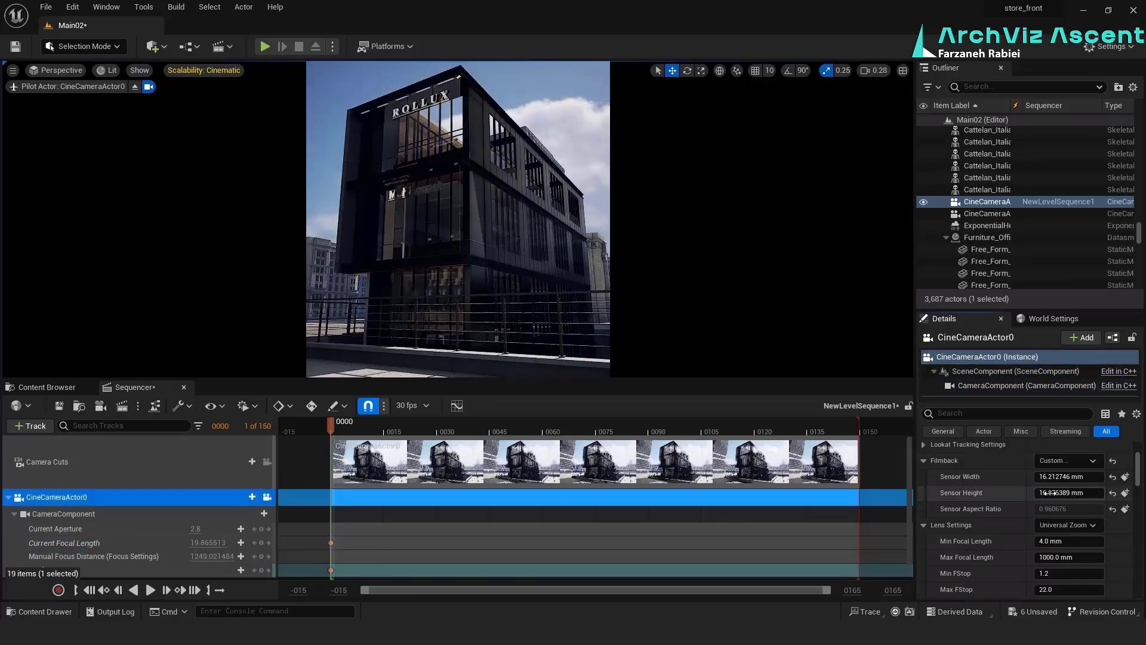
{"action": "left_click_drag", "start_coordinate": [1045, 493], "coordinate": [1057, 493]}
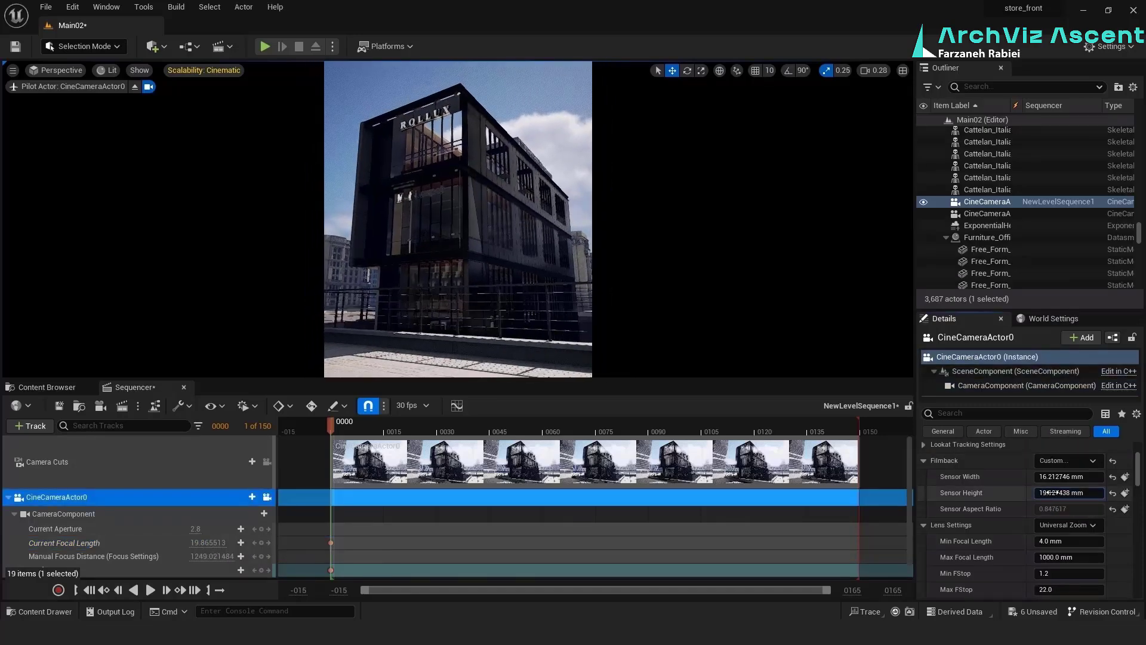
{"action": "left_click_drag", "start_coordinate": [1069, 492], "coordinate": [1093, 492]}
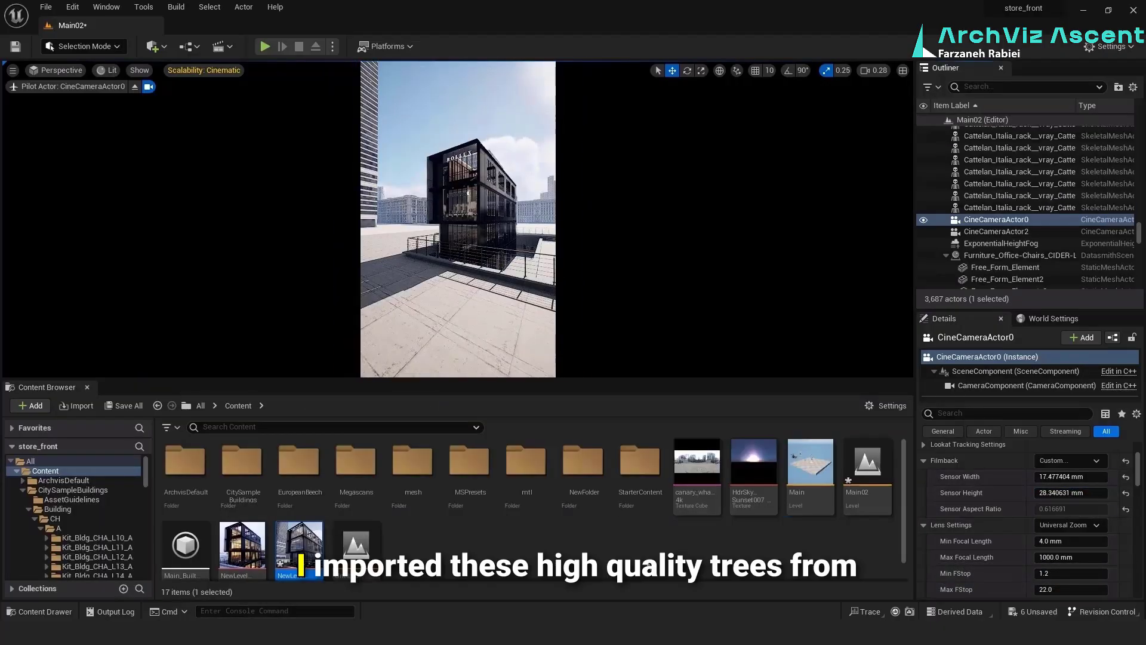
Place three European Beech trees from the EuropeanBeech Geometry SimpleWind folder around the storefront, including SM_EuropeanBeech_Forest_02
{"action": "double_click", "coordinate": [299, 464]}
{"action": "double_click", "coordinate": [248, 465]}
{"action": "double_click", "coordinate": [252, 464]}
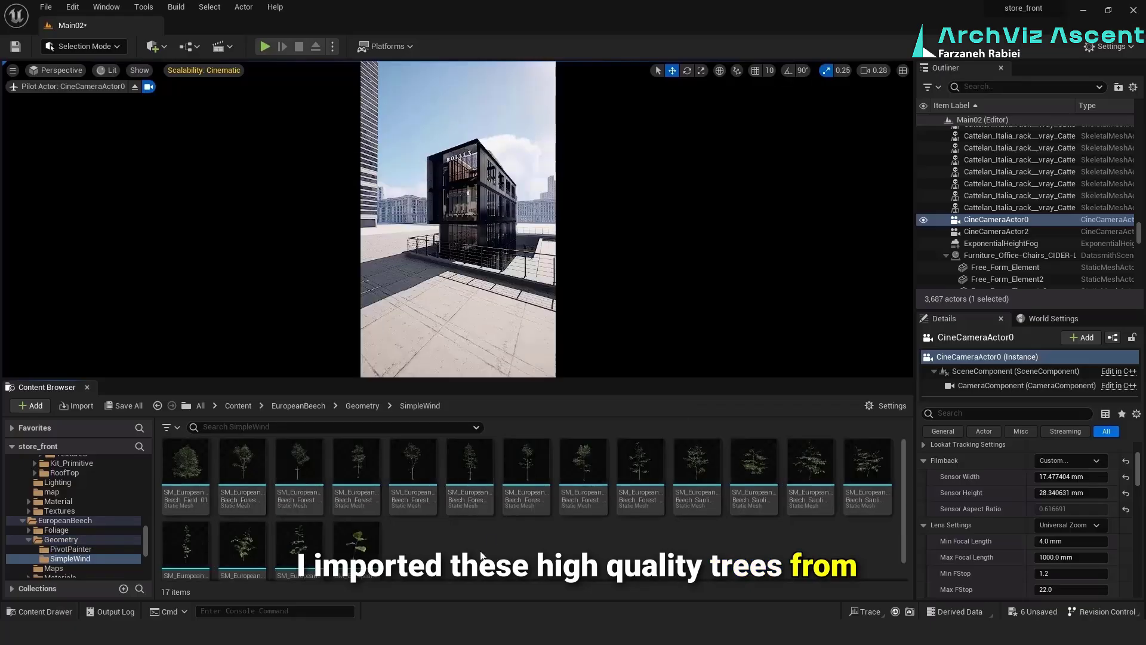
{"action": "left_click_drag", "start_coordinate": [388, 237], "coordinate": [384, 225]}
{"action": "left_click_drag", "start_coordinate": [242, 468], "coordinate": [528, 225]}
{"action": "left_click_drag", "start_coordinate": [299, 469], "coordinate": [418, 225]}
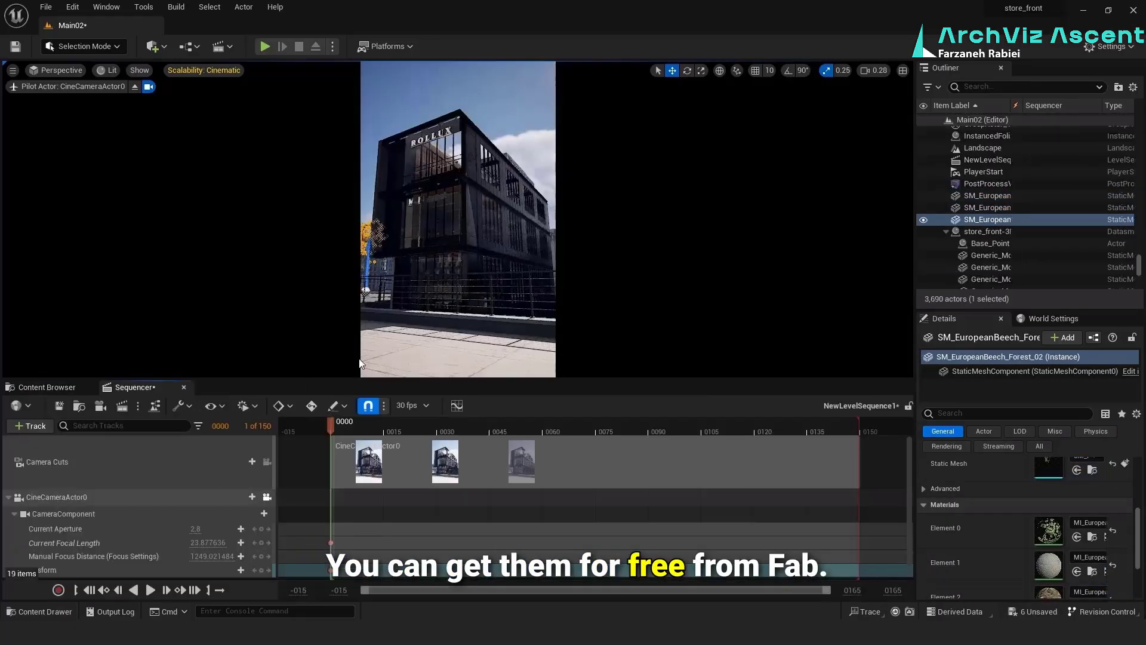
Return to CineCameraActor0's view, set about 27.4 mm focal length and a 21.88 by 30.26 mm sensor, and key its transform
{"action": "left_click", "coordinate": [56, 497]}
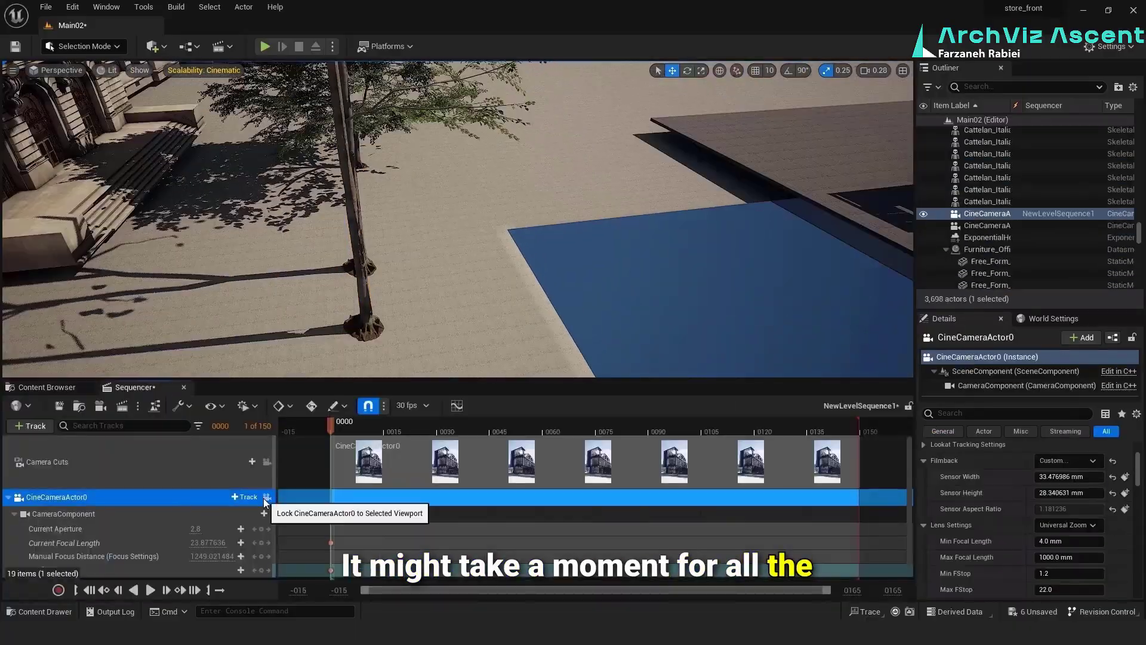
{"action": "left_click", "coordinate": [267, 462]}
{"action": "left_click", "coordinate": [267, 497]}
{"action": "left_click_drag", "start_coordinate": [1069, 476], "coordinate": [1021, 476]}
{"action": "left_click_drag", "start_coordinate": [205, 542], "coordinate": [227, 543]}
{"action": "left_click", "coordinate": [261, 571]}
{"action": "mouse_move", "coordinate": [1068, 494]}
{"action": "left_mouse_down"}
{"action": "mouse_move", "coordinate": [1082, 493]}
{"action": "mouse_move", "coordinate": [1080, 477]}
{"action": "mouse_move", "coordinate": [1065, 477]}
{"action": "left_mouse_up"}
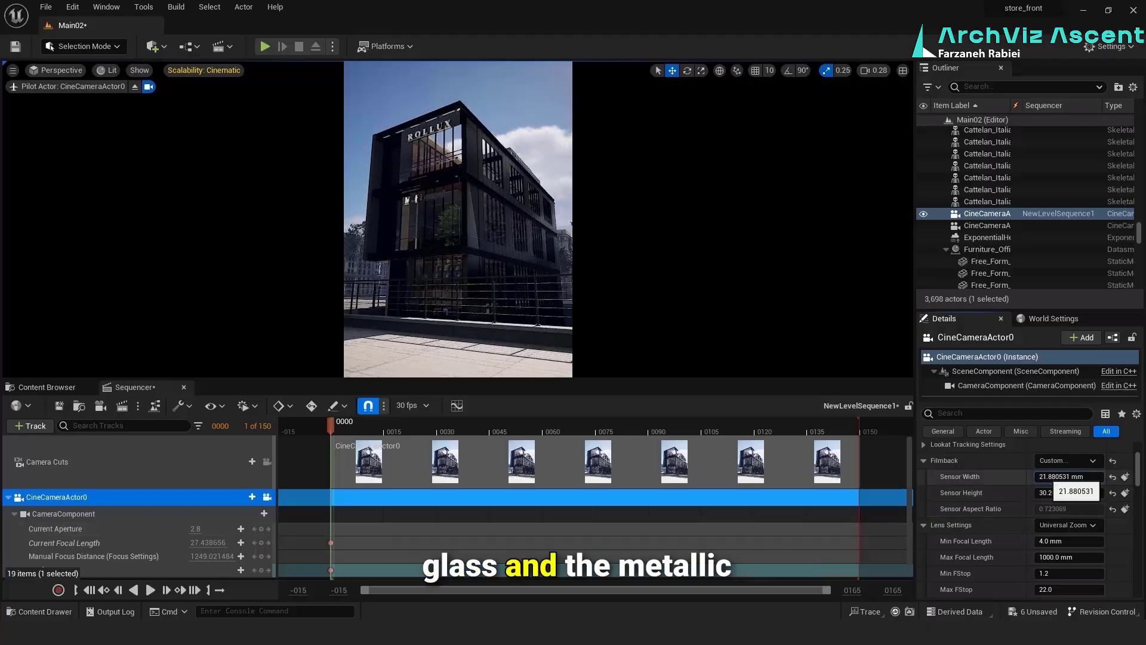
Stop piloting CineCameraActor0 and inspect the SM_EuropeanBeech_Field_3 tree among the surrounding buildings
{"action": "left_click", "coordinate": [60, 387]}
{"action": "left_click", "coordinate": [148, 87]}
{"action": "left_click", "coordinate": [241, 405]}
{"action": "right_click_drag", "start_coordinate": [483, 292], "coordinate": [454, 325]}
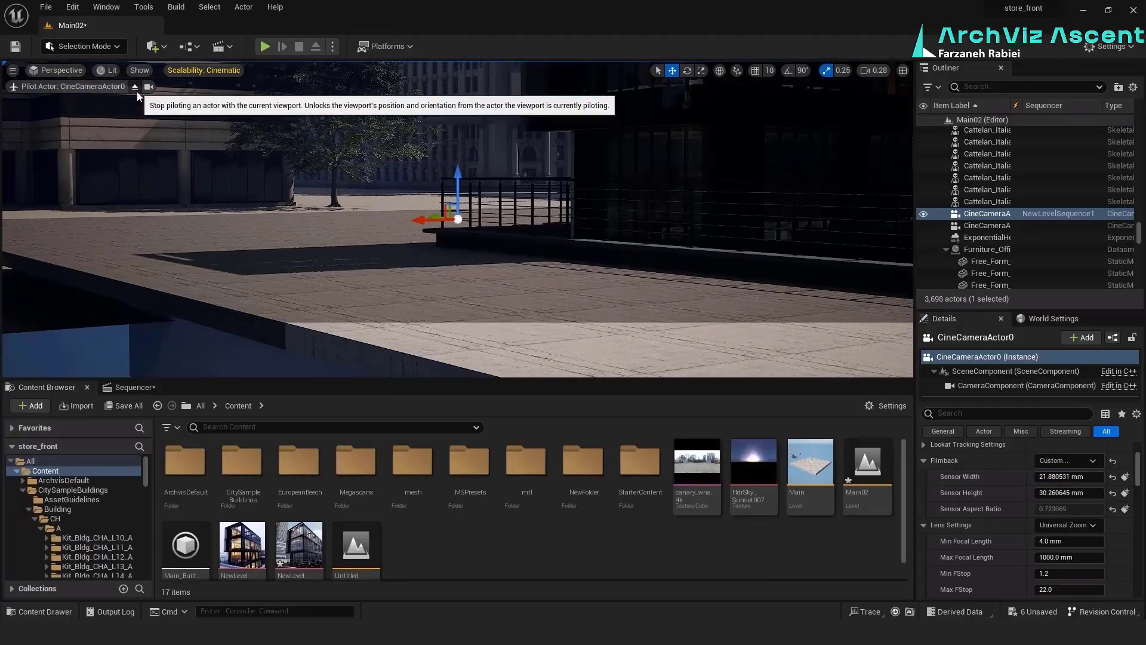
{"action": "left_click", "coordinate": [137, 90]}
{"action": "left_click", "coordinate": [159, 109]}
{"action": "left_click", "coordinate": [318, 173]}
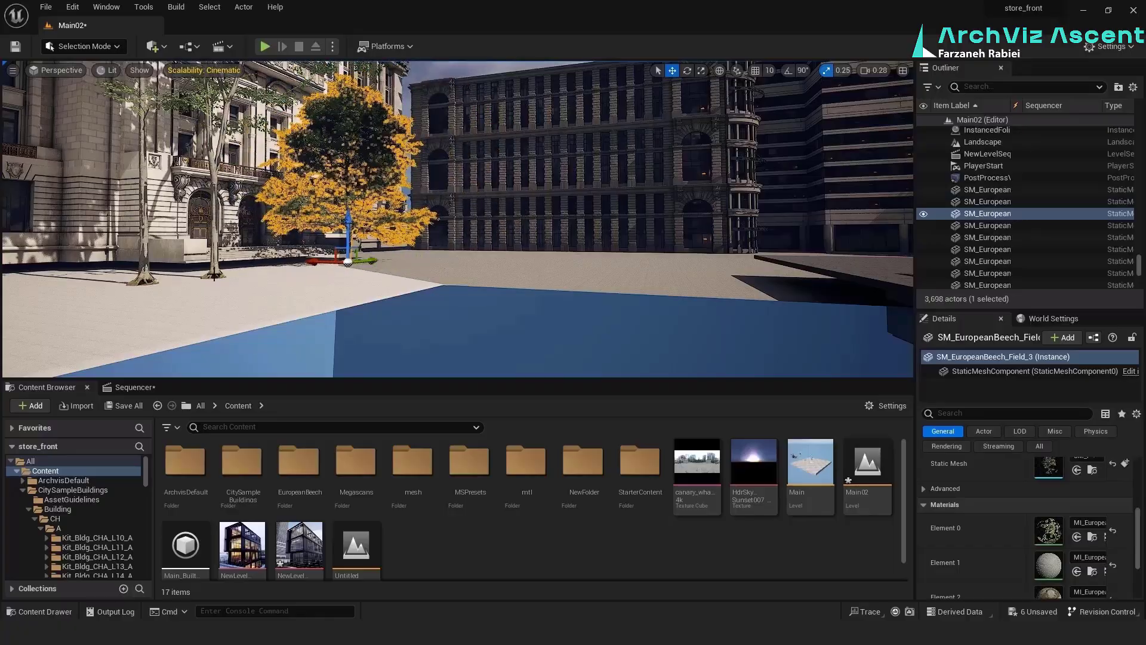
Reopen the level sequence, pilot CineCameraActor0 again and open the mtl materials folder
{"action": "double_click", "coordinate": [300, 547]}
{"action": "left_click", "coordinate": [266, 496]}
{"action": "left_click", "coordinate": [46, 387]}
{"action": "double_click", "coordinate": [526, 465]}
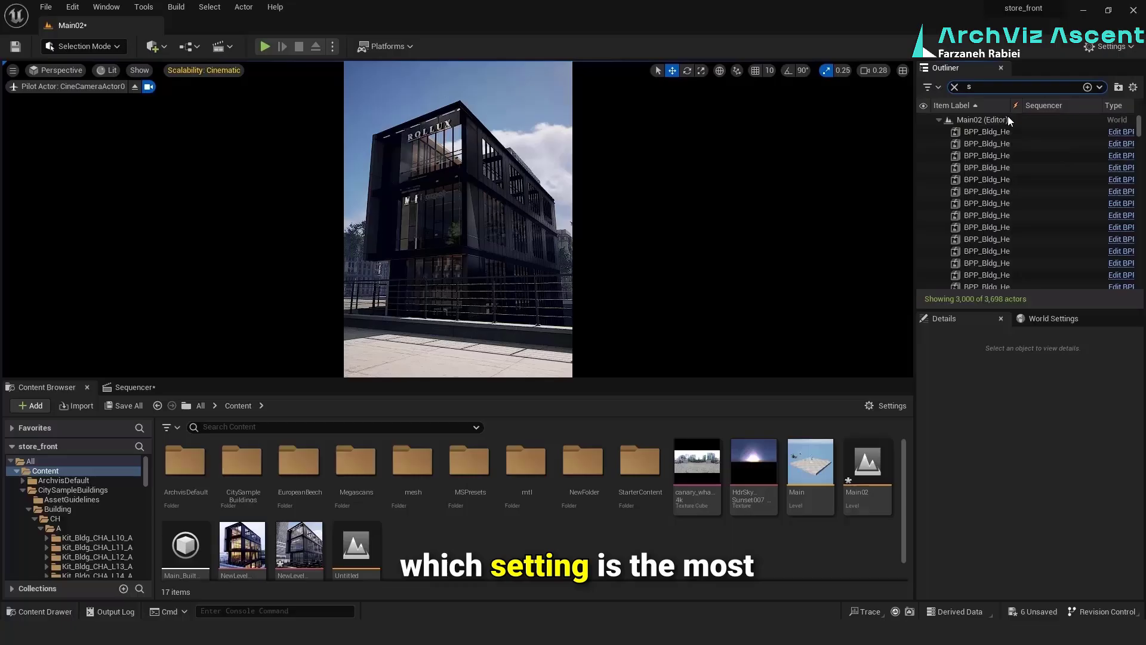
Try different sun position values on the SunSky actor and reset them to their defaults
{"action": "left_click", "coordinate": [977, 132]}
{"action": "left_click_drag", "start_coordinate": [1038, 491], "coordinate": [1055, 460]}
{"action": "left_click", "coordinate": [1113, 492]}
{"action": "mouse_move", "coordinate": [1065, 476]}
{"action": "left_mouse_down"}
{"action": "mouse_move", "coordinate": [1082, 476]}
{"action": "mouse_move", "coordinate": [1055, 475]}
{"action": "left_mouse_up"}
{"action": "left_click", "coordinate": [1113, 460]}
{"action": "left_click", "coordinate": [1113, 476]}
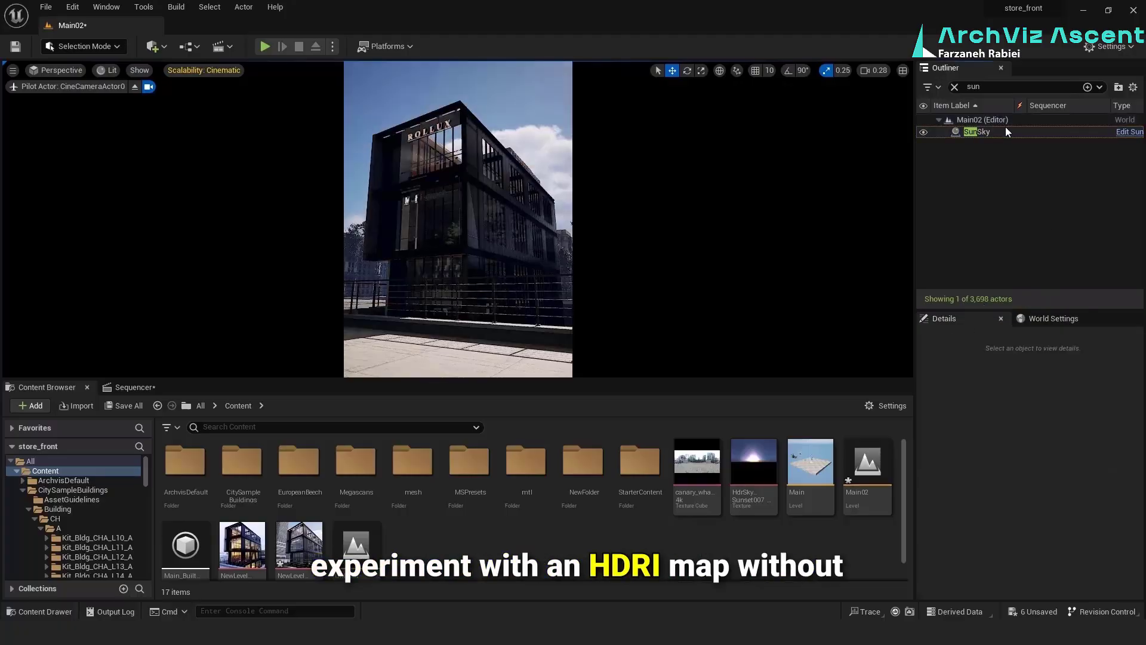
{"action": "left_click", "coordinate": [1009, 132]}
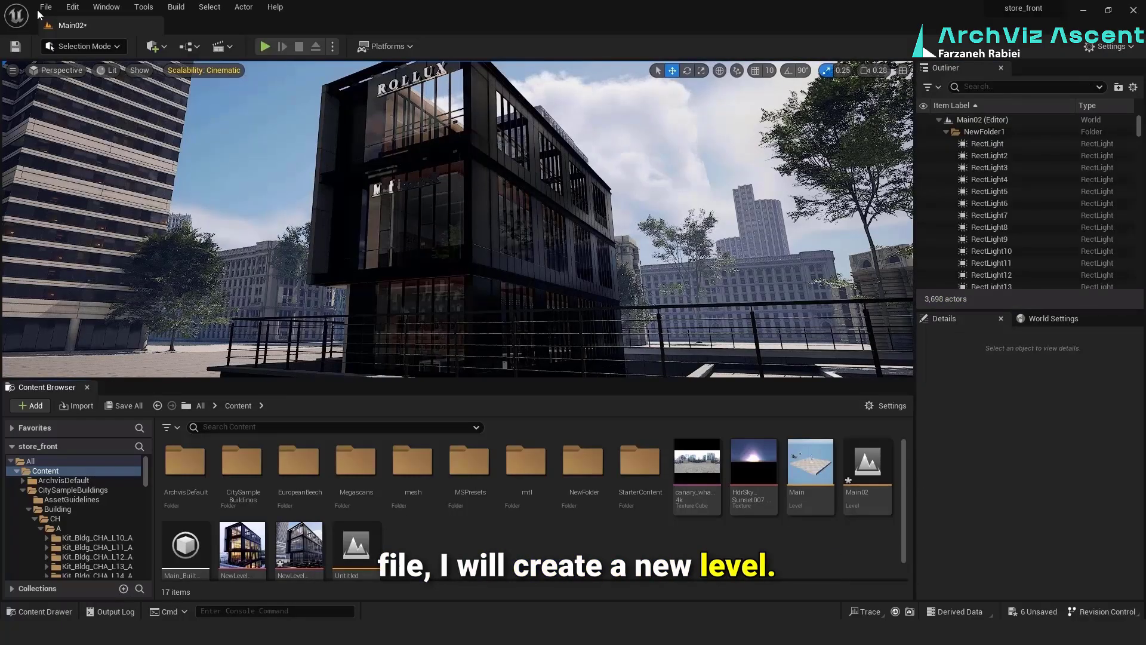
Save the current level as a new level named Main03 in the Content folder
{"action": "left_click", "coordinate": [42, 8]}
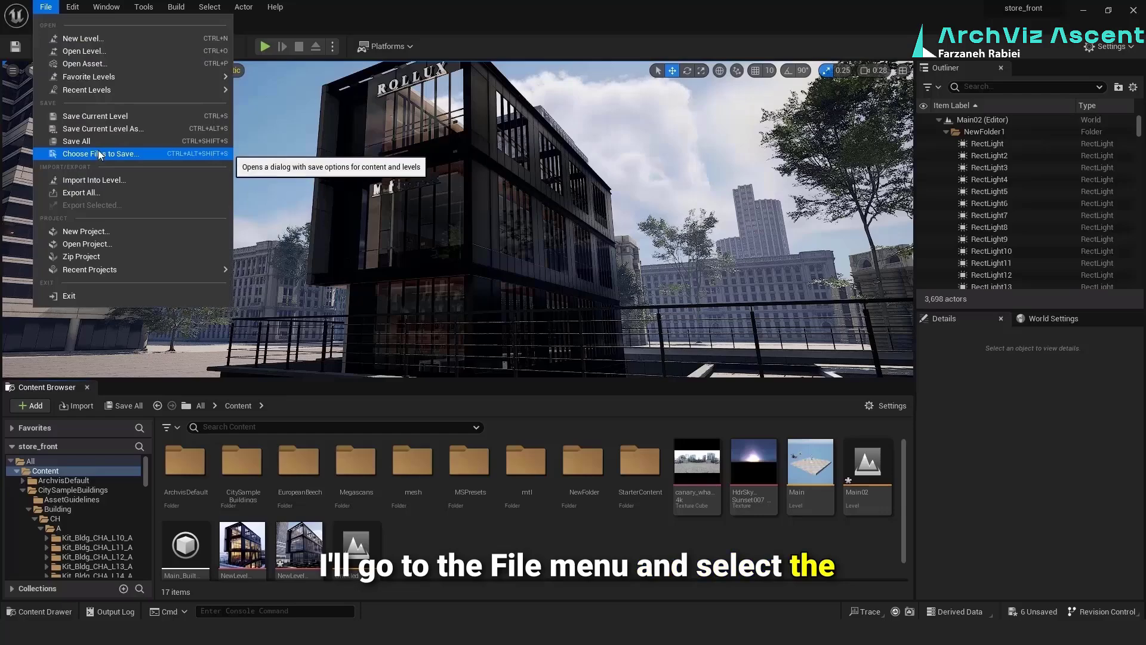
{"action": "left_click", "coordinate": [98, 128]}
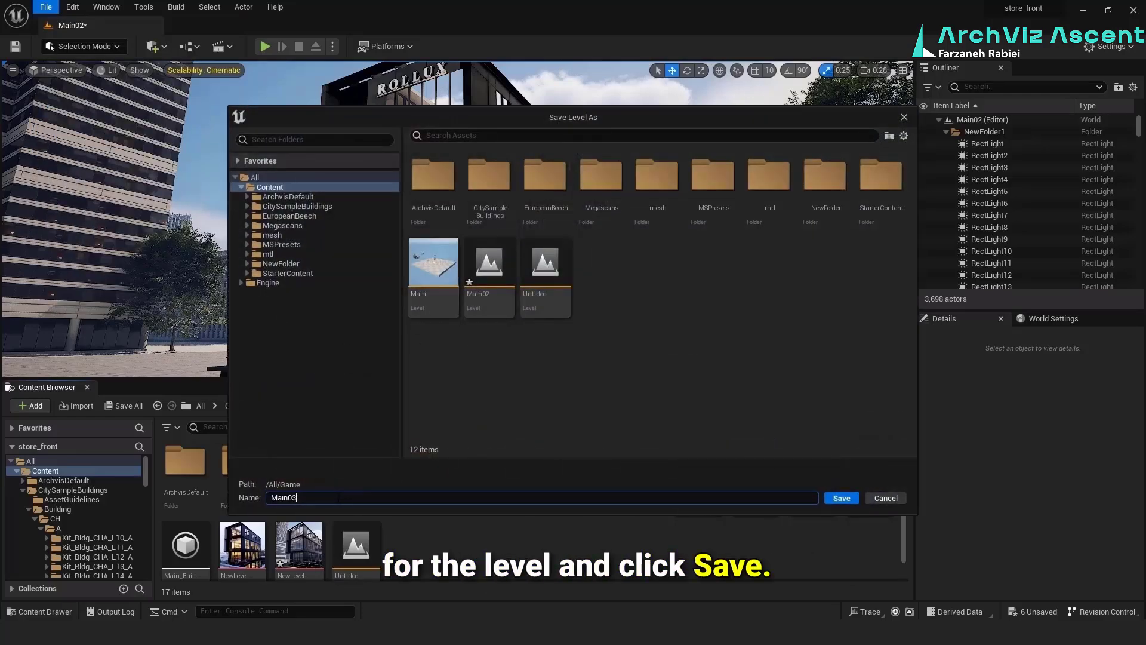
{"action": "left_click", "coordinate": [842, 498]}
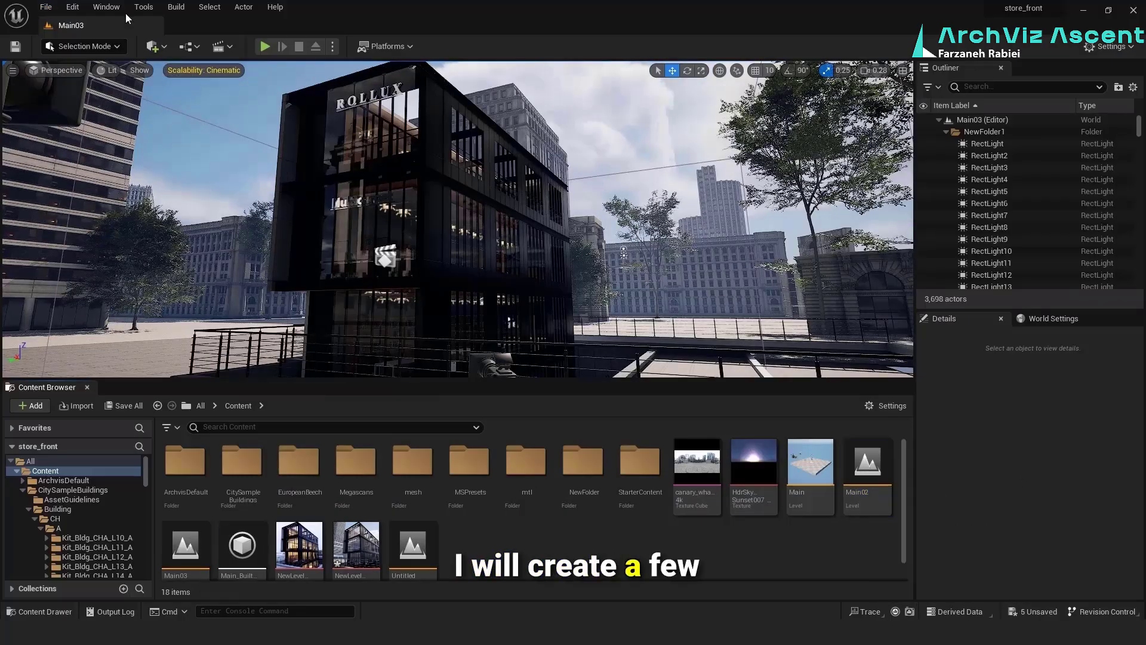
Save the current level as another copy named Main04 in the Content folder
{"action": "left_click", "coordinate": [46, 8]}
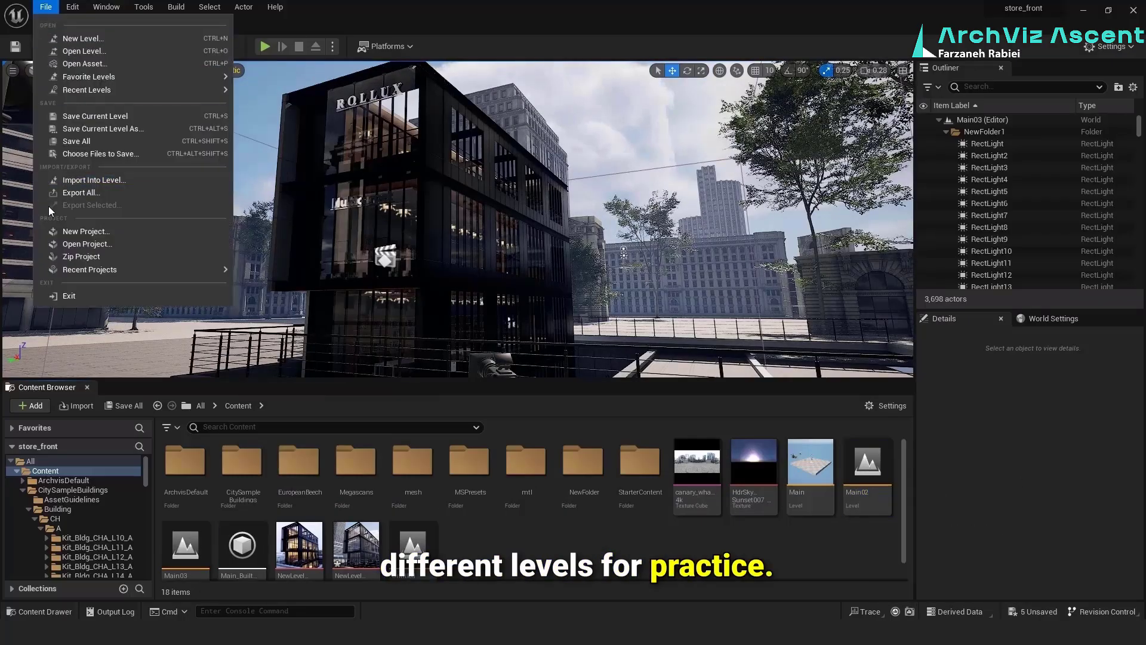
{"action": "left_click", "coordinate": [80, 132]}
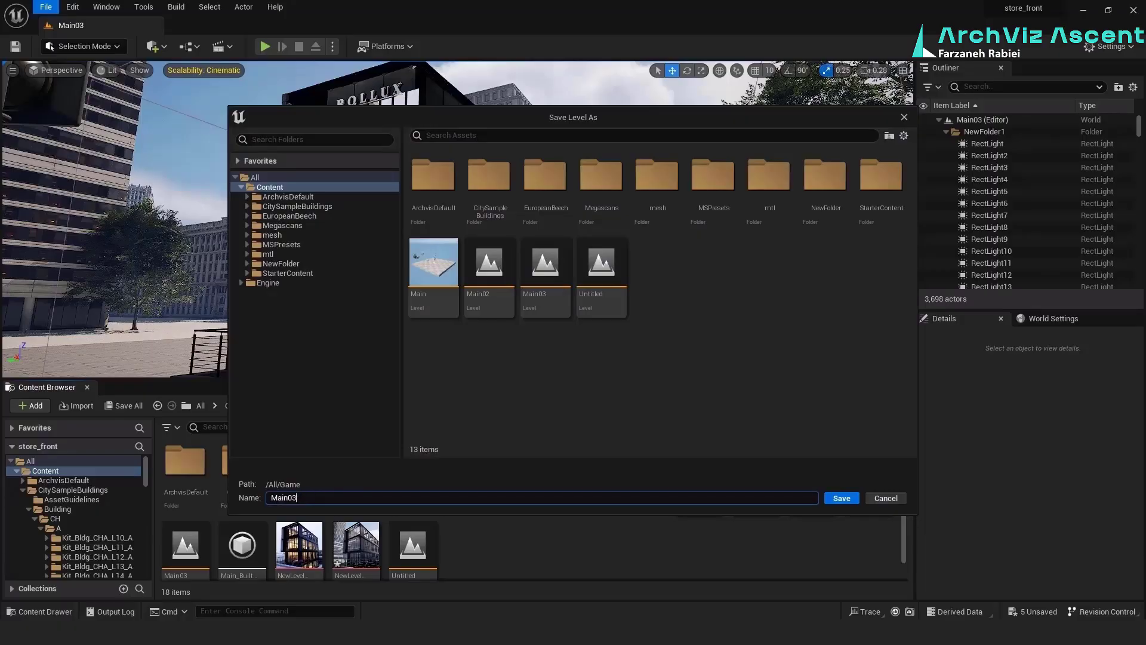
{"action": "type", "text": "4"}
{"action": "key", "text": "Return"}
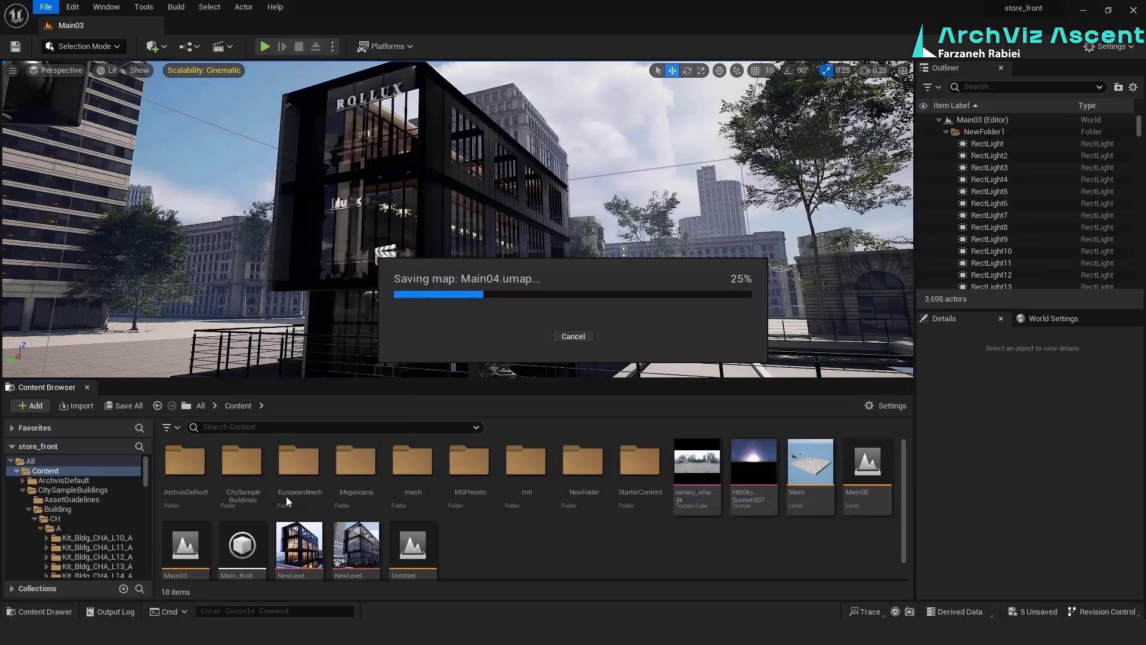
{"action": "left_click", "coordinate": [677, 358]}
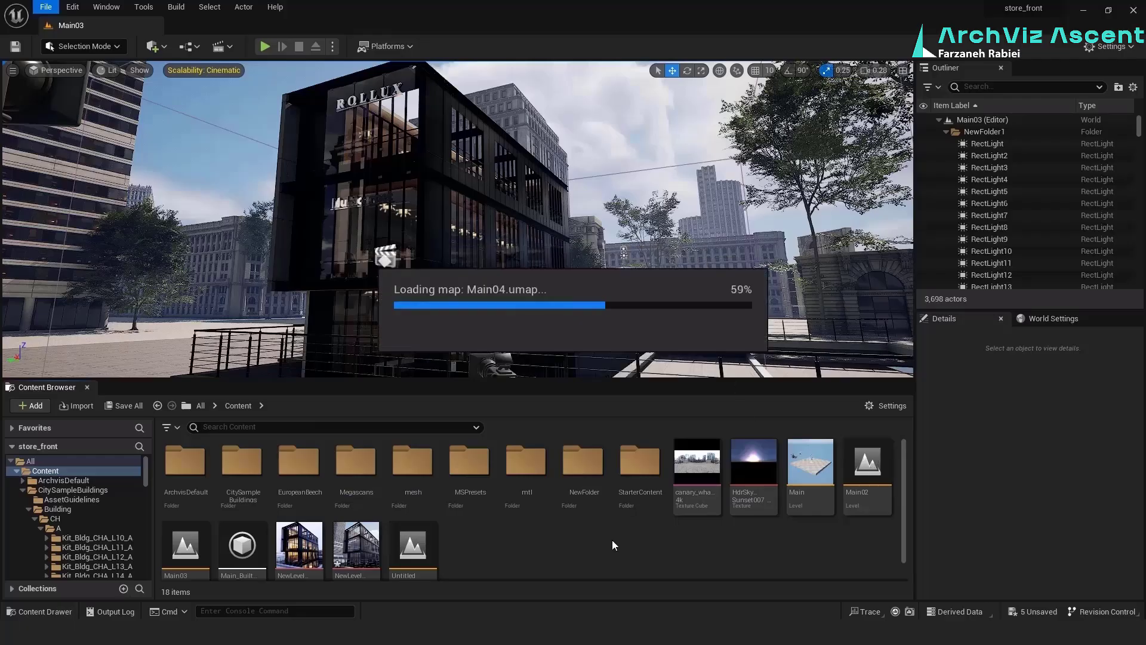
Open the Main02 level while saving NewLevelSequence1, and return to Main04 without saving the remaining content
{"action": "double_click", "coordinate": [867, 462]}
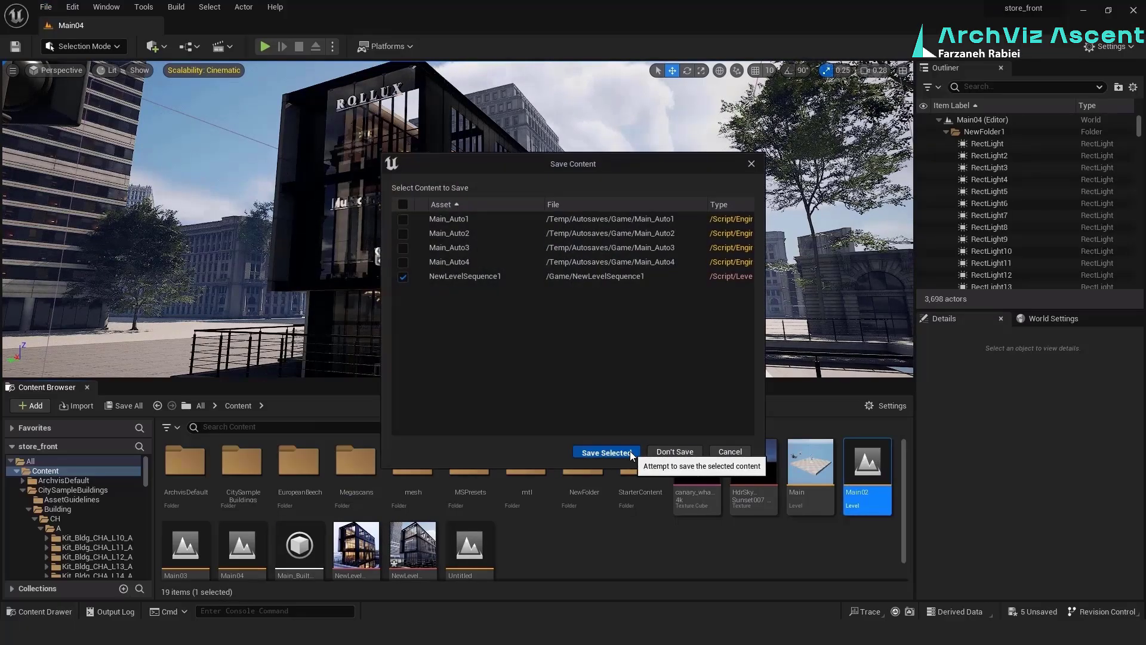
{"action": "left_click", "coordinate": [630, 453]}
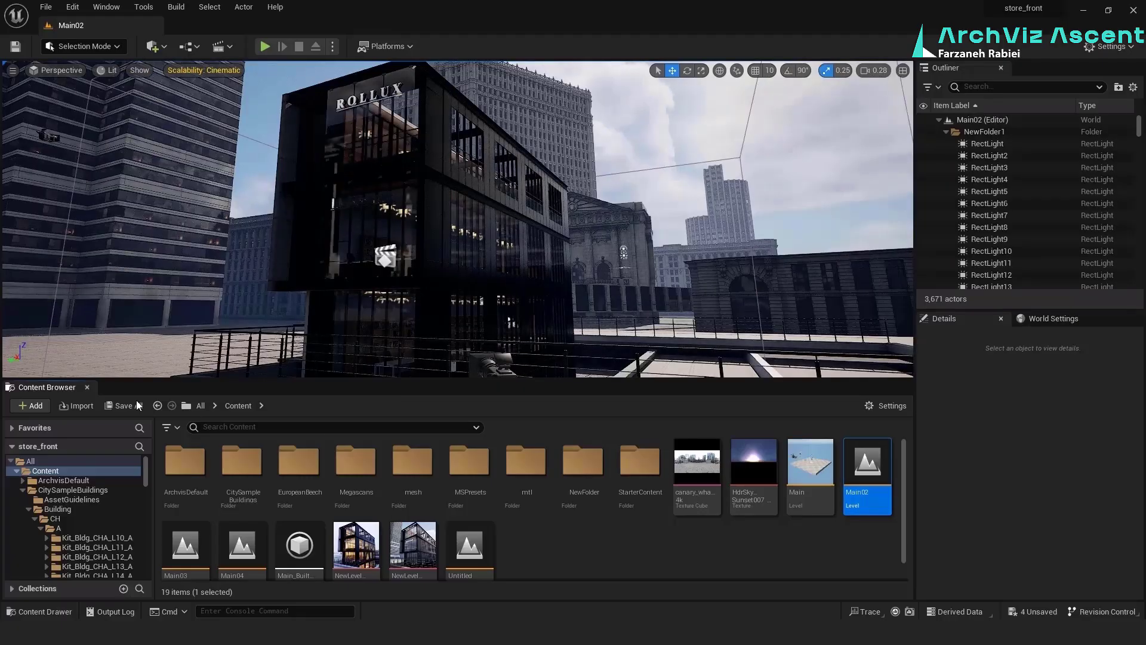
{"action": "left_click", "coordinate": [137, 405]}
{"action": "left_click", "coordinate": [670, 453]}
{"action": "left_click", "coordinate": [651, 578]}
{"action": "double_click", "coordinate": [240, 540]}
{"action": "left_click", "coordinate": [676, 453]}
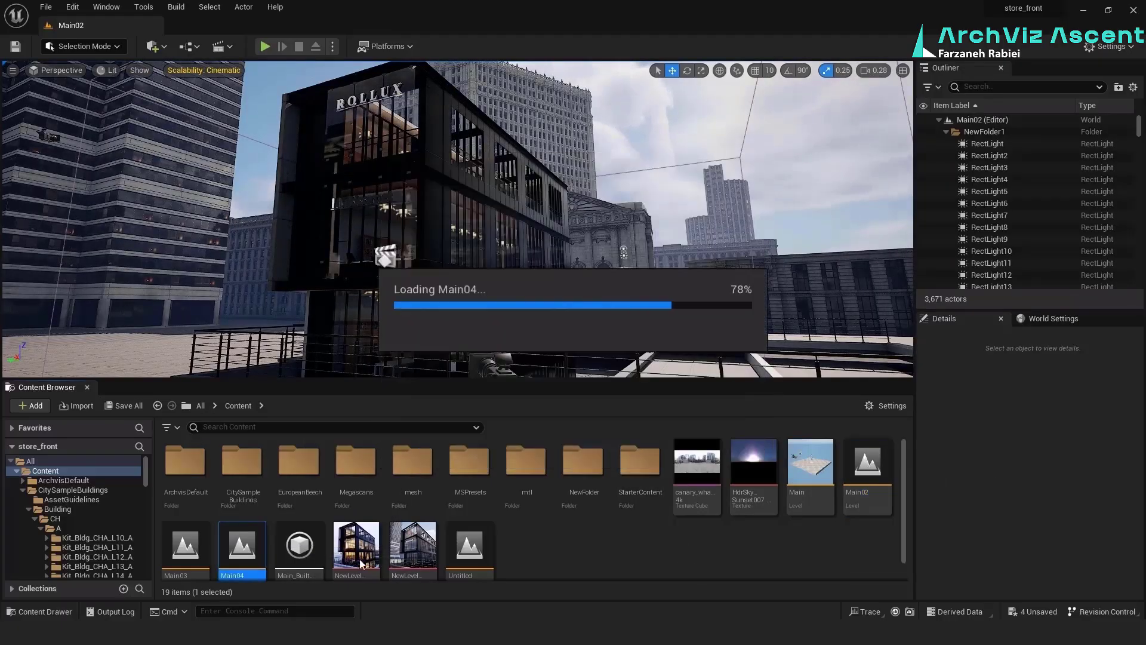
Delete the Main03 level from the Content folder
{"action": "left_click", "coordinate": [185, 544]}
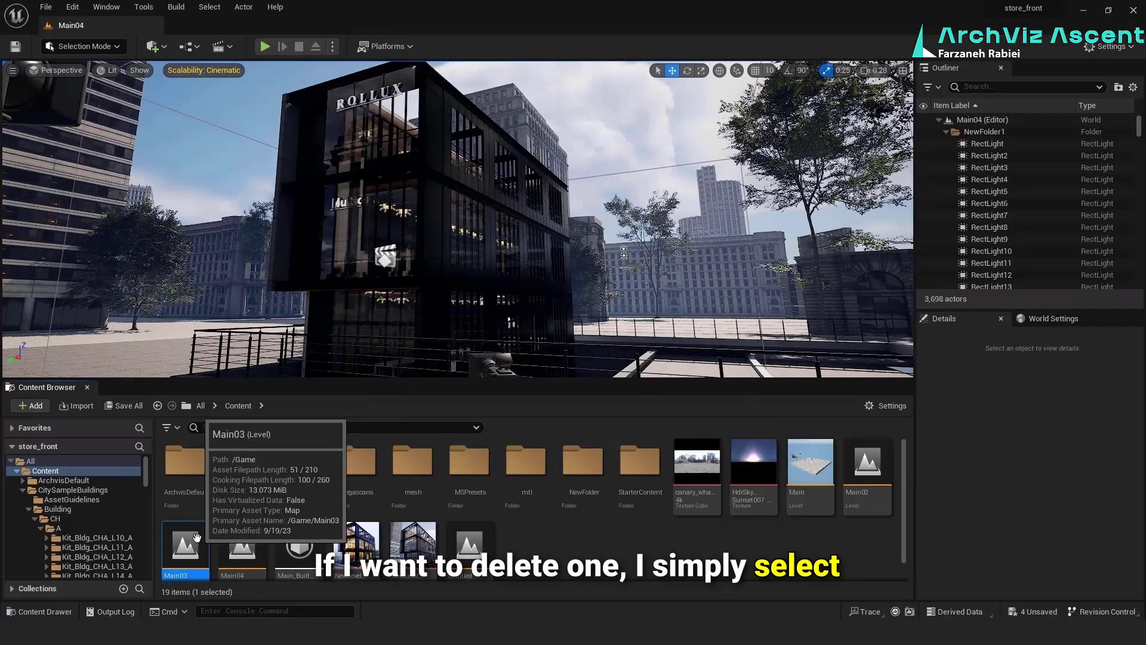
{"action": "key", "text": "Delete"}
{"action": "left_click", "coordinate": [477, 511]}
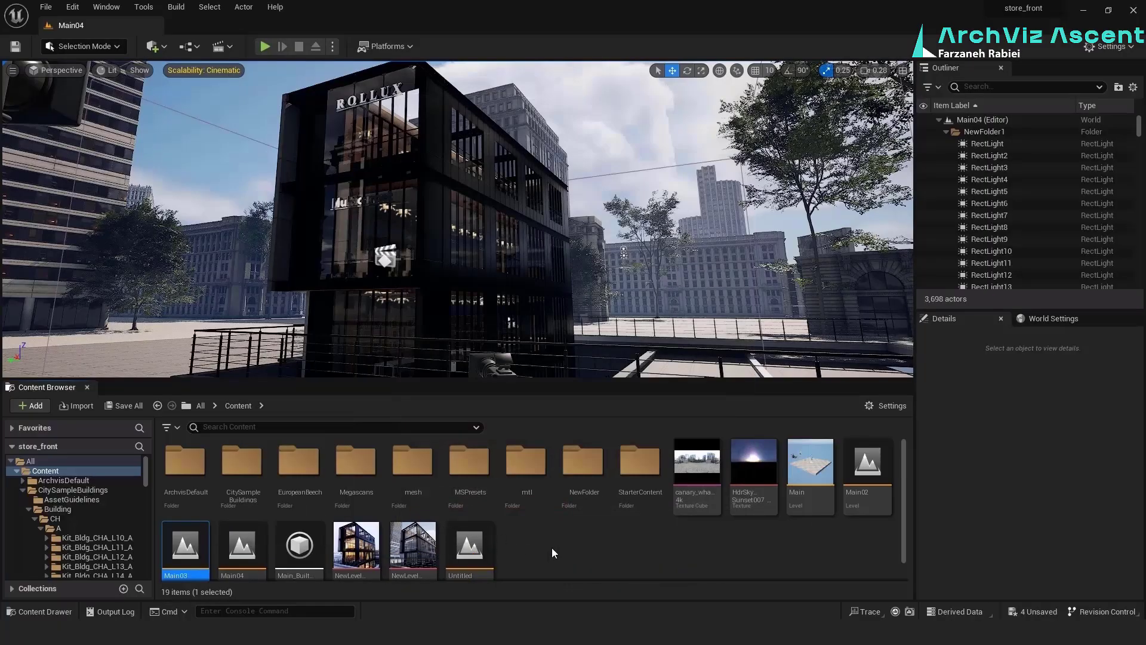
Save the current level as Main05 and open that level from the Content folder without saving other content
{"action": "key", "text": "ctrl+alt+s"}
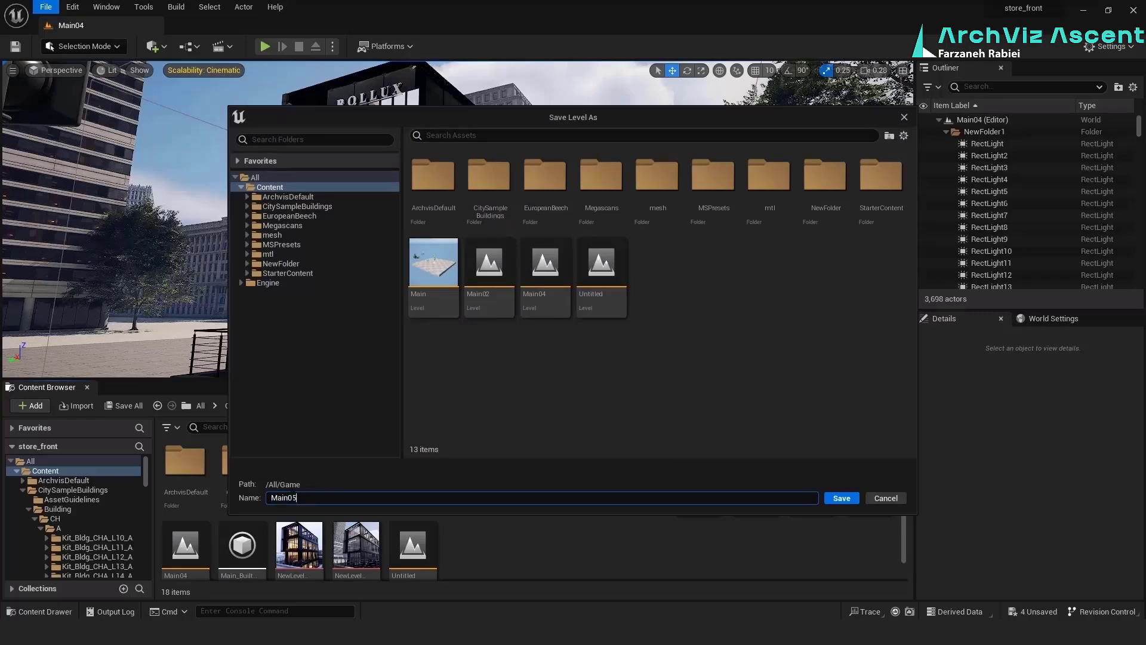
{"action": "key", "text": "Return"}
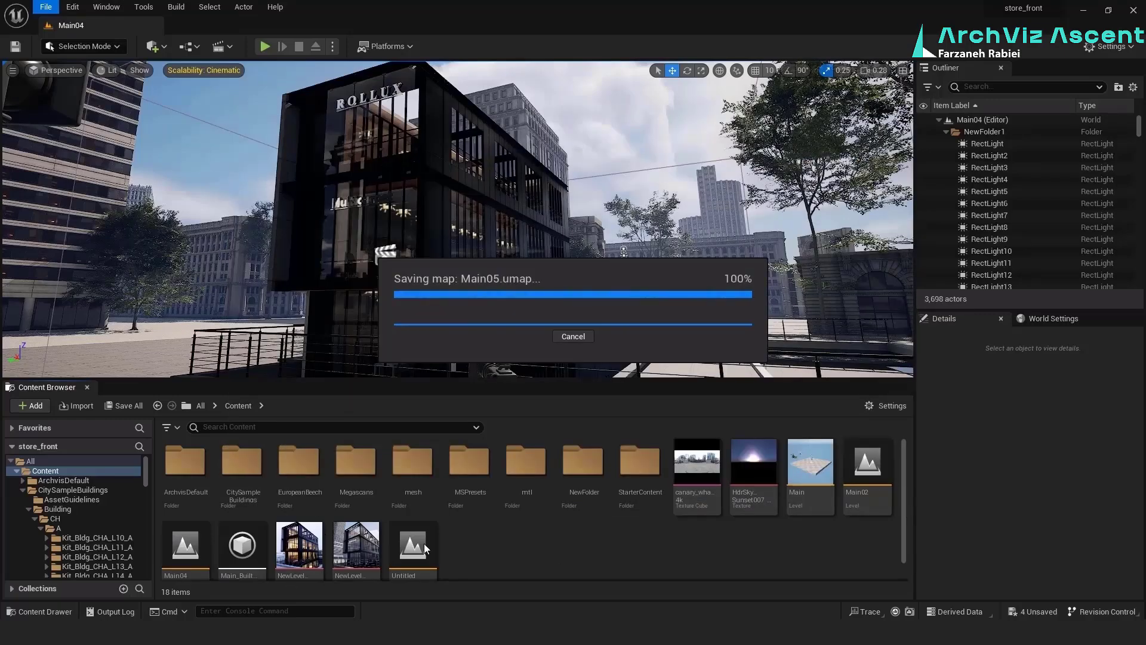
{"action": "left_click", "coordinate": [681, 360]}
{"action": "scroll", "coordinate": [515, 544], "scroll_direction": "down", "scroll_amount": 2}
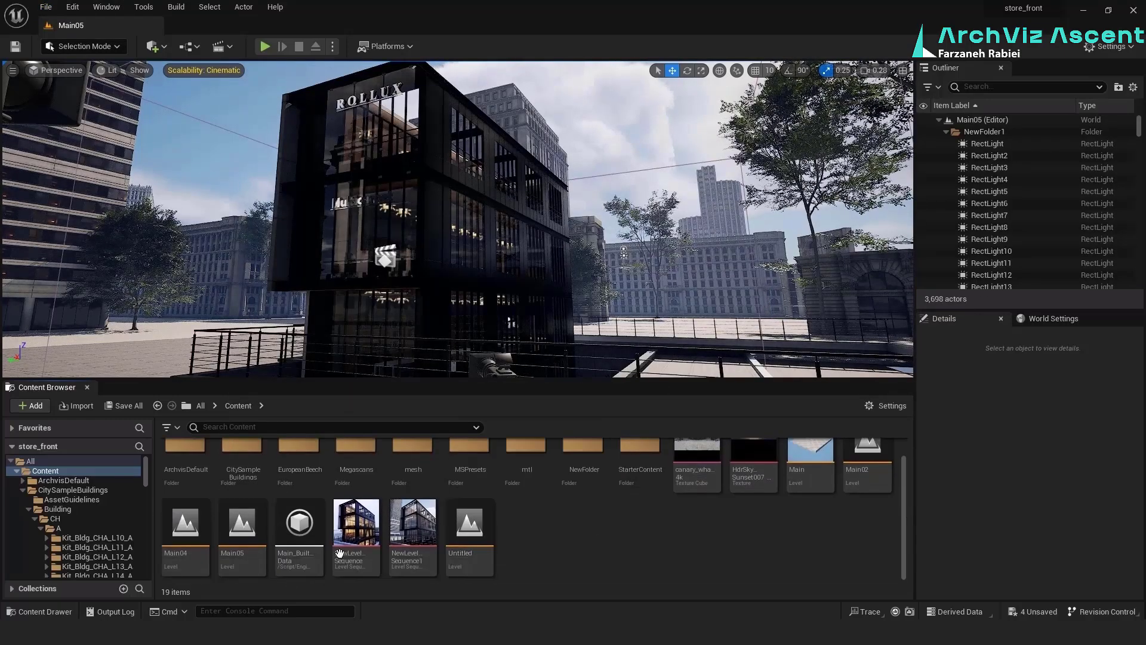
{"action": "double_click", "coordinate": [242, 524]}
{"action": "left_click", "coordinate": [662, 450]}
{"action": "left_click", "coordinate": [678, 359]}
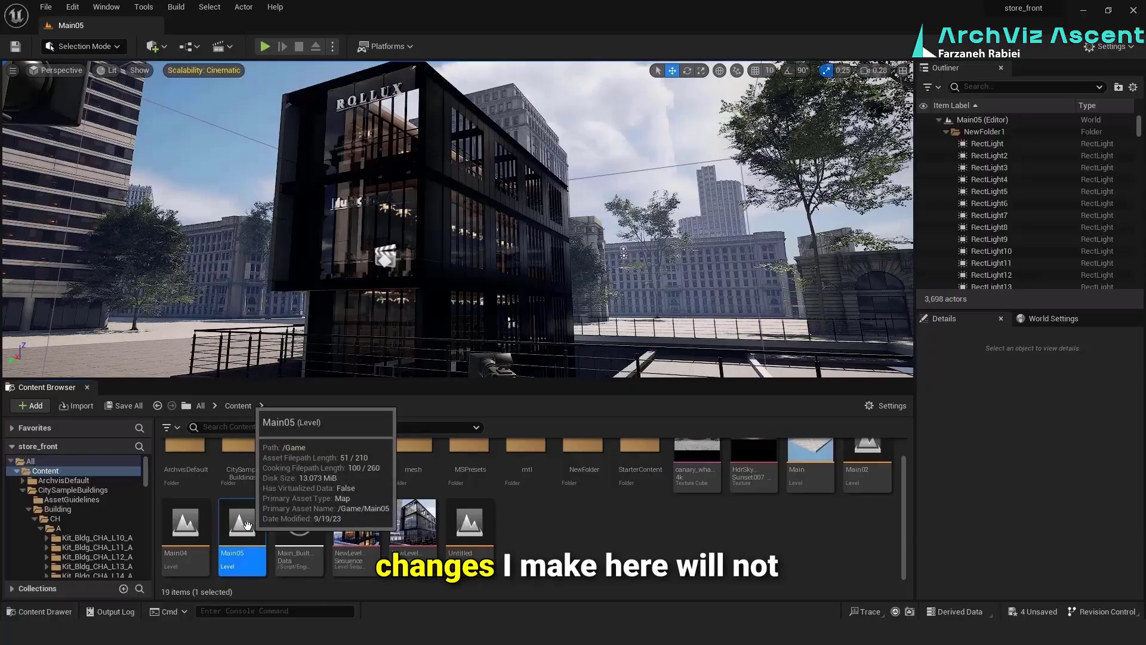
Duplicate the NewLevelSequence1 level sequence in the Content folder
{"action": "left_click", "coordinate": [421, 529]}
{"action": "right_click", "coordinate": [421, 529]}
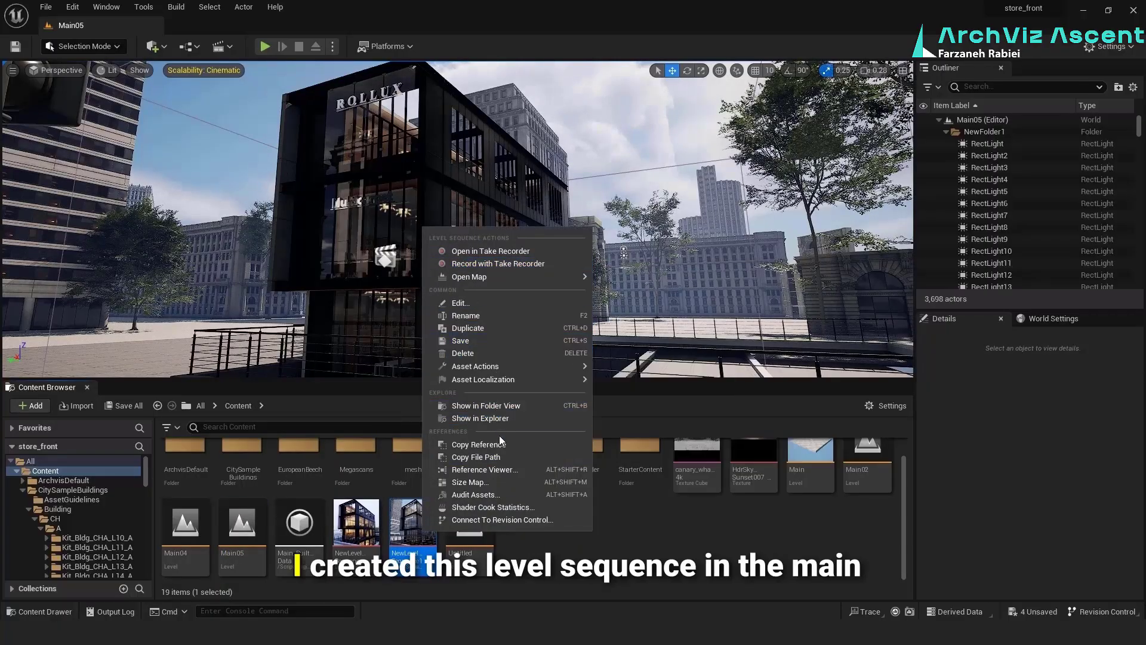
{"action": "left_click", "coordinate": [496, 328]}
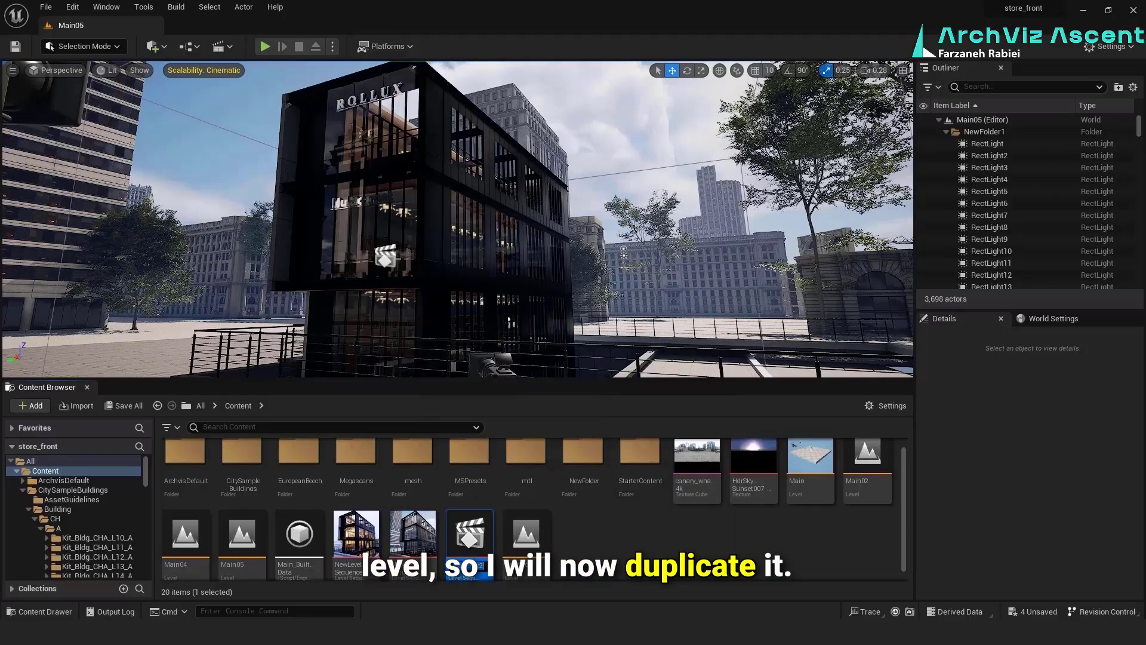
Open NewLevelSequence2 and delete its Camera Cuts track and the CineCameraActor0 track
{"action": "double_click", "coordinate": [471, 533]}
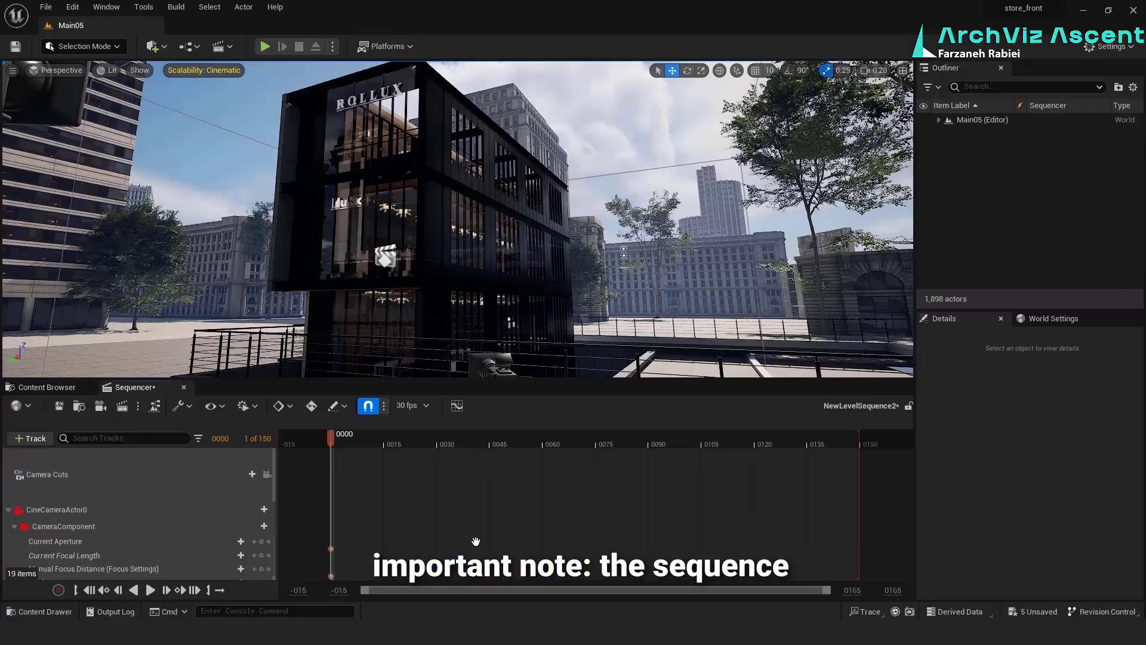
{"action": "left_click", "coordinate": [156, 463]}
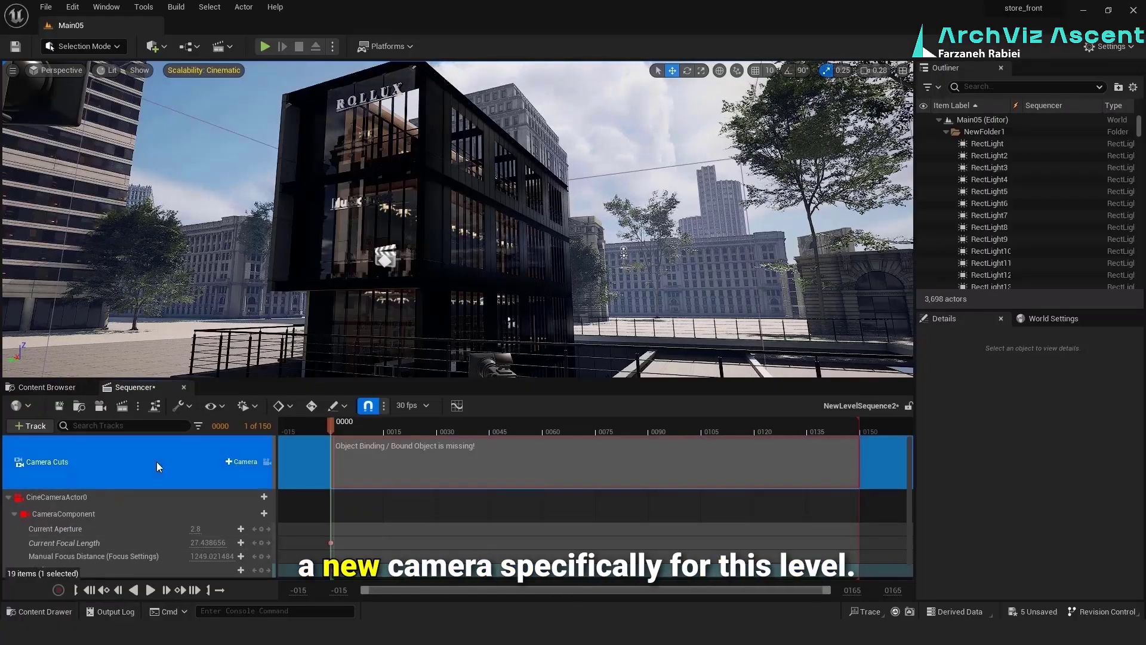
{"action": "key", "text": "Delete"}
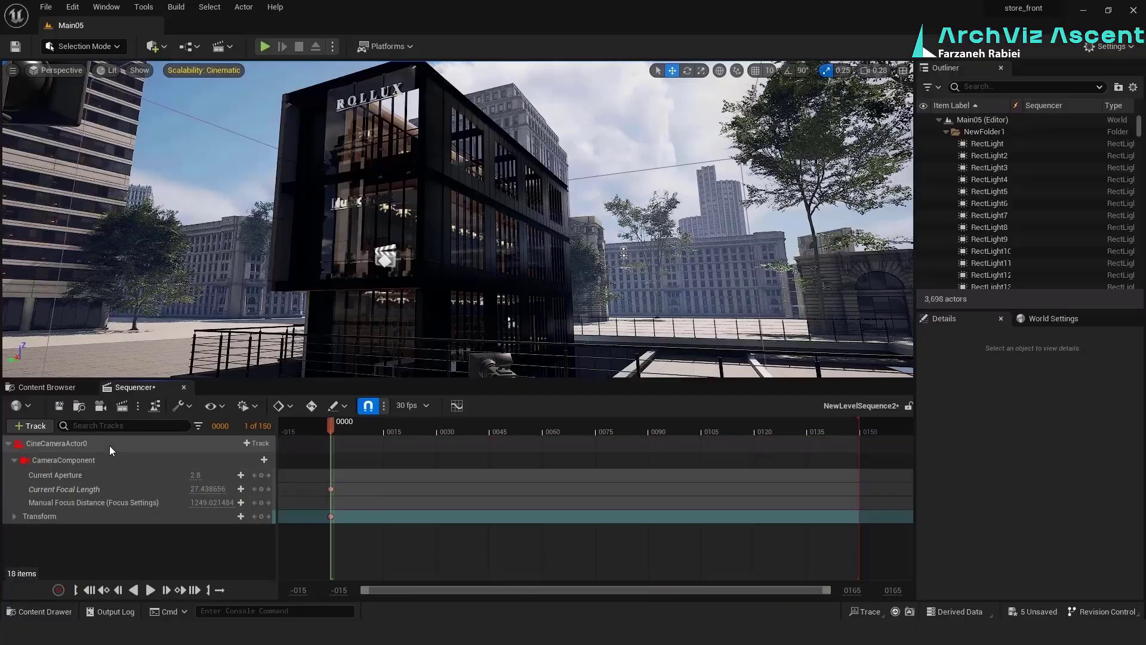
{"action": "left_click", "coordinate": [109, 445]}
{"action": "key", "text": "Delete"}
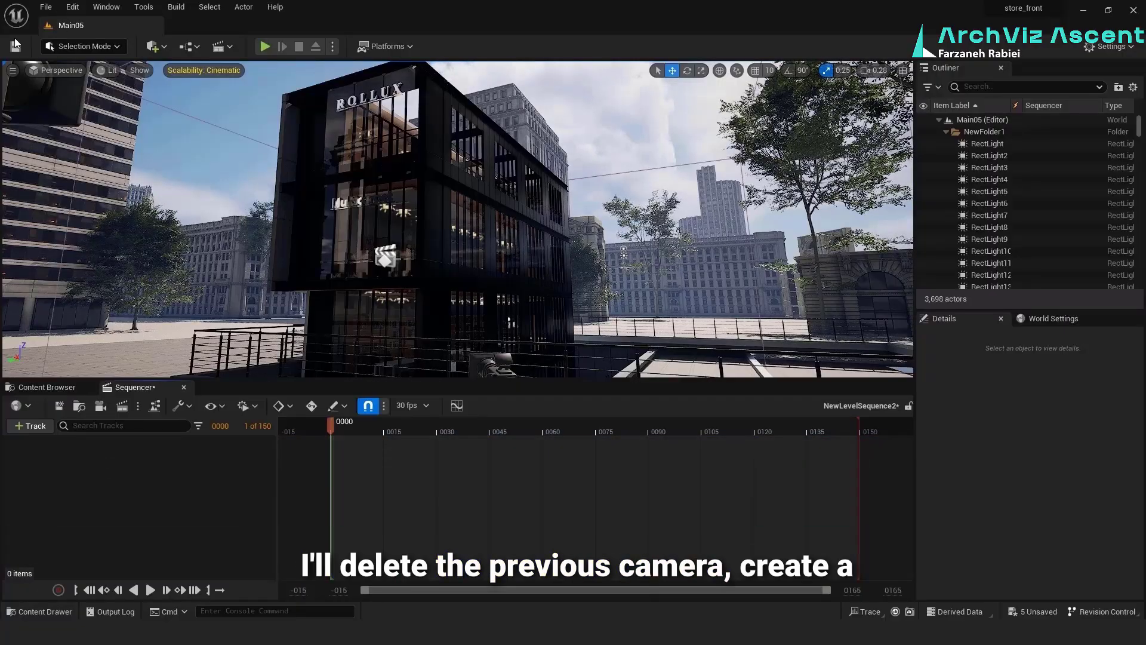
Create a Cine Camera Actor from the current view and add it to NewLevelSequence2
{"action": "left_click", "coordinate": [17, 74]}
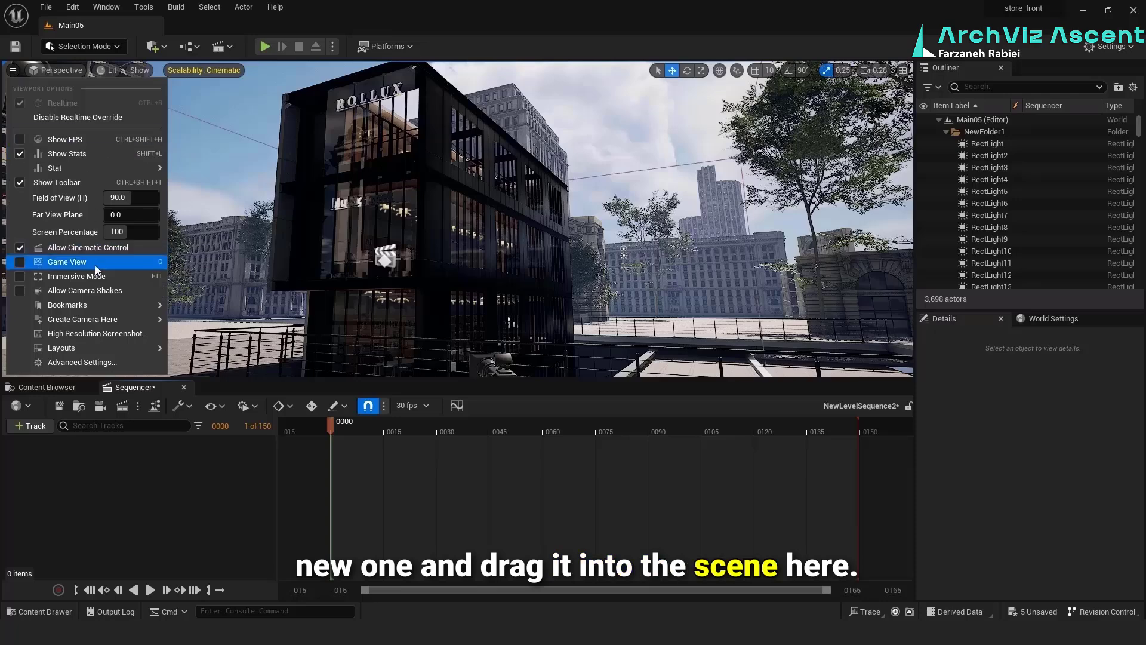
{"action": "mouse_move", "coordinate": [105, 321]}
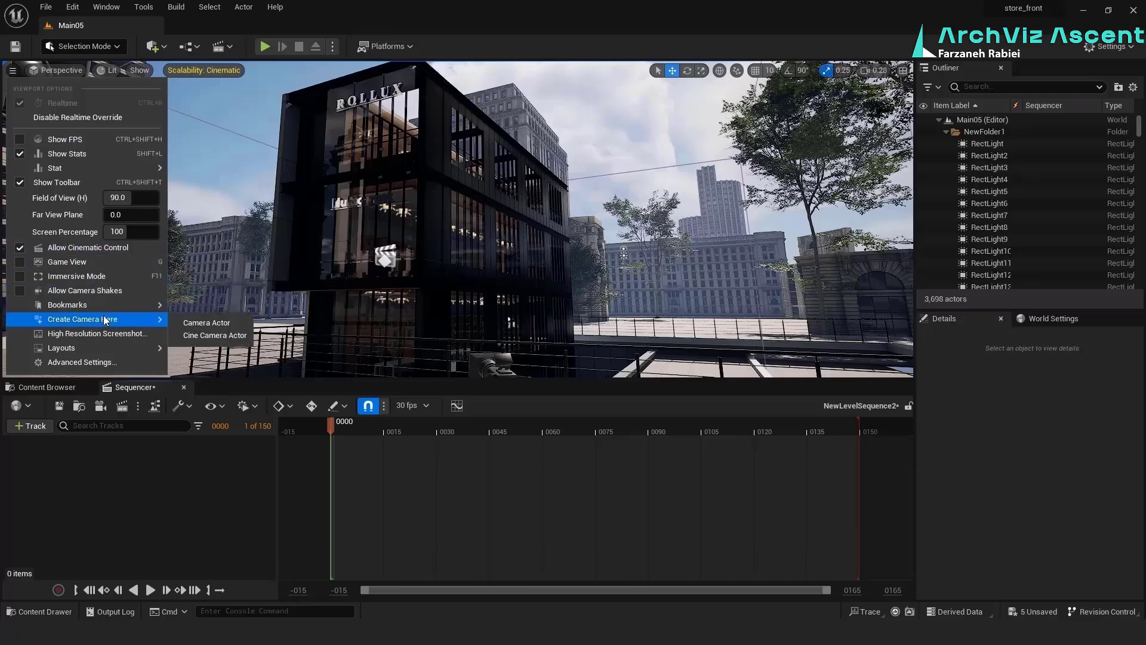
{"action": "left_click", "coordinate": [206, 335]}
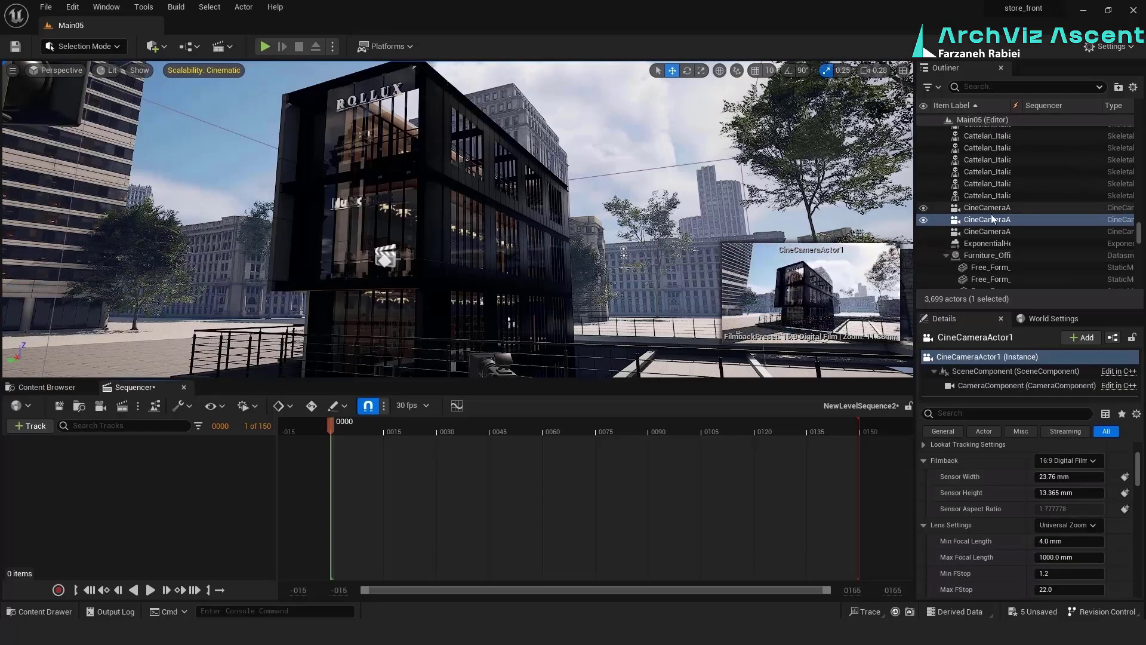
{"action": "left_click_drag", "start_coordinate": [131, 482], "coordinate": [134, 490]}
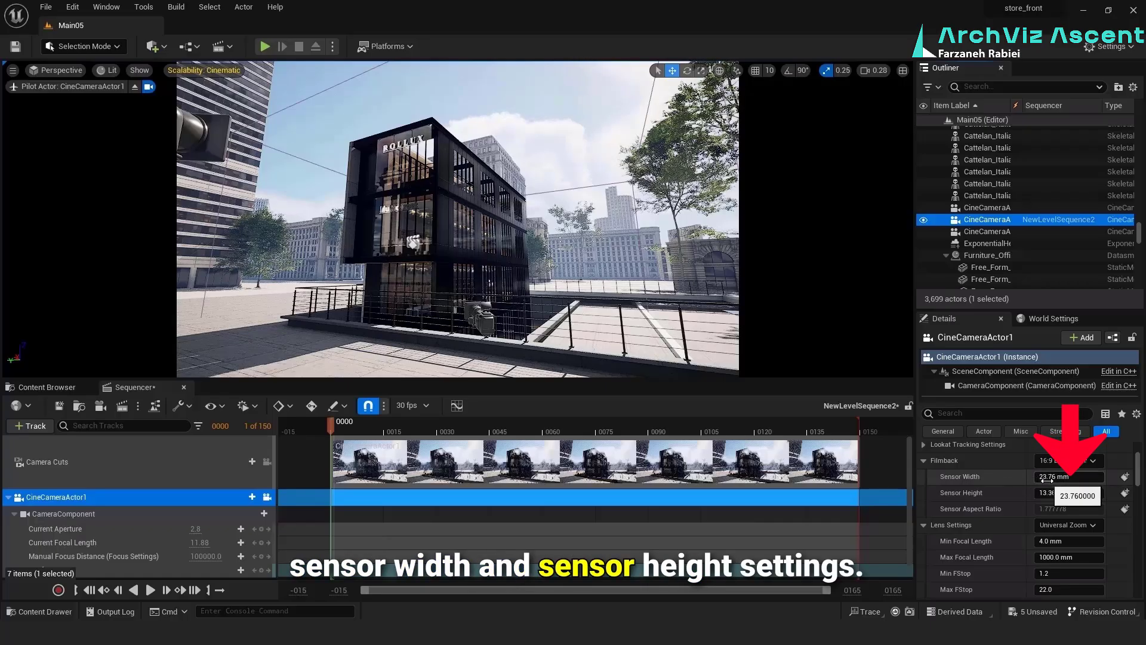
Set CineCameraActor1's sensor to about 13.1 by 12.34 mm, reframe the building through it, and key its transform
{"action": "left_click_drag", "start_coordinate": [1049, 478], "coordinate": [965, 477]}
{"action": "mouse_move", "coordinate": [1074, 494]}
{"action": "left_mouse_down"}
{"action": "mouse_move", "coordinate": [1052, 494]}
{"action": "mouse_move", "coordinate": [1063, 494]}
{"action": "left_mouse_up"}
{"action": "mouse_move", "coordinate": [458, 219]}
{"action": "right_mouse_down"}
{"action": "mouse_move", "coordinate": [451, 257]}
{"action": "mouse_move", "coordinate": [421, 262]}
{"action": "mouse_move", "coordinate": [461, 226]}
{"action": "right_mouse_up"}
{"action": "key", "text": "s"}
{"action": "key", "text": "w"}
{"action": "key", "text": "s"}
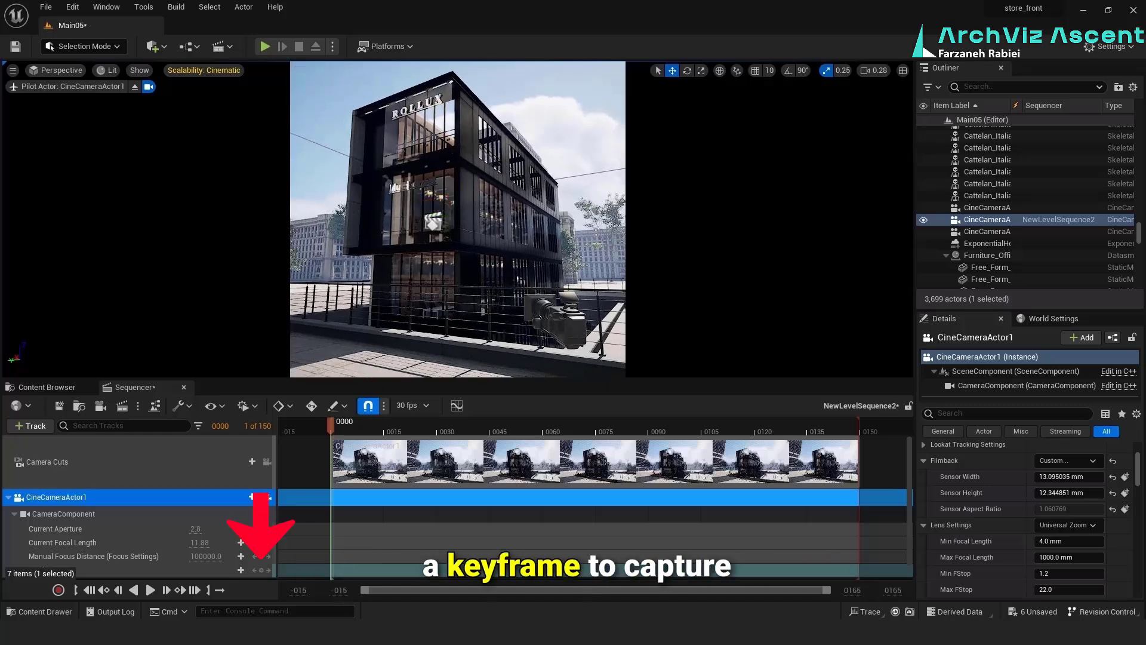
{"action": "left_click", "coordinate": [261, 570]}
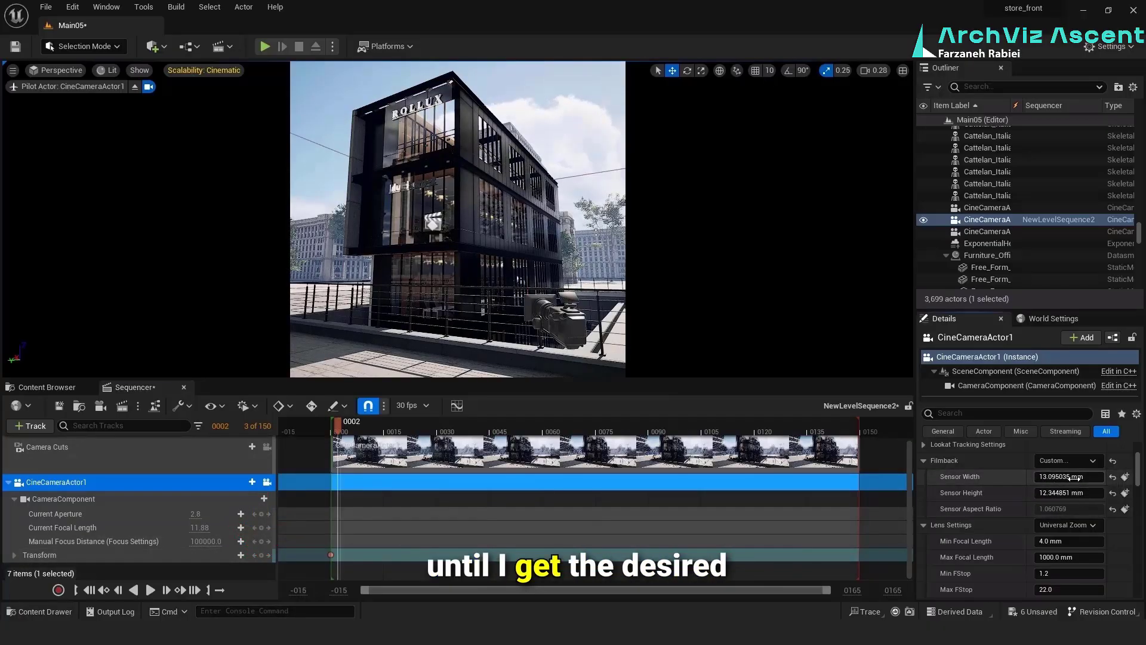
Set CineCameraActor1's sensor width to 13 mm and sensor height to 20 mm
{"action": "left_click_drag", "start_coordinate": [1069, 477], "coordinate": [1050, 495]}
{"action": "left_click", "coordinate": [1061, 494]}
{"action": "type", "text": "10"}
{"action": "left_click", "coordinate": [1062, 480]}
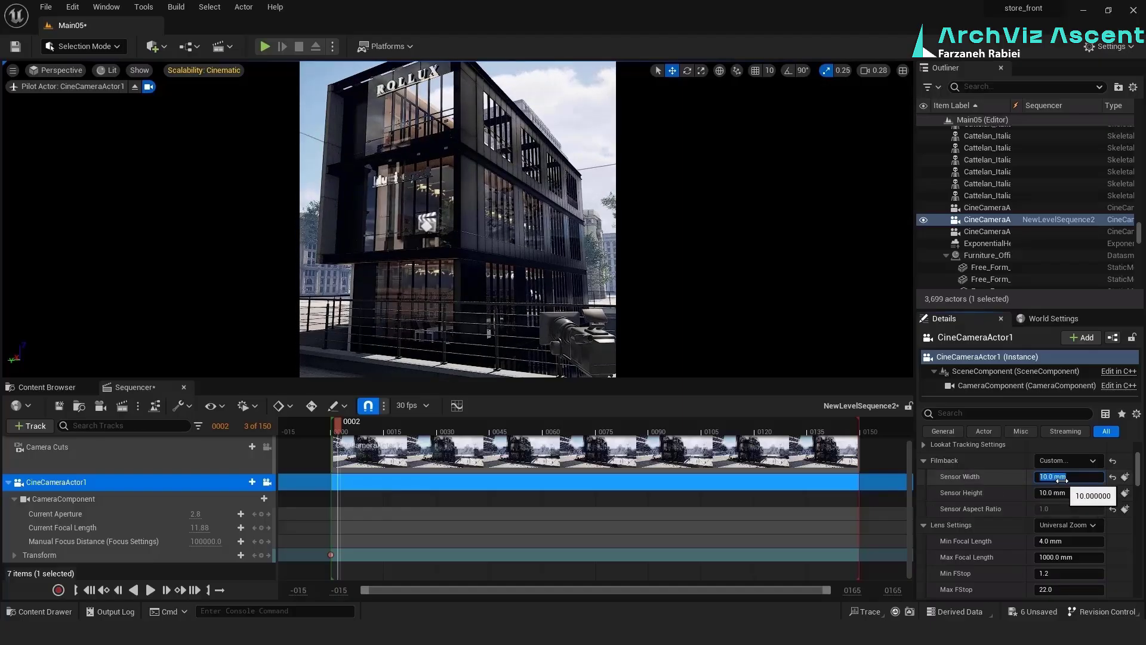
{"action": "type", "text": "13"}
{"action": "key", "text": "Return"}
{"action": "left_click", "coordinate": [1069, 495]}
{"action": "type", "text": "20"}
{"action": "key", "text": "Return"}
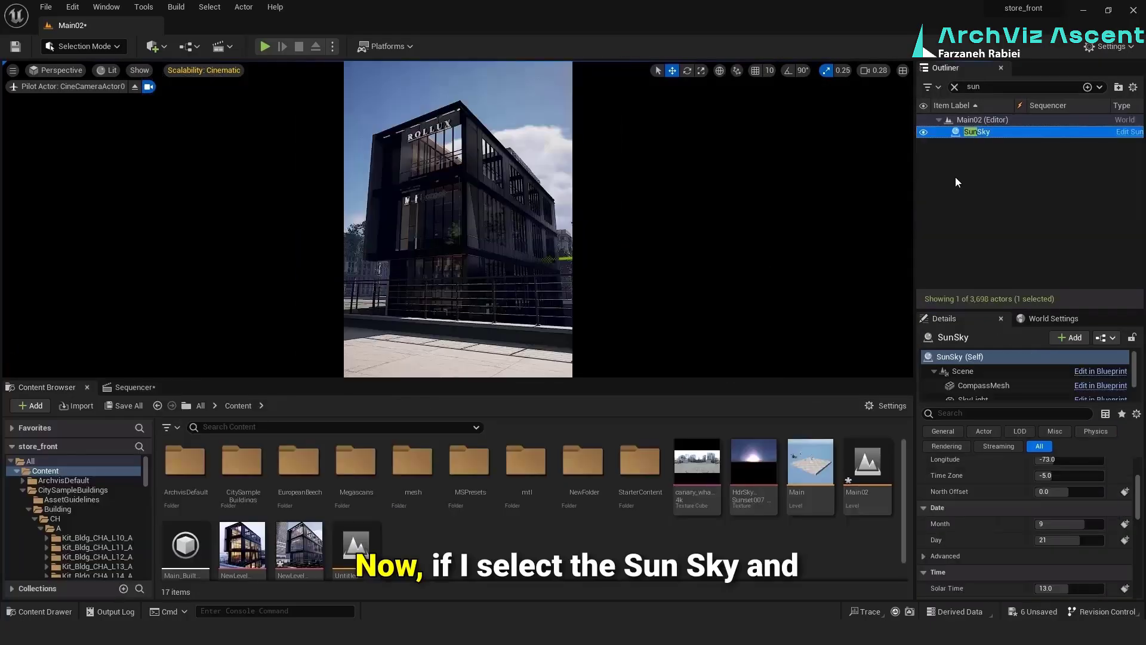
Delete the SunSky actor from the level and add an HDRI Backdrop light
{"action": "key", "text": "Delete"}
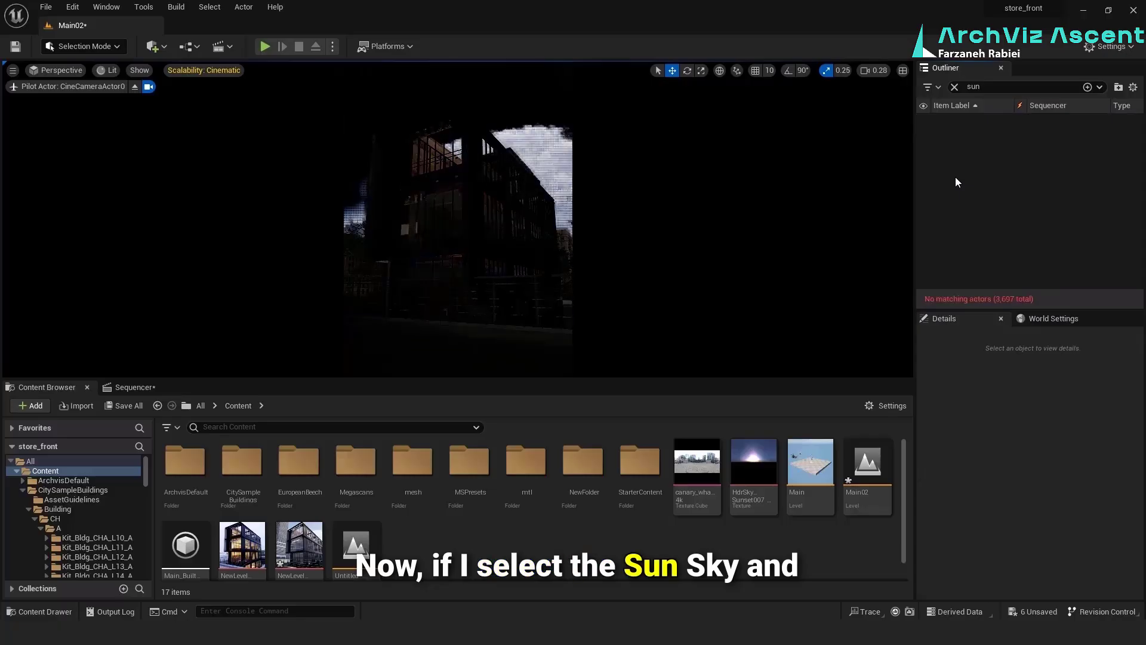
{"action": "left_click", "coordinate": [160, 50]}
{"action": "mouse_move", "coordinate": [181, 185]}
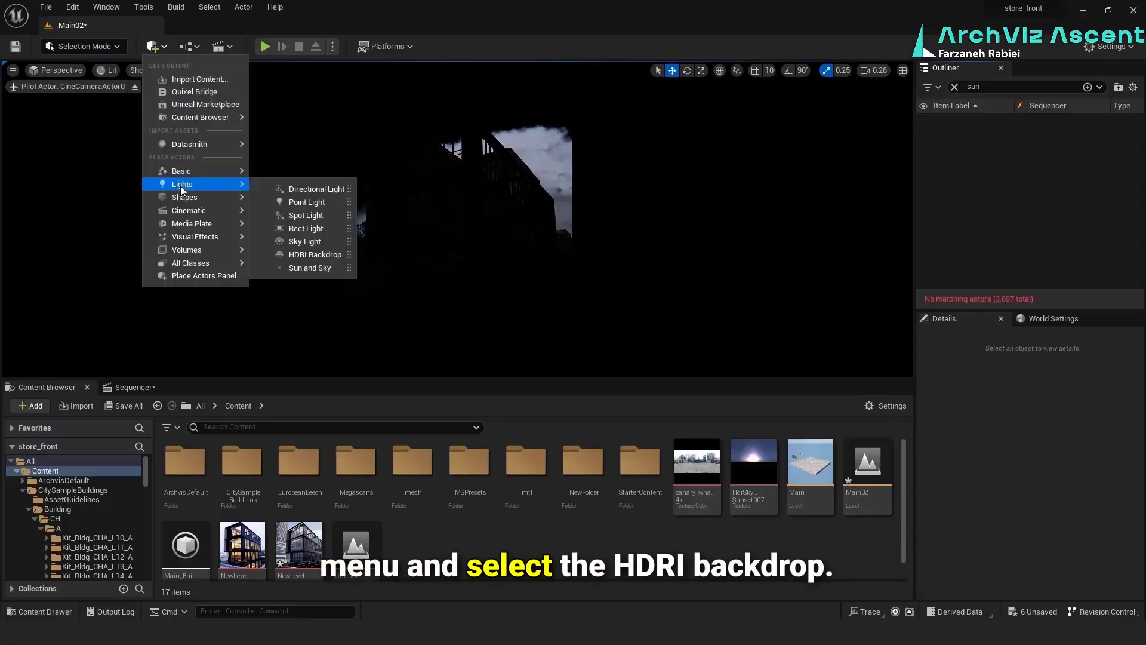
{"action": "left_click", "coordinate": [314, 255]}
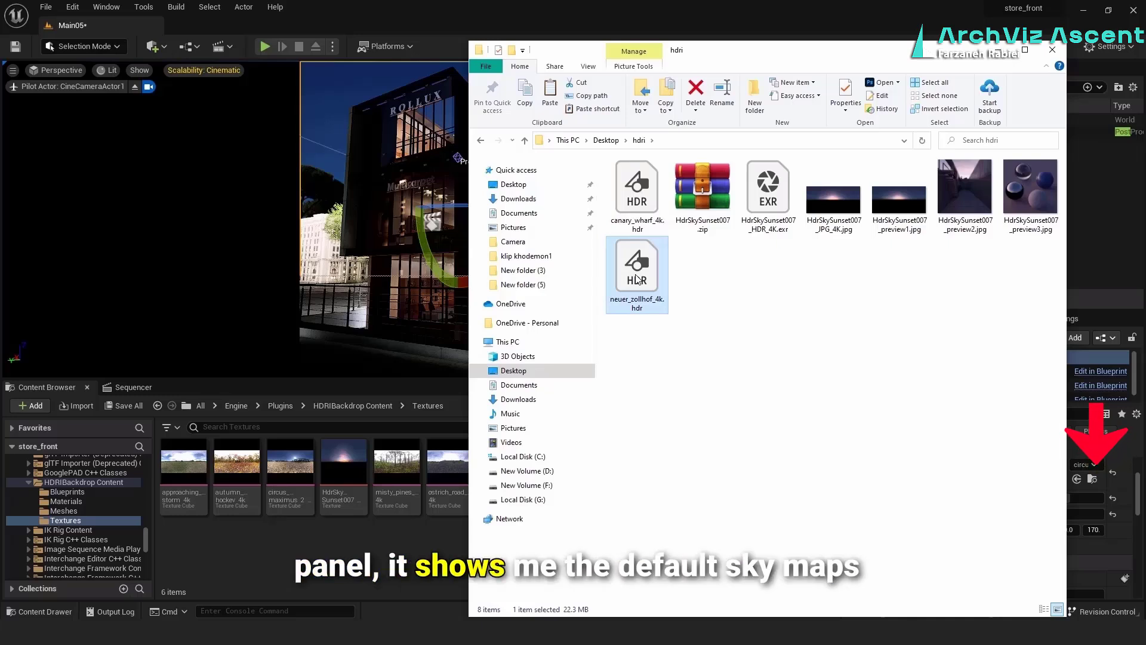
Import neuer_zollhof_4k.hdr into the HDRIBackdrop Textures folder and assign it as the HDRI Backdrop's cubemap
{"action": "left_click_drag", "start_coordinate": [637, 280], "coordinate": [344, 566]}
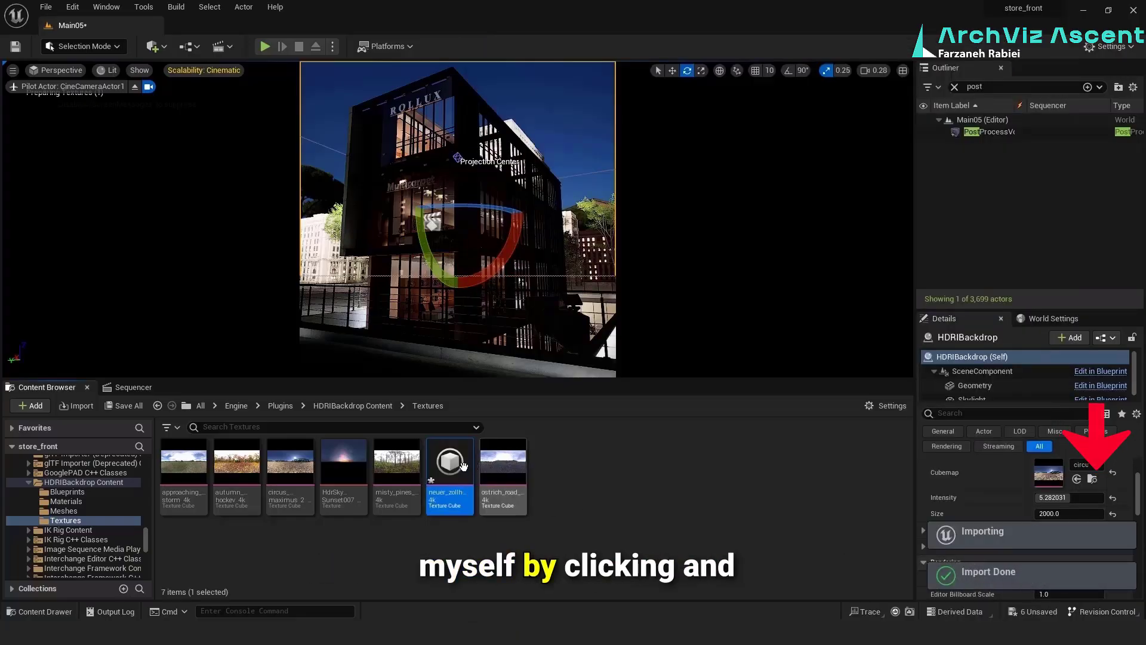
{"action": "left_click_drag", "start_coordinate": [472, 489], "coordinate": [1050, 478]}
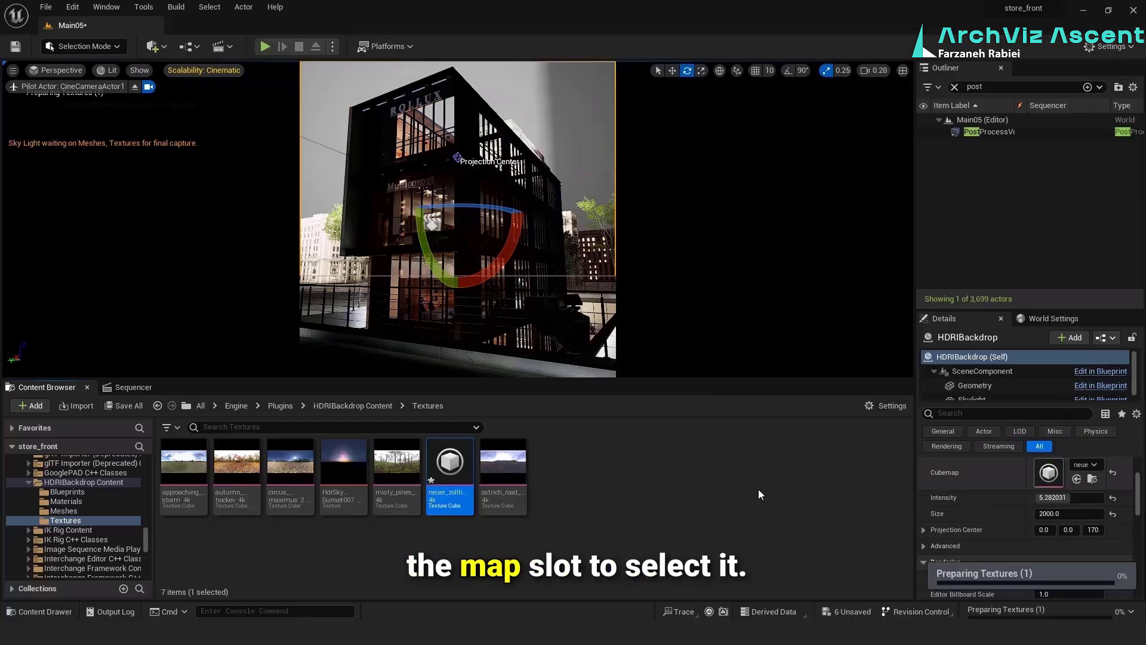
{"action": "left_click", "coordinate": [711, 504]}
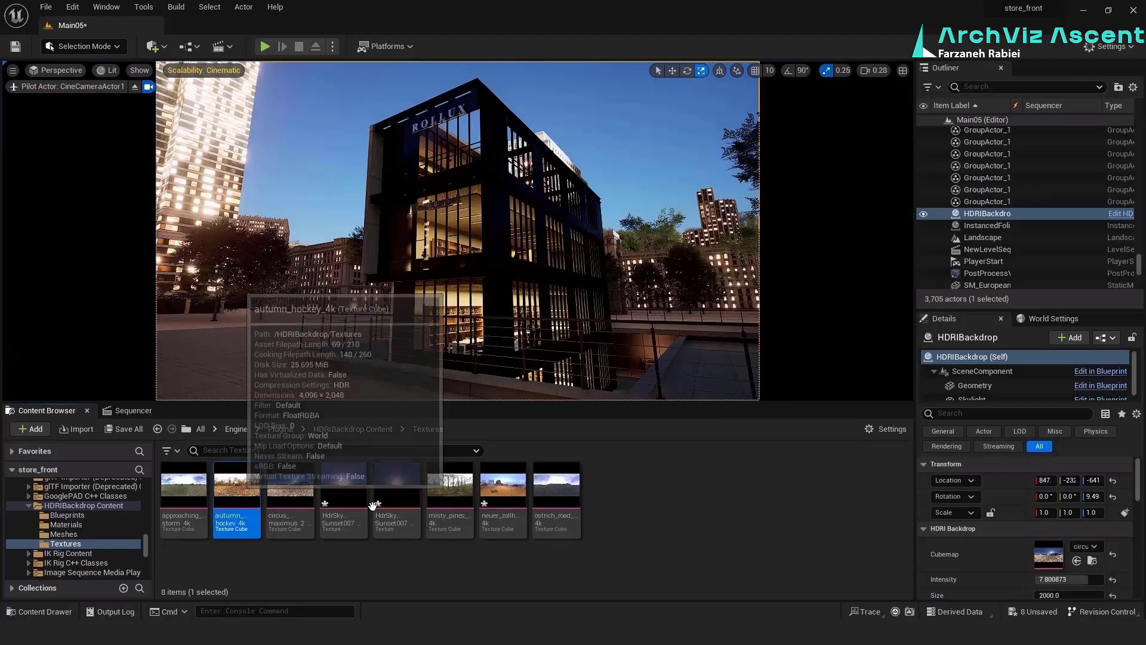
Try autumn_hockey_4k as the HDRI Backdrop's cubemap and undo the change
{"action": "left_click_drag", "start_coordinate": [236, 485], "coordinate": [1053, 554]}
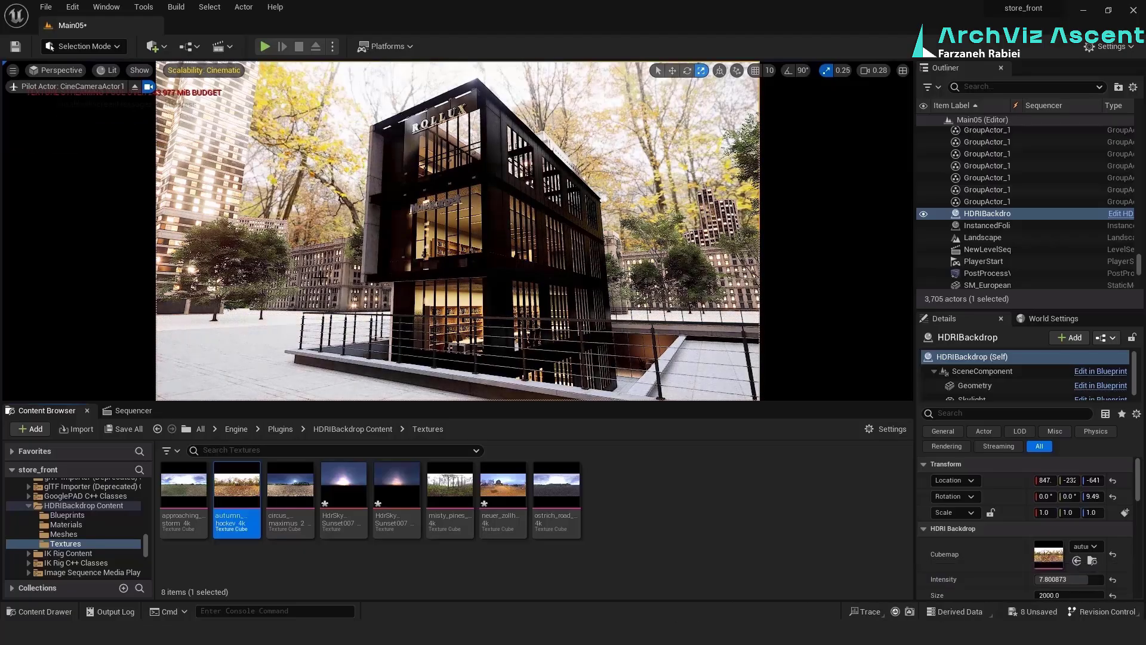
{"action": "key", "text": "ctrl+z"}
{"action": "key", "text": "ctrl+z"}
{"action": "key", "text": "ctrl+z"}
{"action": "key", "text": "ctrl+z"}
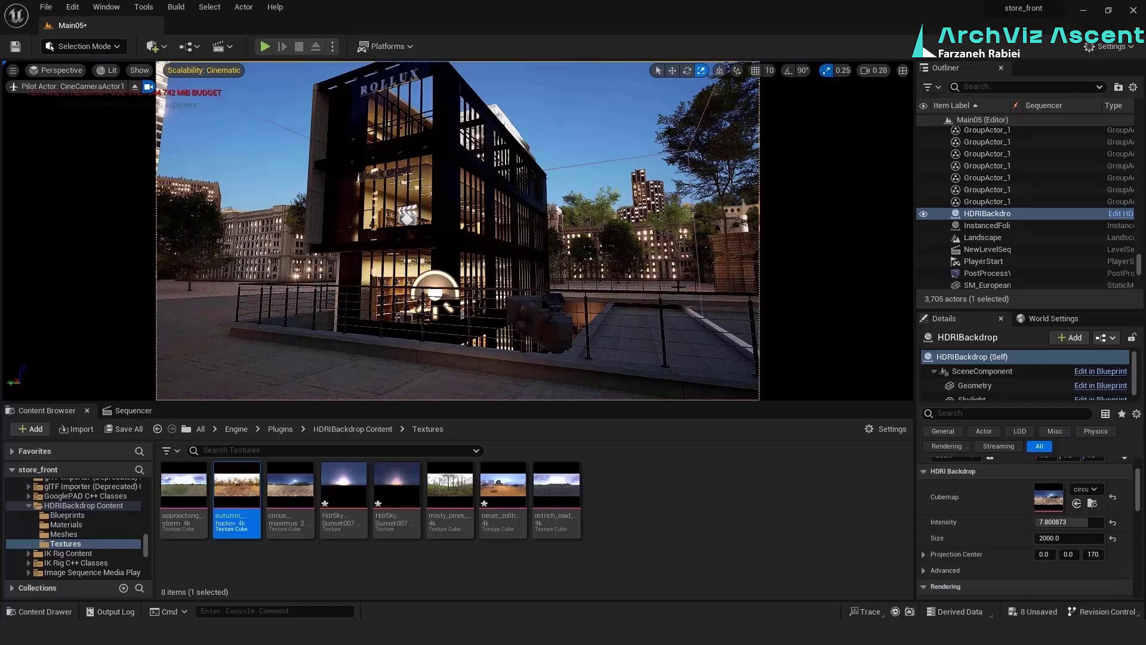
Show the viewport in Game View and reframe the building through the piloted CineCameraActor1
{"action": "key", "text": "g"}
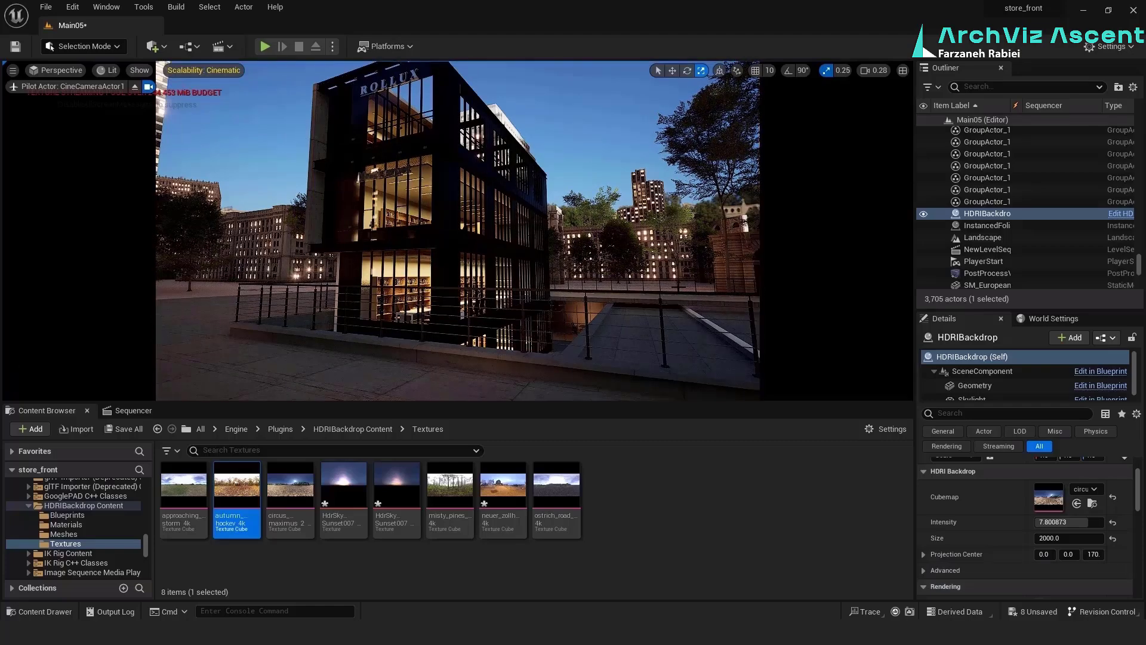
{"action": "right_click_drag", "start_coordinate": [458, 231], "coordinate": [394, 231]}
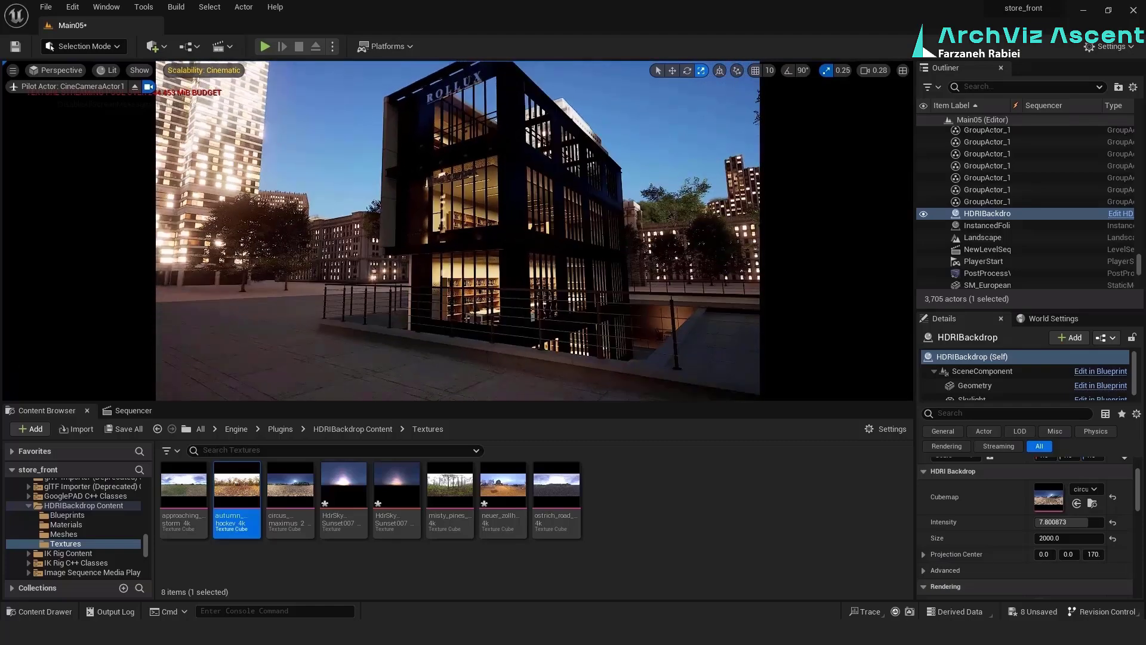
{"action": "left_click", "coordinate": [347, 240]}
{"action": "key", "text": "ctrl+z"}
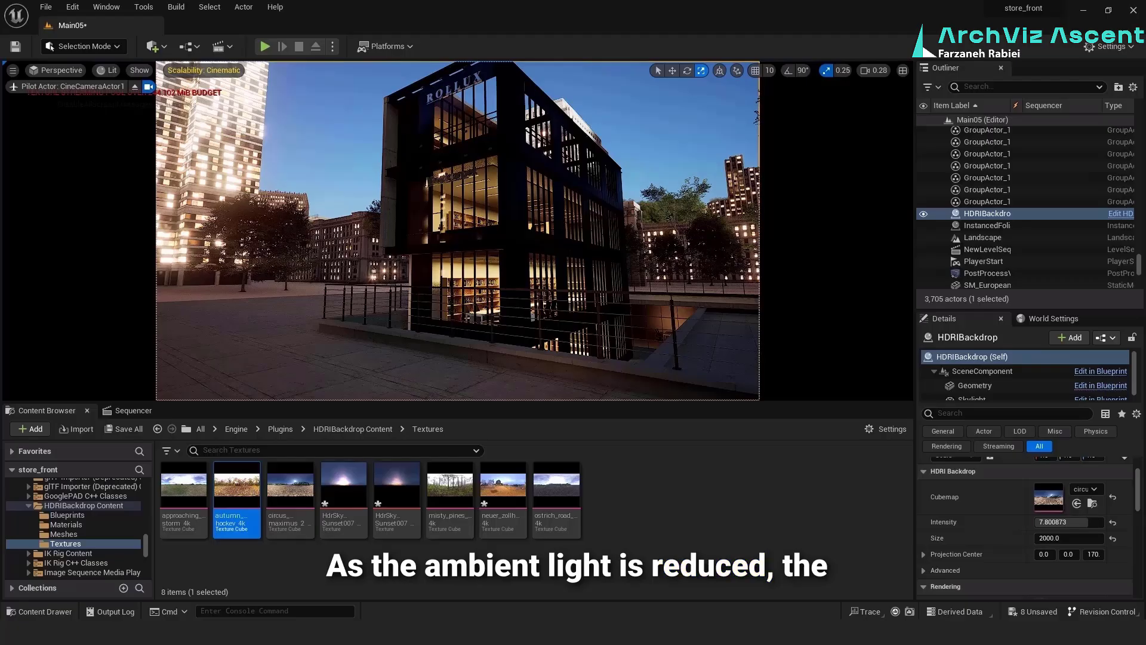
{"action": "right_click_drag", "start_coordinate": [493, 214], "coordinate": [505, 218]}
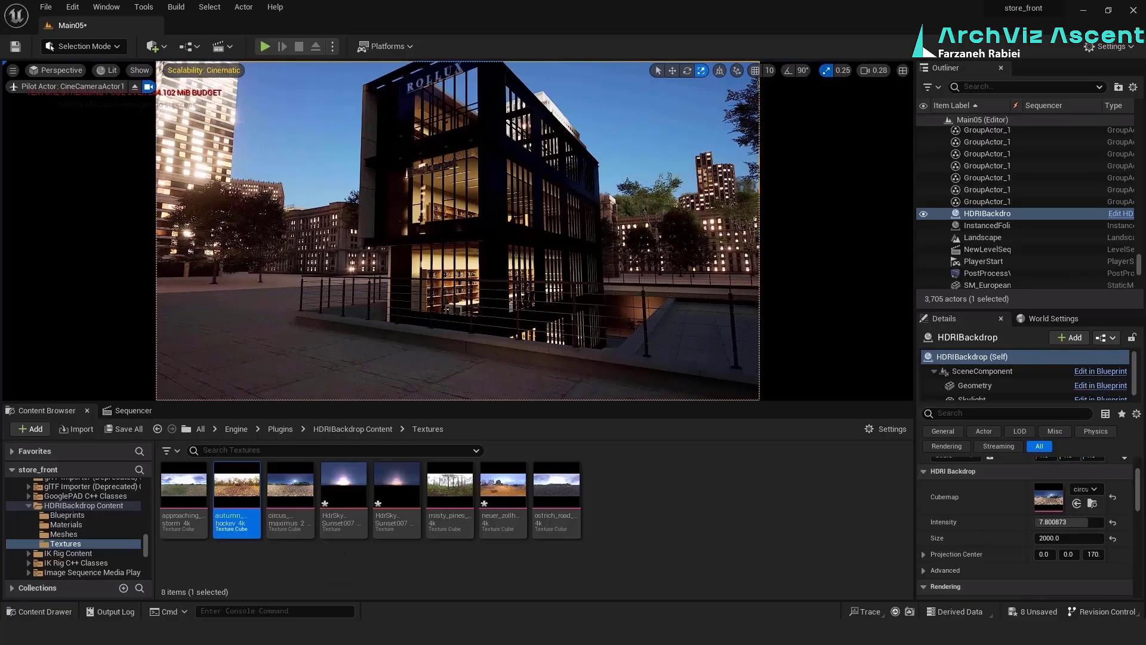
{"action": "scroll", "coordinate": [458, 230], "scroll_direction": "up", "scroll_amount": 2}
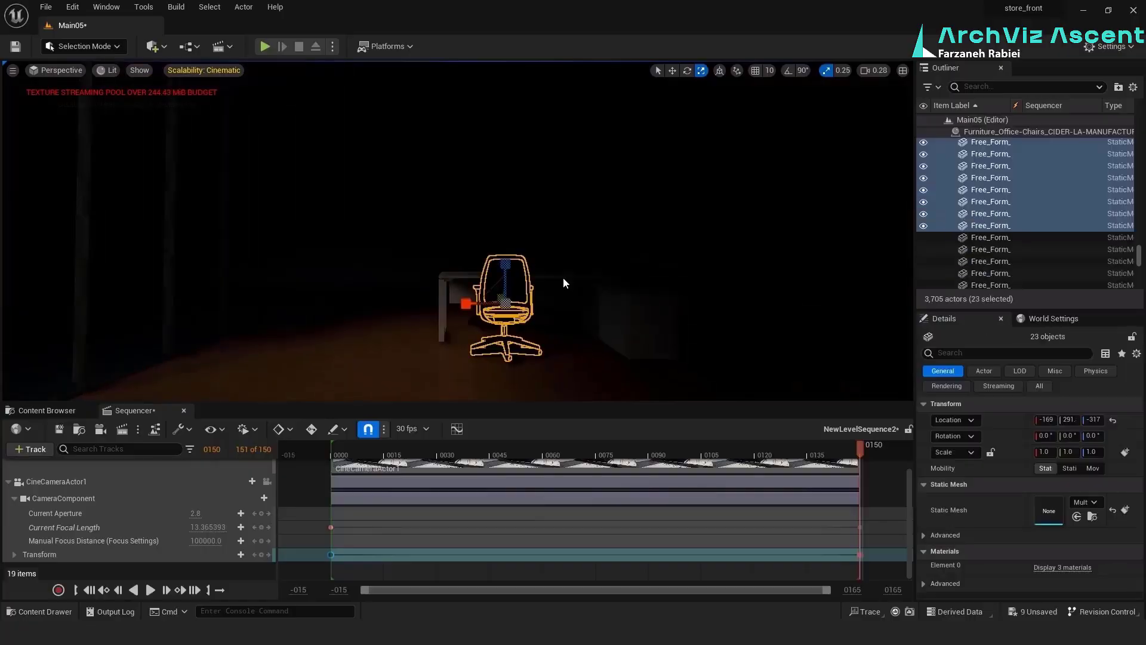
Position office chairs inside the building with the move tool
{"action": "left_click", "coordinate": [564, 278], "text": "ctrl"}
{"action": "key", "text": "w"}
{"action": "left_click_drag", "start_coordinate": [535, 298], "coordinate": [580, 312]}
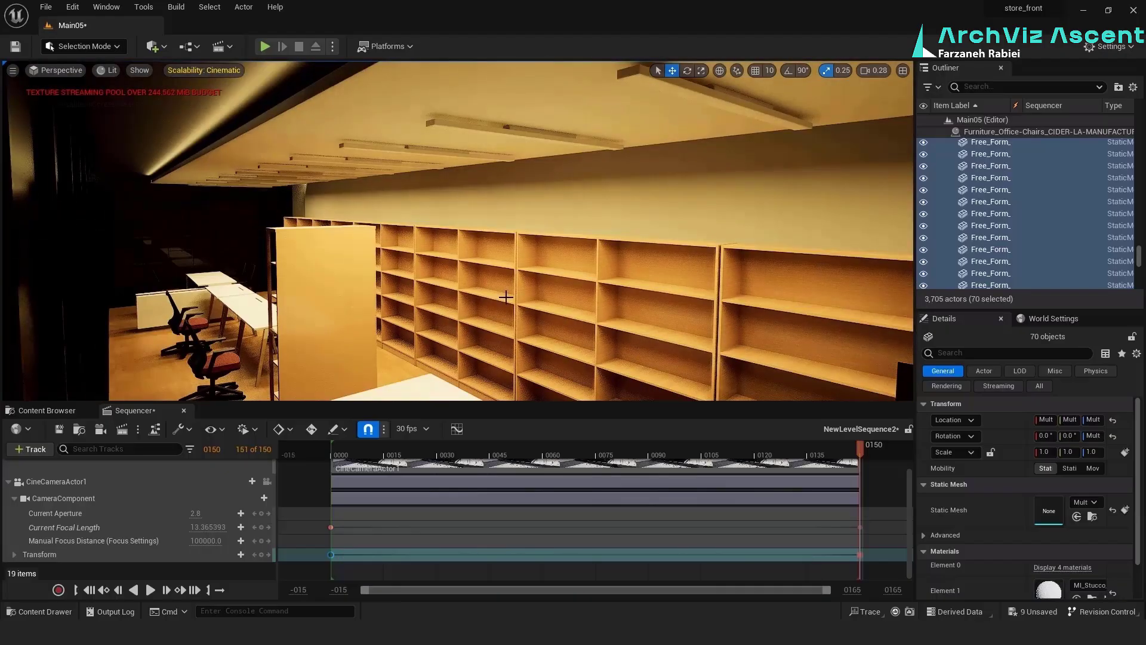
Place a rect light inside the lower floor and select a city building in the background
{"action": "left_click", "coordinate": [473, 163]}
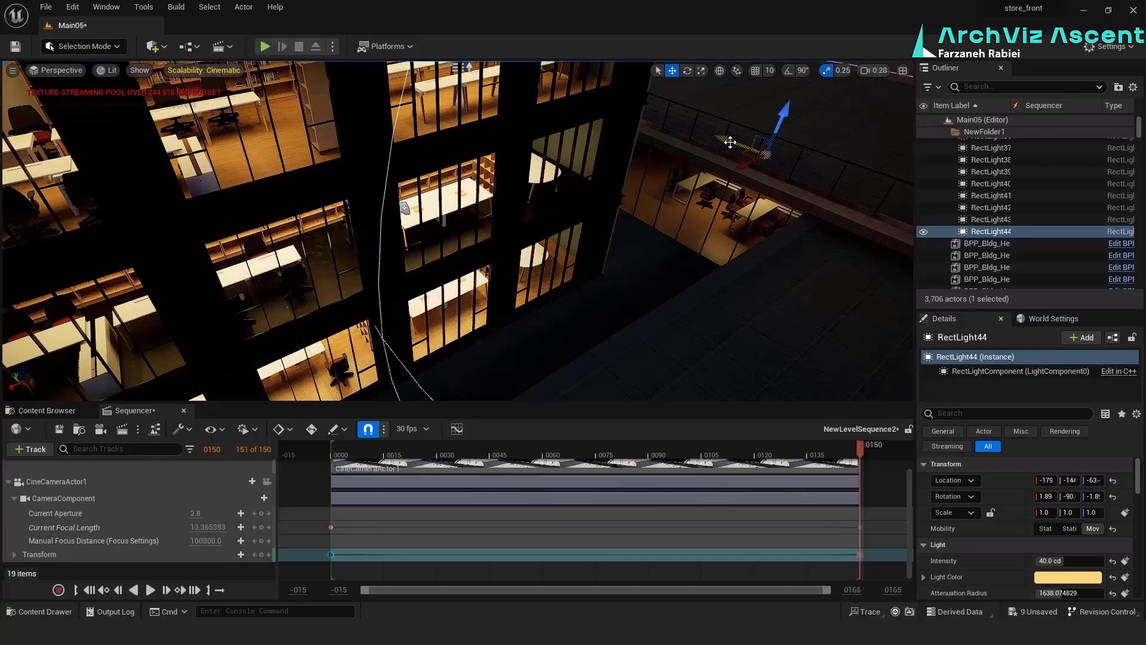
{"action": "left_click_drag", "start_coordinate": [729, 141], "coordinate": [620, 112], "text": "alt"}
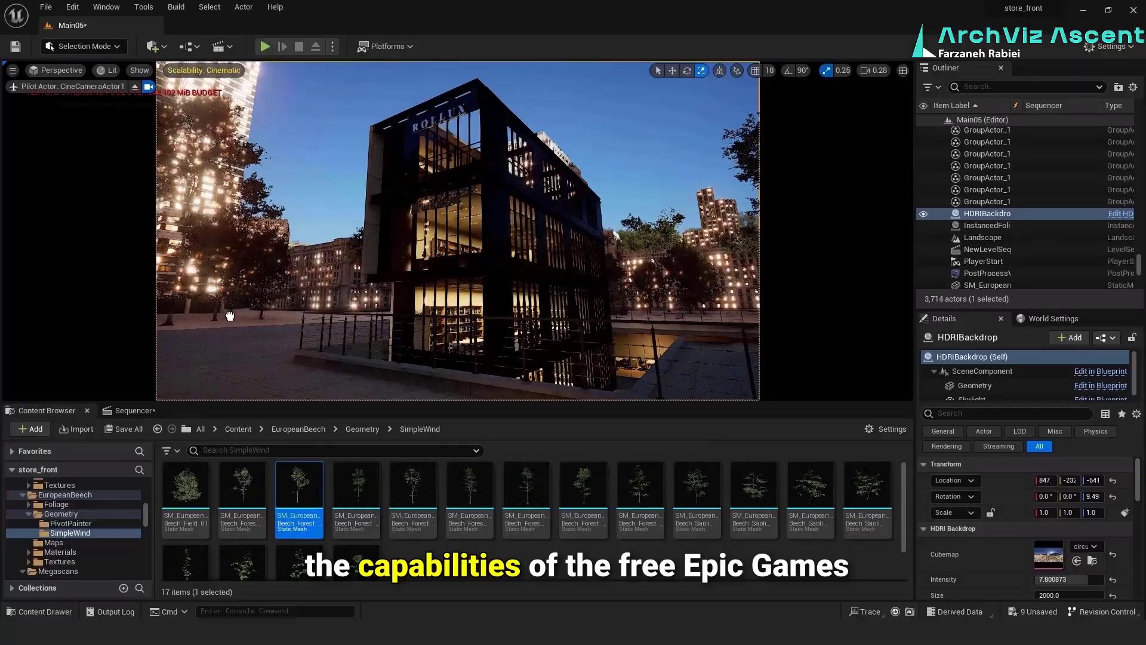
{"action": "left_click", "coordinate": [230, 317]}
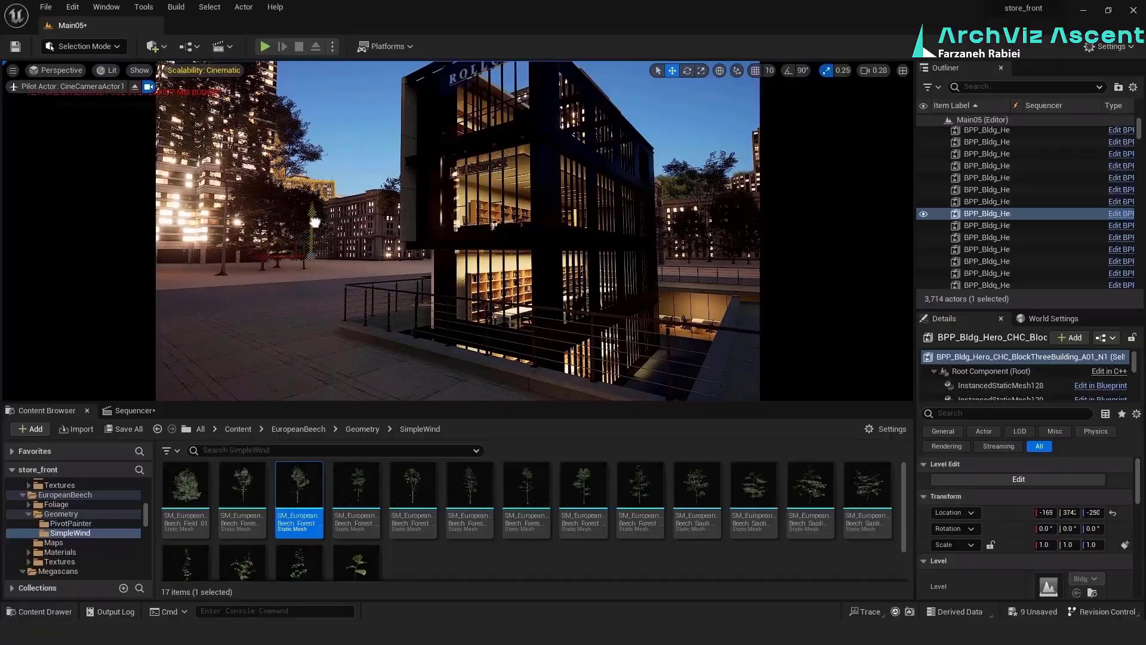
Save the Main05 level together with the two HdrSkySunset007 textures and the neuer_zollhof_4k texture
{"action": "right_click", "coordinate": [242, 534]}
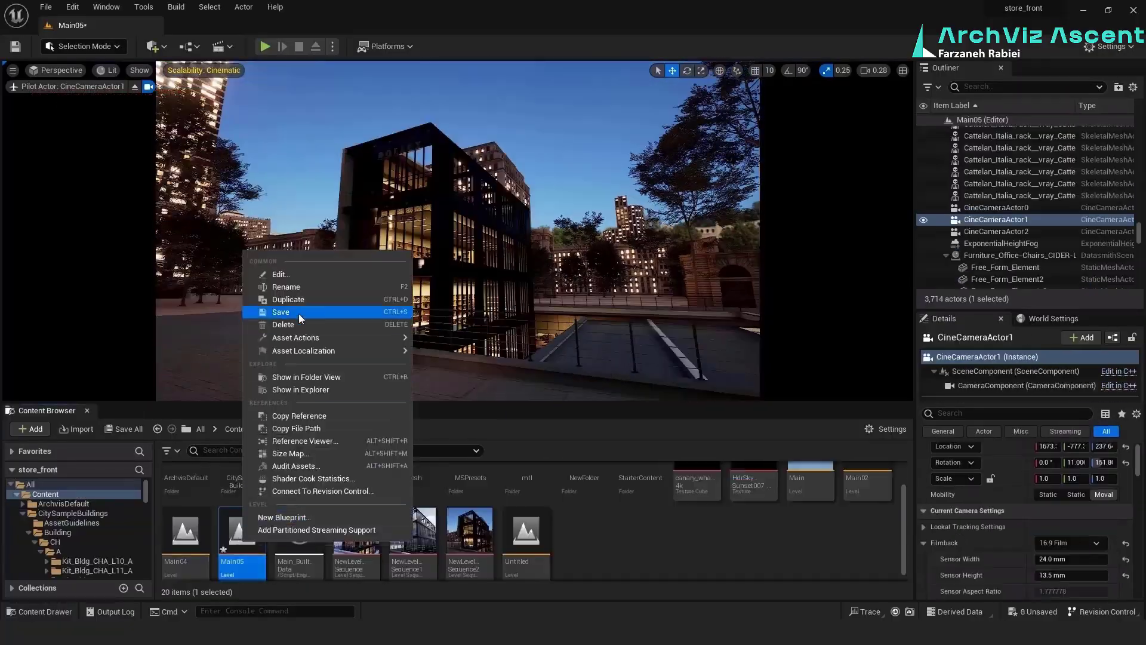
{"action": "left_click", "coordinate": [301, 319]}
{"action": "left_click", "coordinate": [123, 430]}
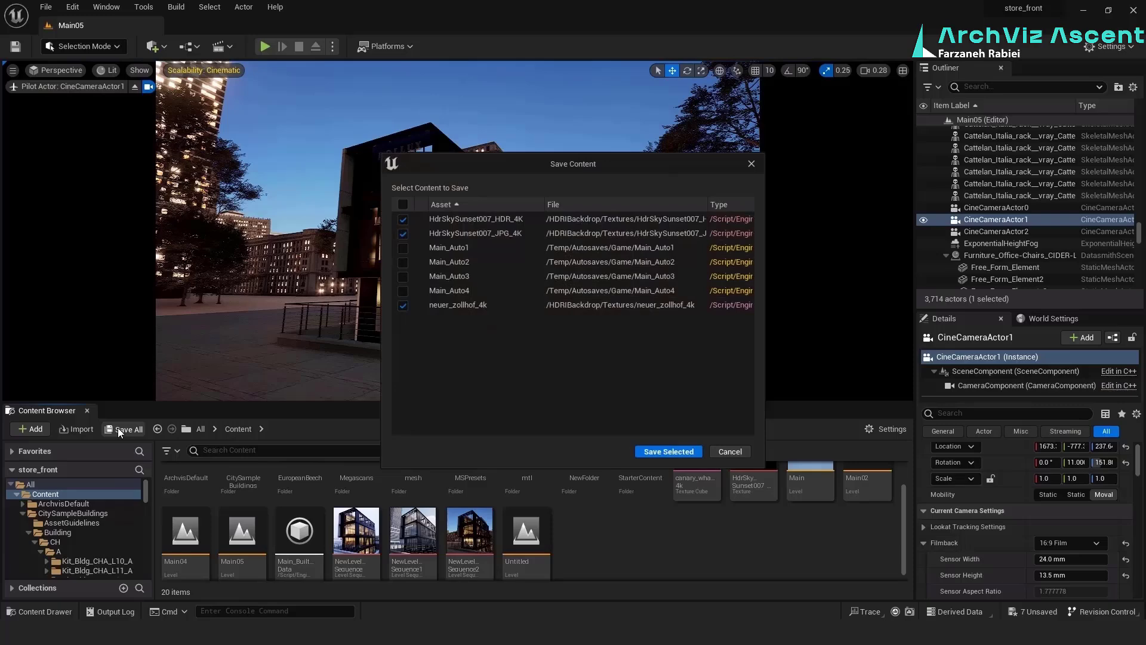
{"action": "left_click", "coordinate": [667, 453]}
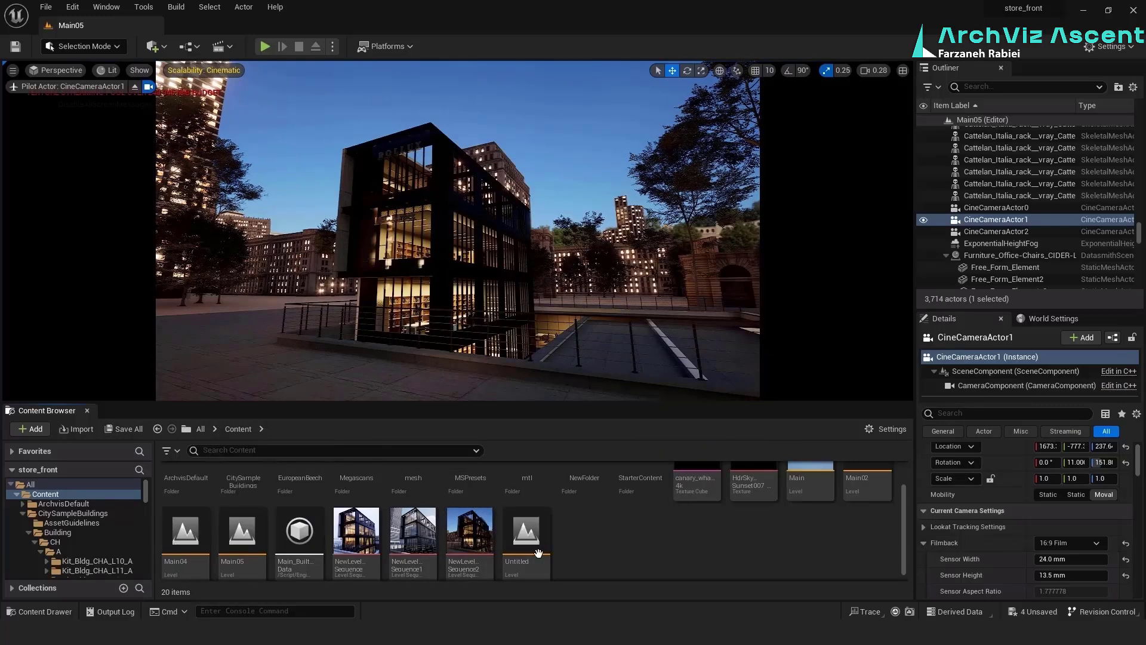
Open the Main04 level and switch to the daytime Main02 level without saving the listed autosave assets
{"action": "double_click", "coordinate": [188, 532]}
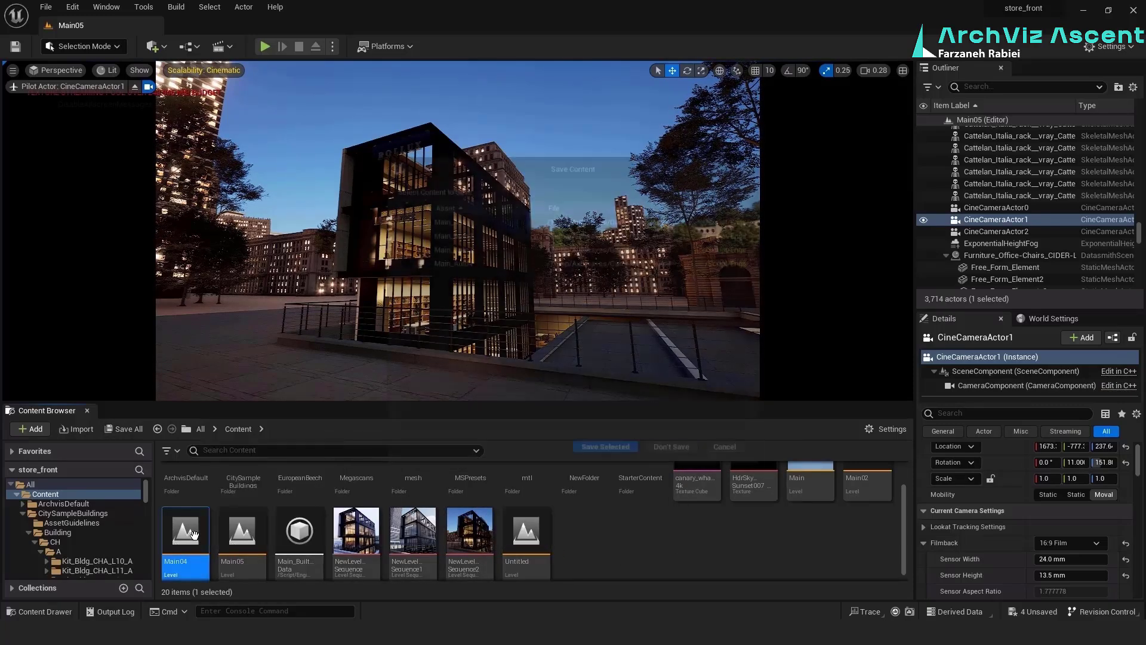
{"action": "left_click", "coordinate": [674, 452]}
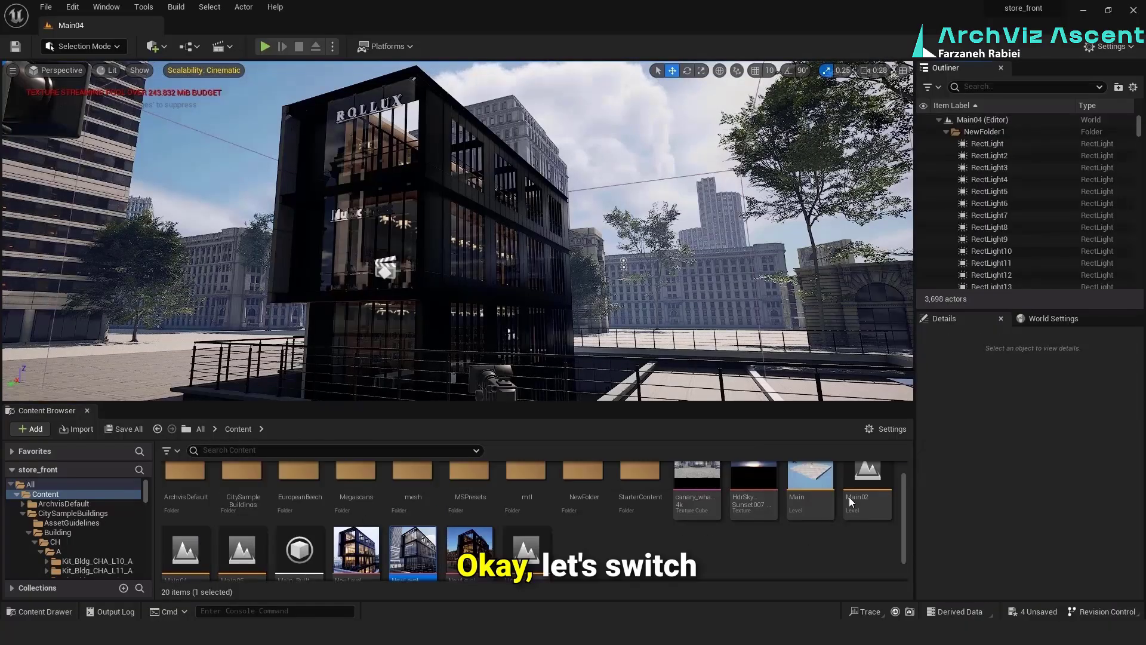
{"action": "double_click", "coordinate": [869, 475]}
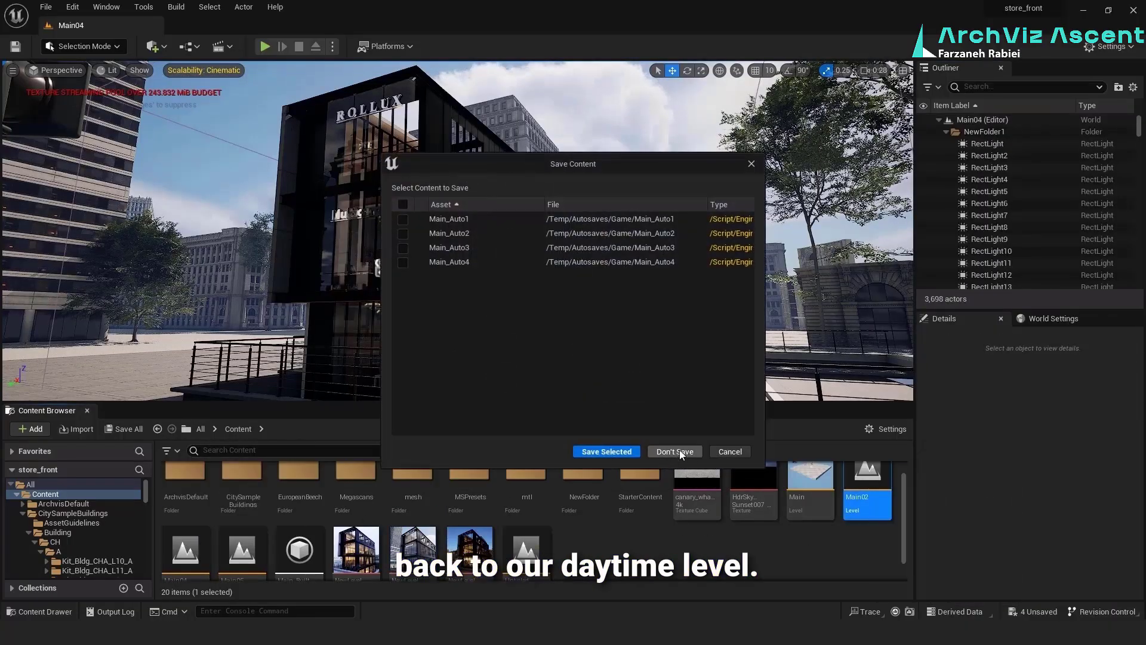
{"action": "left_click", "coordinate": [675, 452]}
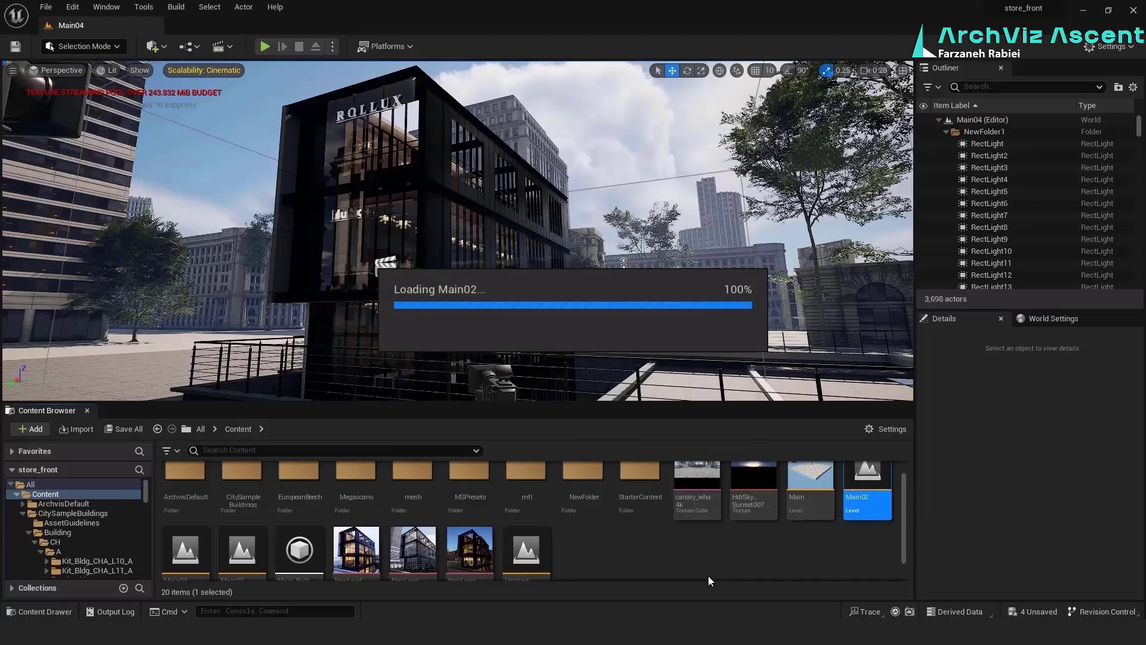
{"action": "left_click", "coordinate": [669, 361]}
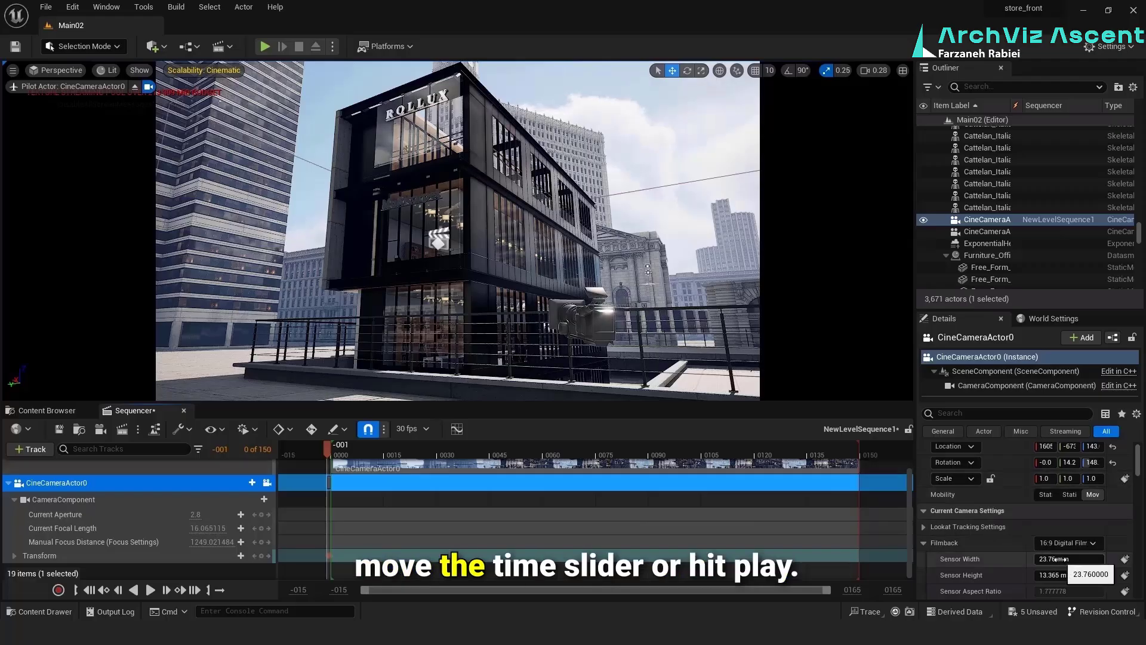
Narrow the filmback of CineCameraActor0 to a sensor width of about 12.6 mm
{"action": "left_click_drag", "start_coordinate": [1069, 560], "coordinate": [1034, 559]}
{"action": "left_click_drag", "start_coordinate": [1069, 559], "coordinate": [1061, 559]}
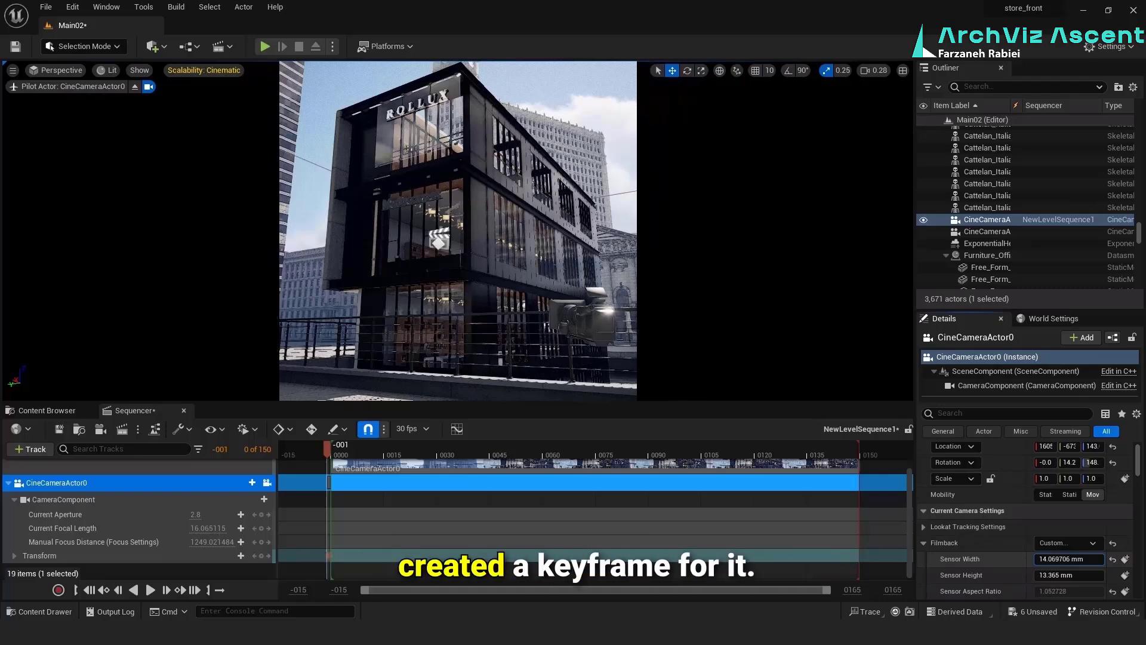
{"action": "left_click_drag", "start_coordinate": [1062, 559], "coordinate": [1048, 560]}
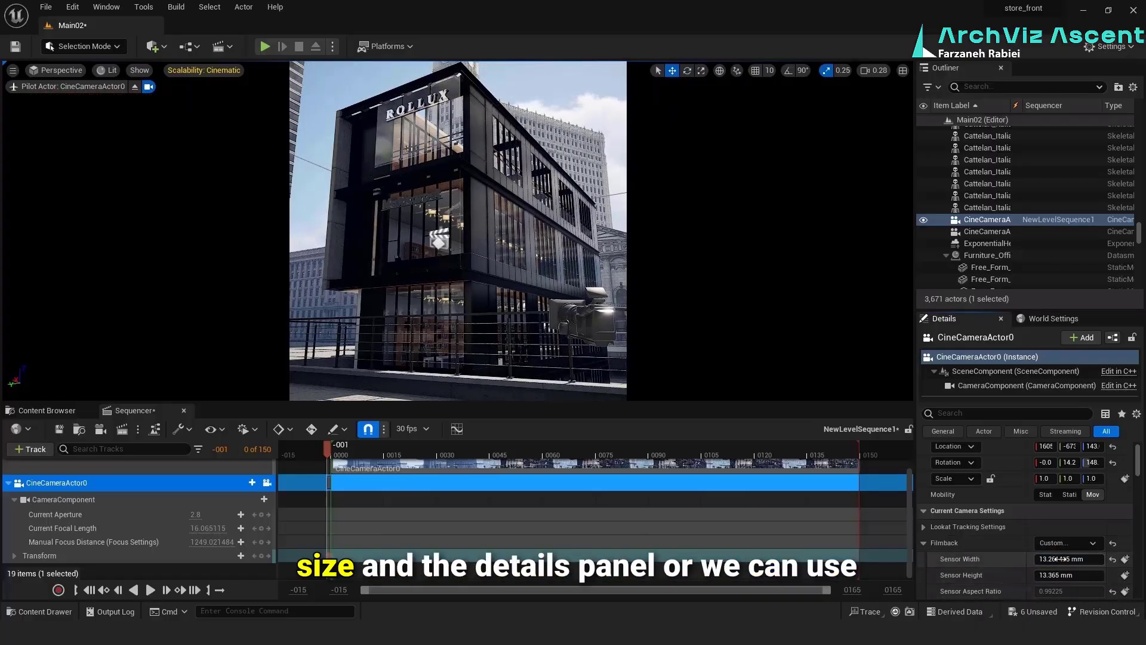
{"action": "left_click_drag", "start_coordinate": [1069, 559], "coordinate": [1051, 559]}
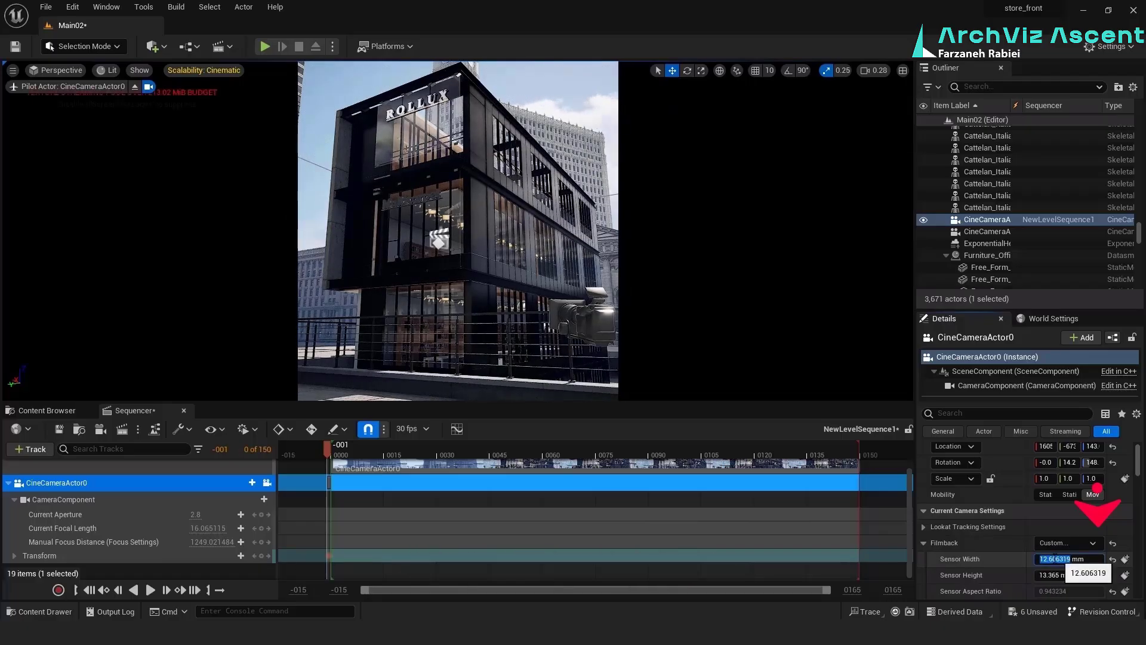
{"action": "left_click", "coordinate": [1051, 575]}
{"action": "left_click", "coordinate": [507, 255]}
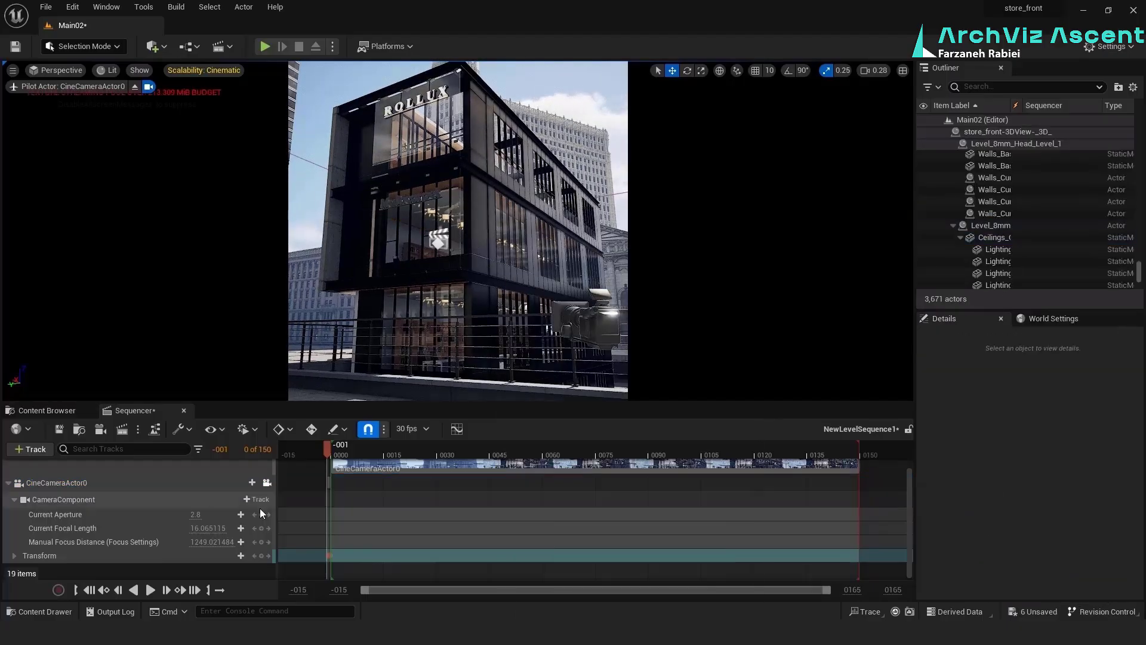
Set both the sensor width and the sensor height of CineCameraActor0 to 14 mm for a square frame
{"action": "left_click", "coordinate": [239, 482]}
{"action": "left_click", "coordinate": [267, 483]}
{"action": "left_click", "coordinate": [266, 483]}
{"action": "left_click_drag", "start_coordinate": [1055, 575], "coordinate": [1080, 575]}
{"action": "left_click", "coordinate": [1054, 560]}
{"action": "type", "text": "14"}
{"action": "left_click", "coordinate": [1055, 572]}
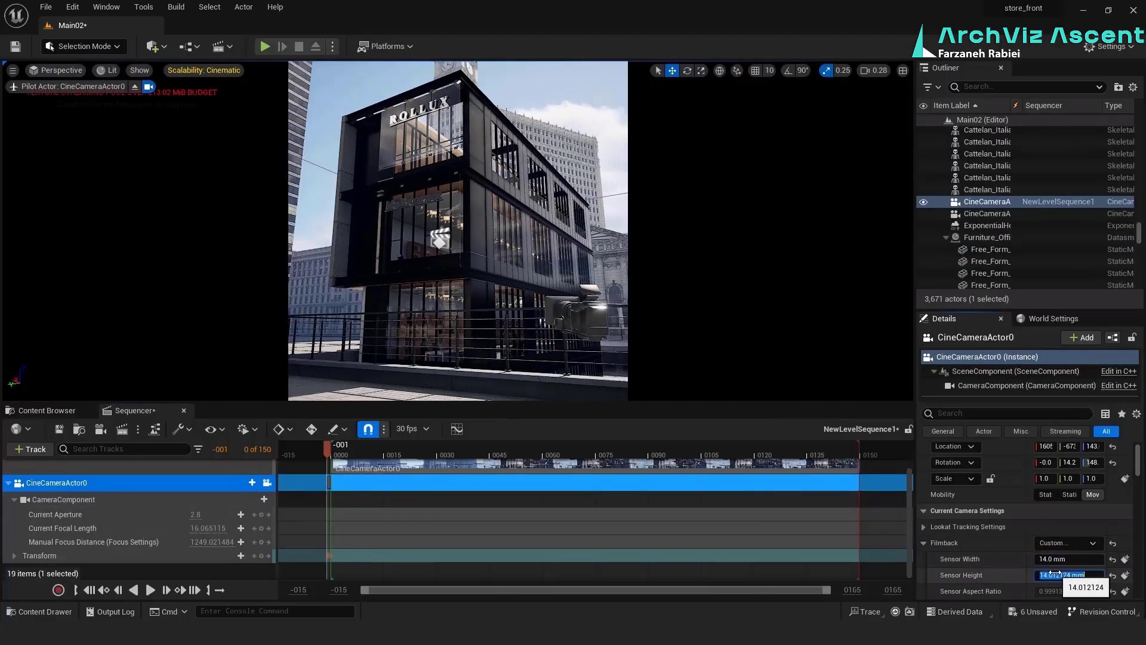
{"action": "type", "text": "14"}
{"action": "key", "text": "Return"}
Save the Main02 level and hide the editor icons in the viewport with Game View
{"action": "left_click", "coordinate": [345, 486]}
{"action": "right_click", "coordinate": [860, 496]}
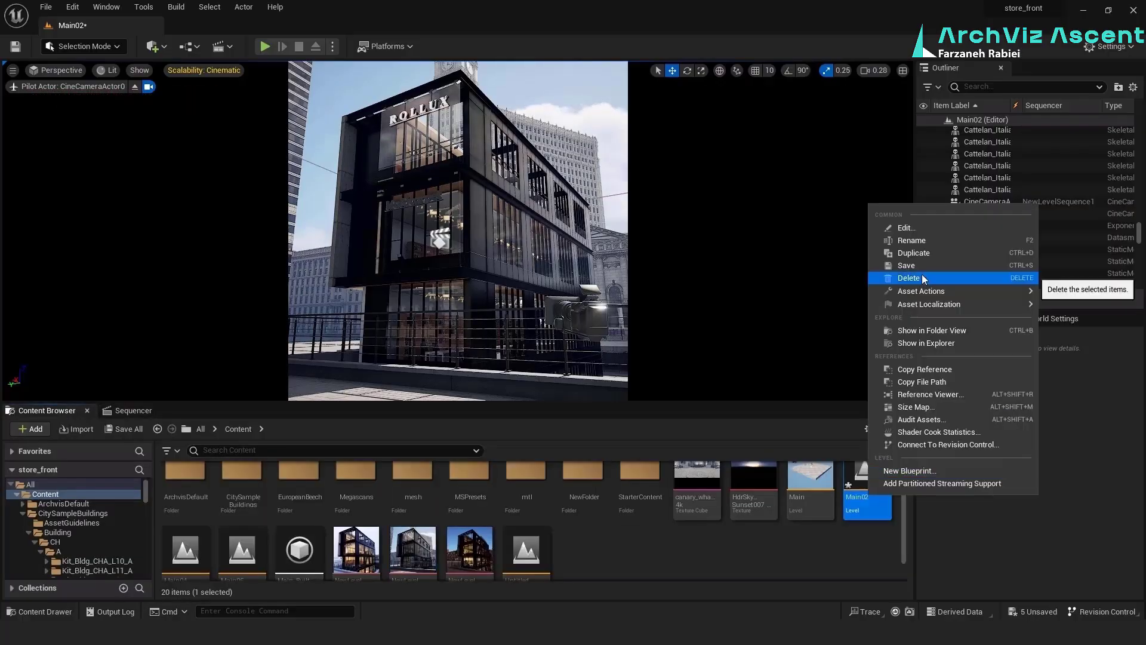
{"action": "left_click", "coordinate": [934, 276]}
{"action": "key", "text": "g"}
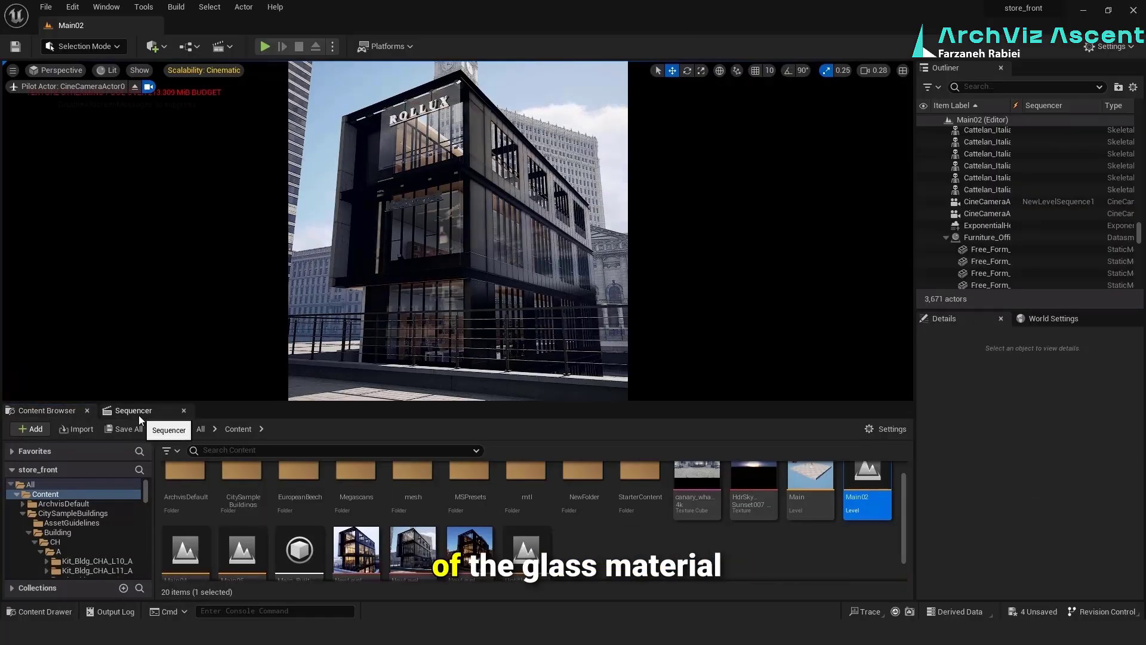
Set the Opacity of the glass_Inst material instance in the mtl folder to 0.03 and open glass_Inst_2
{"action": "left_click", "coordinate": [387, 133]}
{"action": "left_click", "coordinate": [387, 133]}
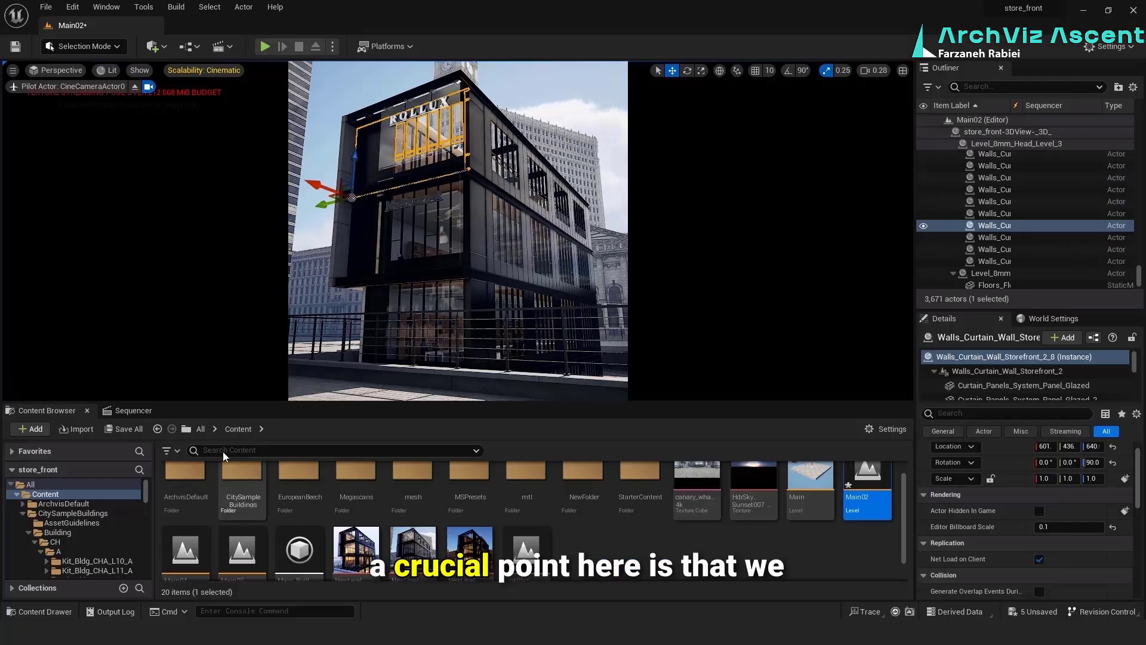
{"action": "double_click", "coordinate": [535, 481]}
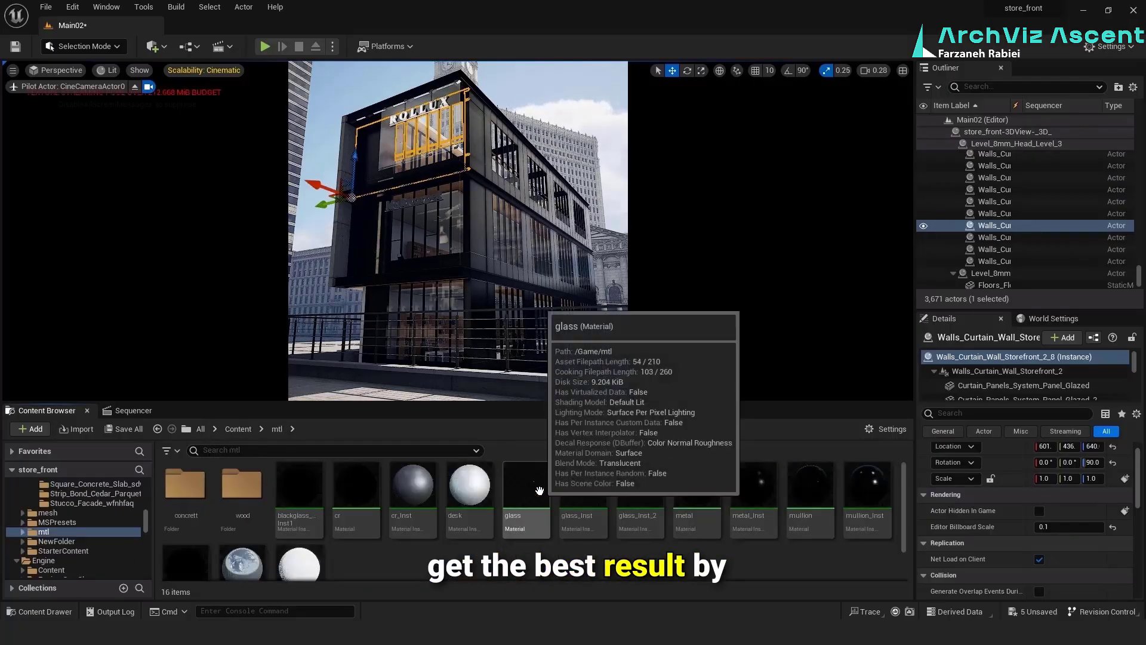
{"action": "double_click", "coordinate": [576, 490]}
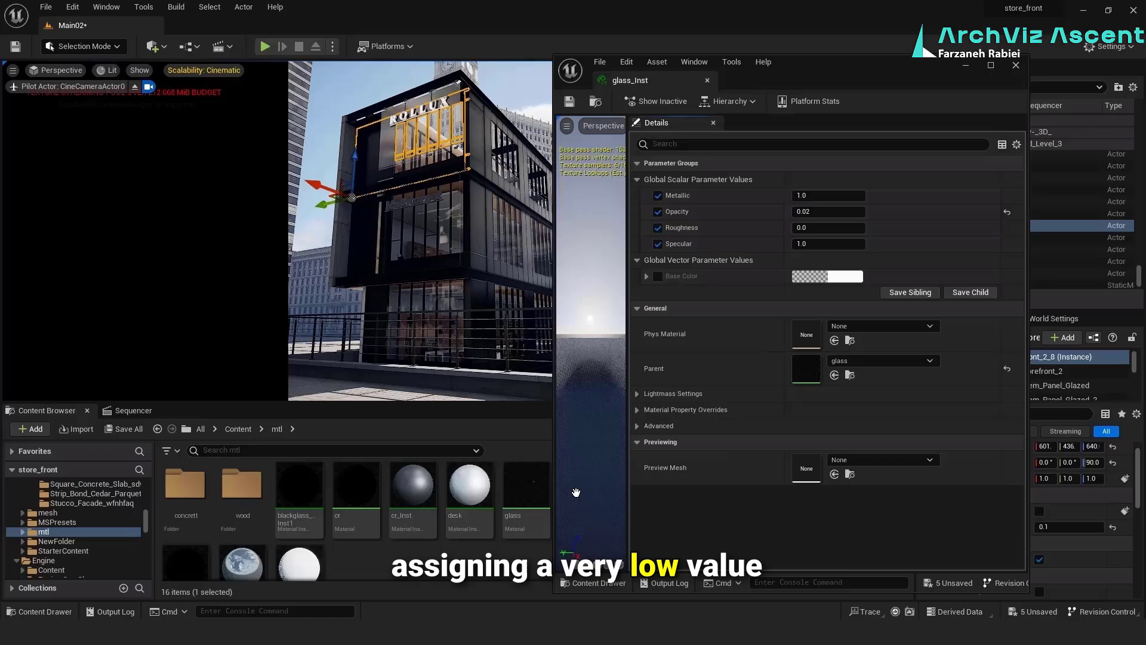
{"action": "left_click", "coordinate": [819, 212]}
{"action": "left_click_drag", "start_coordinate": [854, 67], "coordinate": [892, 66]}
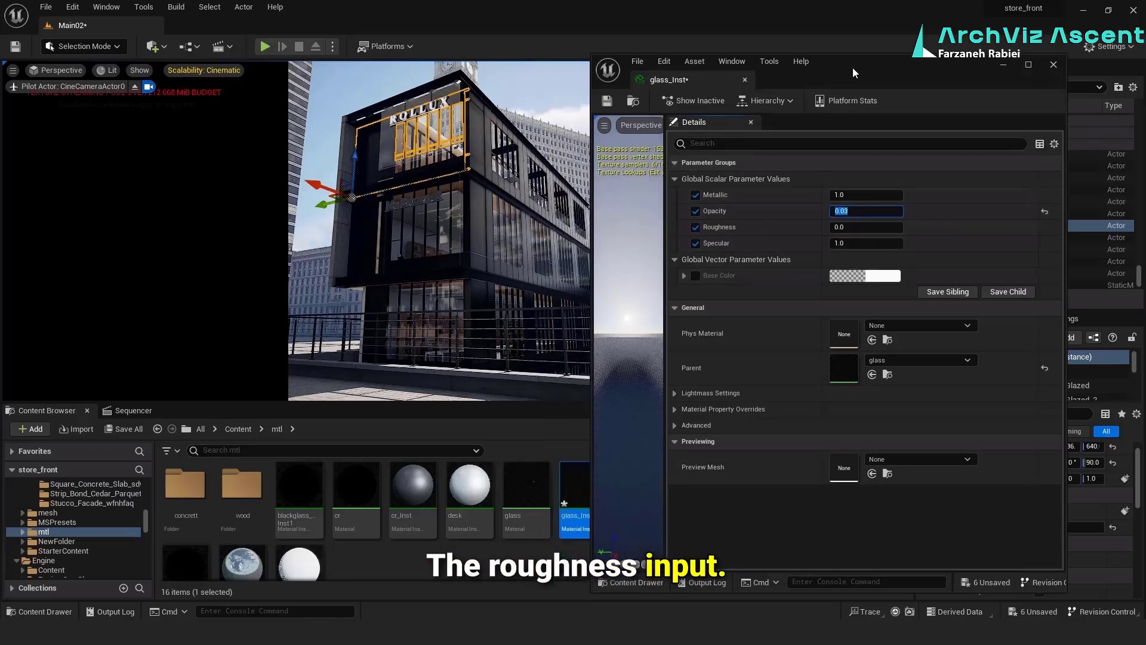
{"action": "left_click", "coordinate": [1054, 64]}
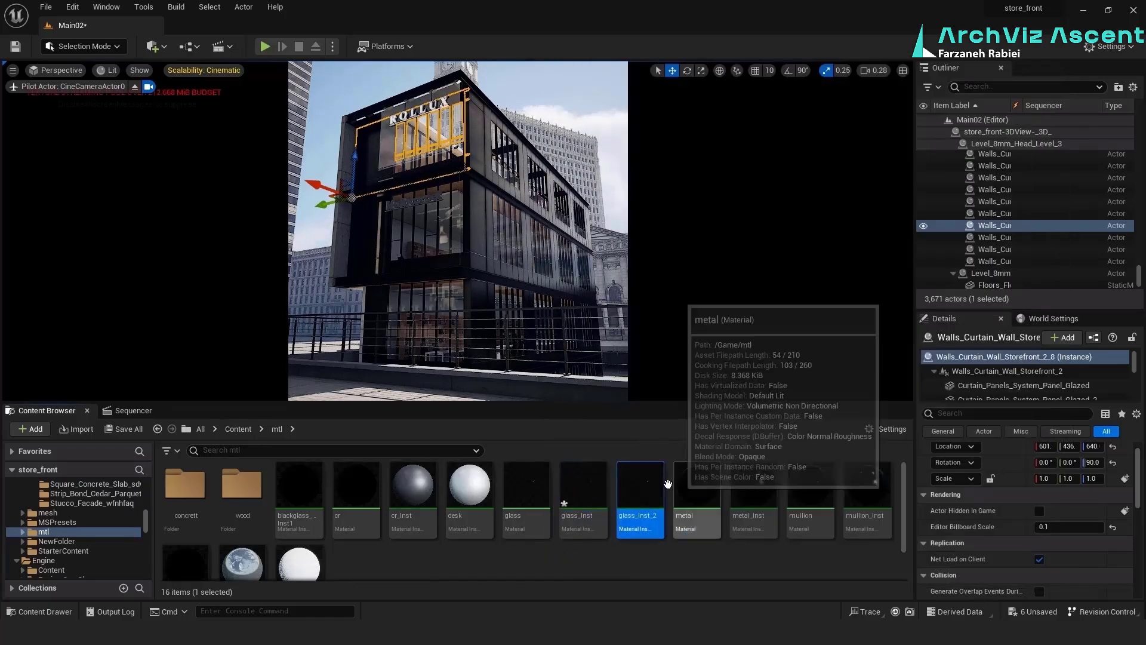
{"action": "double_click", "coordinate": [635, 496]}
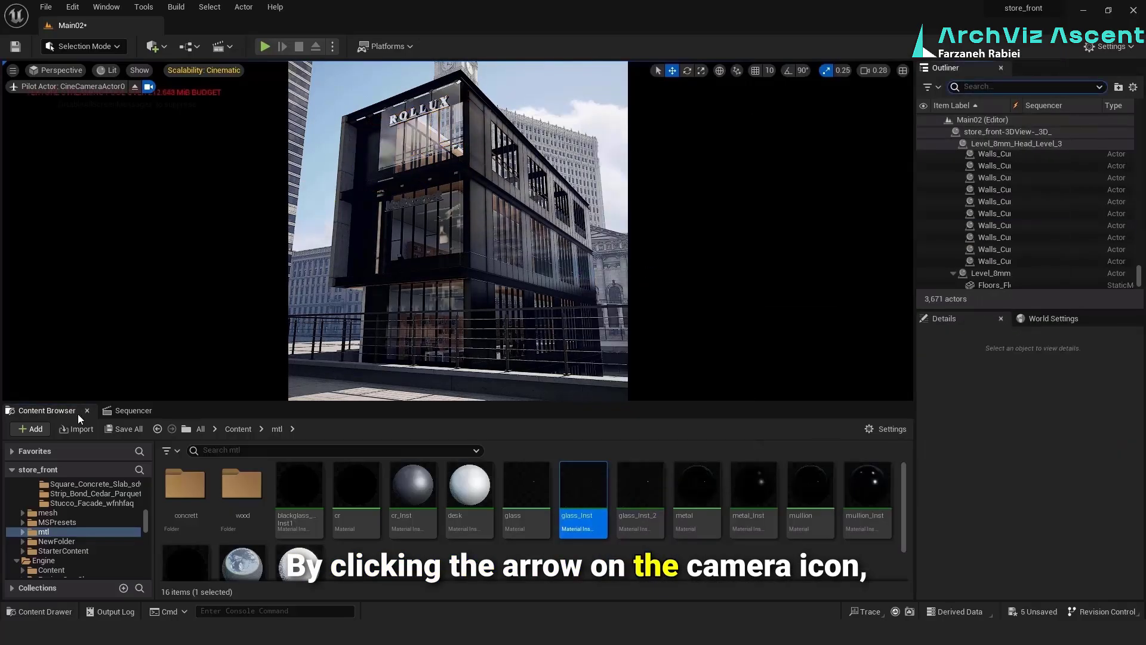
Stop piloting CineCameraActor0 and examine the storefront site and surrounding city buildings from above
{"action": "left_click", "coordinate": [150, 87]}
{"action": "left_click", "coordinate": [135, 87]}
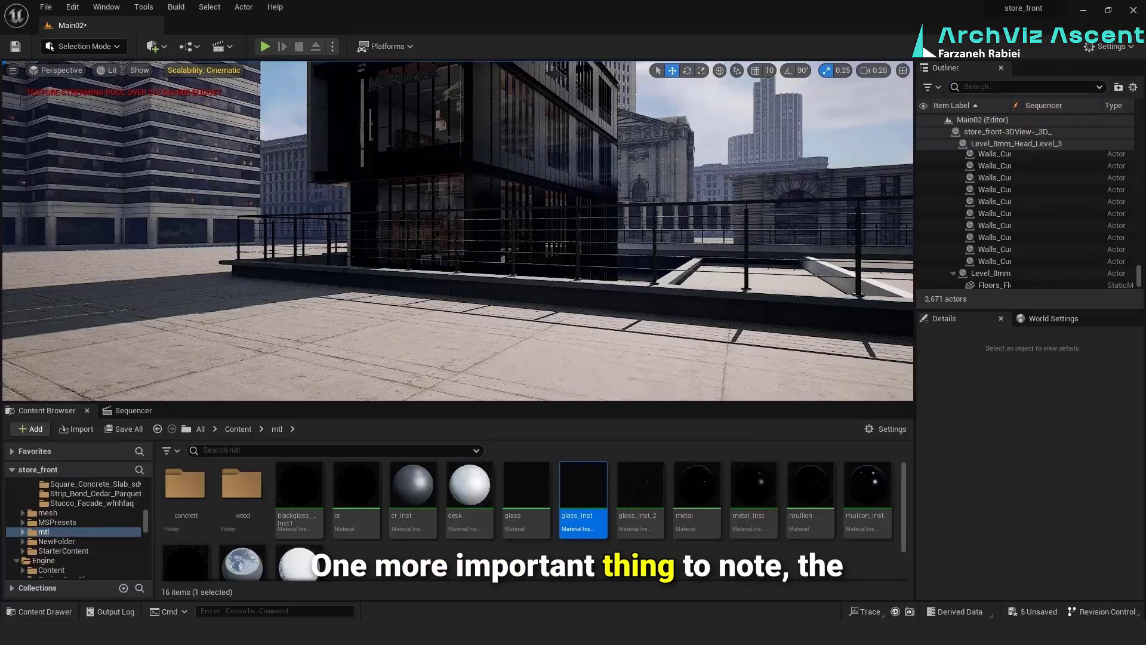
{"action": "right_click_drag", "start_coordinate": [454, 238], "coordinate": [657, 239]}
{"action": "left_click", "coordinate": [451, 257]}
{"action": "left_click_drag", "start_coordinate": [458, 354], "coordinate": [267, 351]}
{"action": "right_click_drag", "start_coordinate": [287, 353], "coordinate": [257, 401]}
{"action": "key", "text": "w"}
{"action": "key", "text": "s"}
{"action": "left_click_drag", "start_coordinate": [277, 213], "coordinate": [240, 208]}
{"action": "right_click_drag", "start_coordinate": [239, 208], "coordinate": [287, 214]}
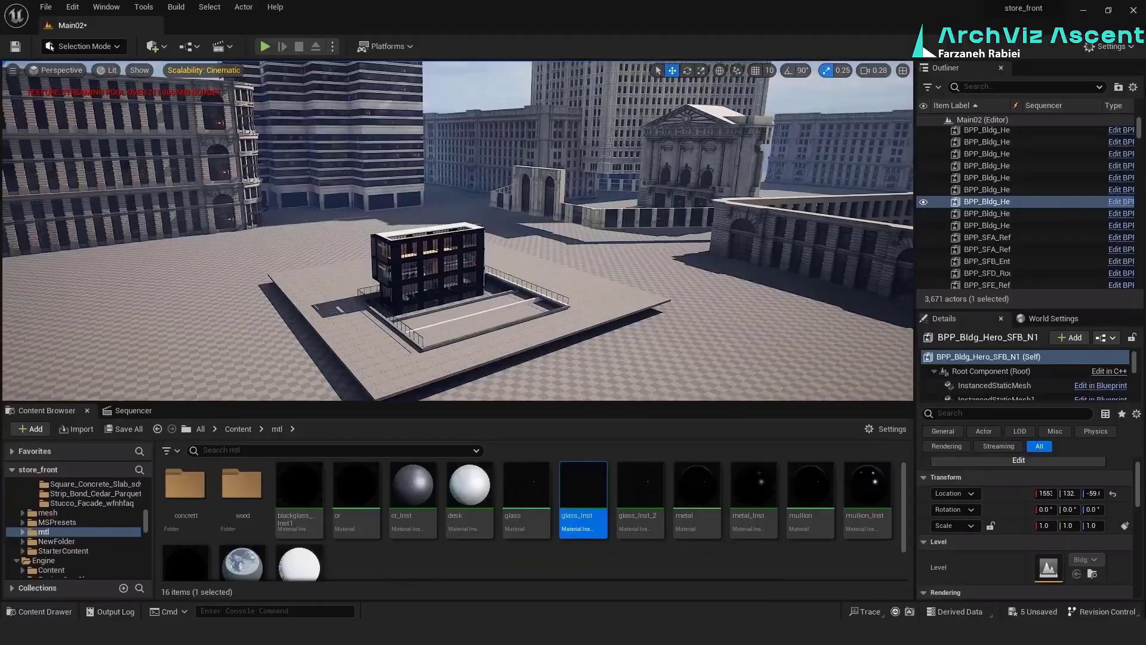
{"action": "right_click_drag", "start_coordinate": [287, 215], "coordinate": [254, 223]}
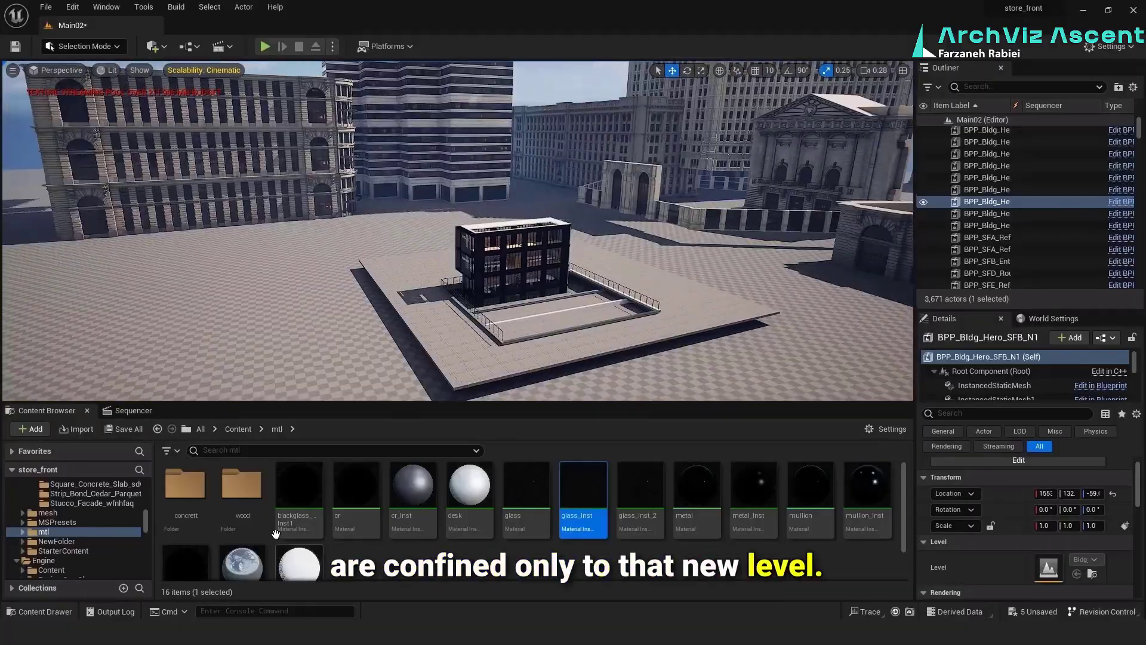
Assign the Cast_In_Situ_Concrete material instance from the Megascans surfaces as the Landscape Material of the ground landscape
{"action": "left_click", "coordinate": [307, 324]}
{"action": "scroll", "coordinate": [85, 507], "scroll_direction": "up", "scroll_amount": 5}
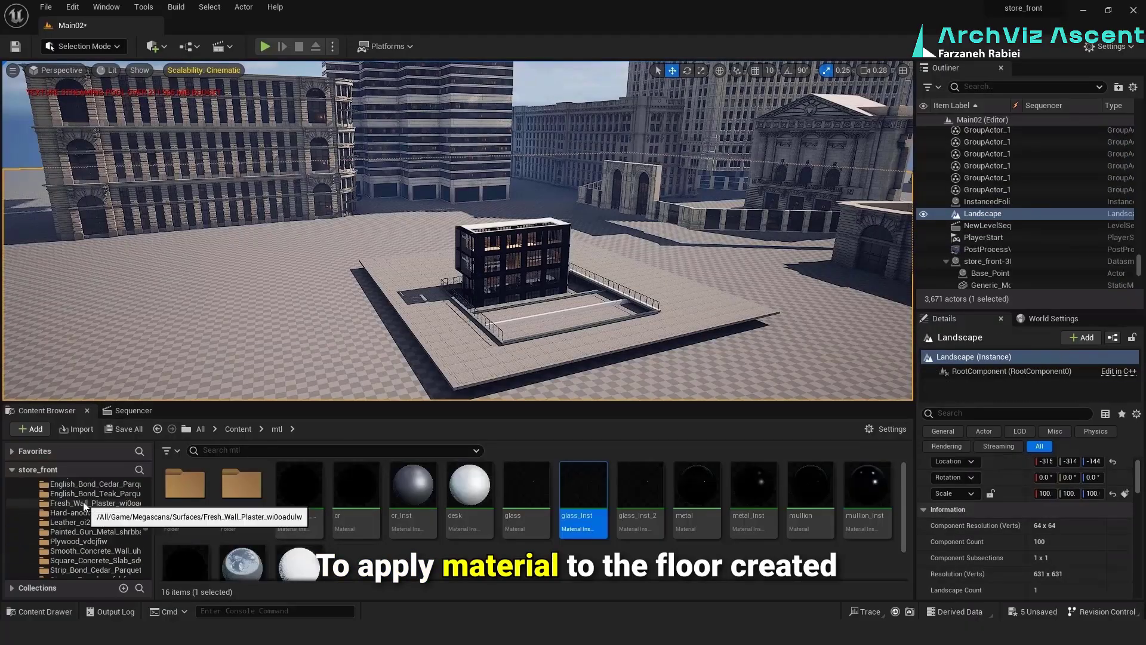
{"action": "left_click", "coordinate": [87, 503]}
{"action": "left_click", "coordinate": [181, 487]}
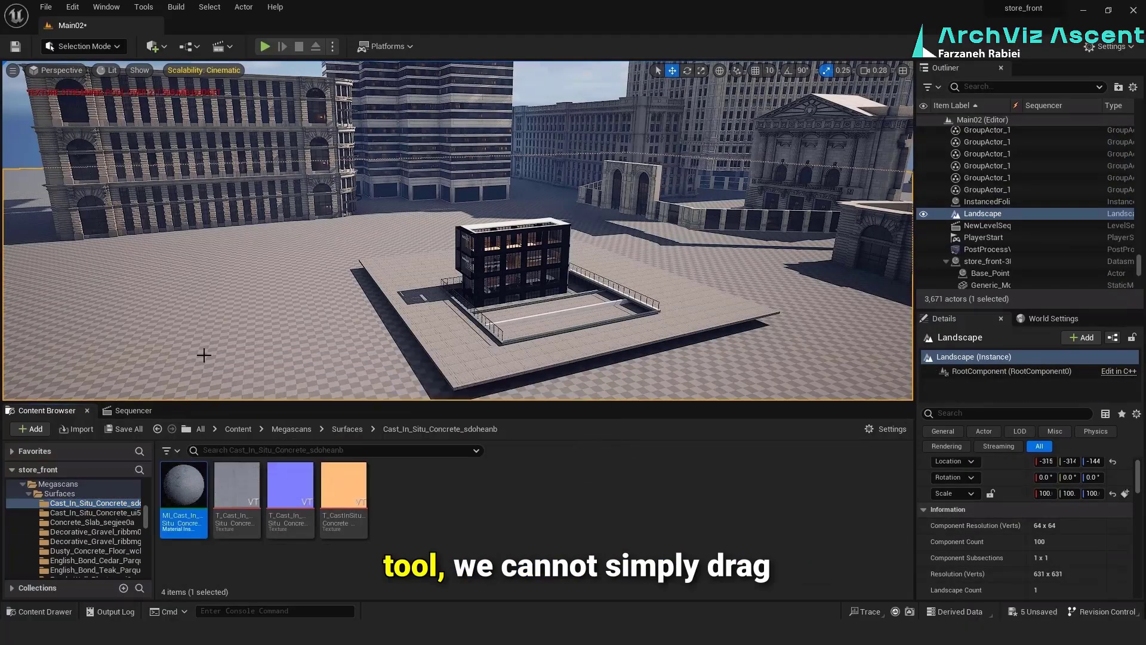
{"action": "scroll", "coordinate": [1041, 571], "scroll_direction": "up", "scroll_amount": 1}
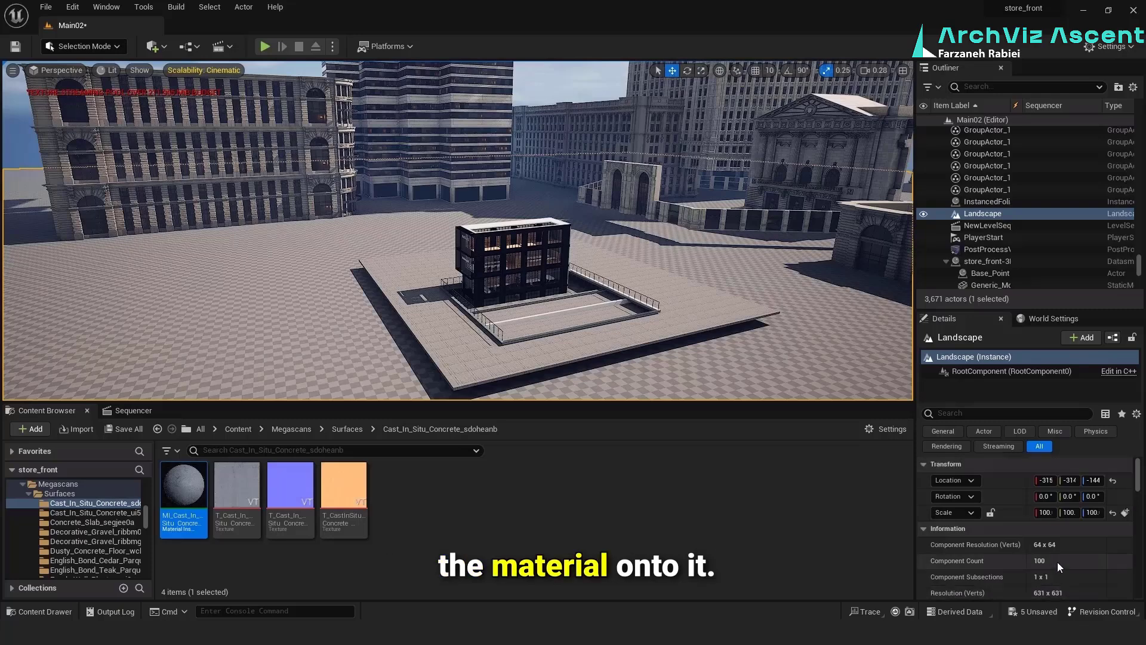
{"action": "scroll", "coordinate": [1058, 565], "scroll_direction": "down", "scroll_amount": 5}
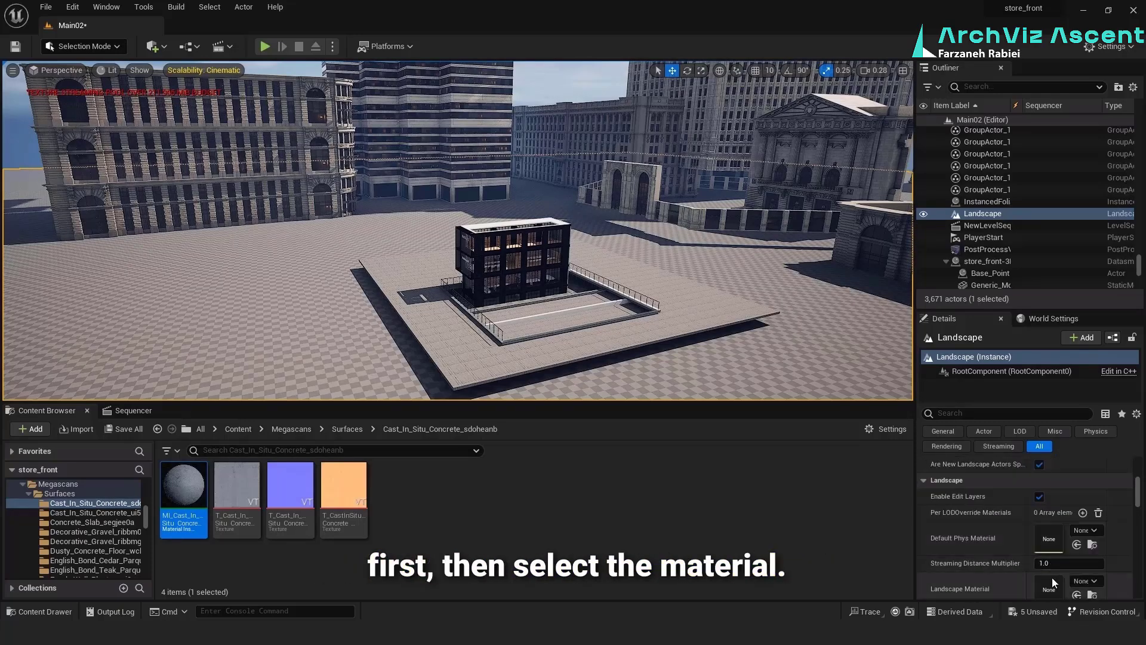
{"action": "scroll", "coordinate": [1053, 578], "scroll_direction": "down", "scroll_amount": 2}
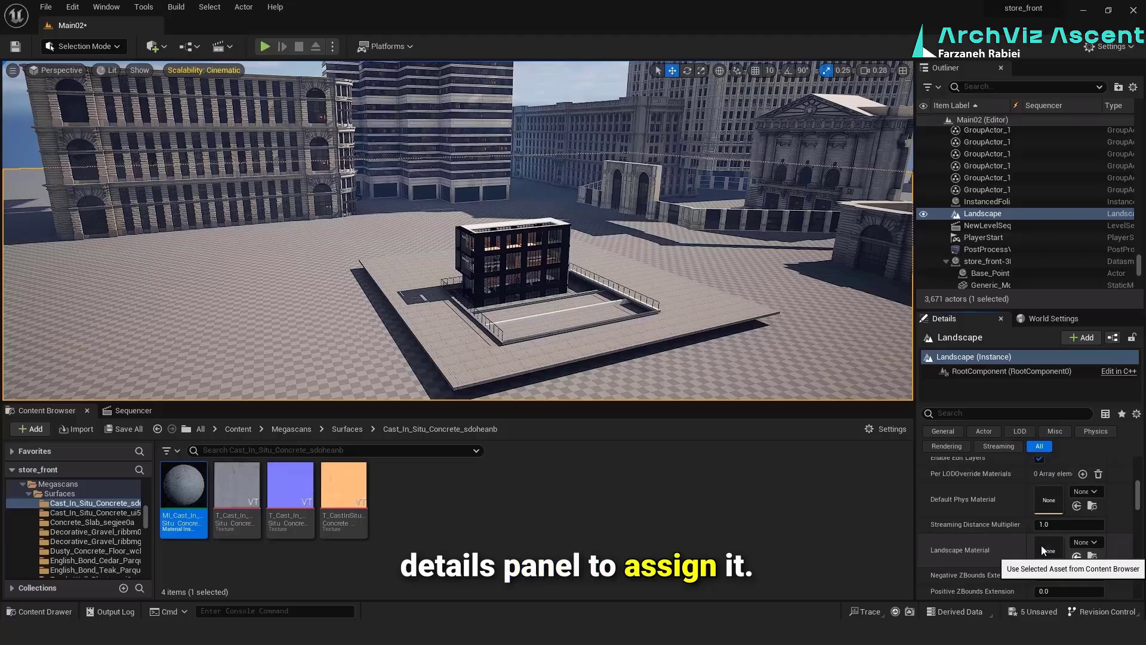
{"action": "left_click", "coordinate": [1013, 560]}
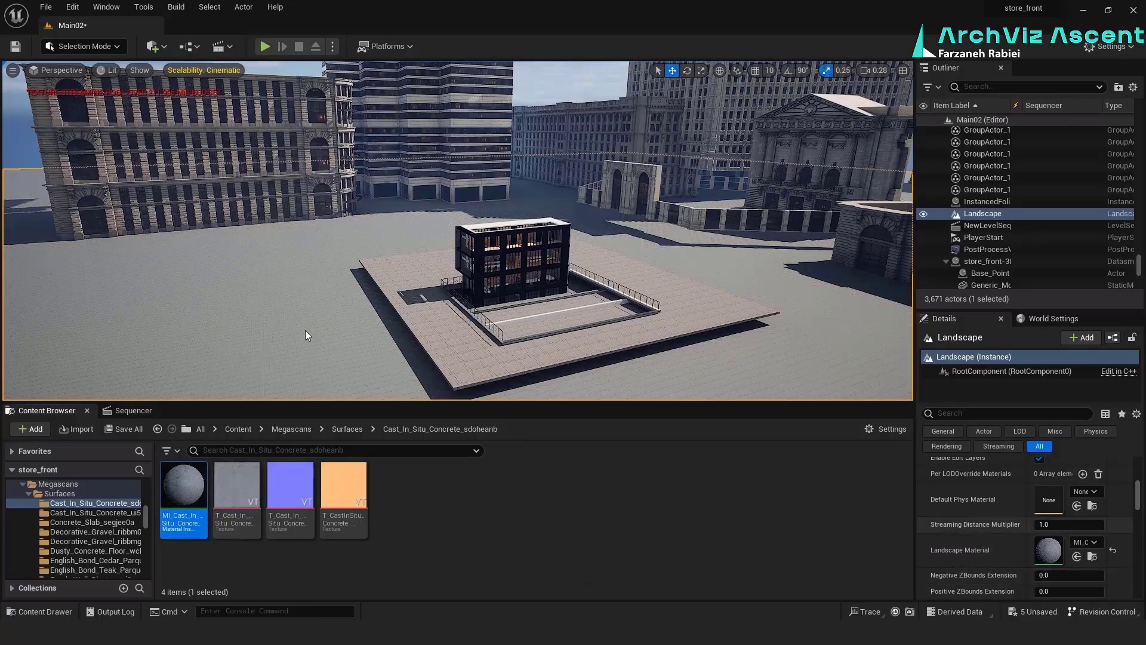
Select the background city building beside the storefront in the CineCameraActor0 shot and leave the camera view
{"action": "left_click", "coordinate": [290, 427]}
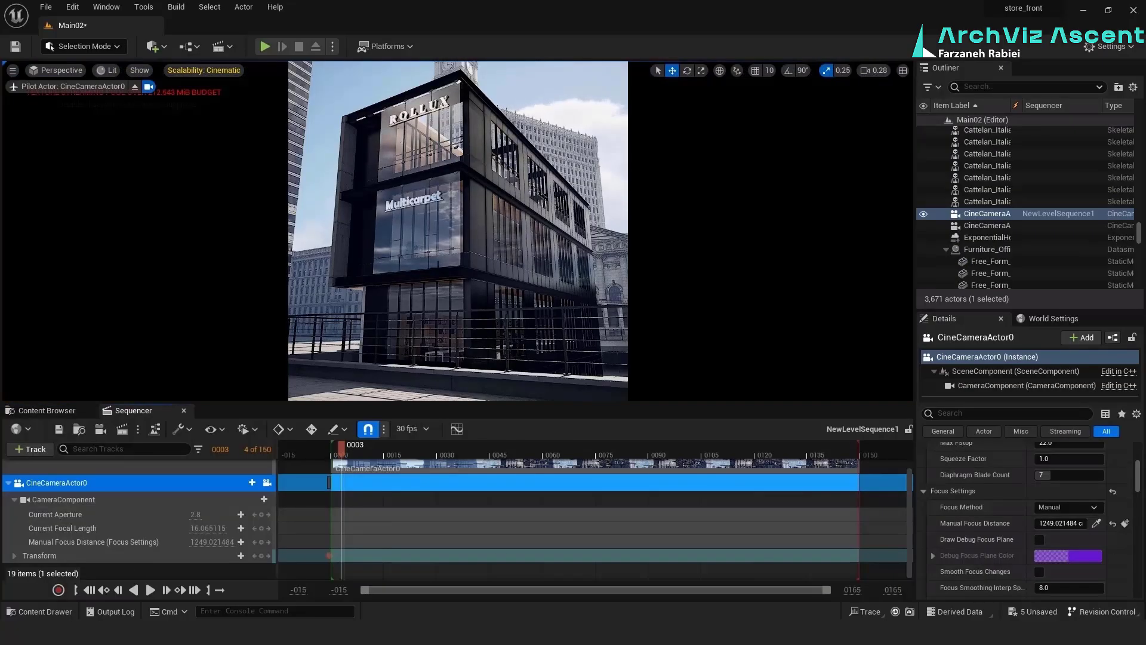
{"action": "left_click", "coordinate": [529, 113]}
{"action": "left_click", "coordinate": [693, 207]}
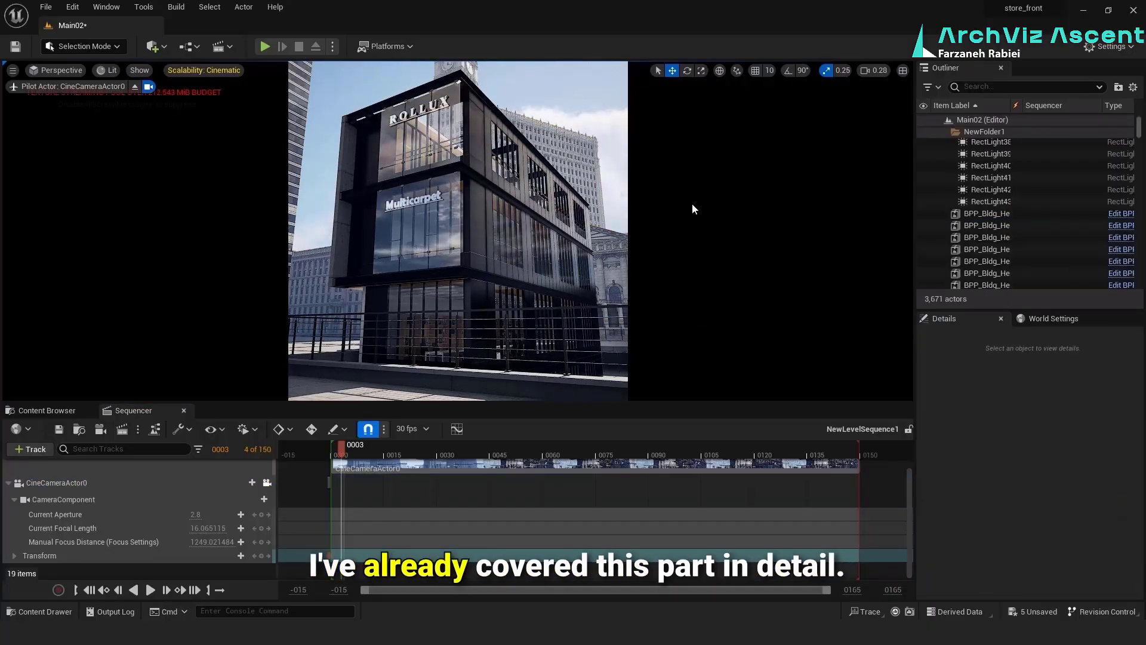
{"action": "left_click", "coordinate": [317, 216]}
{"action": "left_click", "coordinate": [536, 141]}
{"action": "left_click", "coordinate": [316, 216]}
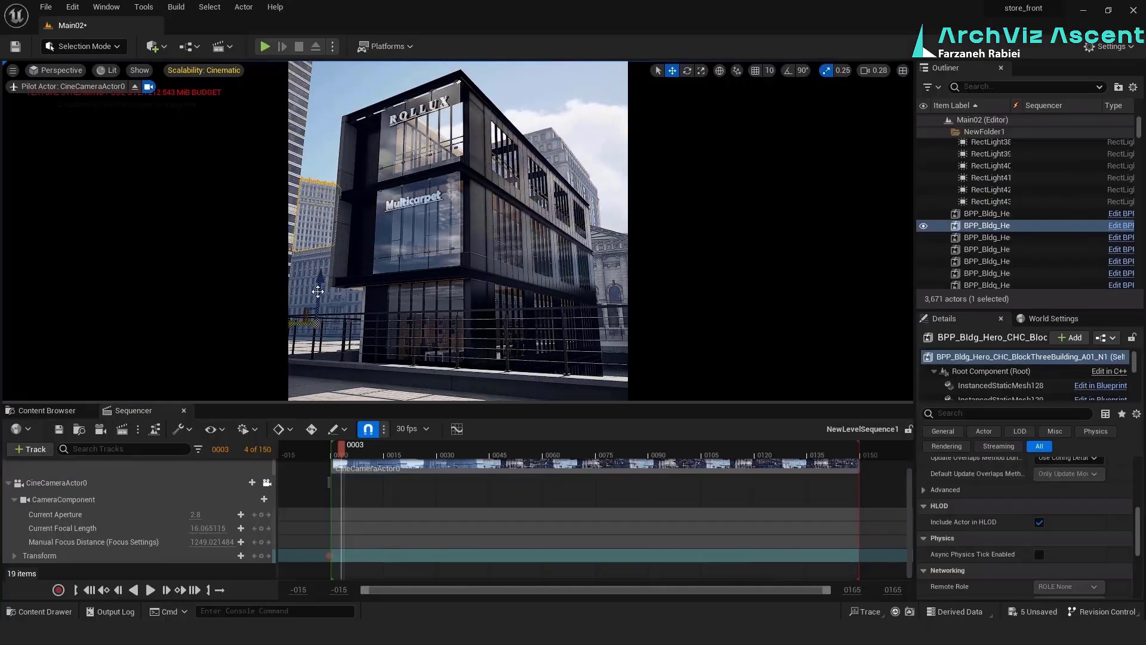
{"action": "left_click", "coordinate": [612, 334]}
{"action": "left_click", "coordinate": [561, 156]}
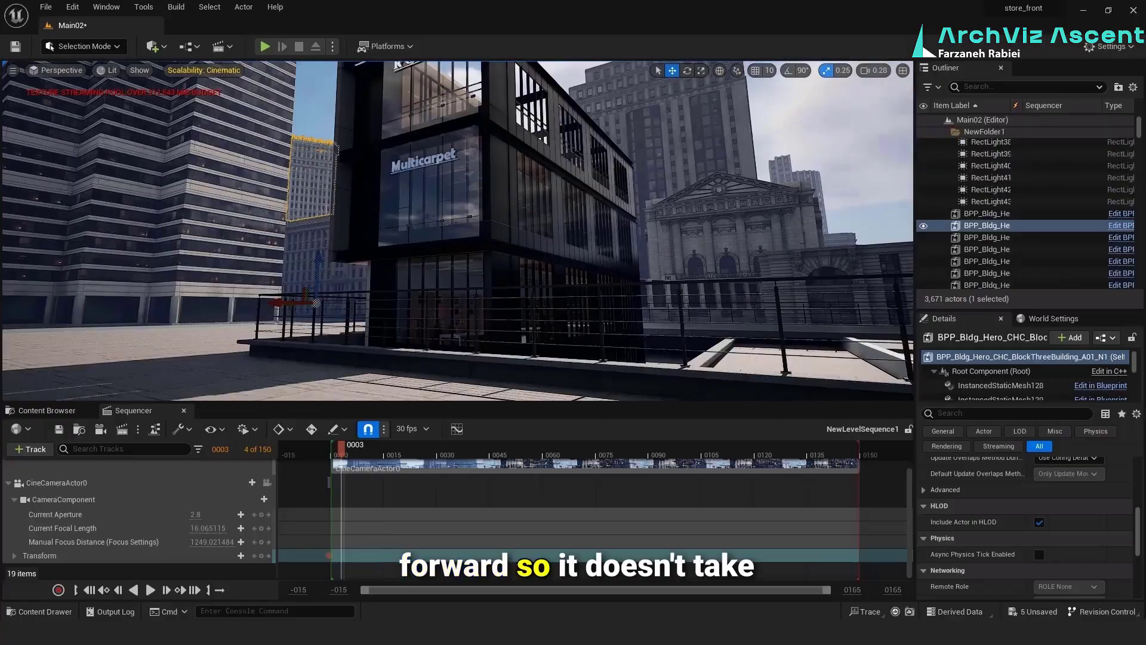
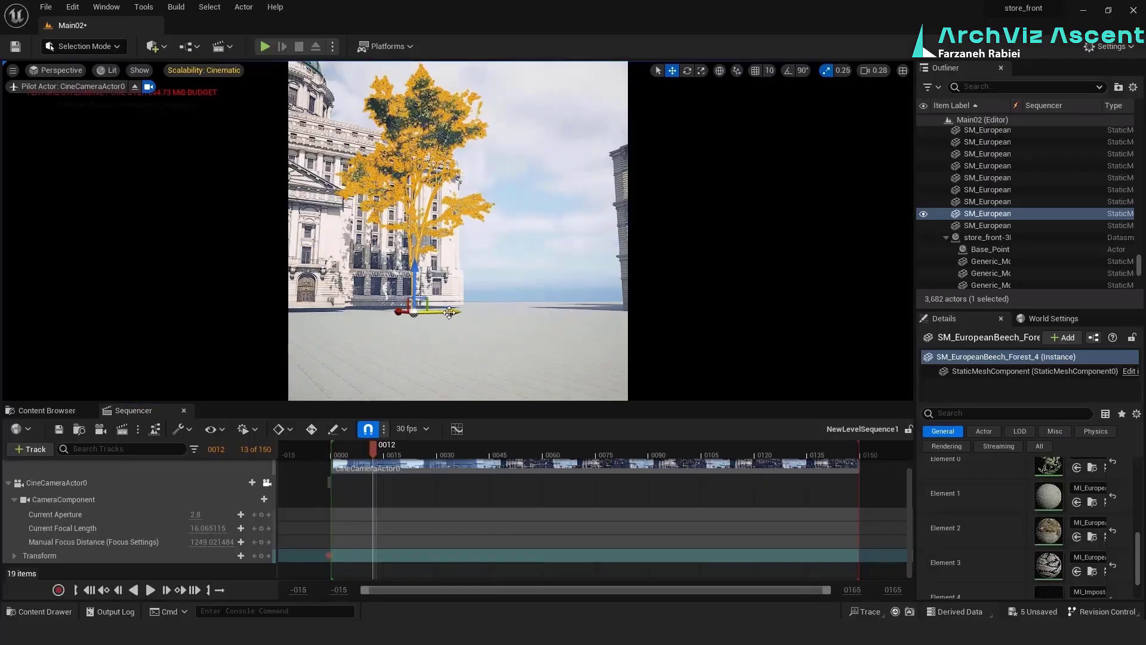
Key CineCameraActor0's Transform at frame 68 and key a Current Focal Length of 13.537835 at the same frame
{"action": "left_click_drag", "start_coordinate": [373, 445], "coordinate": [812, 457]}
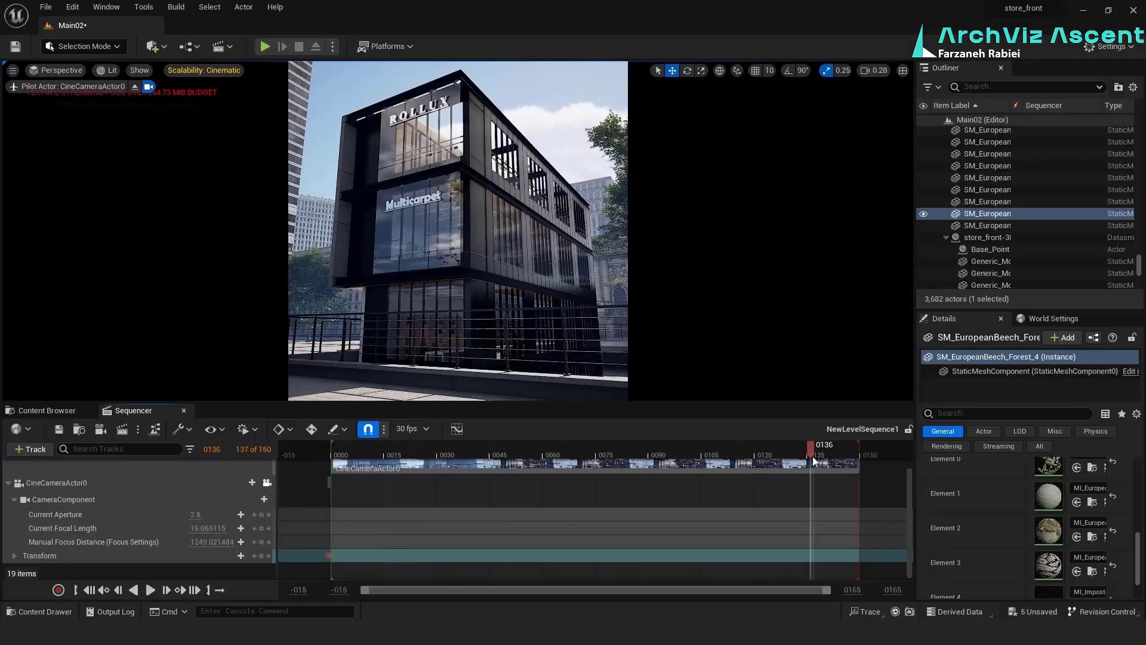
{"action": "left_click_drag", "start_coordinate": [377, 445], "coordinate": [571, 447]}
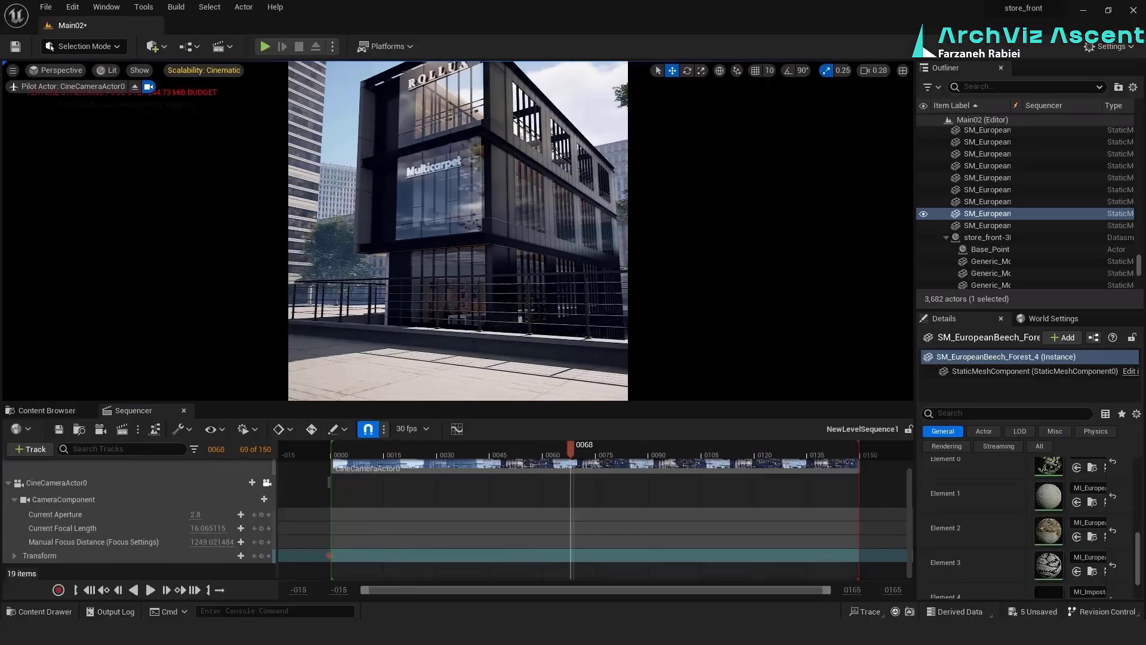
{"action": "left_click", "coordinate": [260, 555]}
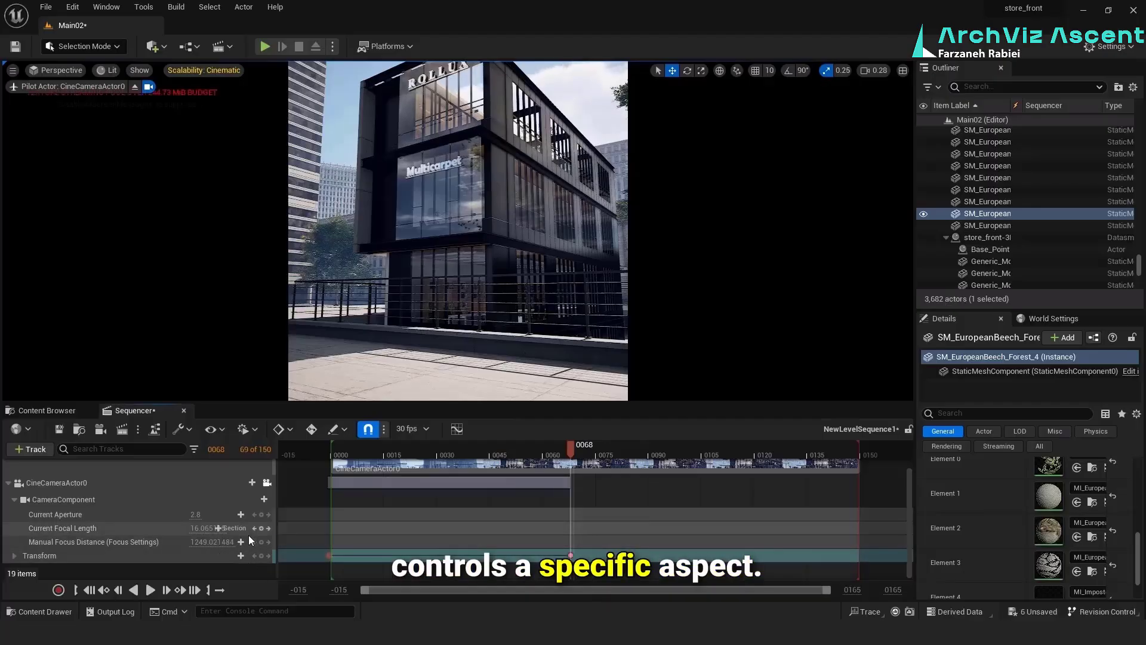
{"action": "left_click", "coordinate": [217, 529]}
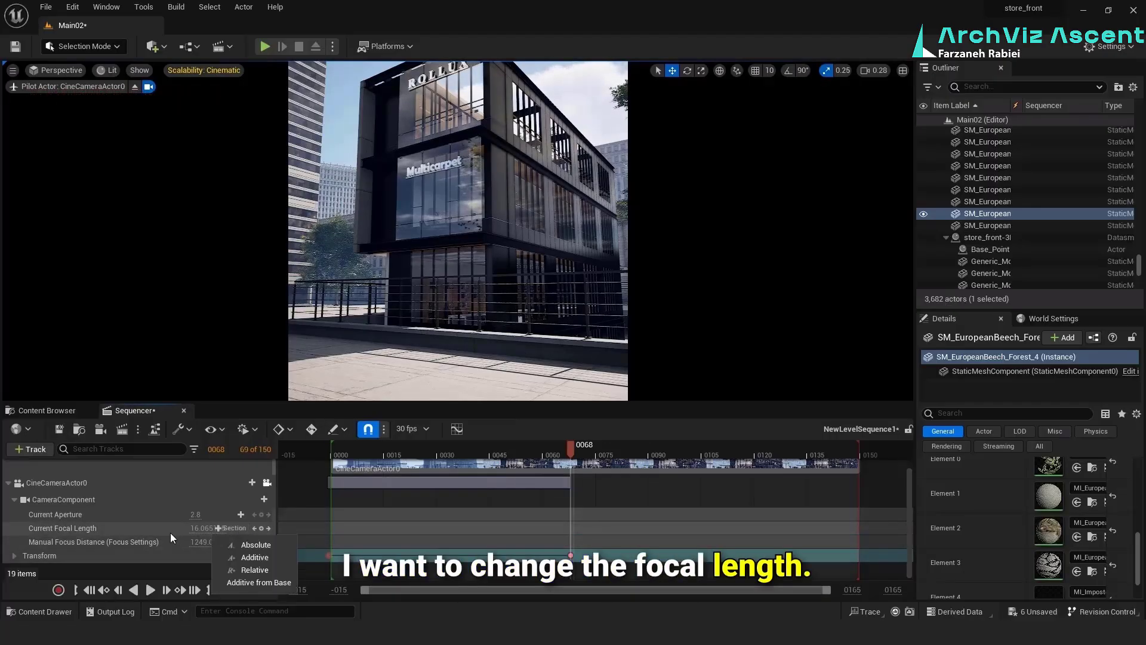
{"action": "left_click_drag", "start_coordinate": [196, 528], "coordinate": [178, 527]}
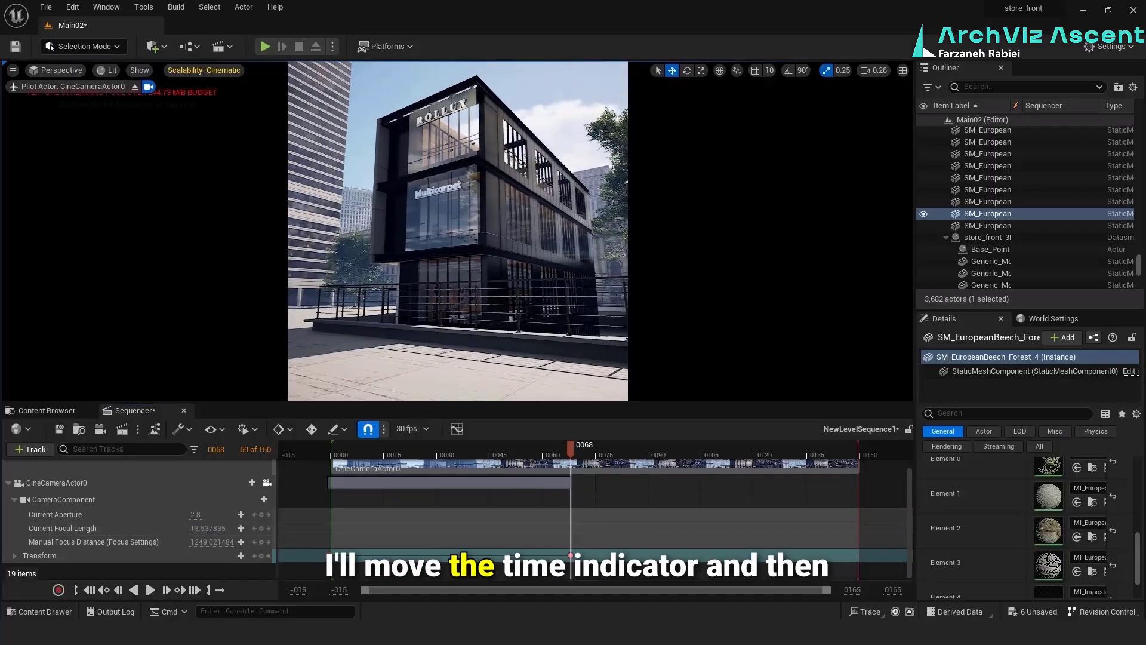
{"action": "left_click", "coordinate": [261, 529]}
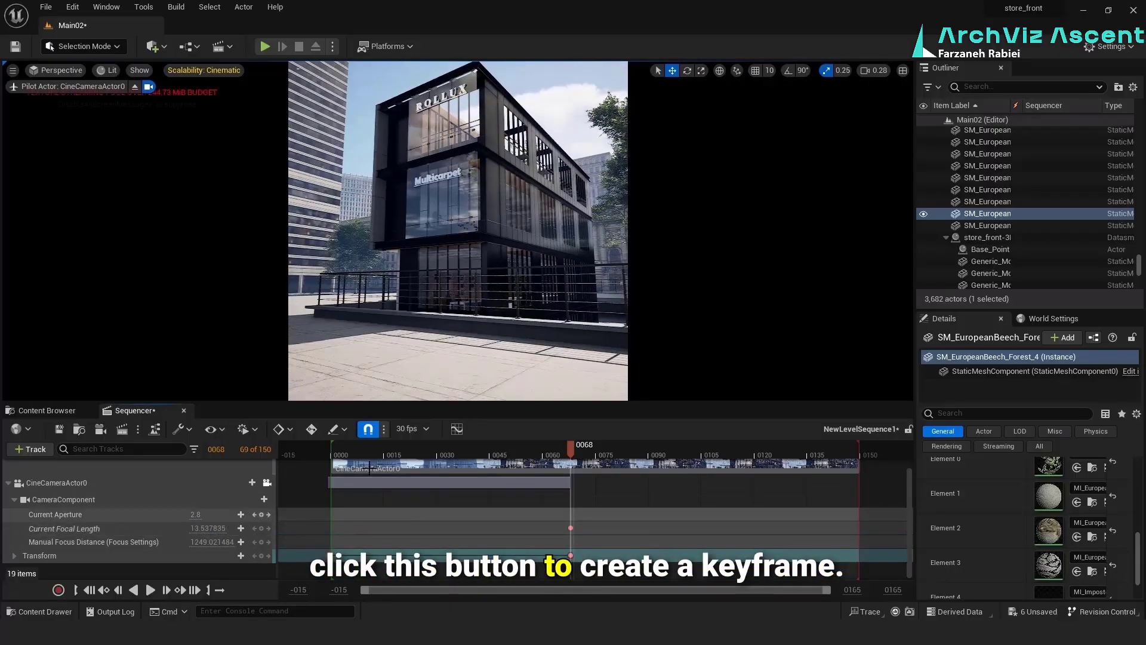
Reframe the storefront, re-key the Transform at frame 68 and set the Current Focal Length to 13.257739
{"action": "right_click_drag", "start_coordinate": [454, 281], "coordinate": [453, 245]}
{"action": "left_click", "coordinate": [261, 556]}
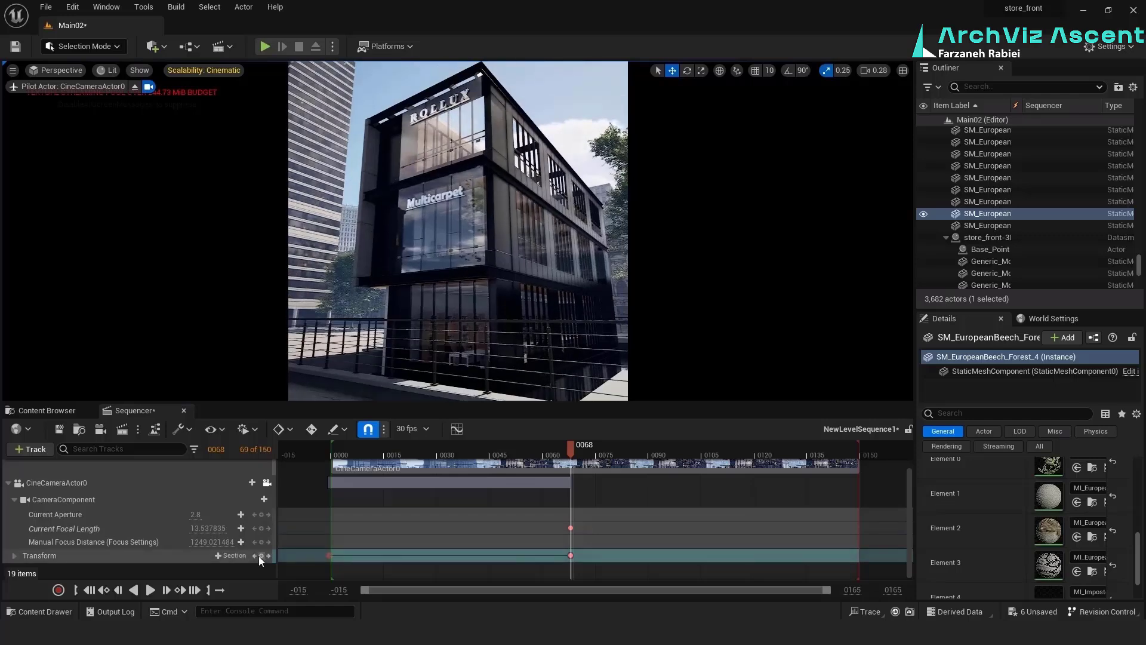
{"action": "left_click_drag", "start_coordinate": [198, 528], "coordinate": [195, 529]}
{"action": "right_click_drag", "start_coordinate": [442, 286], "coordinate": [370, 310]}
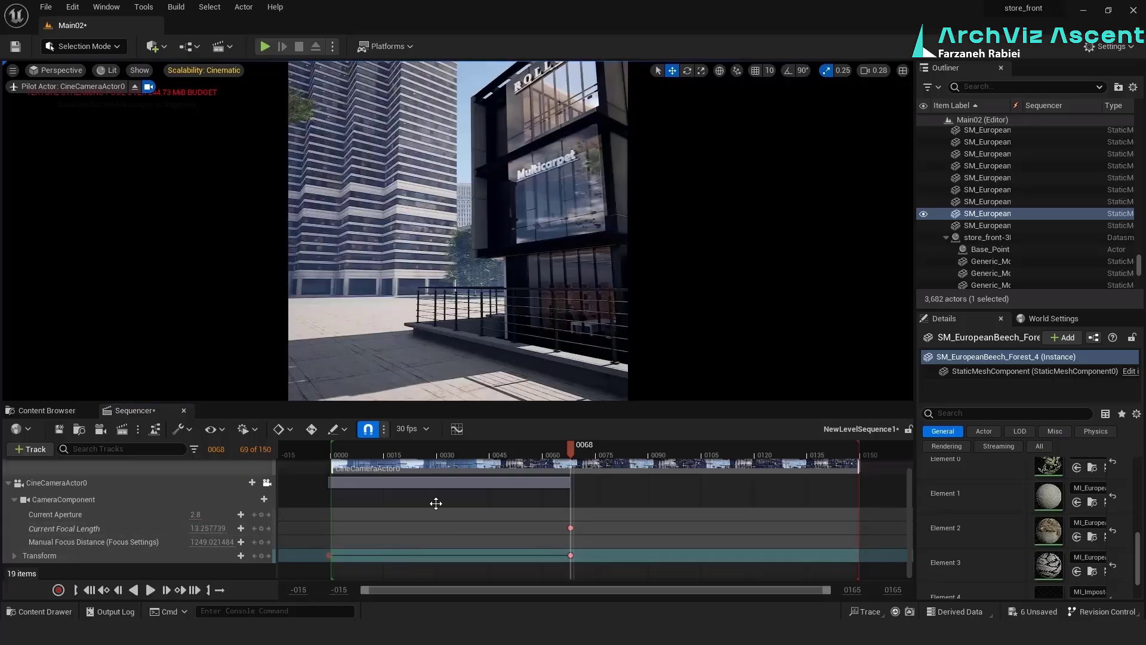
Delete the old Transform keyframe at the start and move the frame 68 Transform and Current Focal Length keys to frame 0
{"action": "left_click", "coordinate": [329, 556]}
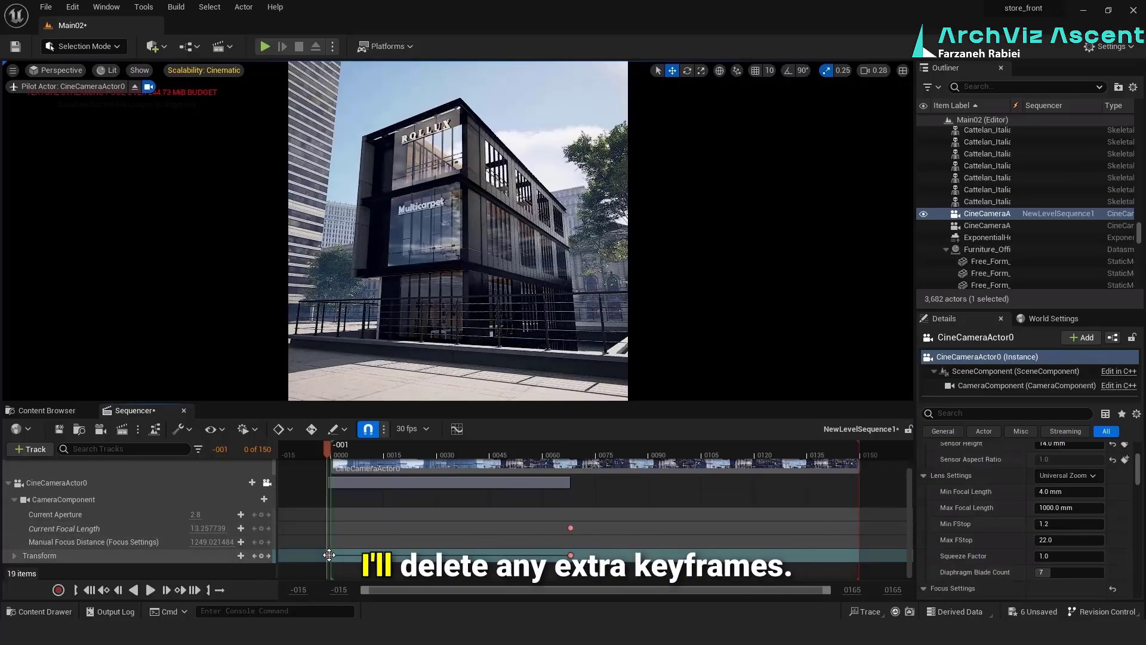
{"action": "key", "text": "Delete"}
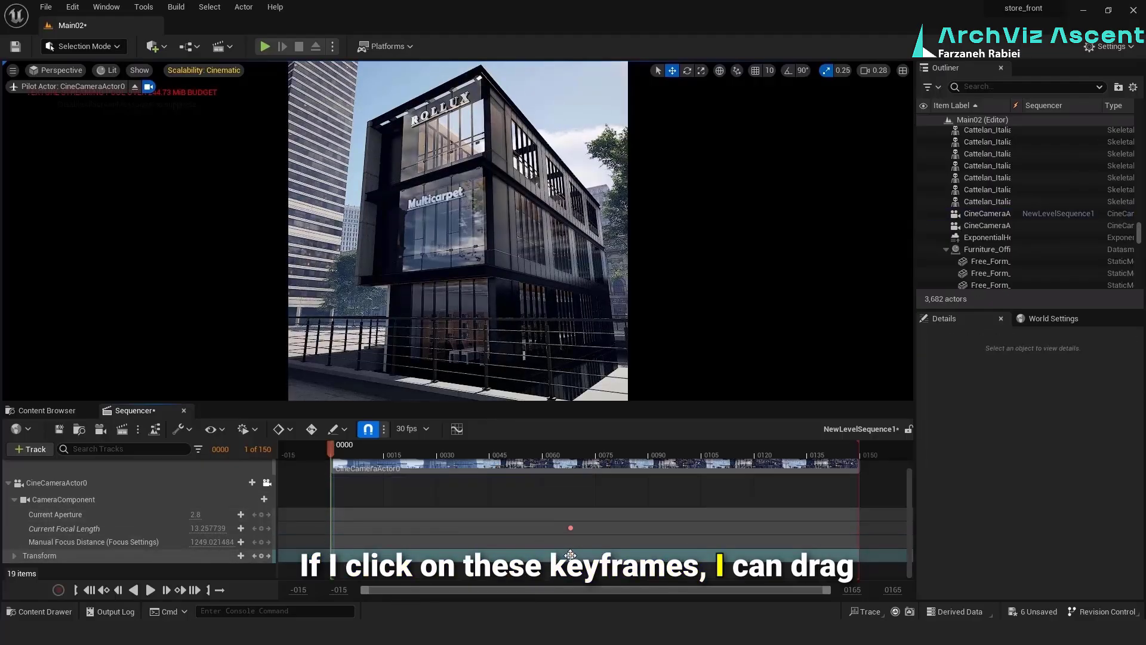
{"action": "left_click_drag", "start_coordinate": [570, 555], "coordinate": [572, 554]}
{"action": "left_click_drag", "start_coordinate": [329, 555], "coordinate": [330, 555]}
{"action": "left_click_drag", "start_coordinate": [567, 529], "coordinate": [329, 527]}
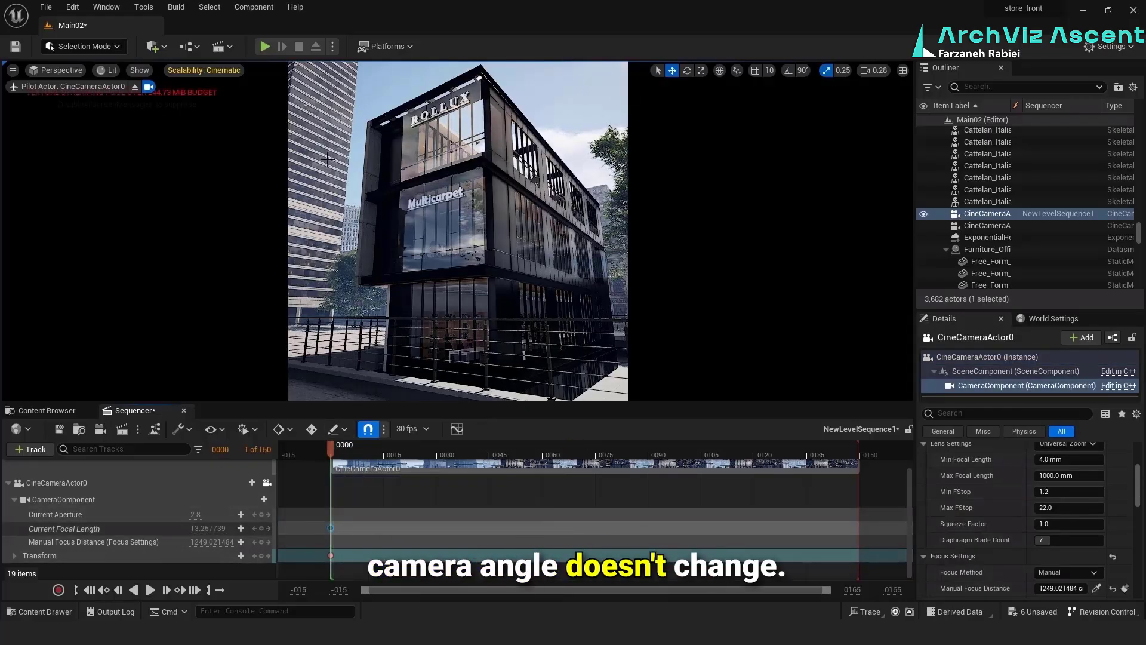
Test how the camera holds its keyed angle by moving the view and scrubbing, and lock the viewport to CineCameraActor0 again
{"action": "left_click", "coordinate": [326, 285]}
{"action": "right_click_drag", "start_coordinate": [326, 285], "coordinate": [257, 316]}
{"action": "left_click_drag", "start_coordinate": [363, 272], "coordinate": [327, 274]}
{"action": "left_click_drag", "start_coordinate": [331, 449], "coordinate": [402, 449]}
{"action": "key", "text": "Escape"}
{"action": "mouse_move", "coordinate": [418, 322]}
{"action": "right_mouse_down"}
{"action": "mouse_move", "coordinate": [418, 359]}
{"action": "mouse_move", "coordinate": [418, 317]}
{"action": "right_mouse_up"}
{"action": "left_click", "coordinate": [267, 482]}
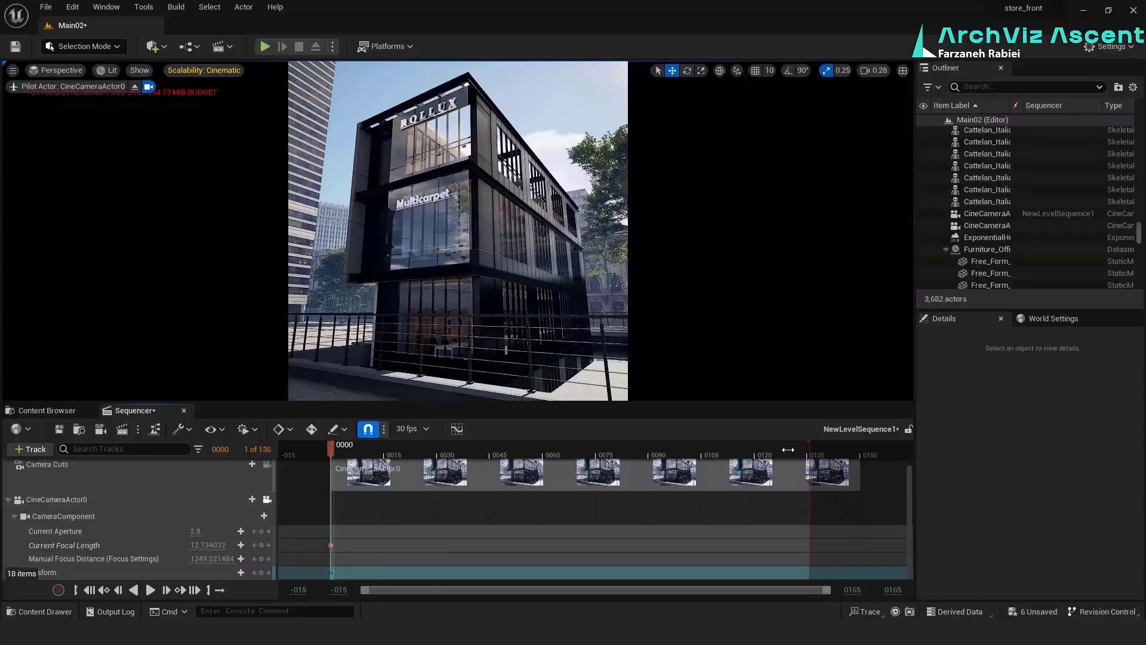
Try shortening the playback range to 28 frames, restore its end to frame 150 and scrub the sequence
{"action": "left_click_drag", "start_coordinate": [789, 449], "coordinate": [457, 443]}
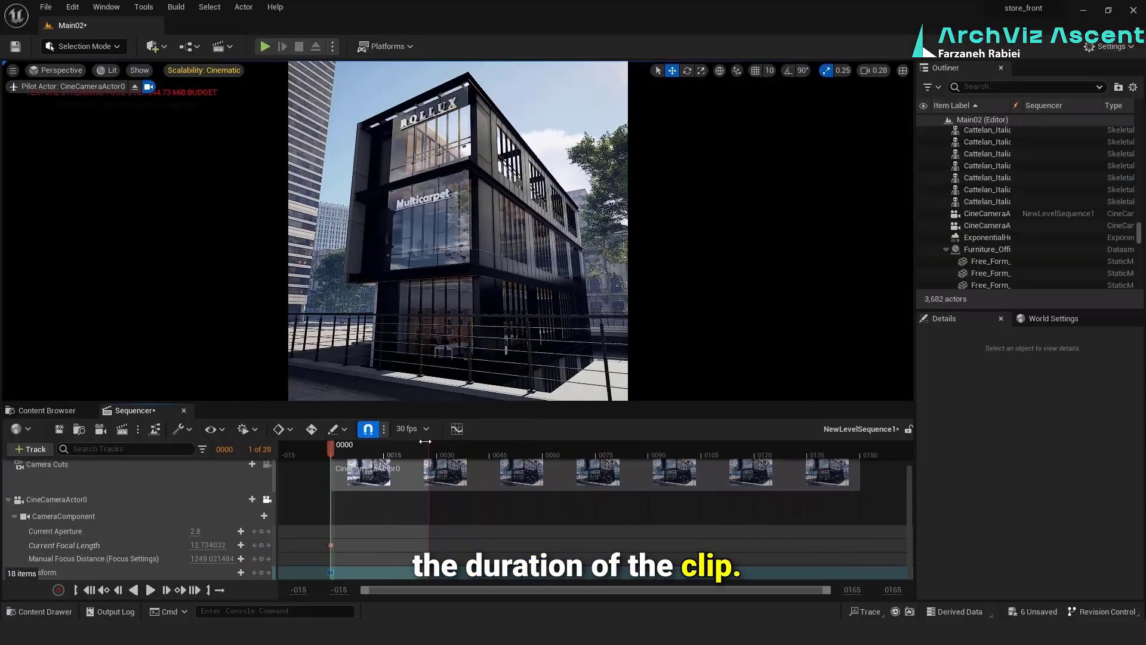
{"action": "left_click_drag", "start_coordinate": [421, 442], "coordinate": [862, 451]}
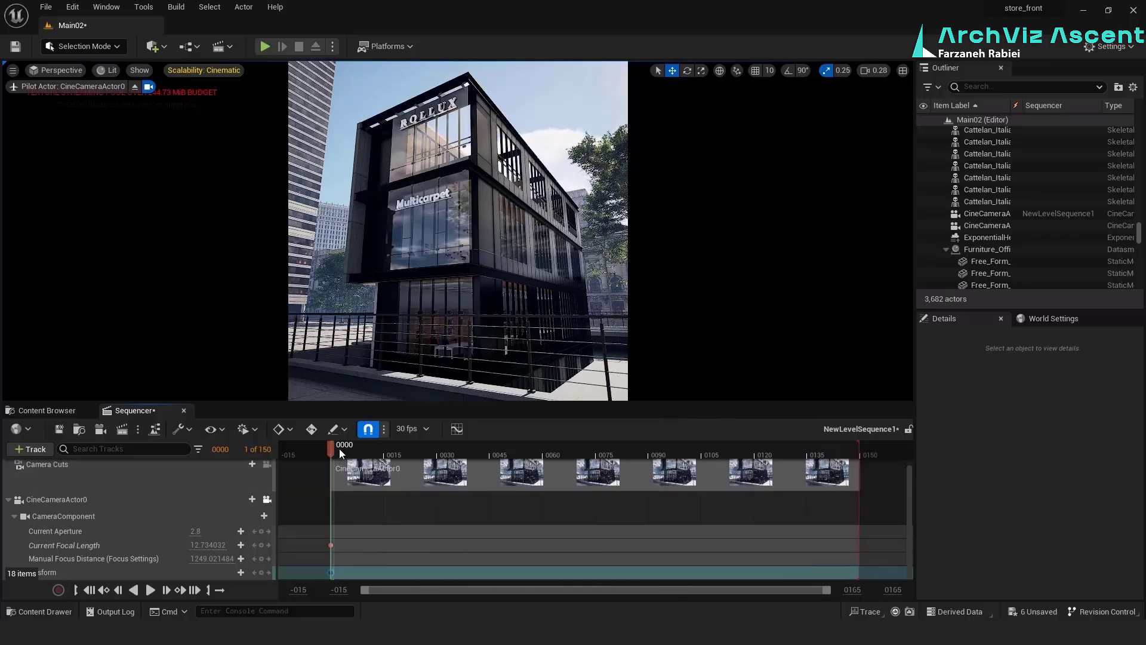
{"action": "left_click_drag", "start_coordinate": [339, 449], "coordinate": [373, 449]}
At frame 97, reframe the camera on the Multicarpet sign, key the shot with a Current Focal Length of 62.294121, and play it
{"action": "left_click", "coordinate": [674, 457]}
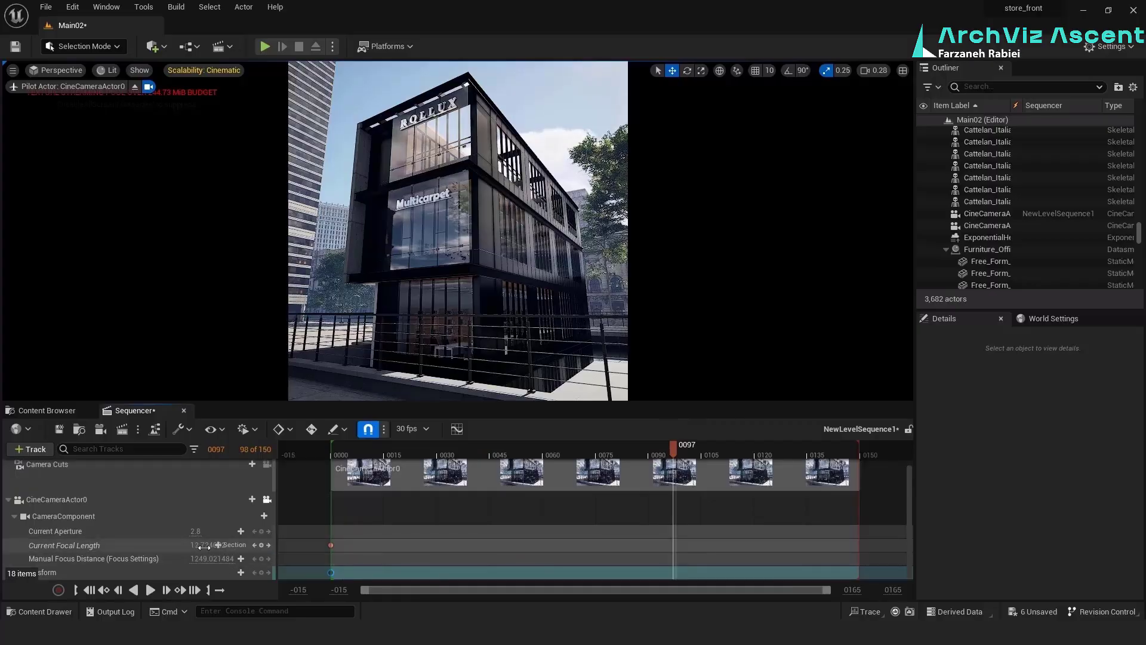
{"action": "left_click_drag", "start_coordinate": [204, 547], "coordinate": [266, 546]}
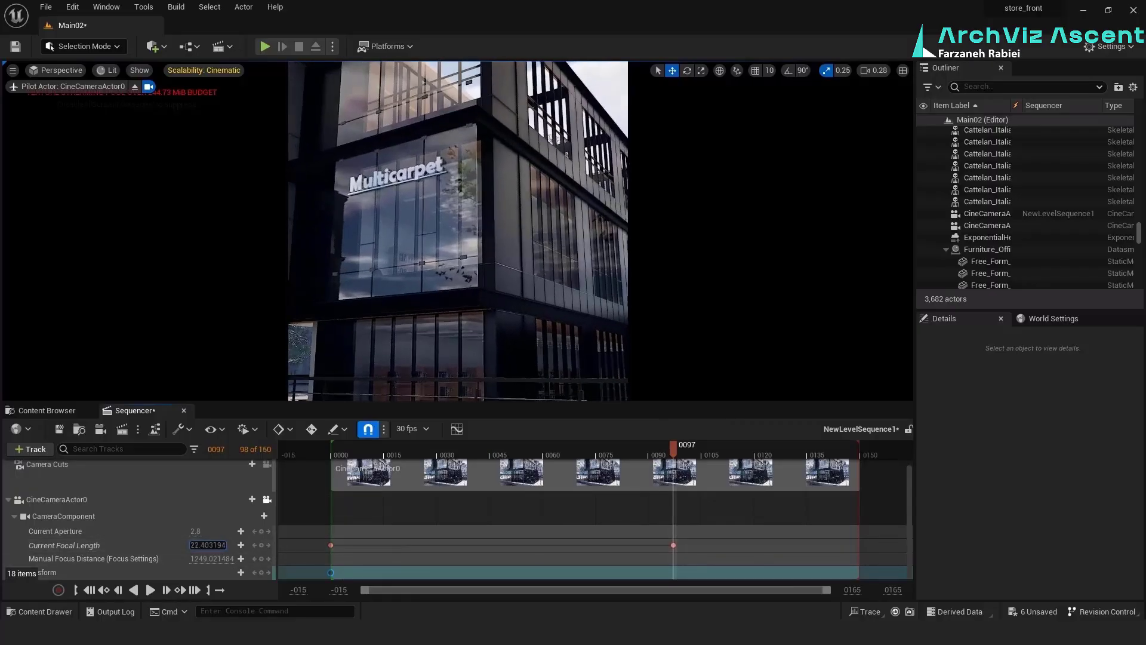
{"action": "right_click_drag", "start_coordinate": [446, 355], "coordinate": [421, 314]}
{"action": "mouse_move", "coordinate": [220, 545]}
{"action": "left_mouse_down"}
{"action": "mouse_move", "coordinate": [281, 545]}
{"action": "mouse_move", "coordinate": [214, 545]}
{"action": "mouse_move", "coordinate": [234, 546]}
{"action": "left_mouse_up"}
{"action": "mouse_move", "coordinate": [433, 325]}
{"action": "right_mouse_down"}
{"action": "mouse_move", "coordinate": [431, 263]}
{"action": "mouse_move", "coordinate": [430, 331]}
{"action": "right_mouse_up"}
{"action": "left_click_drag", "start_coordinate": [209, 545], "coordinate": [272, 545]}
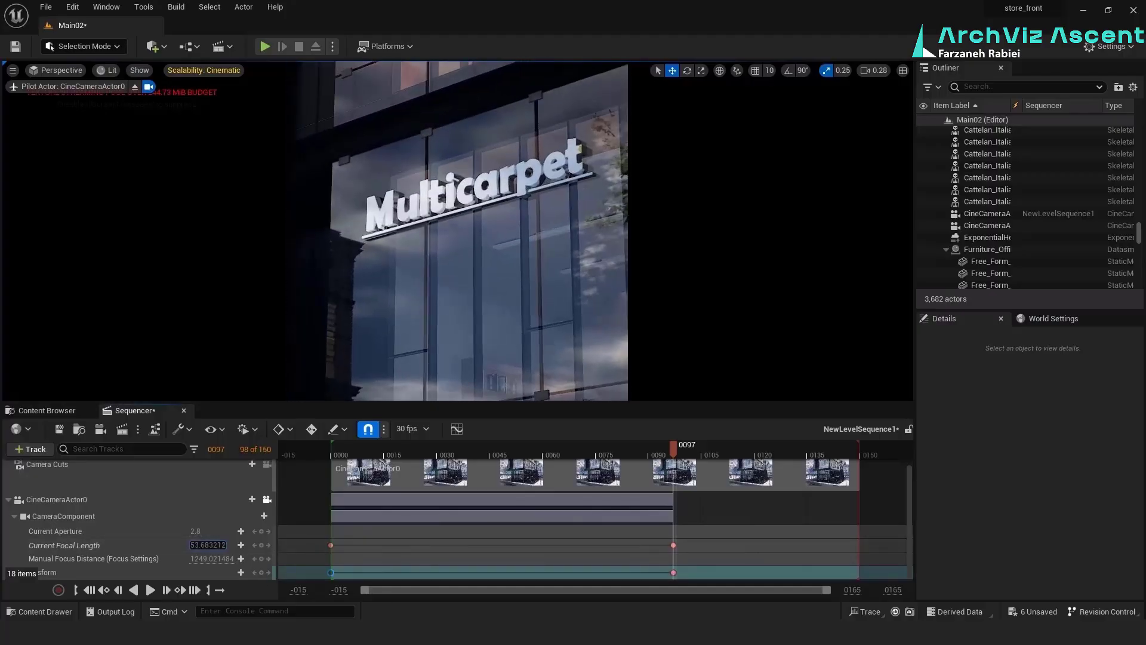
{"action": "right_click_drag", "start_coordinate": [431, 329], "coordinate": [430, 329]}
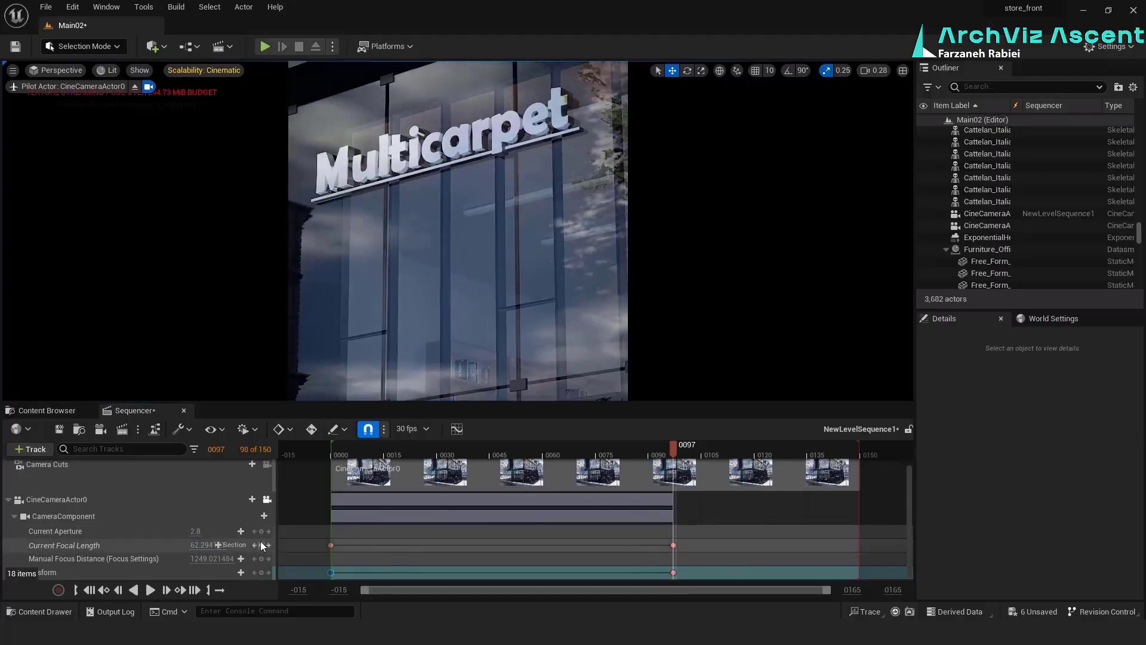
{"action": "left_click", "coordinate": [261, 545]}
{"action": "left_click_drag", "start_coordinate": [674, 450], "coordinate": [330, 446]}
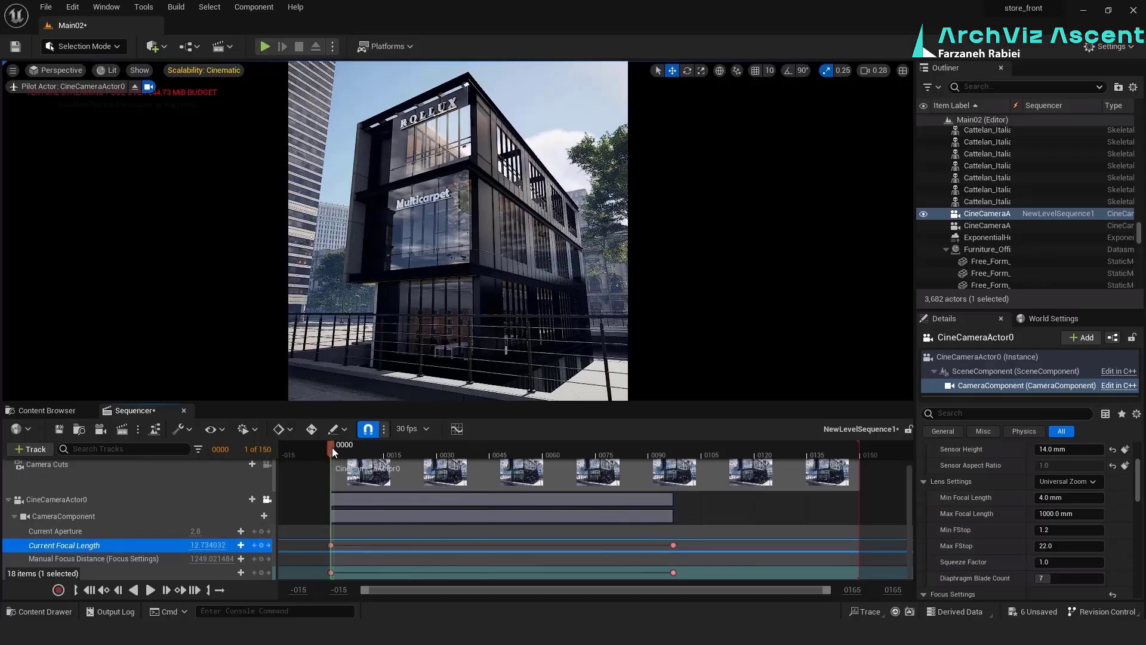
{"action": "key", "text": "space"}
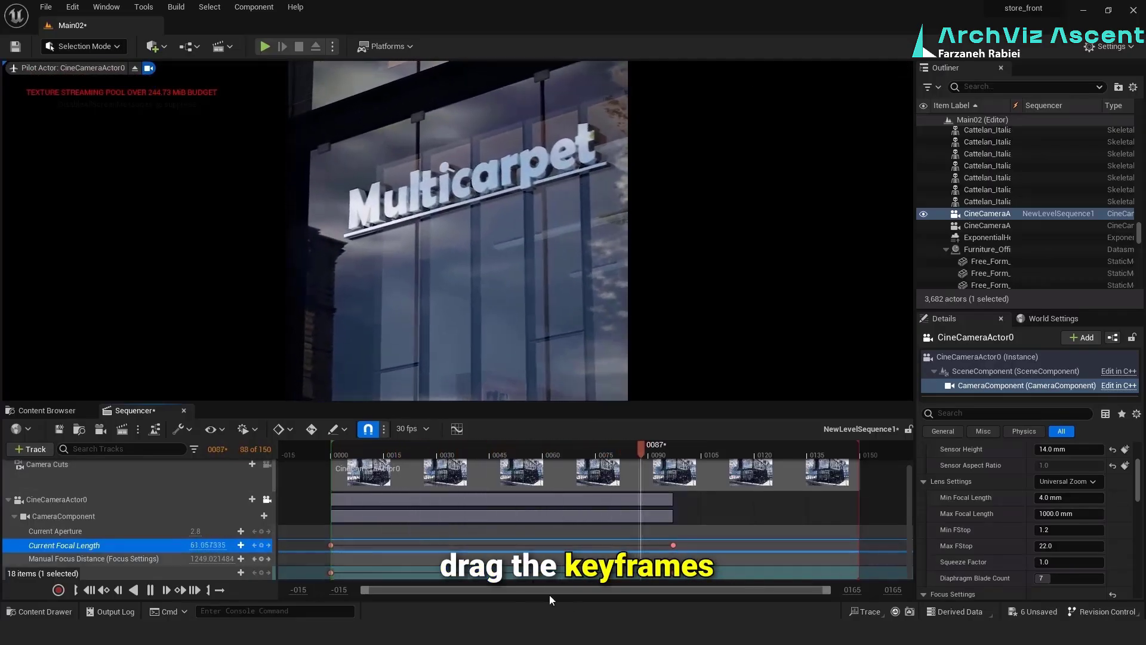
Move the closing Current Focal Length and Transform keys to frame 150 and play the sequence
{"action": "left_click_drag", "start_coordinate": [675, 545], "coordinate": [858, 547]}
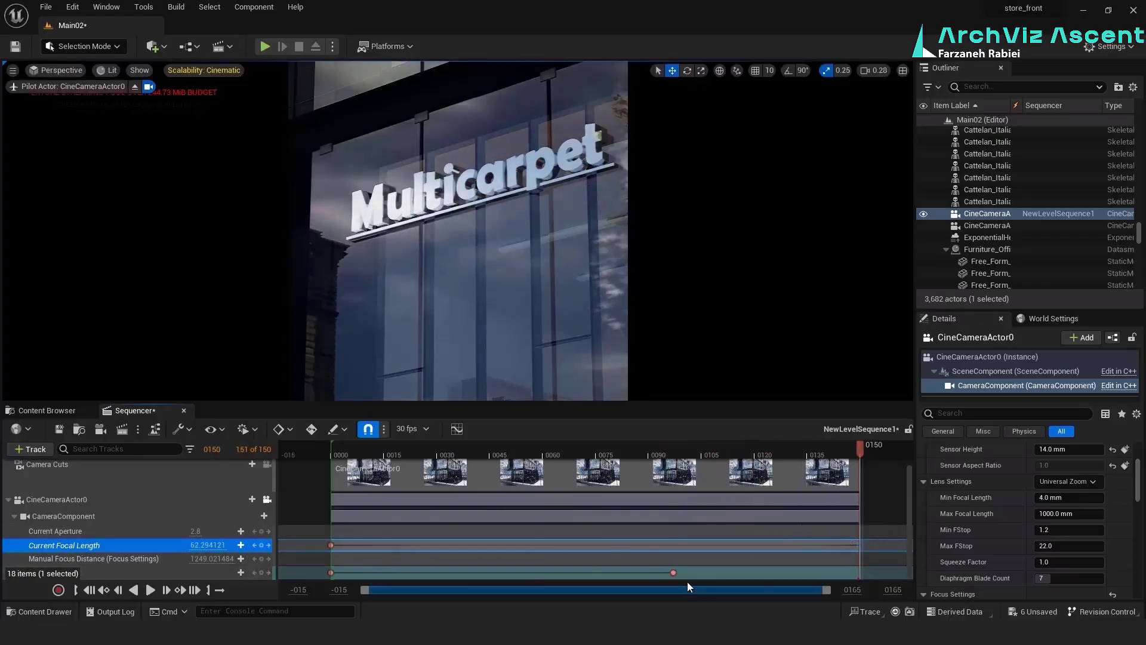
{"action": "left_click_drag", "start_coordinate": [674, 572], "coordinate": [799, 572]}
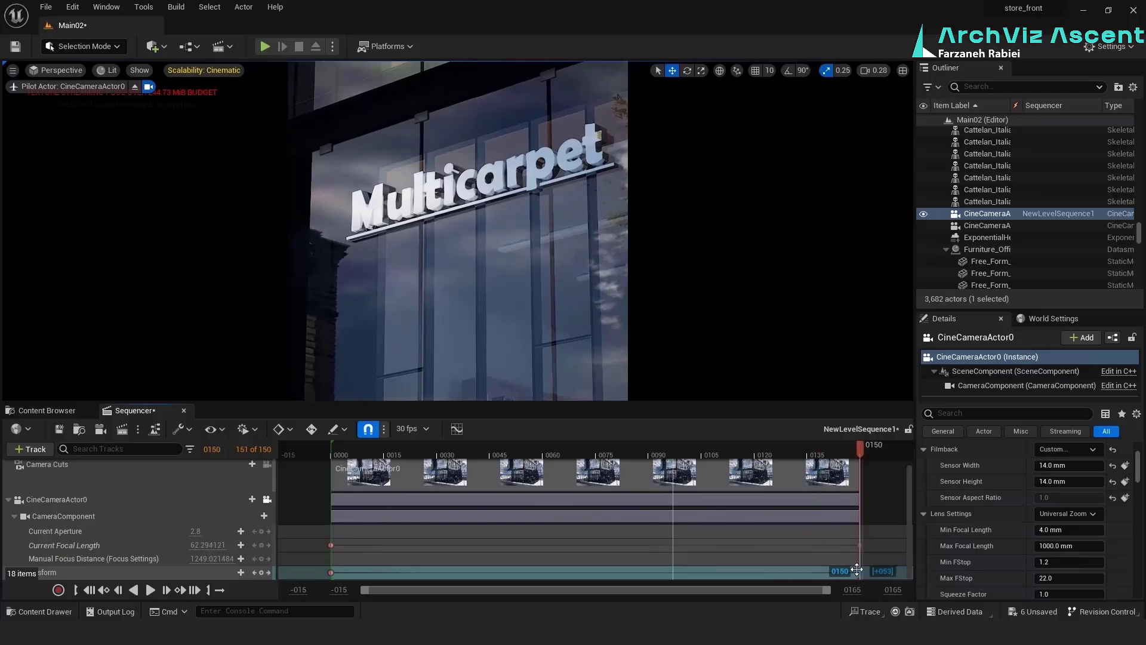
{"action": "key", "text": "space"}
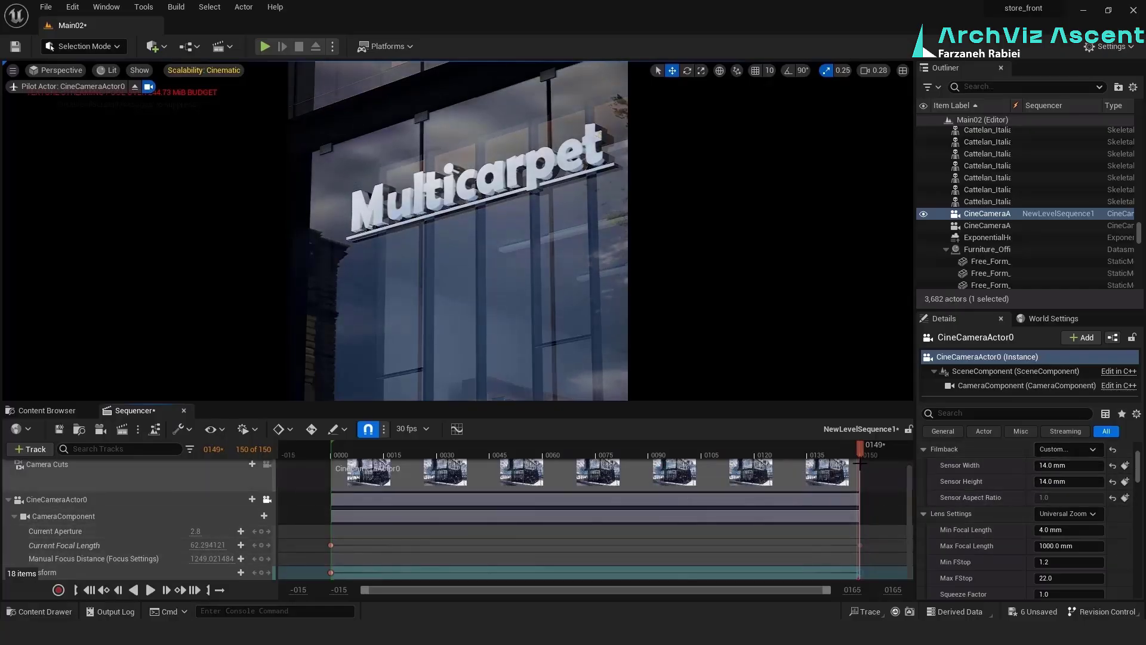
Widen the timeline's view range and extend the playback end and the Camera Cuts section to frame 212
{"action": "left_click_drag", "start_coordinate": [859, 449], "coordinate": [755, 449]}
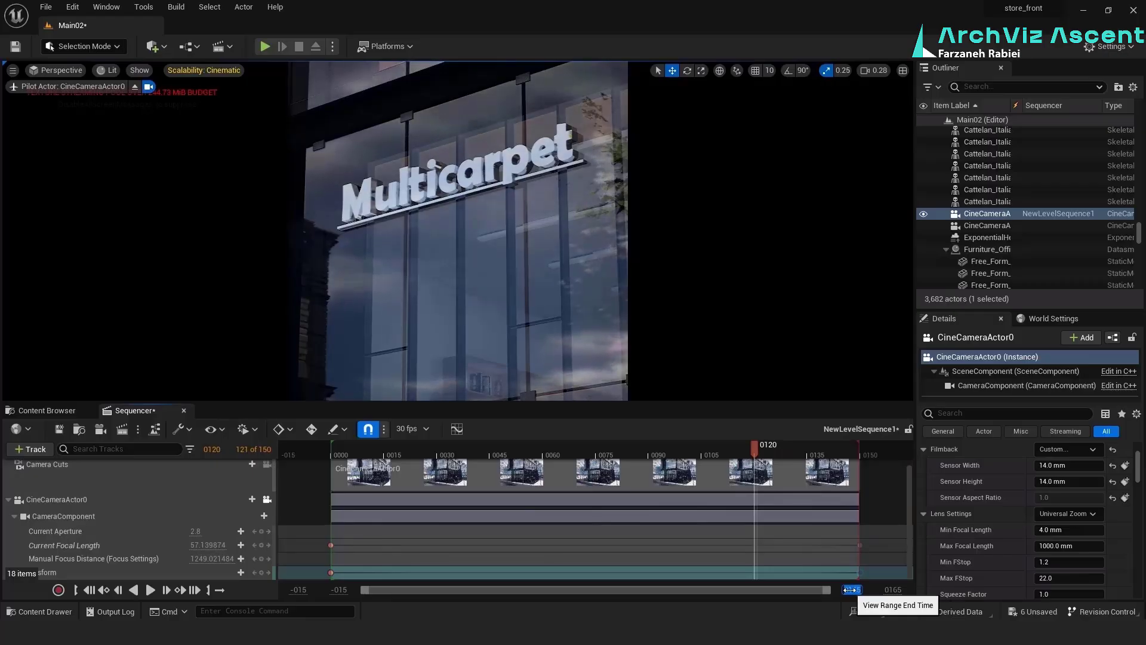
{"action": "key", "text": "Return"}
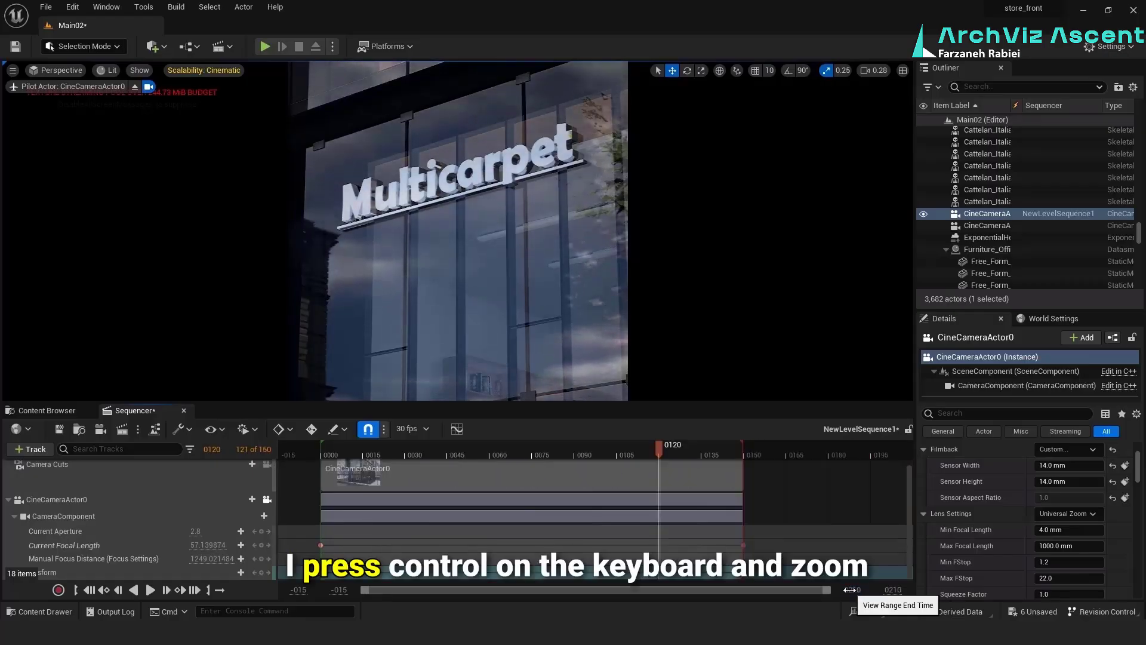
{"action": "mouse_move", "coordinate": [742, 445]}
{"action": "left_mouse_down"}
{"action": "mouse_move", "coordinate": [917, 461]}
{"action": "mouse_move", "coordinate": [899, 463]}
{"action": "left_mouse_up"}
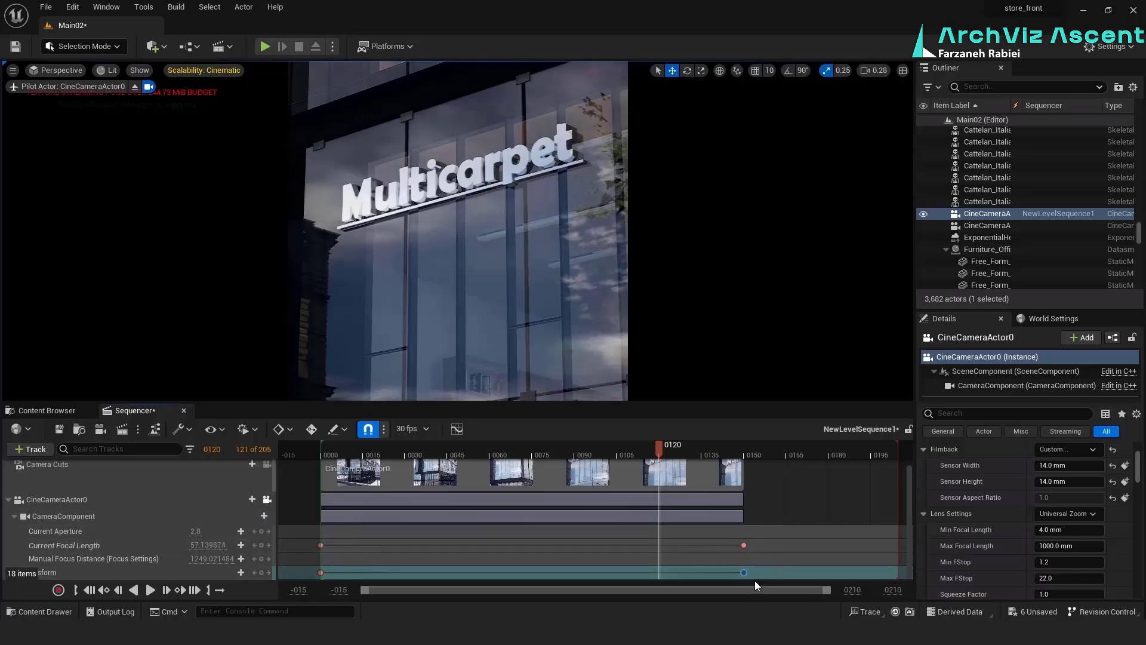
{"action": "scroll", "coordinate": [792, 568], "scroll_direction": "down", "scroll_amount": 4}
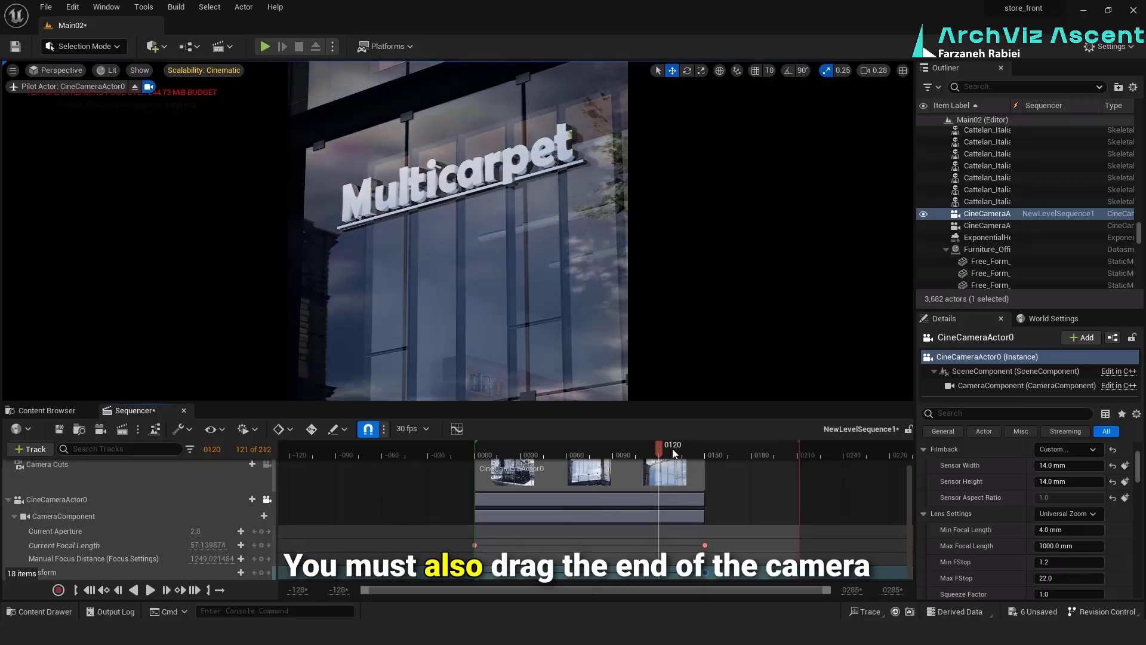
{"action": "mouse_move", "coordinate": [660, 449]}
{"action": "left_mouse_down"}
{"action": "mouse_move", "coordinate": [747, 449]}
{"action": "mouse_move", "coordinate": [799, 469]}
{"action": "left_mouse_up"}
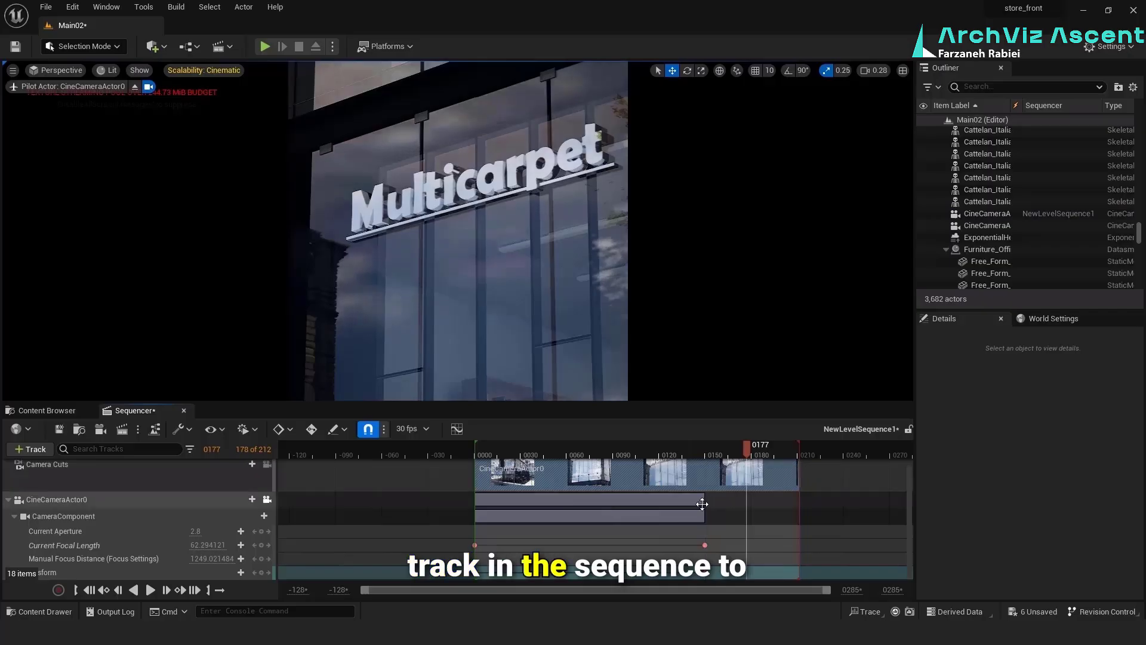
Extend the CineCameraActor0 tracks and their closing keys to frame 212, and play the sequence from the start
{"action": "left_click_drag", "start_coordinate": [702, 505], "coordinate": [799, 505]}
{"action": "left_click_drag", "start_coordinate": [747, 449], "coordinate": [475, 450]}
{"action": "key", "text": "space"}
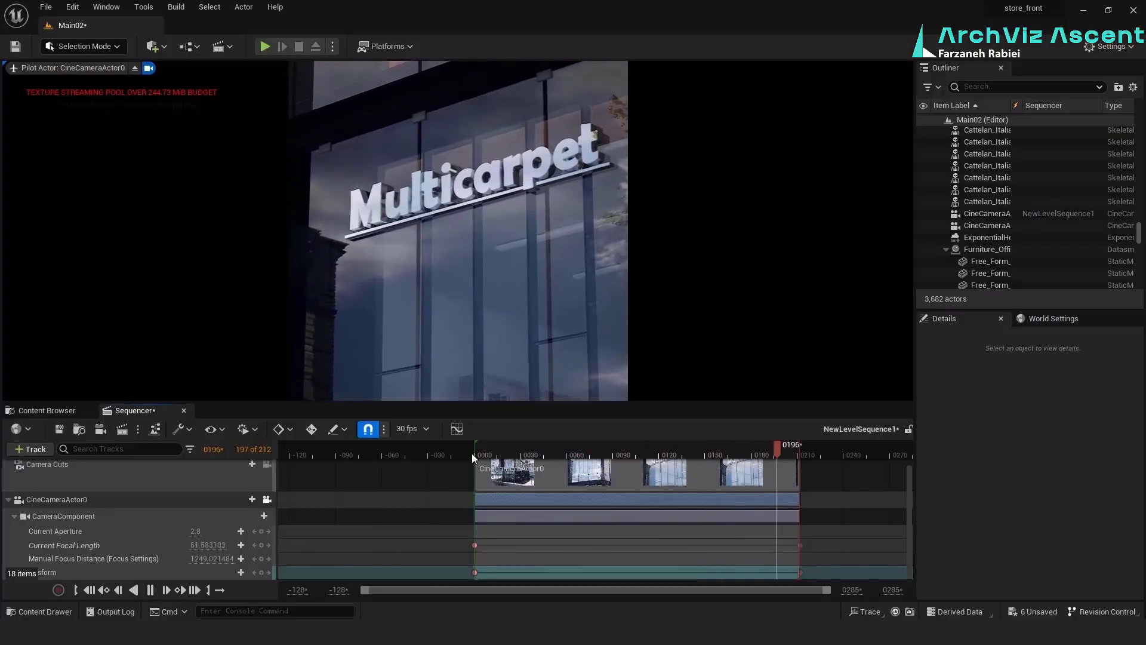
{"action": "left_click", "coordinate": [502, 452]}
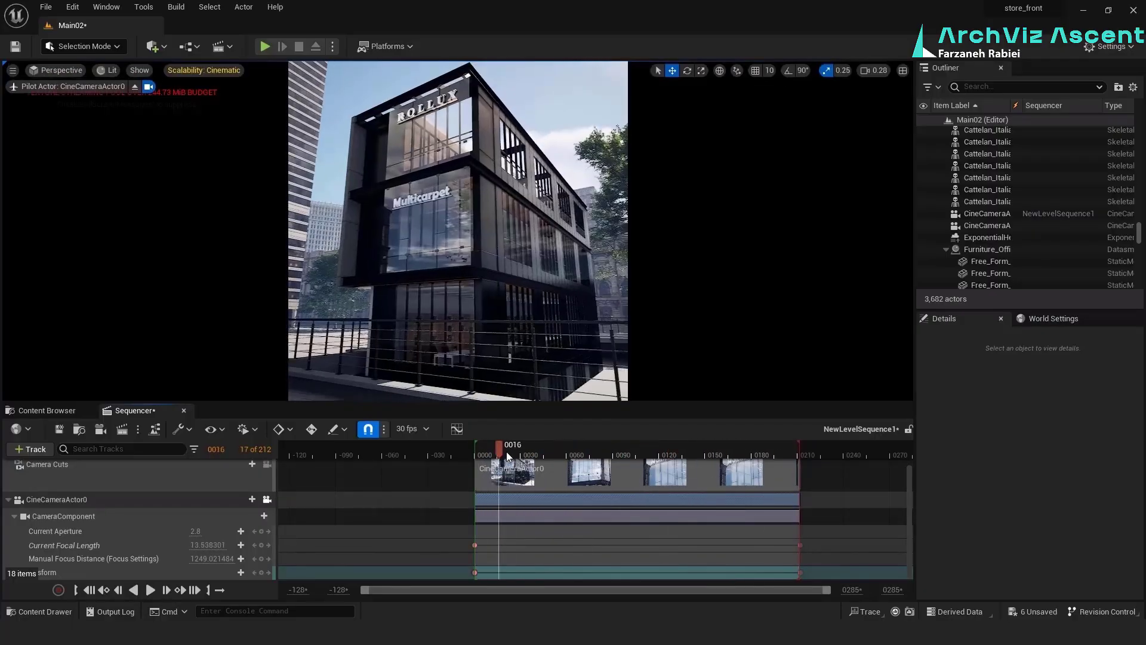
Duplicate the frame 0 Current Focal Length key to frame 28
{"action": "right_click", "coordinate": [474, 546]}
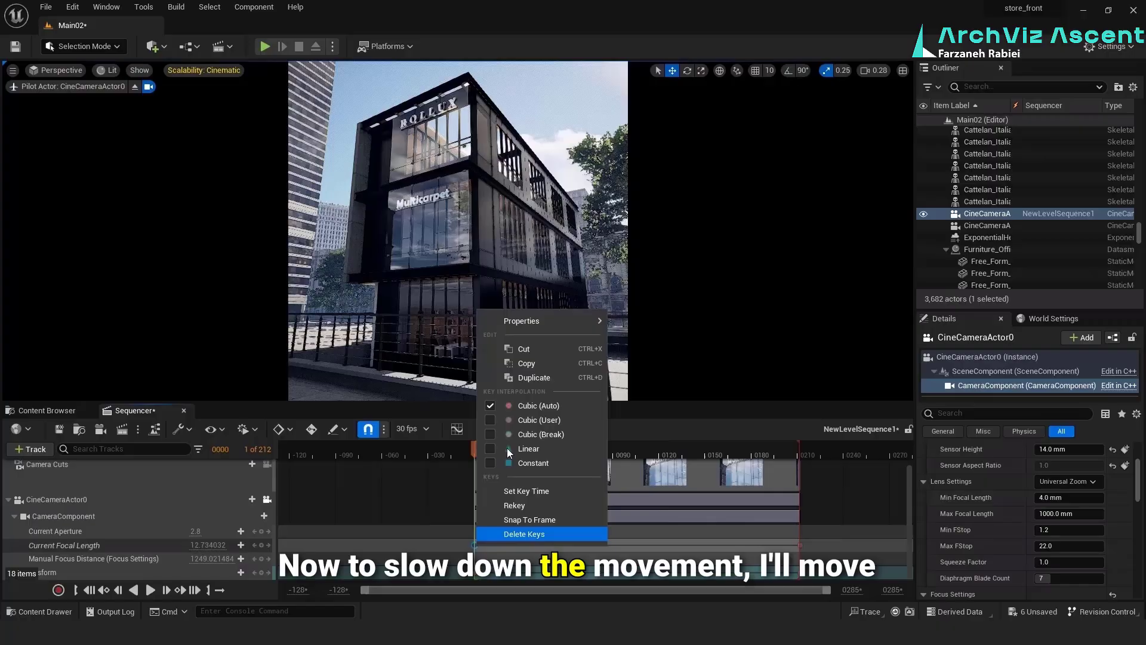
{"action": "left_click", "coordinate": [539, 365]}
{"action": "key", "text": "ctrl+v"}
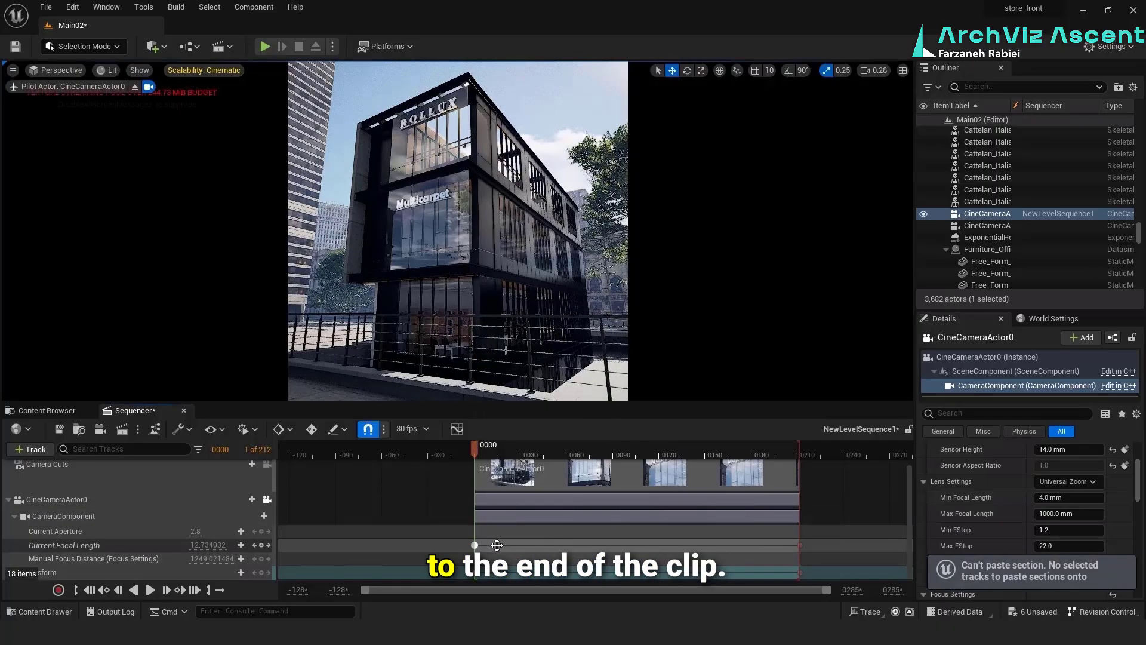
{"action": "left_click_drag", "start_coordinate": [497, 545], "coordinate": [521, 545]}
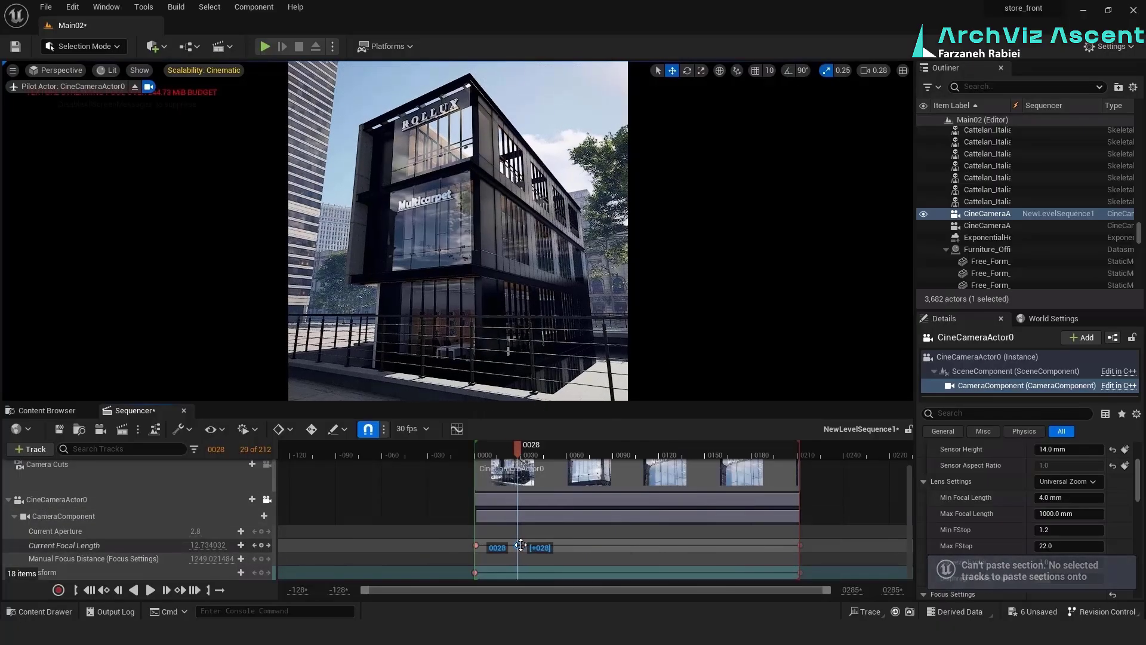
Duplicate the frame 0 Transform key to frame 28 and play the sequence from the start
{"action": "left_click", "coordinate": [475, 572]}
{"action": "right_click", "coordinate": [476, 572]}
{"action": "left_click", "coordinate": [548, 403]}
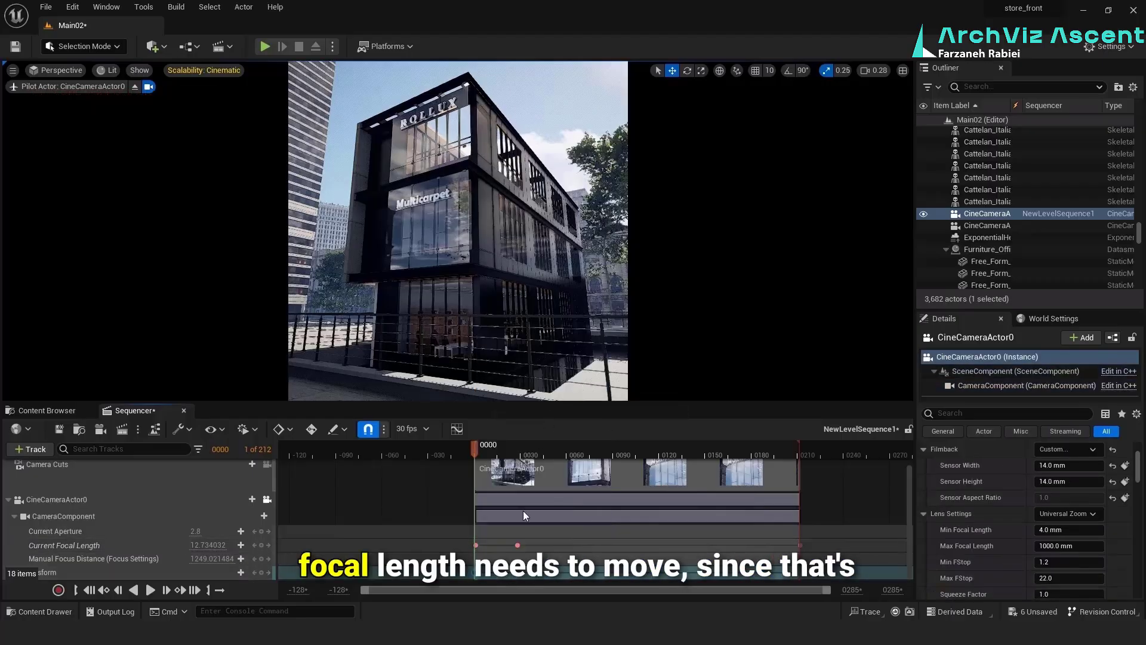
{"action": "left_click_drag", "start_coordinate": [475, 572], "coordinate": [518, 572]}
{"action": "left_click_drag", "start_coordinate": [518, 453], "coordinate": [472, 450]}
{"action": "key", "text": "space"}
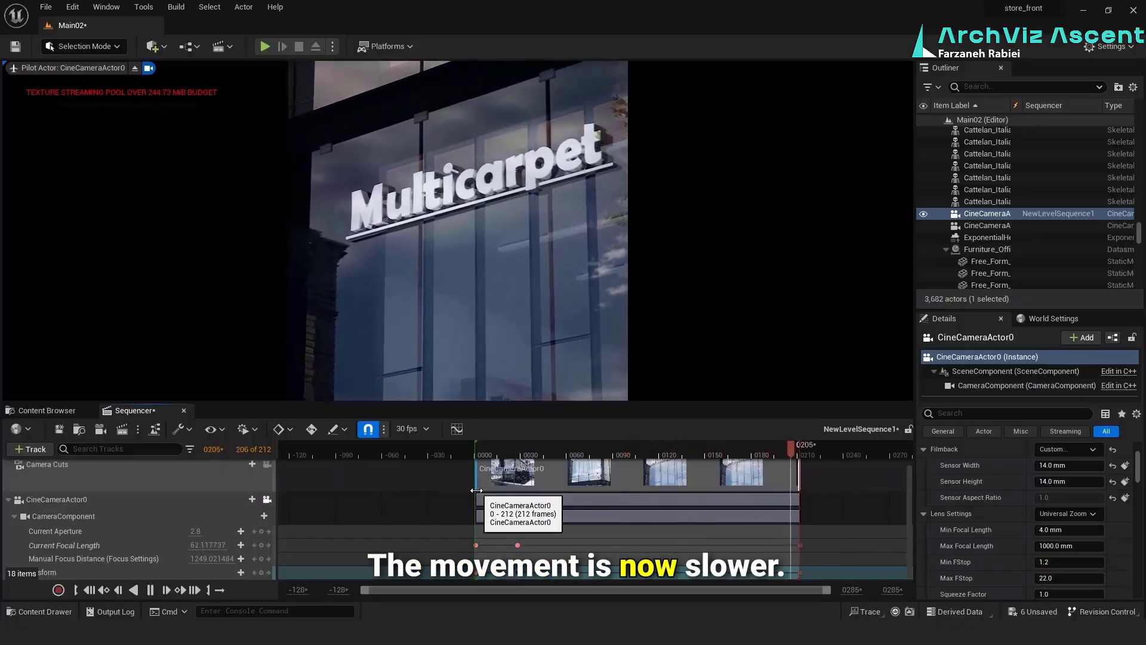
Move the closing camera keys and the playback and section ends to about frame 241, and return near the start
{"action": "left_click_drag", "start_coordinate": [801, 545], "coordinate": [842, 569]}
{"action": "left_click_drag", "start_coordinate": [800, 449], "coordinate": [843, 476]}
{"action": "left_click_drag", "start_coordinate": [843, 449], "coordinate": [485, 453]}
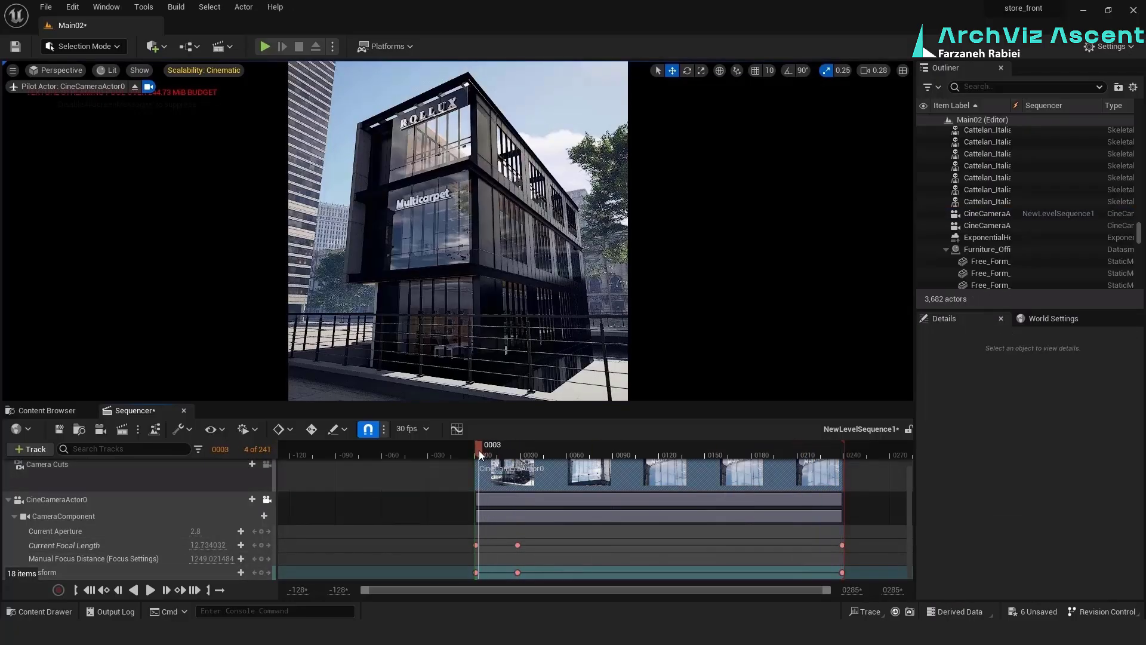
Play the storefront level sequence from near its start to review the camera zoom
{"action": "key", "text": "space"}
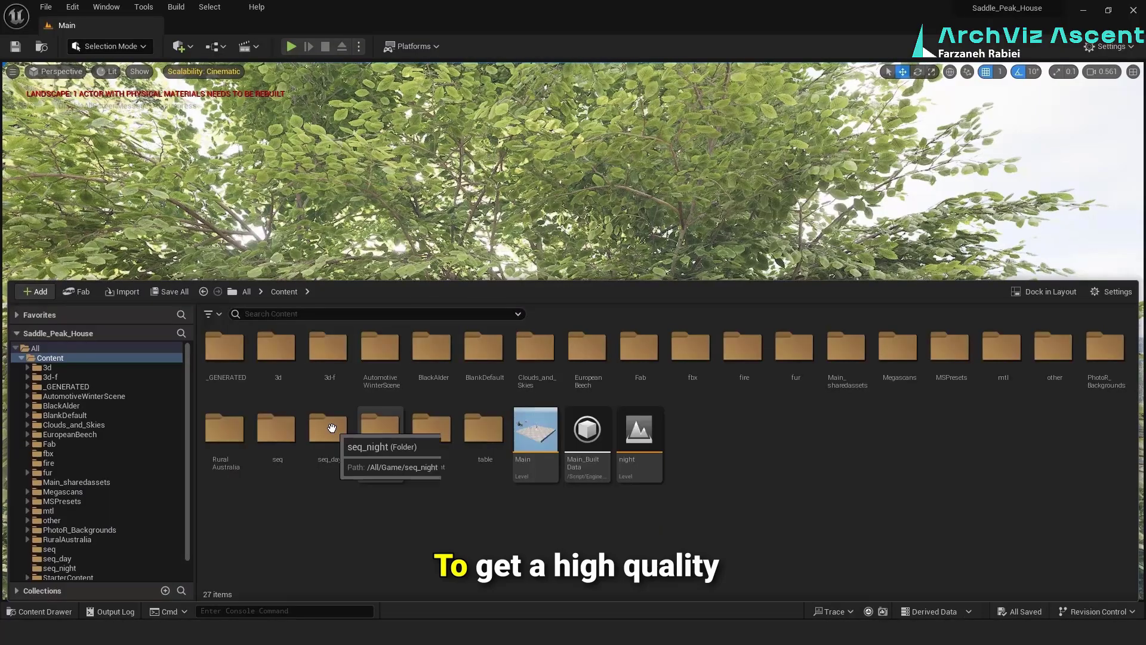
Open level sequence 1 from the seq_day folder of the Saddle_Peak_House project and send it to an enlarged Movie Render Queue
{"action": "double_click", "coordinate": [330, 427]}
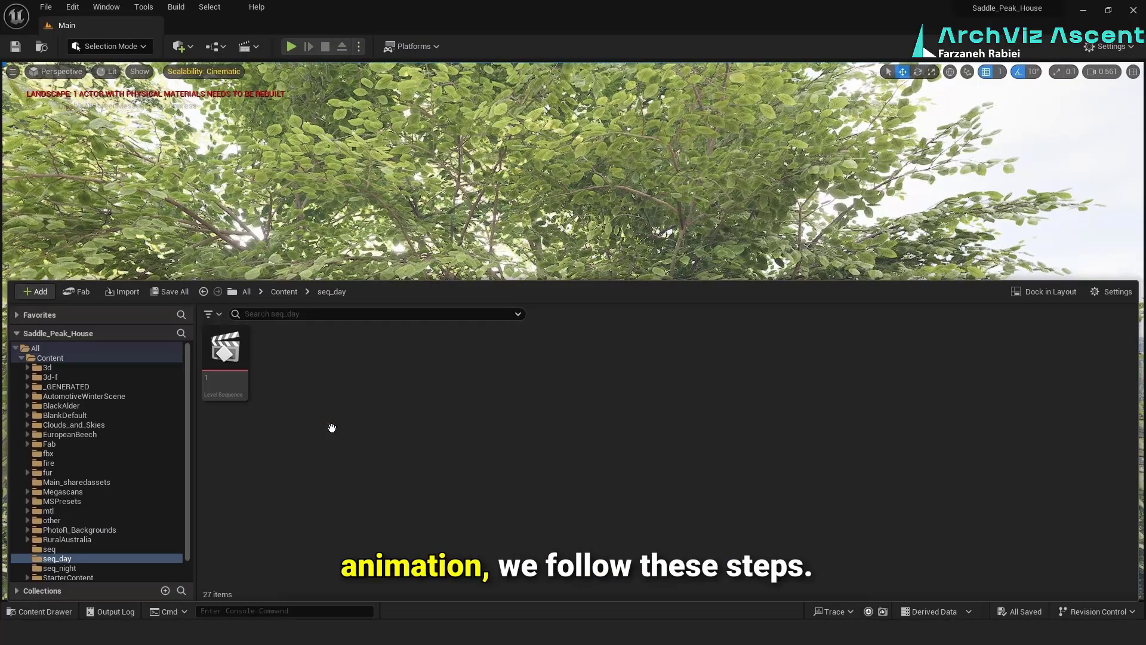
{"action": "double_click", "coordinate": [224, 353]}
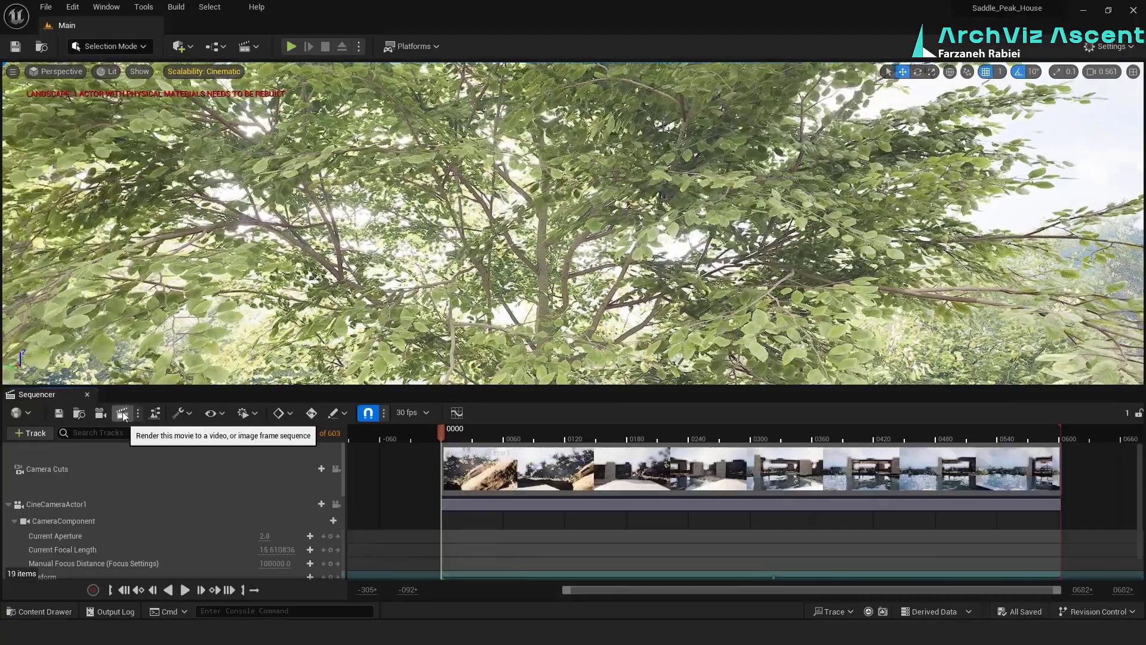
{"action": "left_click", "coordinate": [138, 413]}
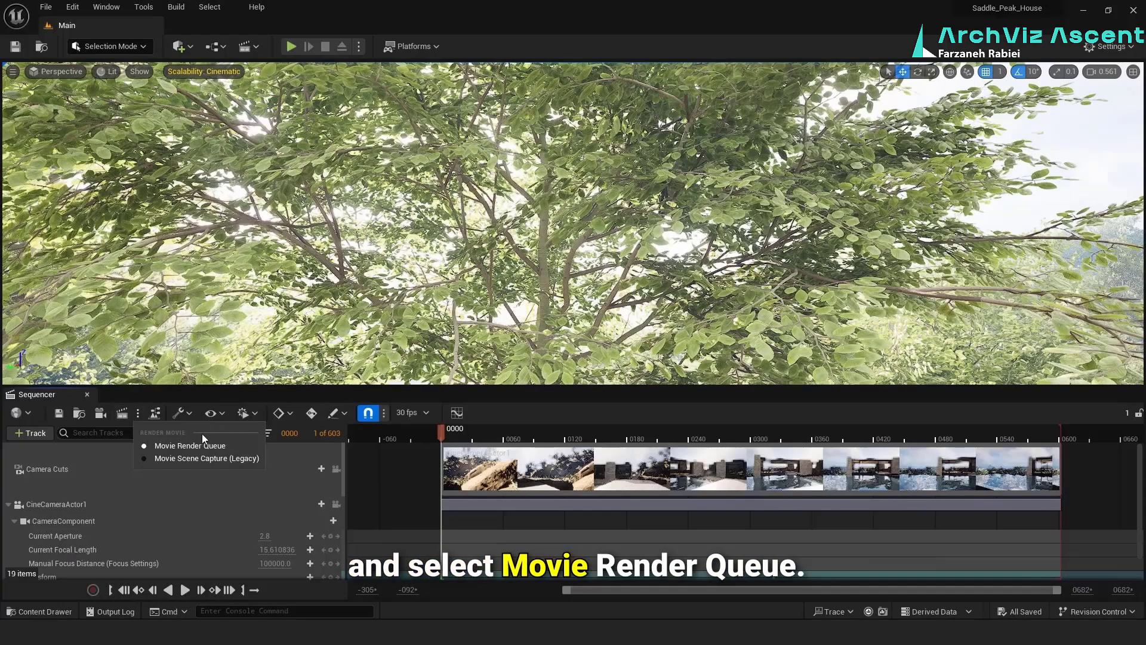
{"action": "left_click", "coordinate": [244, 450]}
{"action": "left_click", "coordinate": [122, 413]}
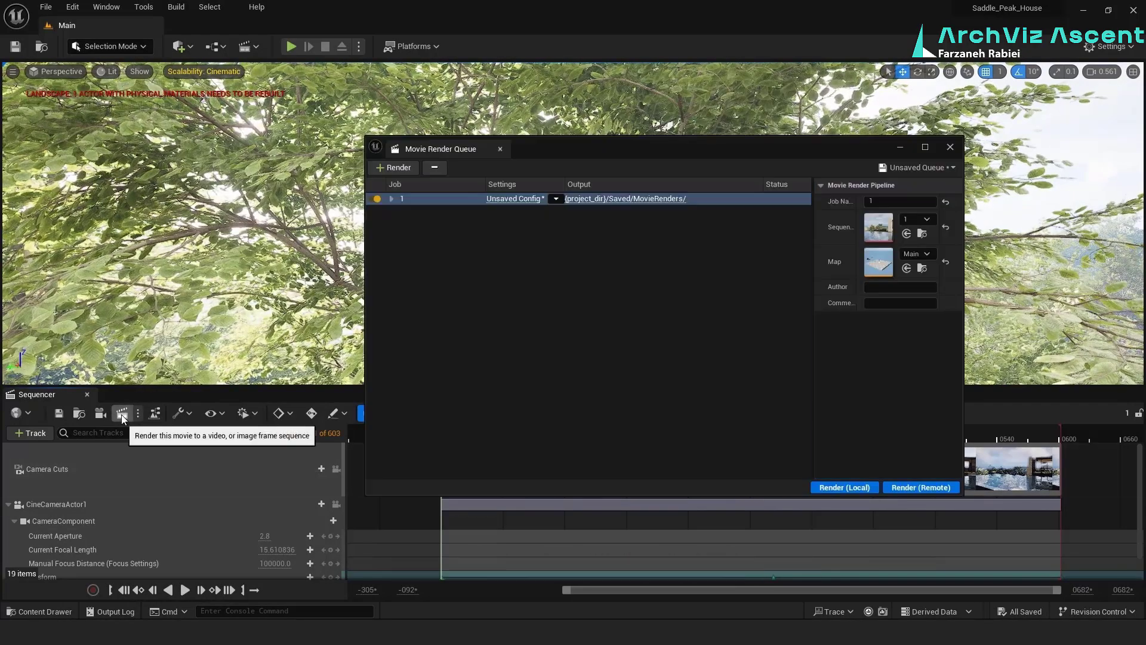
{"action": "left_click", "coordinate": [924, 147]}
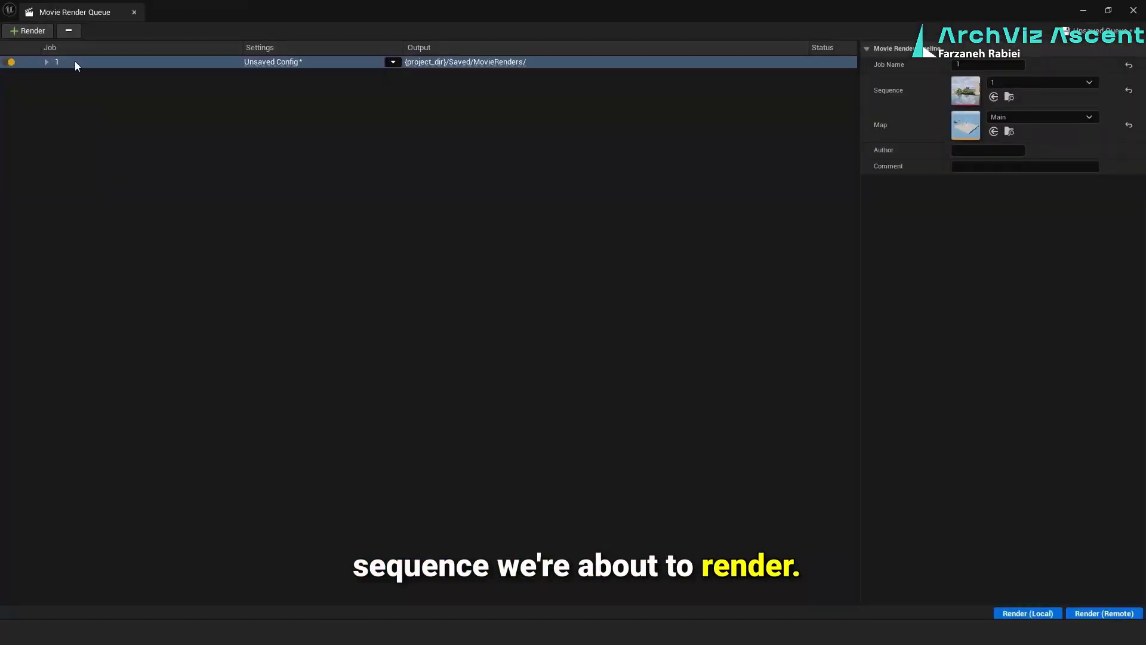
Remove the queued job and add level sequence 1 as a new render job
{"action": "left_click", "coordinate": [69, 33]}
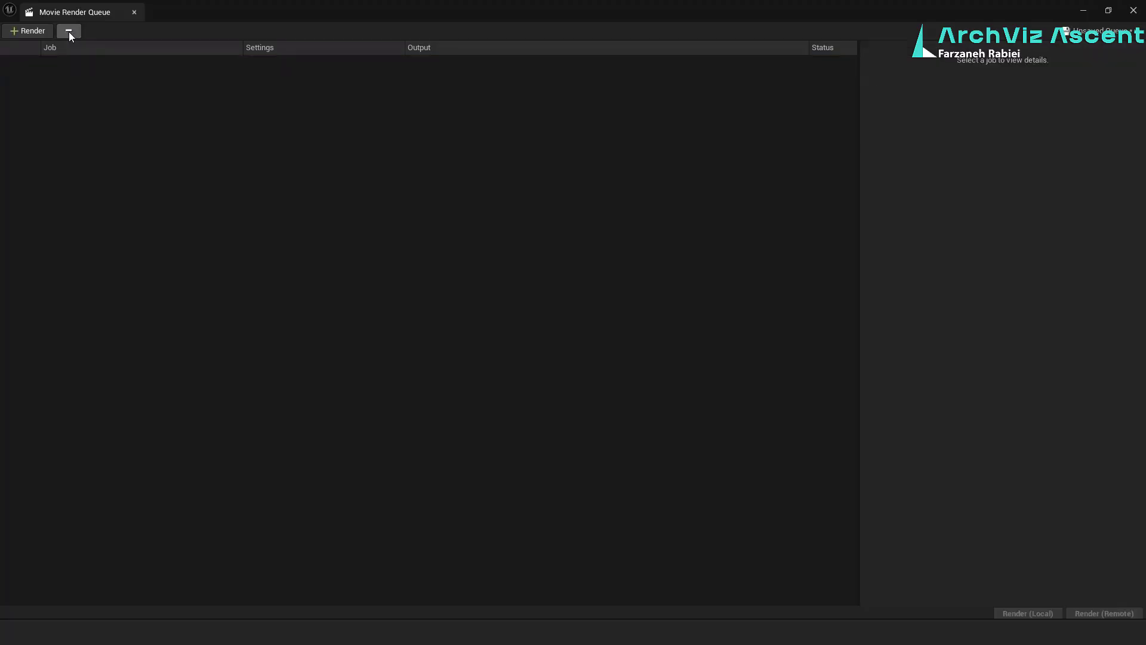
{"action": "left_click", "coordinate": [28, 30]}
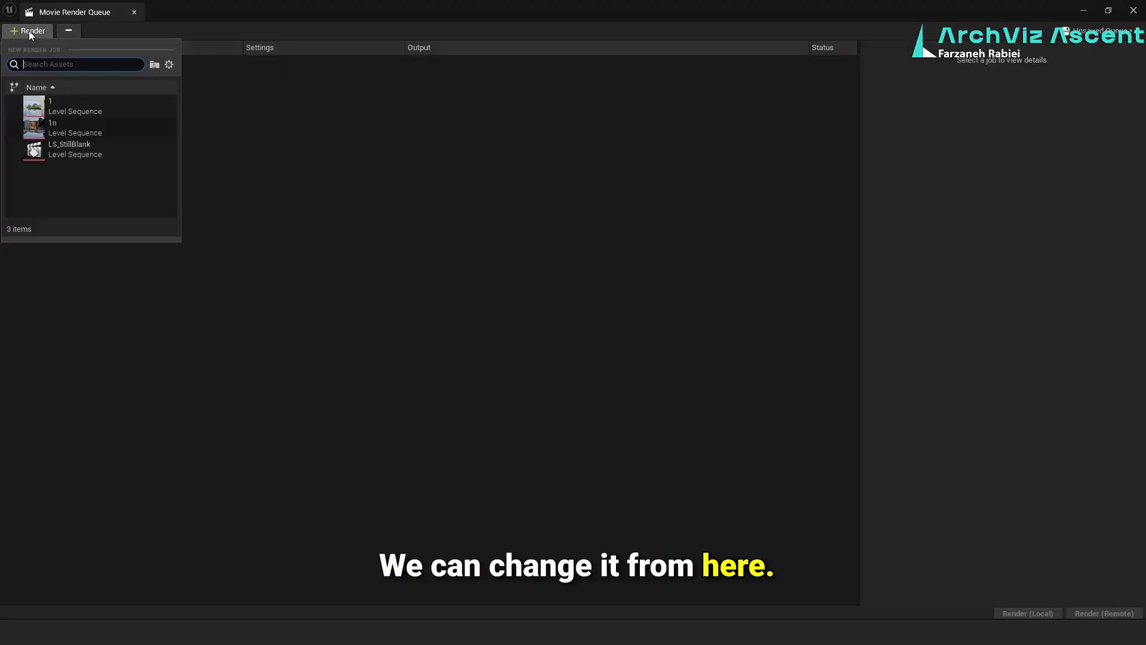
{"action": "left_click", "coordinate": [55, 103]}
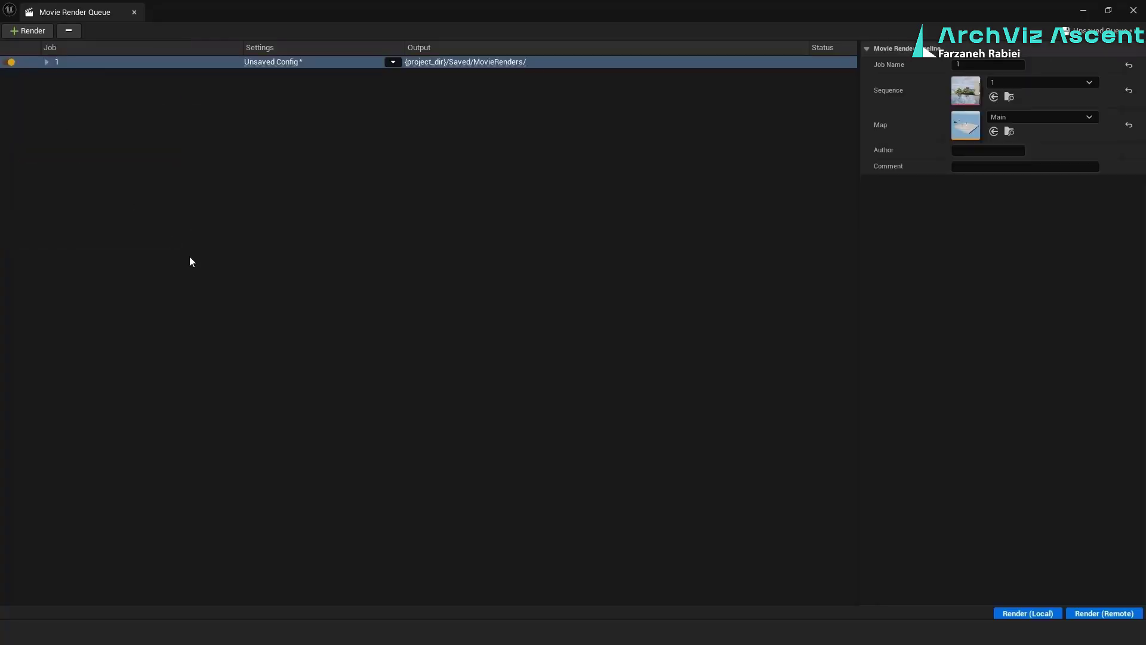
{"action": "left_click", "coordinate": [224, 220]}
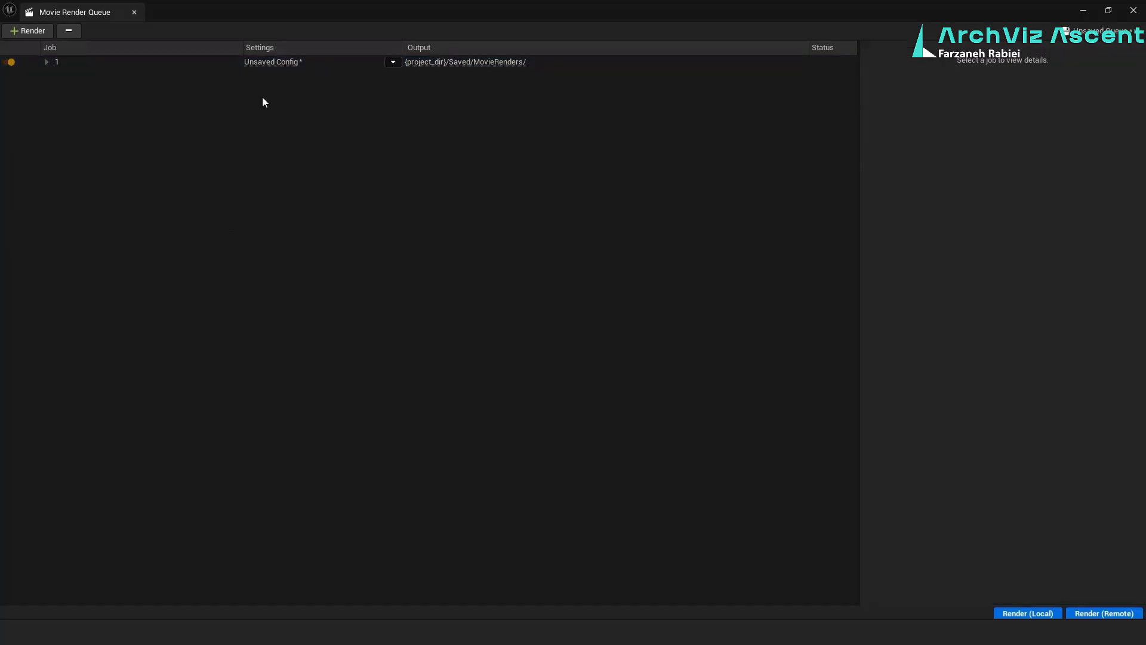
In the job's render settings, replace the .jpg Sequence export with .png Sequence [8bit]
{"action": "left_click", "coordinate": [295, 69]}
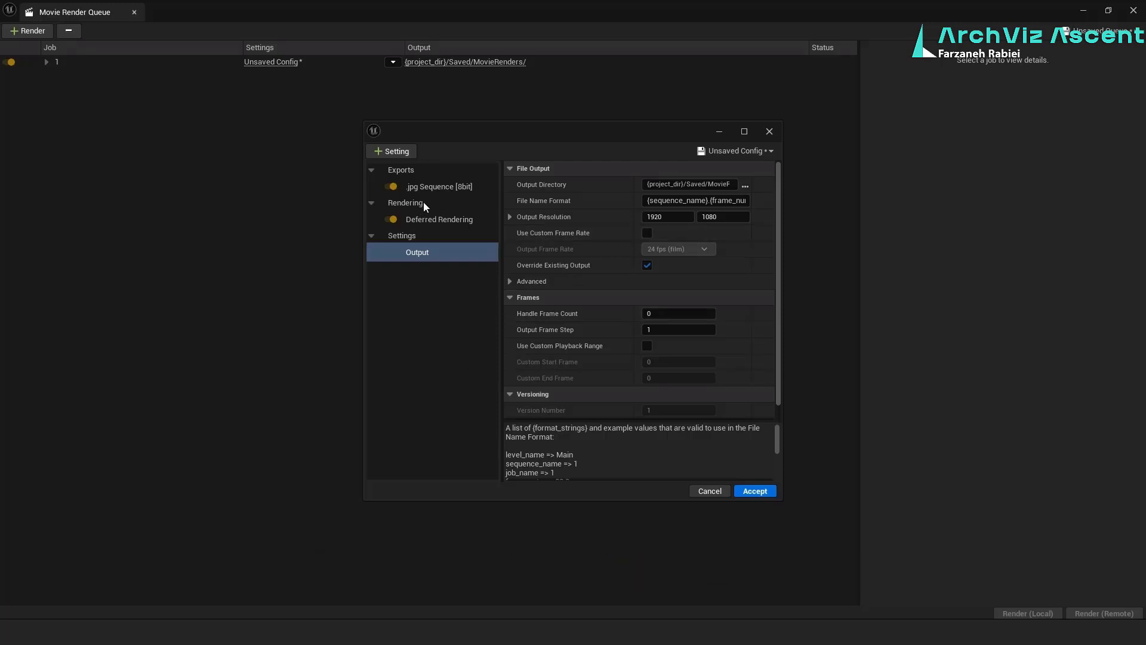
{"action": "left_click", "coordinate": [442, 185]}
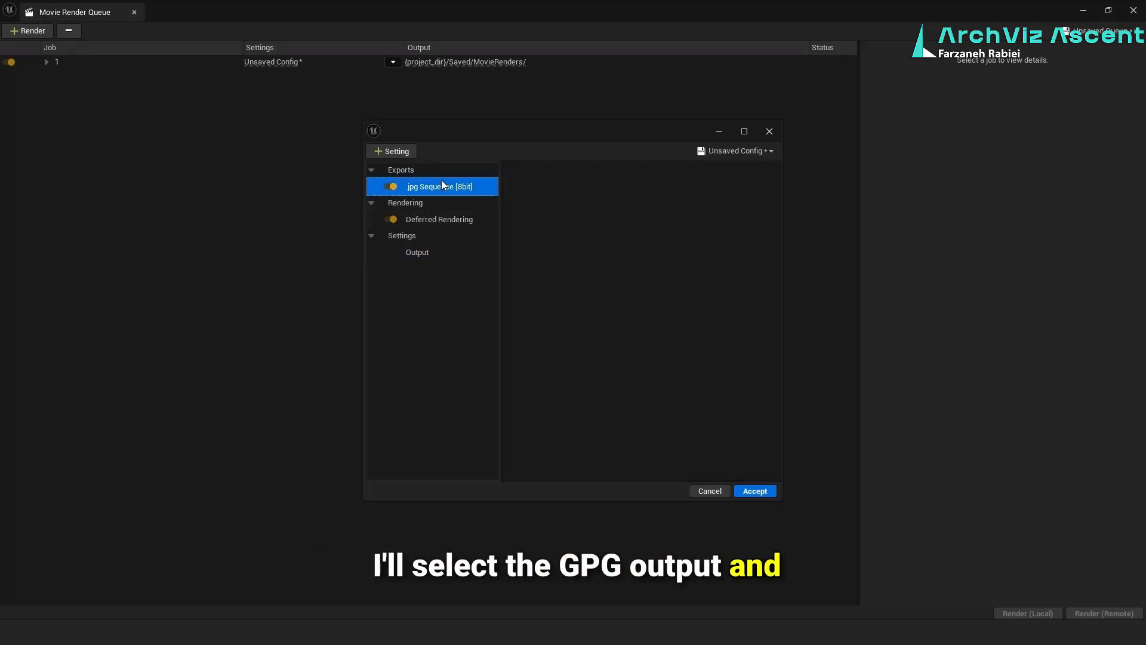
{"action": "key", "text": "Delete"}
{"action": "left_click", "coordinate": [405, 150]}
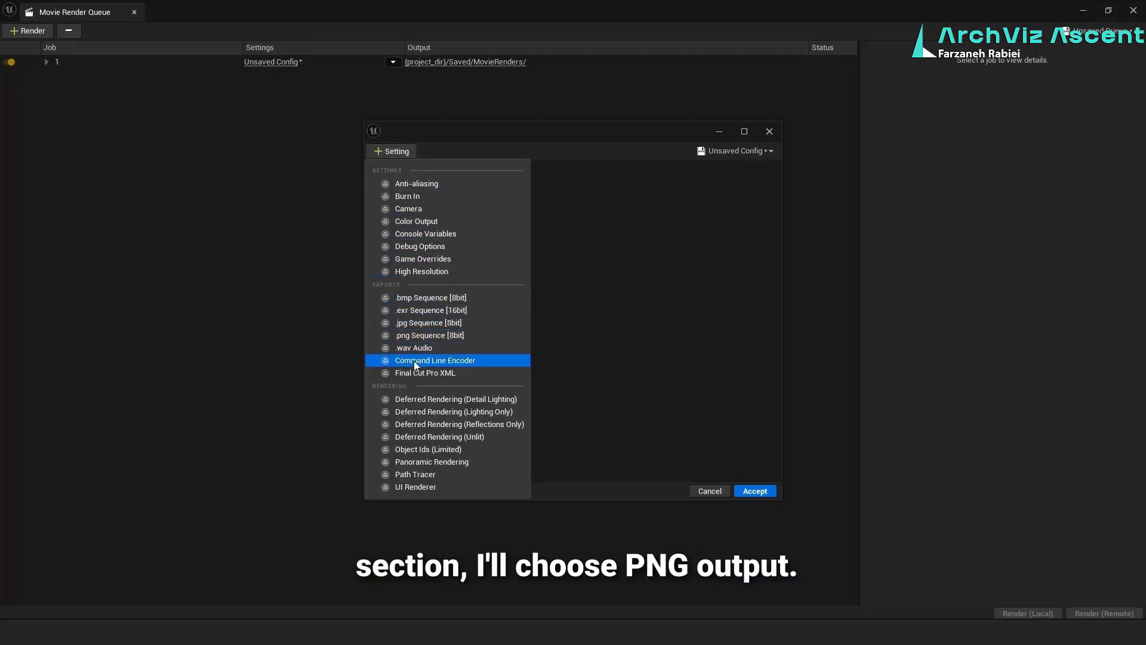
{"action": "left_click", "coordinate": [485, 335]}
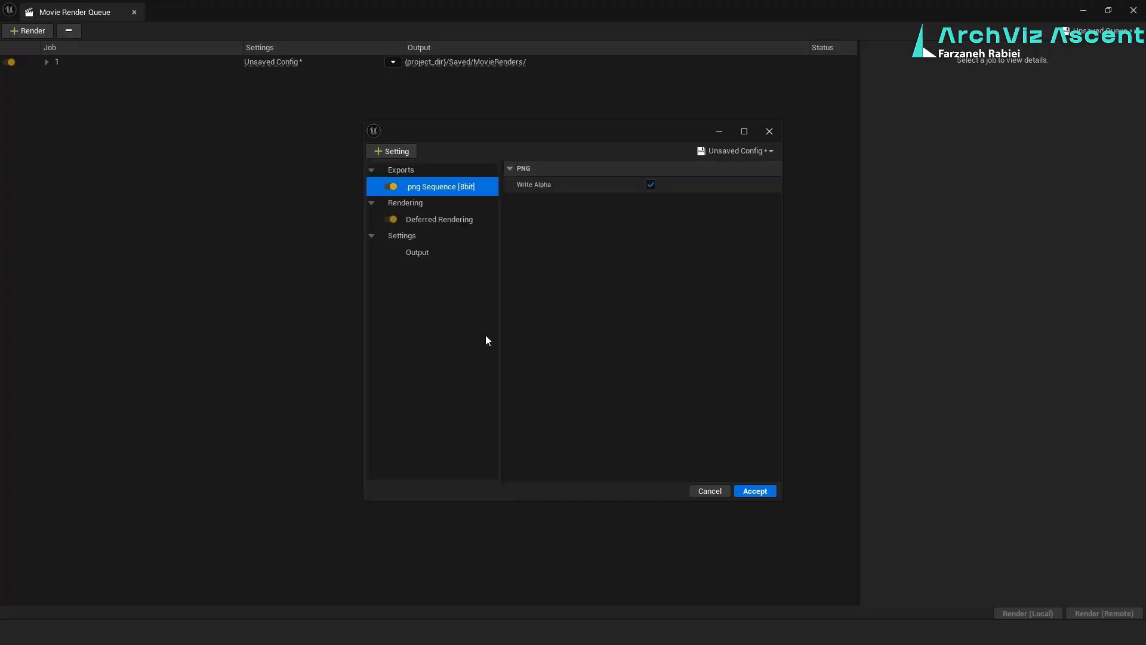
Add Anti-aliasing with Temporal Sample Count 64, override the method with Multisample Anti-Aliasing (MSAA), and enable Use Camera Cut for Warm Up
{"action": "left_click", "coordinate": [392, 154]}
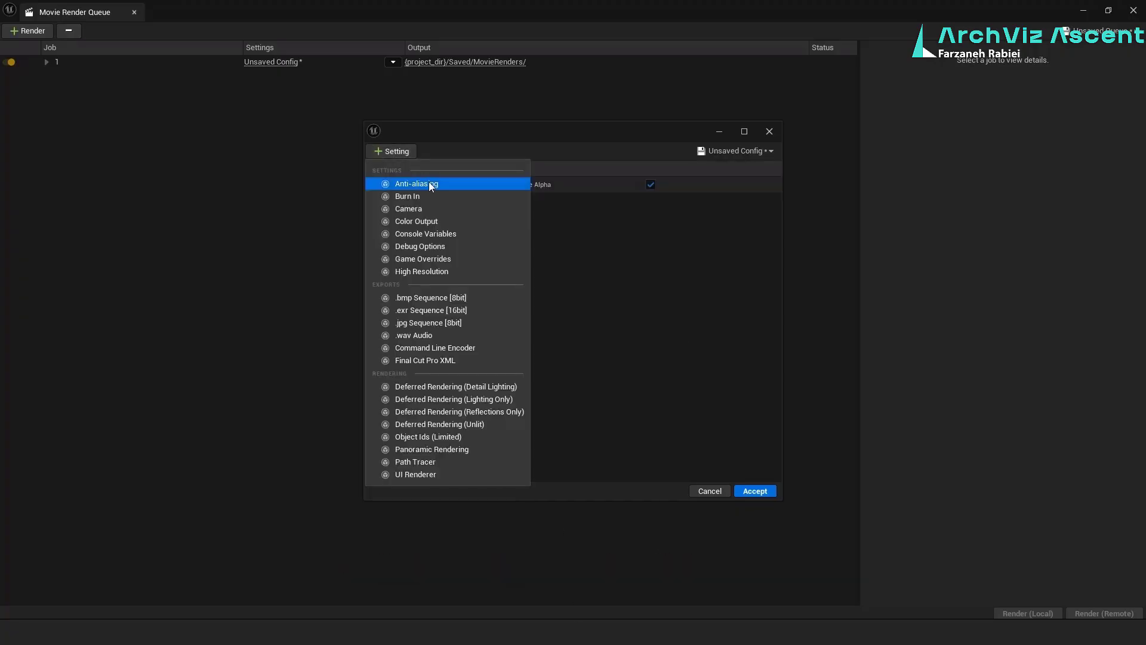
{"action": "left_click", "coordinate": [481, 184]}
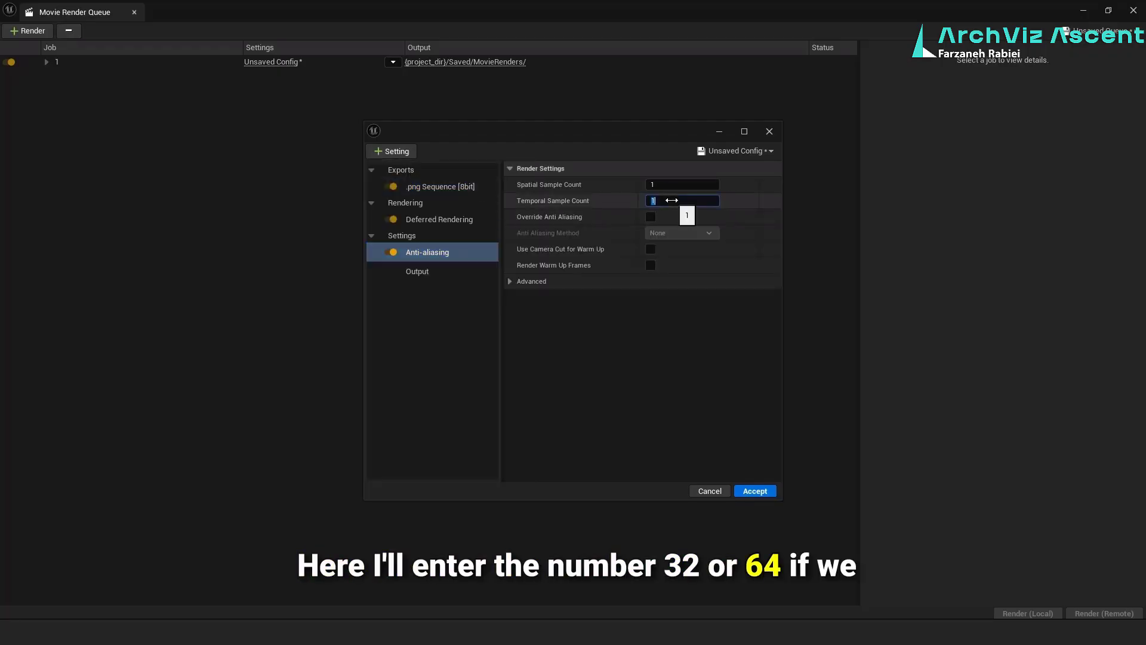
{"action": "type", "text": "64"}
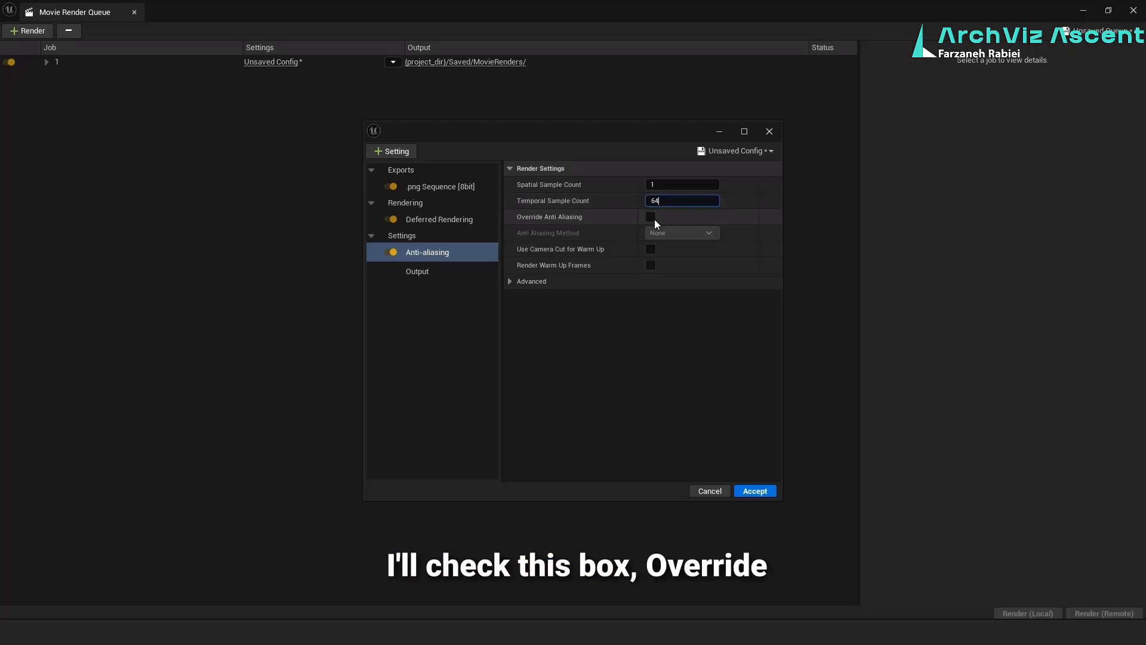
{"action": "left_click", "coordinate": [653, 219]}
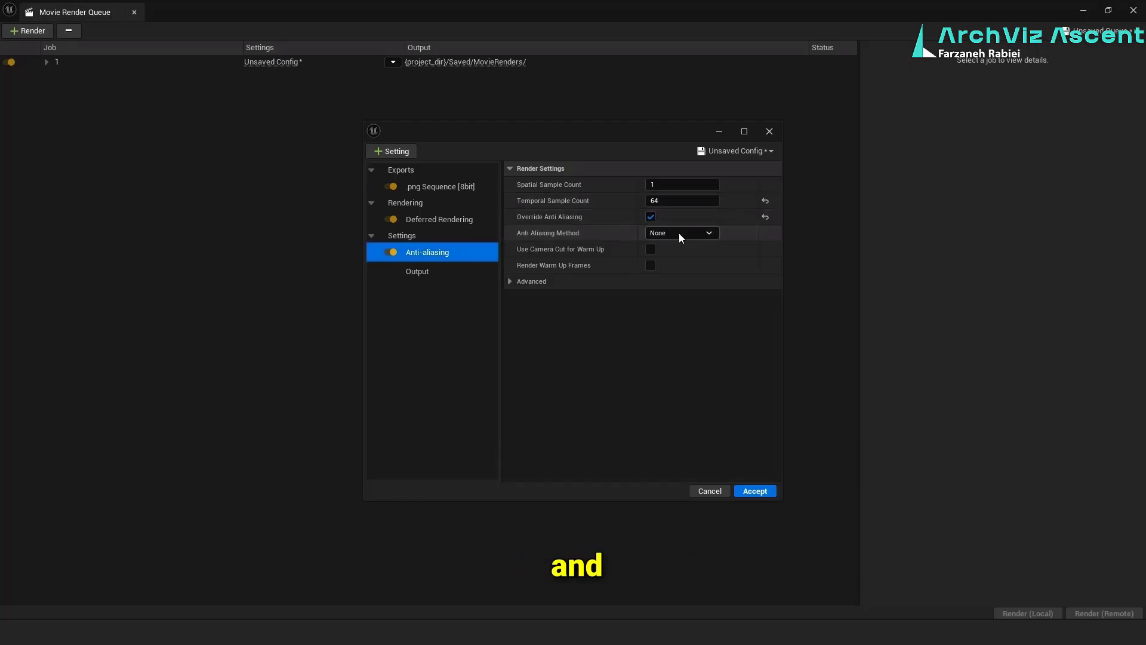
{"action": "left_click", "coordinate": [679, 233]}
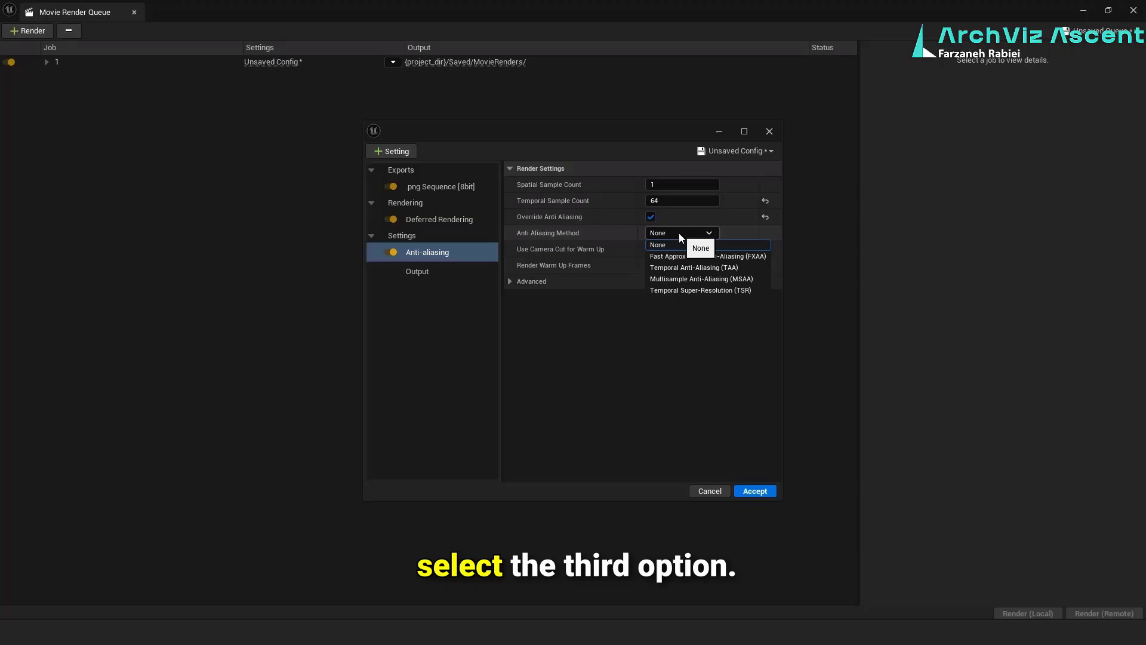
{"action": "left_click", "coordinate": [759, 280]}
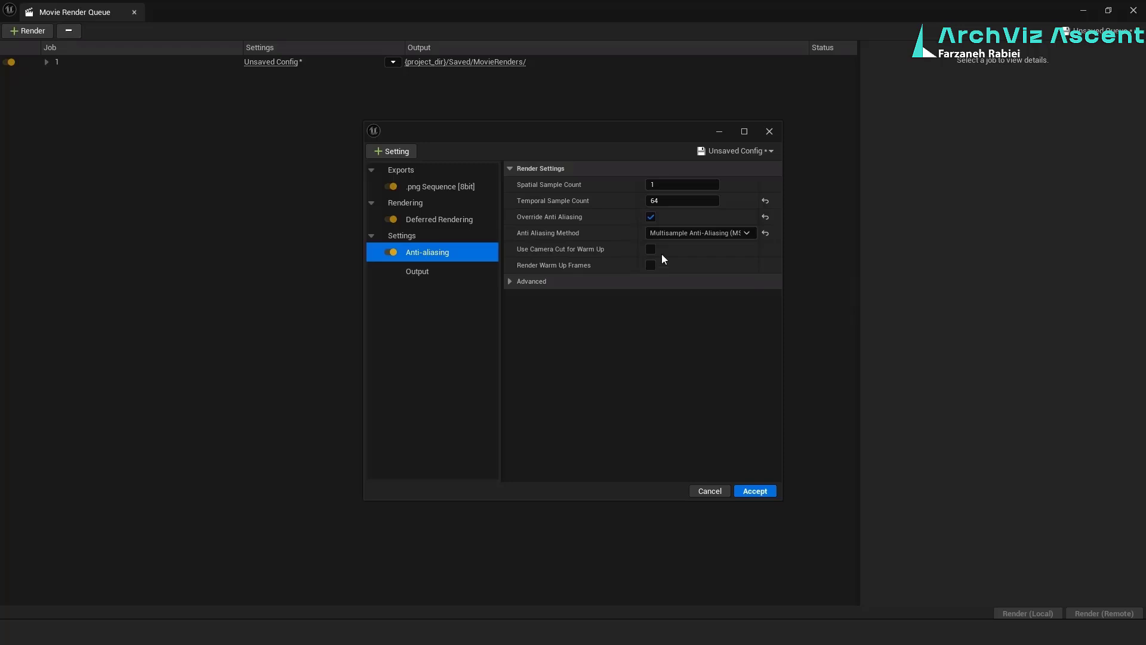
Add the High Resolution setting and enable Override Sub Surface Scattering
{"action": "left_click", "coordinate": [399, 151]}
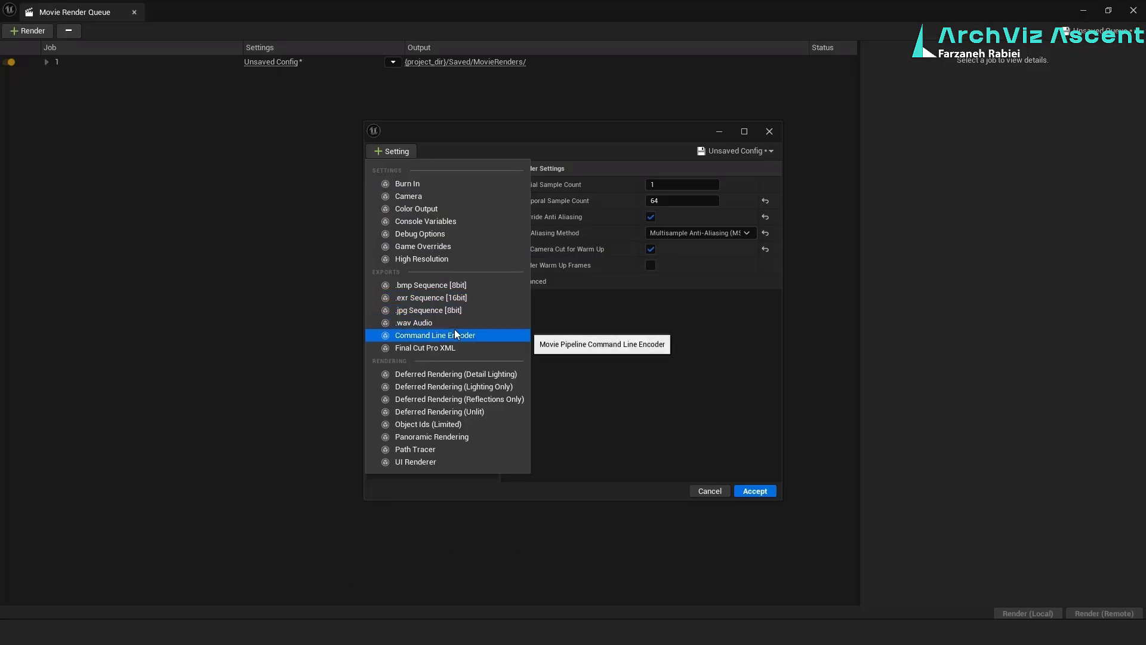
{"action": "left_click", "coordinate": [451, 258]}
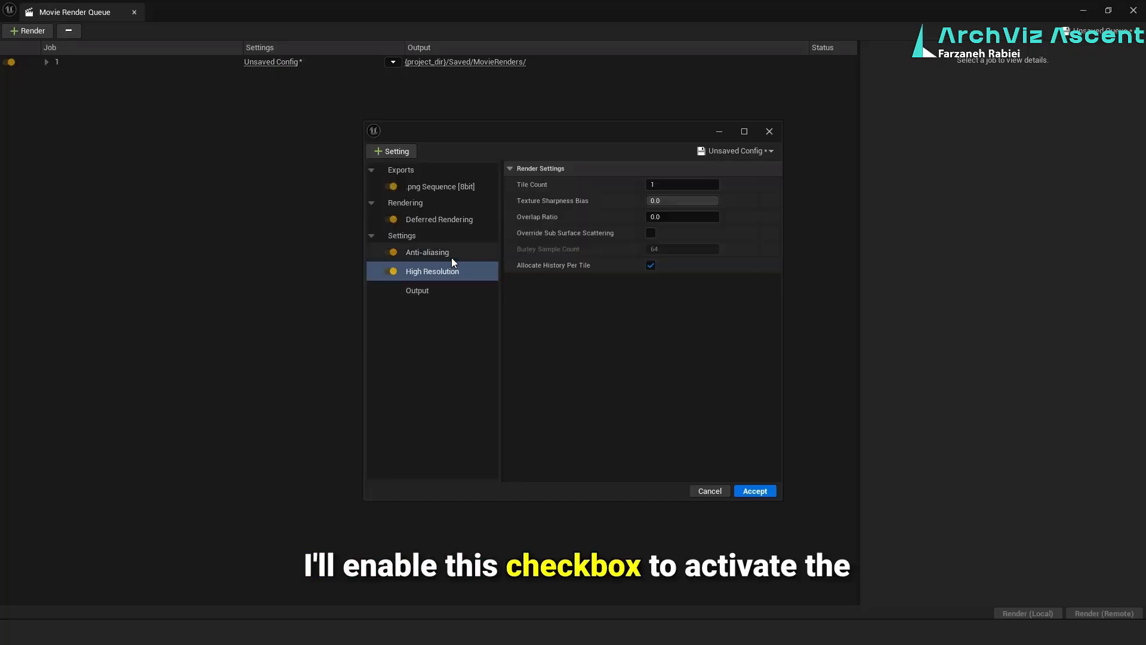
{"action": "left_click", "coordinate": [651, 233]}
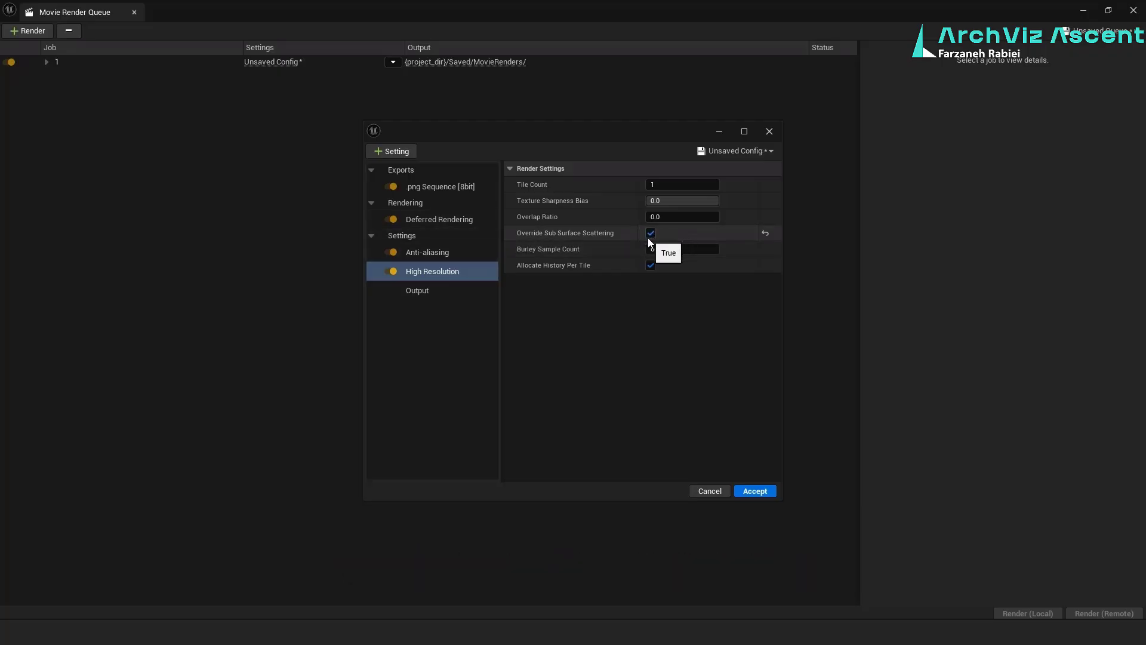
In the Output settings, enable a custom frame rate of 30 fps and accept the render configuration
{"action": "left_click", "coordinate": [441, 294]}
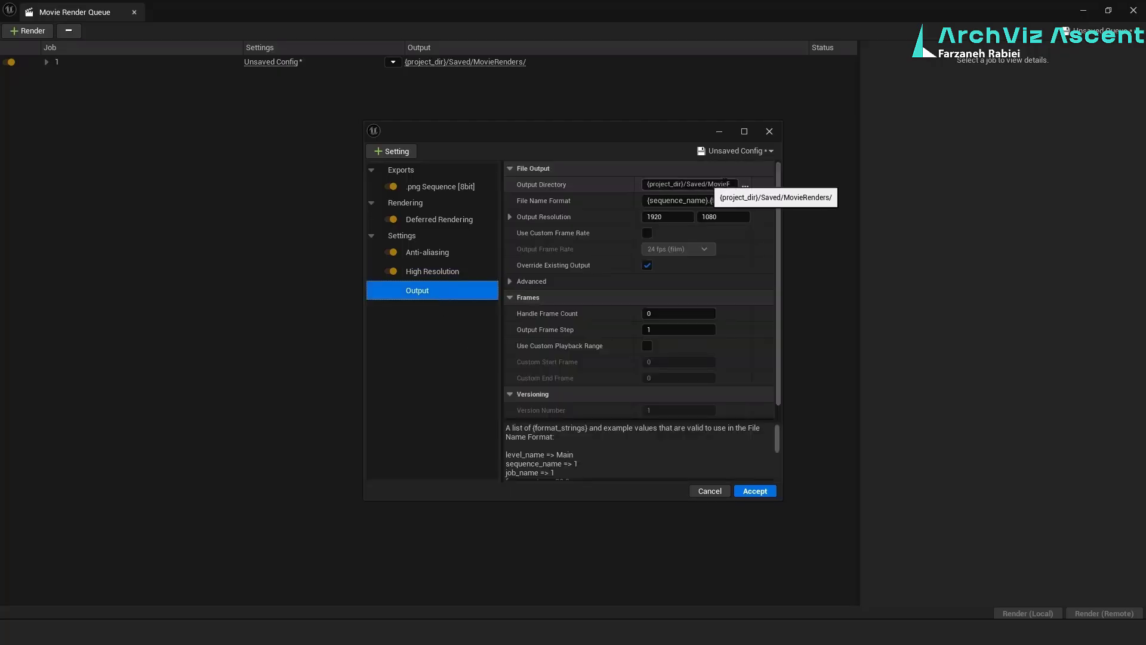
{"action": "left_click", "coordinate": [745, 185]}
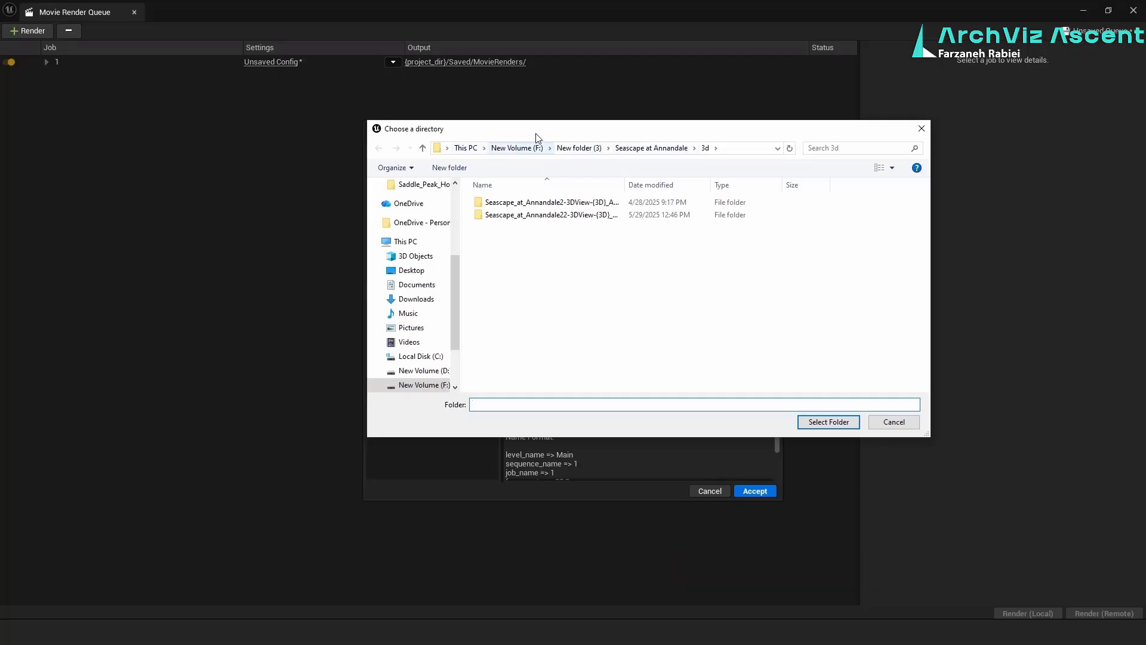
{"action": "left_click", "coordinate": [921, 130]}
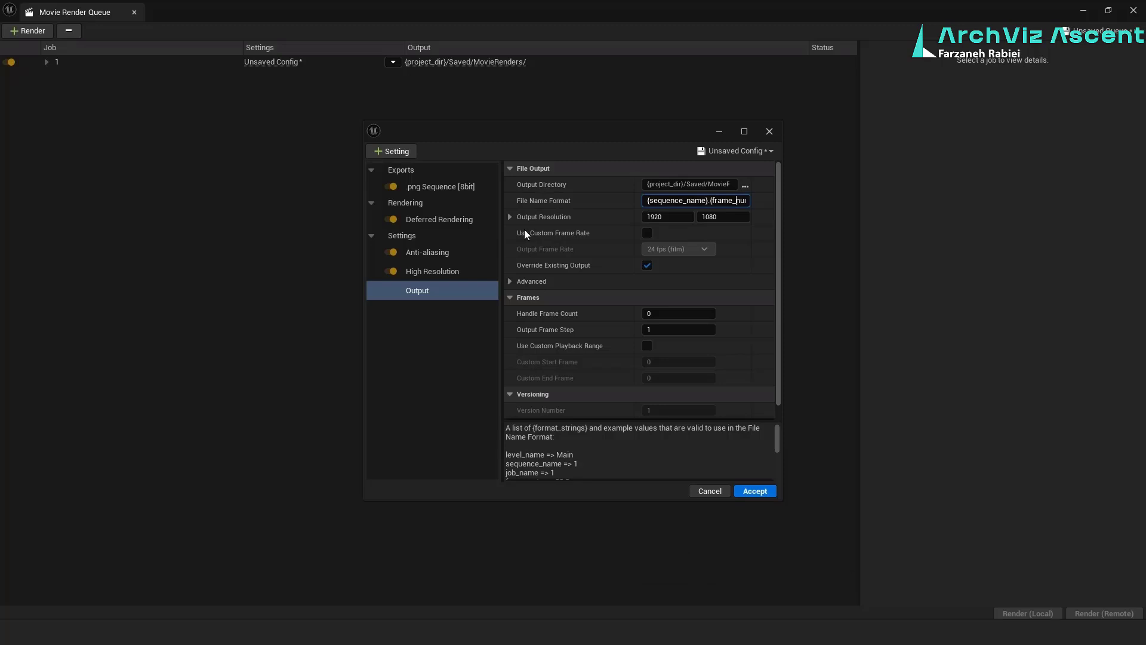
{"action": "left_click", "coordinate": [647, 234]}
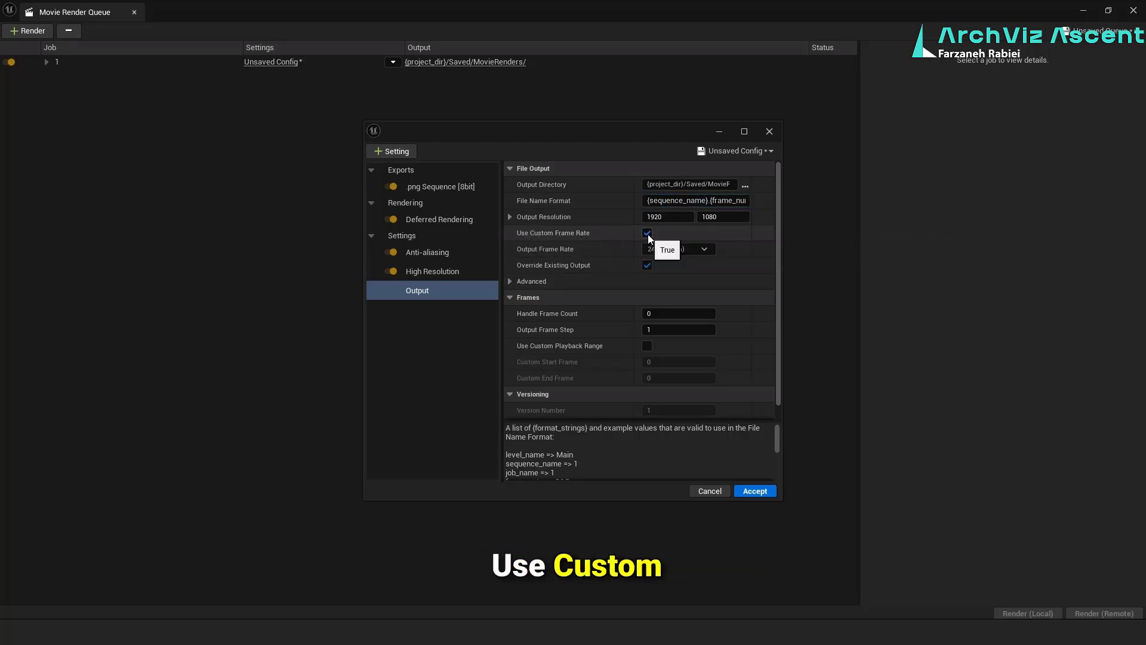
{"action": "left_click", "coordinate": [703, 250]}
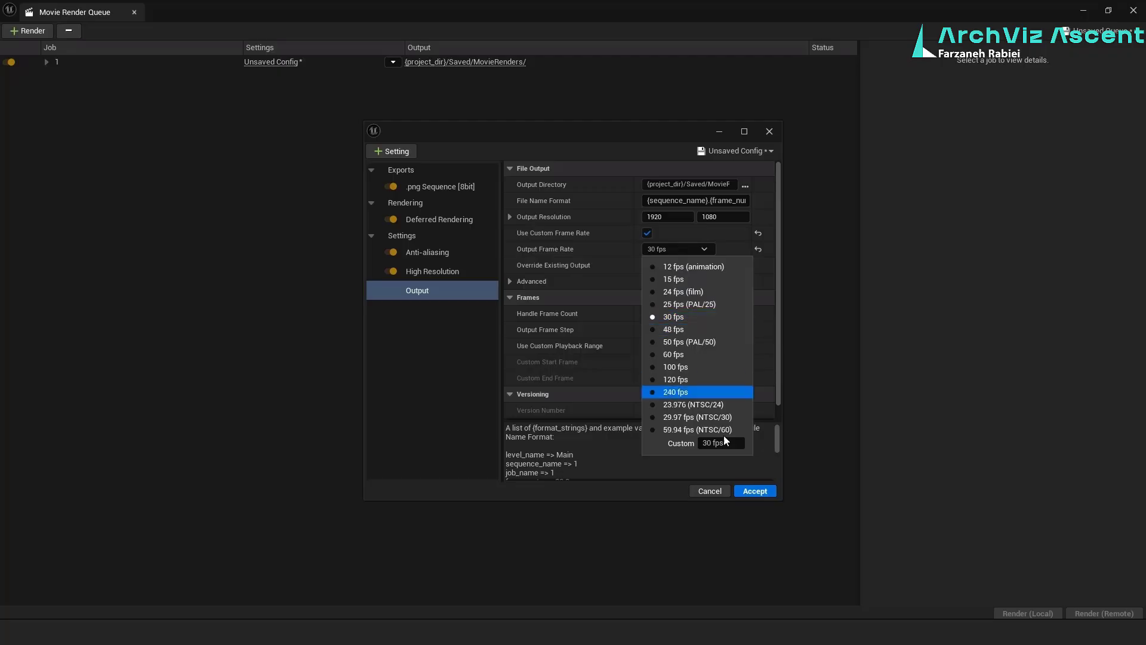
{"action": "left_click", "coordinate": [747, 491]}
{"action": "left_click", "coordinate": [754, 491]}
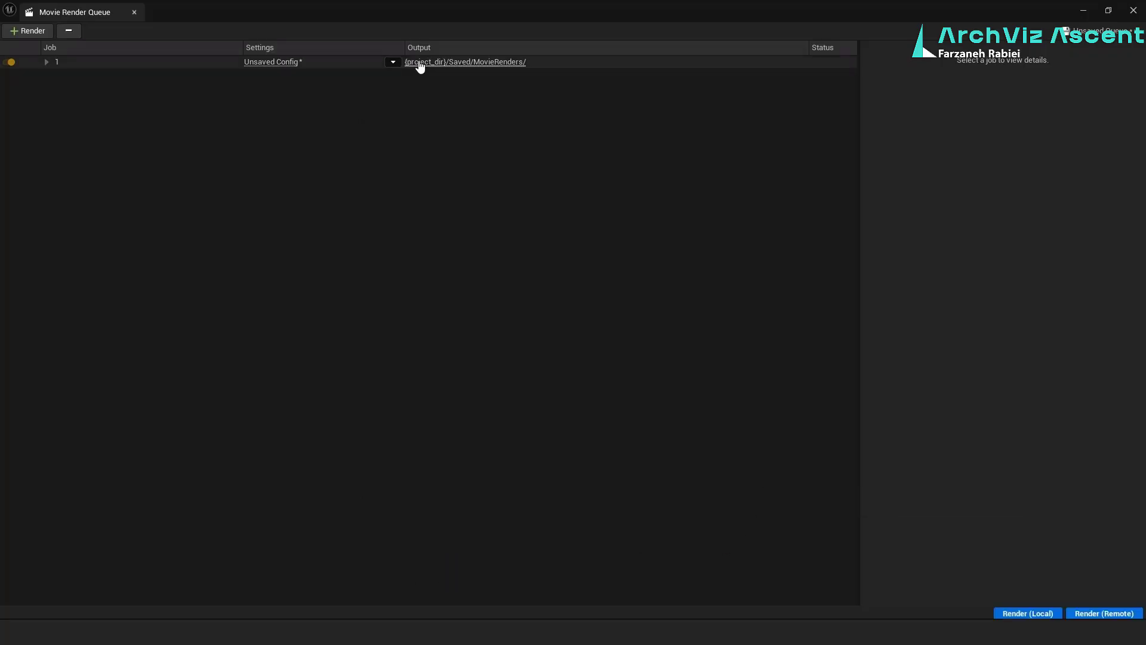
View the job's MovieRenders output folder and close it again
{"action": "left_click", "coordinate": [502, 66]}
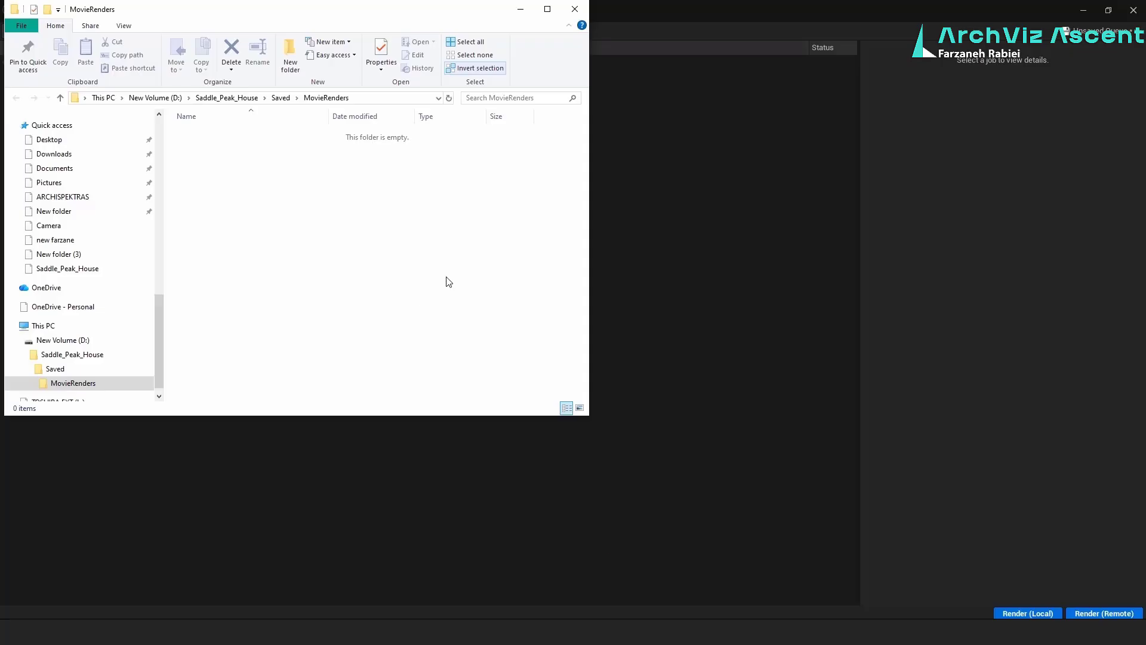
{"action": "left_click", "coordinate": [574, 10]}
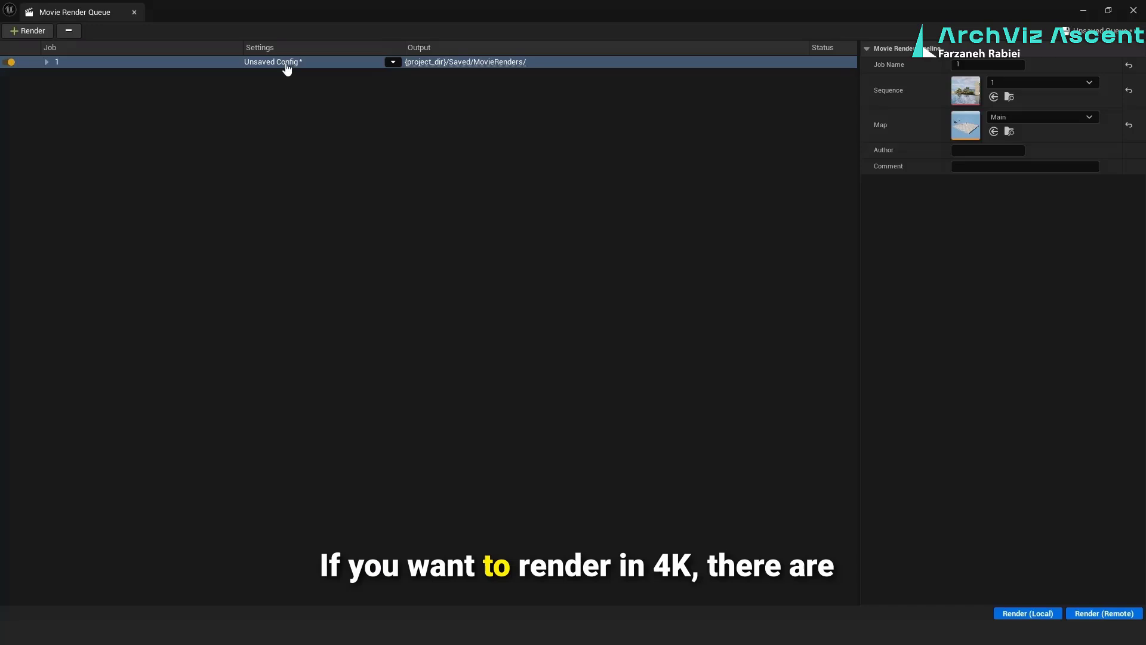
Reopen the job's render configuration and swap its default .jpg export for a .png Sequence [8bit]
{"action": "left_click", "coordinate": [285, 63]}
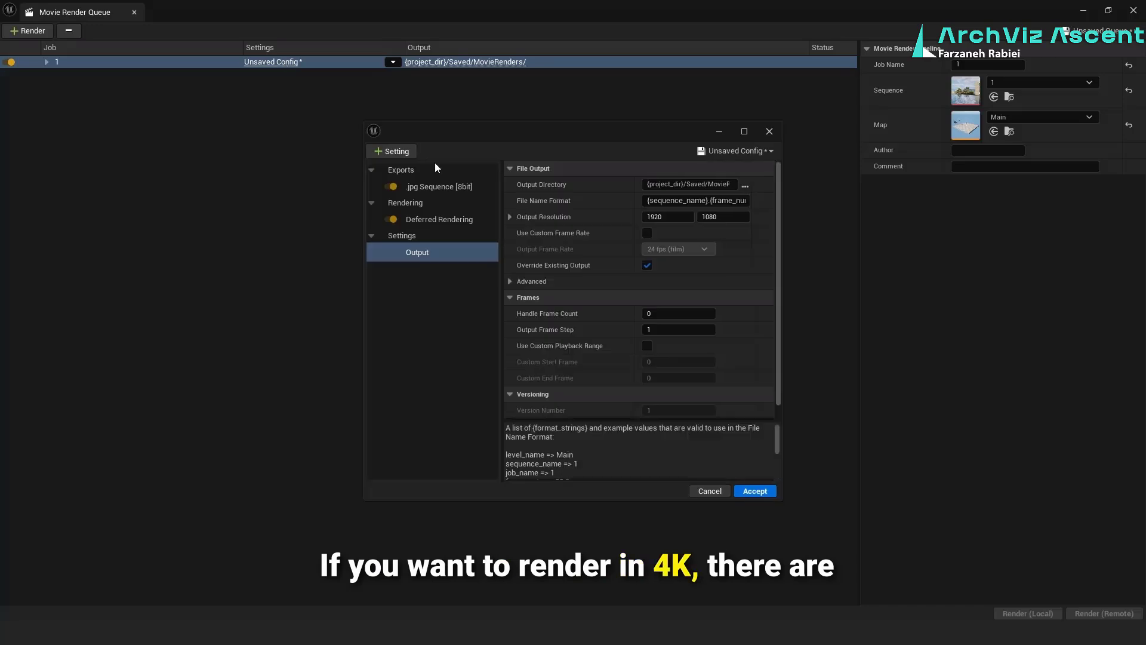
{"action": "left_click", "coordinate": [440, 187]}
{"action": "key", "text": "Delete"}
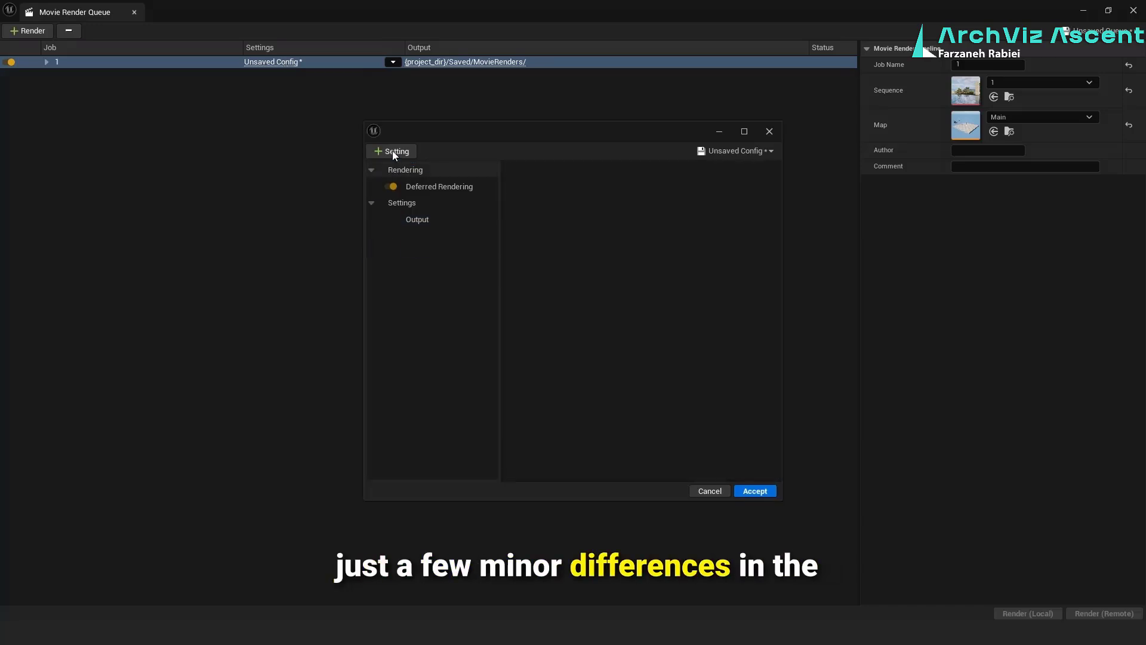
{"action": "left_click", "coordinate": [393, 151]}
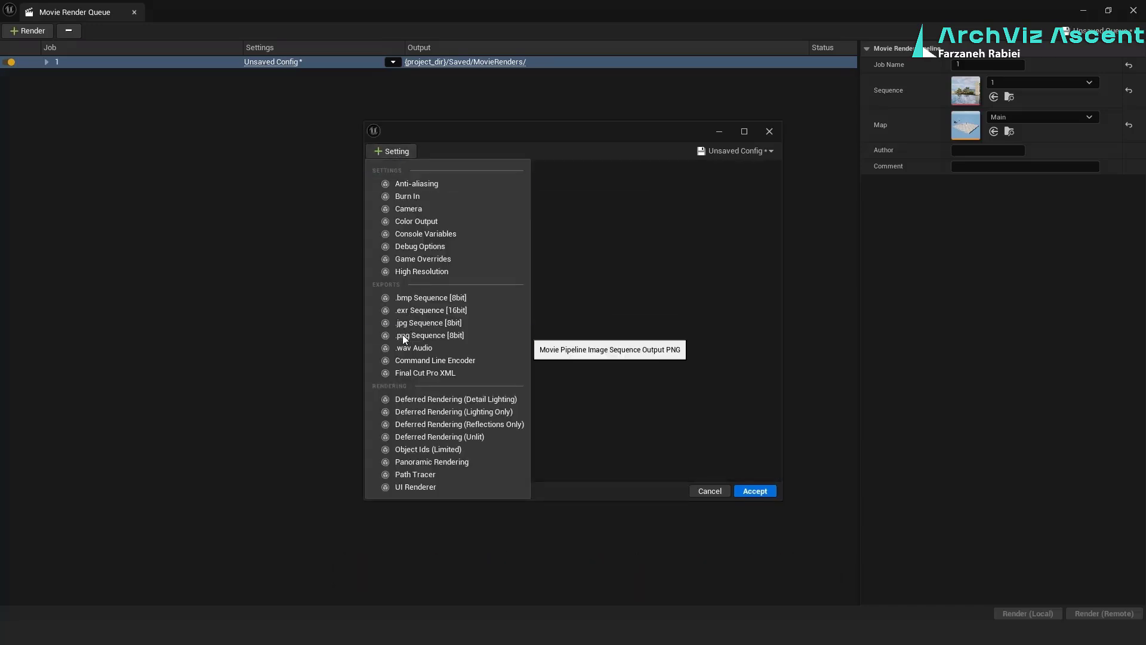
{"action": "left_click", "coordinate": [402, 335]}
Add the Anti-aliasing setting with a Spatial Sample Count of 64 and enable Override Anti Aliasing
{"action": "left_click", "coordinate": [392, 150]}
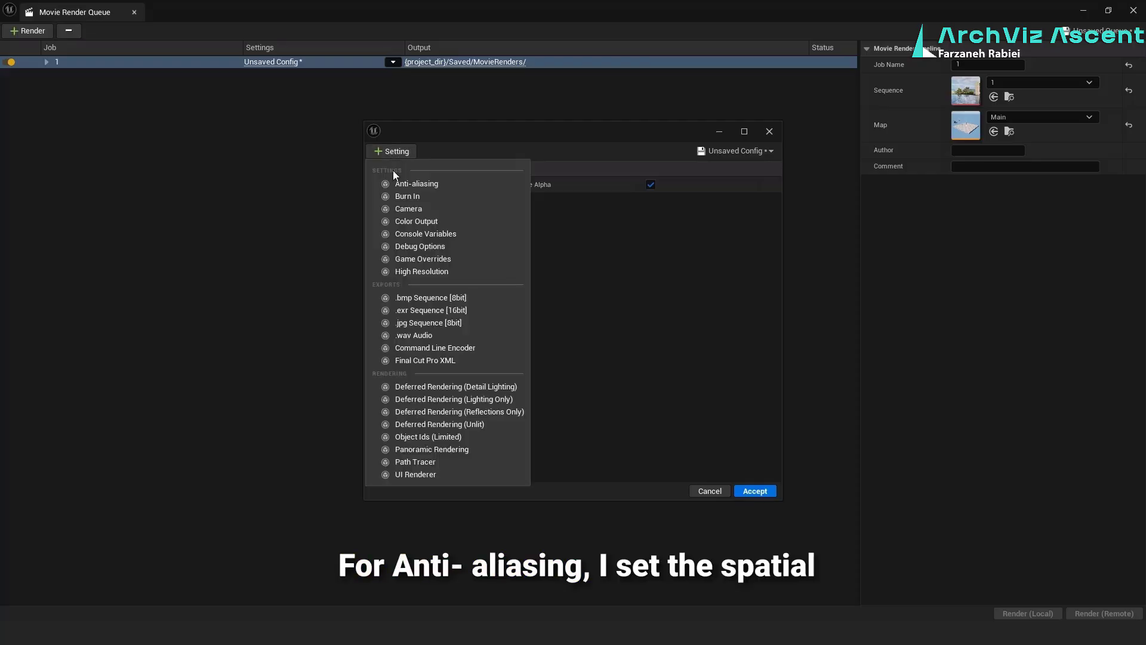
{"action": "left_click", "coordinate": [397, 182]}
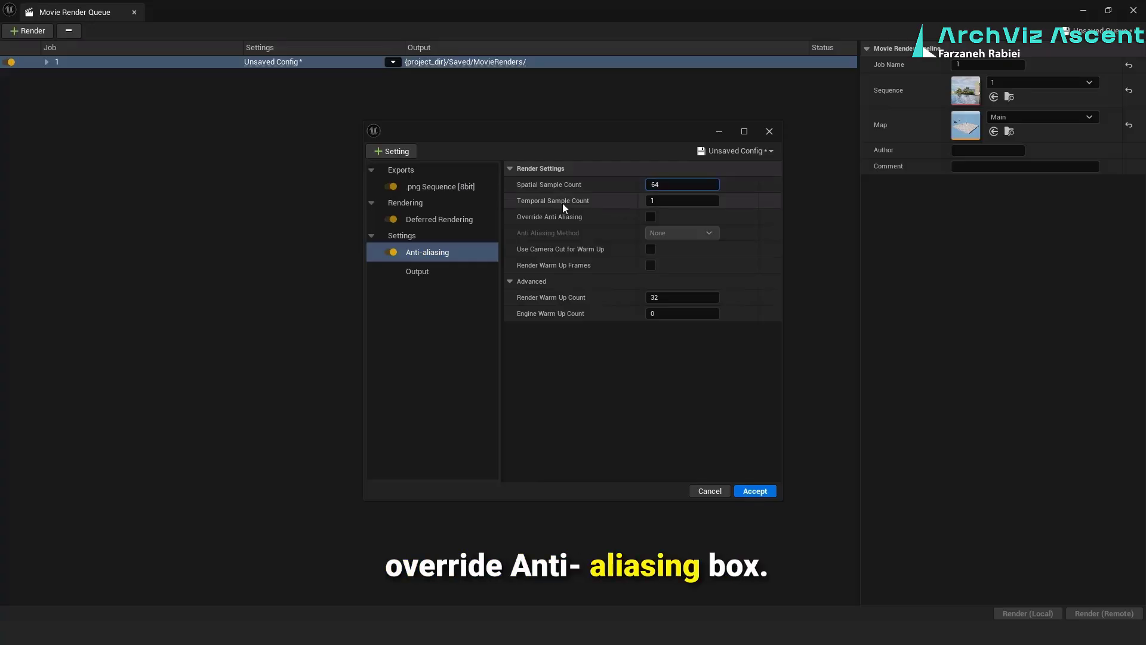
{"action": "left_click", "coordinate": [650, 218]}
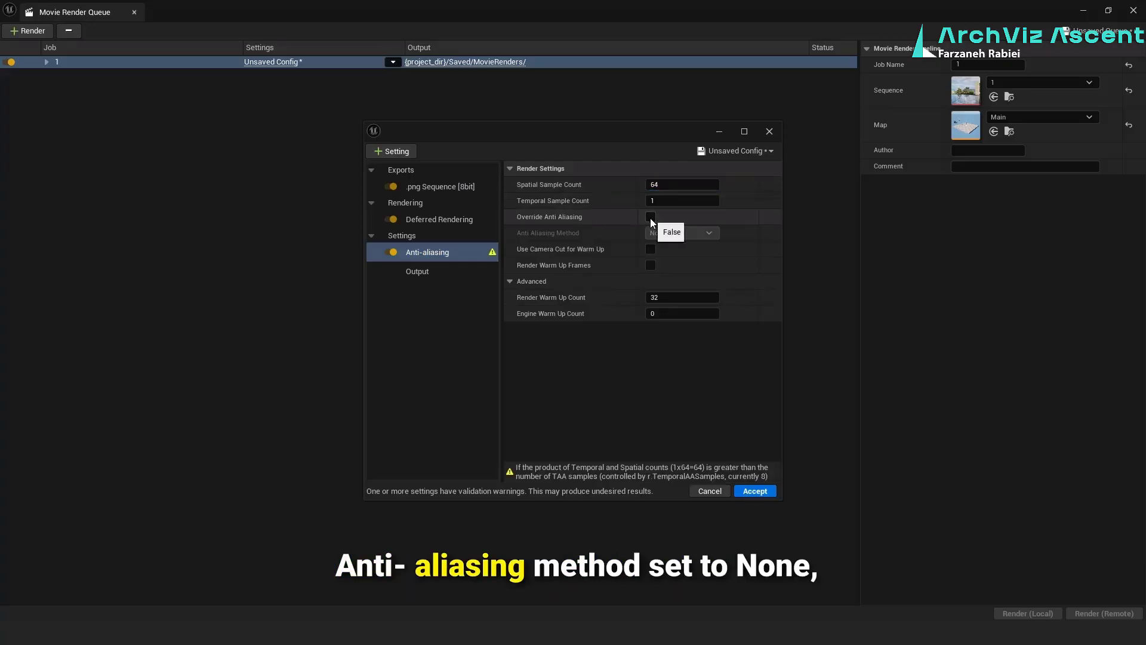
{"action": "left_click", "coordinate": [650, 218]}
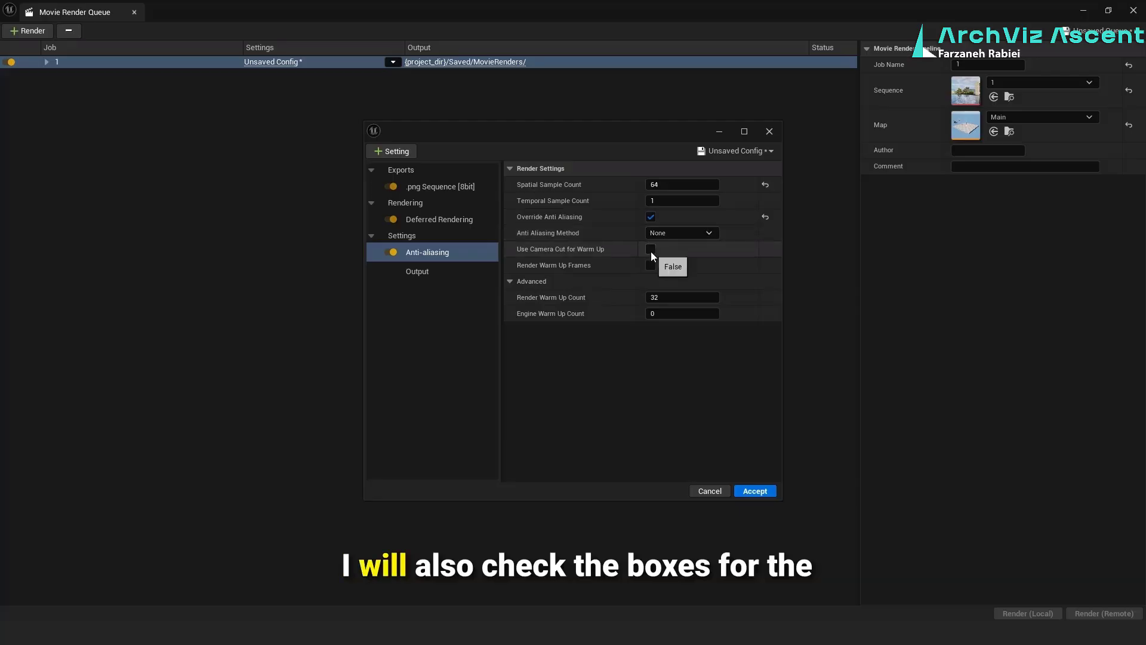
Enable Use Camera Cut for Warm Up and Render Warm Up Frames, and set the Render Warm Up Count to 120
{"action": "left_click", "coordinate": [651, 249]}
{"action": "left_click", "coordinate": [651, 266]}
{"action": "left_click", "coordinate": [657, 297]}
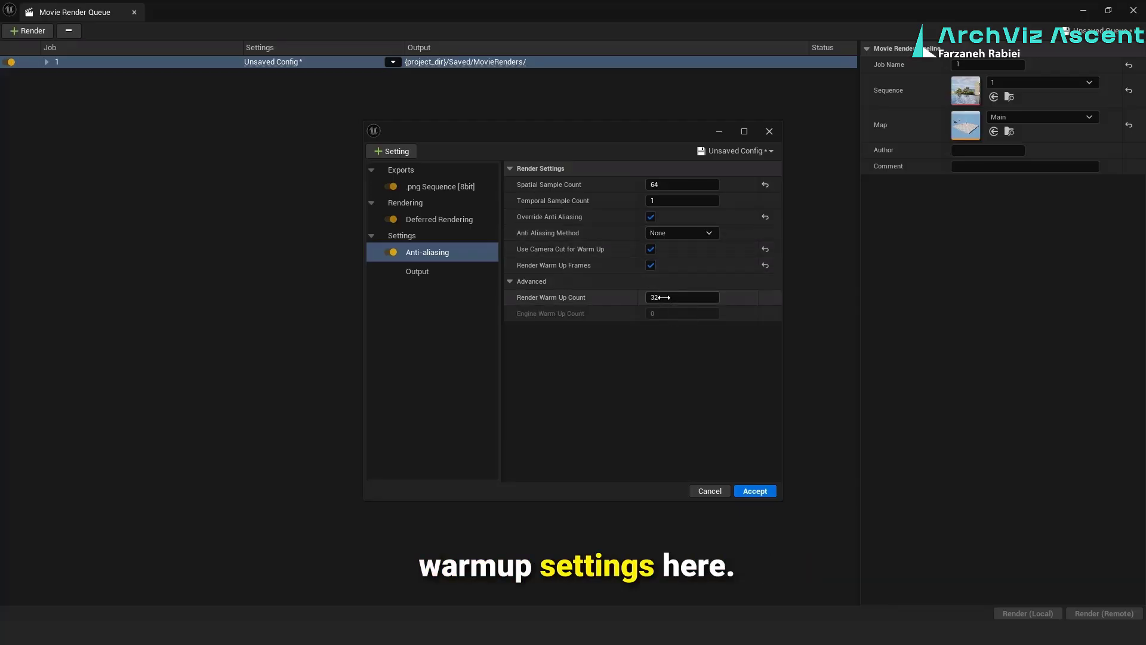
{"action": "type", "text": "120"}
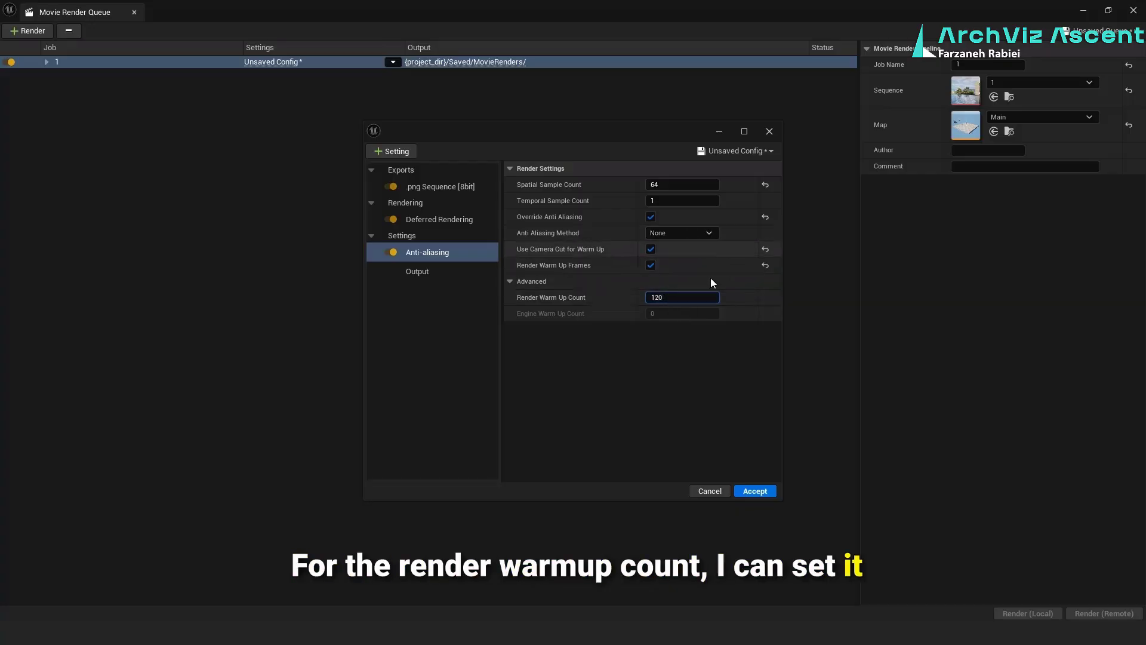
Try Temporal Super-Resolution (TSR) as the anti-aliasing method and return it to None
{"action": "left_click", "coordinate": [696, 233]}
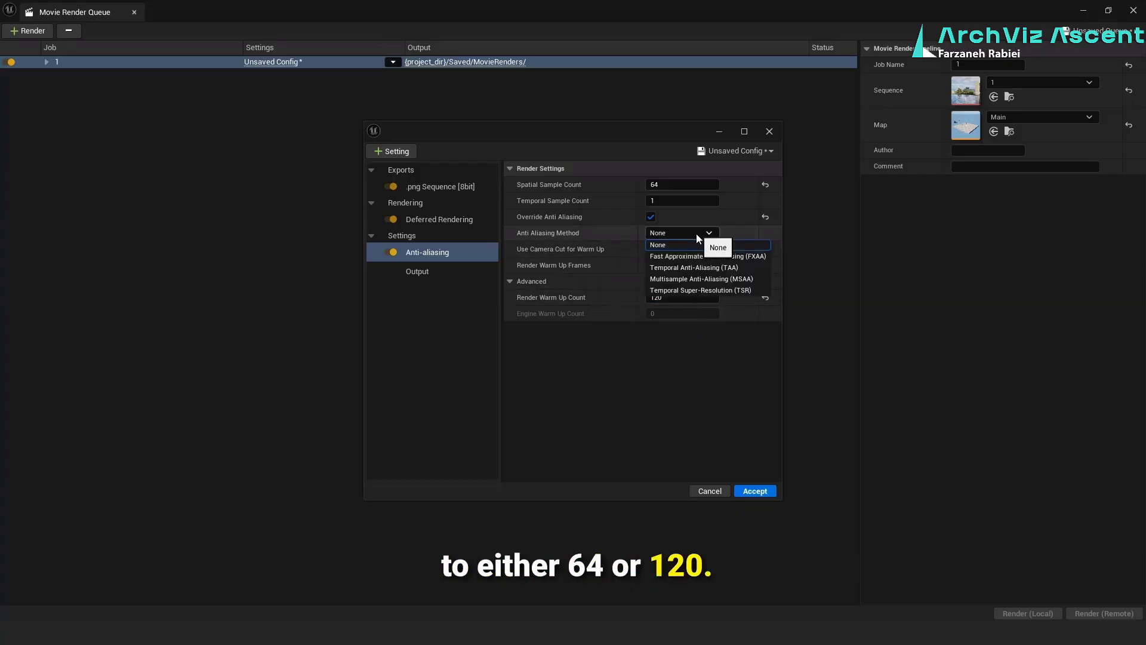
{"action": "left_click", "coordinate": [708, 287]}
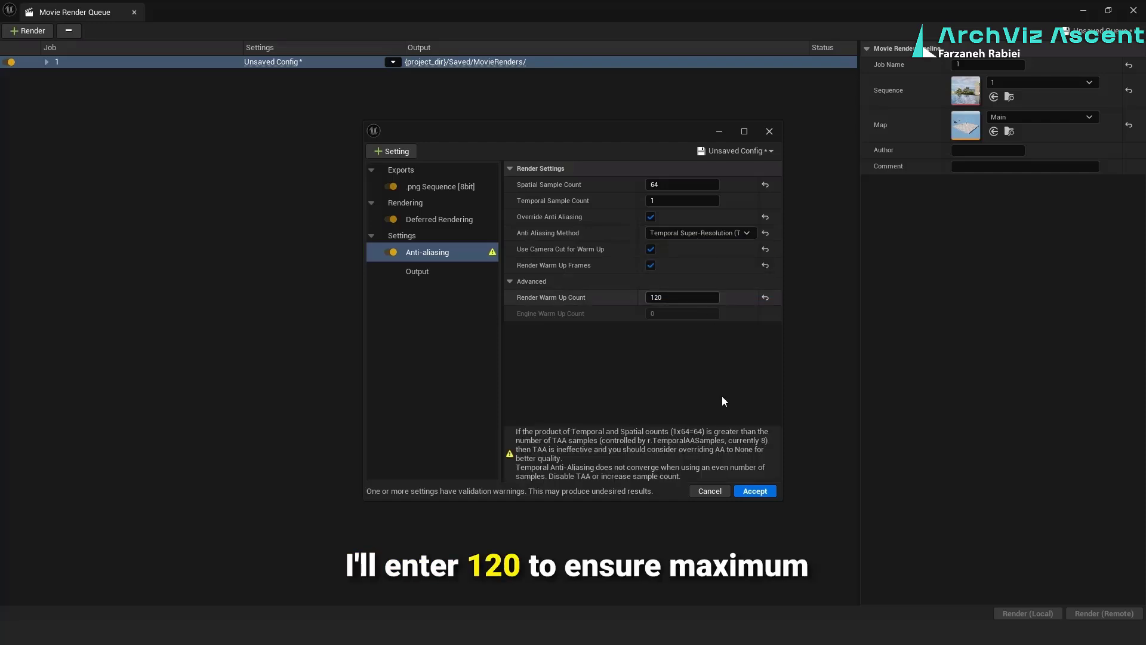
{"action": "left_click", "coordinate": [719, 231]}
{"action": "left_click", "coordinate": [703, 242]}
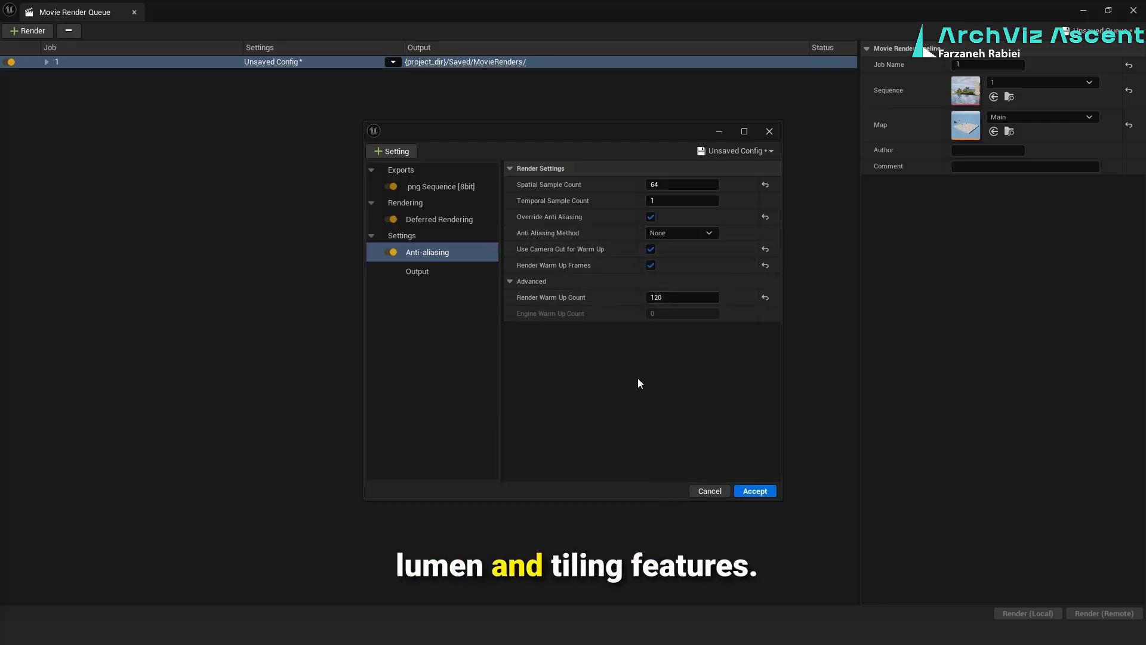
Add the High Resolution setting with a Tile Count of 2 and an Overlap Ratio of 0.01
{"action": "left_click", "coordinate": [400, 153]}
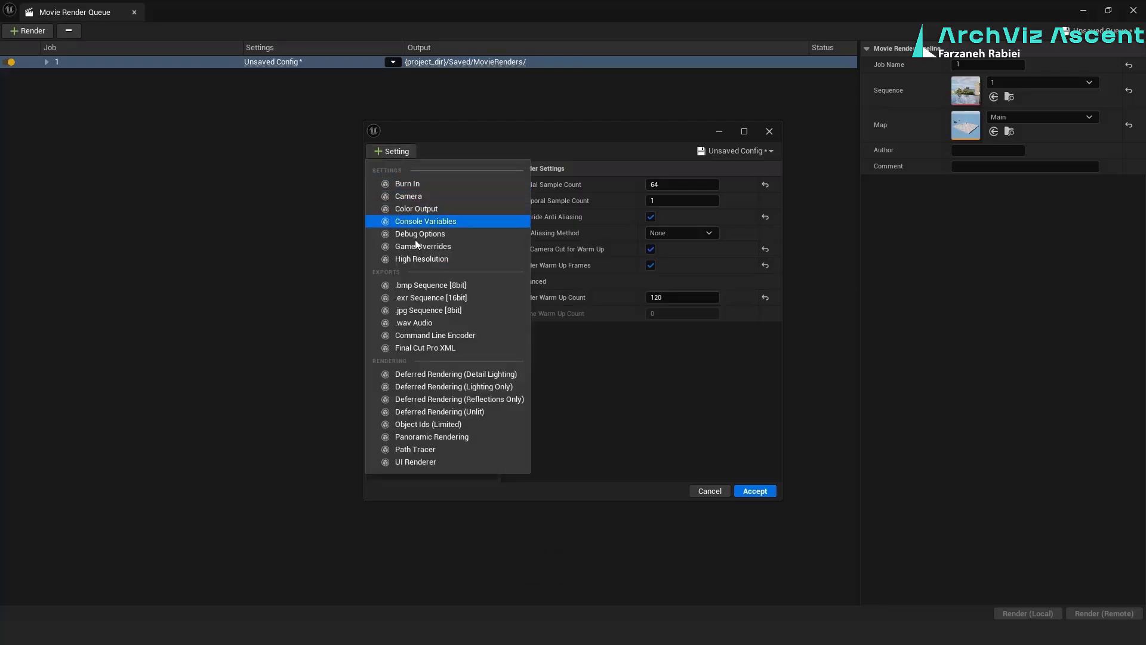
{"action": "left_click", "coordinate": [421, 261]}
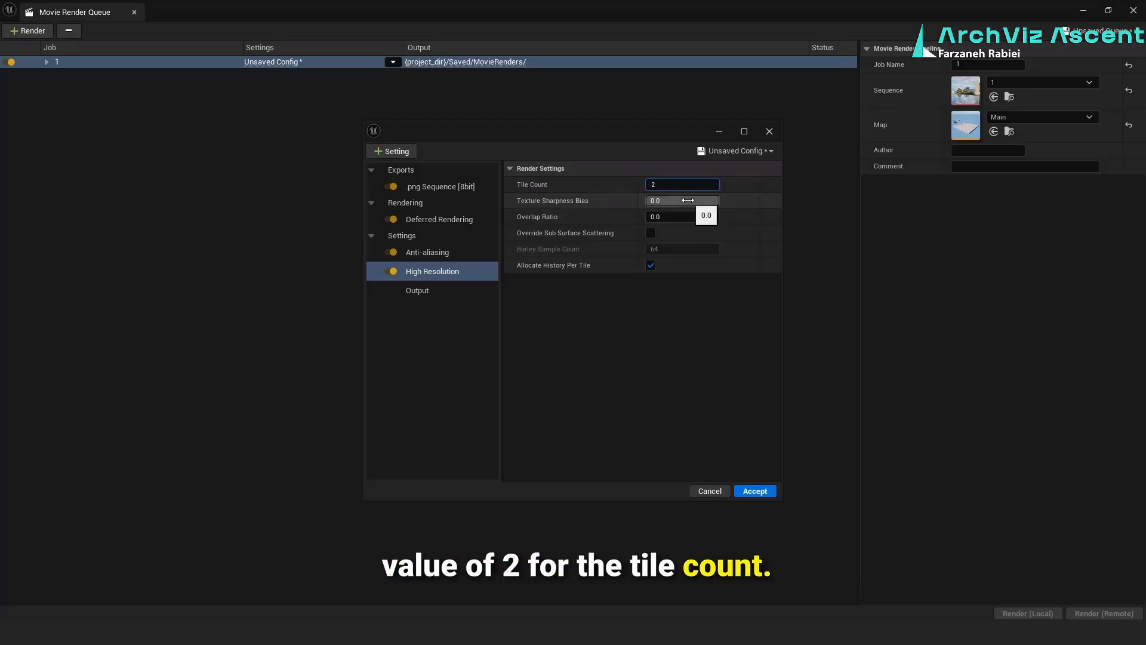
{"action": "left_click", "coordinate": [688, 216]}
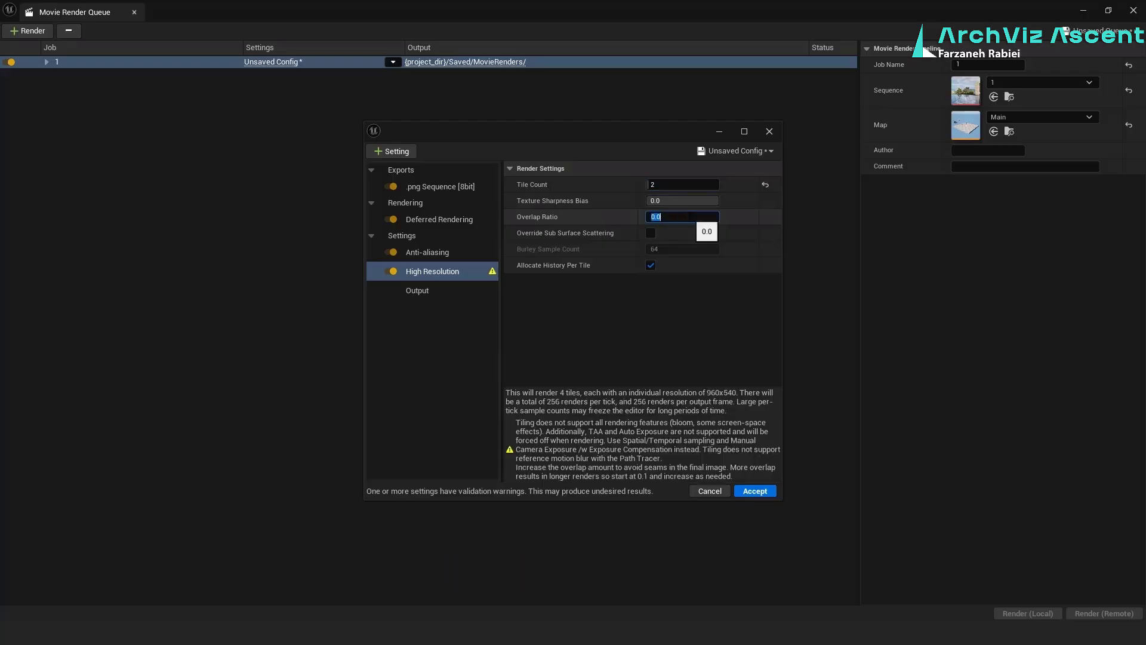
{"action": "type", "text": "."}
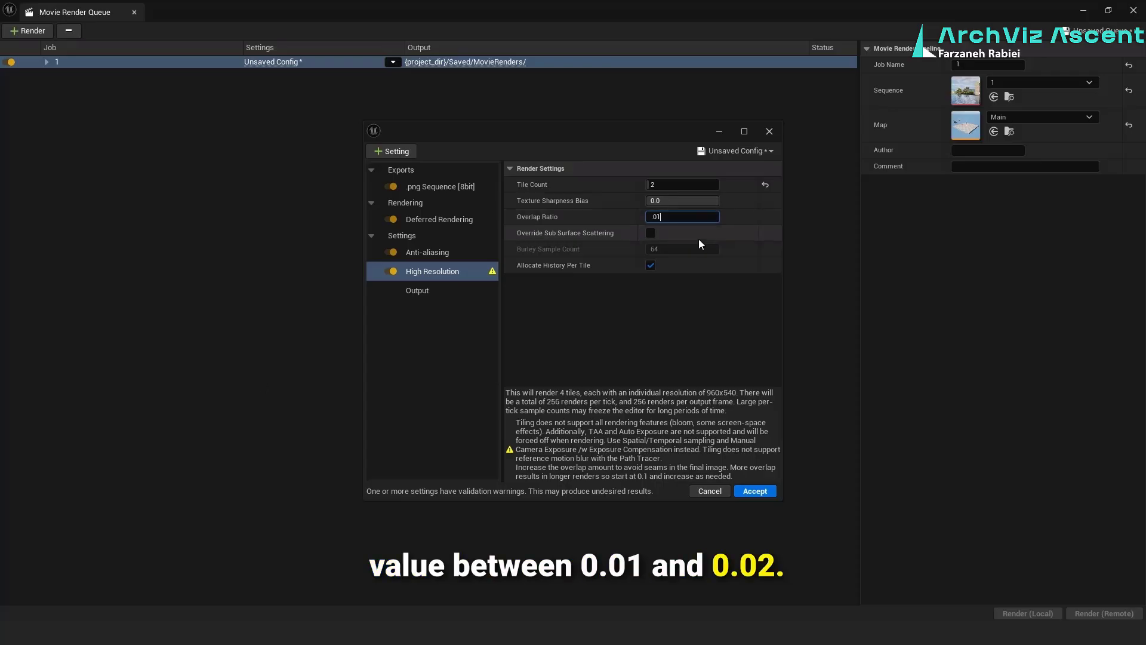
{"action": "left_click", "coordinate": [237, 101]}
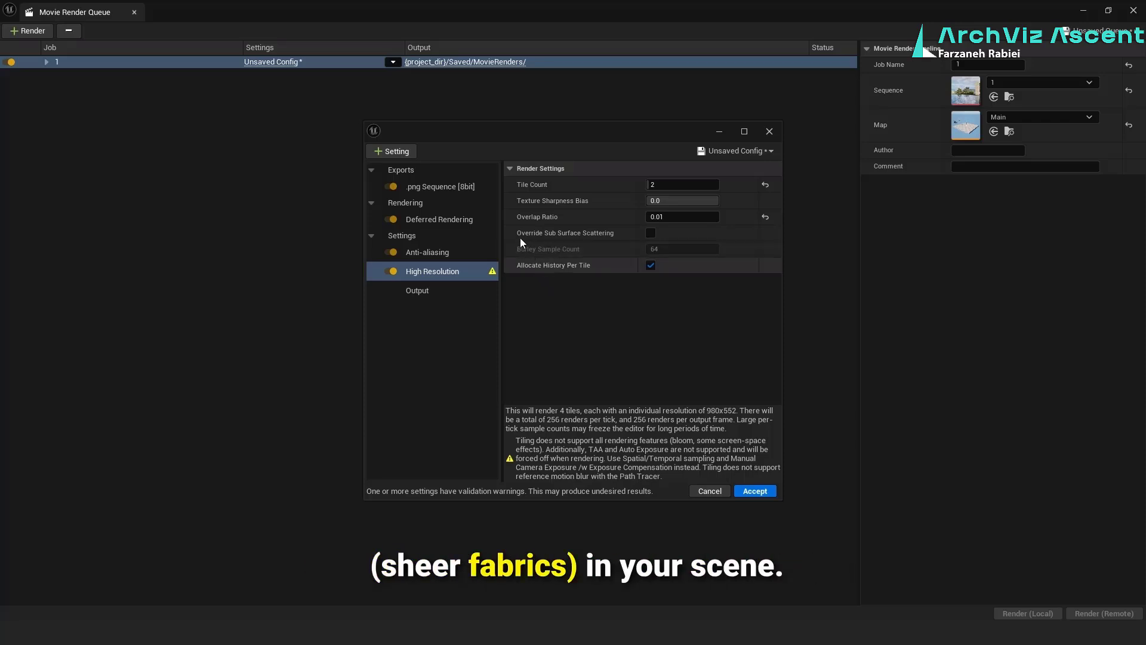
Set the output resolution to 3840 x 2160 with a custom frame rate of 30 fps and accept the render configuration
{"action": "left_click", "coordinate": [450, 293]}
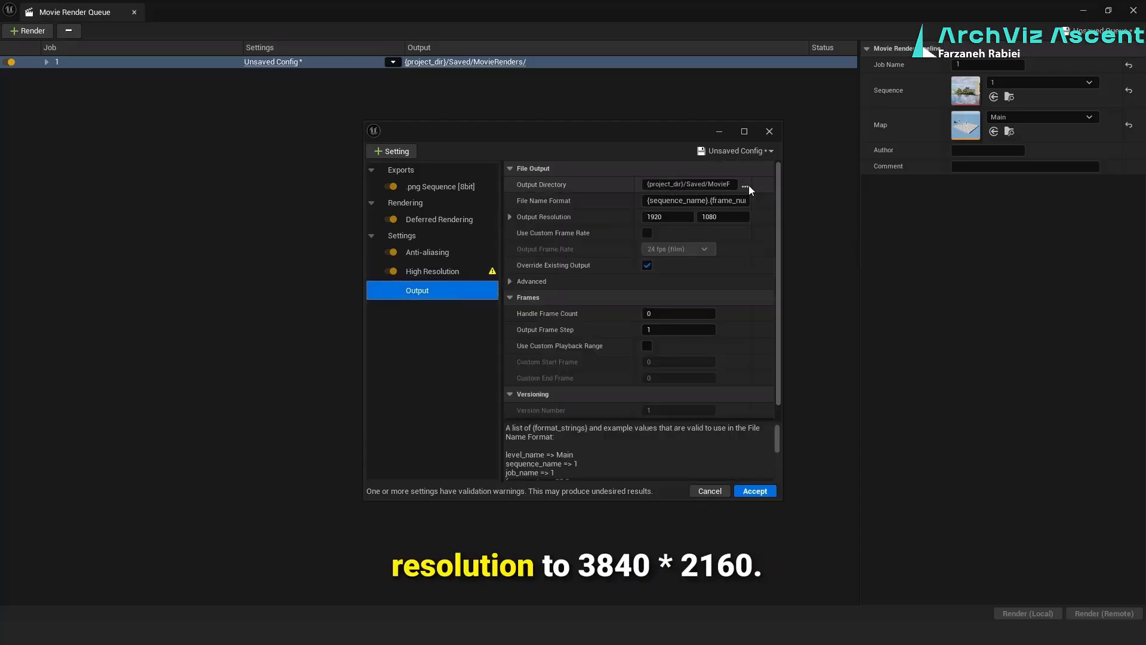
{"action": "left_click", "coordinate": [675, 218]}
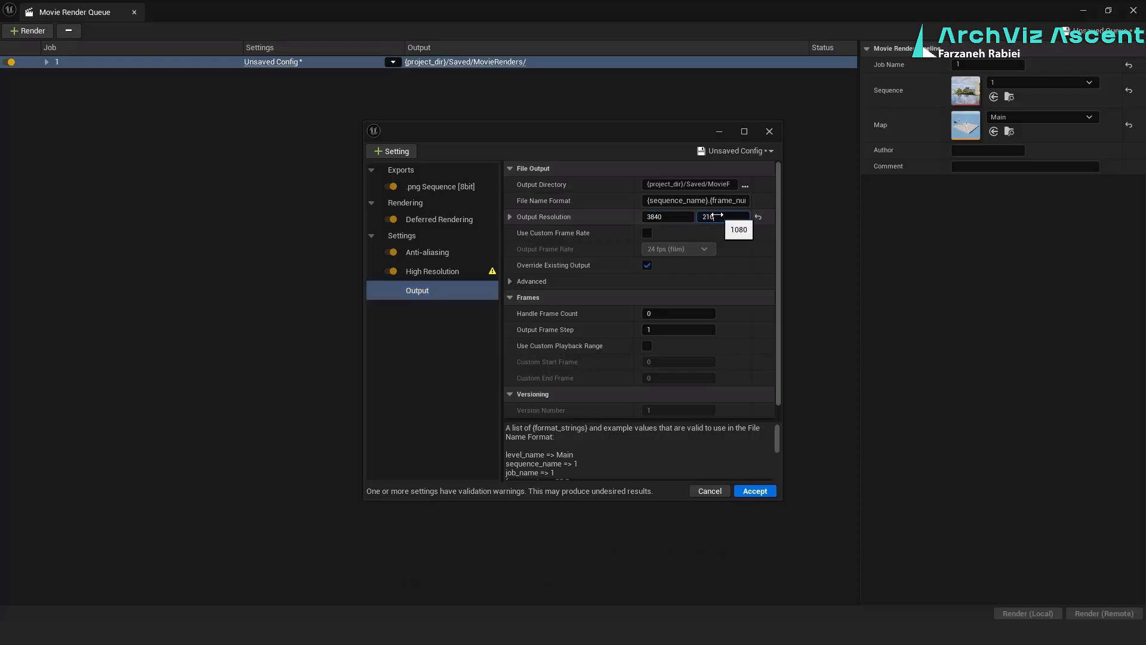
{"action": "left_click", "coordinate": [647, 234]}
{"action": "left_click", "coordinate": [668, 250]}
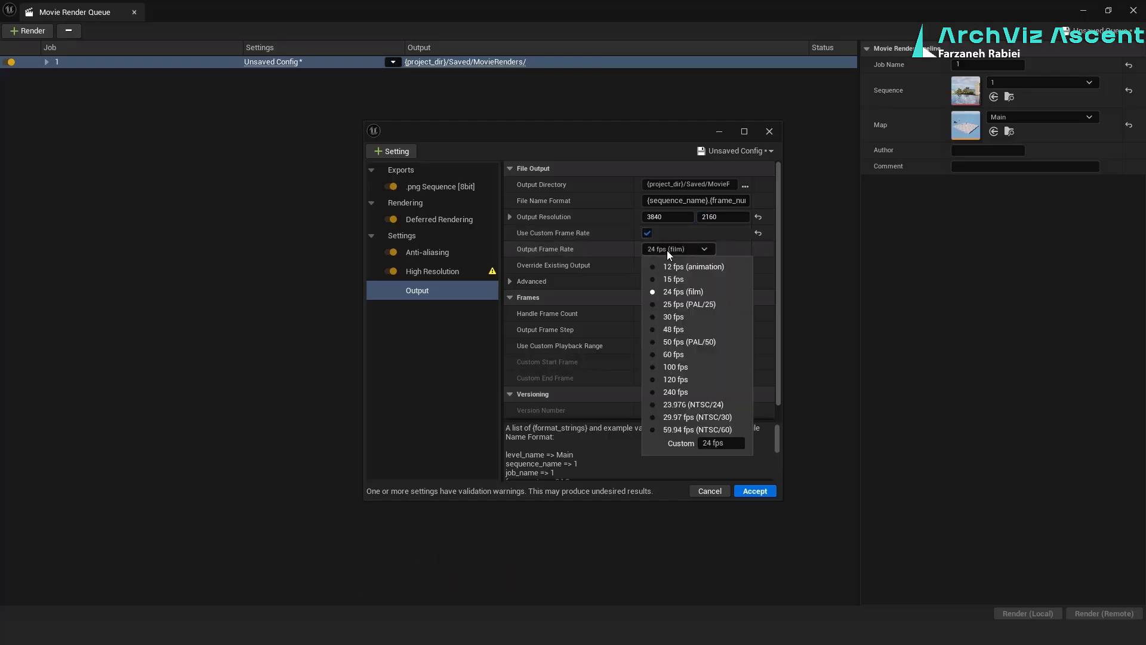
{"action": "left_click", "coordinate": [674, 317]}
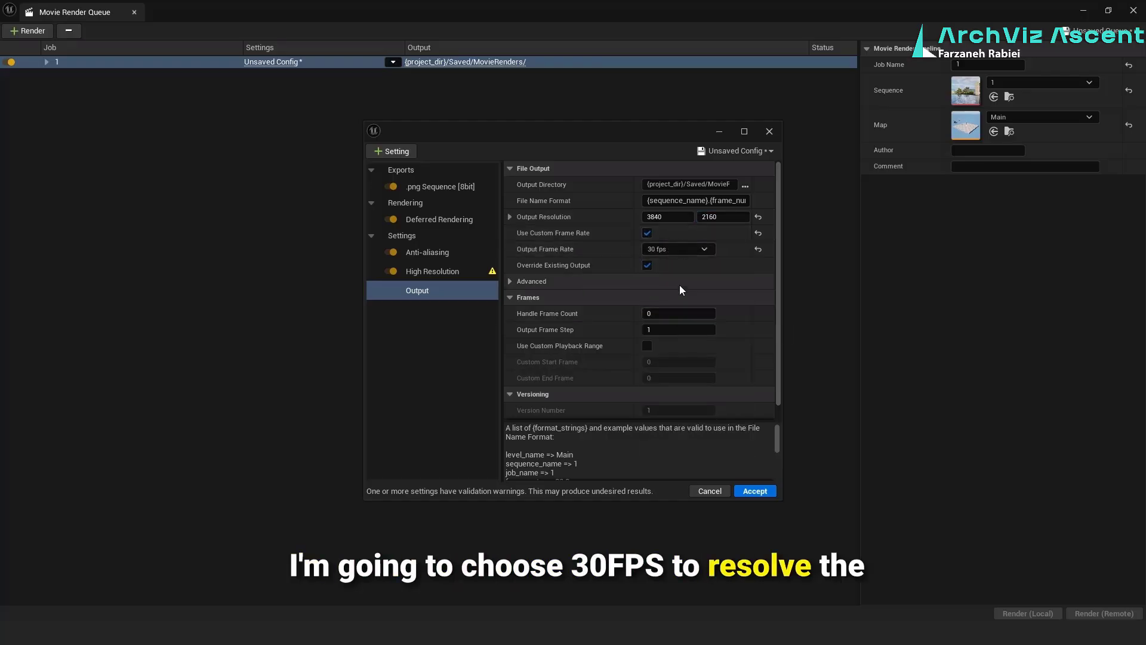
{"action": "left_click", "coordinate": [434, 273]}
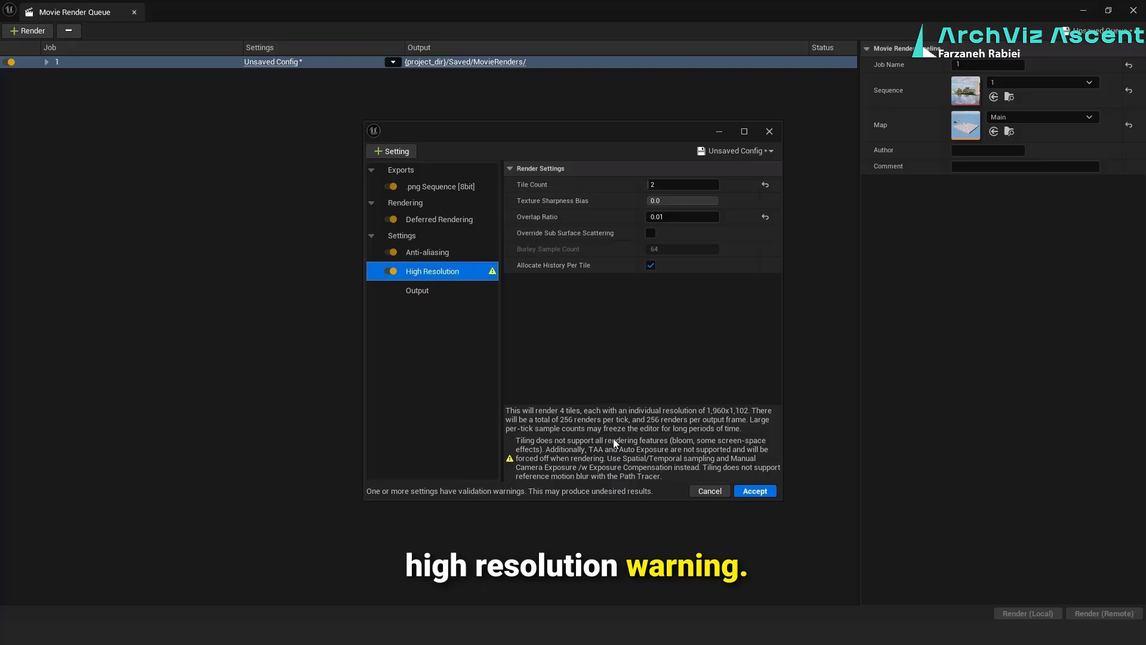
{"action": "left_click", "coordinate": [753, 492]}
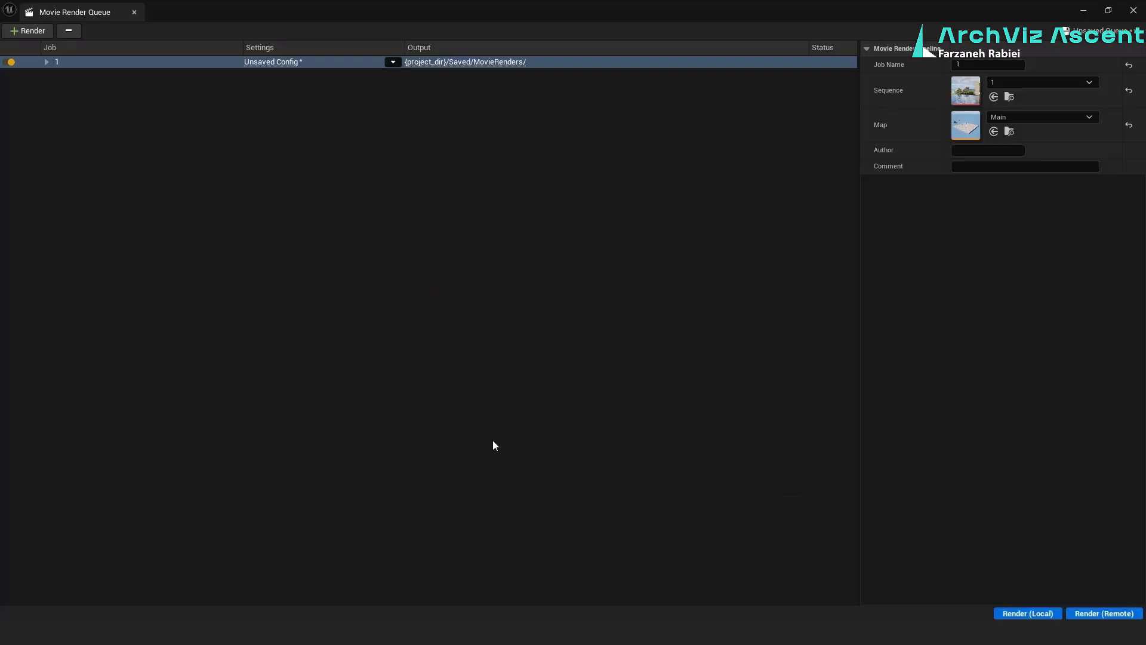
Return to the level editor and bring back the Details 1 panel
{"action": "left_click", "coordinate": [1082, 10]}
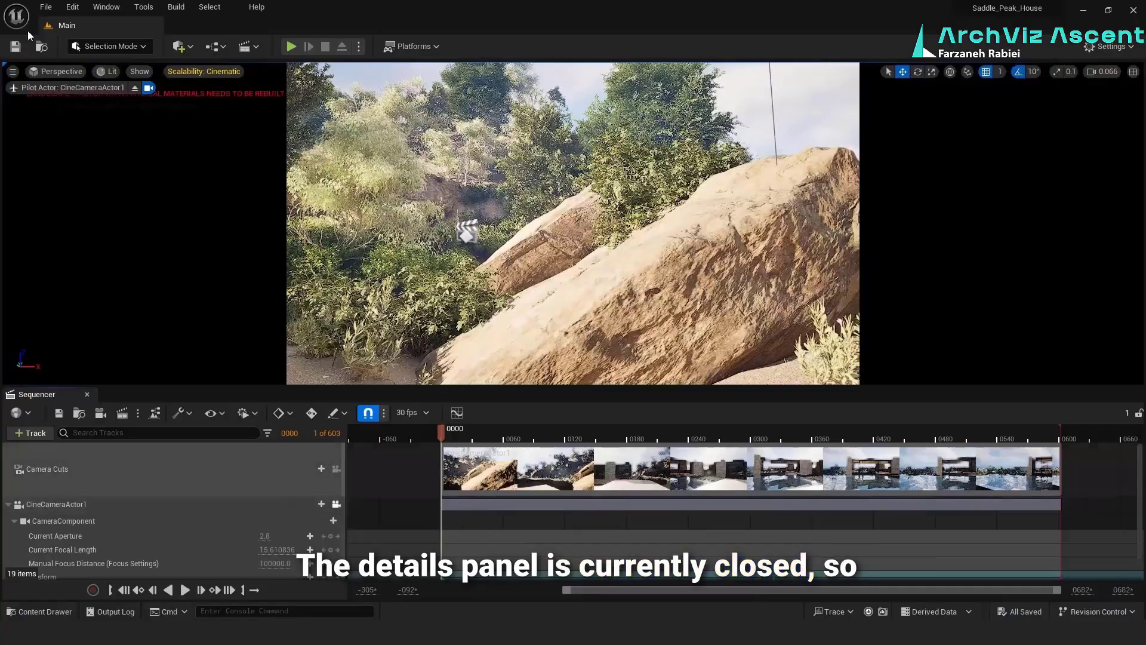
{"action": "left_click", "coordinate": [106, 7]}
{"action": "mouse_move", "coordinate": [138, 72]}
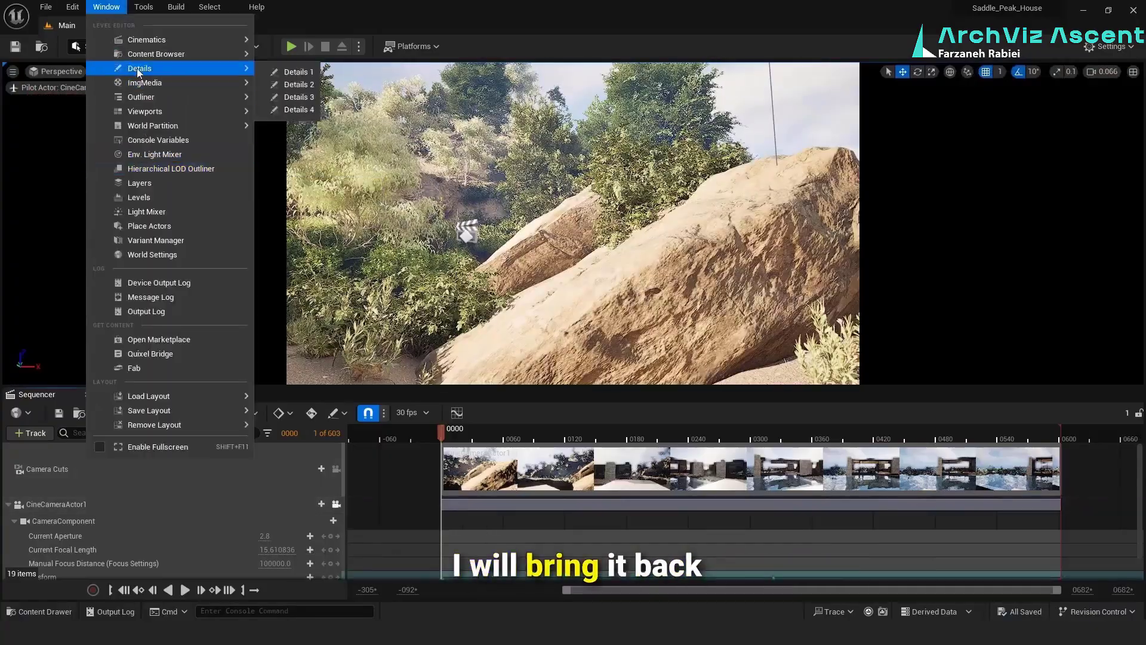
{"action": "left_click", "coordinate": [297, 72]}
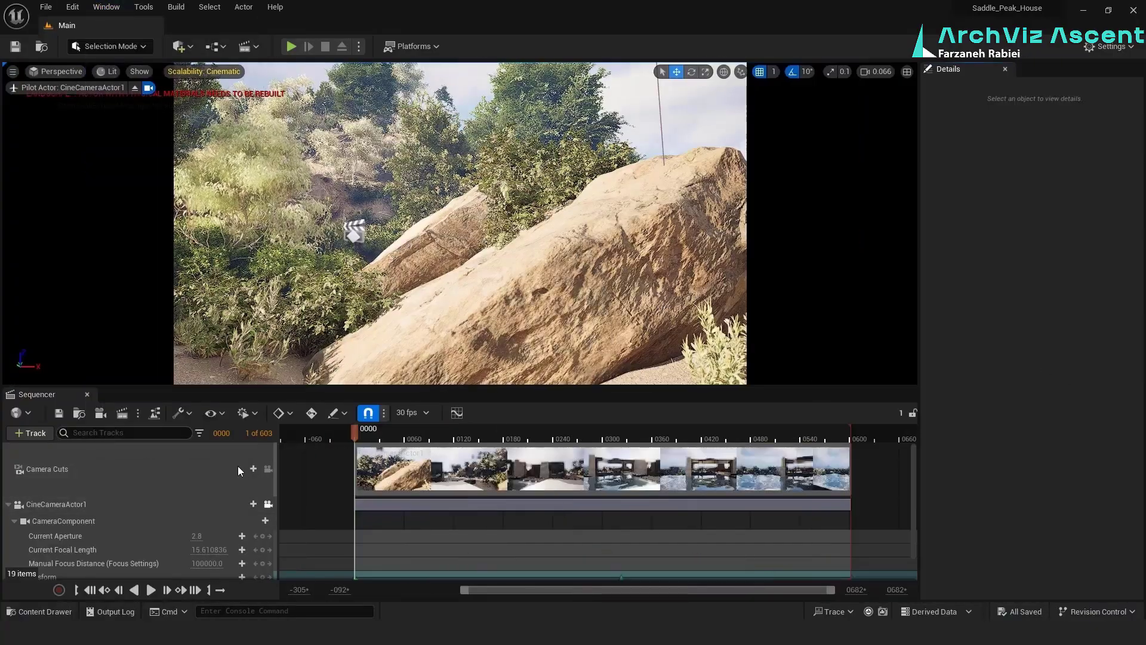
Find the exposure properties of CineCameraActor1 and override its Metering Mode to Manual
{"action": "left_click", "coordinate": [213, 505]}
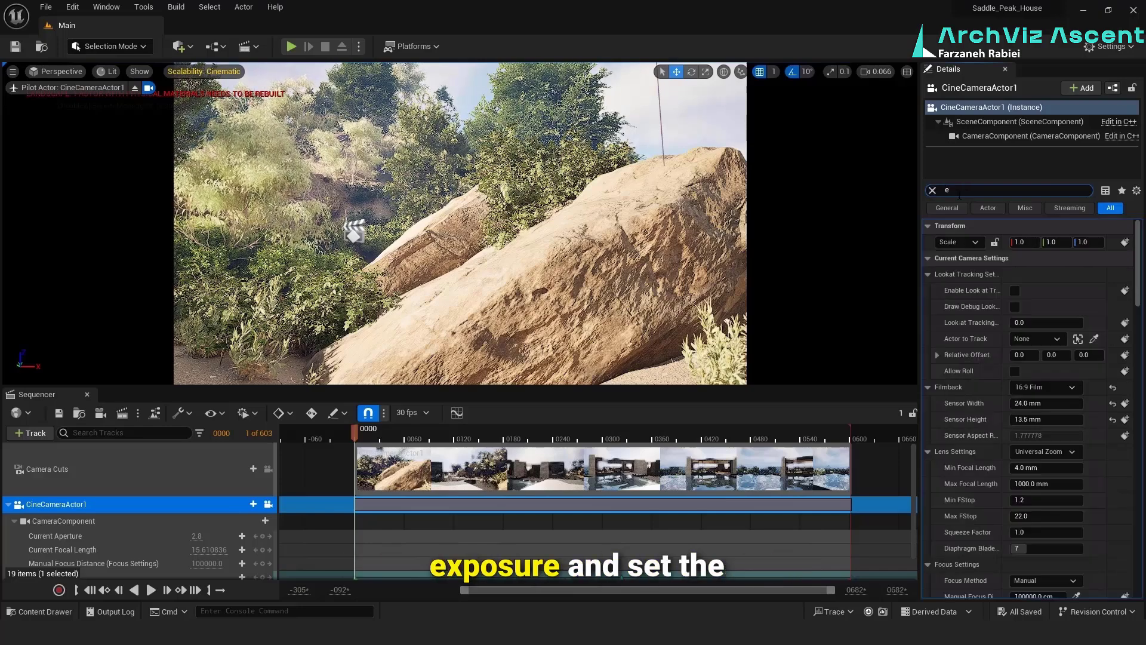
{"action": "type", "text": "exposur"}
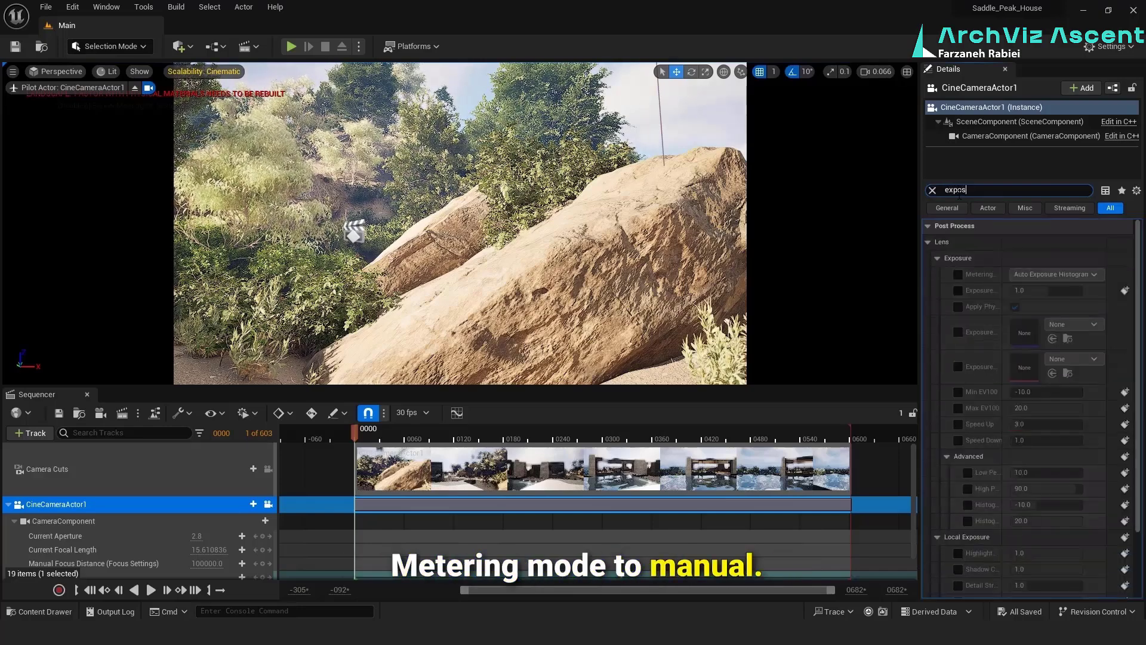
{"action": "left_click", "coordinate": [958, 275]}
{"action": "left_click", "coordinate": [1090, 276]}
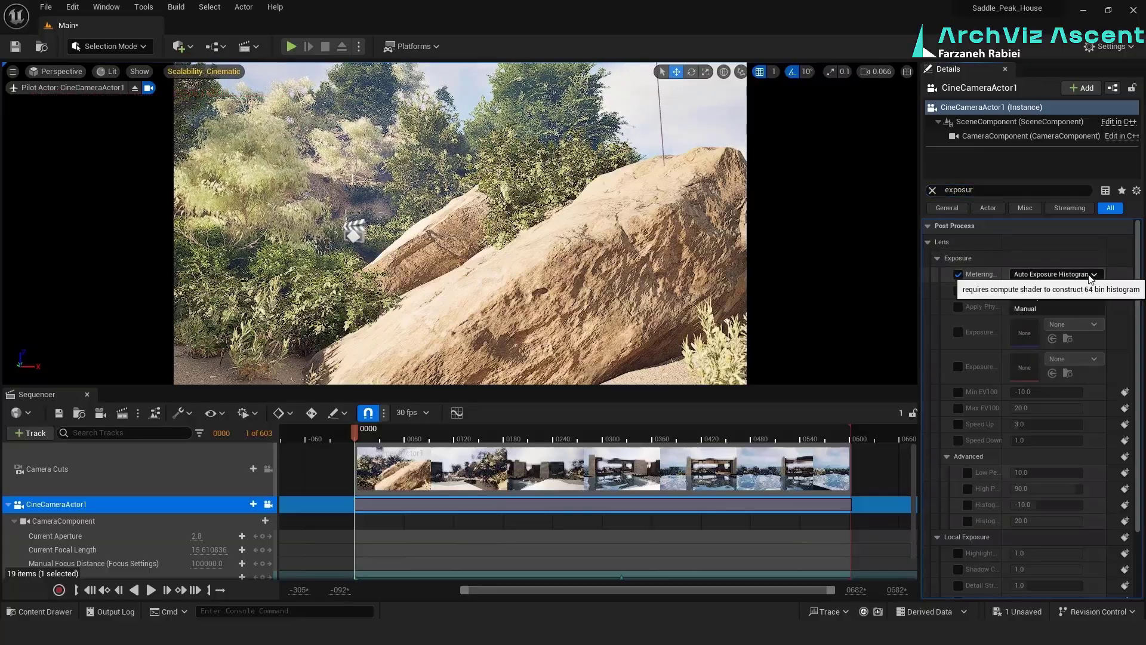
{"action": "left_click", "coordinate": [1061, 309]}
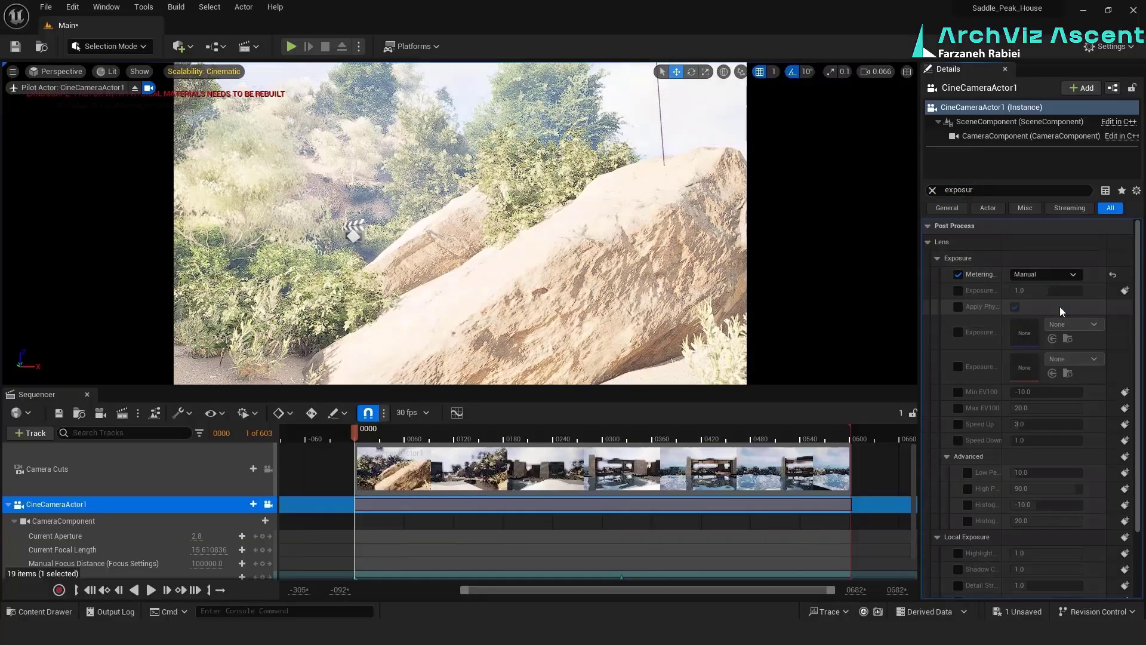
Override the camera's Exposure Compensation and lower it to about -0.92
{"action": "left_click", "coordinate": [959, 291]}
{"action": "left_click_drag", "start_coordinate": [1050, 291], "coordinate": [1043, 290]}
{"action": "left_click", "coordinate": [1044, 291]}
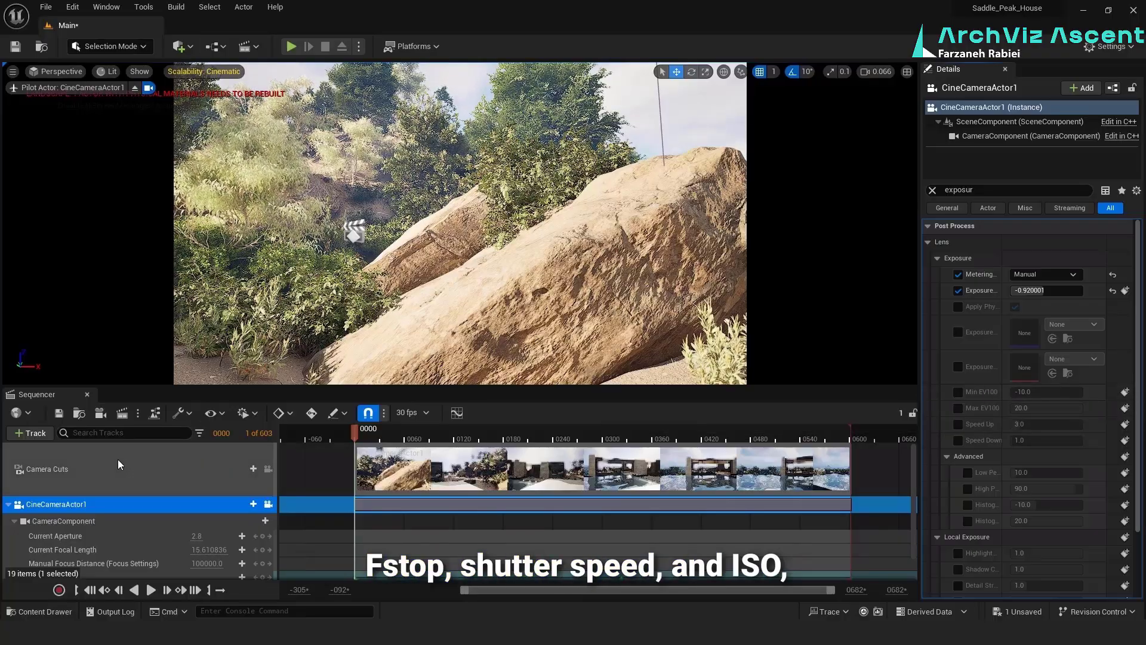
Reopen the Movie Render Queue from the sequence and start rendering the job locally
{"action": "left_click", "coordinate": [122, 413]}
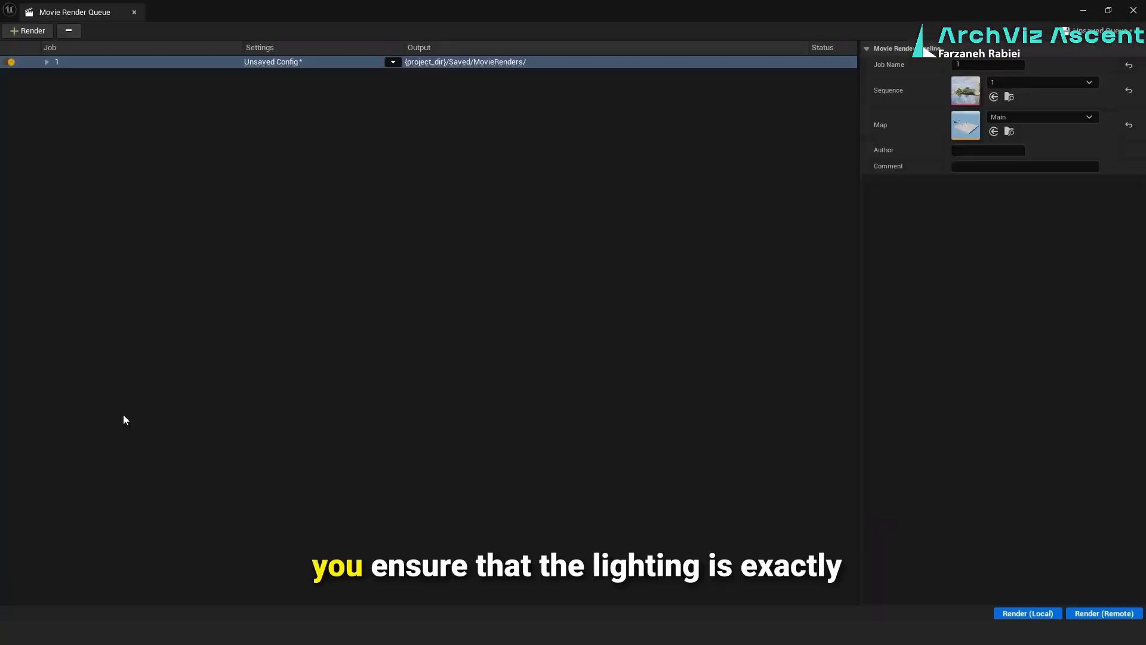
{"action": "left_click", "coordinate": [1027, 614]}
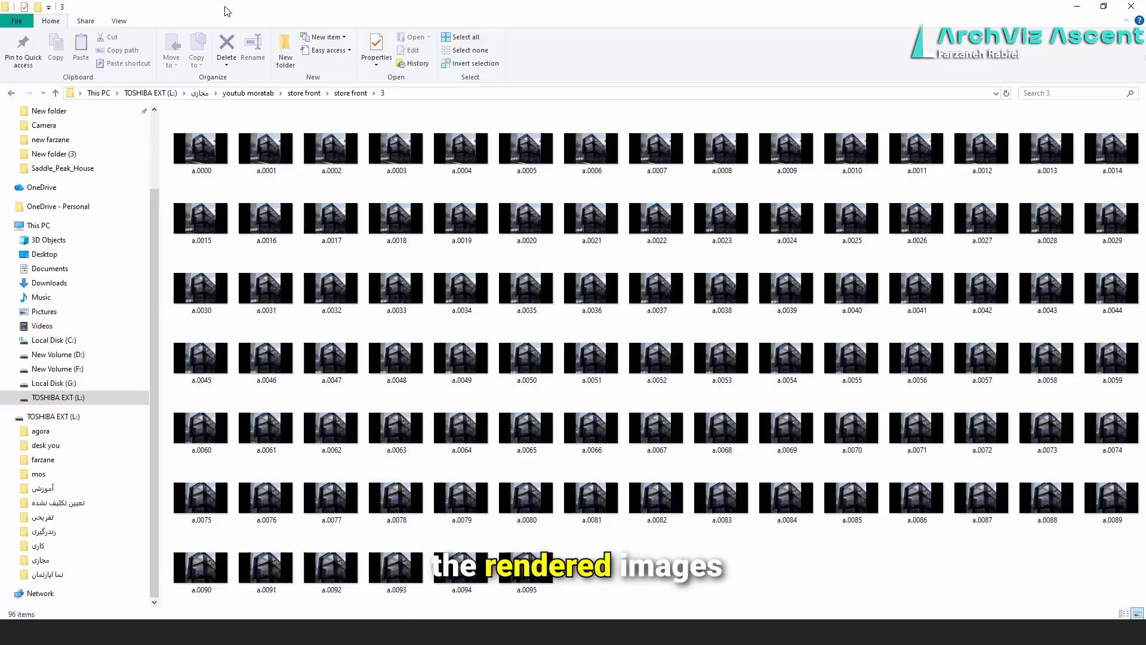
Copy the address of rendered frames folder 3 and go to that folder in Photoshop's file opening dialog
{"action": "left_click", "coordinate": [416, 95]}
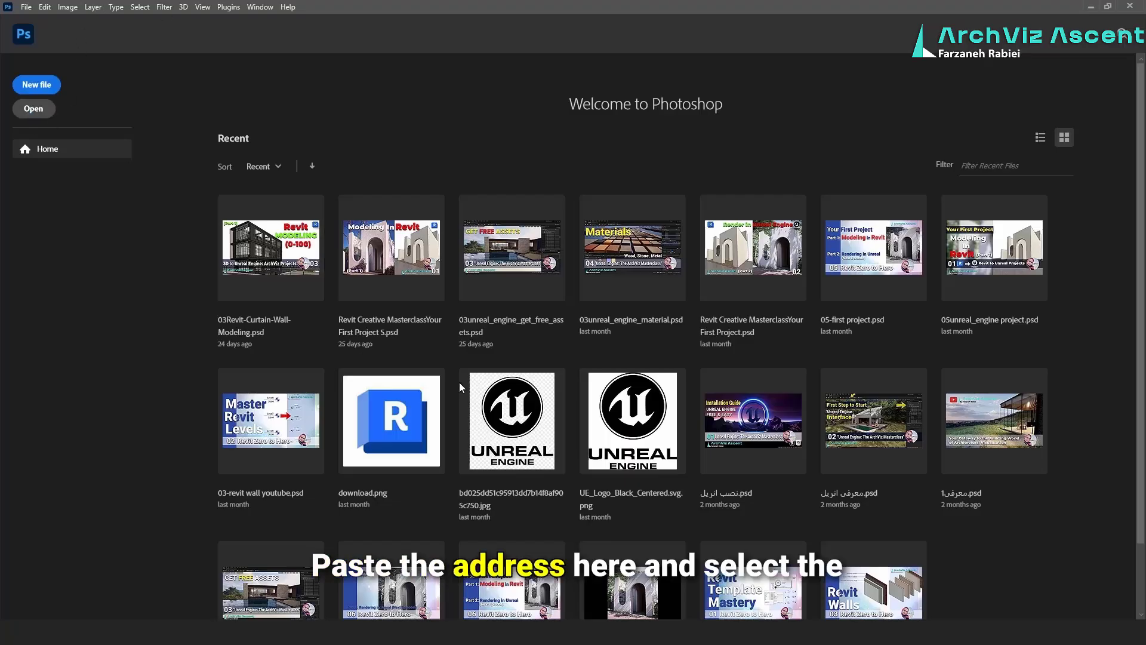
{"action": "left_click", "coordinate": [33, 109]}
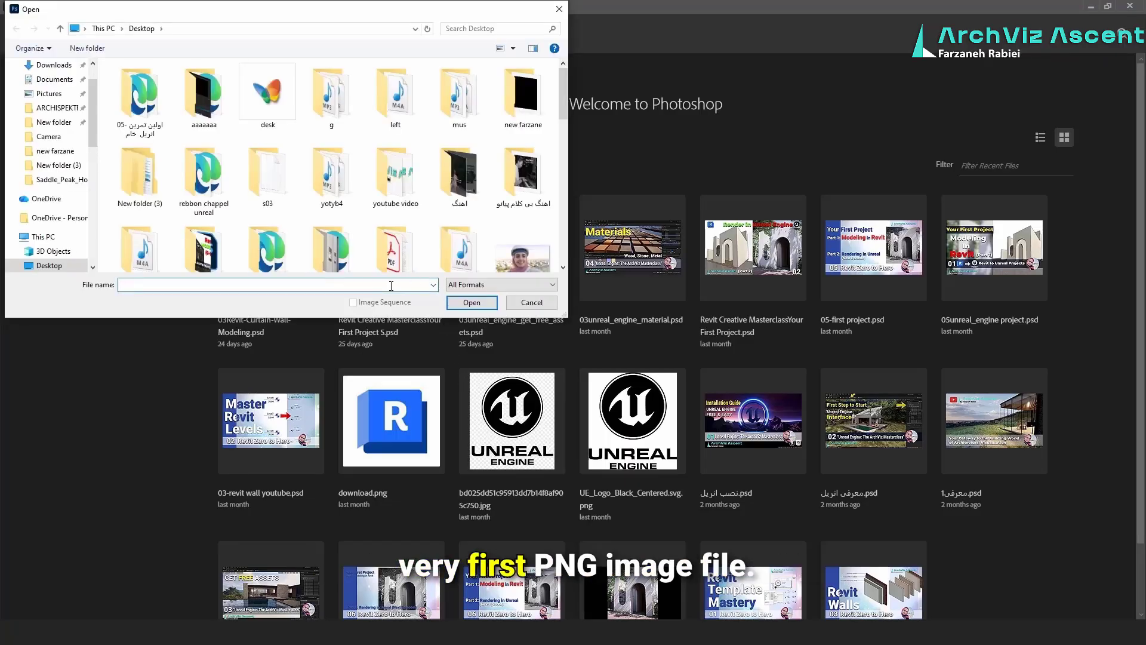
{"action": "left_click", "coordinate": [469, 303]}
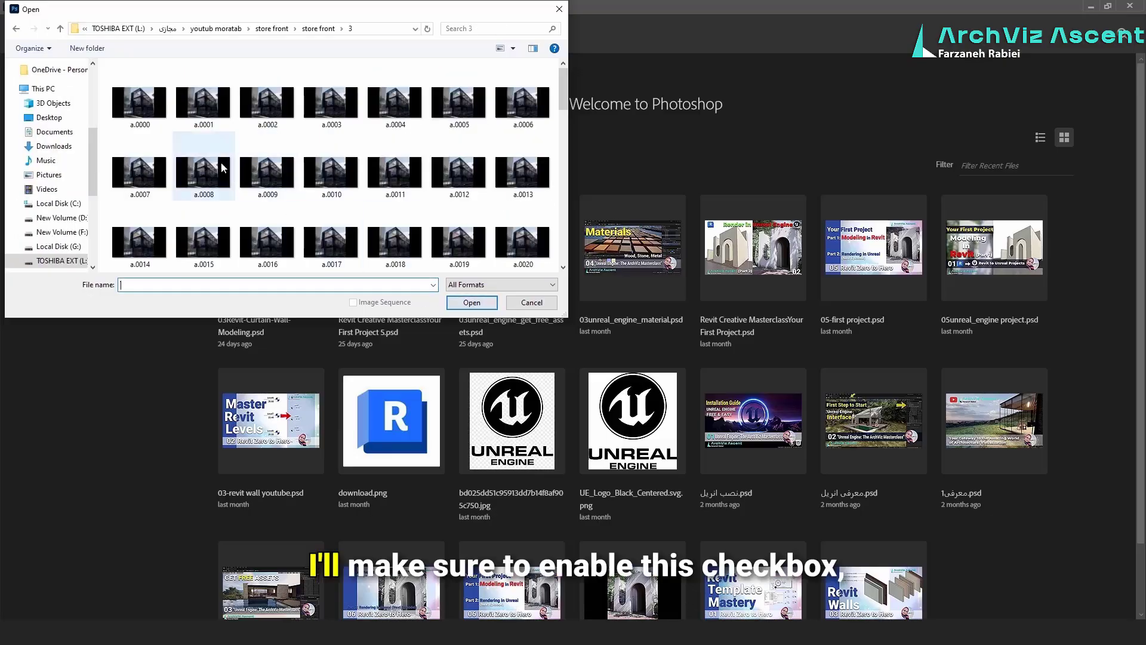
Open the first frame a.0000 as an image sequence with a frame rate of 30 fps
{"action": "left_click", "coordinate": [133, 113]}
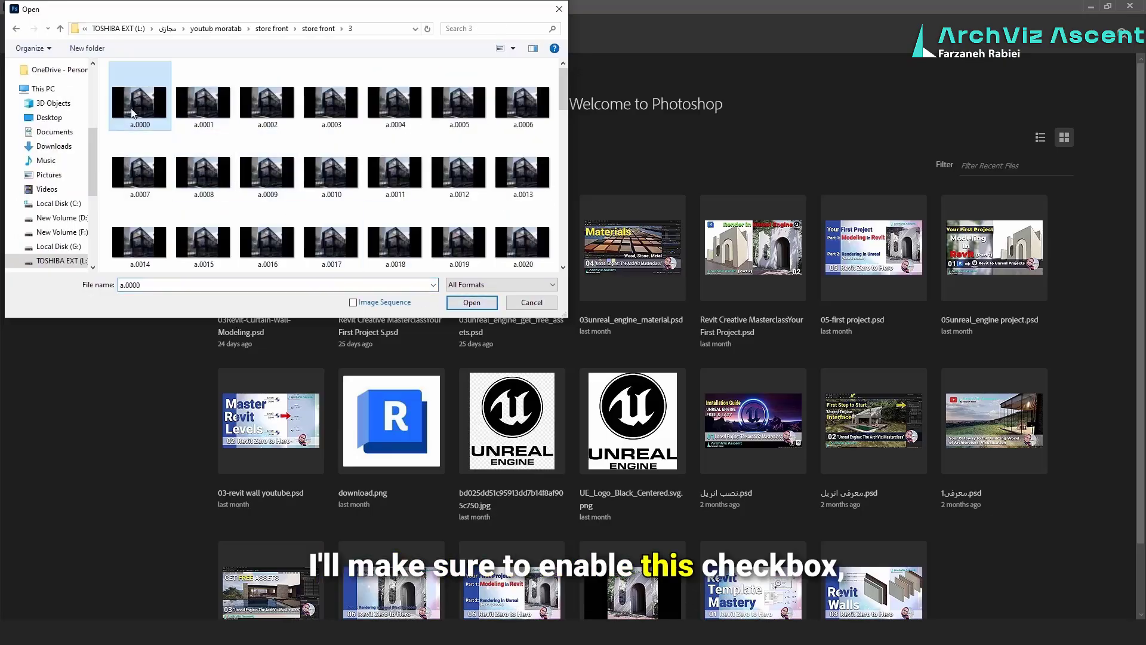
{"action": "left_click", "coordinate": [353, 303]}
{"action": "left_click", "coordinate": [354, 303]}
{"action": "left_click", "coordinate": [471, 303]}
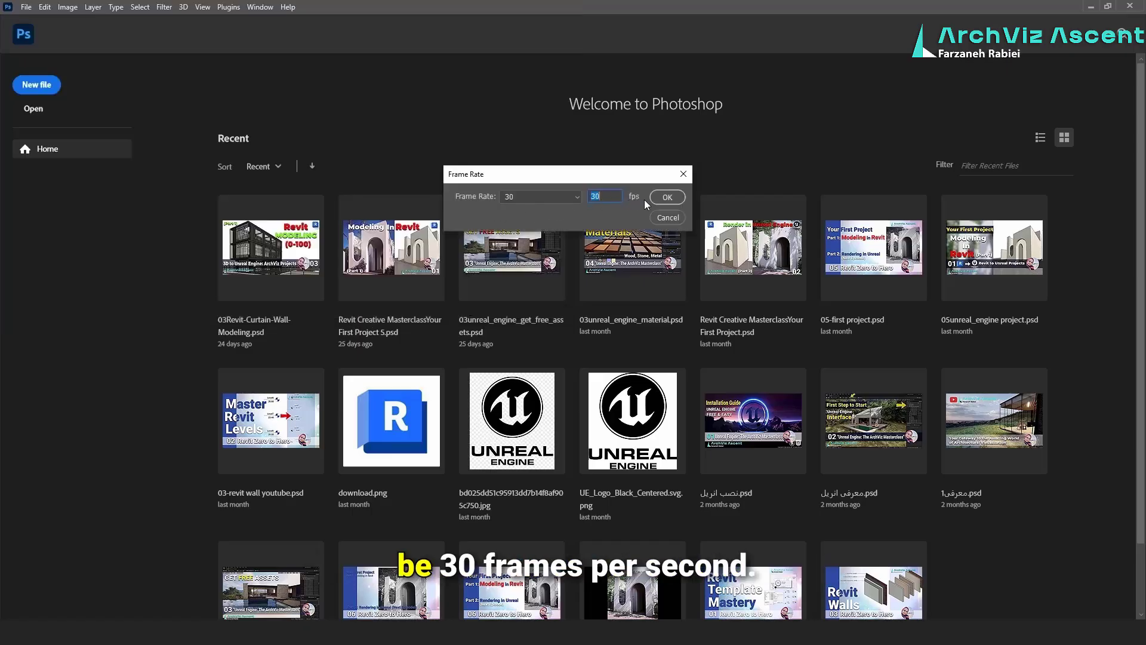
{"action": "left_click", "coordinate": [666, 197]}
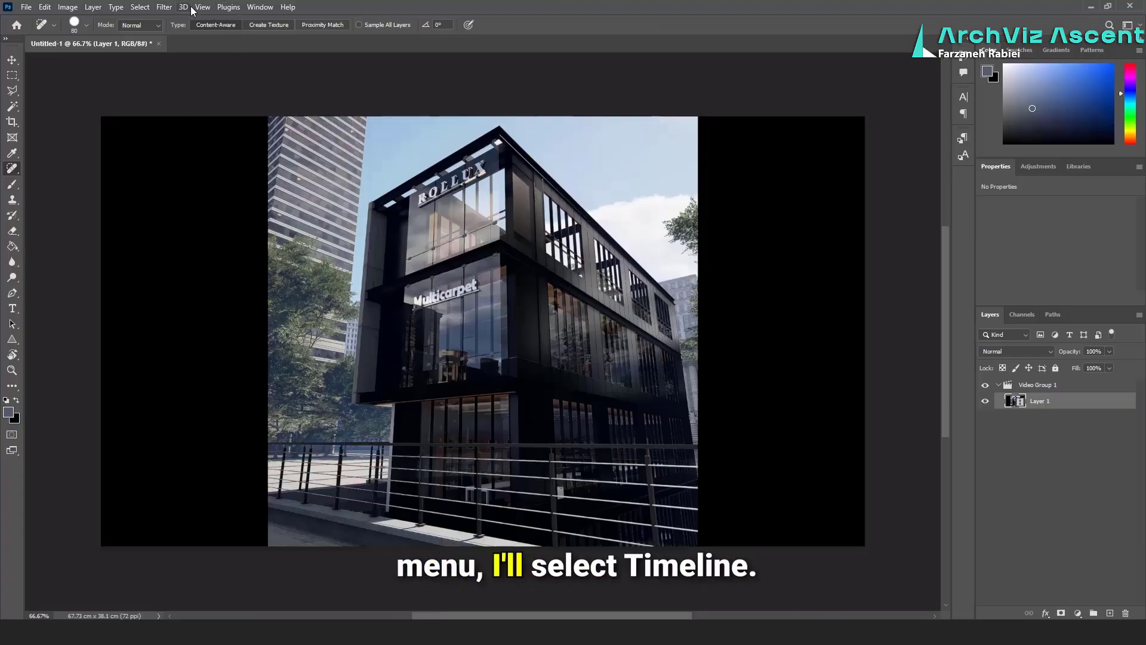
Show the Timeline, dock it across the width below the canvas, and play the animation
{"action": "left_click", "coordinate": [260, 7]}
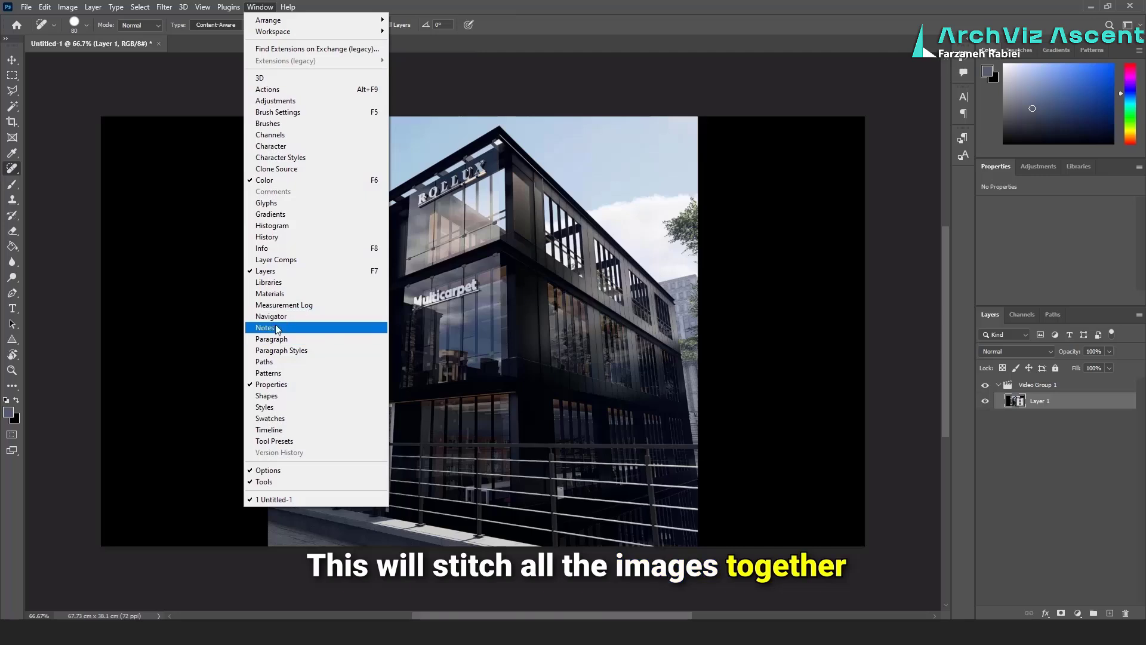
{"action": "left_click", "coordinate": [302, 430]}
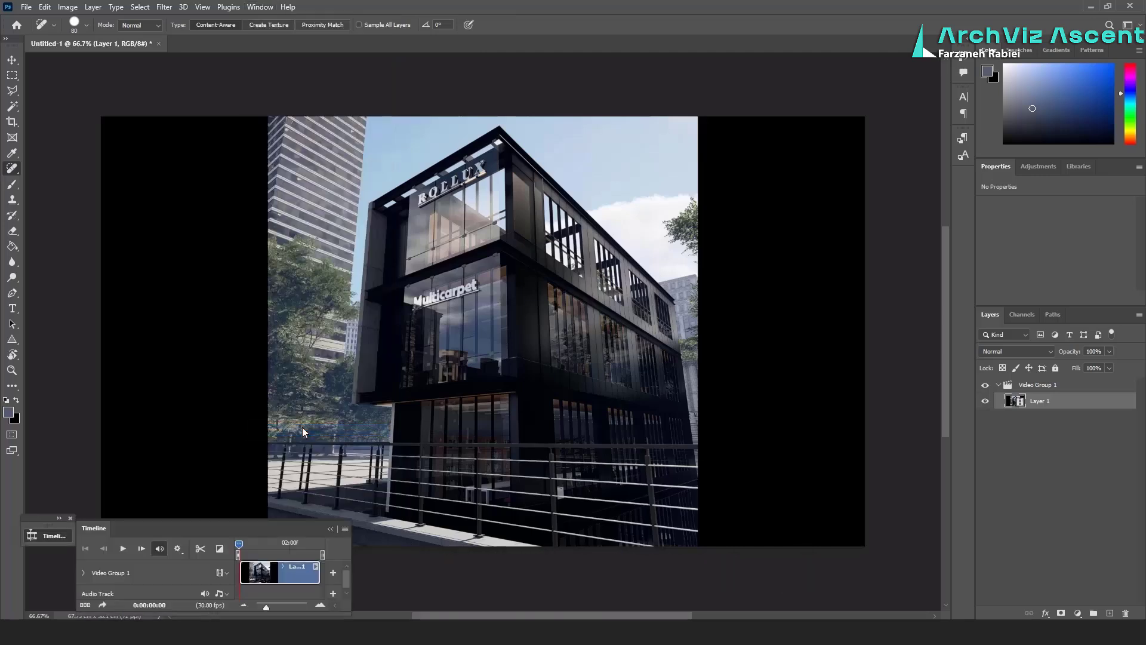
{"action": "left_click_drag", "start_coordinate": [349, 556], "coordinate": [960, 582]}
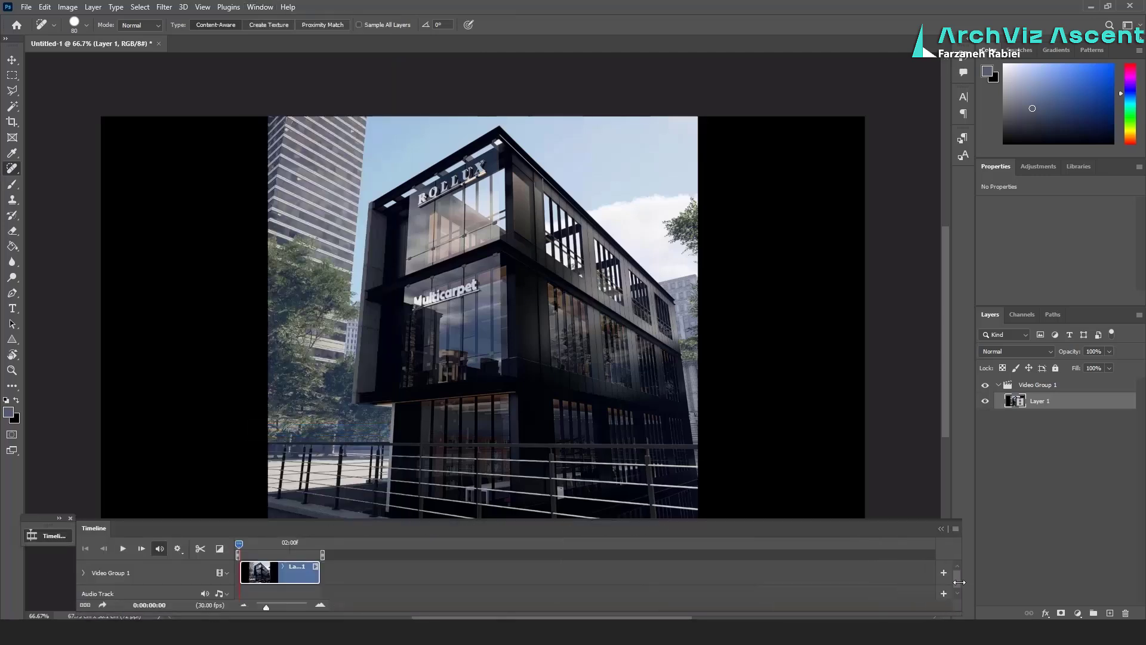
{"action": "left_click_drag", "start_coordinate": [675, 532], "coordinate": [683, 613]}
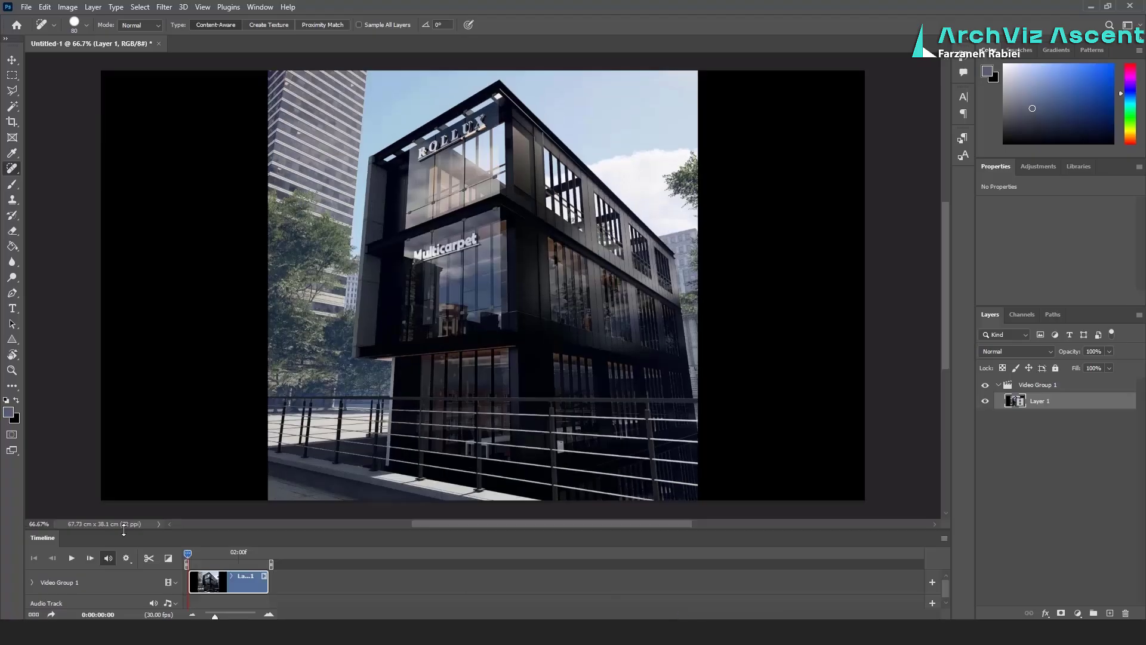
{"action": "left_click", "coordinate": [71, 558]}
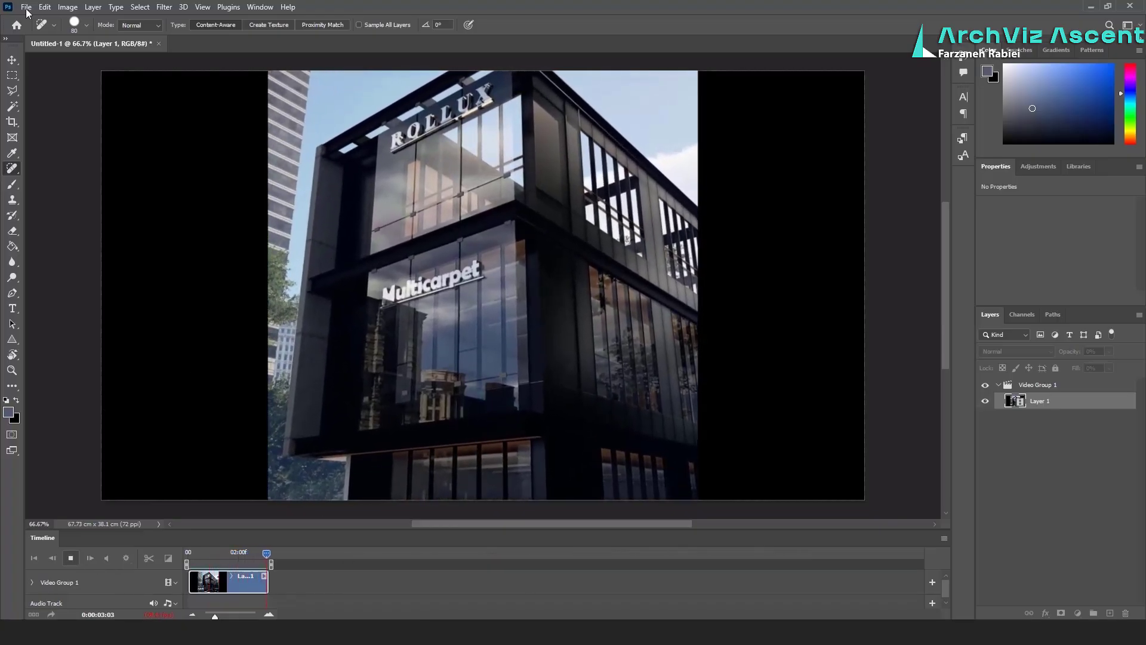
Crop the black bars off both sides of the video, leaving a square 1080 x 1080 frame
{"action": "left_click", "coordinate": [17, 77]}
{"action": "left_click", "coordinate": [12, 122]}
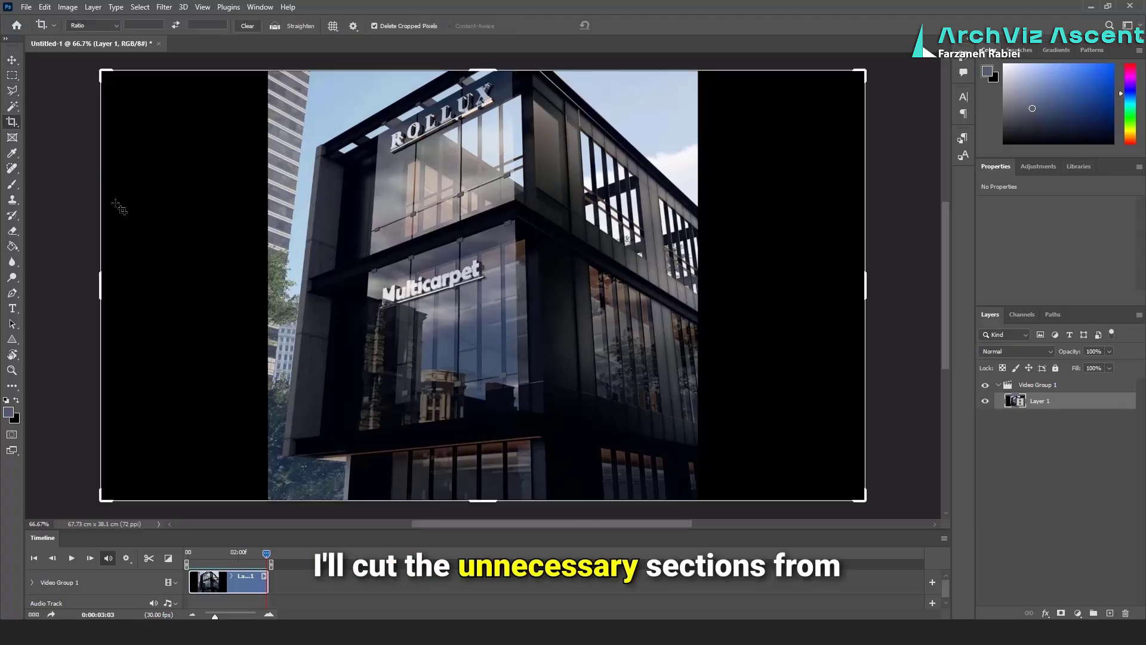
{"action": "left_click_drag", "start_coordinate": [102, 285], "coordinate": [182, 279]}
{"action": "left_click_drag", "start_coordinate": [781, 285], "coordinate": [698, 283]}
{"action": "key", "text": "Return"}
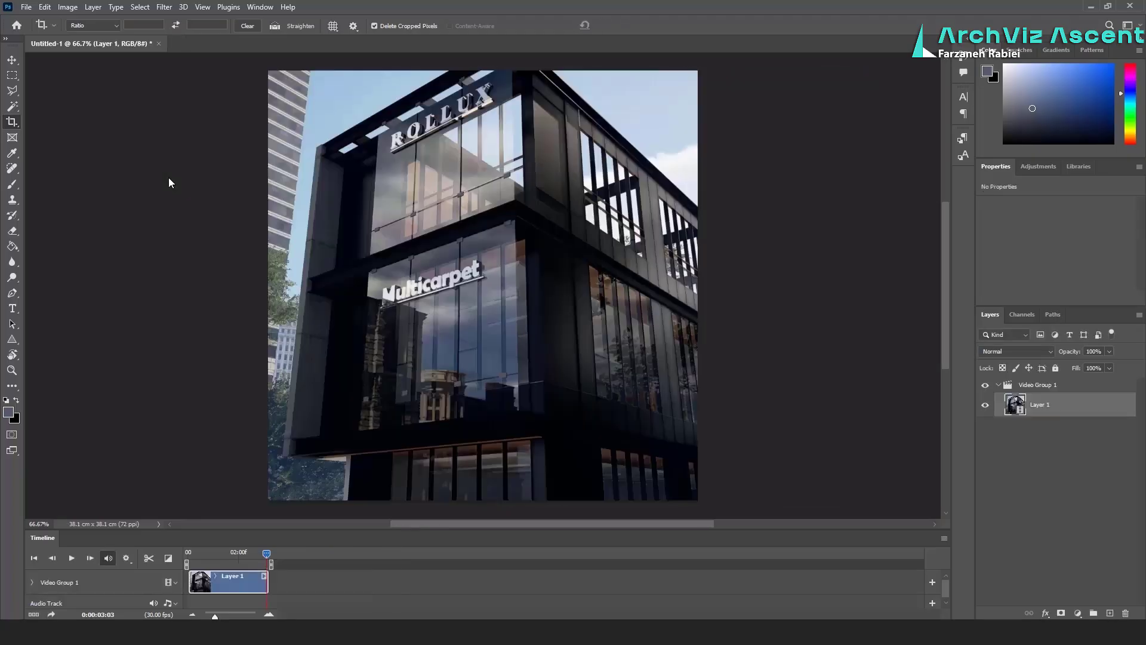
Render the timeline as an H.264 video named rollux2, keeping the document size and frame rate
{"action": "left_click", "coordinate": [26, 8]}
{"action": "mouse_move", "coordinate": [42, 192]}
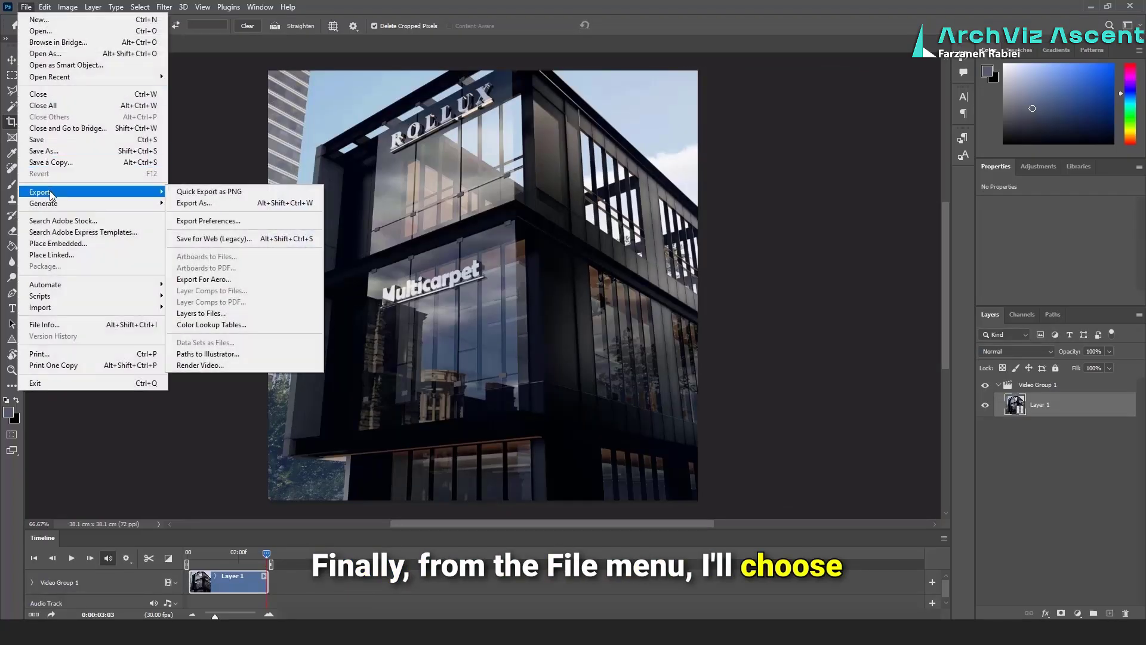
{"action": "left_click", "coordinate": [289, 366]}
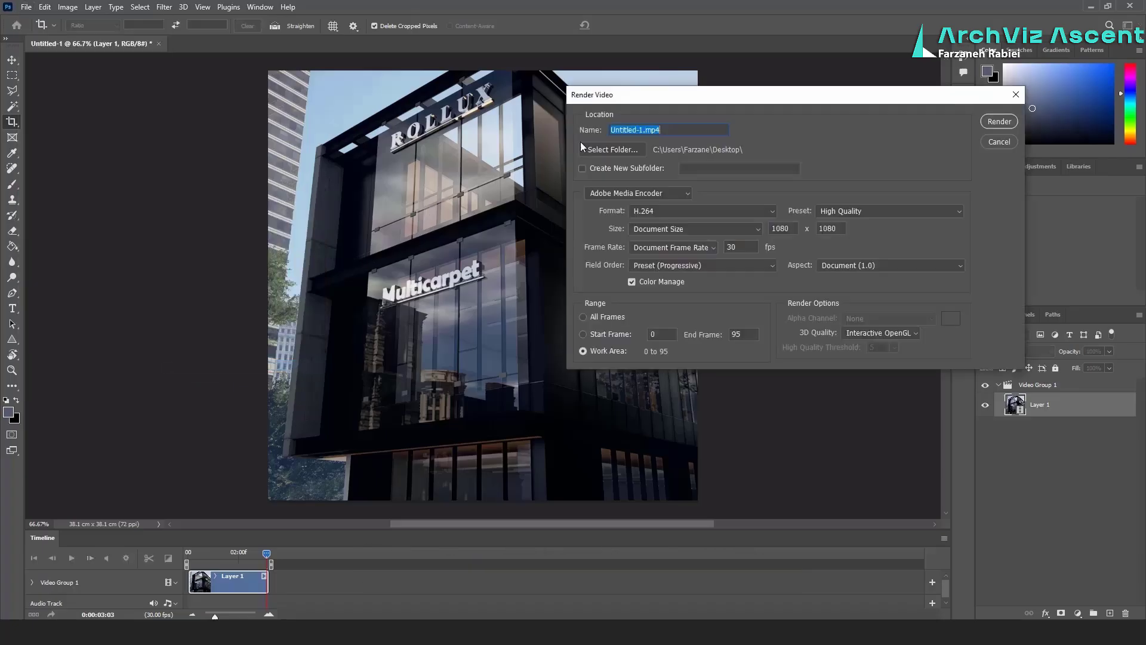
{"action": "type", "text": "r"}
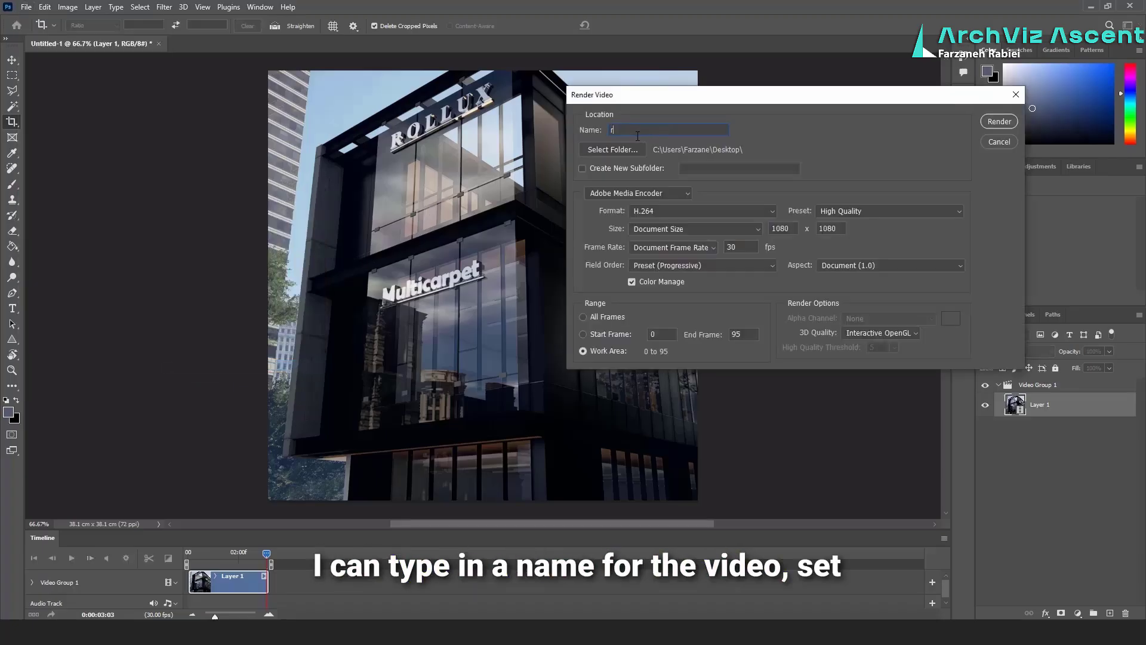
{"action": "type", "text": "ollux2"}
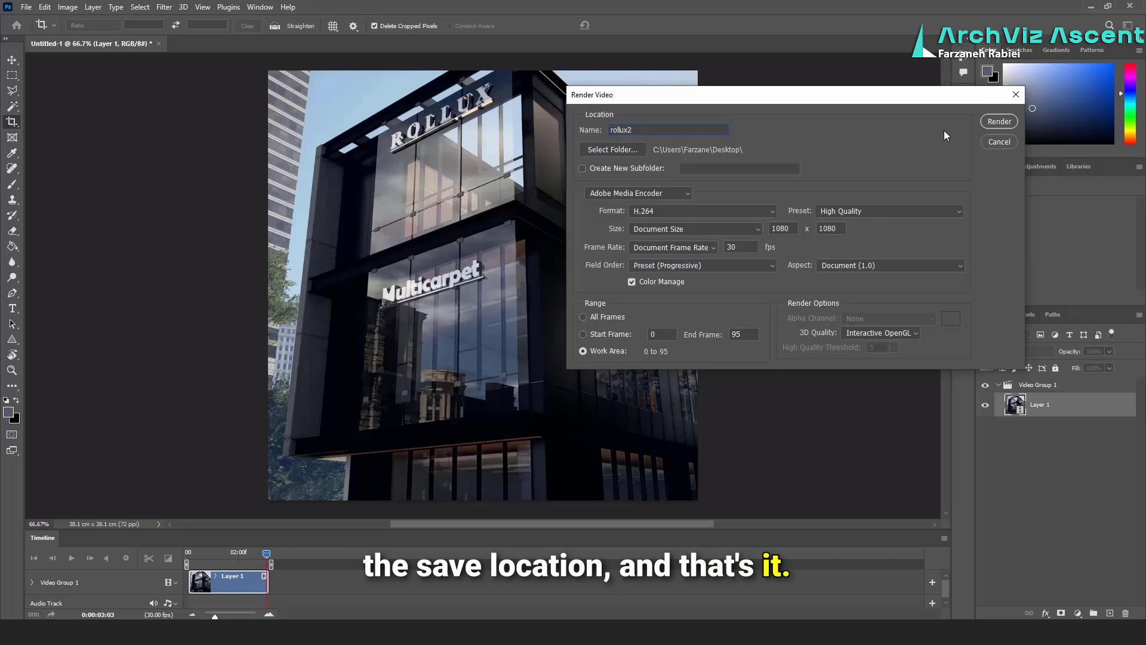
{"action": "left_click", "coordinate": [998, 123]}
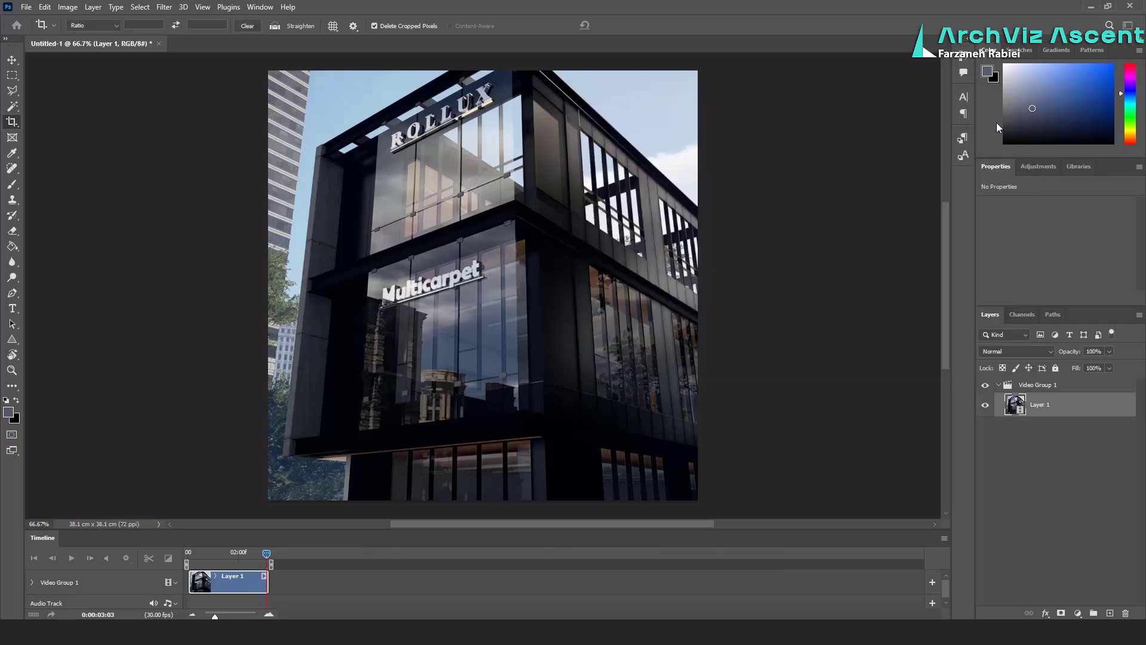